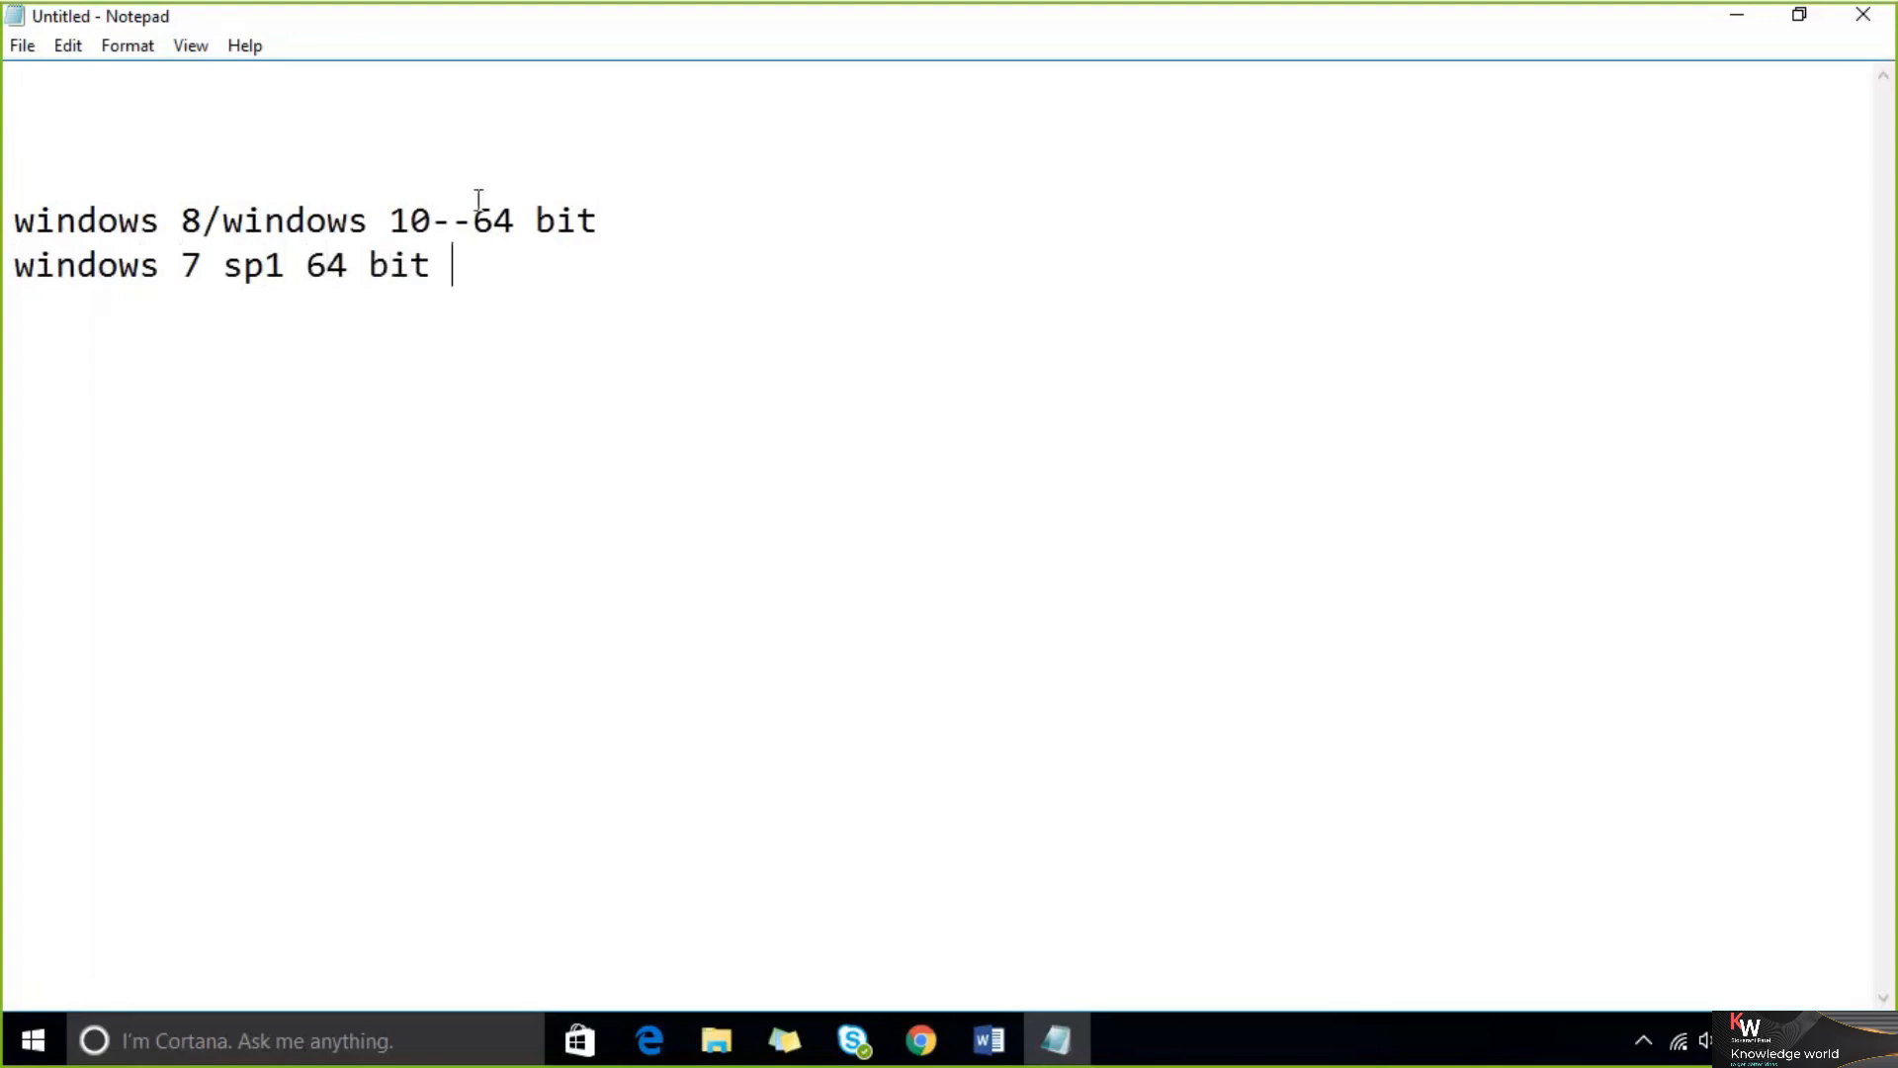
Add a new empty line below the Windows version notes in Notepad
{"action": "left_click_drag", "start_coordinate": [495, 287], "coordinate": [307, 265]}
{"action": "key", "text": "ctrl+a"}
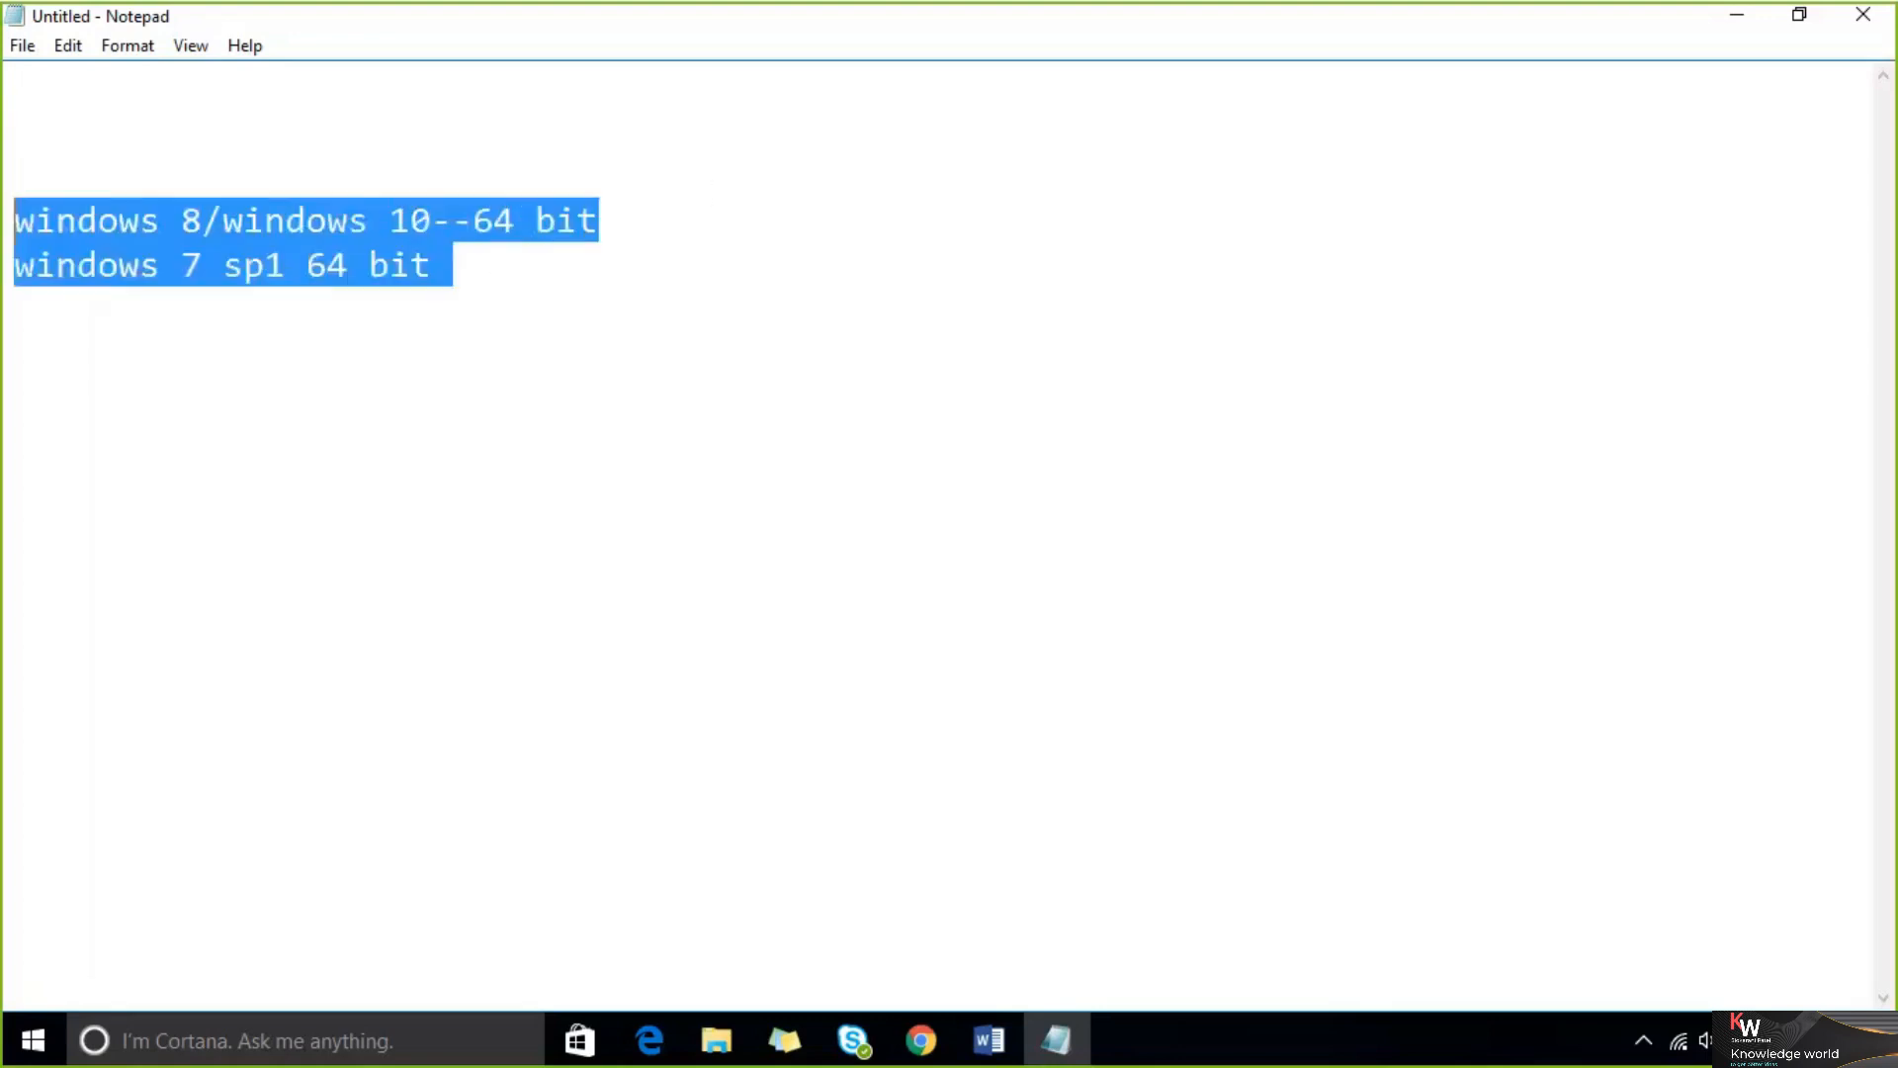
{"action": "left_click", "coordinate": [140, 373]}
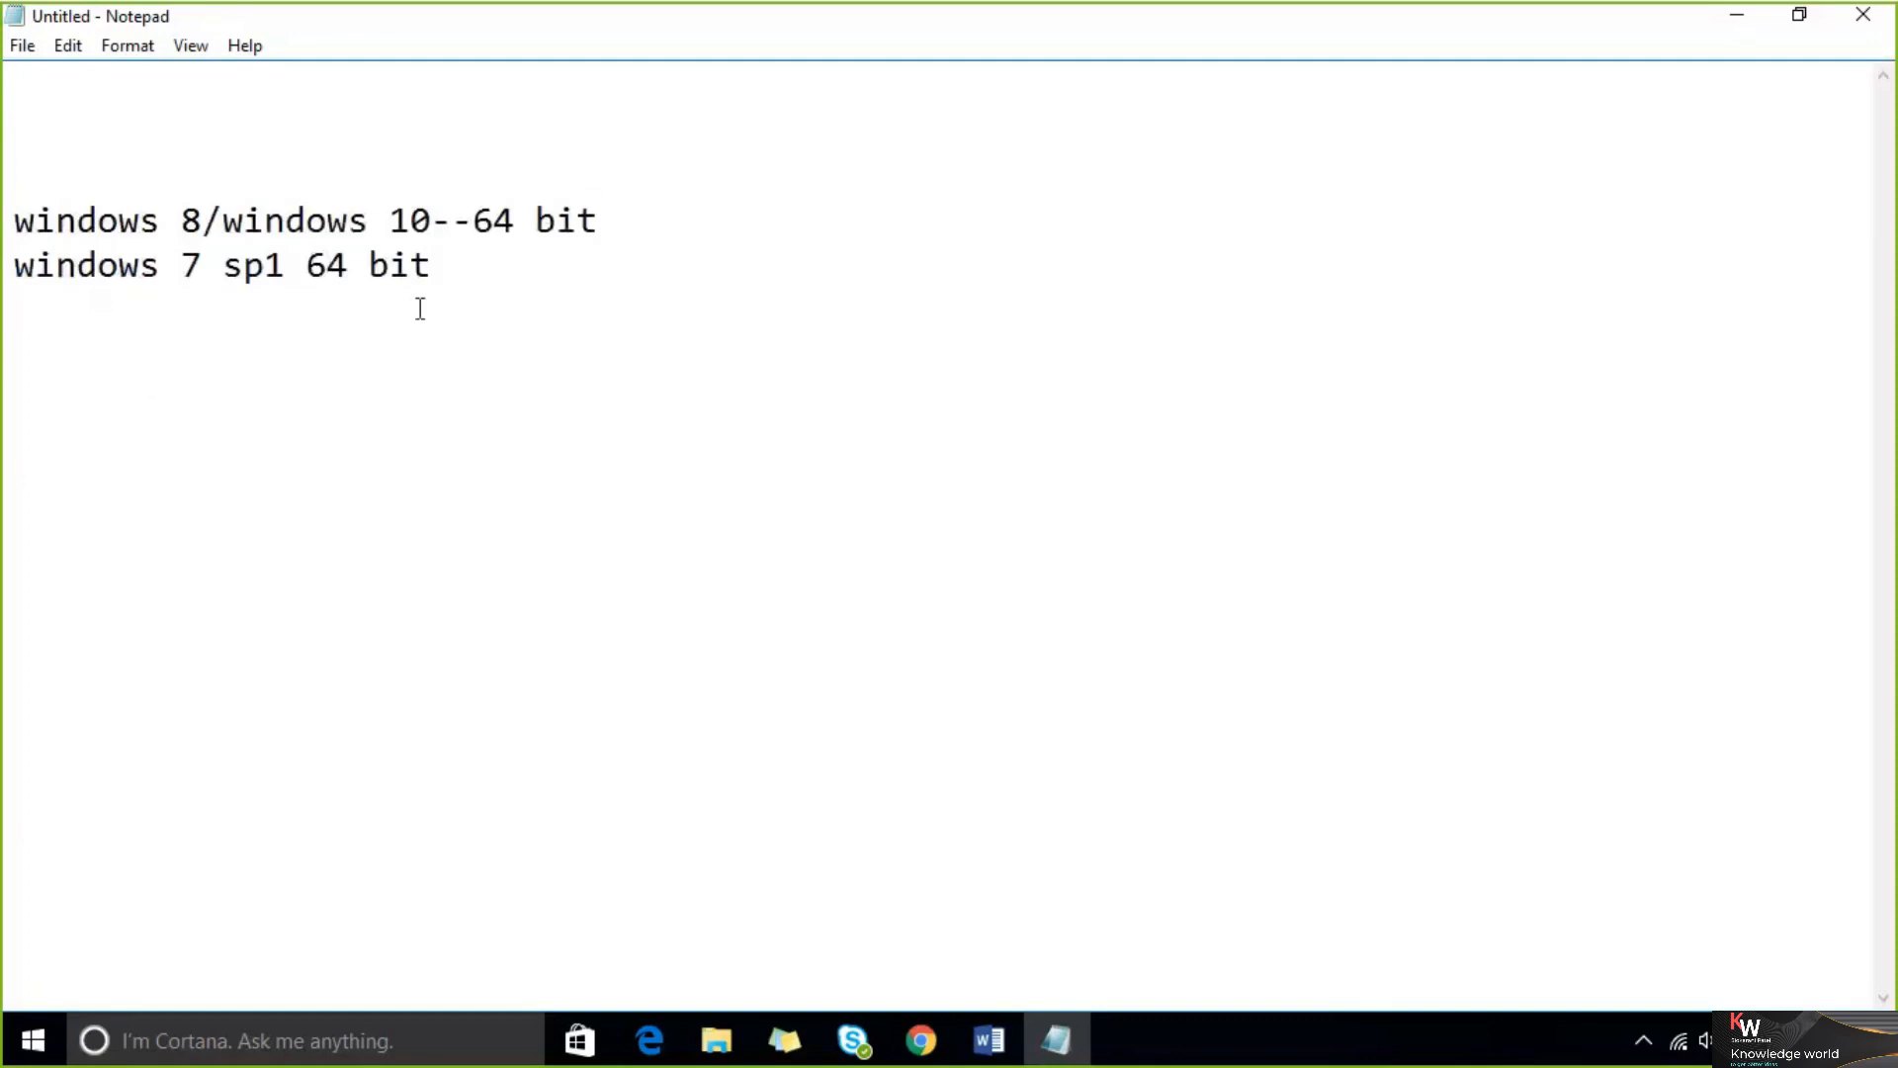
{"action": "key", "text": "Return"}
{"action": "left_click", "coordinate": [919, 1036]}
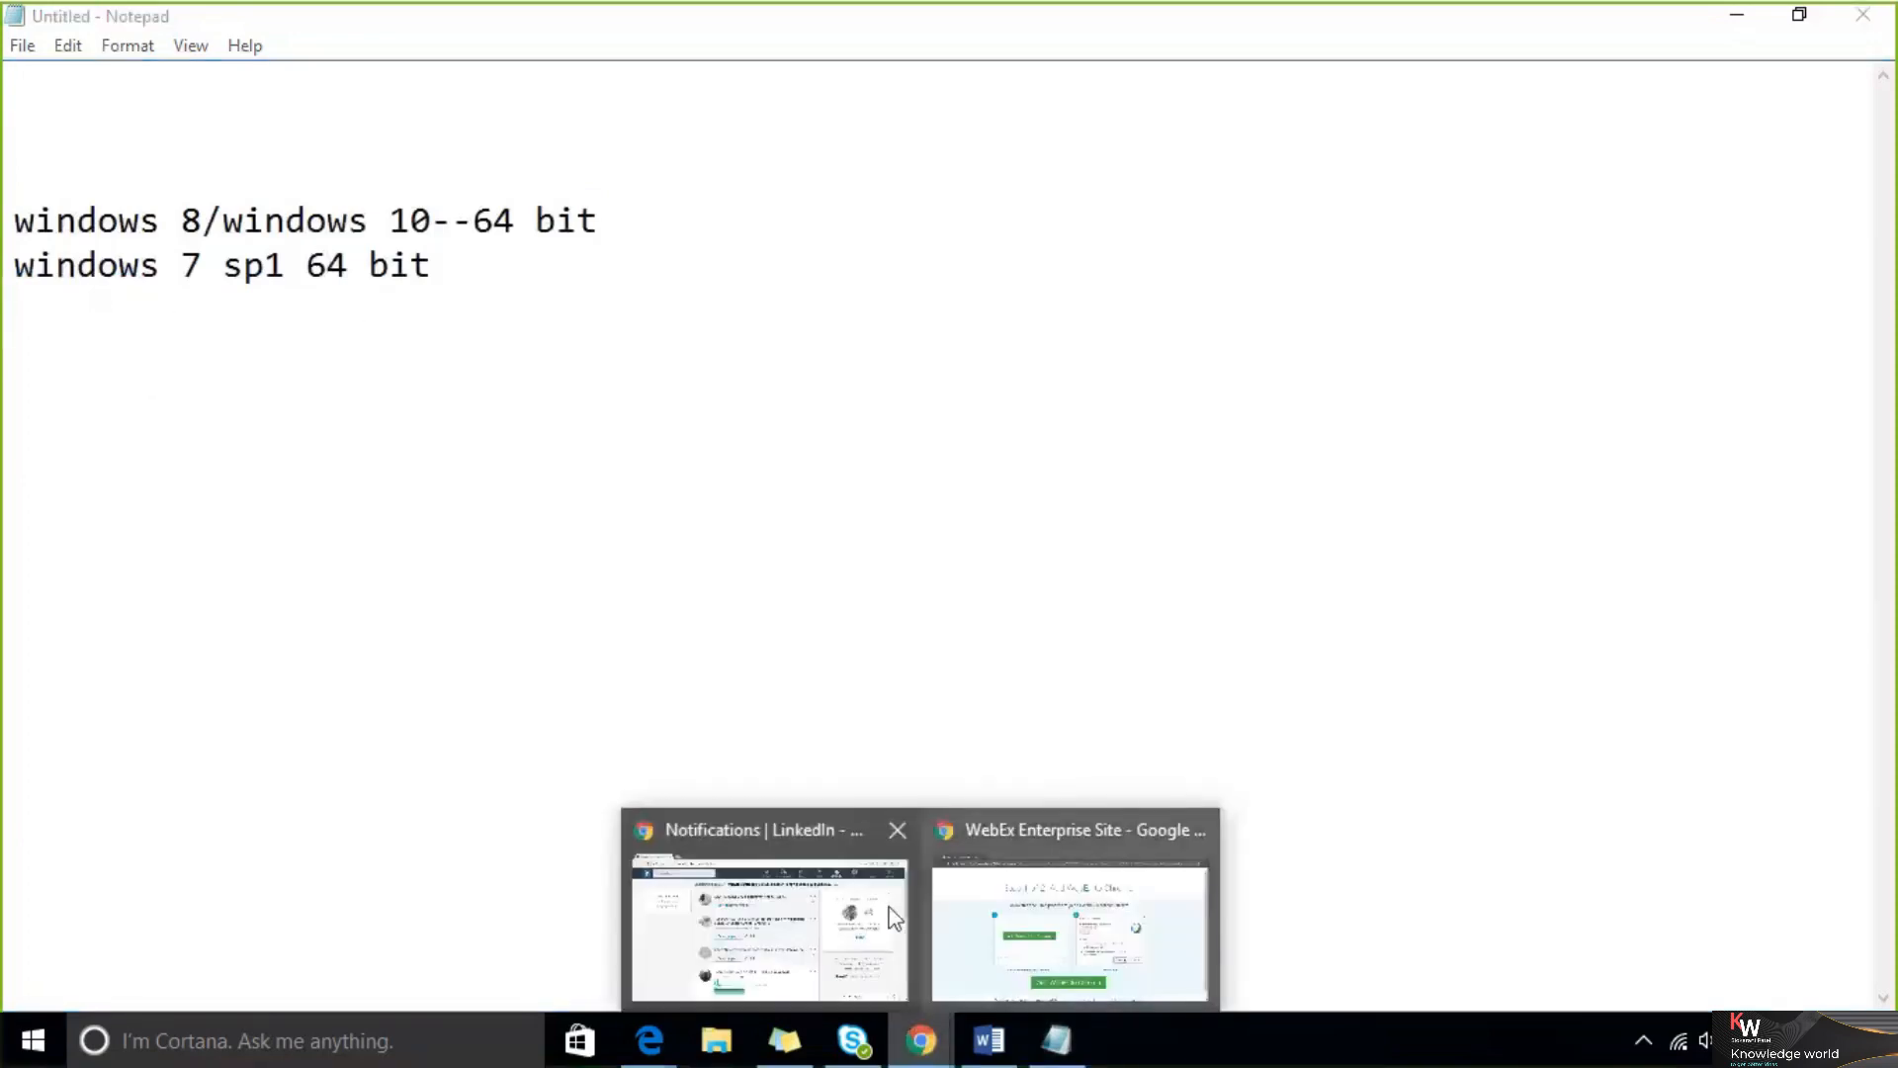
{"action": "left_click", "coordinate": [888, 915]}
{"action": "left_click", "coordinate": [307, 22]}
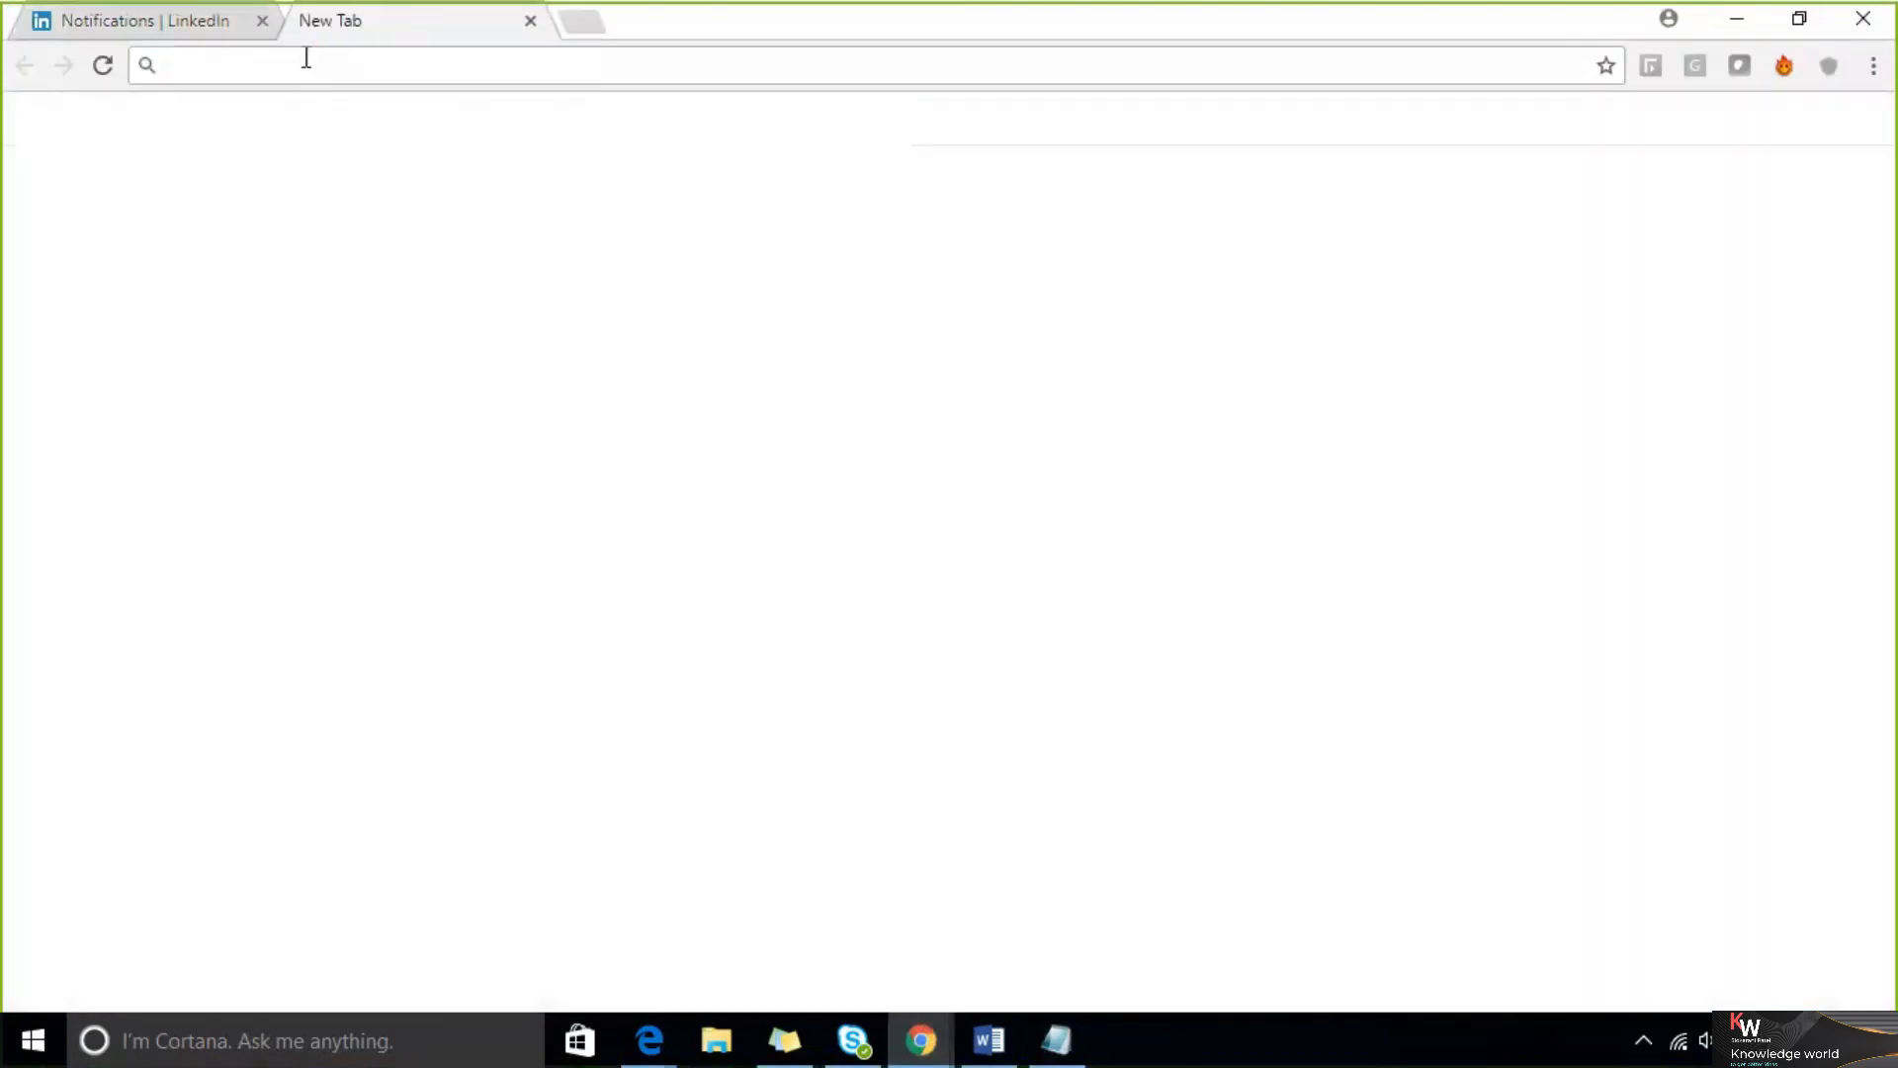
{"action": "type", "text": "www.google.com"}
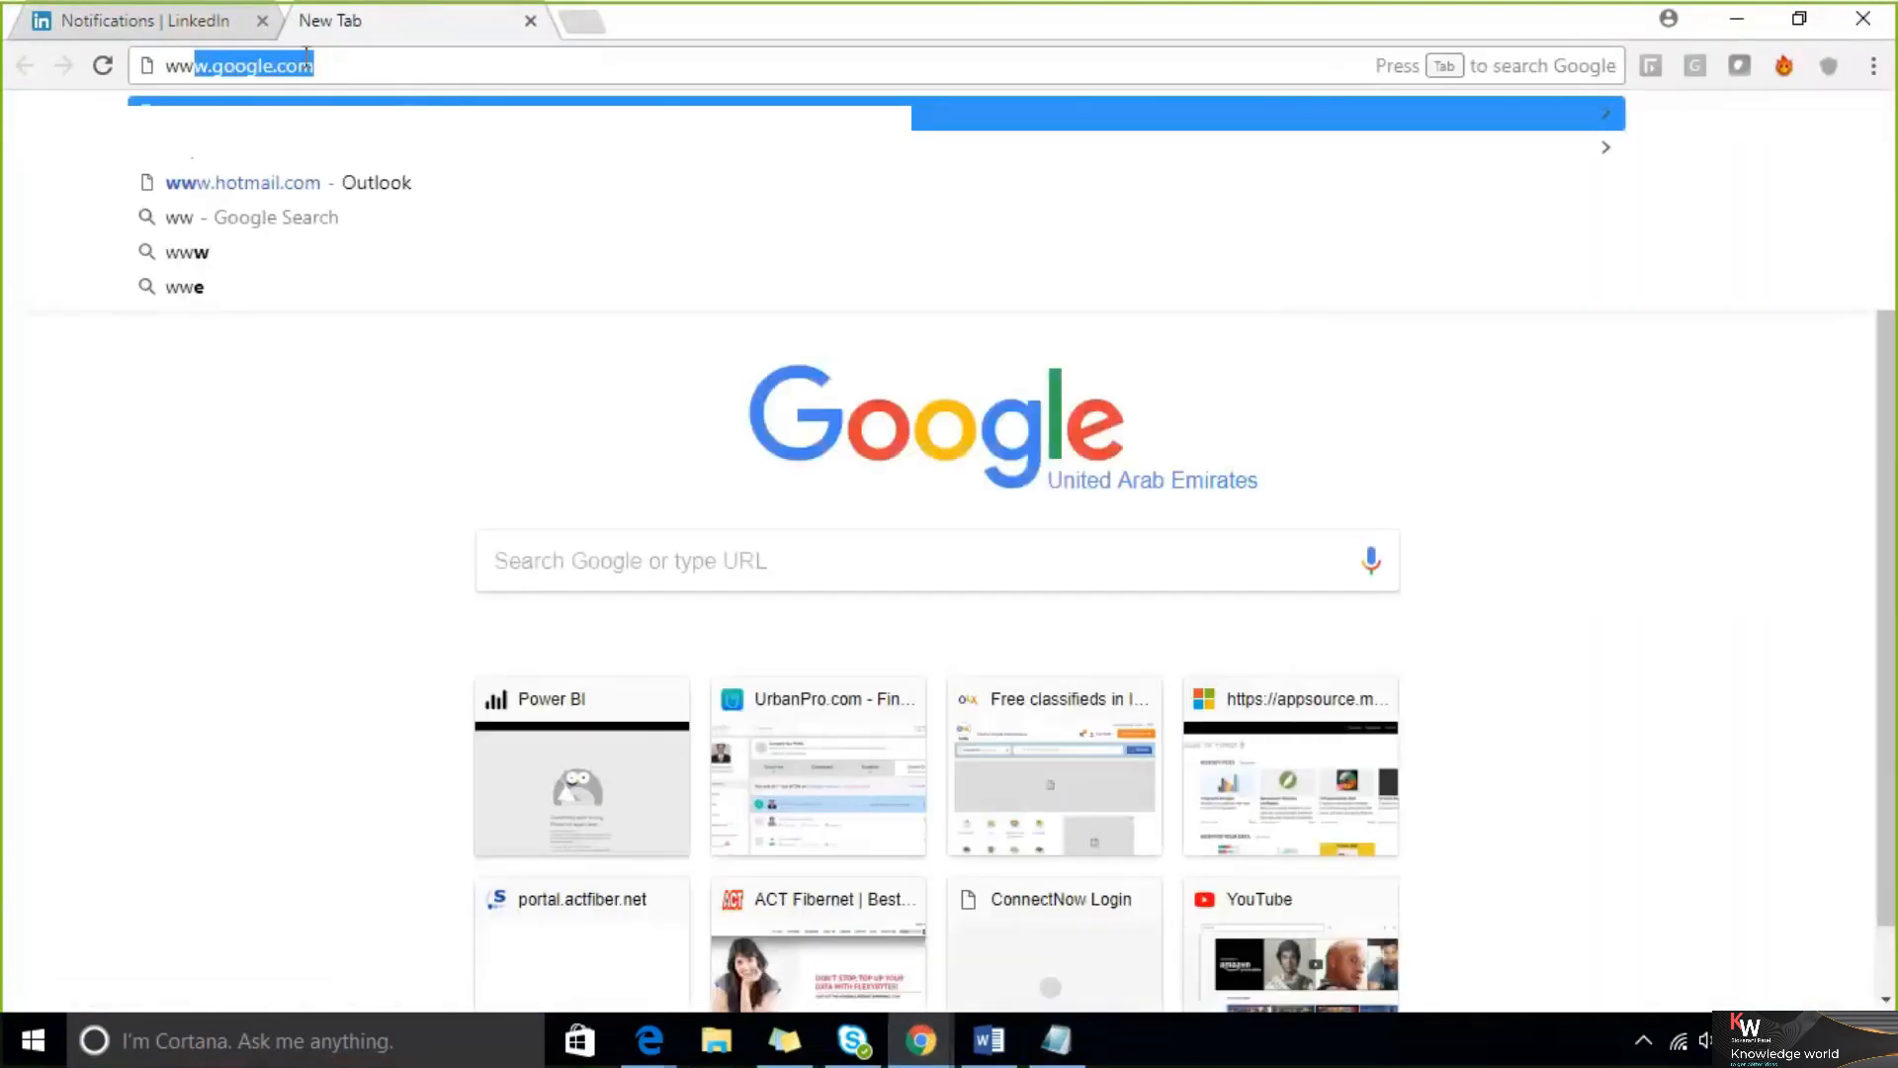
{"action": "key", "text": "Return"}
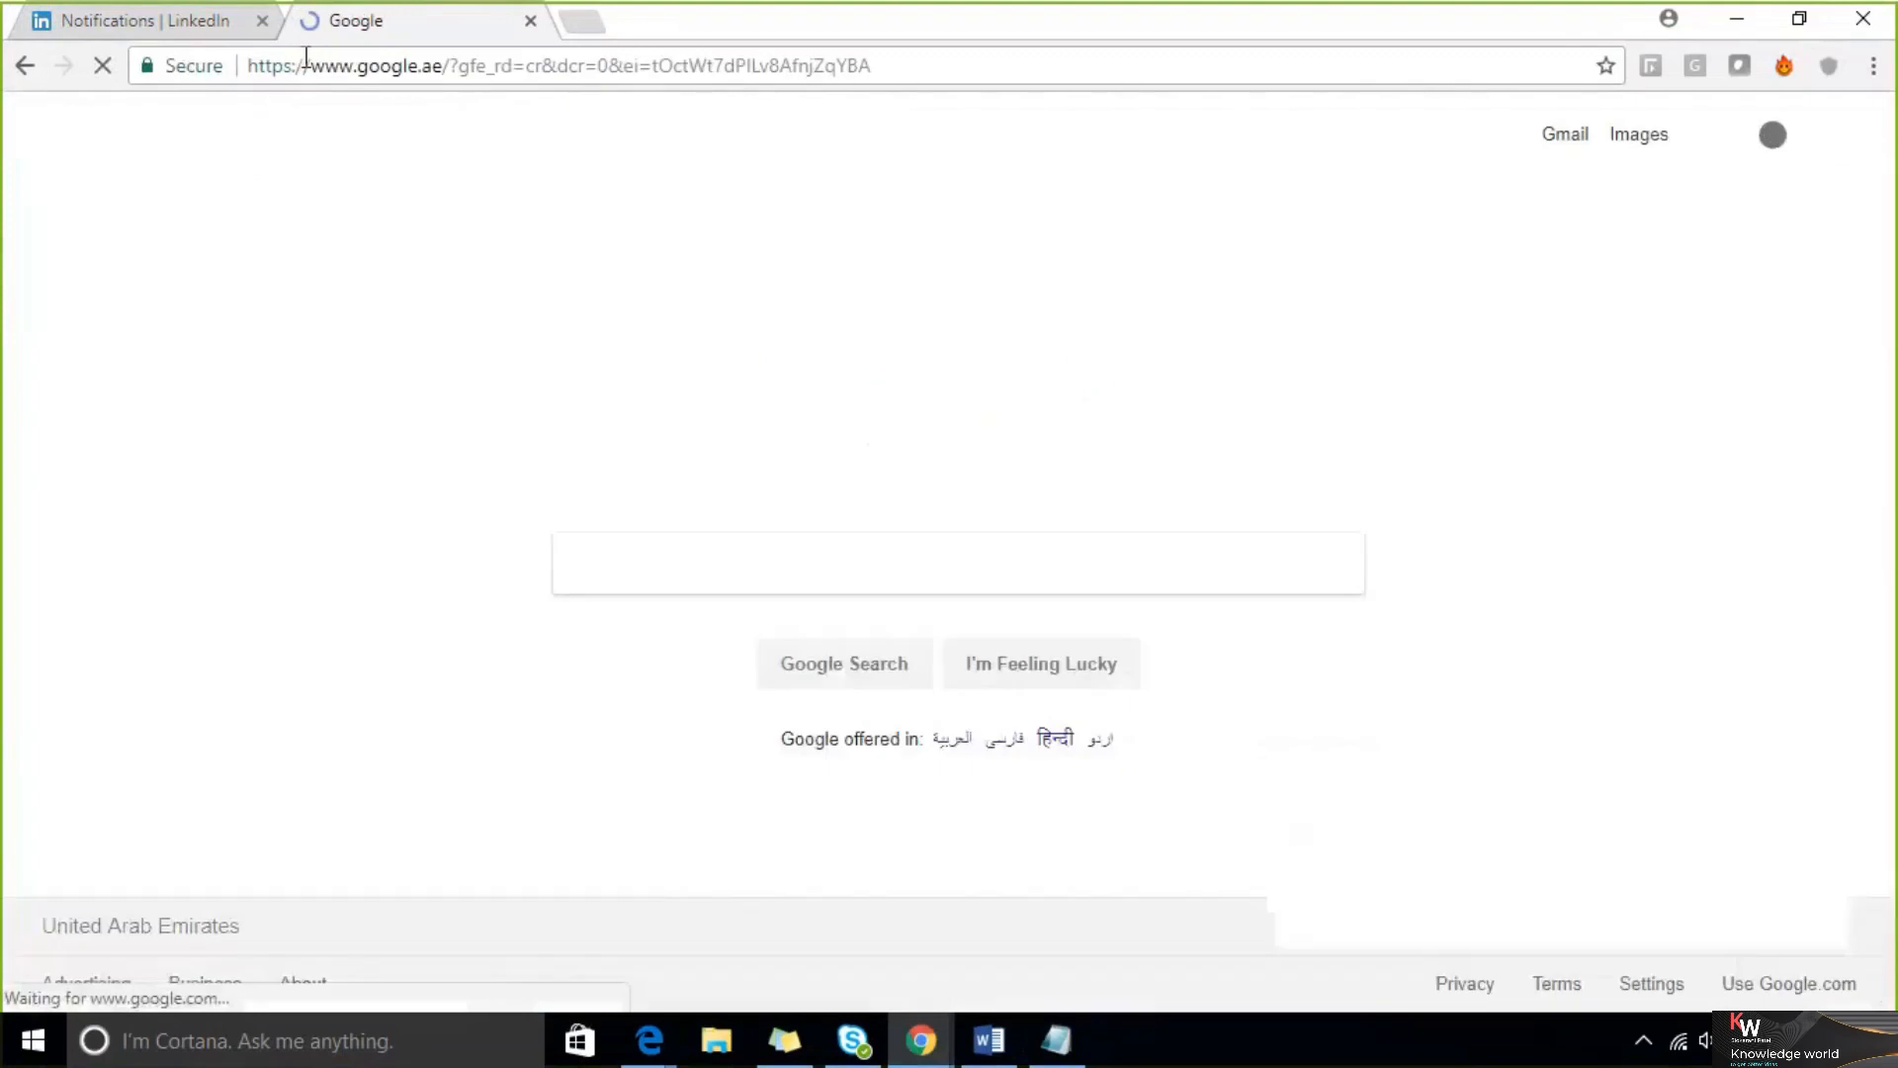
Search Google for "power bi"
{"action": "type", "text": "power bi"}
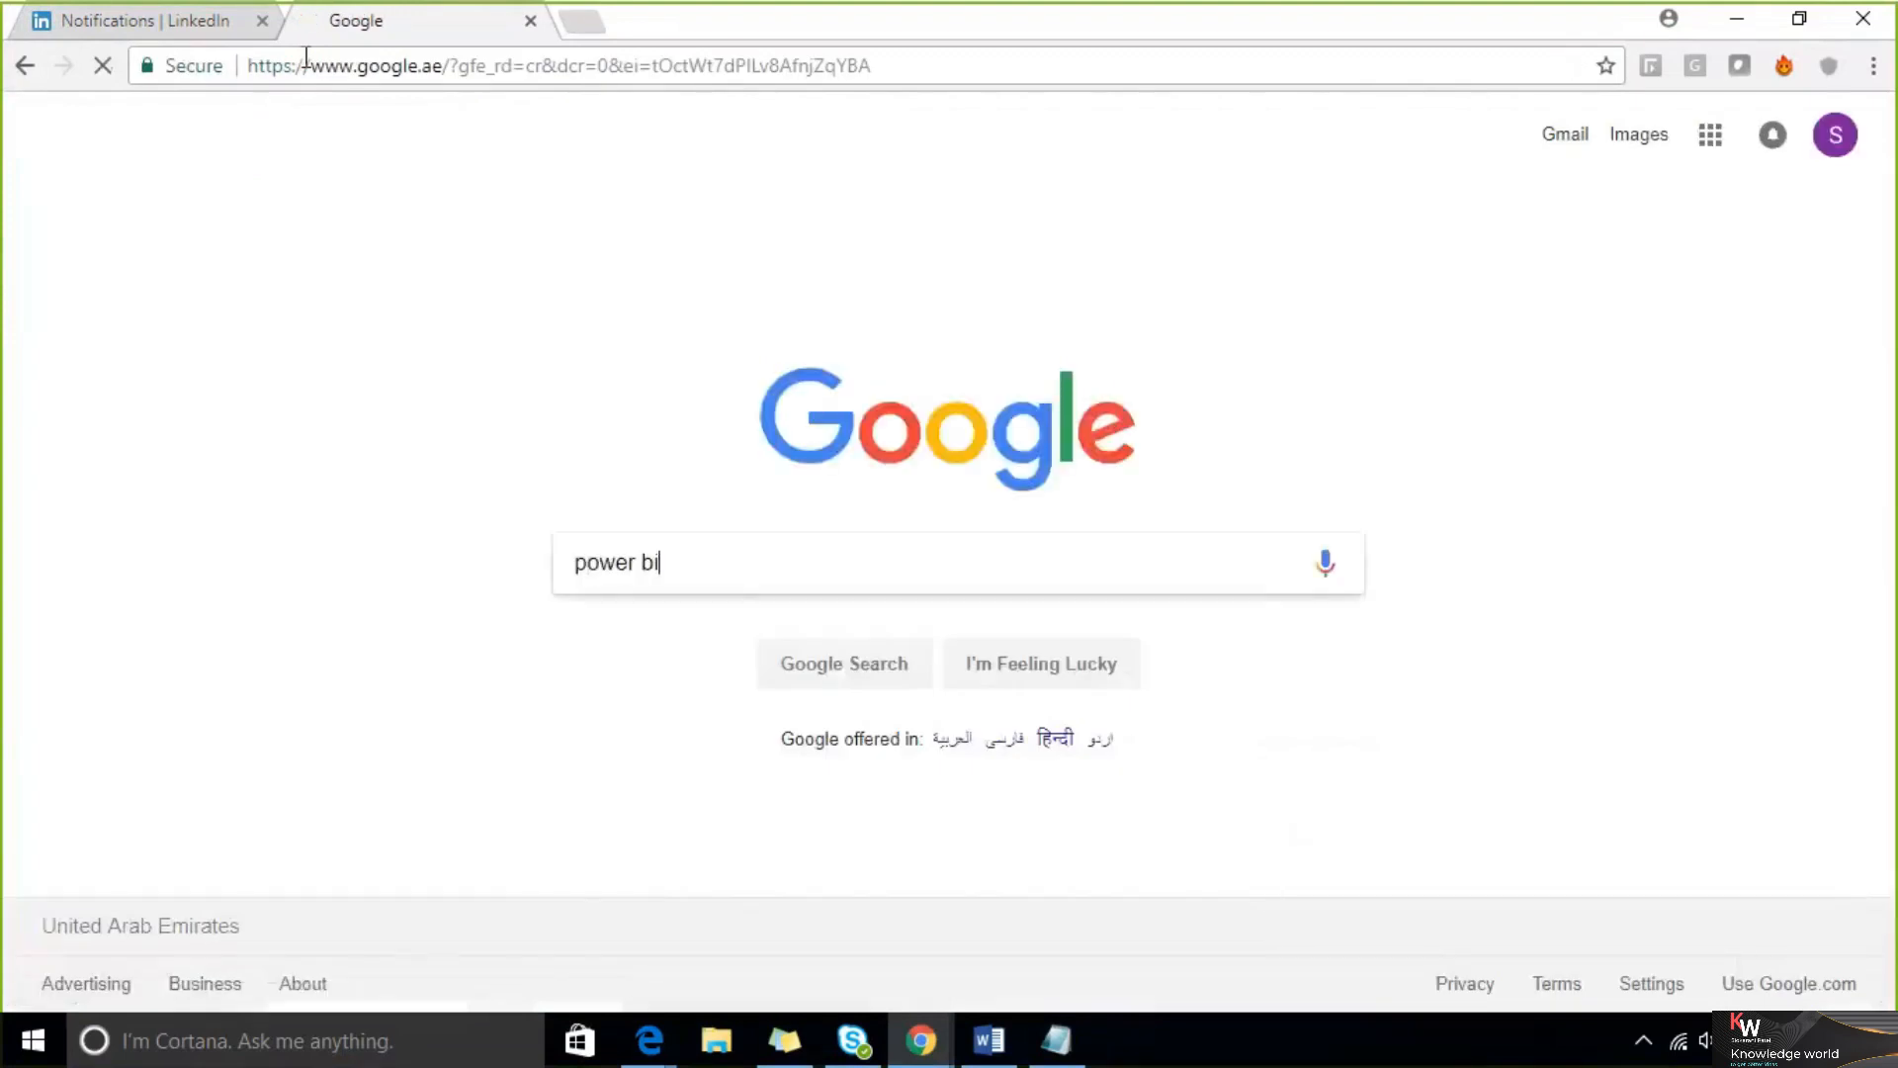
{"action": "key", "text": "Return"}
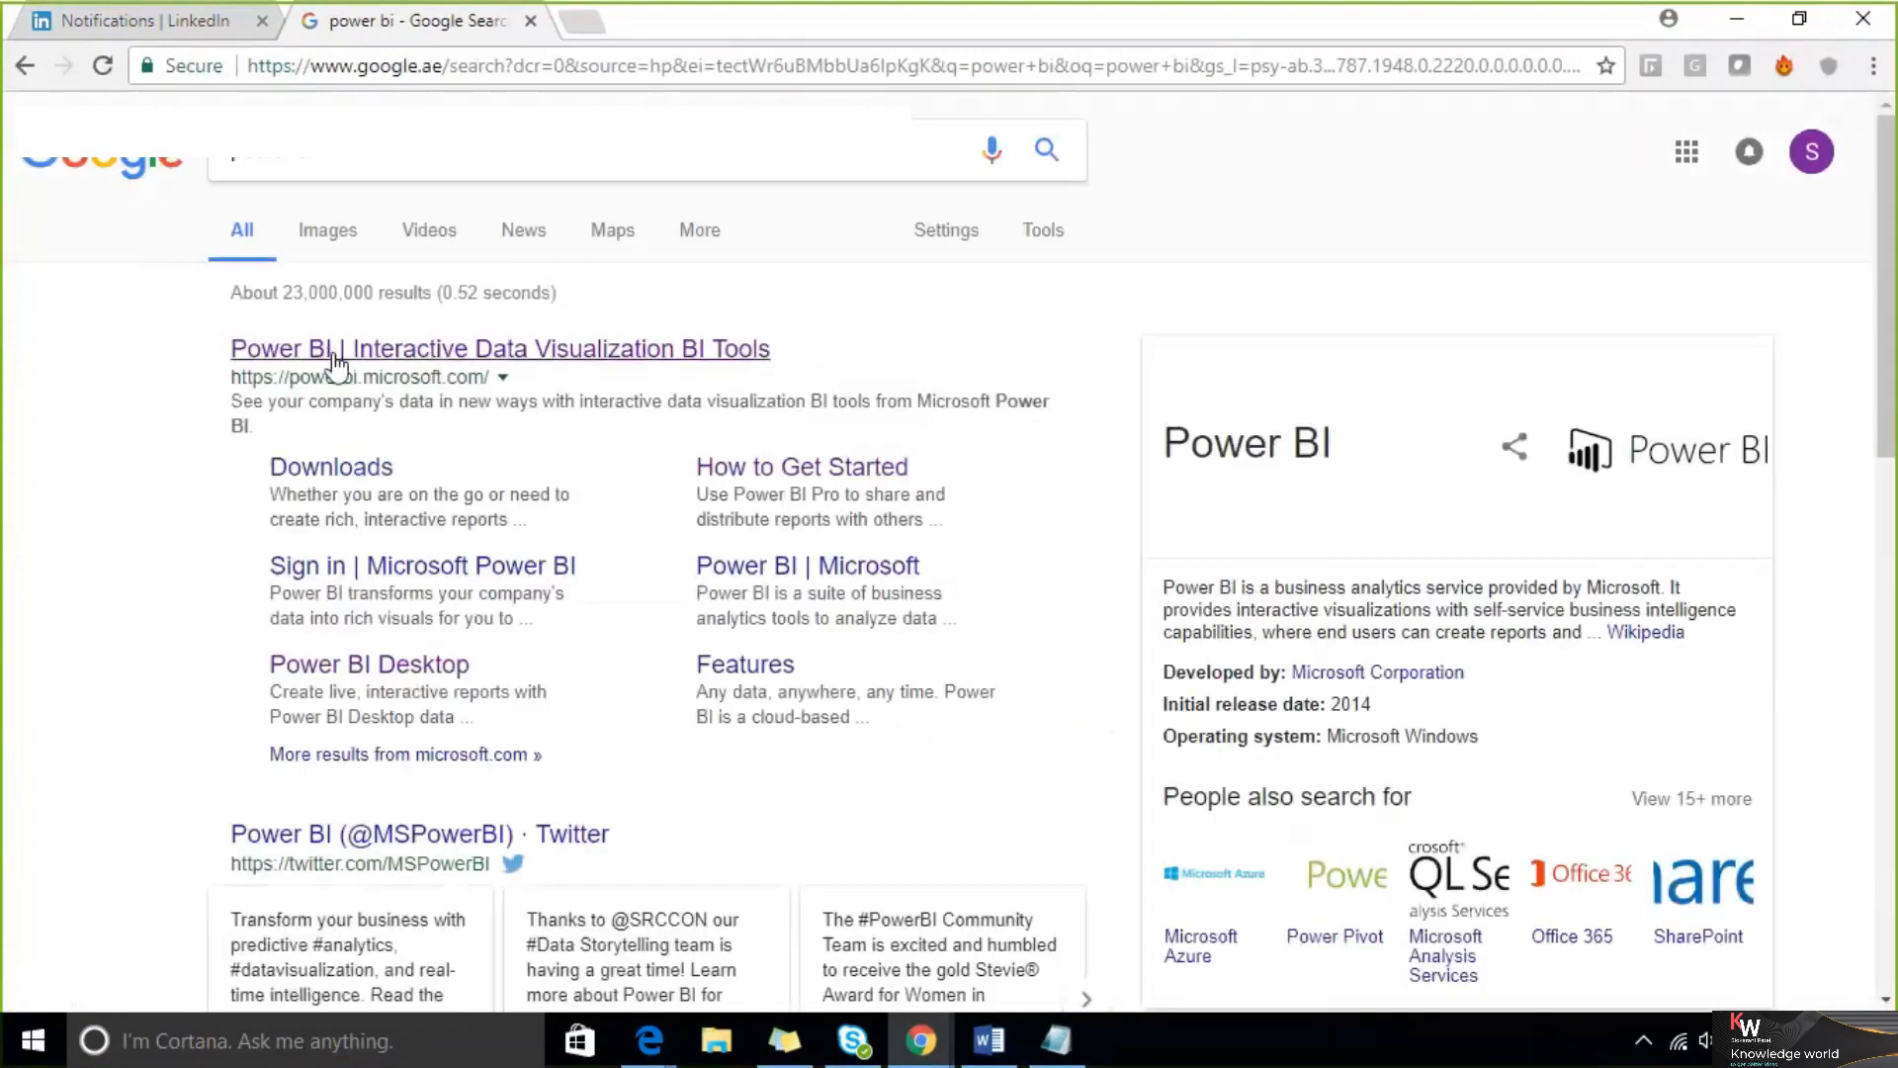
Open the Power BI Interactive Data Visualization result and choose Start Free
{"action": "left_click", "coordinate": [335, 358]}
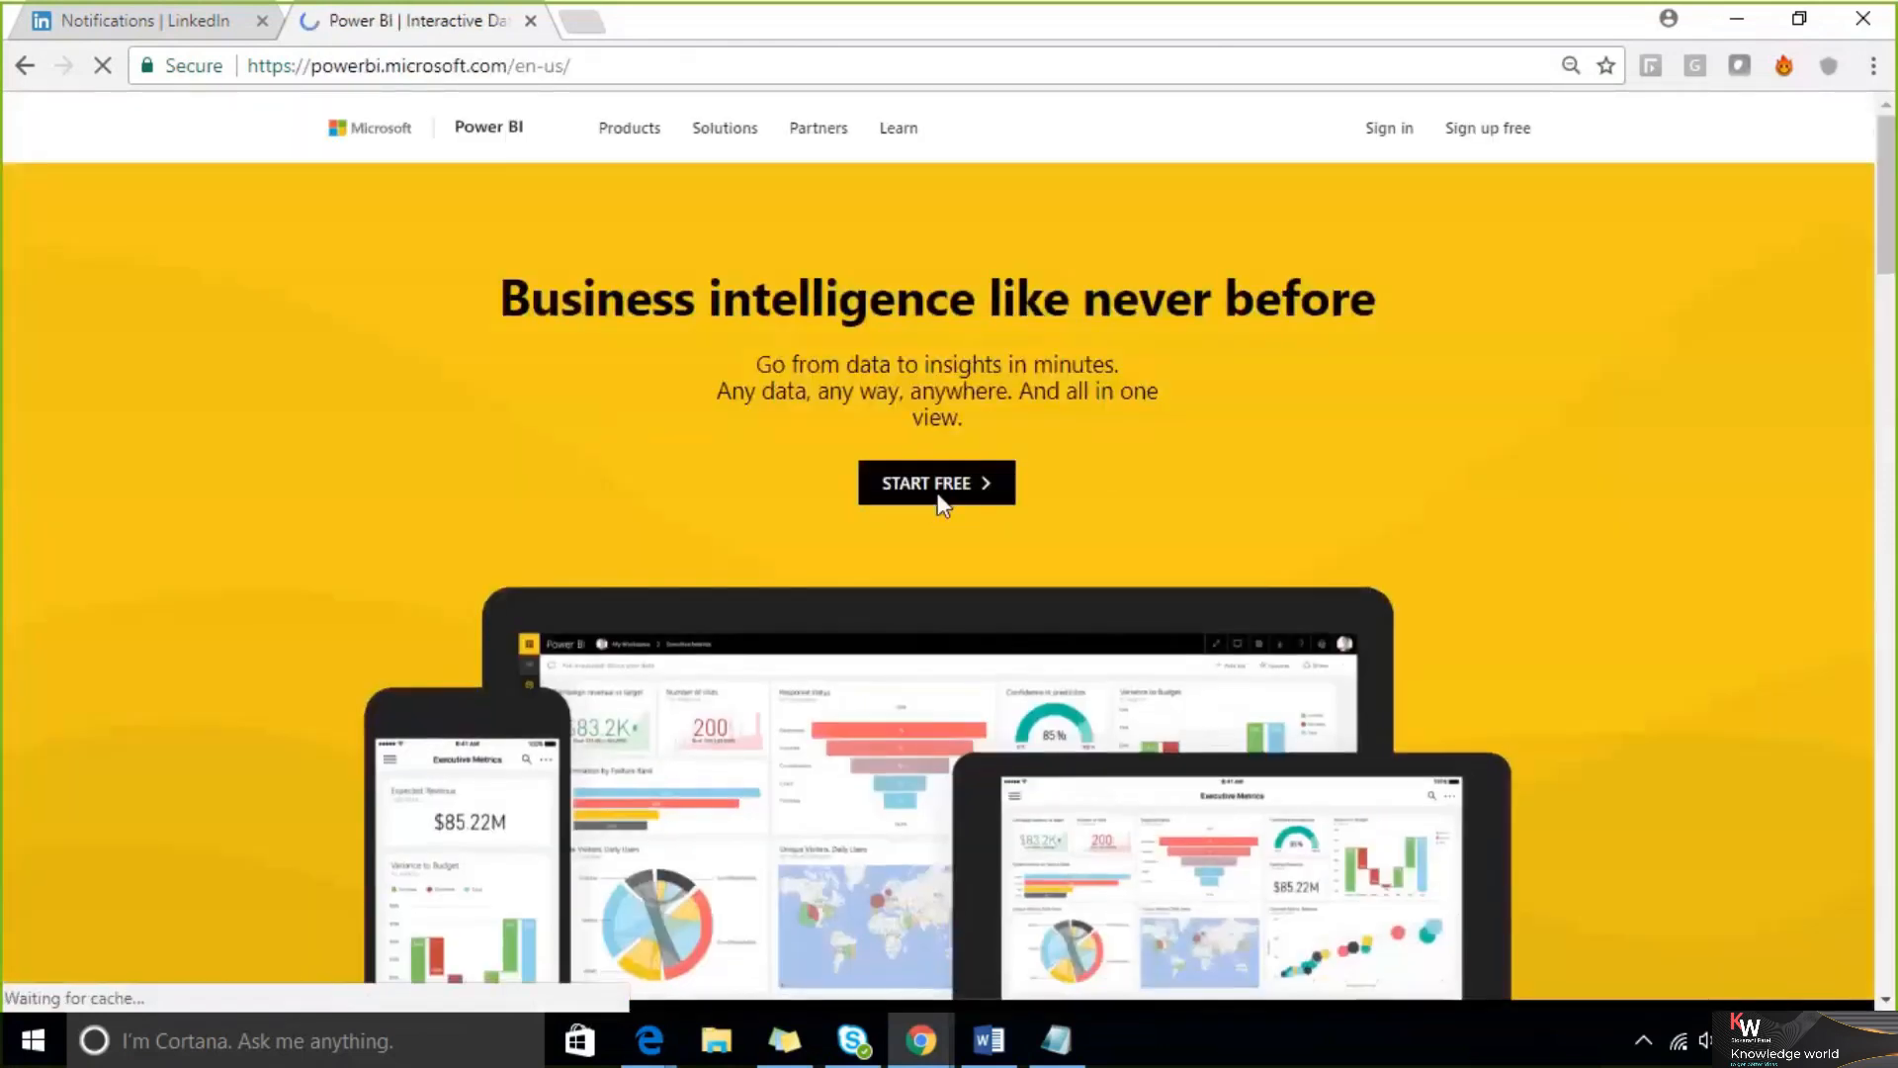
{"action": "left_click", "coordinate": [938, 496]}
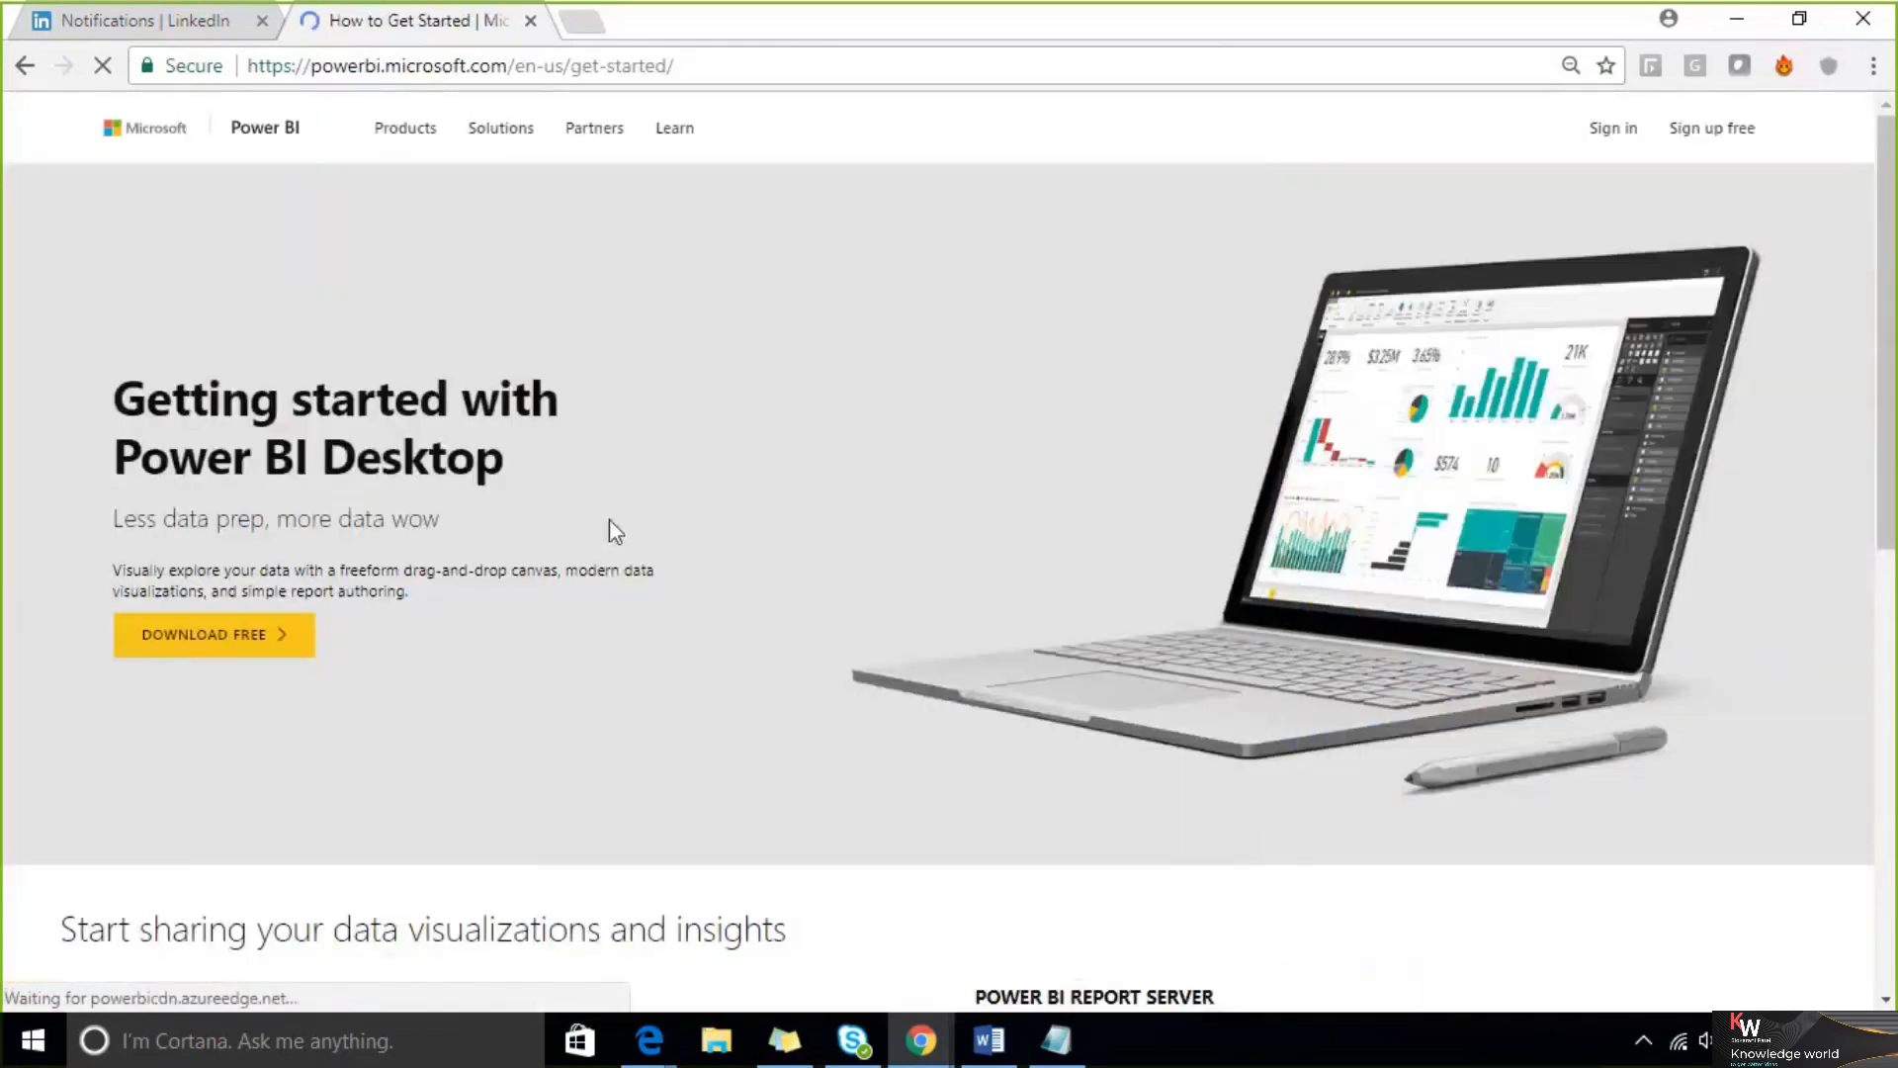
Download the free Power BI Desktop installer from the Getting started page
{"action": "left_click", "coordinate": [694, 68]}
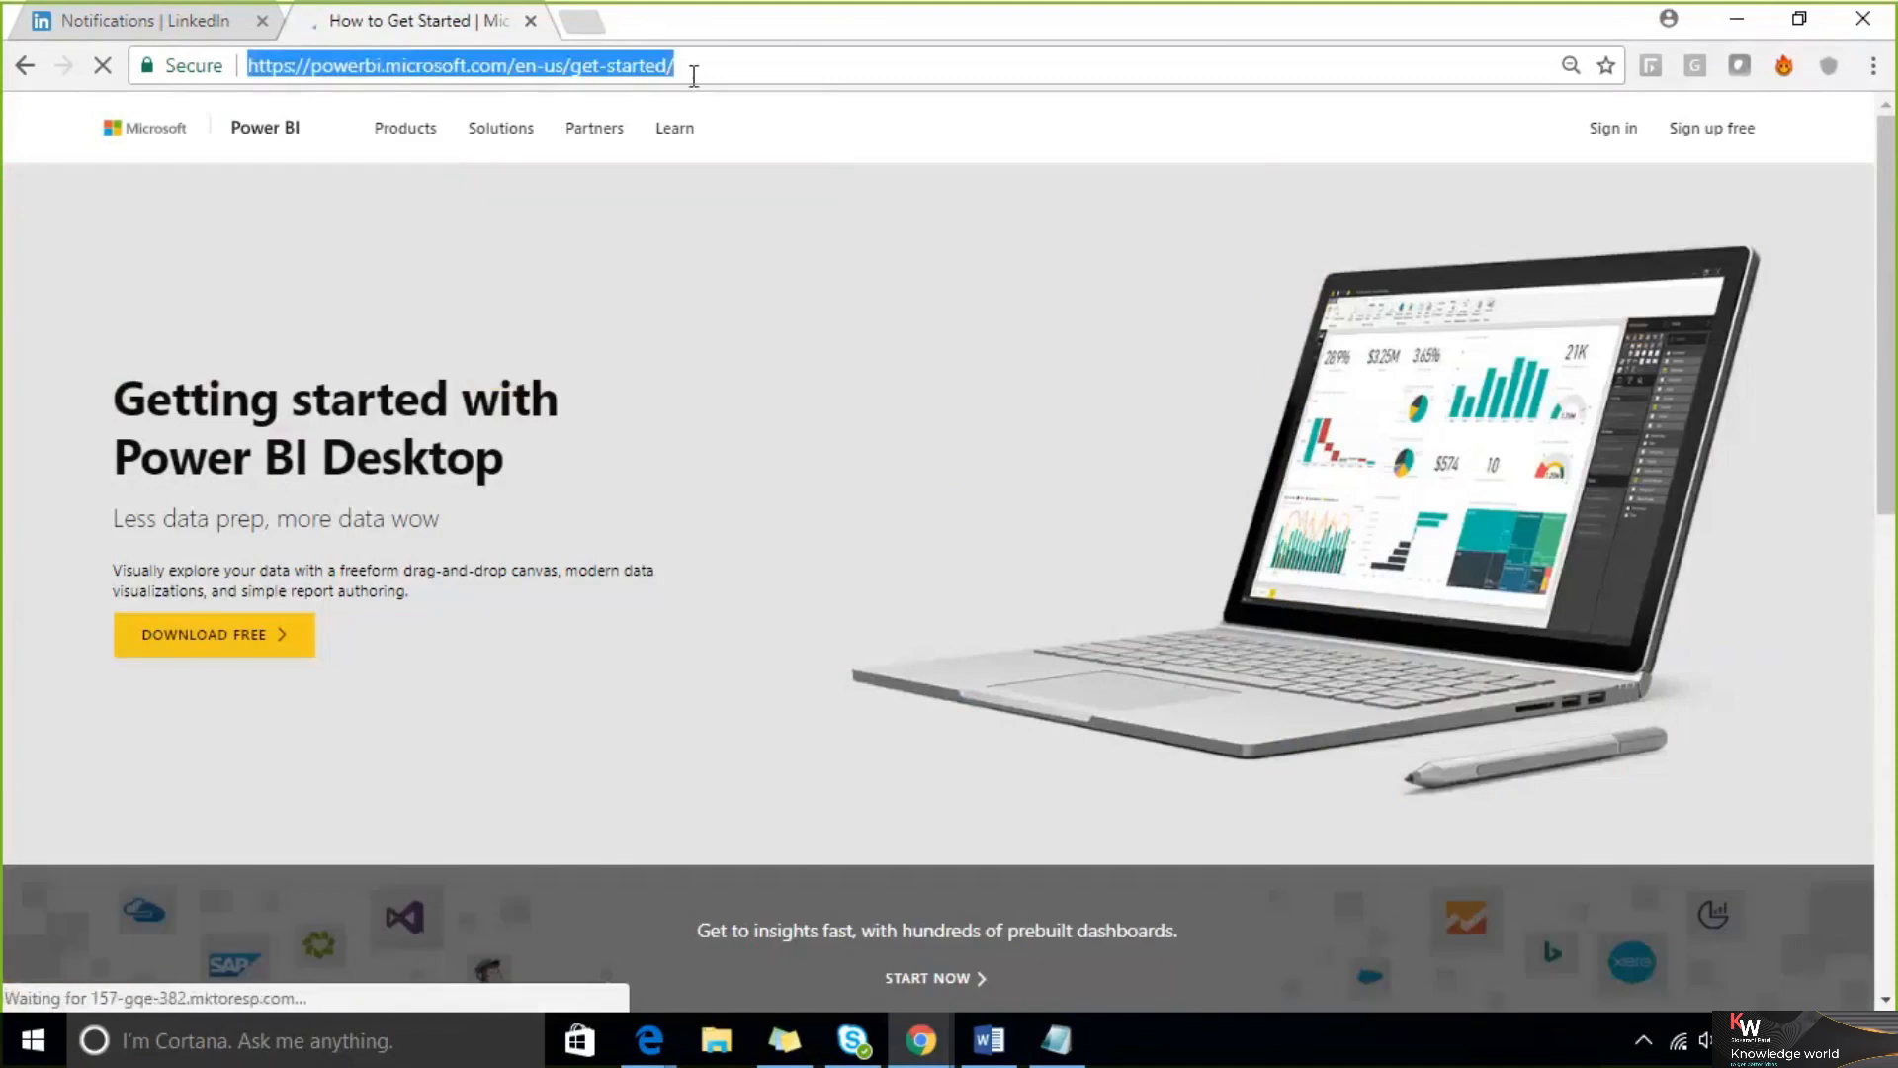
{"action": "left_click", "coordinate": [1264, 31]}
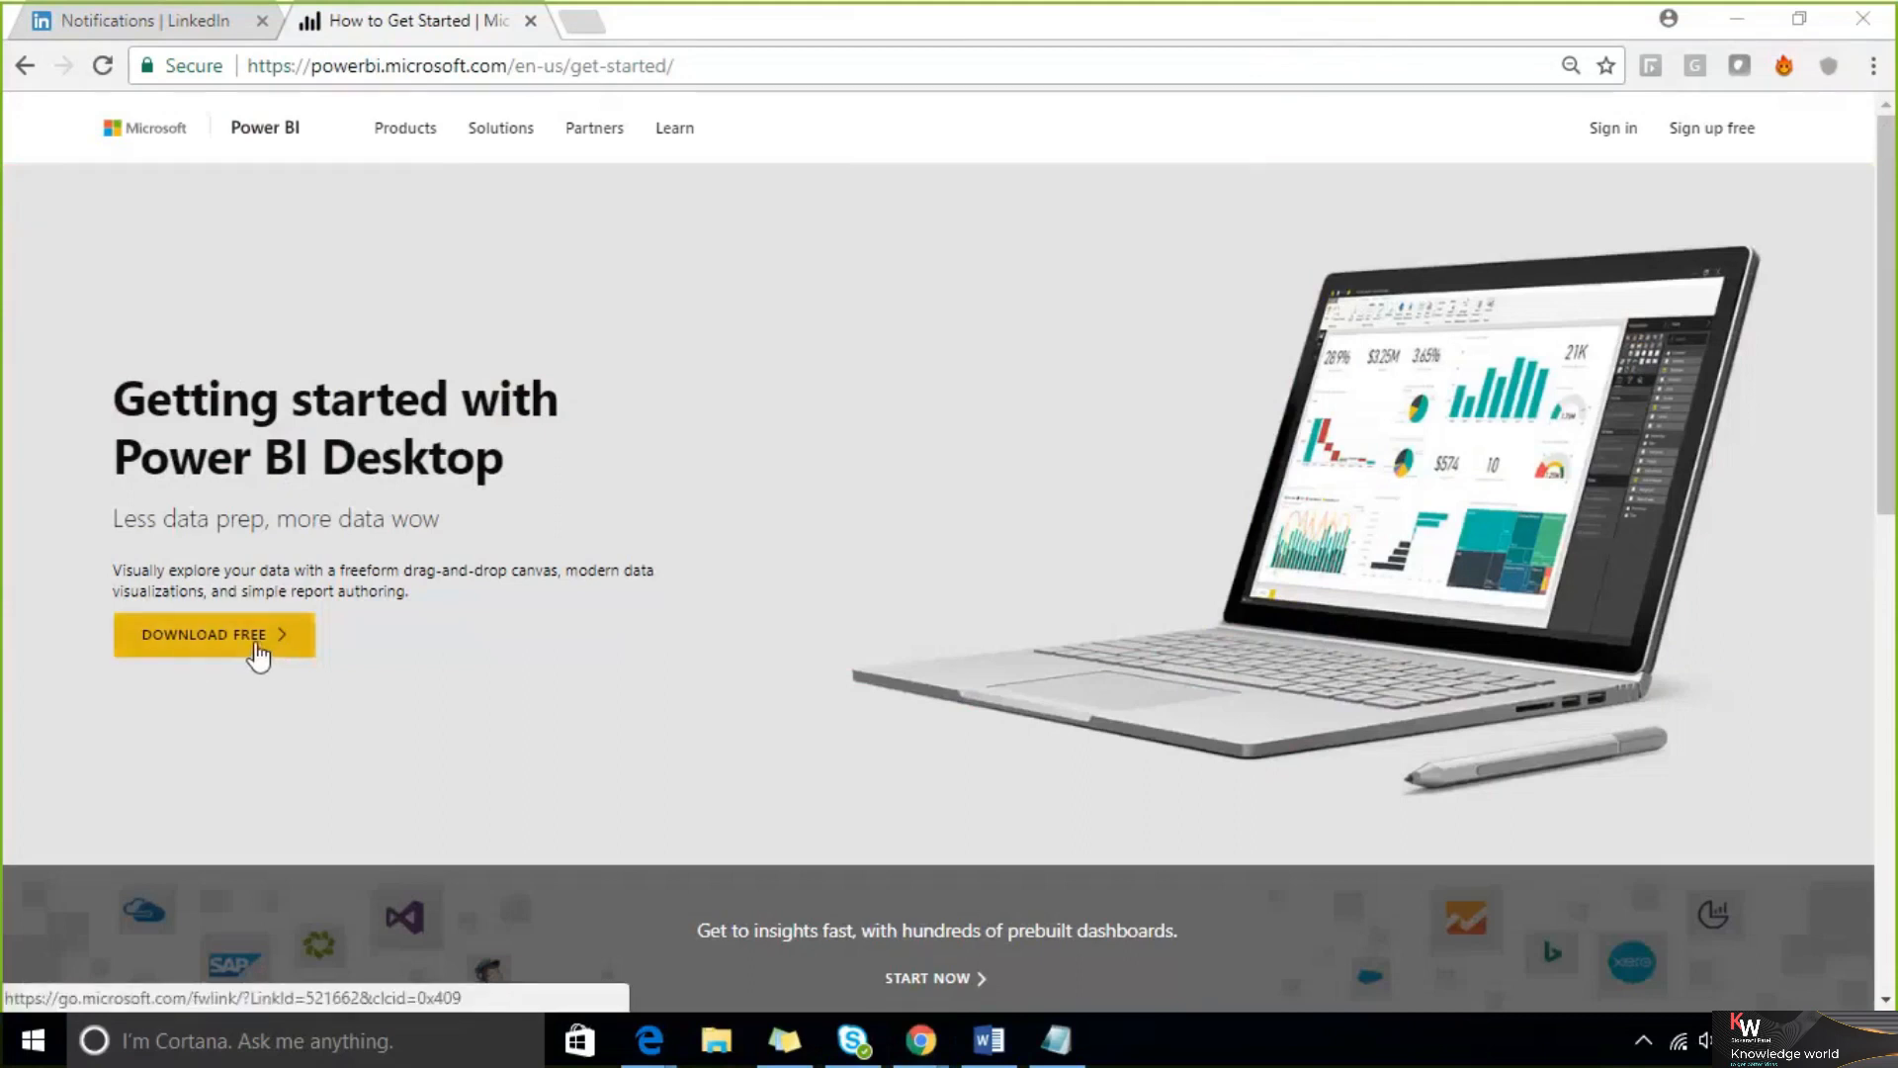
{"action": "left_click", "coordinate": [257, 654]}
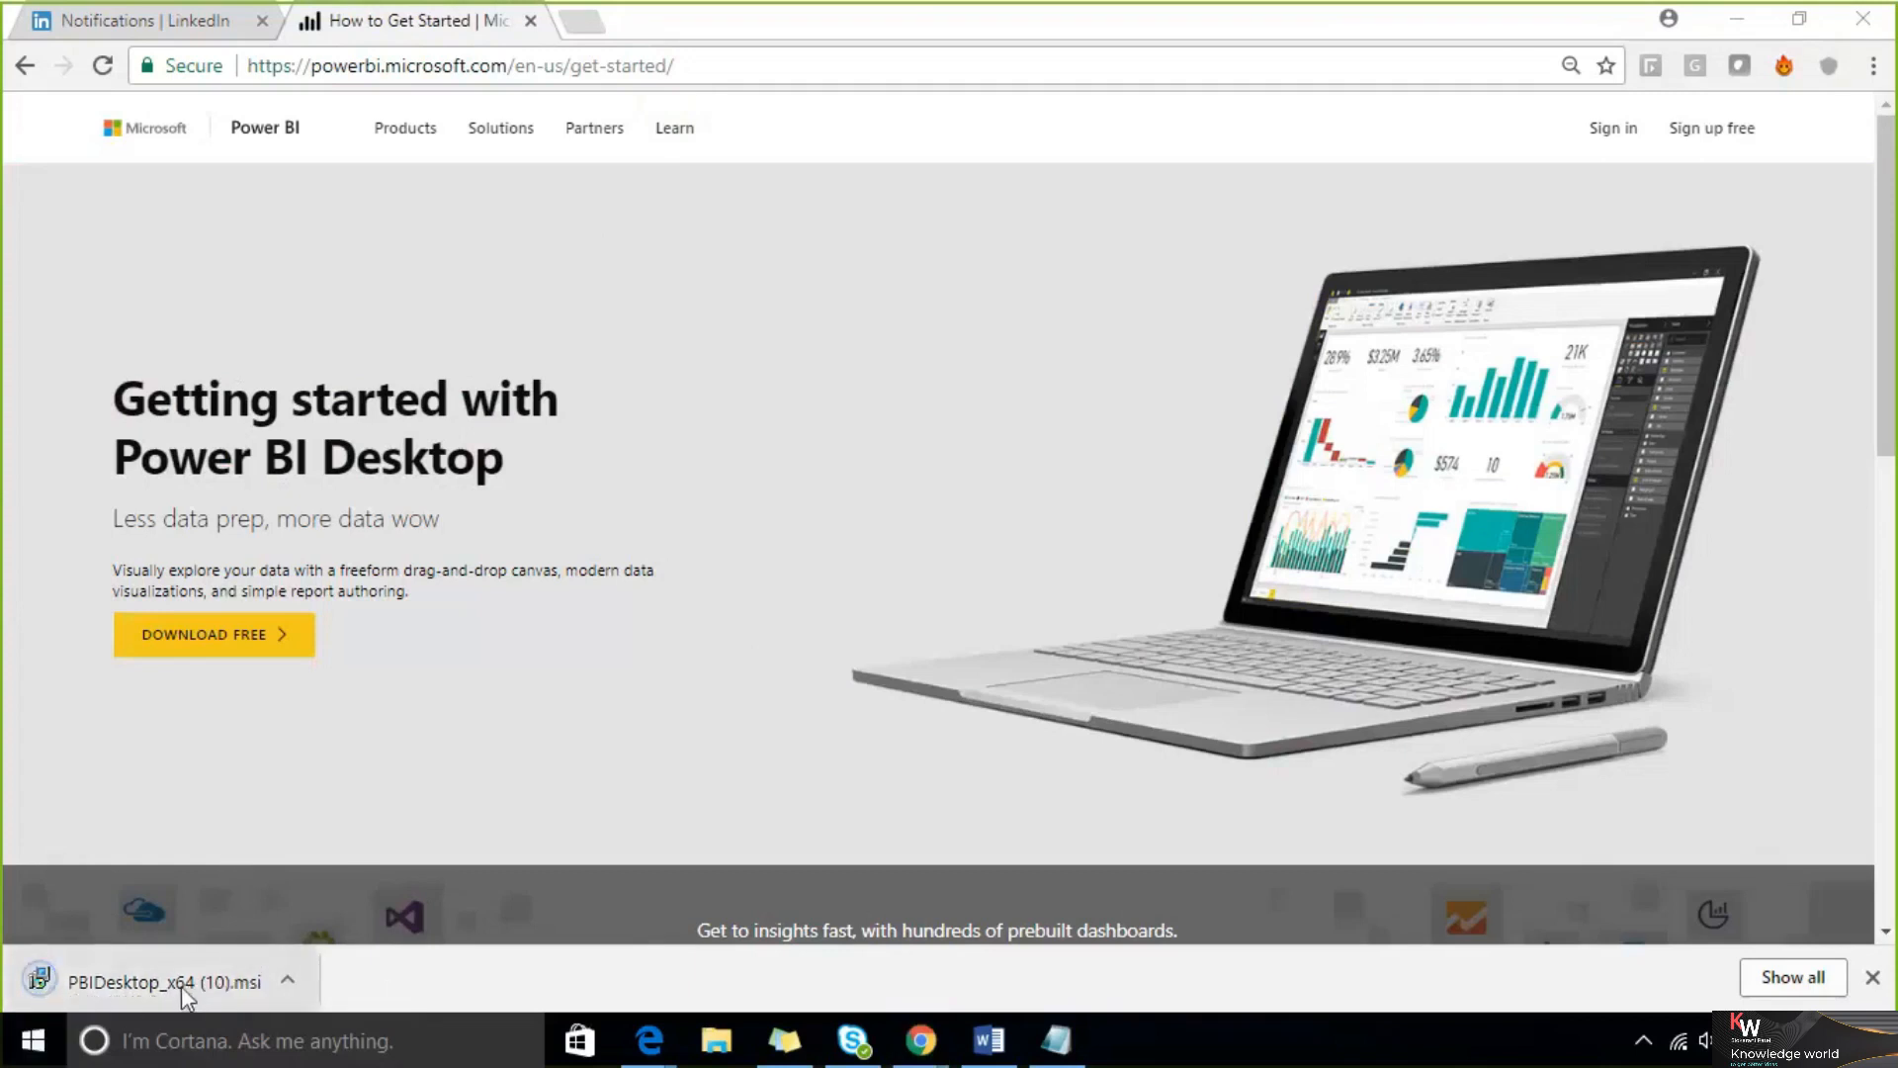
Run the downloaded PBIDesktop_x64 (10).msi and start a Repair of the existing Power BI Desktop installation
{"action": "left_click", "coordinate": [181, 985]}
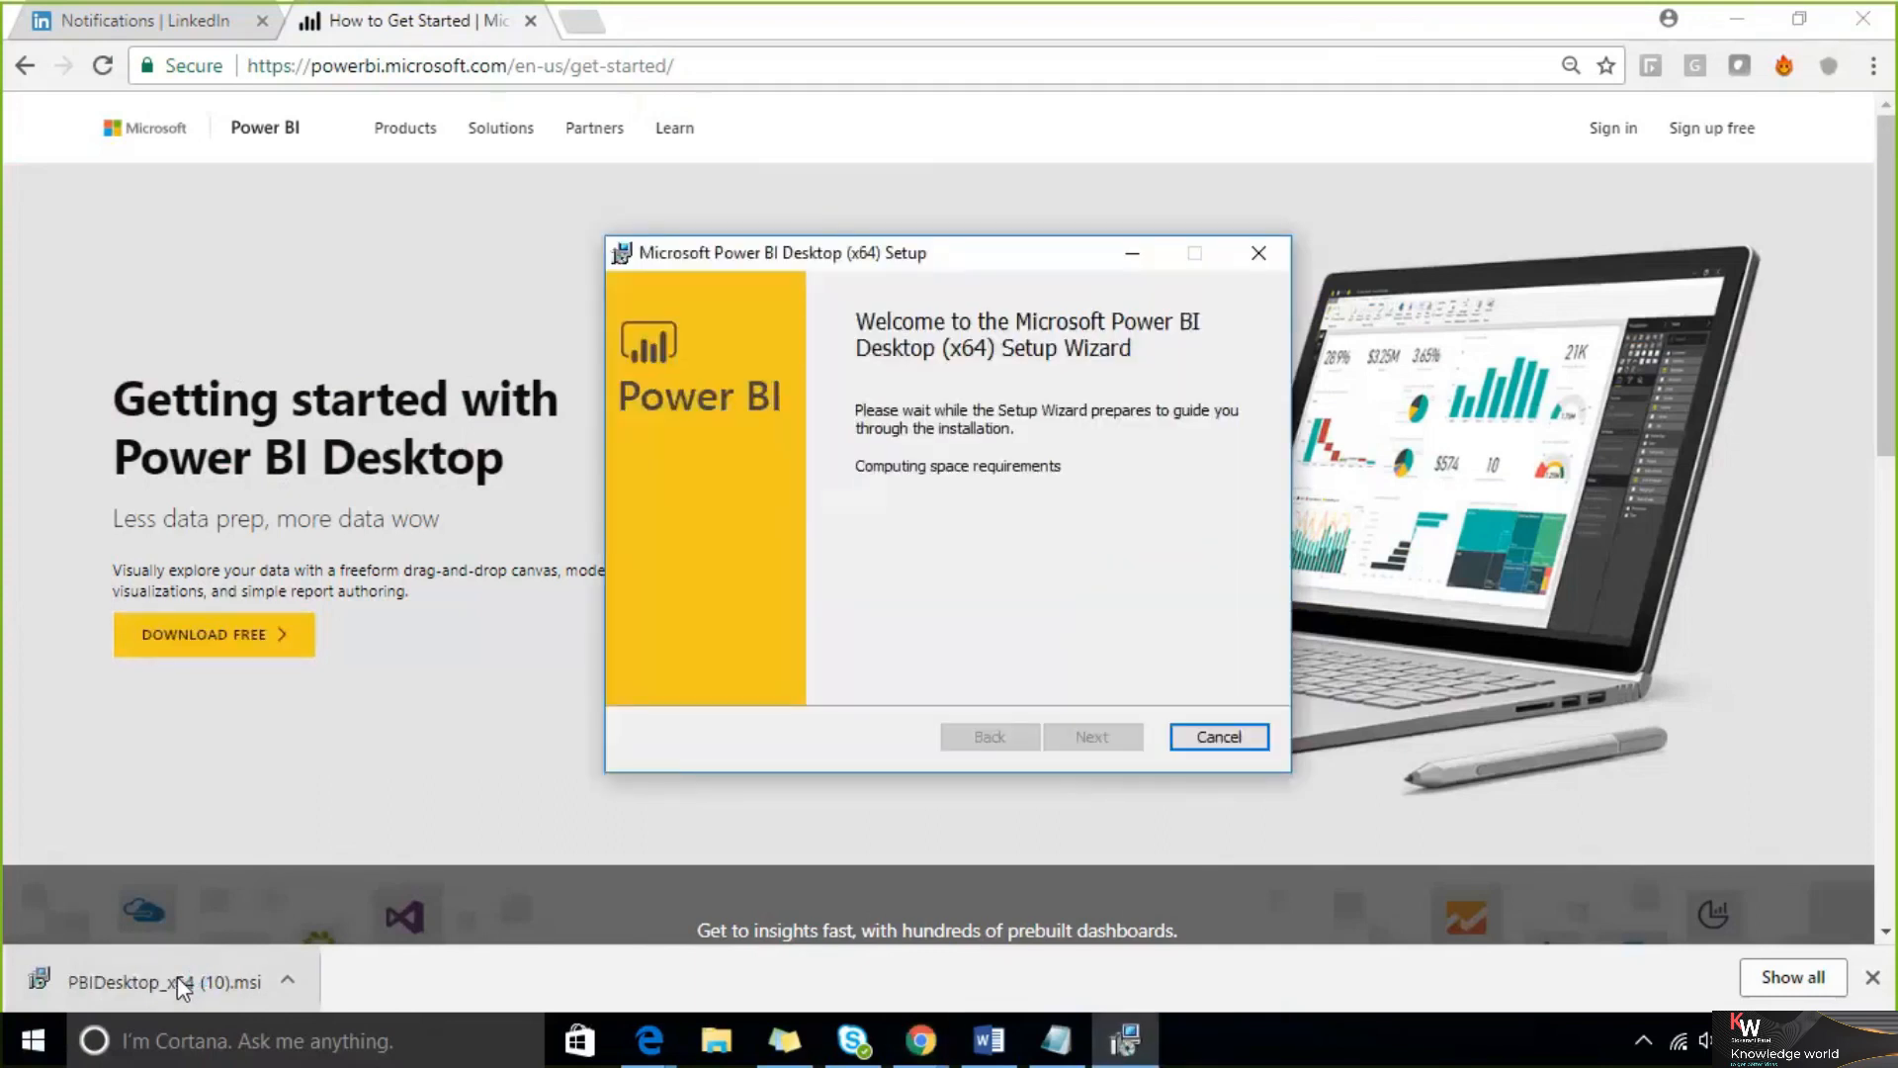
{"action": "left_click_drag", "start_coordinate": [919, 269], "coordinate": [744, 233]}
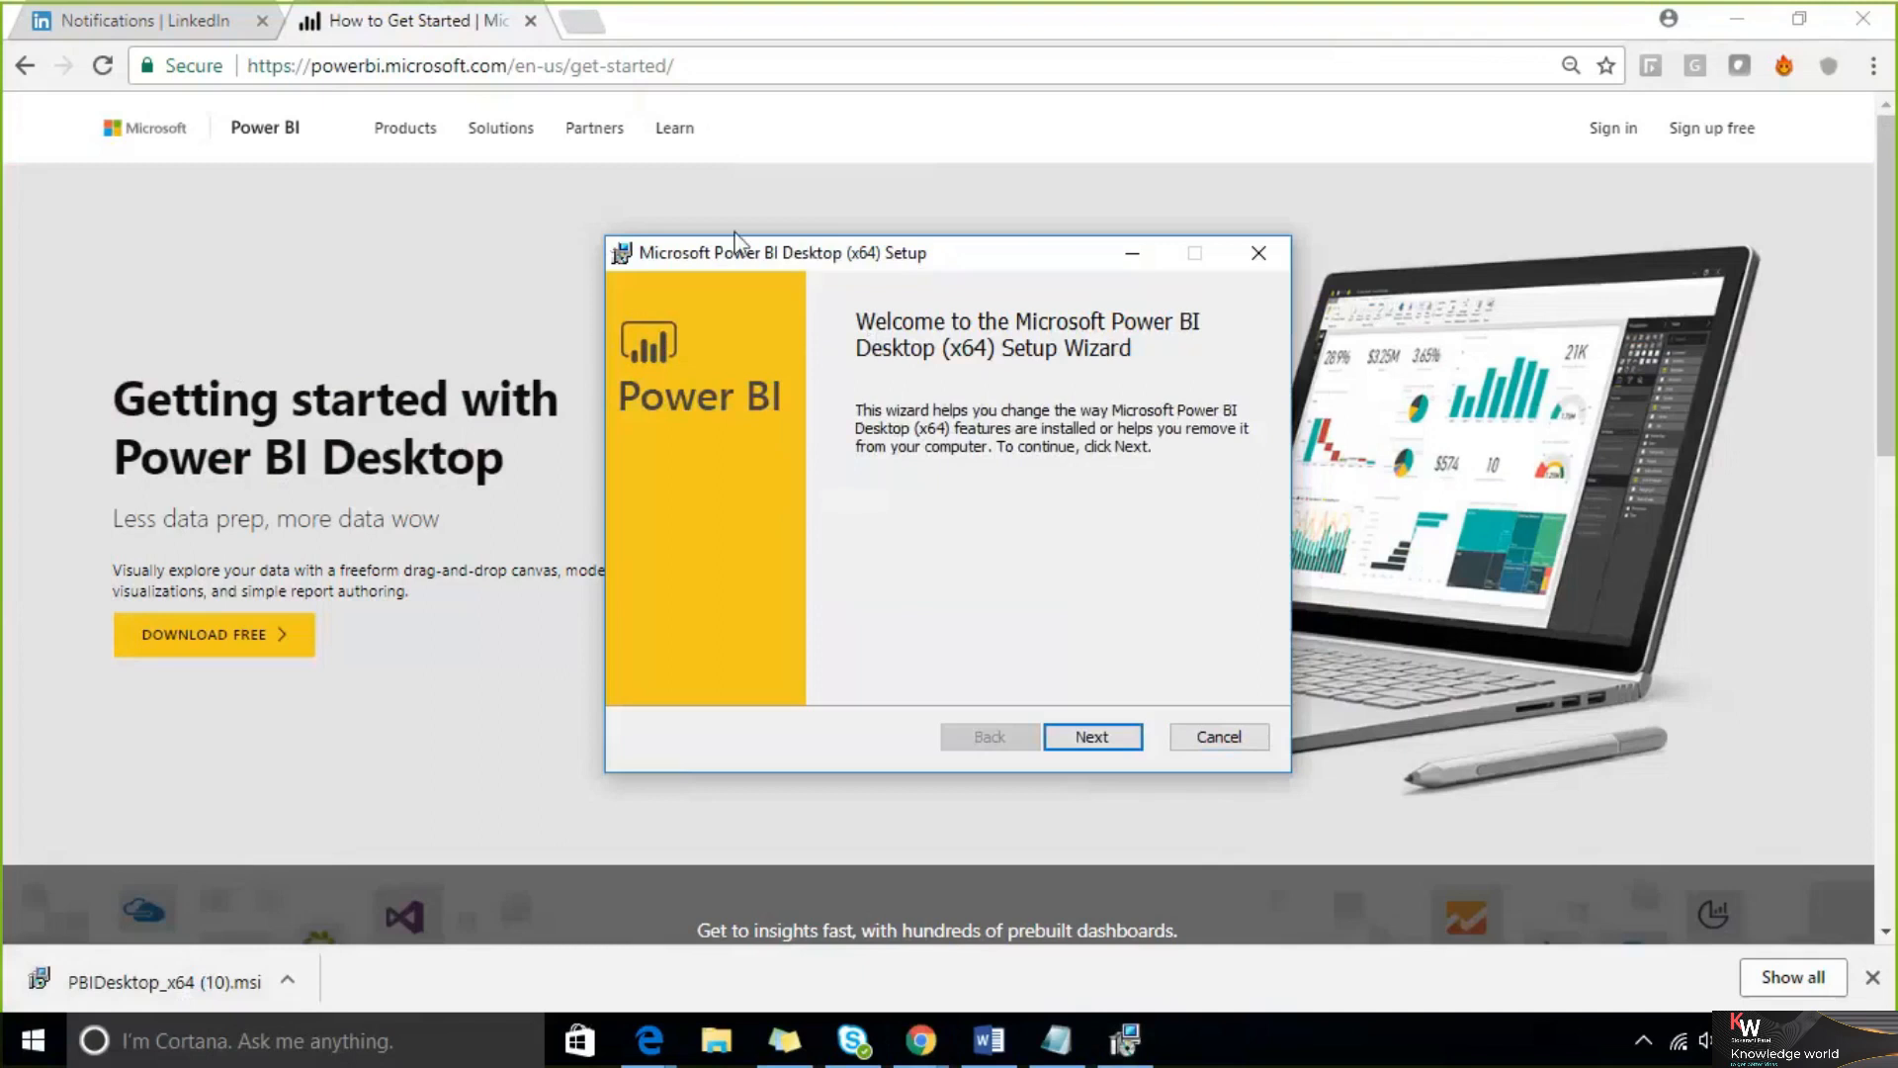
{"action": "left_click", "coordinate": [904, 706]}
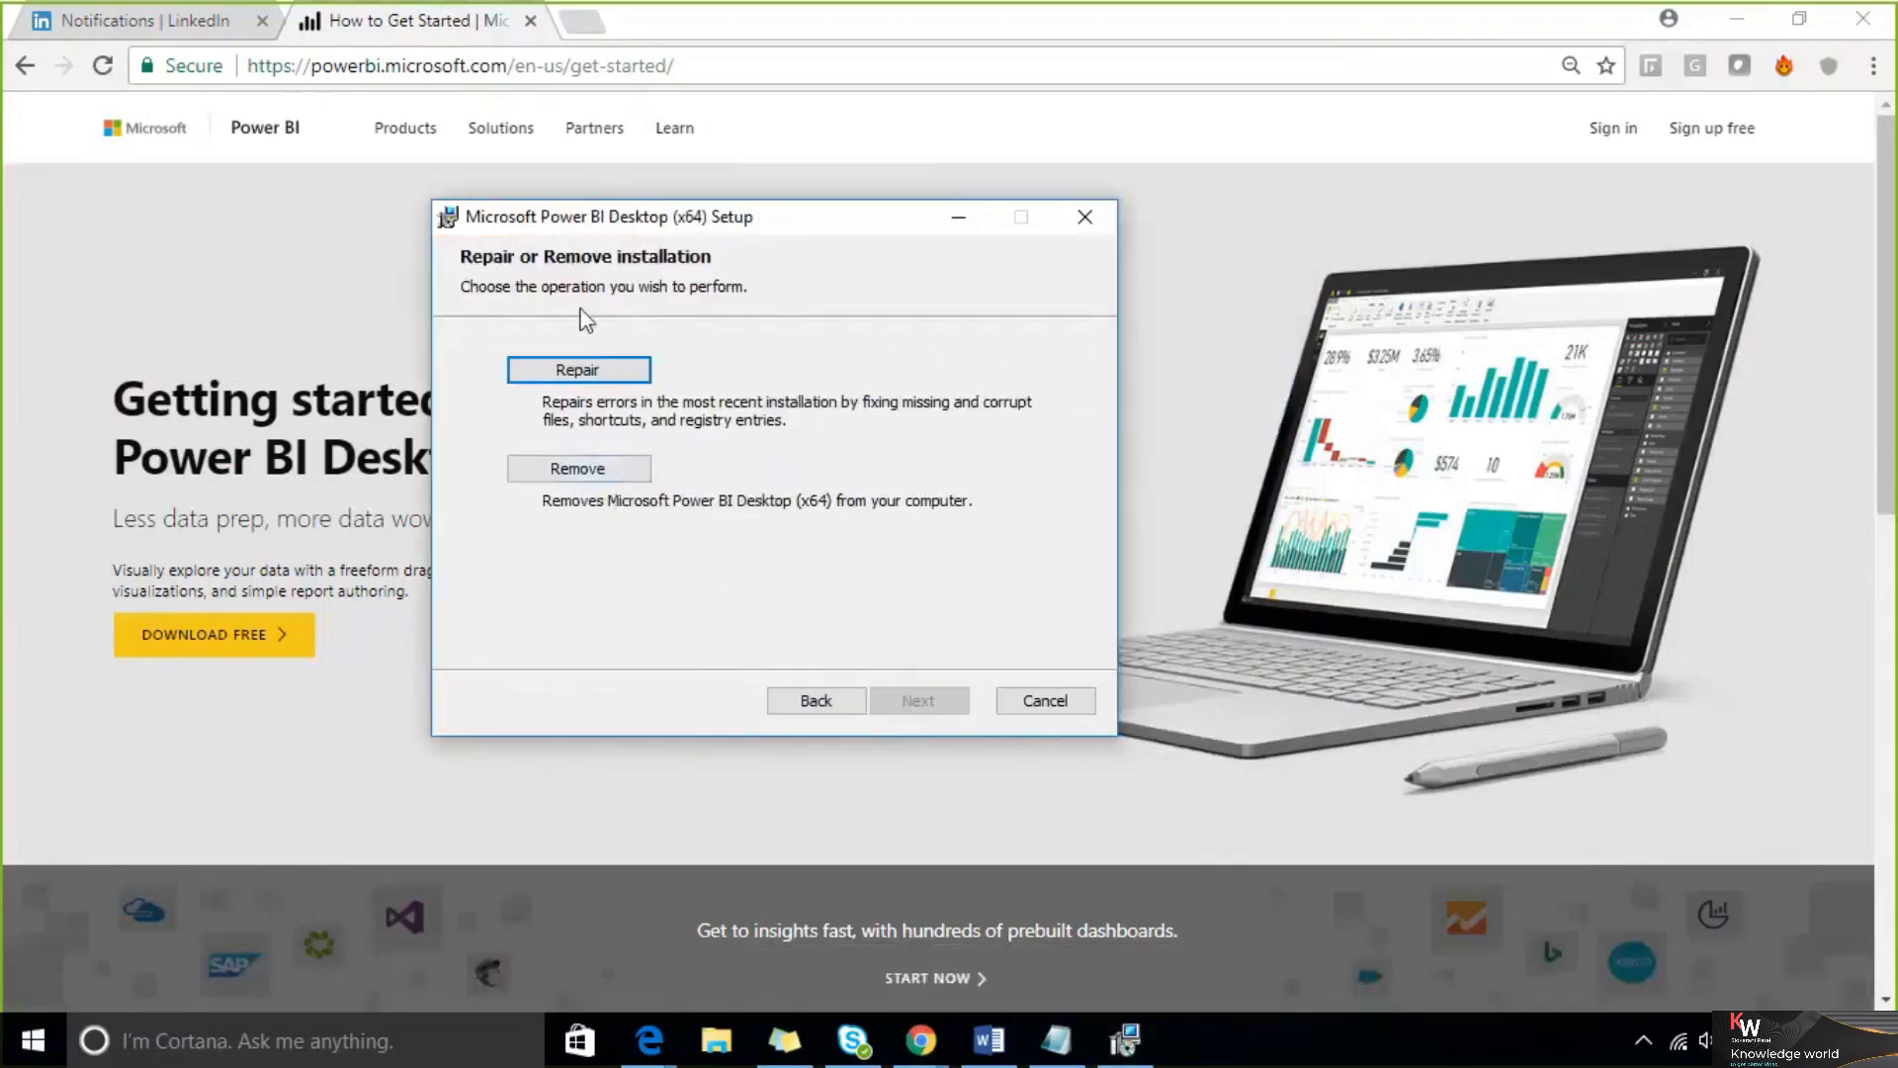
{"action": "left_click", "coordinate": [597, 373]}
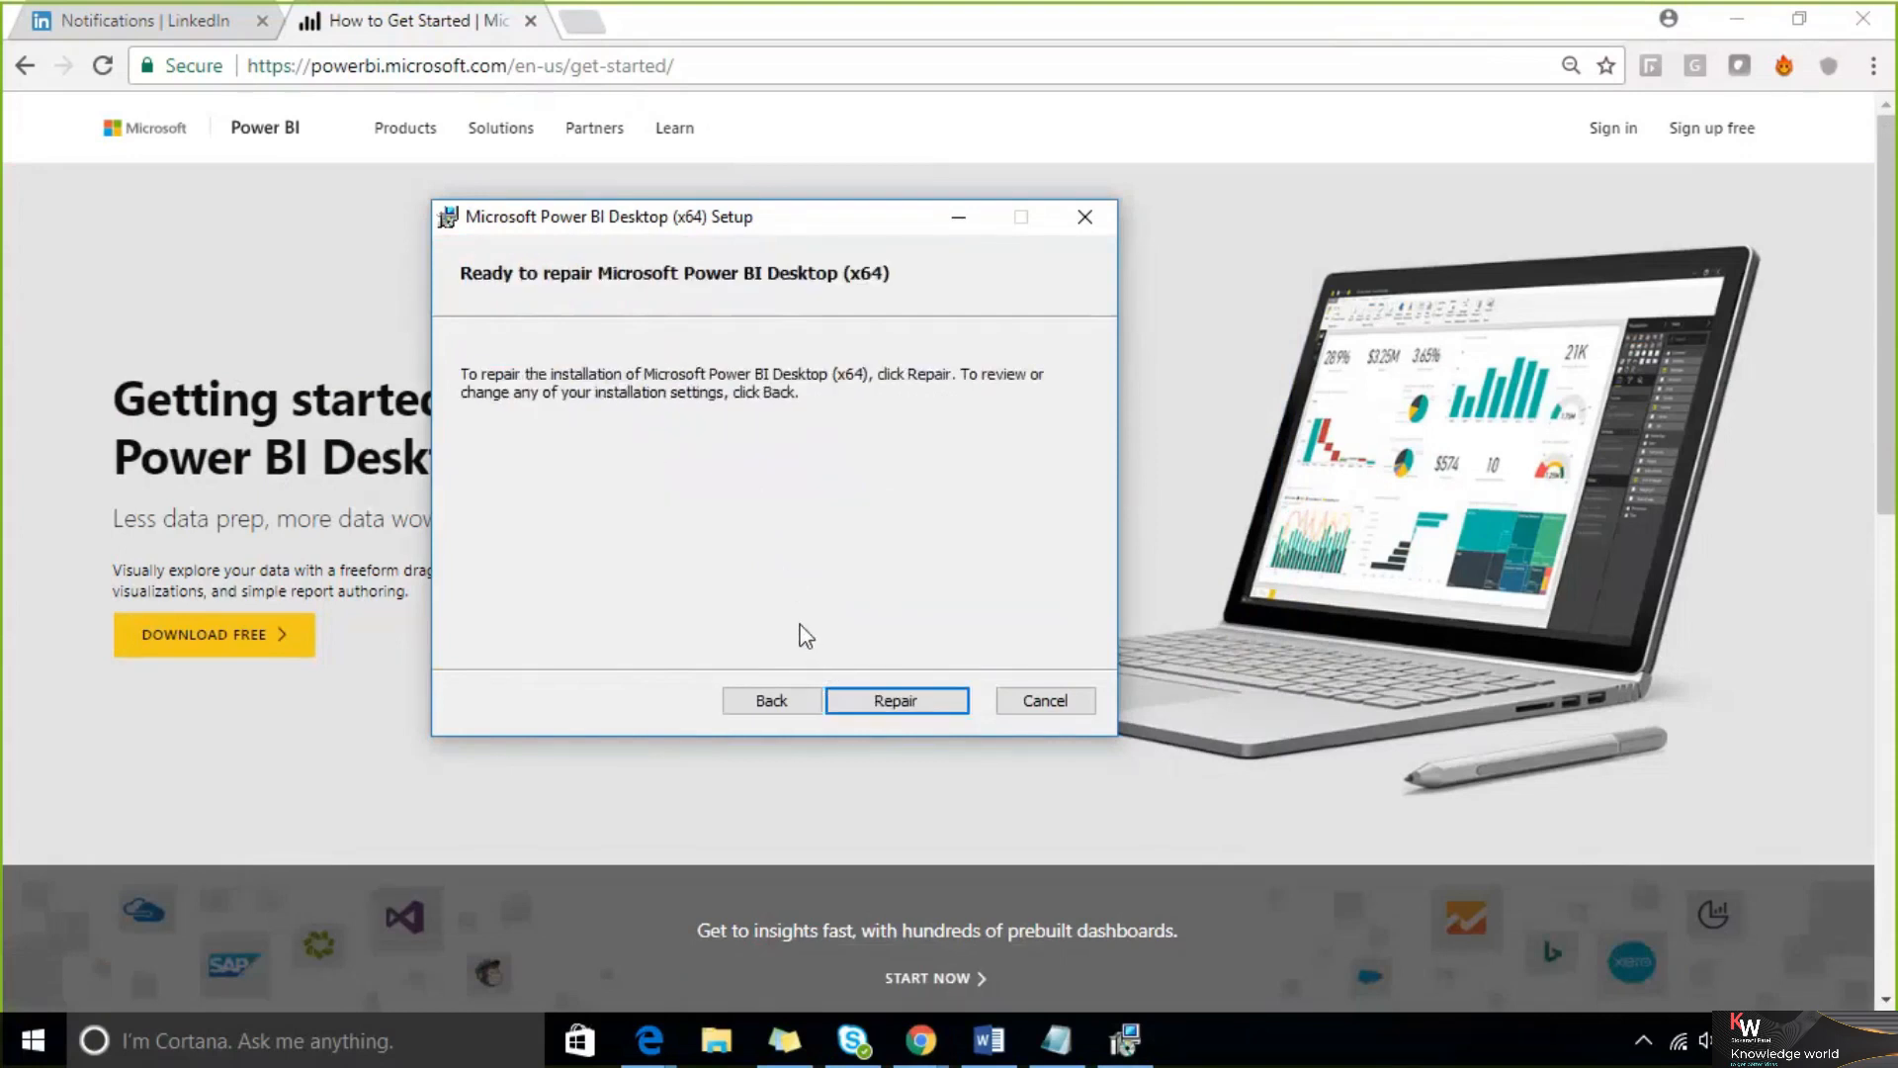
{"action": "left_click", "coordinate": [858, 696]}
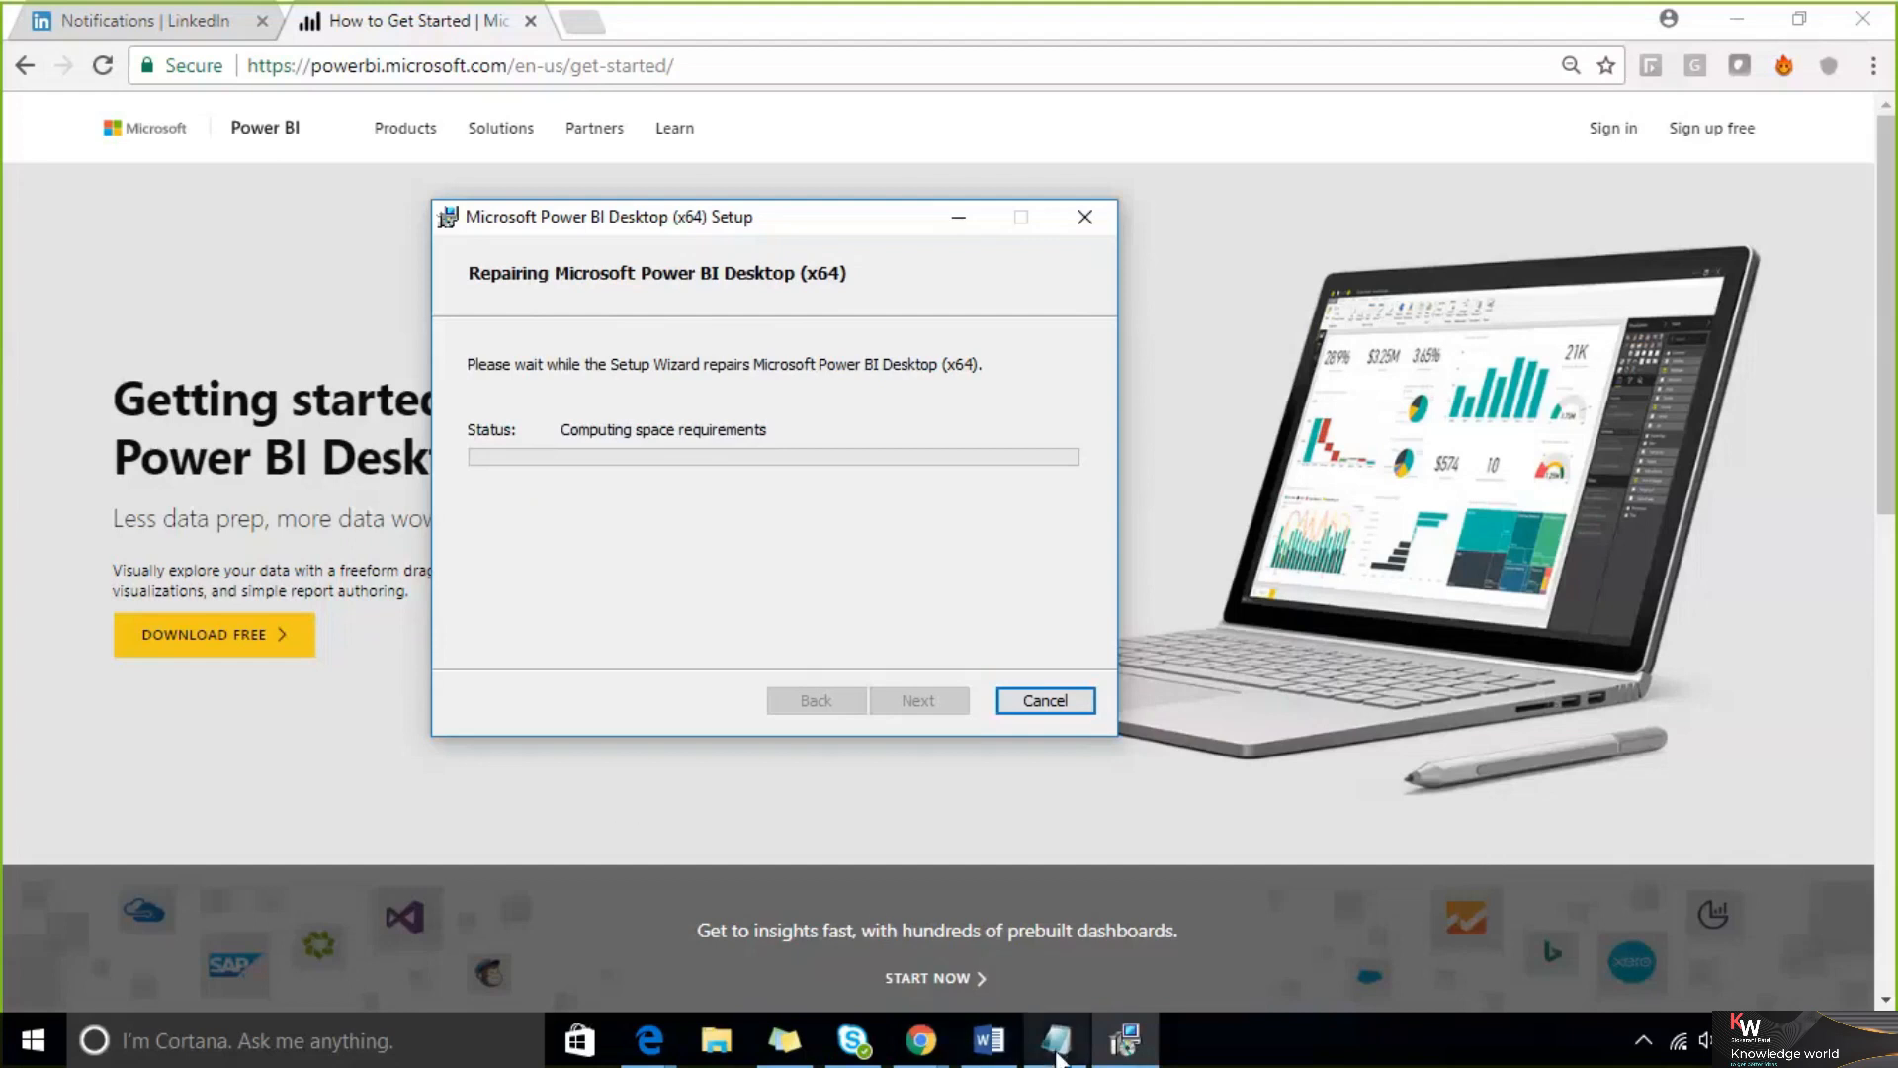
Switch to Notepad and type two attendees' names on the empty line
{"action": "mouse_move", "coordinate": [1058, 1046]}
{"action": "left_click", "coordinate": [1054, 1056]}
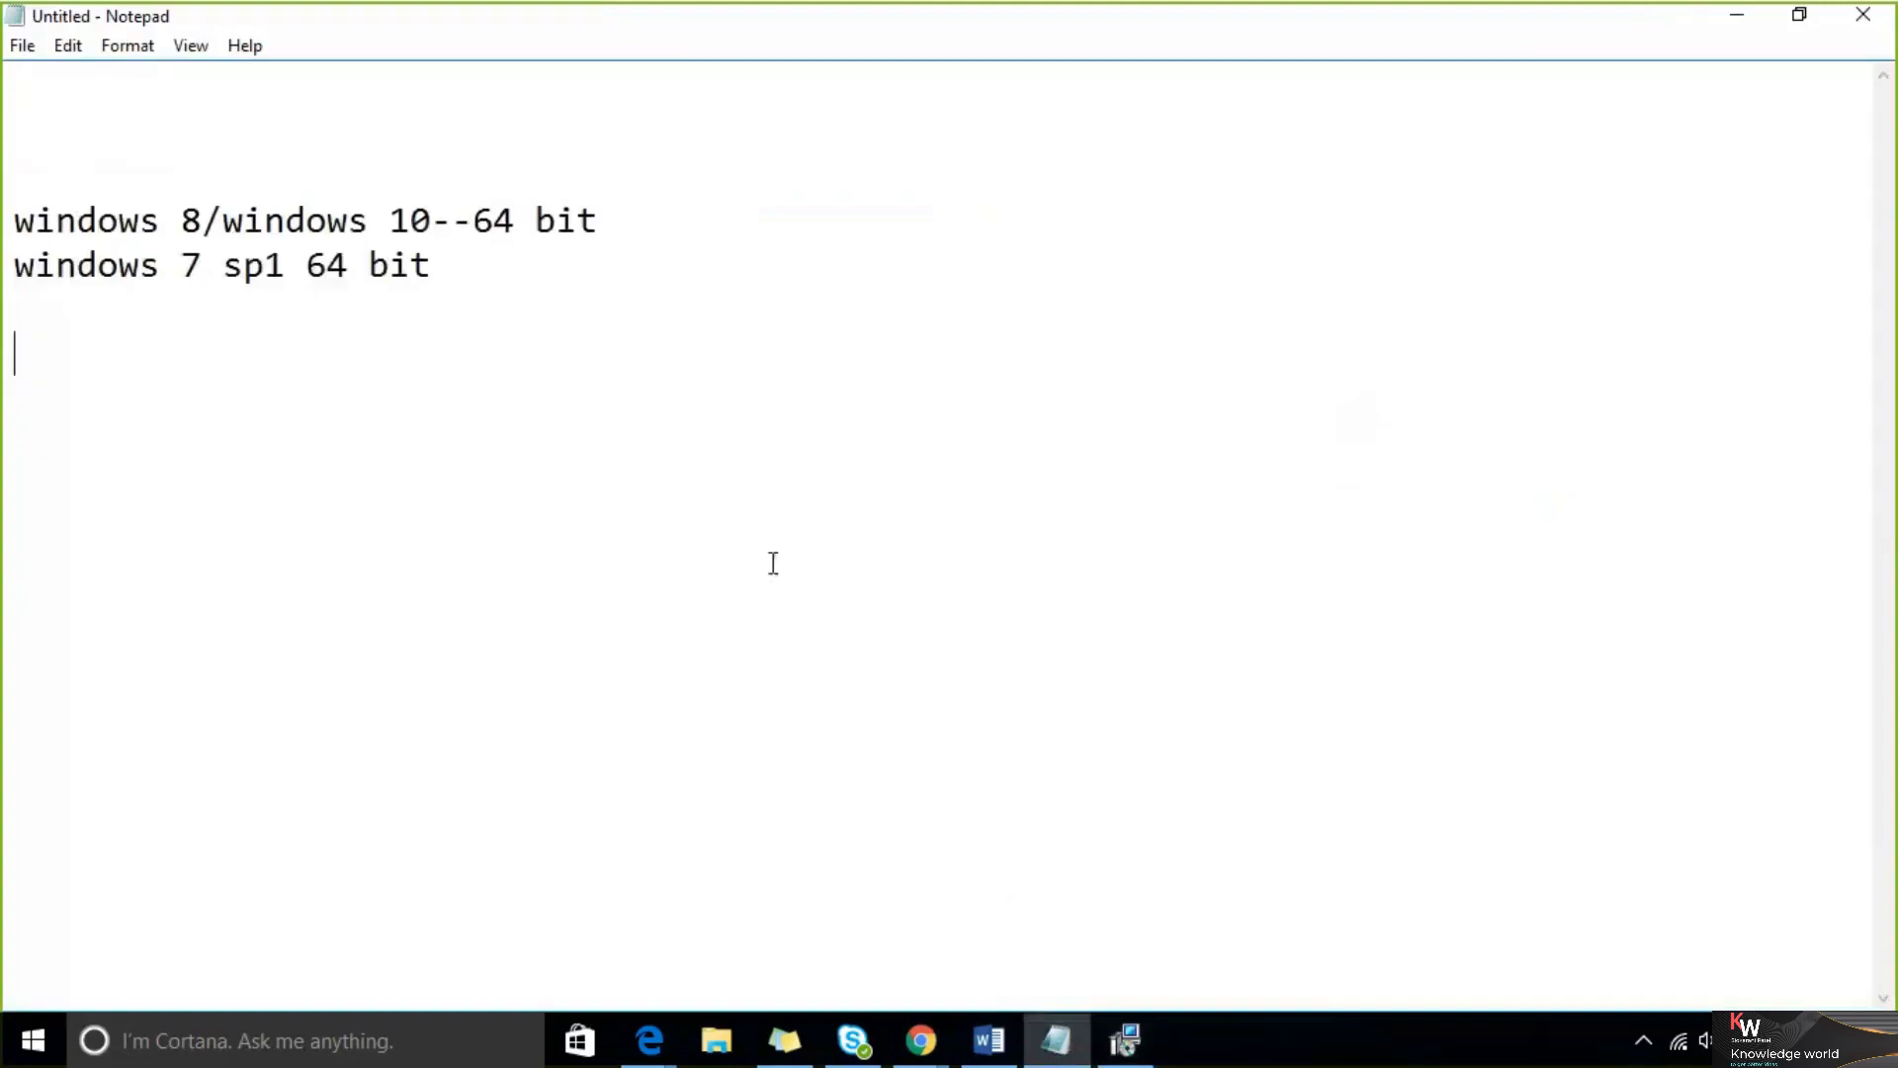
{"action": "type", "text": "sushnio"}
{"action": "key", "text": "BackSpace"}
{"action": "key", "text": "BackSpace"}
{"action": "key", "text": "BackSpace"}
{"action": "type", "text": "mita vishnu"}
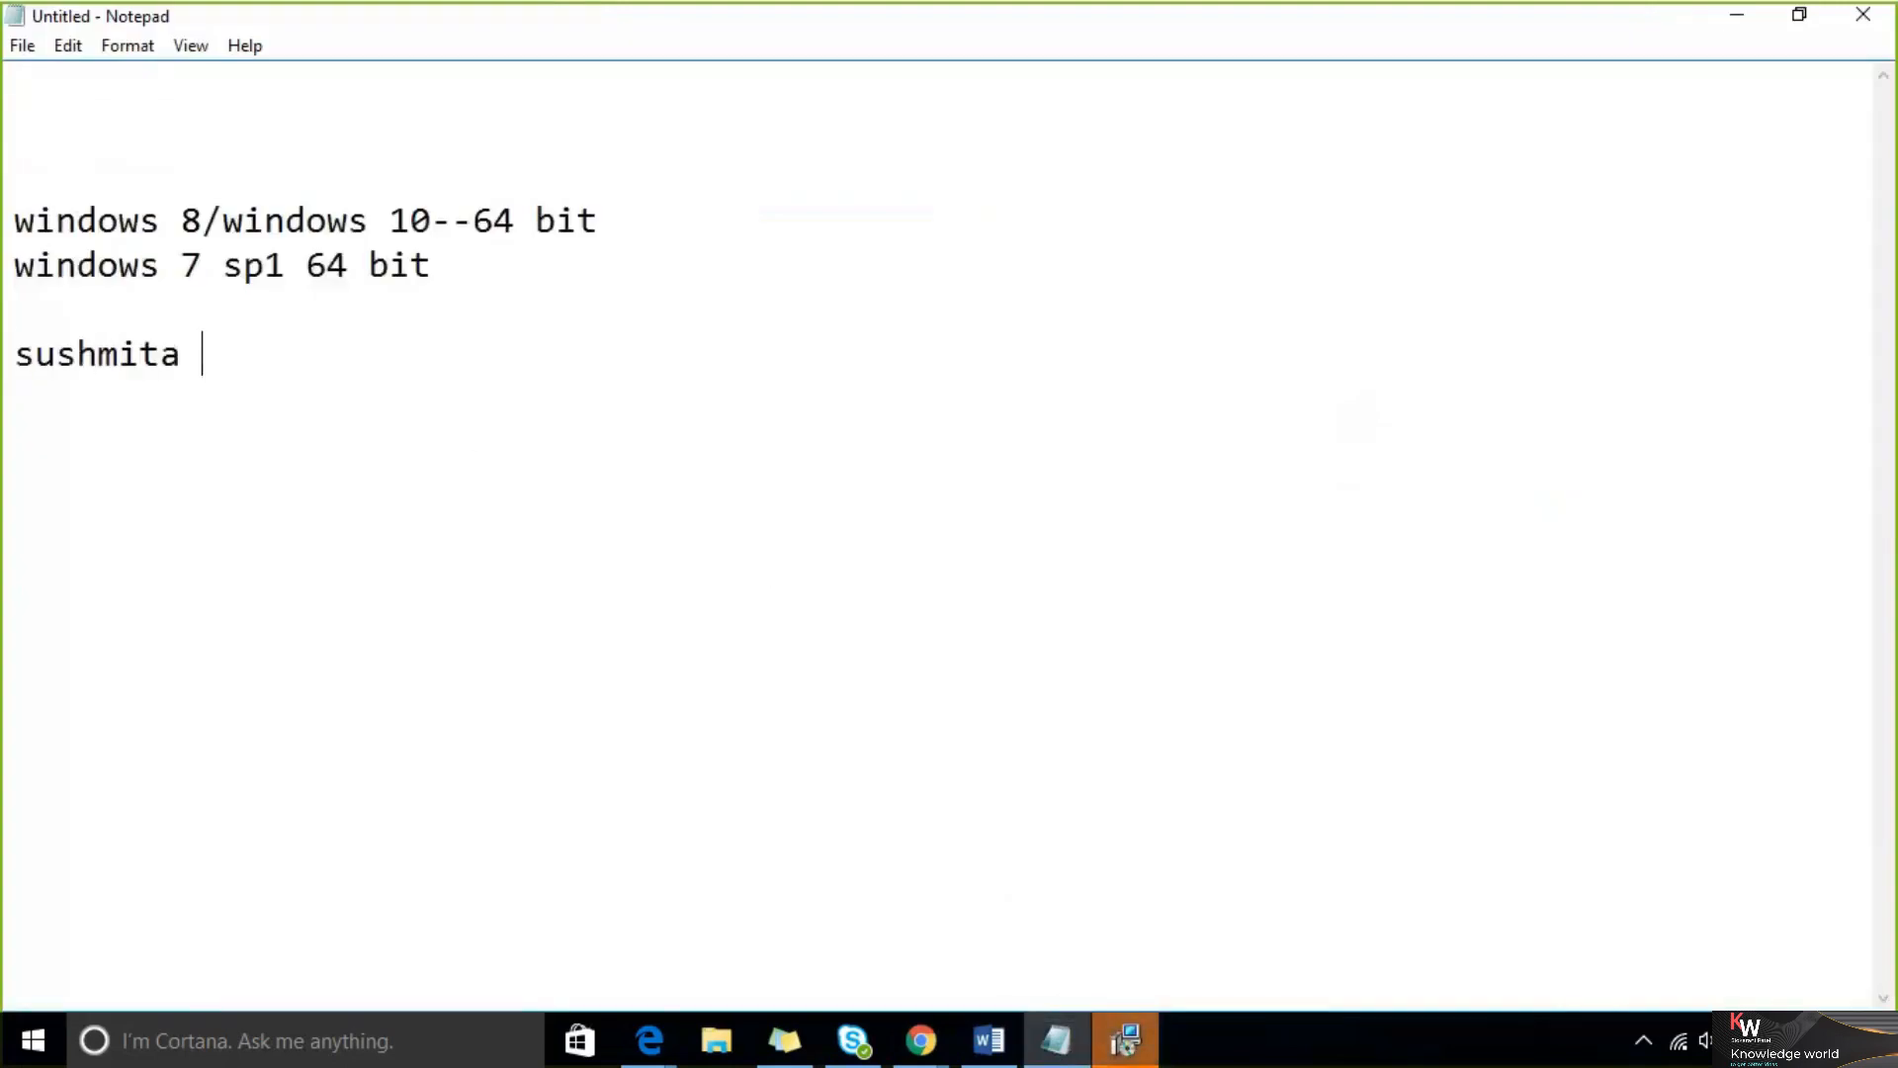
Move the second name onto its own line and add "audio not conencted" after it
{"action": "key", "text": "Left"}
{"action": "key", "text": "Left"}
{"action": "key", "text": "Left"}
{"action": "key", "text": "Left"}
{"action": "key", "text": "Left"}
{"action": "key", "text": "Left"}
{"action": "key", "text": "Left"}
{"action": "key", "text": "Return"}
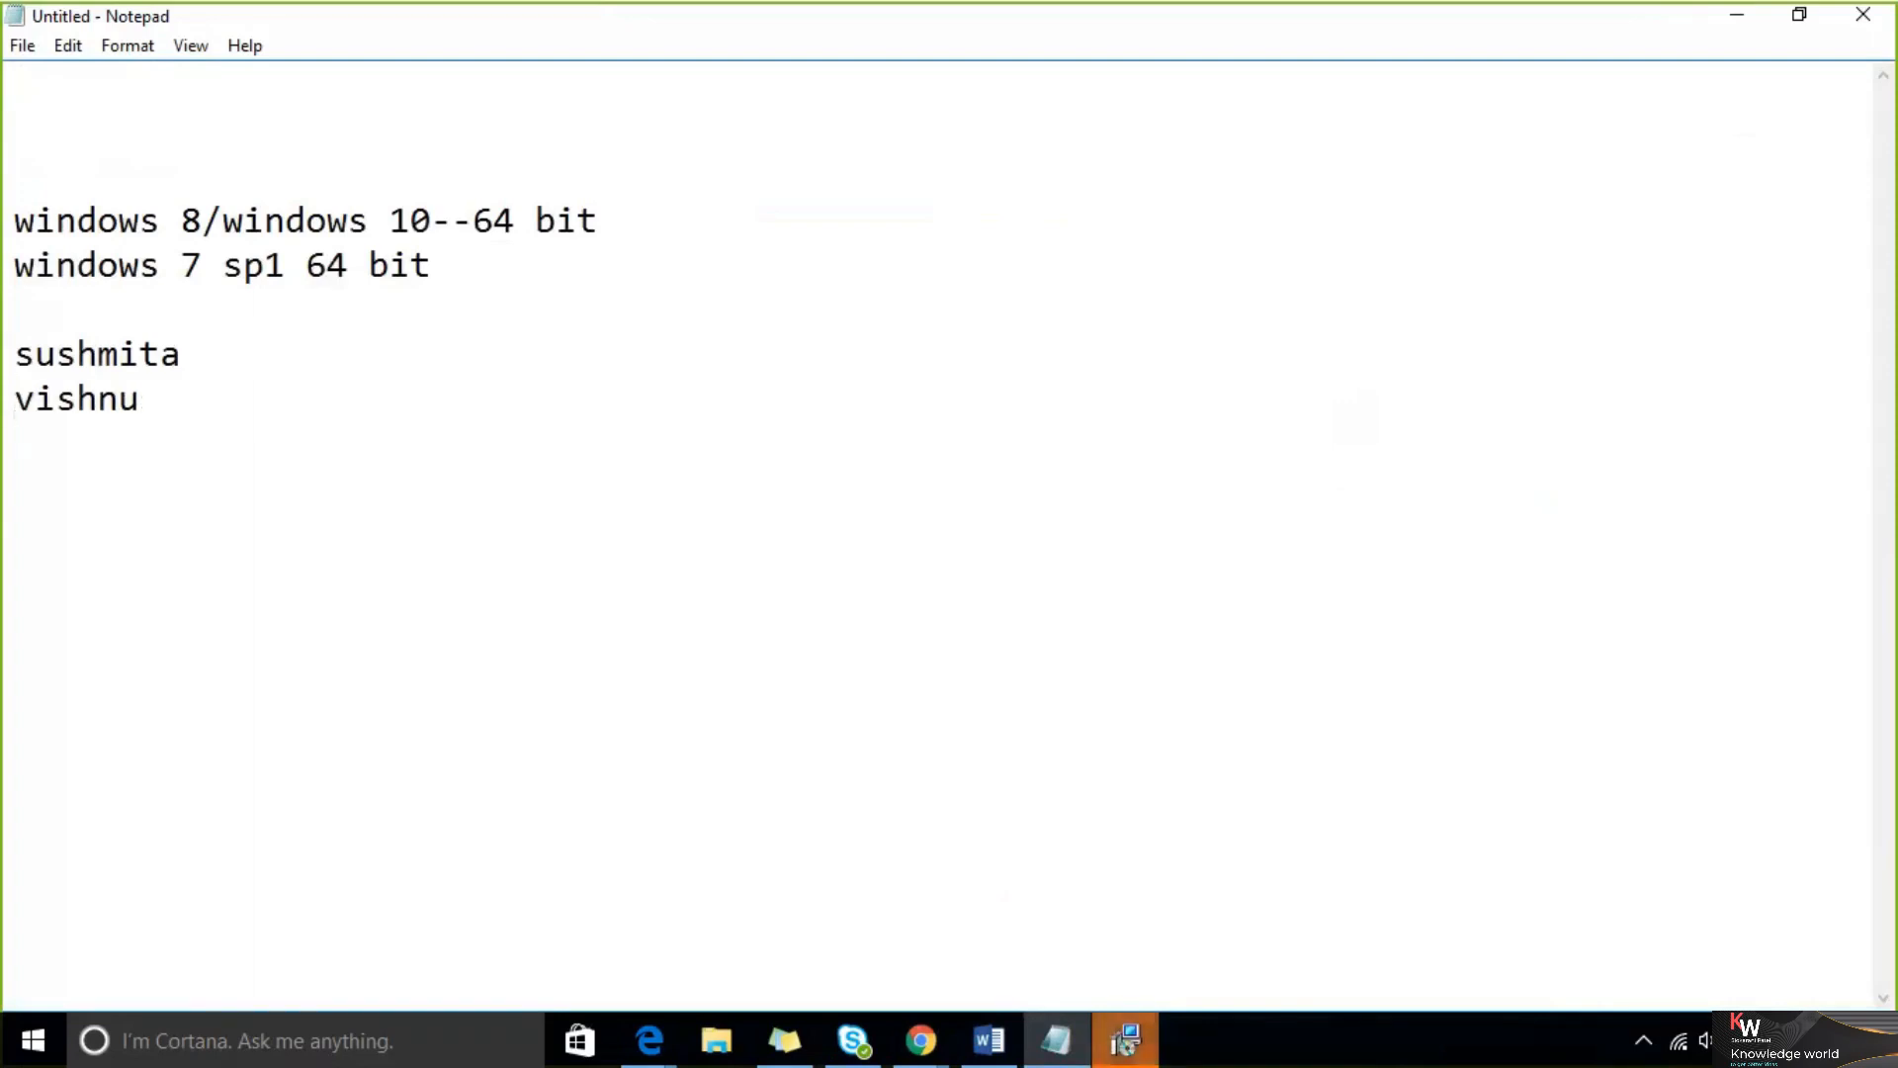
{"action": "key", "text": "End"}
{"action": "type", "text": "audio not conencted"}
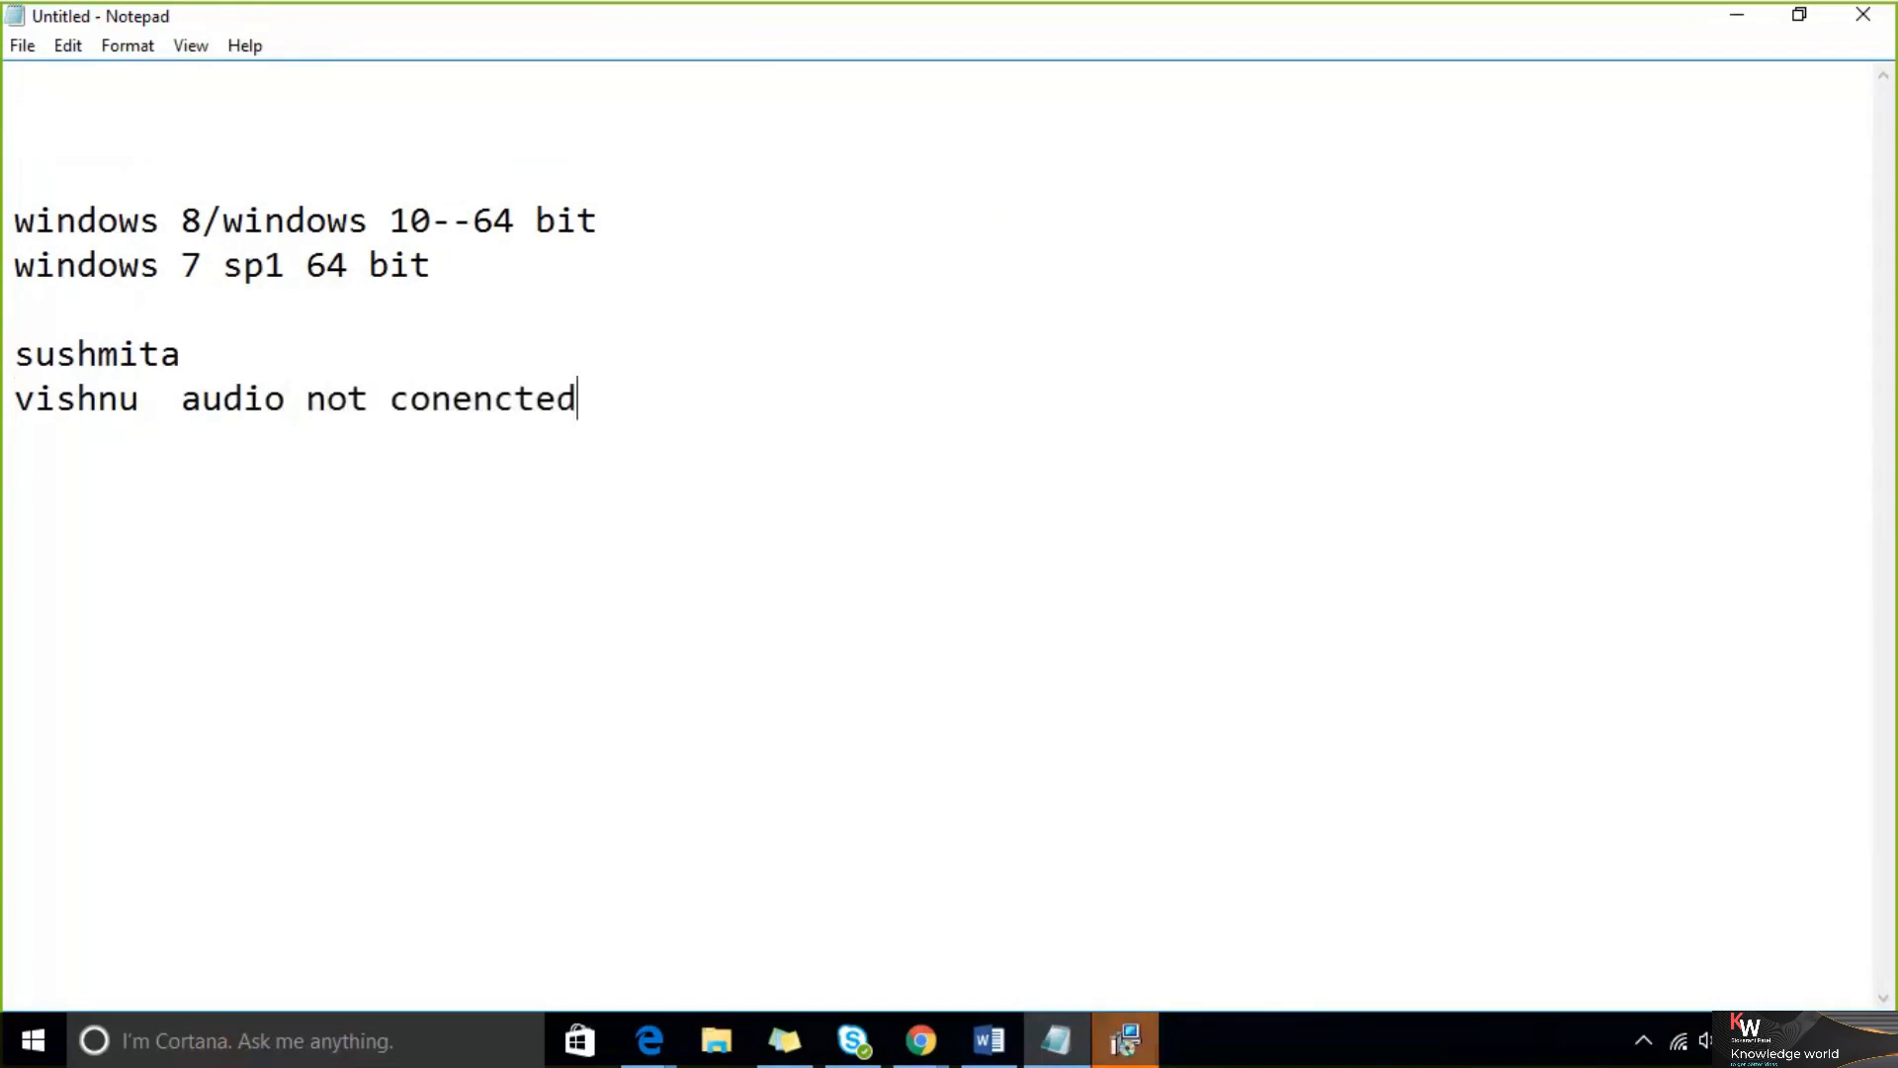
{"action": "key", "text": "Return"}
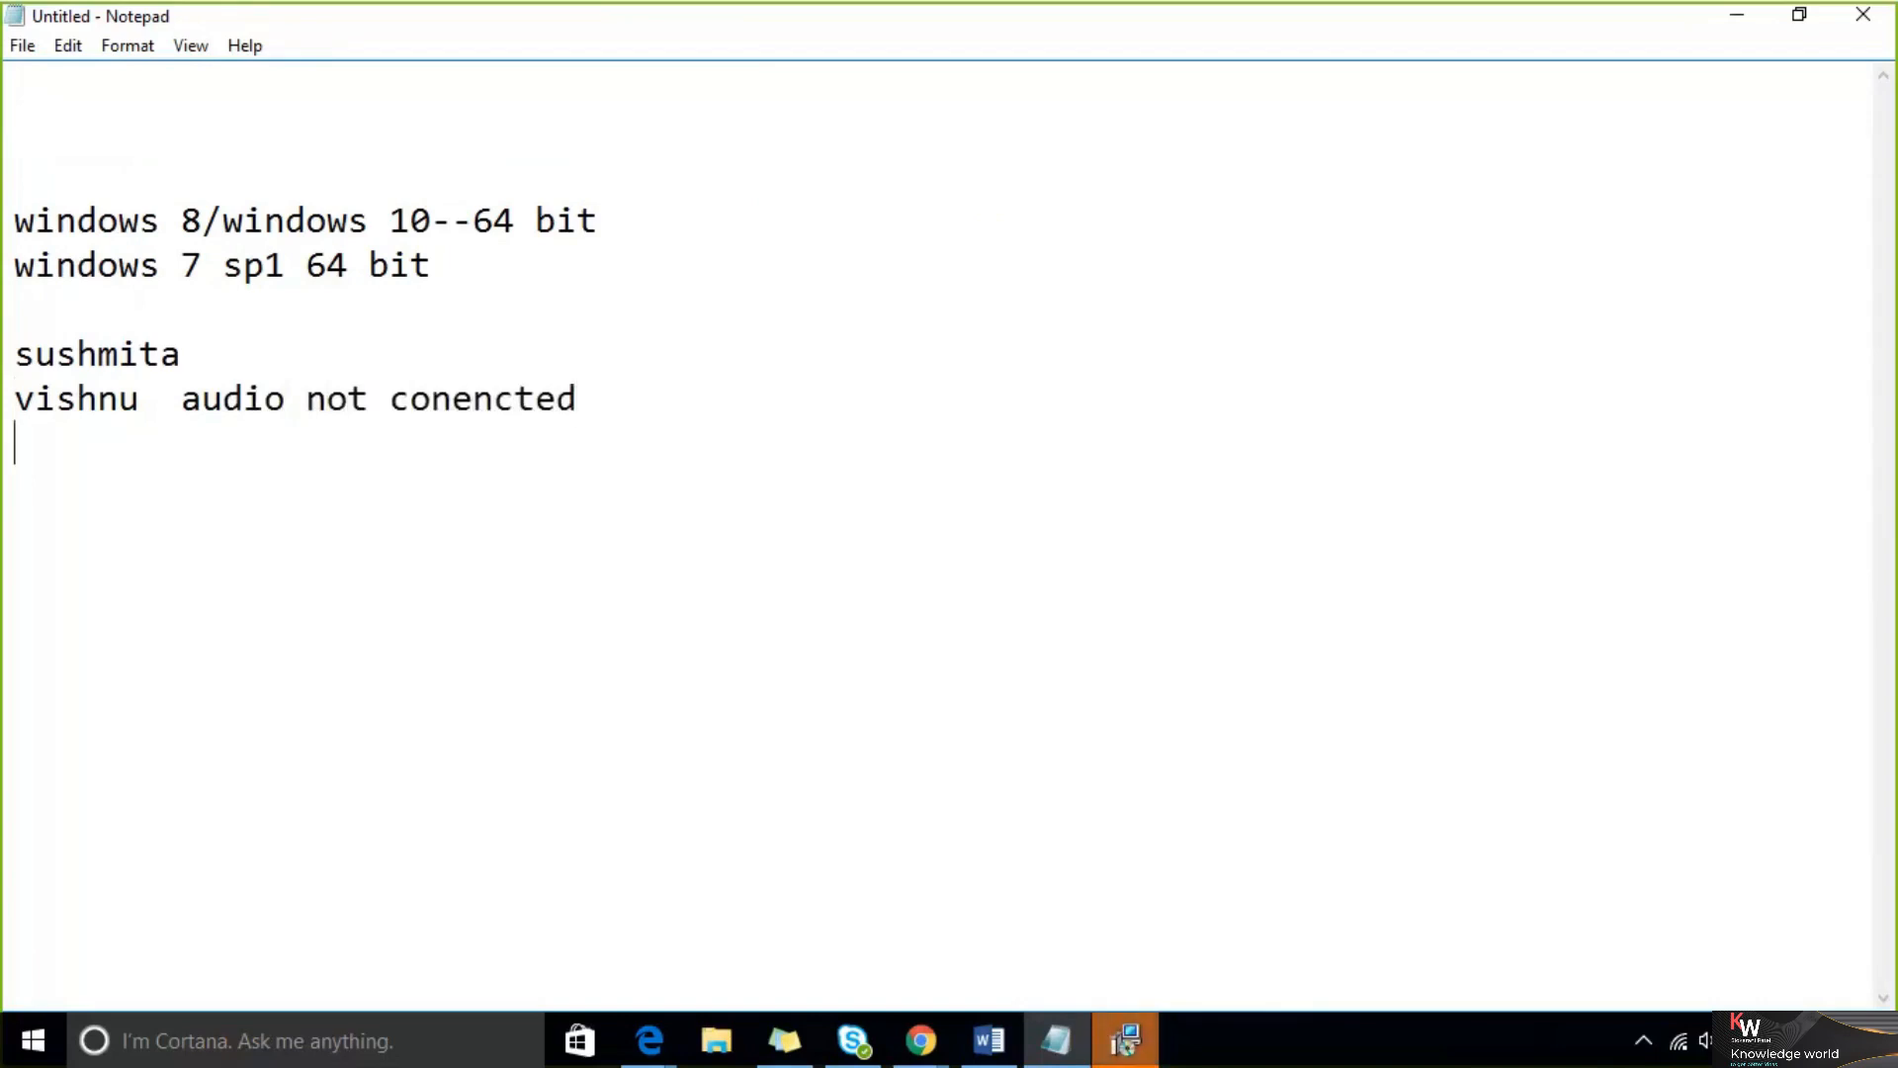
Return to the setup wizard and cancel the reboot-required prompt
{"action": "left_click", "coordinate": [1124, 1043]}
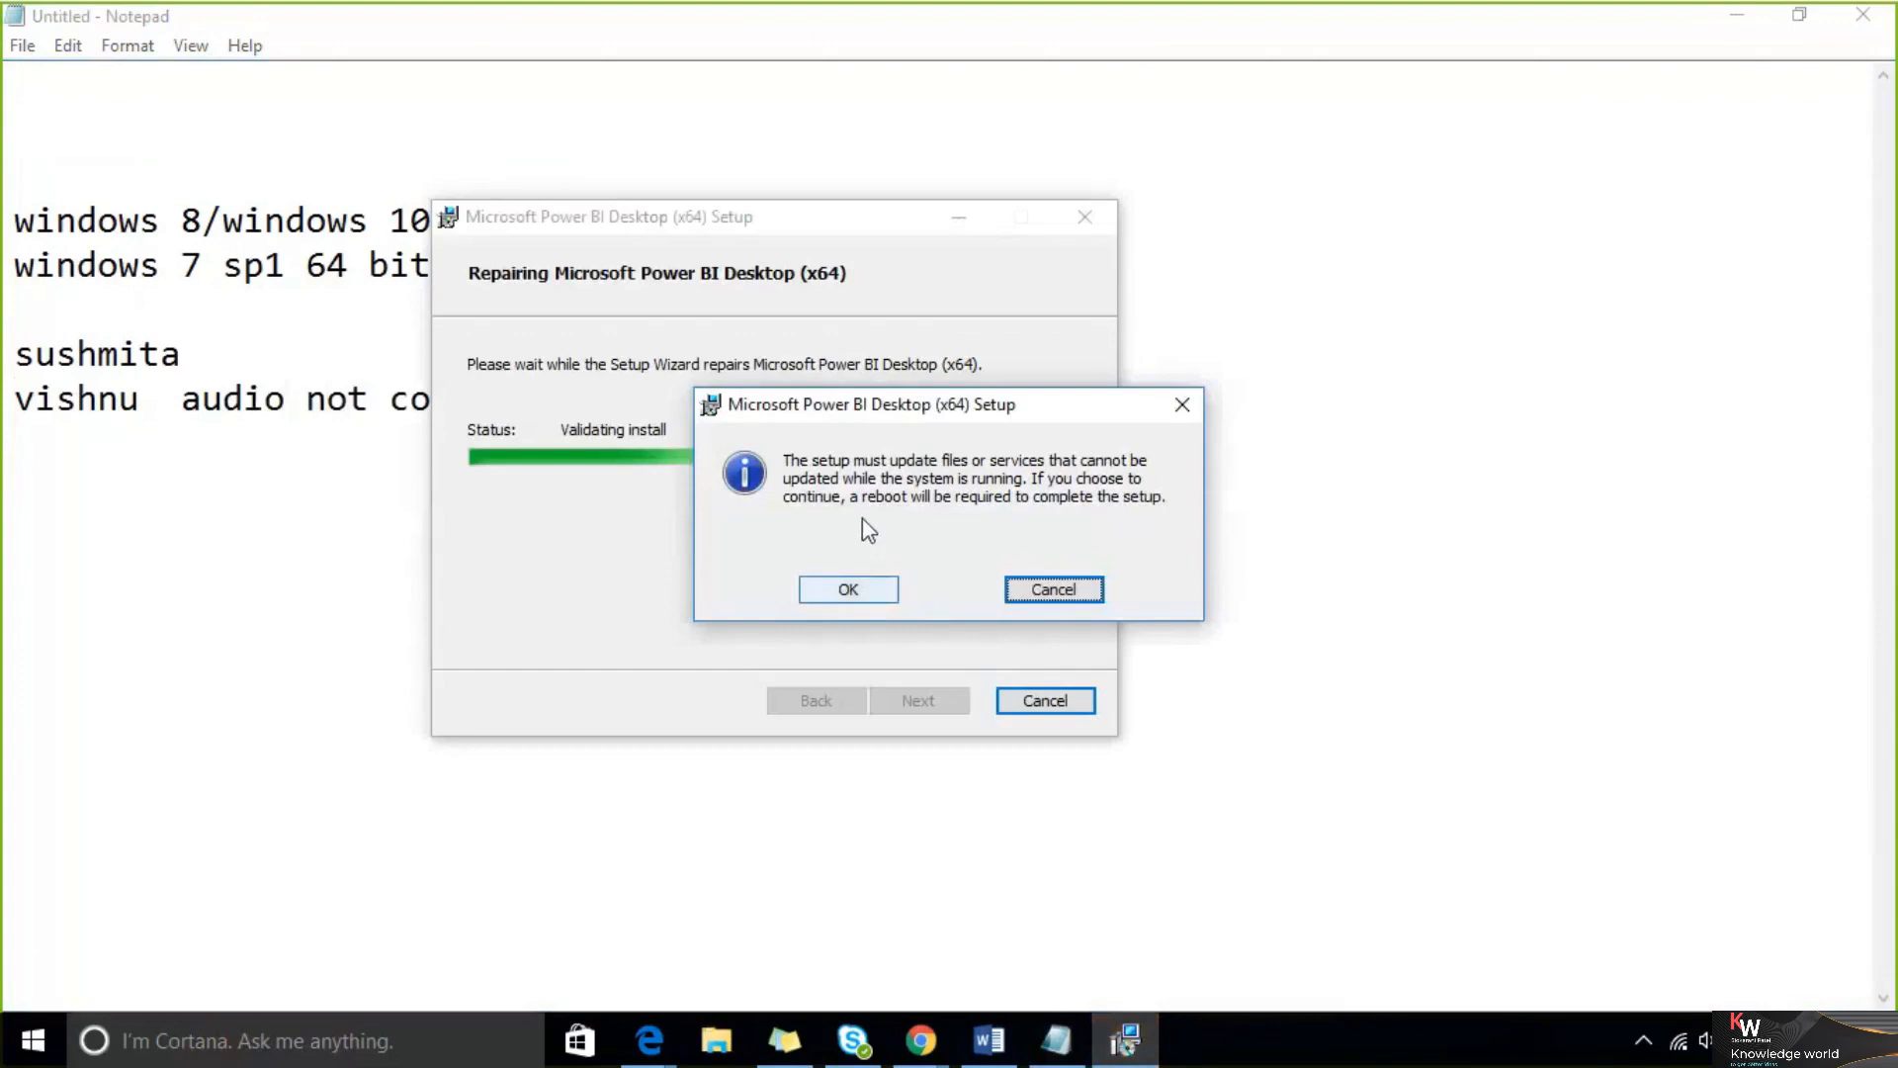
{"action": "left_click", "coordinate": [1038, 589]}
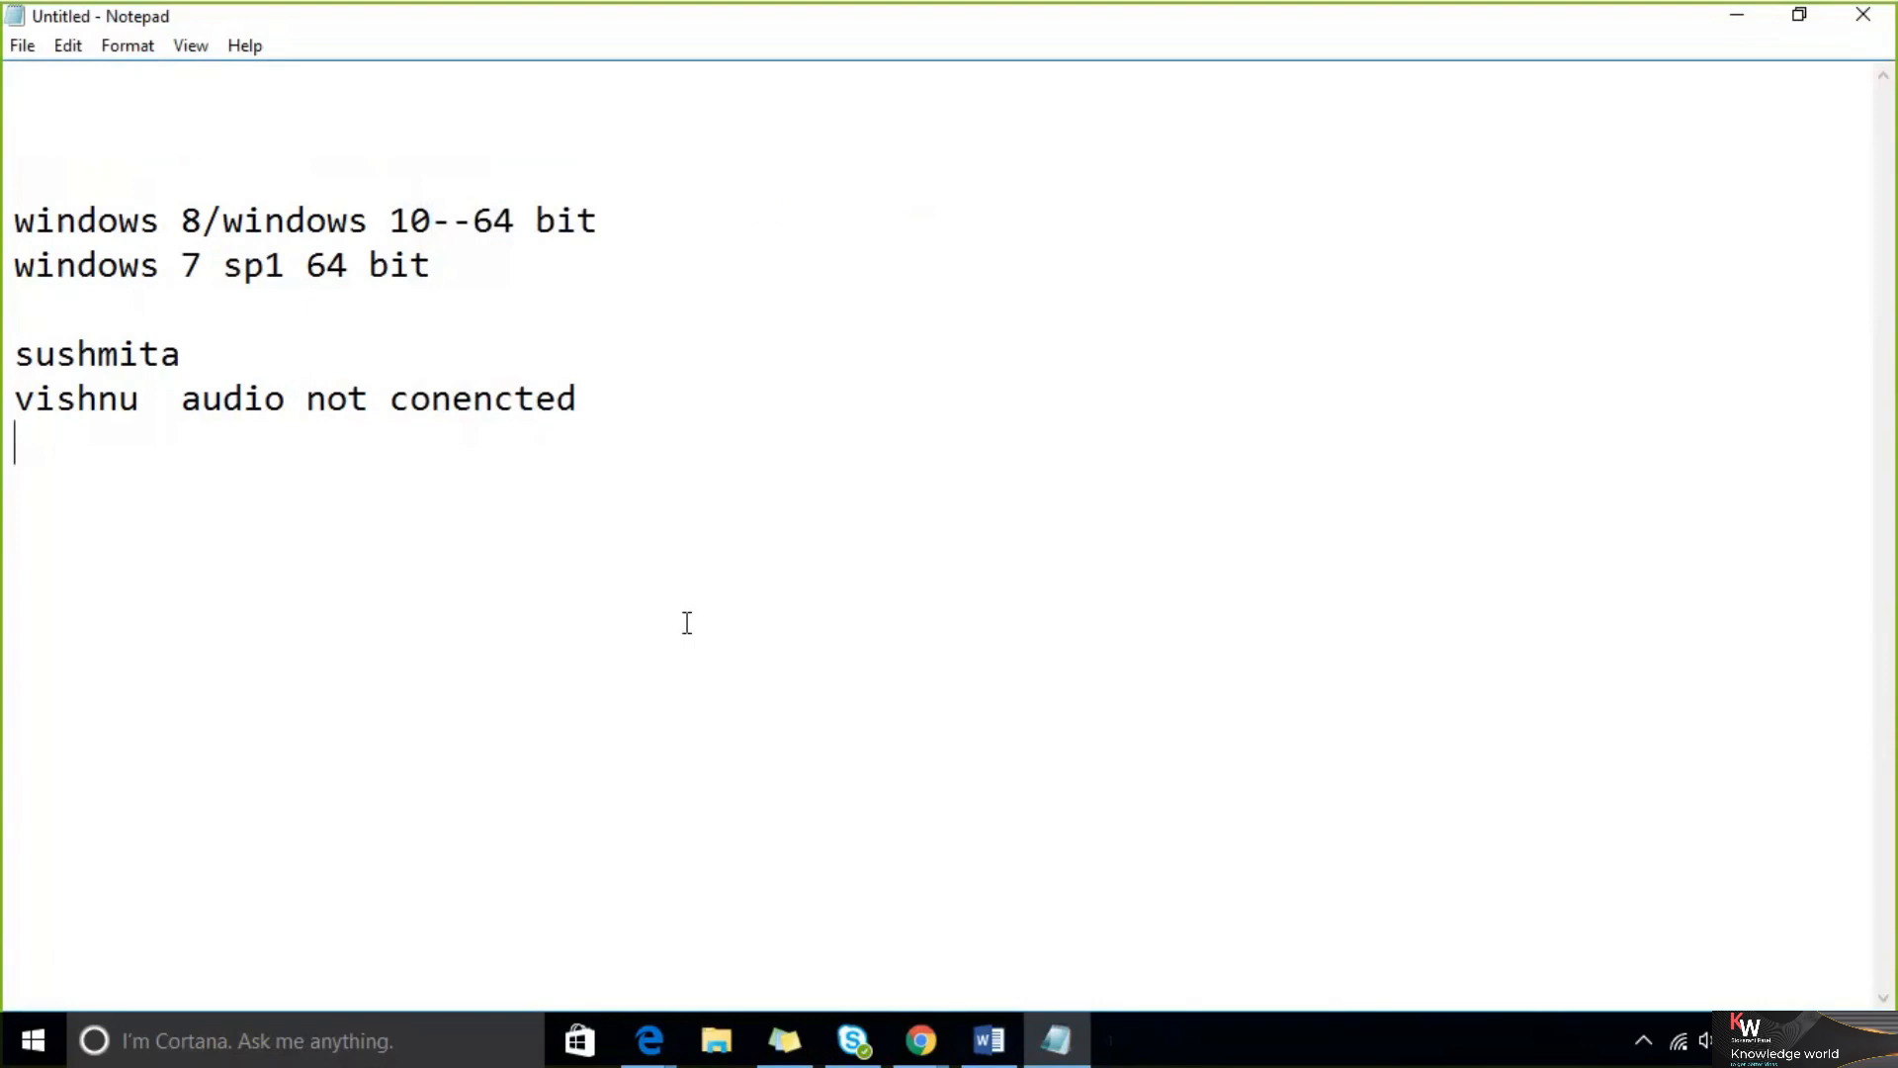
Launch Power BI Desktop from the Start menu
{"action": "left_click", "coordinate": [27, 1055]}
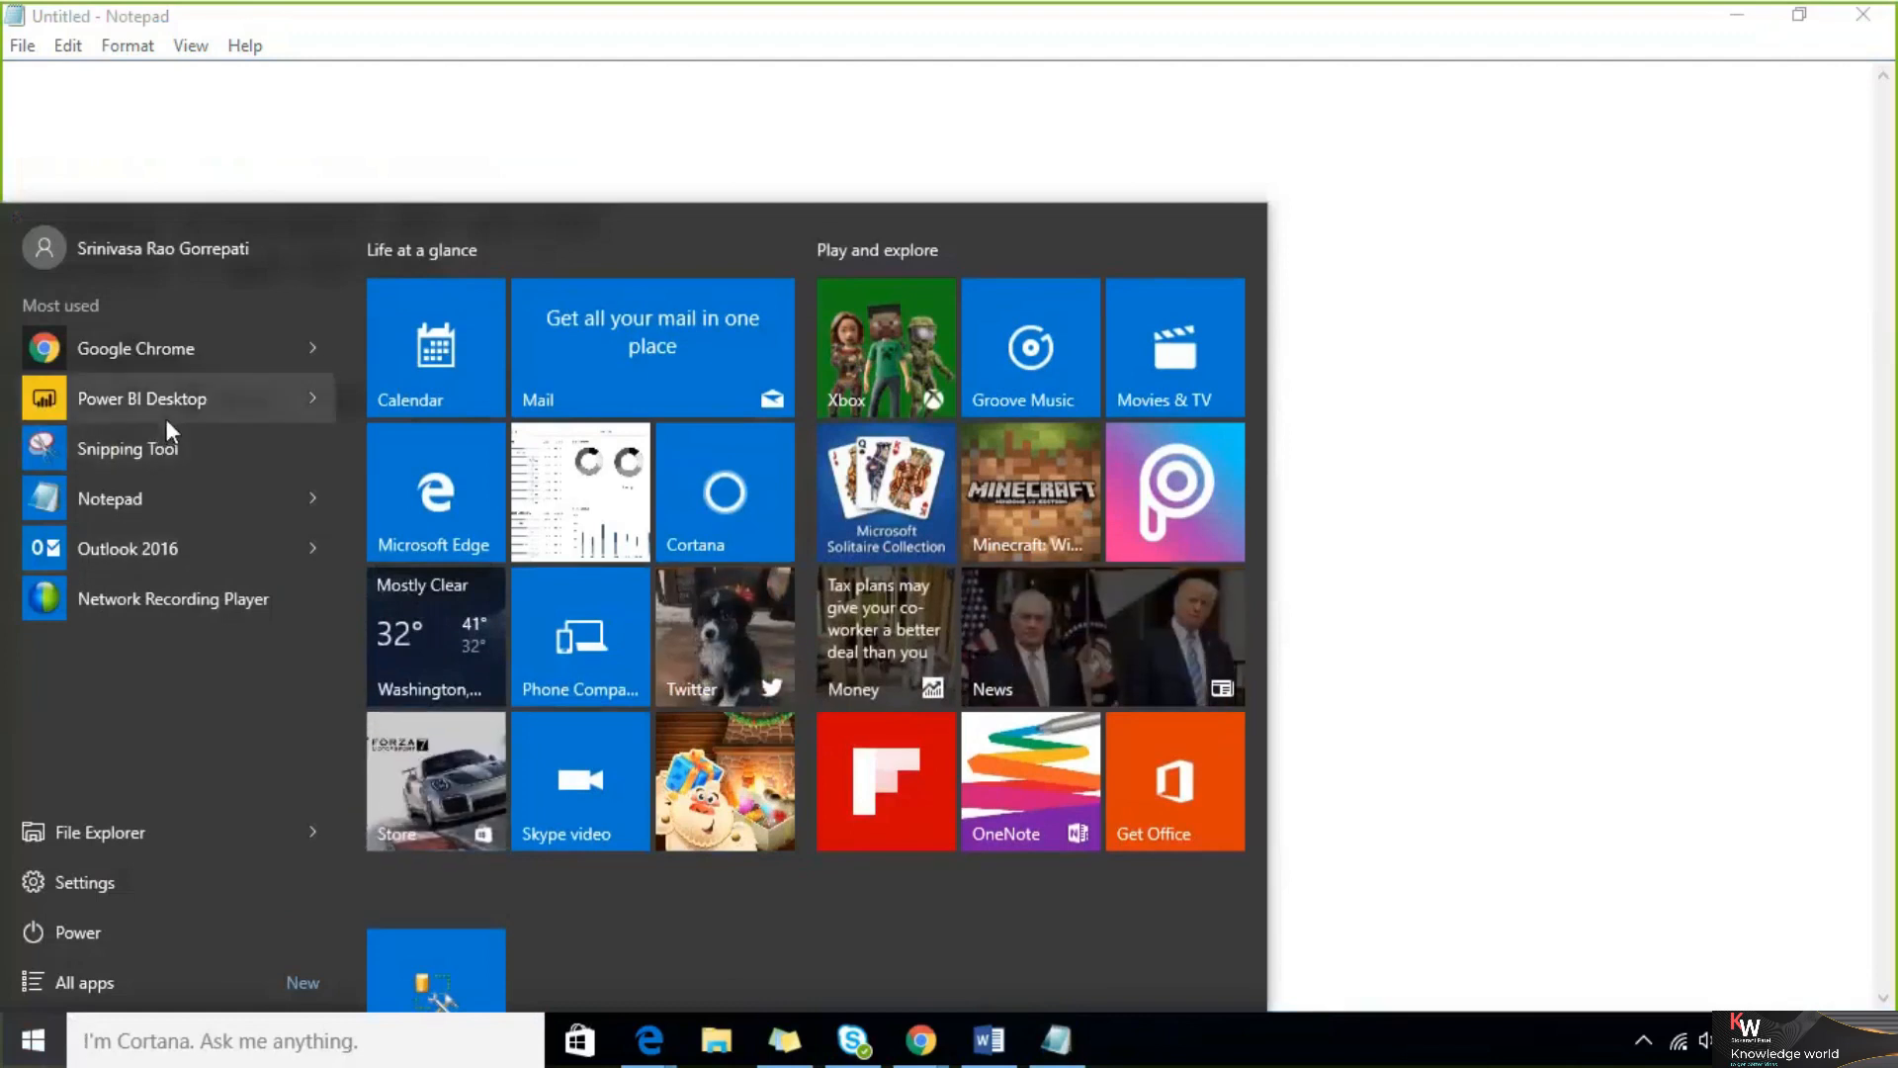
{"action": "left_click", "coordinate": [200, 394]}
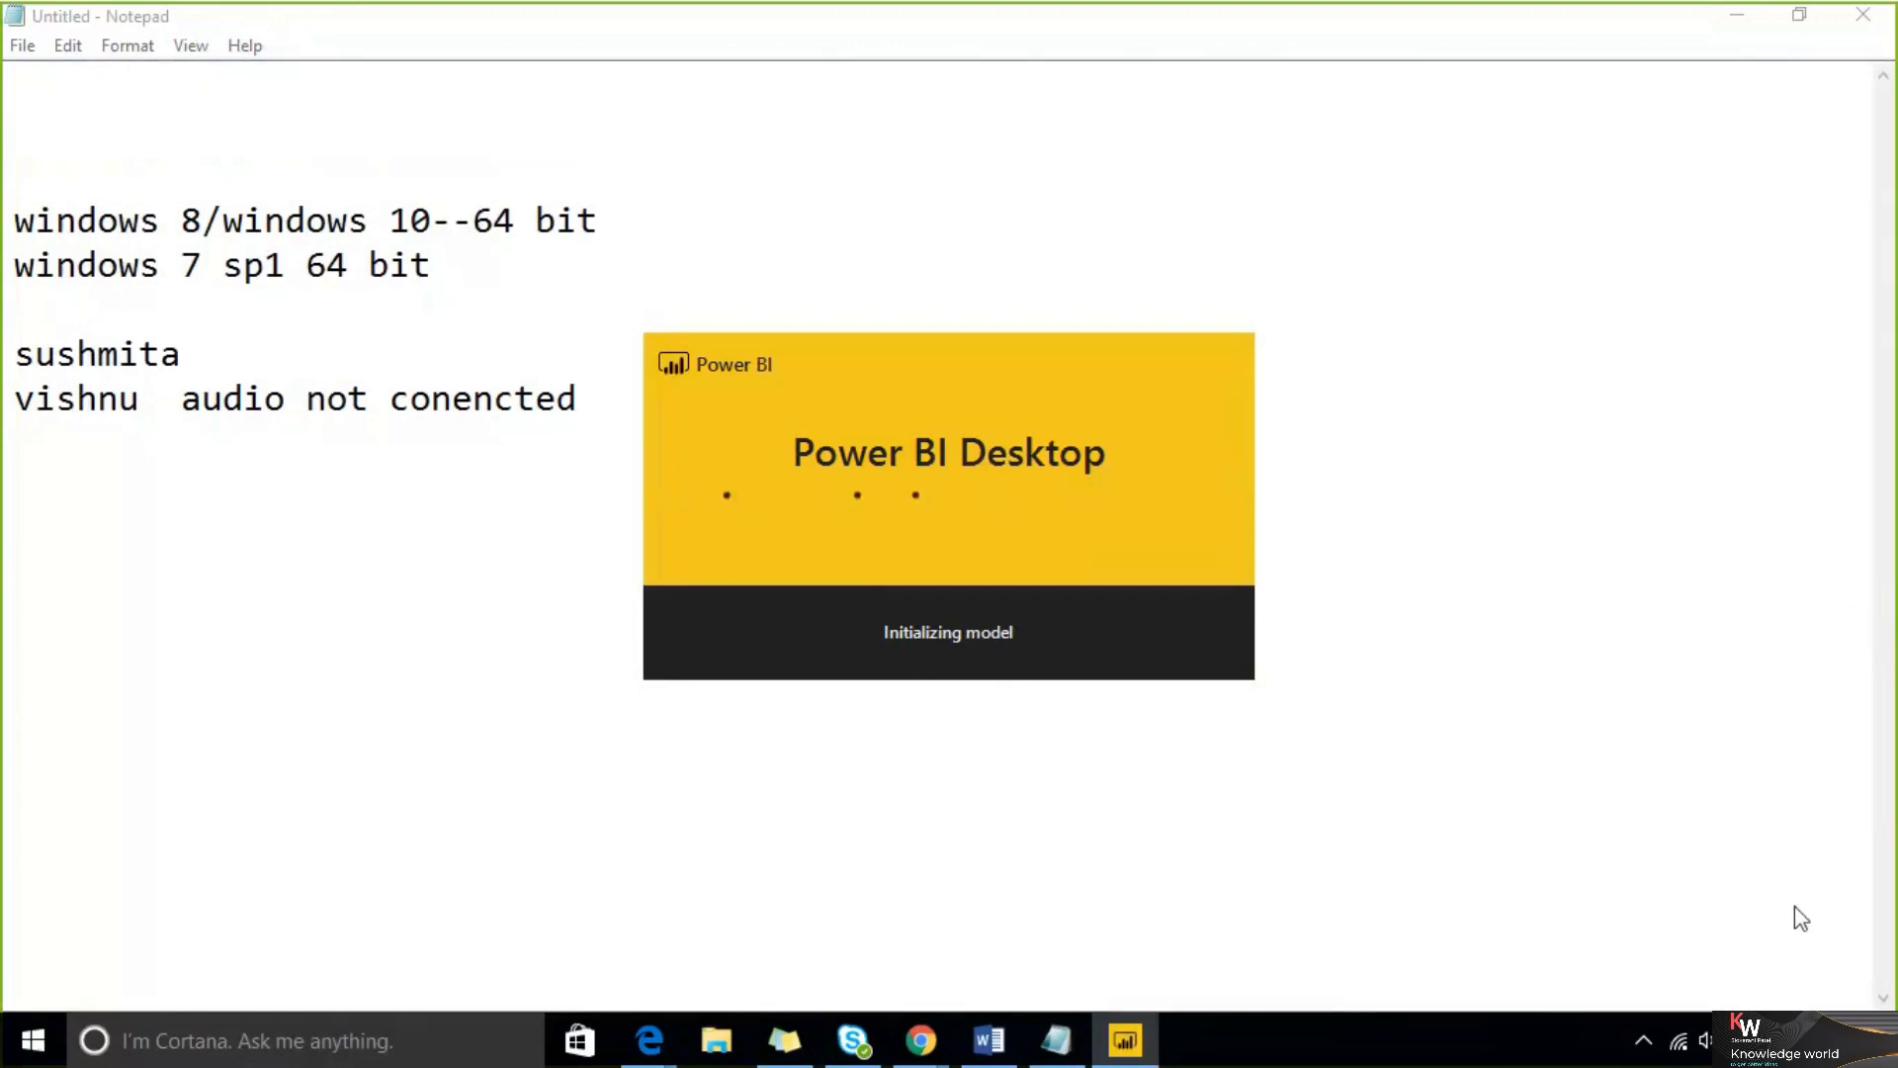
{"action": "type", "text": "sougata audio not conencted"}
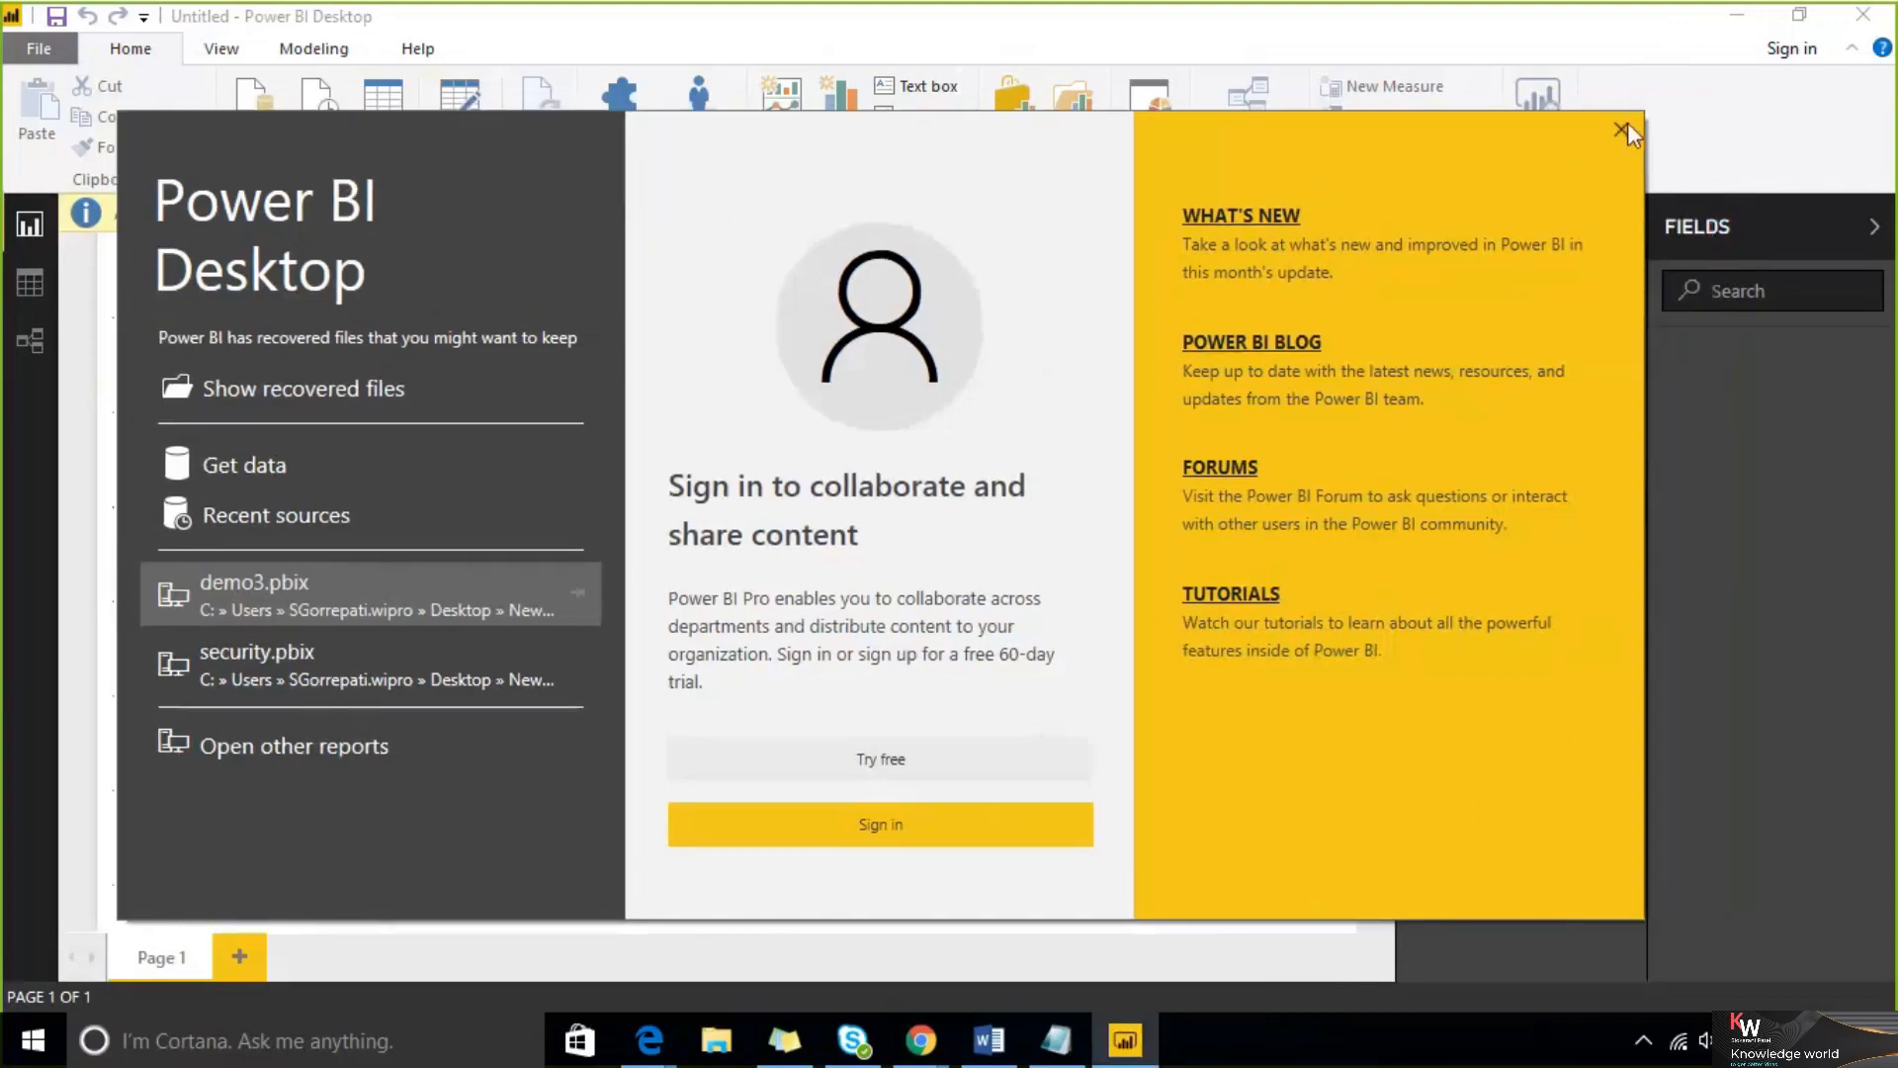
Close the Power BI Desktop start screen, reopen it via Get started, and close it again
{"action": "left_click", "coordinate": [1623, 130]}
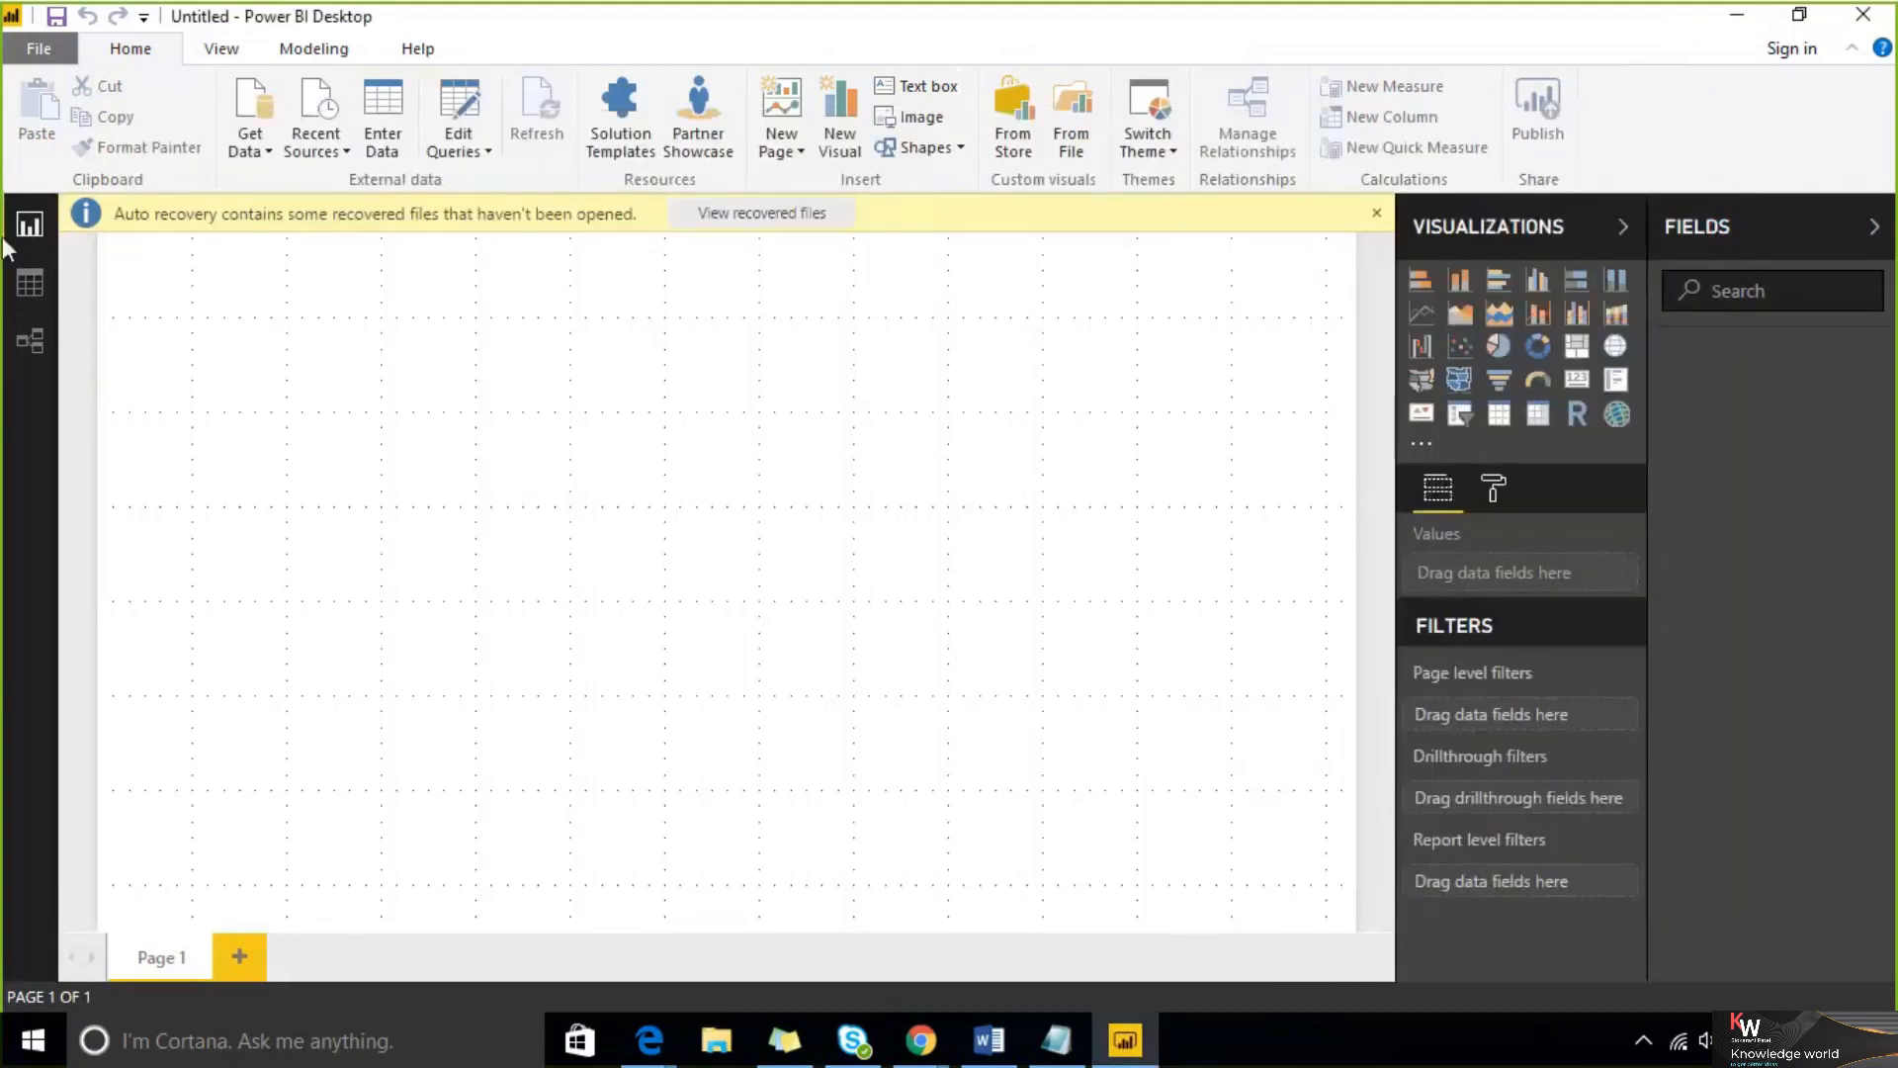
{"action": "left_click", "coordinate": [29, 50]}
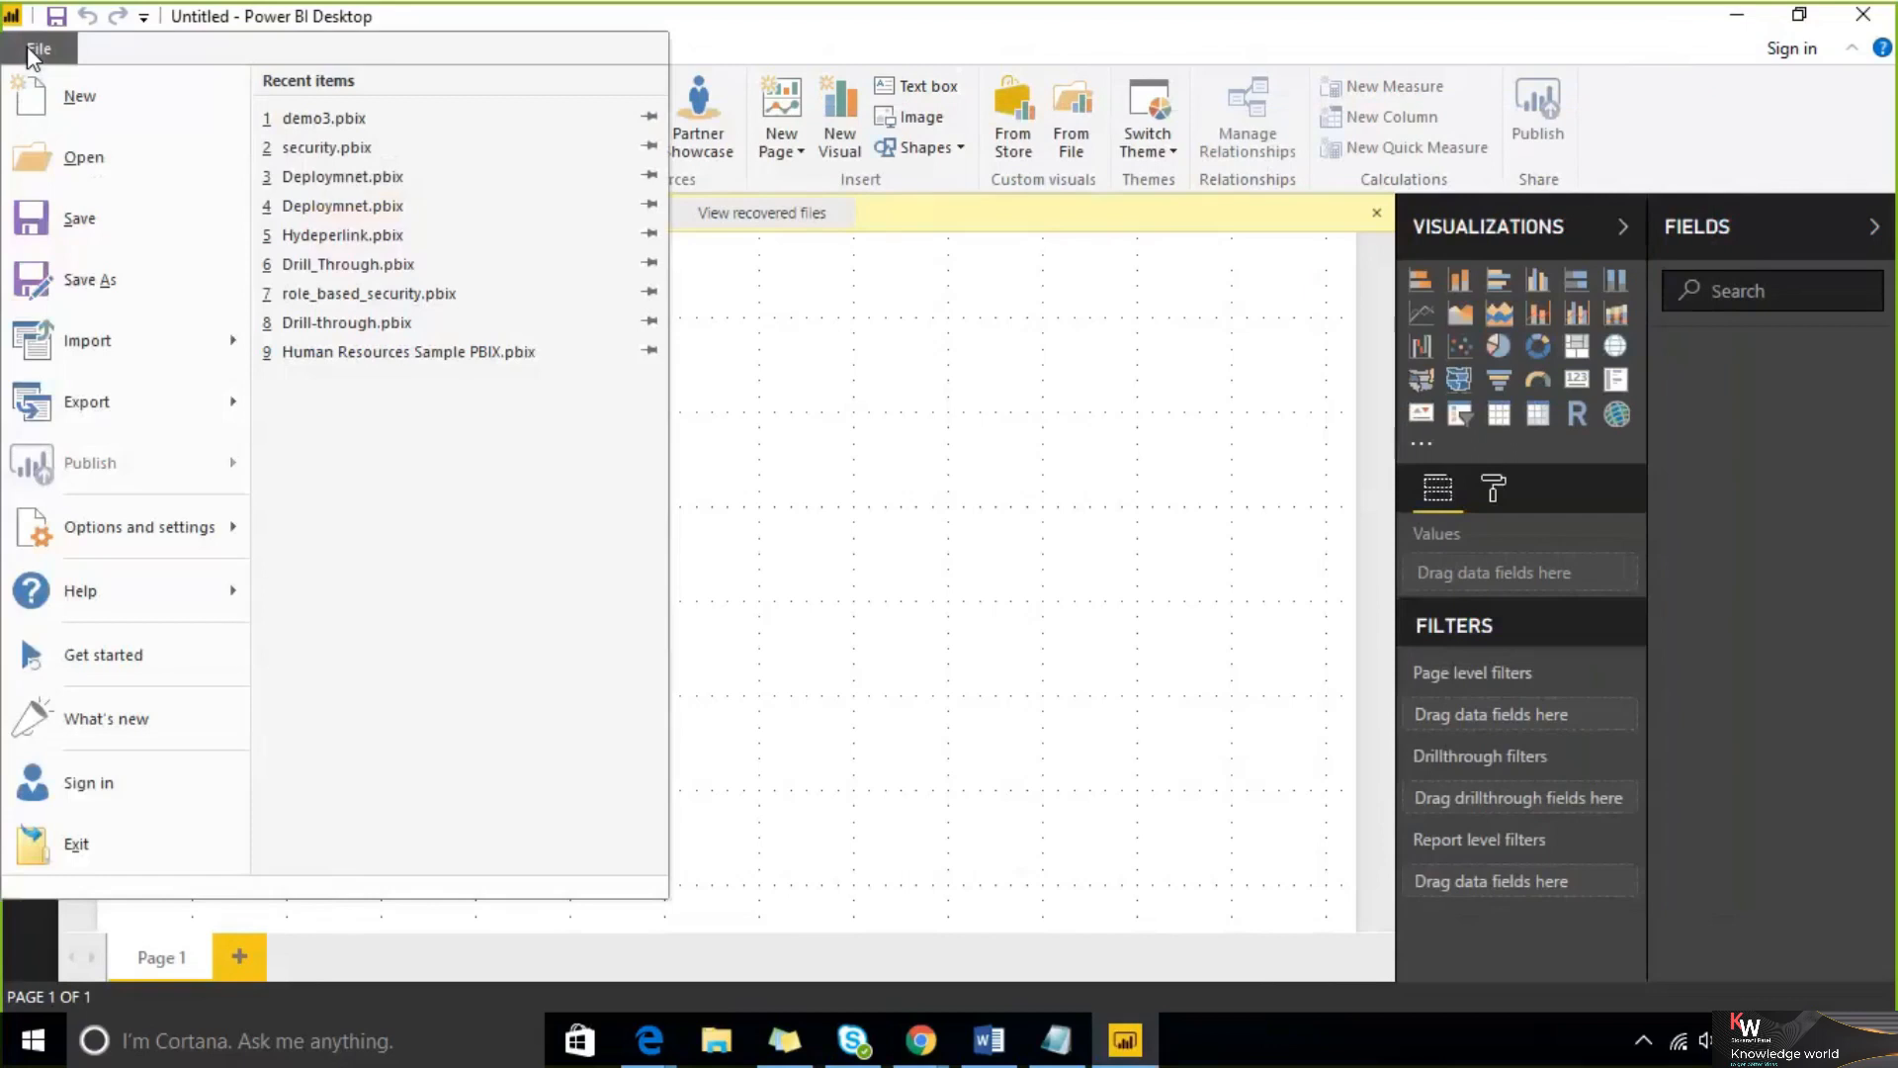
{"action": "left_click", "coordinate": [141, 660]}
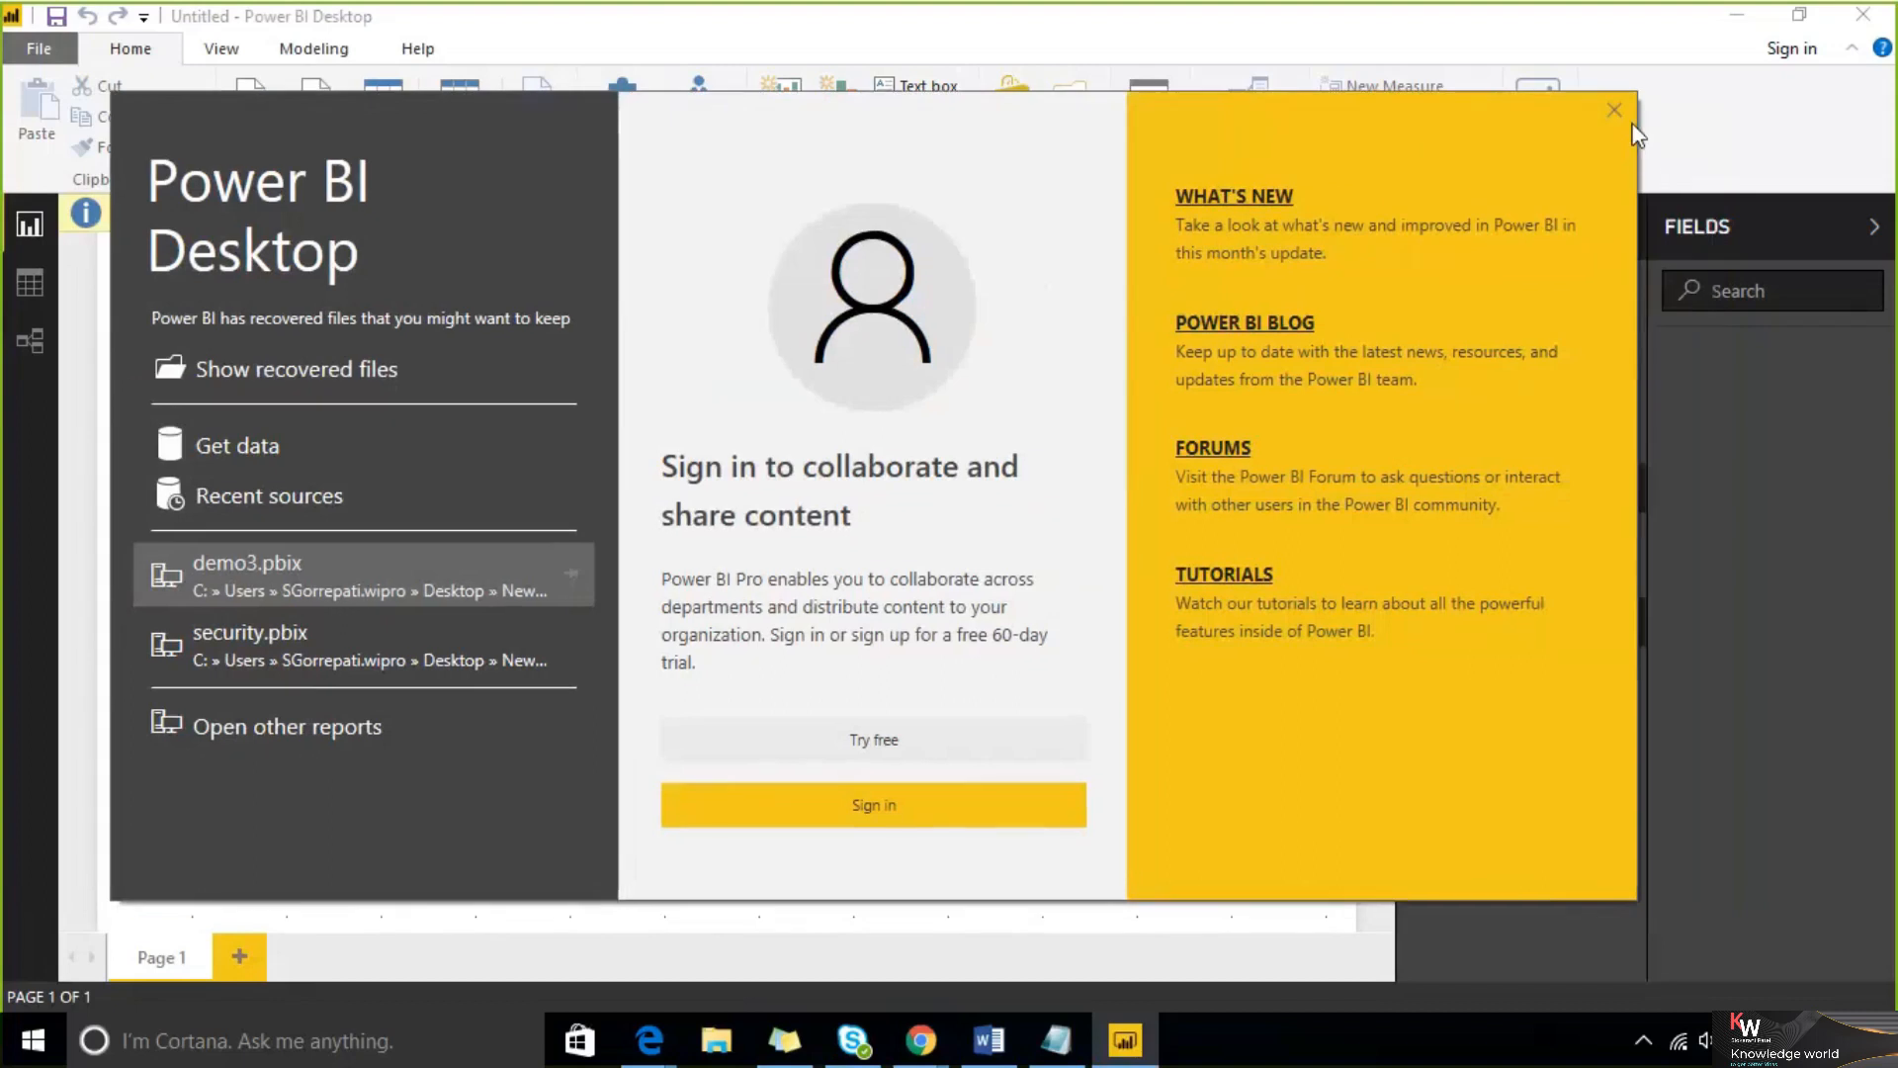
{"action": "left_click", "coordinate": [1614, 111]}
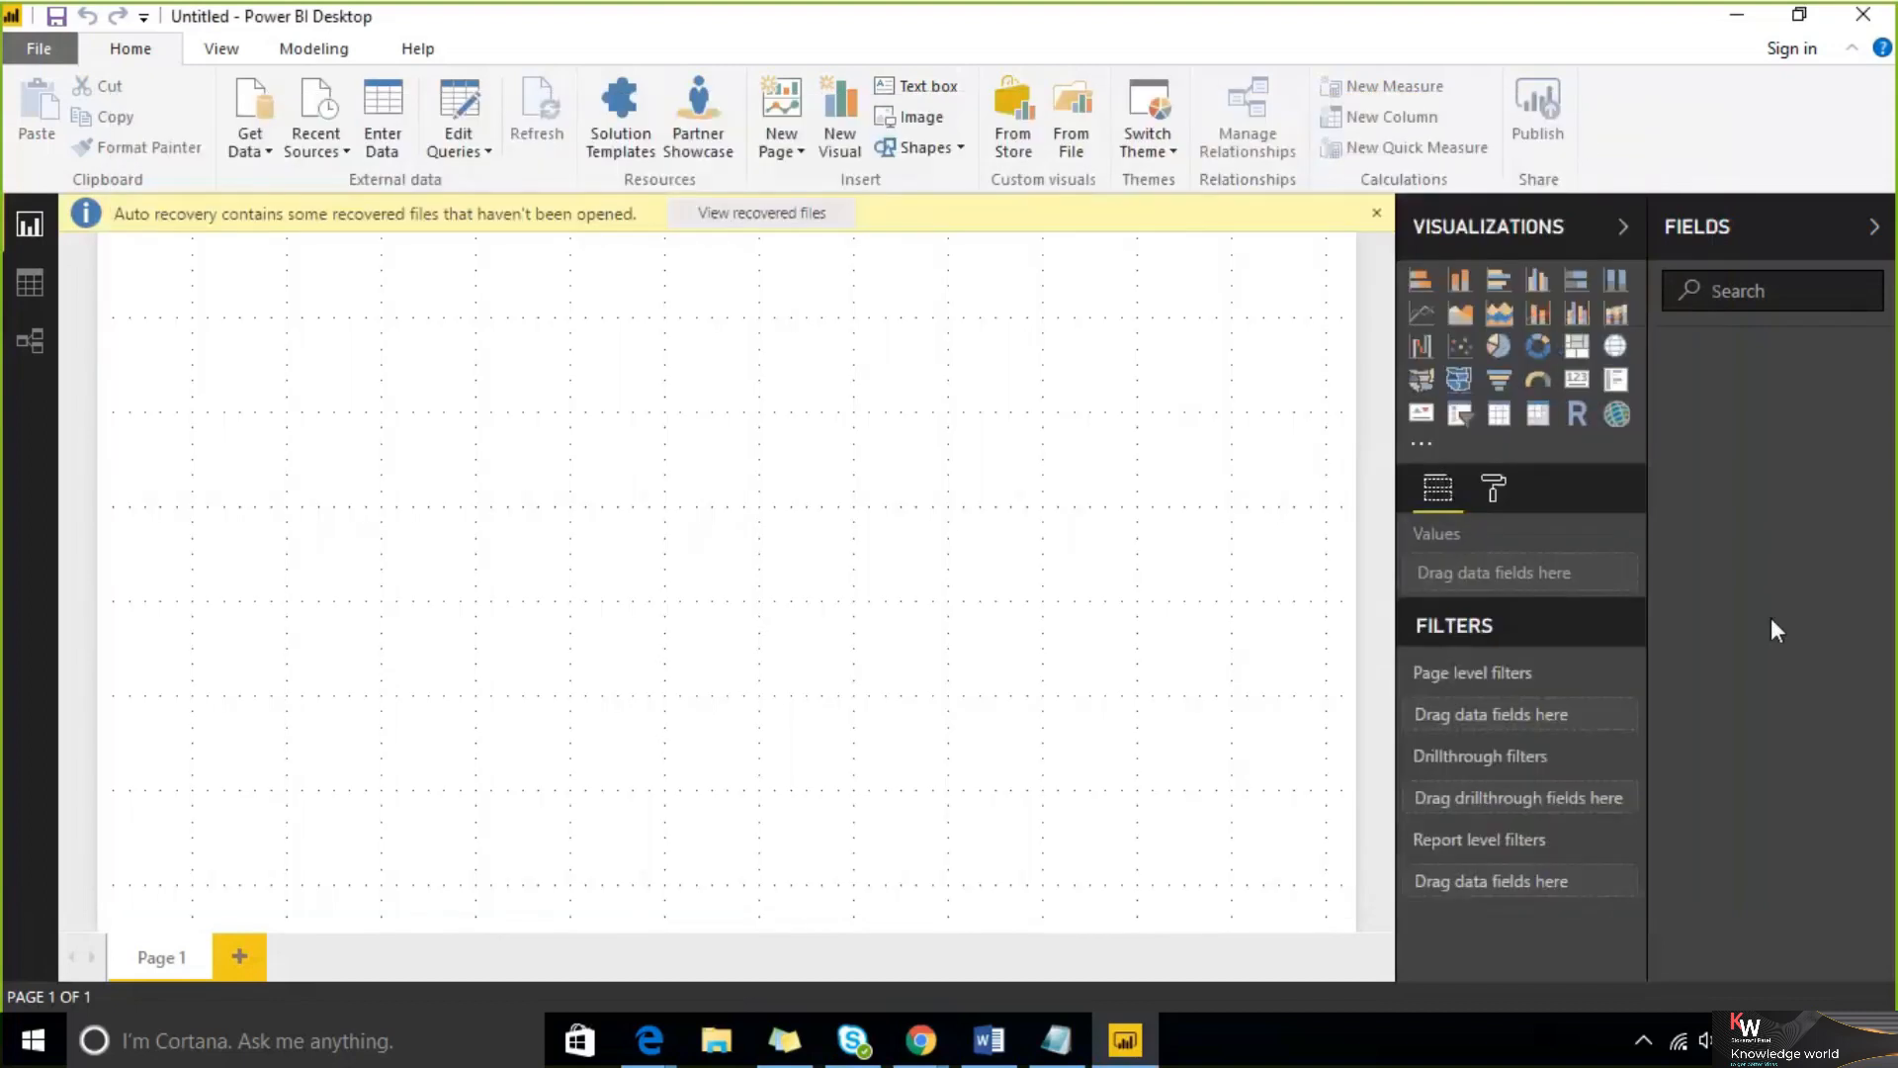
Dismiss the auto recovery notice choosing 'No, remove the files', then restore the window to a smaller size
{"action": "left_click", "coordinate": [1375, 217]}
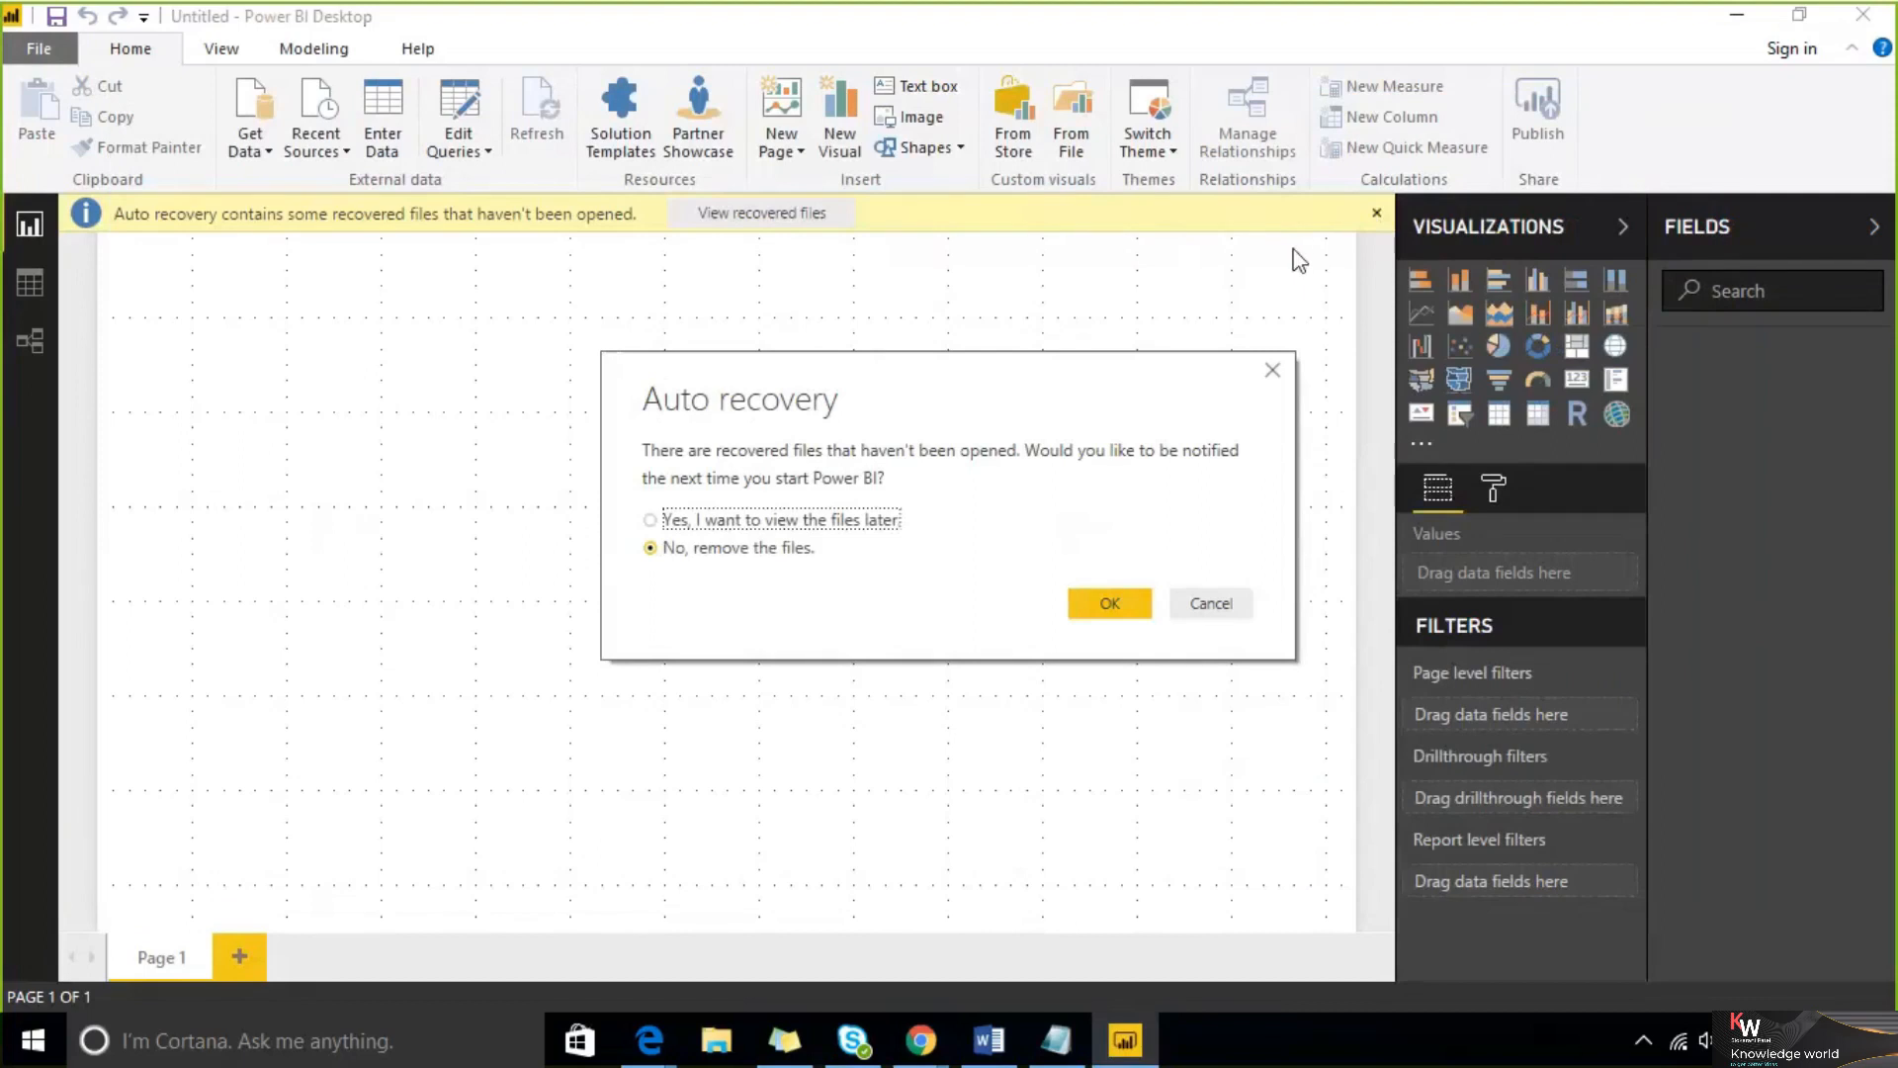
{"action": "left_click", "coordinate": [1104, 604]}
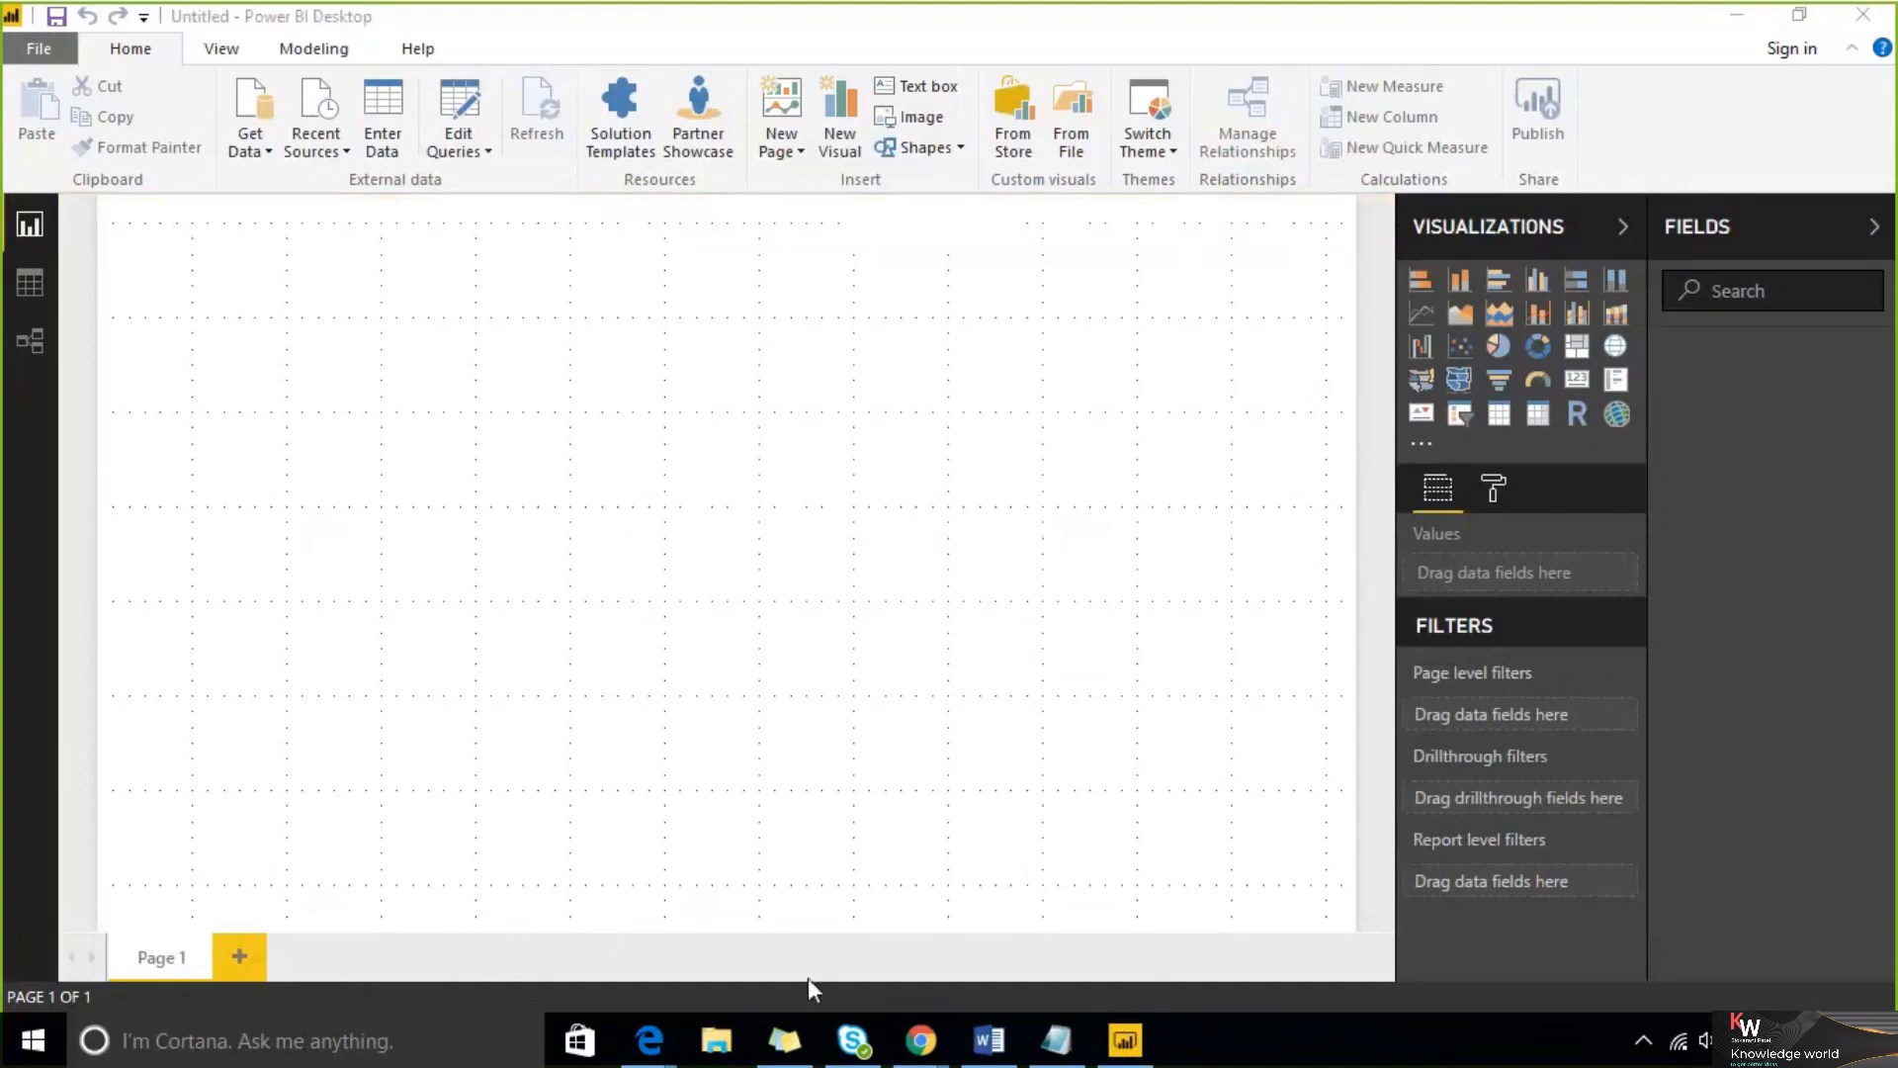
{"action": "left_click", "coordinate": [1800, 16]}
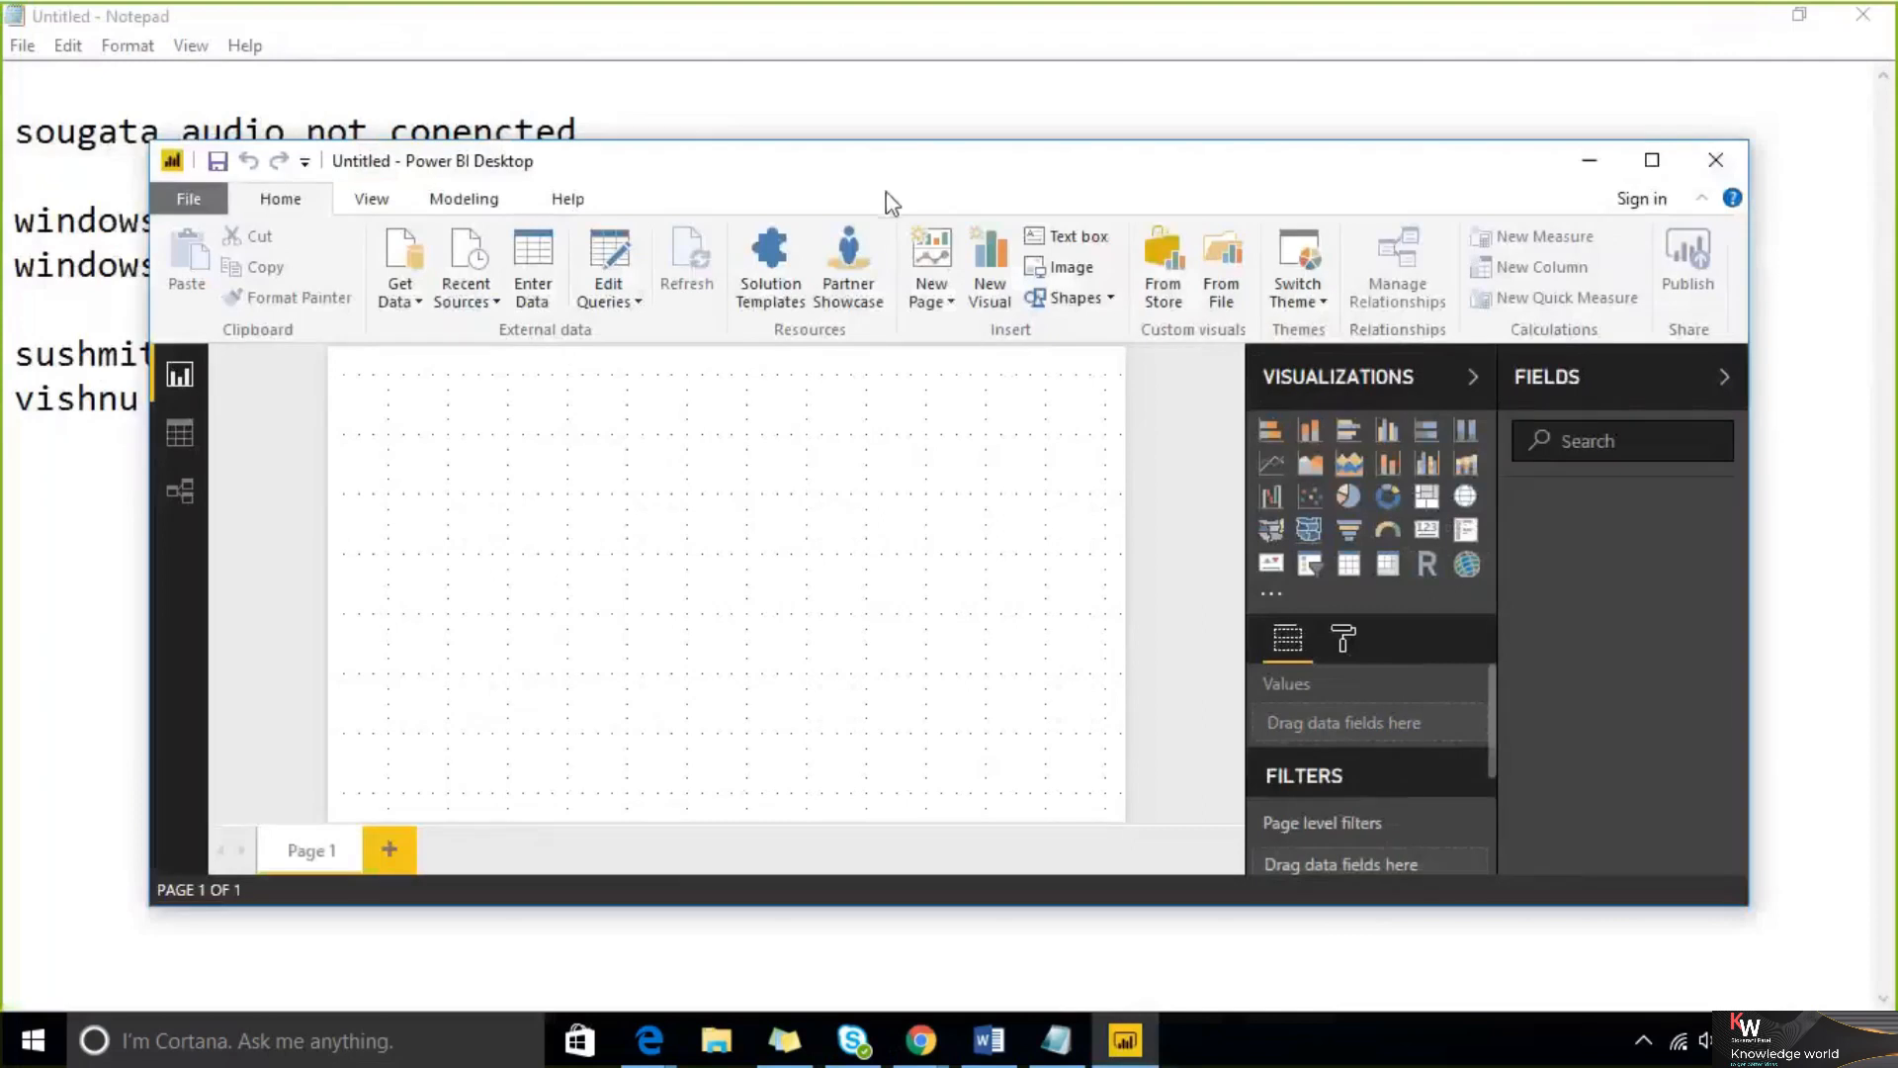
Maximize the Power BI Desktop window and open, then close, the Get Data menu
{"action": "left_click", "coordinate": [1651, 159]}
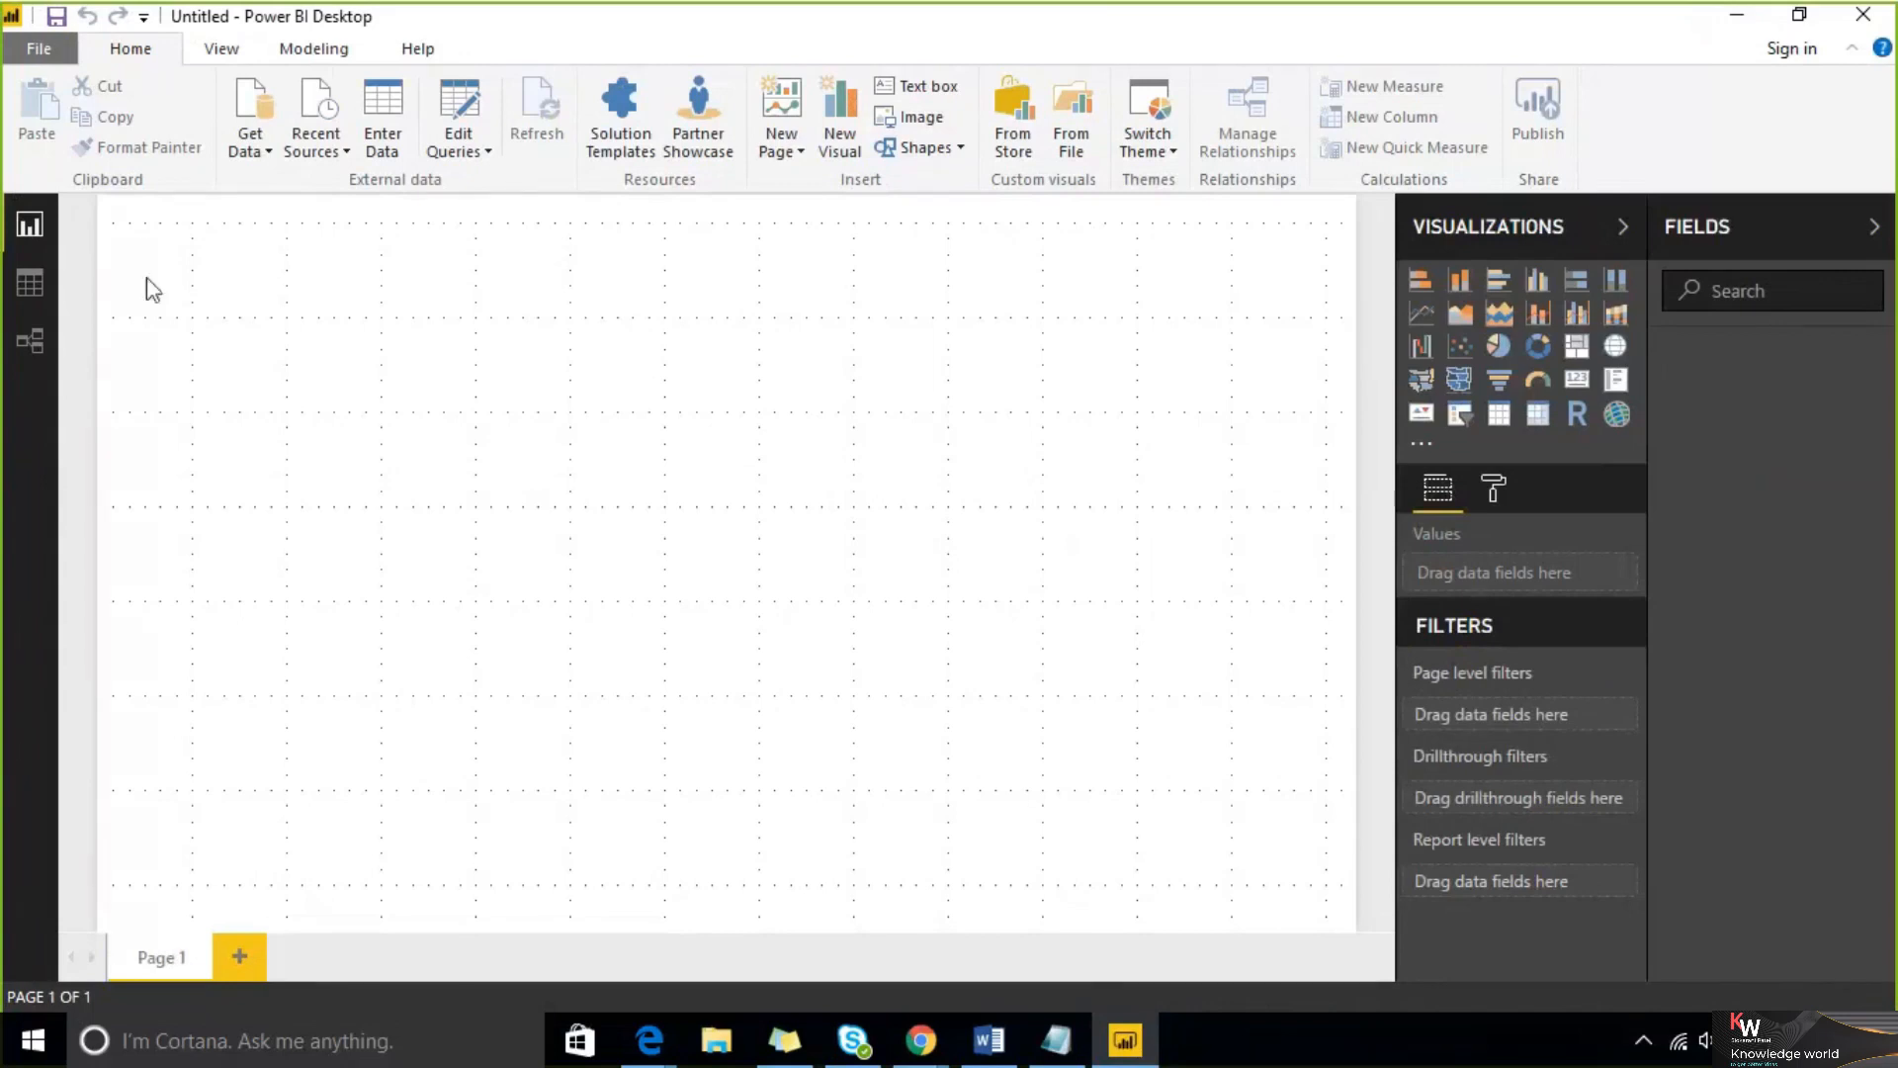
{"action": "left_click", "coordinate": [252, 153]}
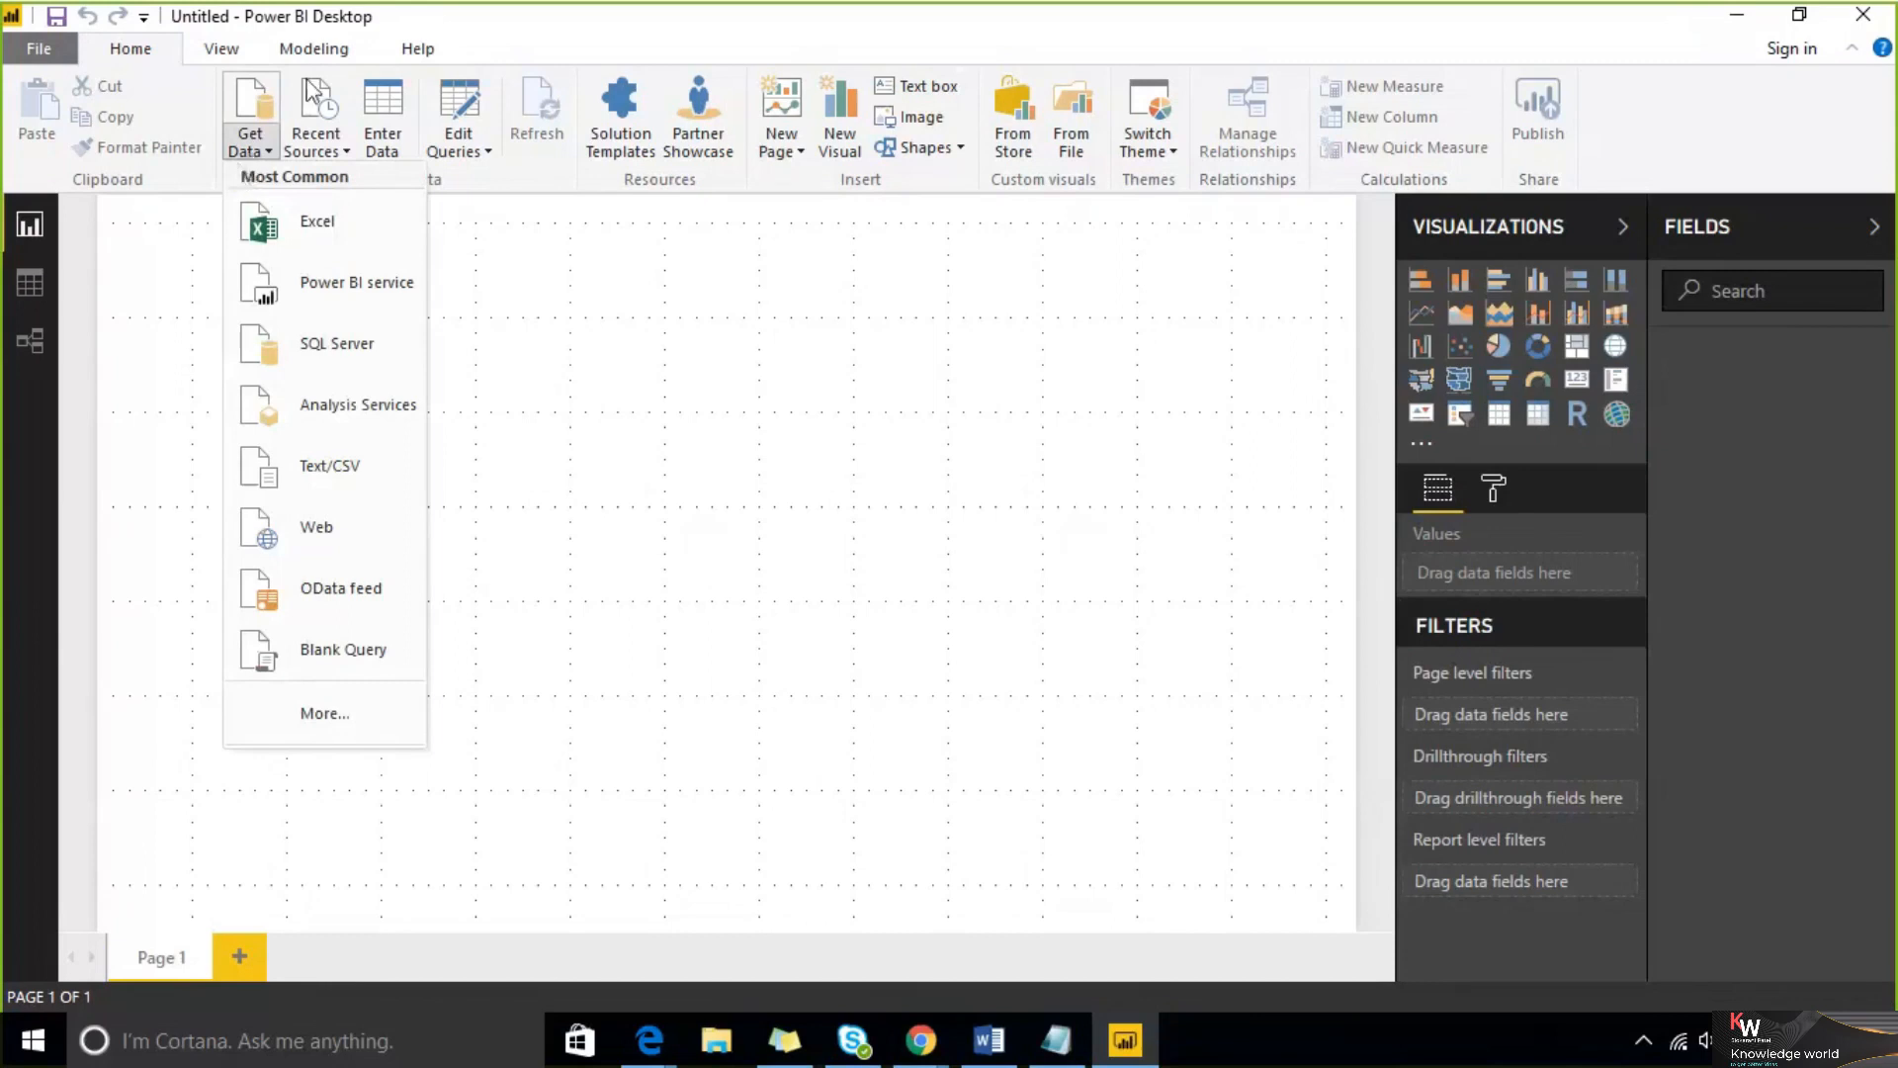
{"action": "left_click", "coordinate": [655, 306]}
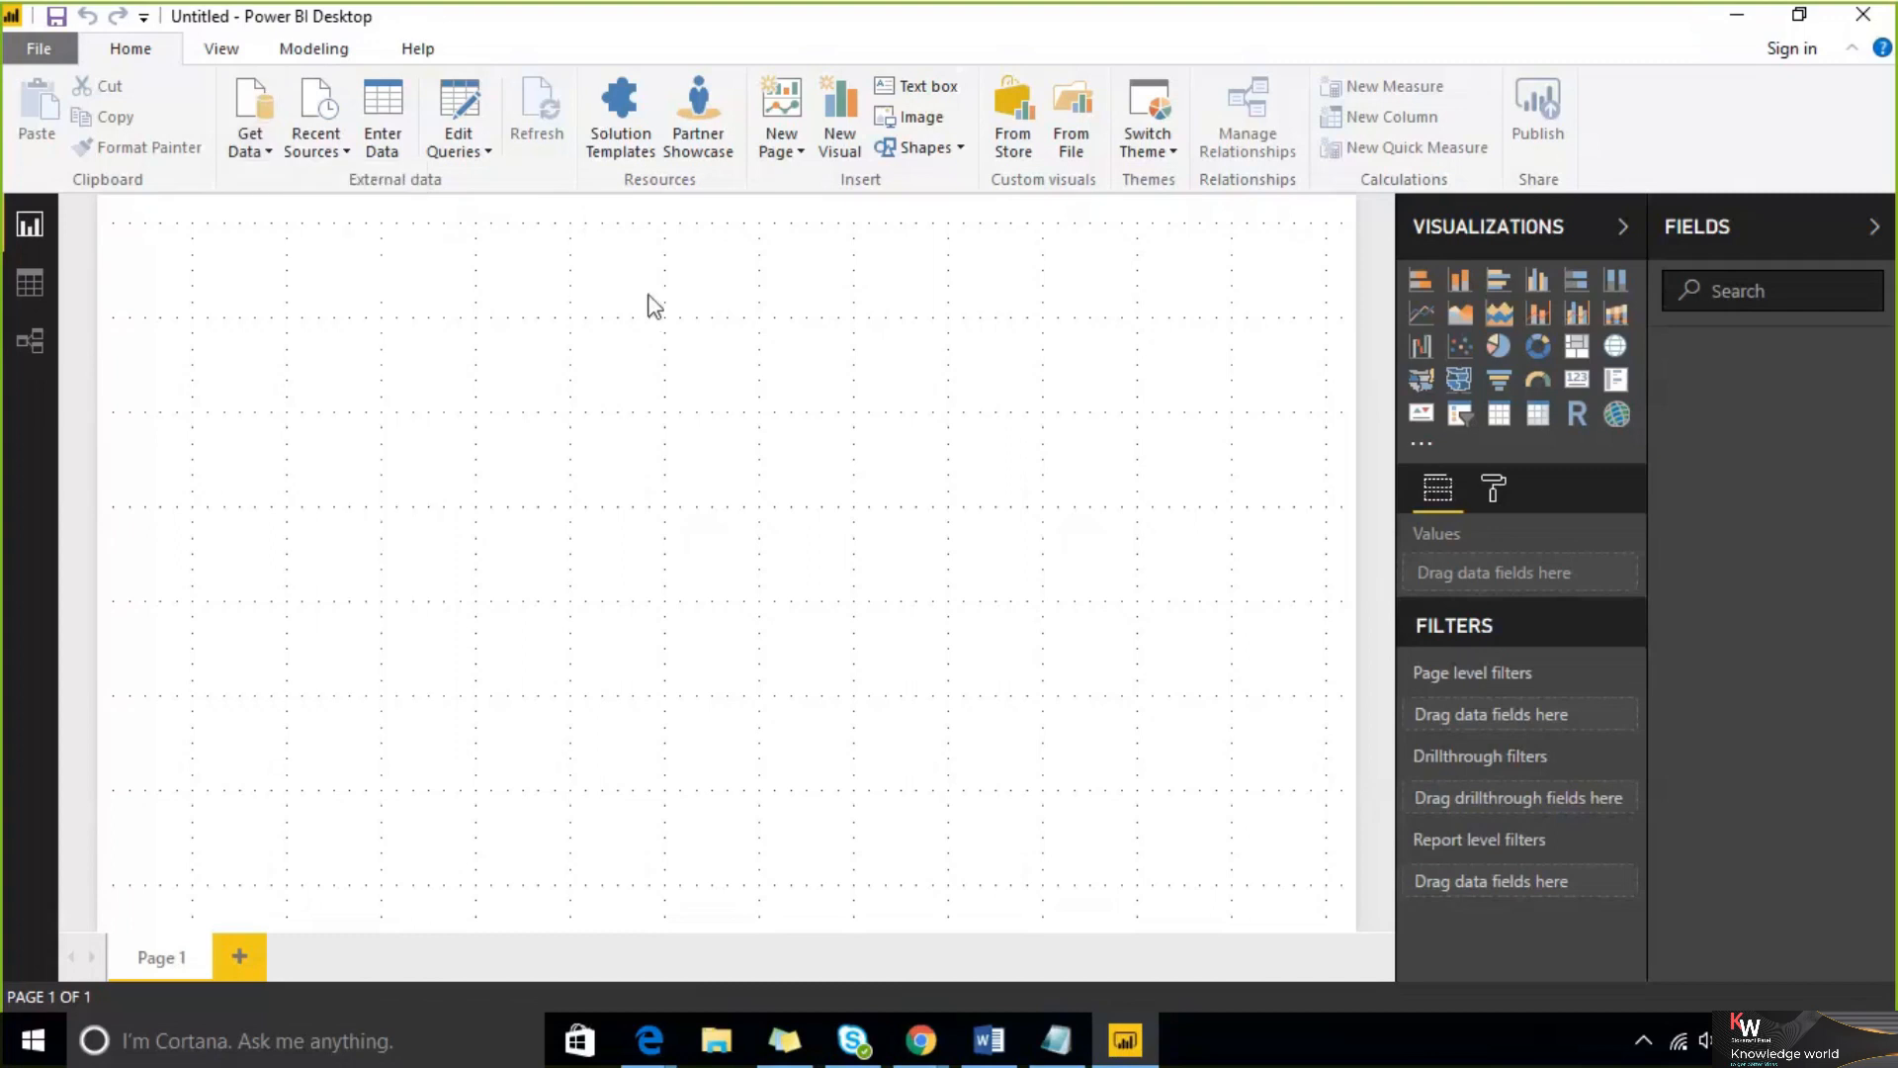
{"action": "left_click", "coordinate": [264, 153]}
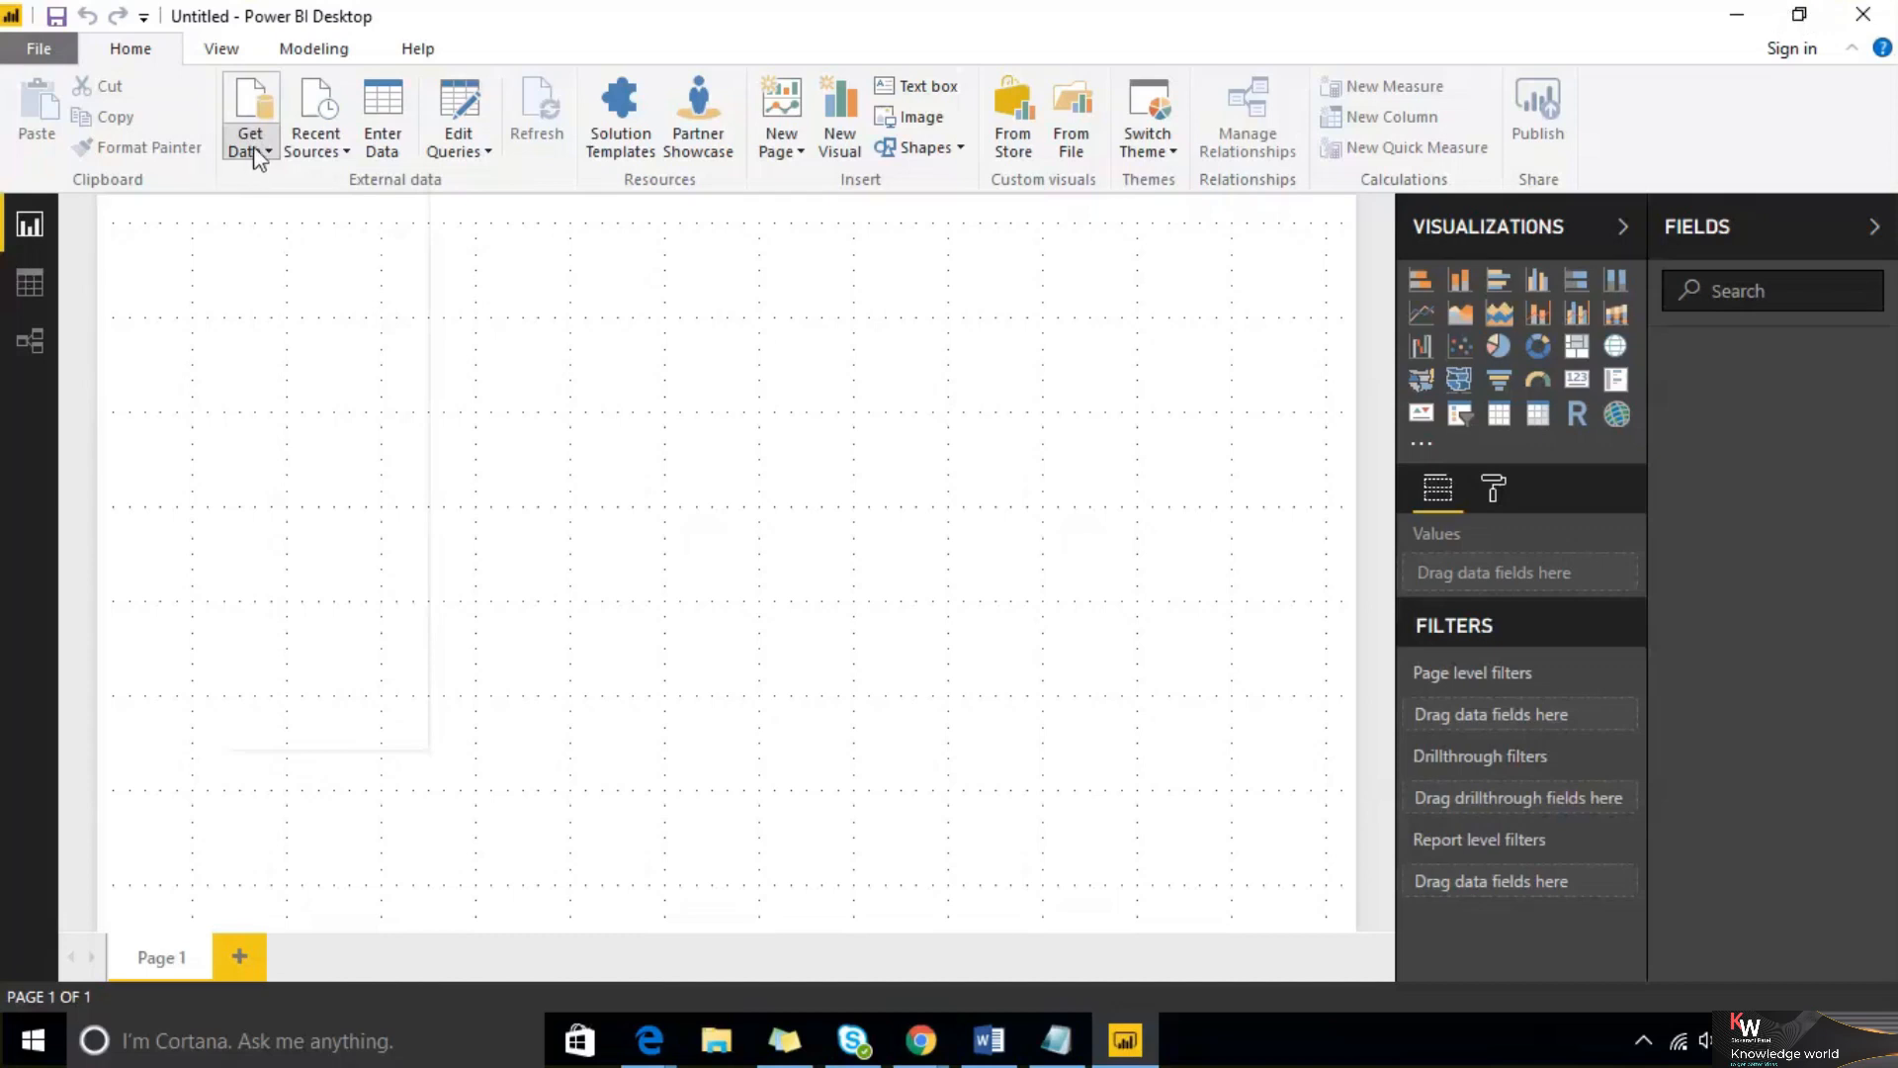
{"action": "left_click", "coordinate": [1737, 14]}
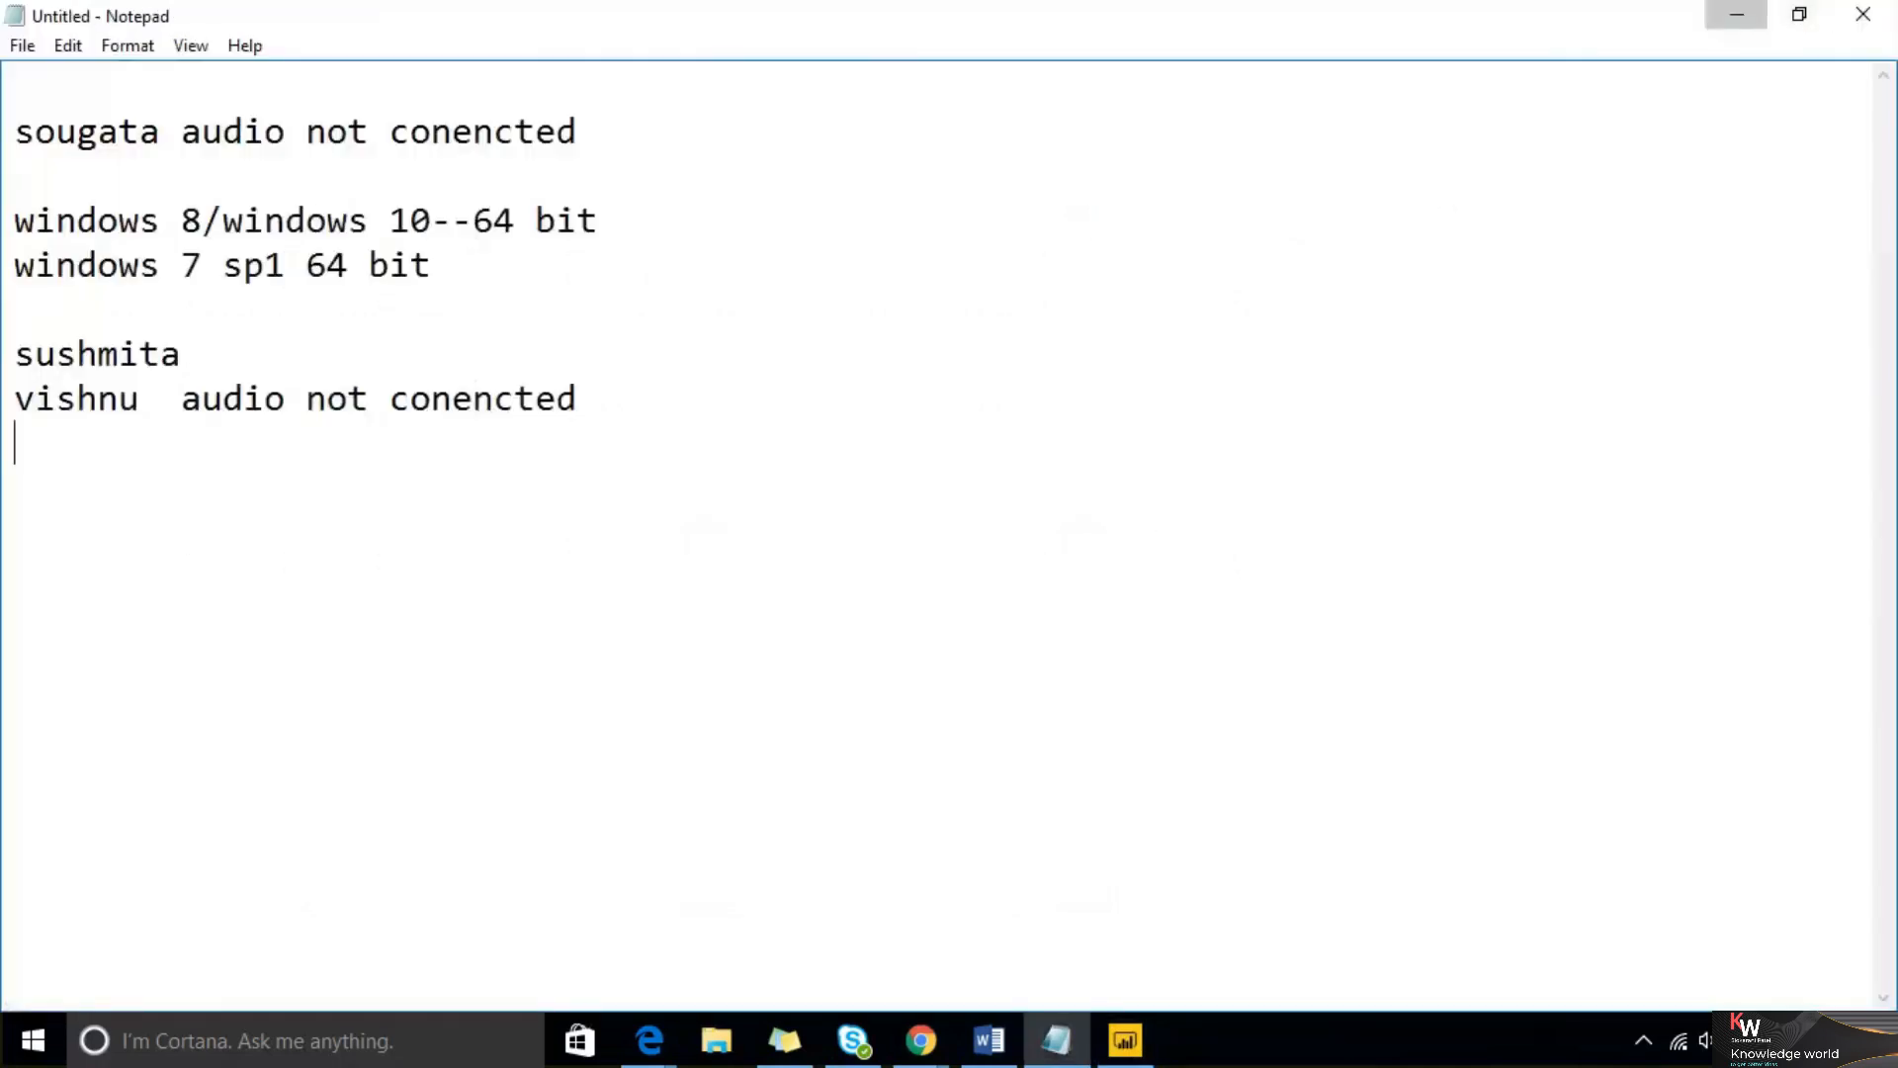
{"action": "left_click", "coordinate": [1737, 14]}
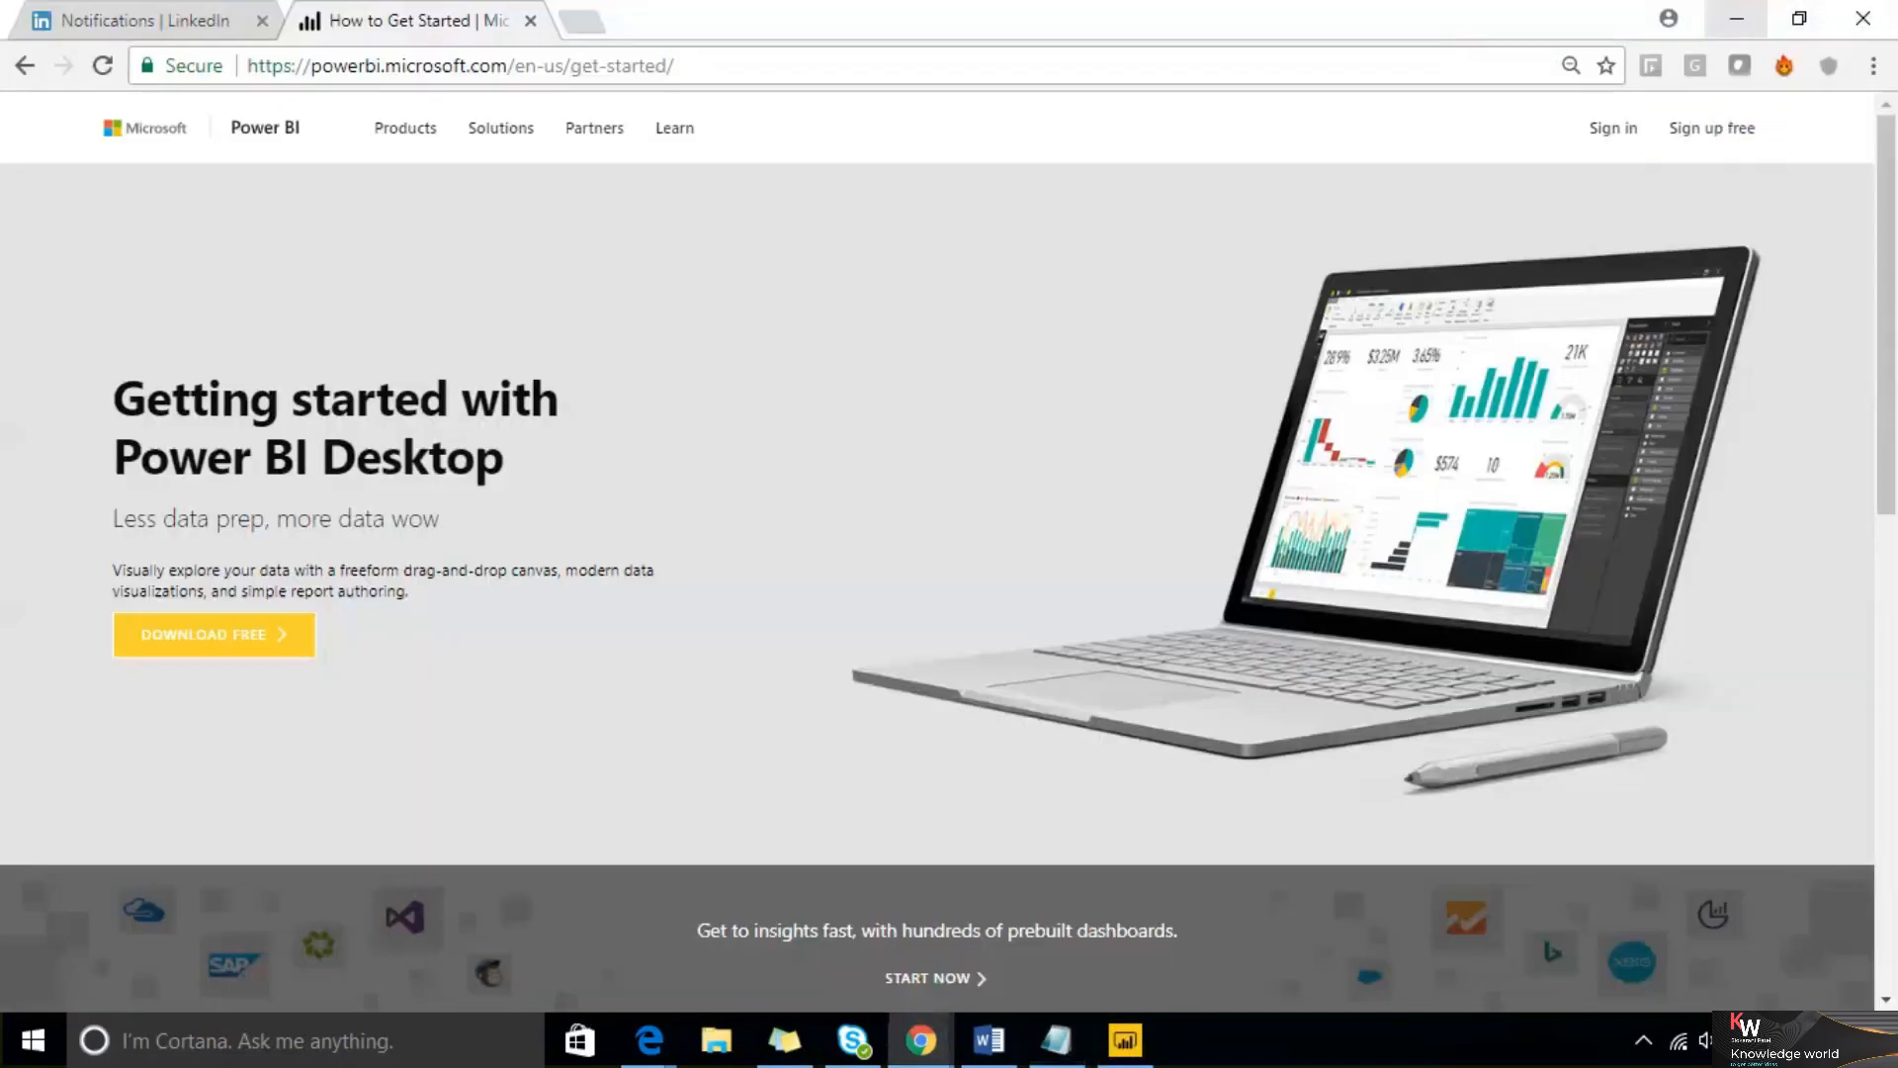
{"action": "left_click", "coordinate": [1737, 15]}
{"action": "left_click", "coordinate": [1738, 15]}
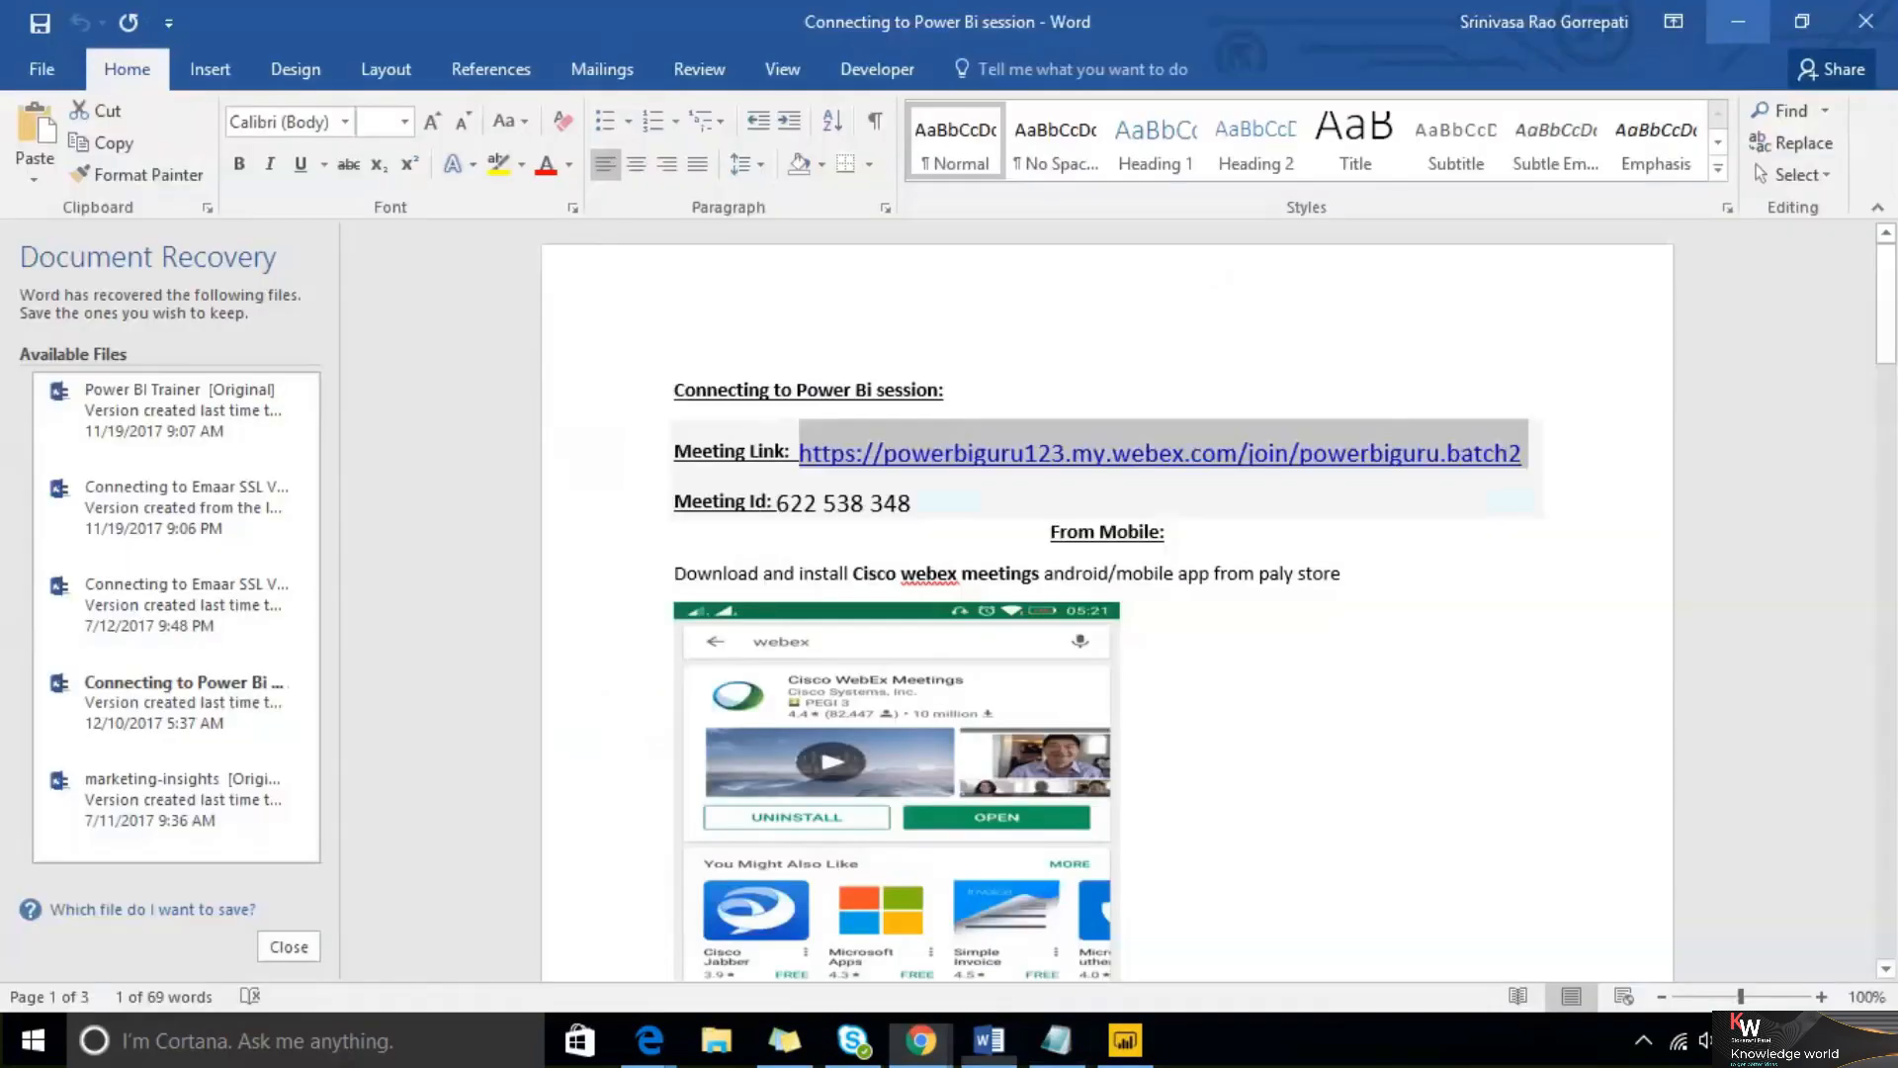
{"action": "left_click", "coordinate": [1737, 15]}
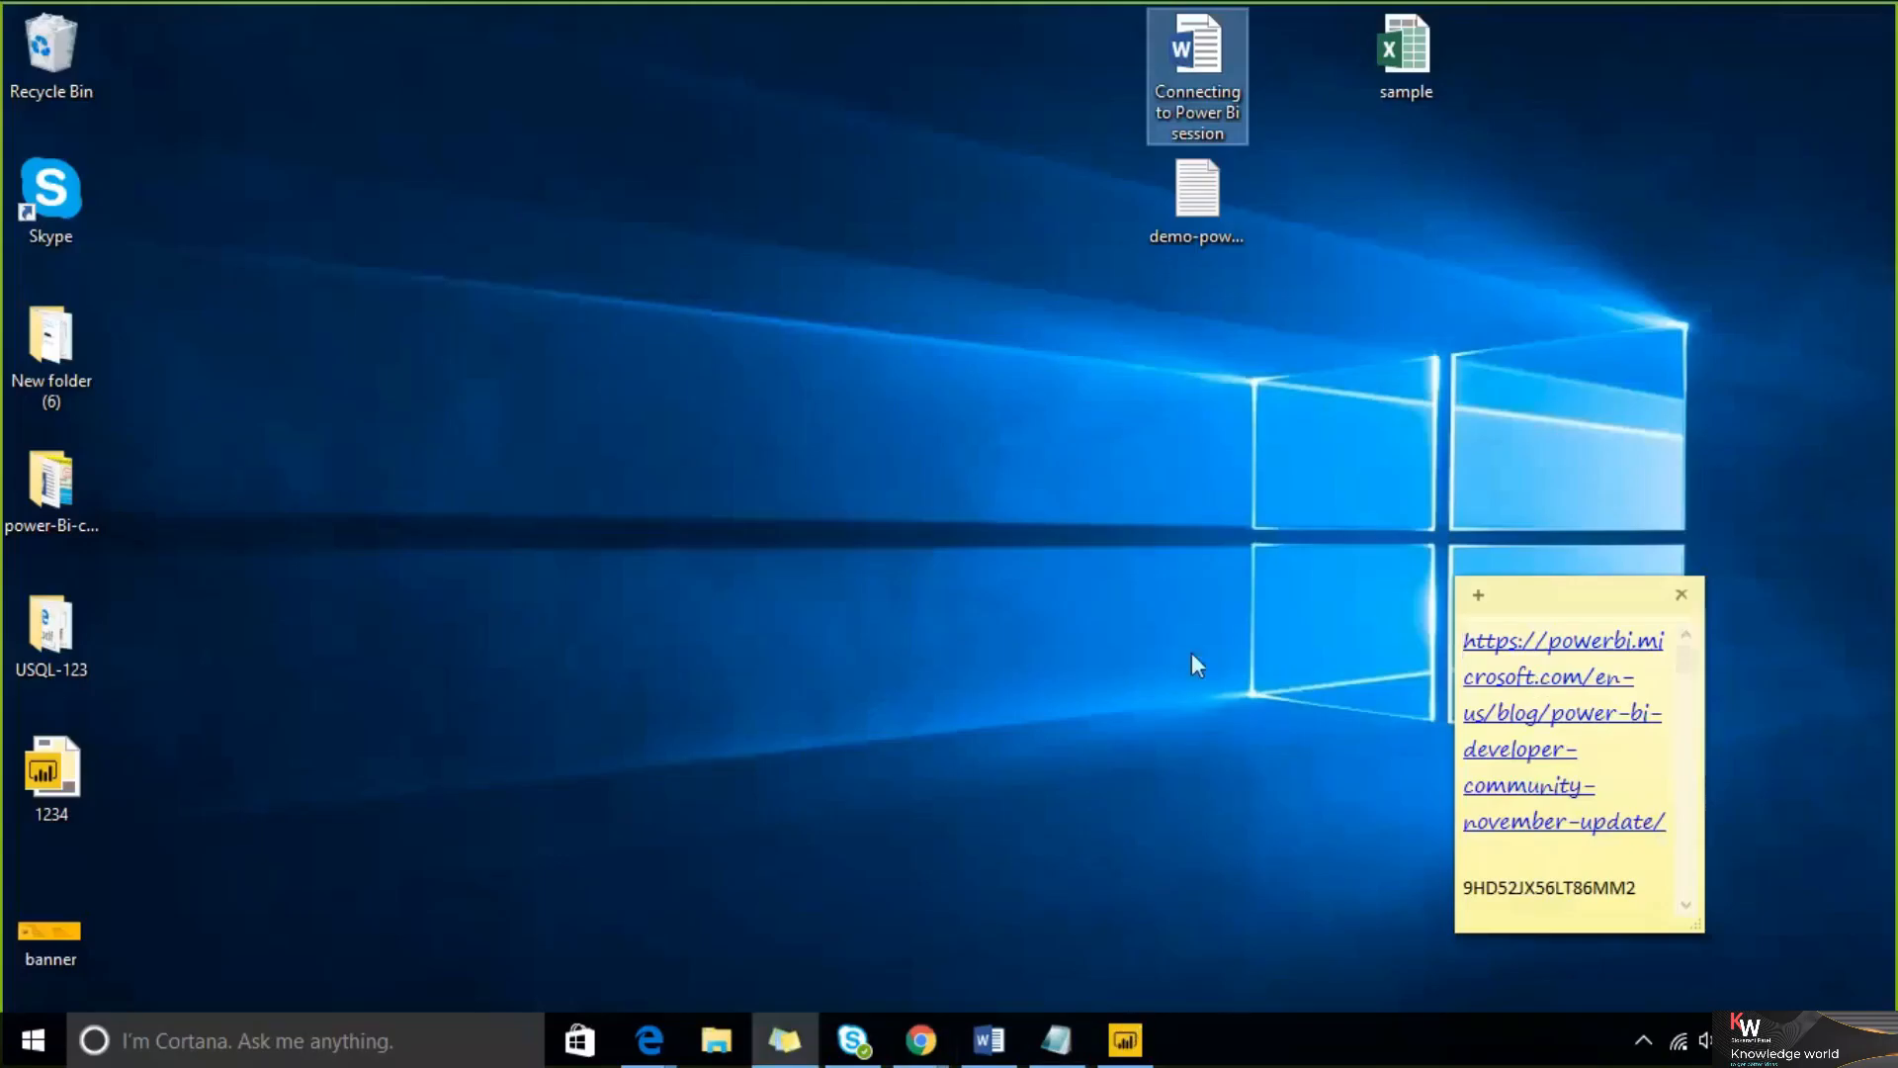
{"action": "left_click", "coordinate": [1134, 1051]}
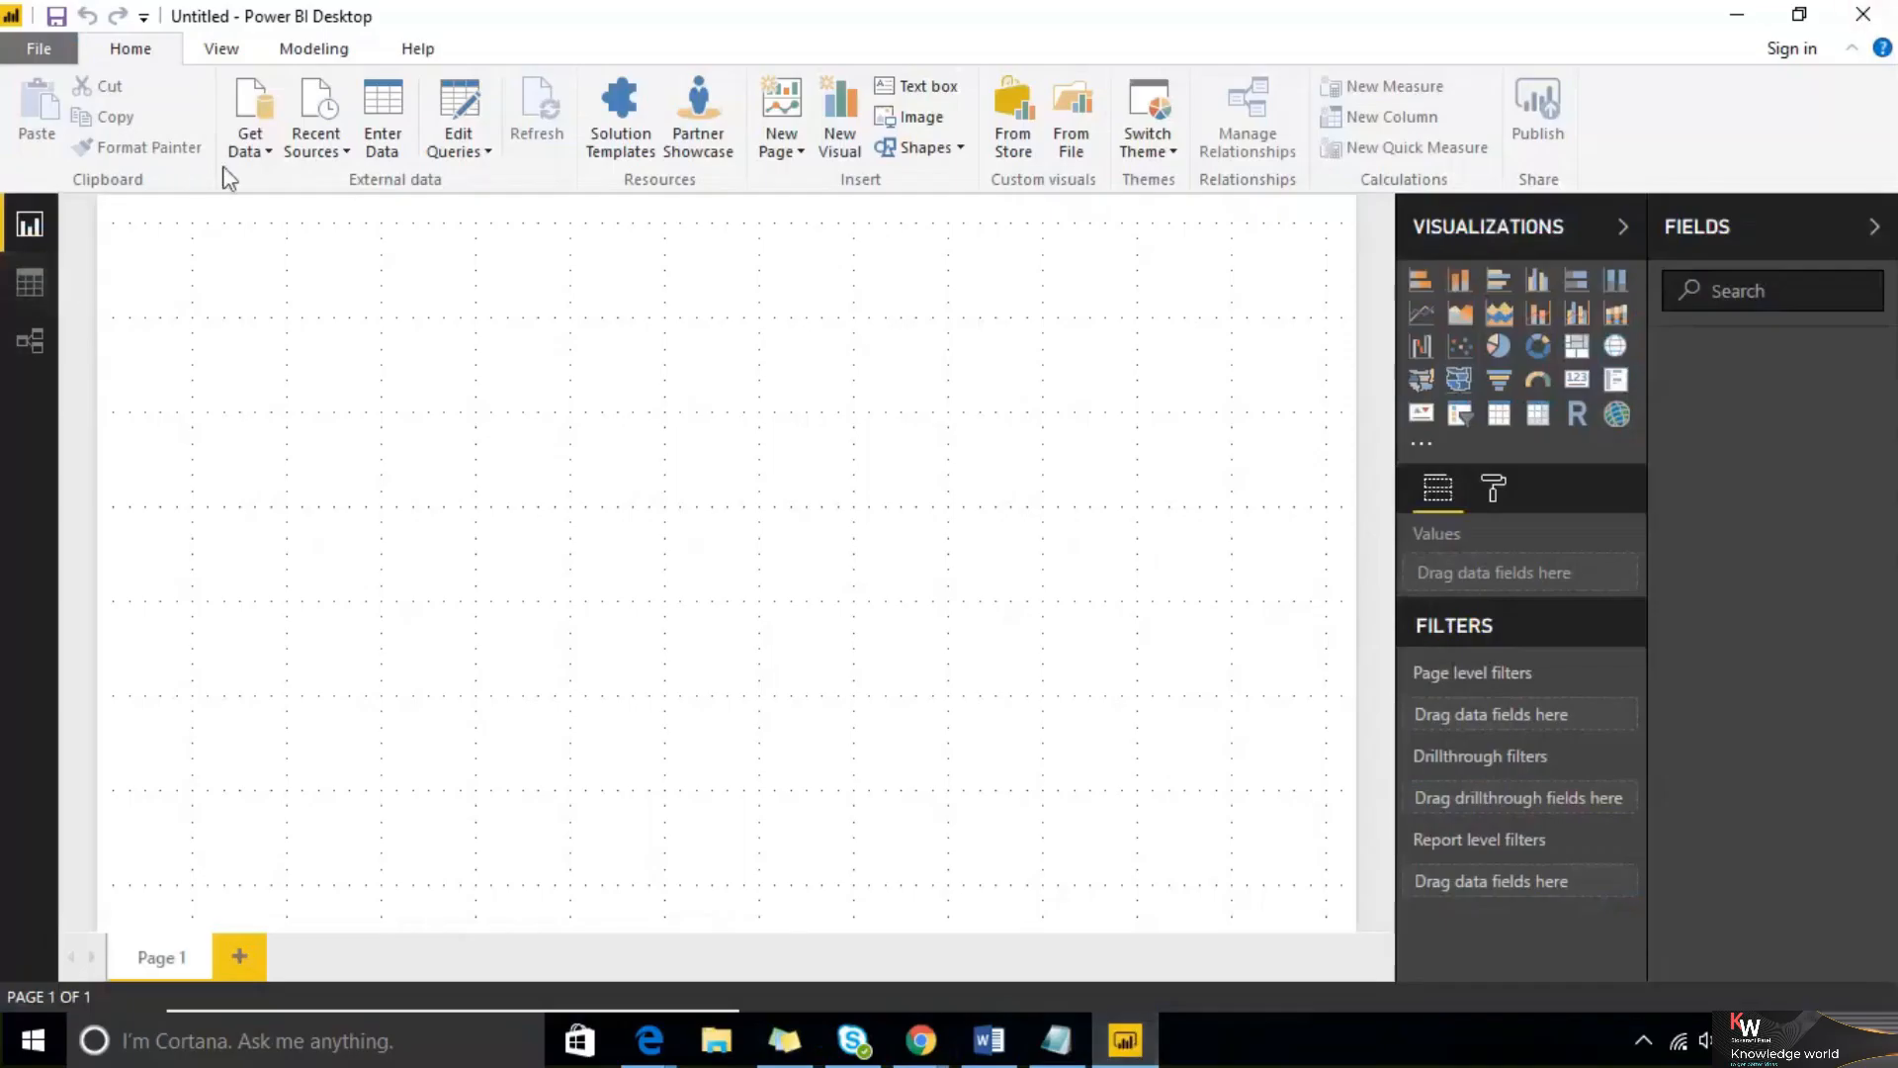
Open the full Get Data source list, move the dialog, and connect to an Excel source
{"action": "left_click", "coordinate": [247, 150]}
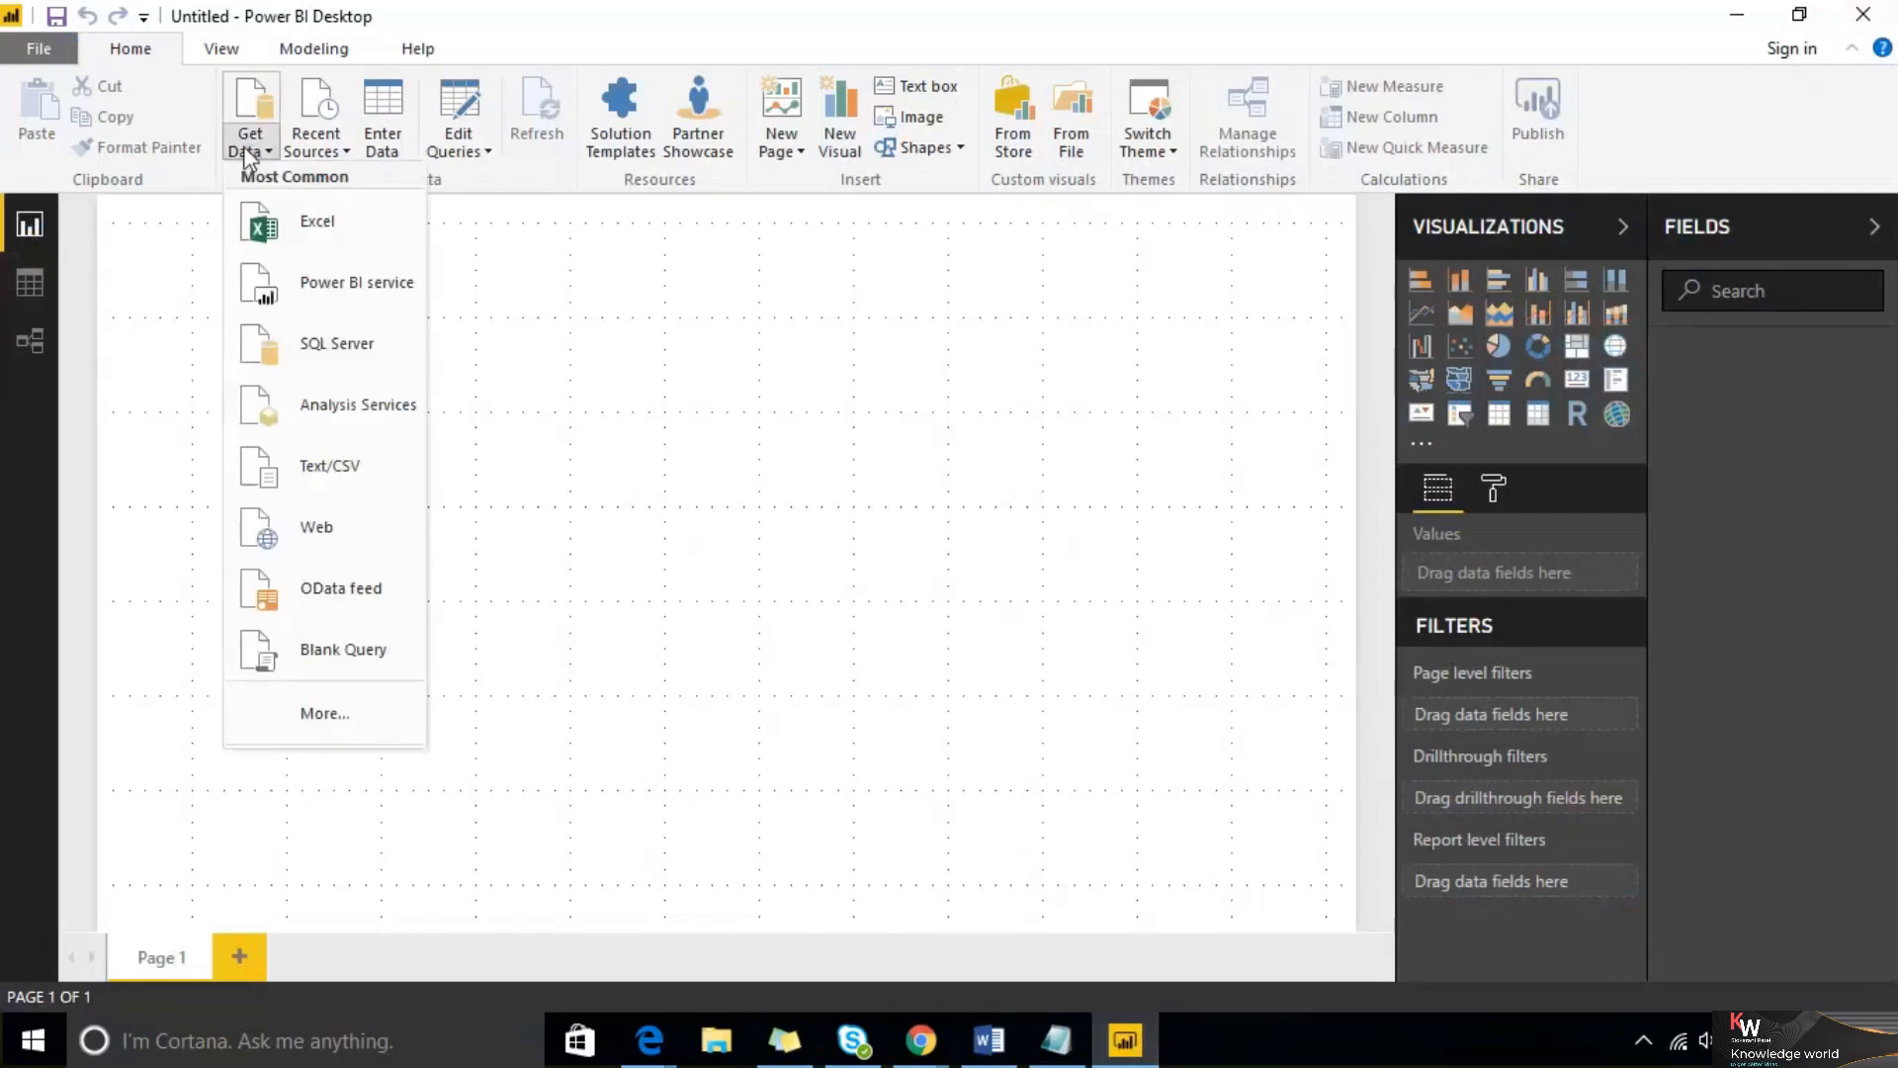
{"action": "left_click", "coordinate": [344, 716]}
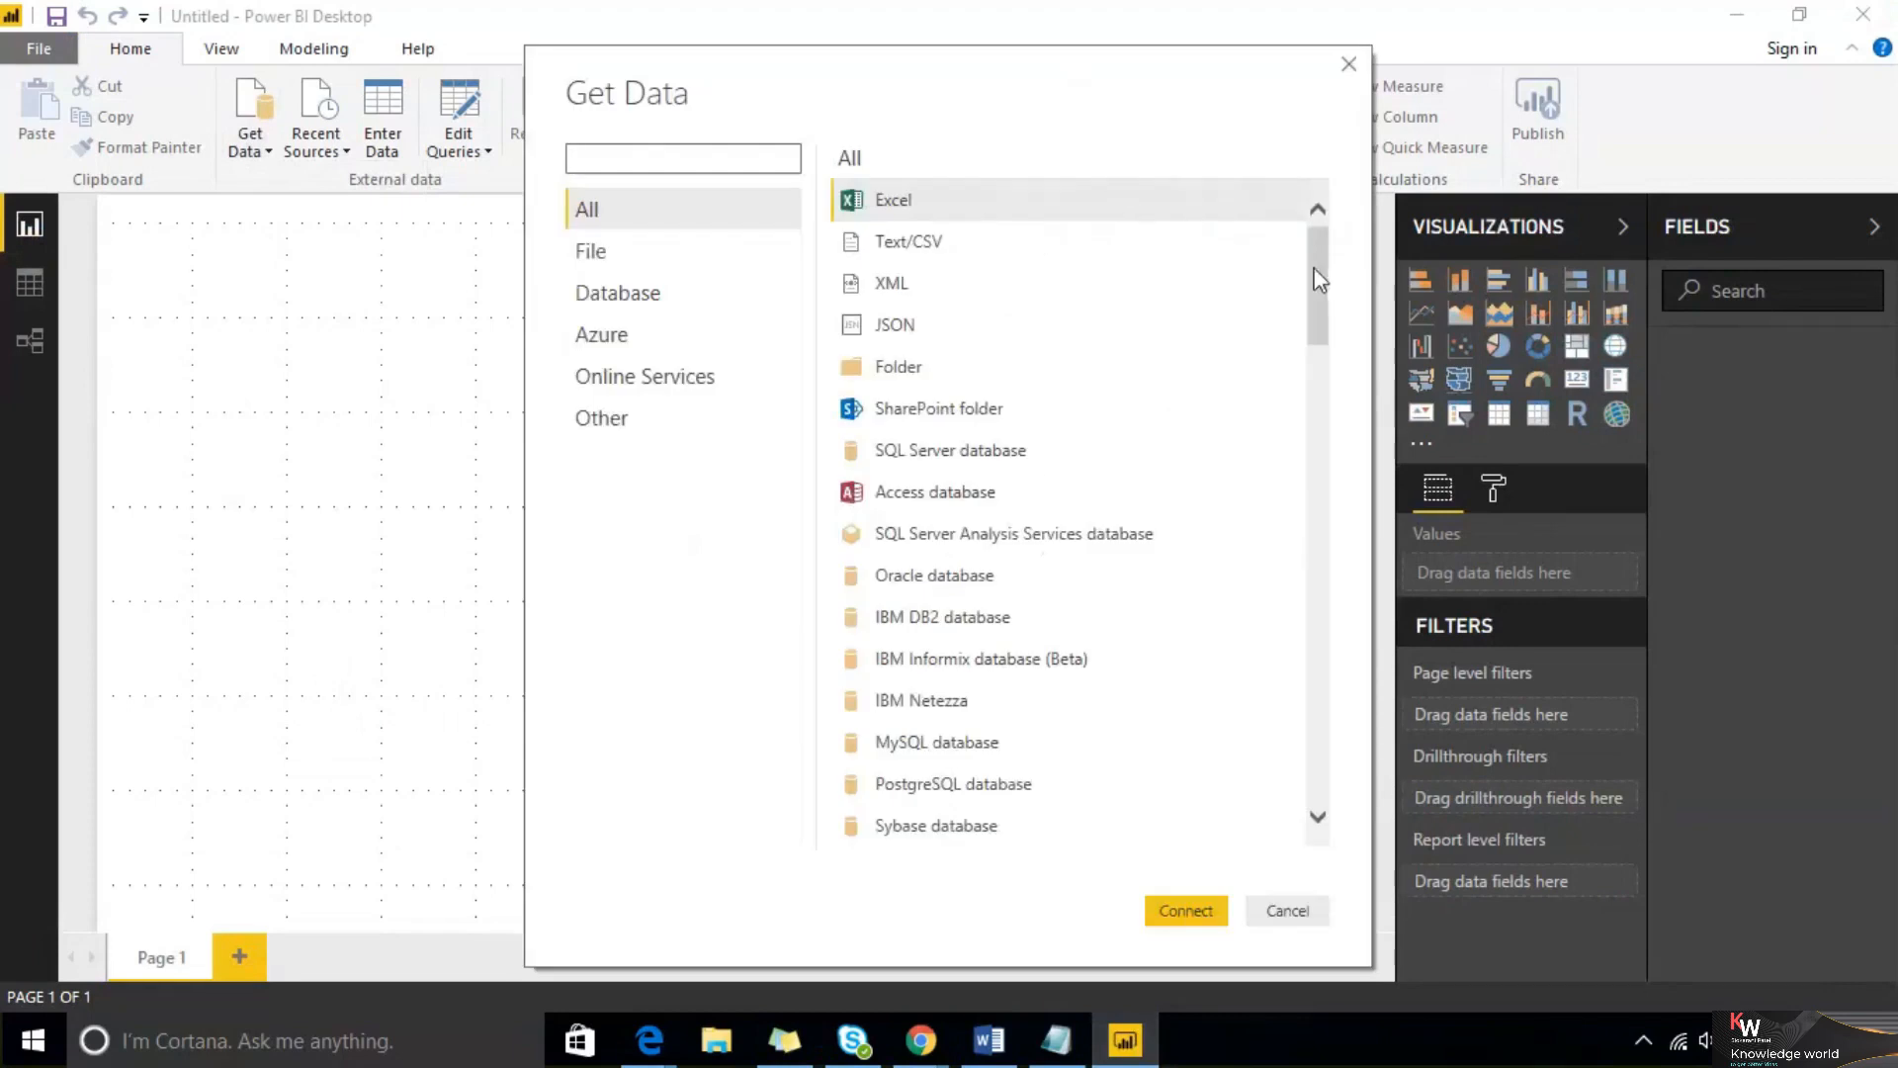
{"action": "left_click_drag", "start_coordinate": [1311, 257], "coordinate": [1335, 227]}
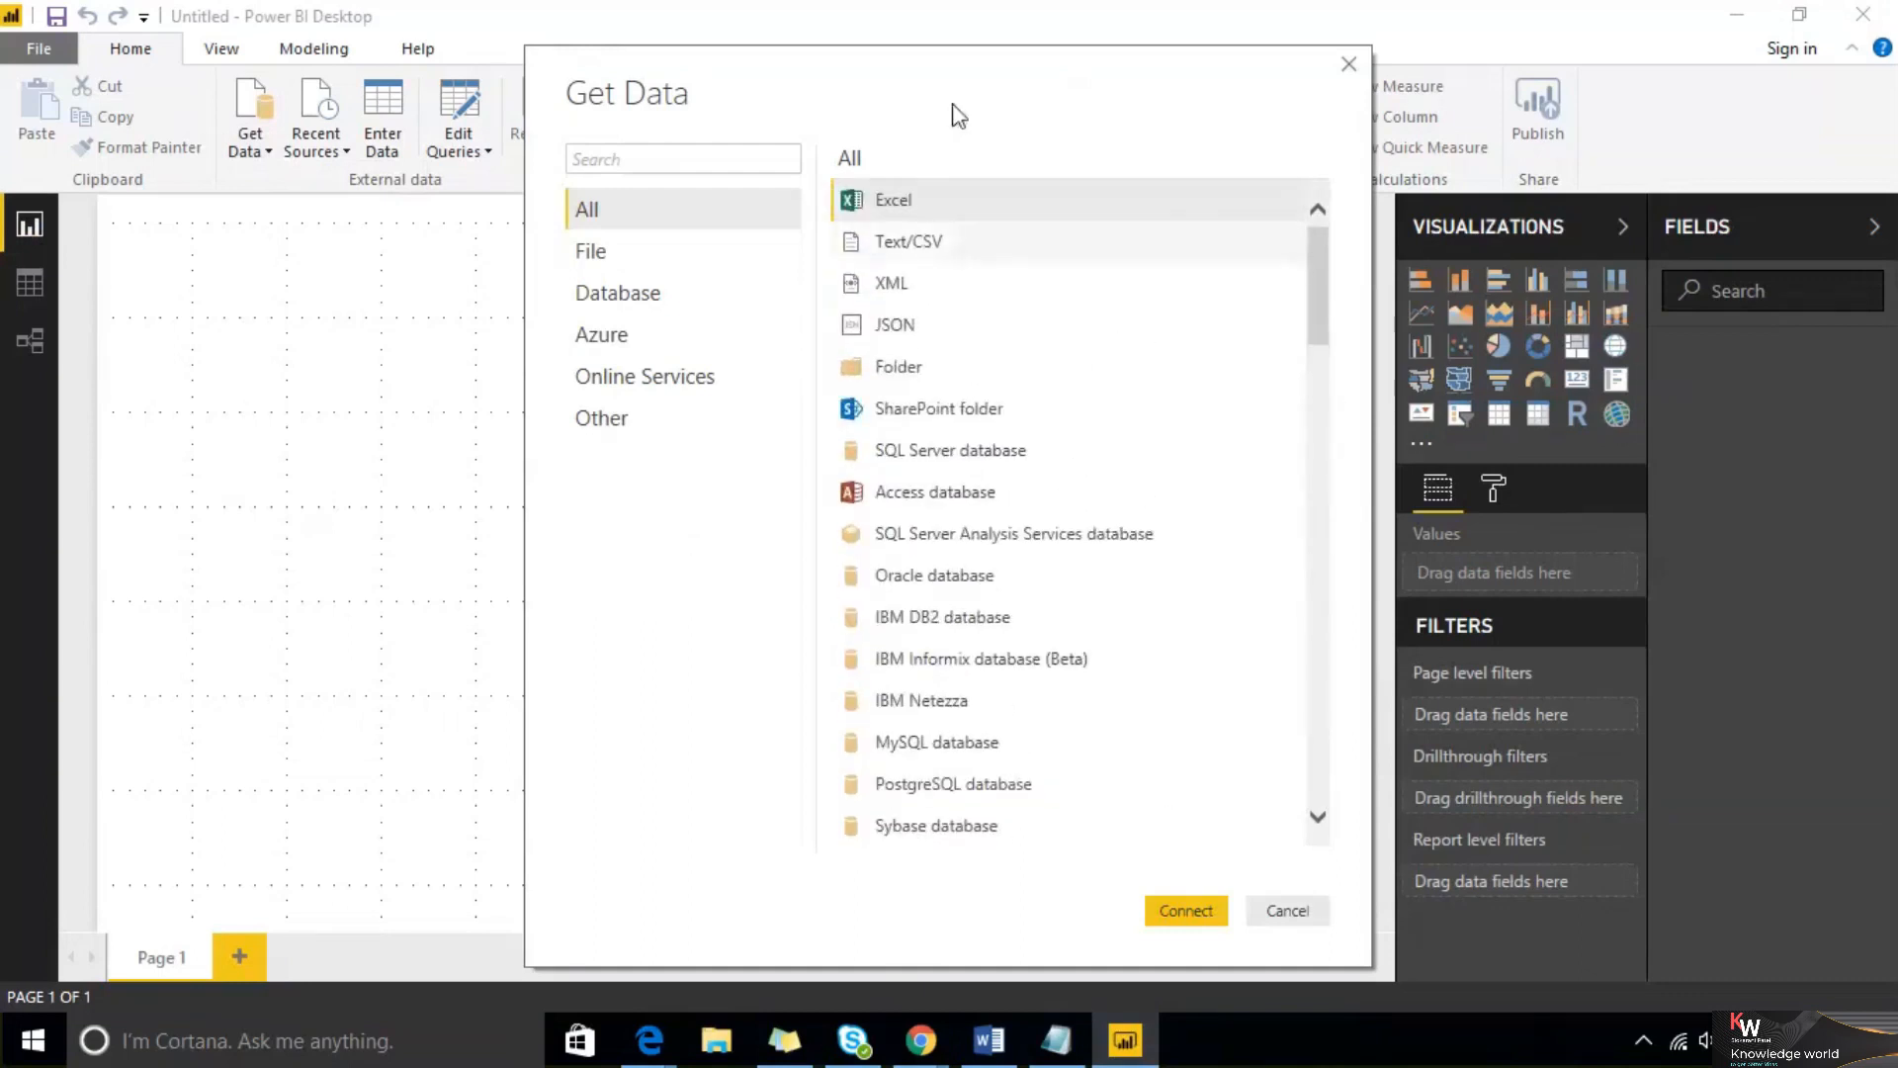
{"action": "left_click_drag", "start_coordinate": [721, 63], "coordinate": [453, 36]}
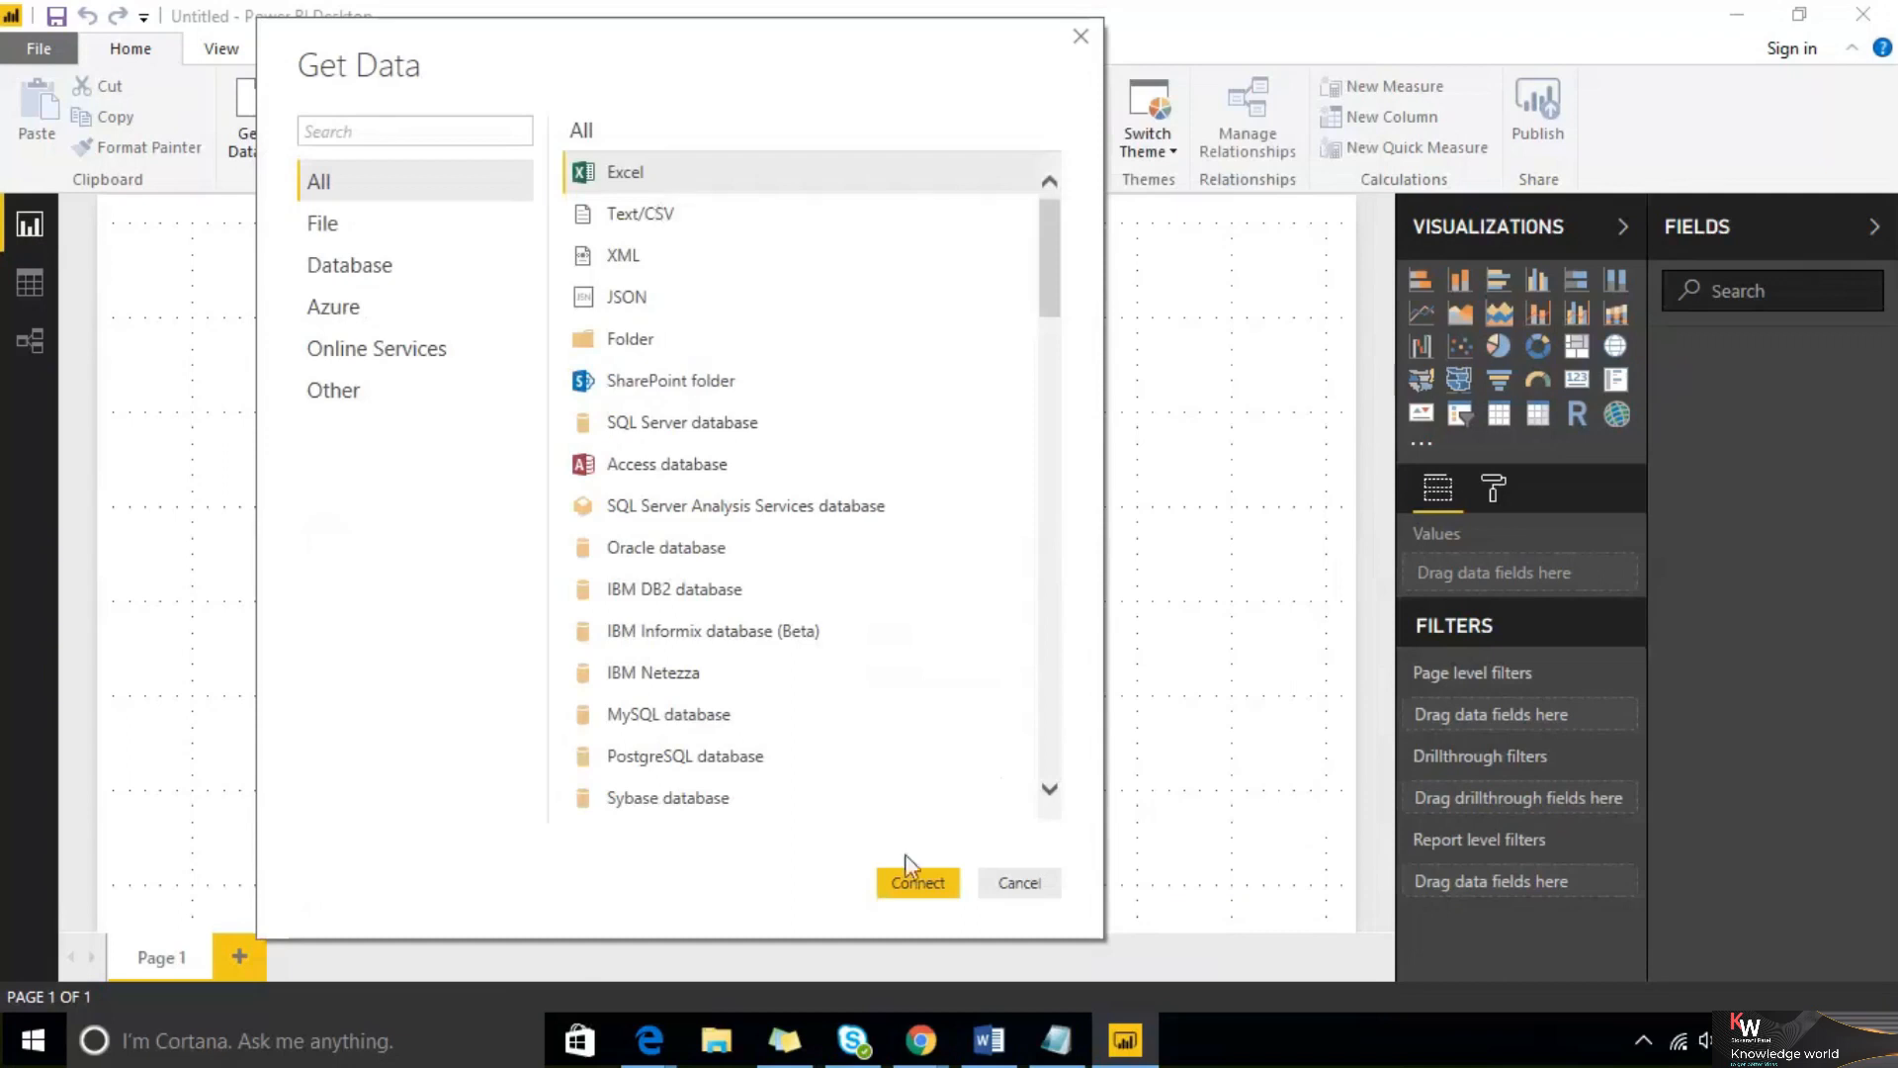
{"action": "left_click", "coordinate": [912, 887]}
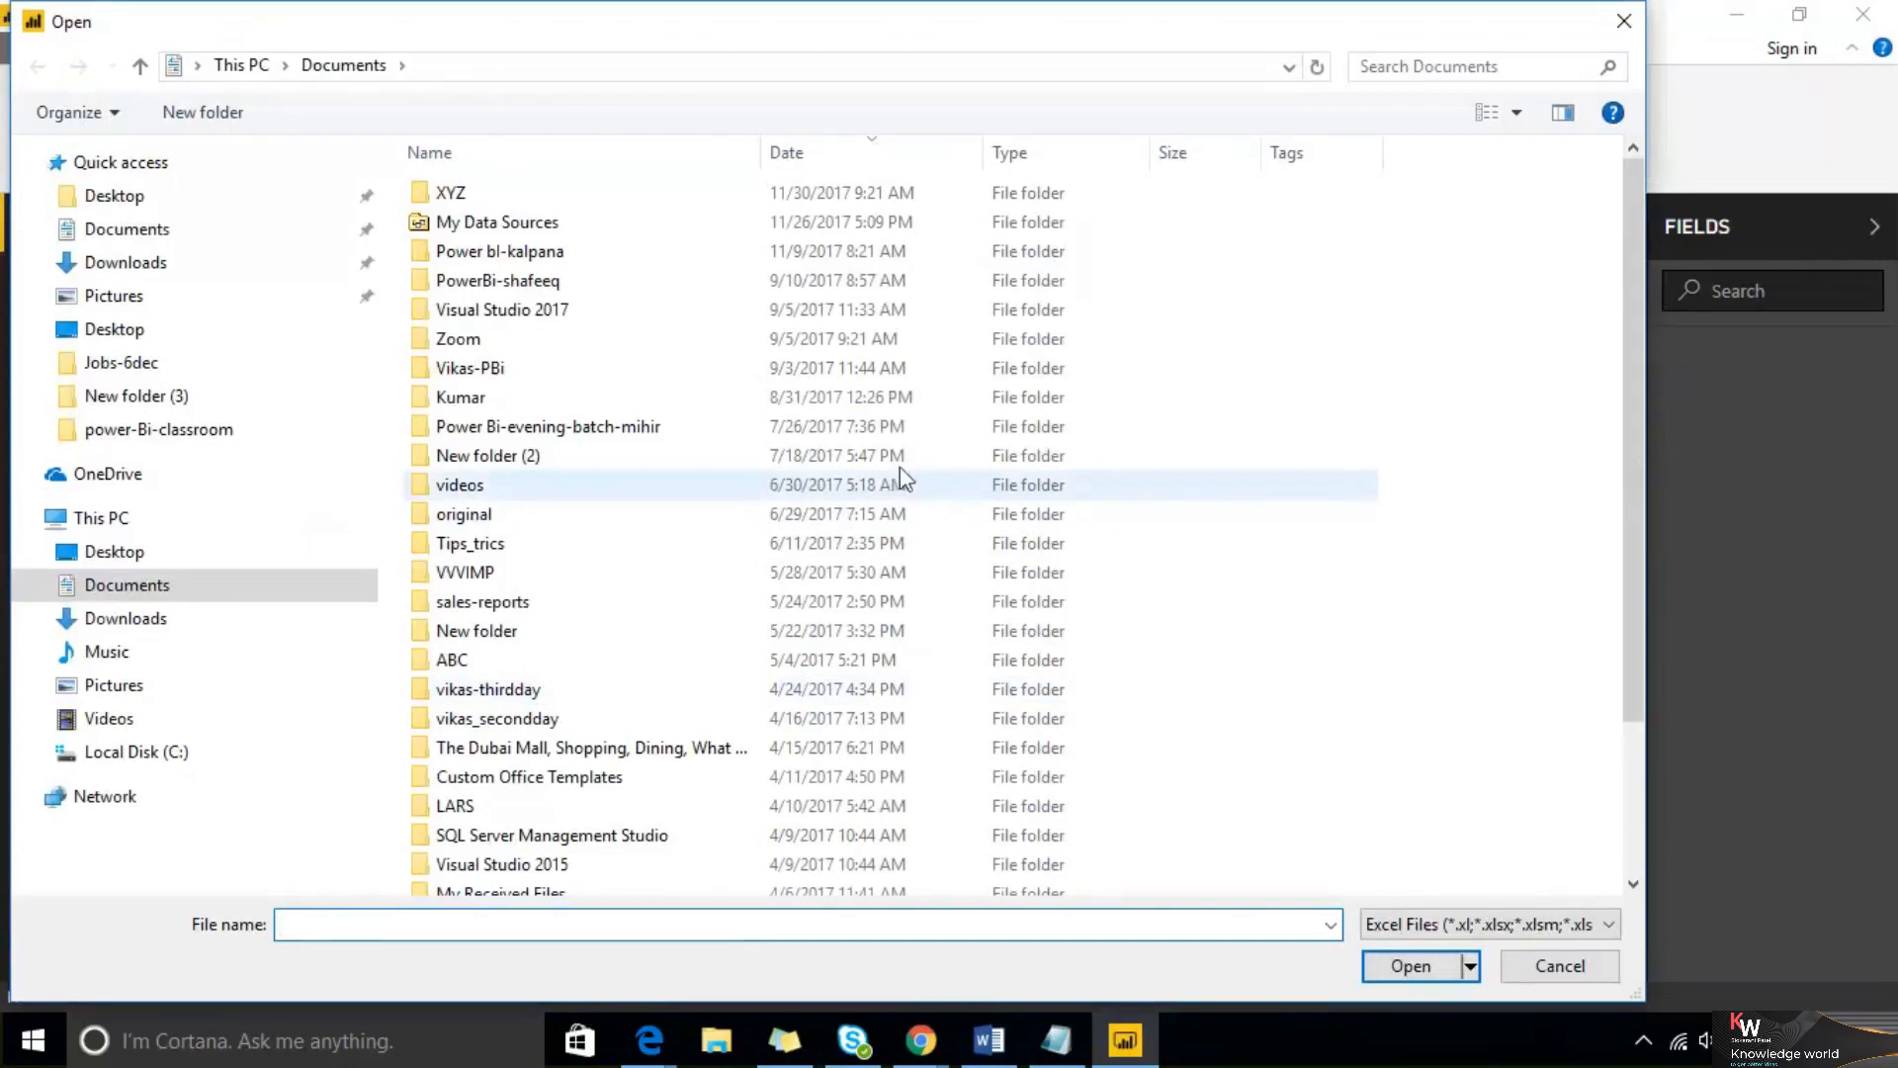
Browse to the Desktop and open the sample Excel workbook
{"action": "left_click", "coordinate": [116, 557]}
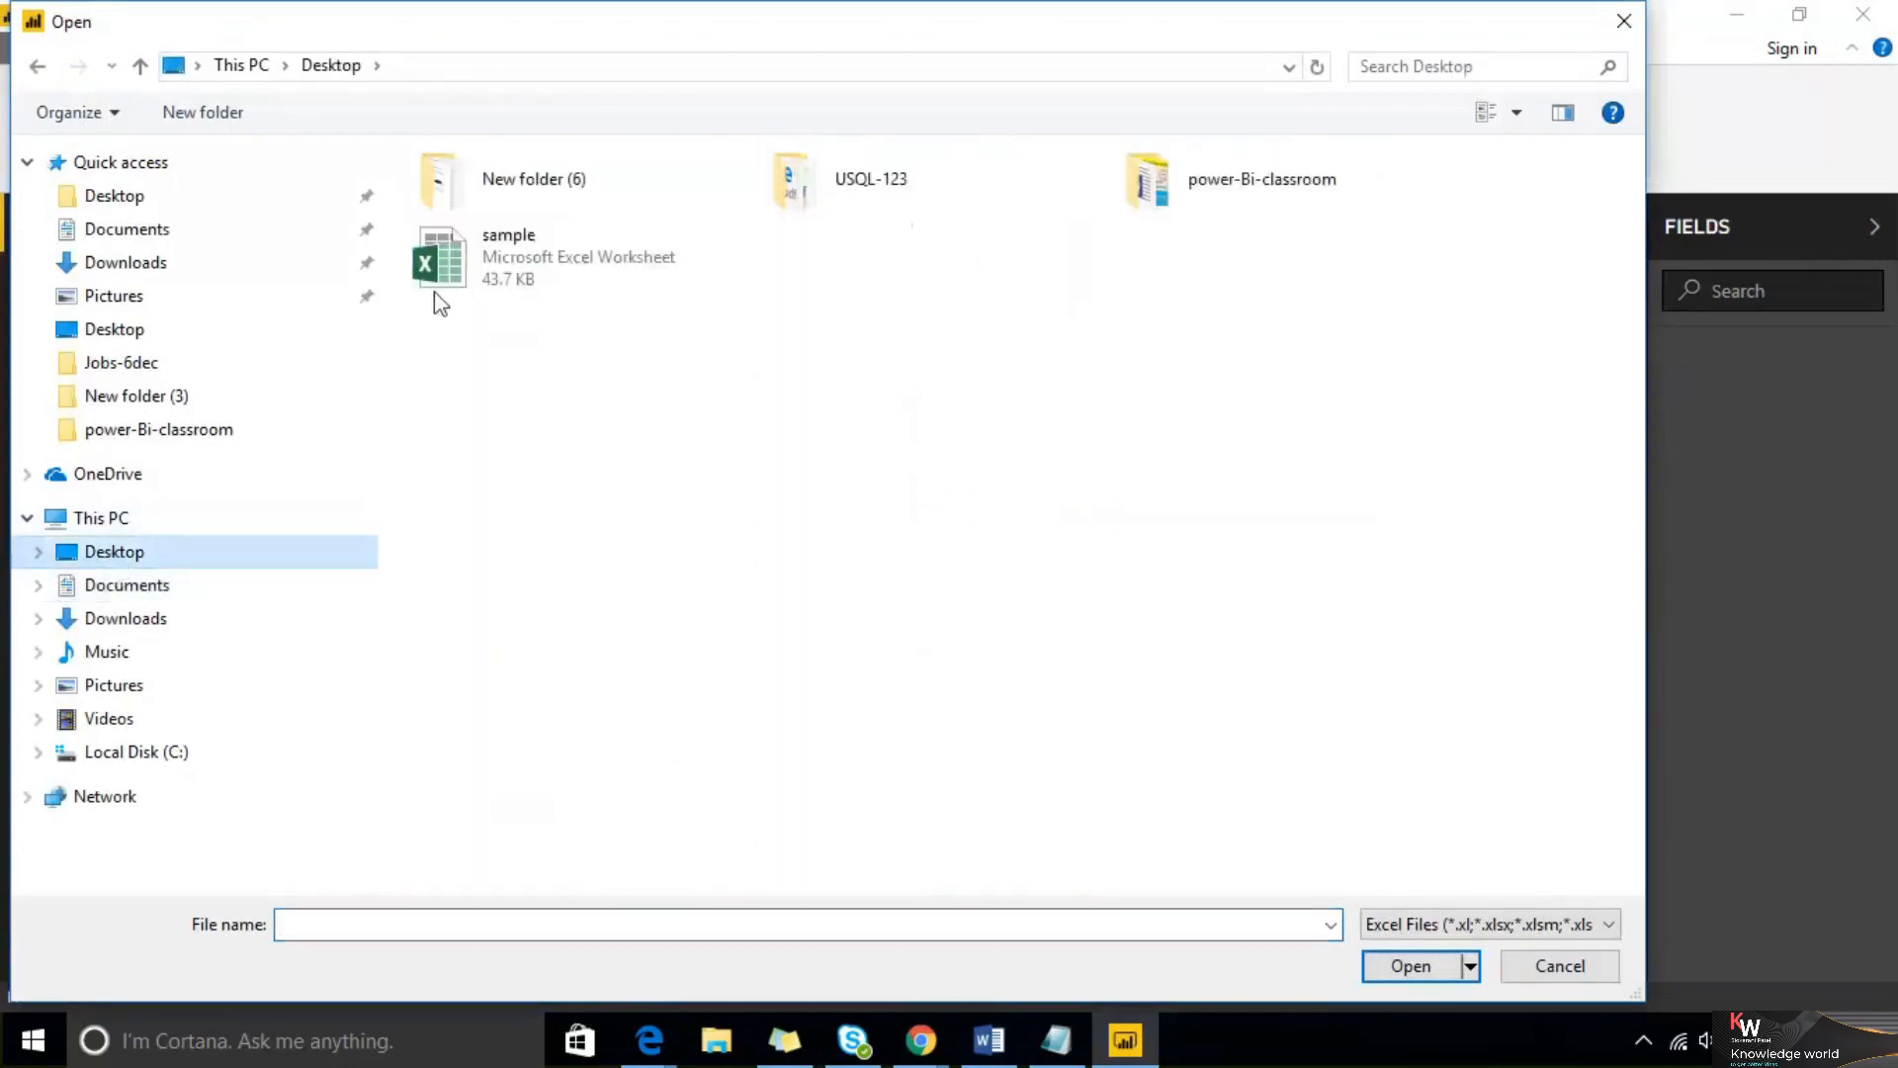
{"action": "left_click", "coordinate": [524, 263]}
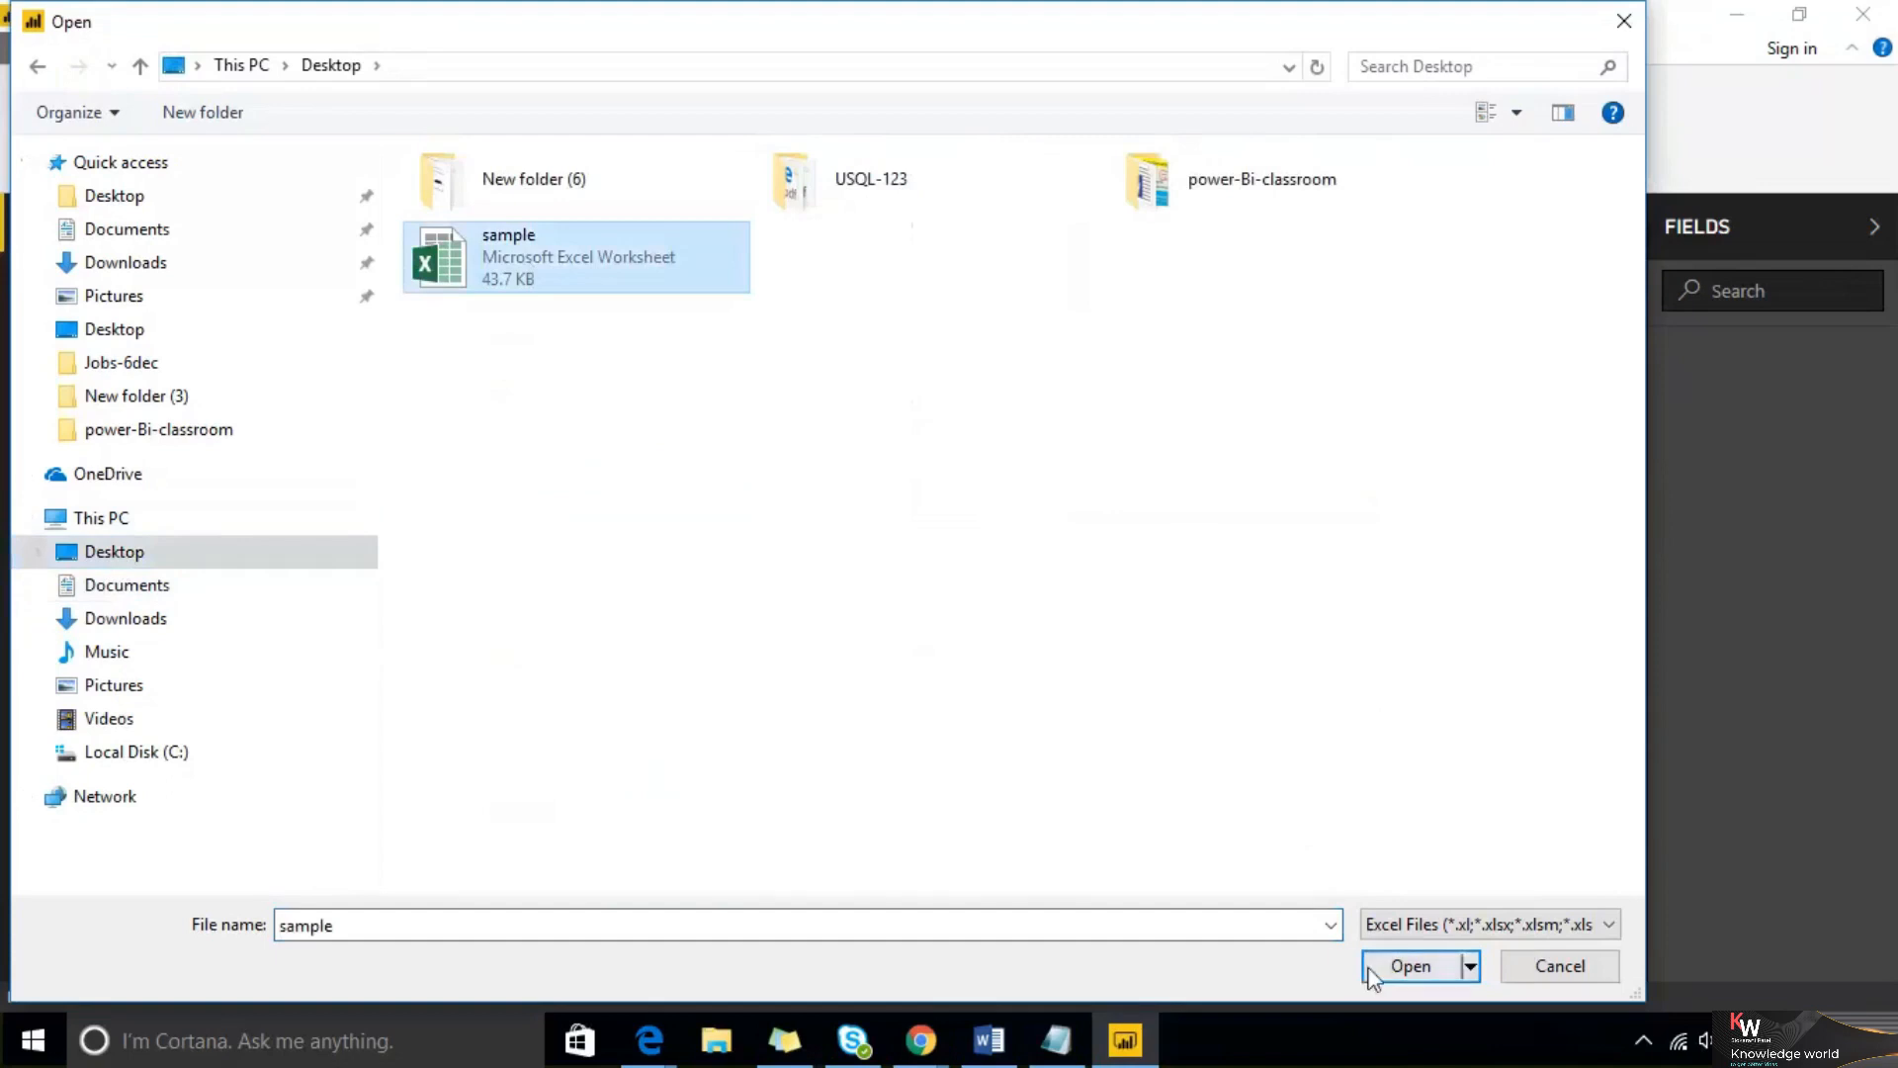
{"action": "left_click", "coordinate": [1409, 966]}
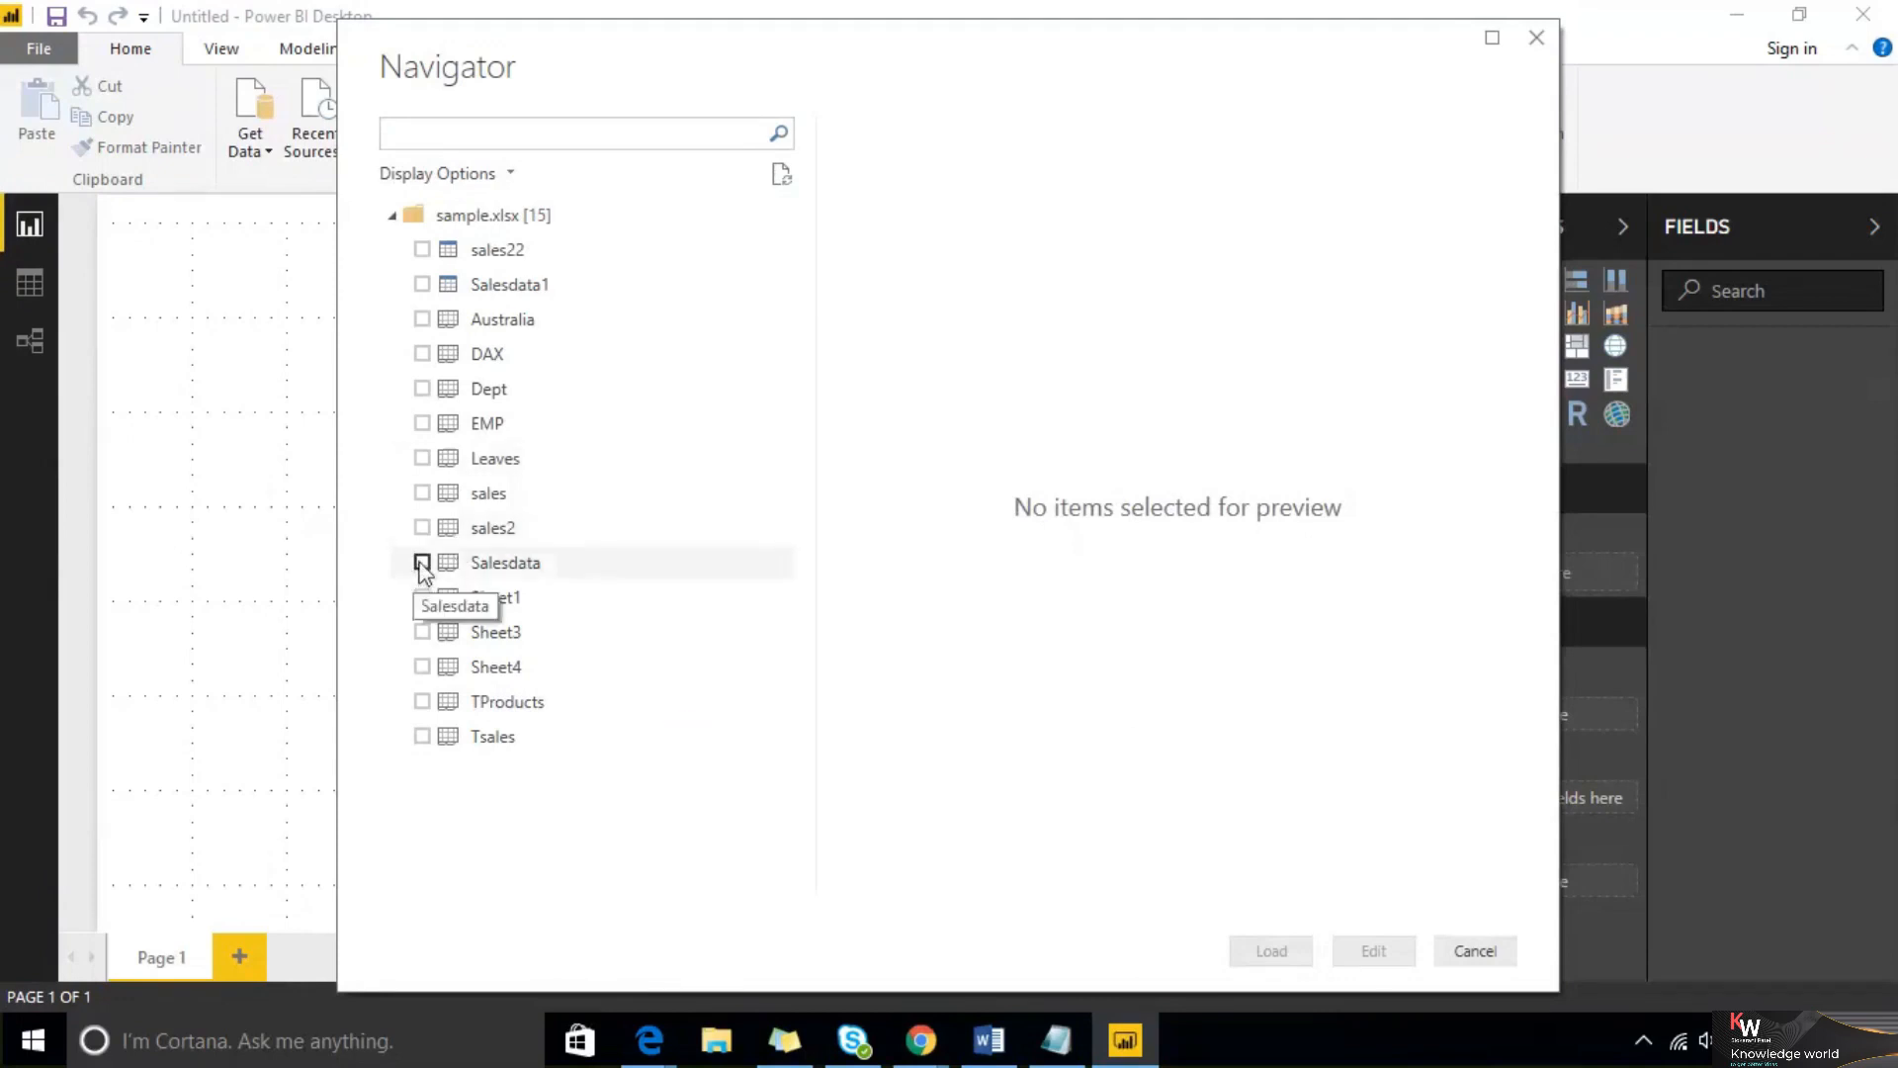
In the Navigator, check the Salesdata, EMP and Dept sheets and load them
{"action": "left_click", "coordinate": [422, 563]}
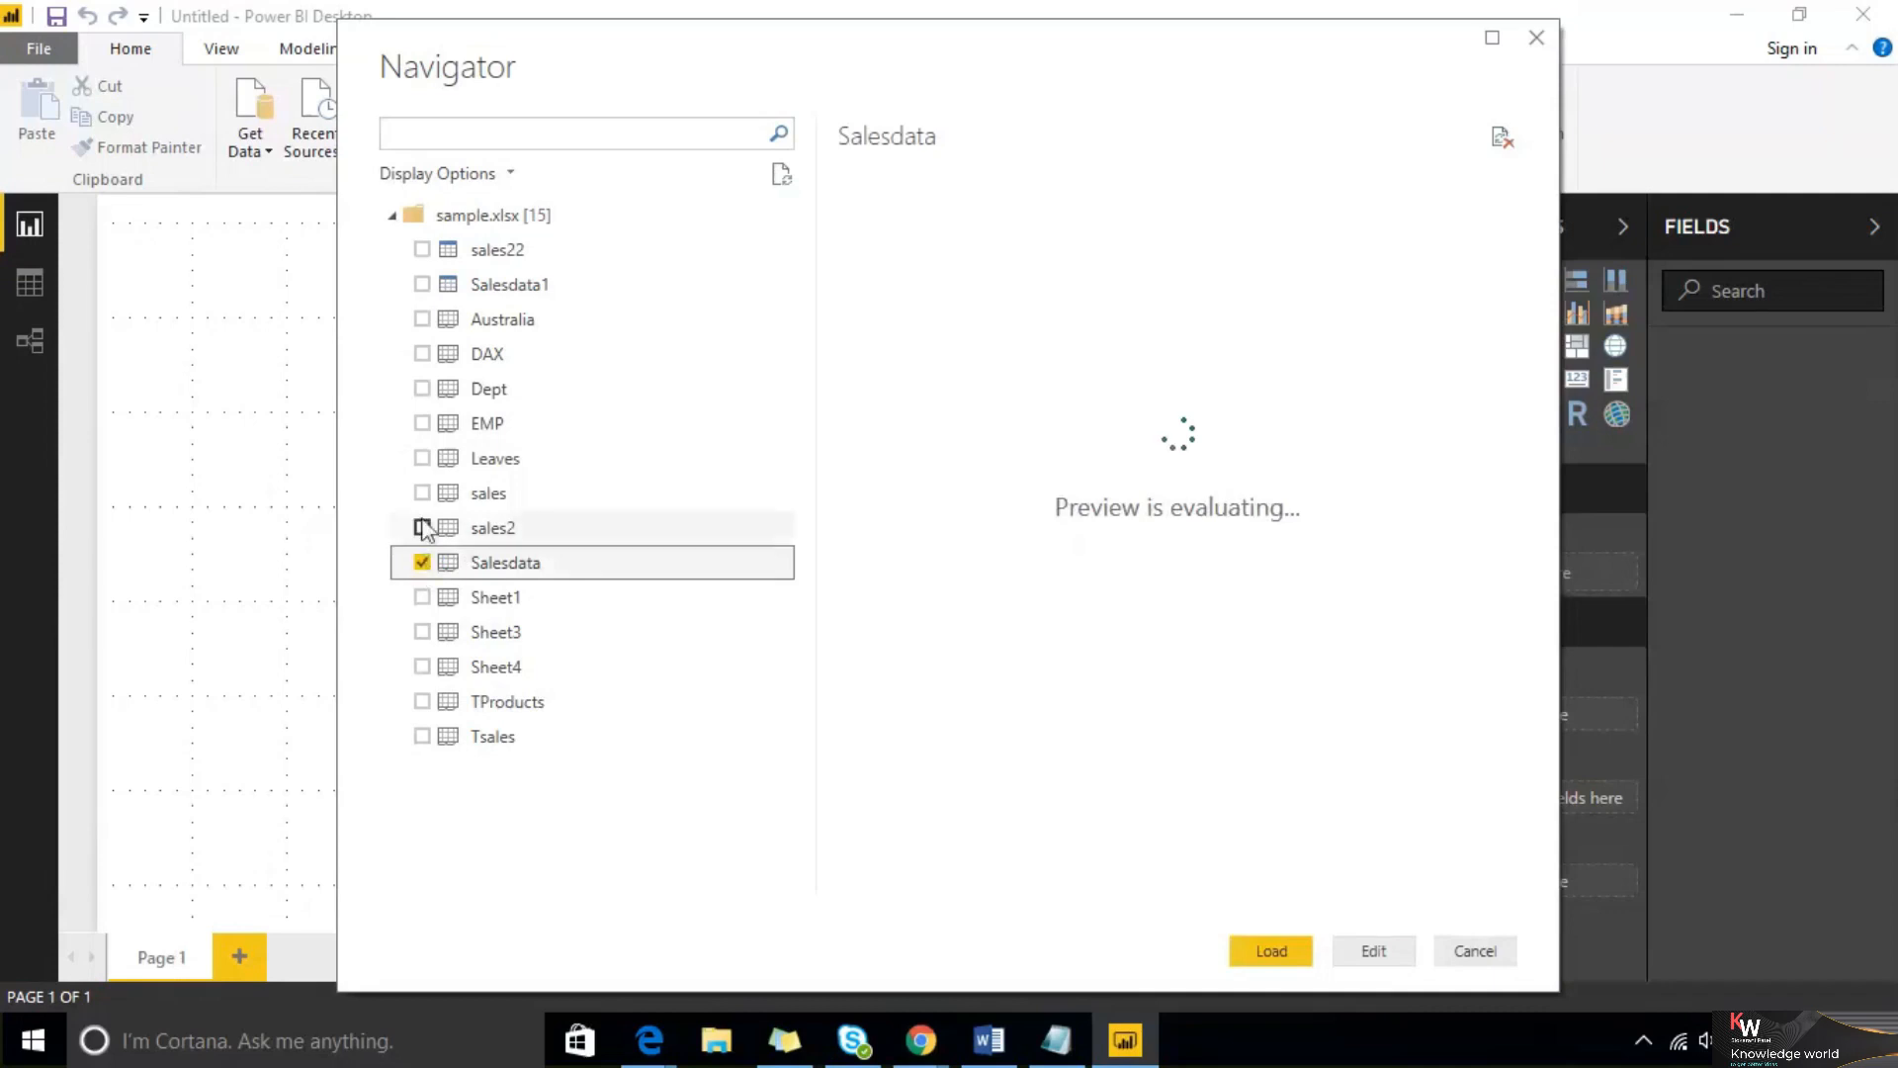
{"action": "left_click", "coordinate": [422, 423]}
{"action": "left_click", "coordinate": [422, 389]}
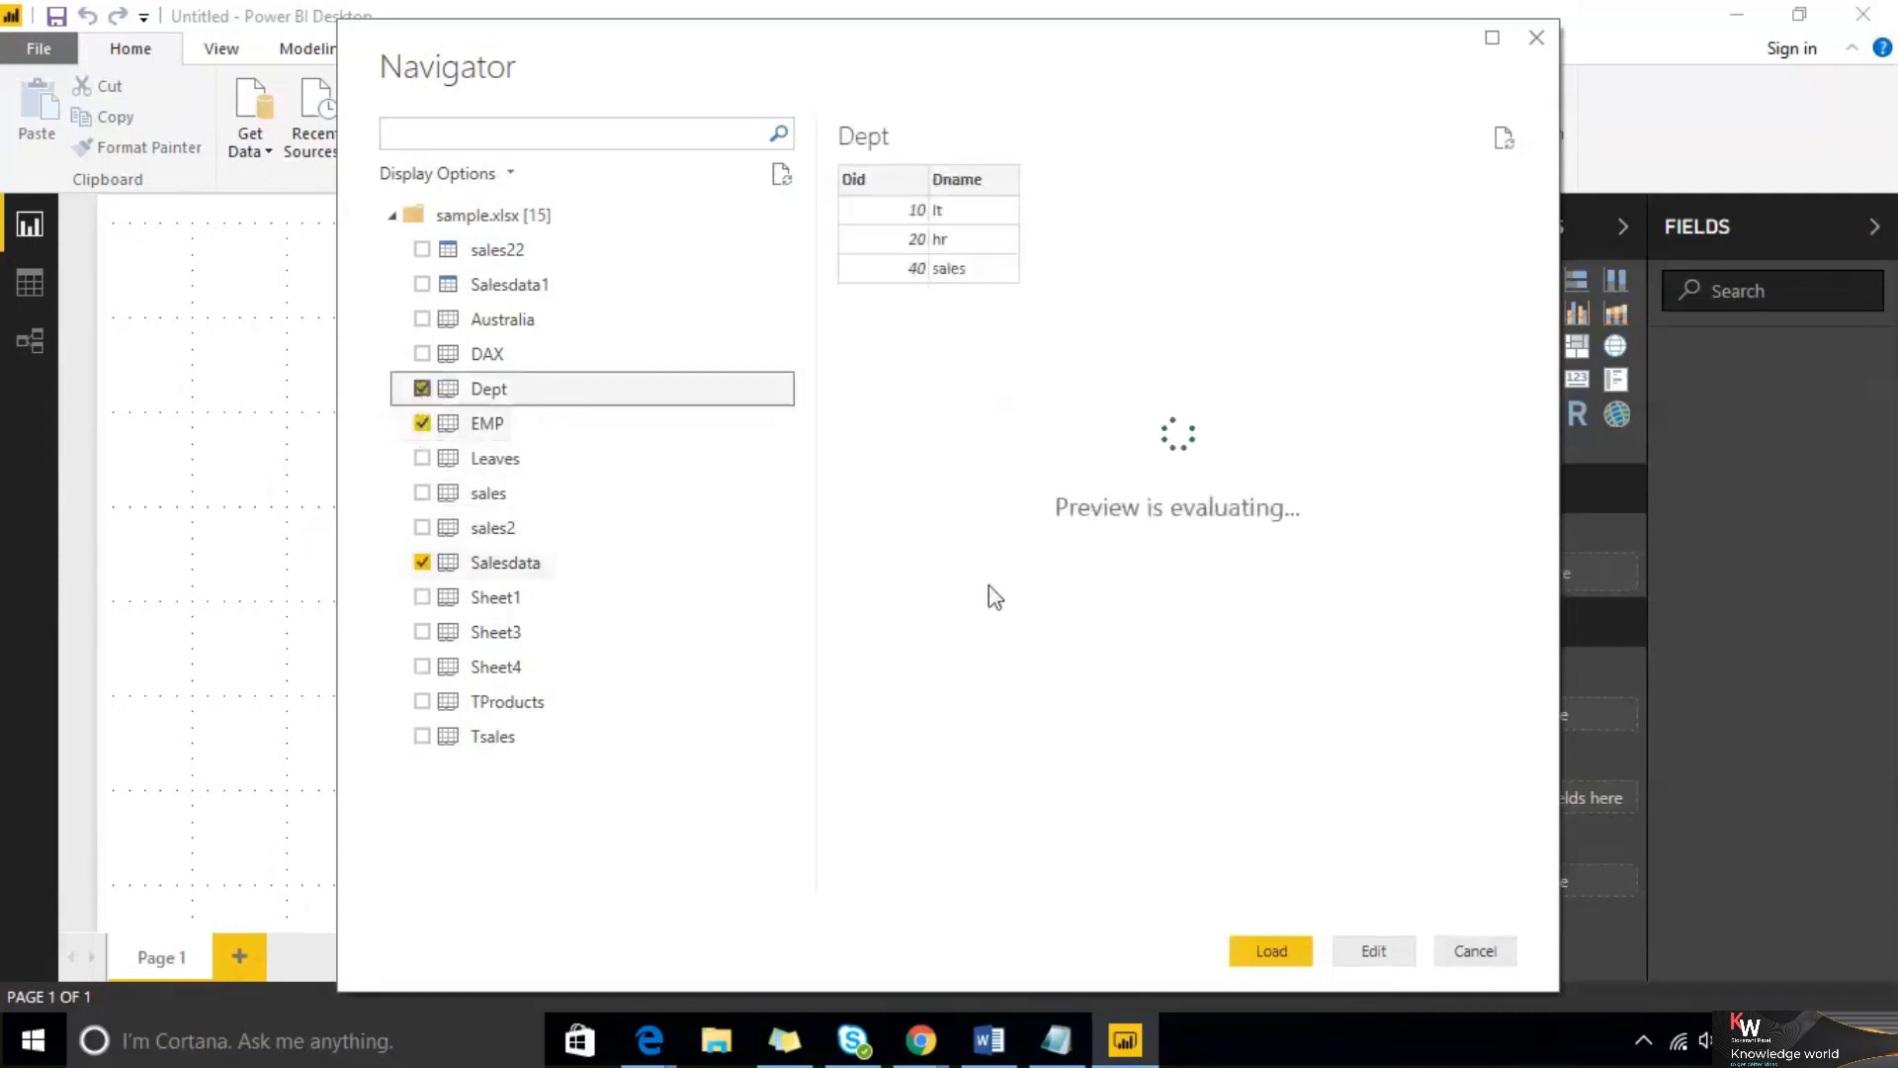
{"action": "left_click", "coordinate": [1275, 952]}
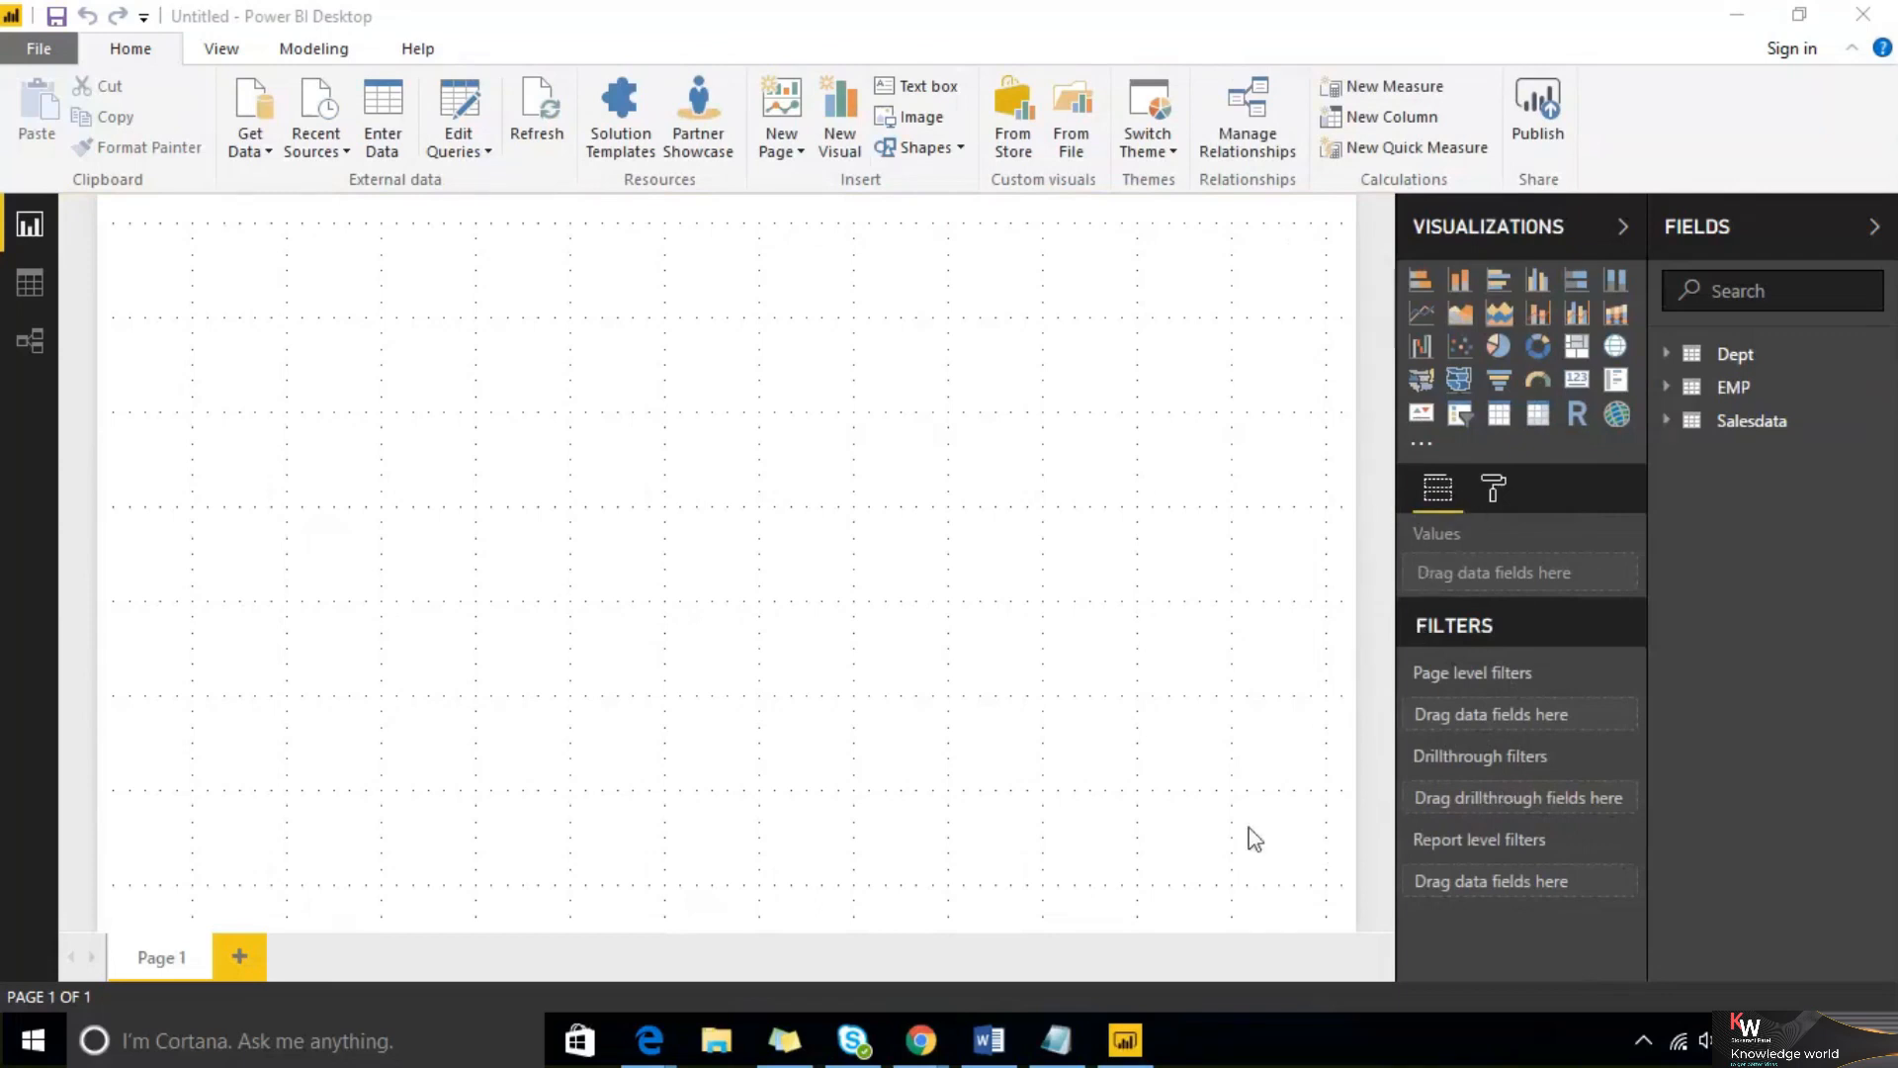
Switch to Notepad and add the first three participants' names on new lines
{"action": "left_click", "coordinate": [1057, 1040]}
{"action": "key", "text": "Return"}
{"action": "key", "text": "Return"}
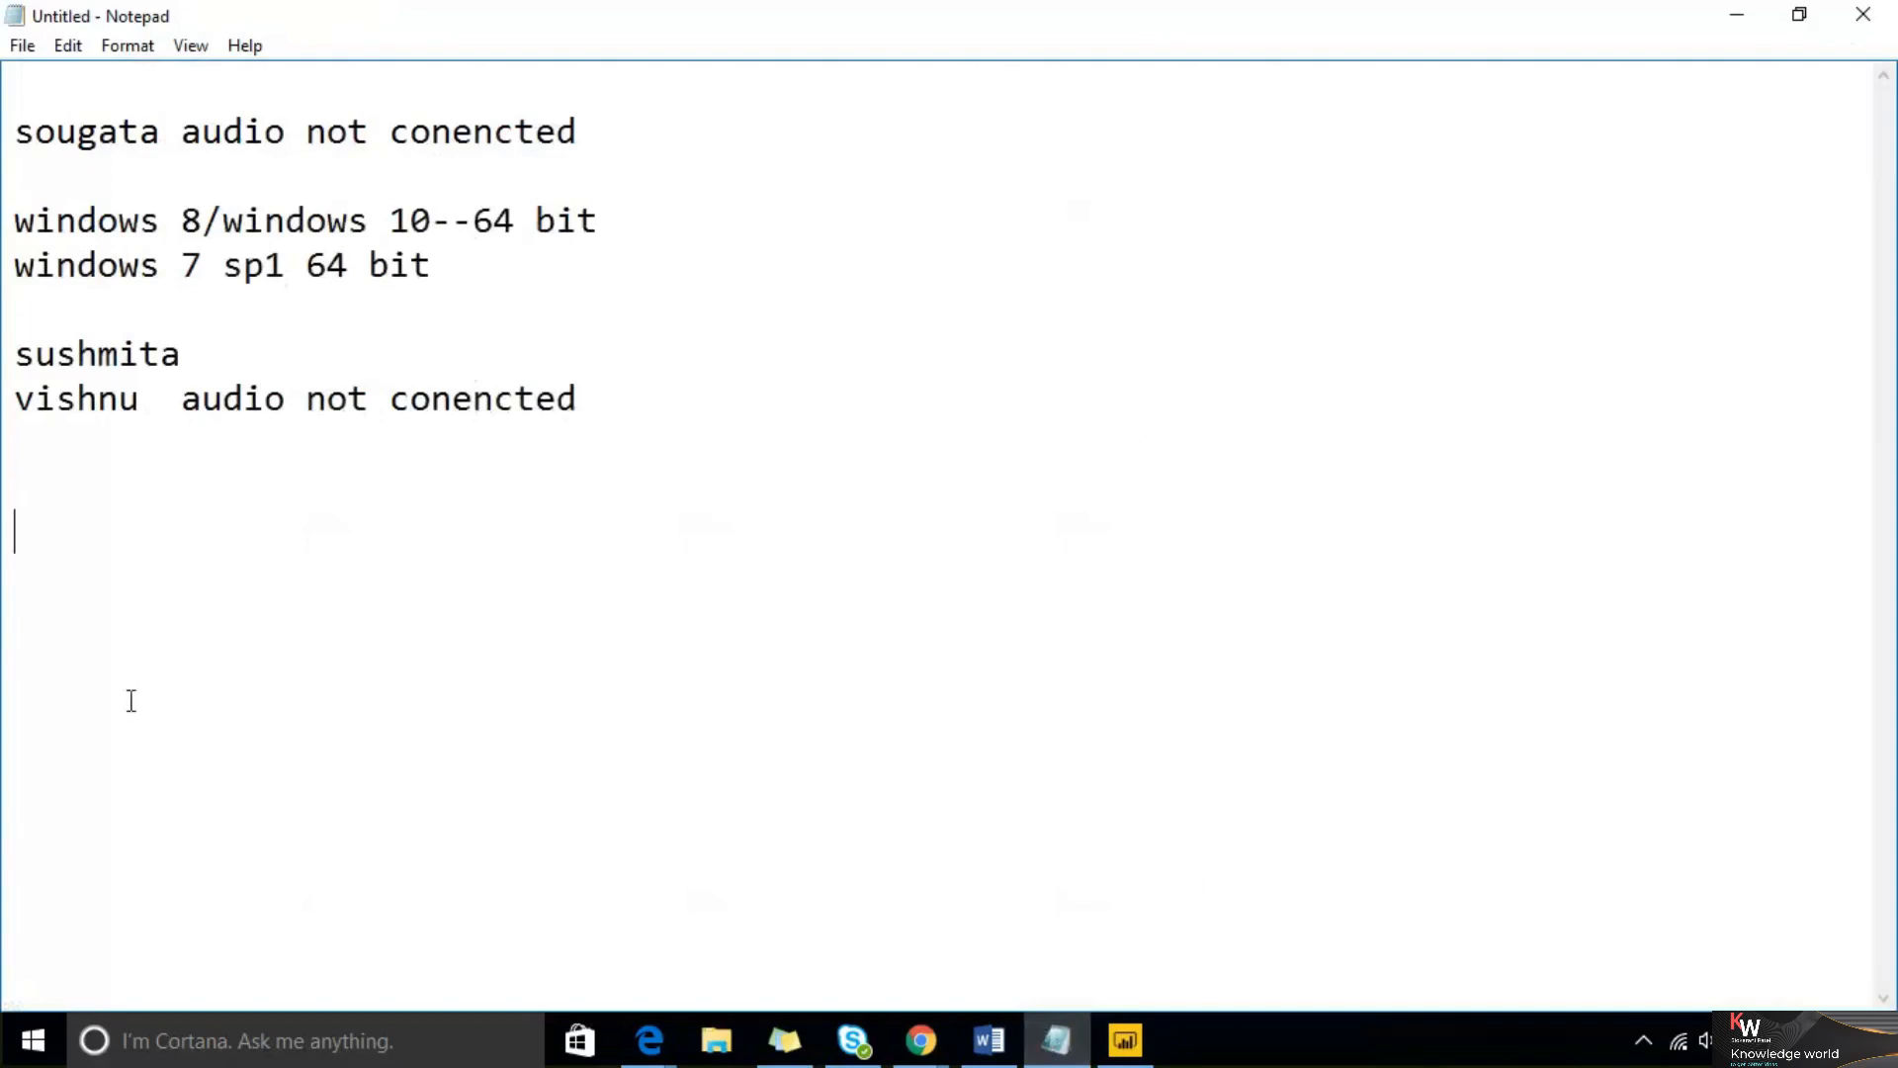
{"action": "type", "text": "venkatesh"}
{"action": "key", "text": "Return"}
{"action": "type", "text": "sushmita"}
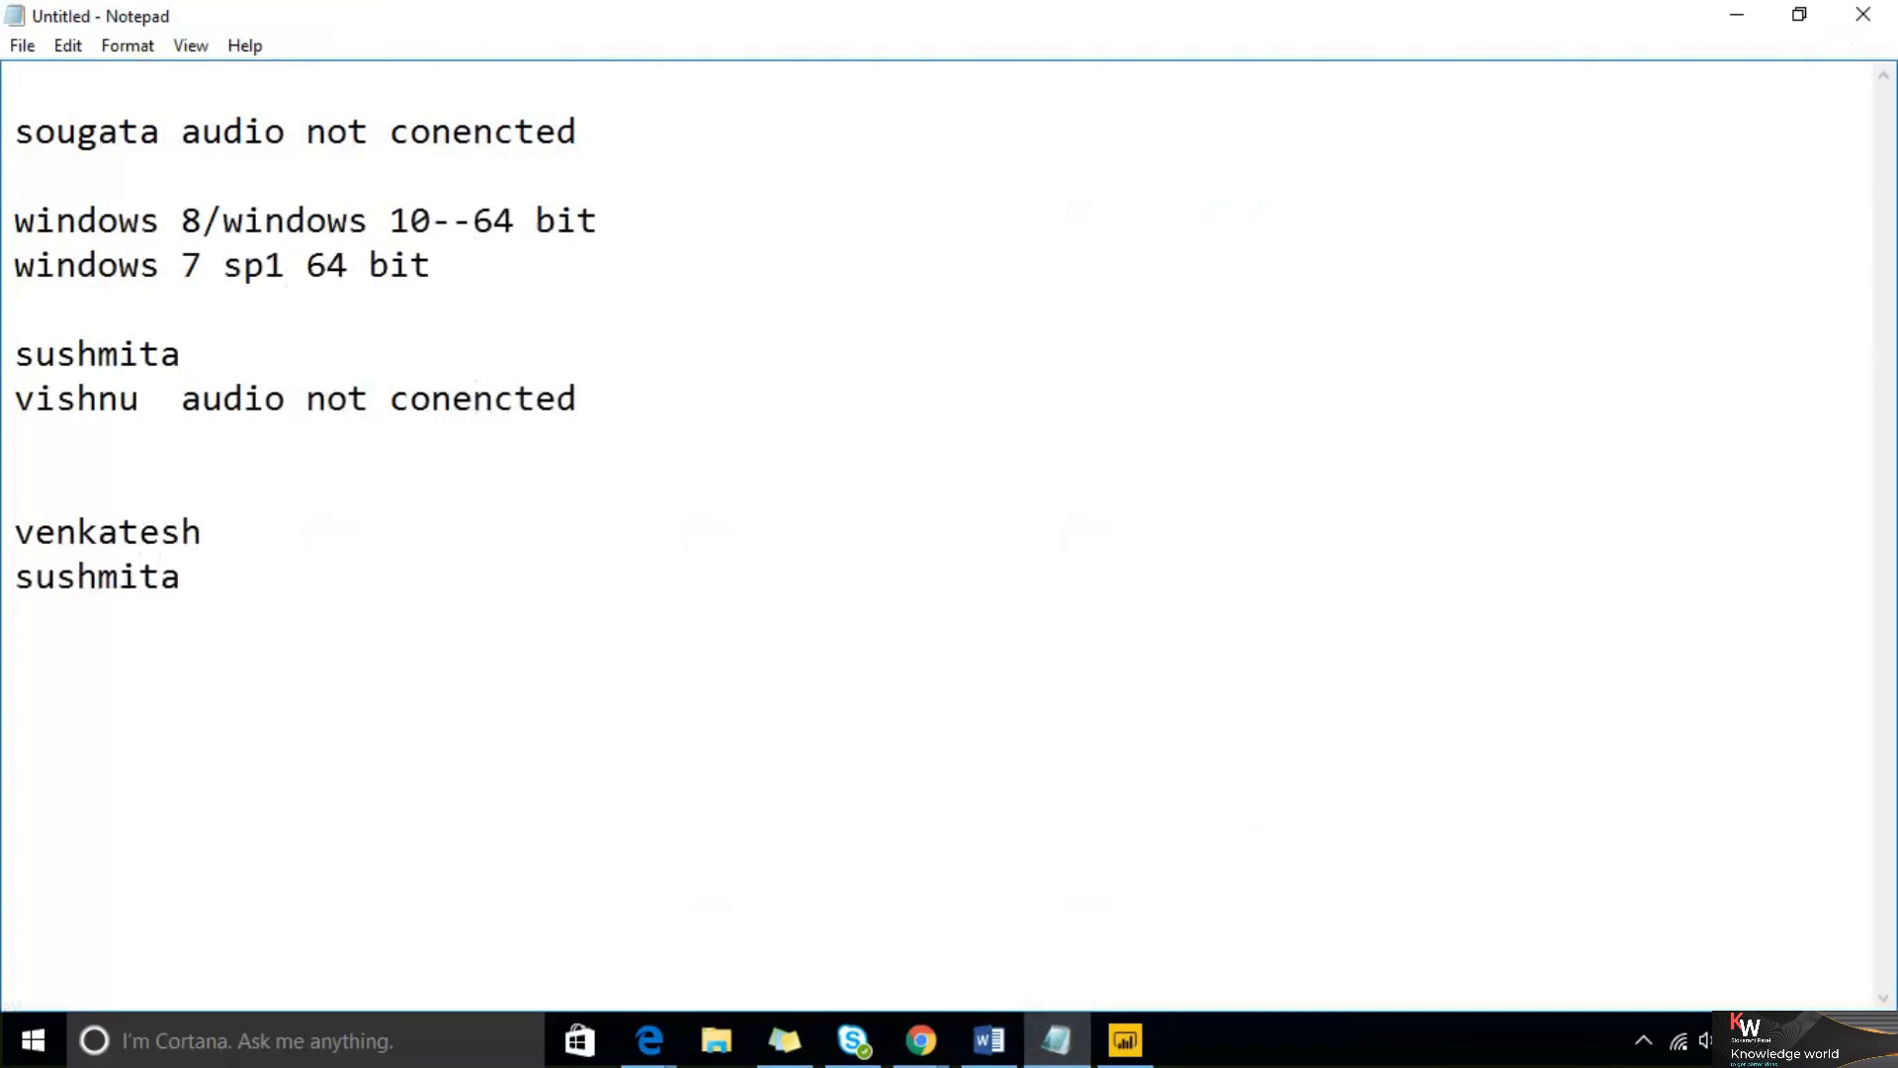
{"action": "key", "text": "Return"}
{"action": "type", "text": "sa"}
{"action": "key", "text": "BackSpace"}
{"action": "type", "text": "ougata"}
{"action": "key", "text": "Return"}
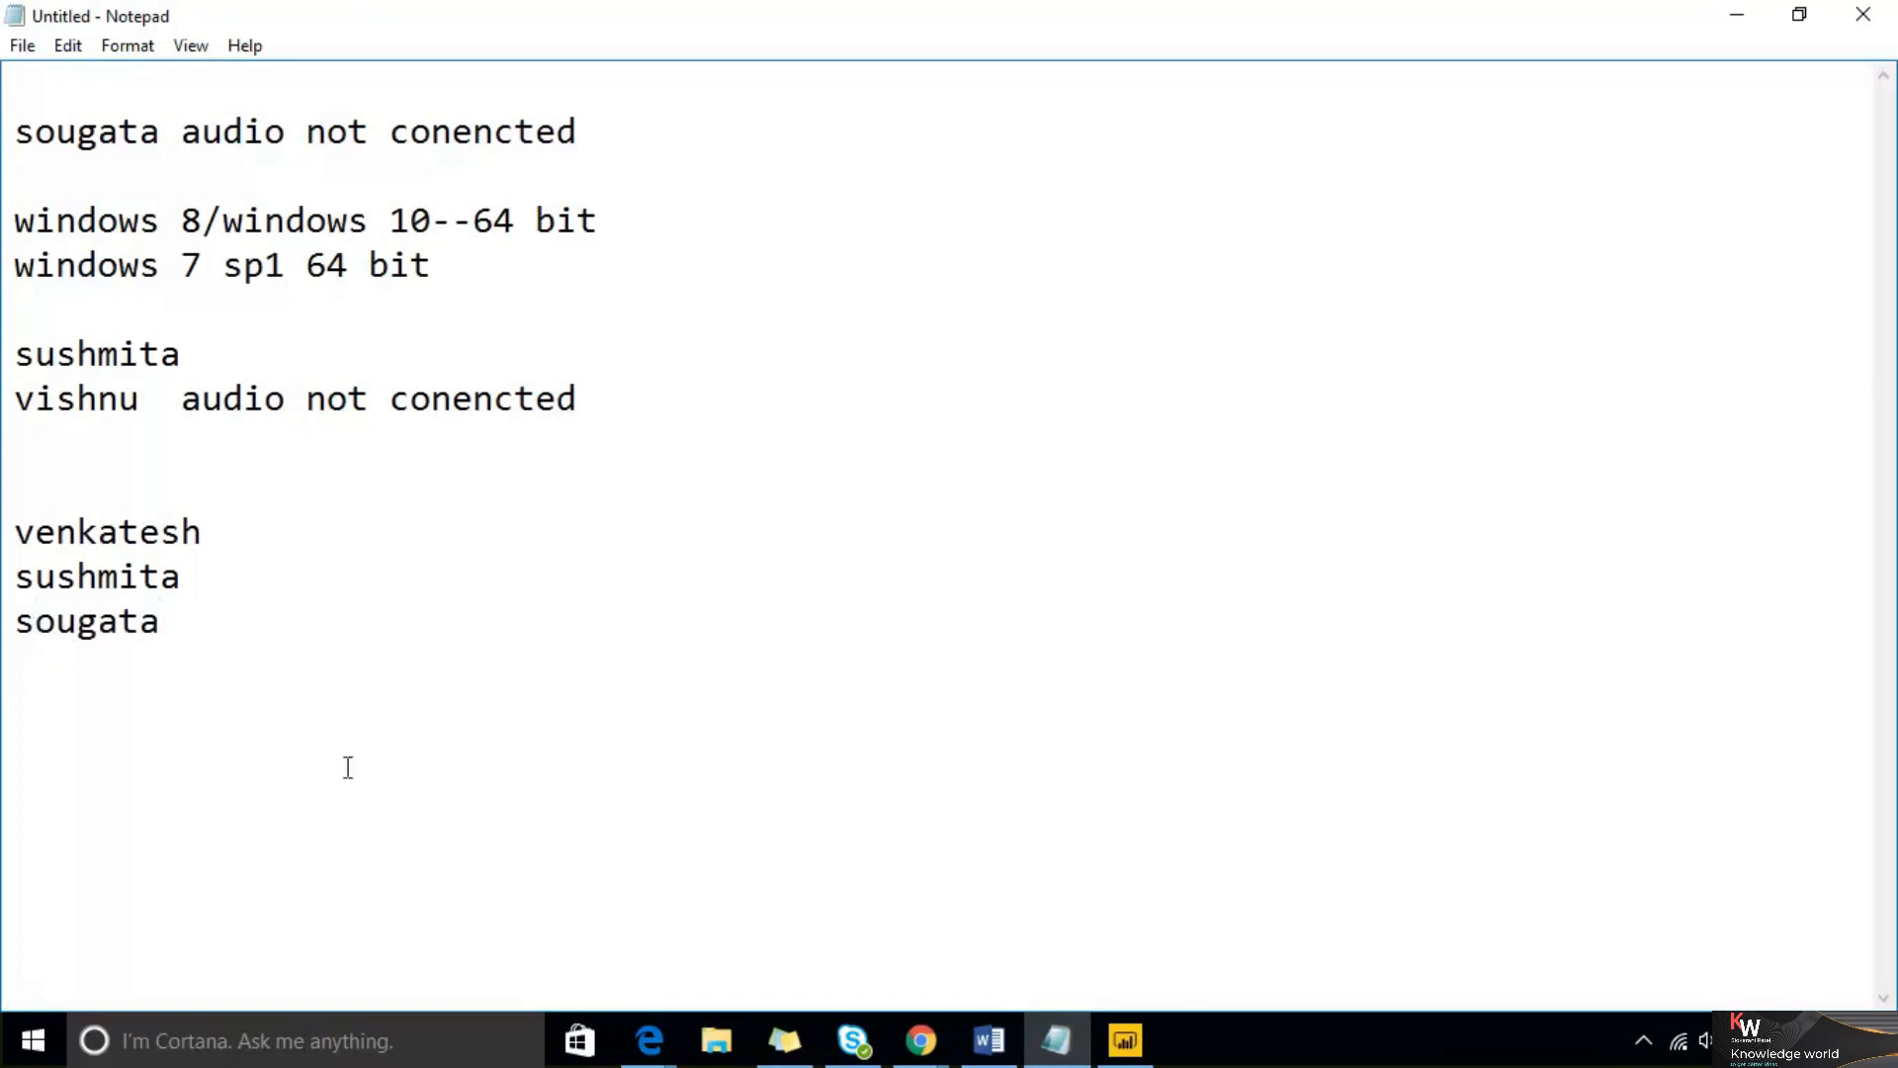
Add two more participant names on separate lines followed by a blank line
{"action": "type", "text": "nagarjuna"}
{"action": "key", "text": "Return"}
{"action": "type", "text": "madhavi"}
{"action": "key", "text": "Return"}
{"action": "key", "text": "Return"}
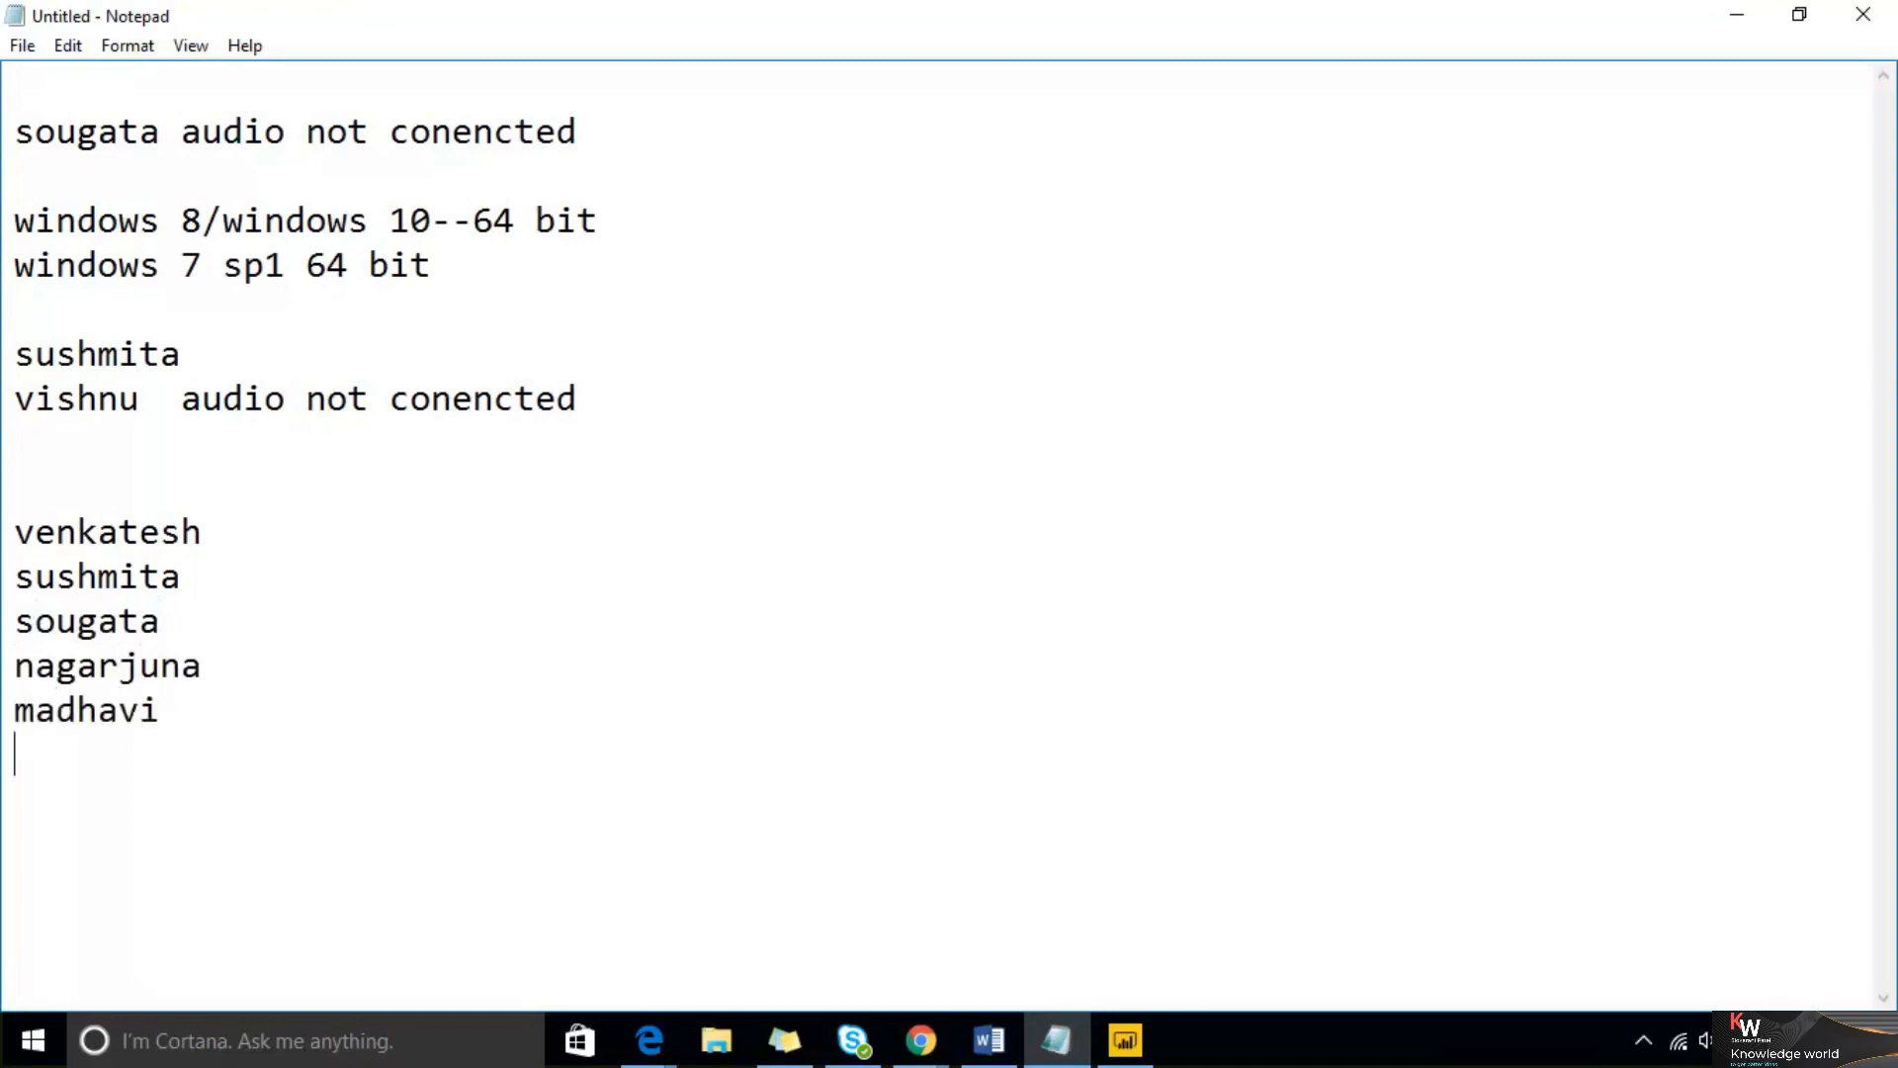
Type the line 'your audio is not conencted' and start a new line
{"action": "type", "text": "your au"}
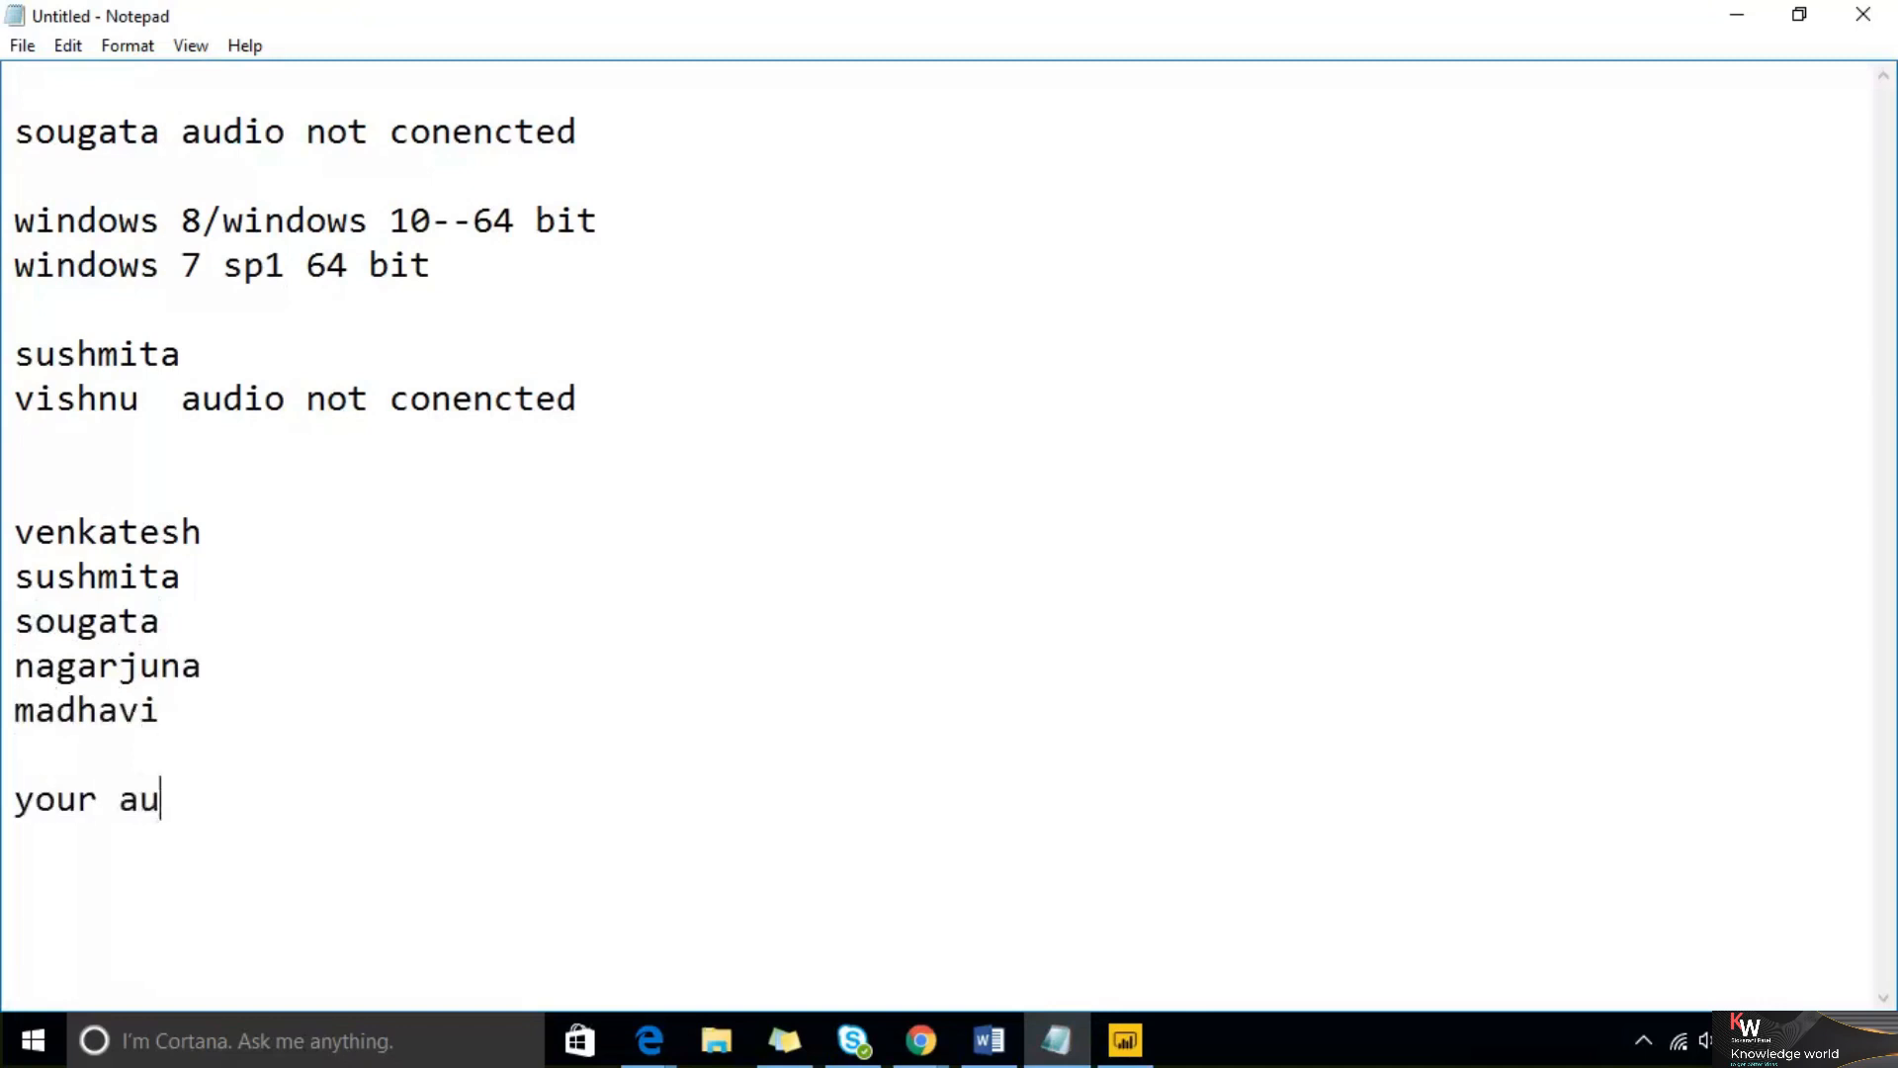
{"action": "type", "text": "dio is not conencted"}
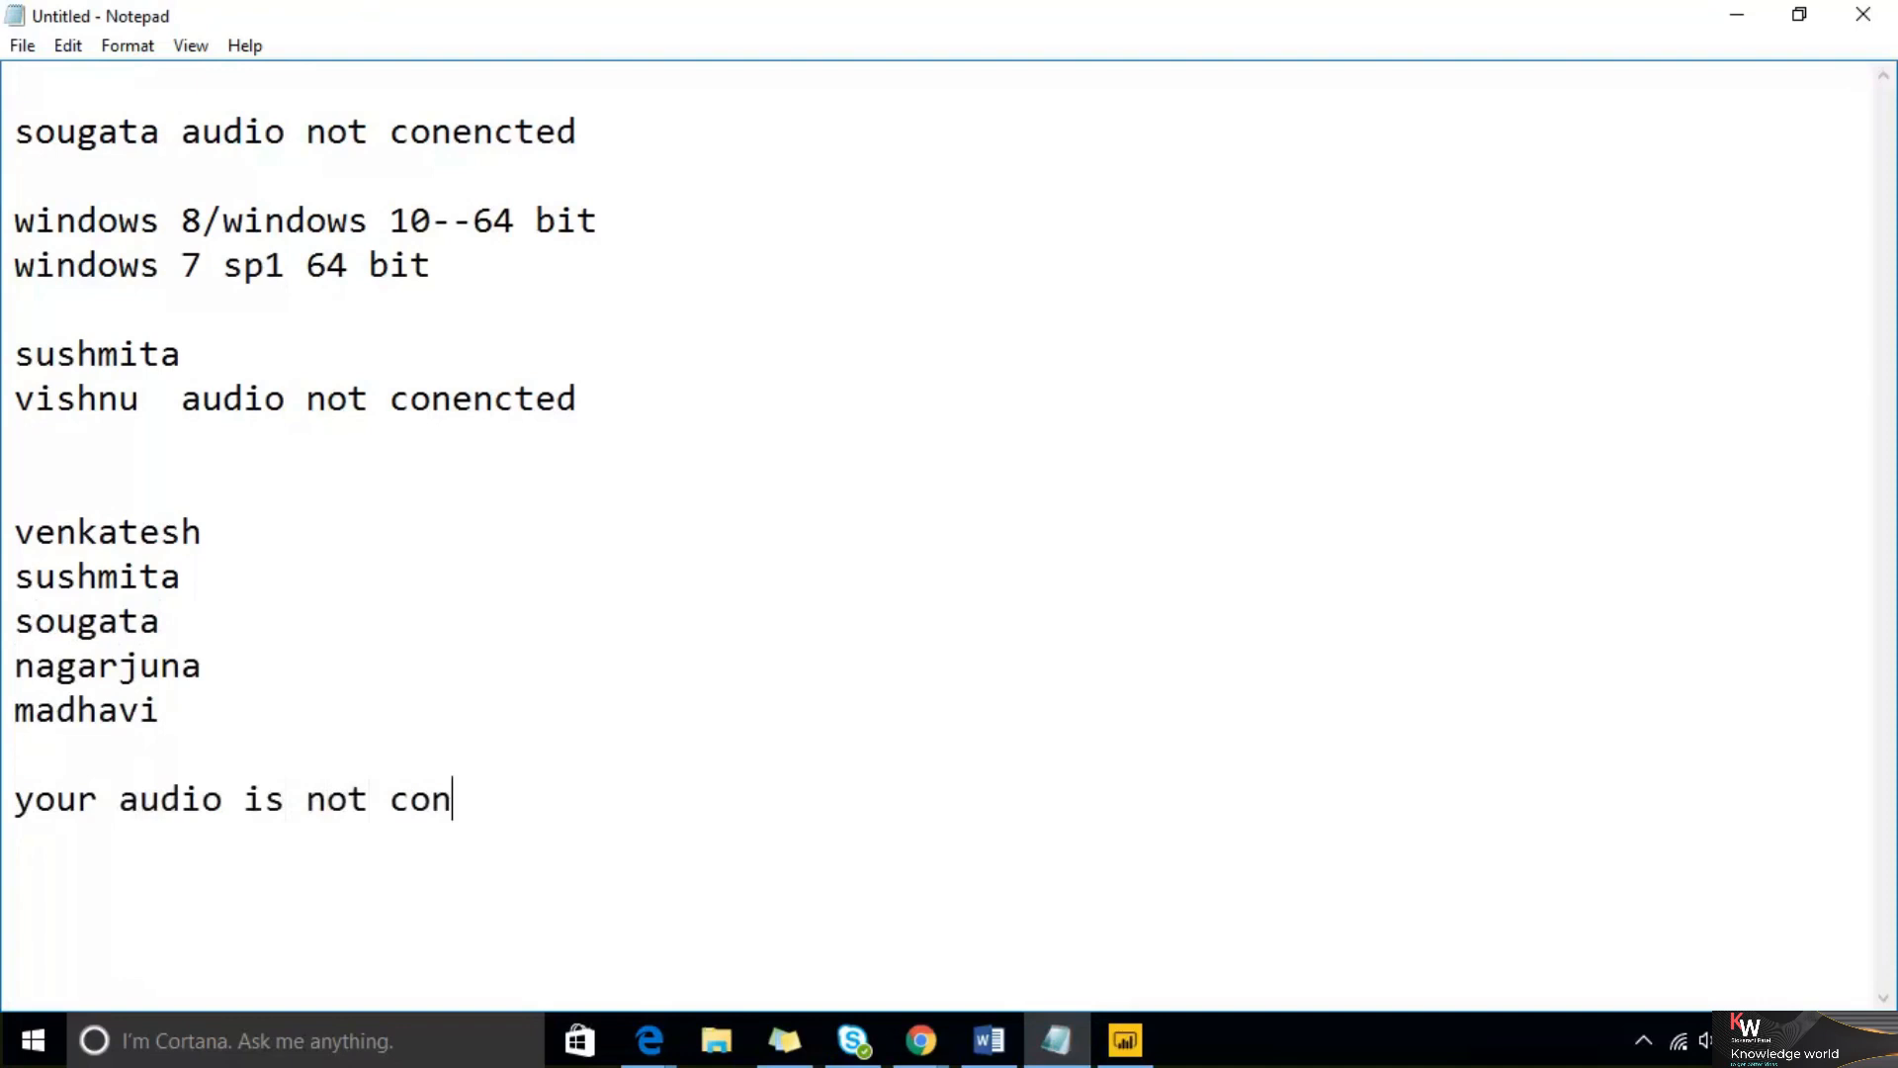
{"action": "key", "text": "Return"}
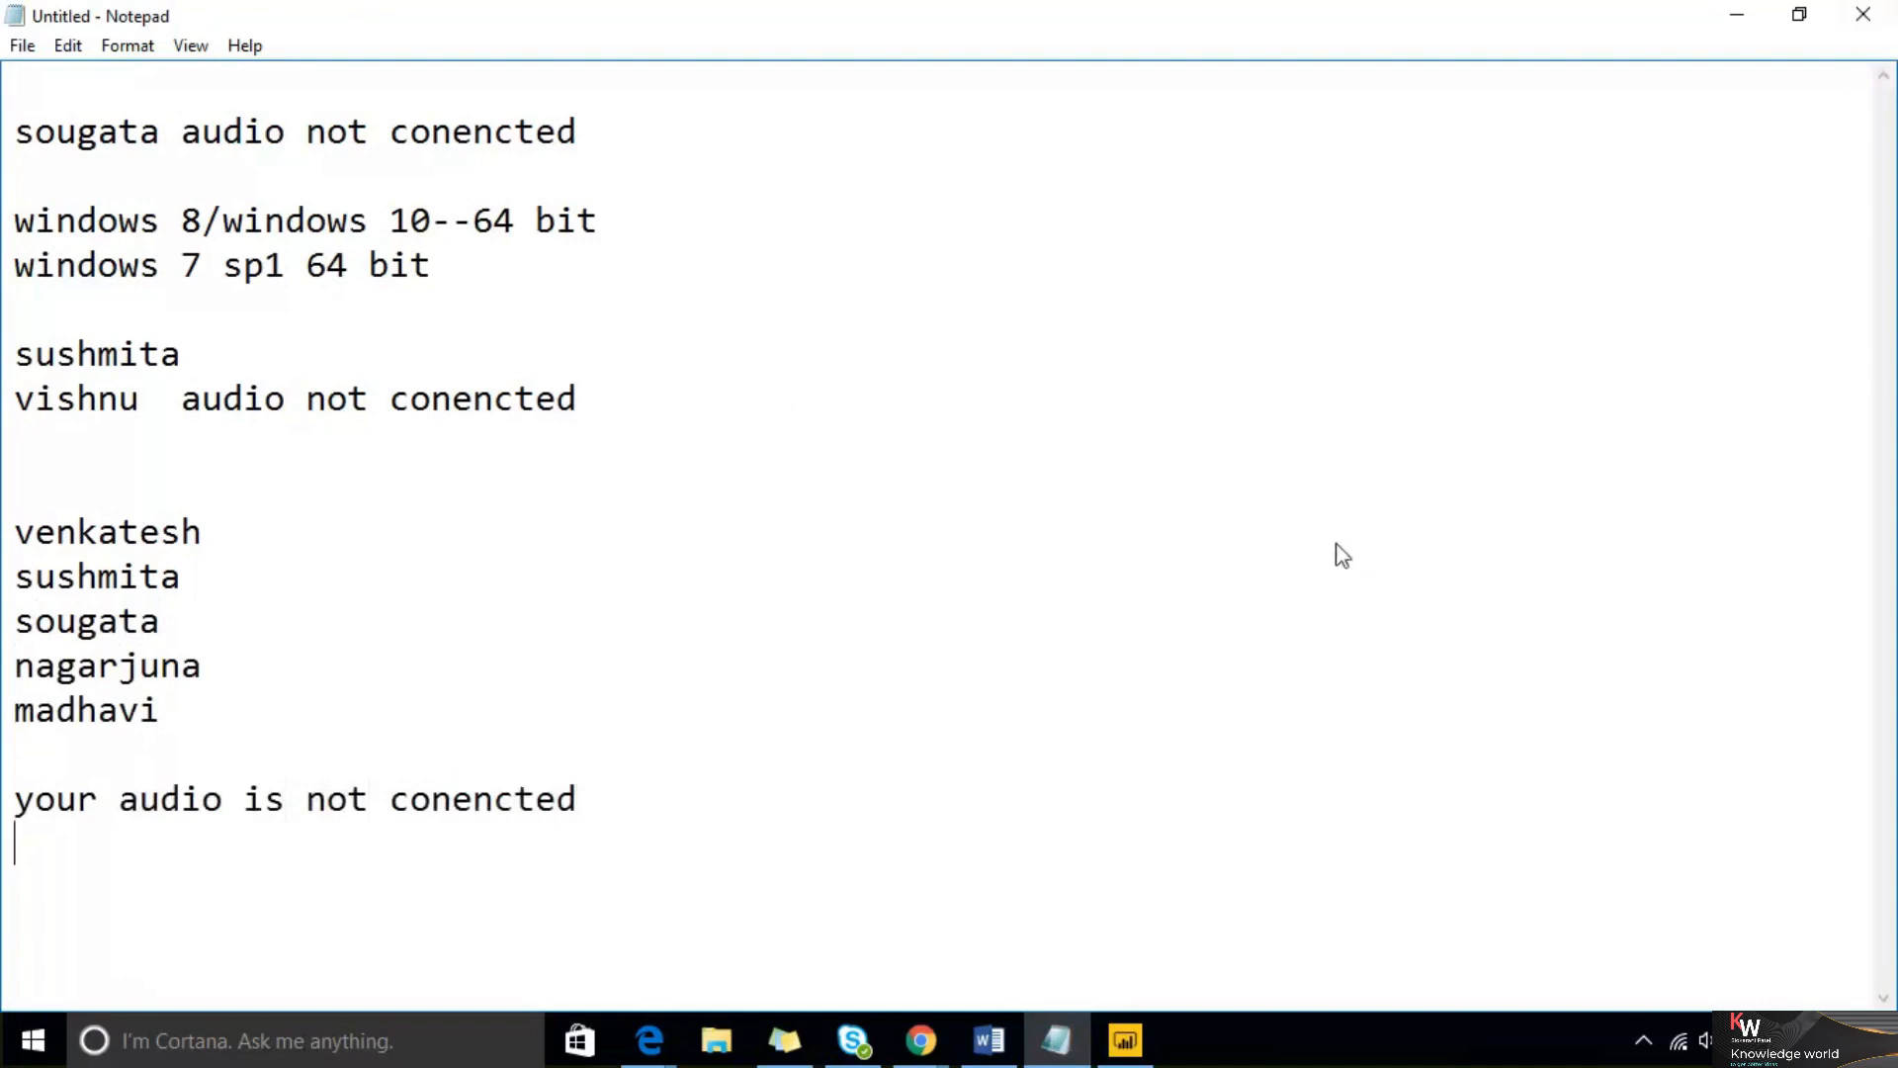
Return to Power BI, choose Excel from Get Data, and open the sample workbook from the Desktop
{"action": "left_click", "coordinate": [1732, 17]}
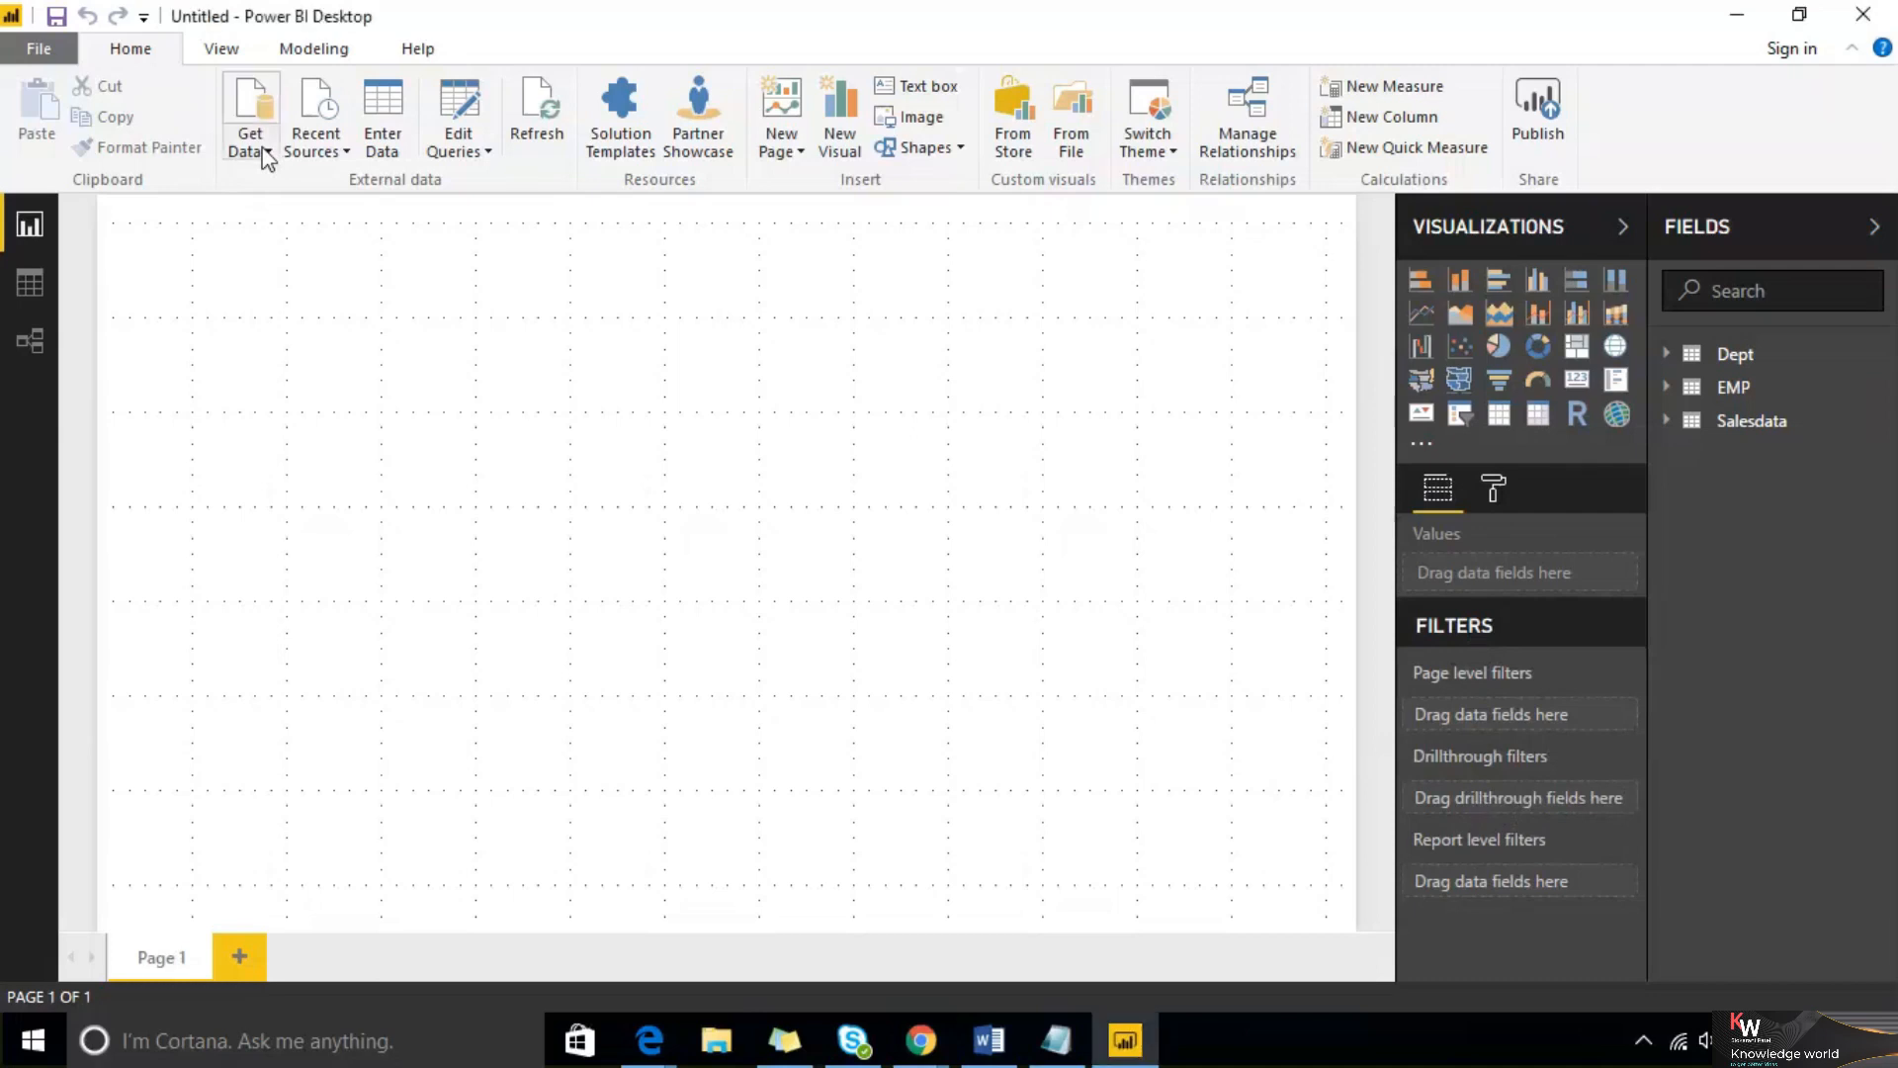
{"action": "left_click", "coordinate": [262, 151]}
{"action": "left_click", "coordinate": [263, 151]}
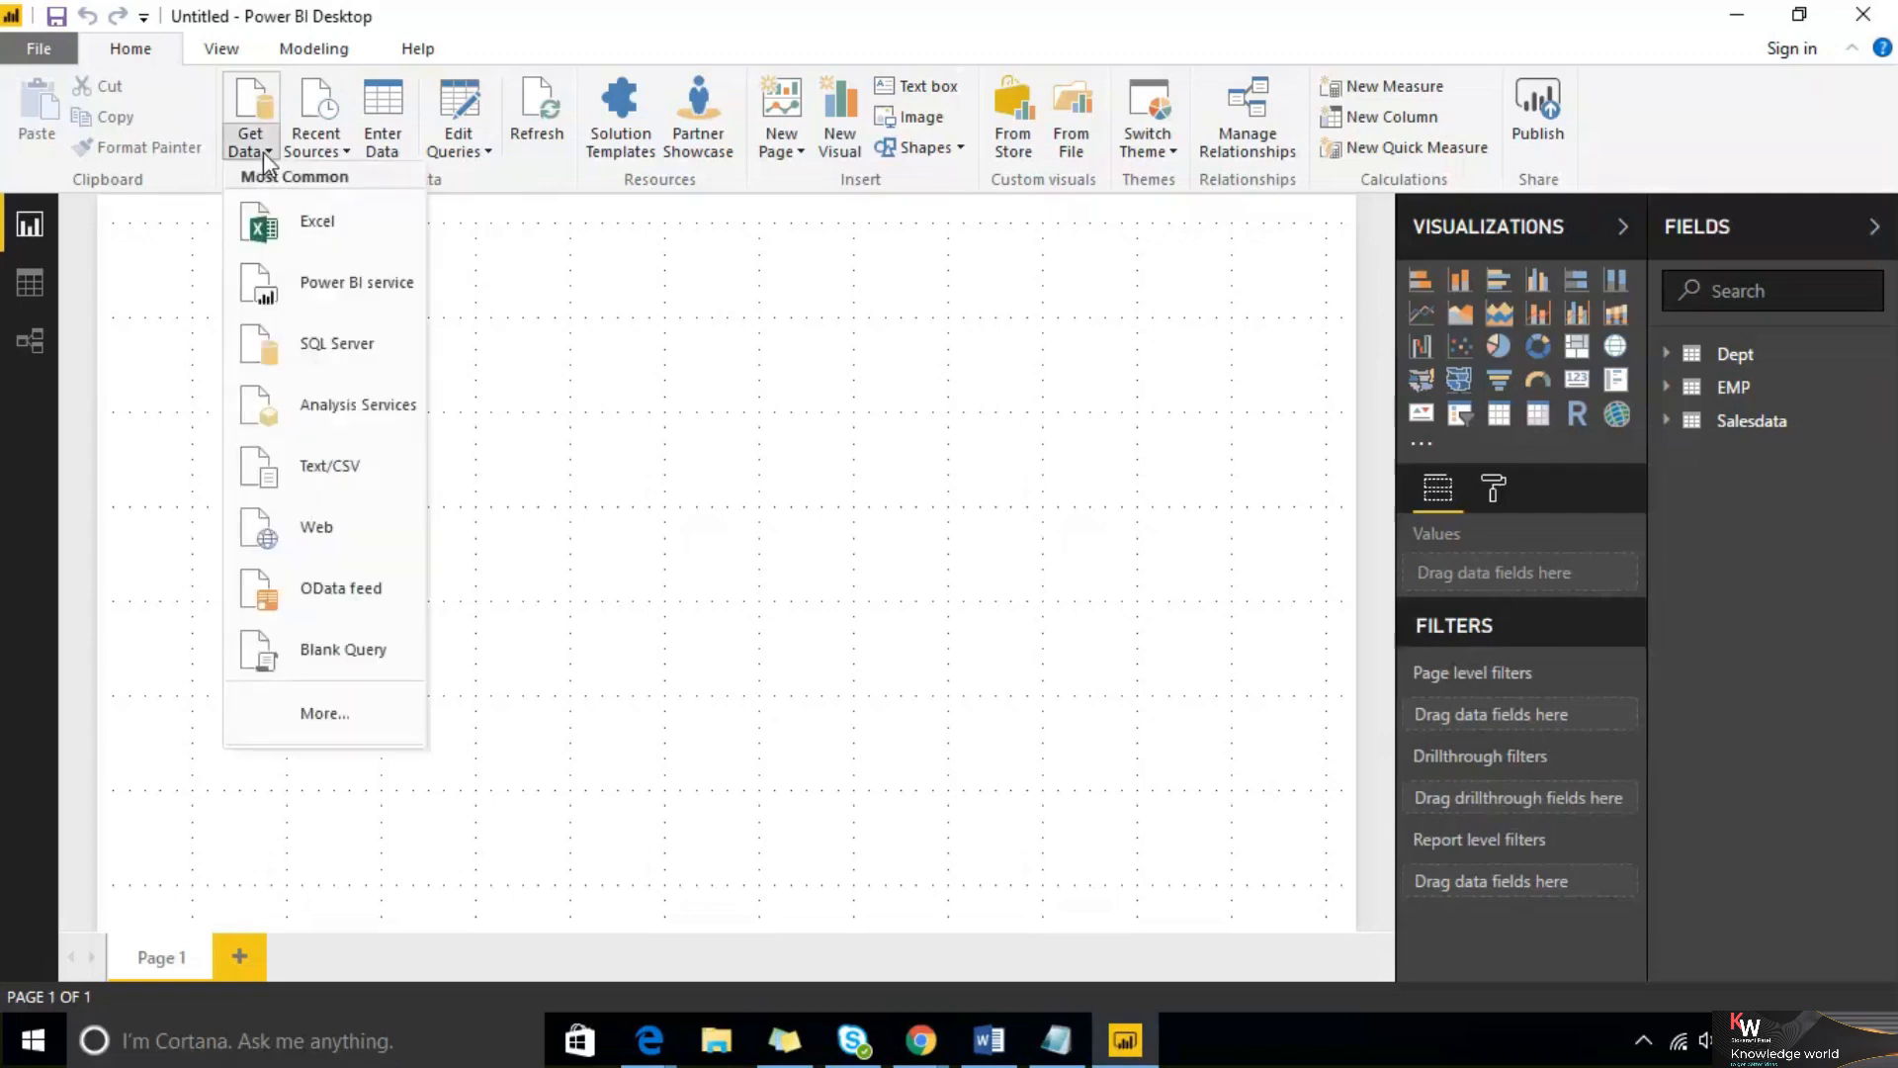
{"action": "left_click", "coordinate": [307, 241]}
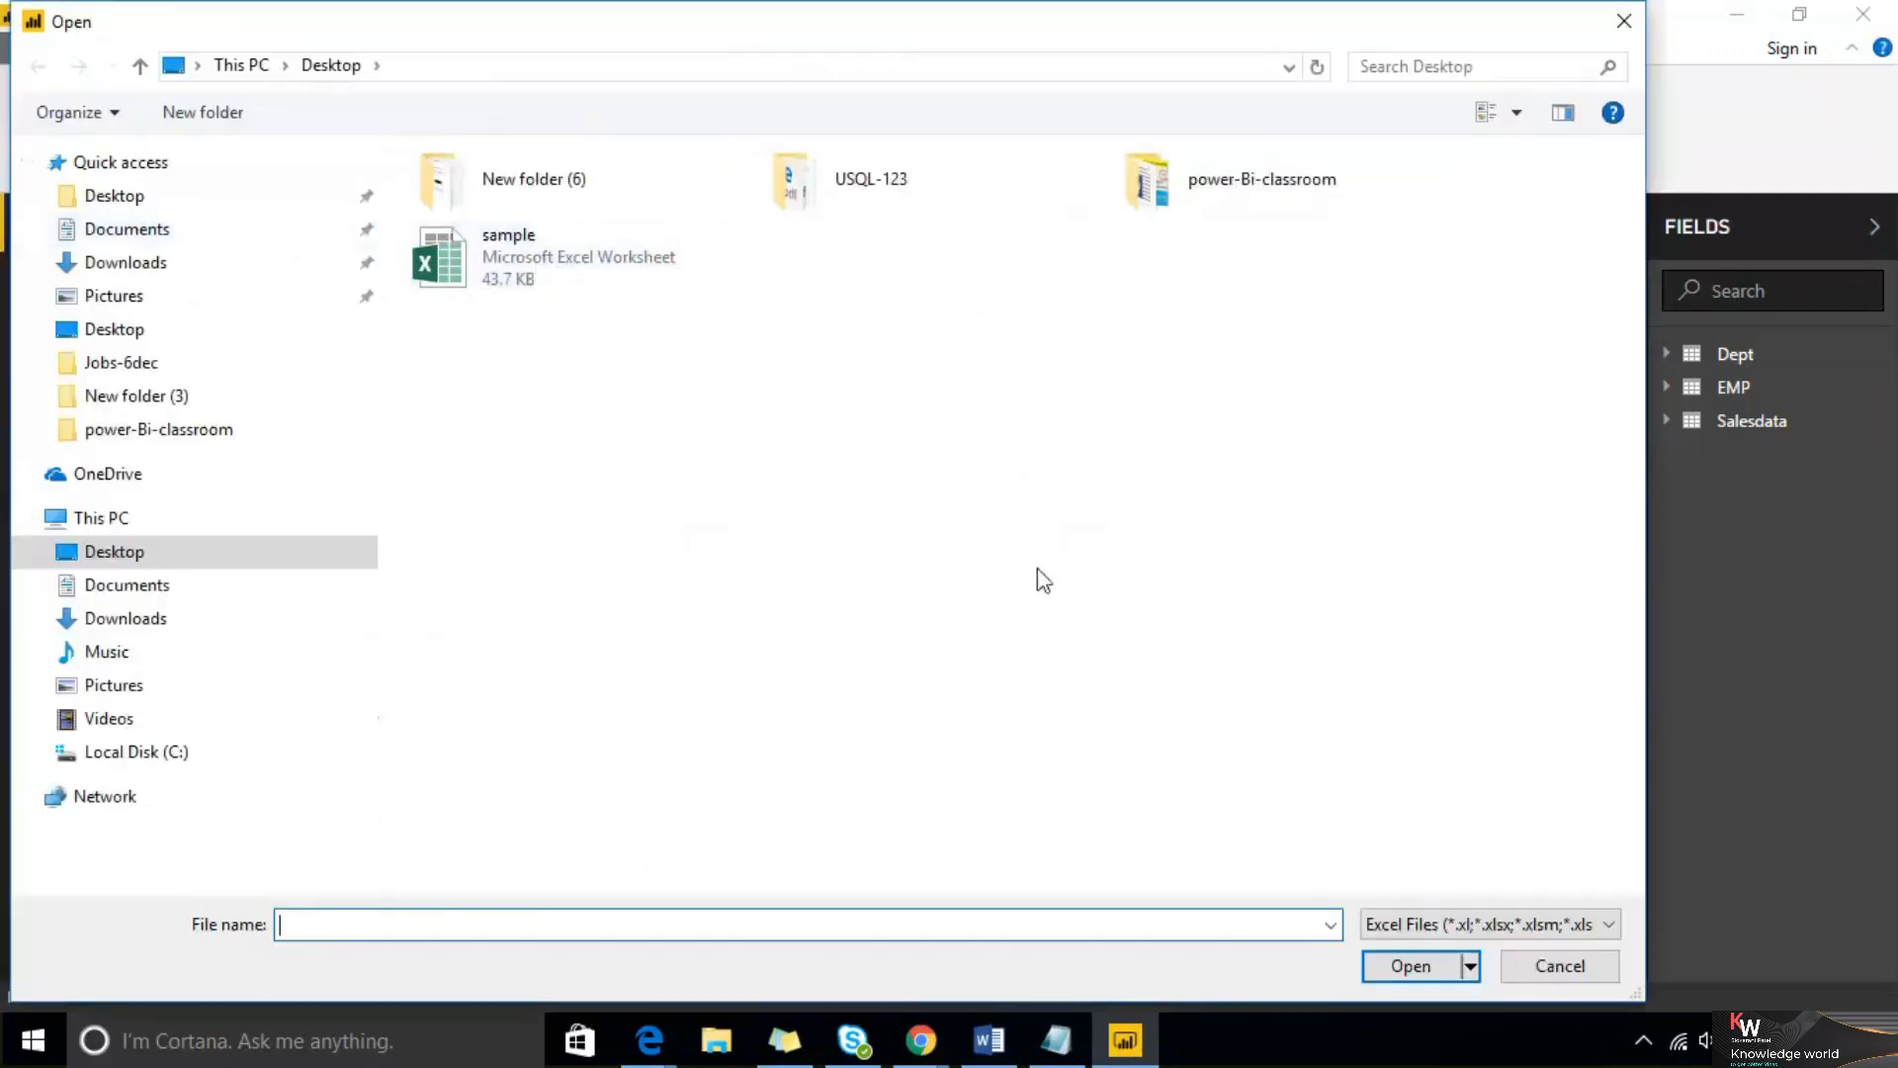
{"action": "left_click", "coordinate": [603, 247]}
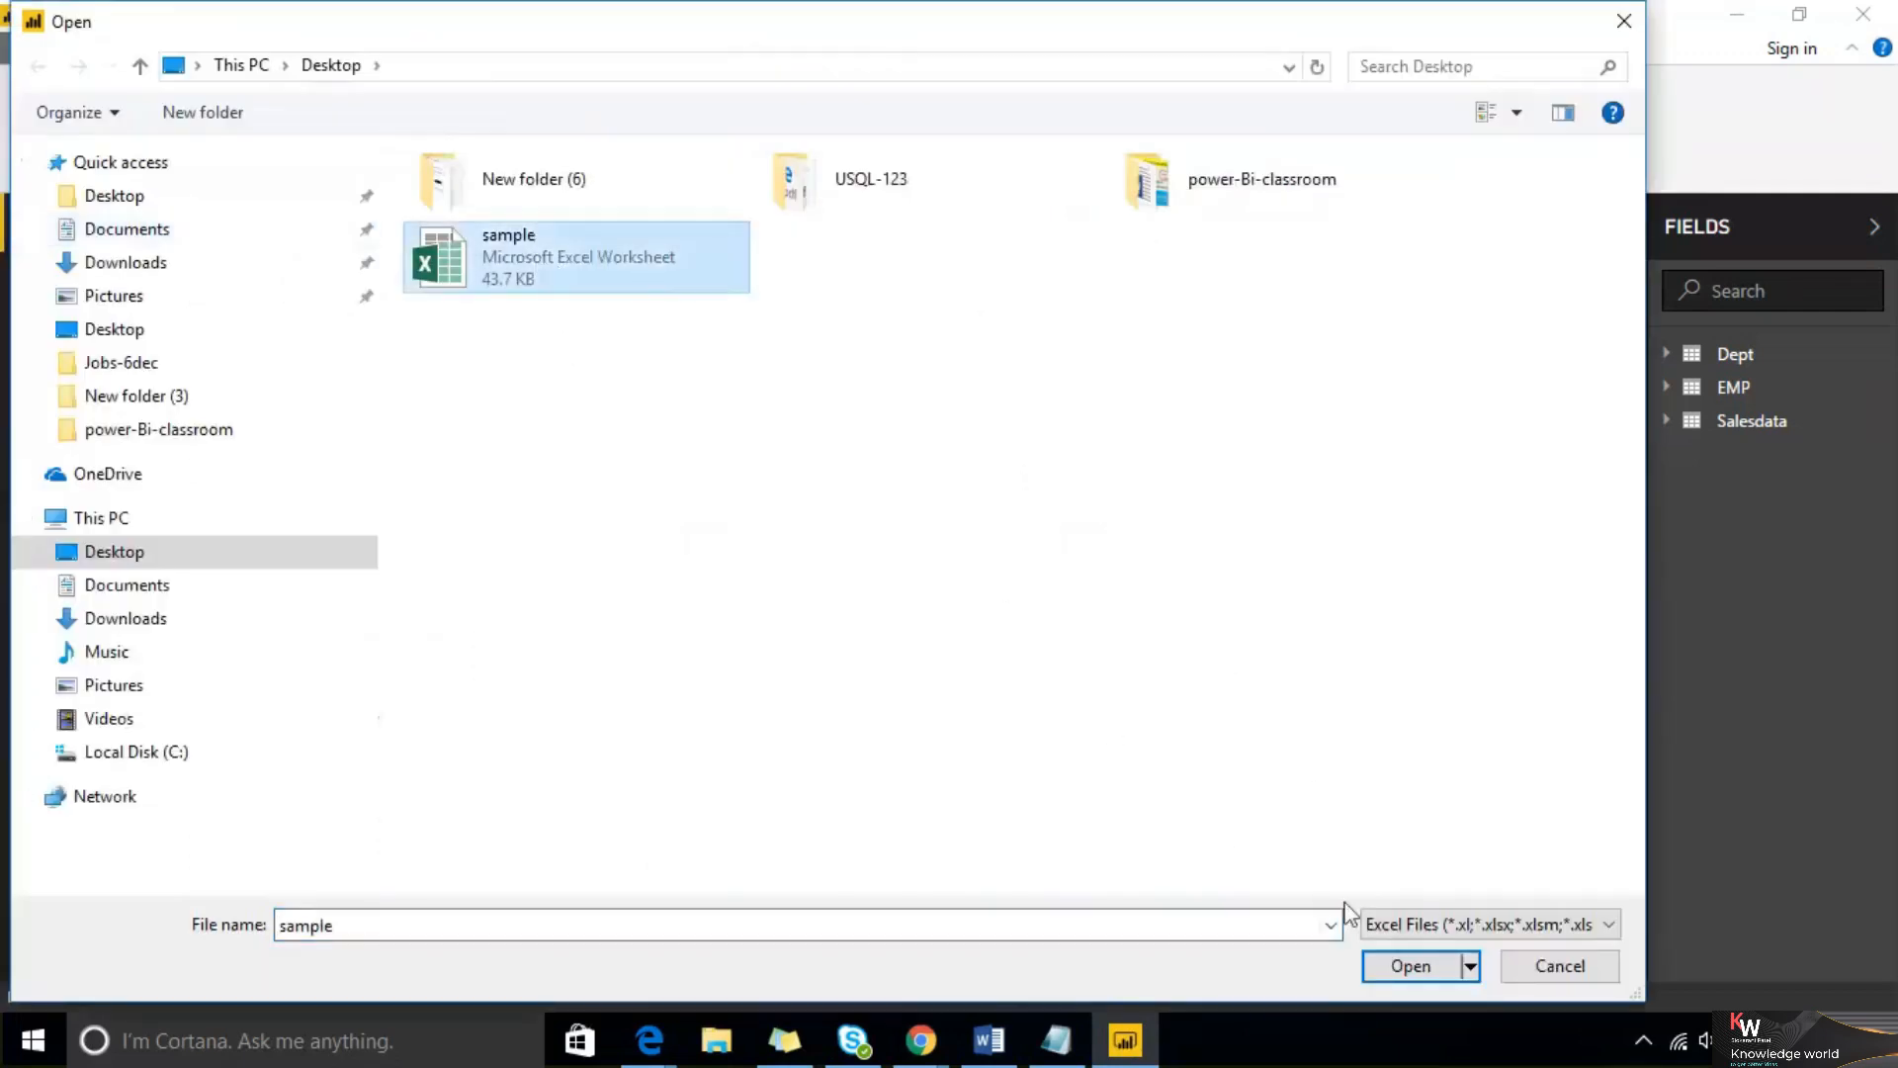
{"action": "left_click", "coordinate": [1396, 965]}
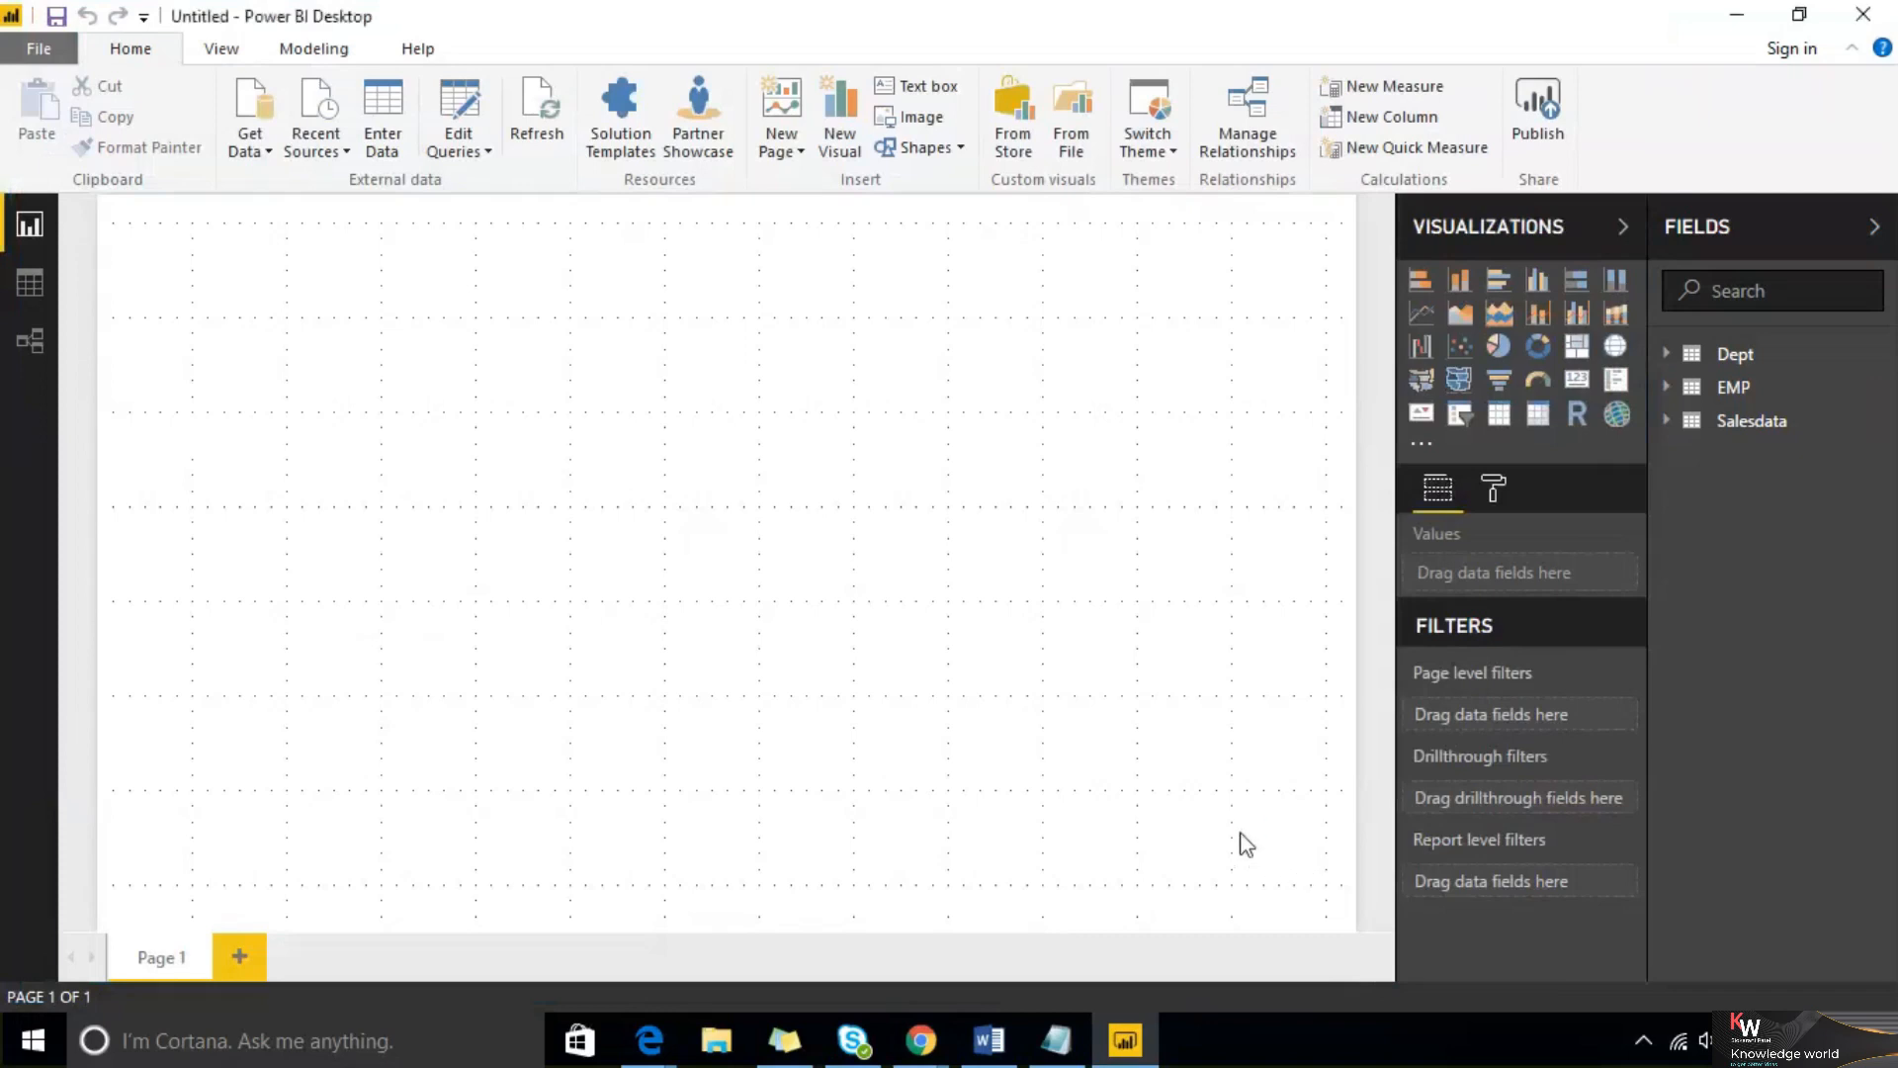
Check the DAX sheet in the Navigator, load it, and collapse the Fields pane
{"action": "left_click", "coordinate": [423, 353]}
{"action": "left_click", "coordinate": [1278, 948]}
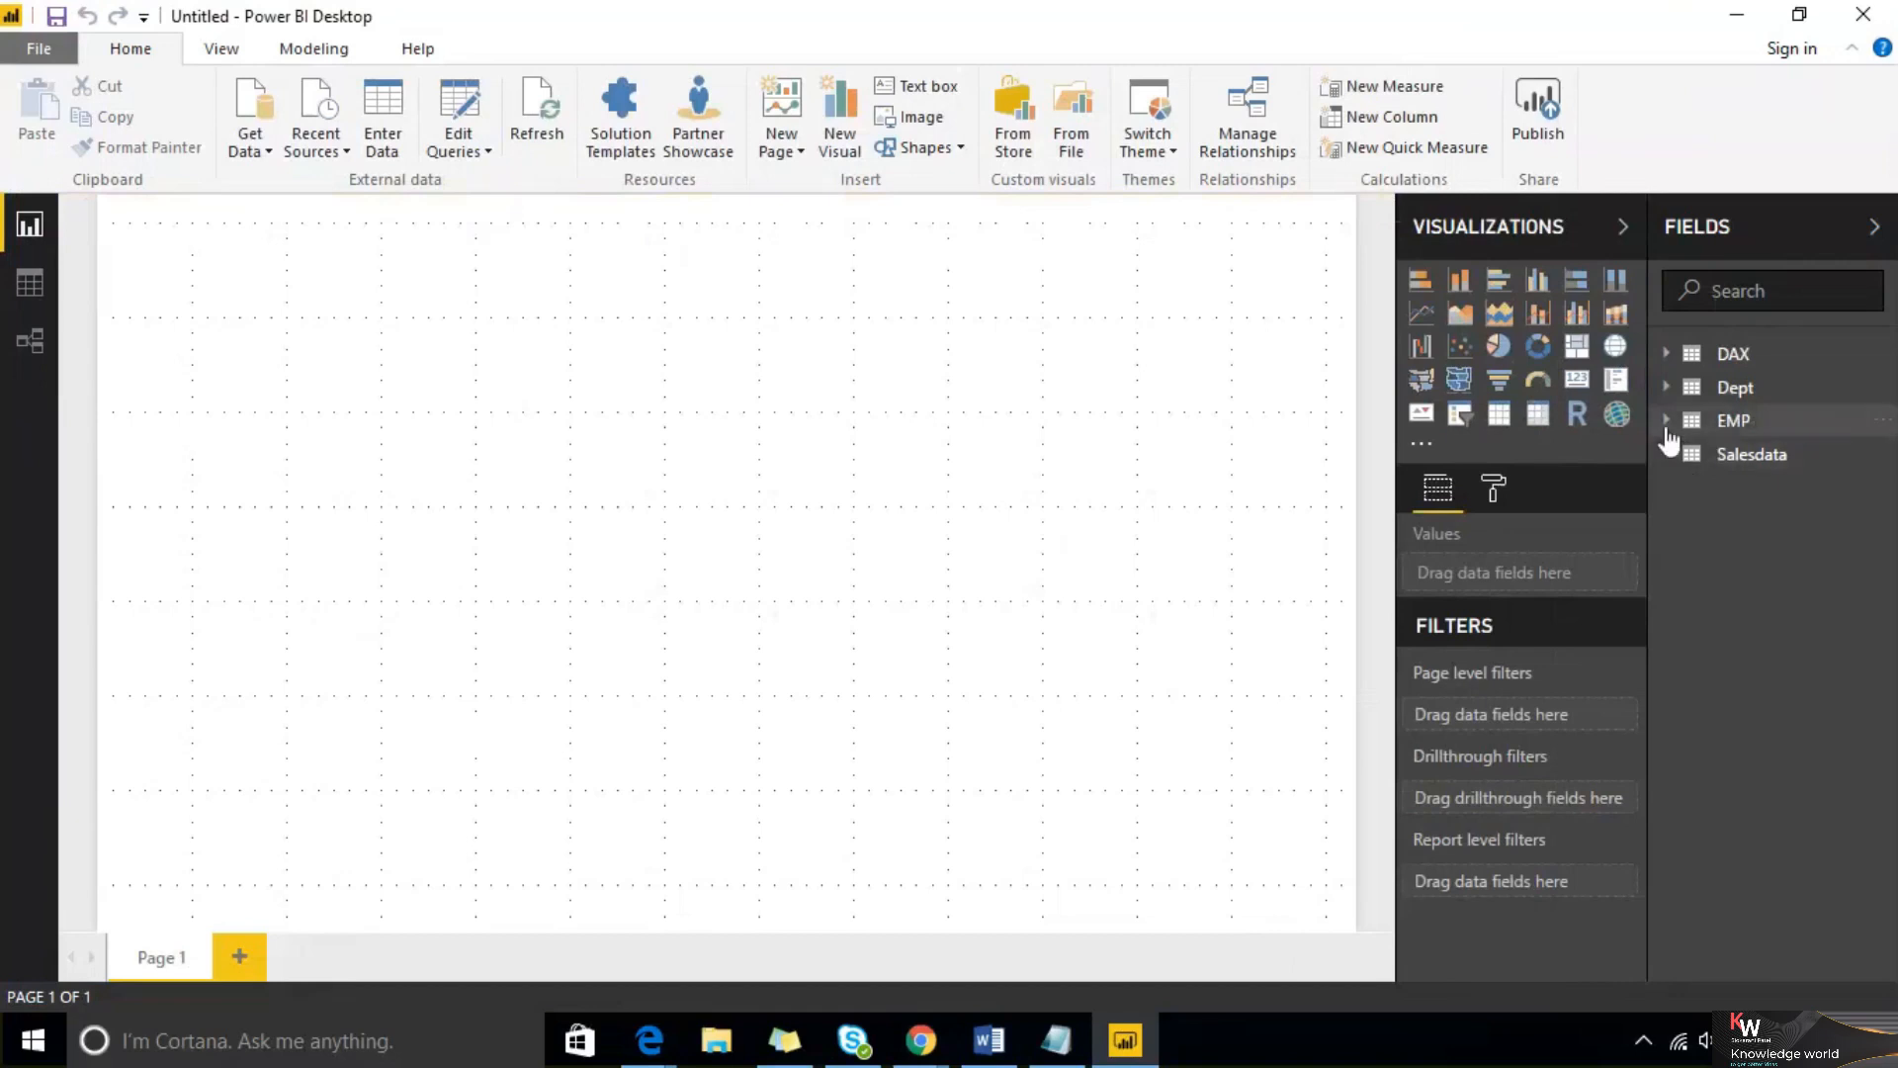
{"action": "left_click", "coordinate": [1875, 226]}
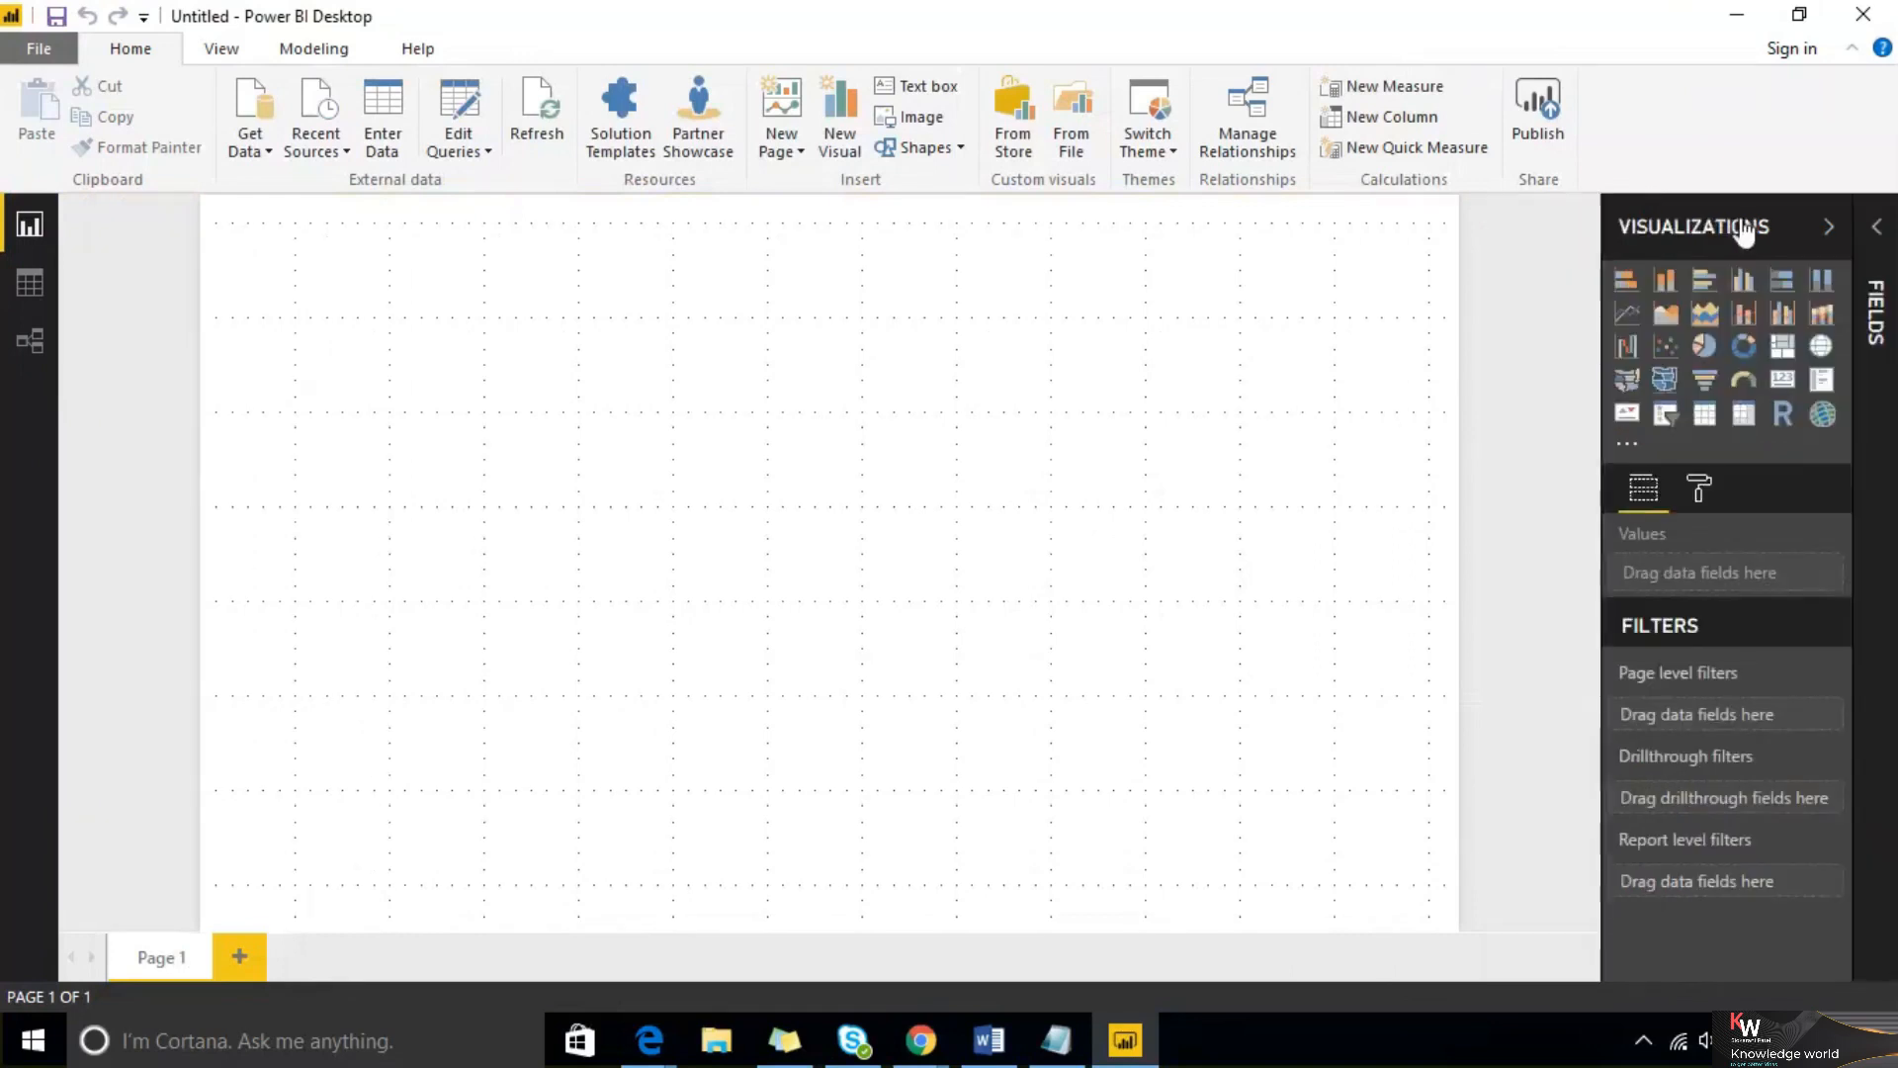
Collapse and expand the Visualizations and Fields panes to show how they hide and reappear
{"action": "left_click", "coordinate": [1824, 227]}
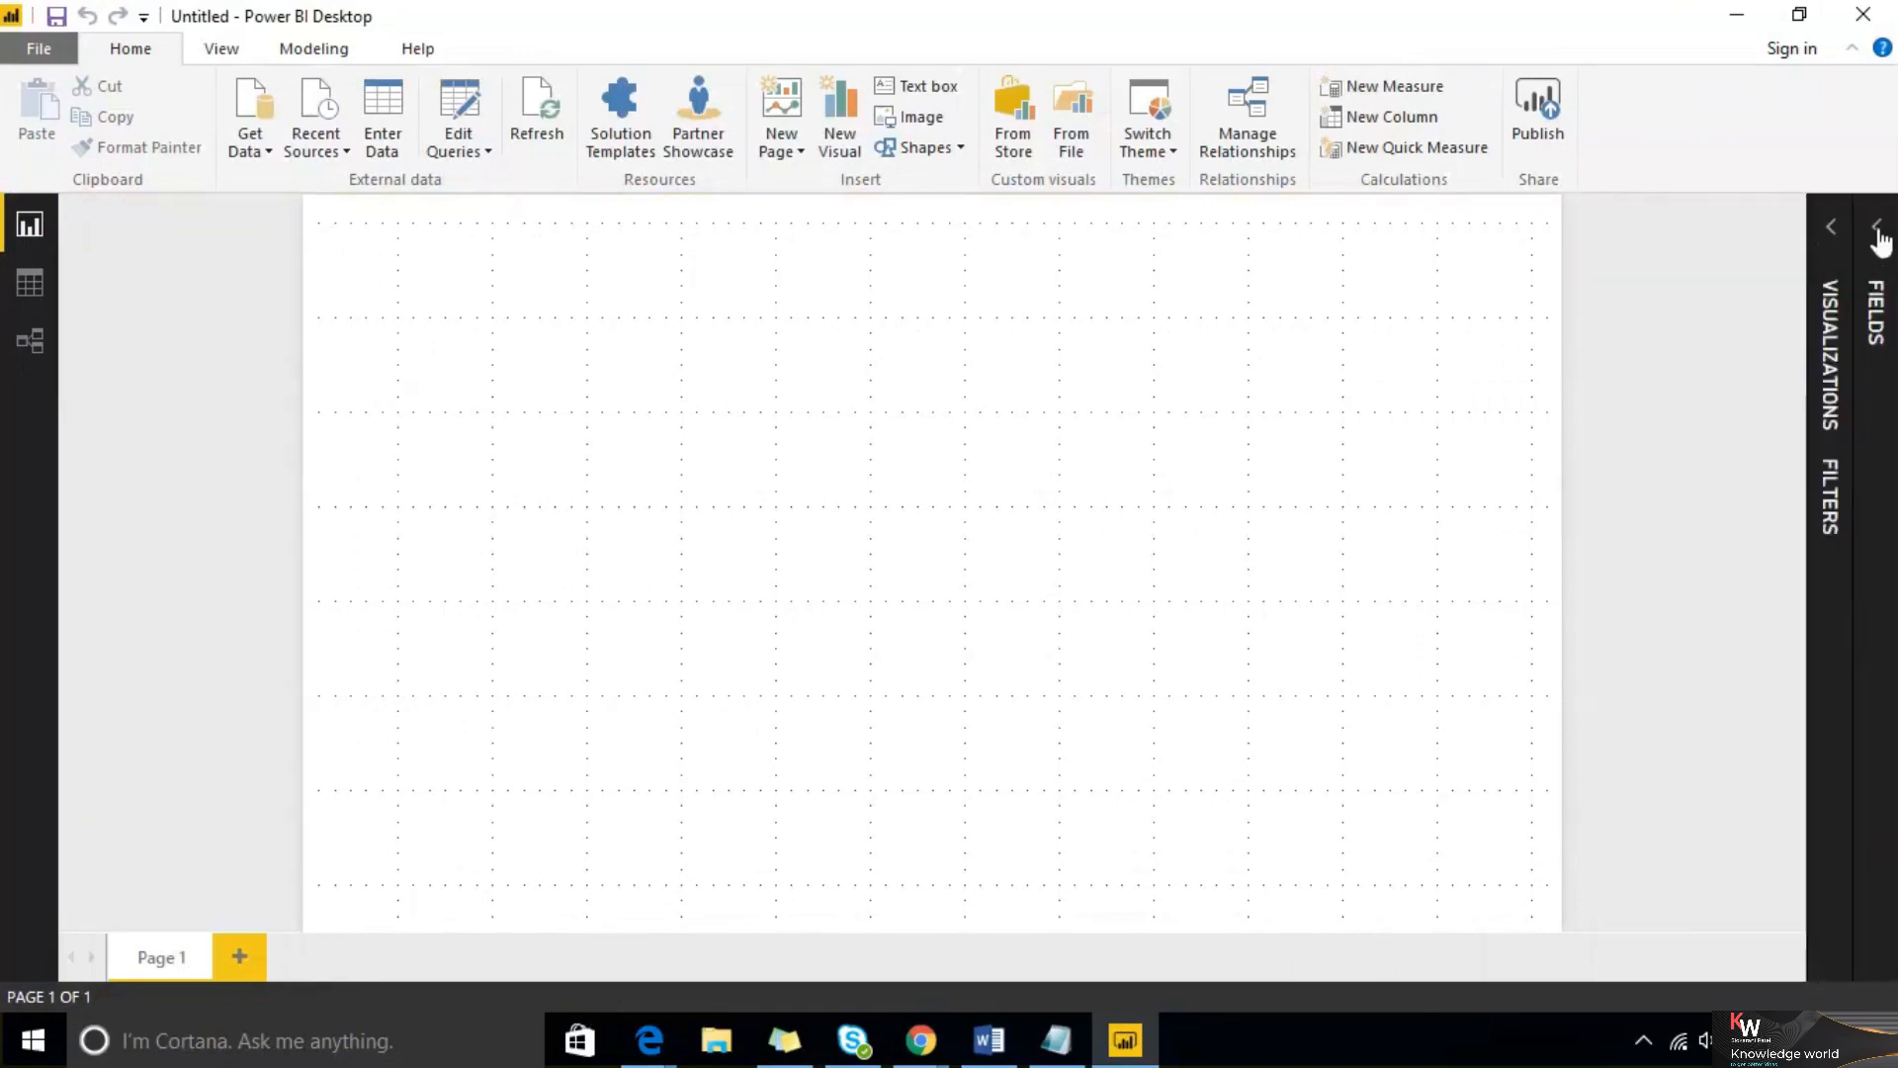
{"action": "left_click", "coordinate": [1878, 229]}
{"action": "left_click", "coordinate": [1627, 229]}
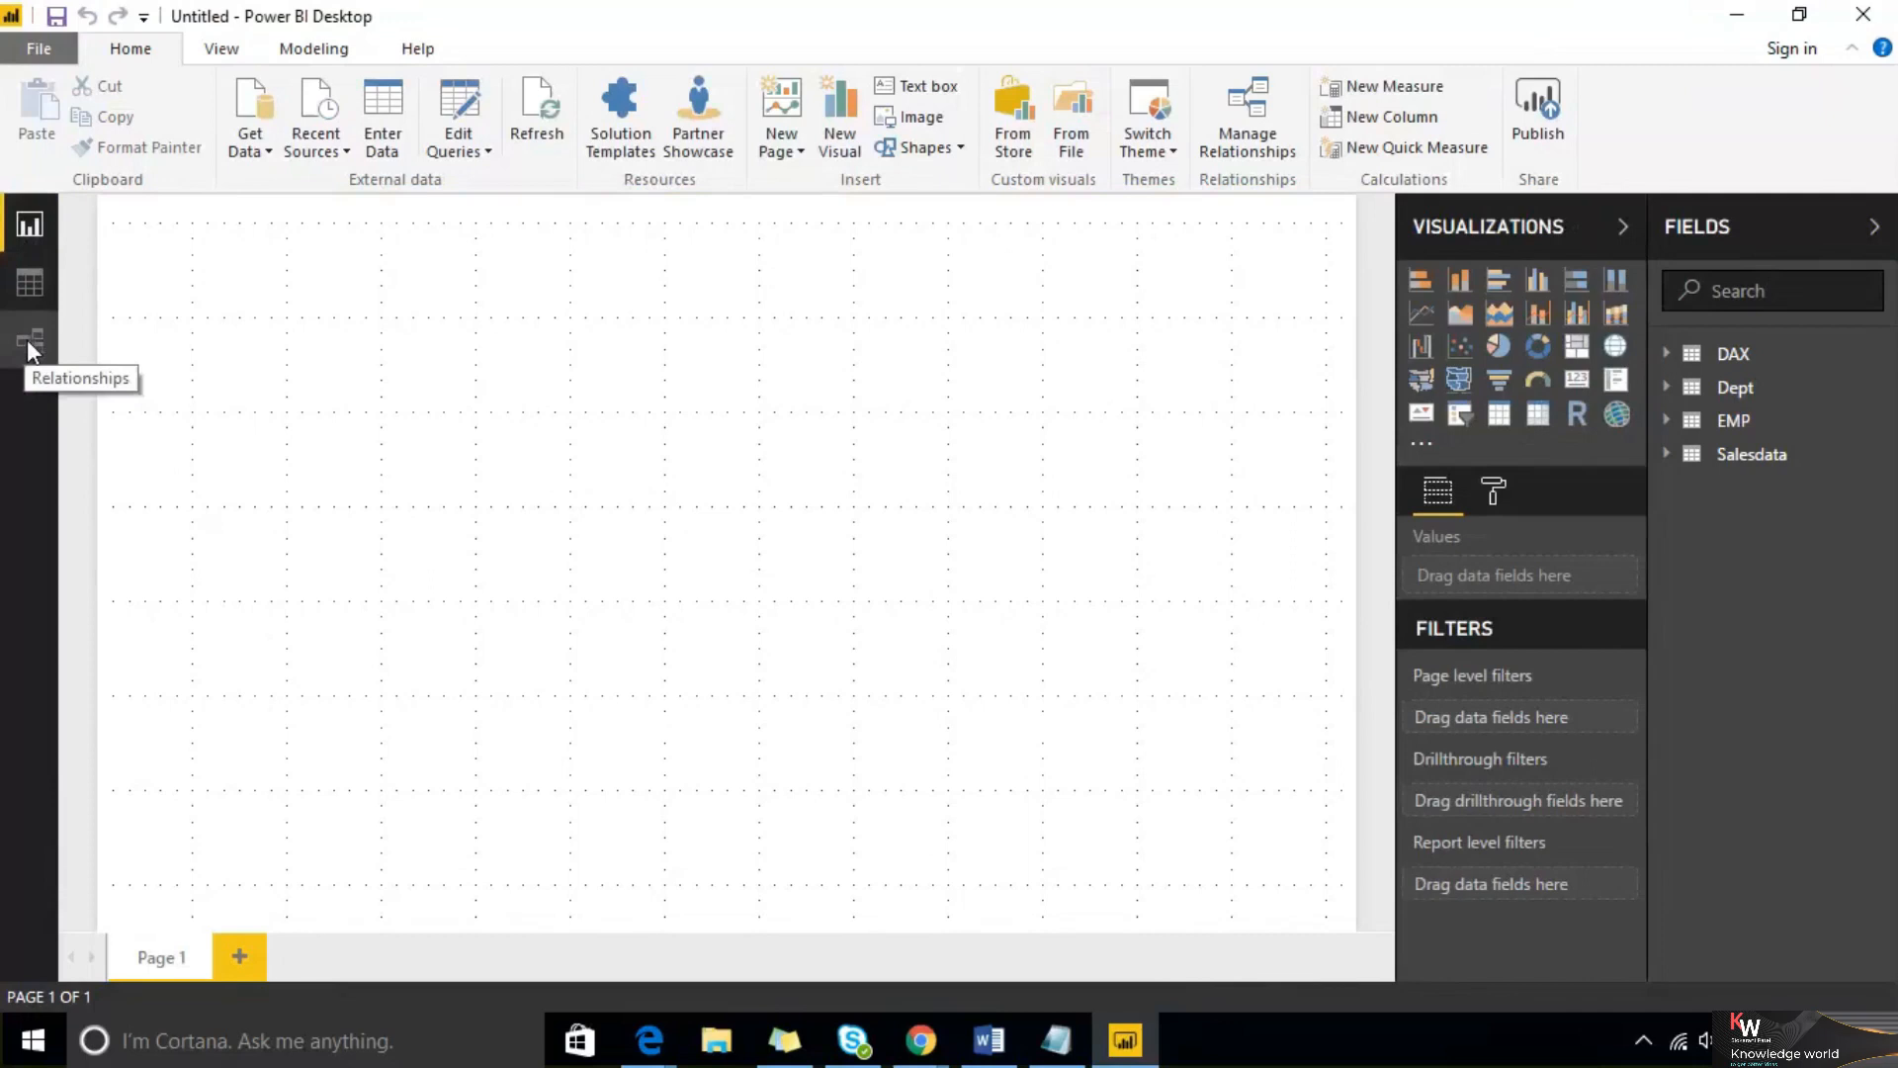
{"action": "left_click", "coordinate": [1874, 227]}
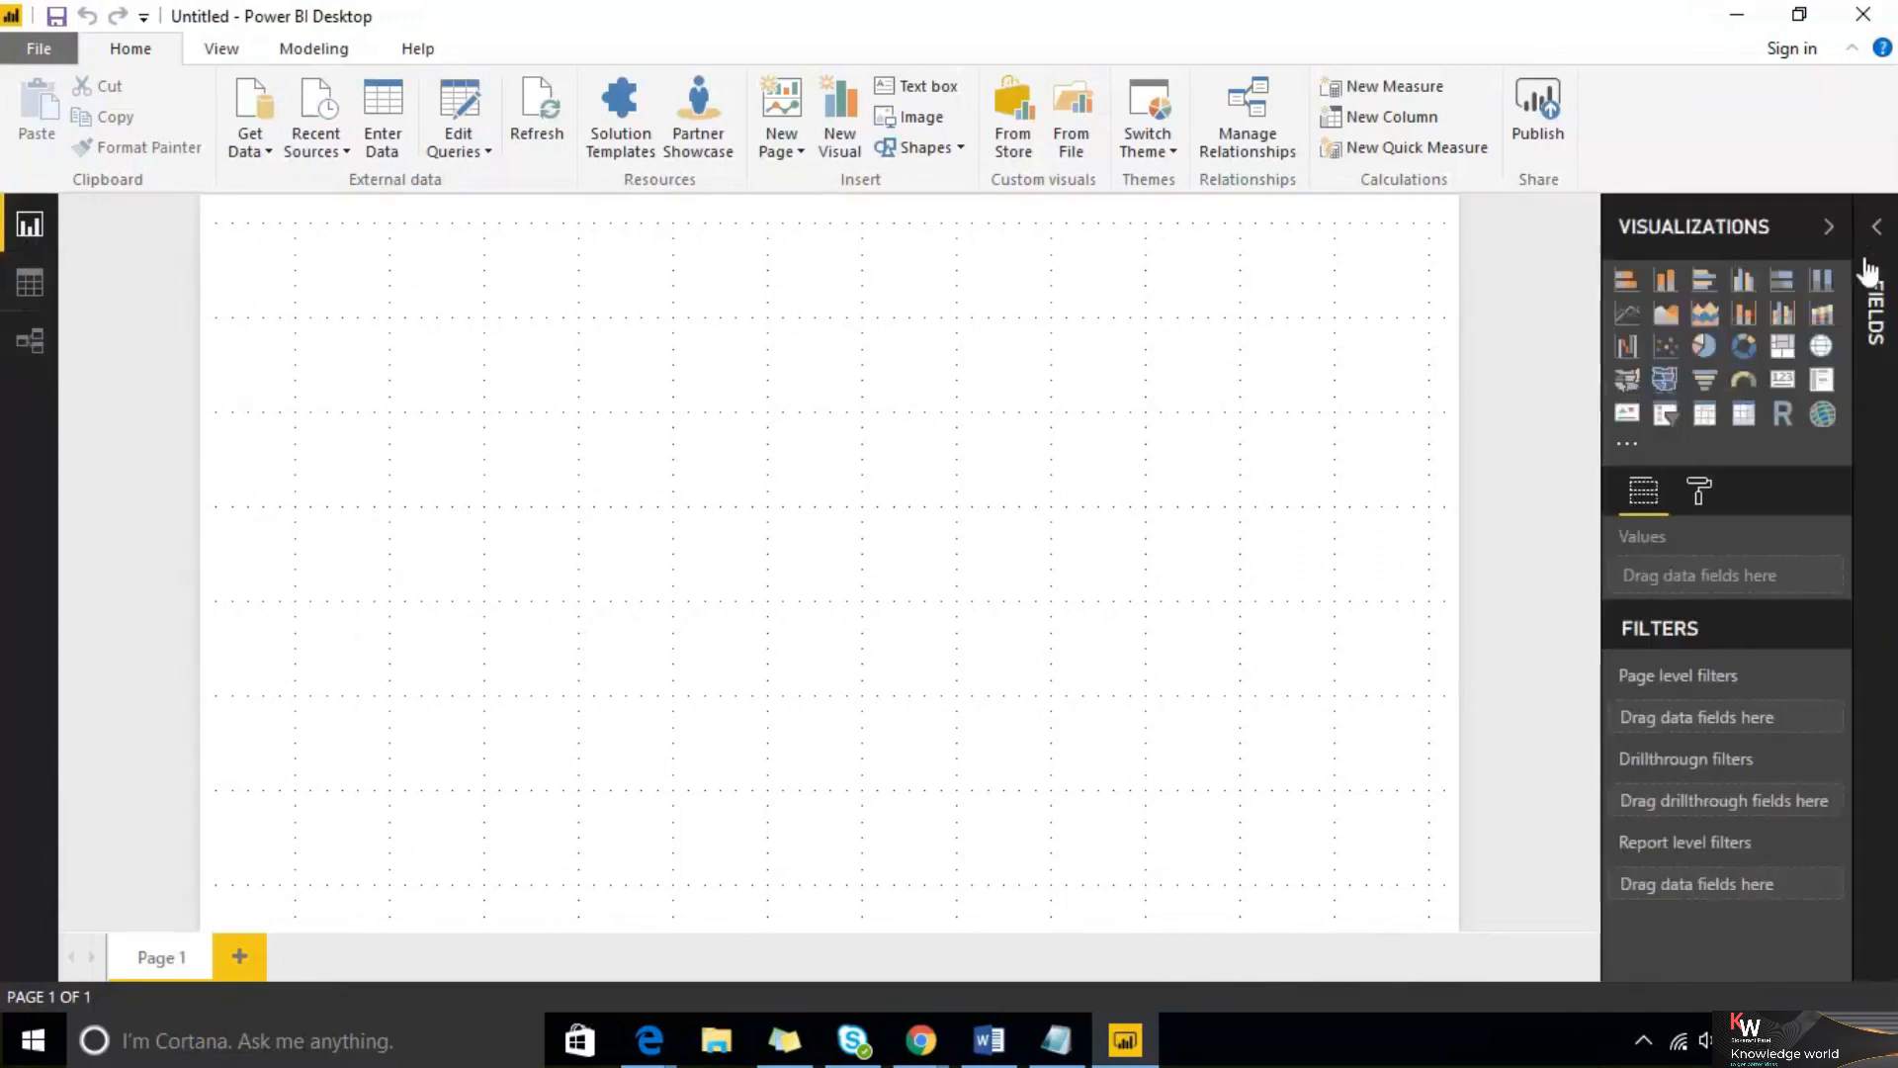
{"action": "left_click", "coordinate": [1830, 230]}
{"action": "left_click", "coordinate": [1875, 244]}
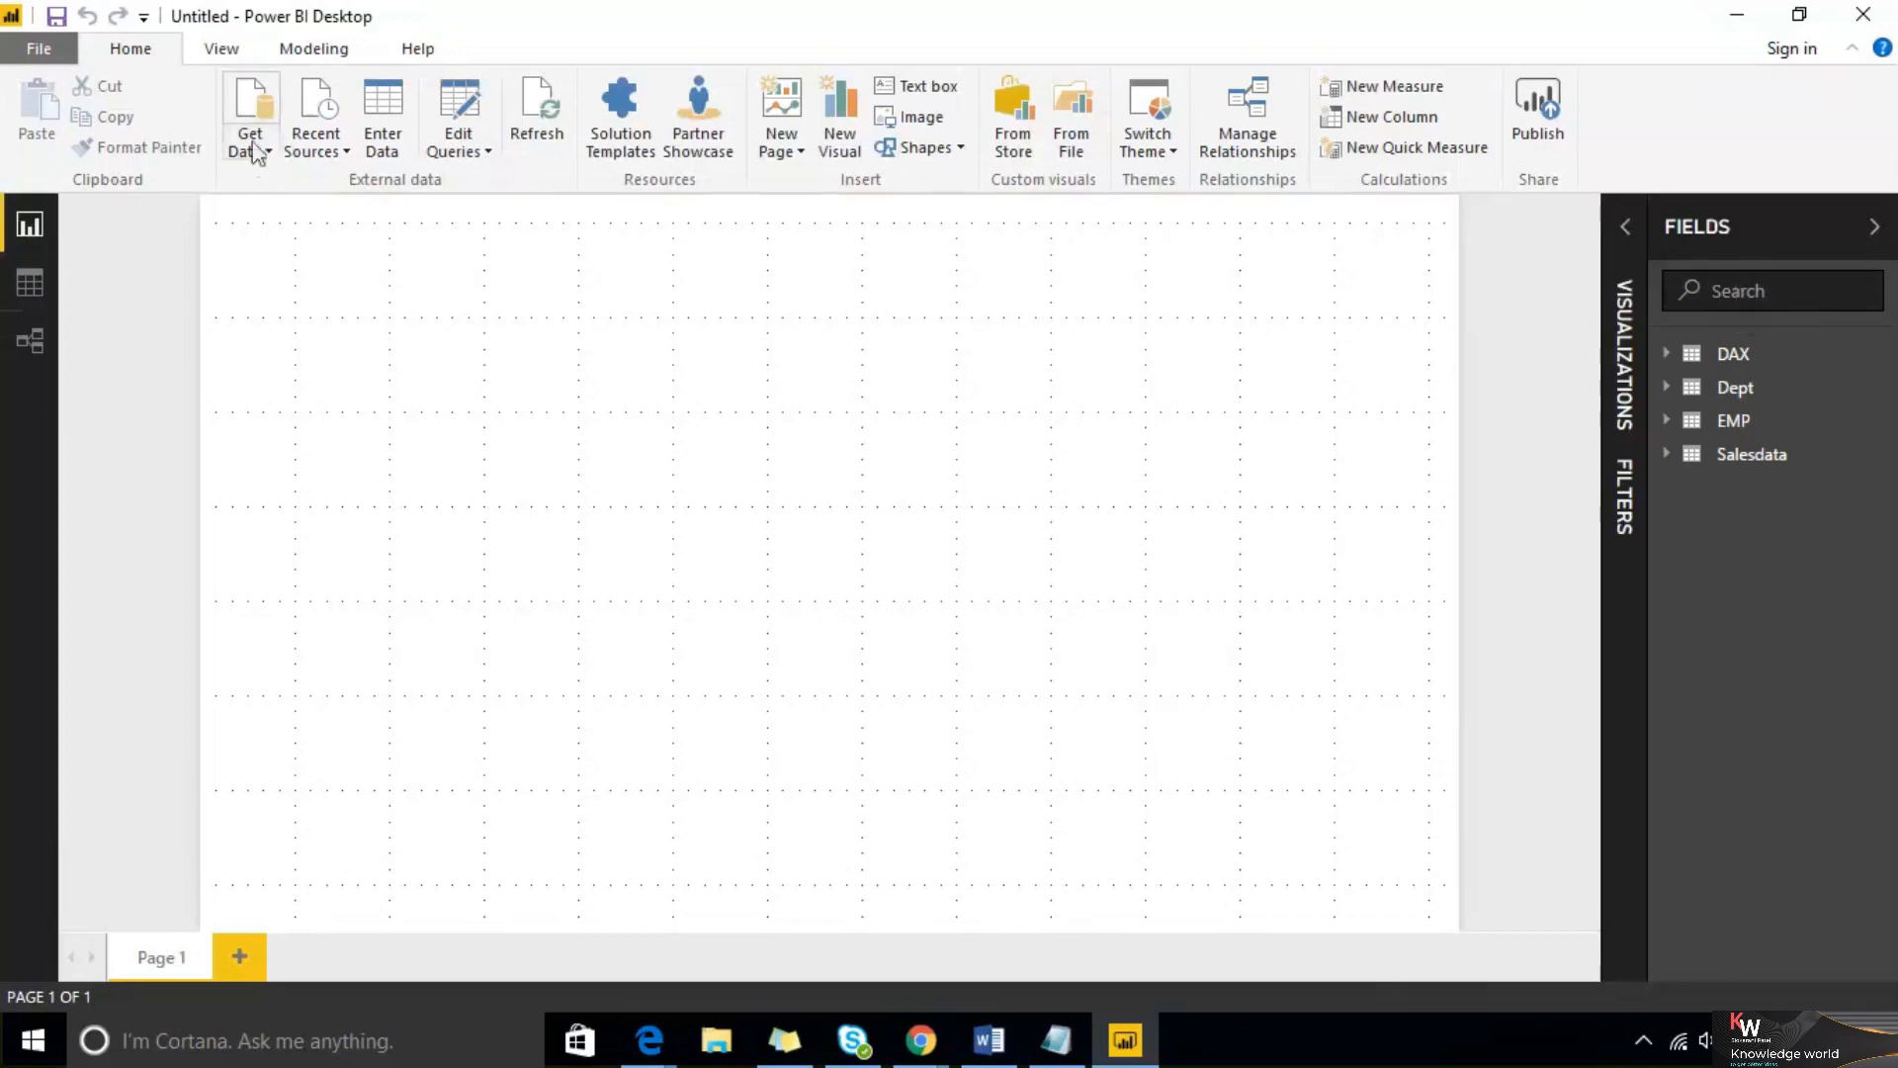
Expand the DAX, Dept, EMP and Salesdata tables in the Fields pane to examine their columns
{"action": "left_click", "coordinate": [1666, 356]}
{"action": "left_click", "coordinate": [1670, 490]}
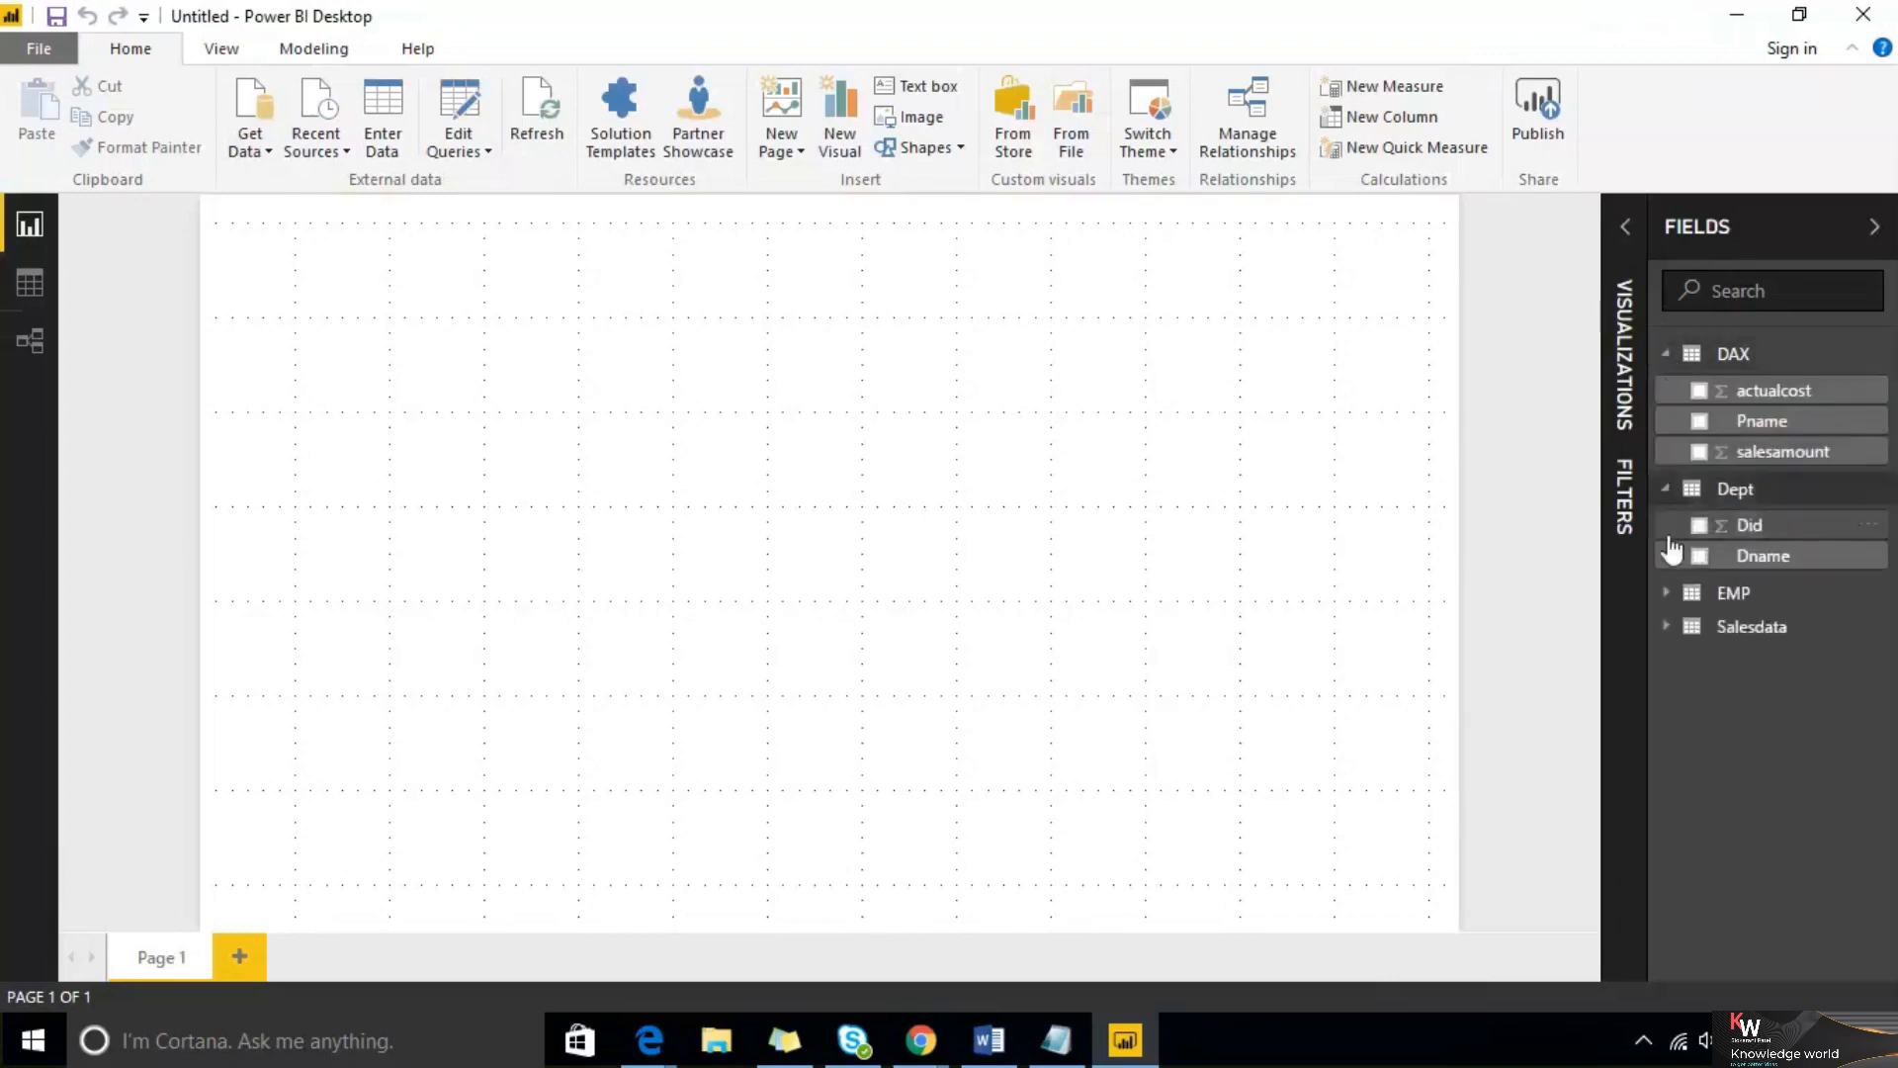
{"action": "left_click", "coordinate": [1671, 593]}
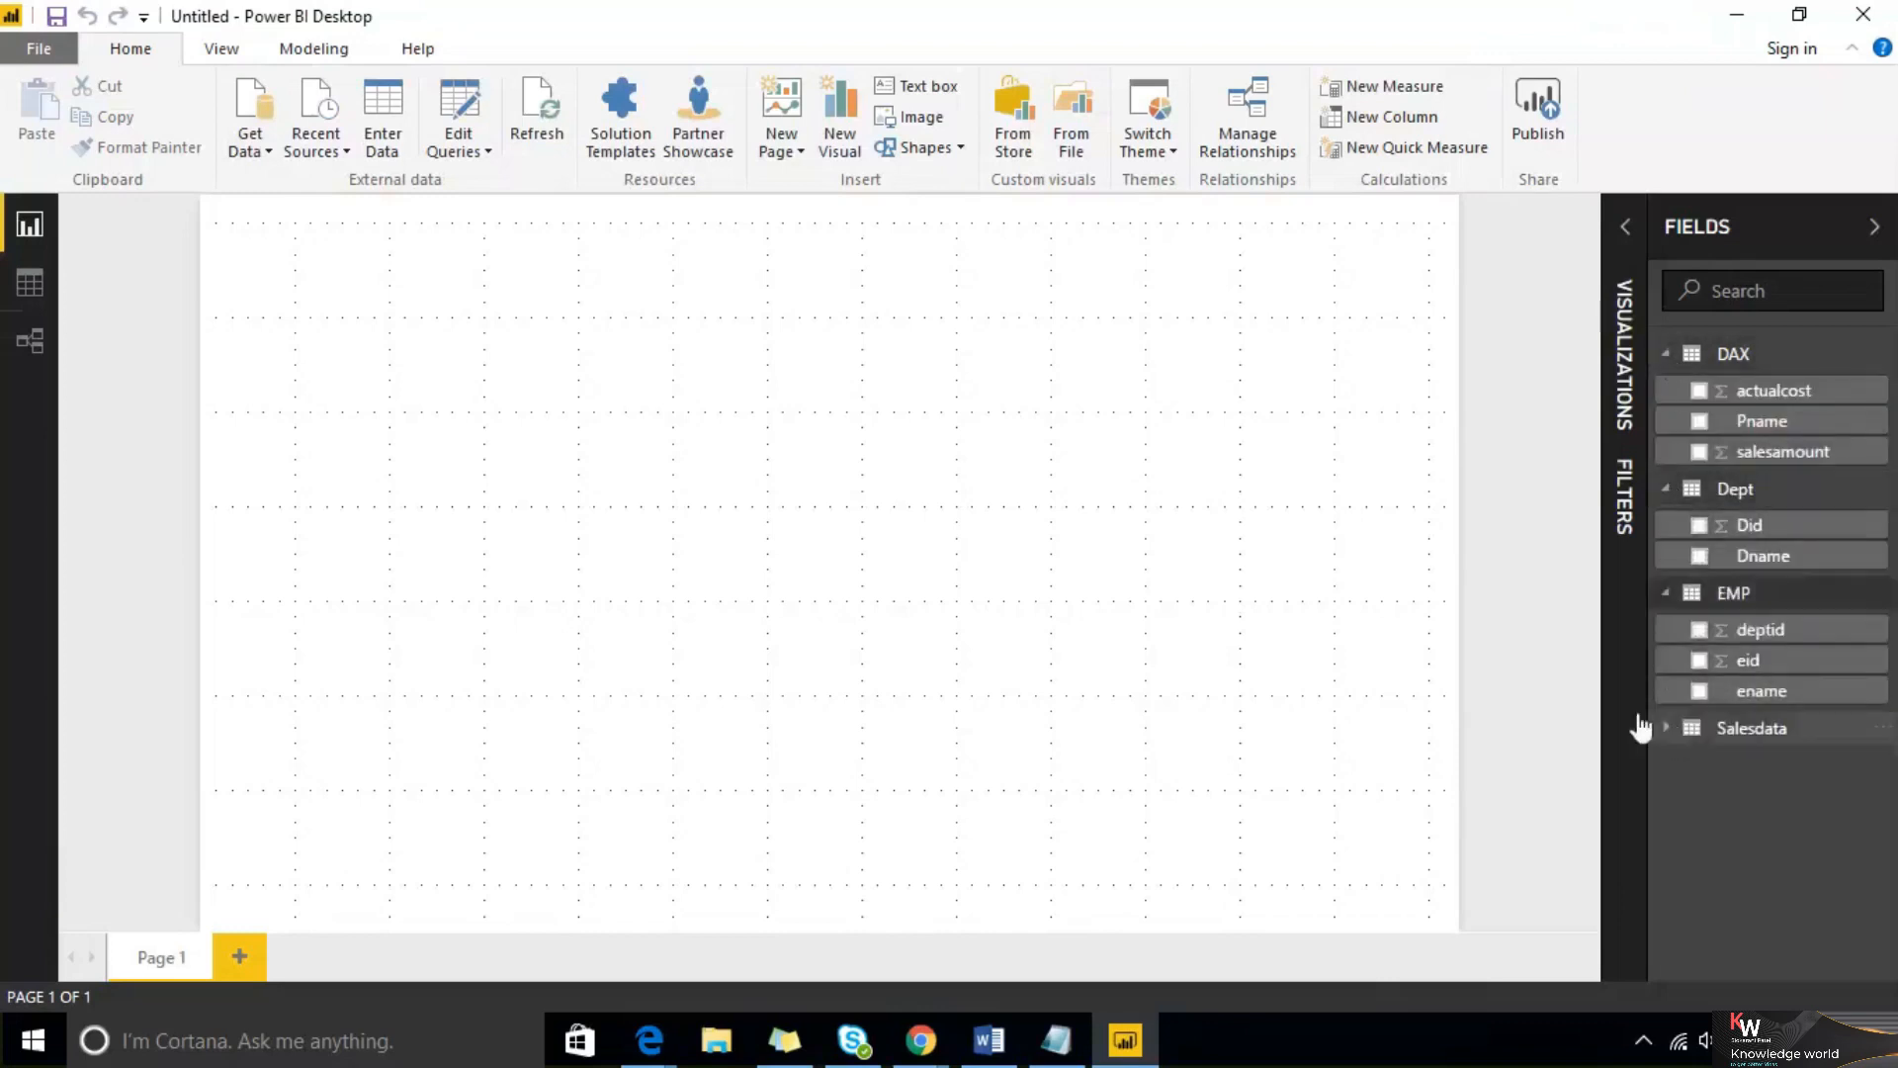
{"action": "left_click", "coordinate": [1667, 728]}
{"action": "scroll", "coordinate": [1793, 455], "scroll_direction": "down", "scroll_amount": 2}
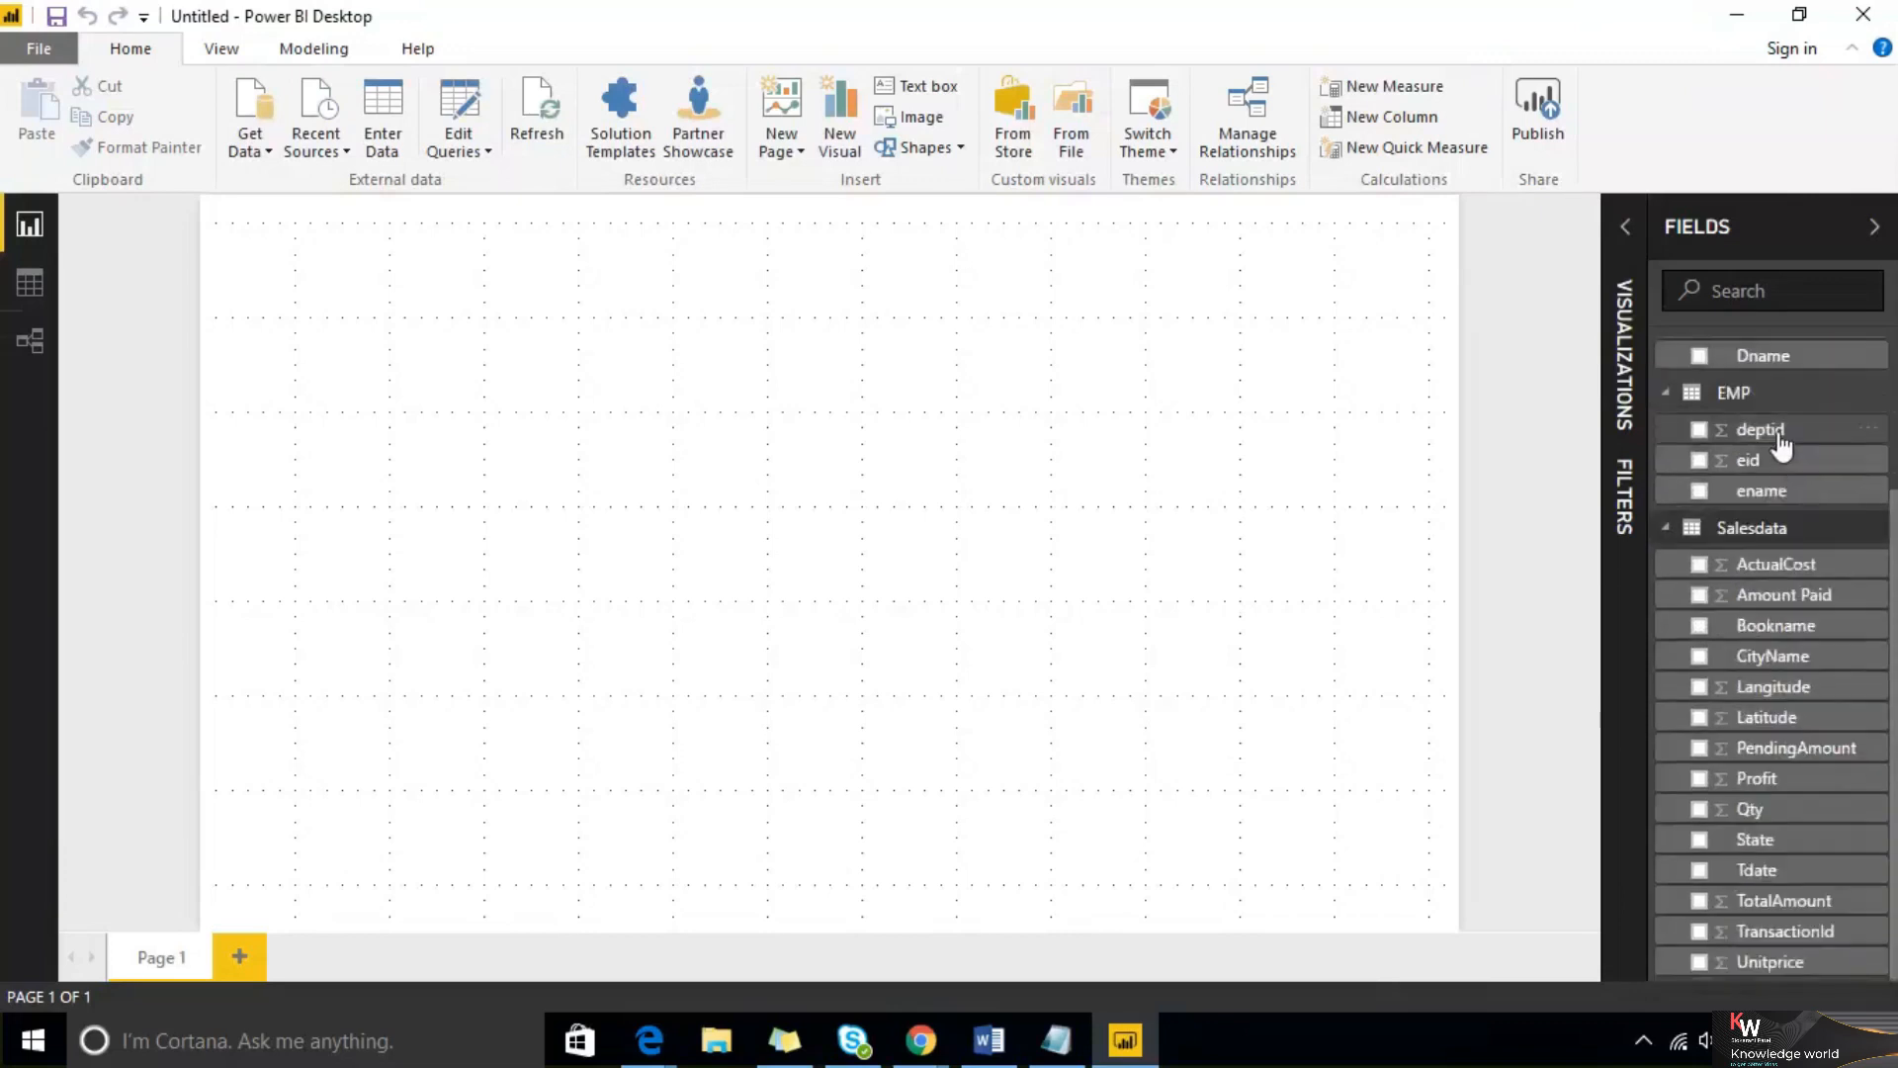
Turn off the page gridlines on the report canvas
{"action": "left_click", "coordinate": [1875, 227]}
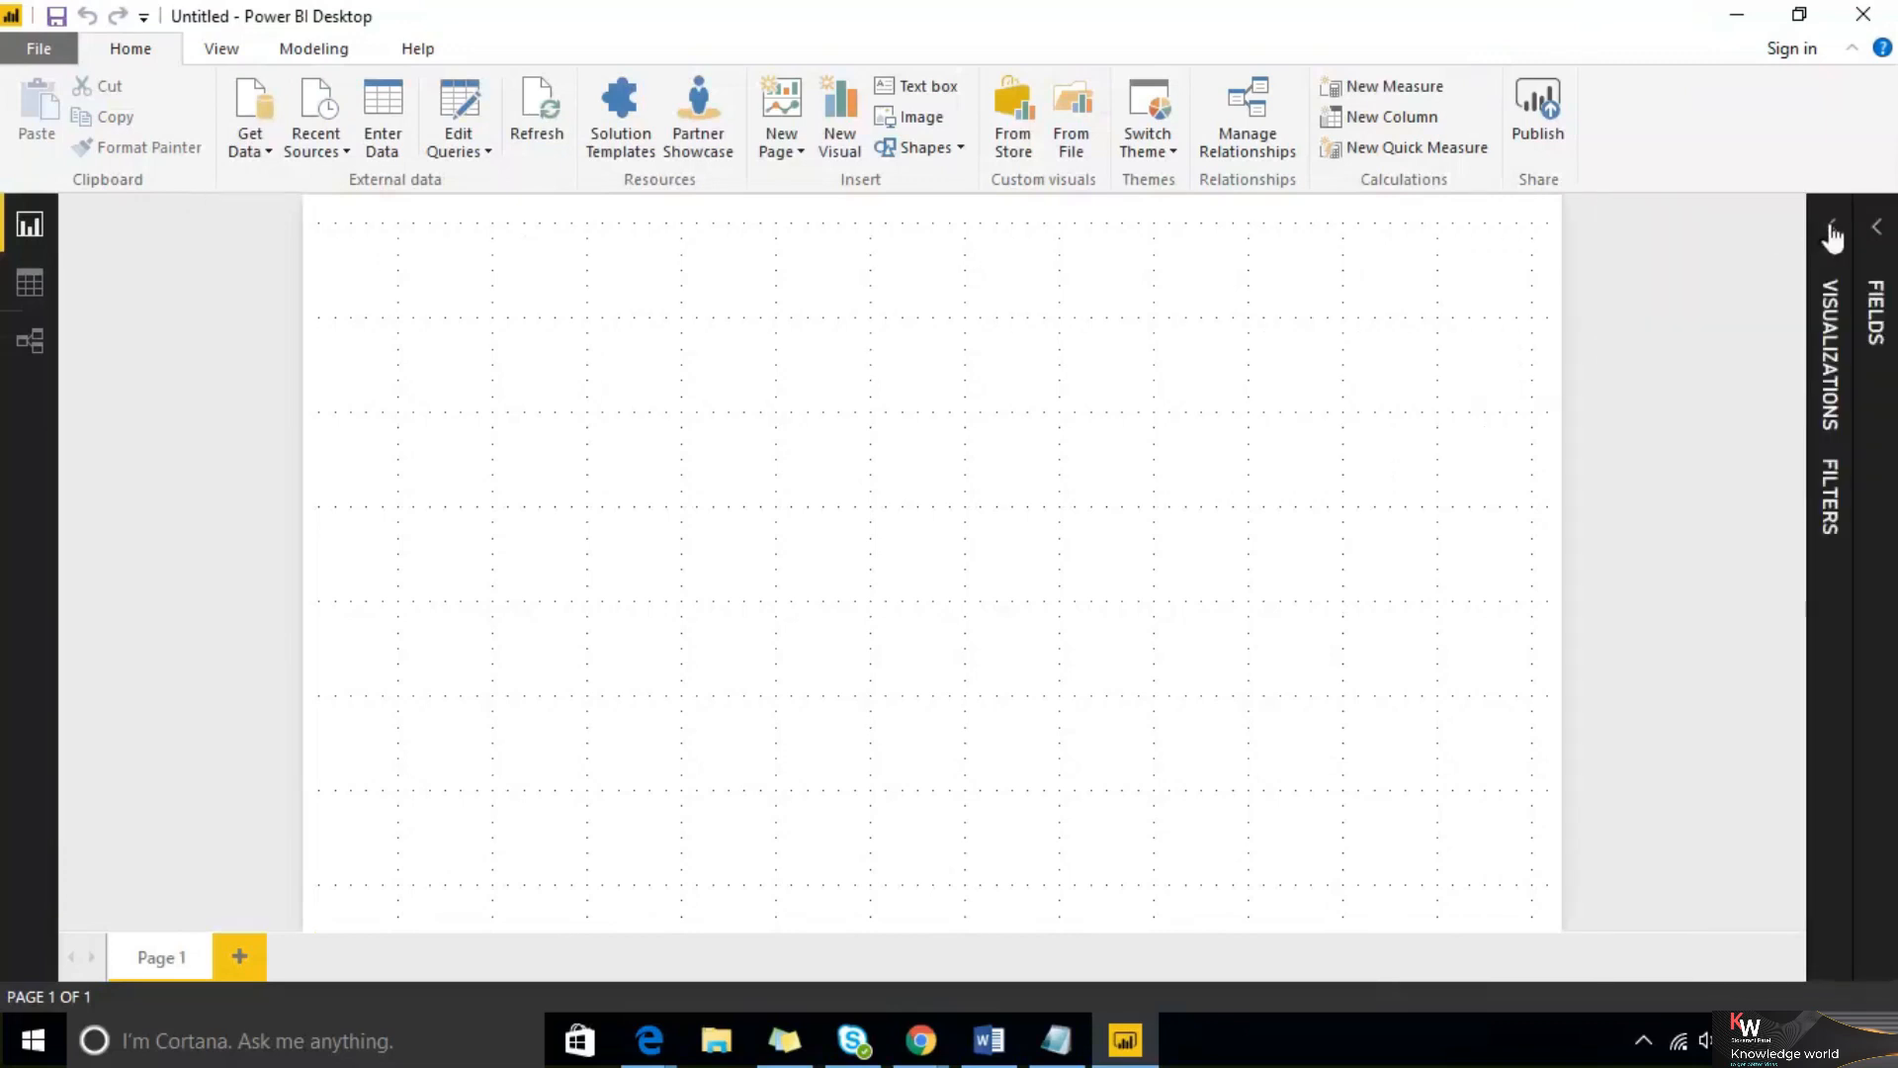
{"action": "left_click", "coordinate": [1831, 231]}
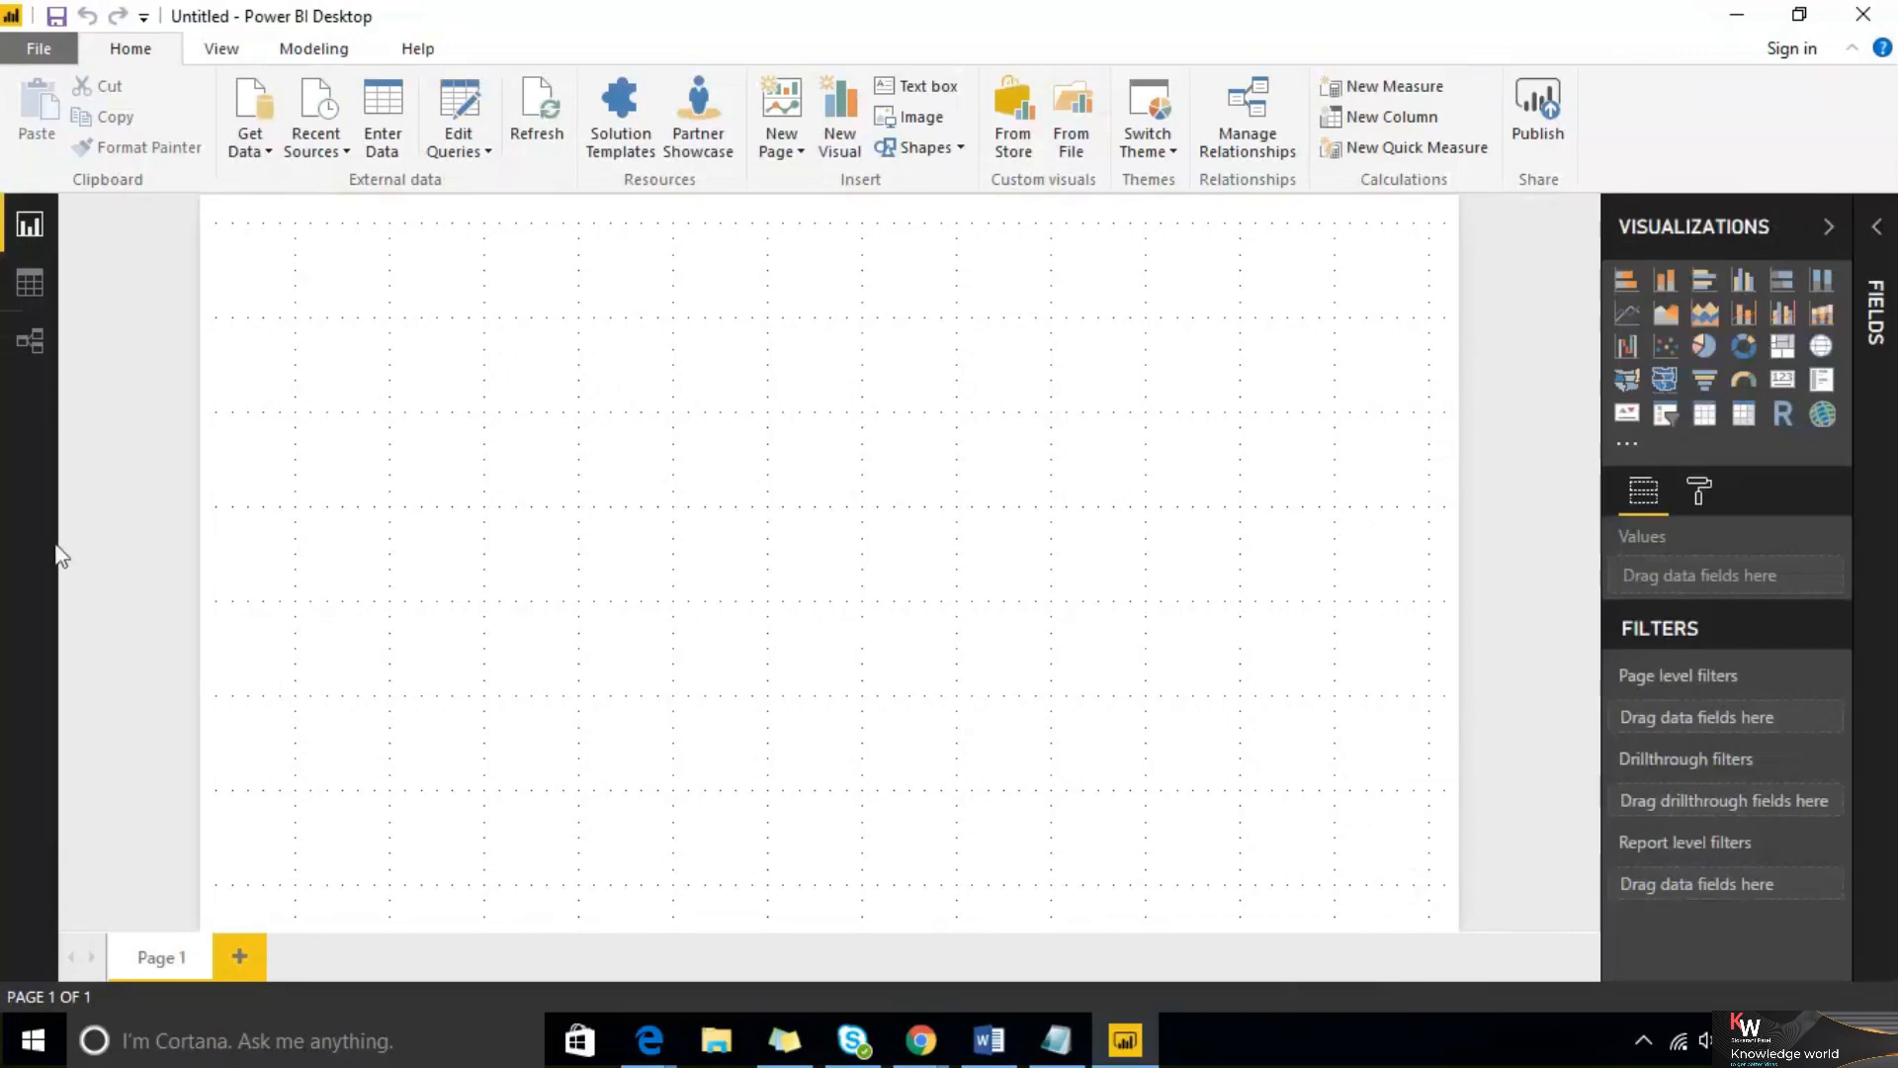
{"action": "left_click", "coordinate": [221, 48]}
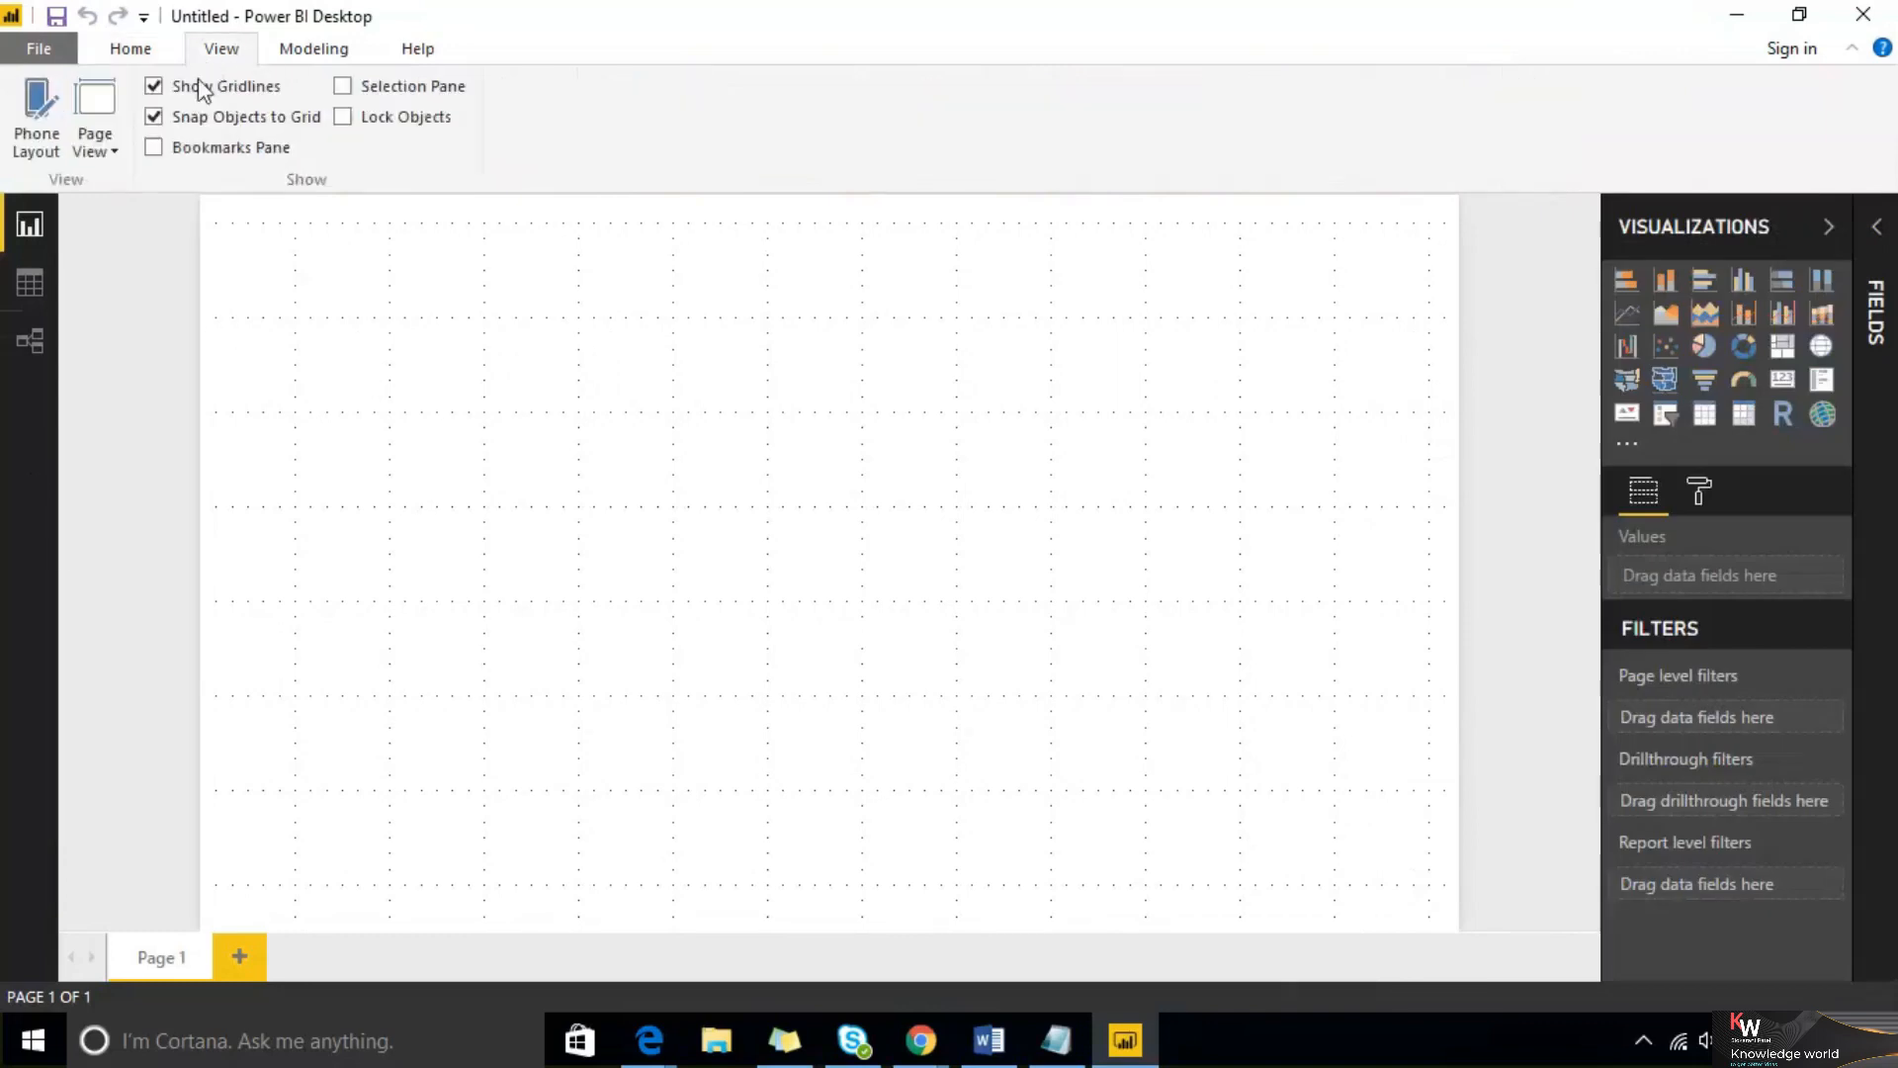
{"action": "left_click", "coordinate": [156, 87]}
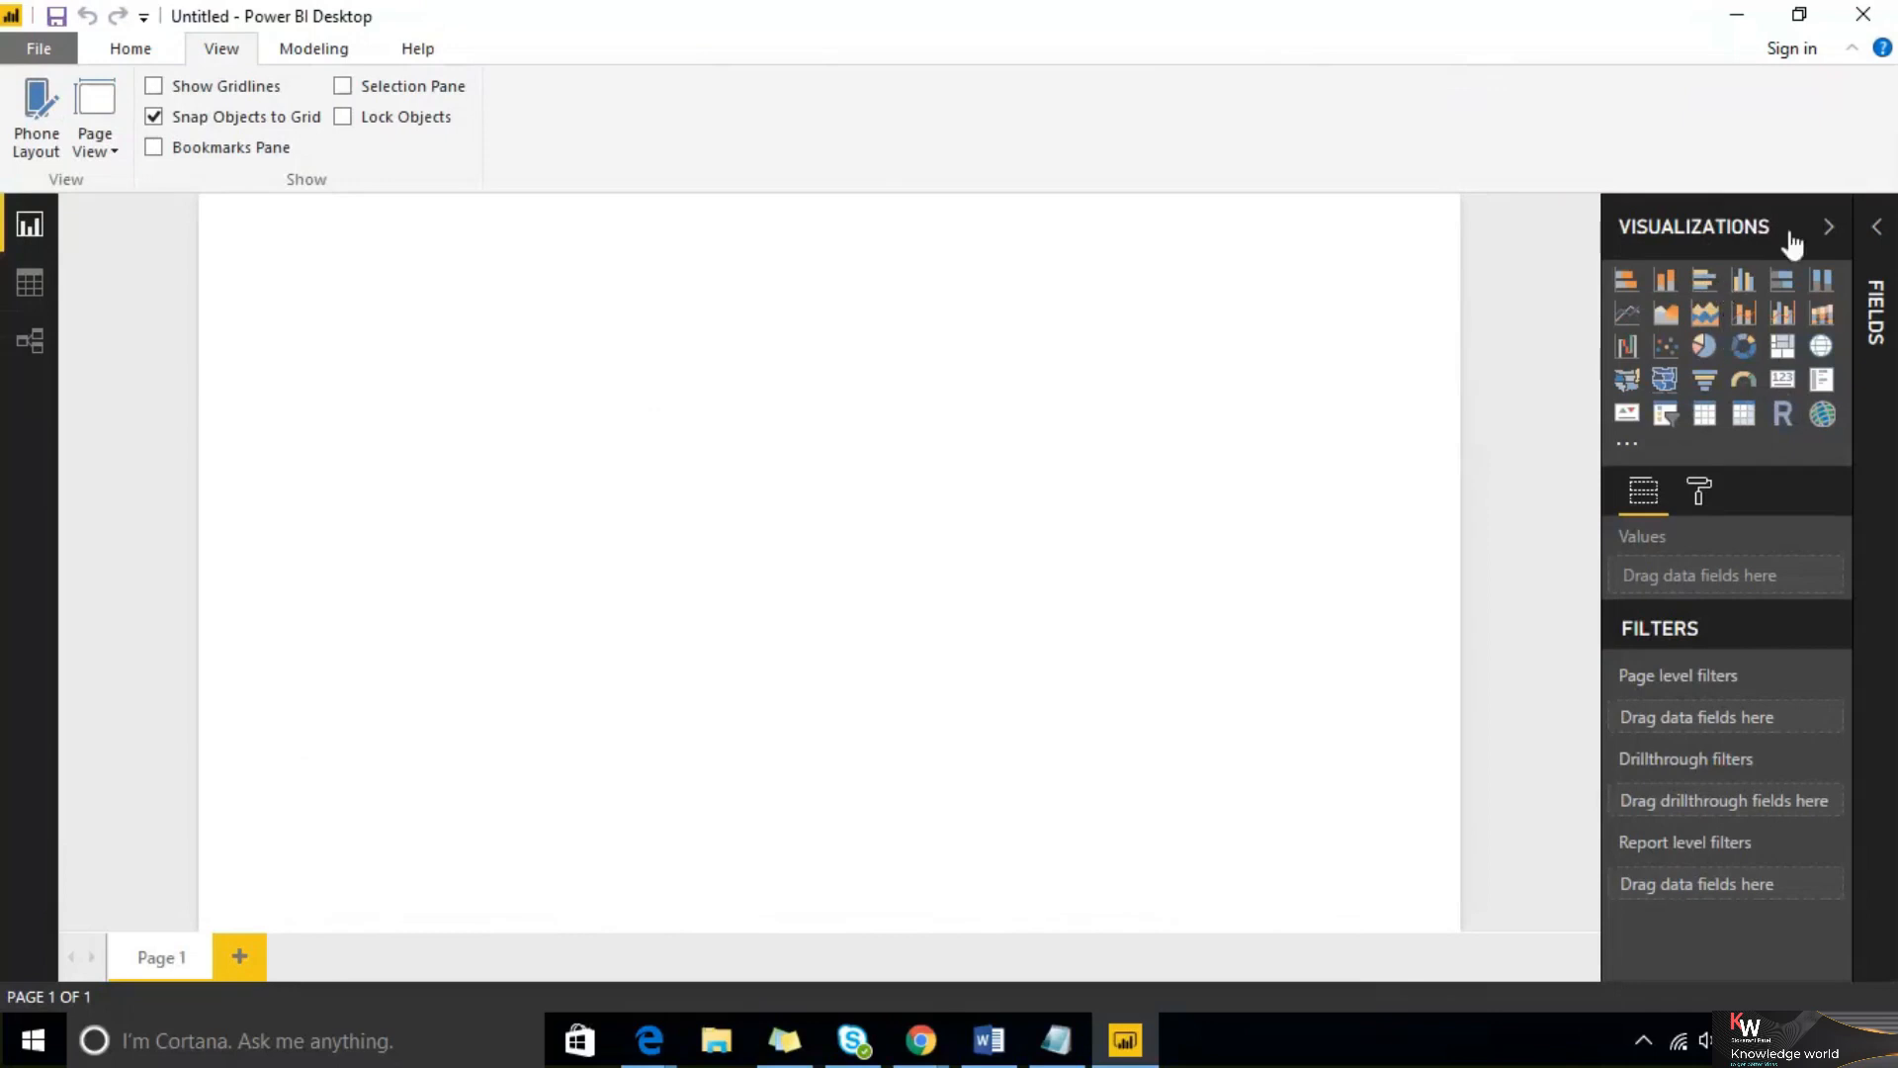
Add a clustered bar chart showing Amount Paid by CityName from the Salesdata table
{"action": "left_click", "coordinate": [1877, 228]}
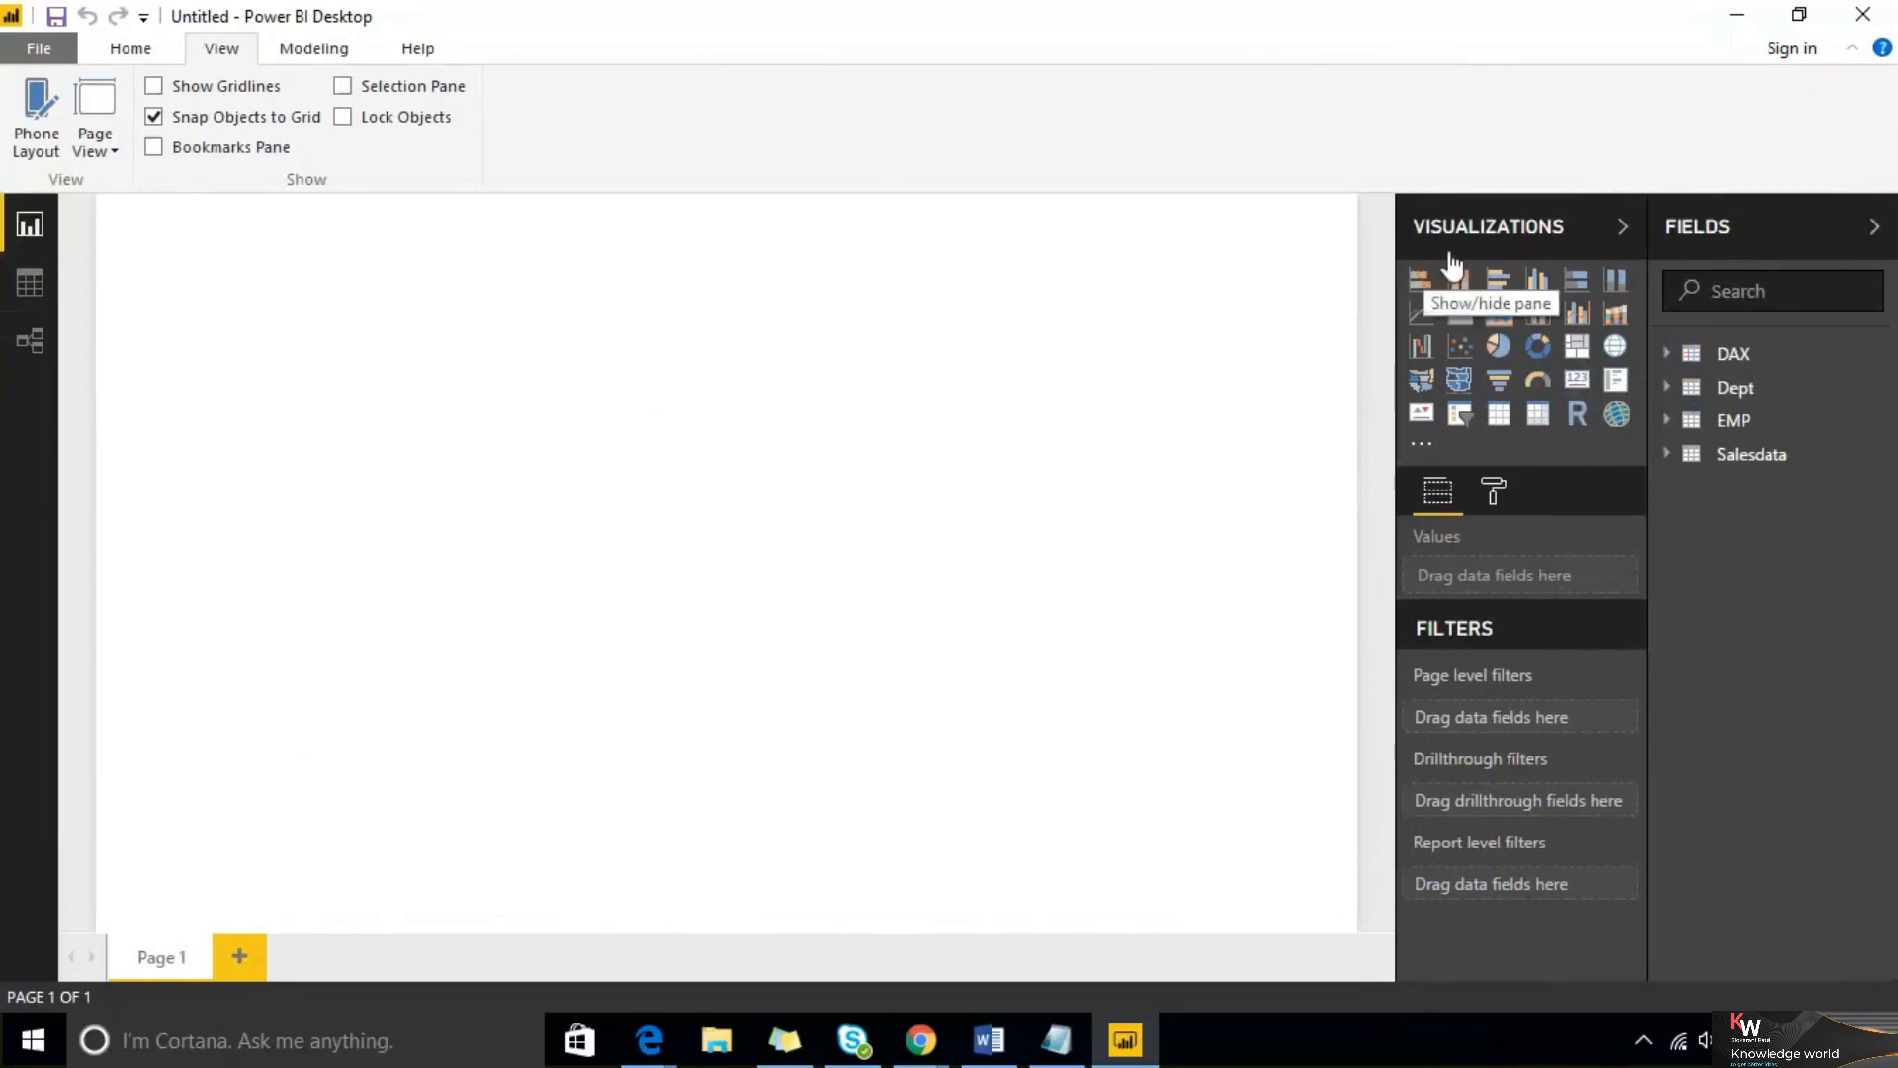
{"action": "left_click", "coordinate": [1604, 230]}
{"action": "left_click", "coordinate": [1612, 233]}
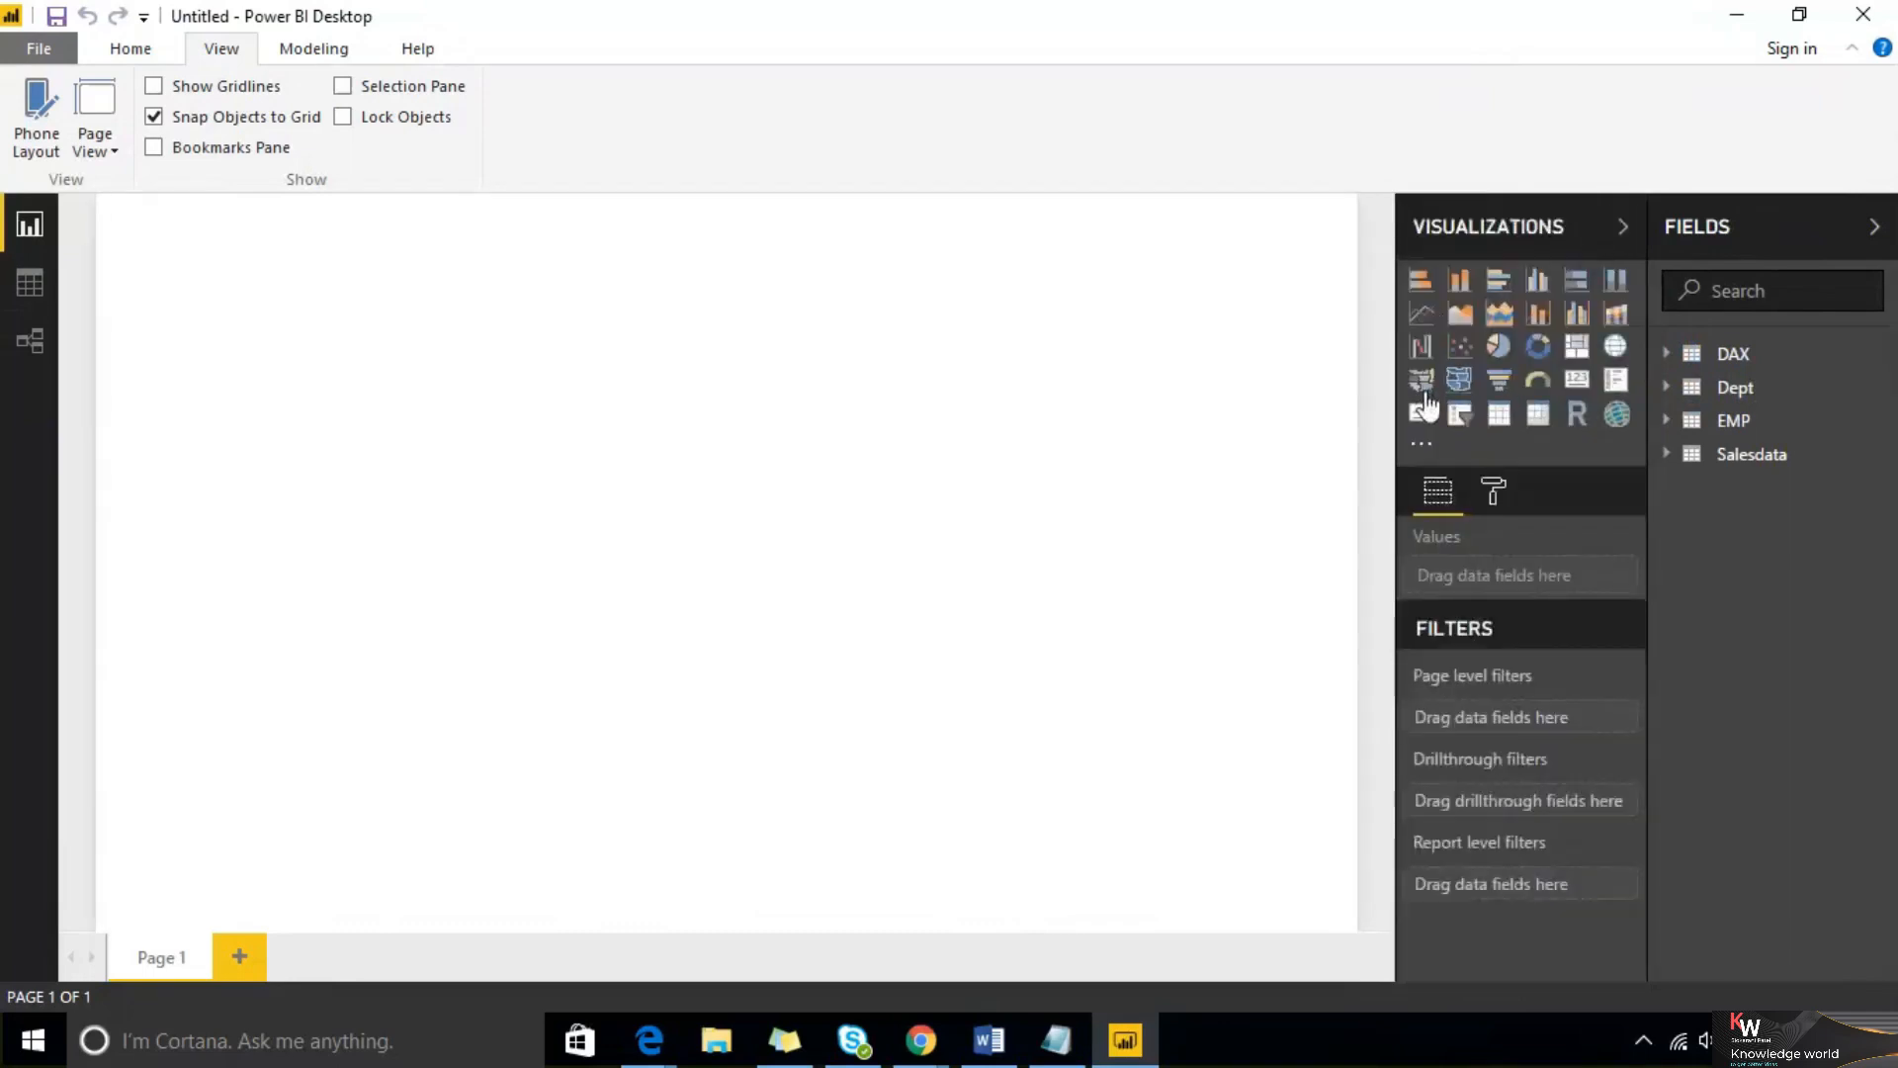
{"action": "left_click", "coordinate": [1500, 284]}
{"action": "left_click", "coordinate": [1669, 457]}
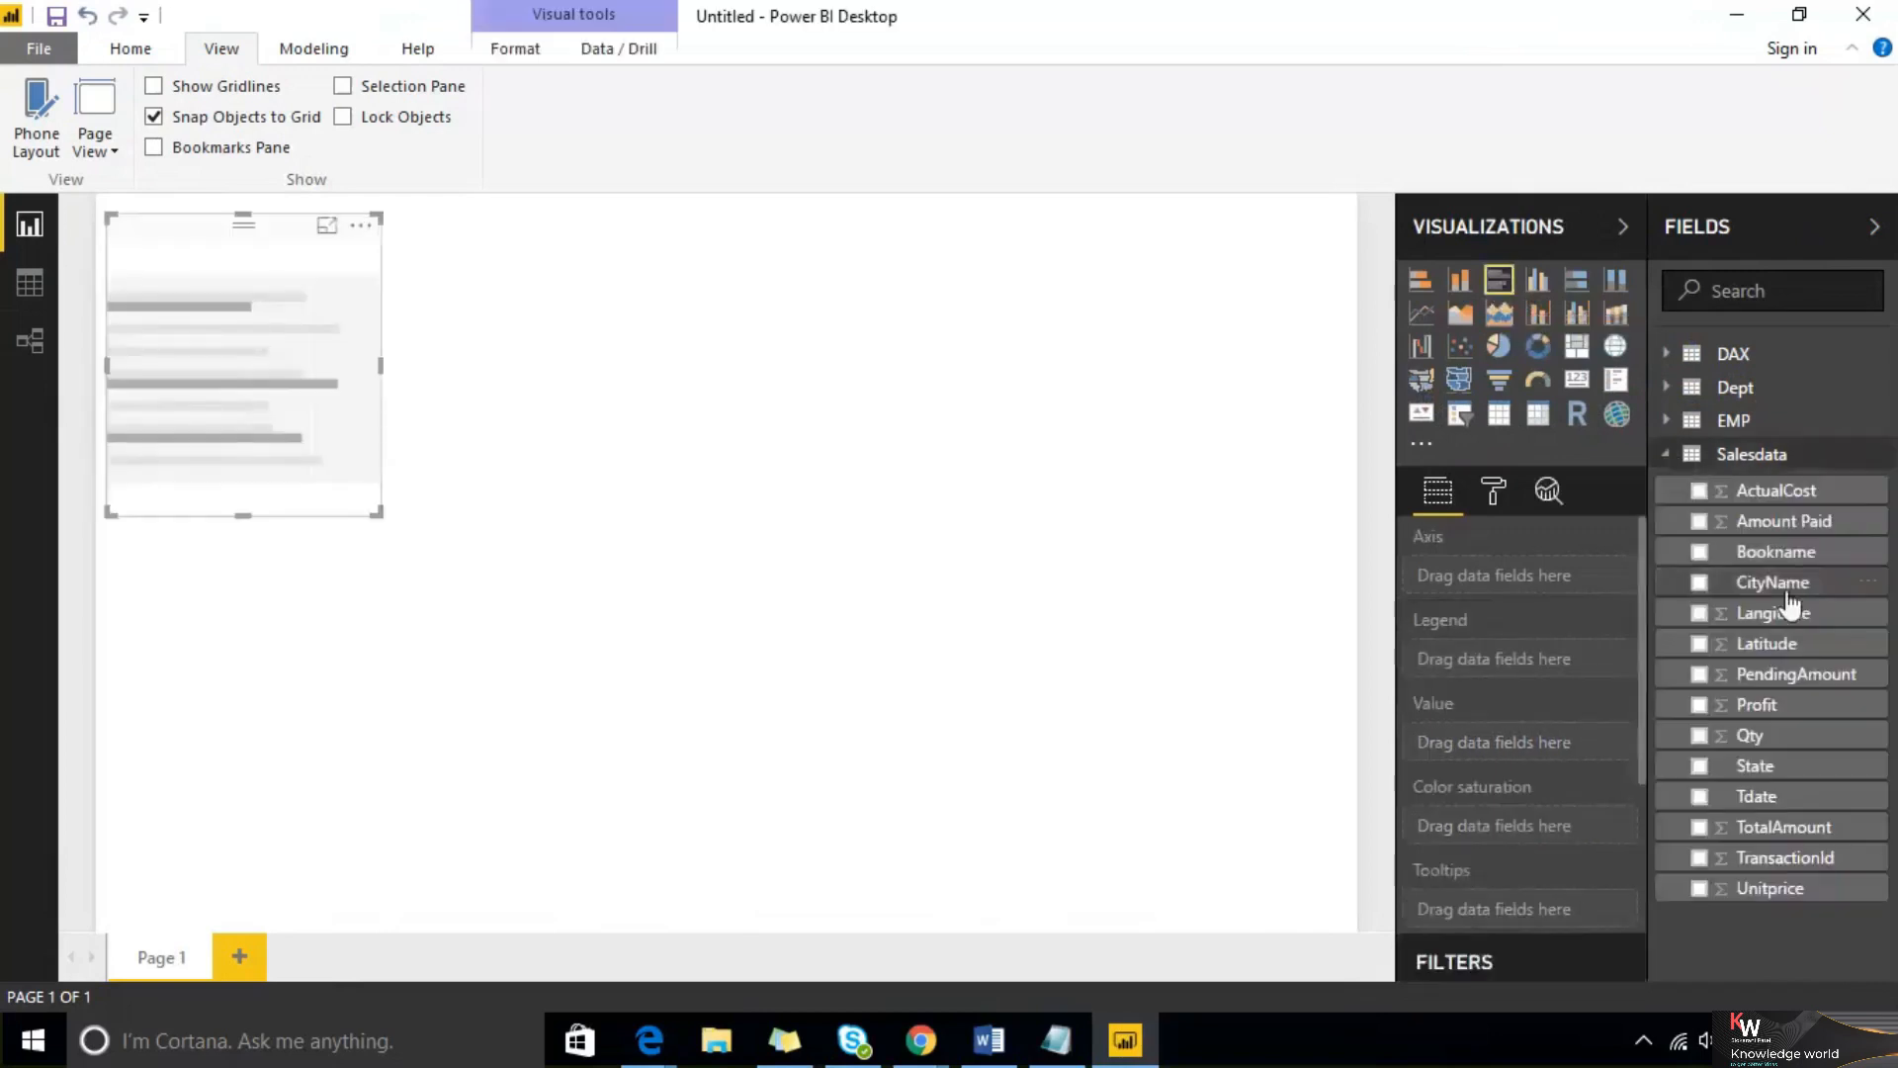
{"action": "left_click_drag", "start_coordinate": [1795, 589], "coordinate": [339, 393]}
{"action": "left_click_drag", "start_coordinate": [1779, 524], "coordinate": [366, 428]}
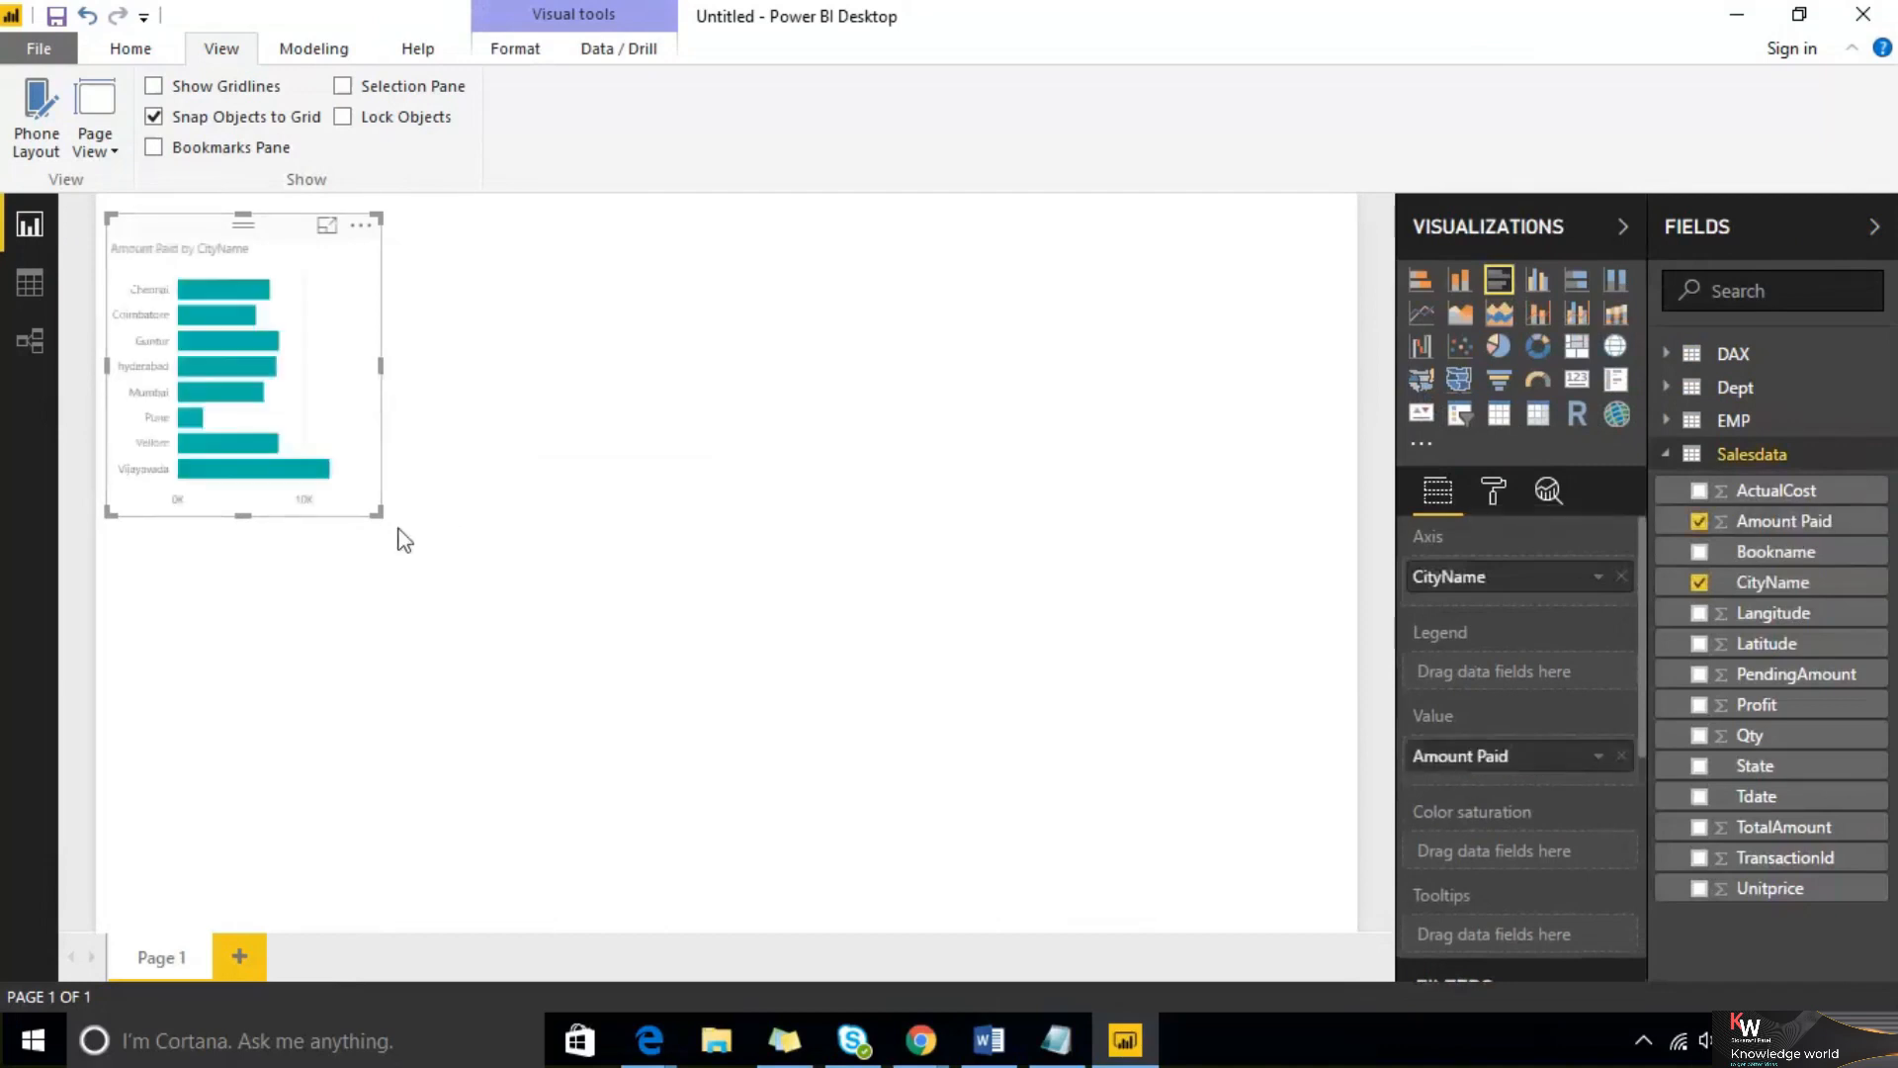
Enlarge the bar chart and turn on its data labels
{"action": "left_click_drag", "start_coordinate": [377, 513], "coordinate": [568, 739]}
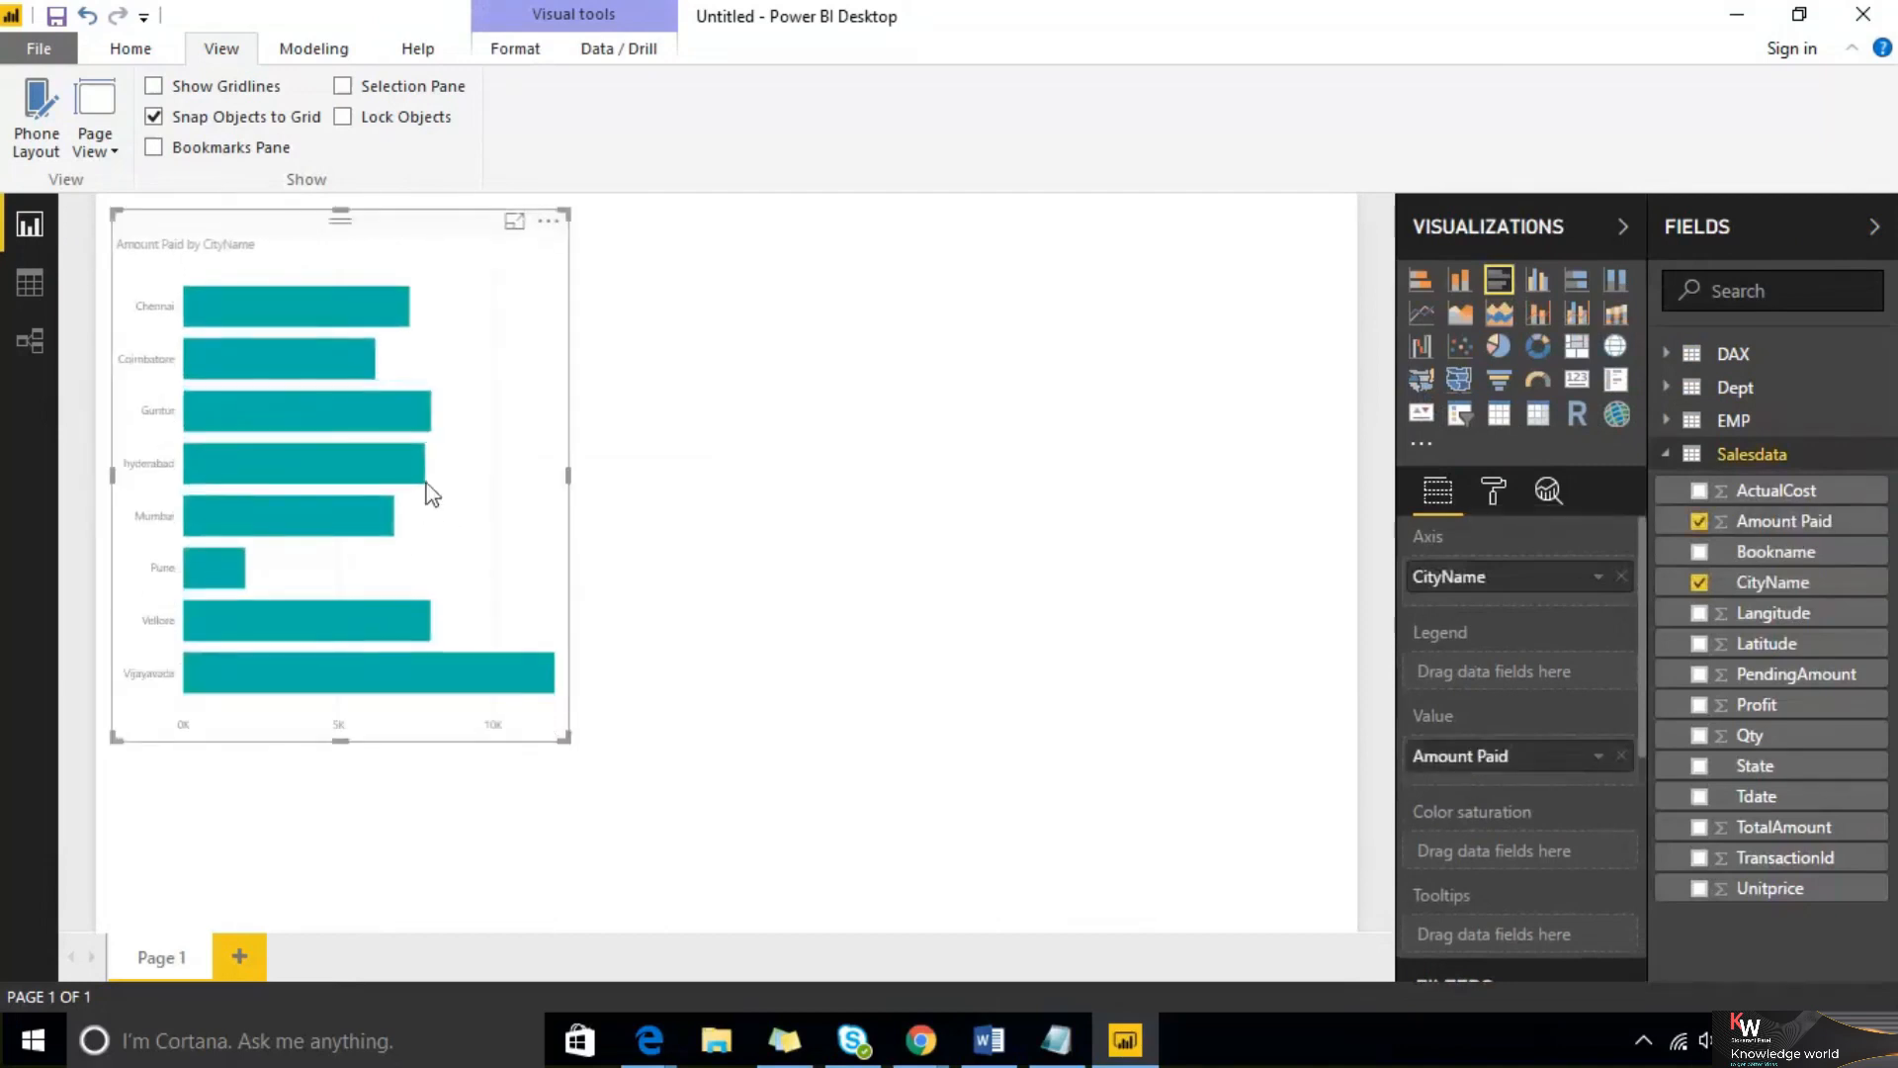
{"action": "left_click", "coordinate": [1493, 491]}
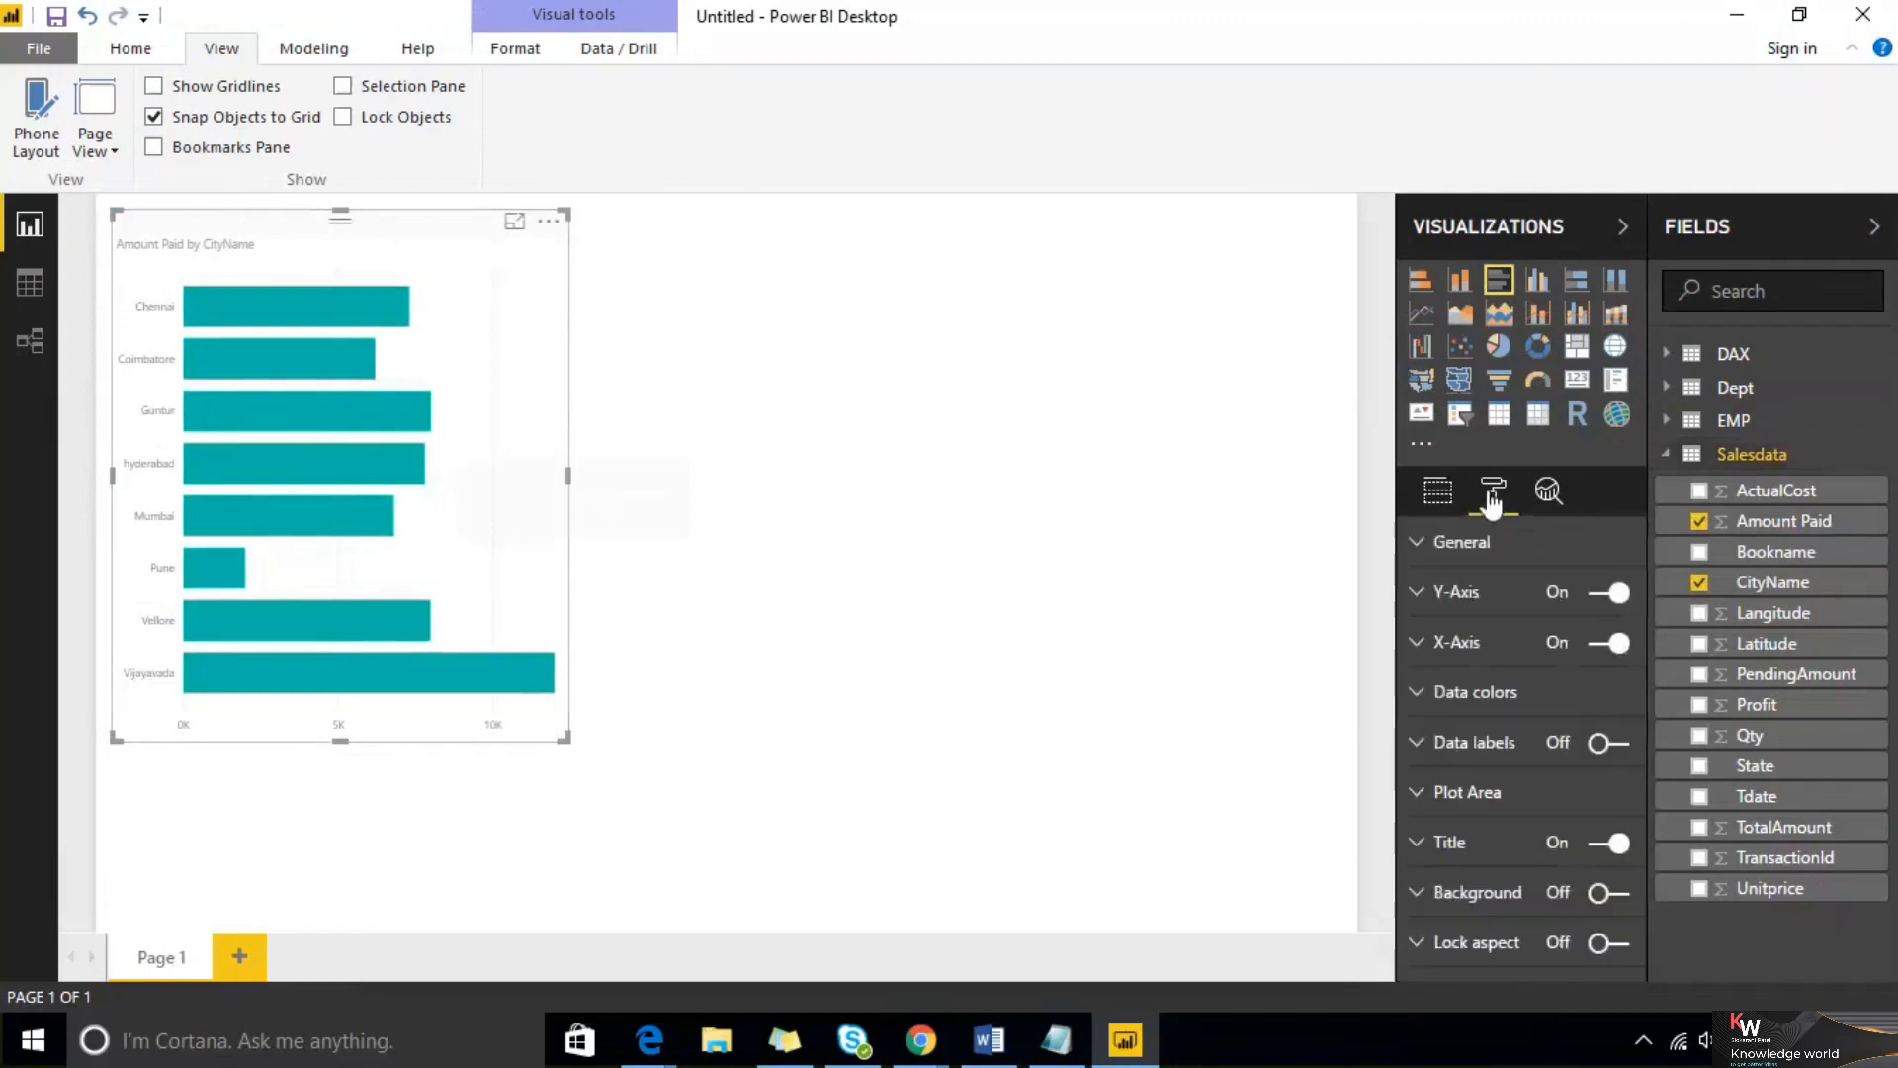
{"action": "left_click", "coordinate": [1609, 743]}
{"action": "left_click", "coordinate": [1449, 744]}
Adjust the data label formatting and set the bar chart's Y-axis text size to 24
{"action": "scroll", "coordinate": [1493, 787], "scroll_direction": "down", "scroll_amount": 4}
{"action": "left_click_drag", "start_coordinate": [1596, 603], "coordinate": [1564, 601]}
{"action": "scroll", "coordinate": [1513, 588], "scroll_direction": "up", "scroll_amount": 5}
{"action": "left_click", "coordinate": [1454, 592]}
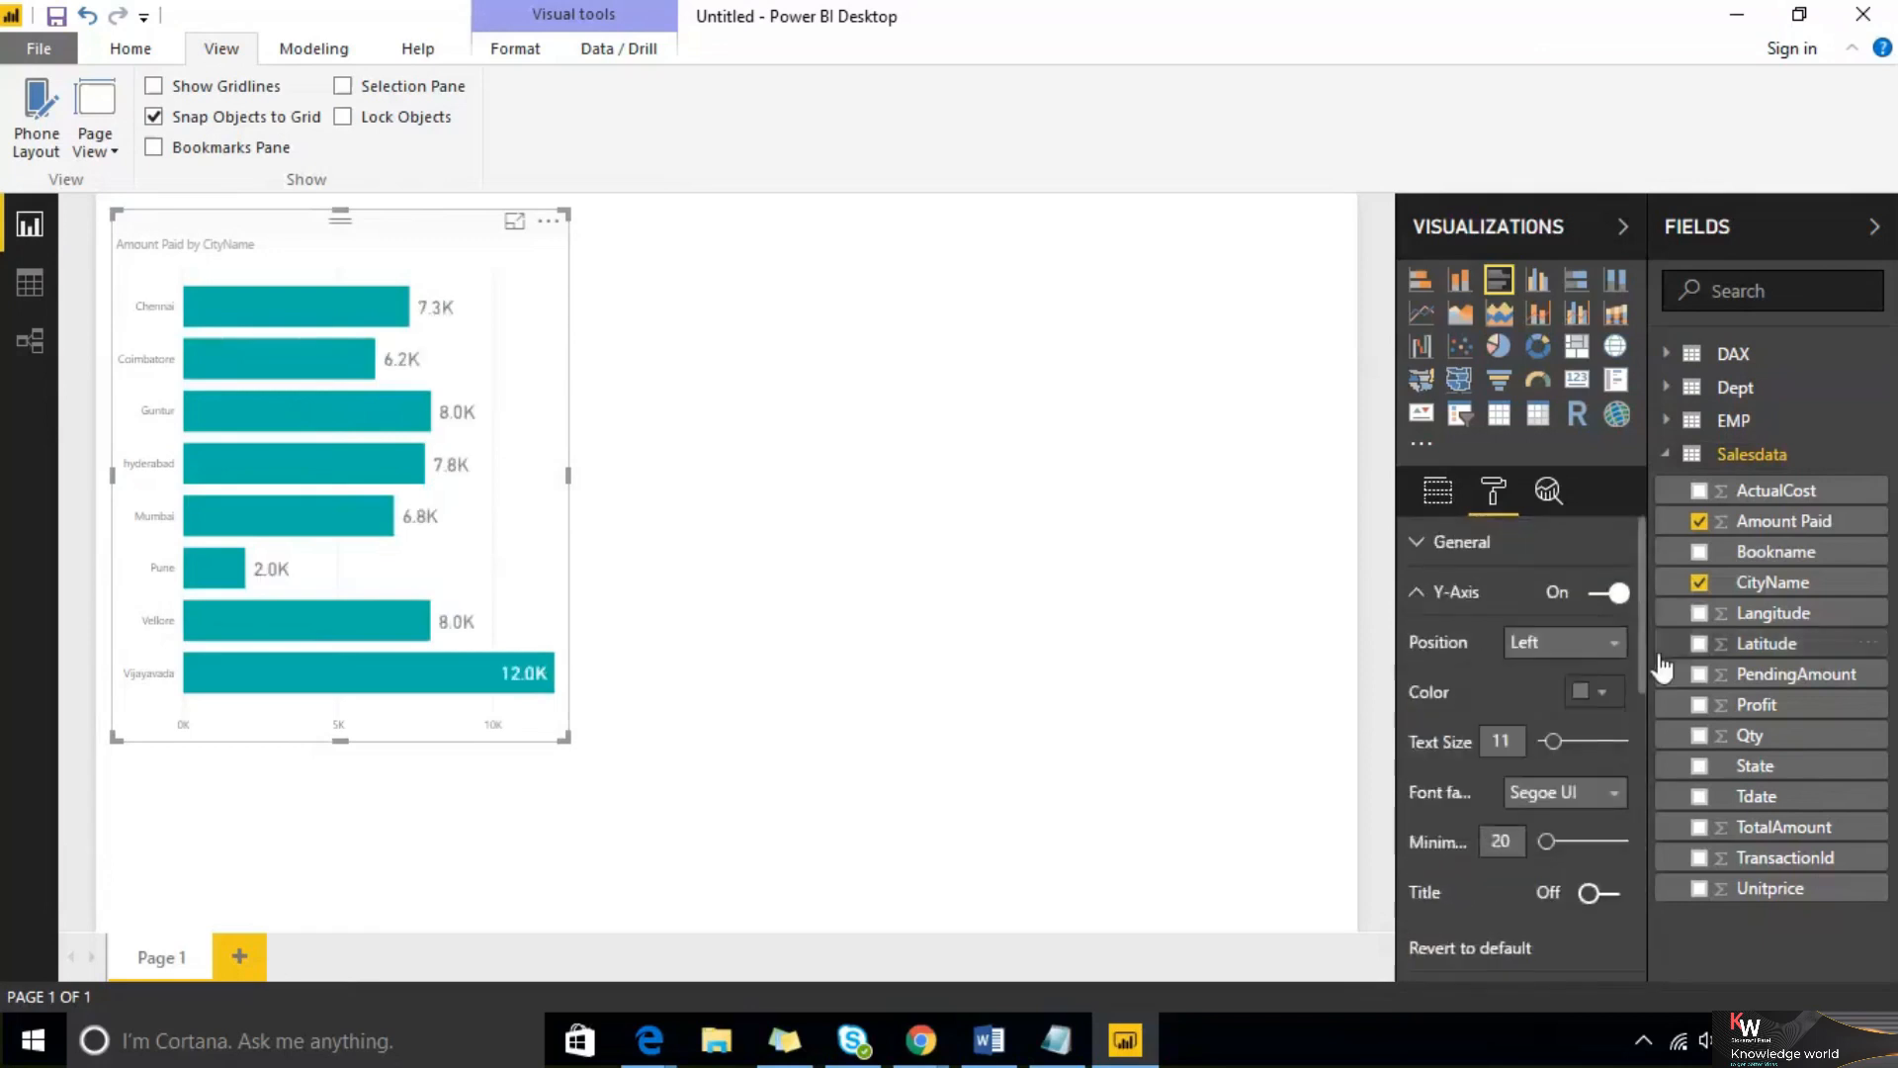
{"action": "left_click", "coordinate": [1585, 739]}
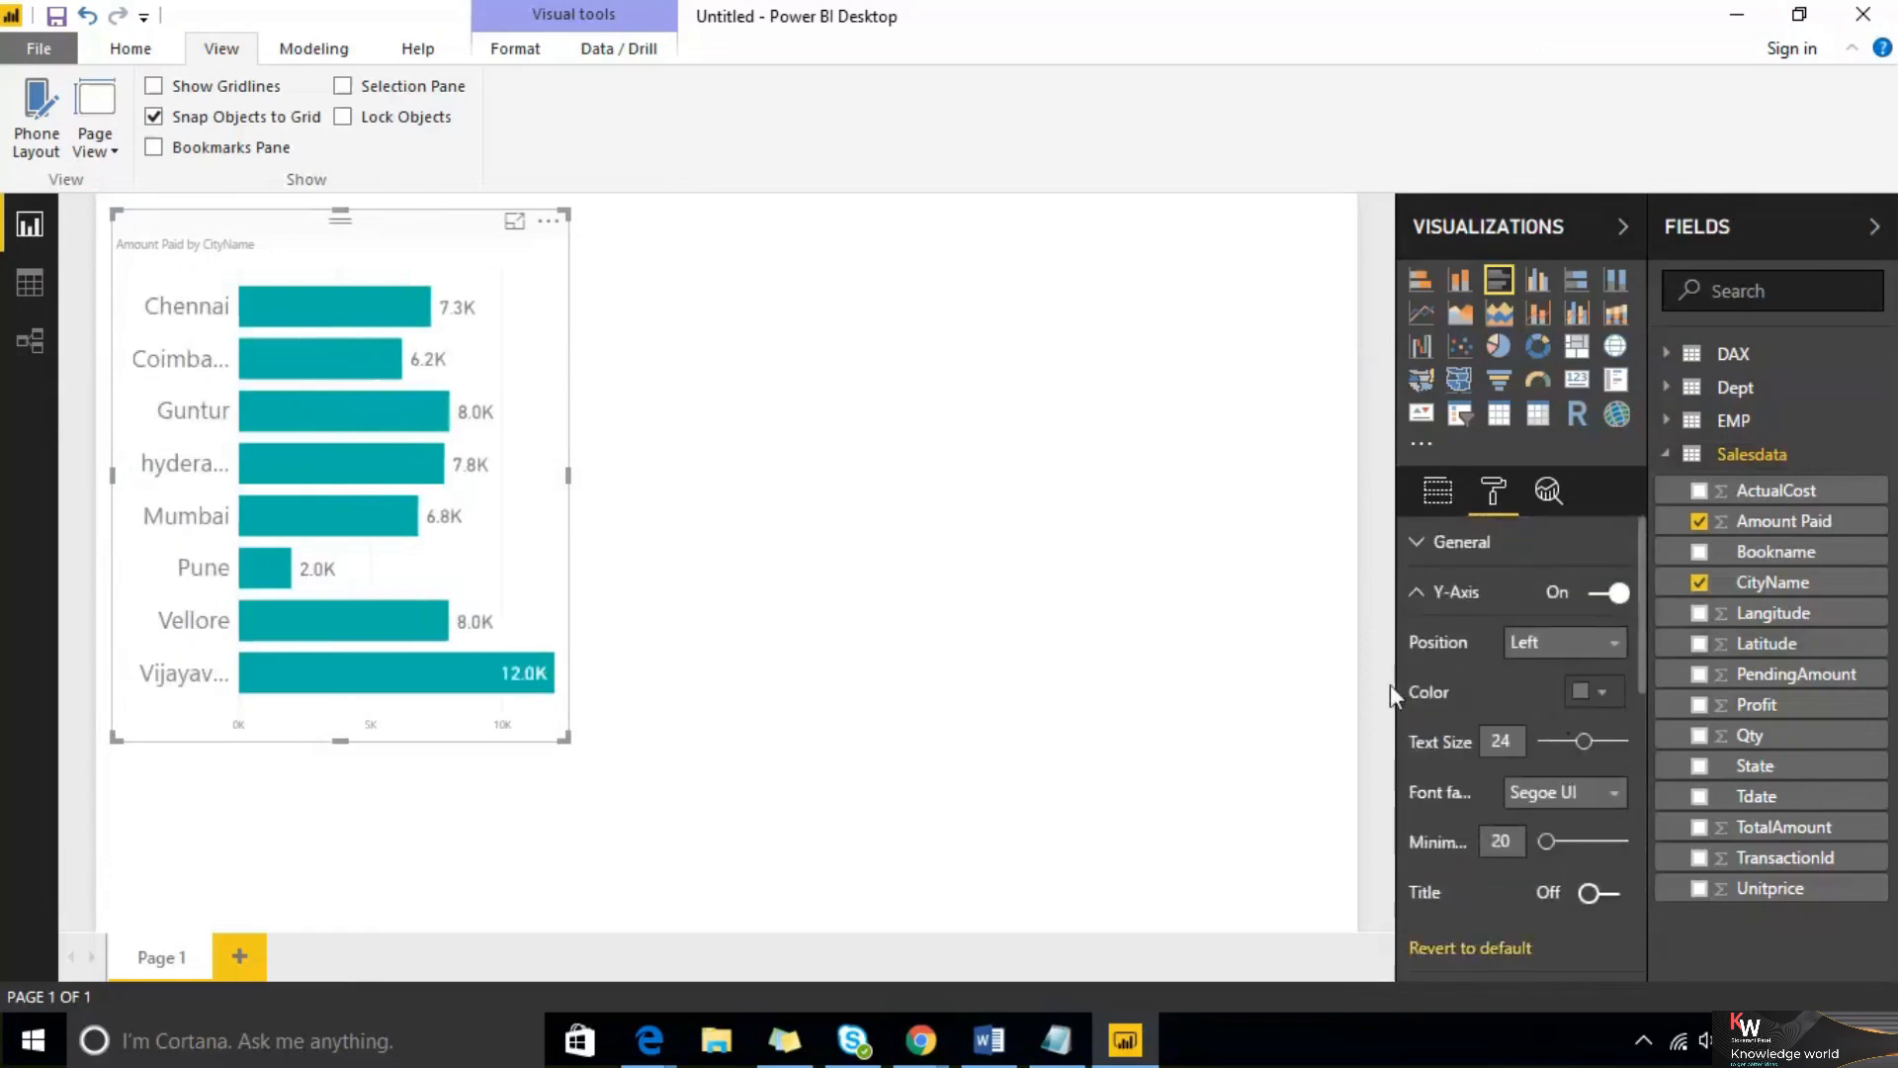
{"action": "left_click", "coordinate": [1417, 593]}
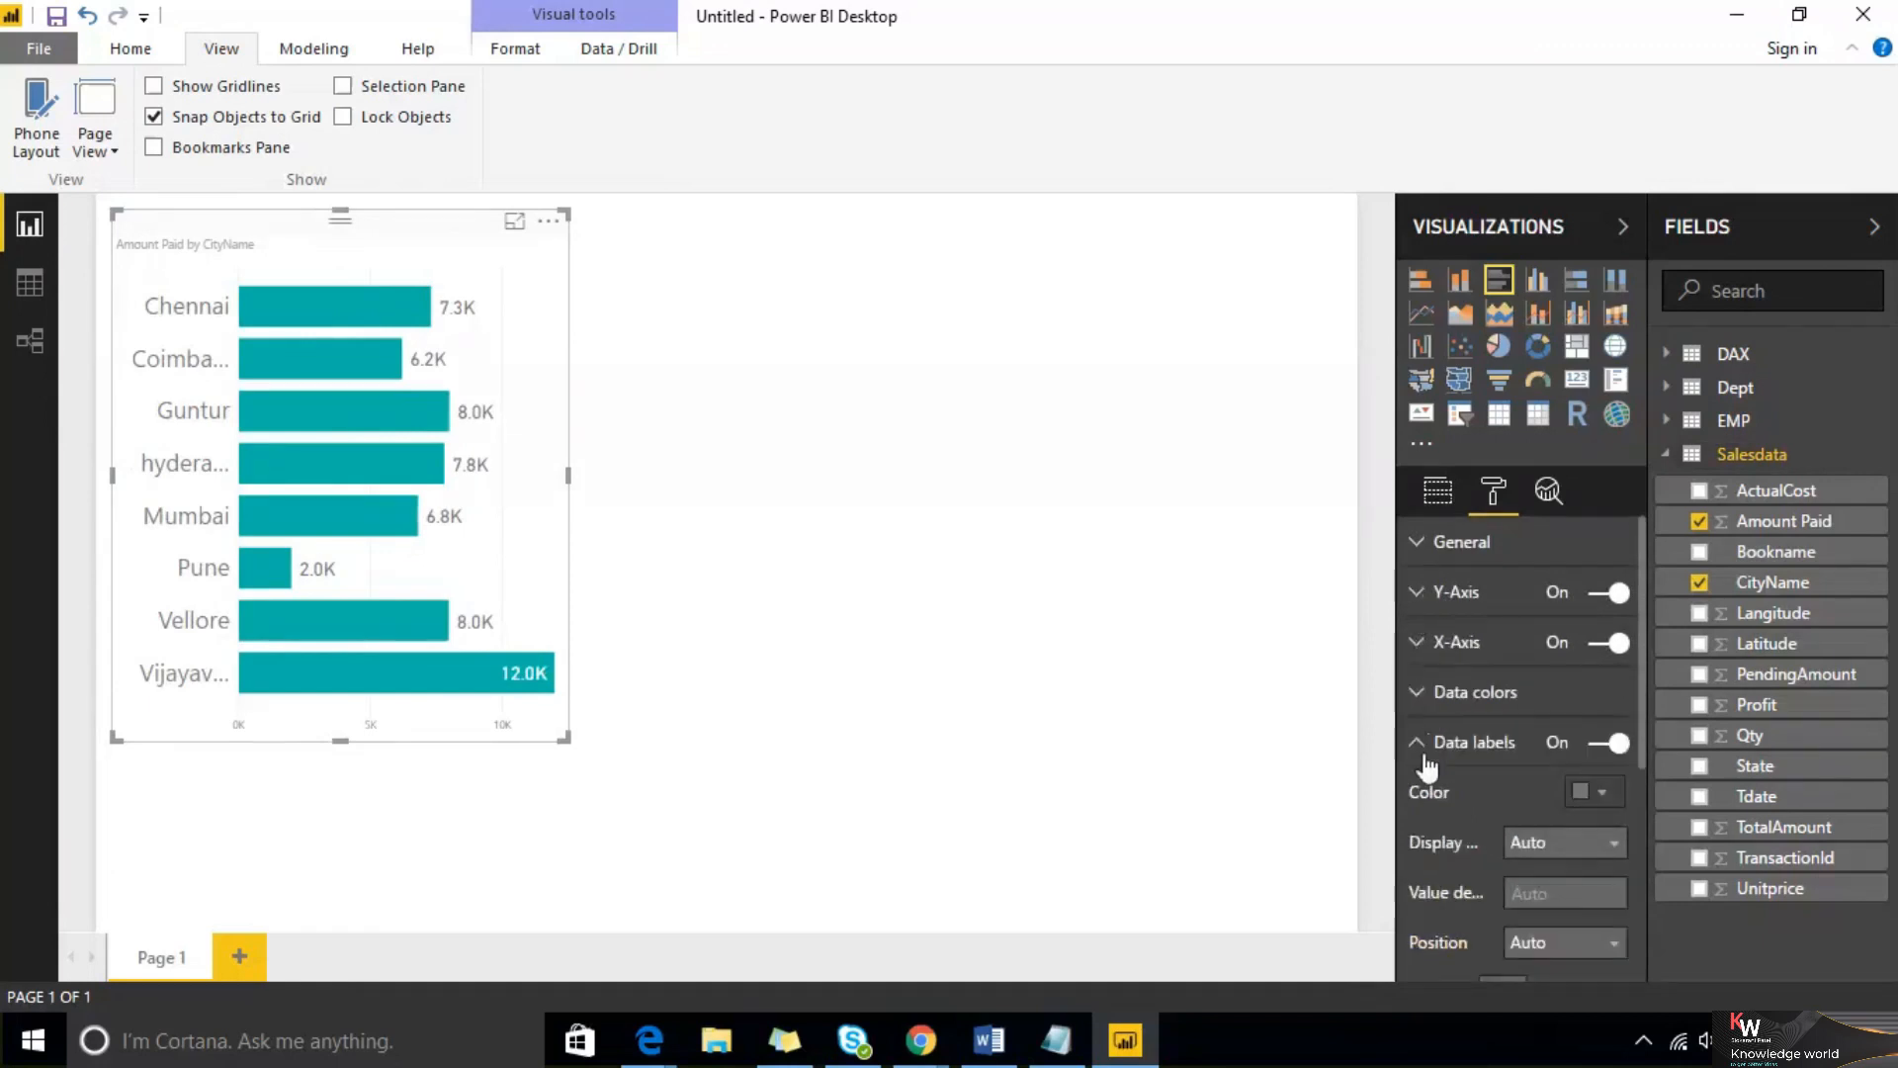
Increase the X-axis text size and enlarge the bar chart further
{"action": "left_click", "coordinate": [1417, 642]}
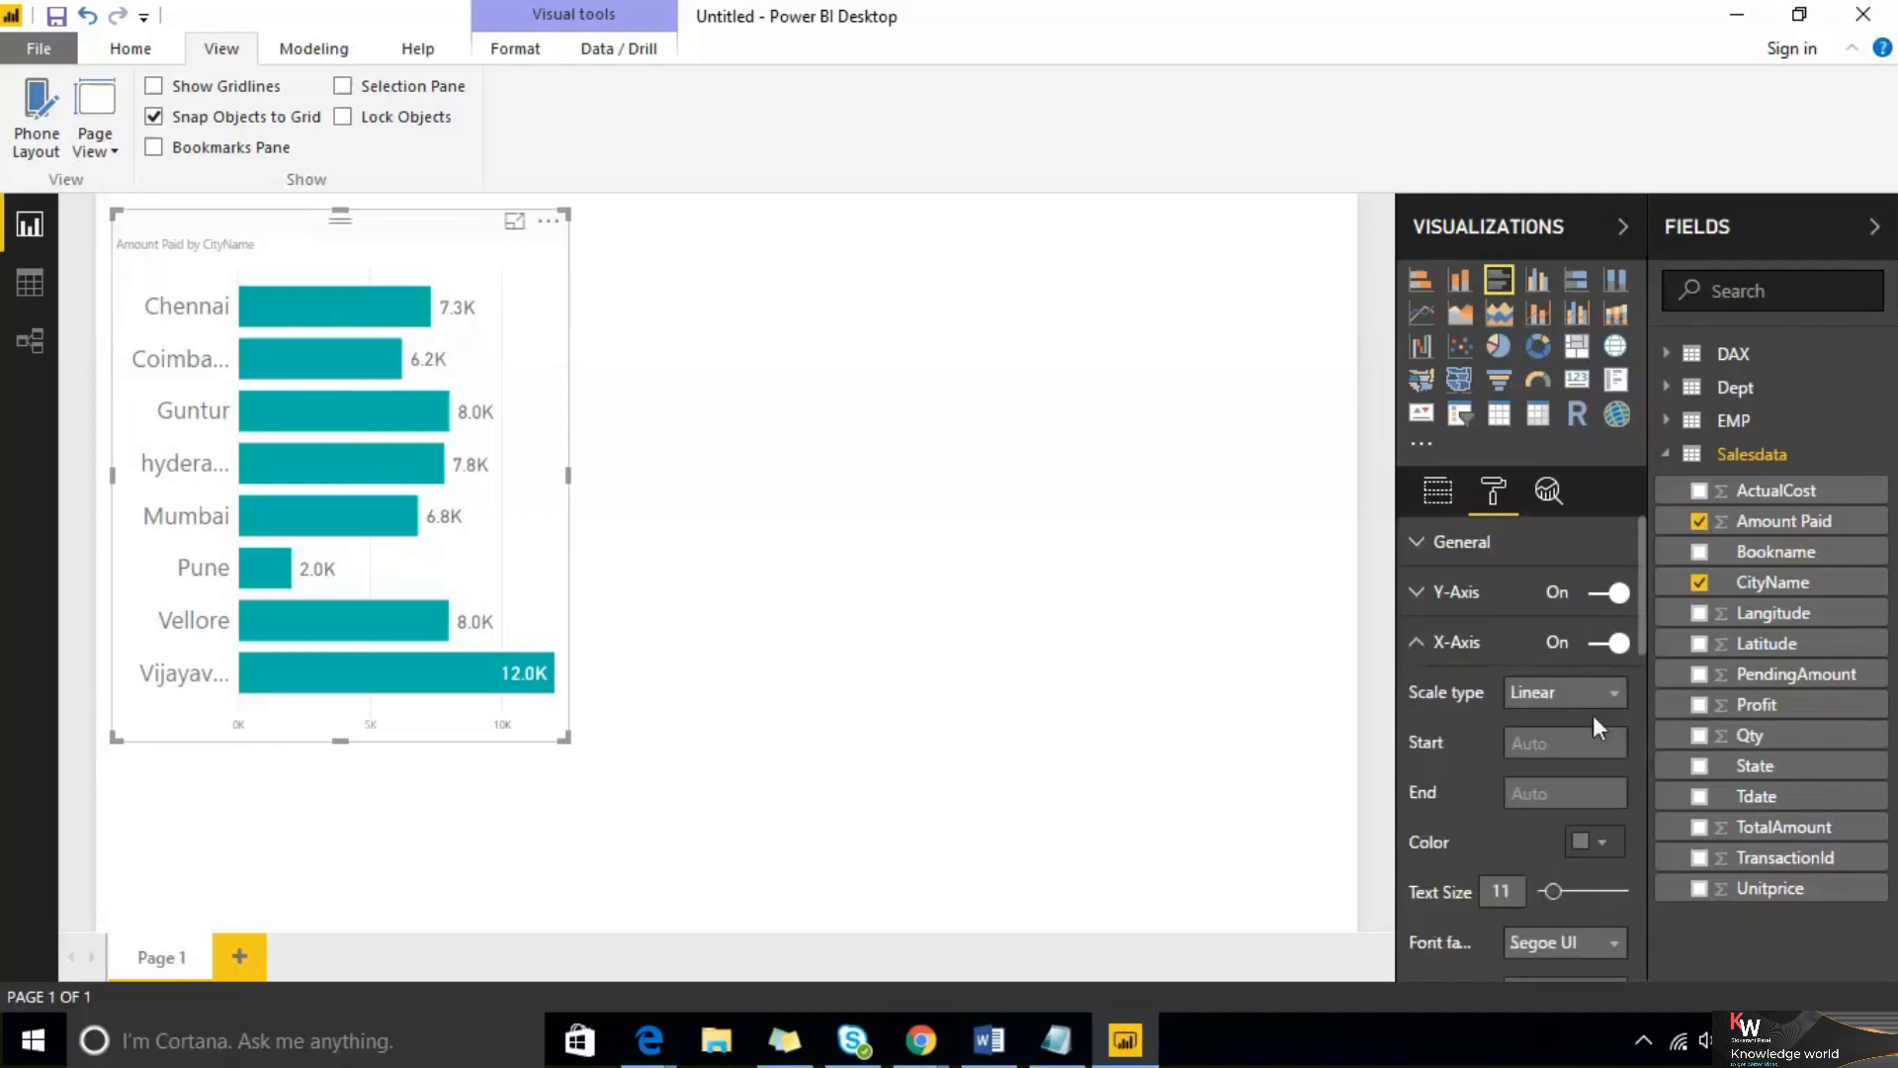
{"action": "left_click_drag", "start_coordinate": [1554, 891], "coordinate": [1582, 889]}
{"action": "left_click_drag", "start_coordinate": [565, 738], "coordinate": [732, 801]}
{"action": "left_click", "coordinate": [1365, 664]}
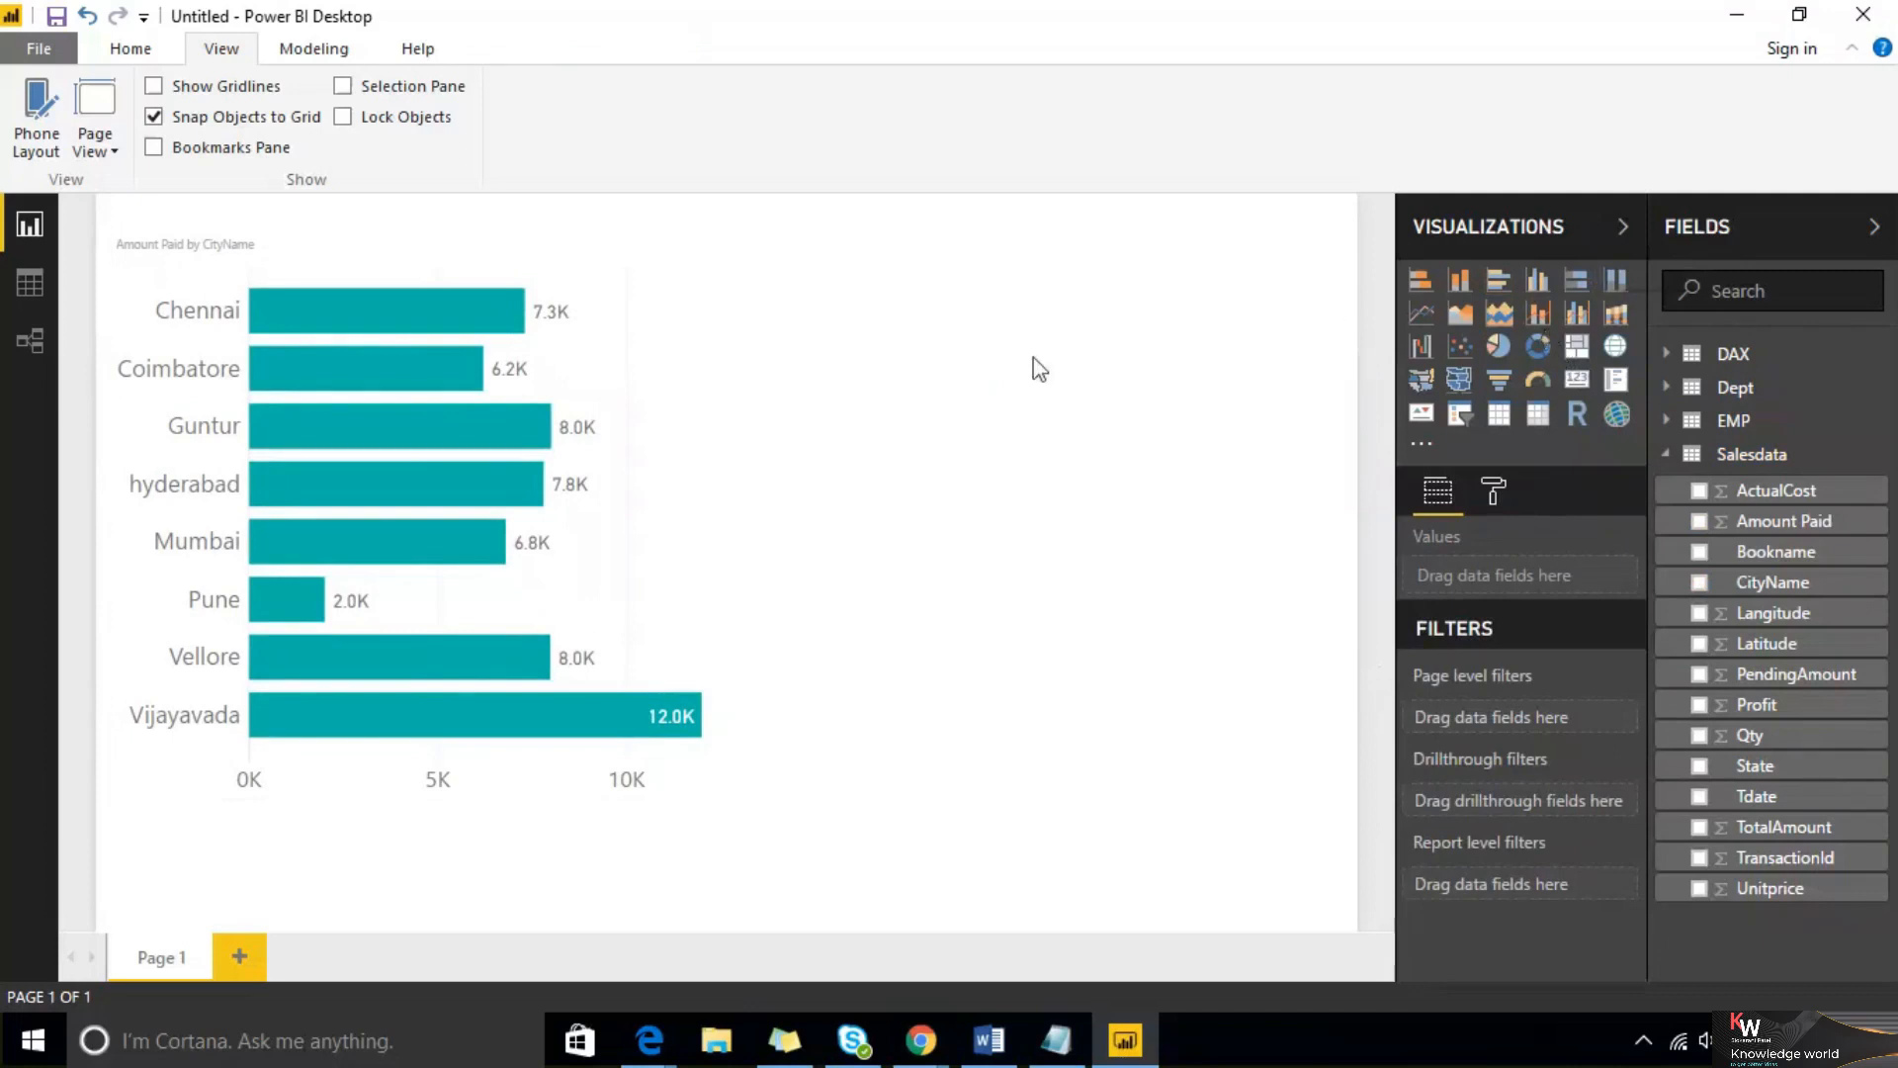
Add a donut chart of Amount Paid by Bookname beside the bar chart and enlarge it
{"action": "left_click", "coordinate": [1540, 351]}
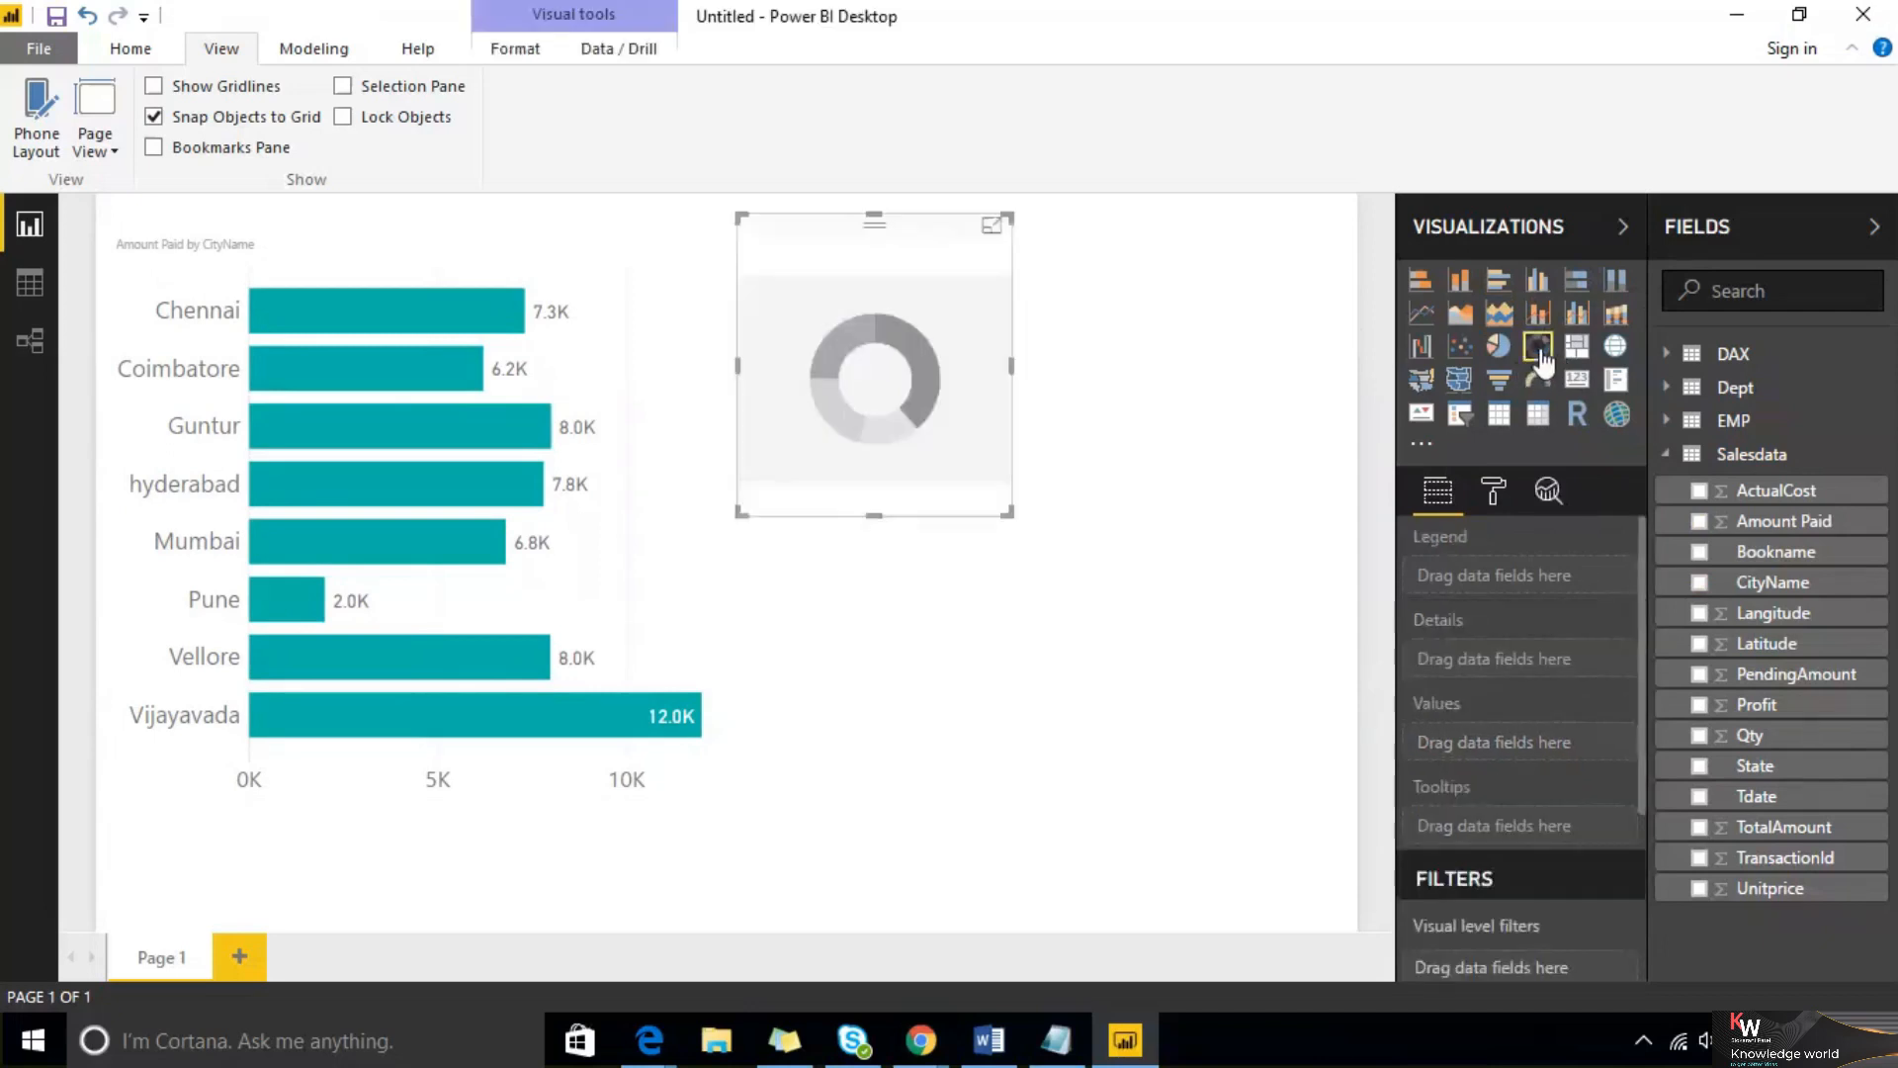
{"action": "left_click_drag", "start_coordinate": [1725, 554], "coordinate": [862, 386]}
{"action": "left_click_drag", "start_coordinate": [1686, 524], "coordinate": [915, 358]}
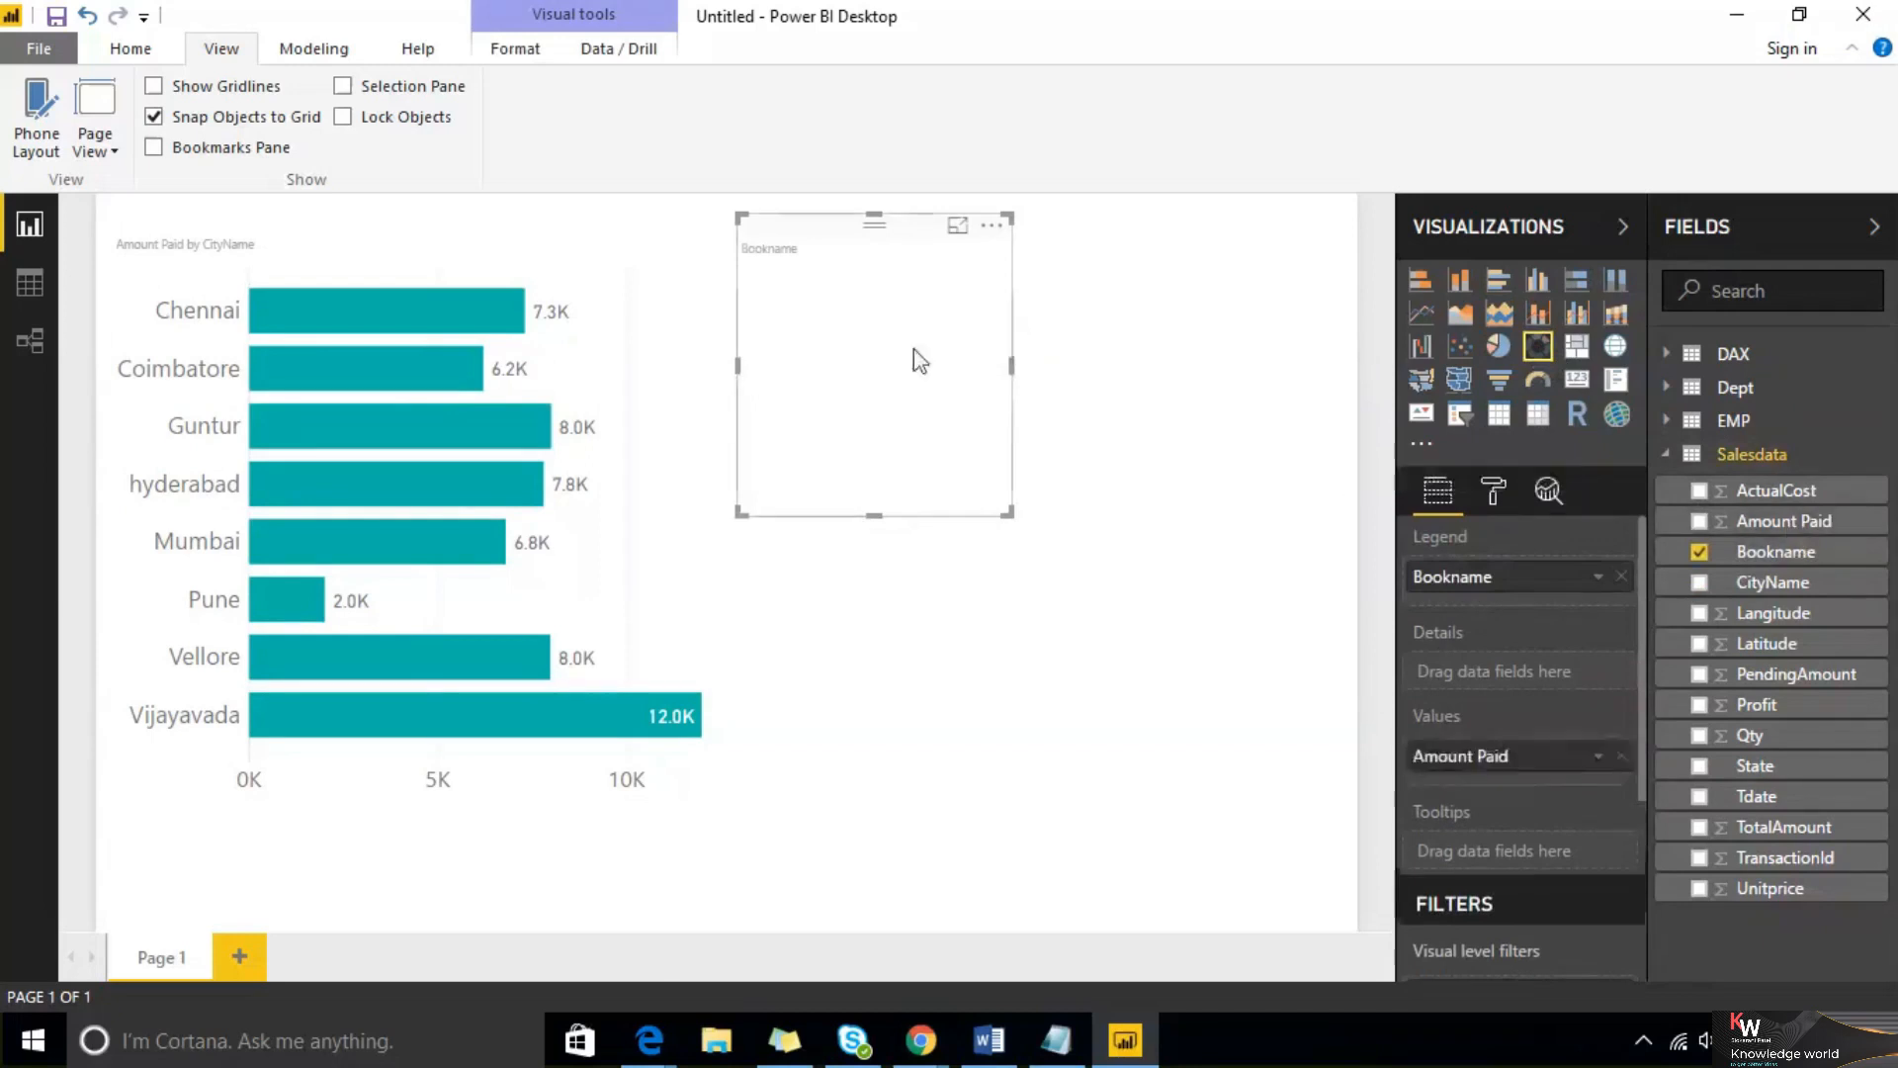
{"action": "left_click_drag", "start_coordinate": [1011, 514], "coordinate": [1120, 583]}
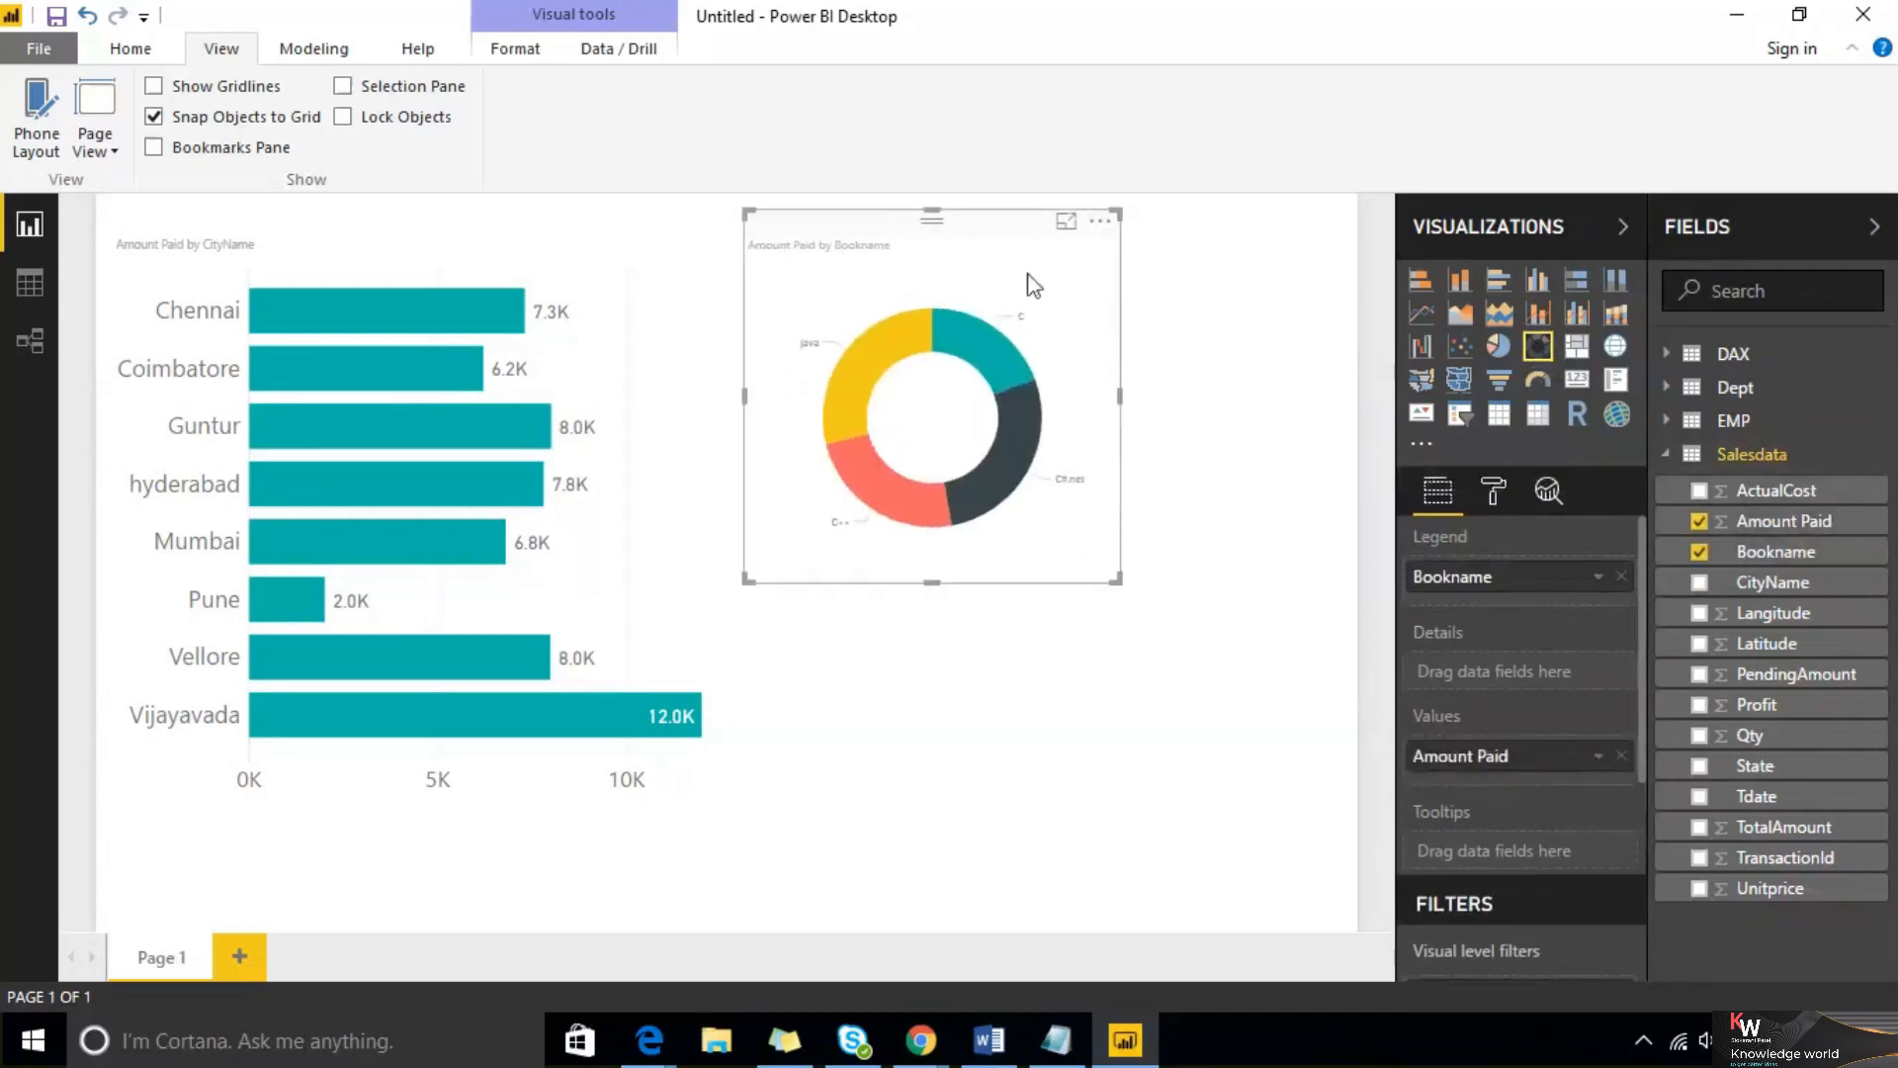
{"action": "left_click", "coordinate": [1493, 495]}
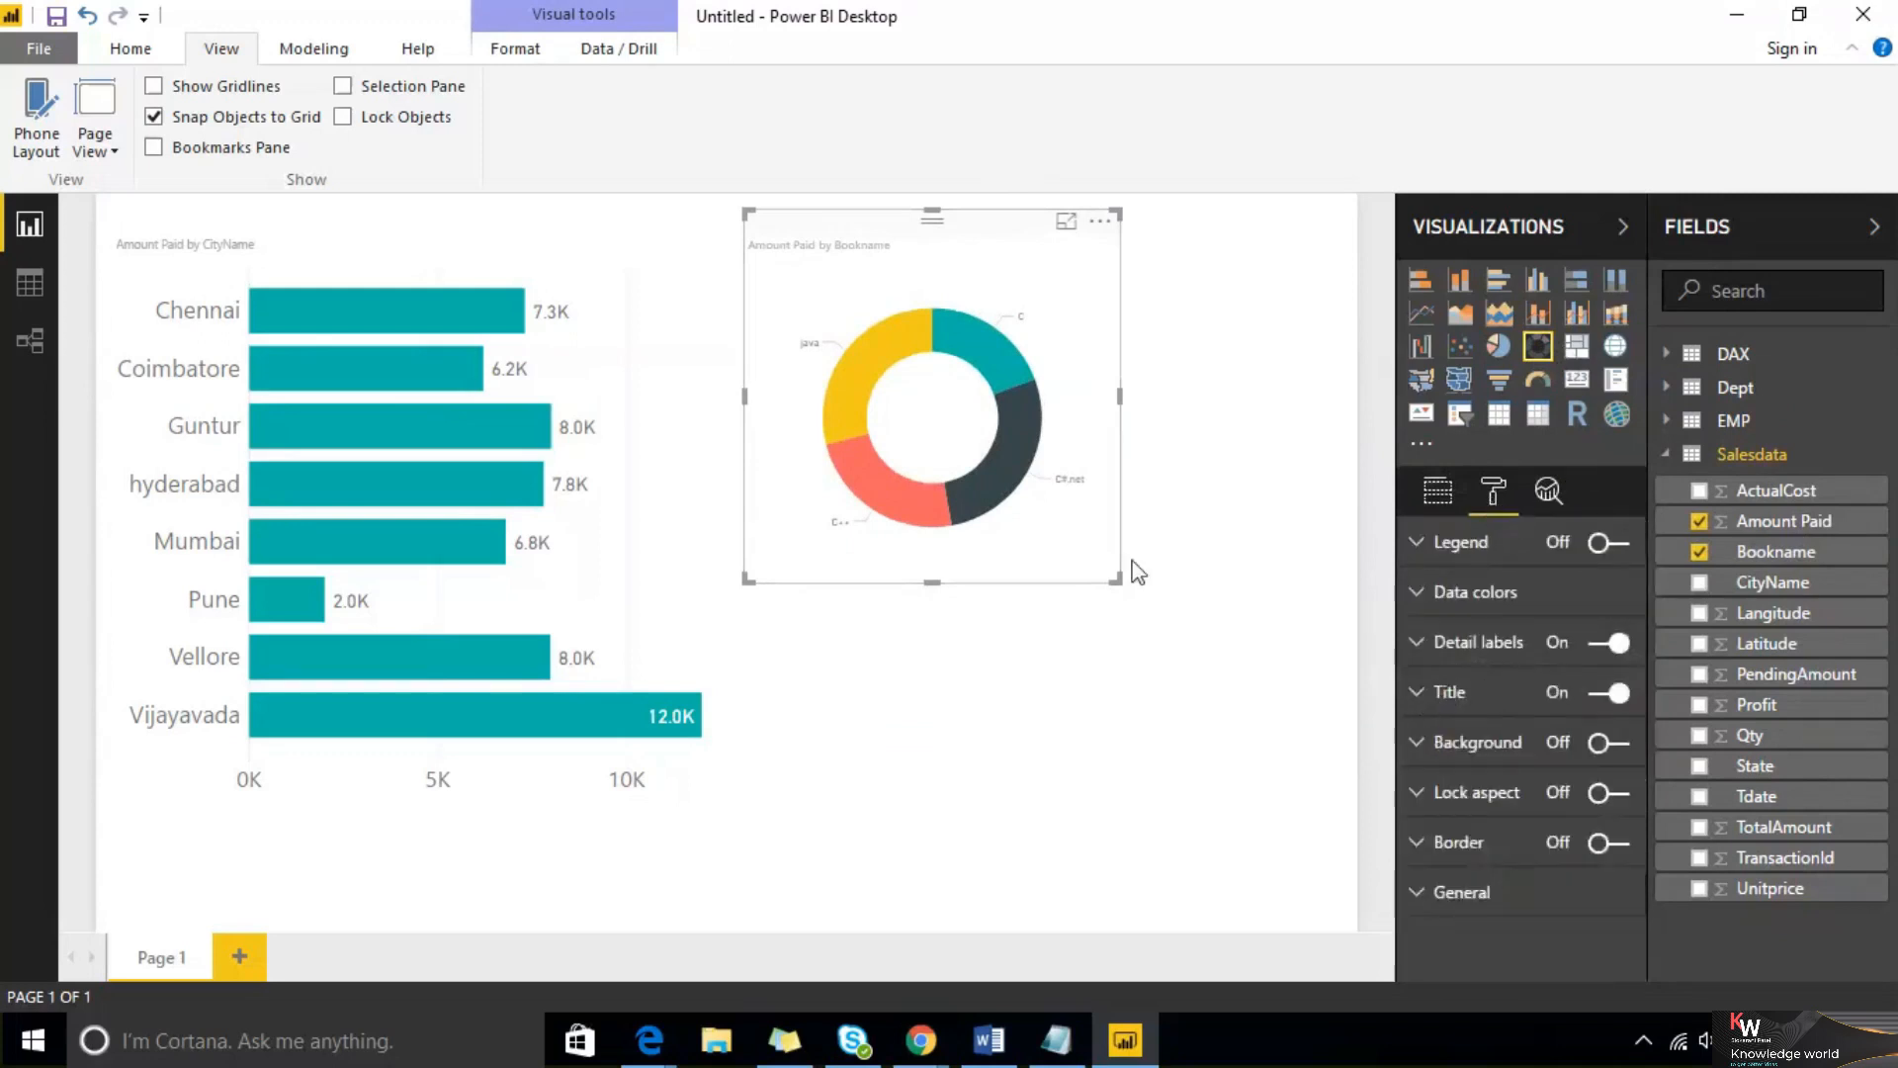
{"action": "left_click_drag", "start_coordinate": [1115, 582], "coordinate": [1199, 646]}
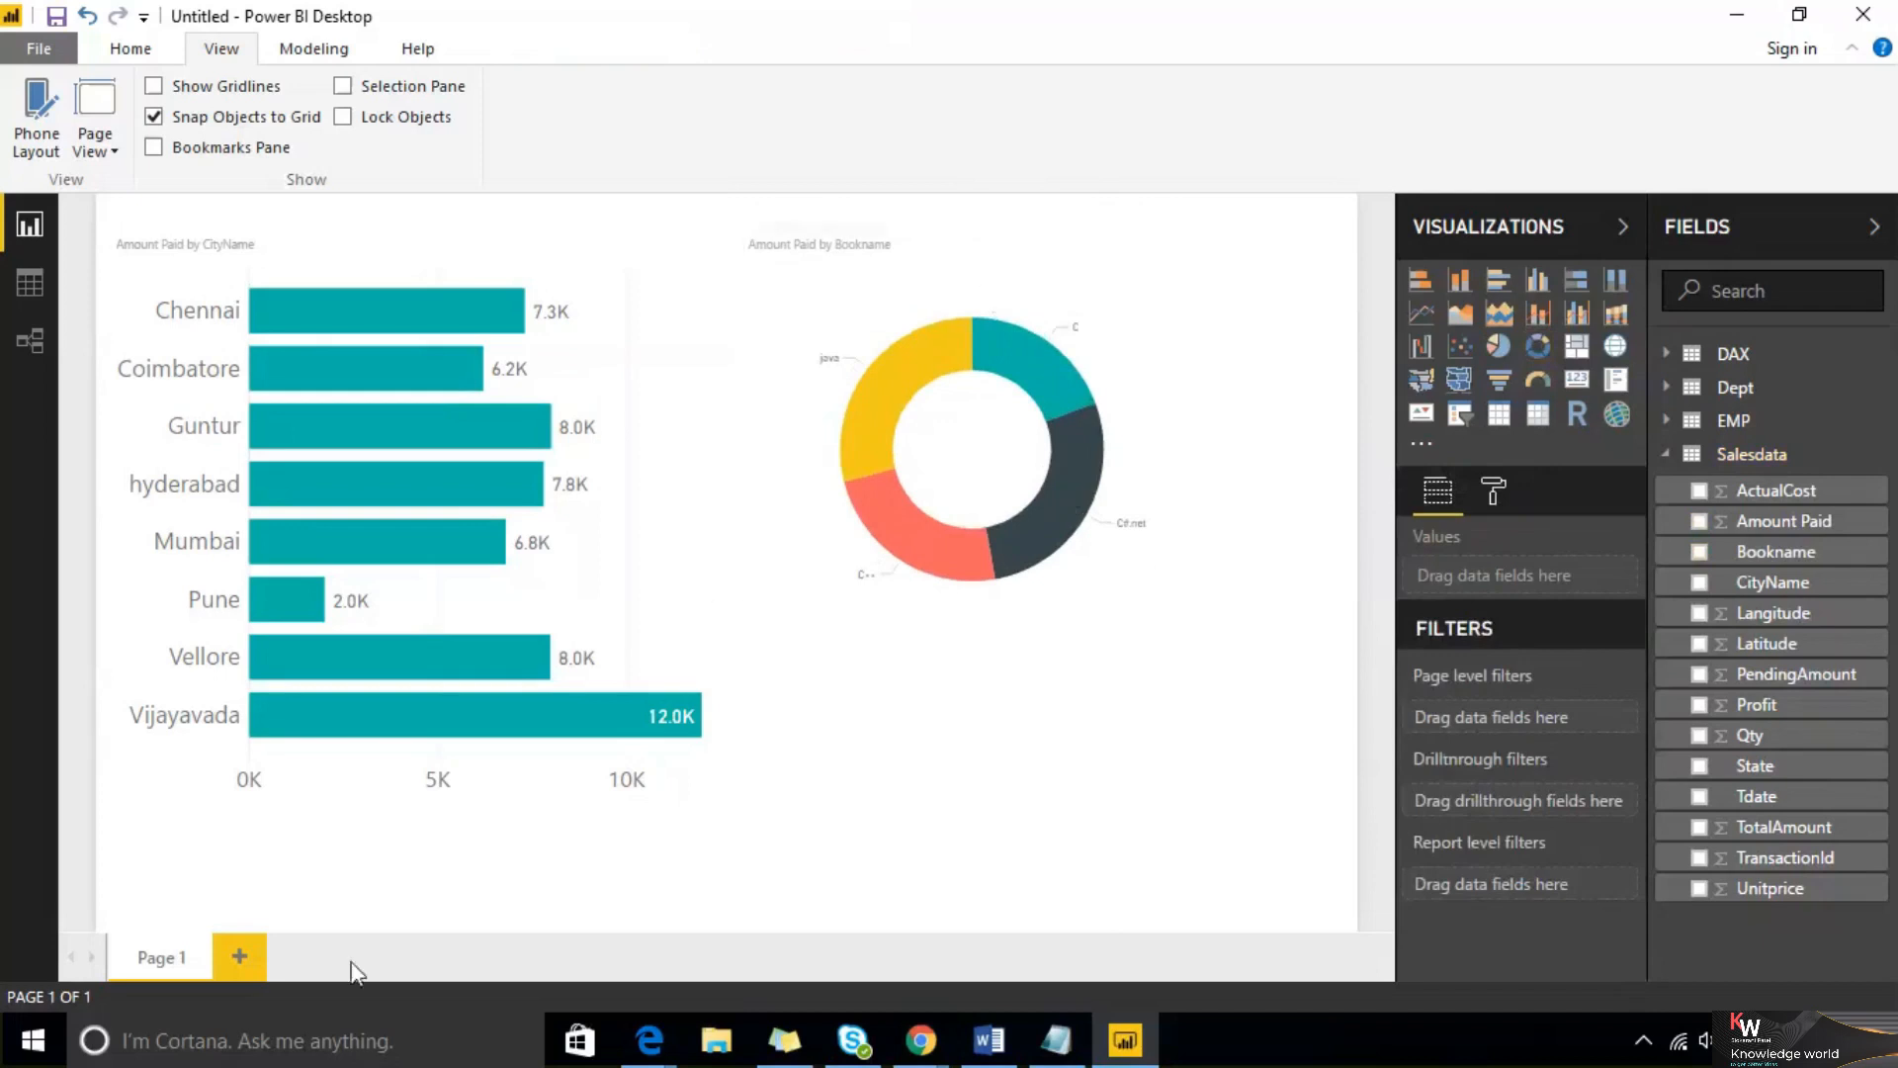
Add a second report page and insert a pie chart of Amount Paid by Bookname
{"action": "left_click", "coordinate": [243, 957]}
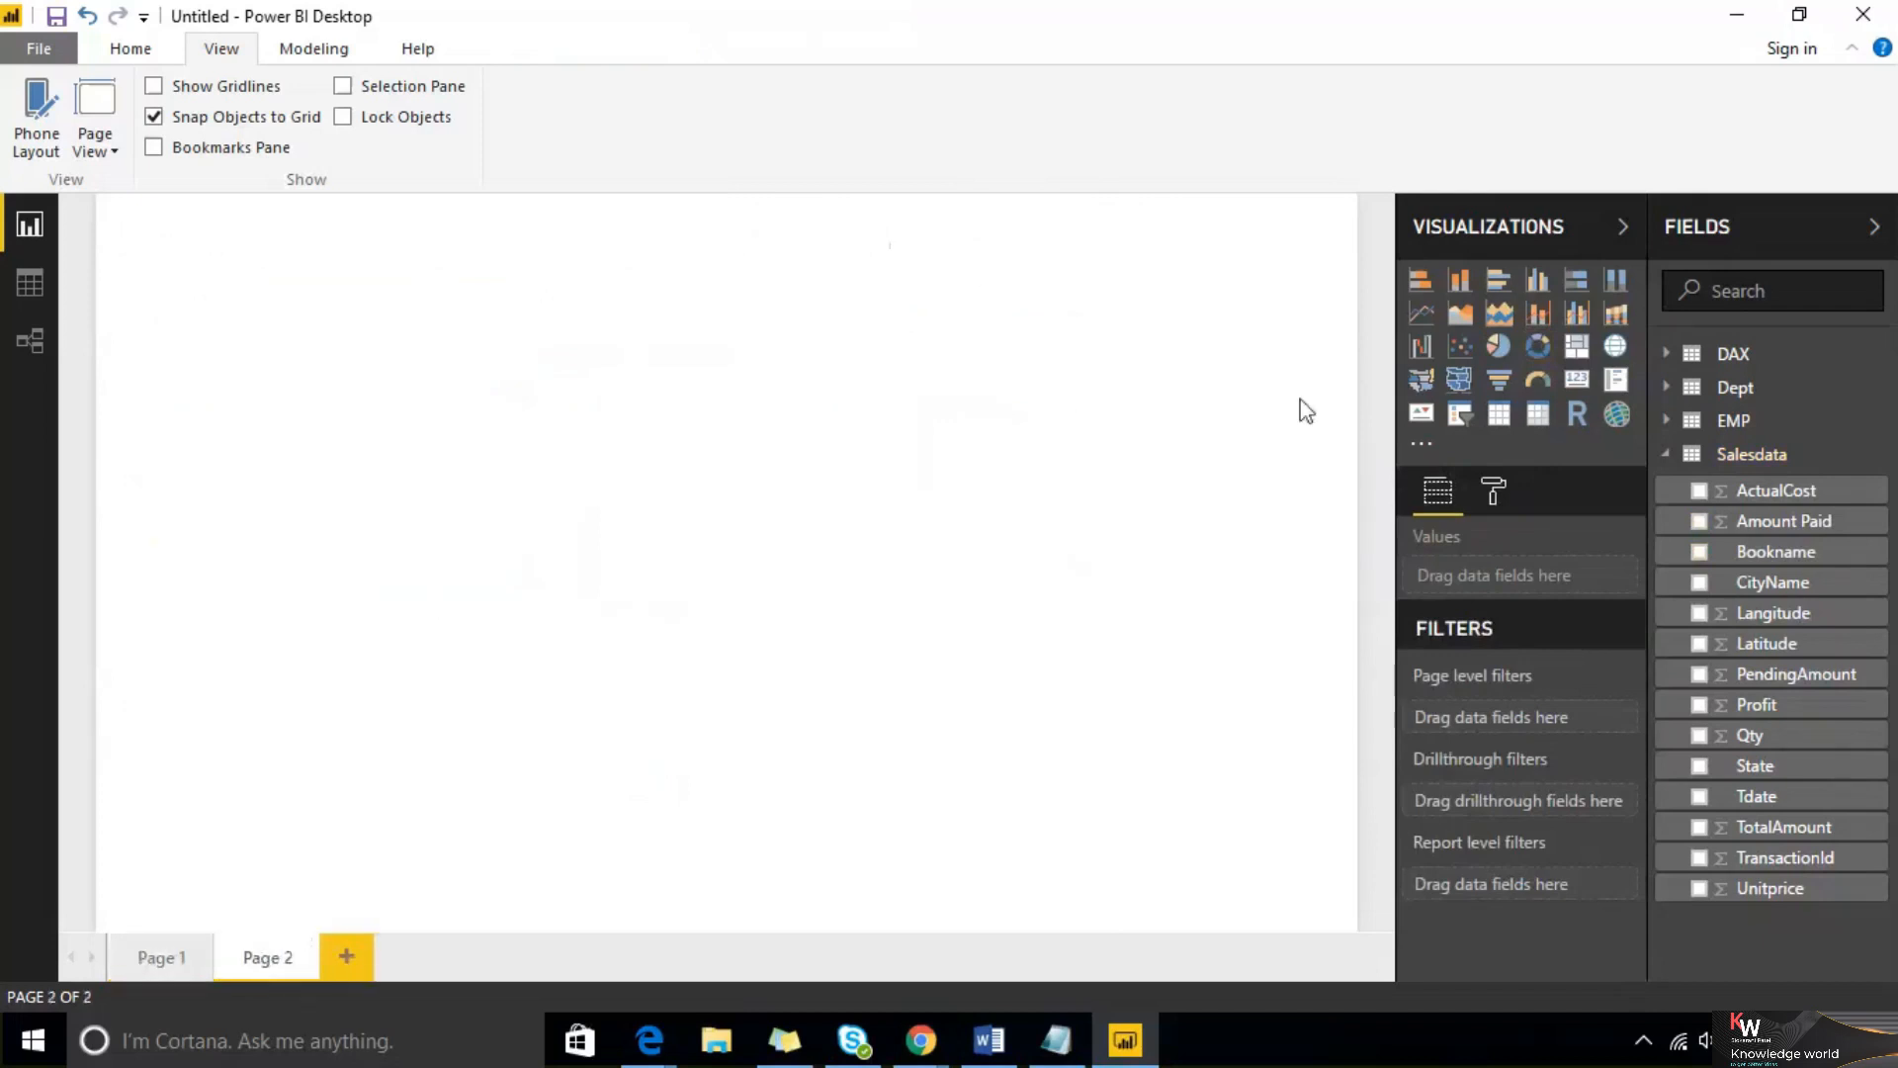
{"action": "left_click", "coordinate": [1499, 346]}
{"action": "left_click_drag", "start_coordinate": [1760, 552], "coordinate": [353, 378]}
{"action": "left_click_drag", "start_coordinate": [1780, 521], "coordinate": [265, 443]}
{"action": "left_click", "coordinate": [967, 398]}
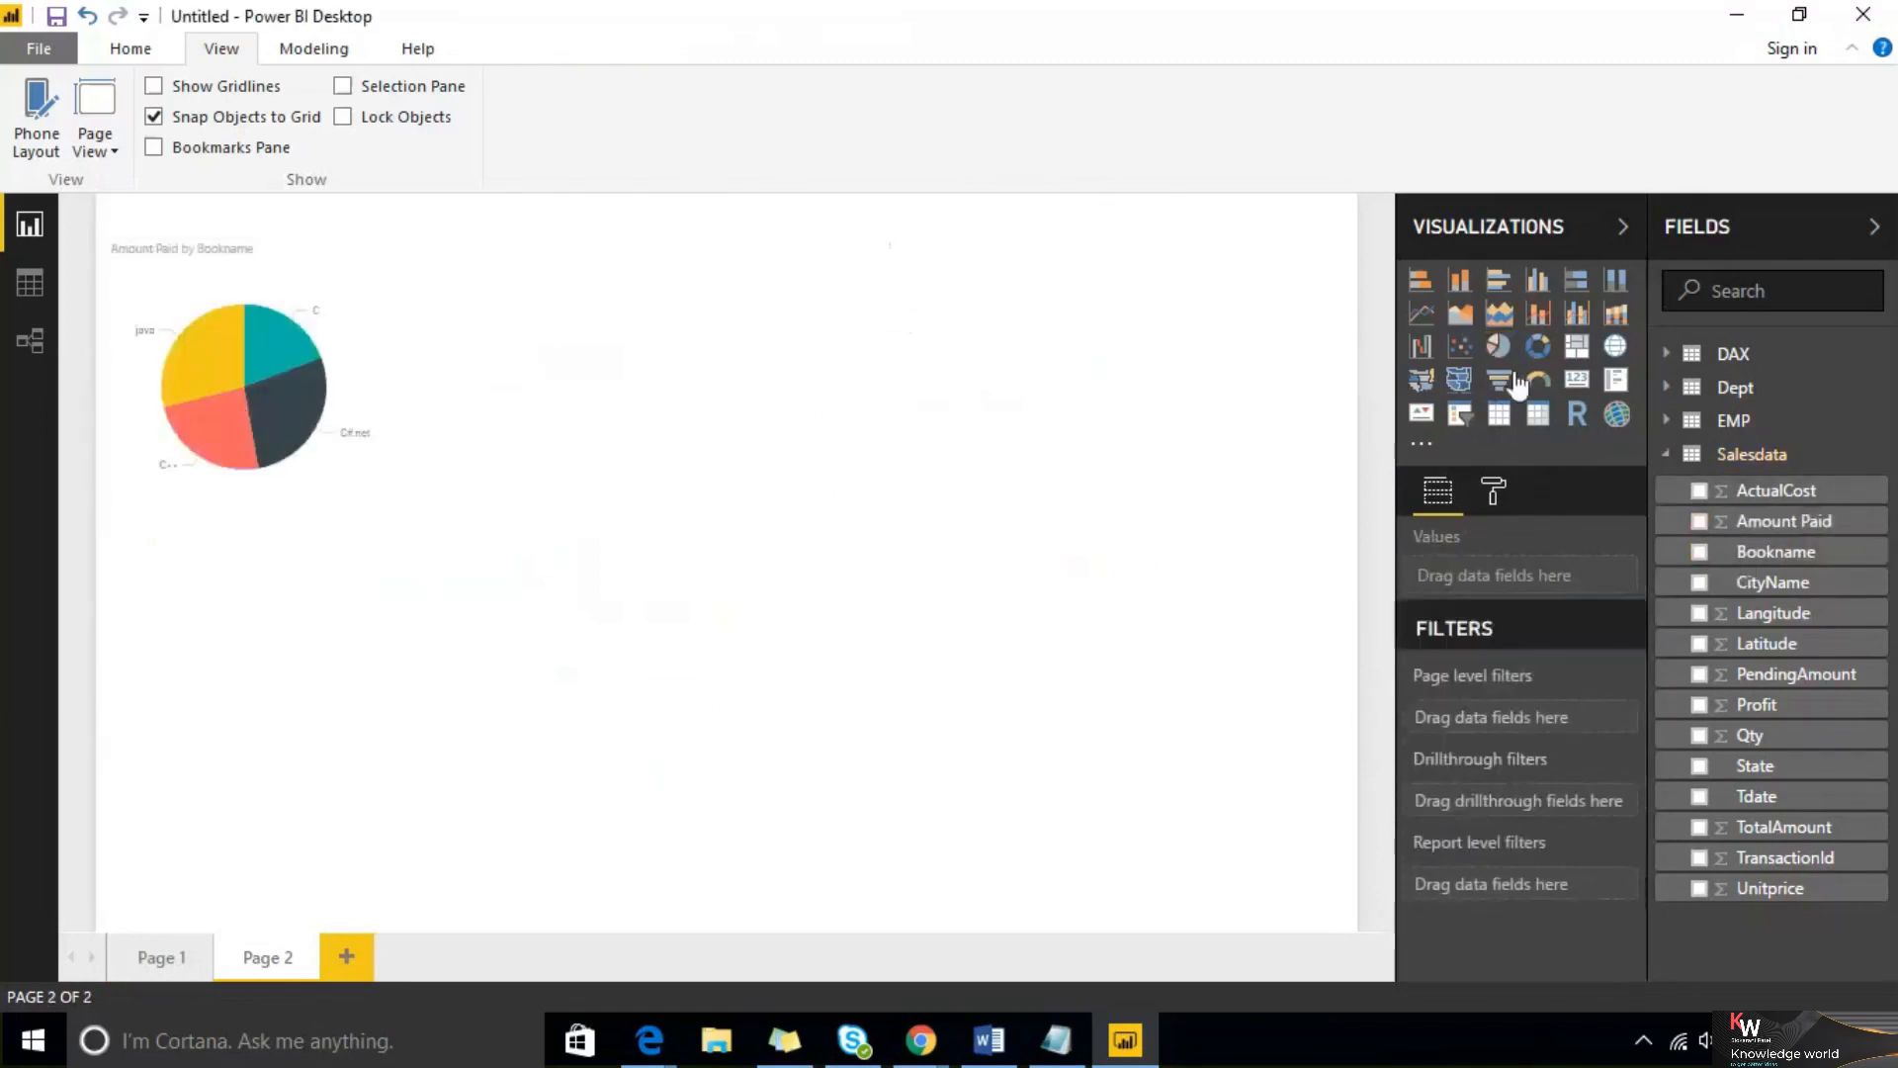
Insert a donut chart of PendingAmount by State and move it beside the pie chart
{"action": "left_click", "coordinate": [1537, 354]}
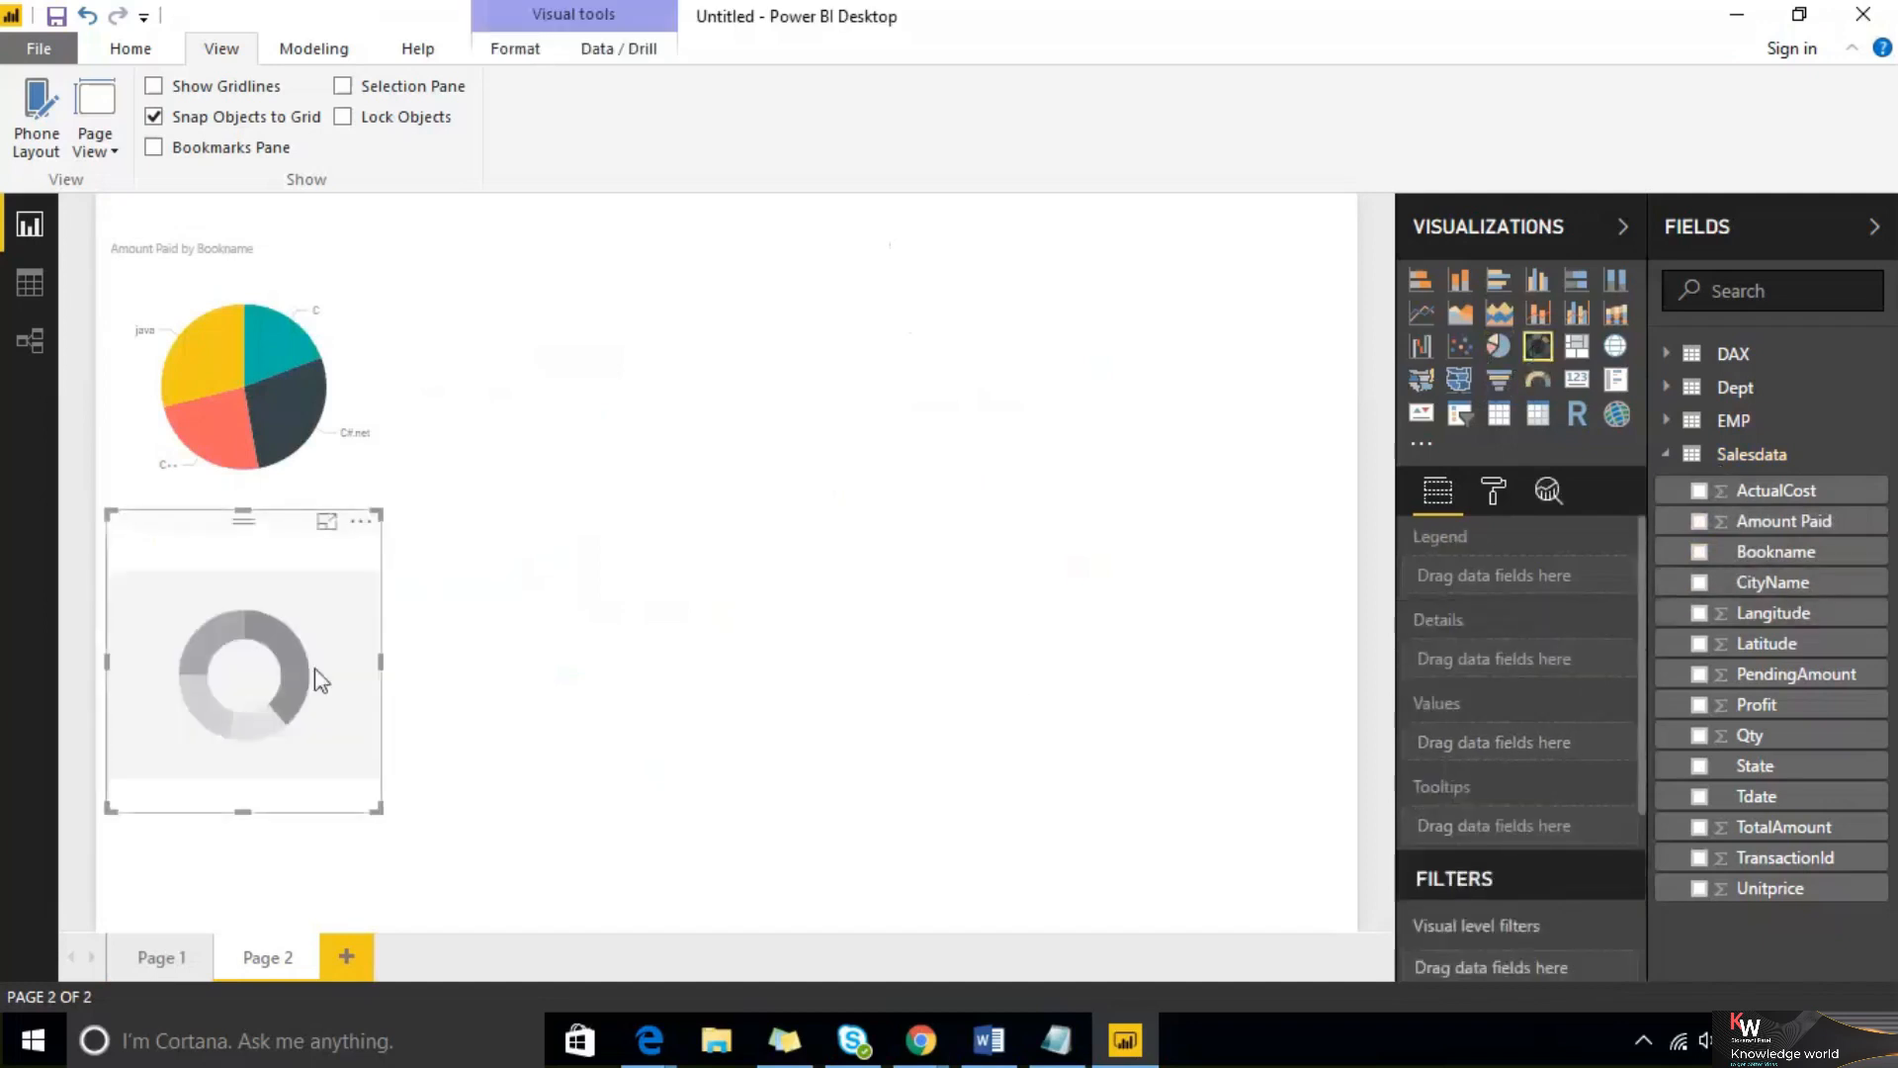
{"action": "left_click", "coordinate": [1700, 767]}
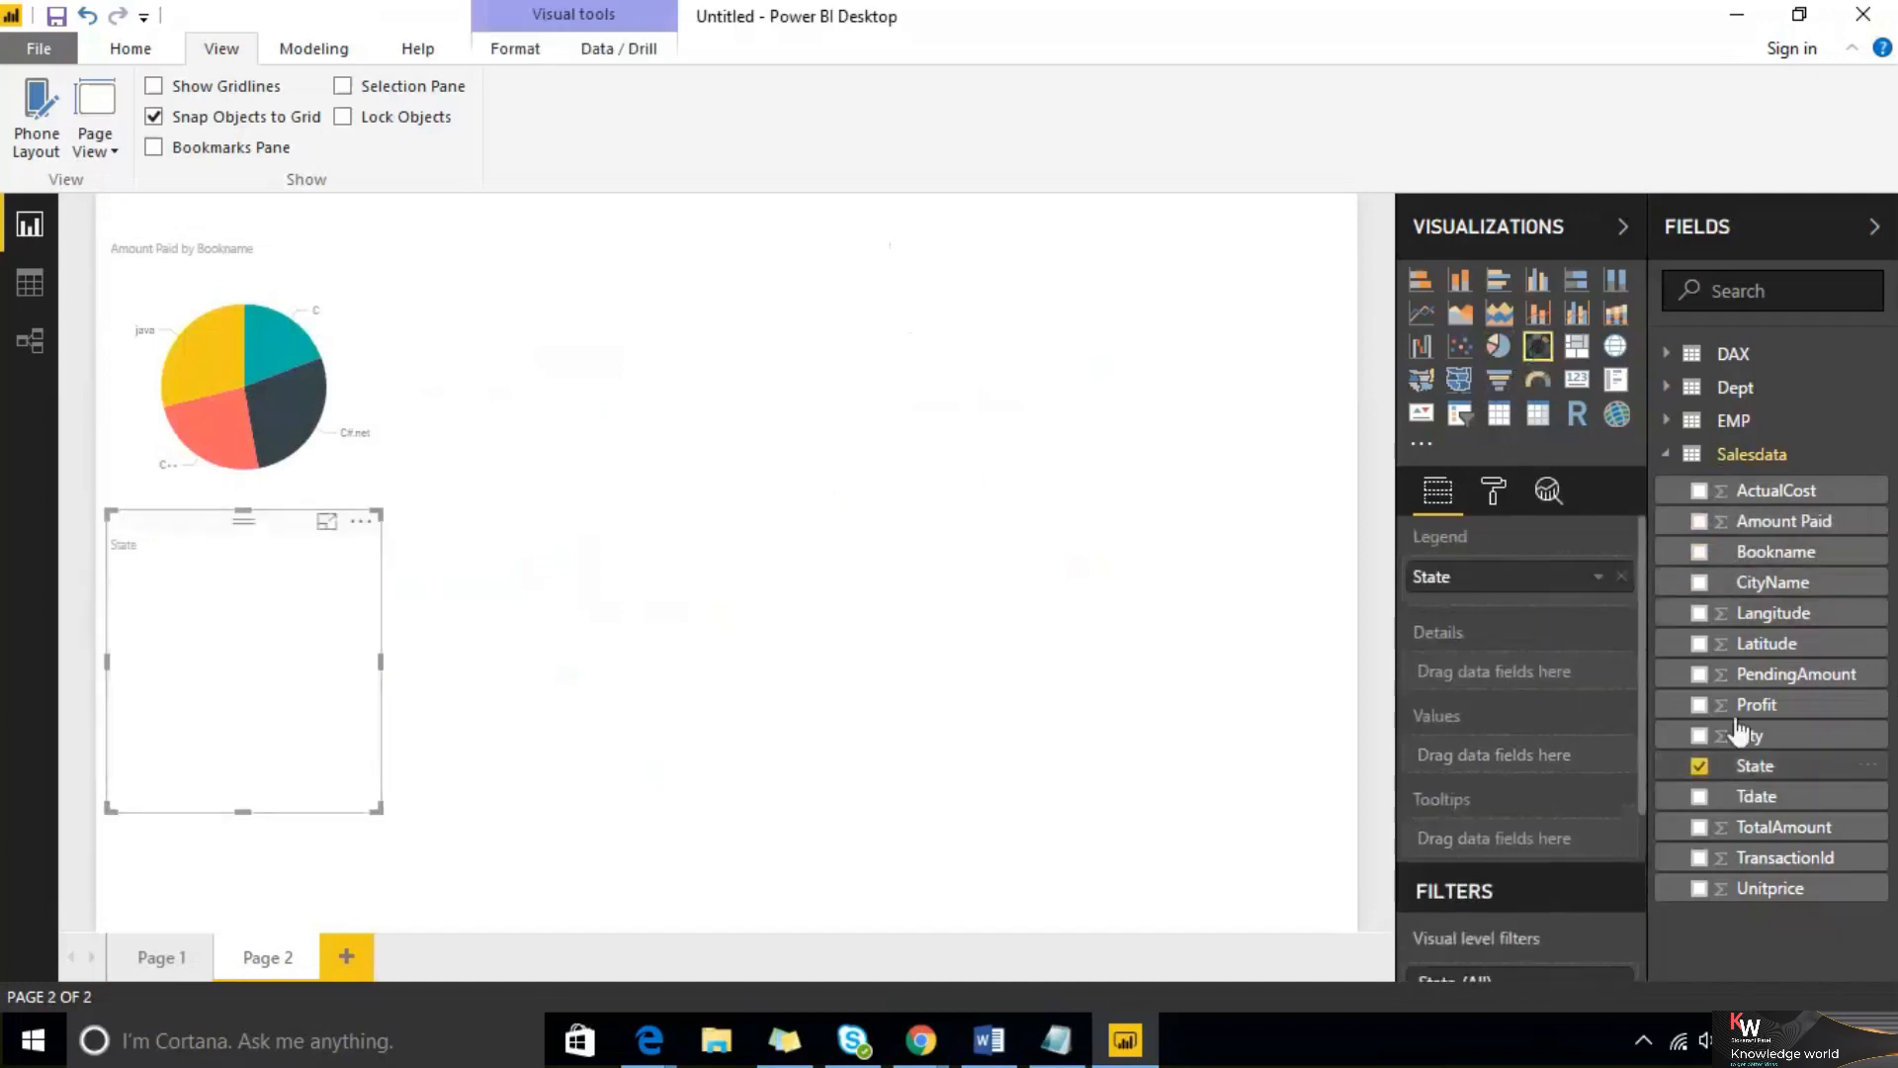
{"action": "left_click", "coordinate": [1700, 675]}
{"action": "left_click_drag", "start_coordinate": [259, 598], "coordinate": [1024, 362]}
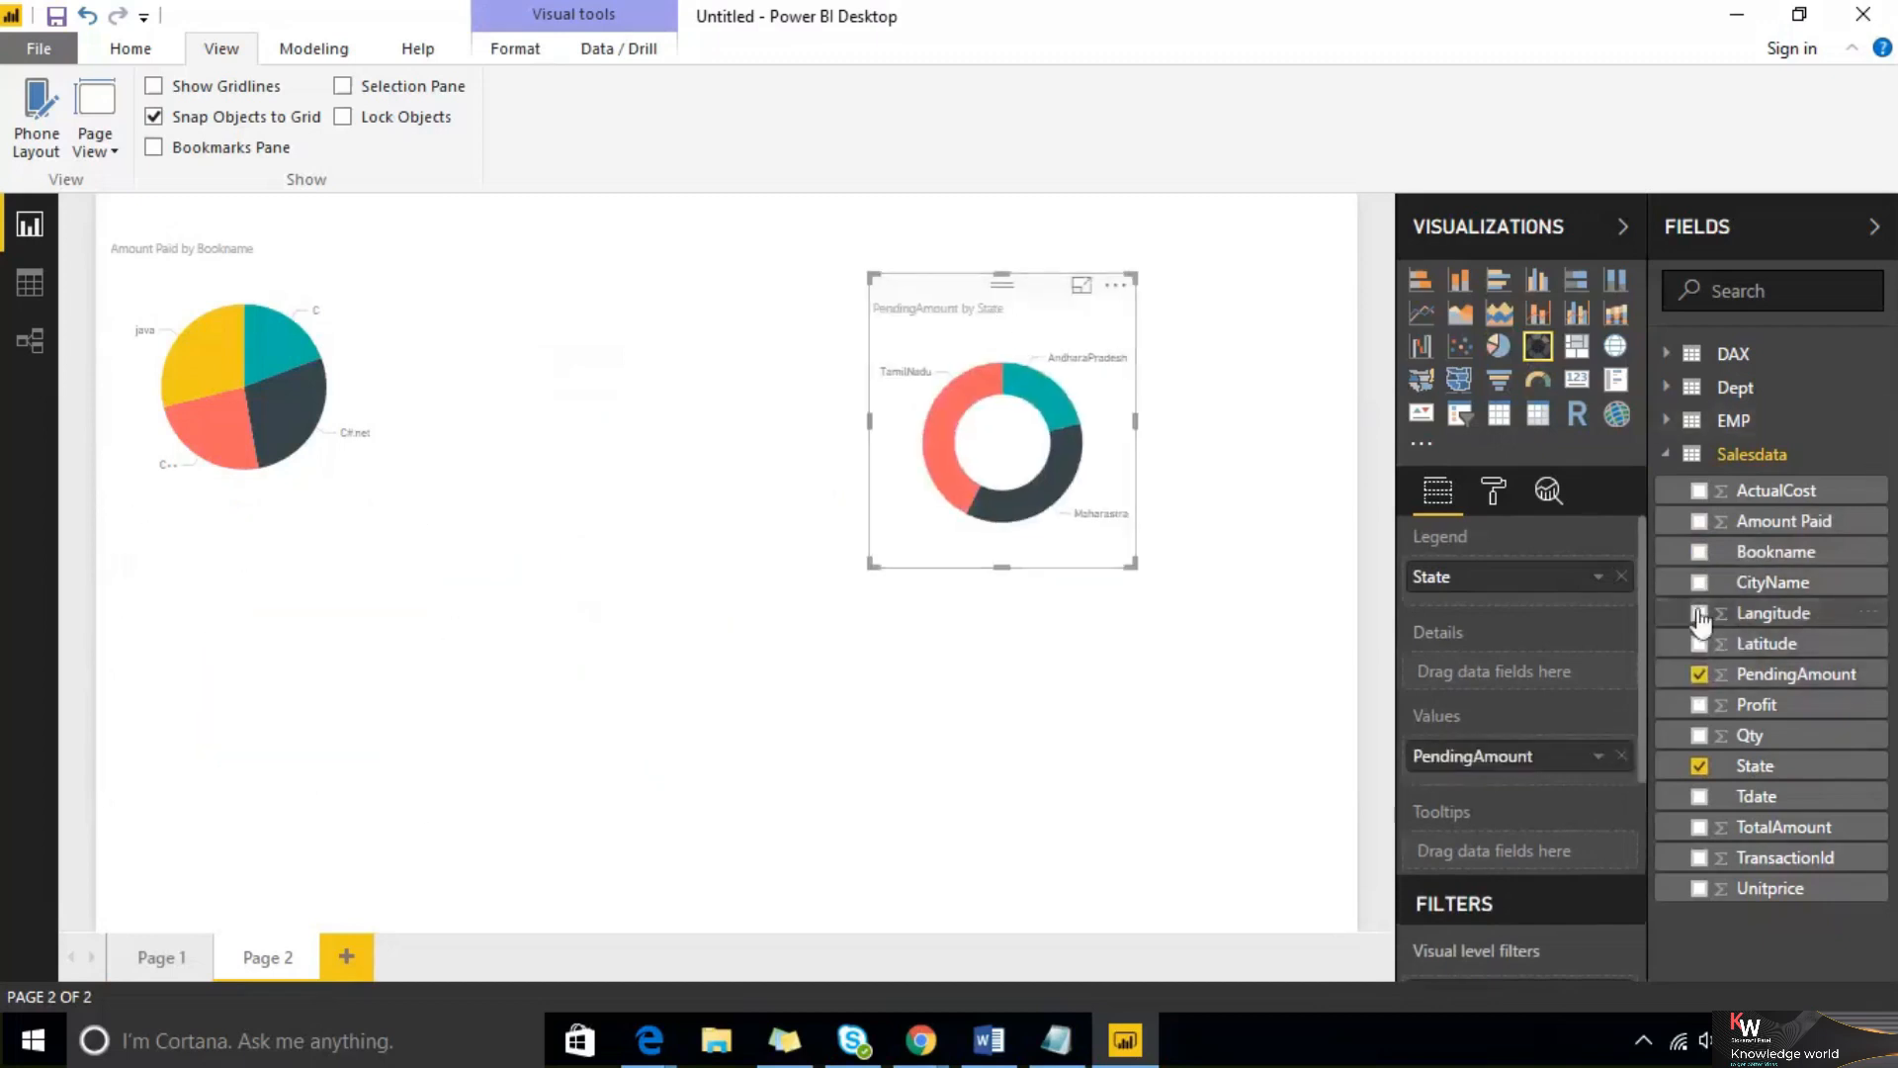
Add Bookname as the donut chart's details field and enlarge the chart
{"action": "left_click", "coordinate": [1699, 554]}
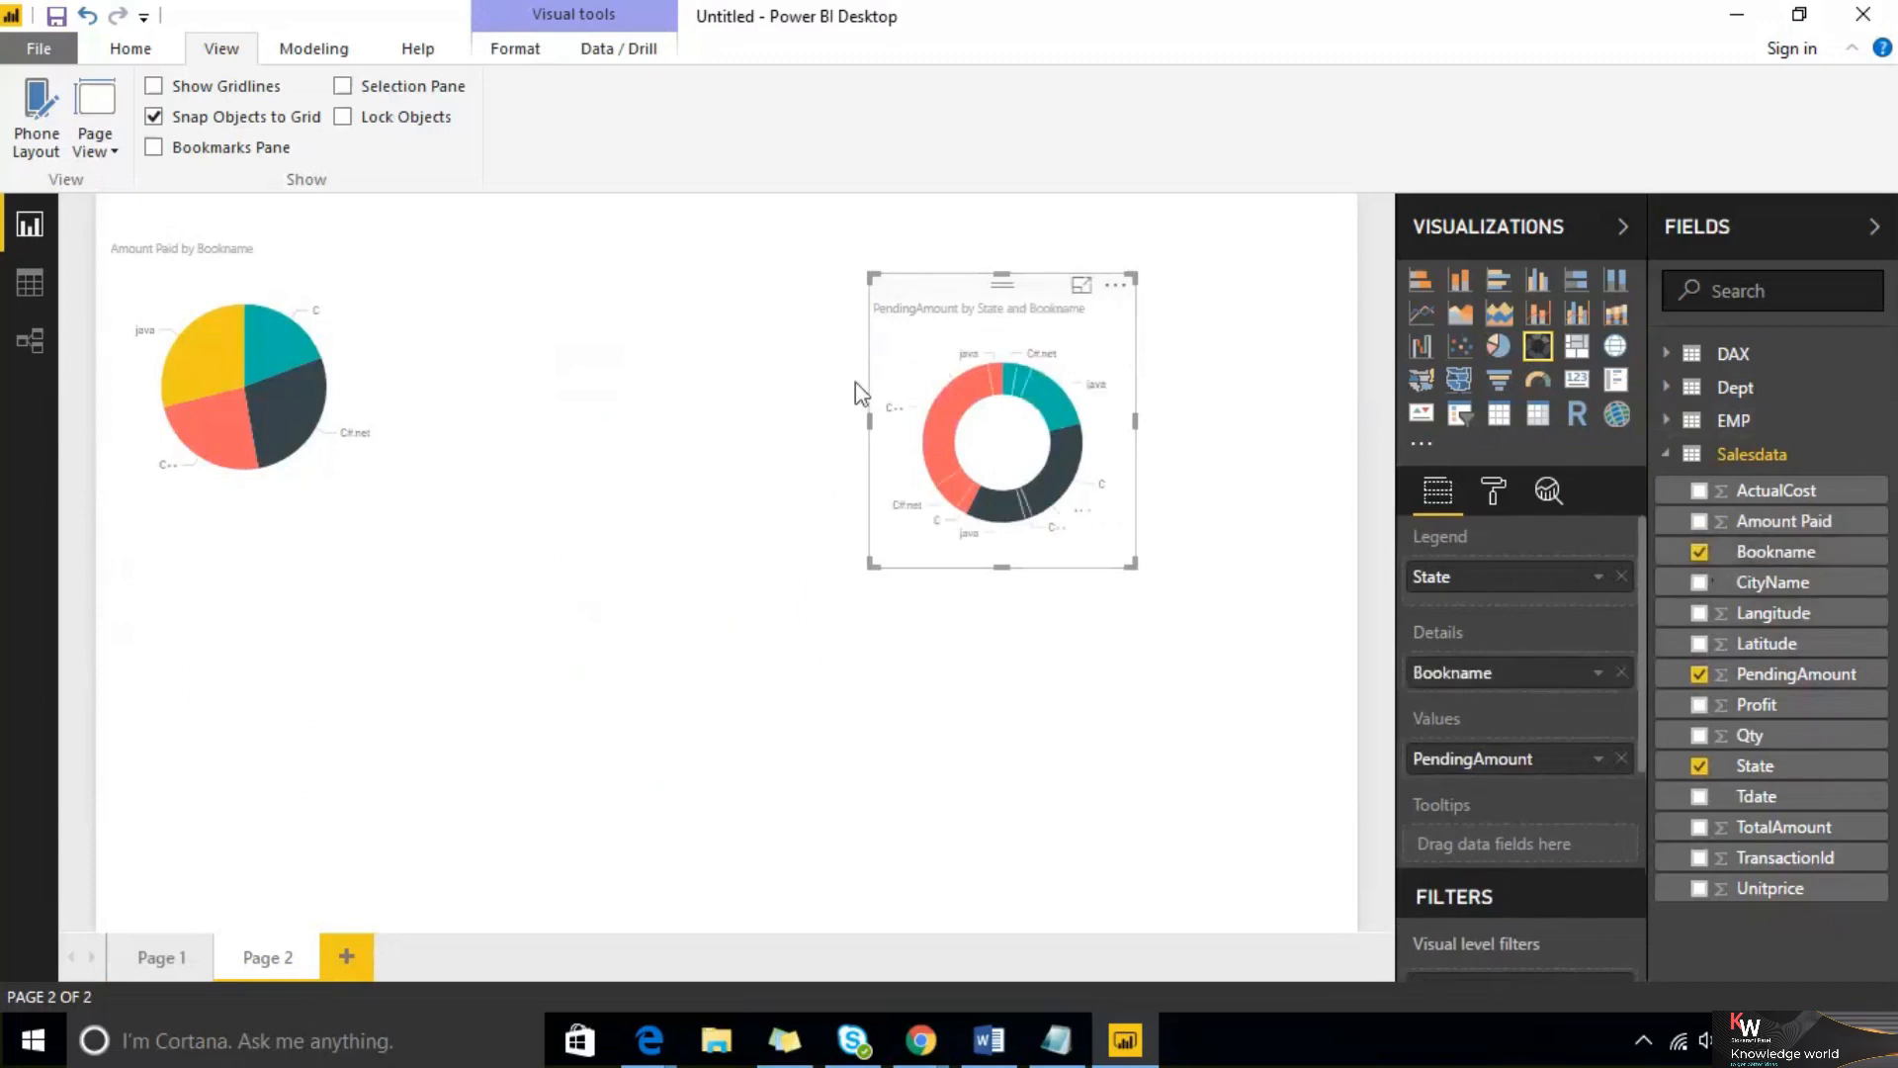
{"action": "left_click_drag", "start_coordinate": [1130, 565], "coordinate": [1261, 708]}
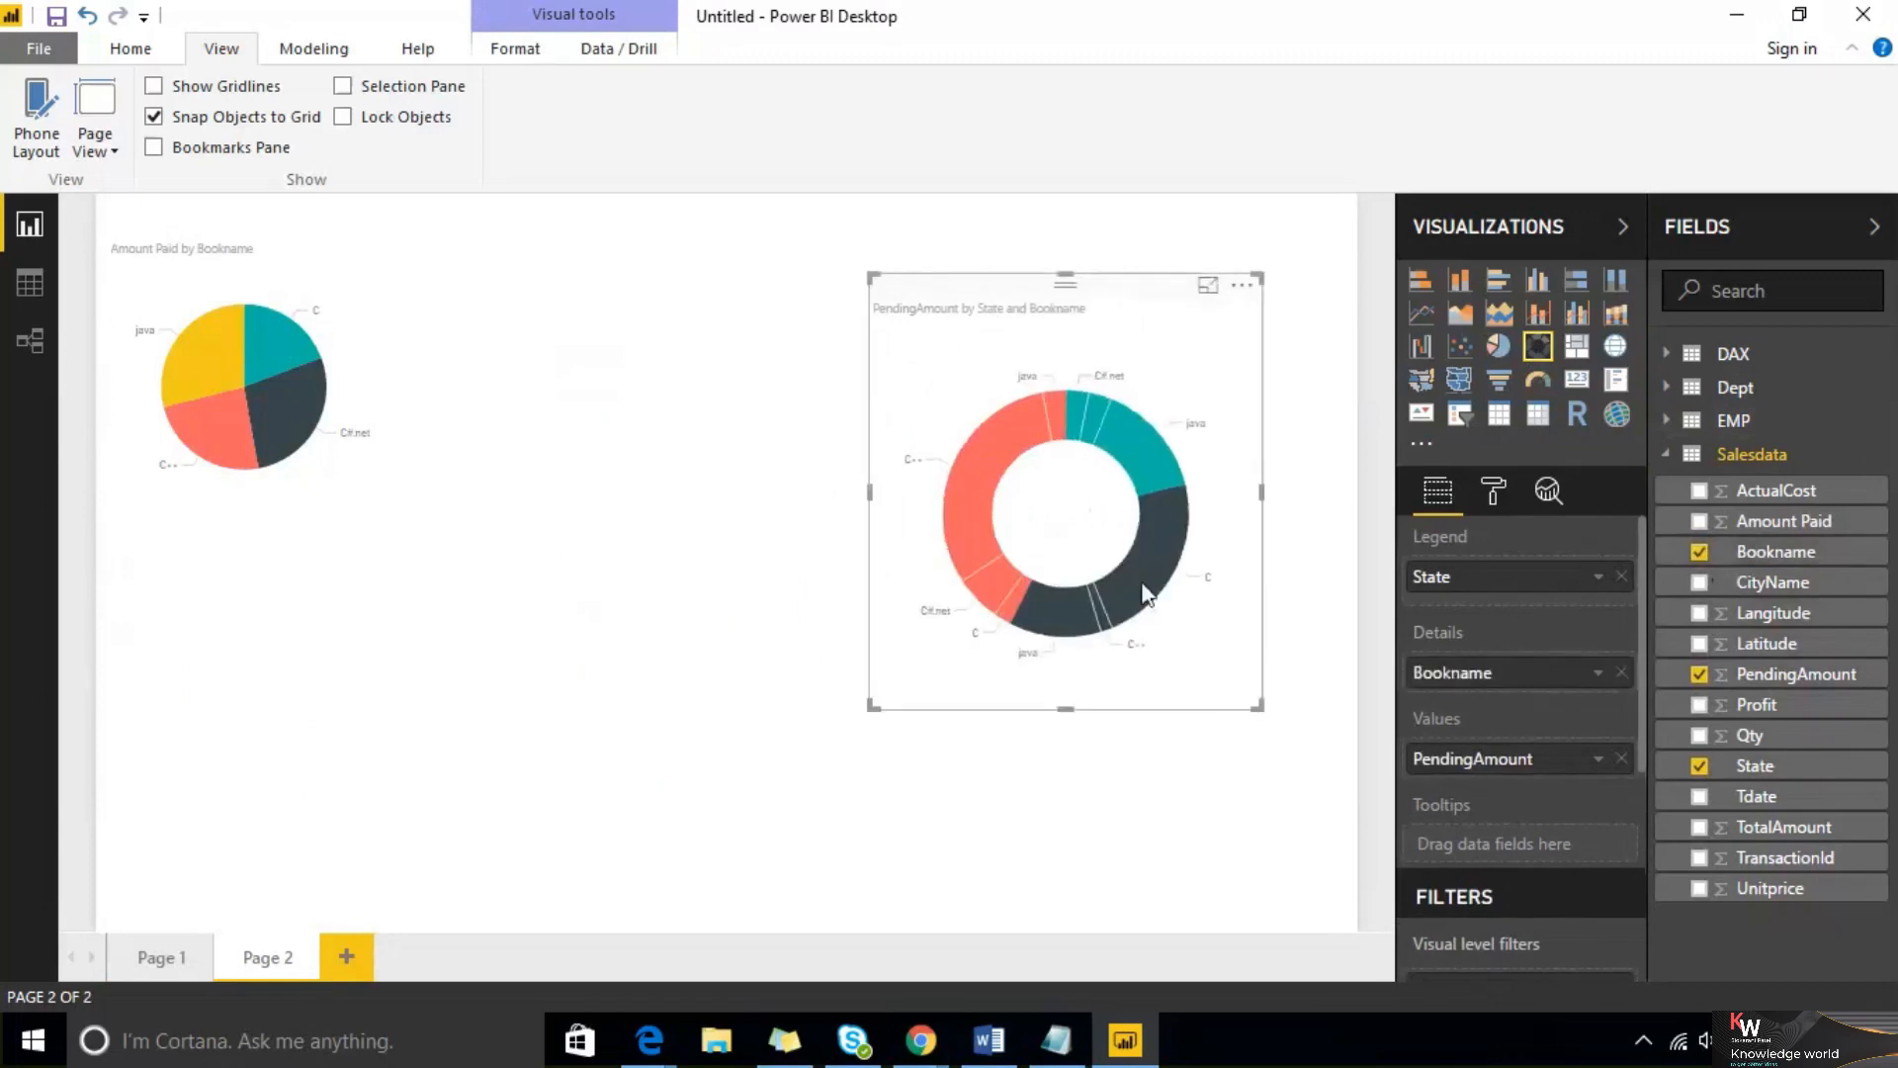
{"action": "mouse_move", "coordinate": [1144, 590]}
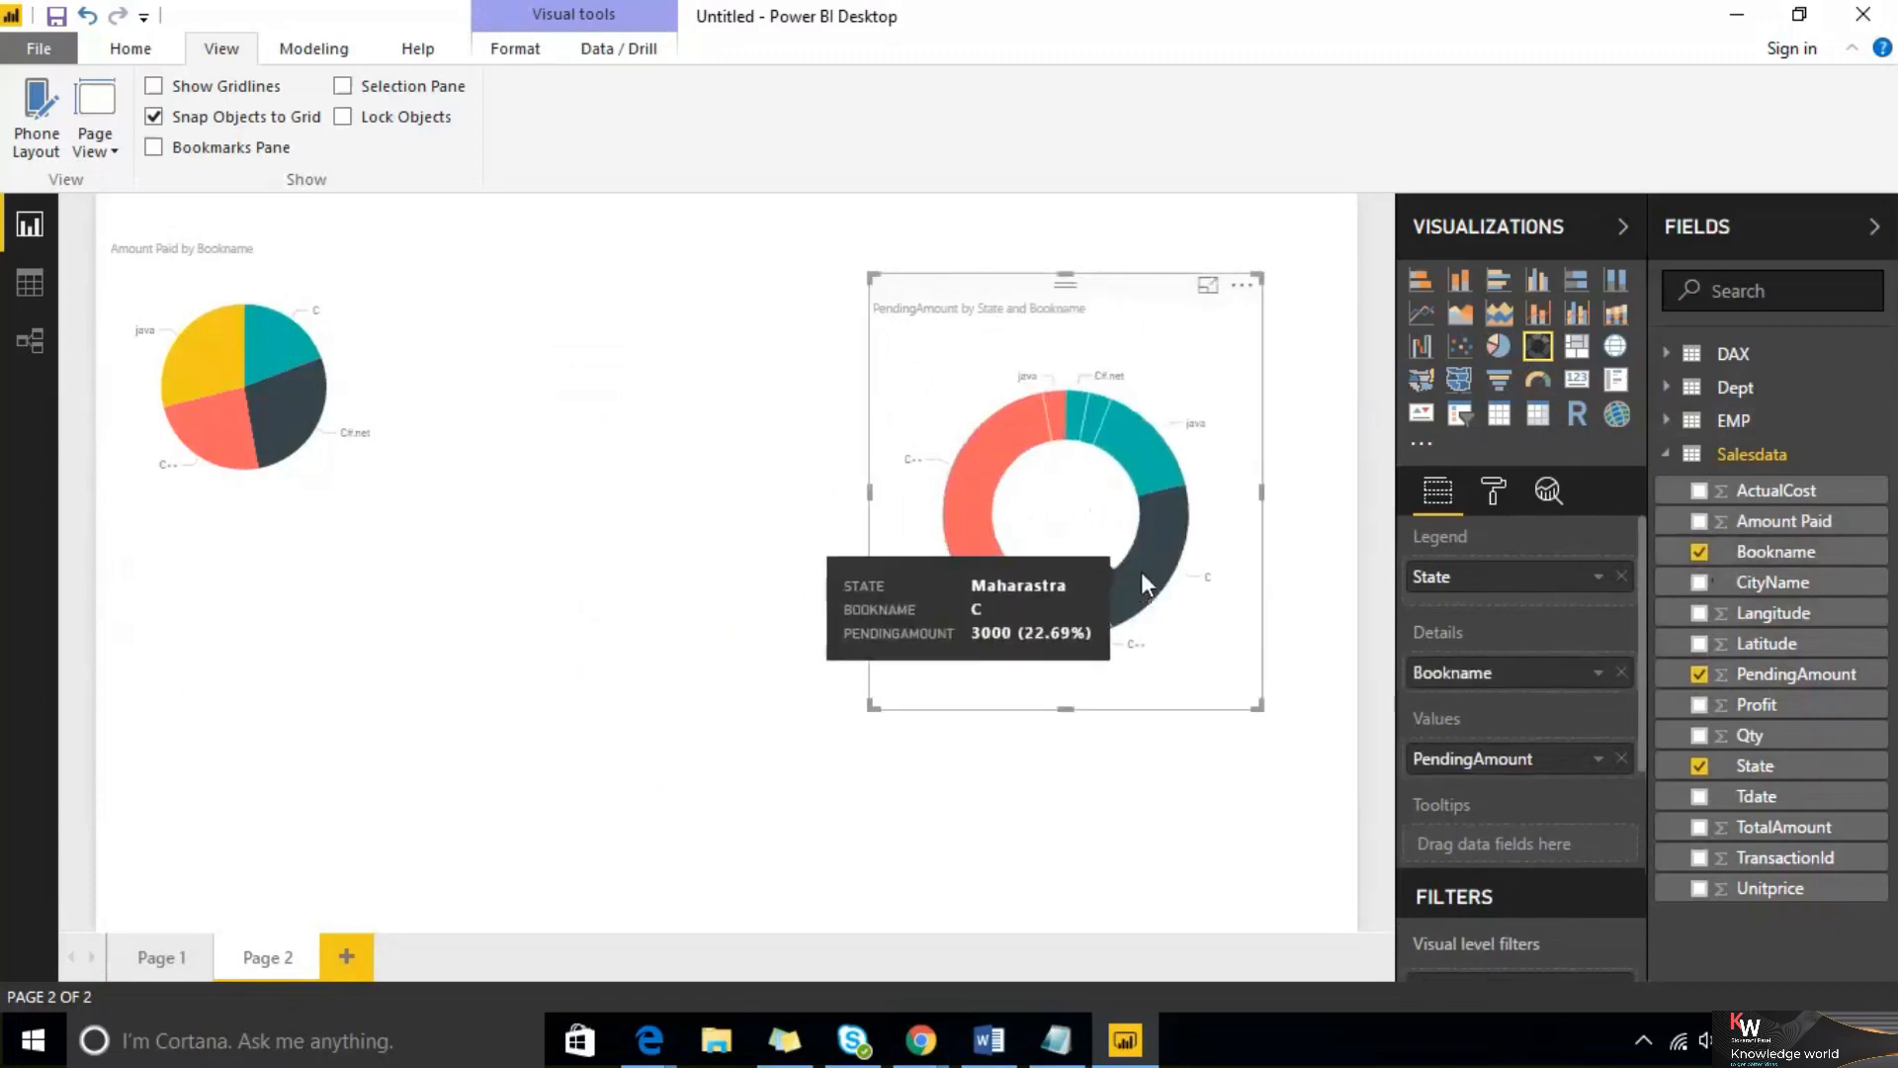
Open the donut chart's format settings and collapse the Fields pane to view the formatting options
{"action": "mouse_move", "coordinate": [1137, 478]}
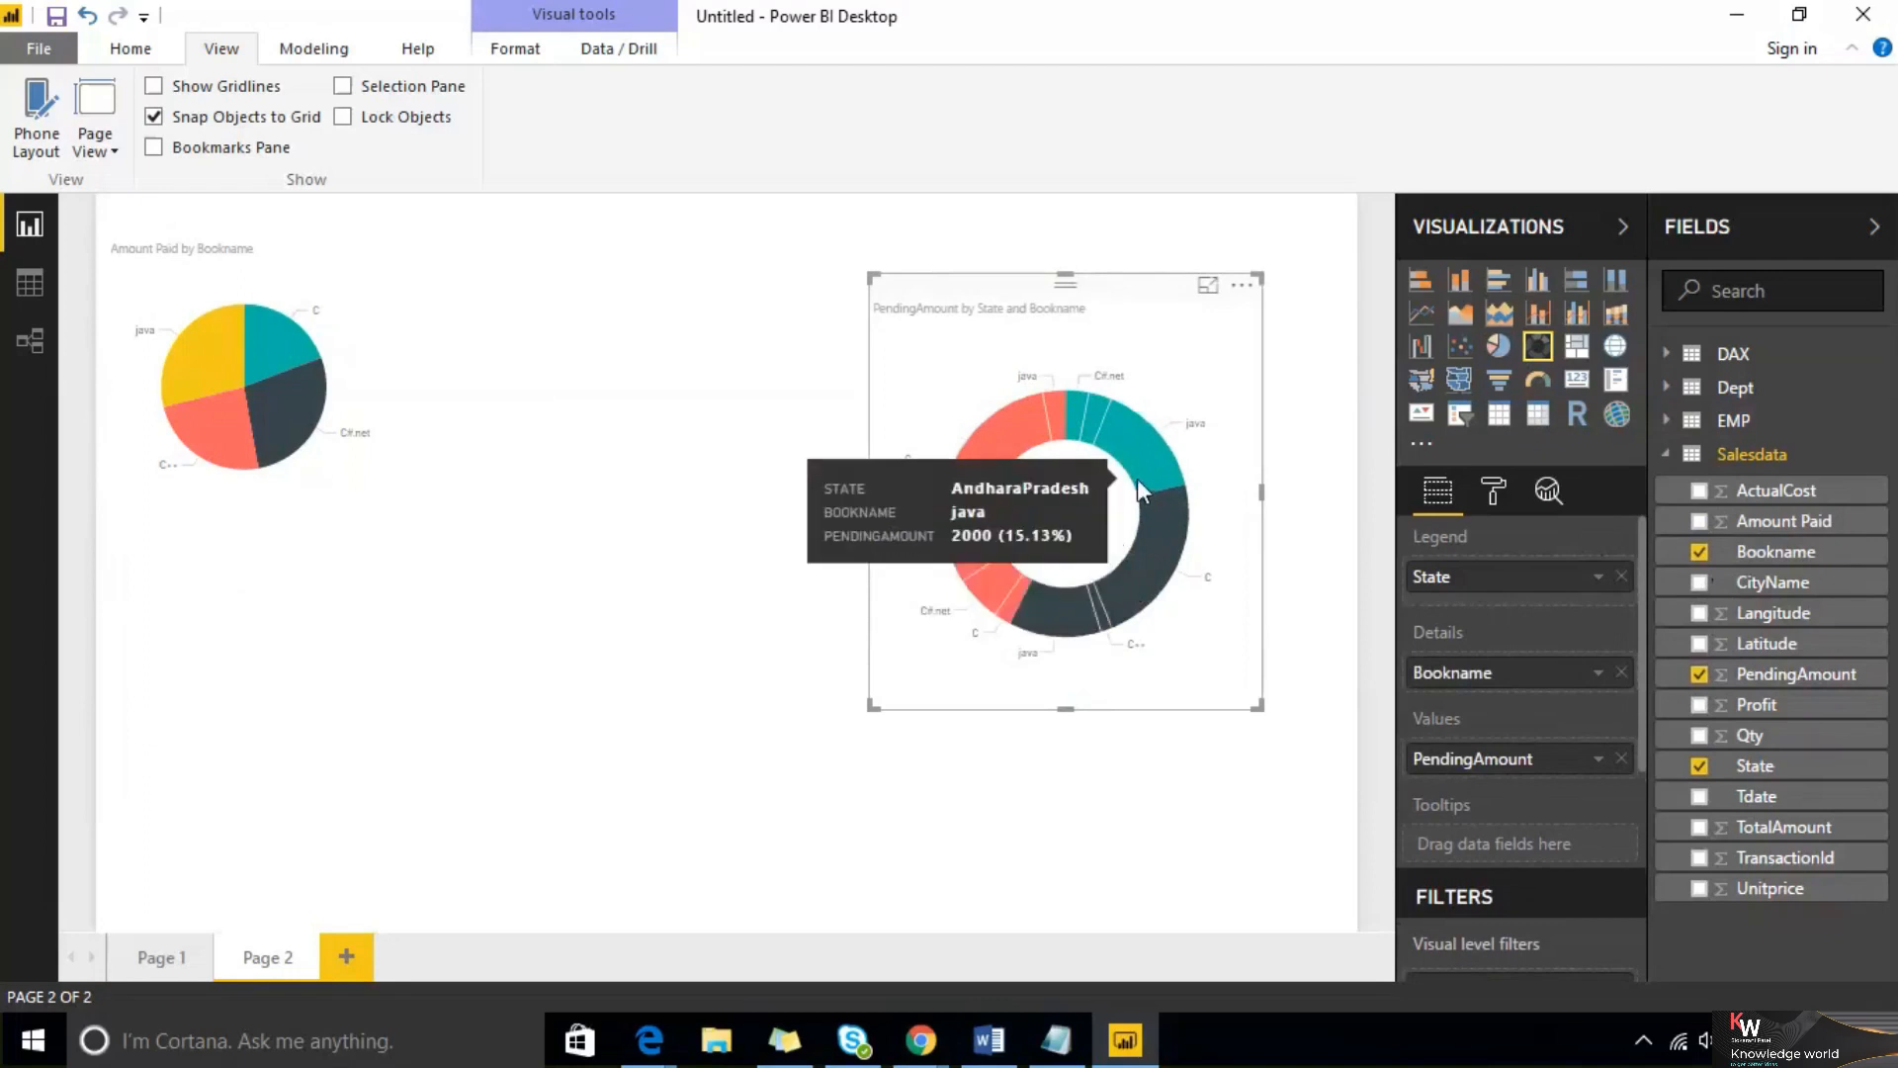
{"action": "left_click", "coordinate": [1493, 491]}
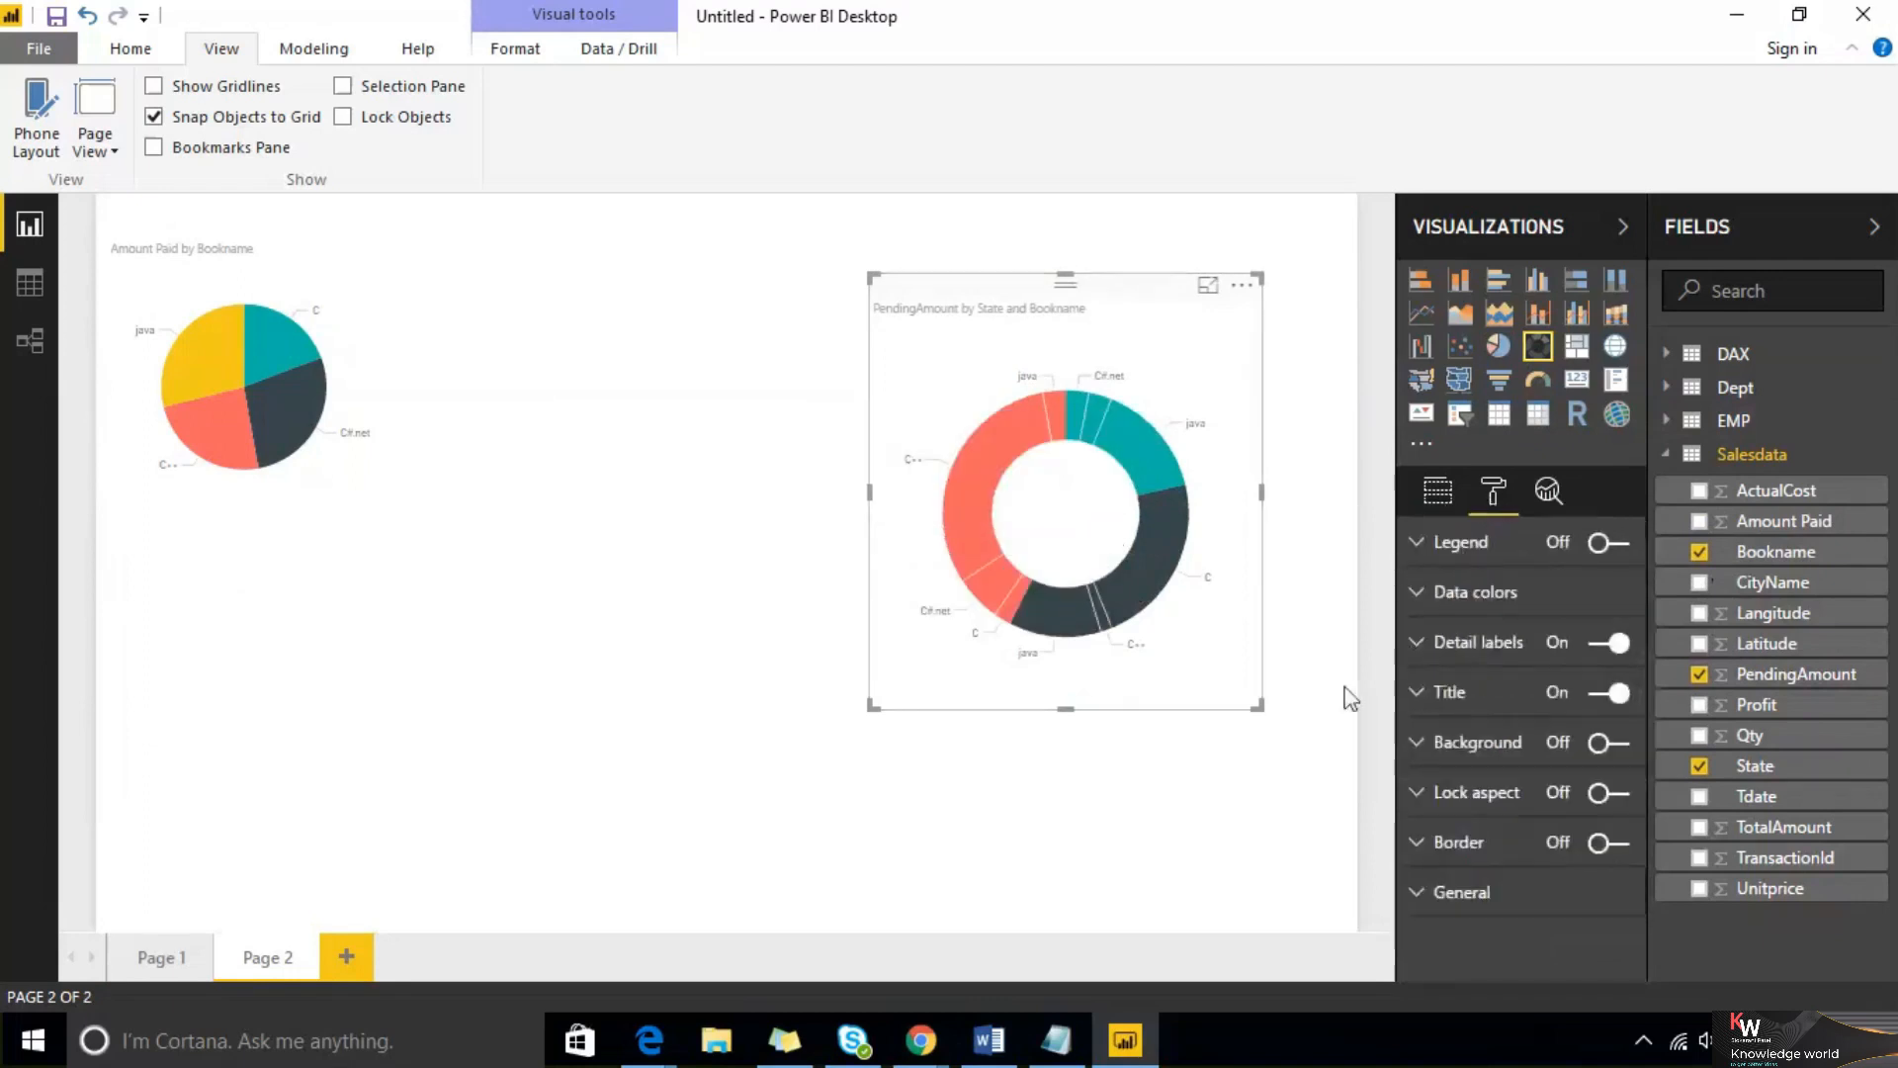
{"action": "left_click", "coordinate": [1787, 237]}
{"action": "left_click", "coordinate": [1788, 225]}
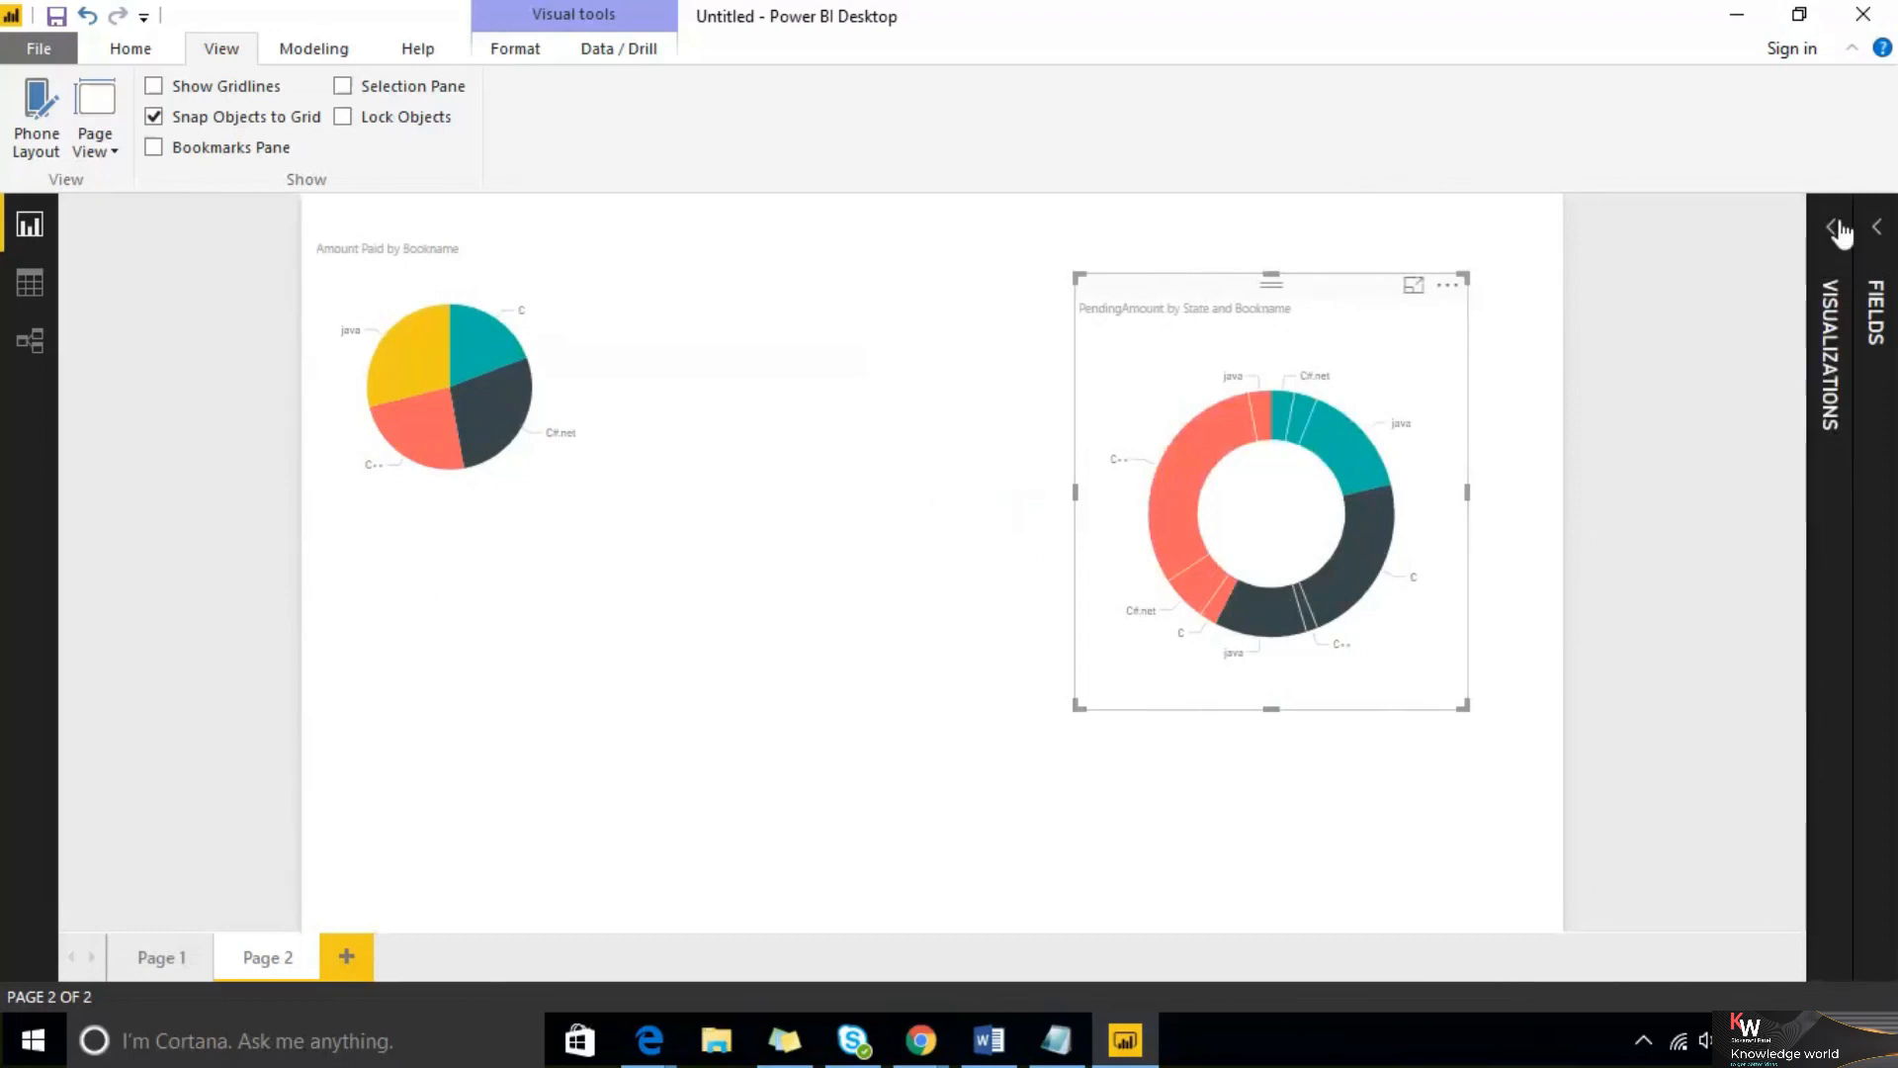
{"action": "left_click", "coordinate": [1831, 226]}
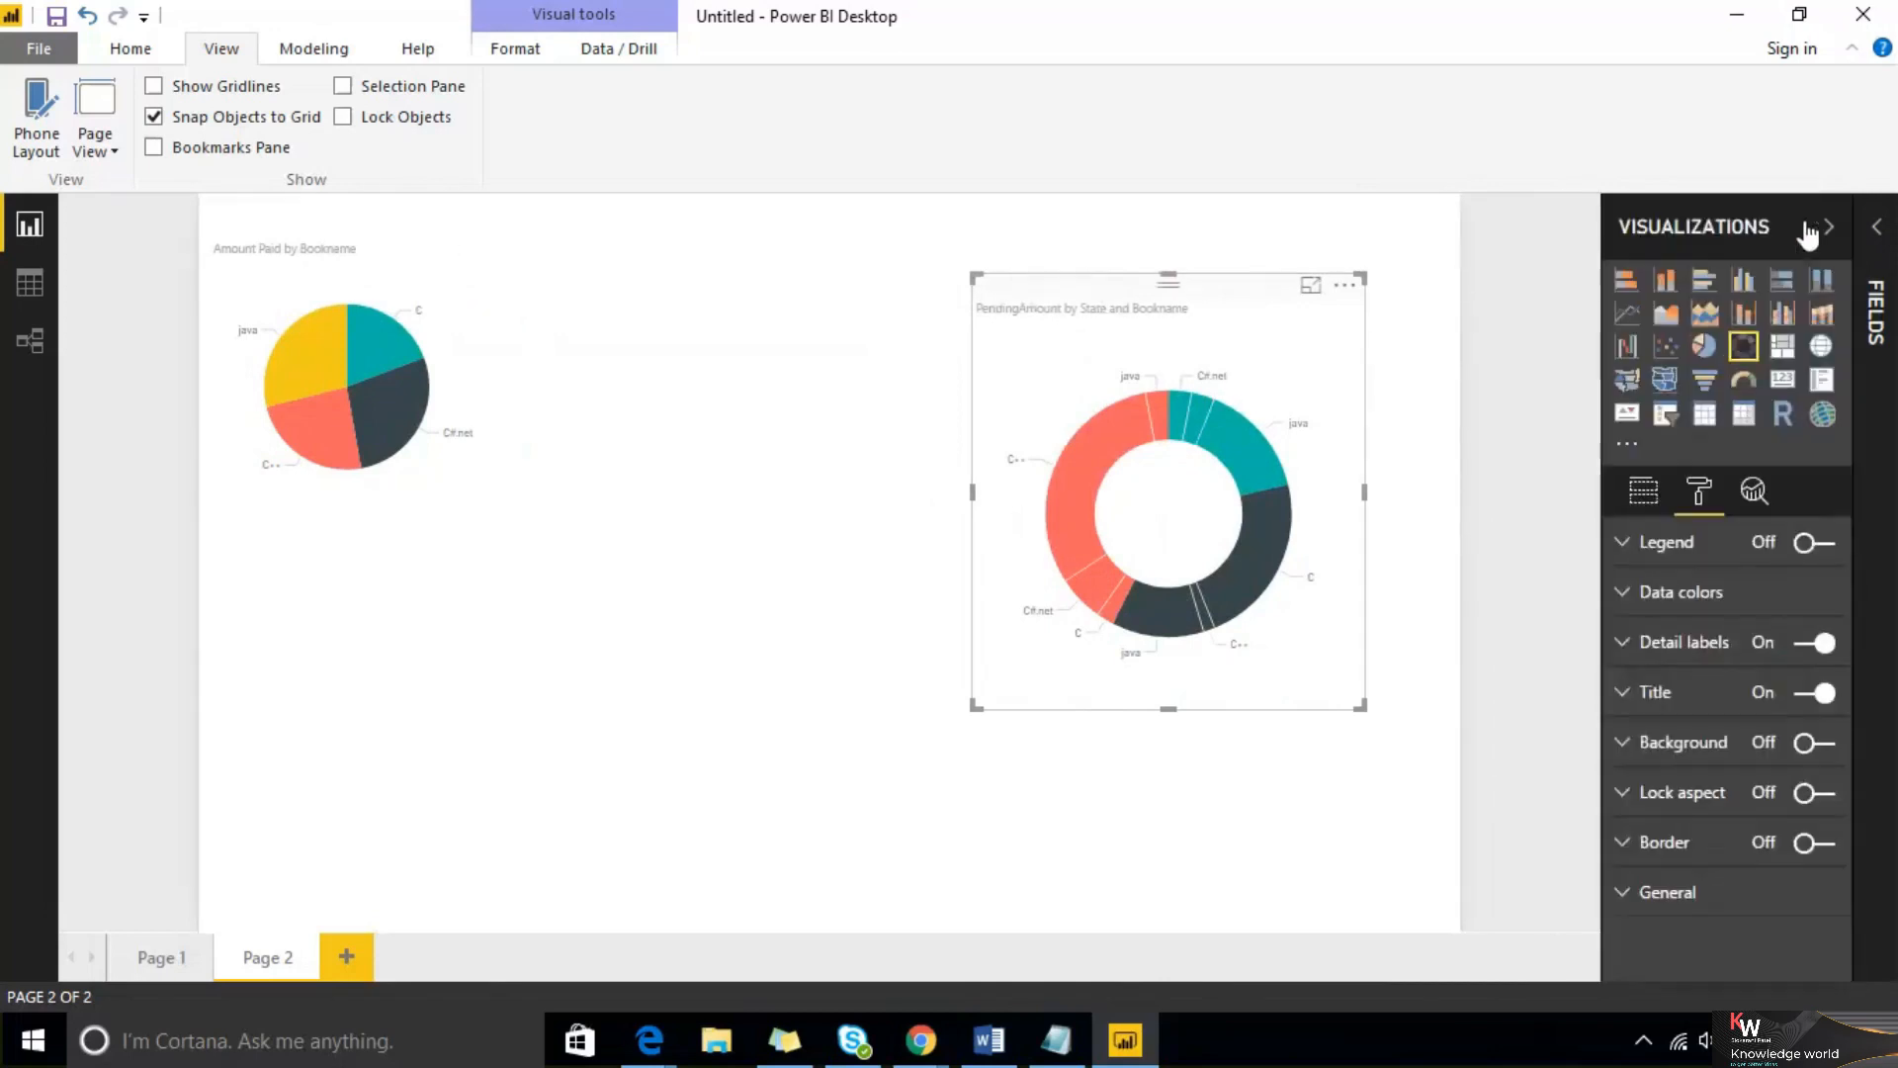
{"action": "left_click", "coordinate": [817, 504]}
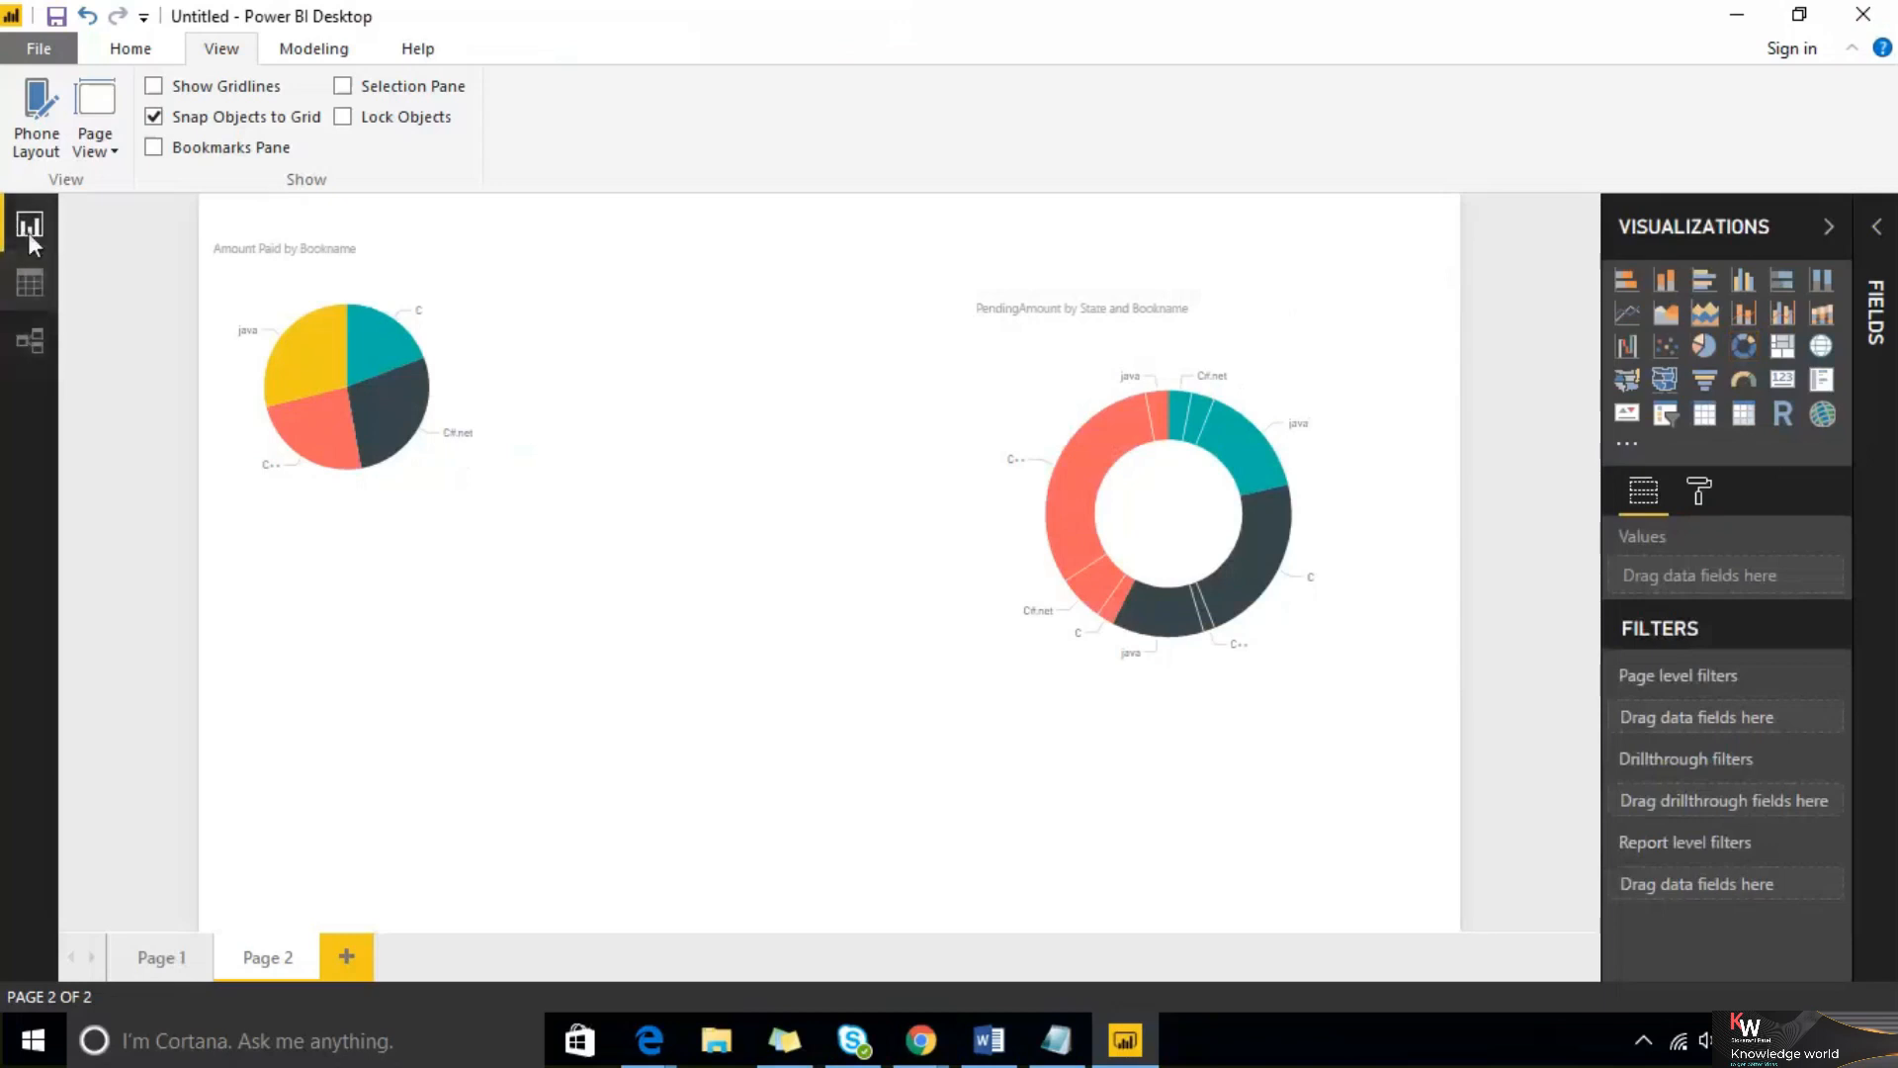
Switch between the Data, Relationship and Report views
{"action": "left_click", "coordinate": [31, 281]}
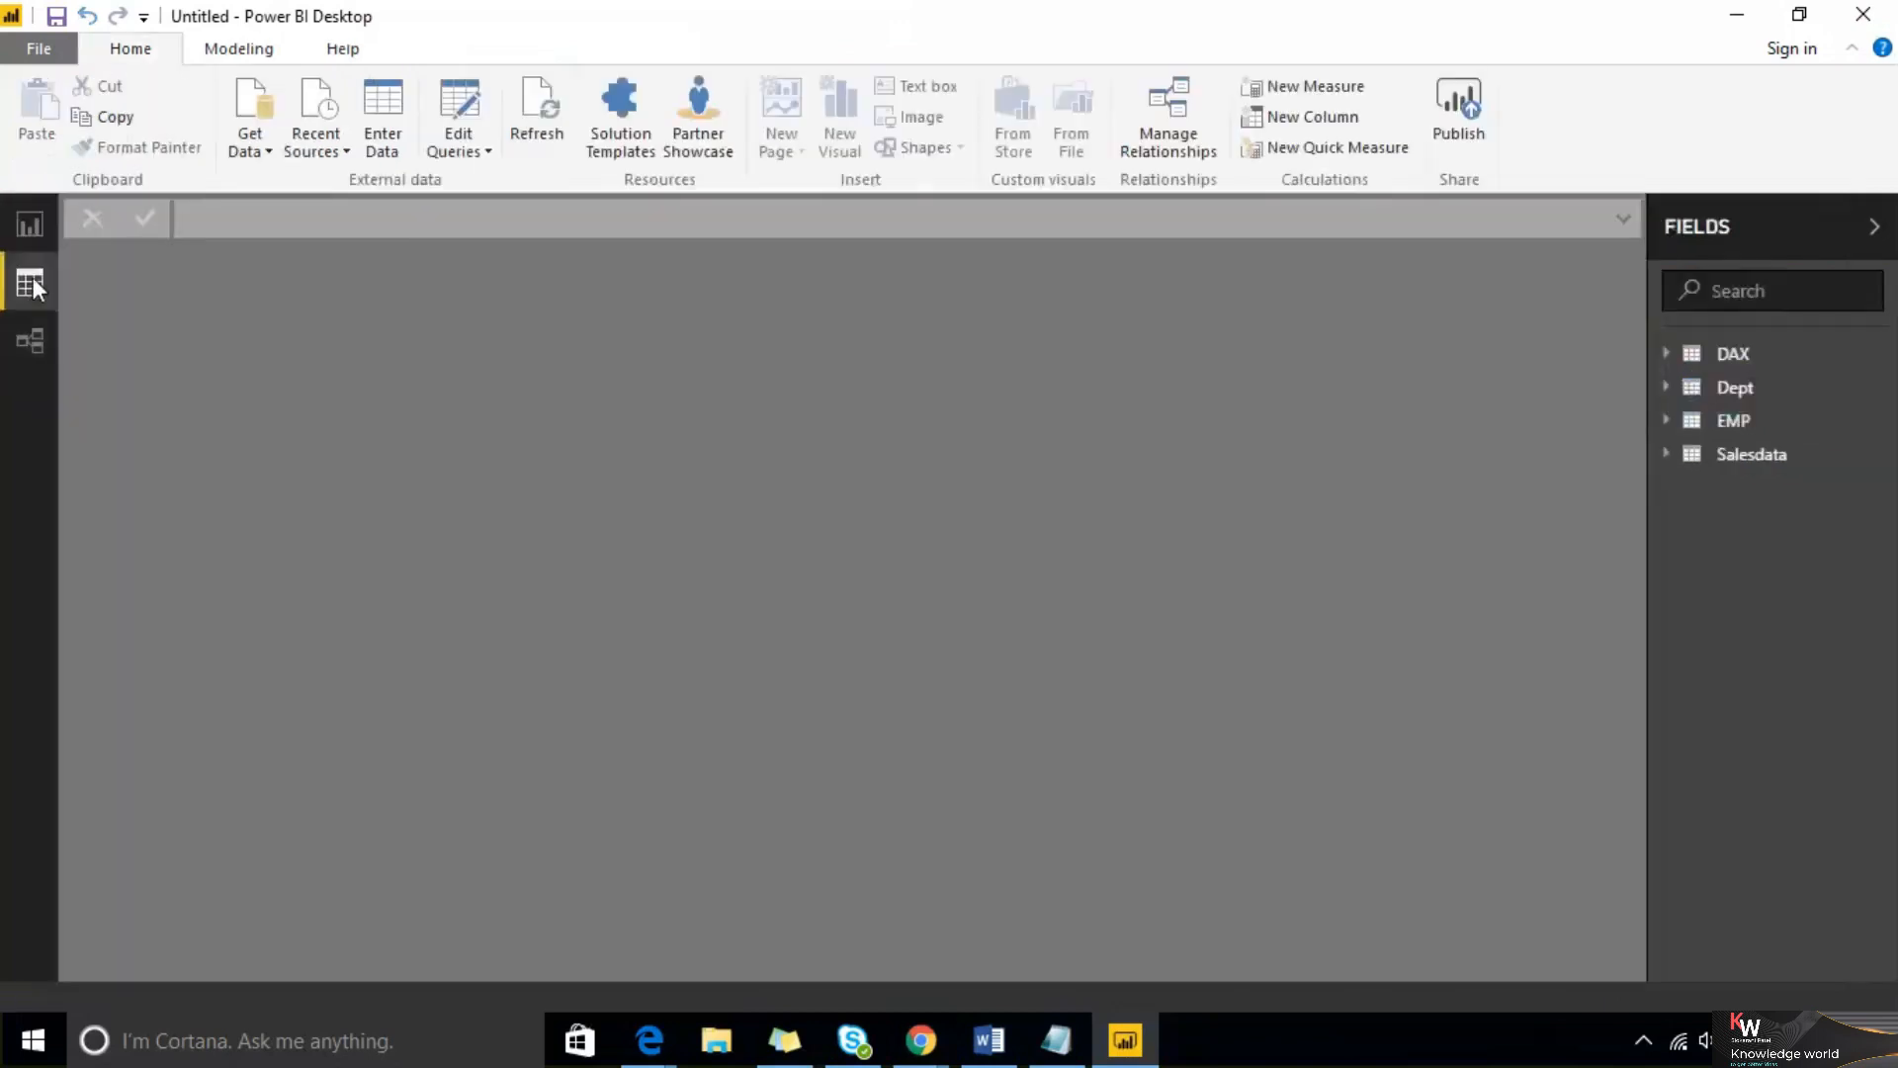
{"action": "left_click", "coordinate": [21, 342]}
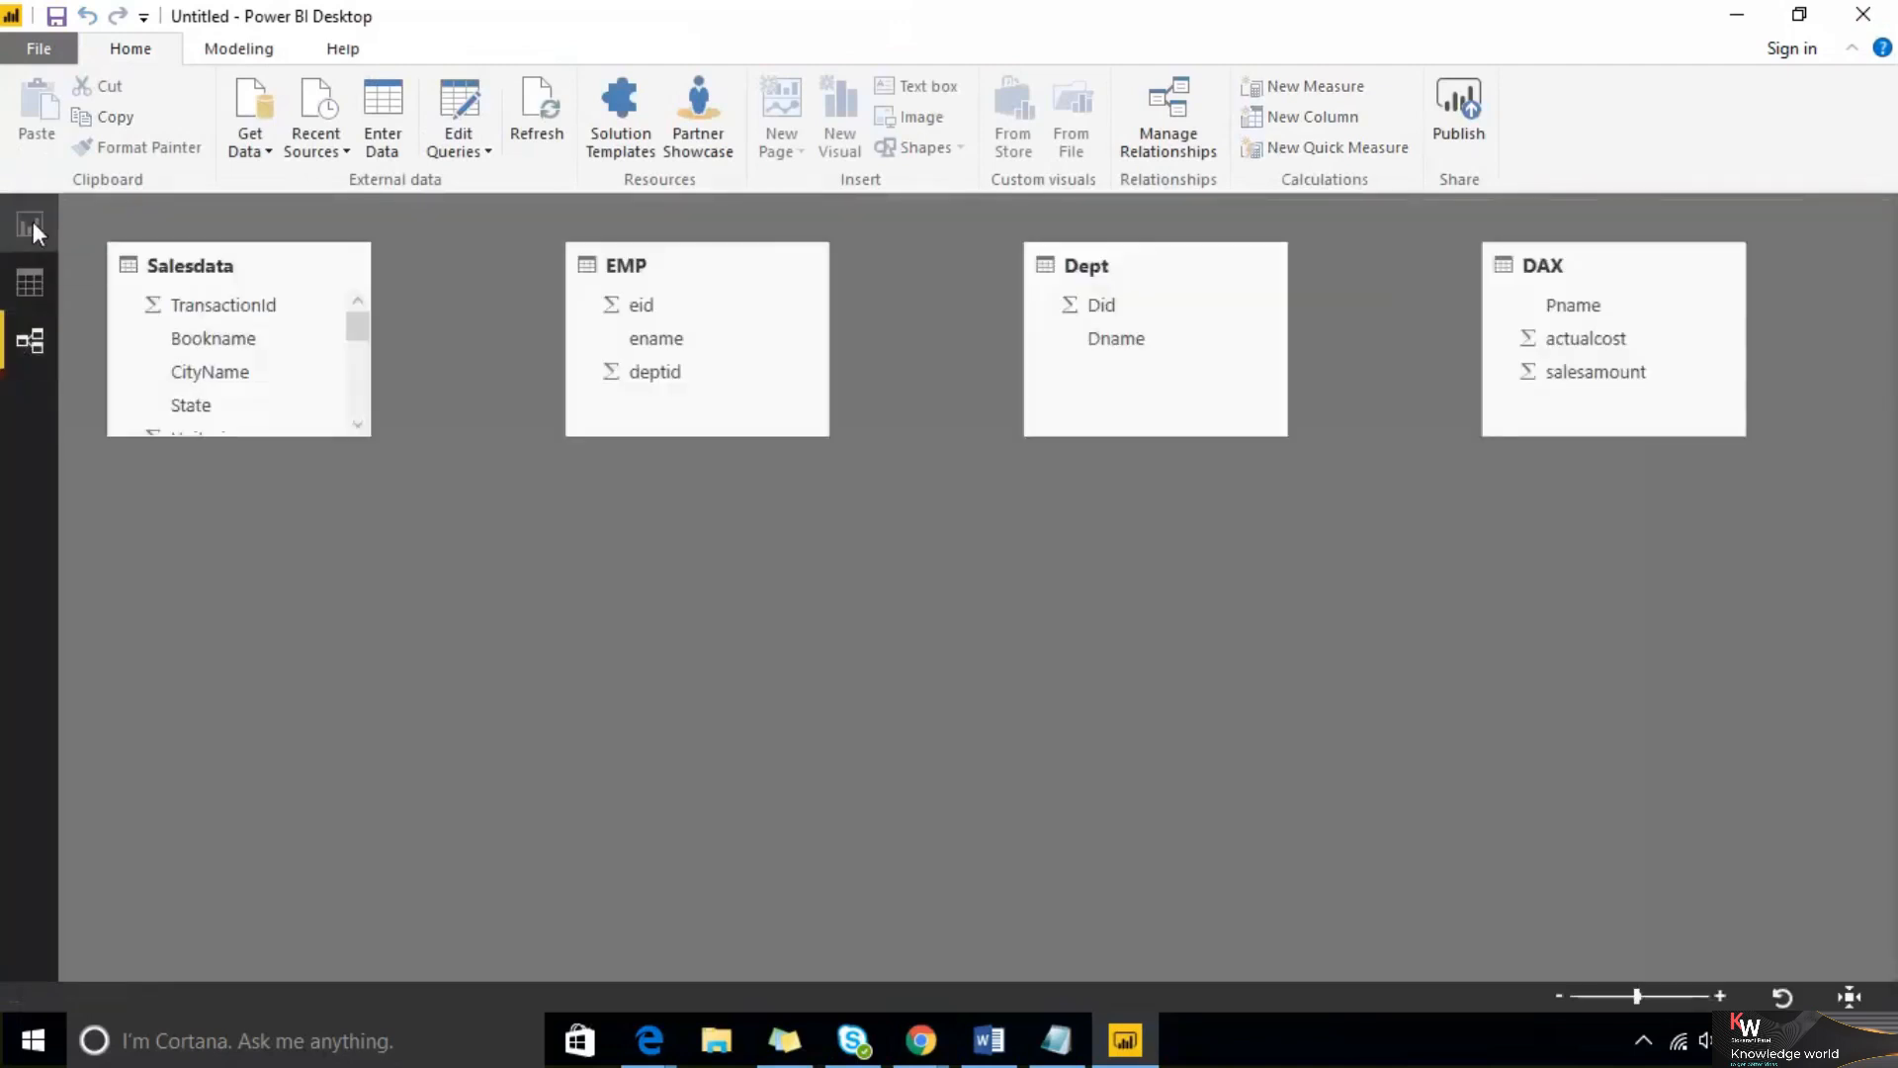
{"action": "left_click", "coordinate": [31, 225]}
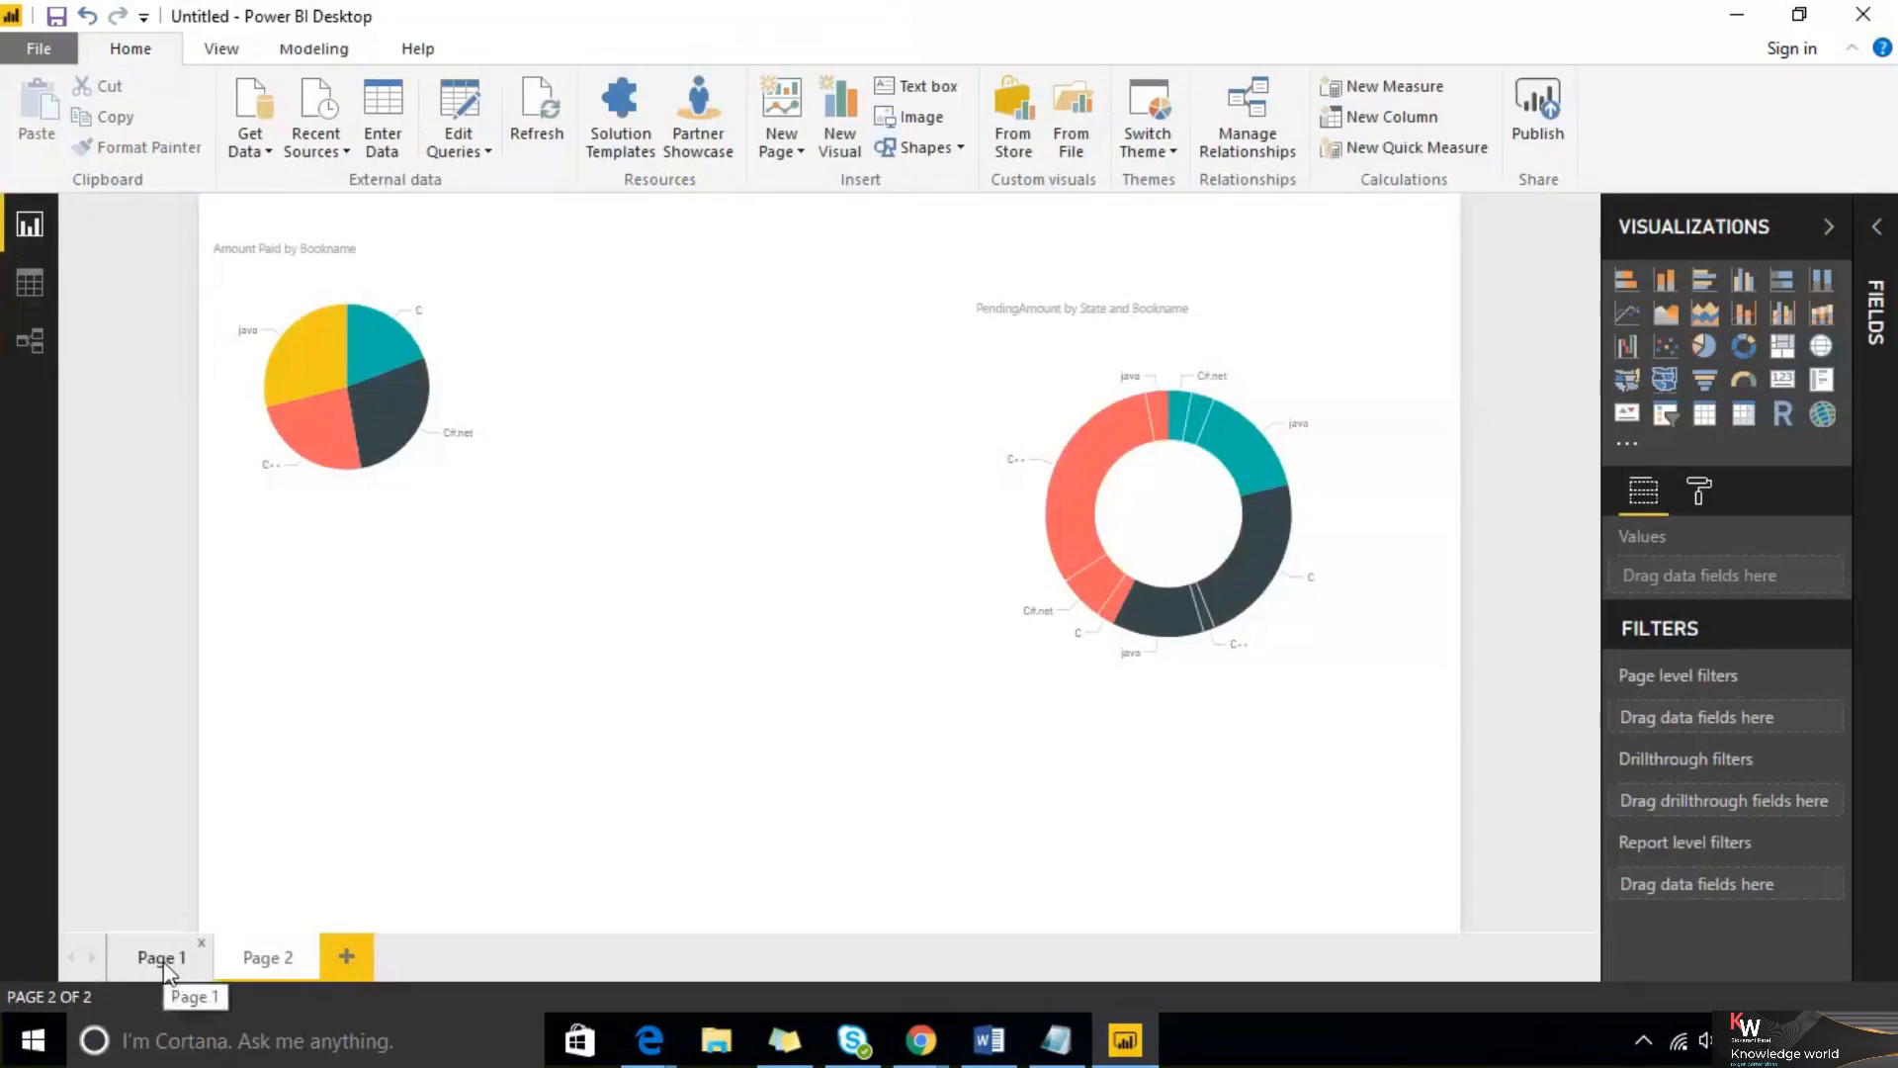
Add two new blank report pages
{"action": "left_click", "coordinate": [358, 959]}
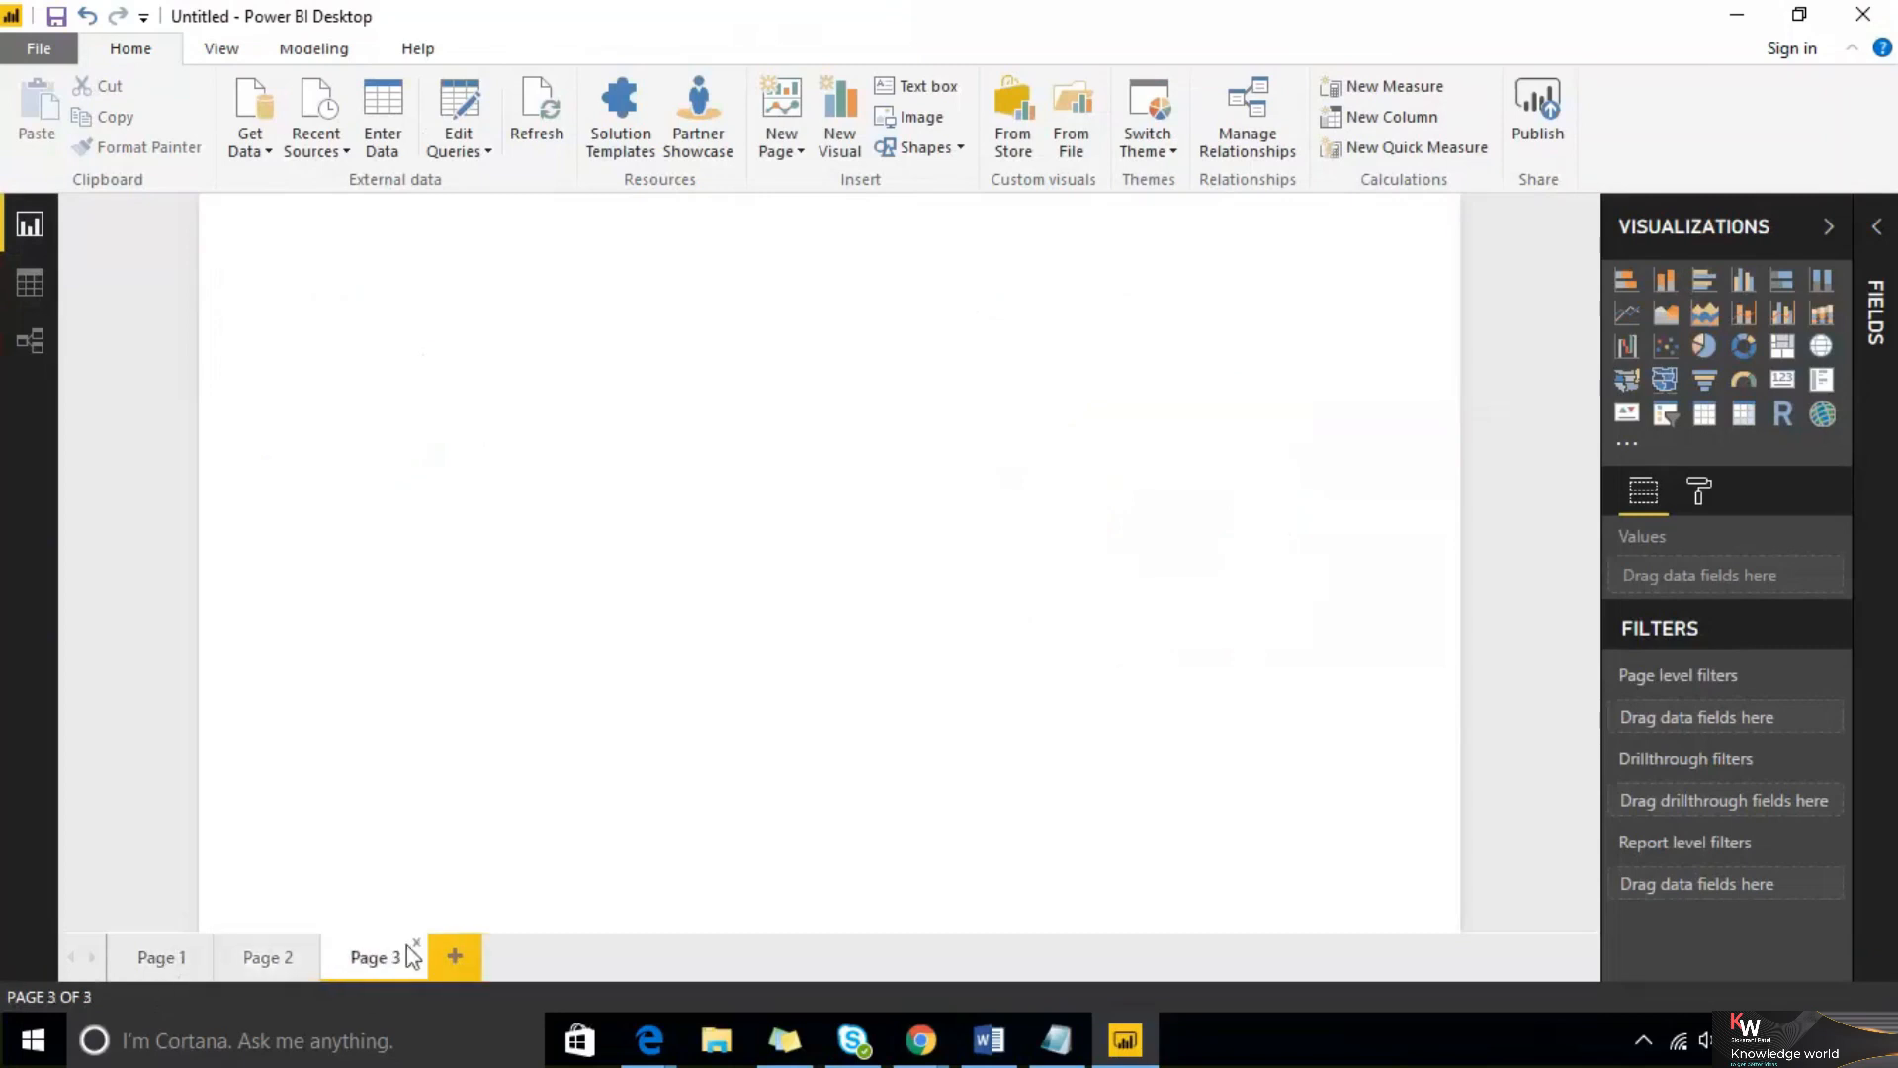
{"action": "left_click", "coordinate": [469, 964]}
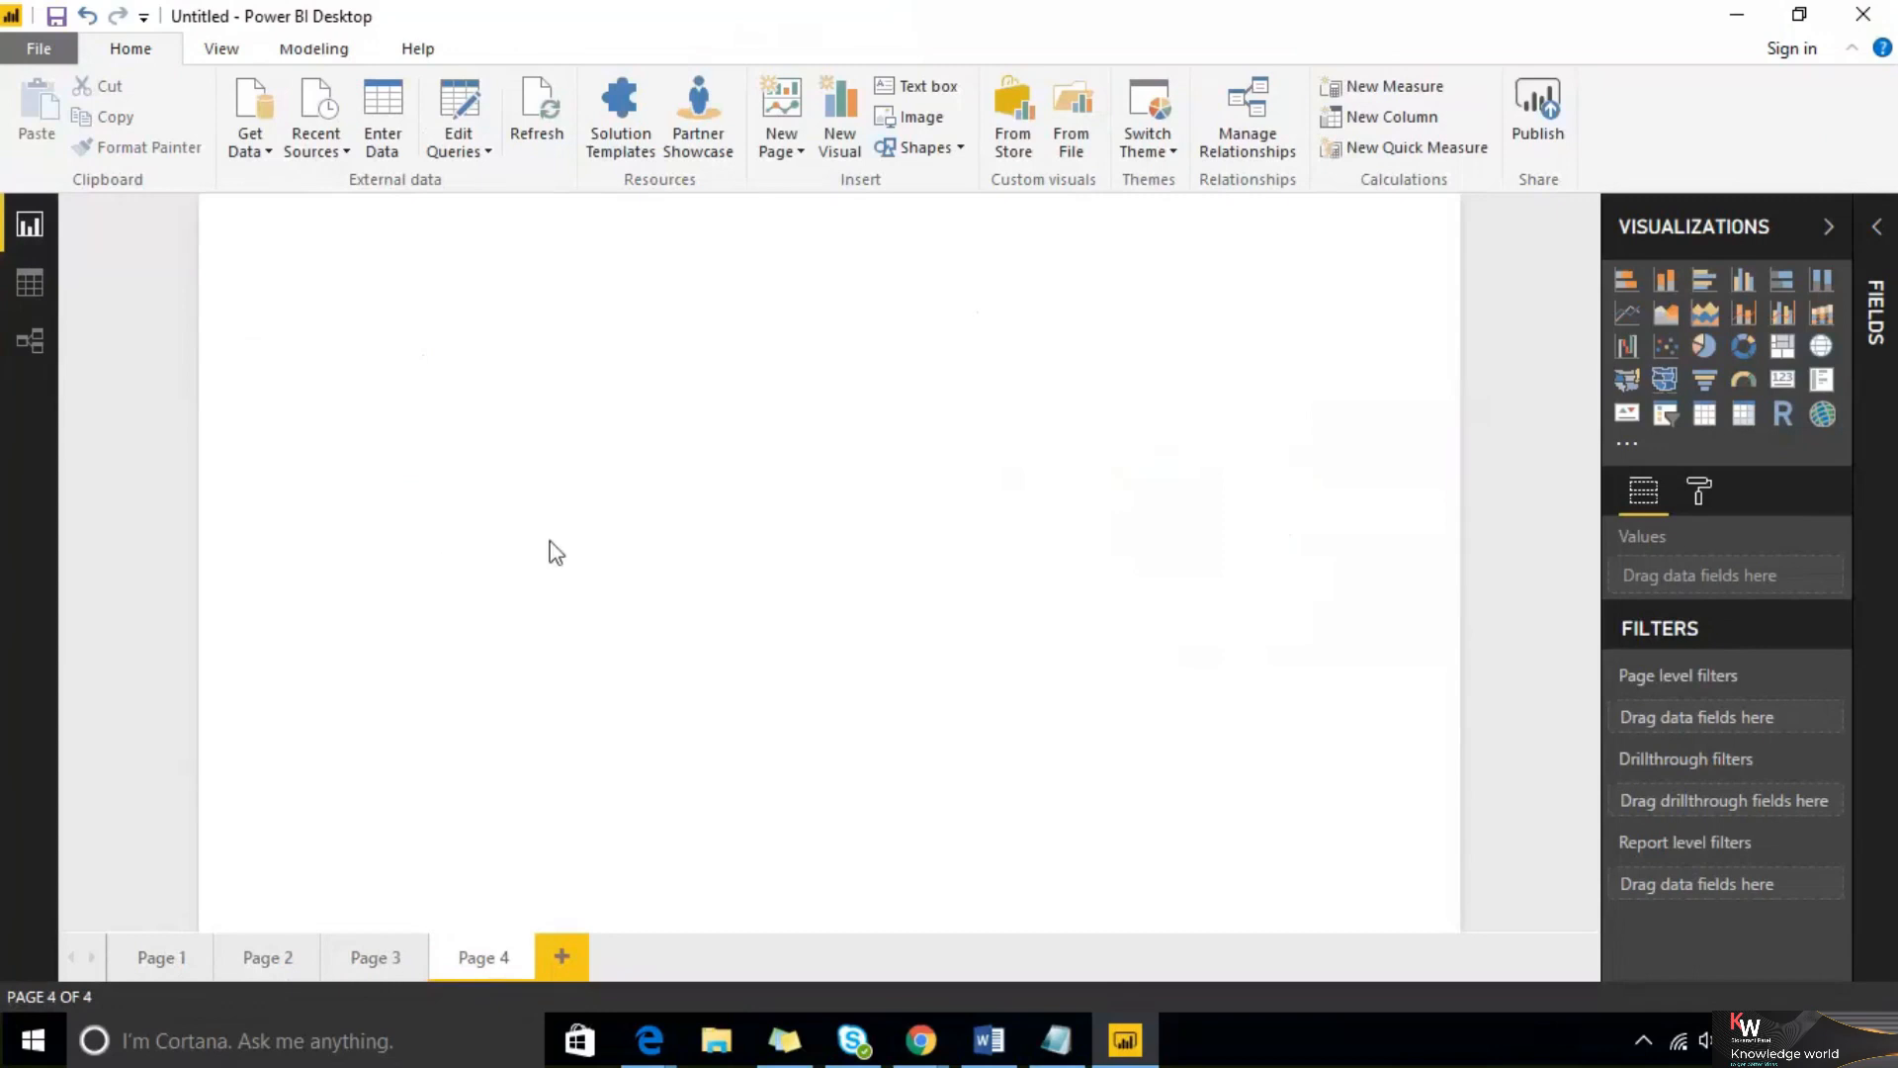
{"action": "left_click", "coordinate": [1457, 42]}
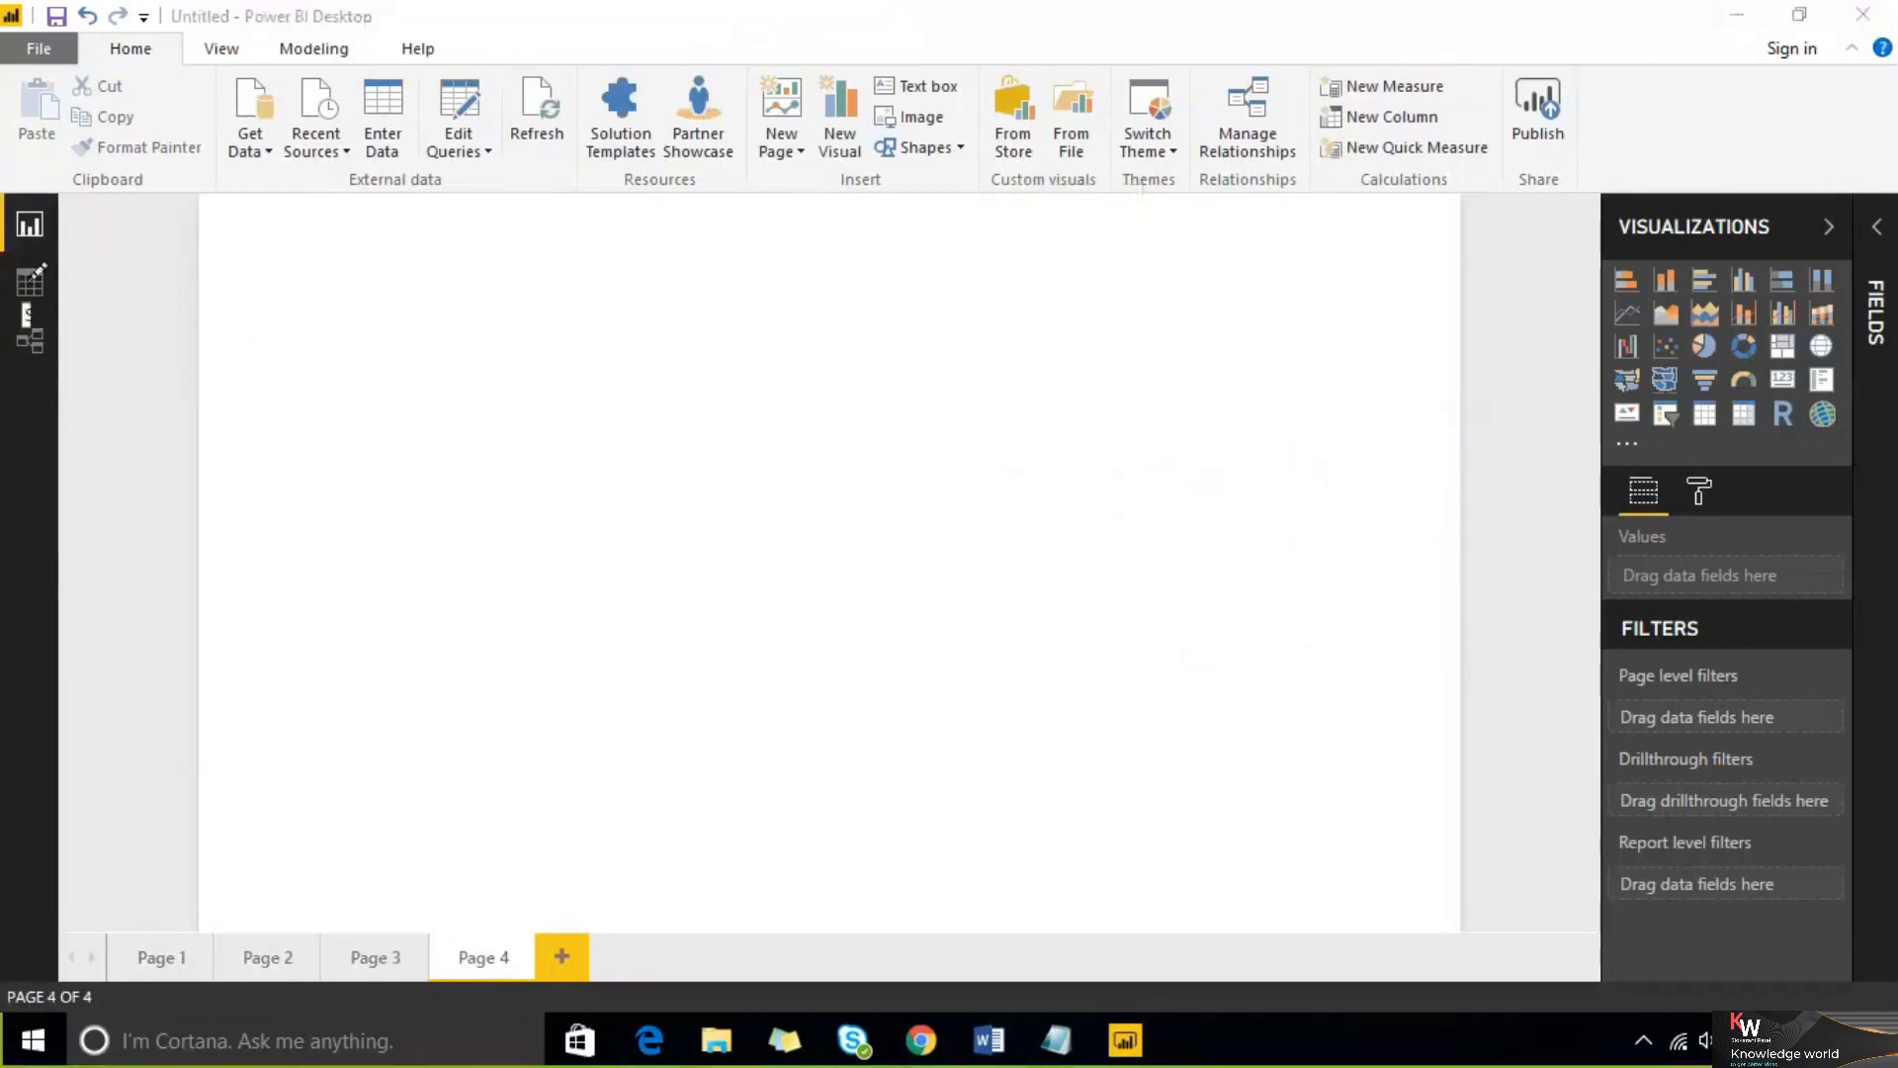
{"action": "left_click_drag", "start_coordinate": [74, 233], "coordinate": [87, 224]}
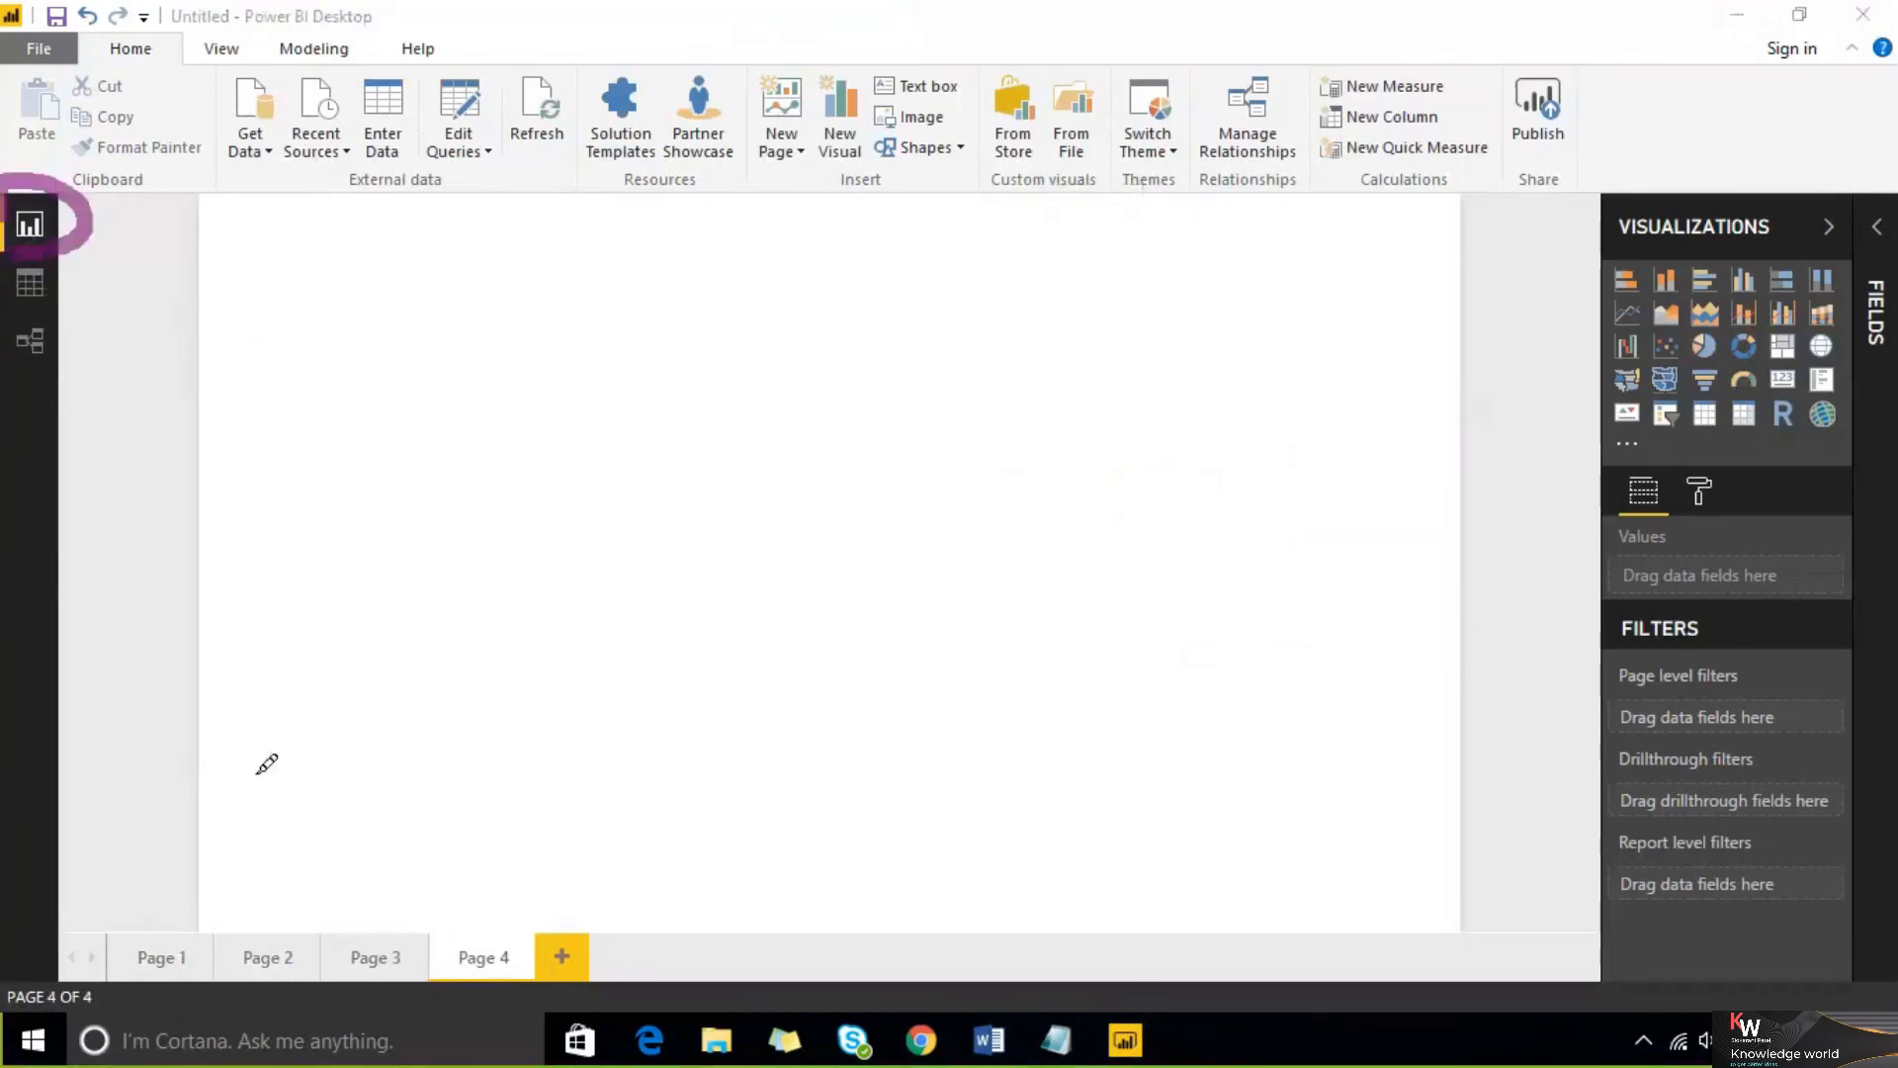
{"action": "mouse_move", "coordinate": [123, 952]}
{"action": "left_mouse_down"}
{"action": "mouse_move", "coordinate": [402, 211]}
{"action": "mouse_move", "coordinate": [1259, 93]}
{"action": "mouse_move", "coordinate": [1620, 841]}
{"action": "left_mouse_up"}
{"action": "mouse_move", "coordinate": [1404, 938]}
{"action": "left_mouse_down"}
{"action": "mouse_move", "coordinate": [692, 1038]}
{"action": "mouse_move", "coordinate": [99, 938]}
{"action": "left_mouse_up"}
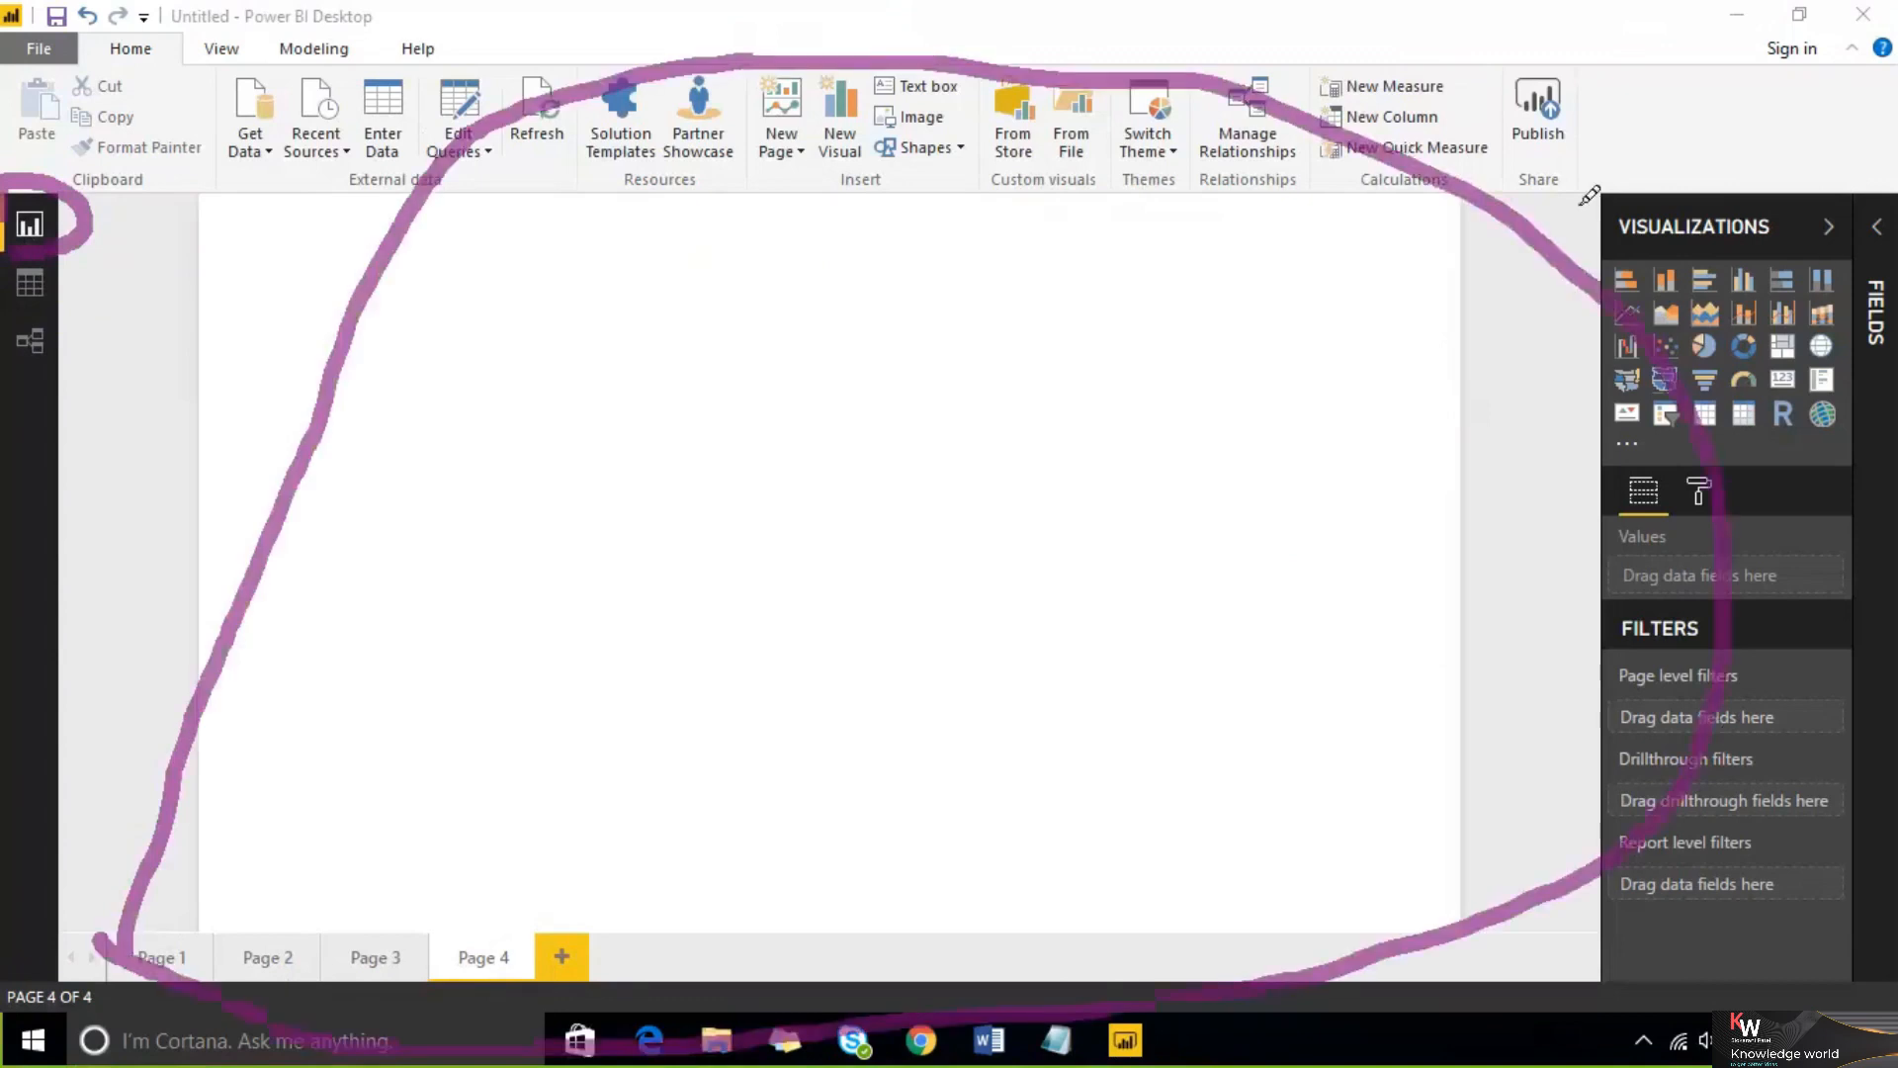
{"action": "mouse_move", "coordinate": [1548, 235]}
{"action": "left_mouse_down"}
{"action": "mouse_move", "coordinate": [1742, 130]}
{"action": "mouse_move", "coordinate": [1883, 504]}
{"action": "mouse_move", "coordinate": [1810, 969]}
{"action": "mouse_move", "coordinate": [1711, 974]}
{"action": "mouse_move", "coordinate": [1557, 240]}
{"action": "left_mouse_up"}
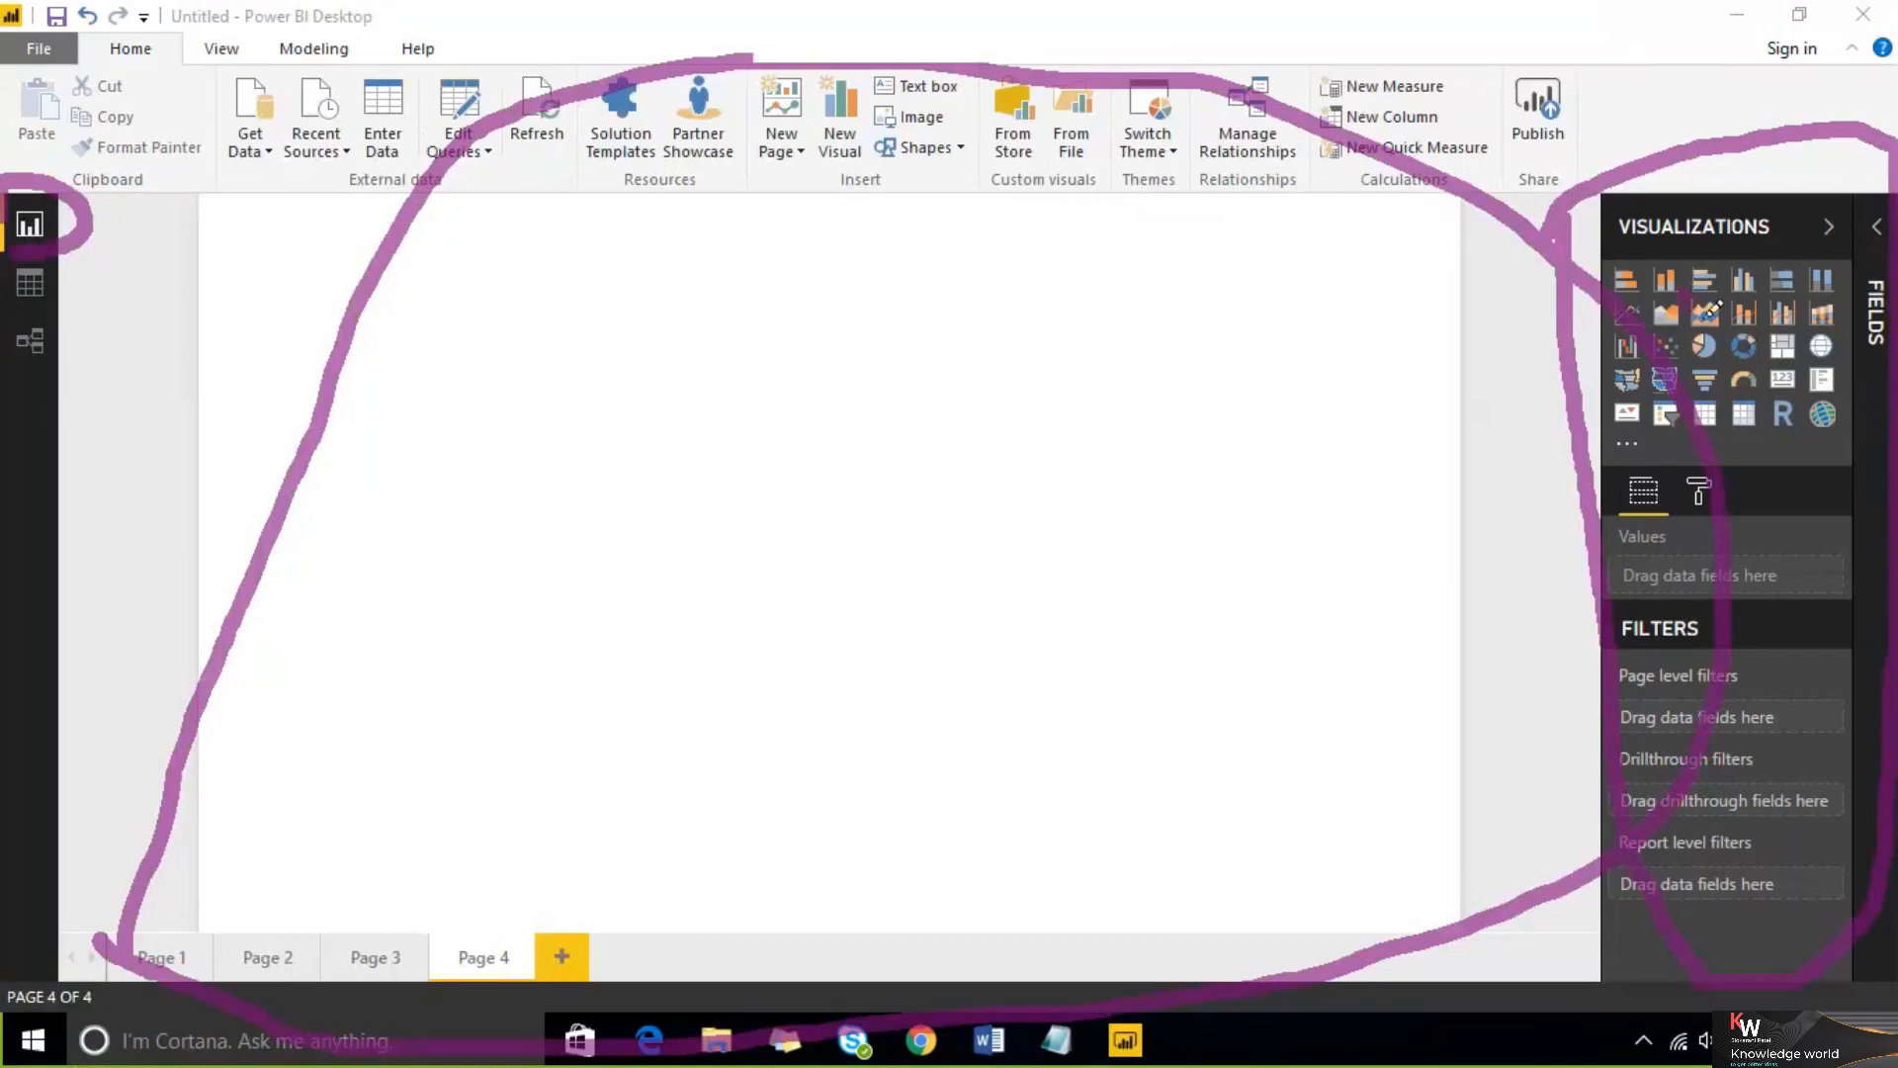
{"action": "mouse_move", "coordinate": [475, 398]}
{"action": "left_mouse_down"}
{"action": "mouse_move", "coordinate": [584, 417]}
{"action": "mouse_move", "coordinate": [708, 323]}
{"action": "left_mouse_up"}
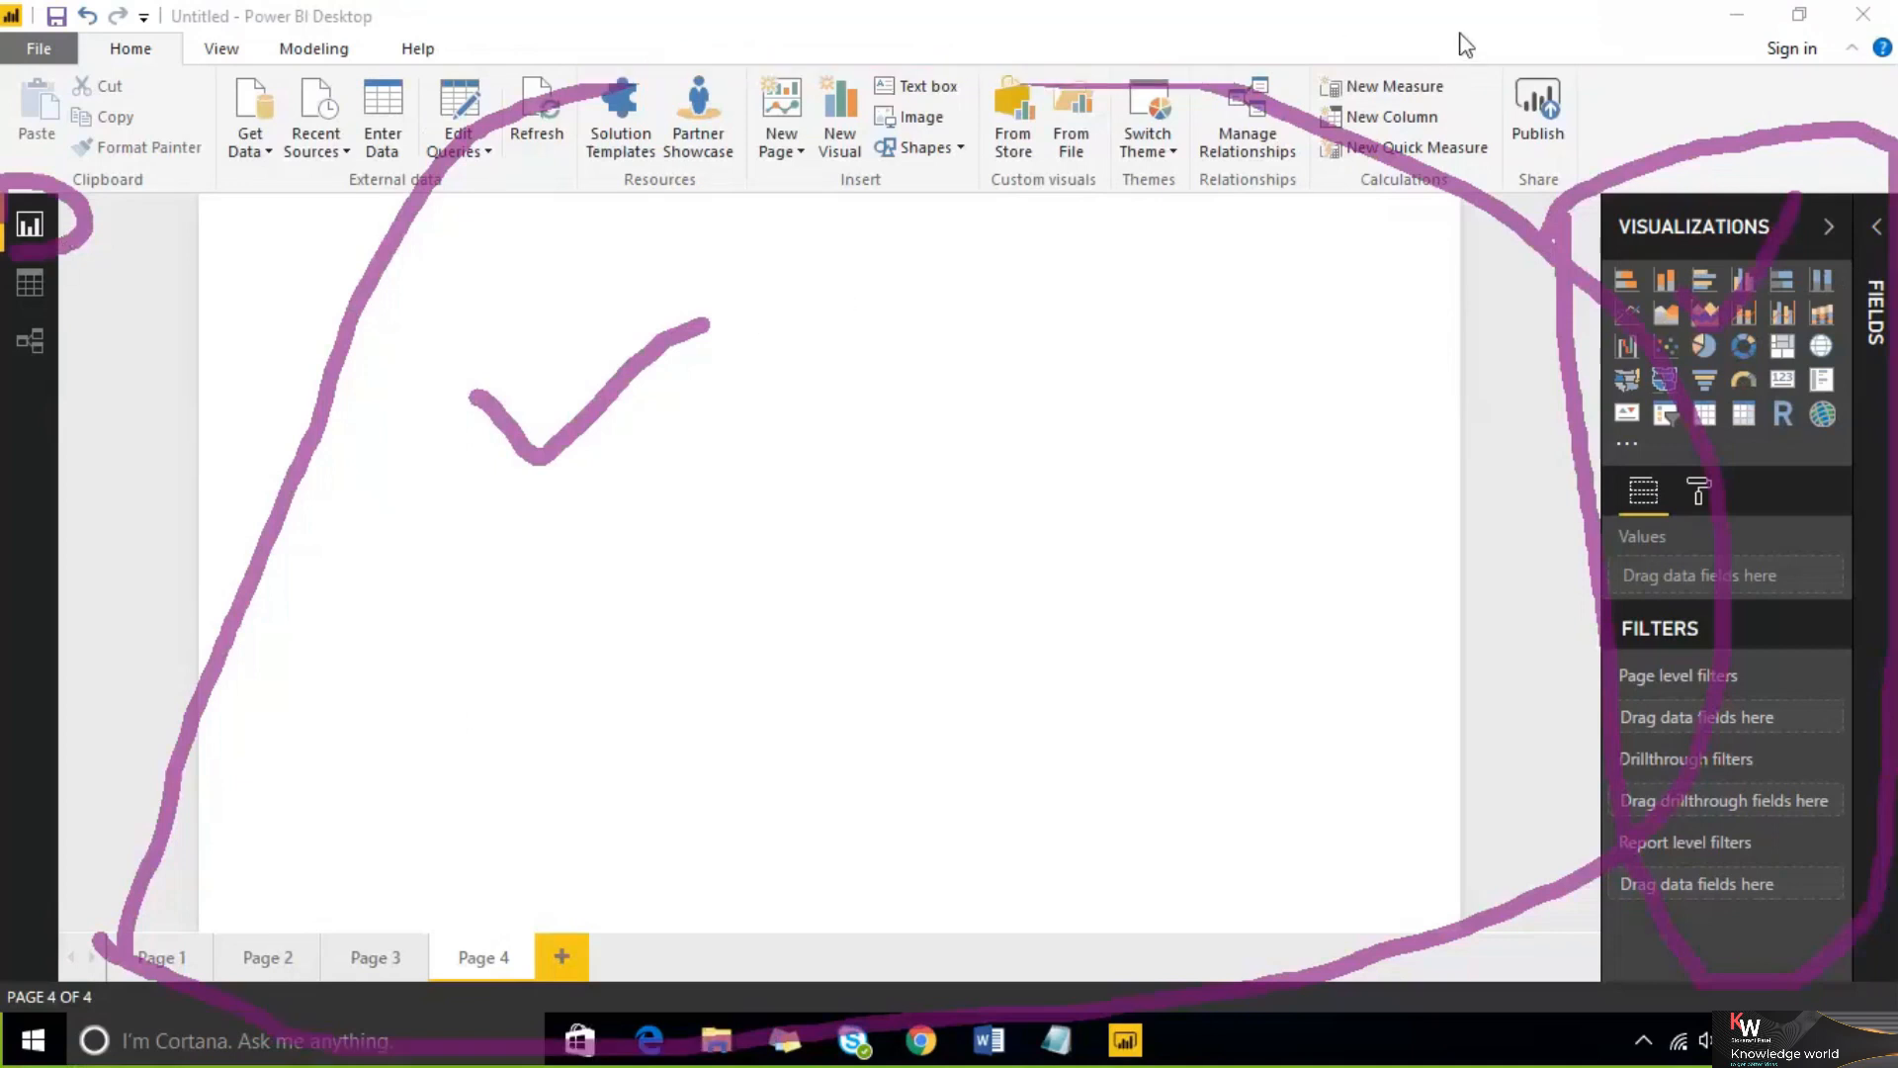
{"action": "key", "text": "Escape"}
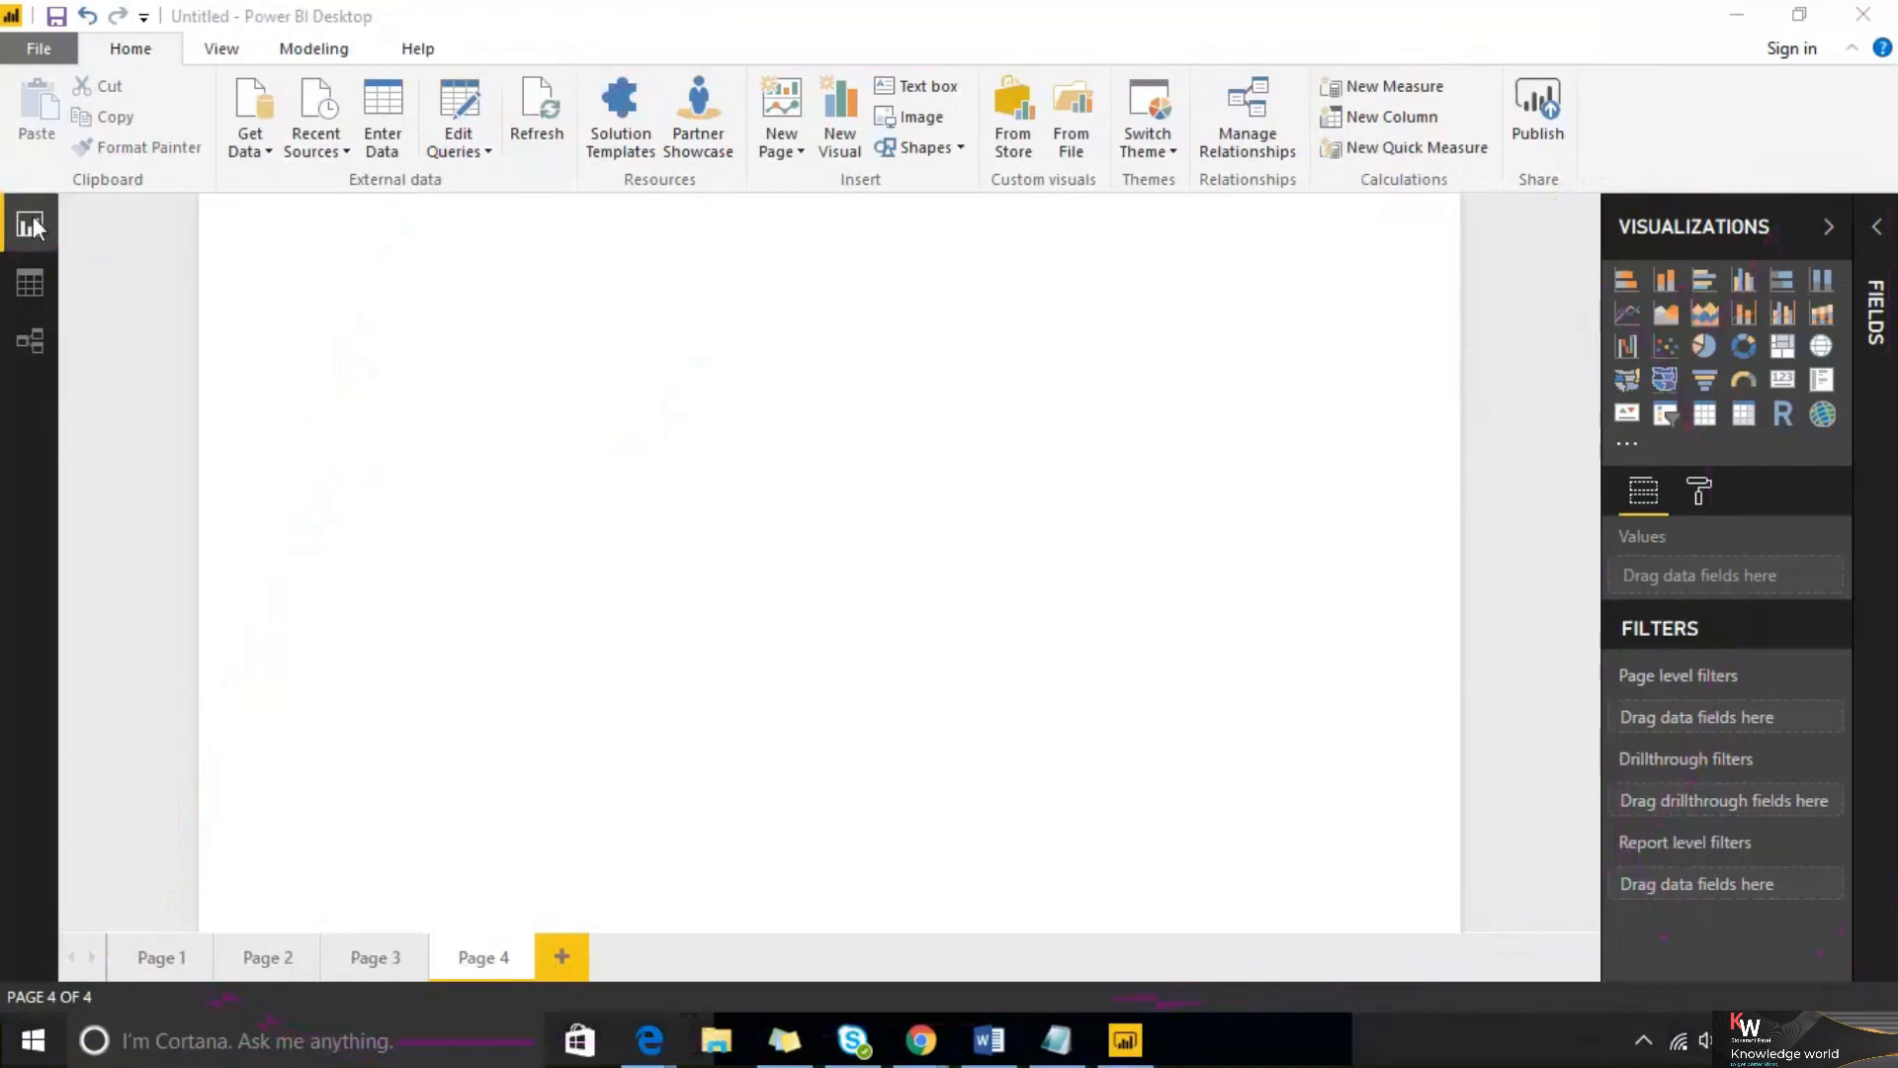
Browse through Page 1 to Page 4 of the report
{"action": "left_click", "coordinate": [158, 959]}
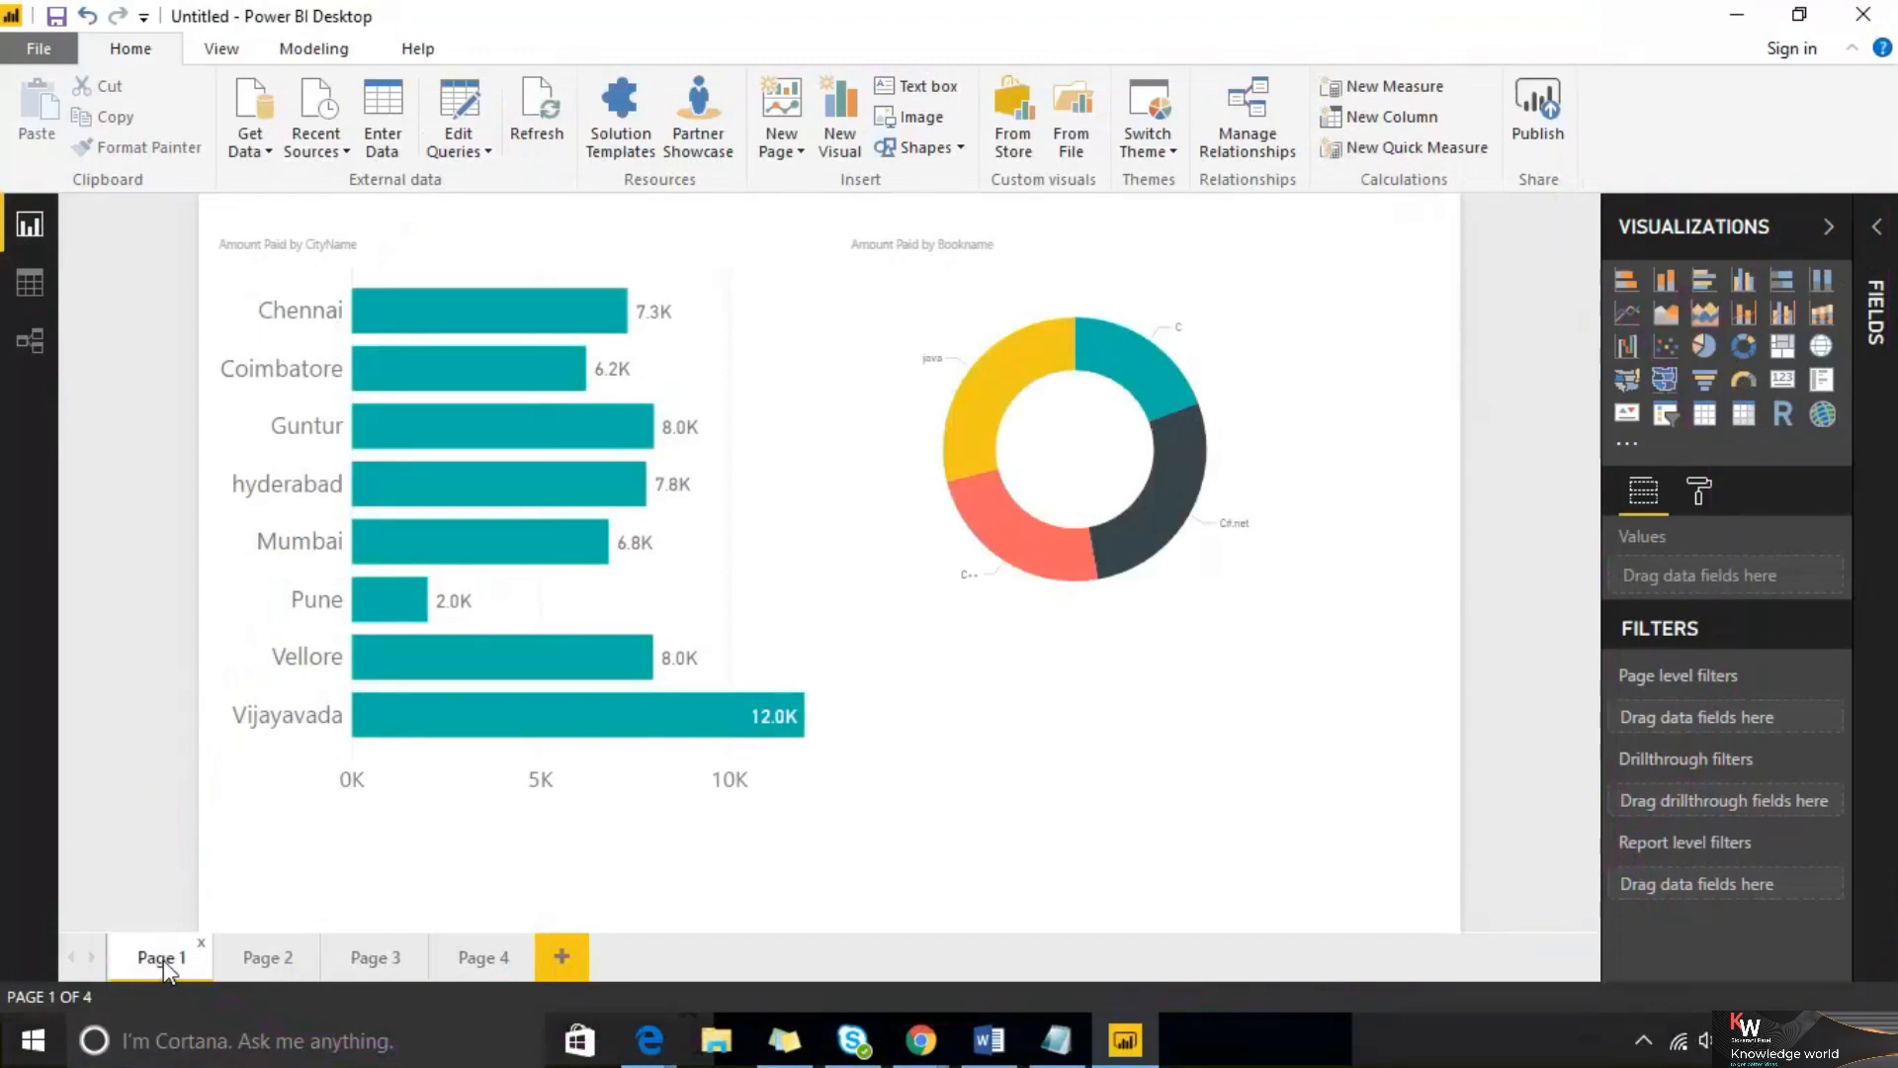
{"action": "left_click", "coordinate": [260, 959]}
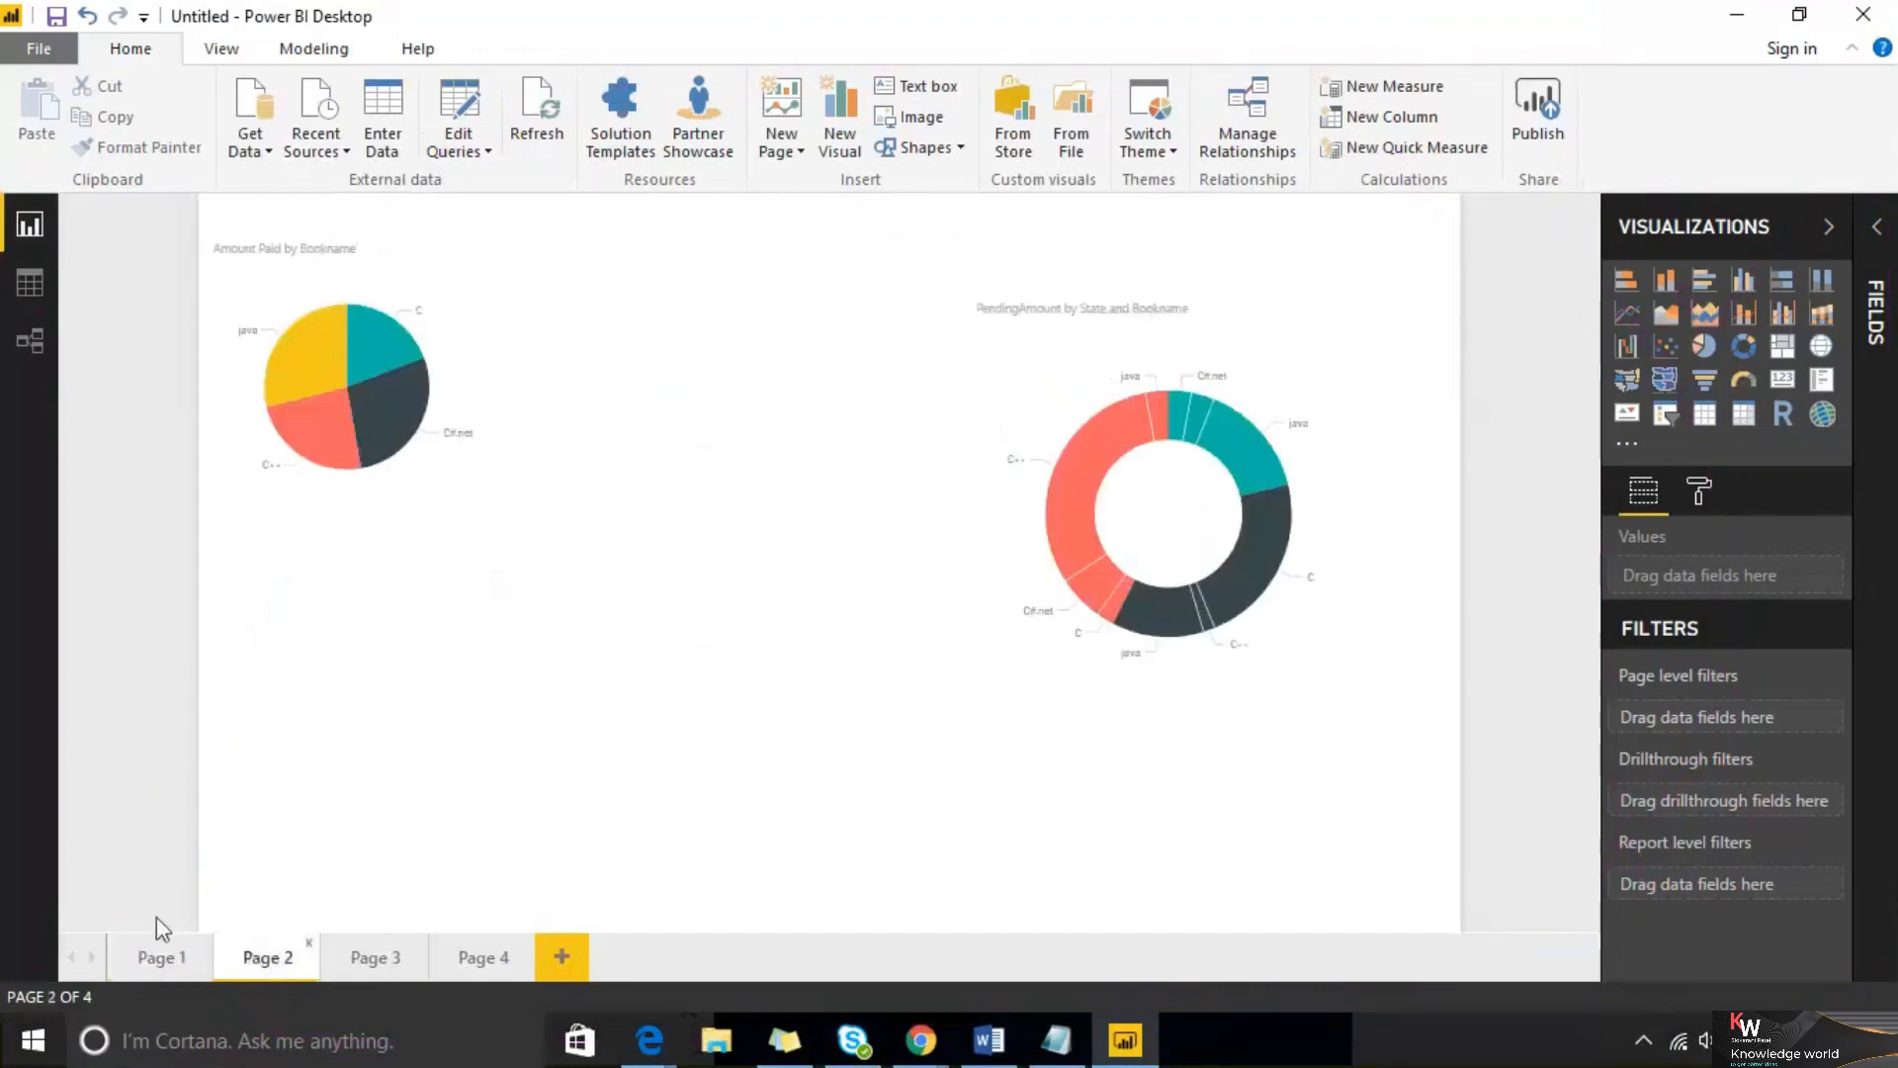
{"action": "left_click", "coordinate": [378, 961]}
{"action": "left_click", "coordinate": [487, 961]}
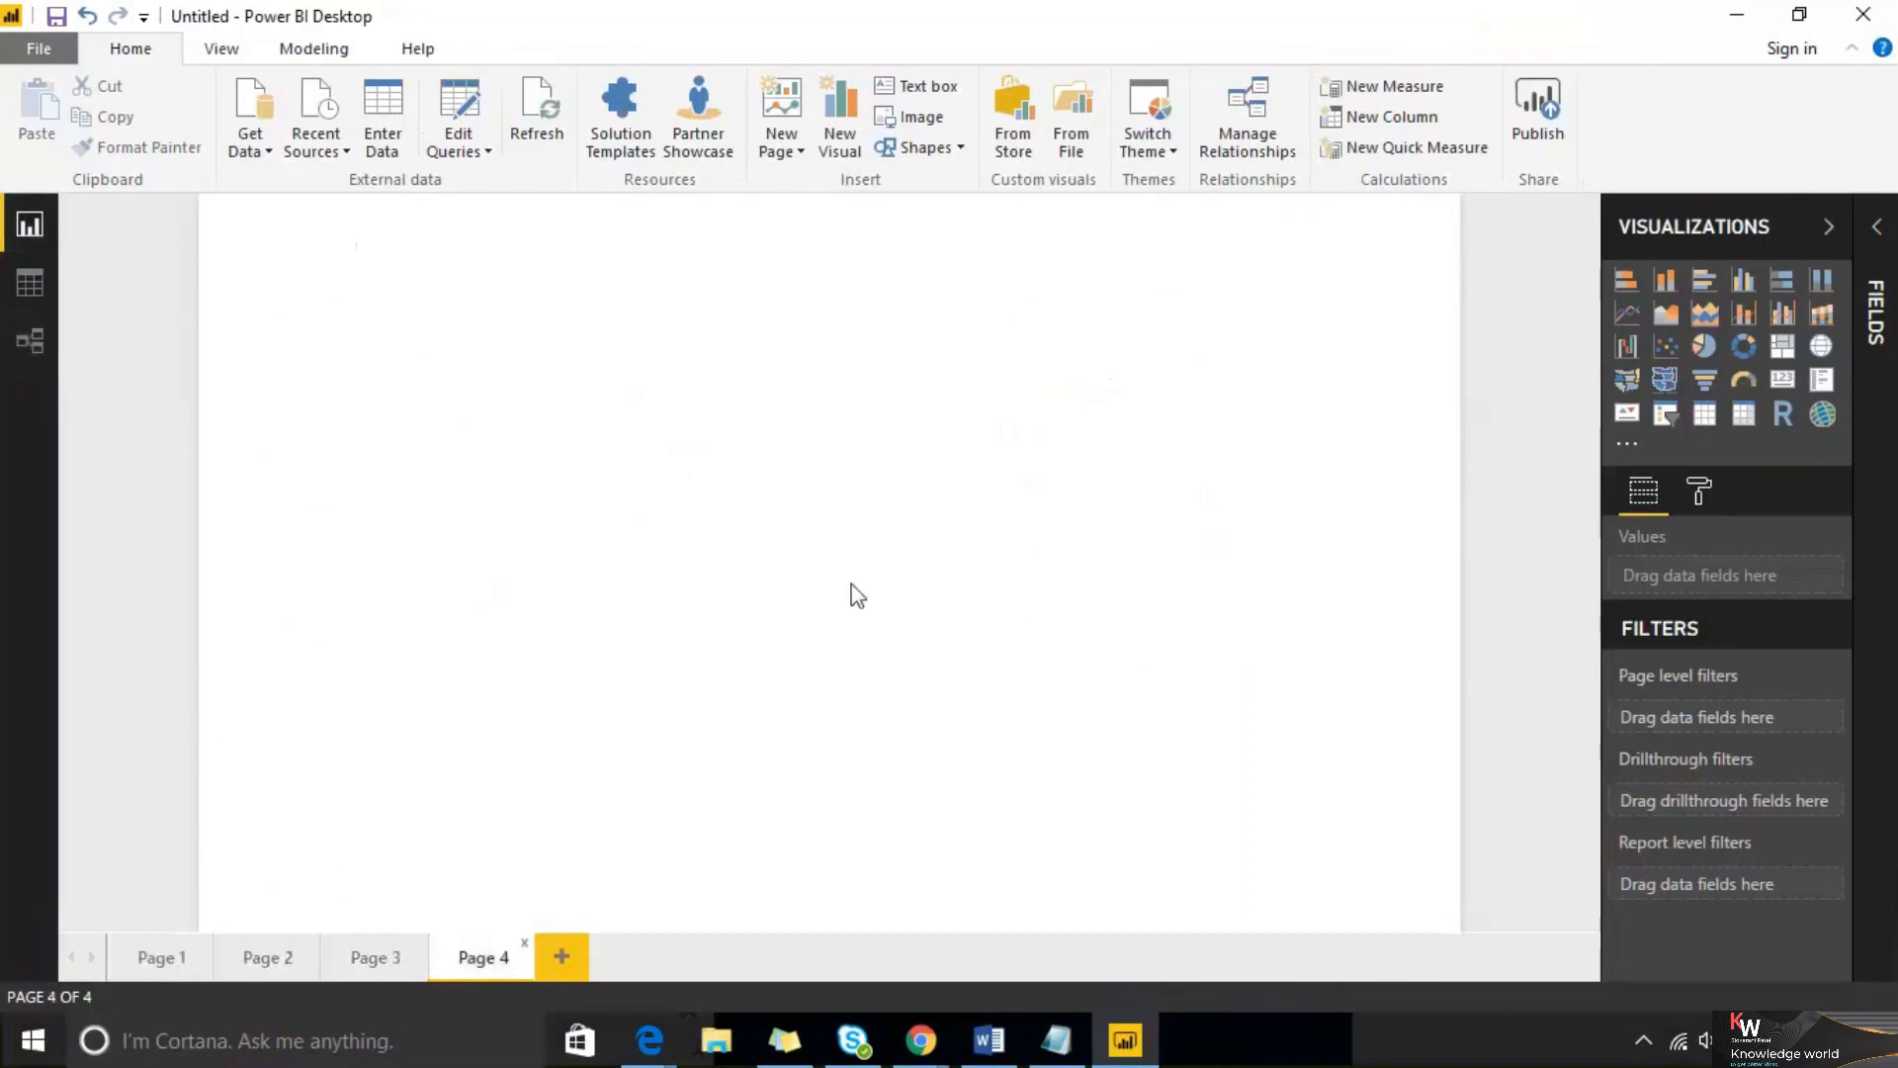
Switch to Data view and back to Report view, expanding the Salesdata table's field list
{"action": "left_click", "coordinate": [21, 292]}
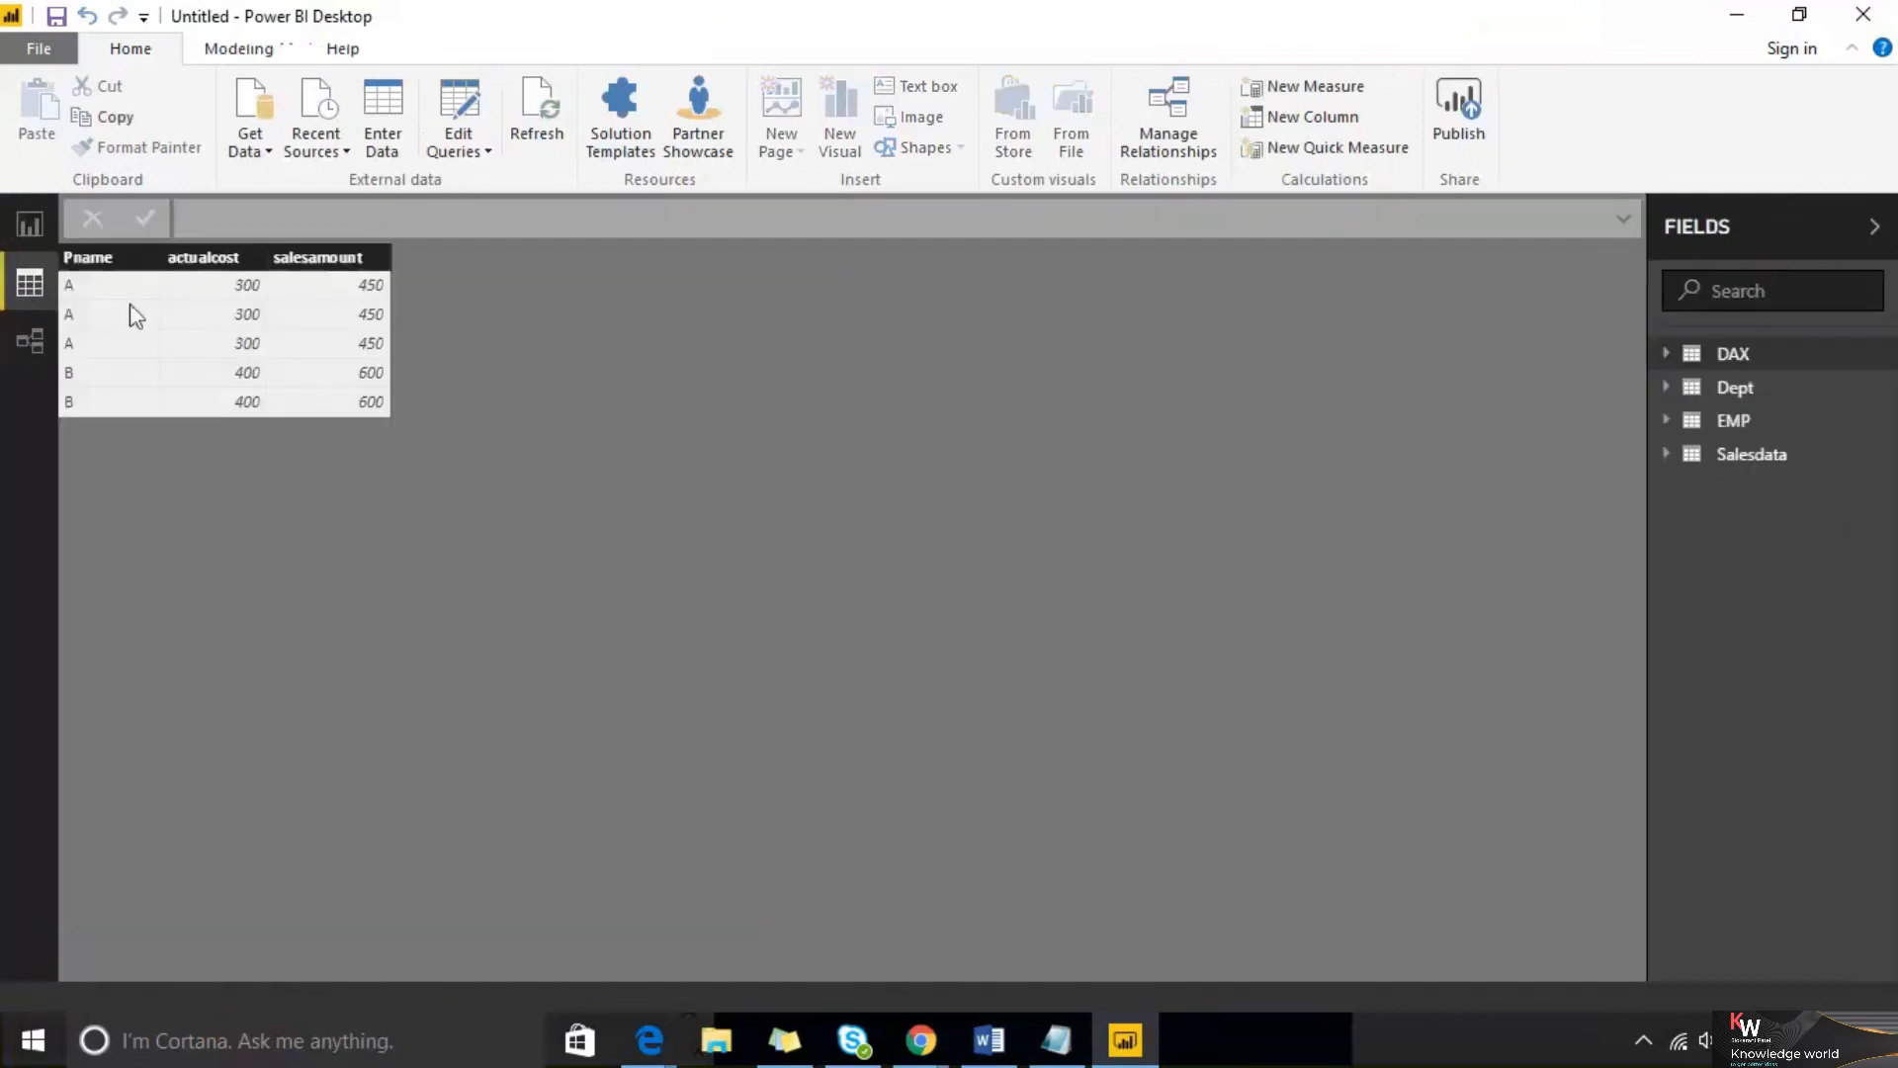
{"action": "left_click", "coordinate": [33, 223]}
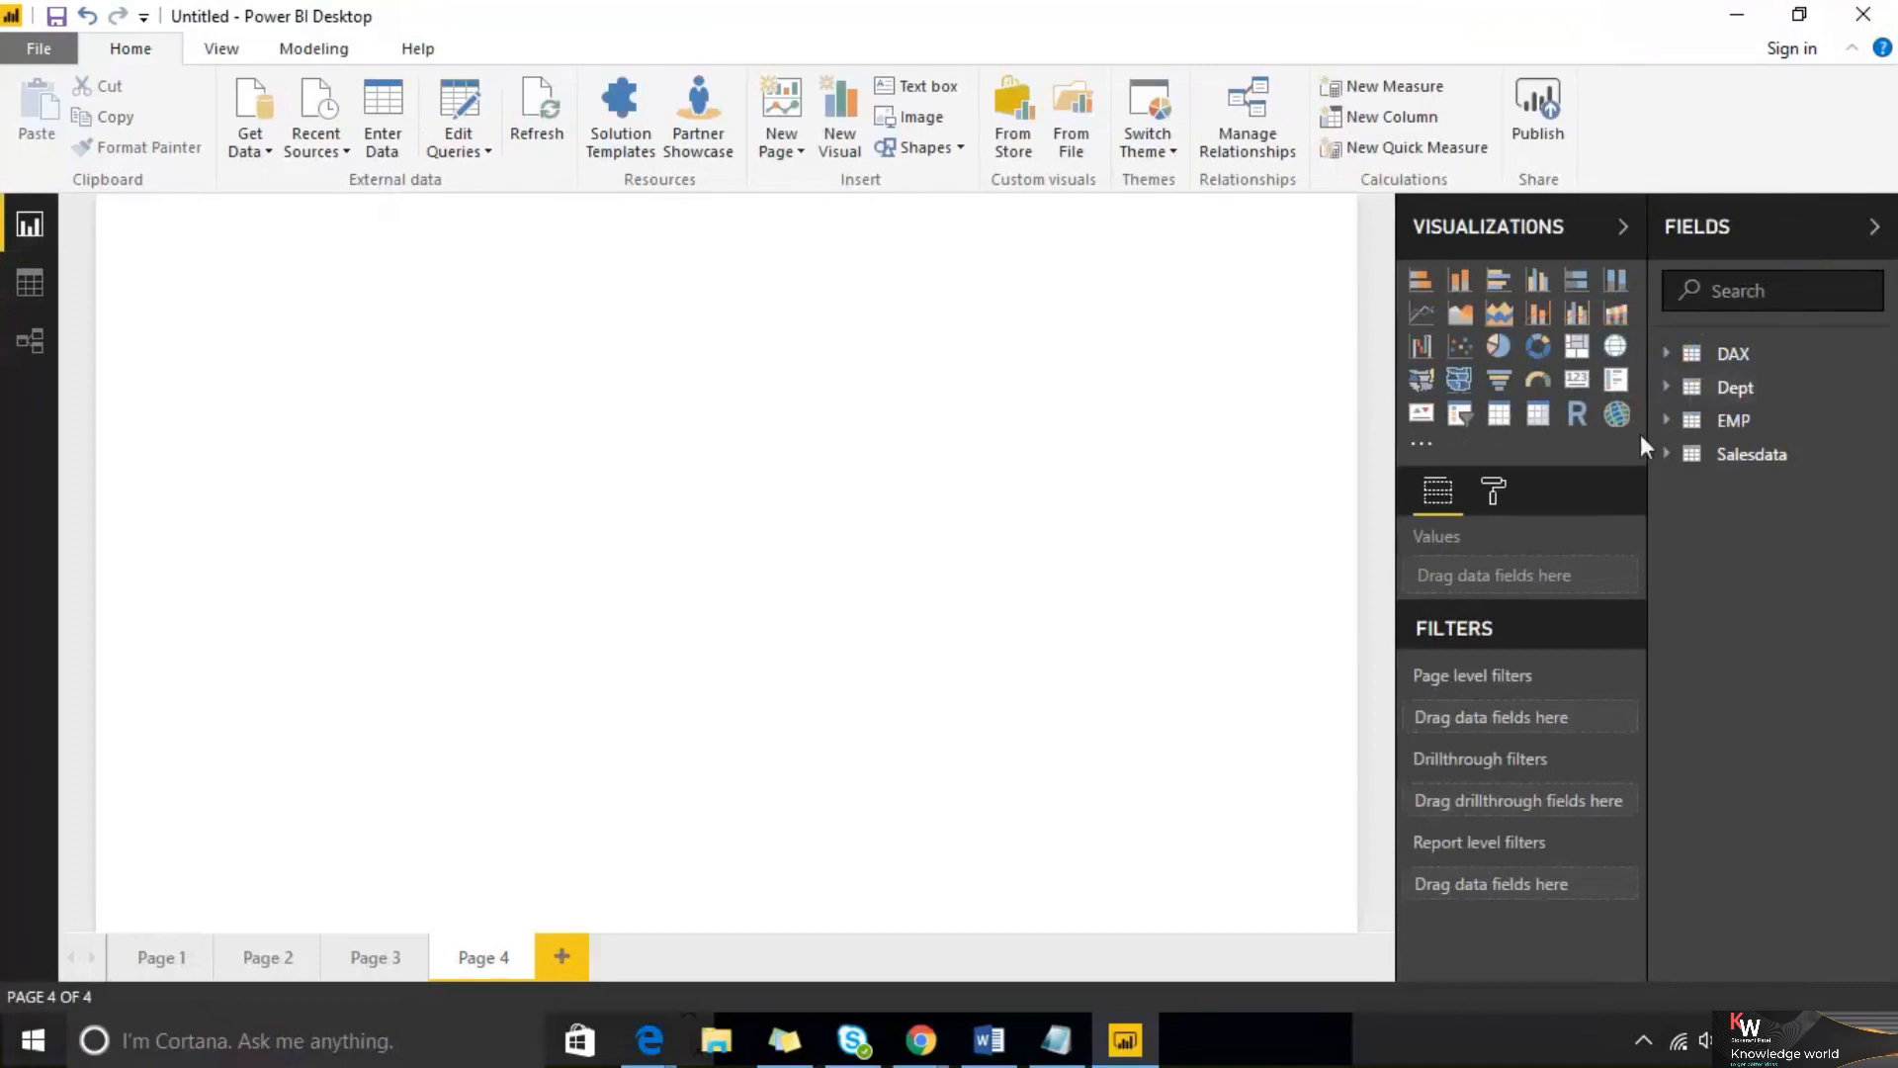
{"action": "left_click", "coordinate": [1669, 458]}
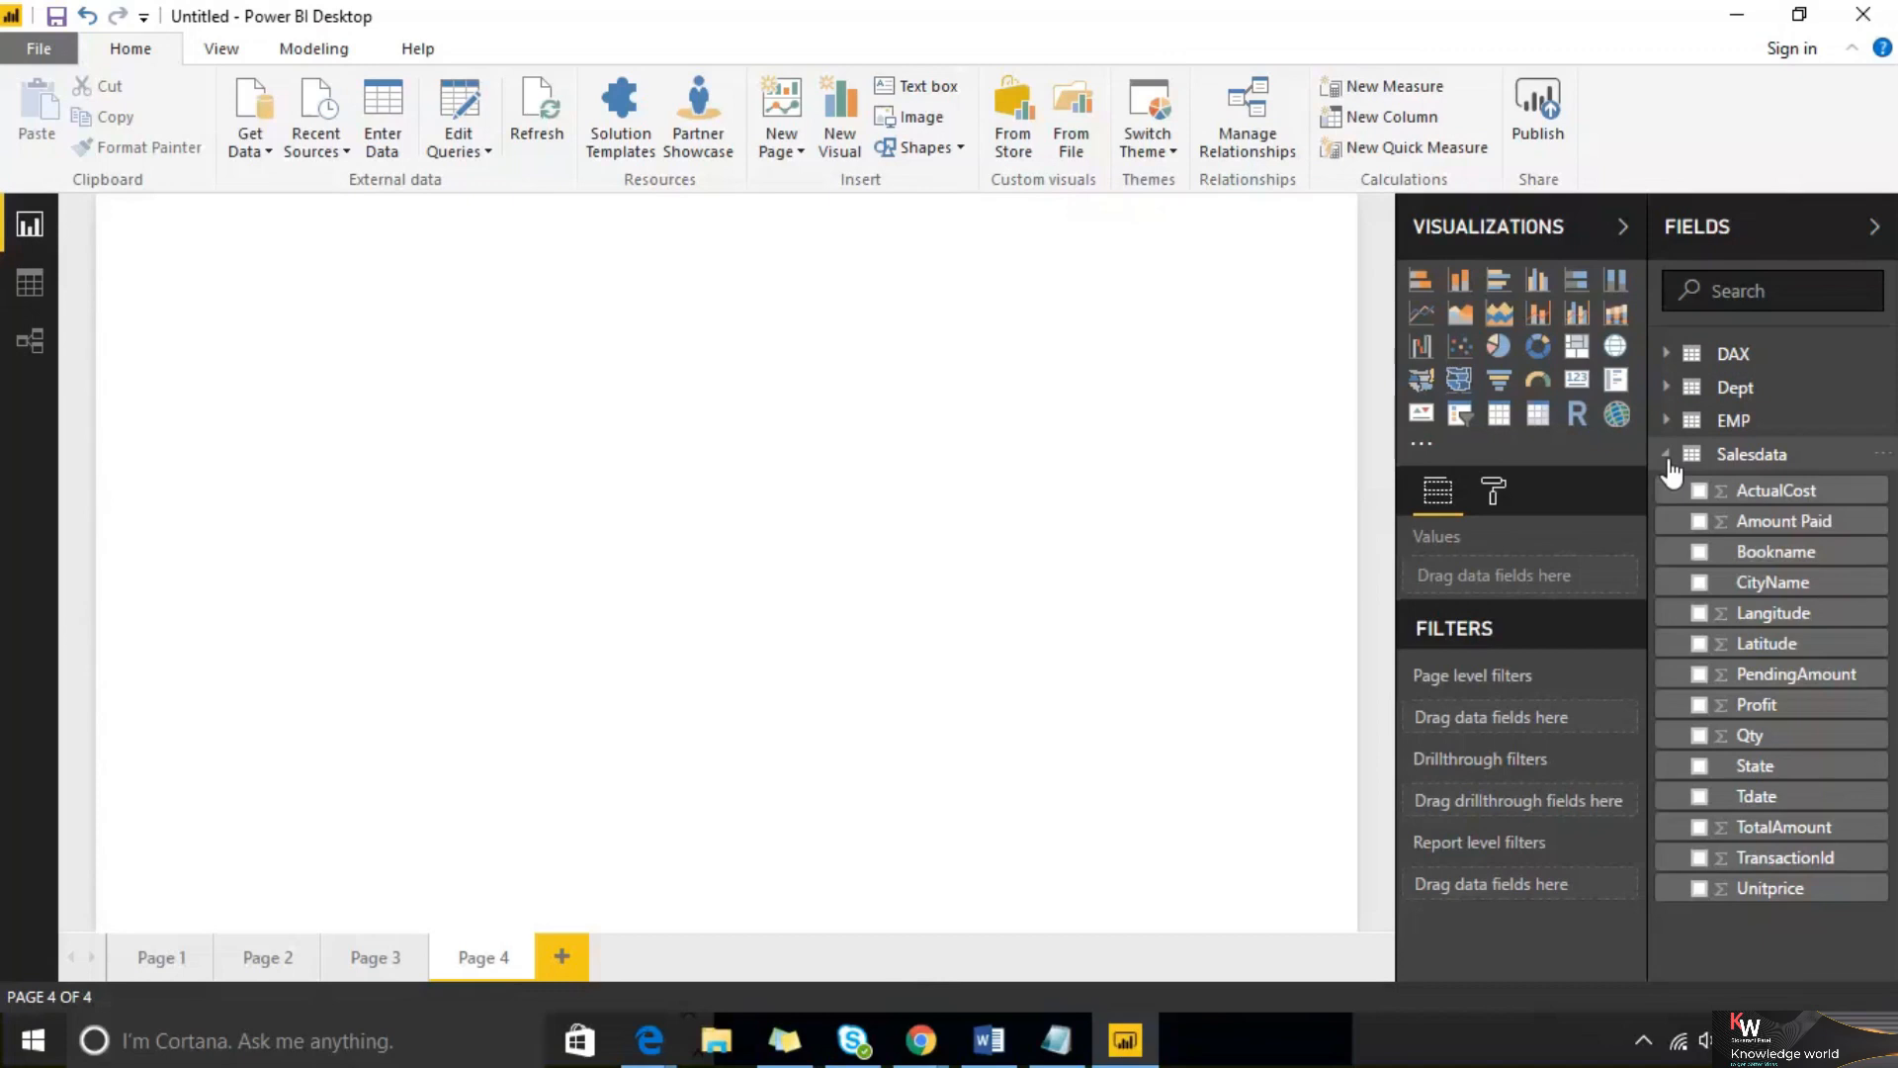
Inspect the Dept, EMP and Salesdata tables' rows in Data view, then return to Report view
{"action": "left_click", "coordinate": [30, 286]}
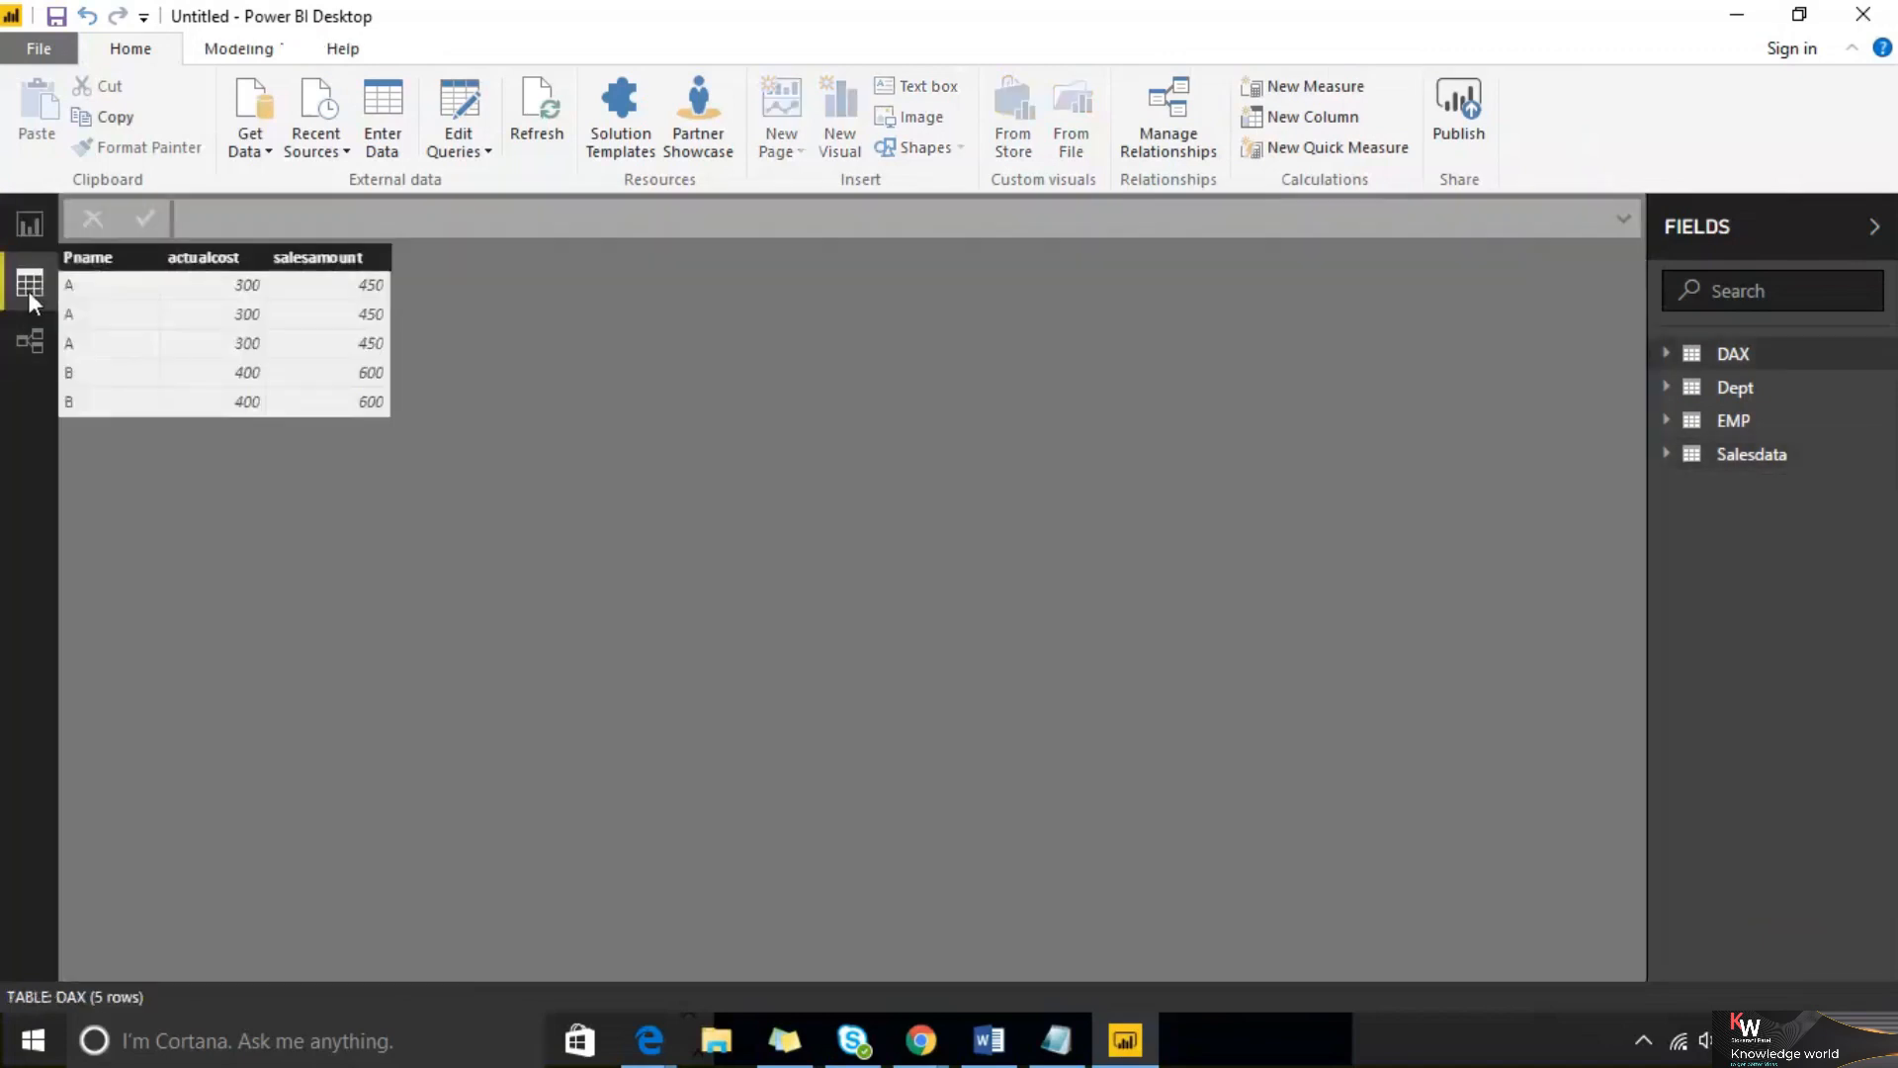
{"action": "left_click", "coordinate": [1736, 391]}
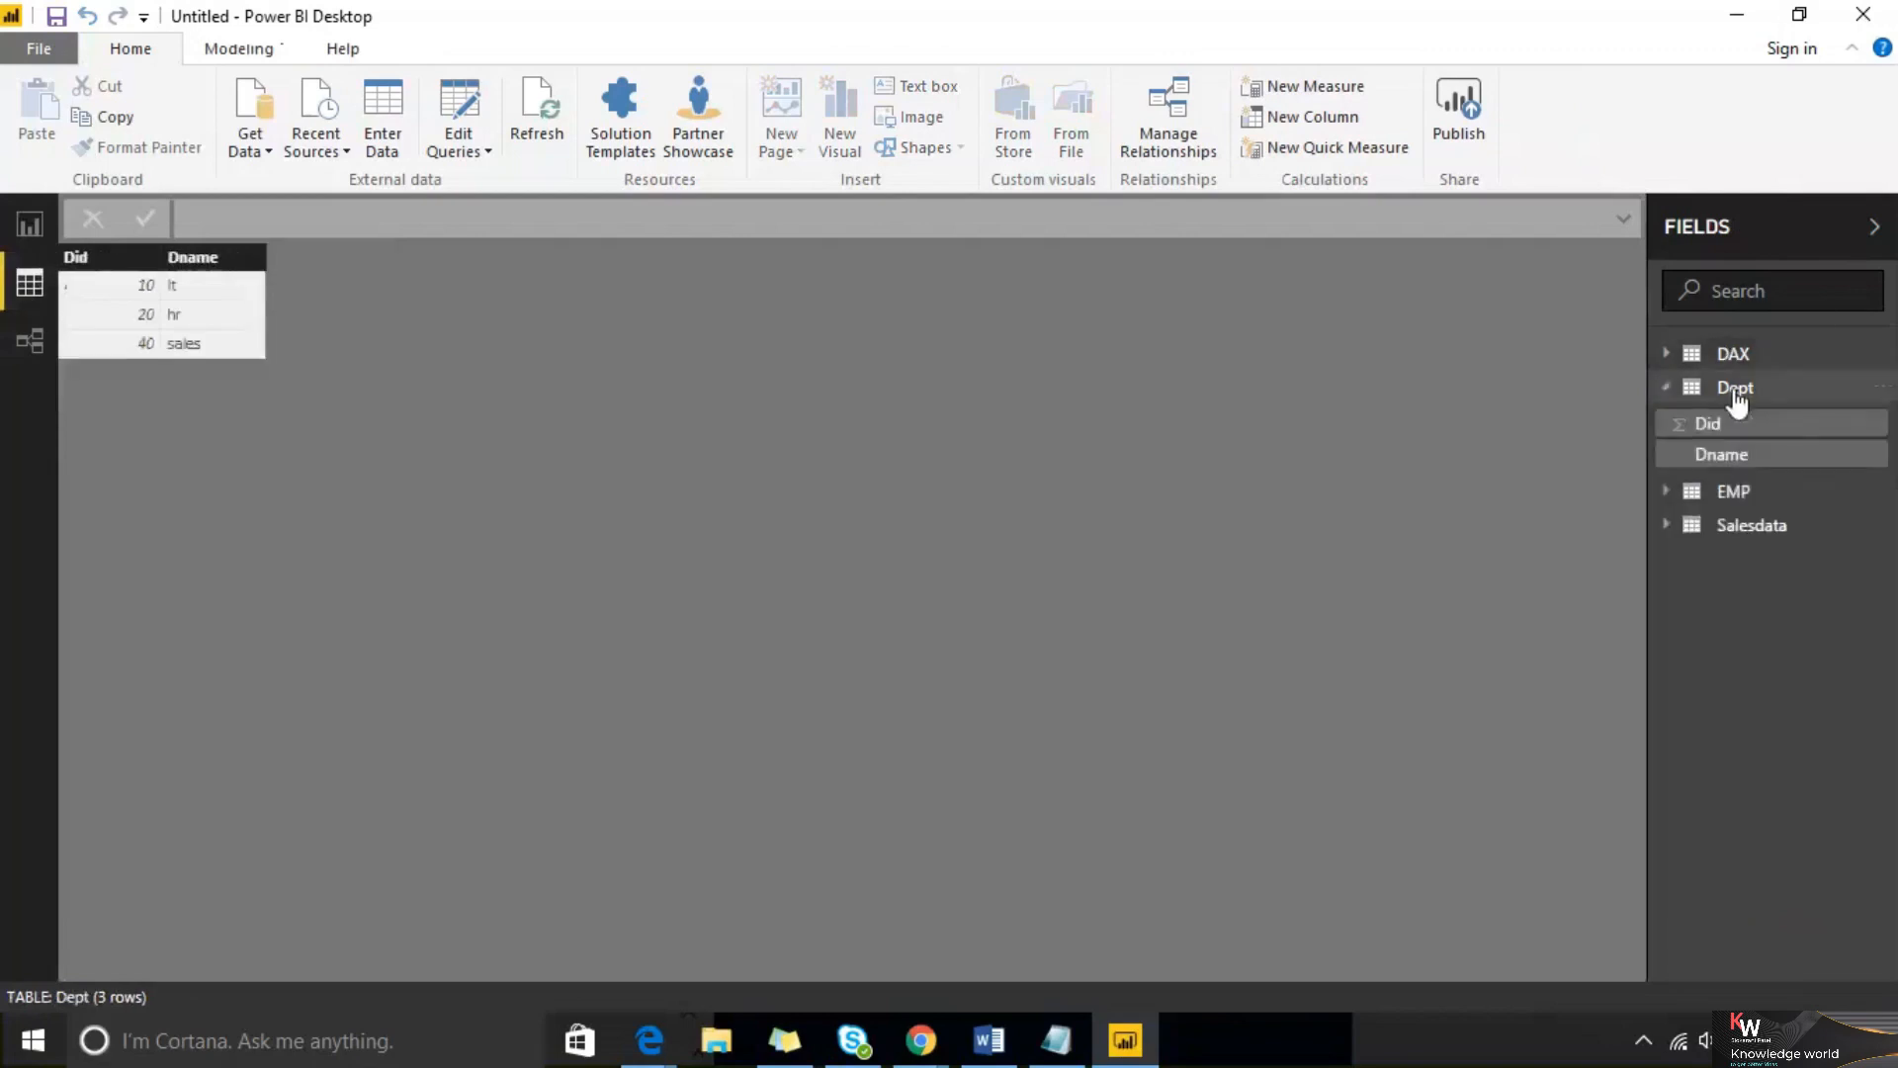
{"action": "left_click", "coordinate": [1735, 492]}
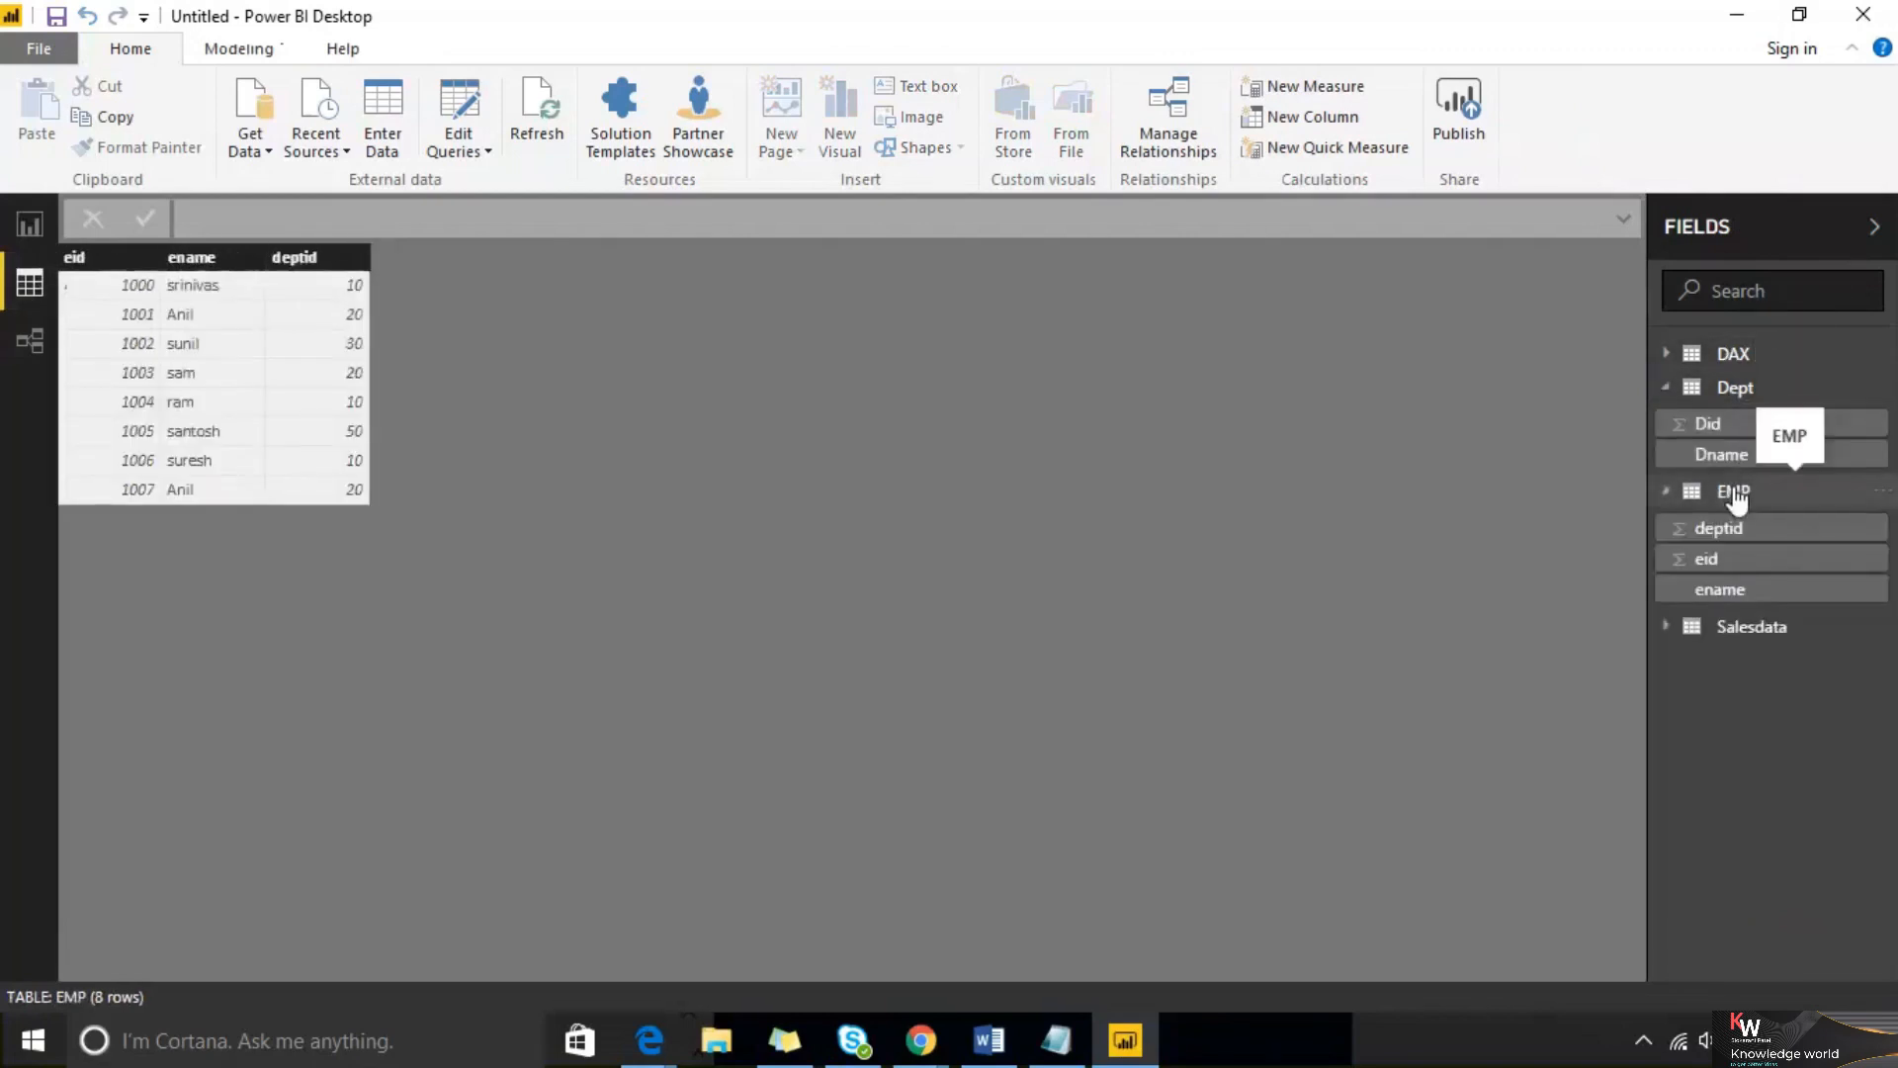
{"action": "left_click", "coordinate": [1741, 629]}
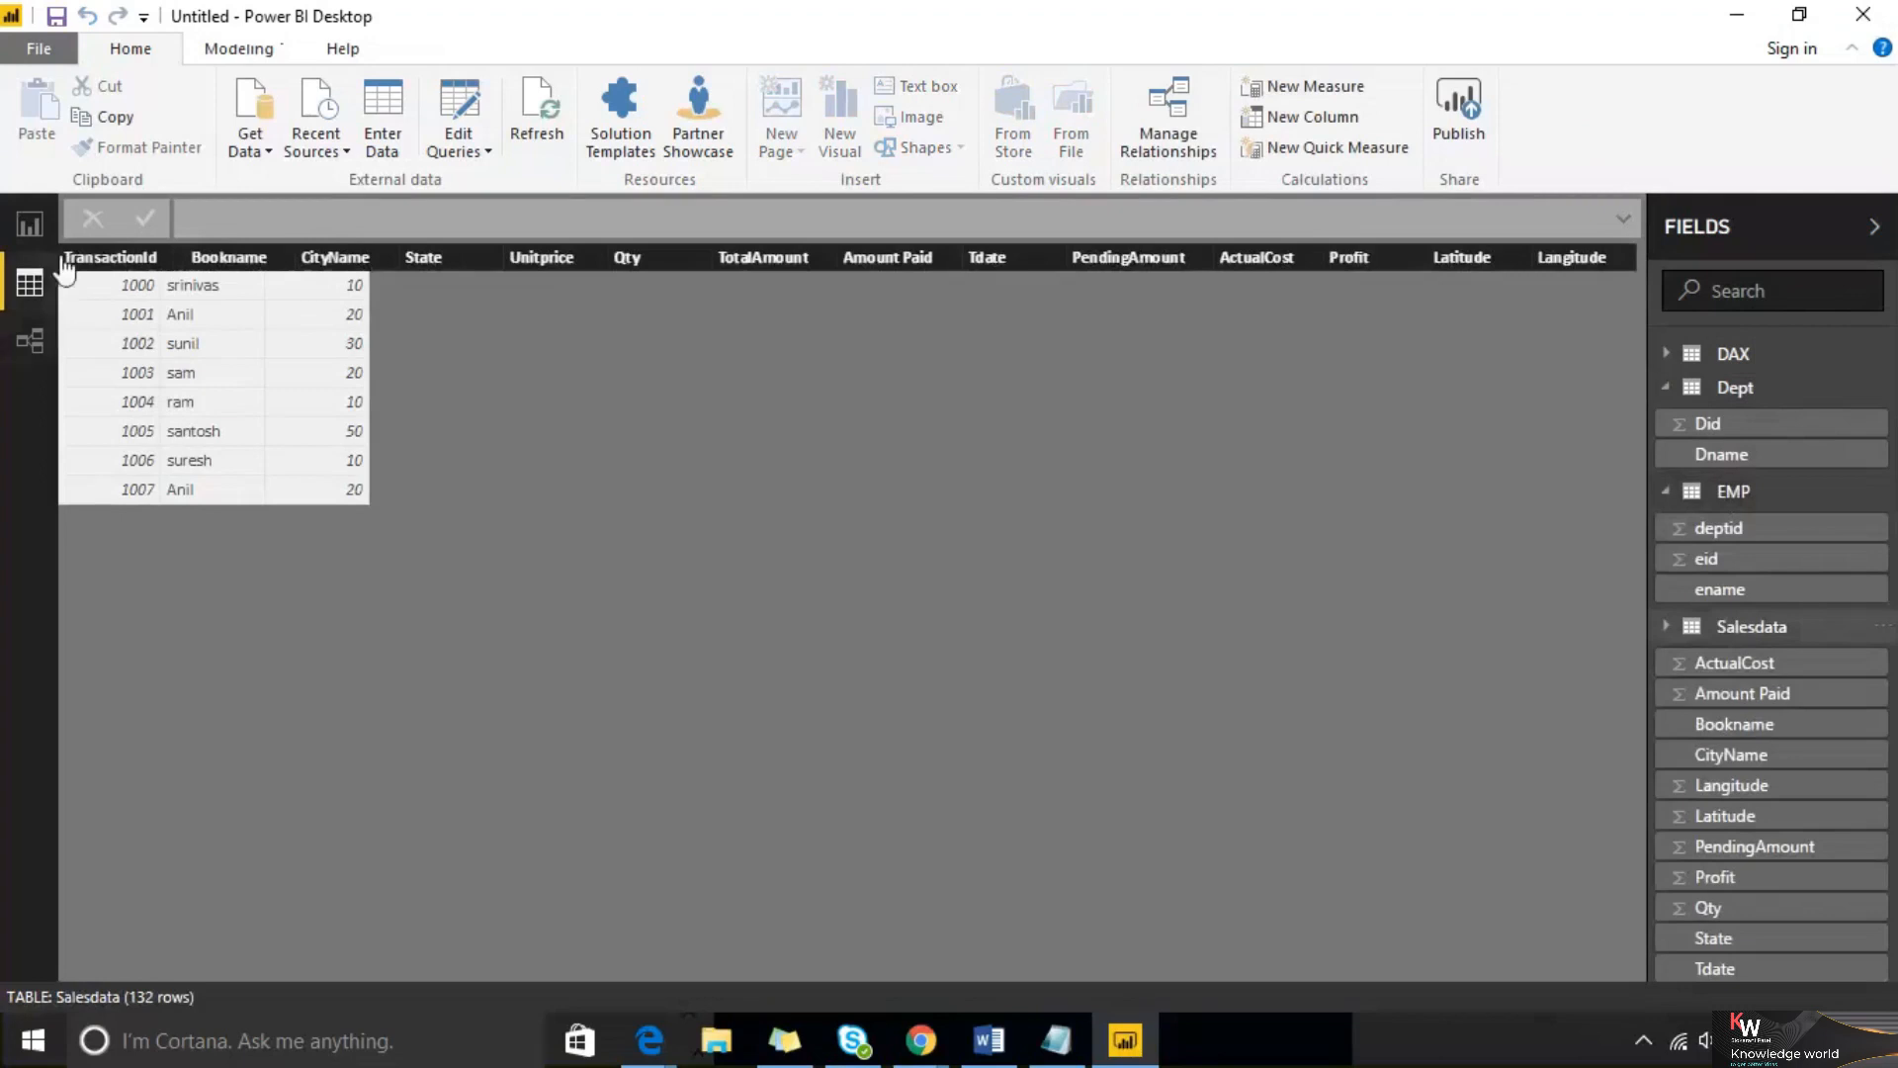
{"action": "scroll", "coordinate": [725, 610], "scroll_direction": "down", "scroll_amount": 1}
{"action": "scroll", "coordinate": [722, 573], "scroll_direction": "down", "scroll_amount": 10}
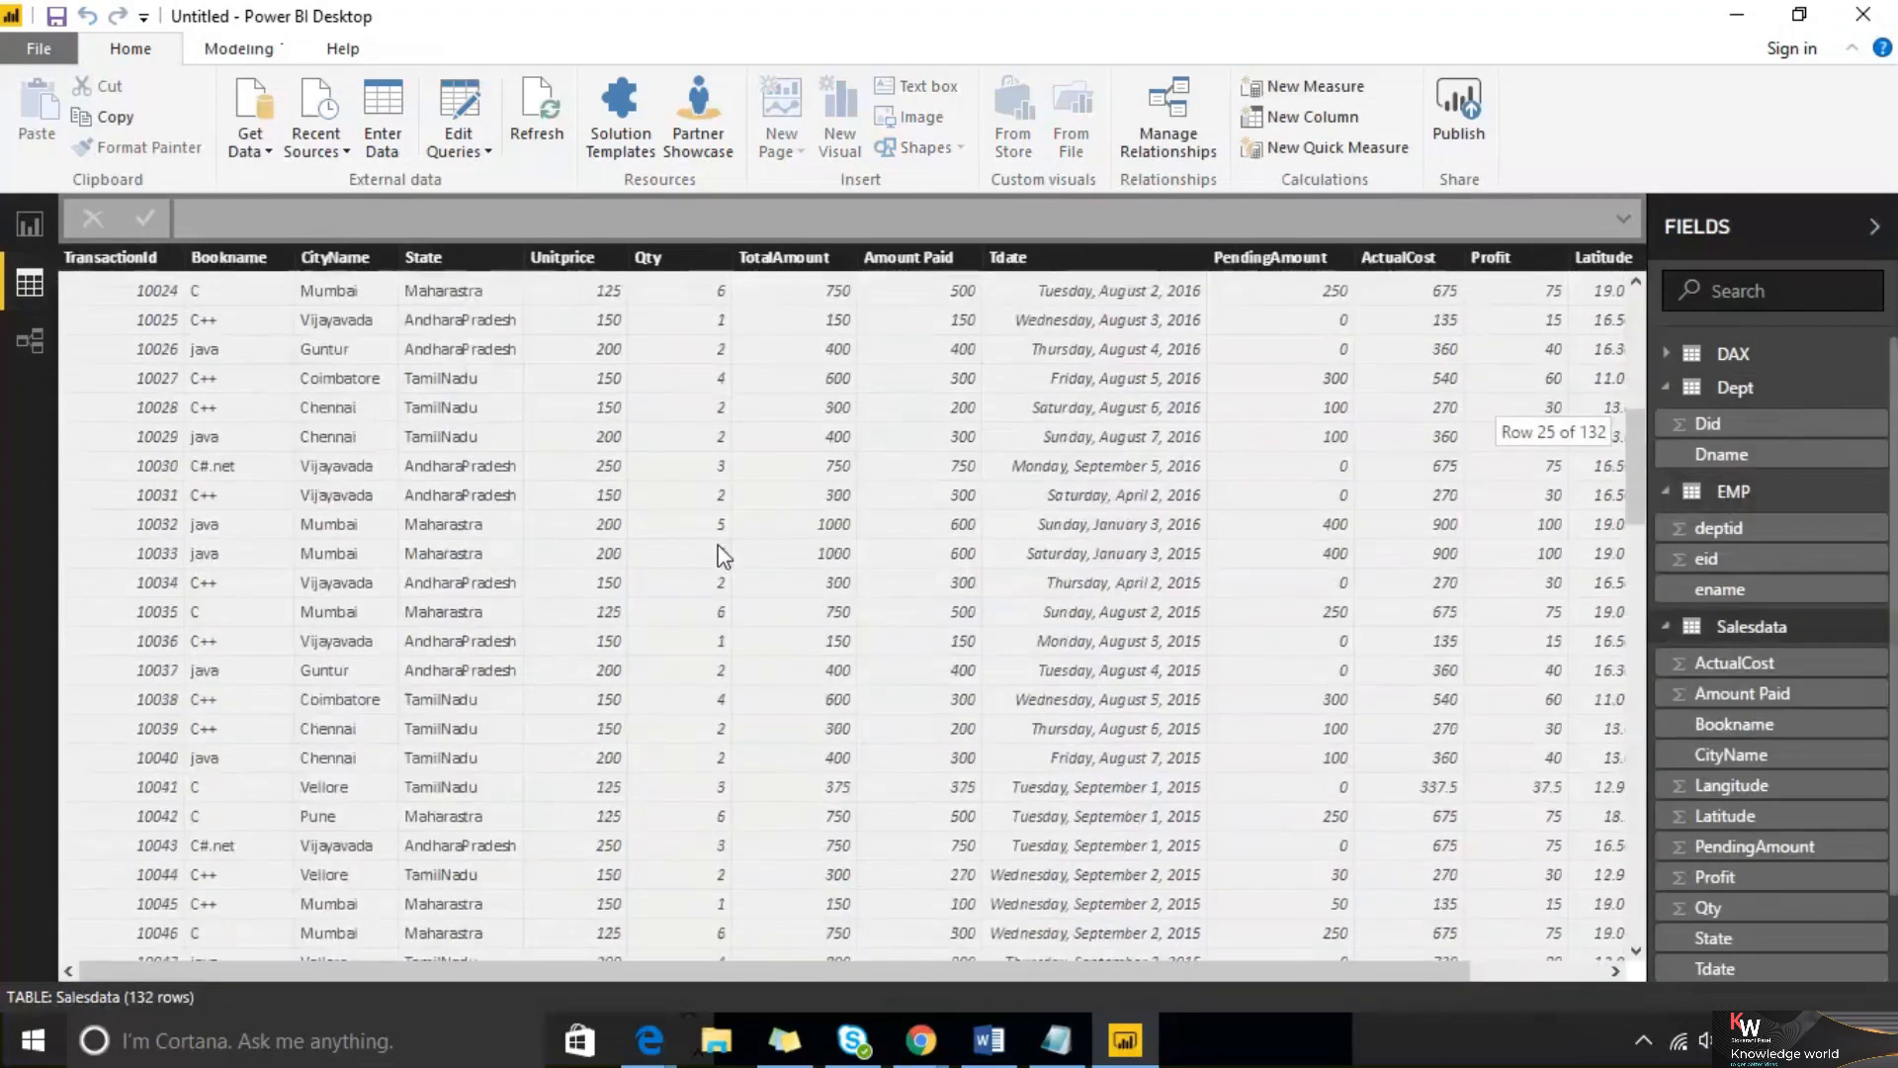
{"action": "scroll", "coordinate": [723, 554], "scroll_direction": "up", "scroll_amount": 11}
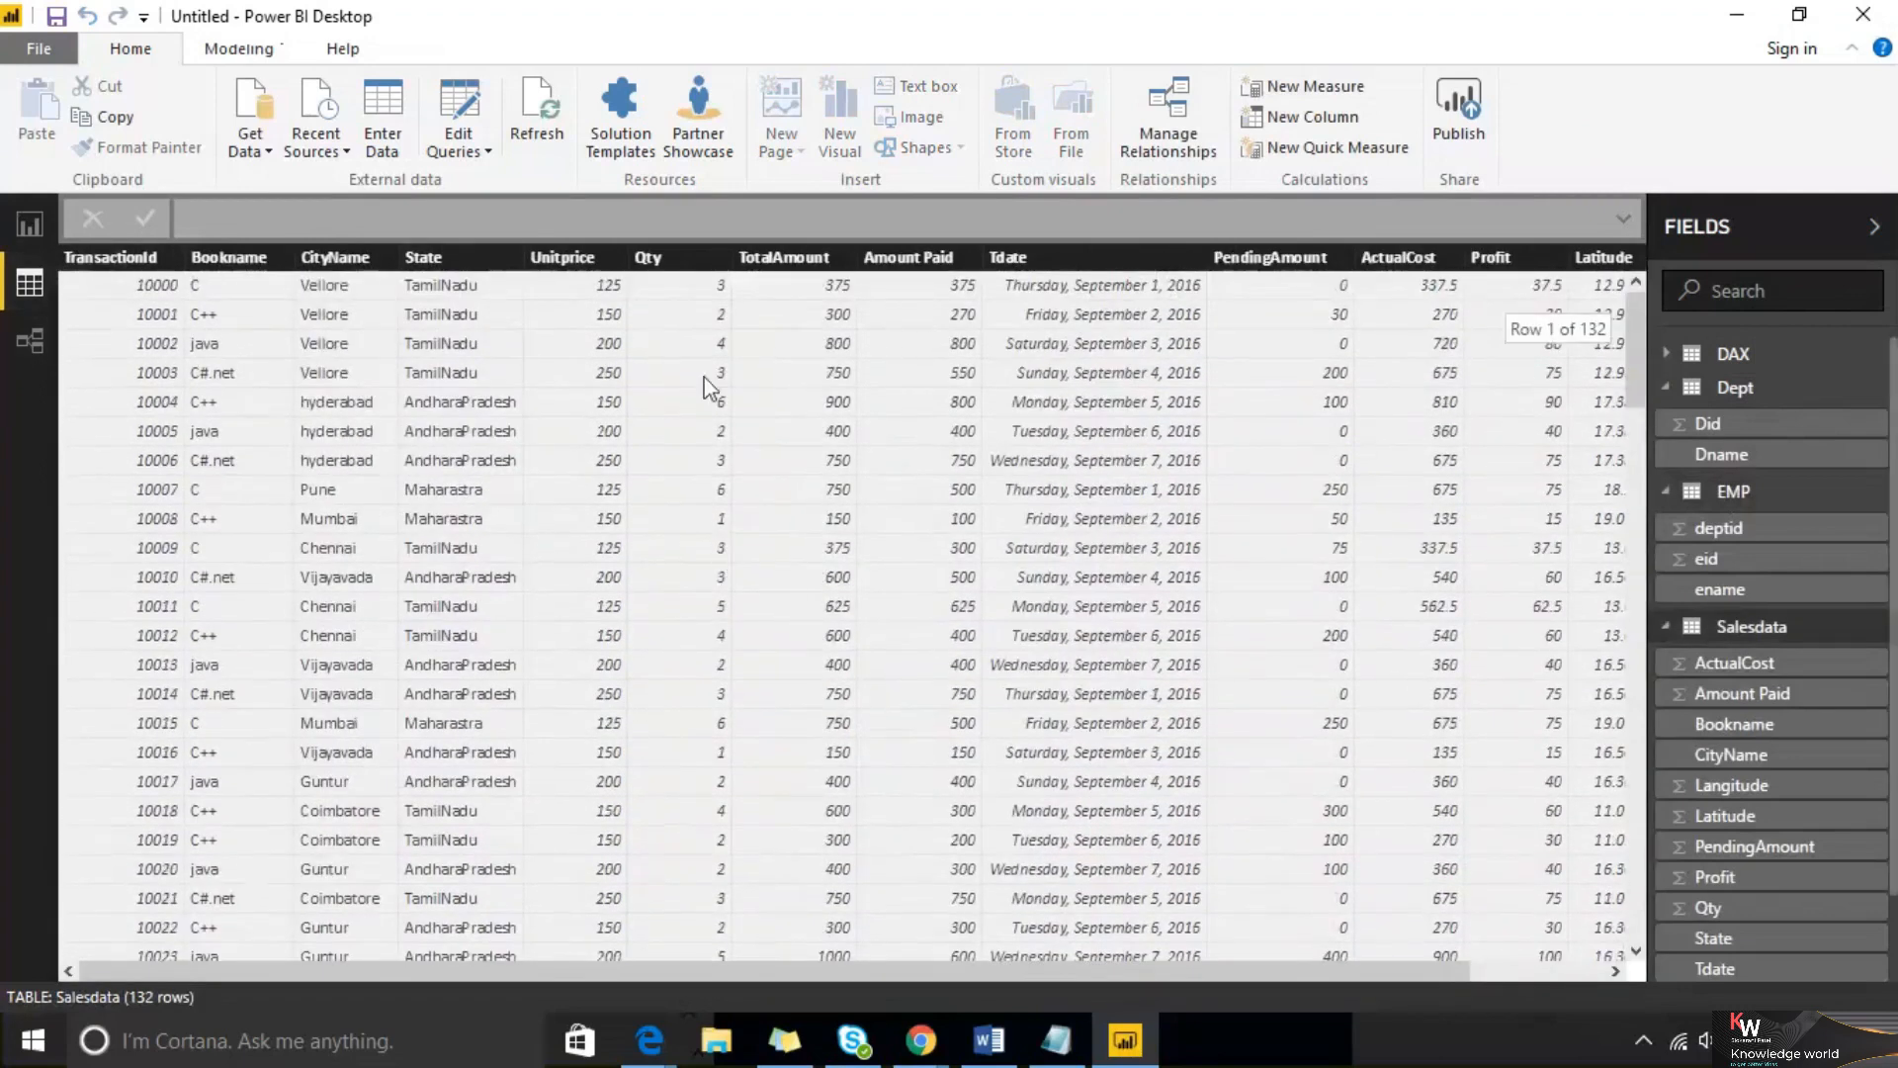
{"action": "left_click", "coordinate": [16, 227]}
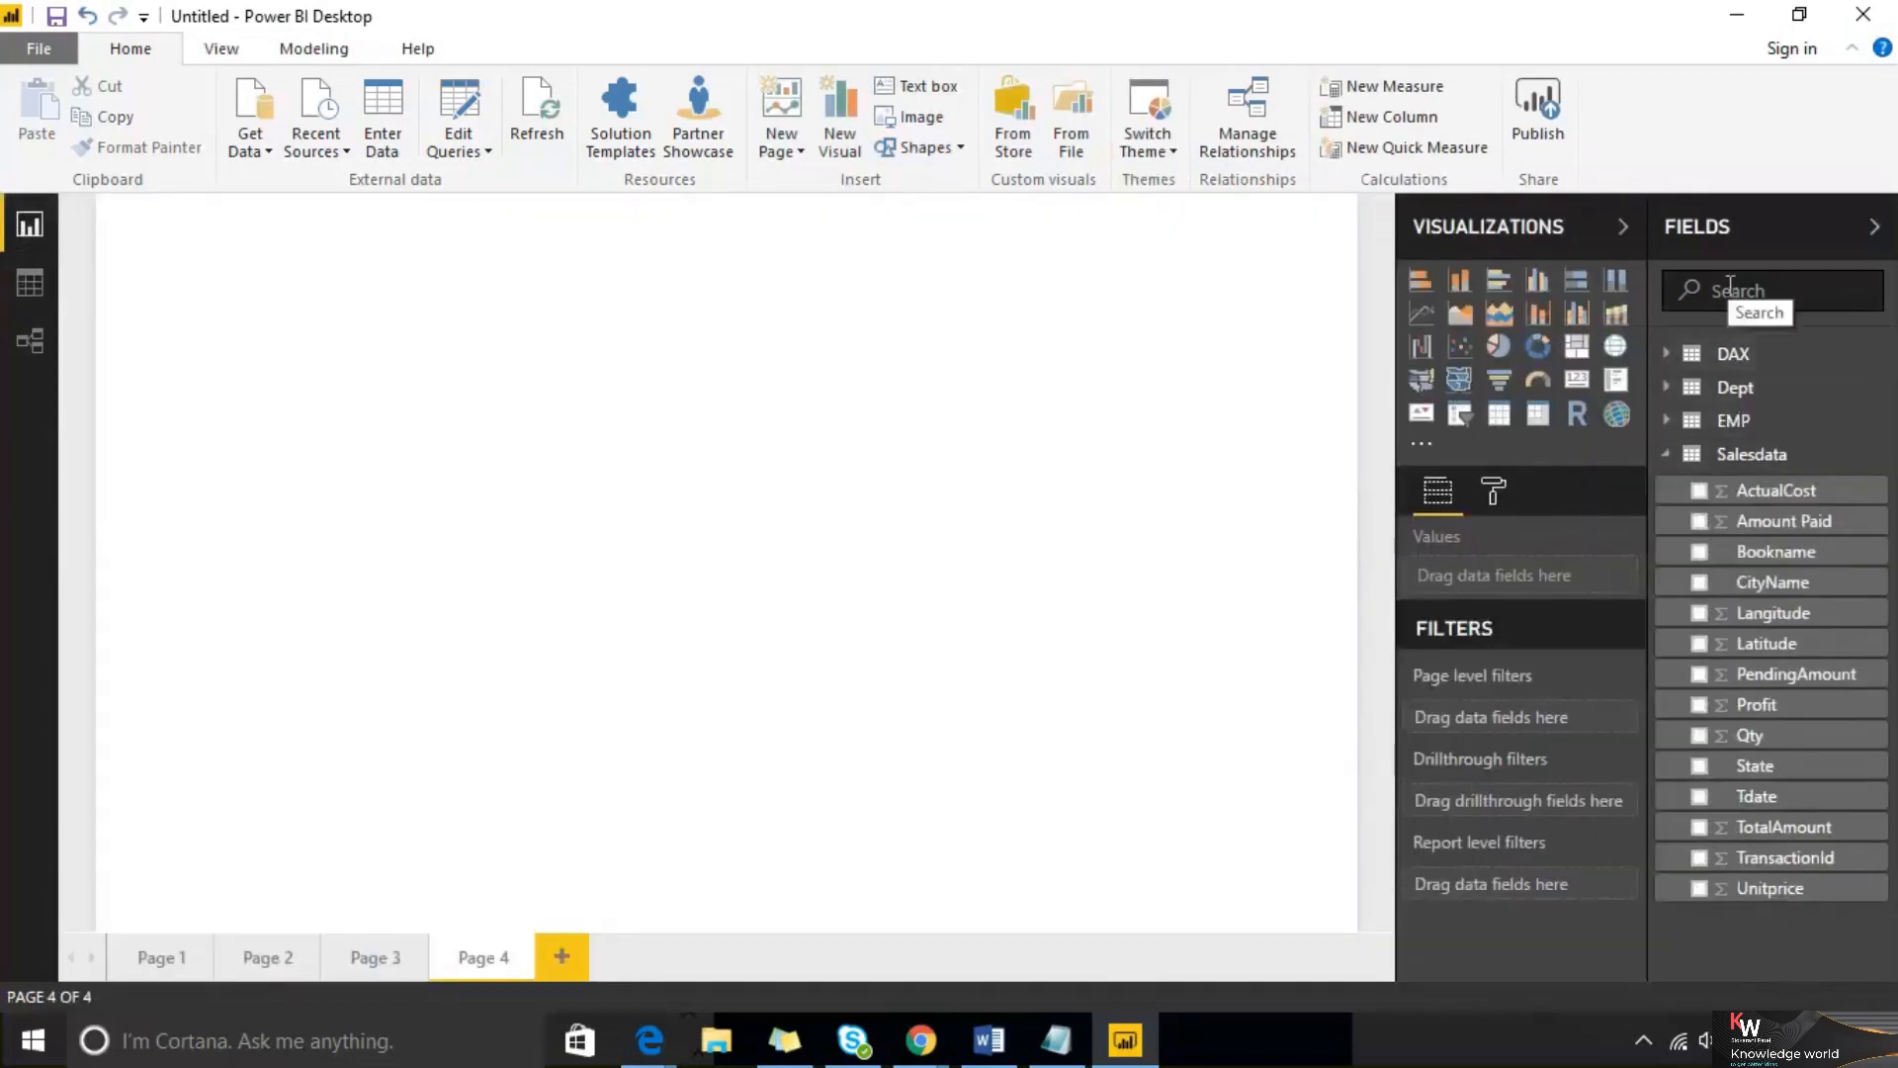
Browse the DAX, Dept and EMP tables in Data view and check the Relationship view
{"action": "left_click", "coordinate": [12, 287]}
{"action": "left_click", "coordinate": [1770, 363]}
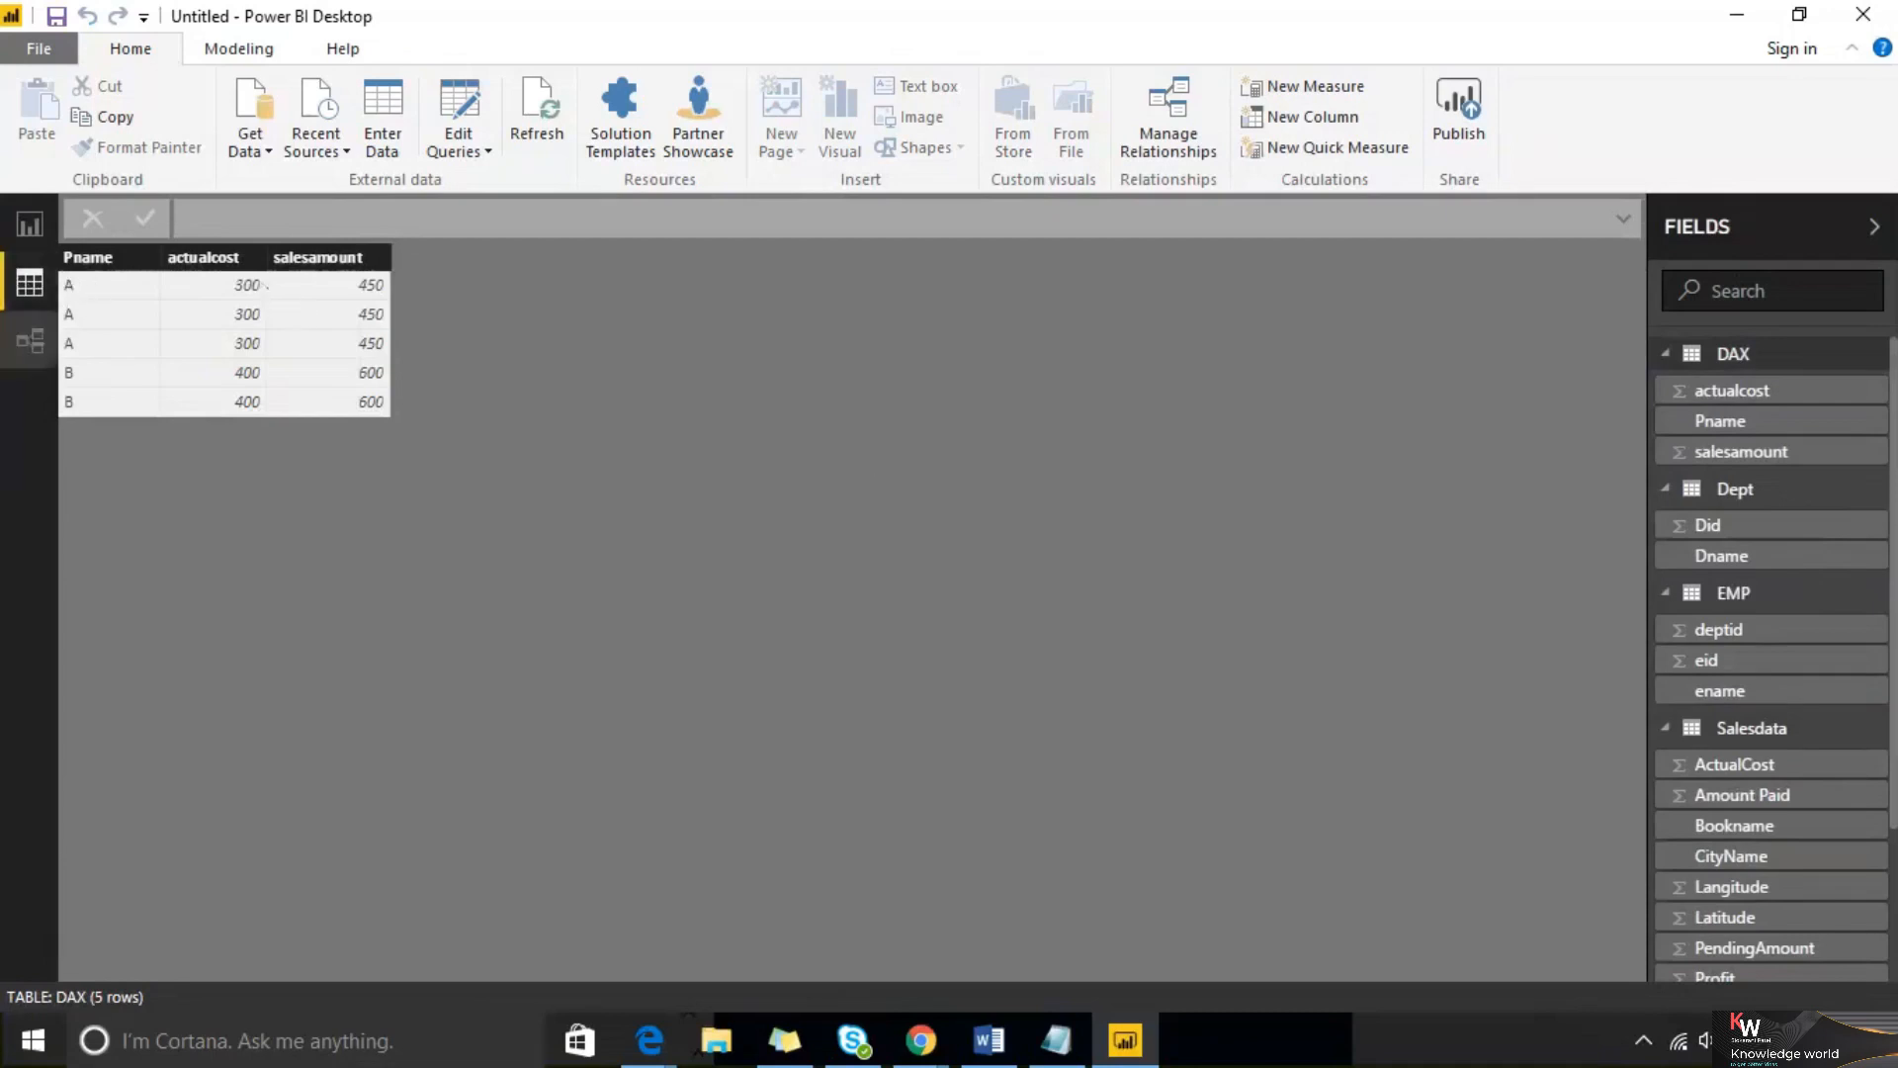
{"action": "left_click", "coordinate": [19, 343]}
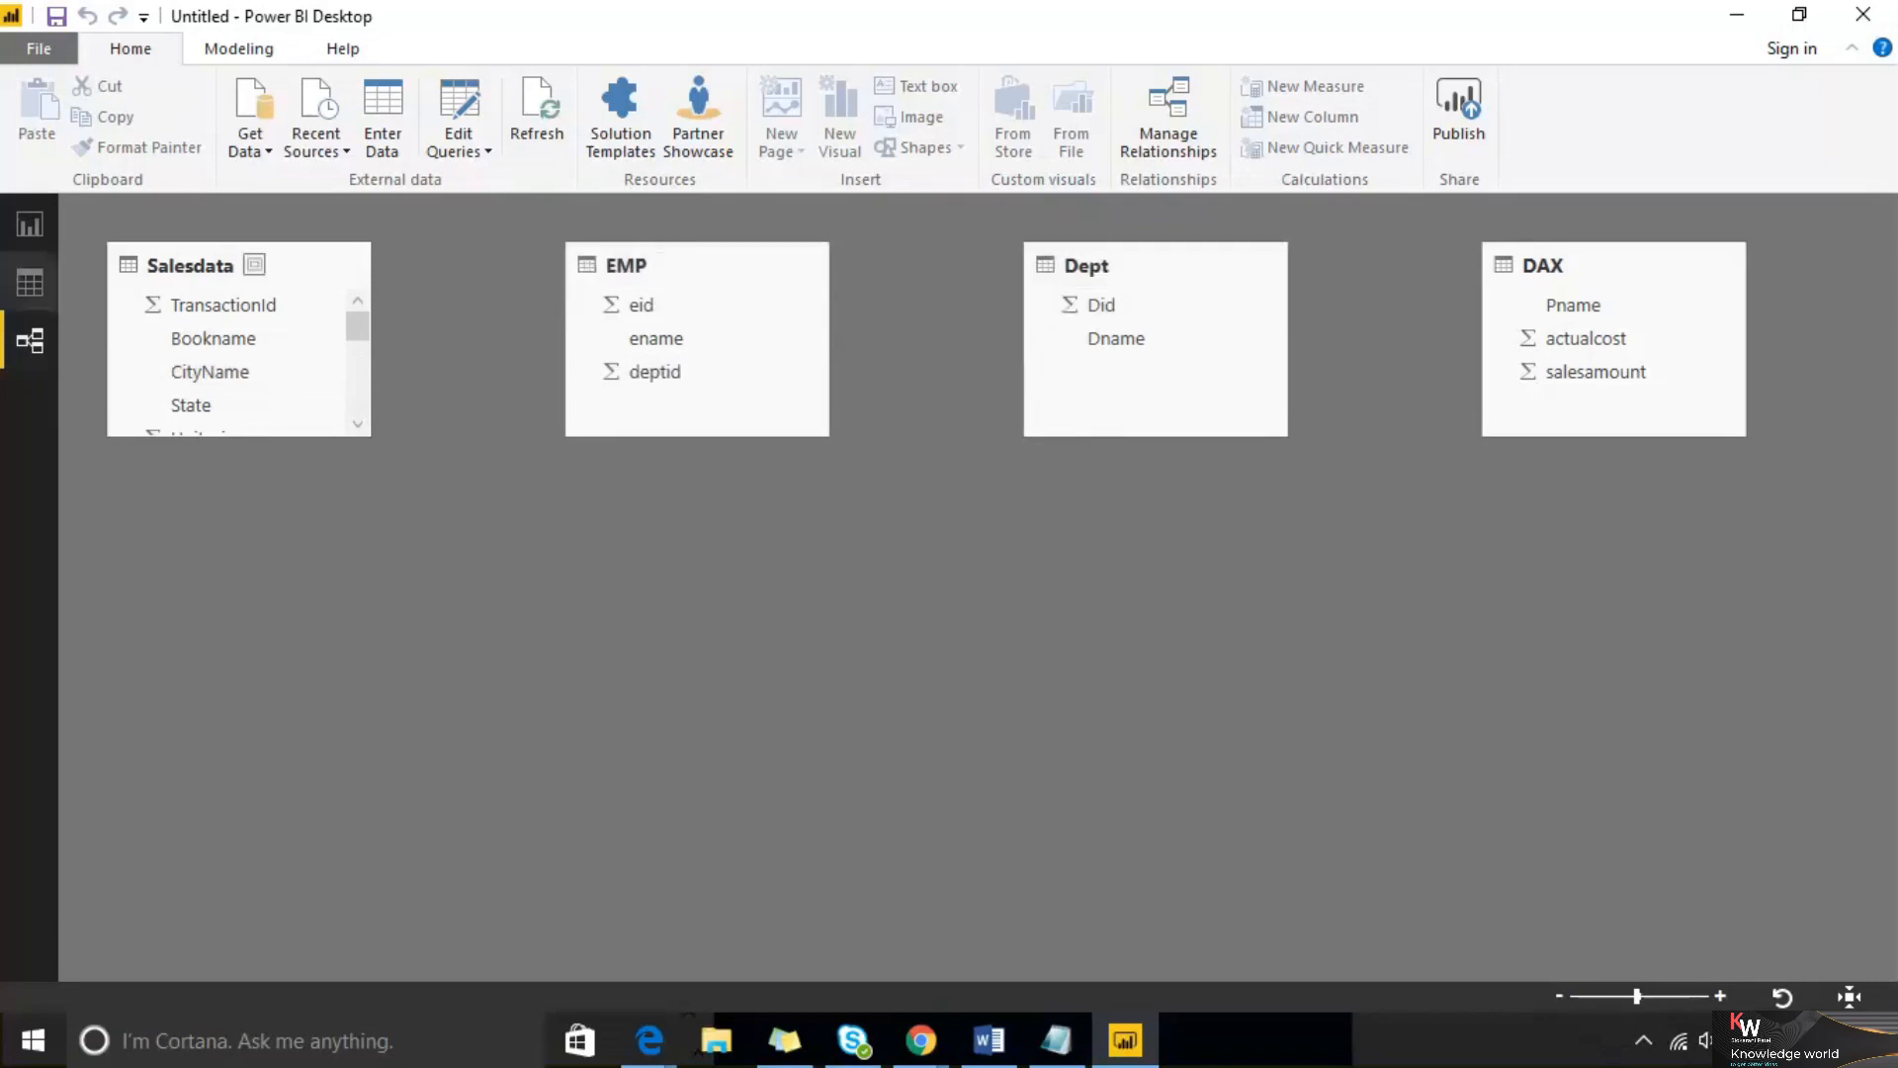
{"action": "left_click", "coordinate": [22, 287]}
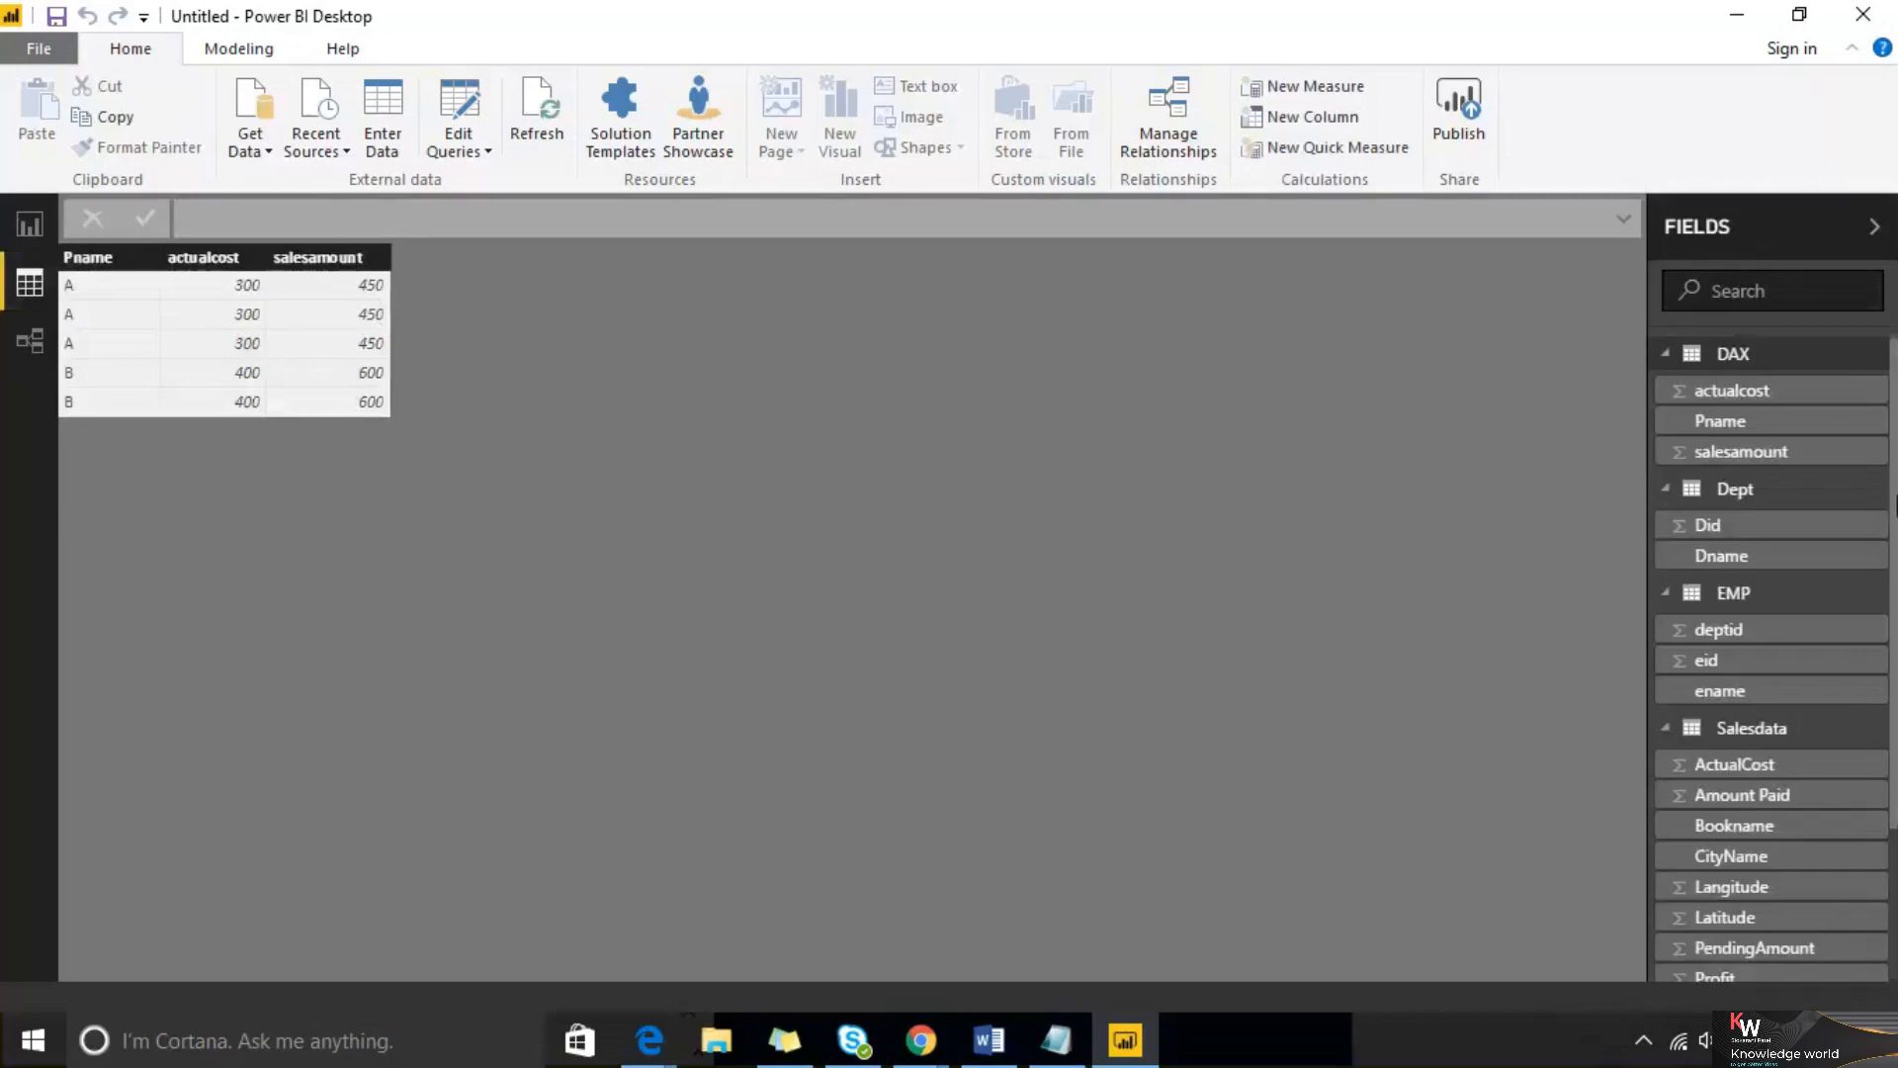
{"action": "left_click", "coordinate": [1745, 598]}
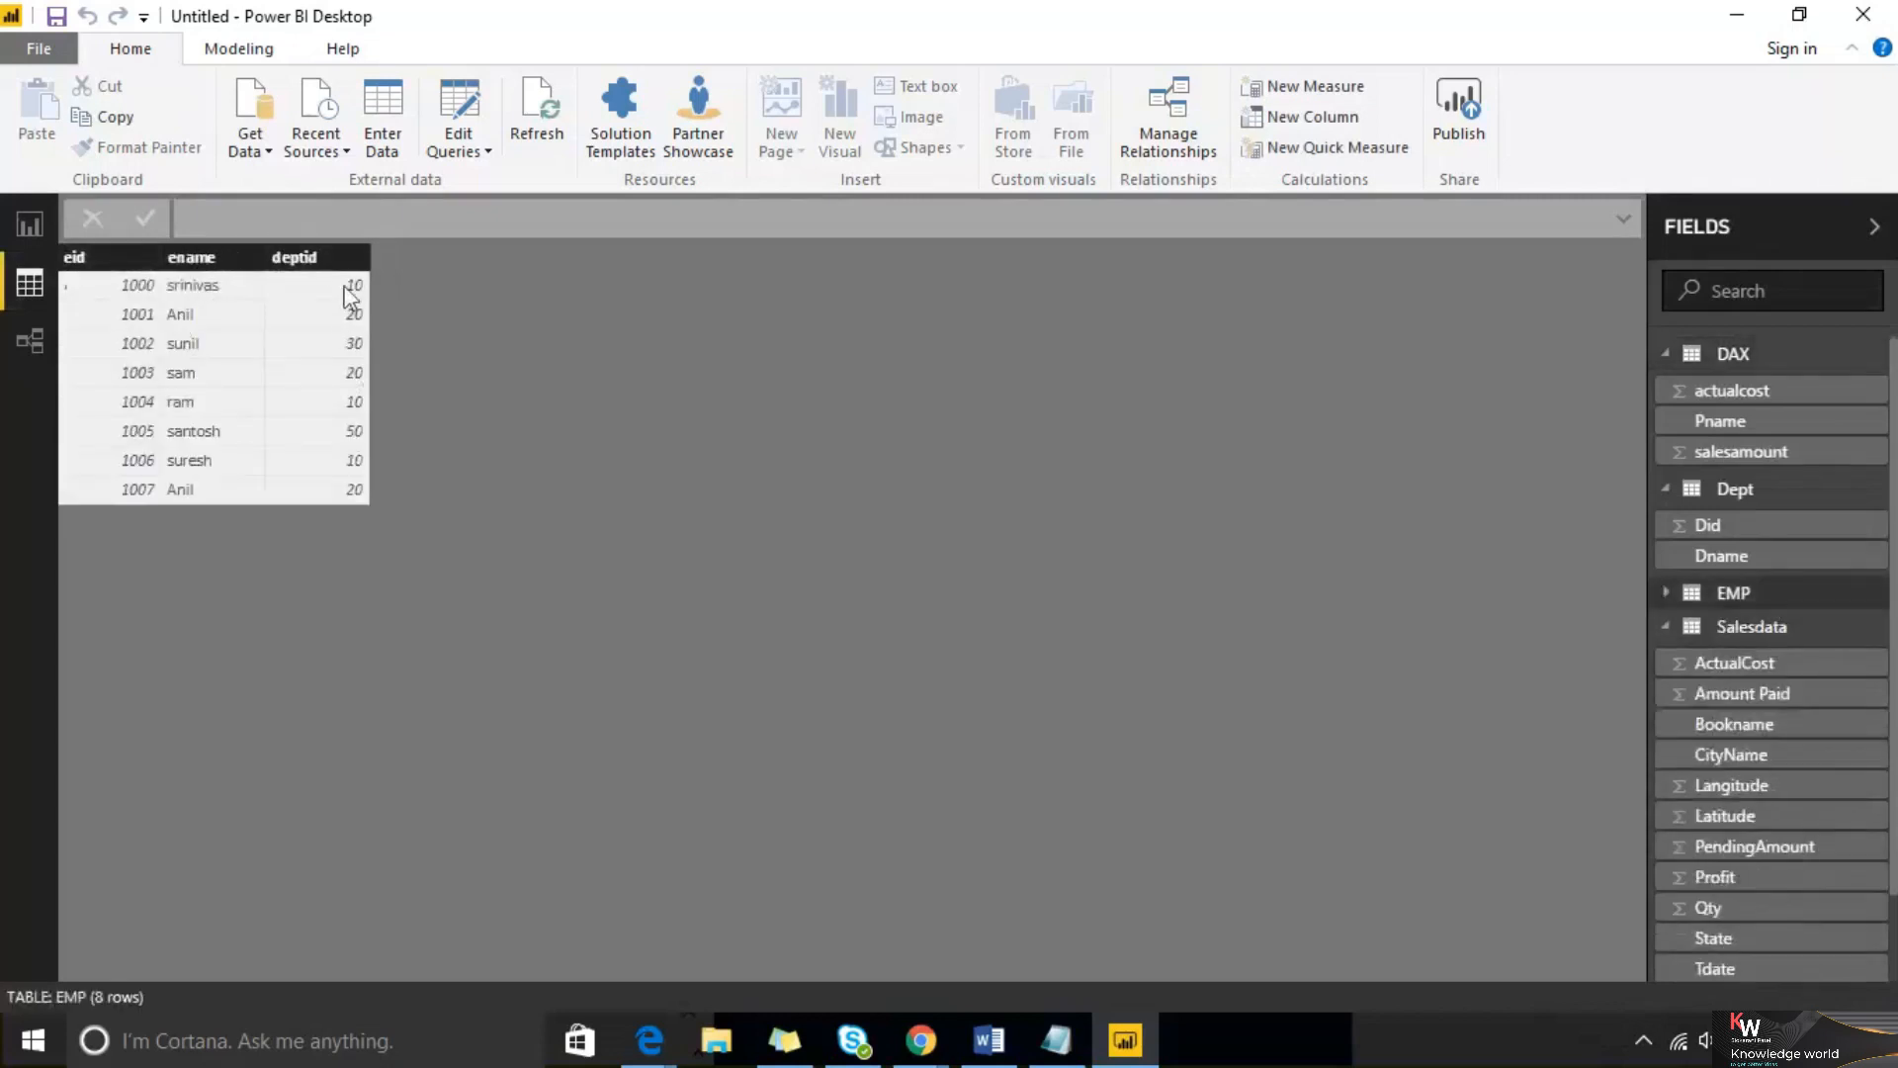
{"action": "left_click", "coordinate": [1805, 494]}
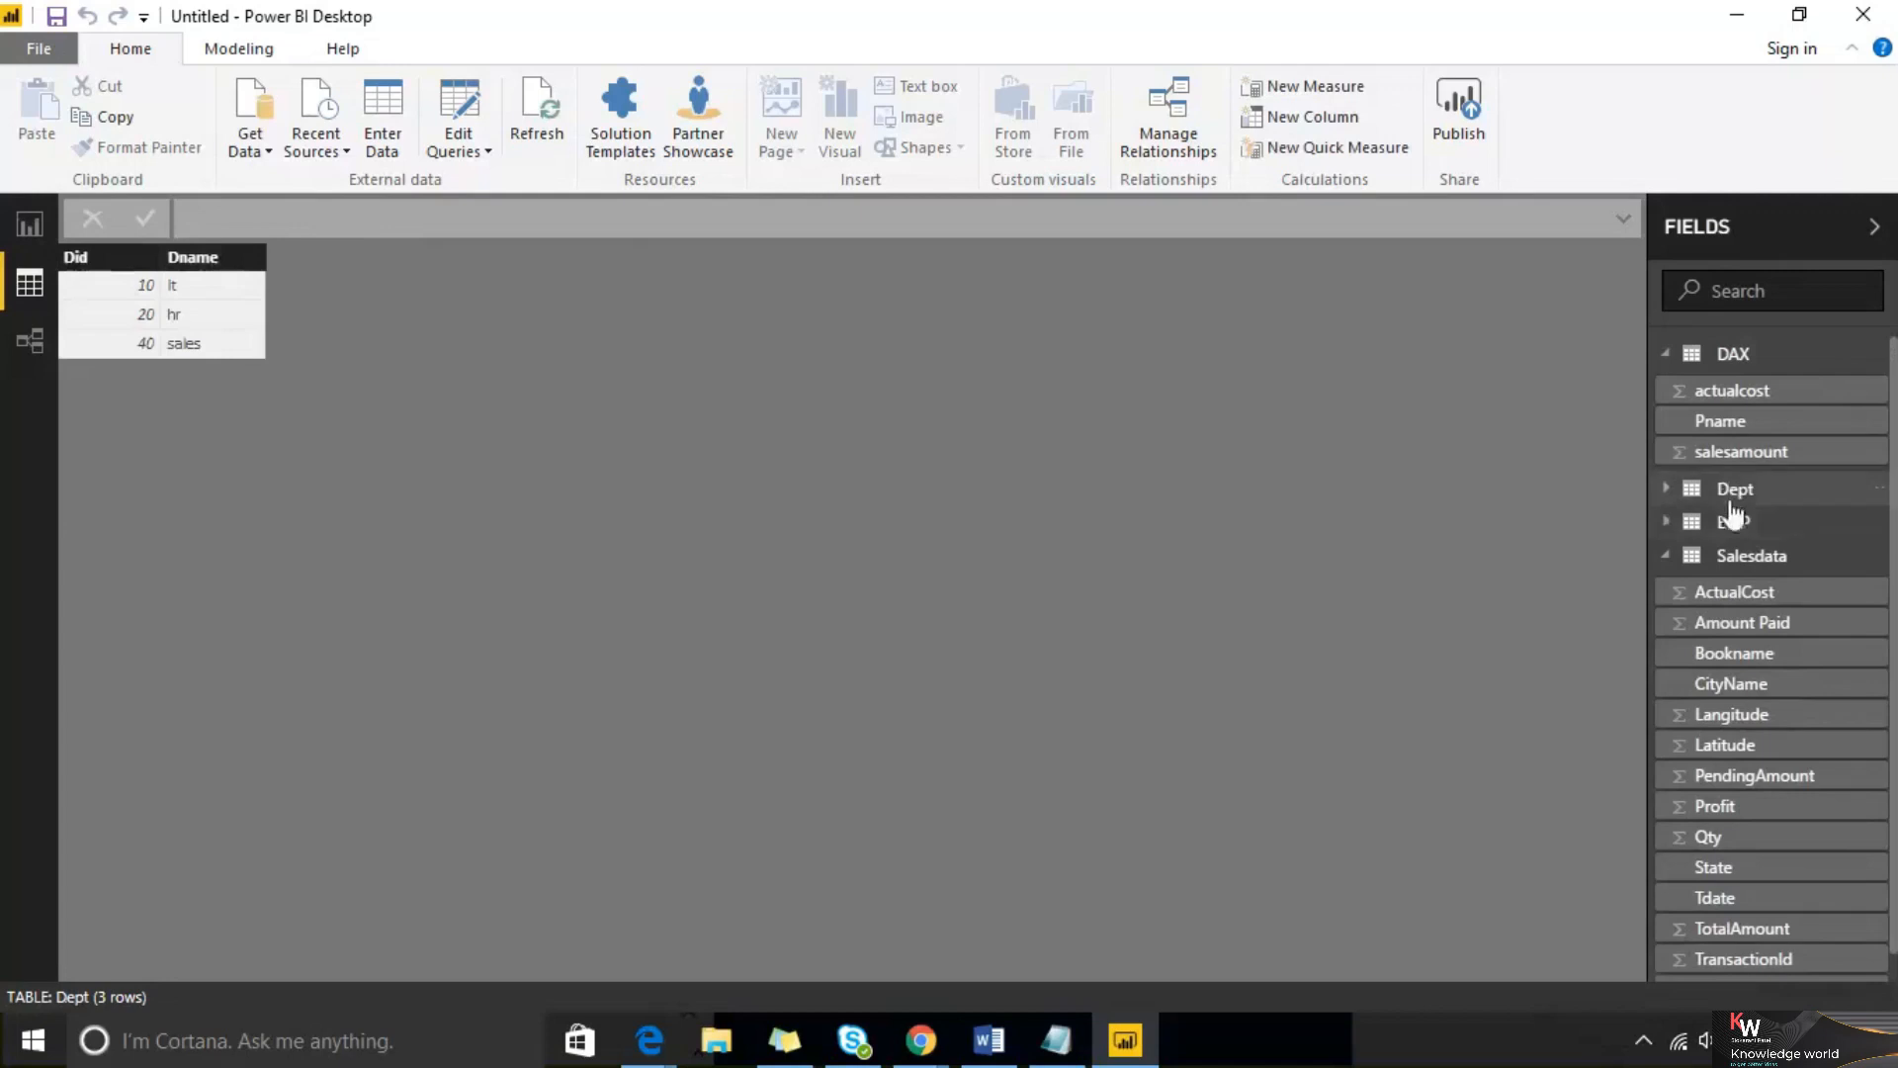
{"action": "left_click", "coordinate": [1733, 522]}
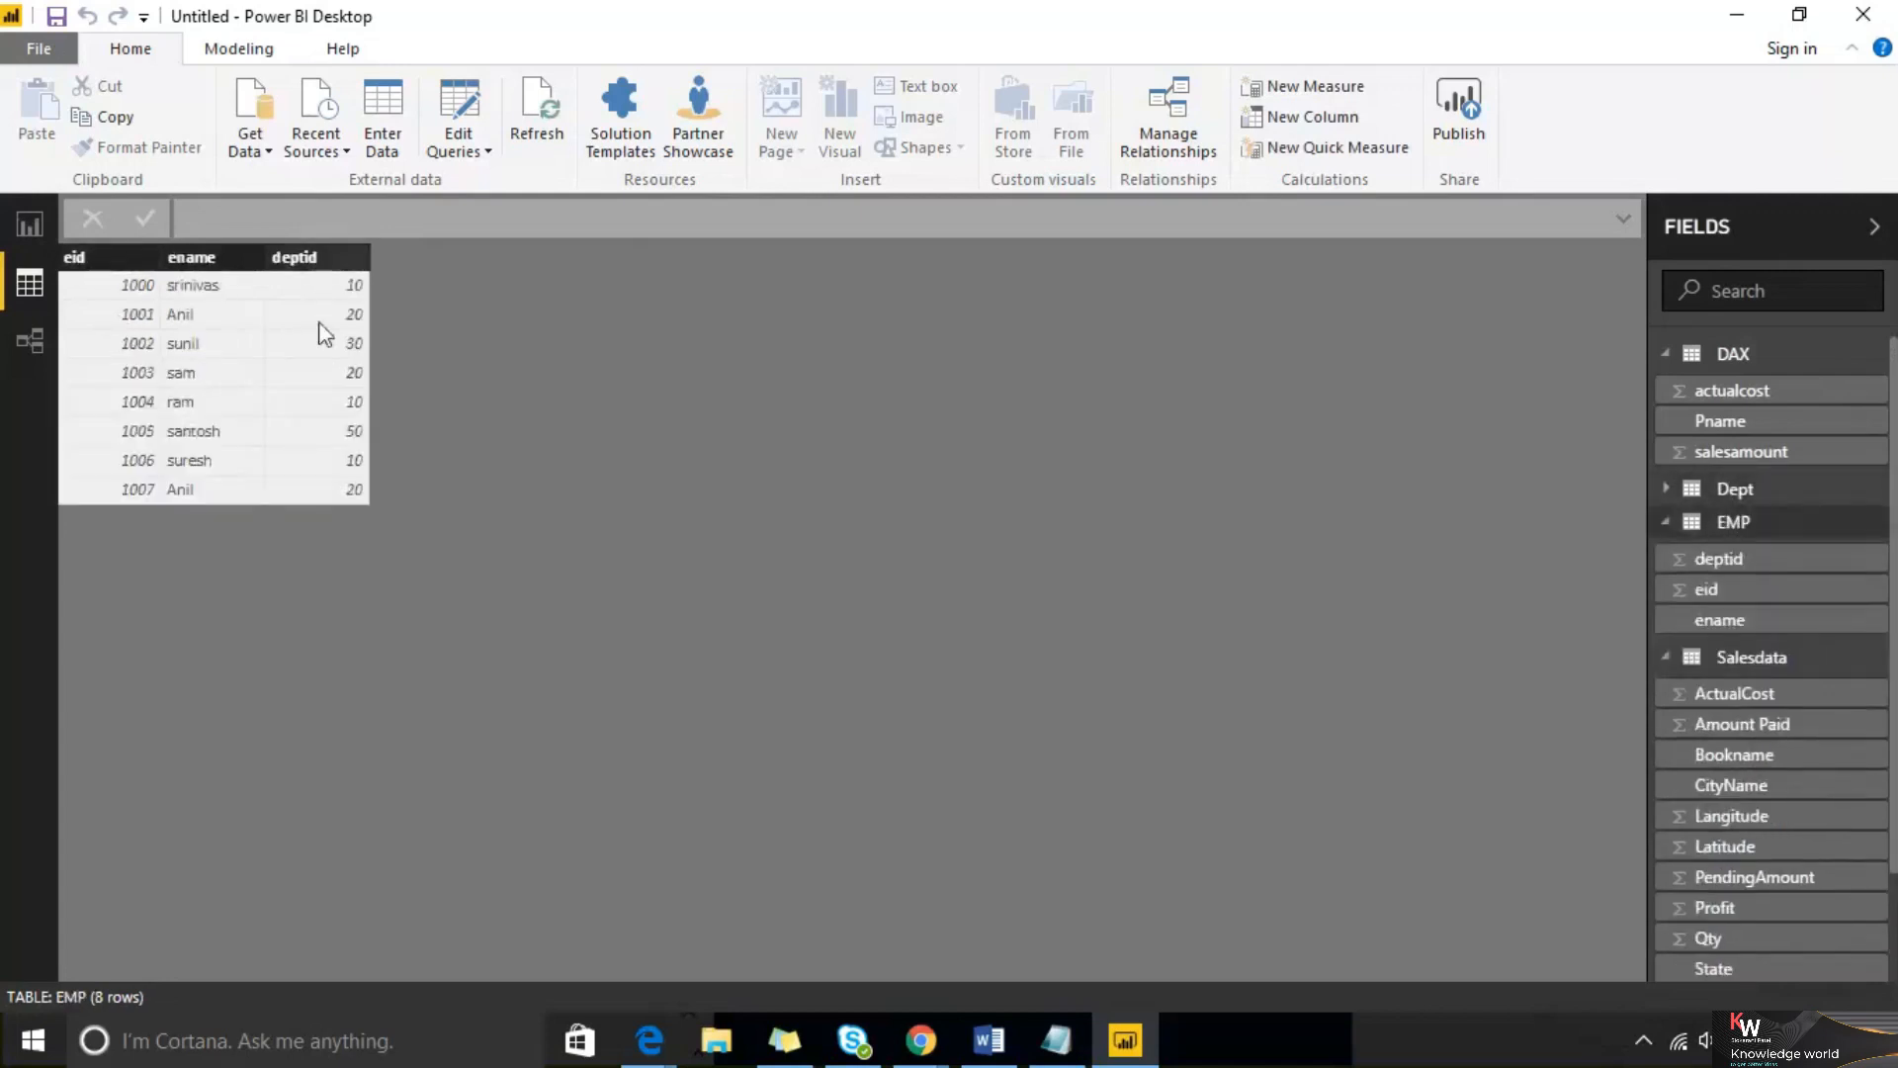
On Page 4, add a table visual showing EMP's ename and Dept's Dname fields
{"action": "left_click", "coordinate": [16, 234]}
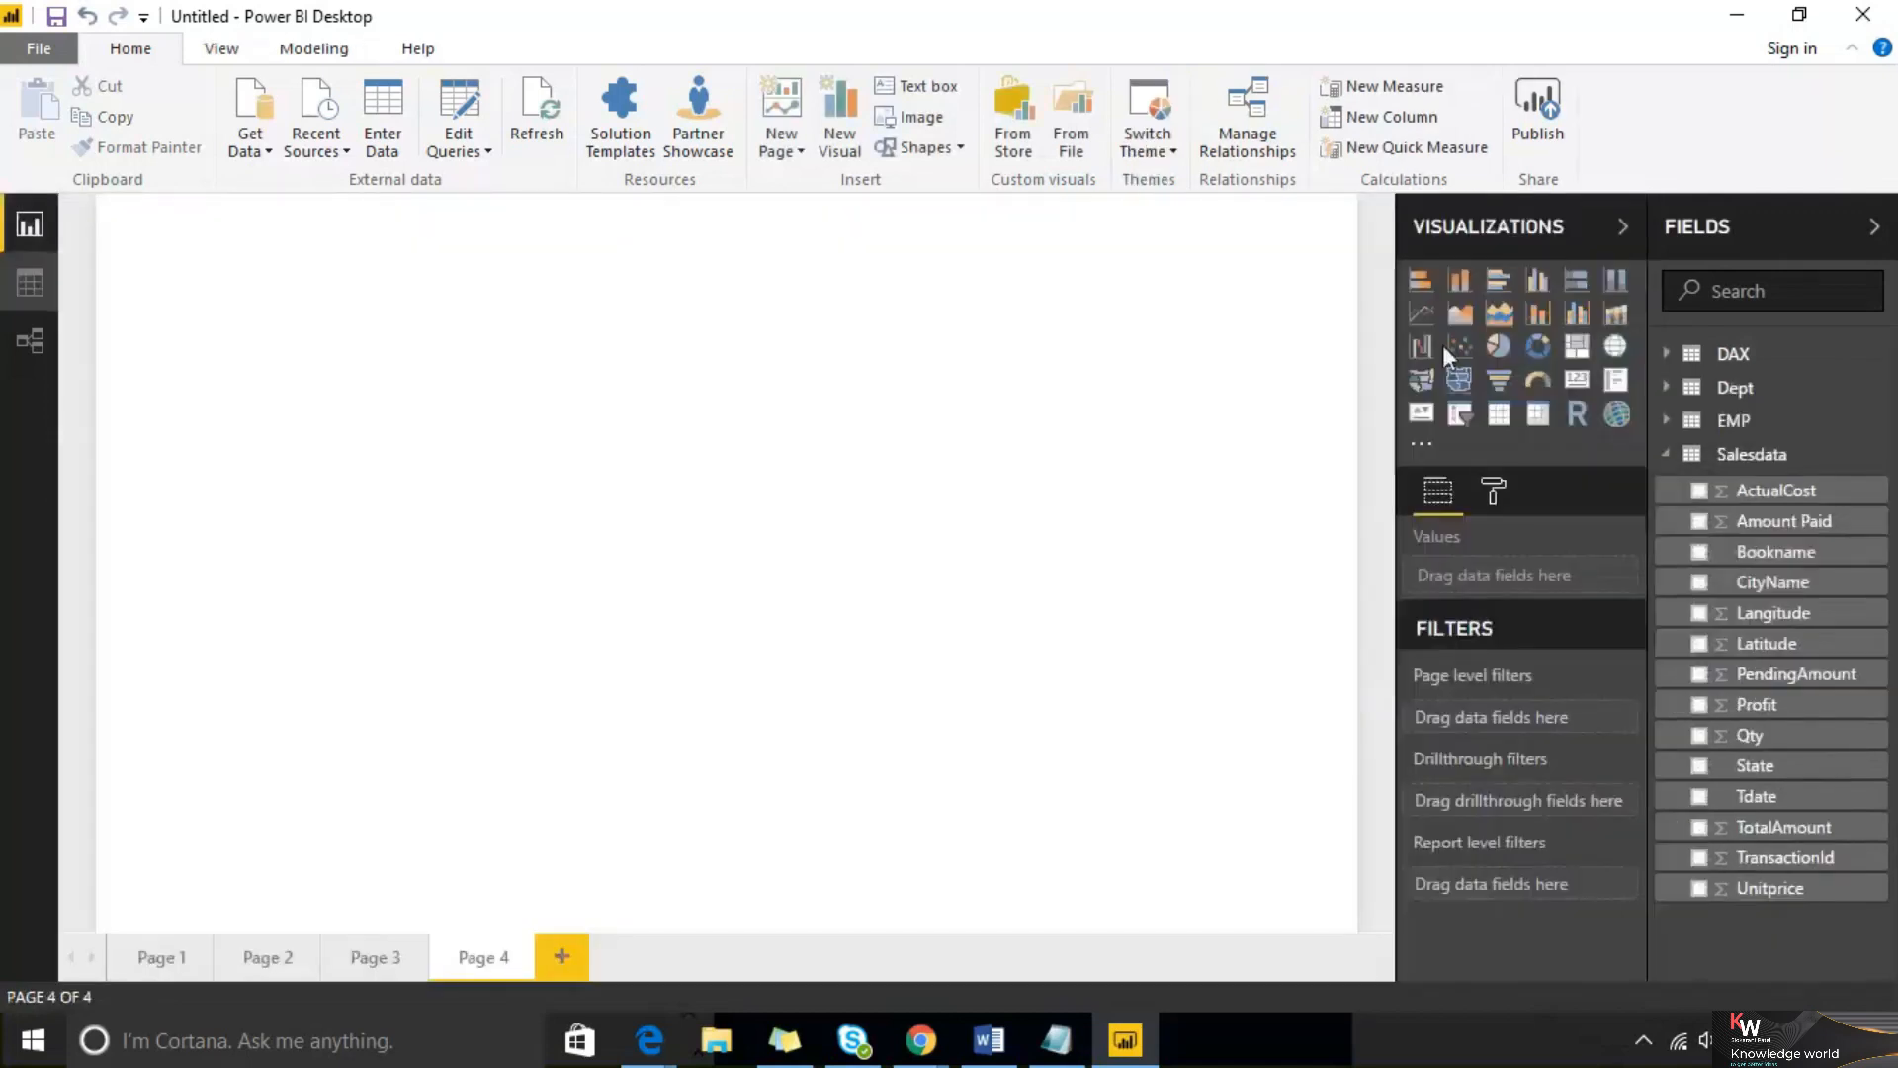
{"action": "left_click", "coordinate": [1495, 413]}
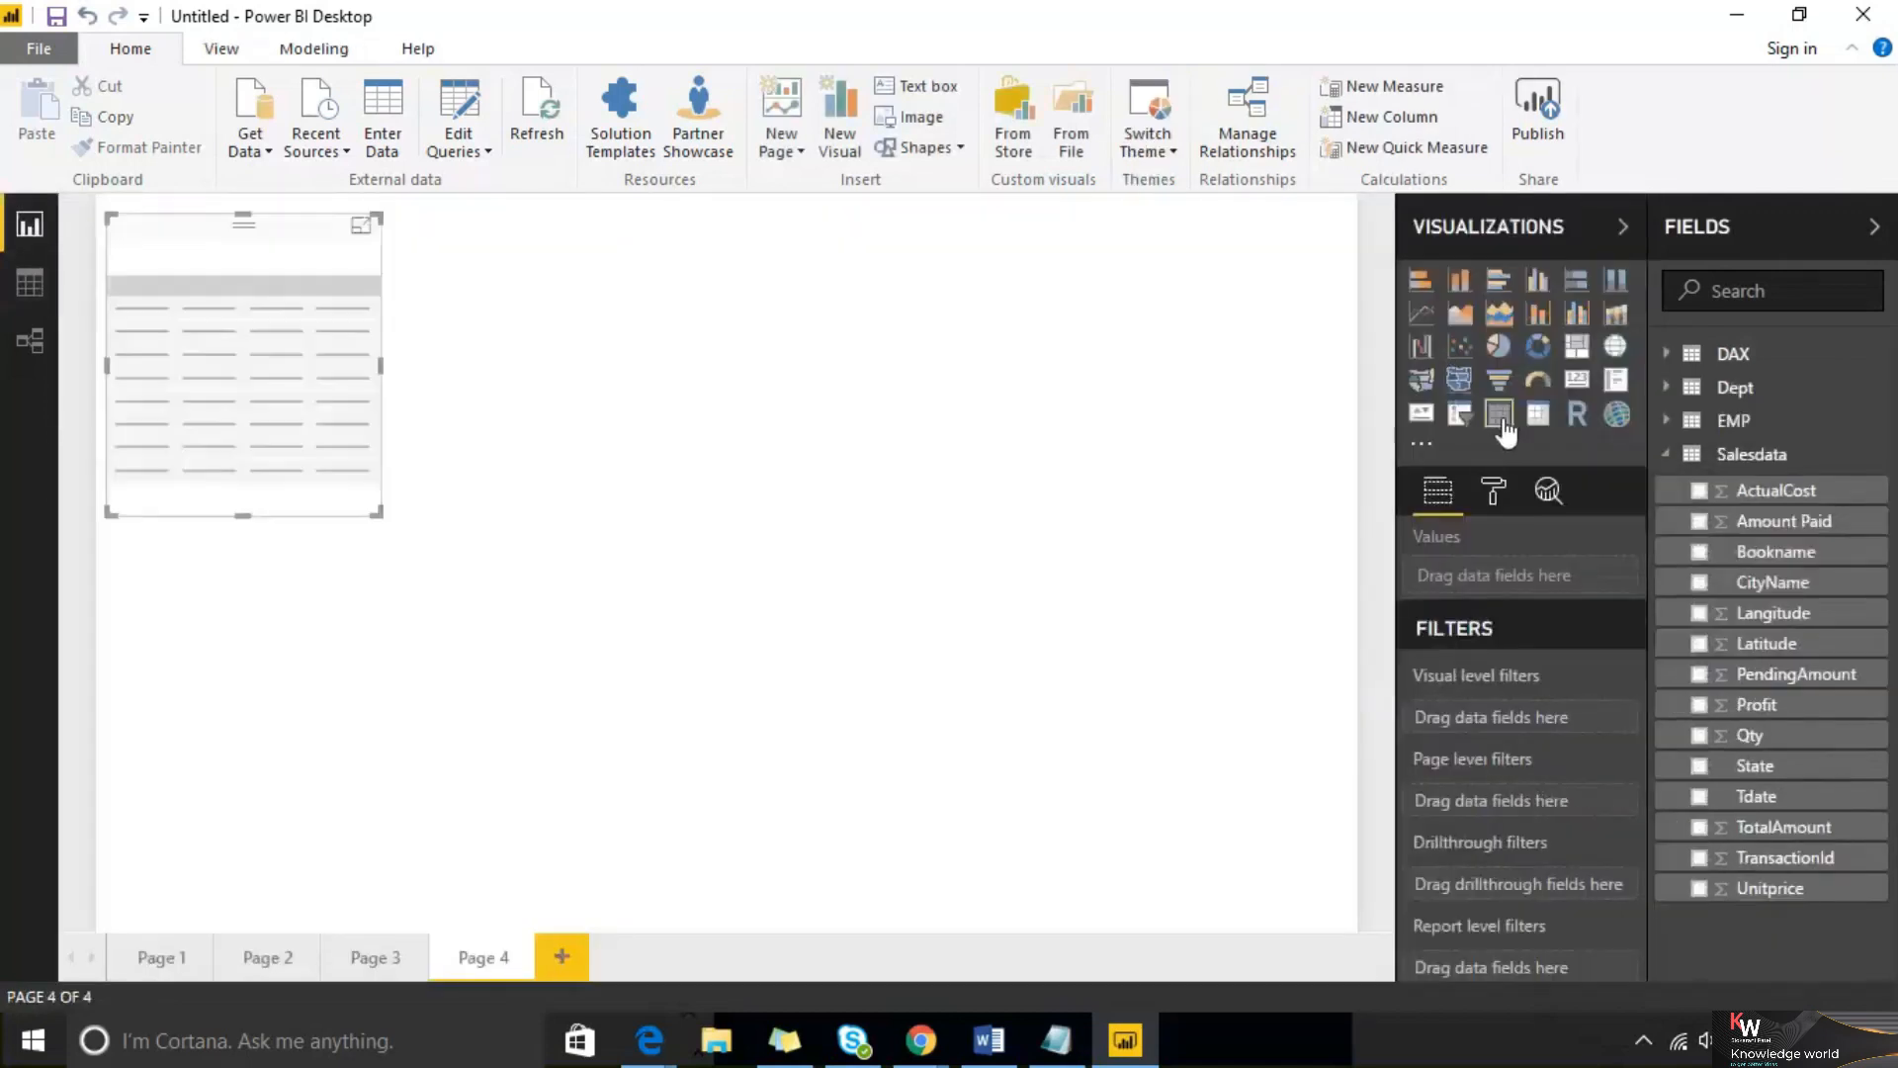
{"action": "left_click", "coordinate": [1670, 422]}
{"action": "left_click", "coordinate": [1699, 518]}
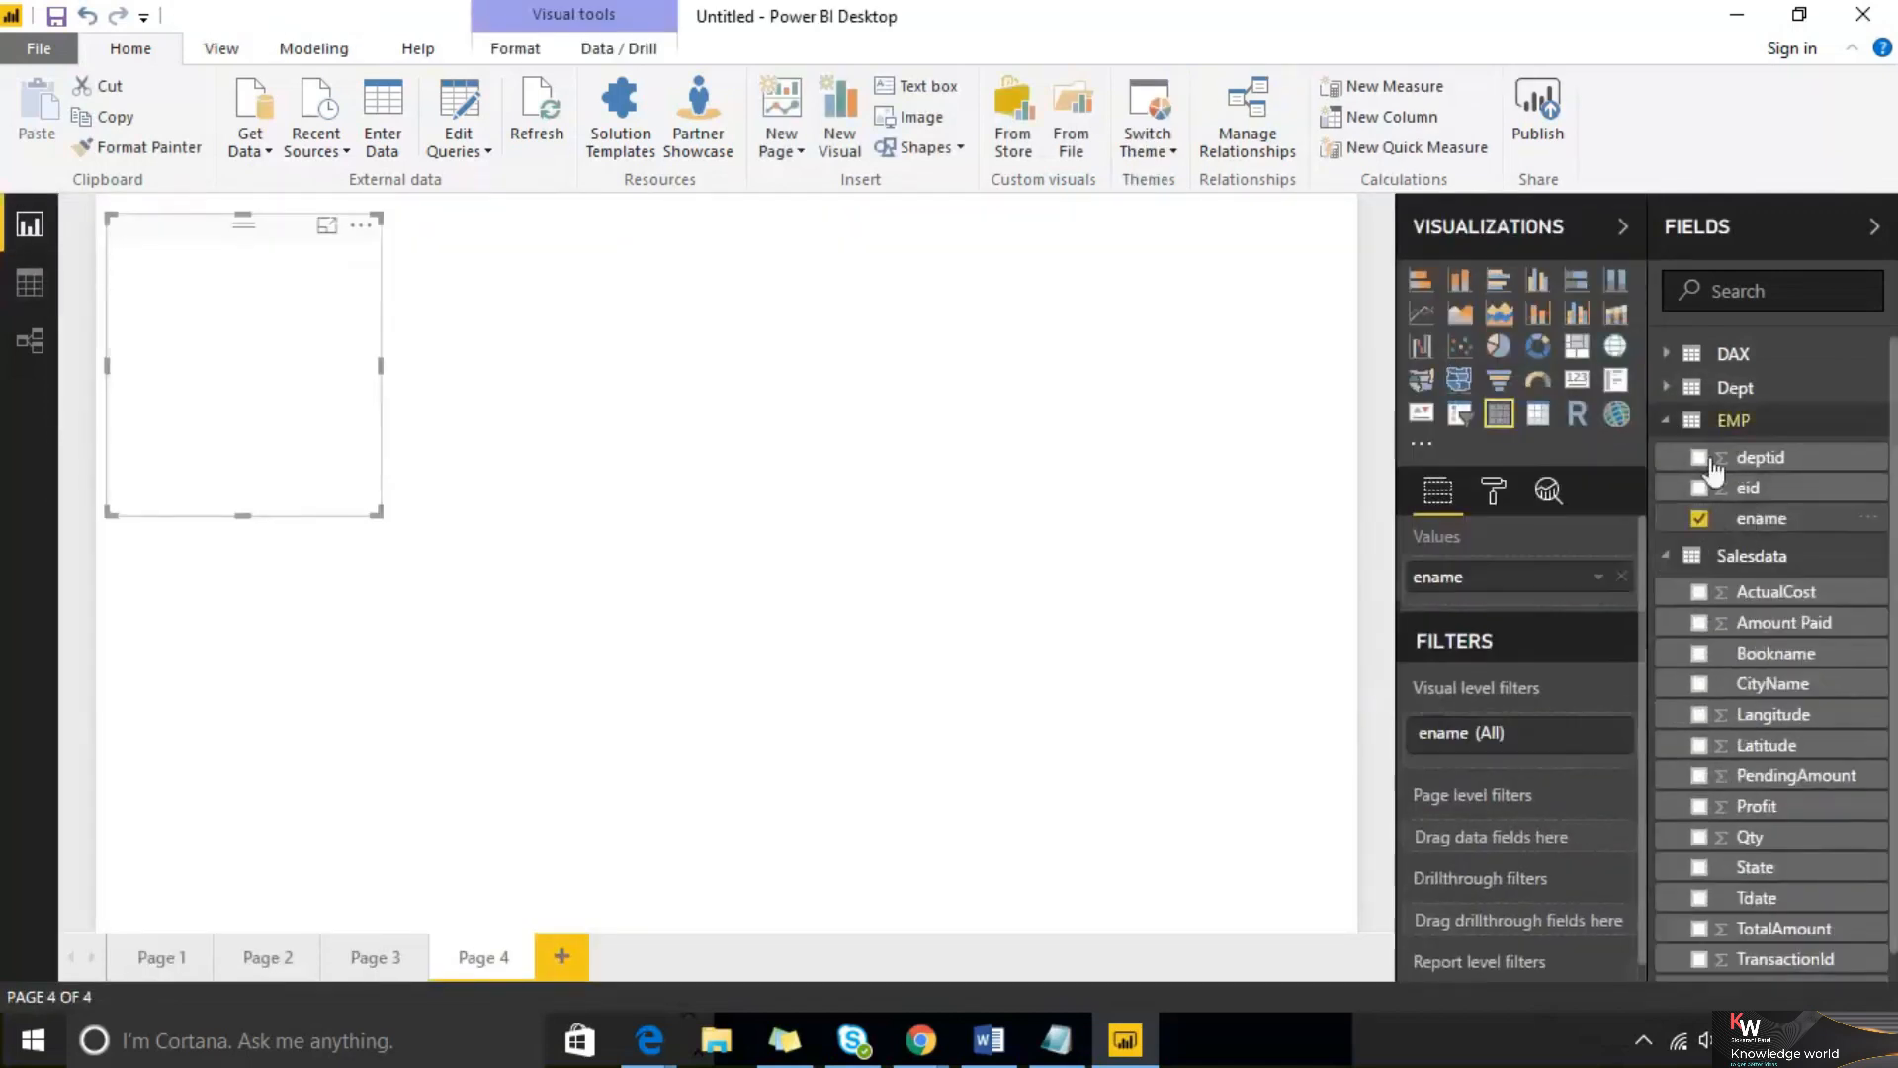
{"action": "left_click", "coordinate": [1696, 393]}
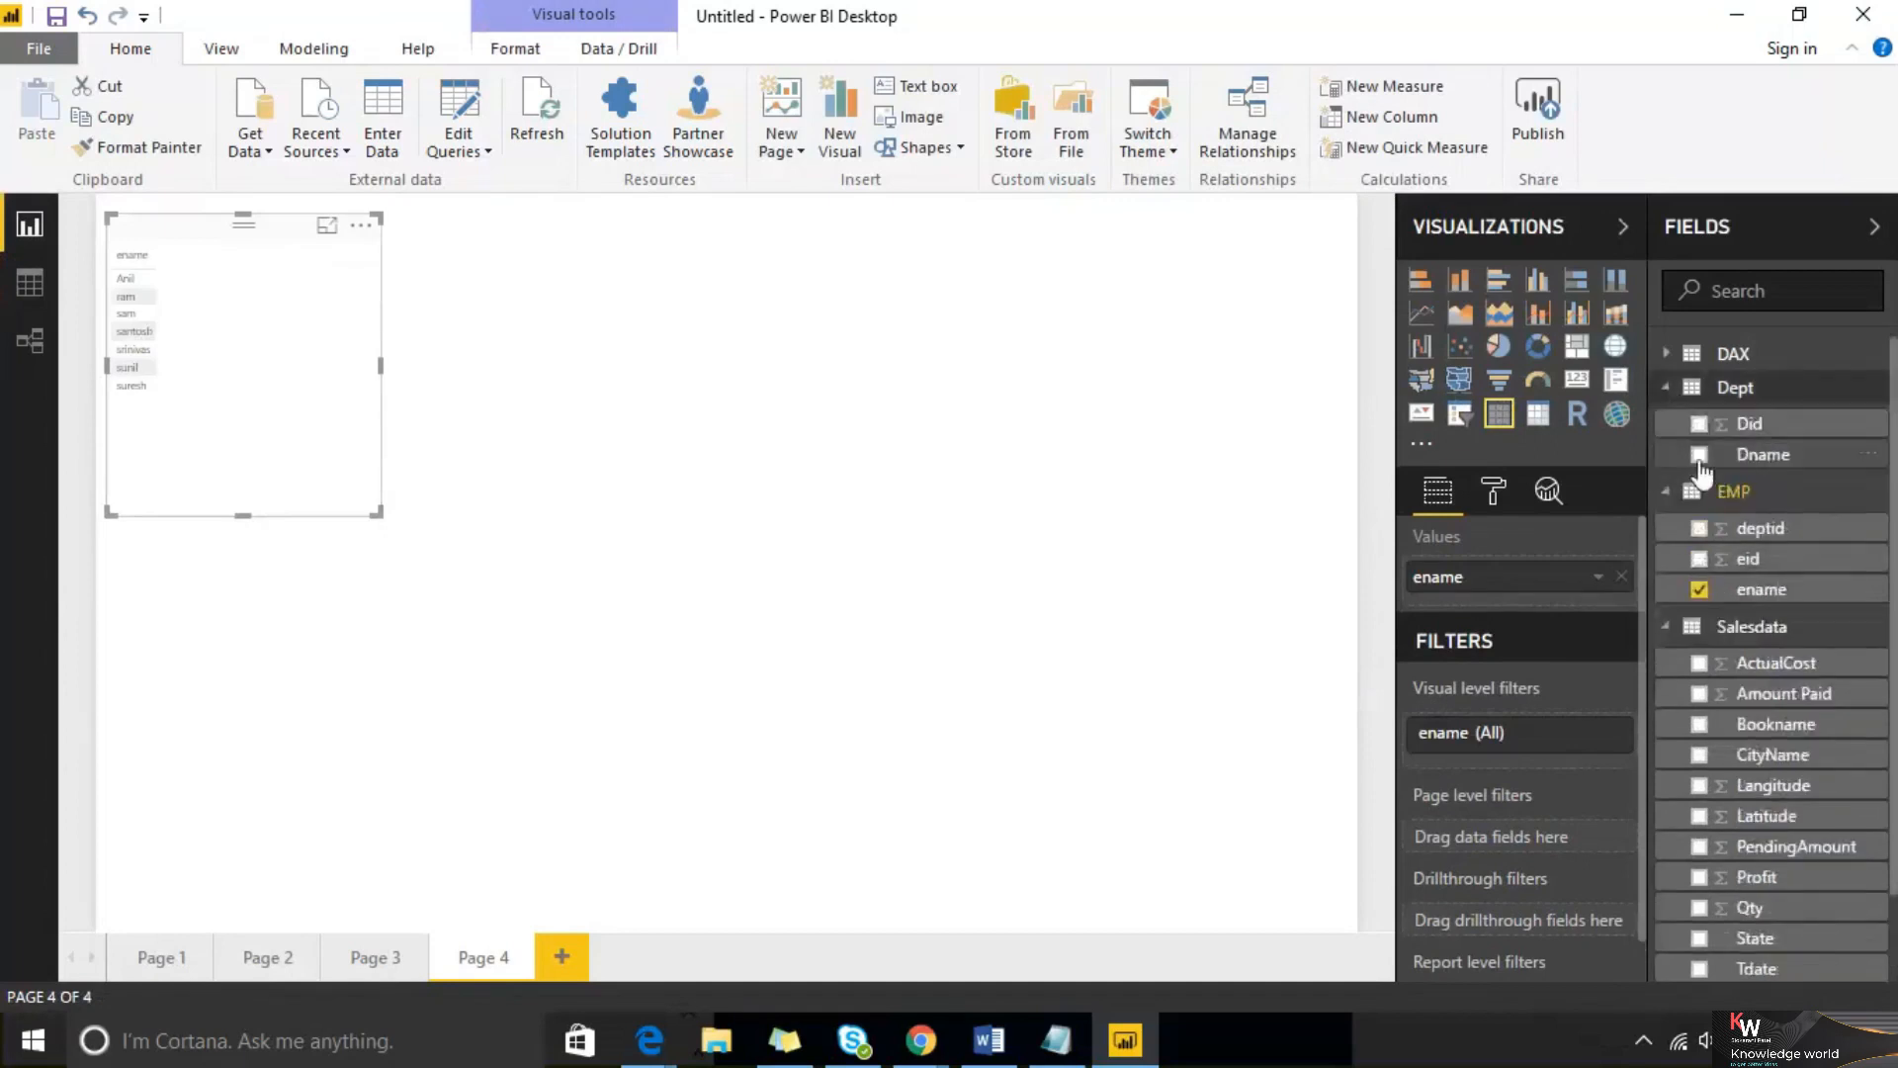
{"action": "left_click", "coordinate": [1699, 455]}
Move the table visual toward the page centre, enlarge it, and preview it in focus mode before returning
{"action": "left_click_drag", "start_coordinate": [222, 245], "coordinate": [749, 270]}
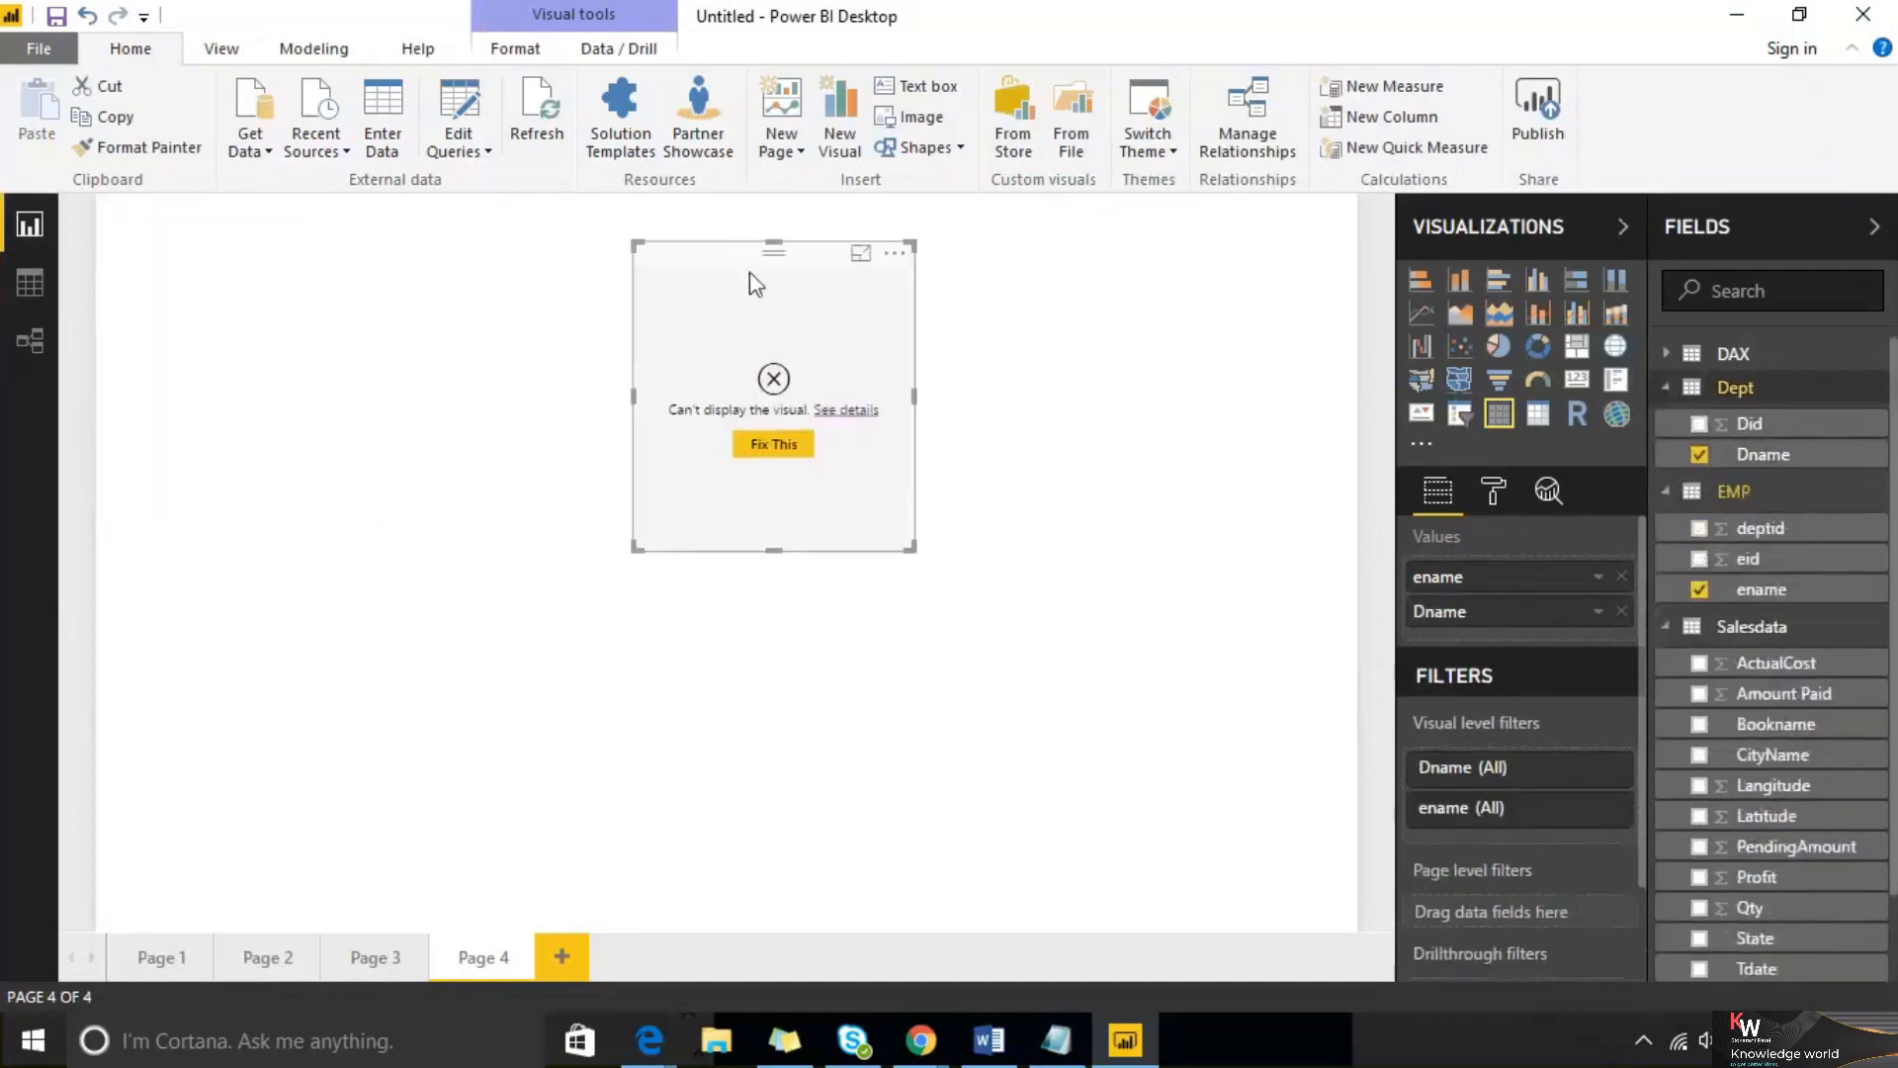
{"action": "left_click_drag", "start_coordinate": [914, 549], "coordinate": [1118, 847]}
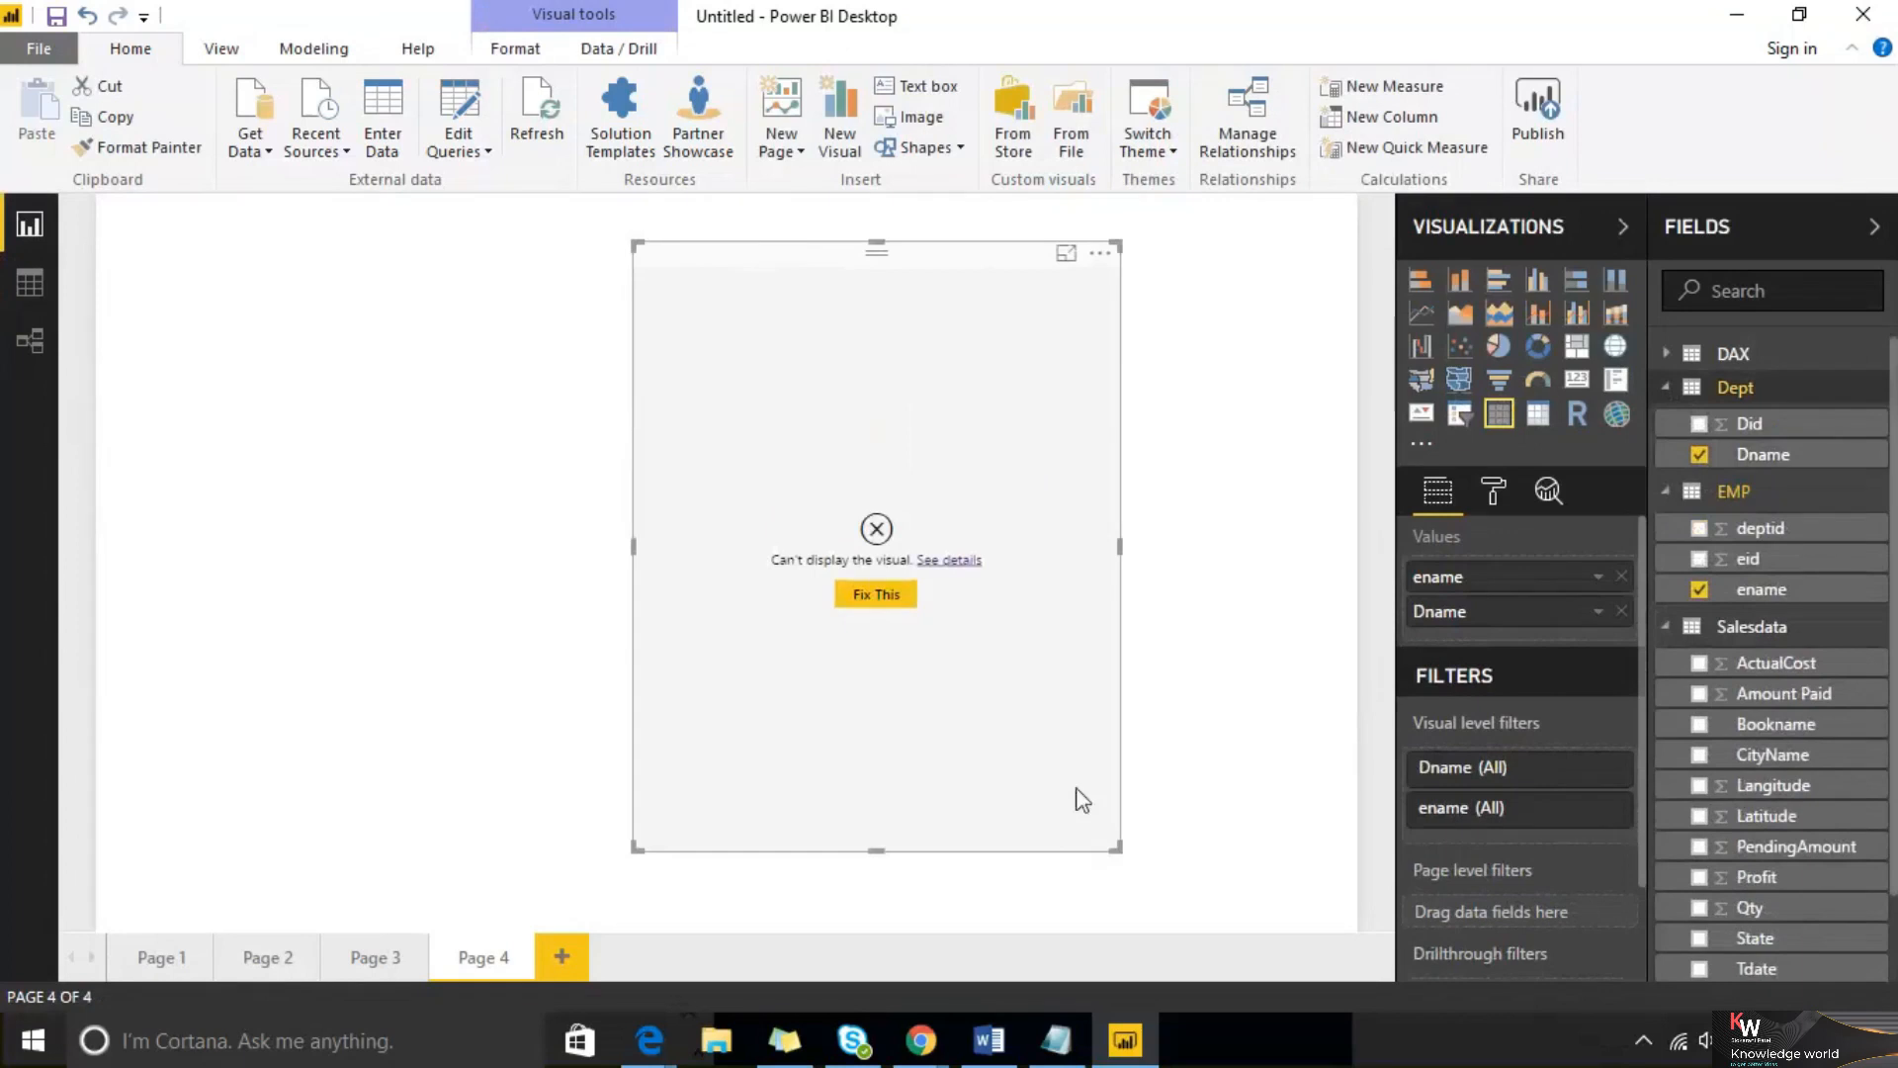
{"action": "left_click", "coordinate": [1066, 254]}
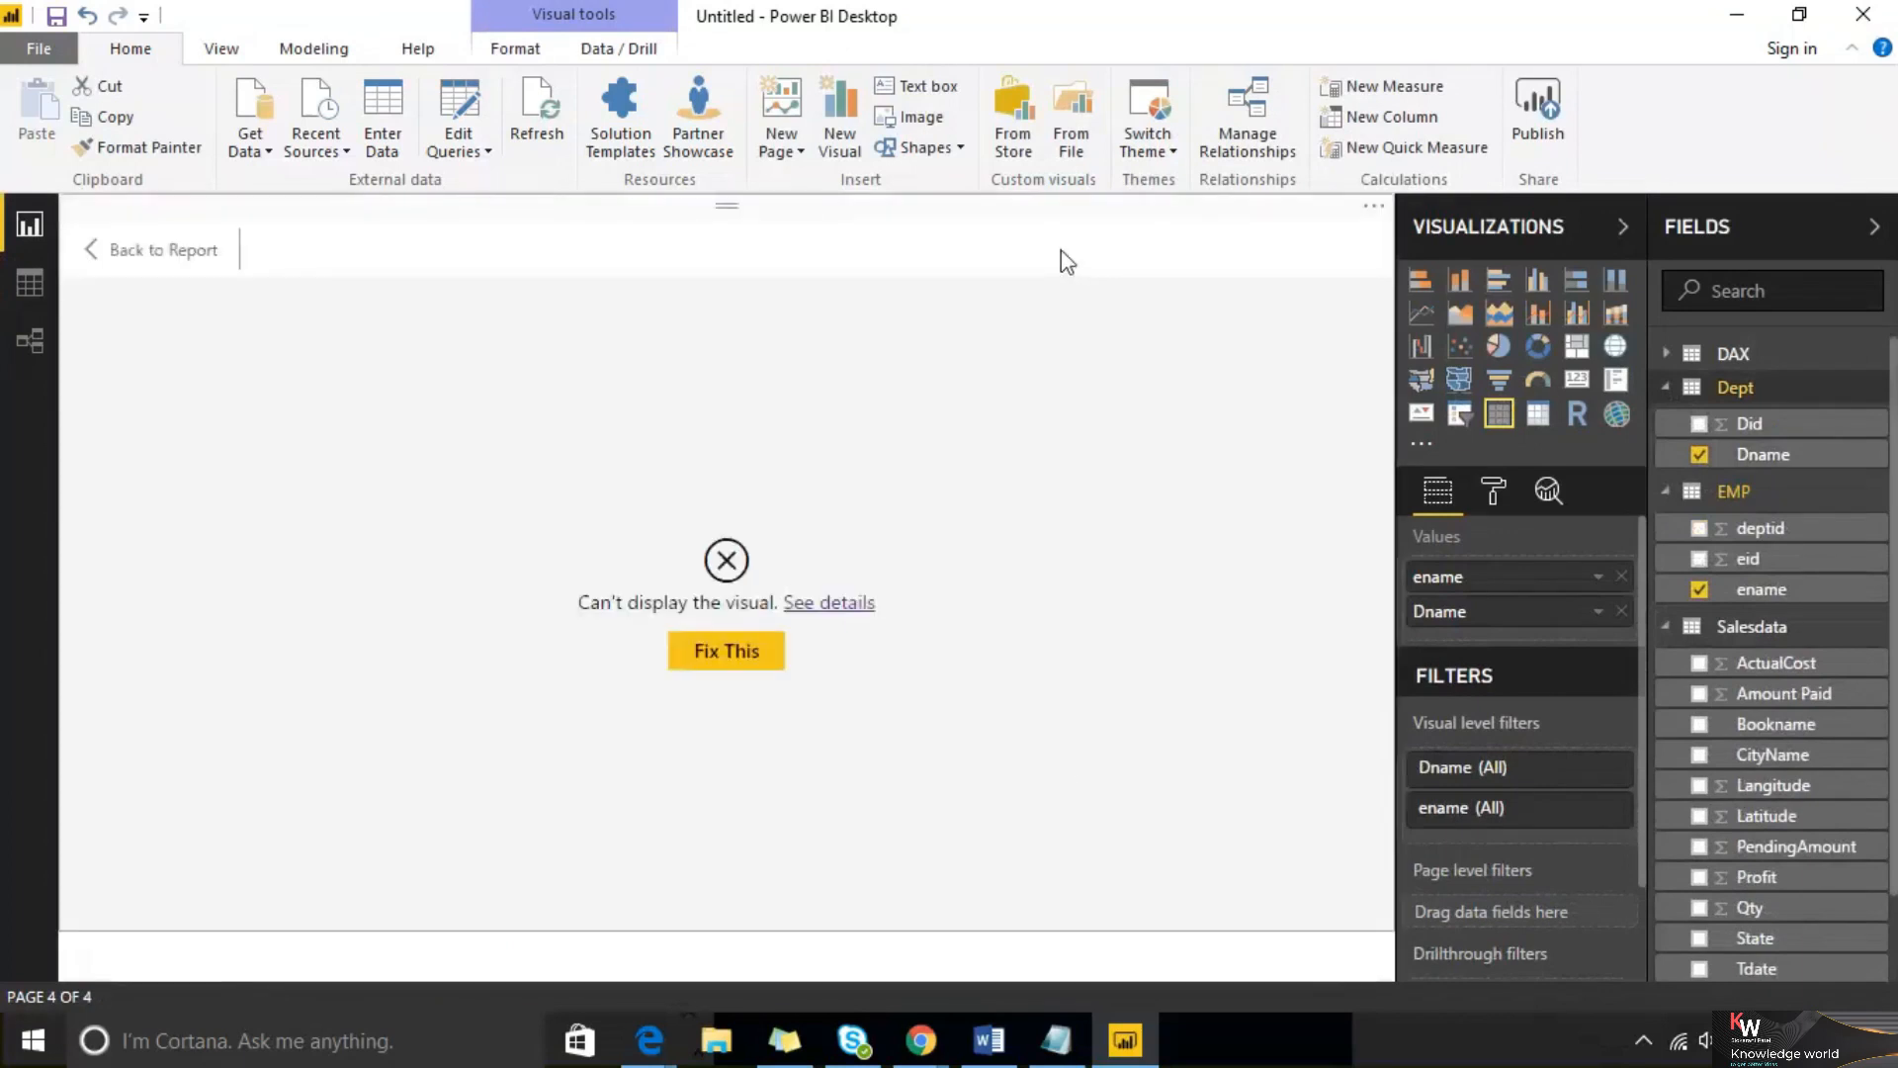
{"action": "left_click", "coordinate": [116, 267]}
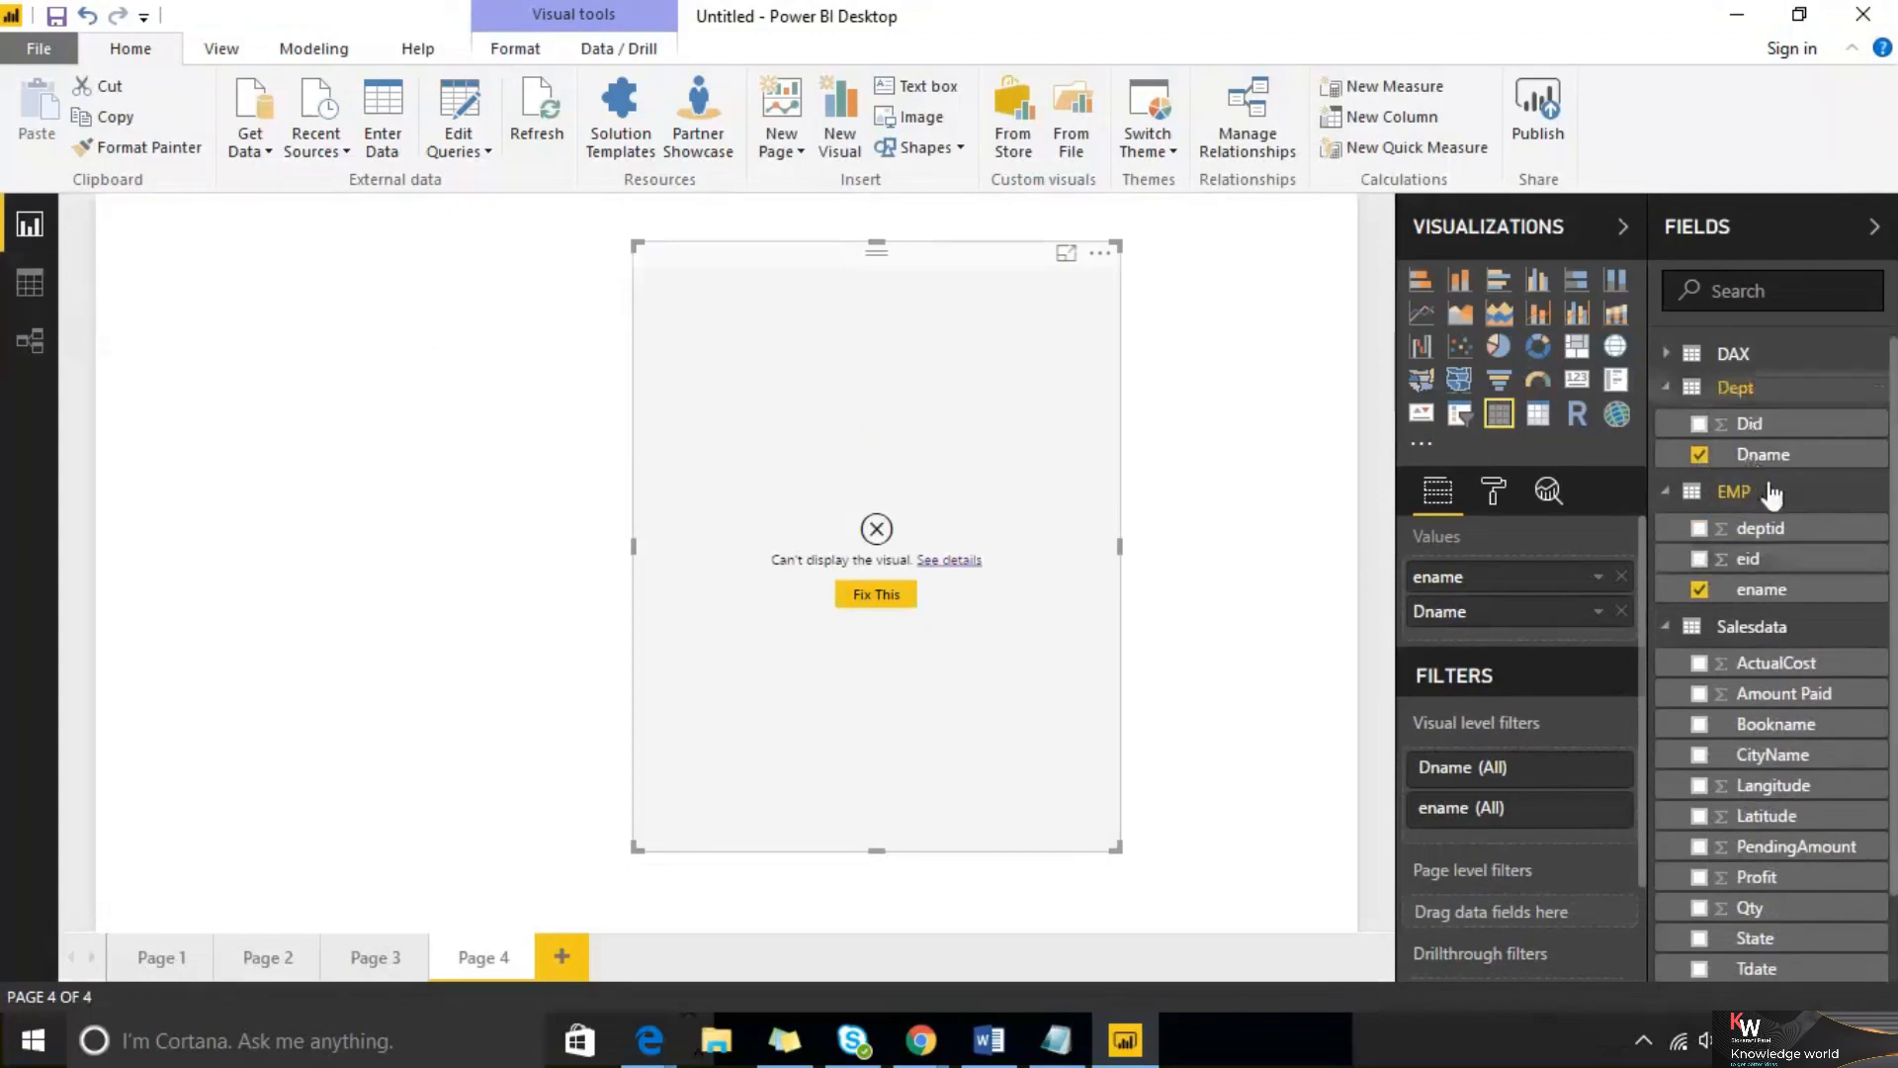
In Relationship view, create a relationship linking Dept's Did to EMP's deptid
{"action": "left_click", "coordinate": [31, 341]}
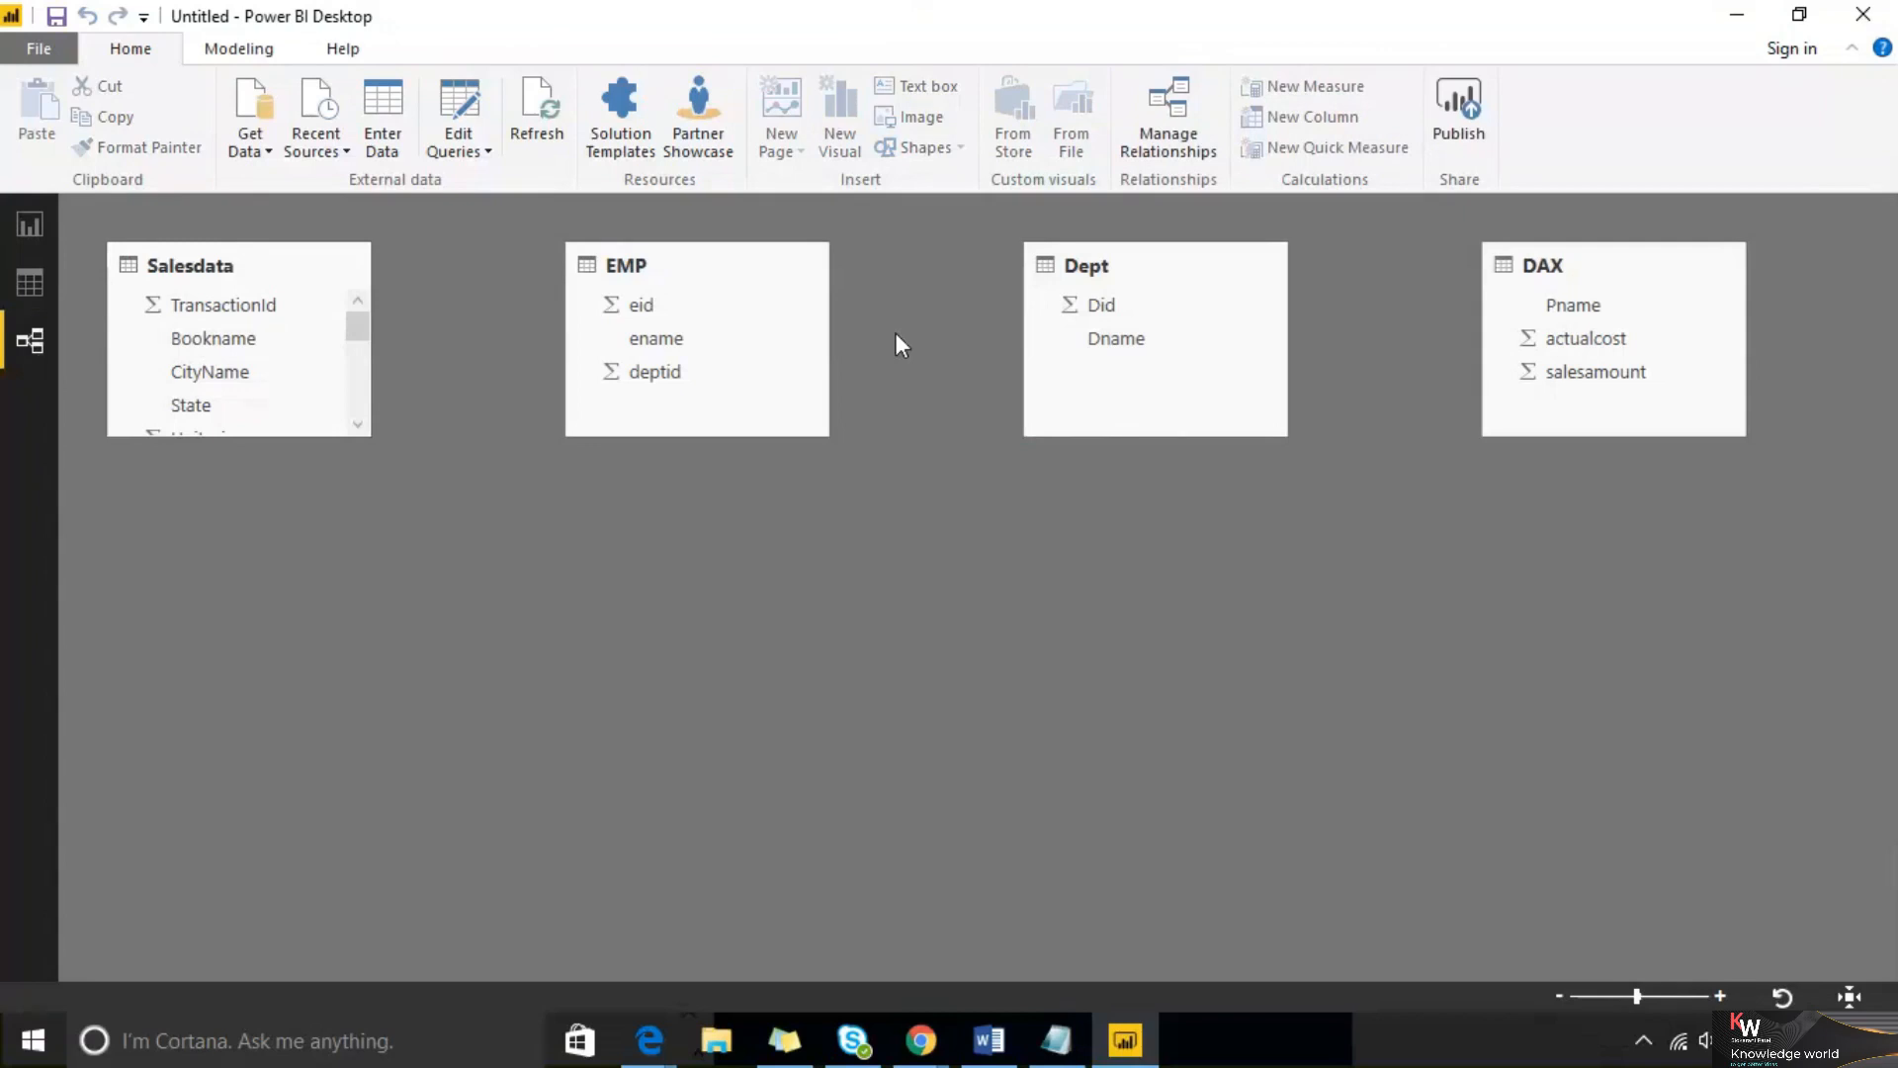
{"action": "left_click", "coordinate": [26, 222]}
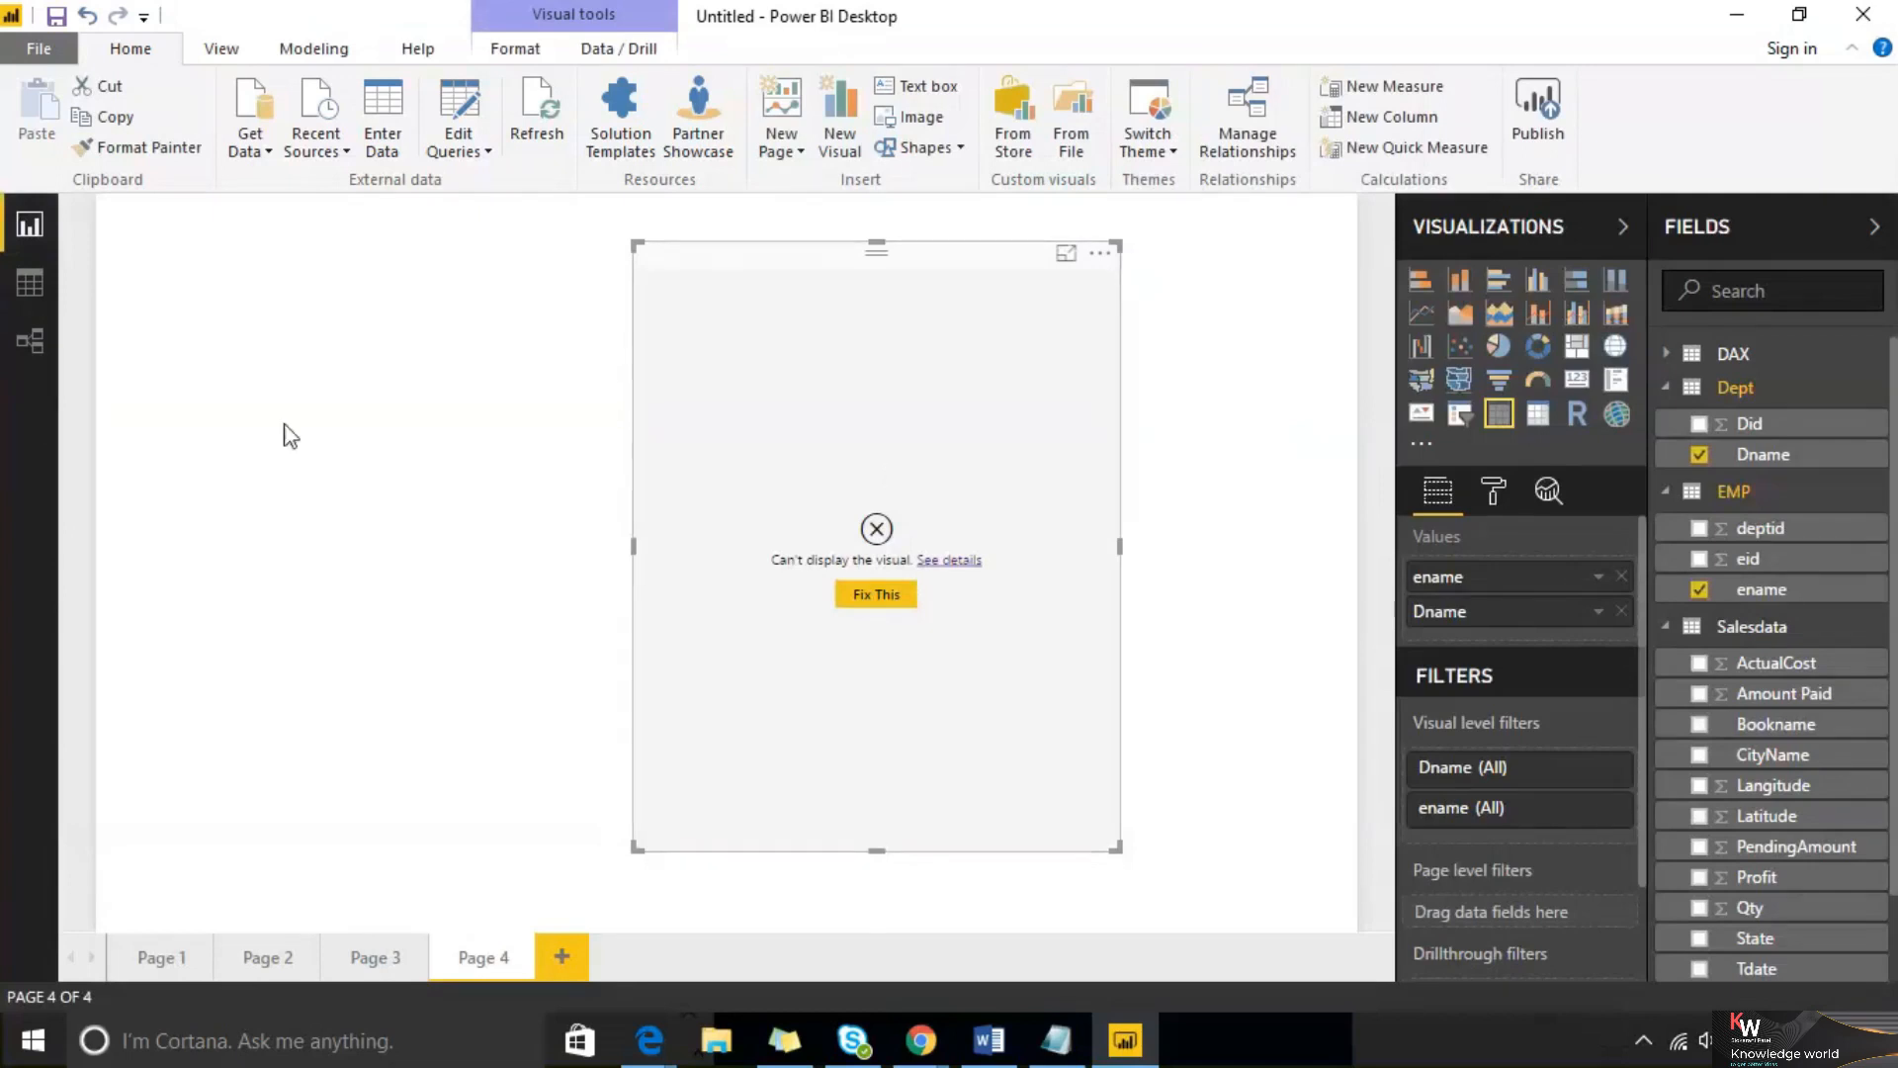
{"action": "left_click", "coordinate": [16, 328]}
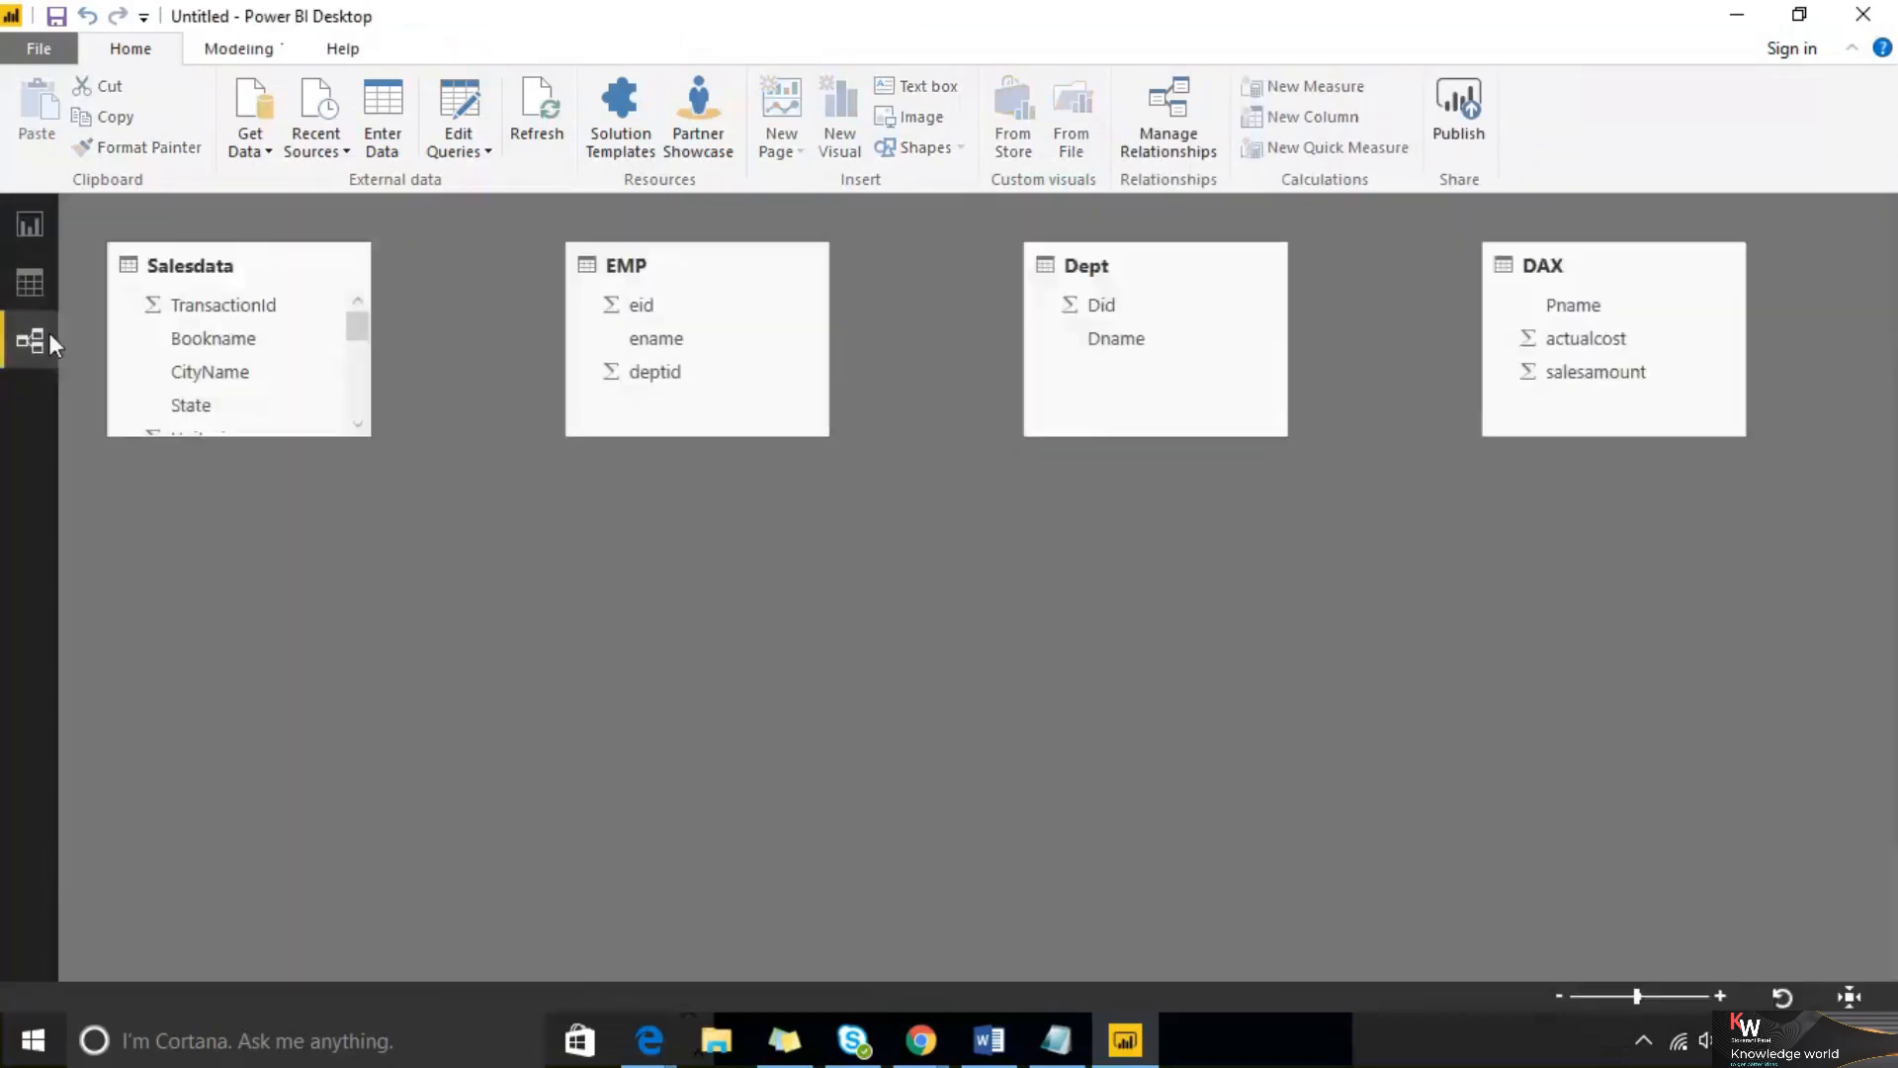
{"action": "left_click_drag", "start_coordinate": [1099, 315], "coordinate": [670, 383]}
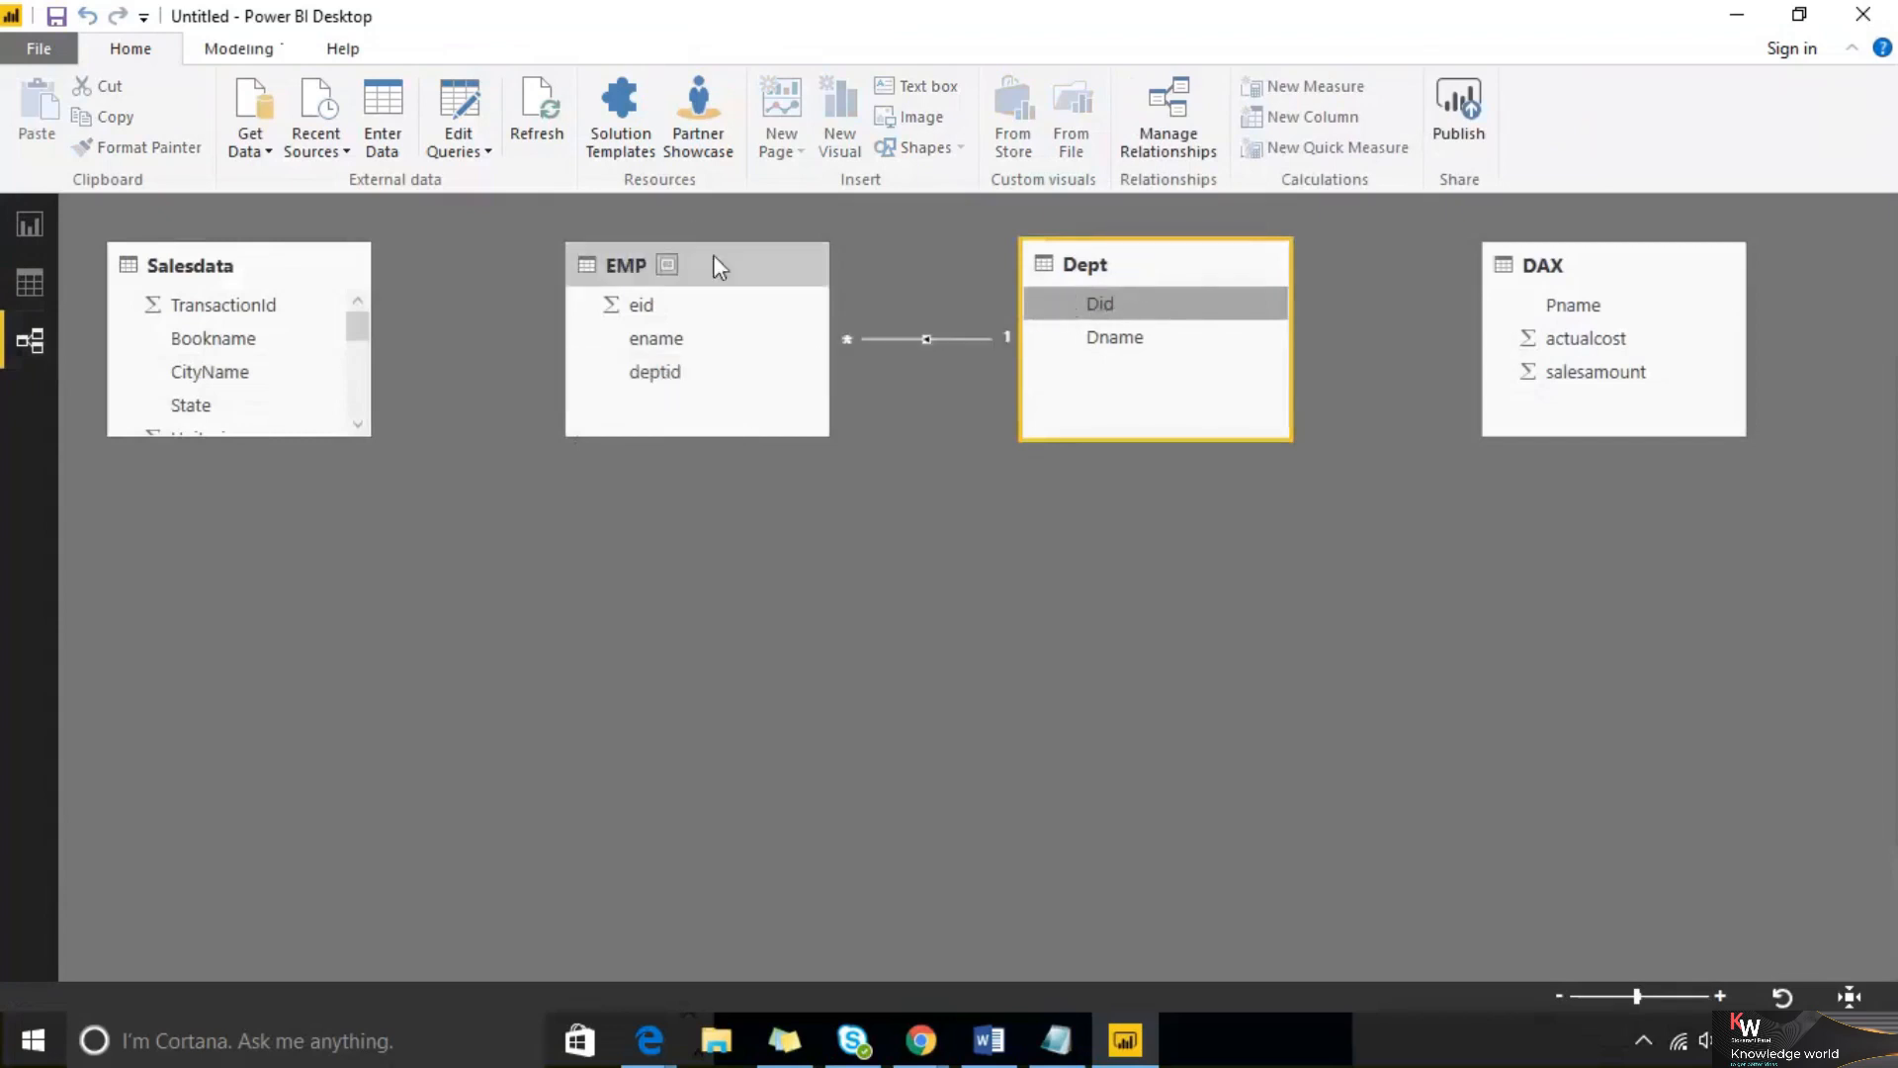
Back in the report, reposition the table visual, set its grid text size to 21, and widen it
{"action": "left_click", "coordinate": [18, 233]}
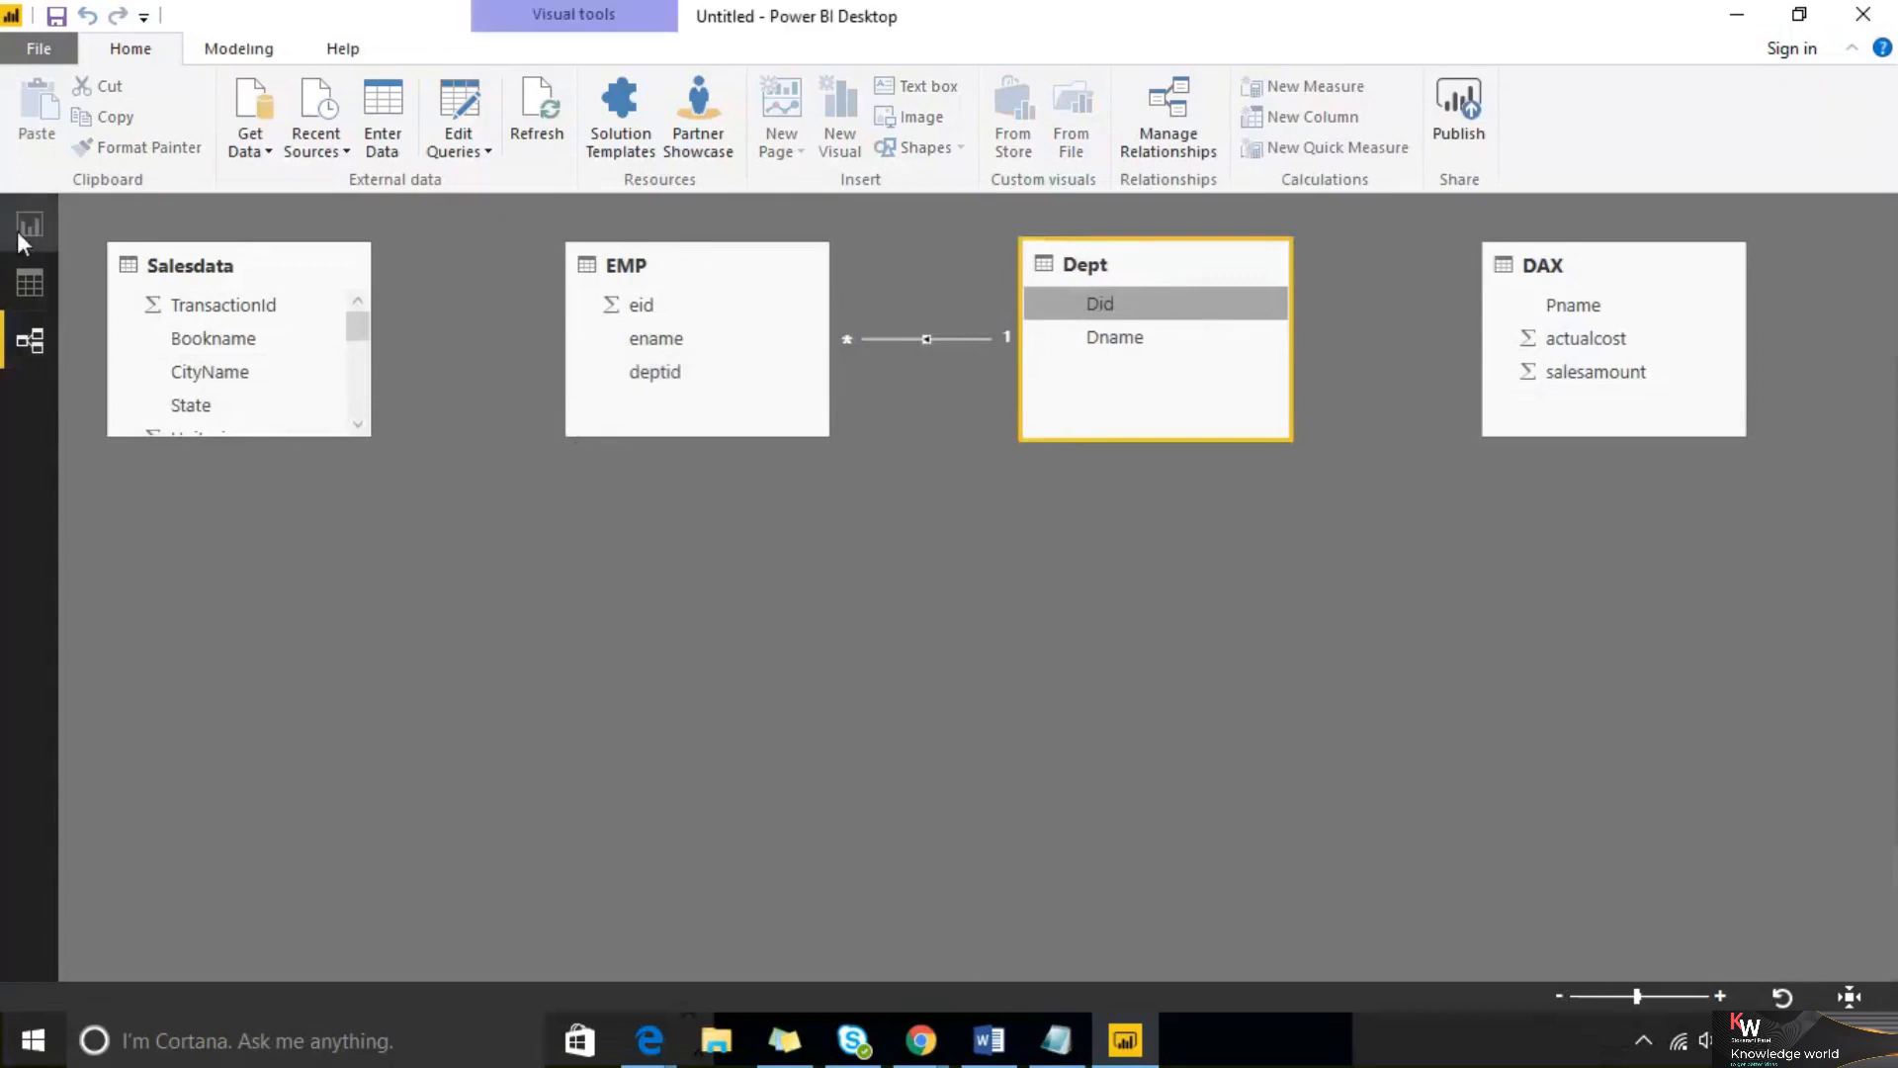
{"action": "left_click_drag", "start_coordinate": [757, 272], "coordinate": [600, 257]}
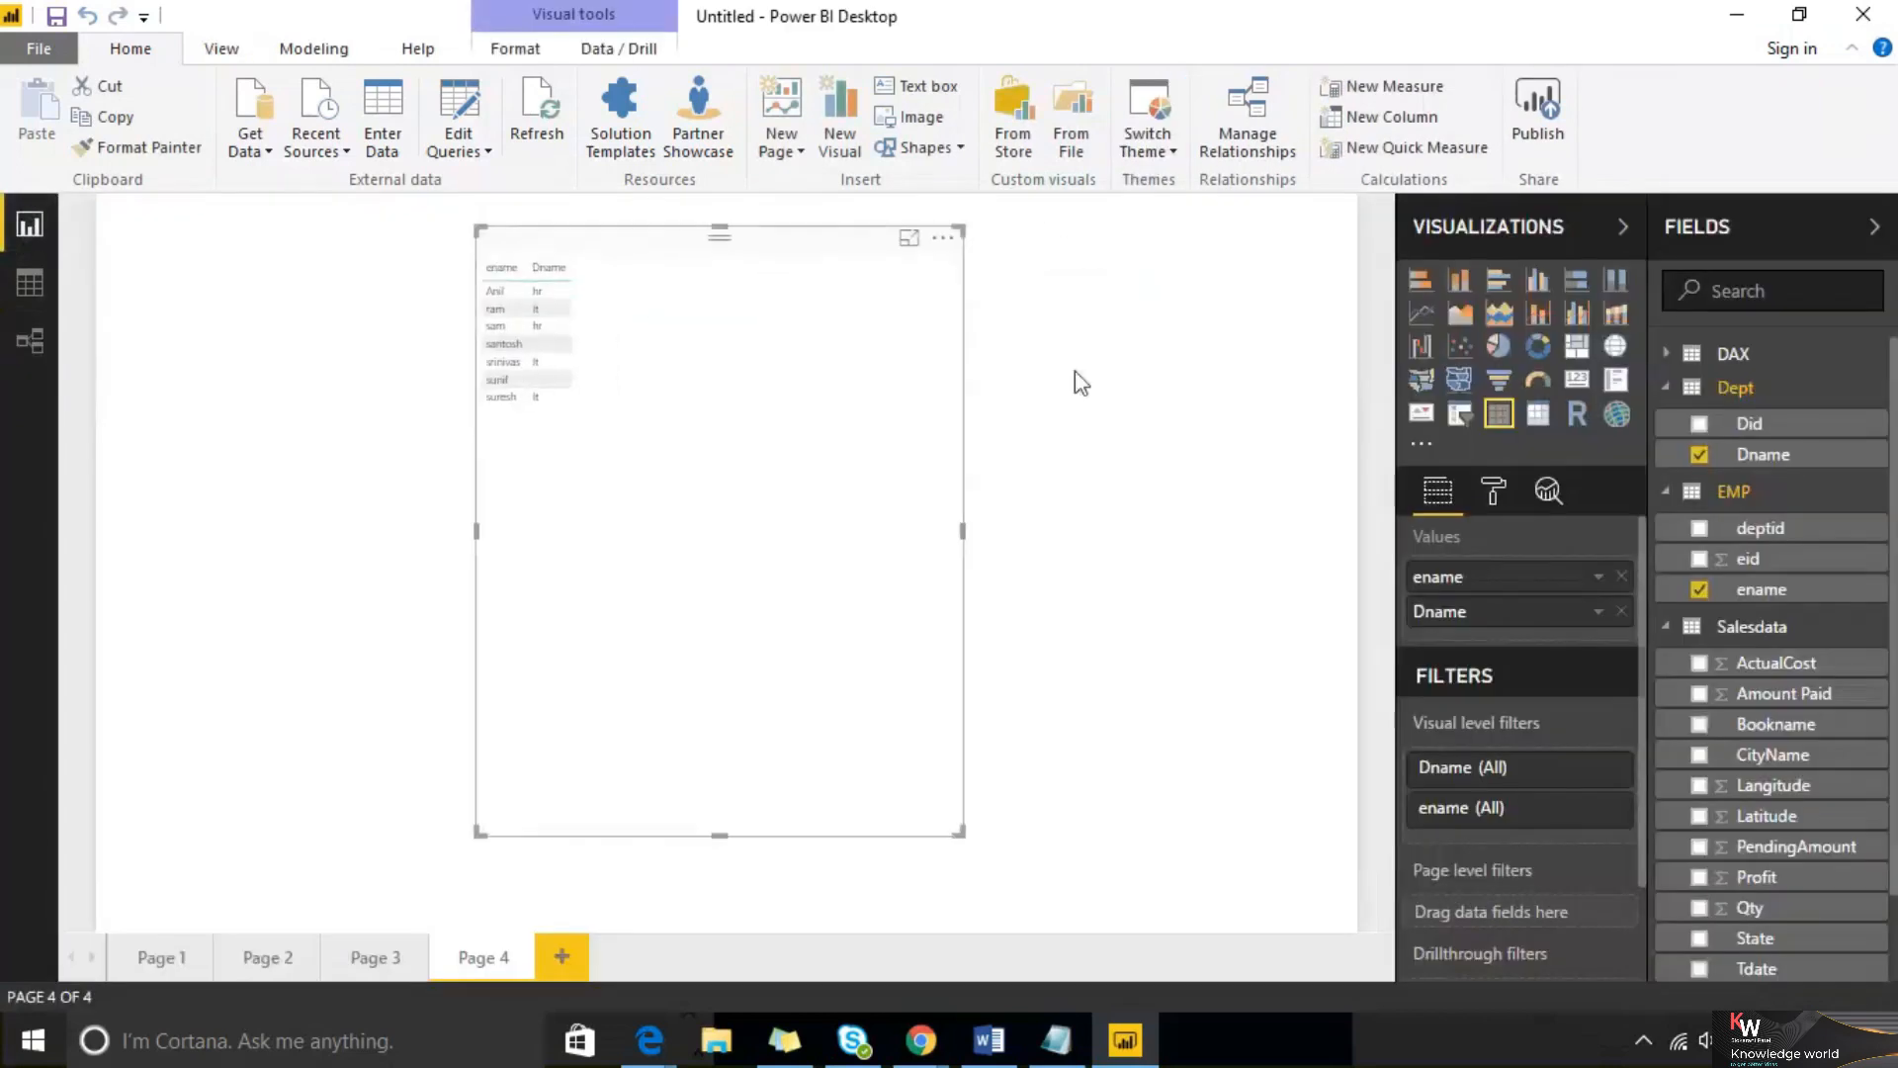
{"action": "left_click", "coordinate": [1494, 496]}
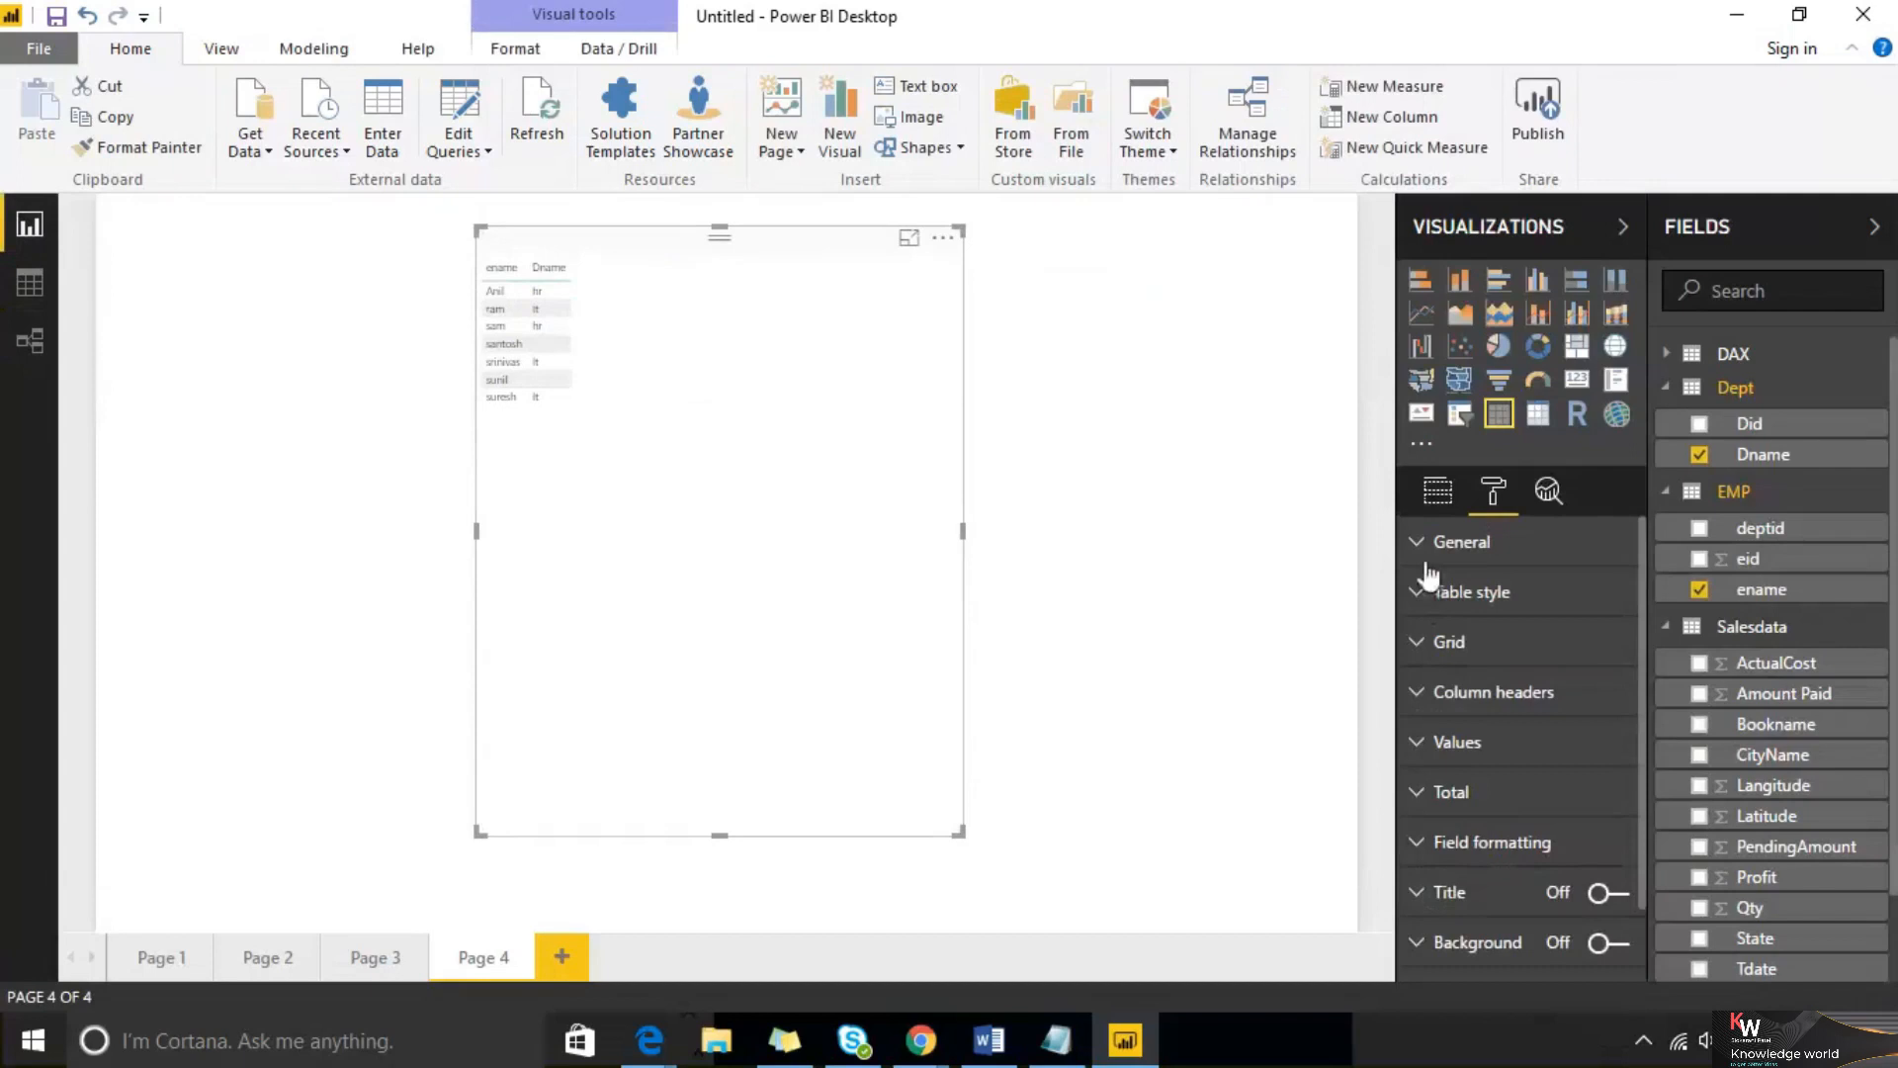
{"action": "left_click", "coordinate": [1418, 645]}
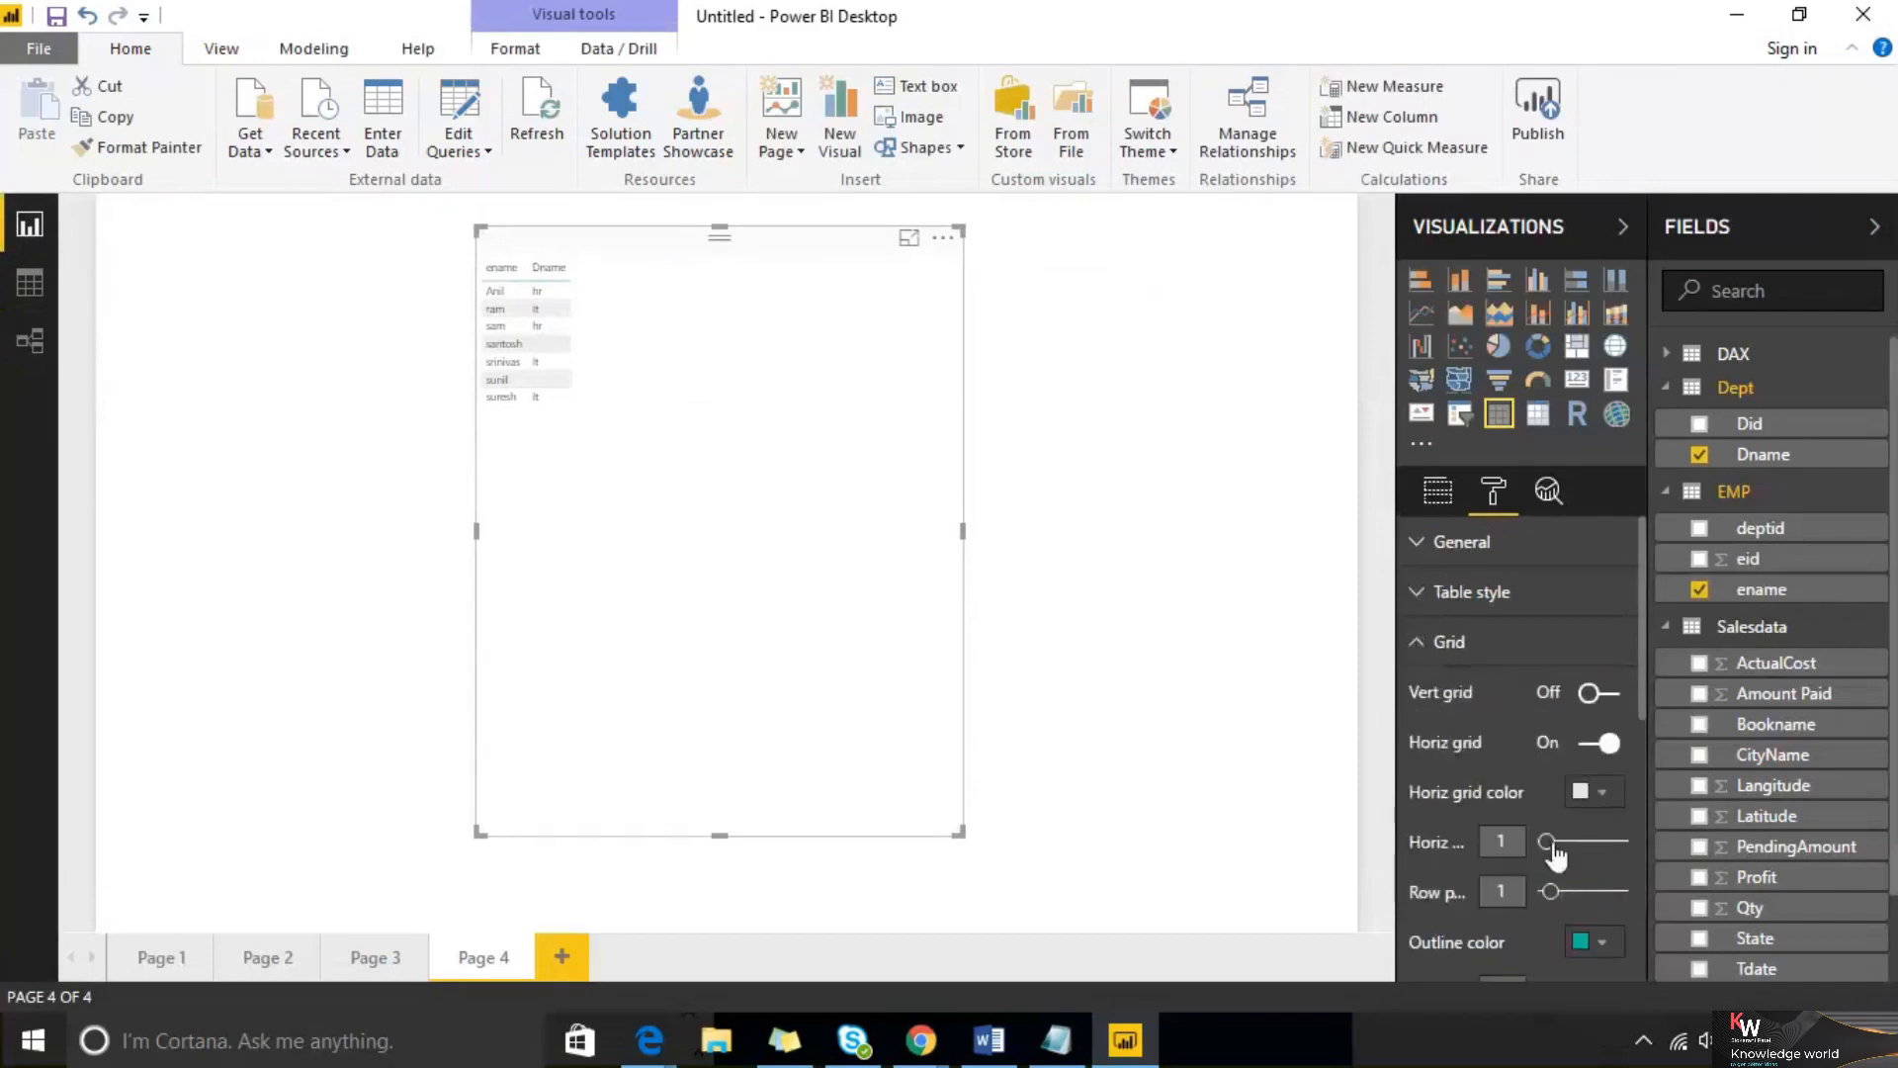
{"action": "scroll", "coordinate": [1562, 850], "scroll_direction": "down", "scroll_amount": 3}
{"action": "left_click_drag", "start_coordinate": [1573, 763], "coordinate": [1577, 763]}
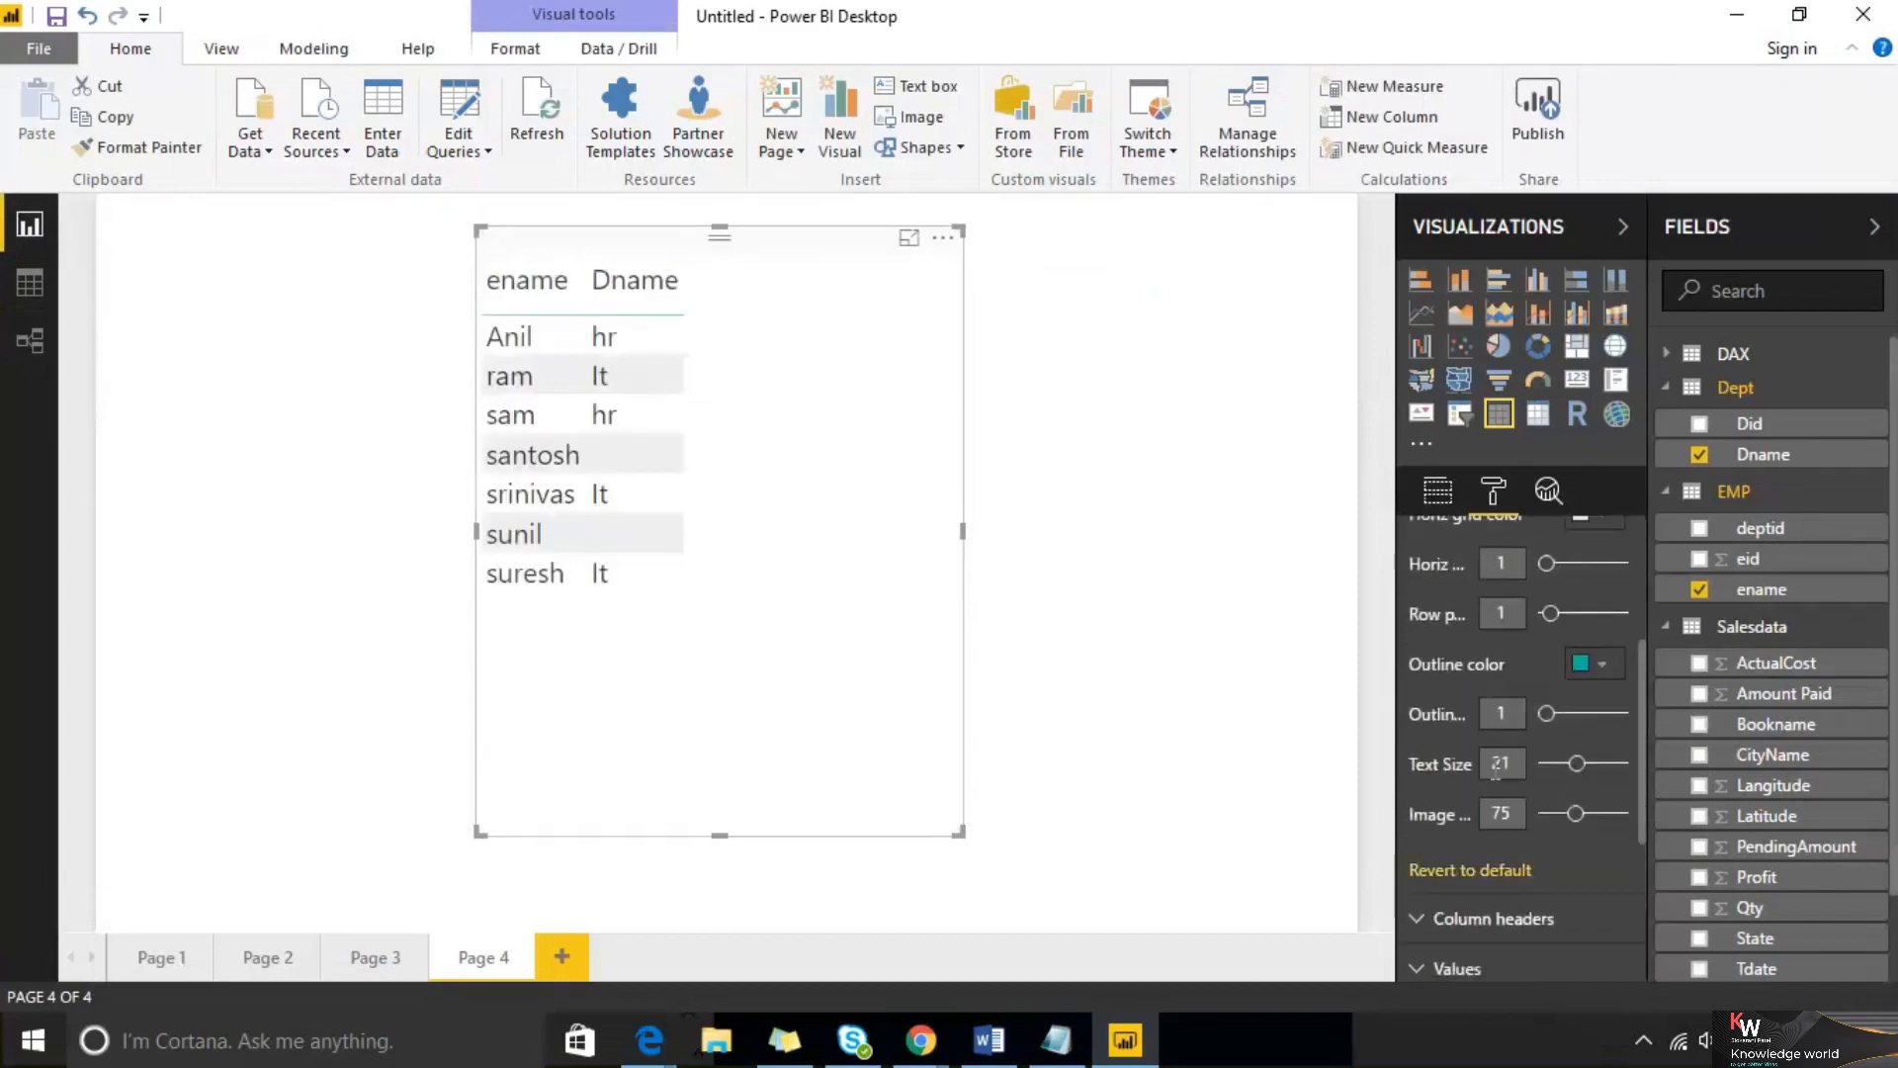
{"action": "left_click_drag", "start_coordinate": [955, 832], "coordinate": [1026, 850]}
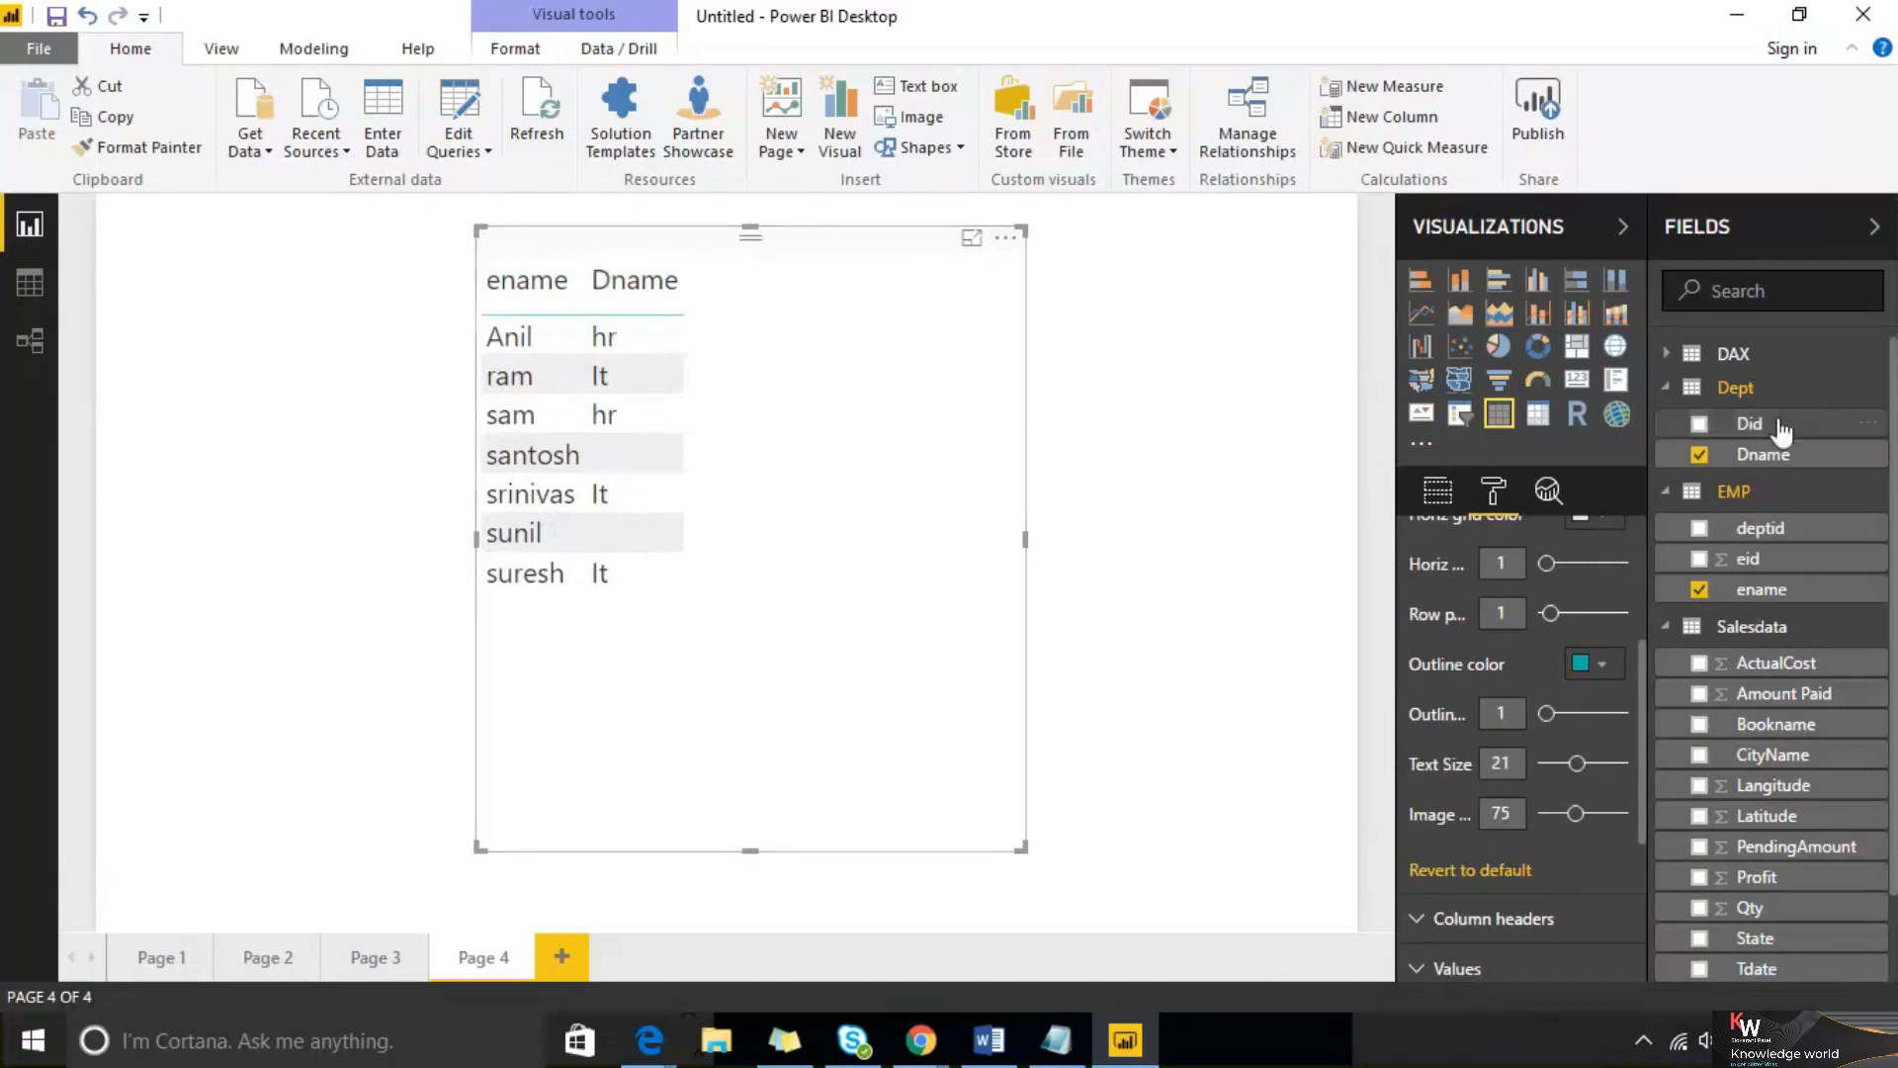
Delete the relationship between the EMP and Dept tables in Relationship view
{"action": "left_click", "coordinate": [12, 328]}
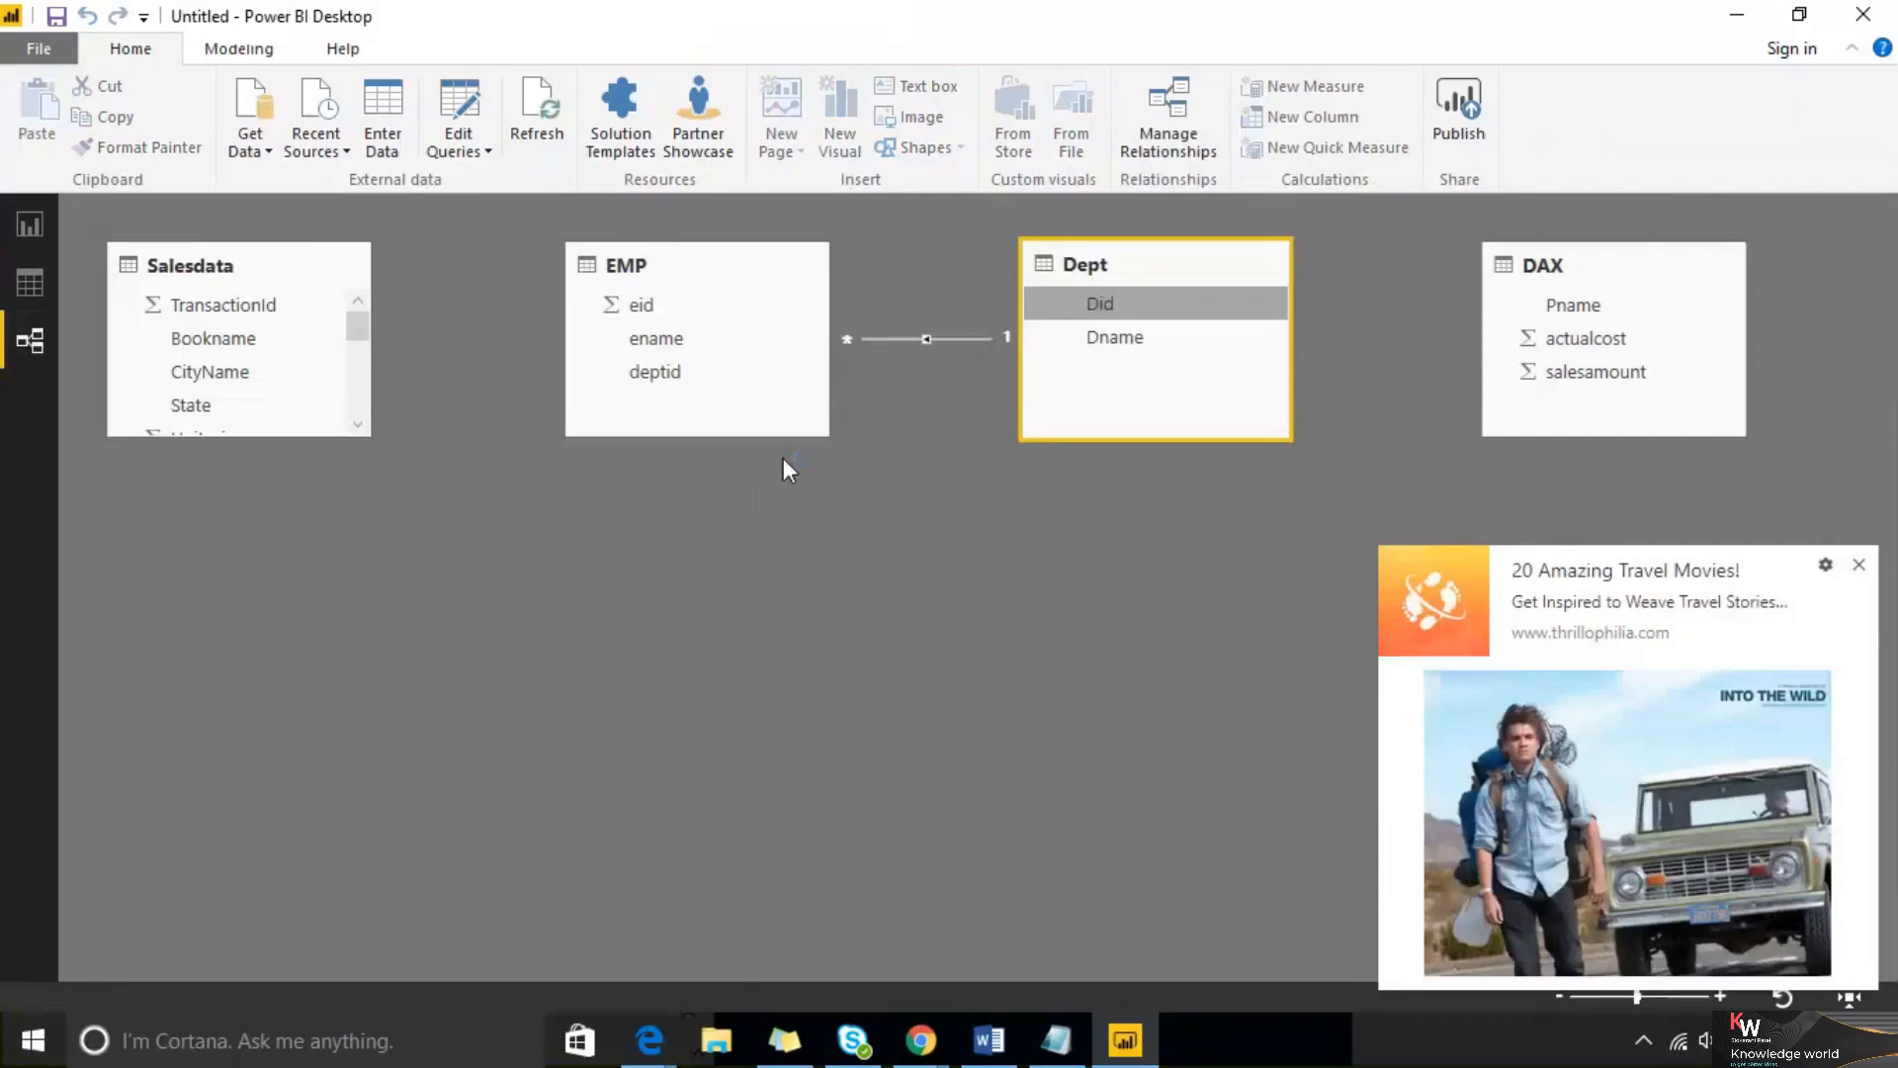
{"action": "left_click", "coordinate": [1859, 565]}
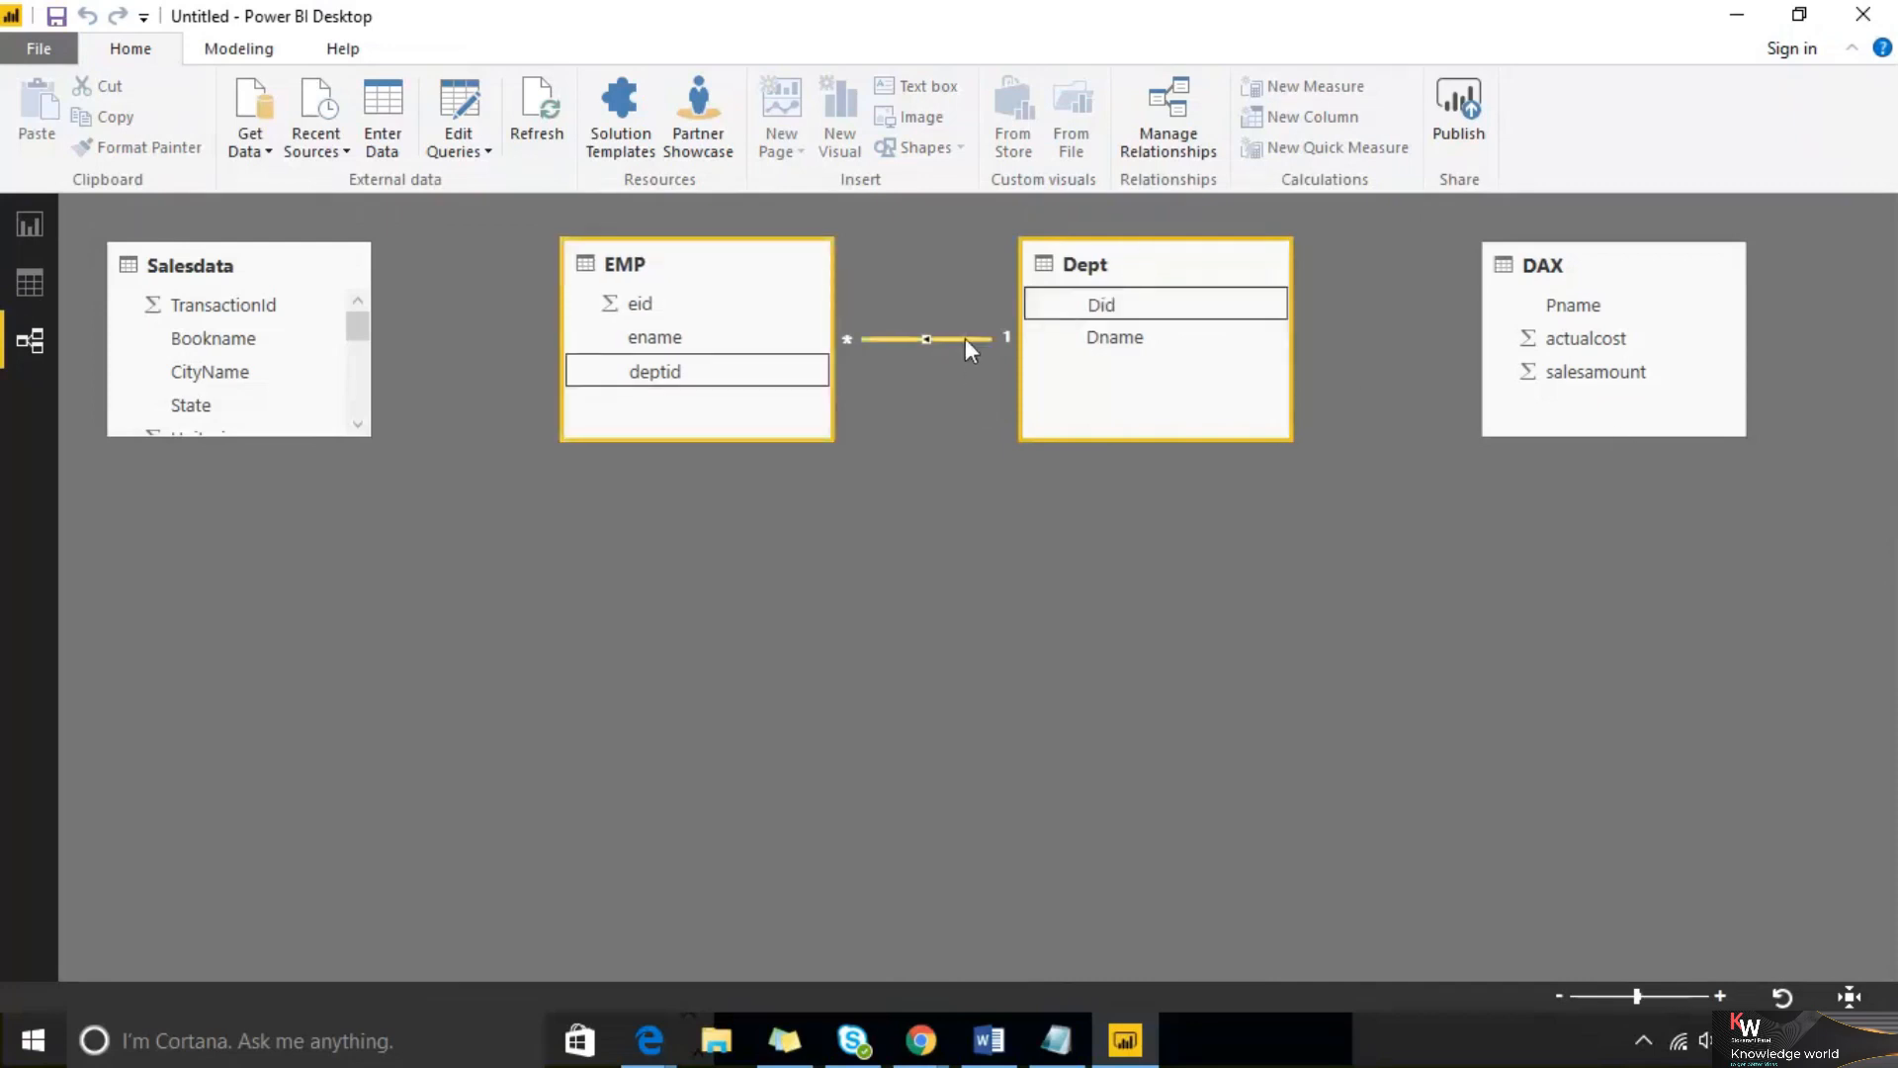
{"action": "key", "text": "Delete"}
{"action": "key", "text": "Return"}
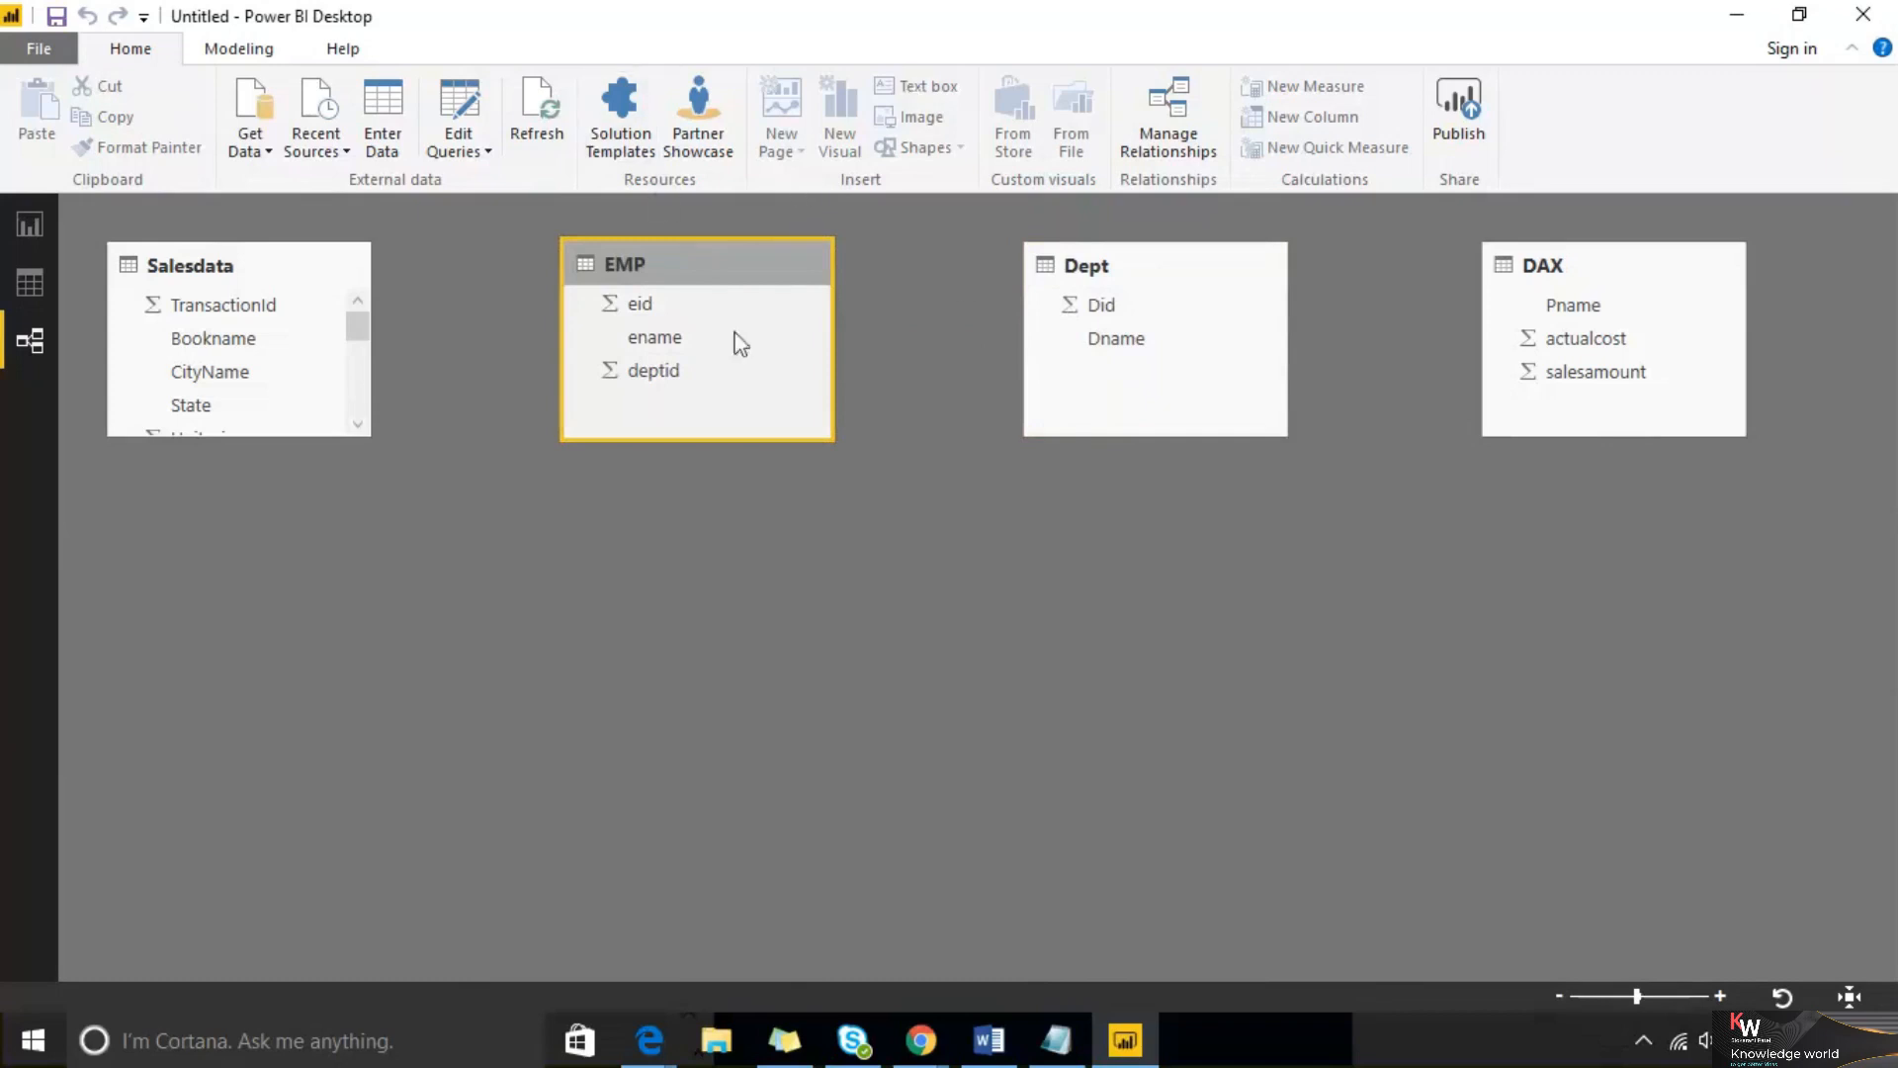
Relate EMP's deptid to Dept's Did again and rearrange the EMP and Dept tables in the diagram
{"action": "left_click_drag", "start_coordinate": [658, 382], "coordinate": [1095, 310]}
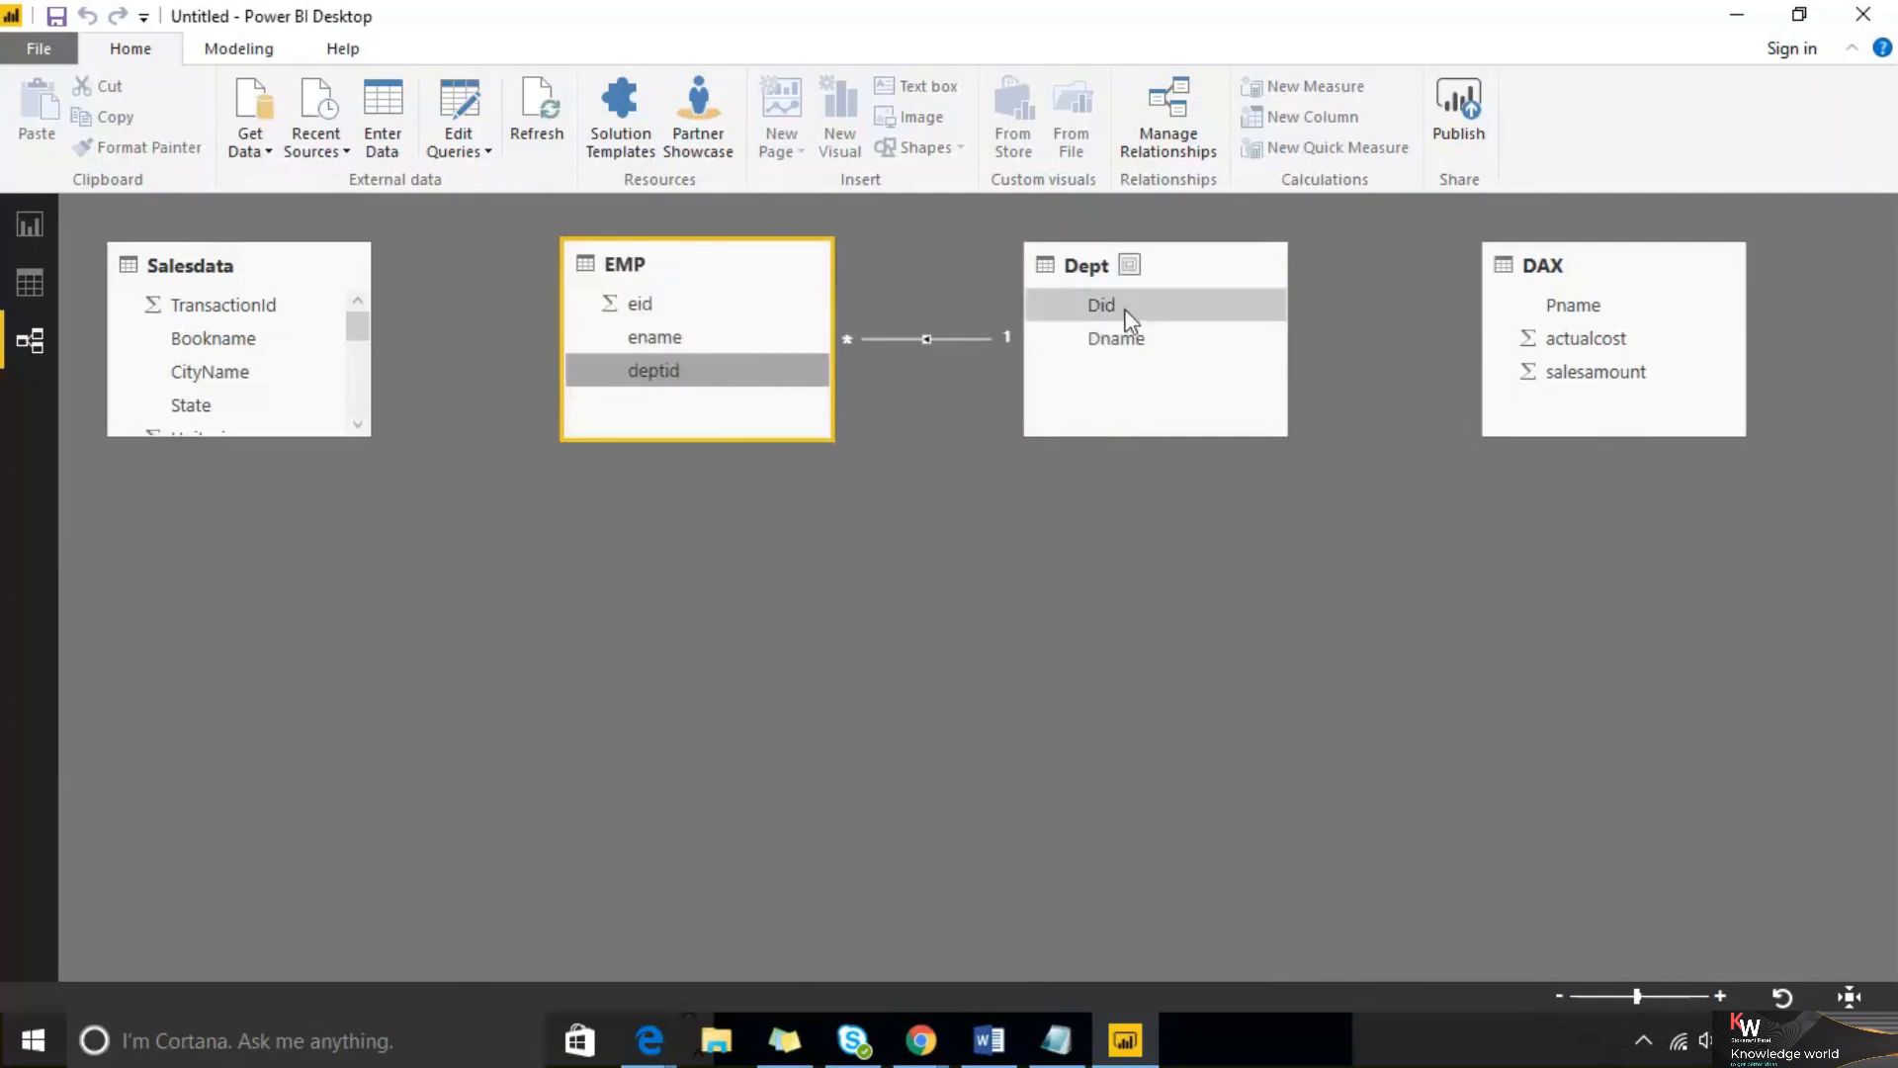
{"action": "left_click_drag", "start_coordinate": [708, 285], "coordinate": [1360, 585]}
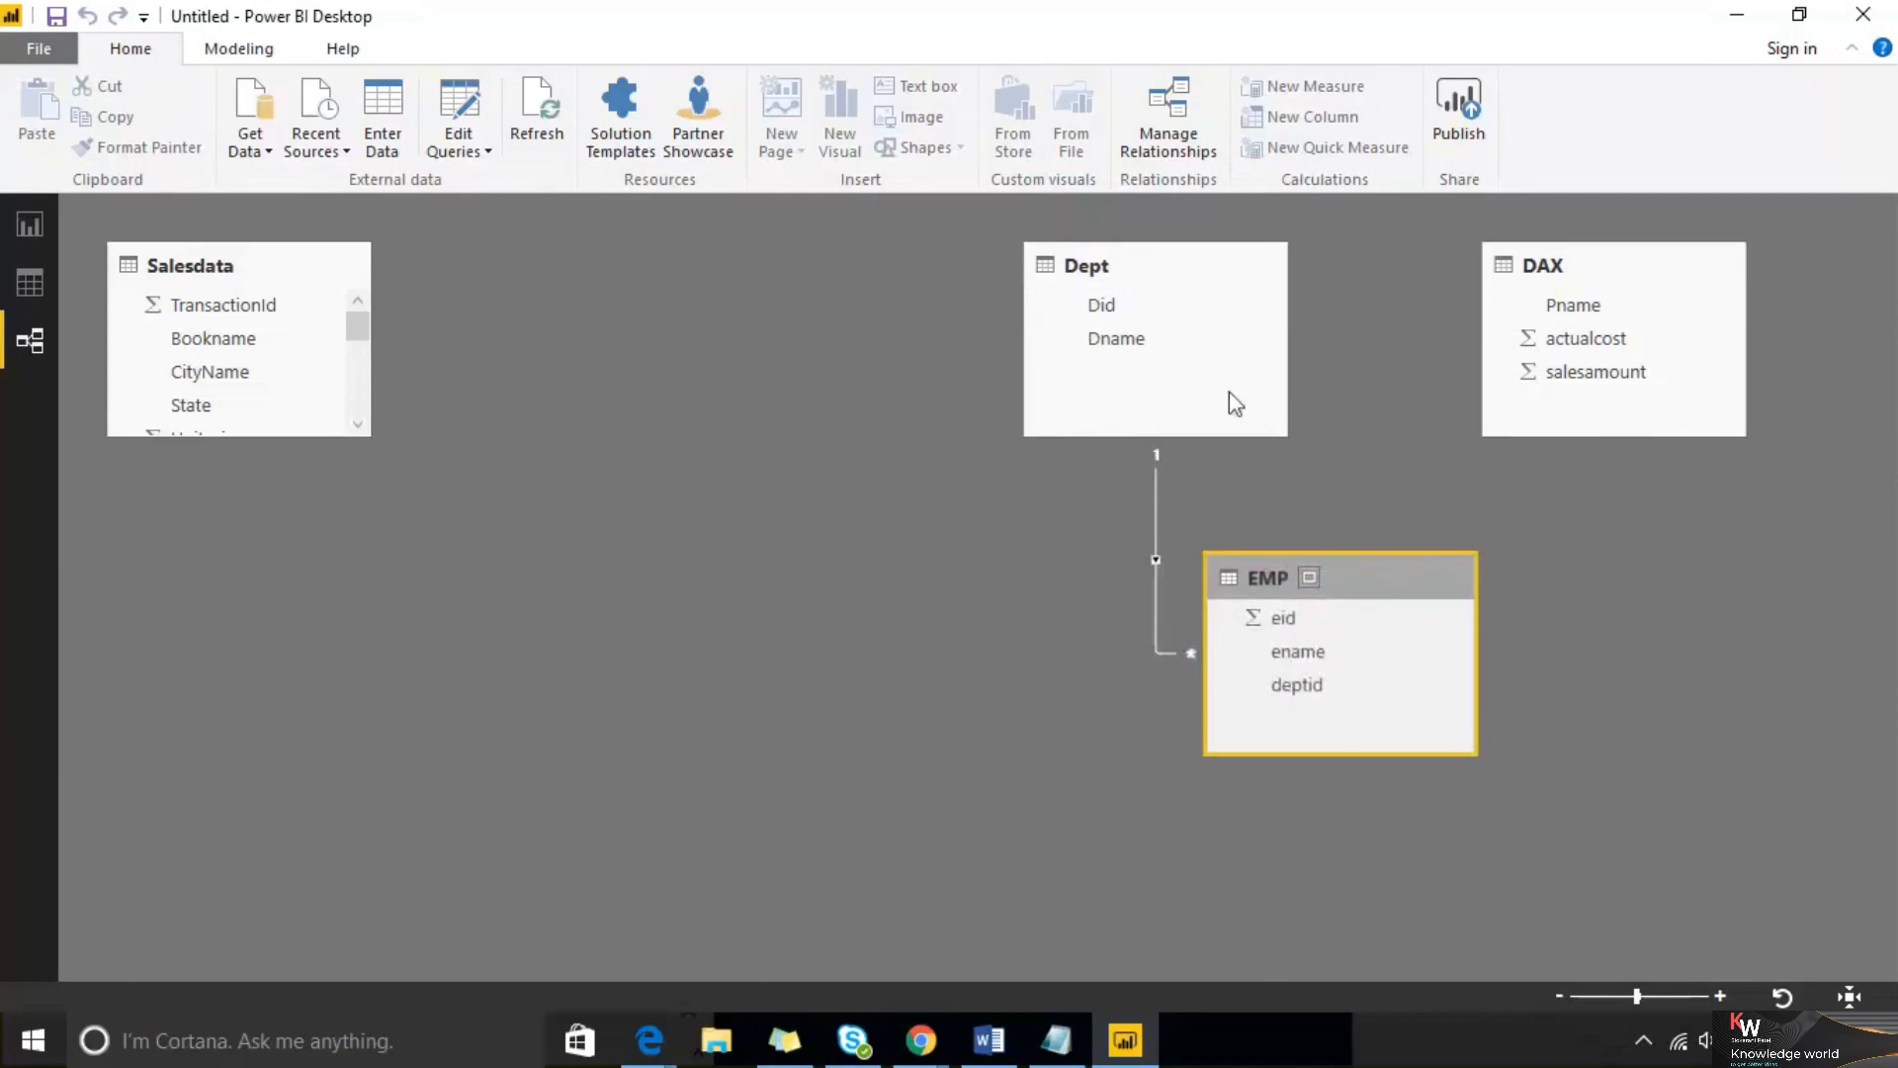
{"action": "left_click_drag", "start_coordinate": [1156, 262], "coordinate": [838, 389]}
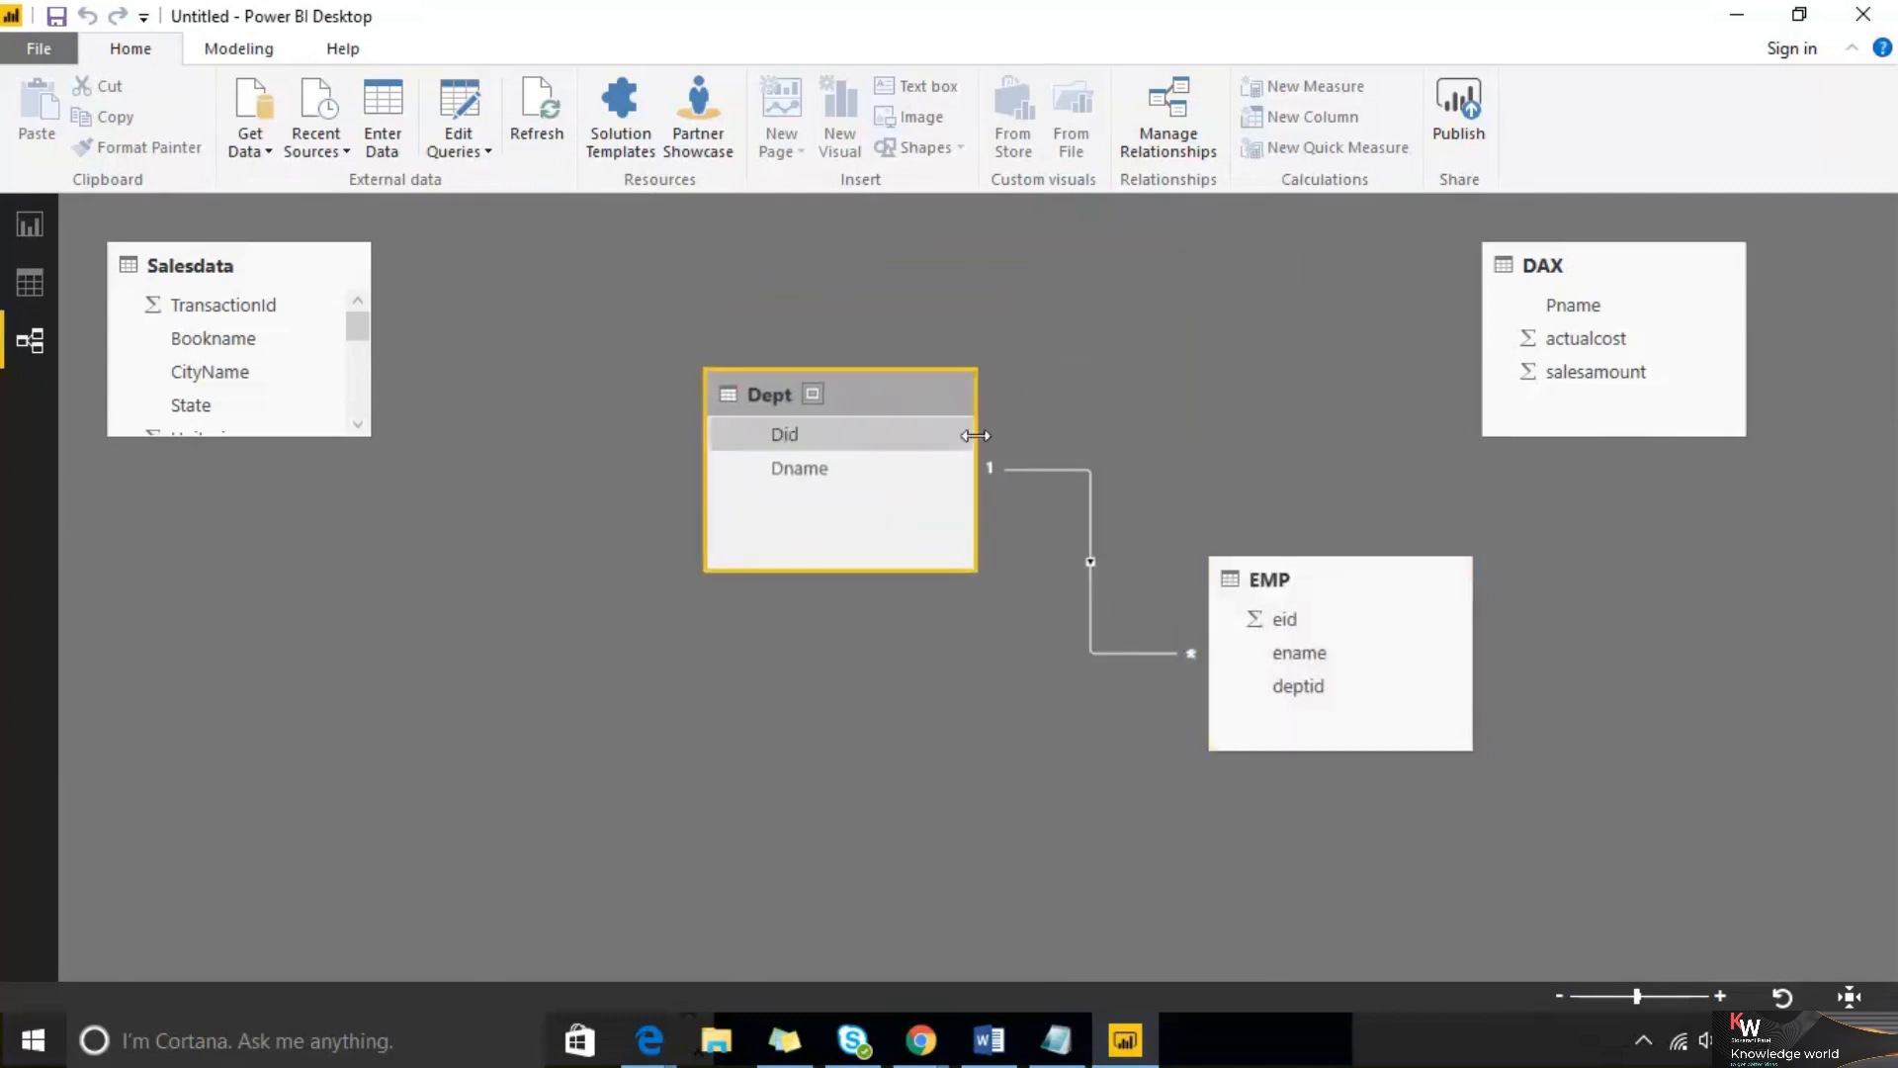
{"action": "left_click", "coordinate": [1470, 29]}
{"action": "left_click_drag", "start_coordinate": [451, 297], "coordinate": [468, 400]}
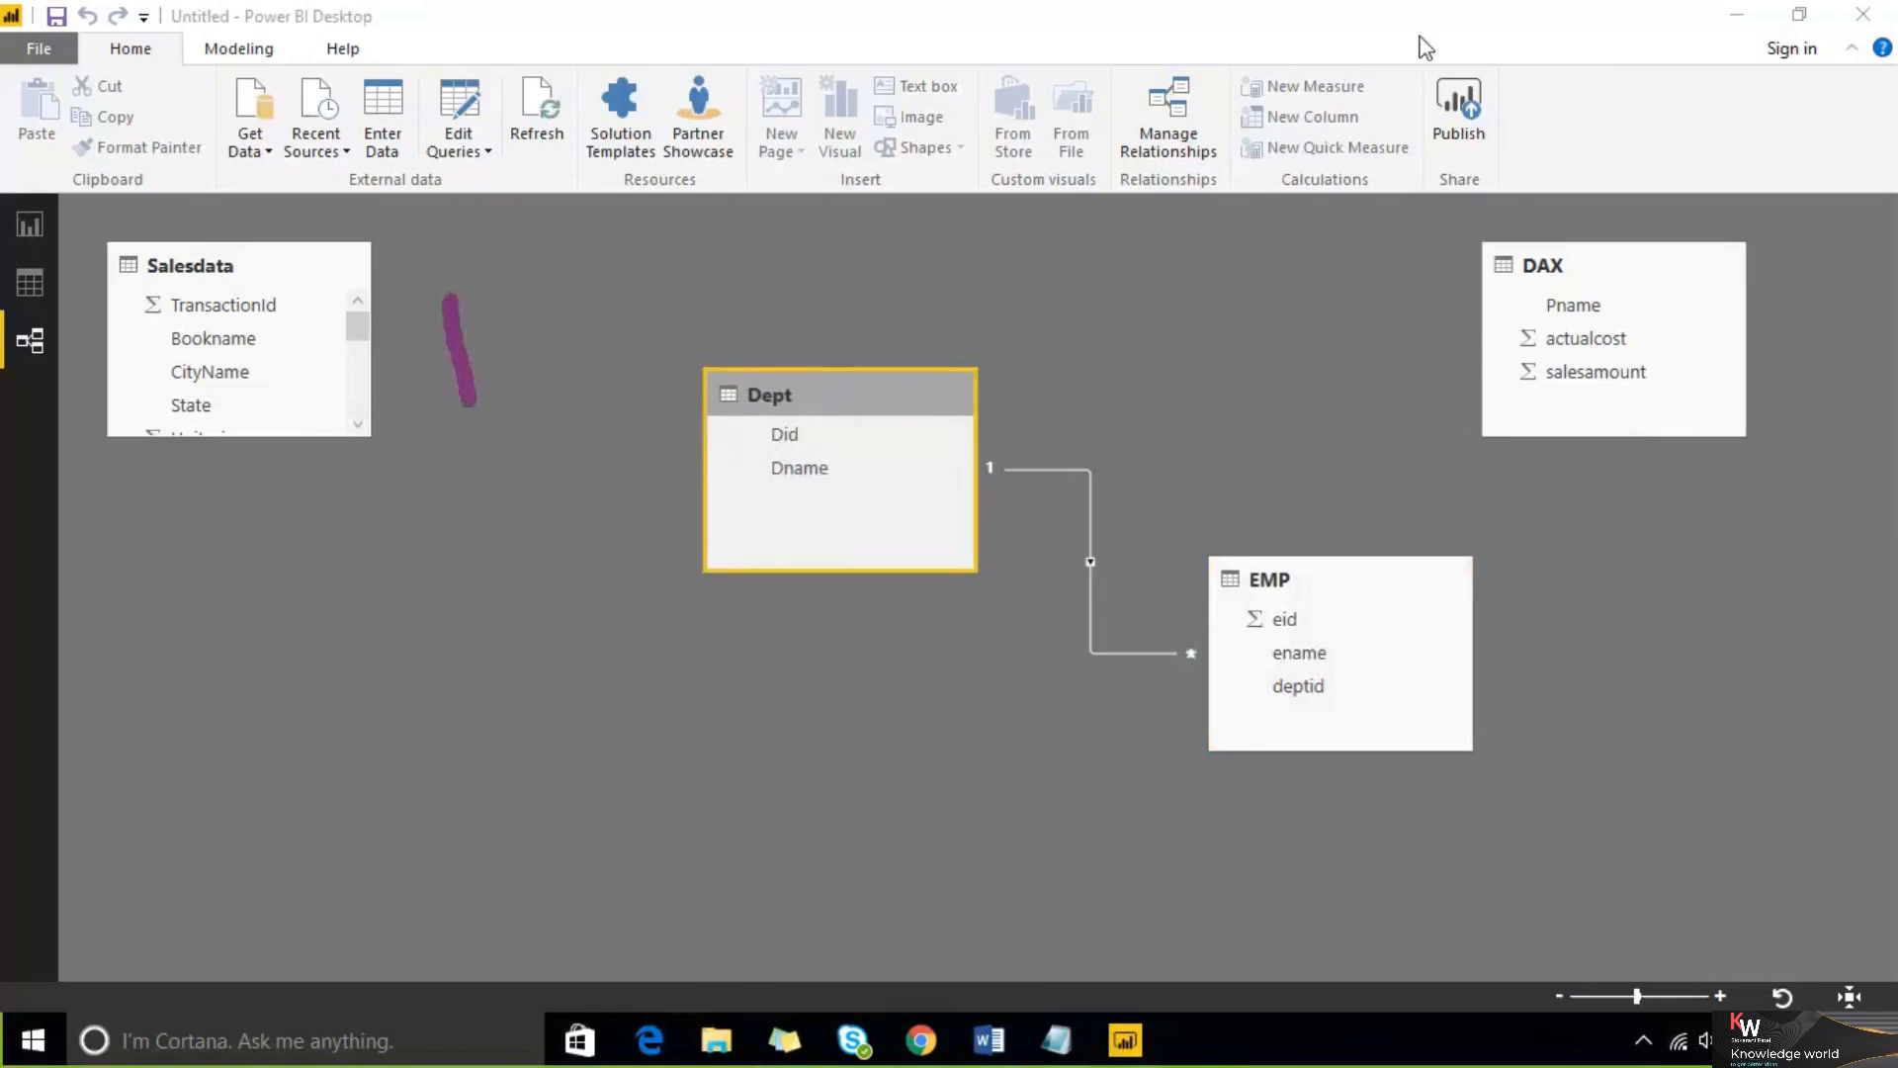
{"action": "left_click", "coordinate": [1470, 30]}
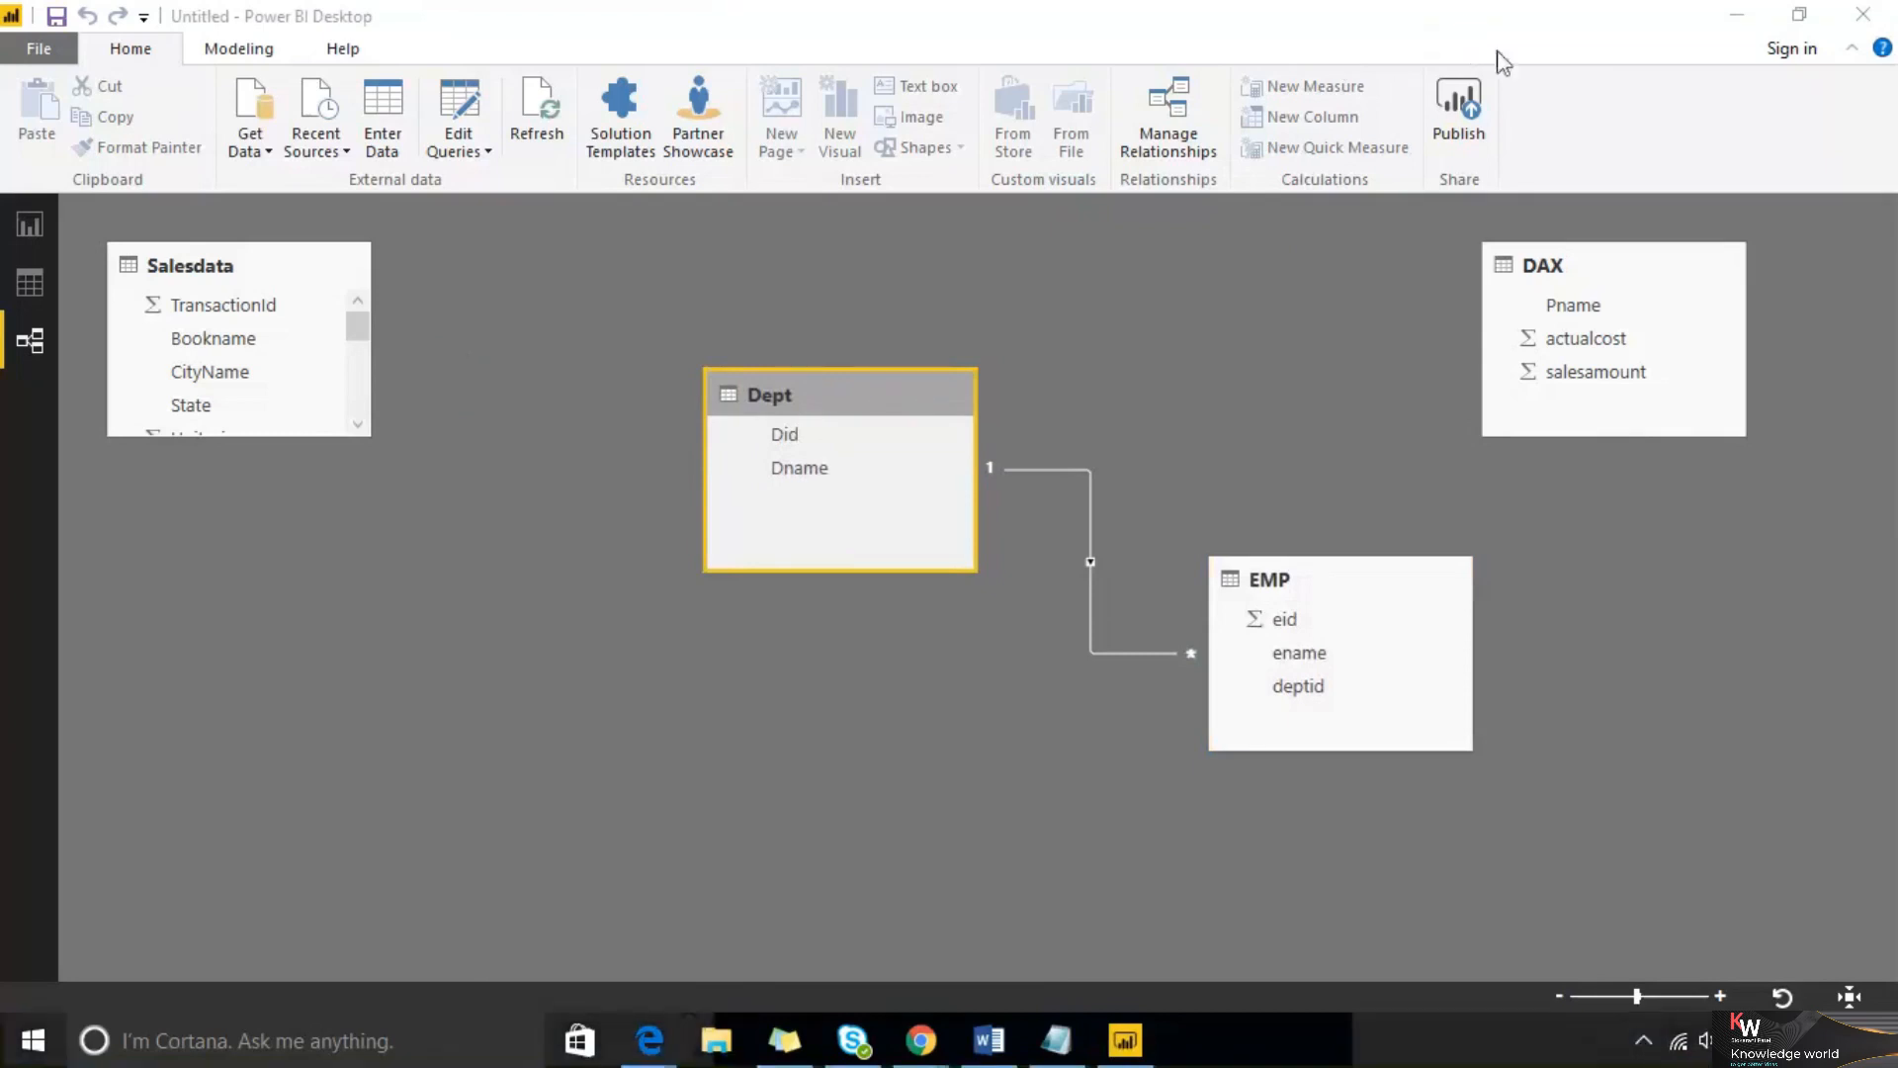
{"action": "left_click_drag", "start_coordinate": [498, 309], "coordinate": [532, 427]}
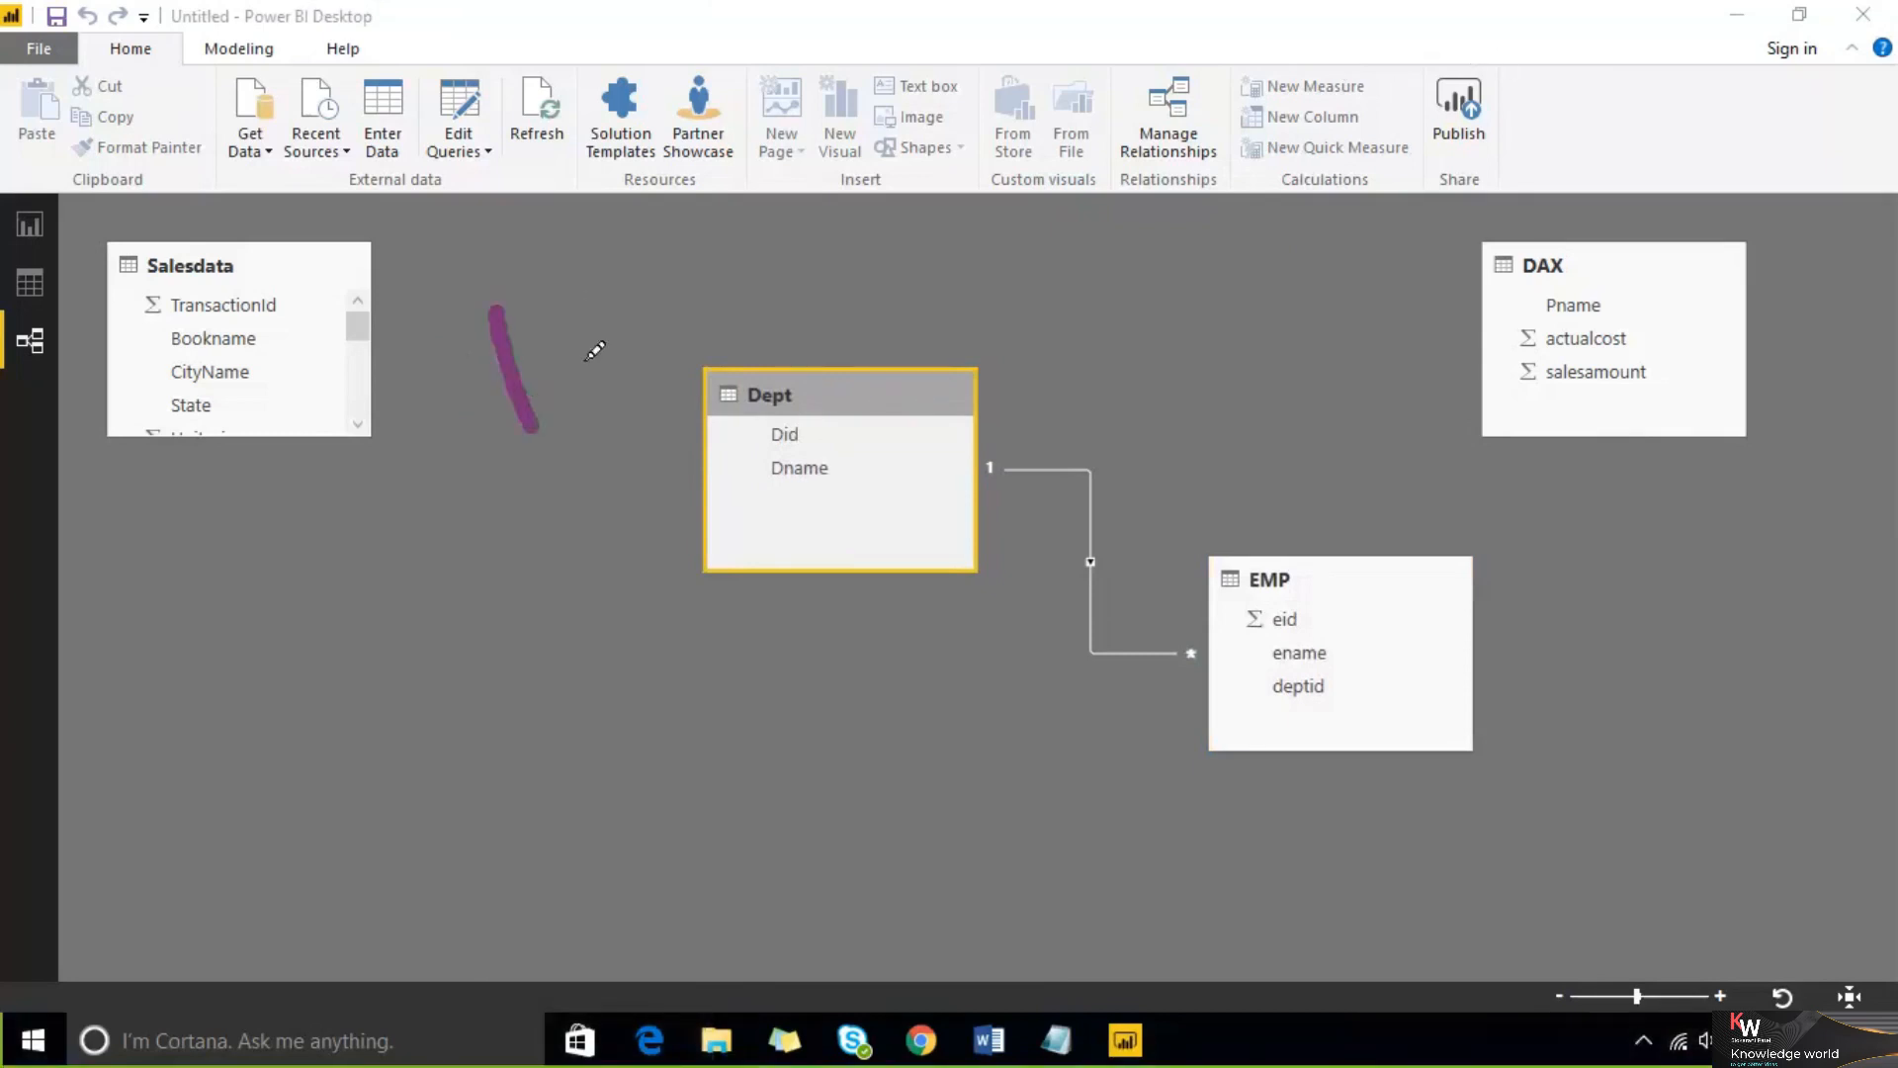
{"action": "left_click_drag", "start_coordinate": [610, 265], "coordinate": [655, 371]}
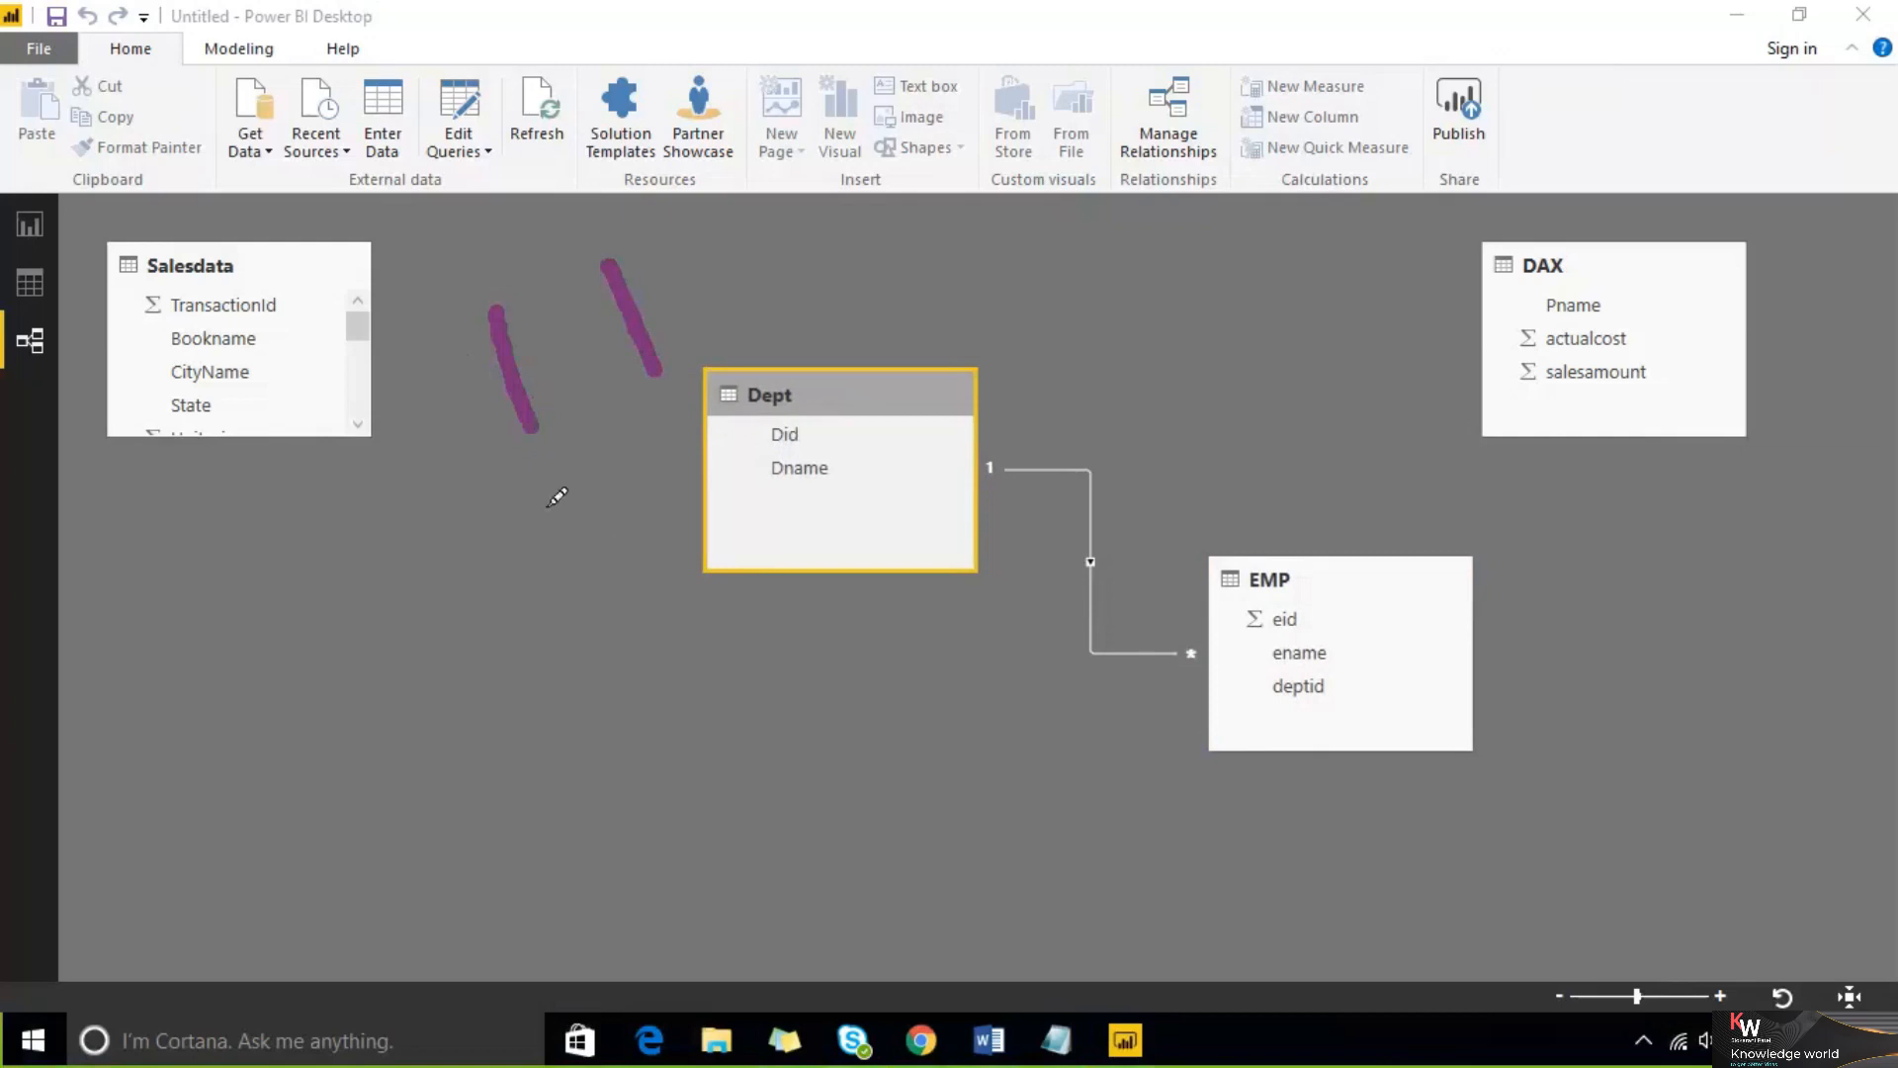
{"action": "left_click_drag", "start_coordinate": [556, 519], "coordinate": [591, 623]}
{"action": "left_click_drag", "start_coordinate": [692, 477], "coordinate": [744, 518]}
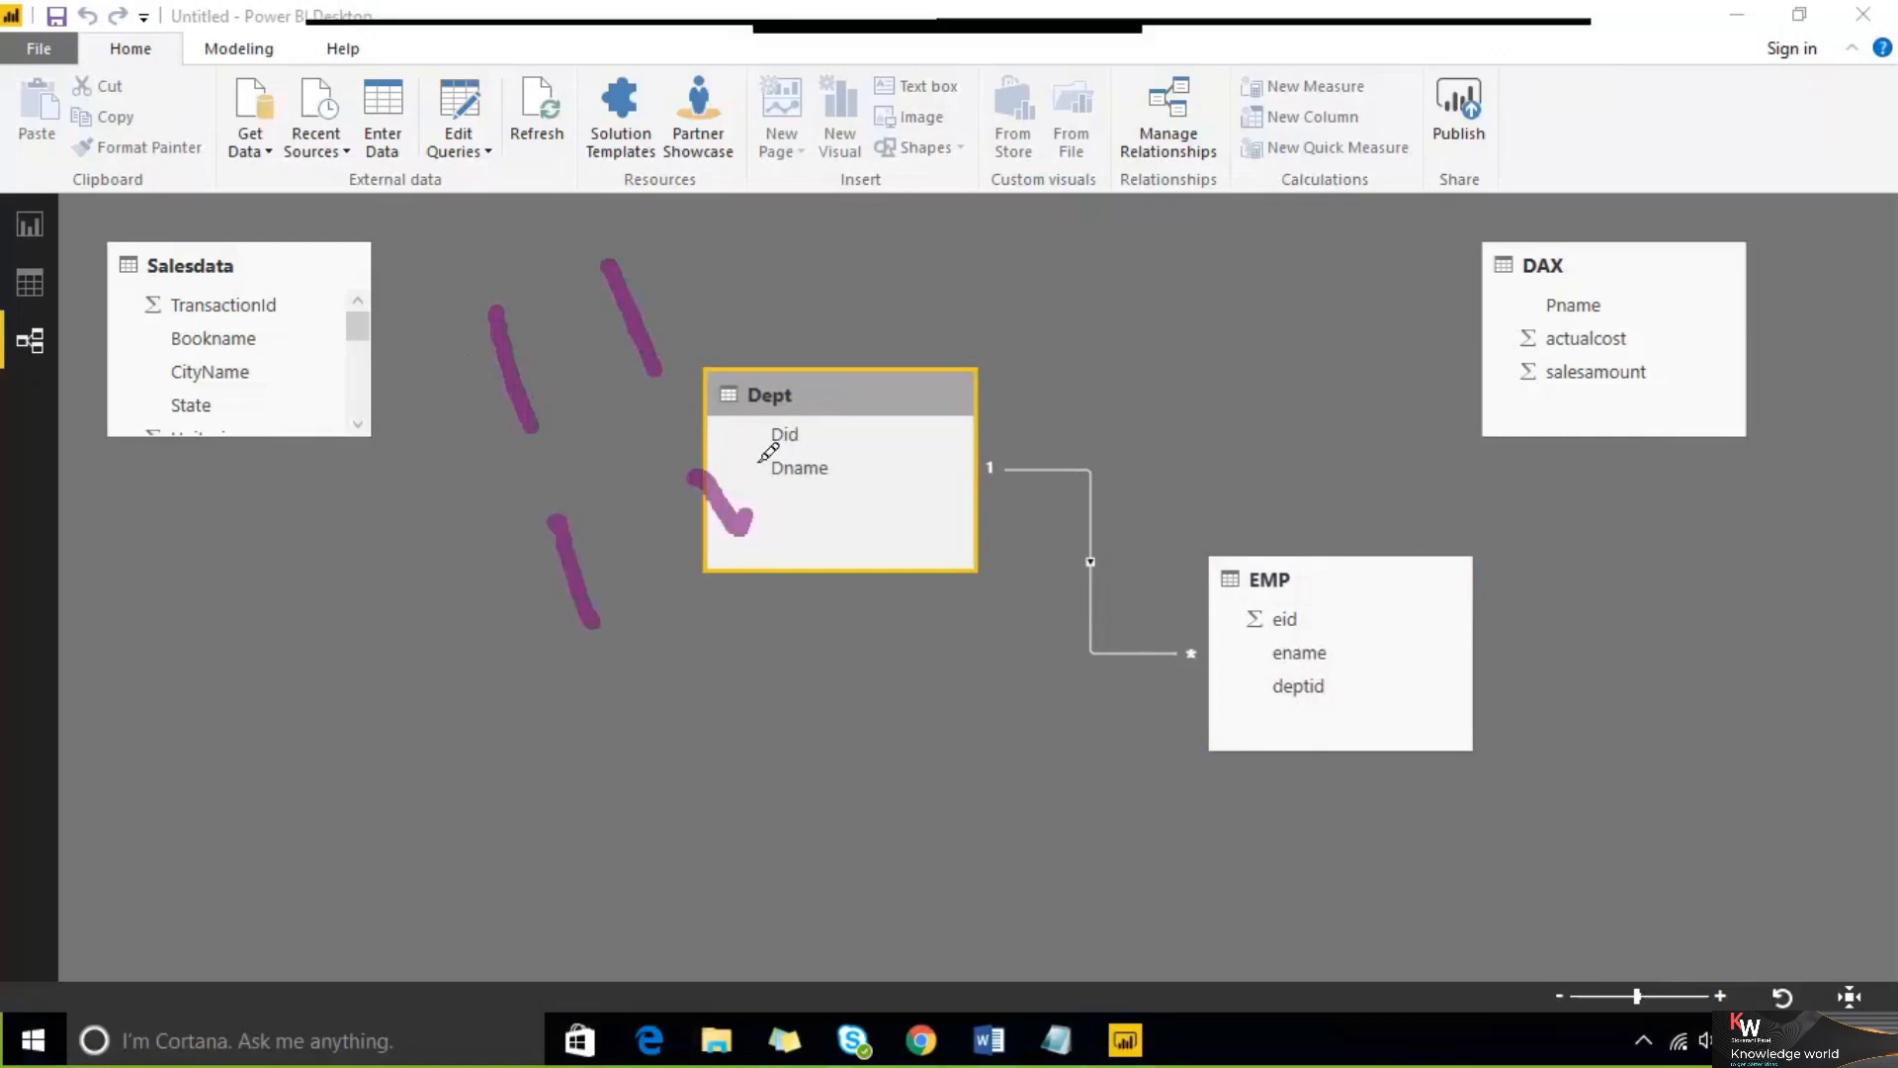
{"action": "left_click_drag", "start_coordinate": [768, 453], "coordinate": [860, 472]}
{"action": "mouse_move", "coordinate": [605, 732]}
{"action": "left_mouse_down"}
{"action": "mouse_move", "coordinate": [648, 759]}
{"action": "mouse_move", "coordinate": [721, 721]}
{"action": "mouse_move", "coordinate": [734, 737]}
{"action": "left_mouse_up"}
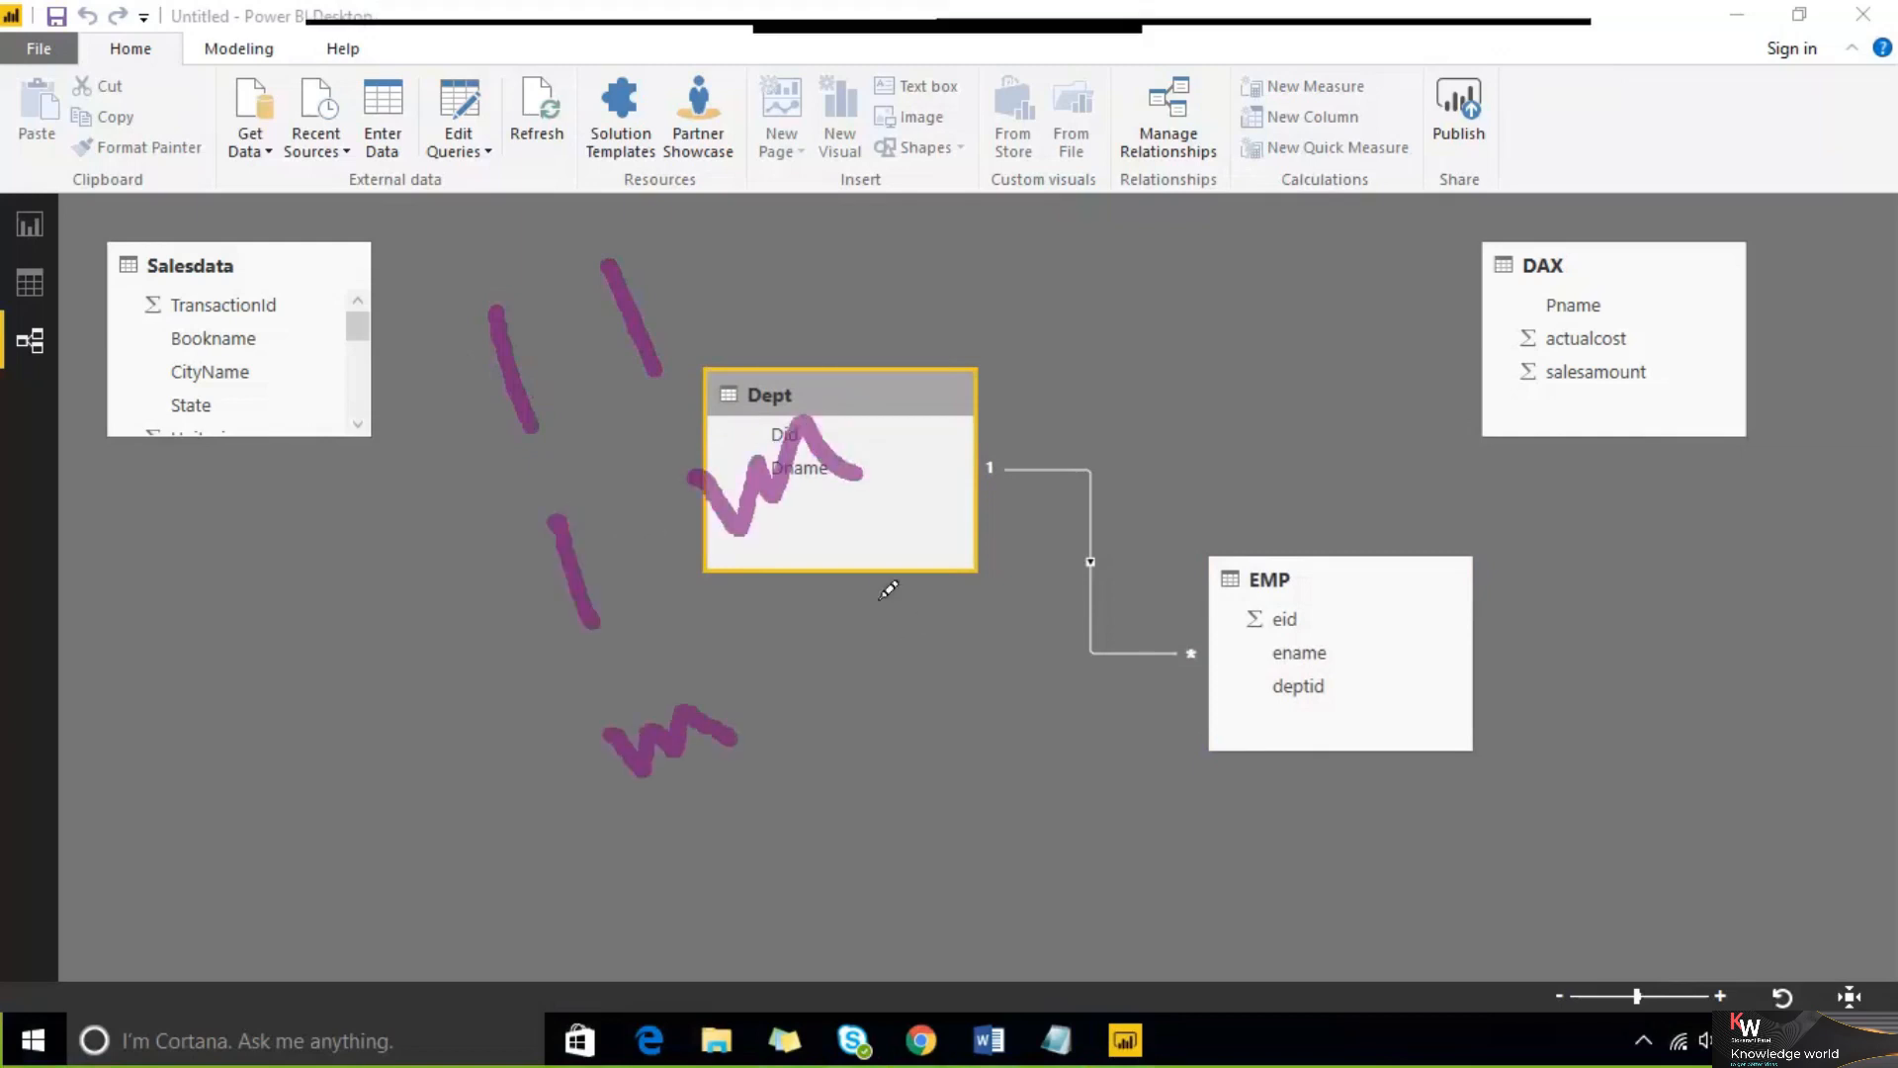
{"action": "left_click_drag", "start_coordinate": [874, 587], "coordinate": [894, 663]}
{"action": "mouse_move", "coordinate": [328, 315]}
{"action": "left_mouse_down"}
{"action": "mouse_move", "coordinate": [762, 827]}
{"action": "mouse_move", "coordinate": [964, 392]}
{"action": "mouse_move", "coordinate": [583, 230]}
{"action": "mouse_move", "coordinate": [314, 314]}
{"action": "left_mouse_up"}
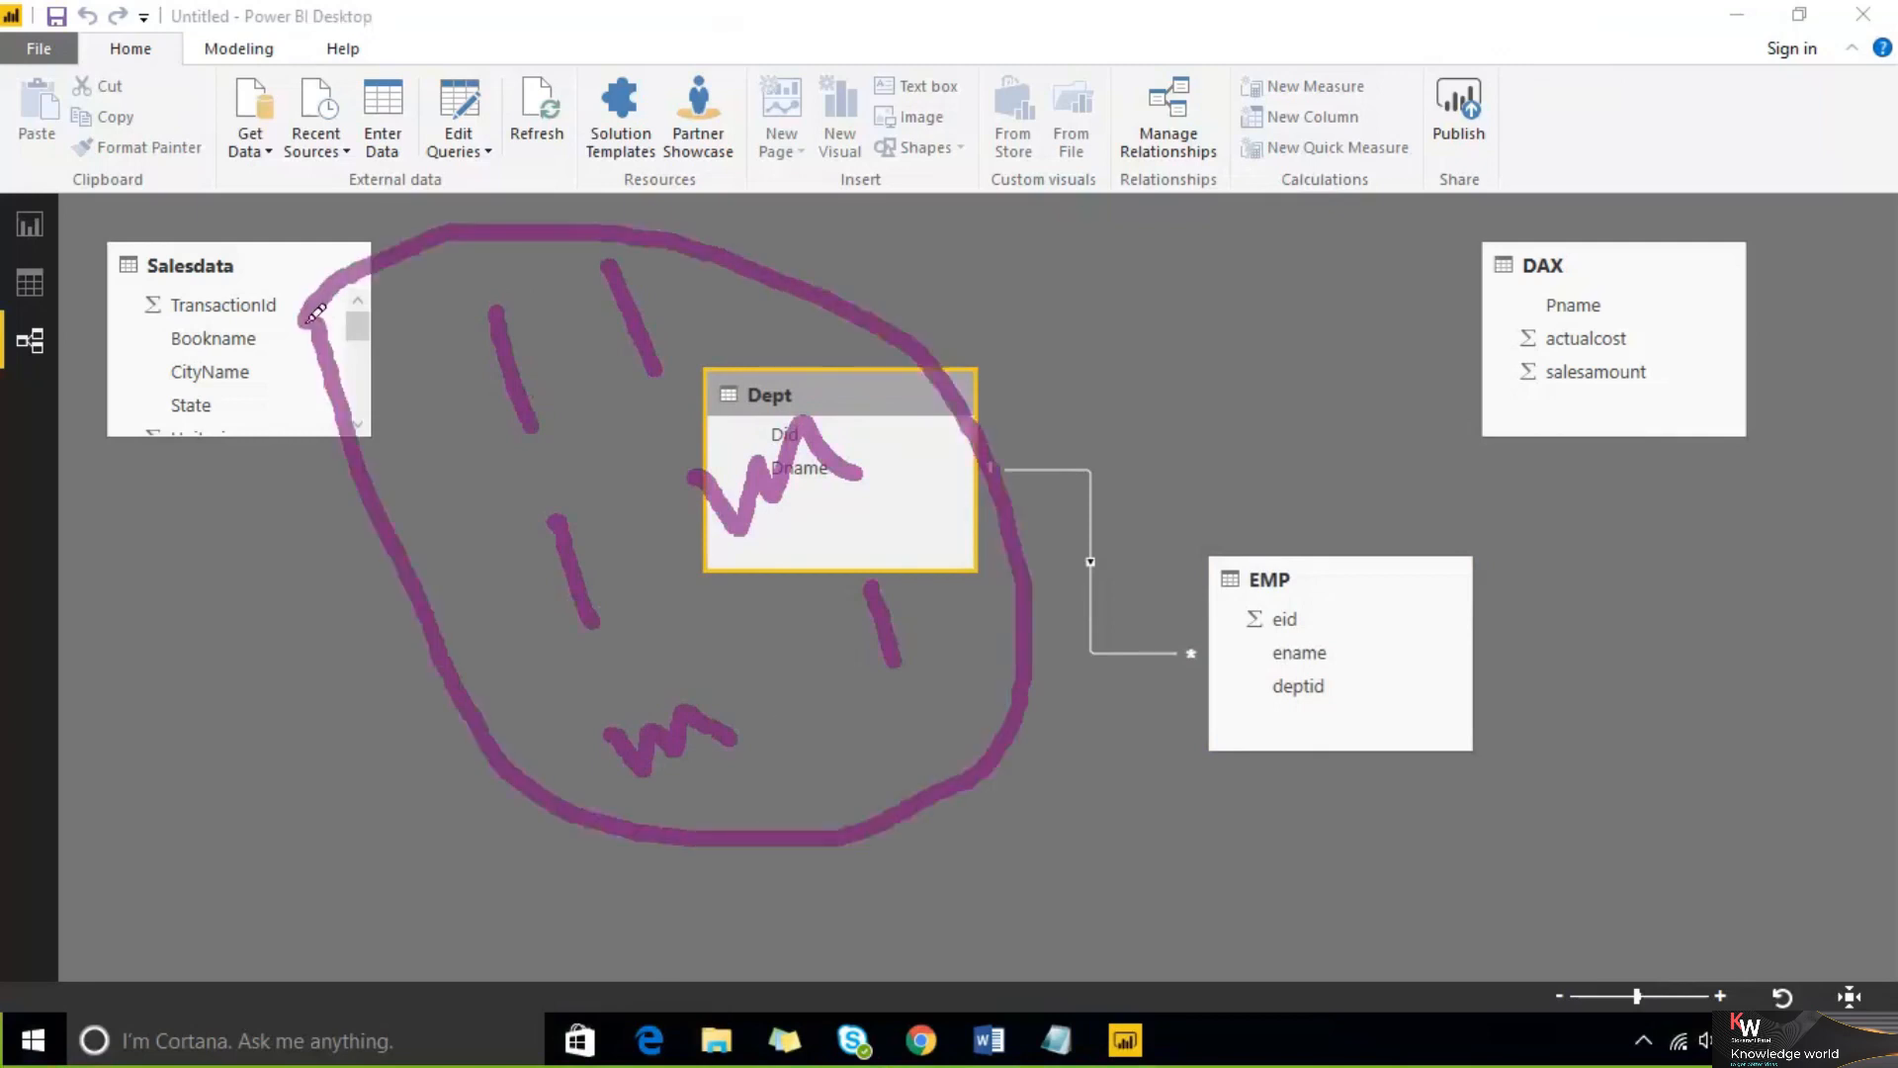
{"action": "mouse_move", "coordinate": [1109, 287]}
{"action": "left_mouse_down"}
{"action": "mouse_move", "coordinate": [1212, 224]}
{"action": "mouse_move", "coordinate": [1236, 262]}
{"action": "left_mouse_up"}
{"action": "left_click_drag", "start_coordinate": [1296, 184], "coordinate": [1340, 218]}
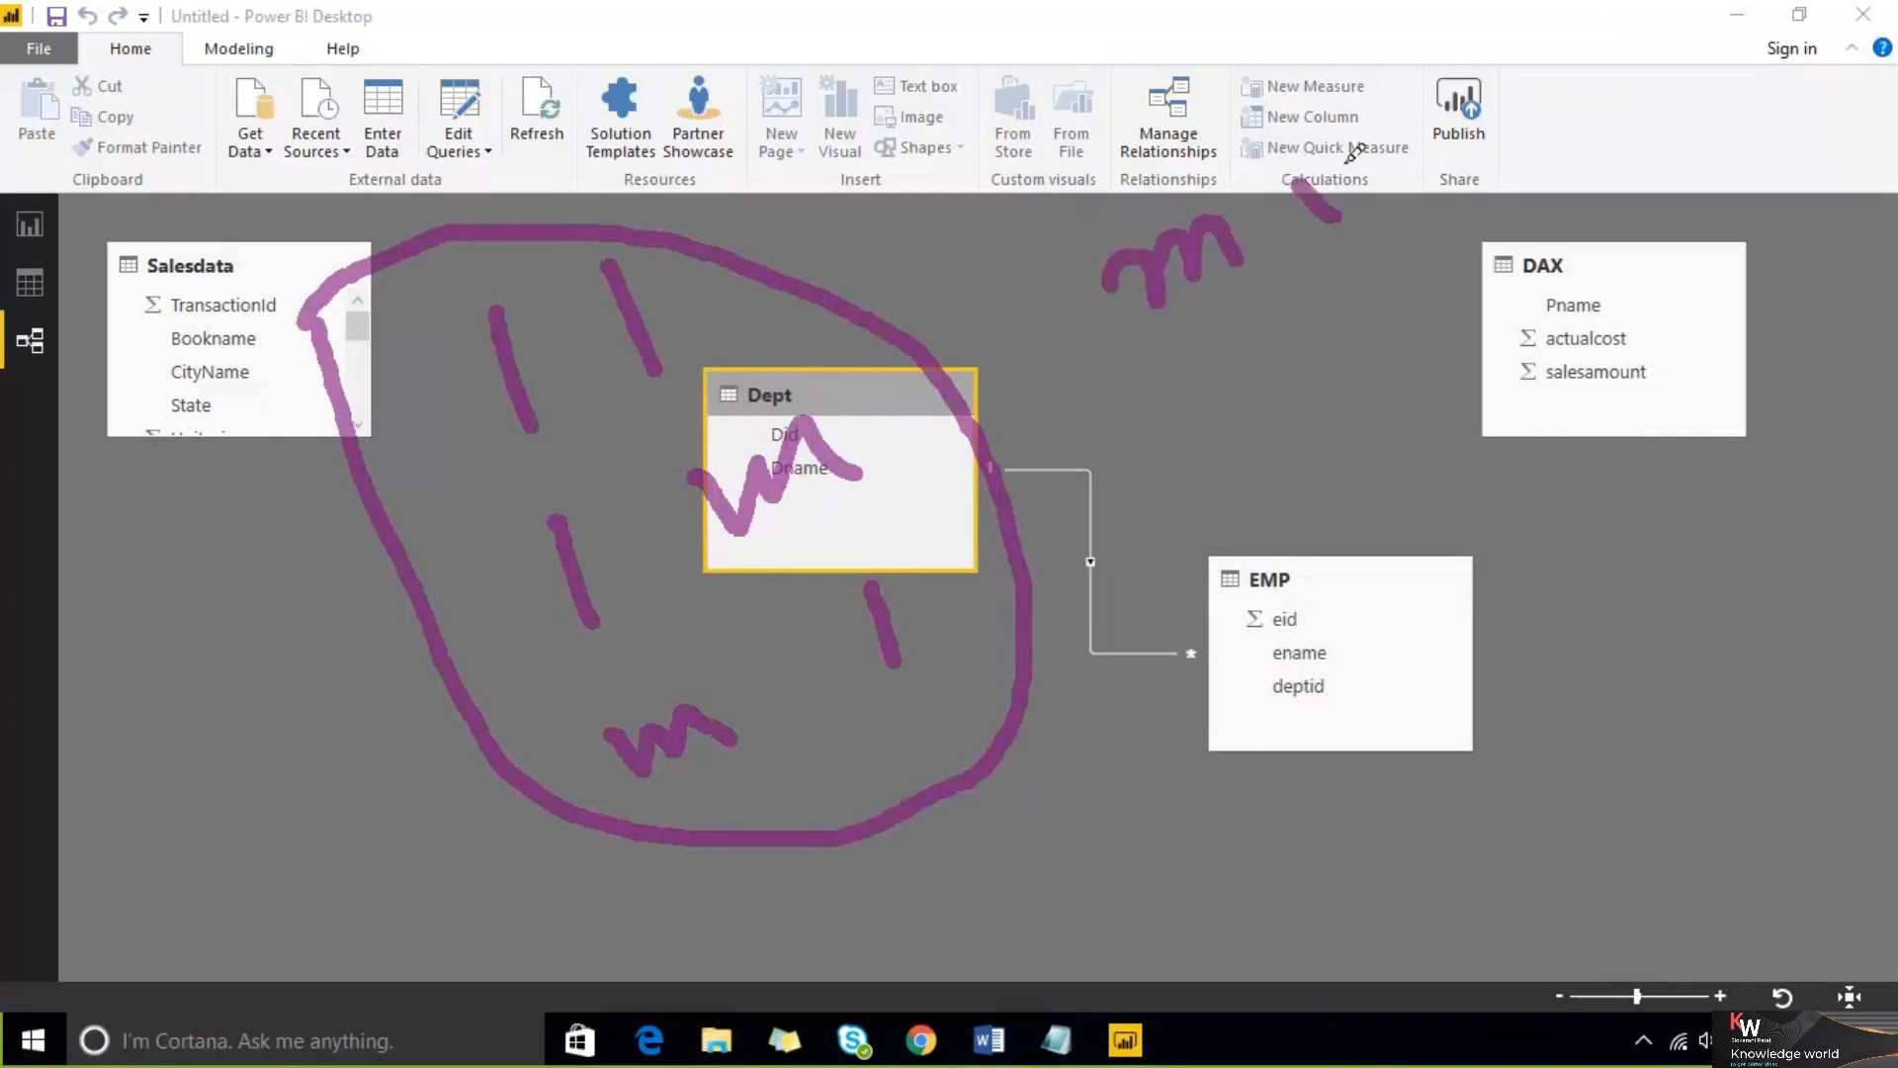
{"action": "left_click_drag", "start_coordinate": [1353, 155], "coordinate": [1424, 166]}
{"action": "left_click_drag", "start_coordinate": [1206, 341], "coordinate": [989, 460]}
{"action": "mouse_move", "coordinate": [1023, 381]}
{"action": "left_mouse_down"}
{"action": "mouse_move", "coordinate": [989, 459]}
{"action": "mouse_move", "coordinate": [1075, 529]}
{"action": "left_mouse_up"}
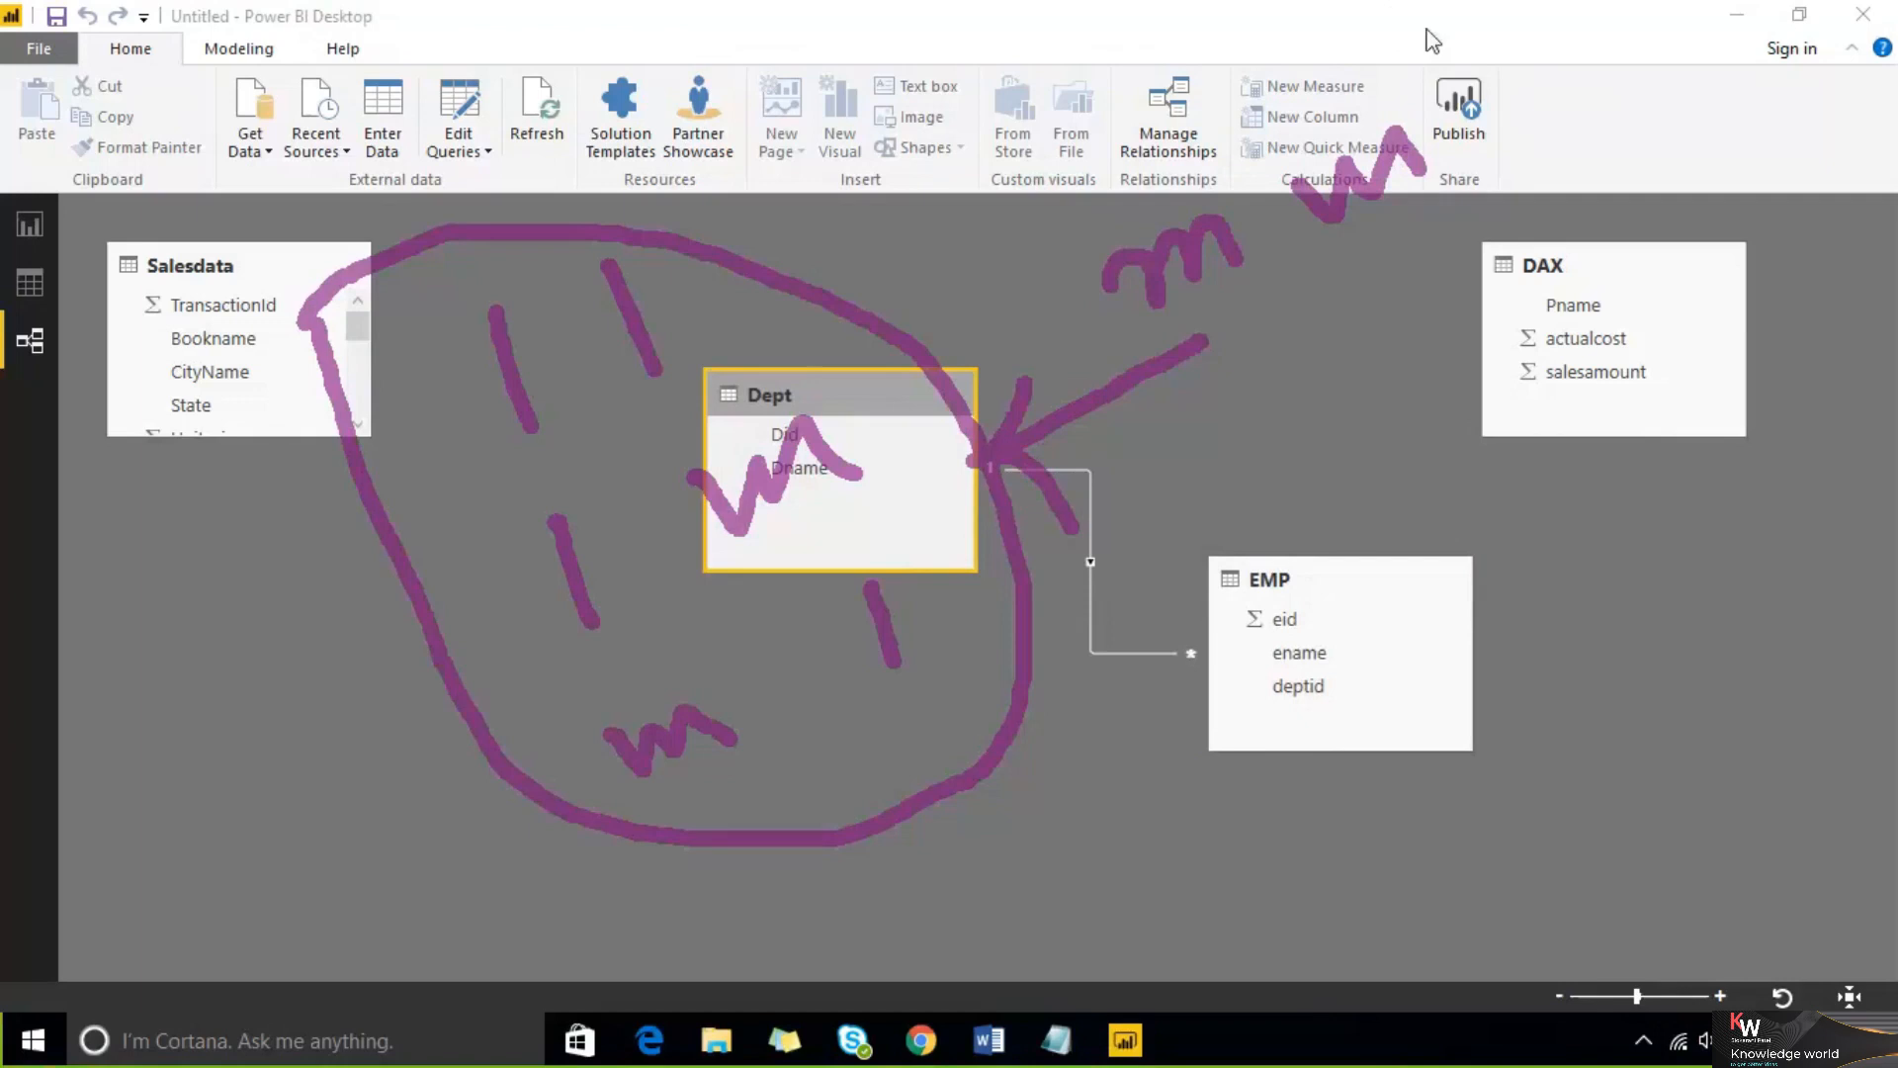
{"action": "left_click", "coordinate": [1474, 35]}
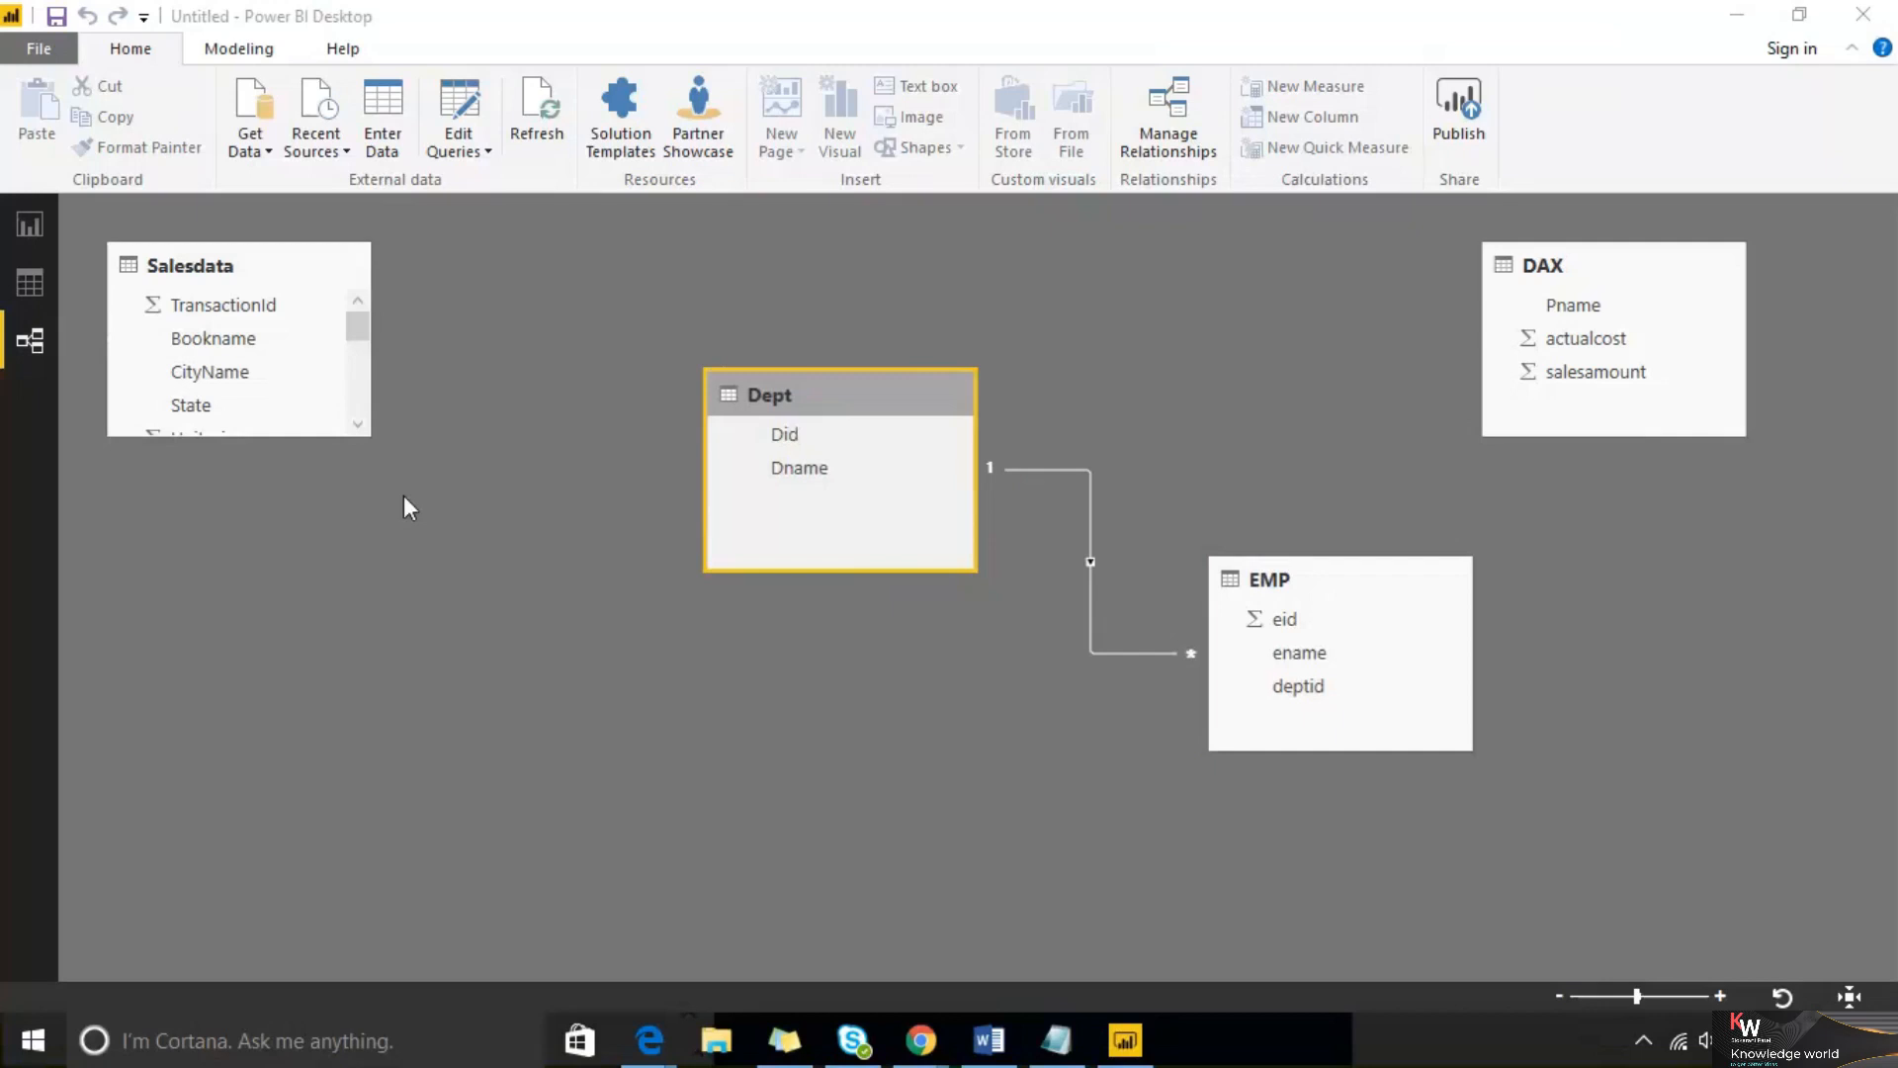
Switch back to Report view to check the table visual
{"action": "left_click", "coordinate": [17, 229]}
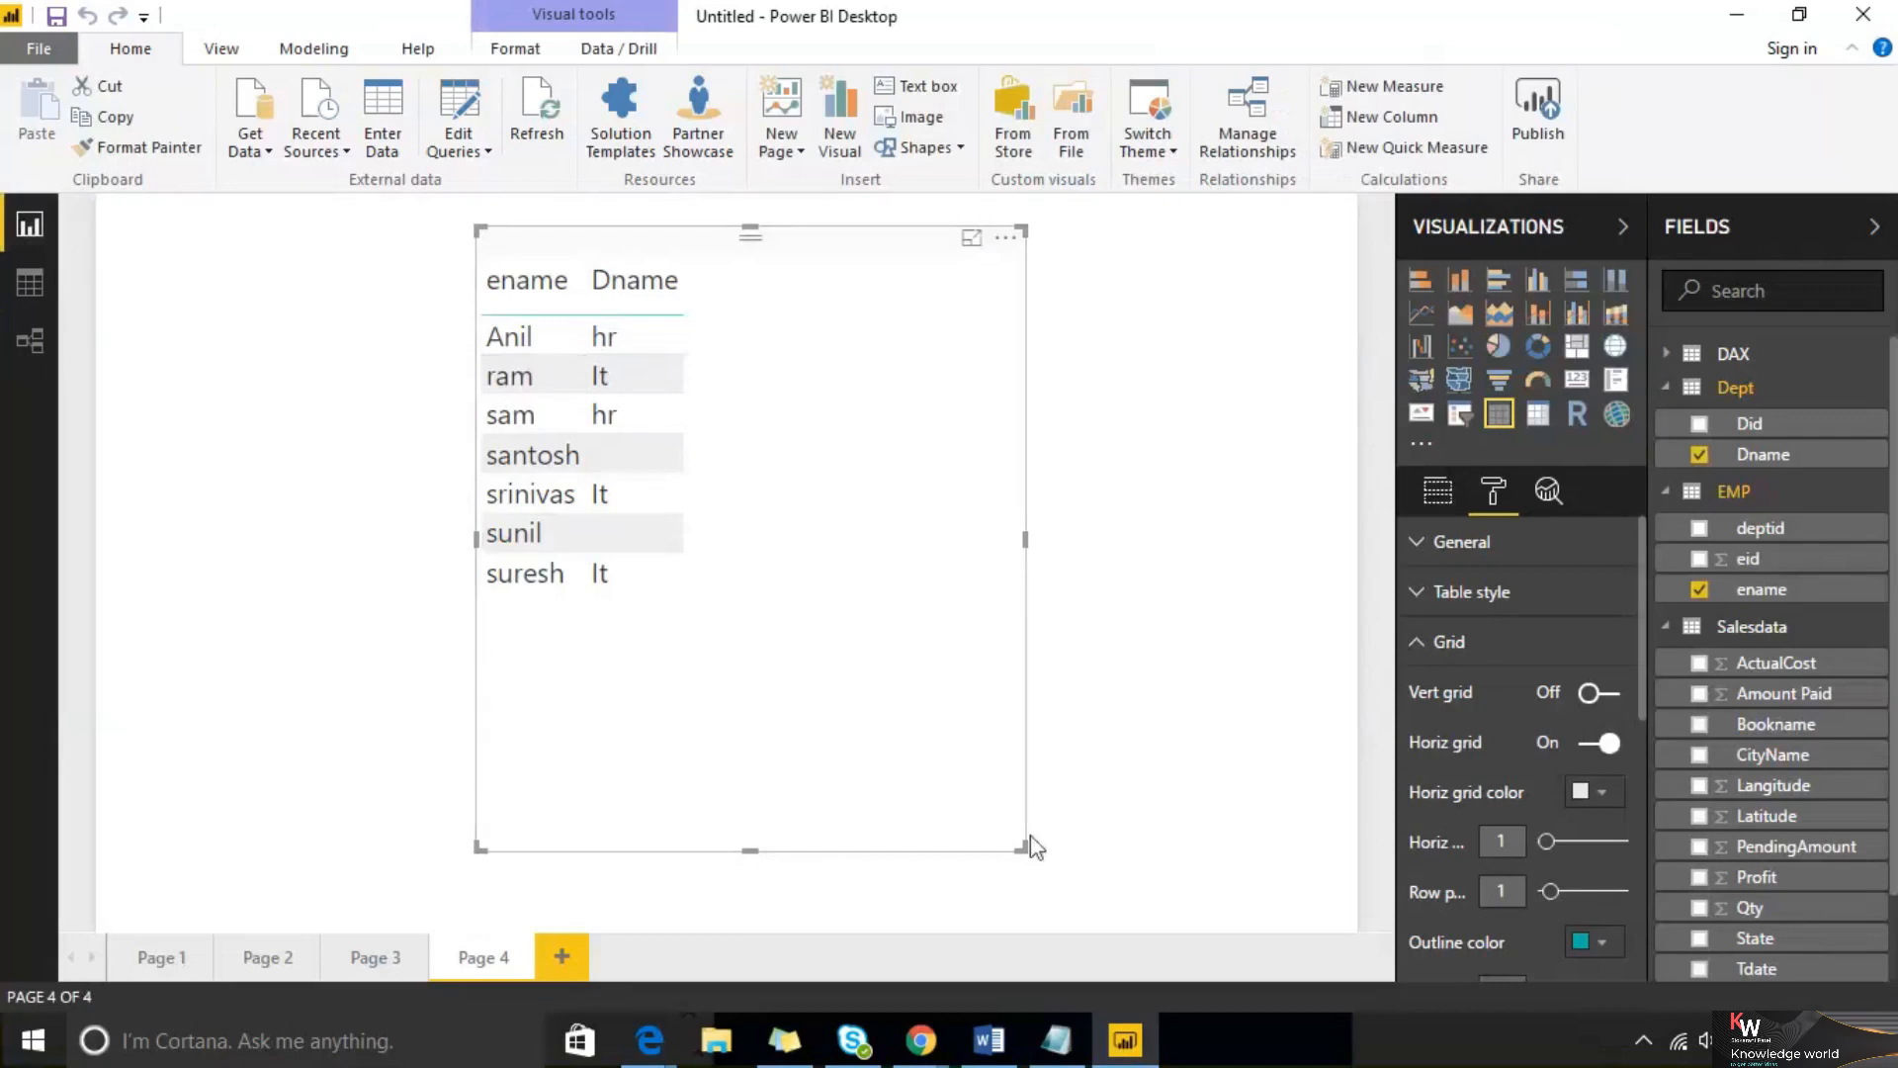
Shrink the EMP/Dept table visual and move it slightly down and left on the page
{"action": "left_click_drag", "start_coordinate": [1024, 848], "coordinate": [835, 645]}
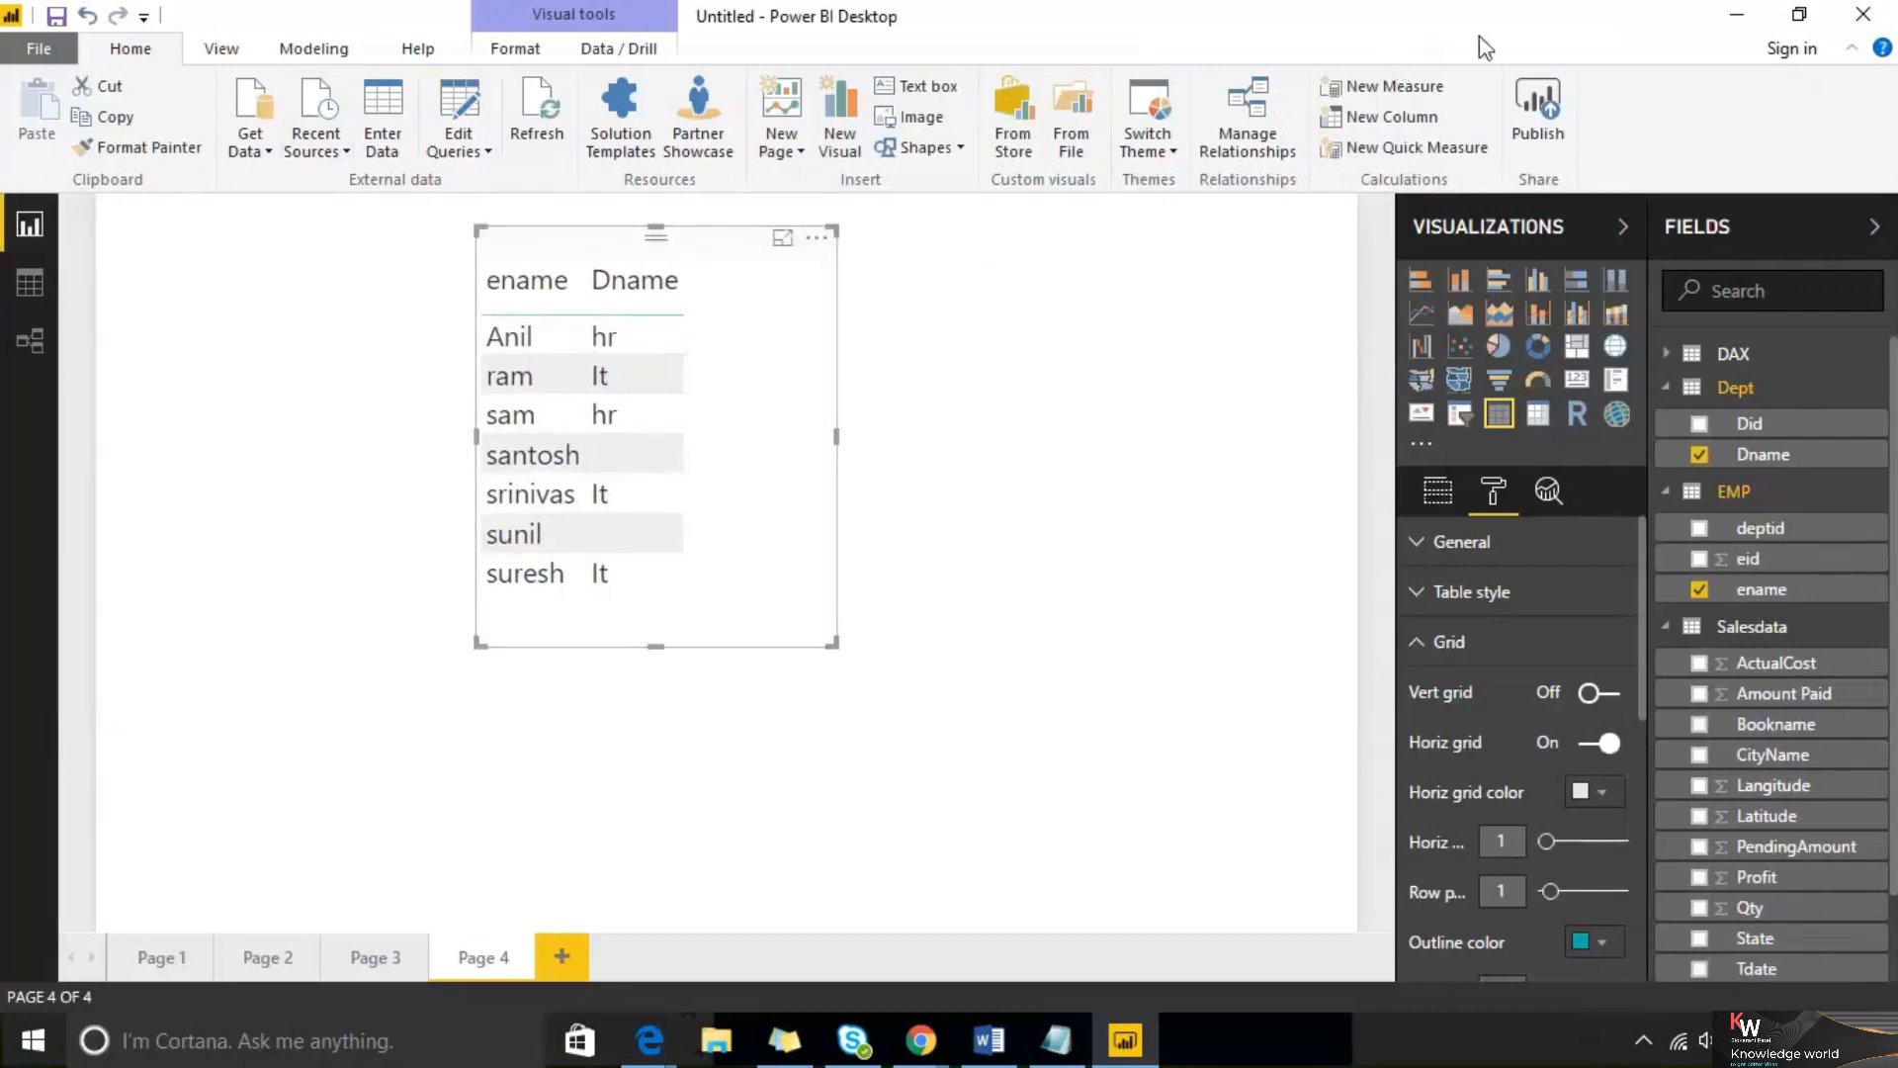
{"action": "mouse_move", "coordinate": [1742, 552]}
{"action": "left_mouse_down"}
{"action": "mouse_move", "coordinate": [1761, 571]}
{"action": "mouse_move", "coordinate": [1845, 441]}
{"action": "left_mouse_up"}
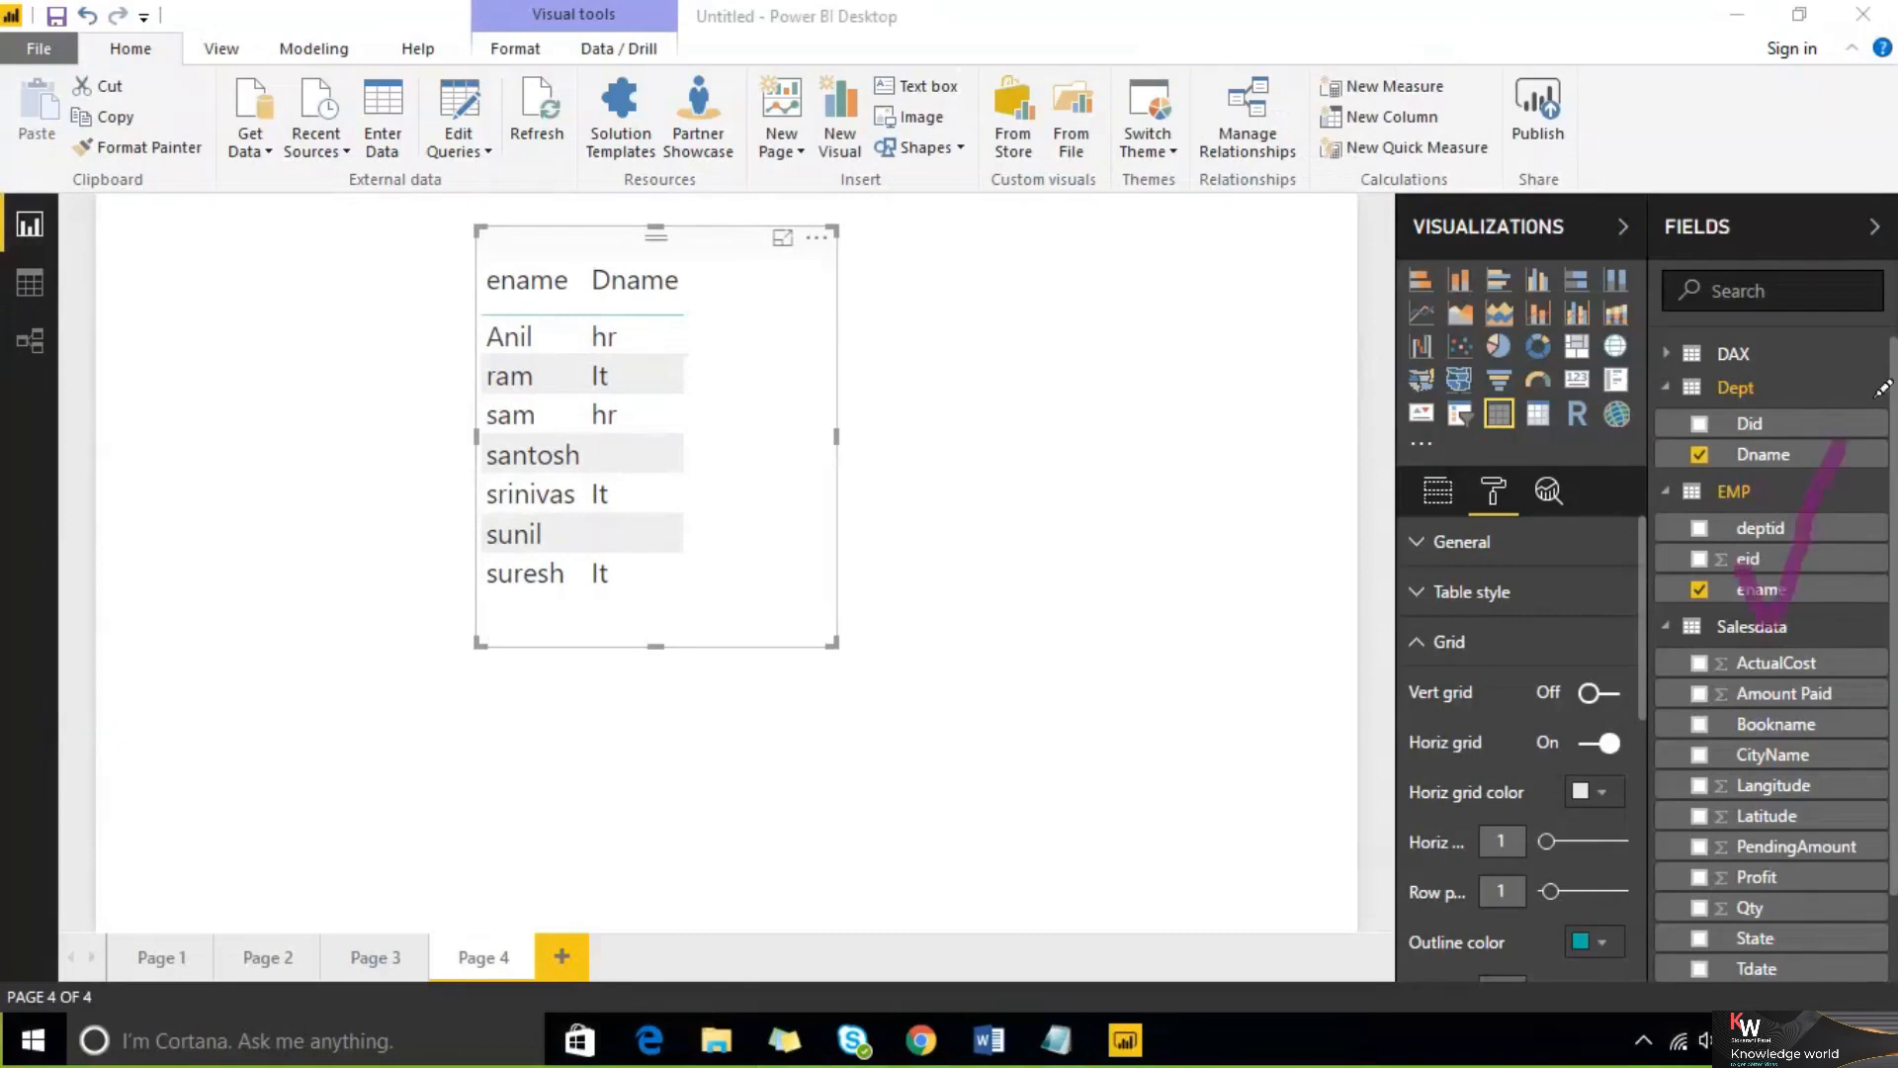
{"action": "left_click_drag", "start_coordinate": [1467, 588], "coordinate": [1829, 368]}
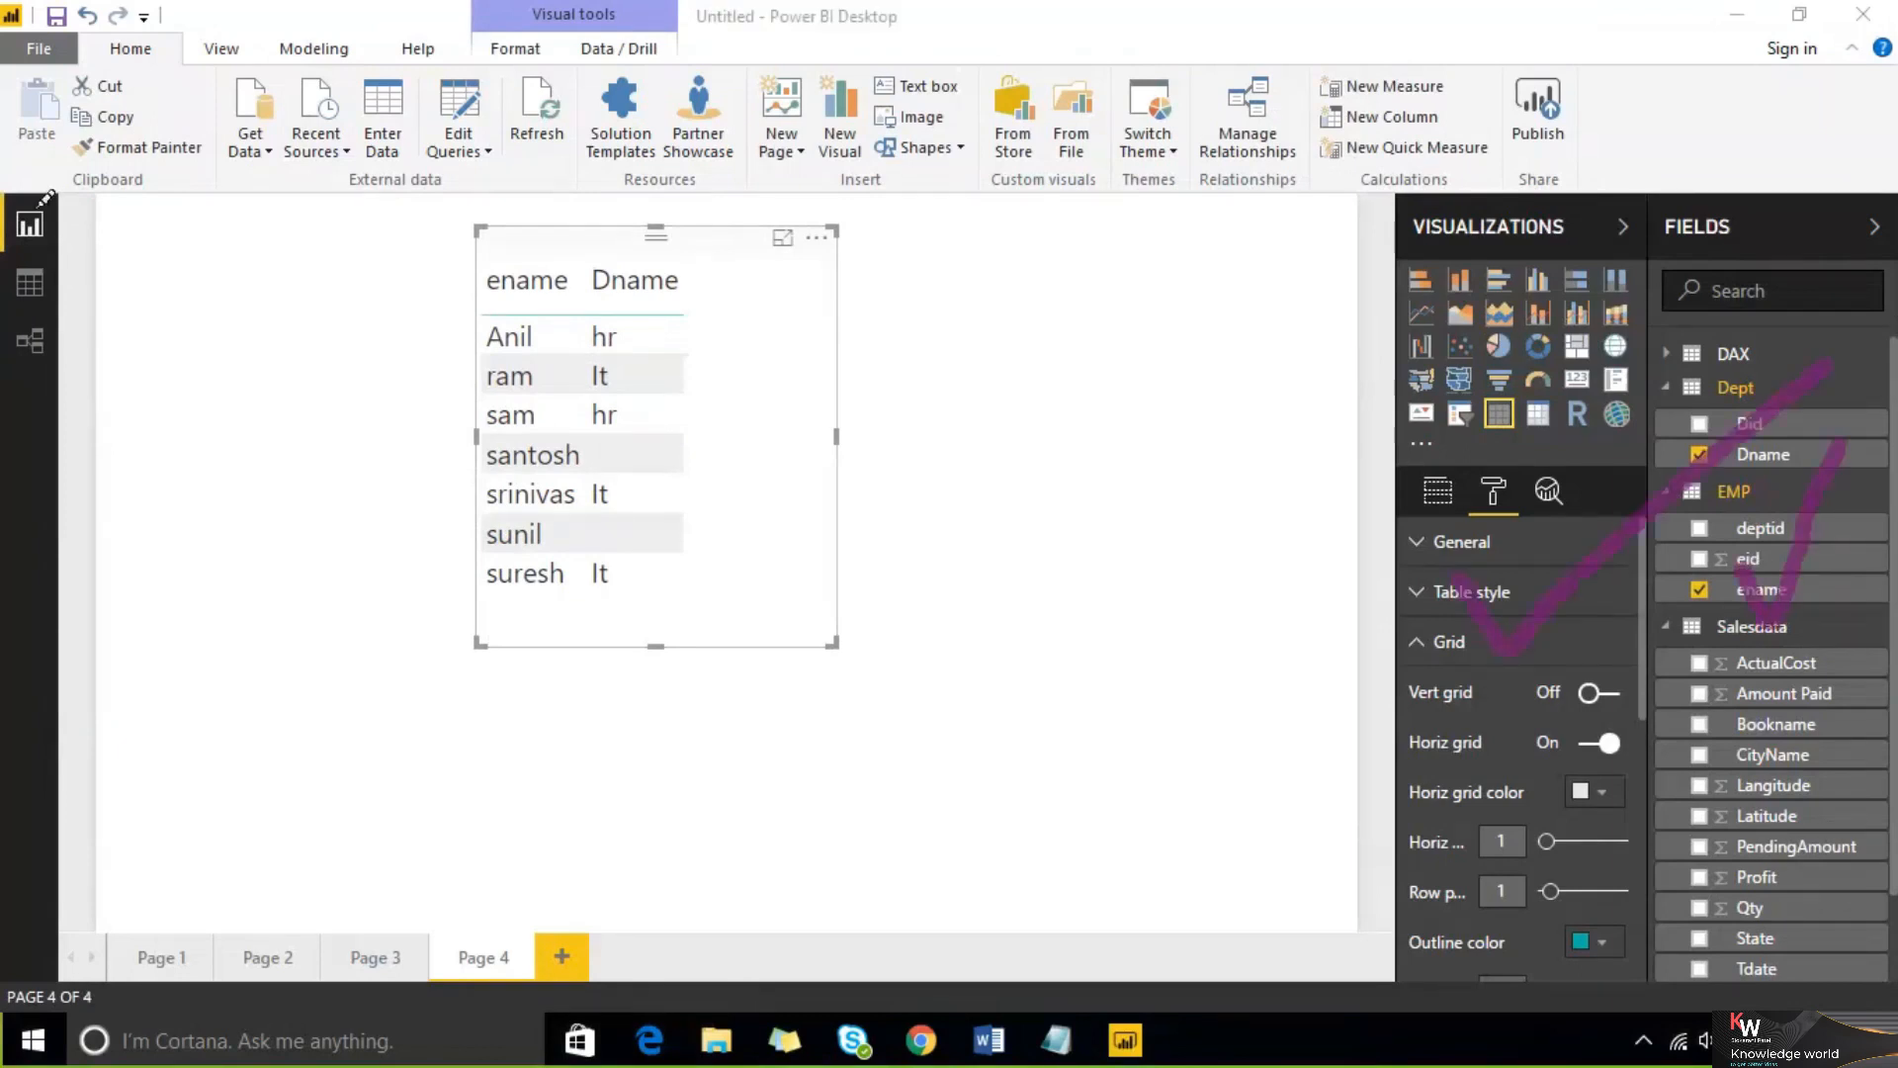
{"action": "left_click_drag", "start_coordinate": [58, 226], "coordinate": [153, 139]}
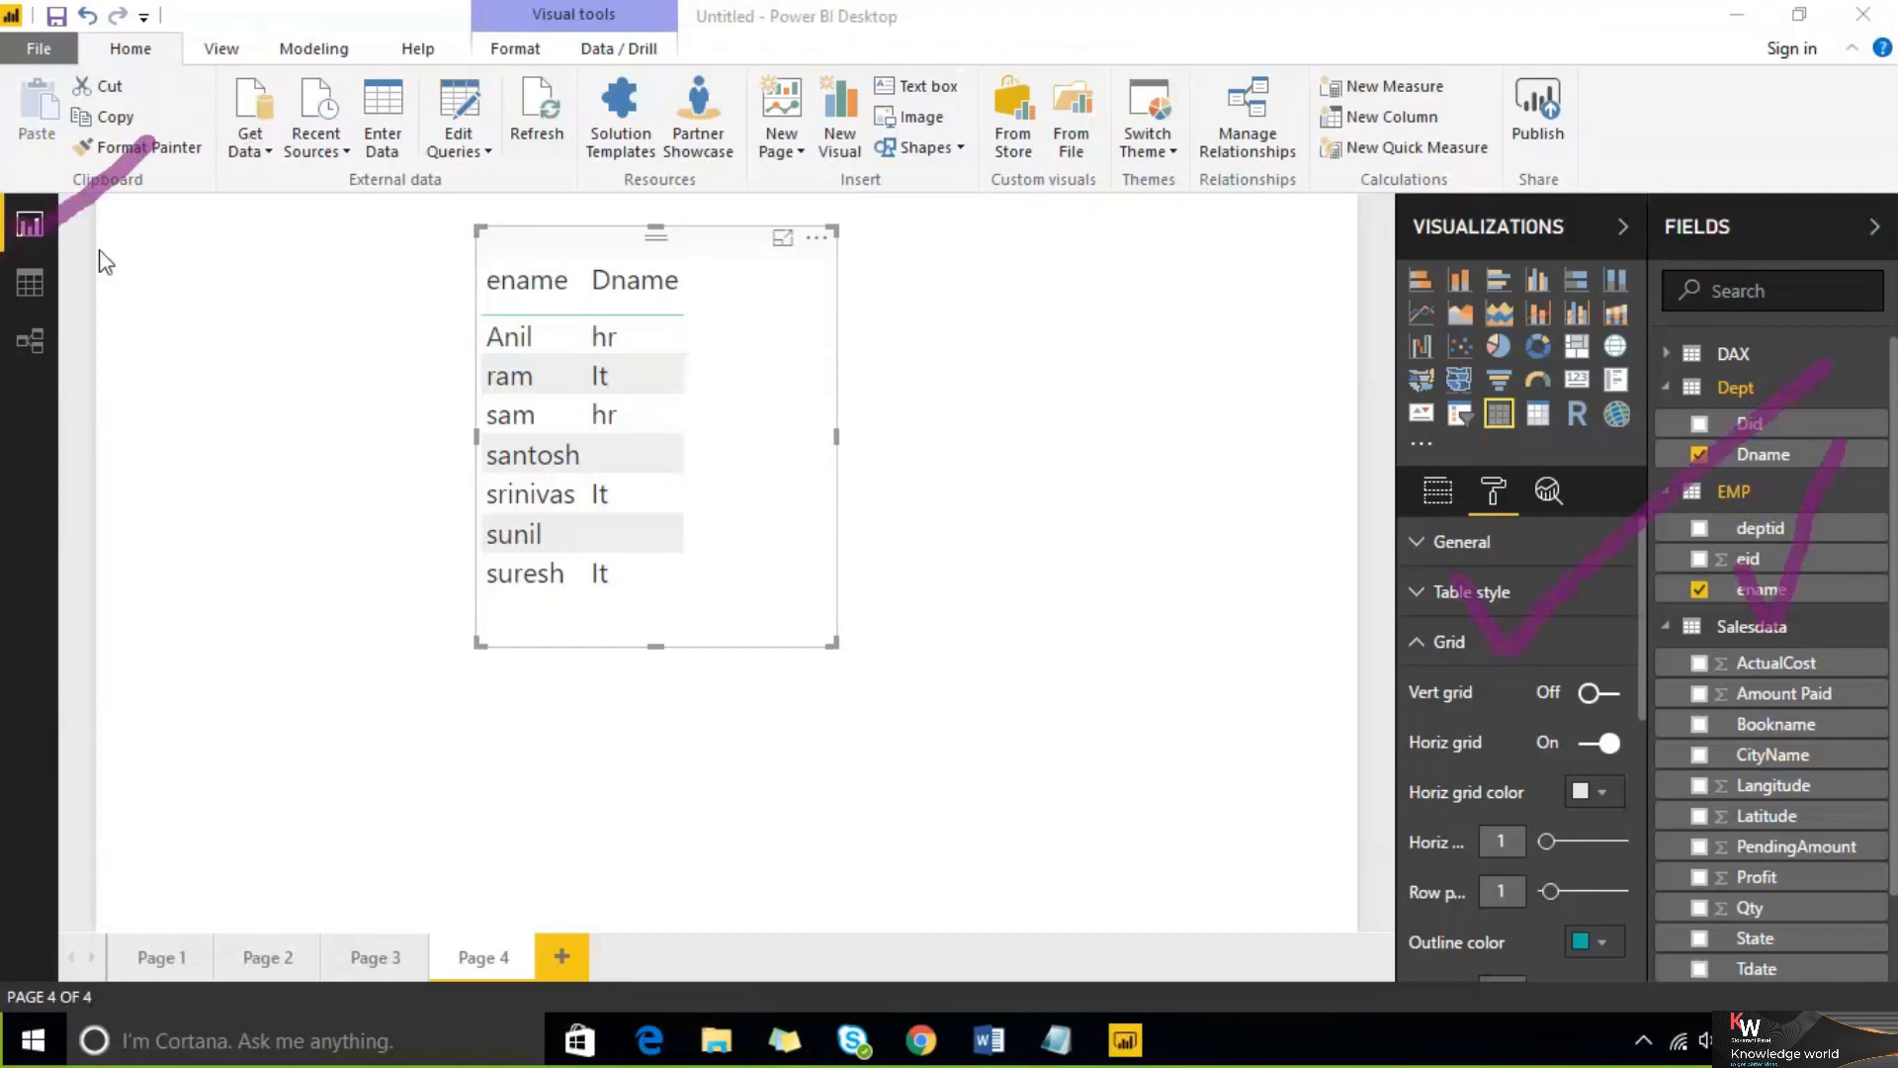
{"action": "mouse_move", "coordinate": [291, 158]}
{"action": "left_mouse_down"}
{"action": "mouse_move", "coordinate": [248, 22]}
{"action": "mouse_move", "coordinate": [183, 128]}
{"action": "mouse_move", "coordinate": [247, 190]}
{"action": "left_mouse_up"}
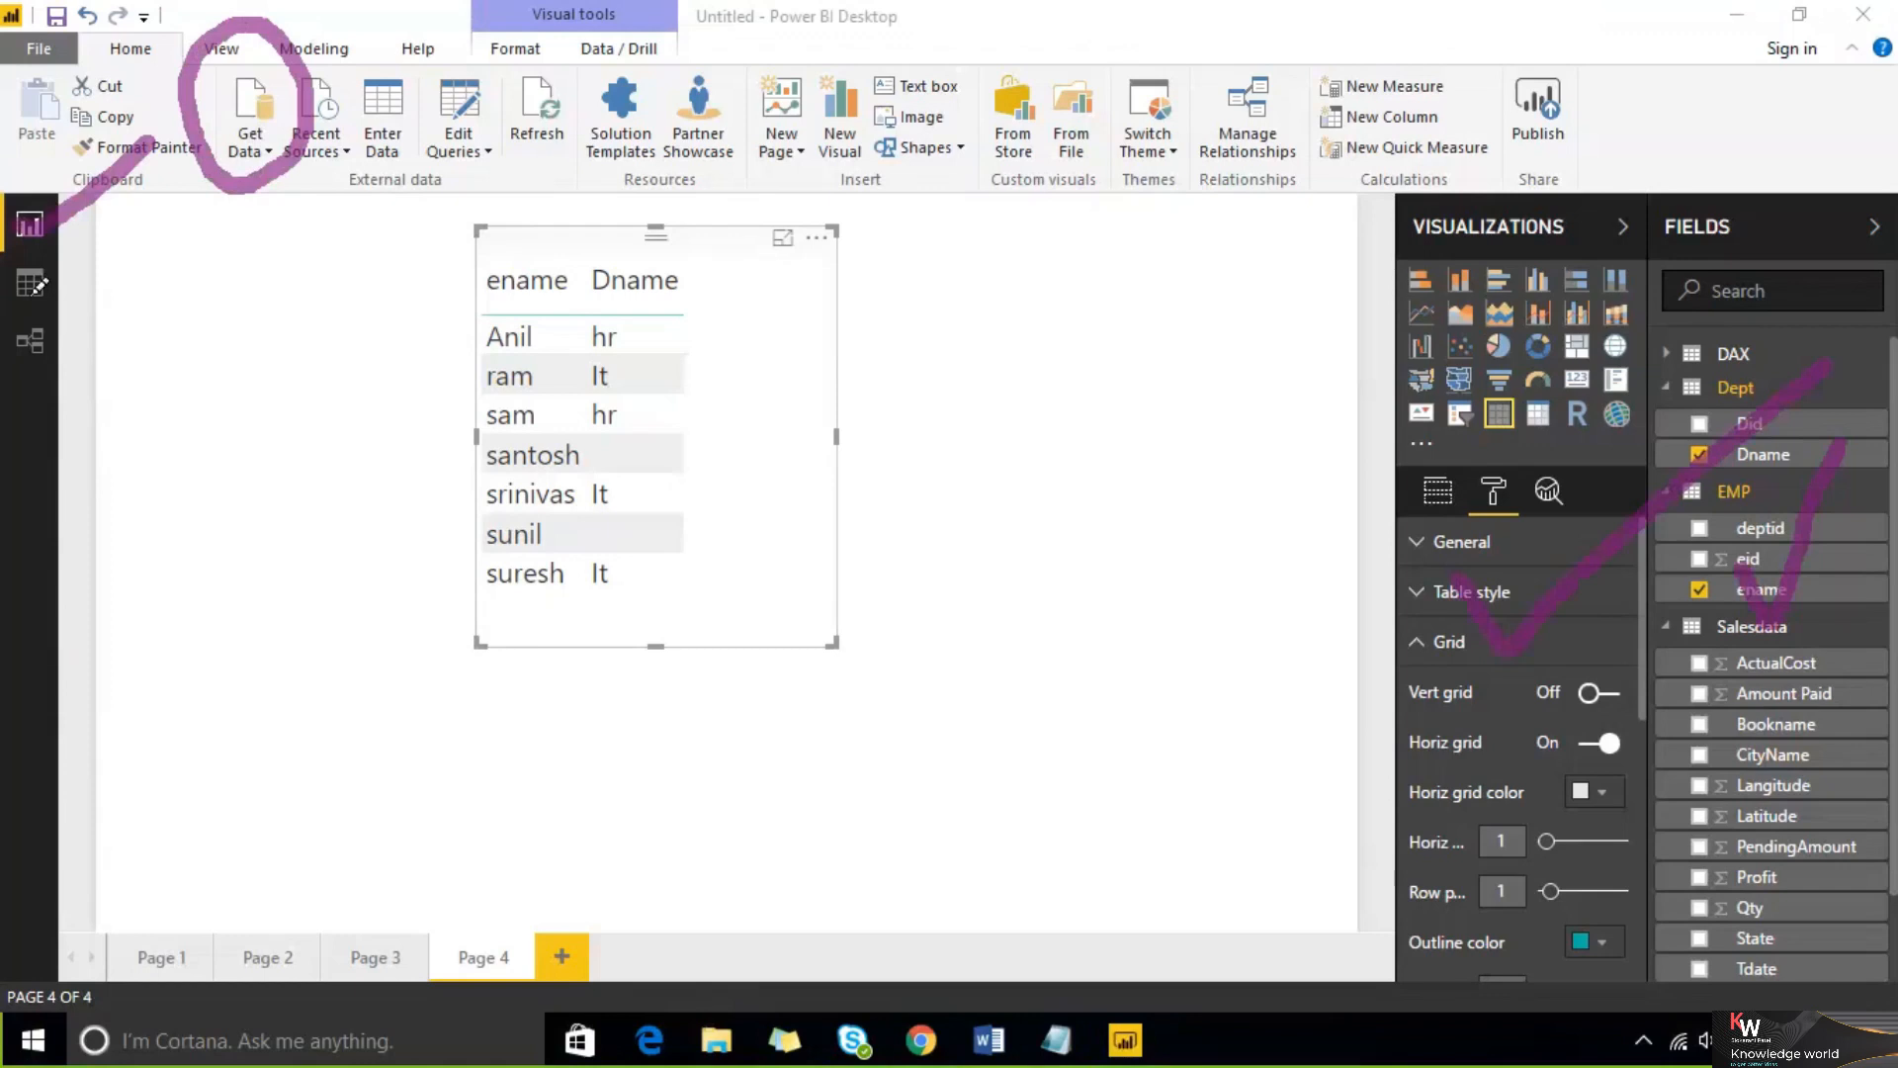
{"action": "mouse_move", "coordinate": [170, 252]}
{"action": "left_mouse_down"}
{"action": "mouse_move", "coordinate": [35, 315]}
{"action": "mouse_move", "coordinate": [69, 388]}
{"action": "mouse_move", "coordinate": [212, 308]}
{"action": "left_mouse_up"}
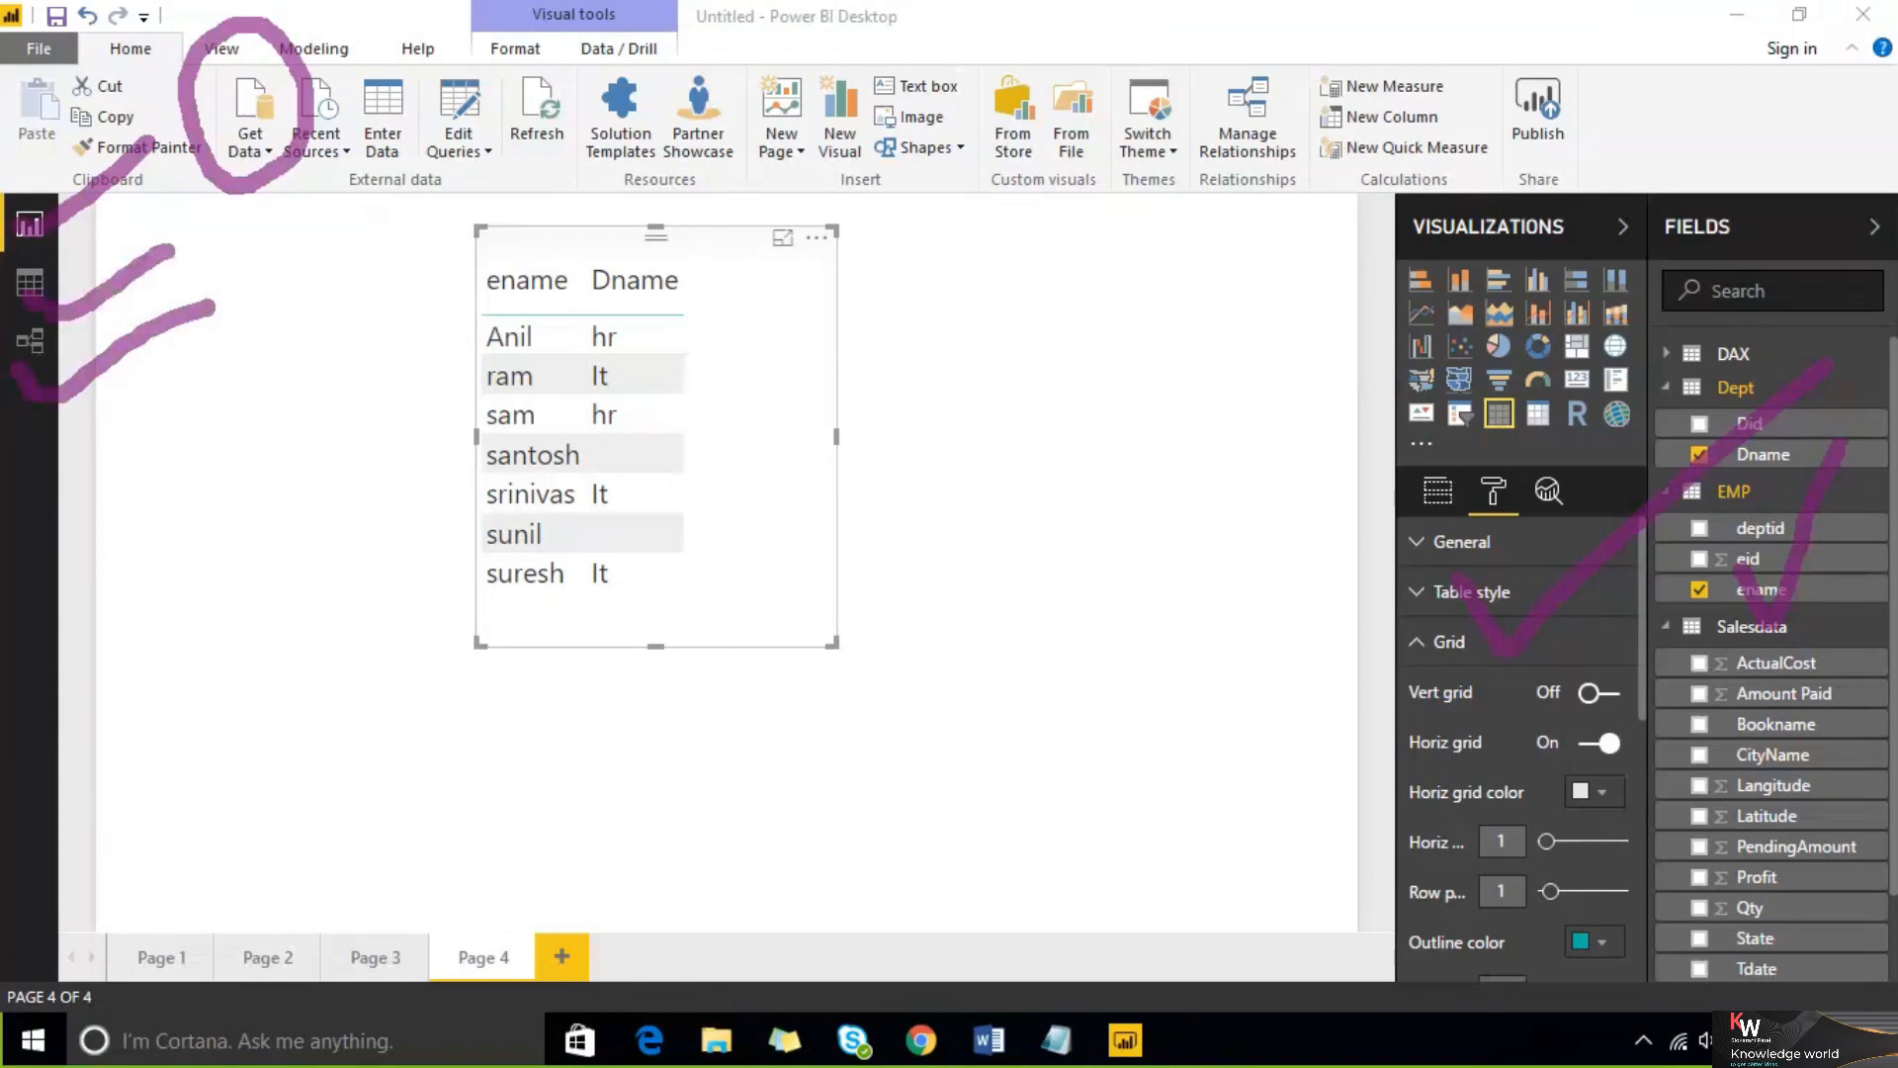
{"action": "left_click", "coordinate": [1463, 46]}
{"action": "left_click_drag", "start_coordinate": [721, 284], "coordinate": [610, 362]}
{"action": "left_click", "coordinate": [1159, 363]}
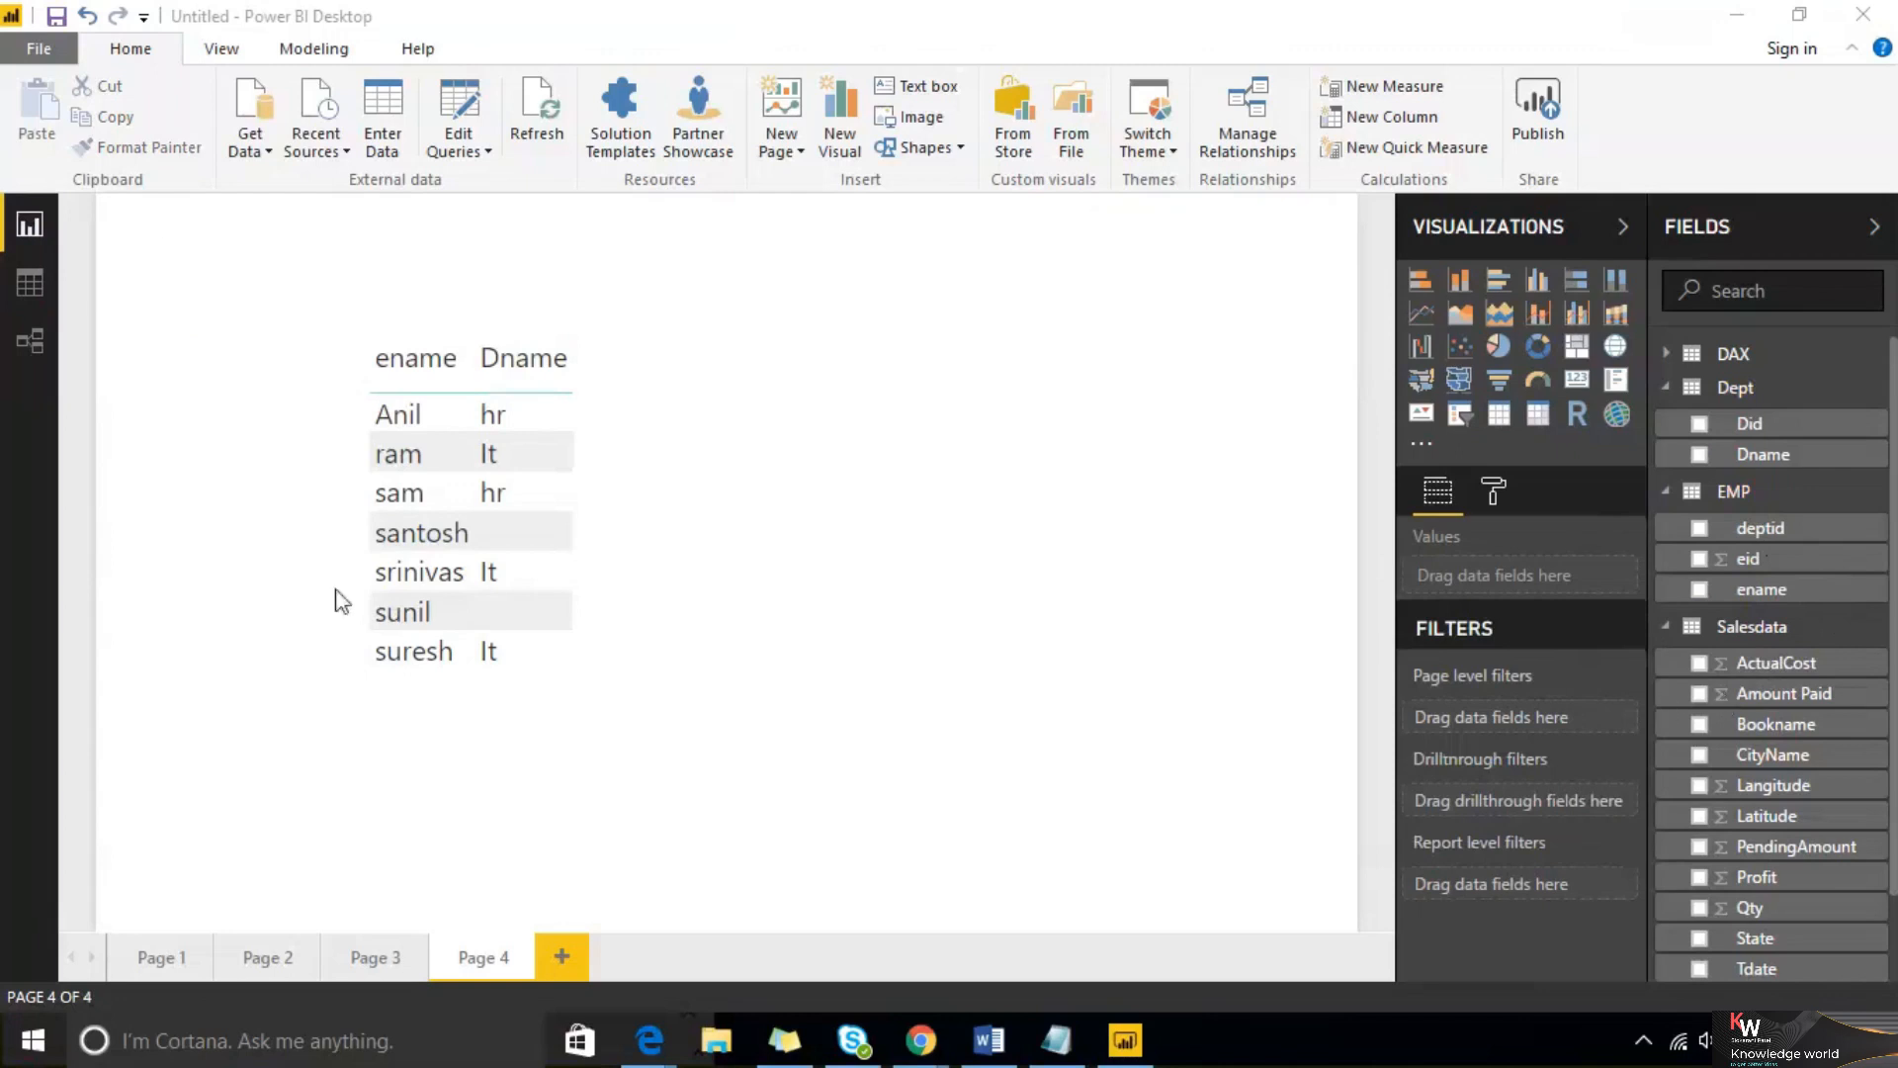
Open the SQL Server database connection dialog from Get Data and cancel it
{"action": "left_click", "coordinate": [263, 150]}
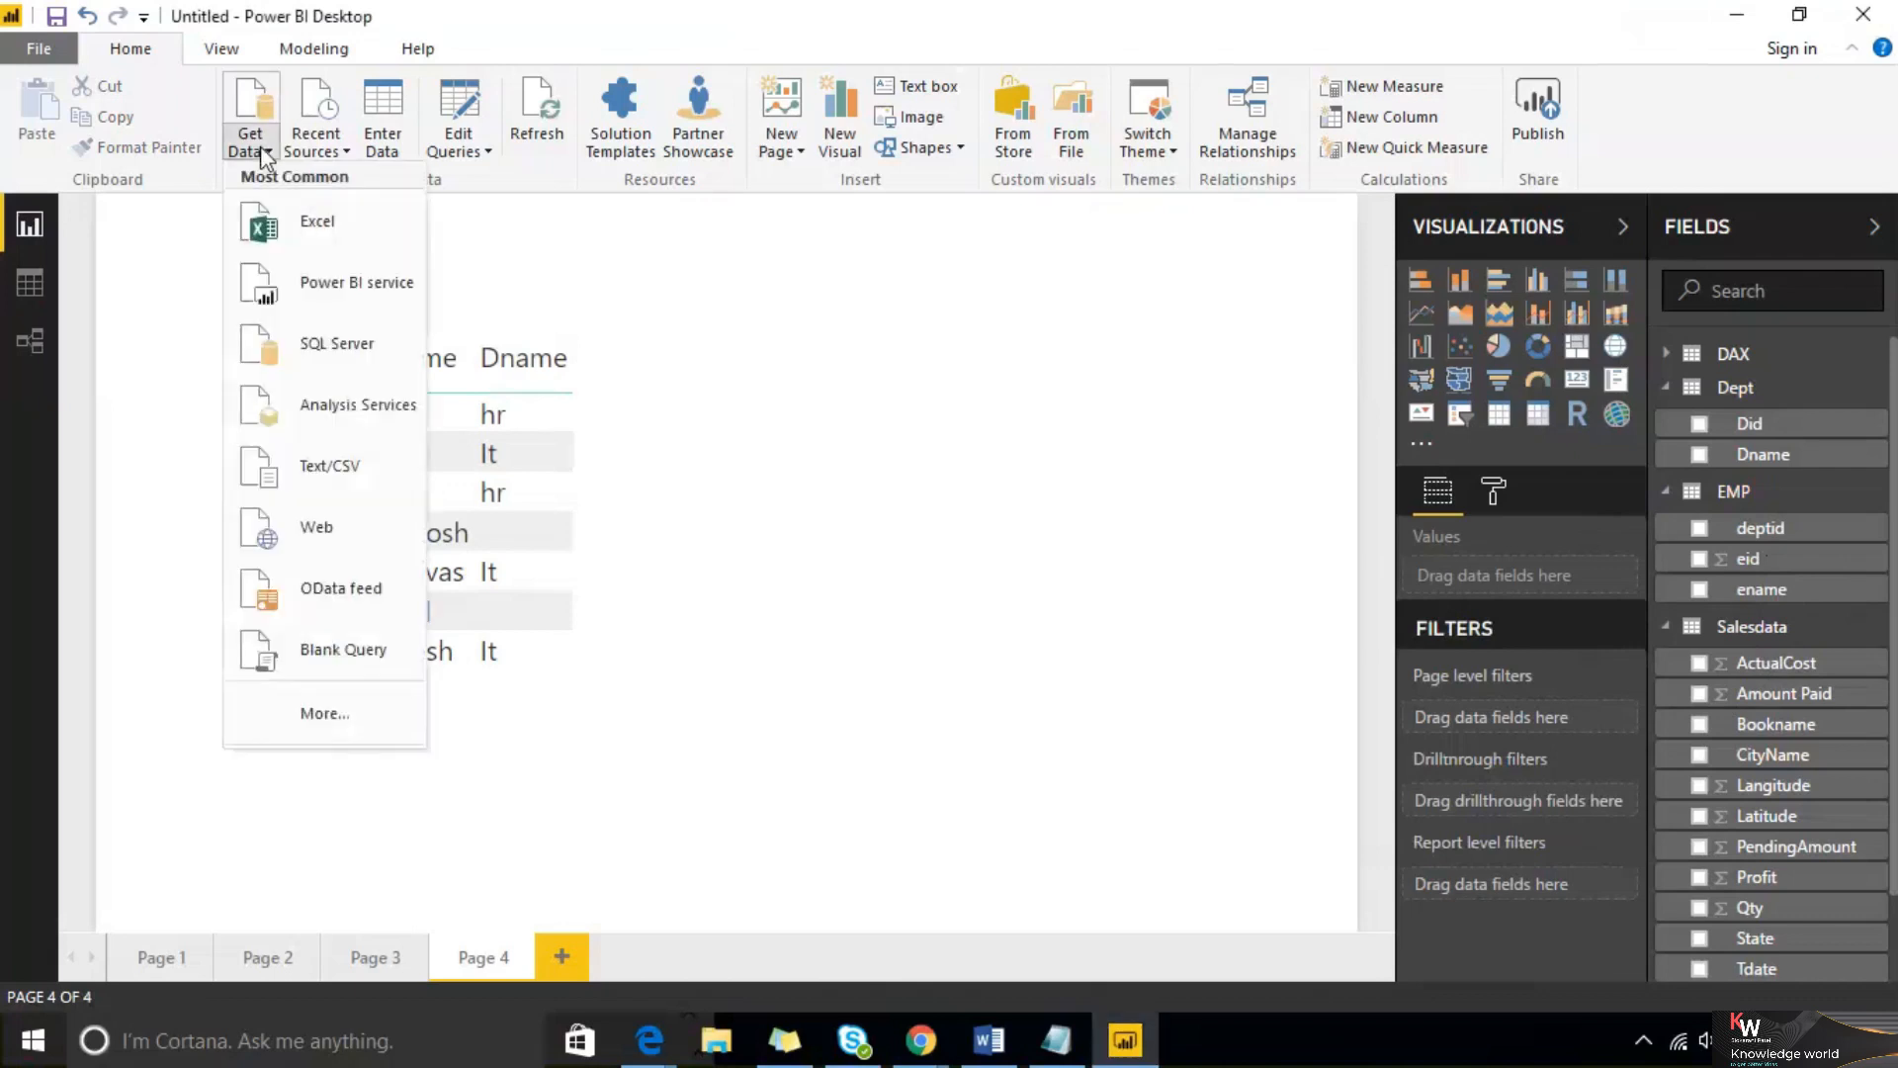
{"action": "left_click", "coordinate": [331, 346]}
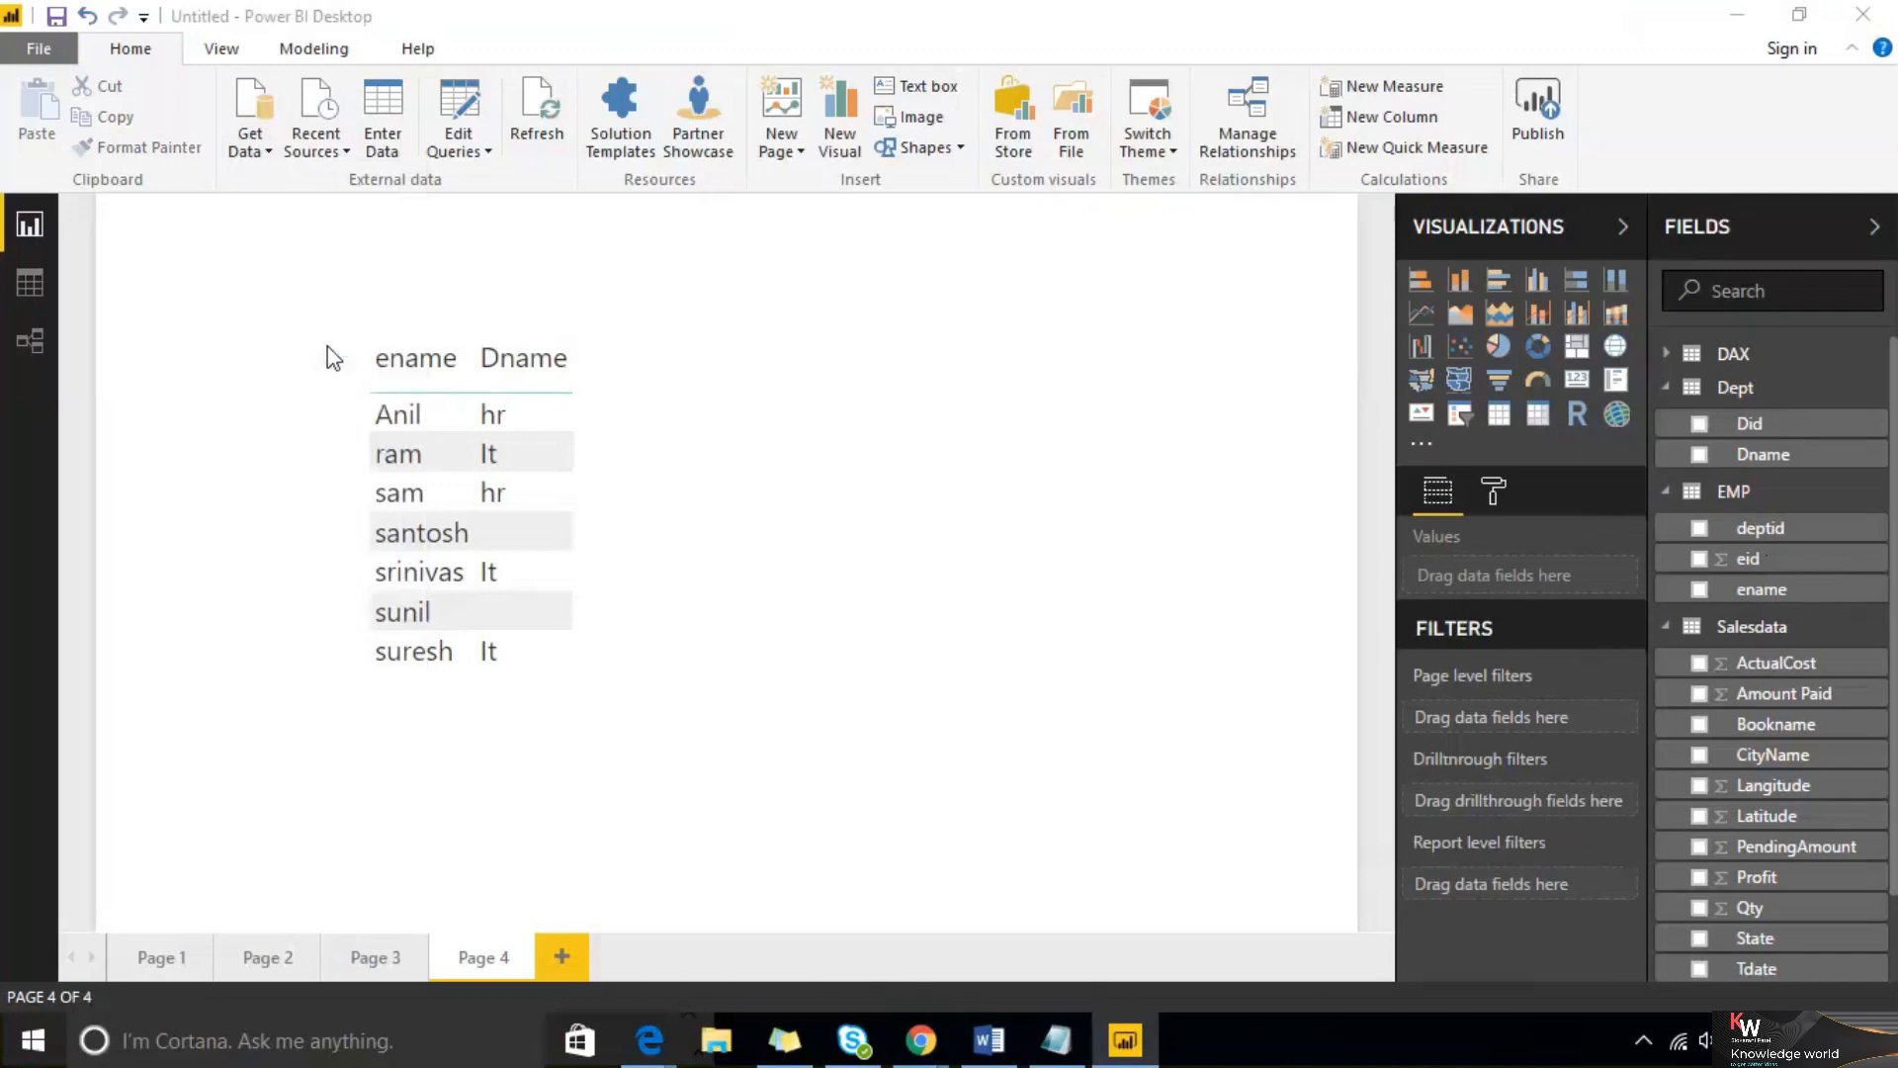
{"action": "left_click", "coordinate": [571, 463]}
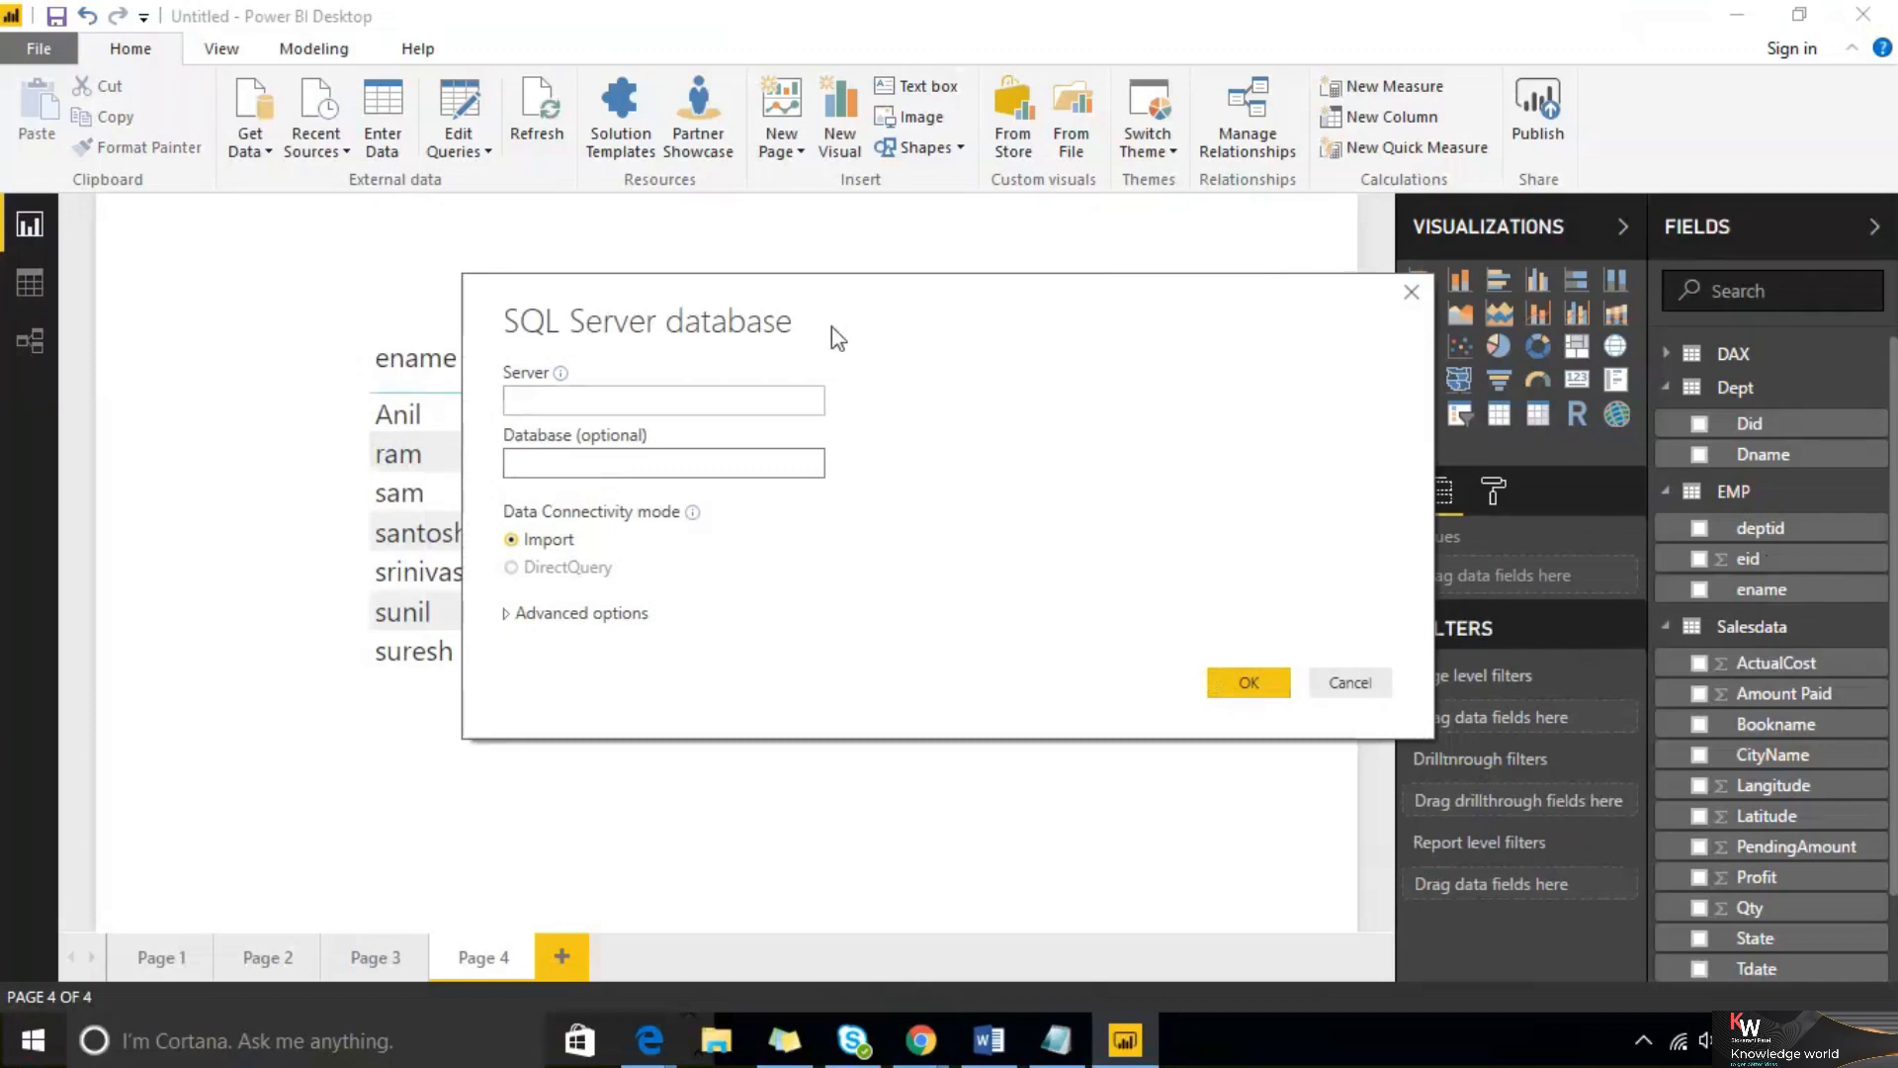
{"action": "left_click_drag", "start_coordinate": [827, 306], "coordinate": [537, 280]}
{"action": "left_click", "coordinate": [1040, 657]}
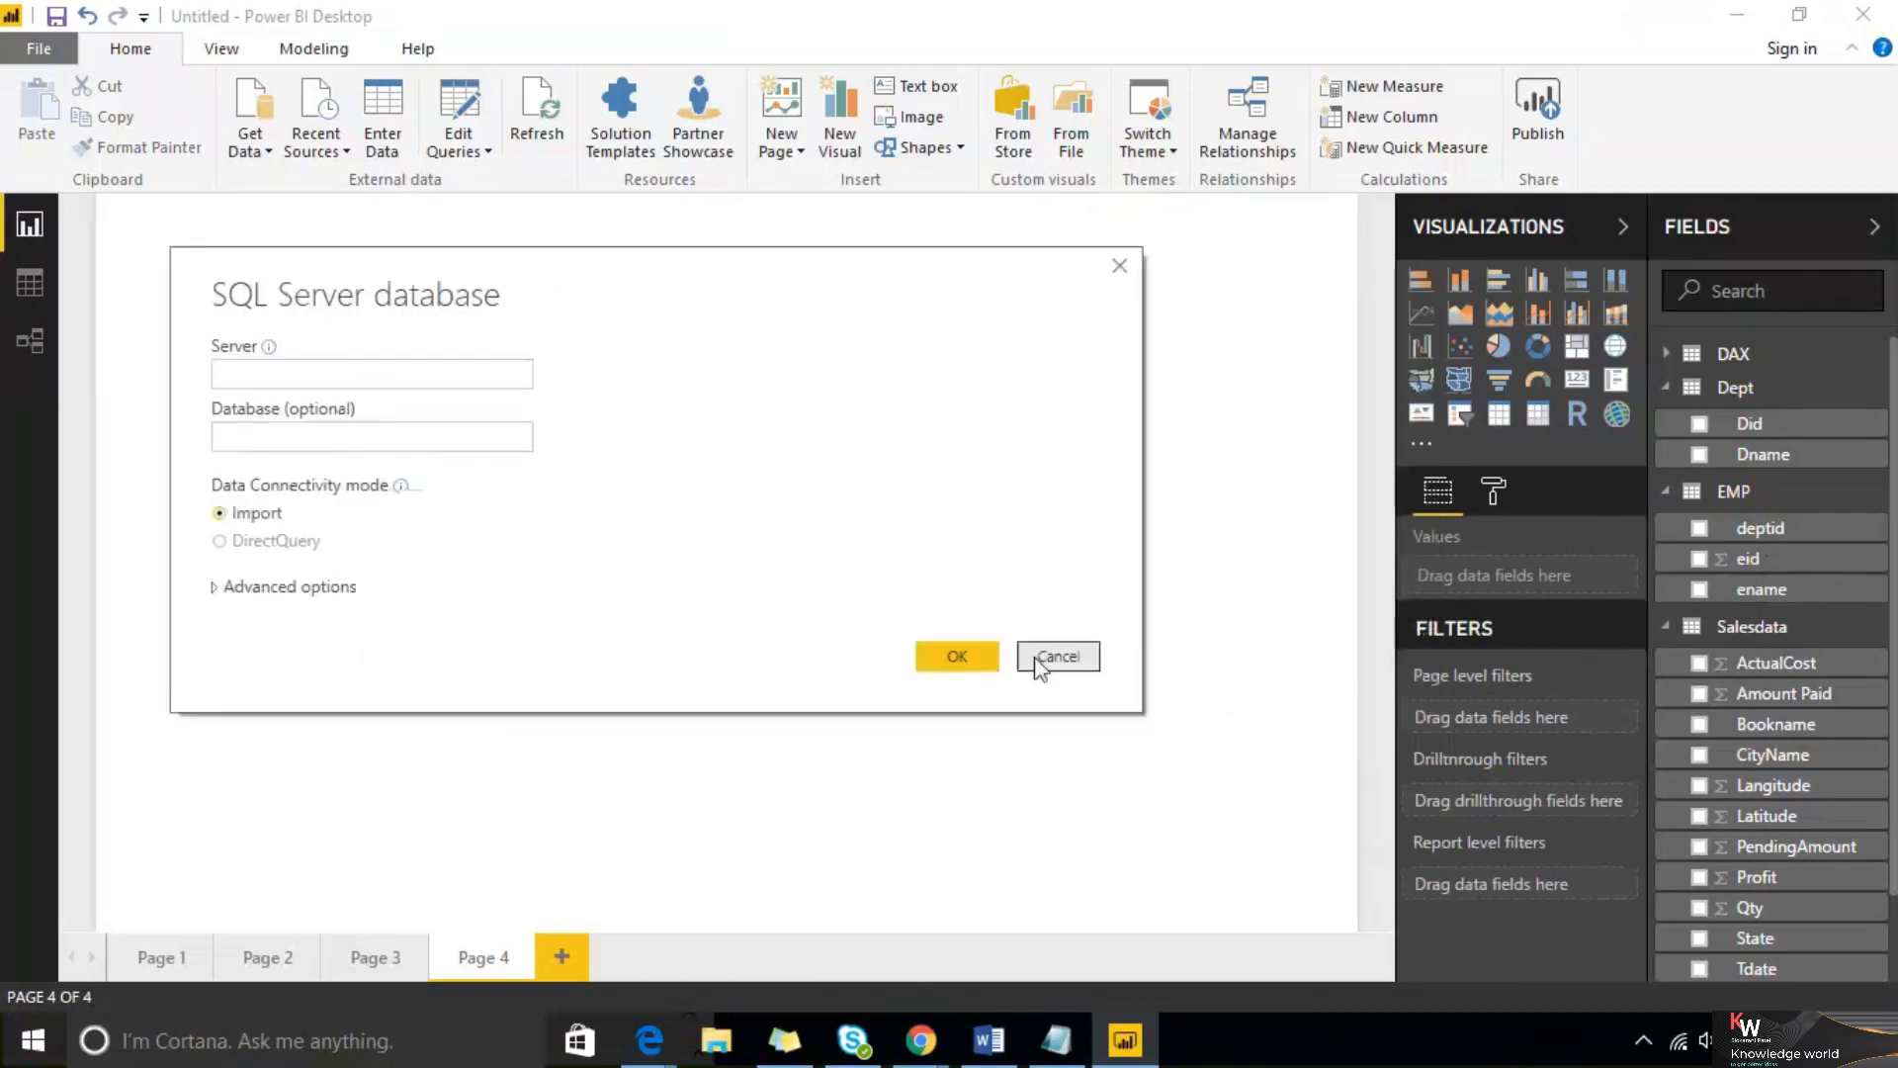
Browse the File, Database and Azure connector categories in the full Get Data dialog, then close it
{"action": "left_click", "coordinate": [362, 711]}
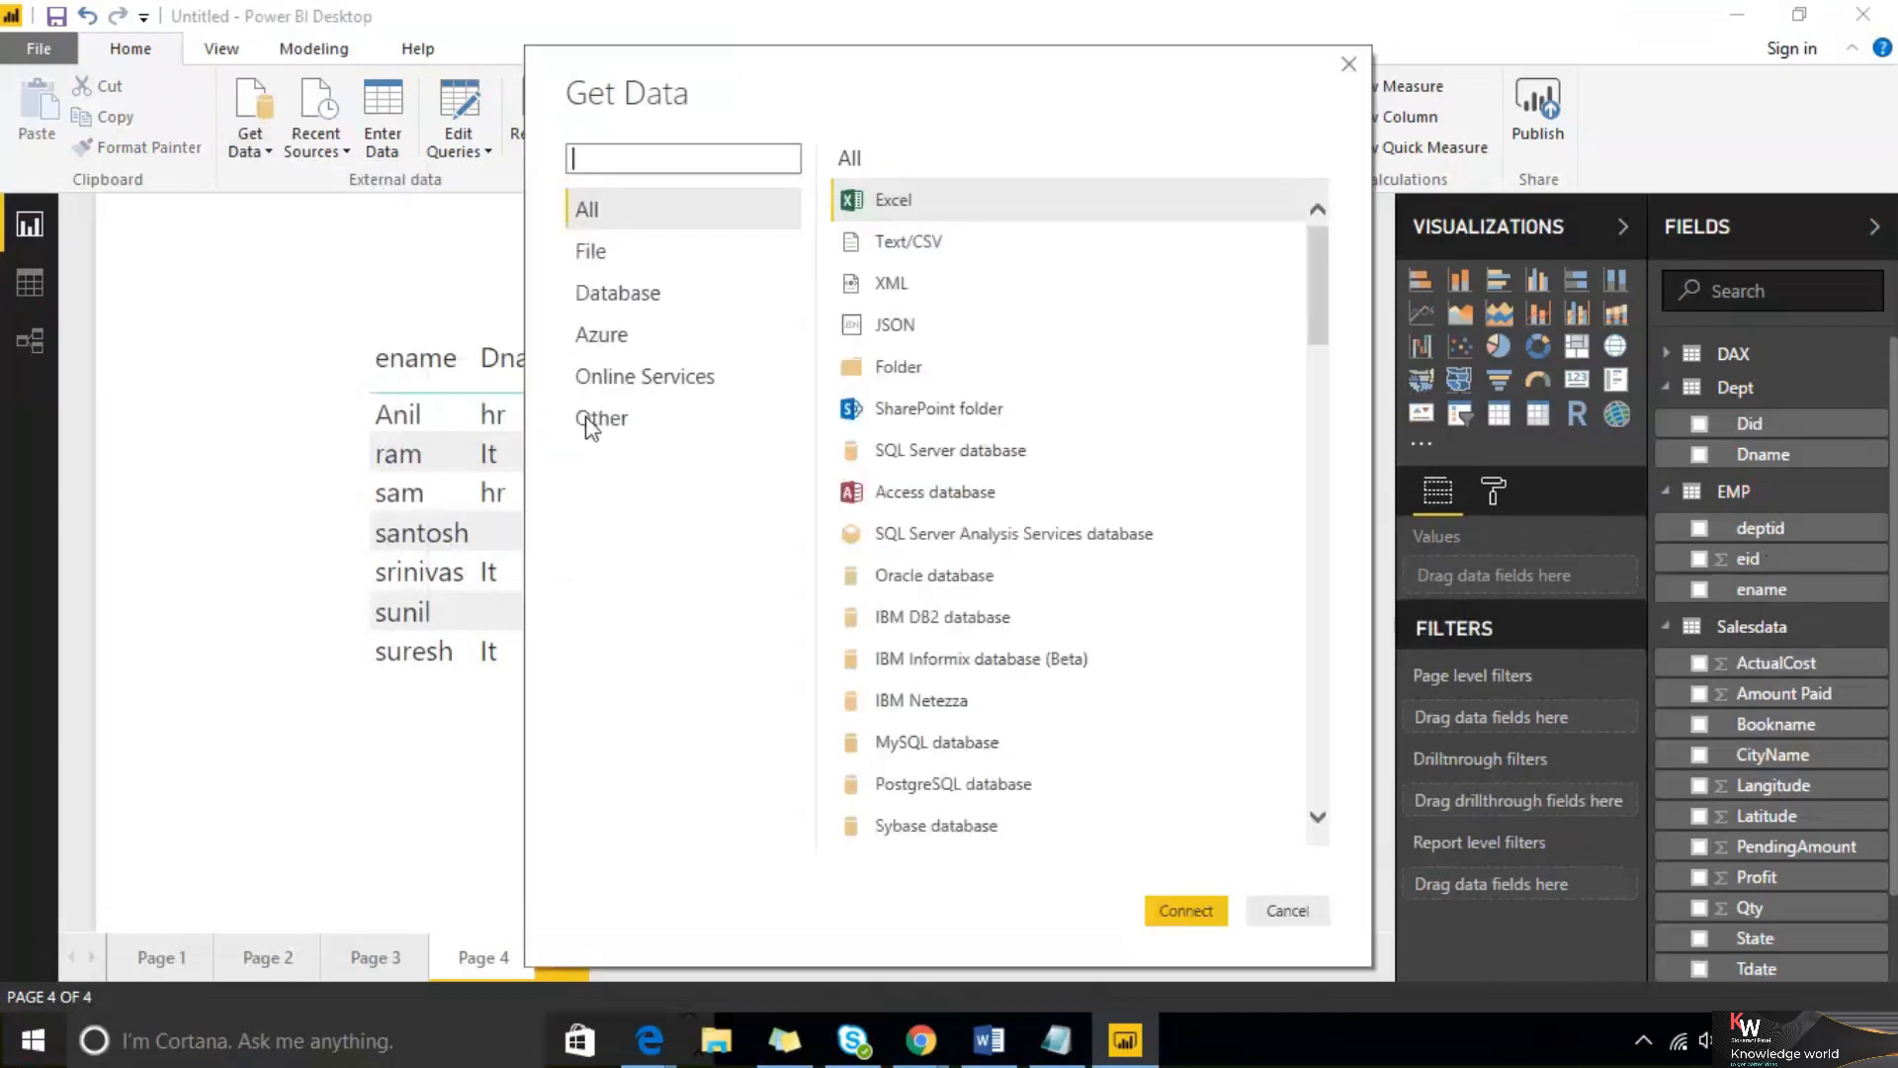
{"action": "left_click_drag", "start_coordinate": [1315, 282], "coordinate": [427, 234]}
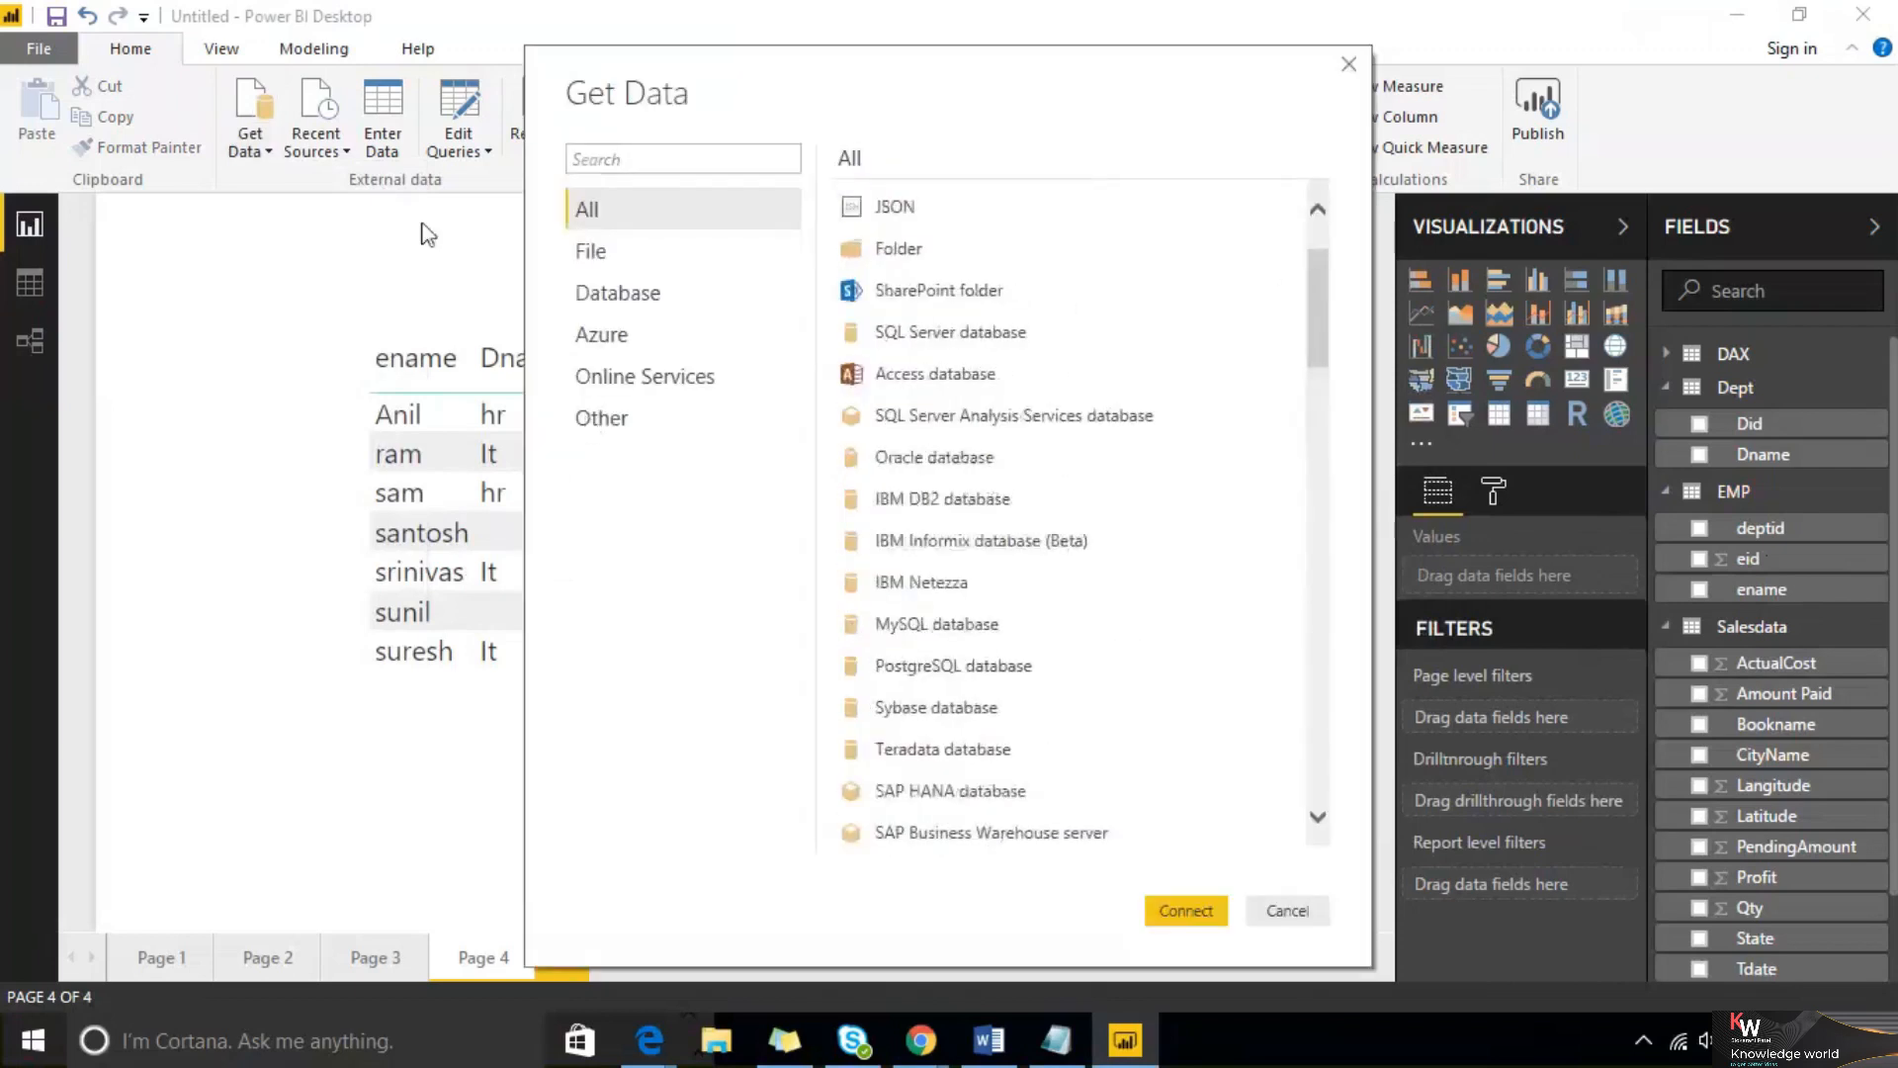
{"action": "left_click", "coordinate": [586, 253]}
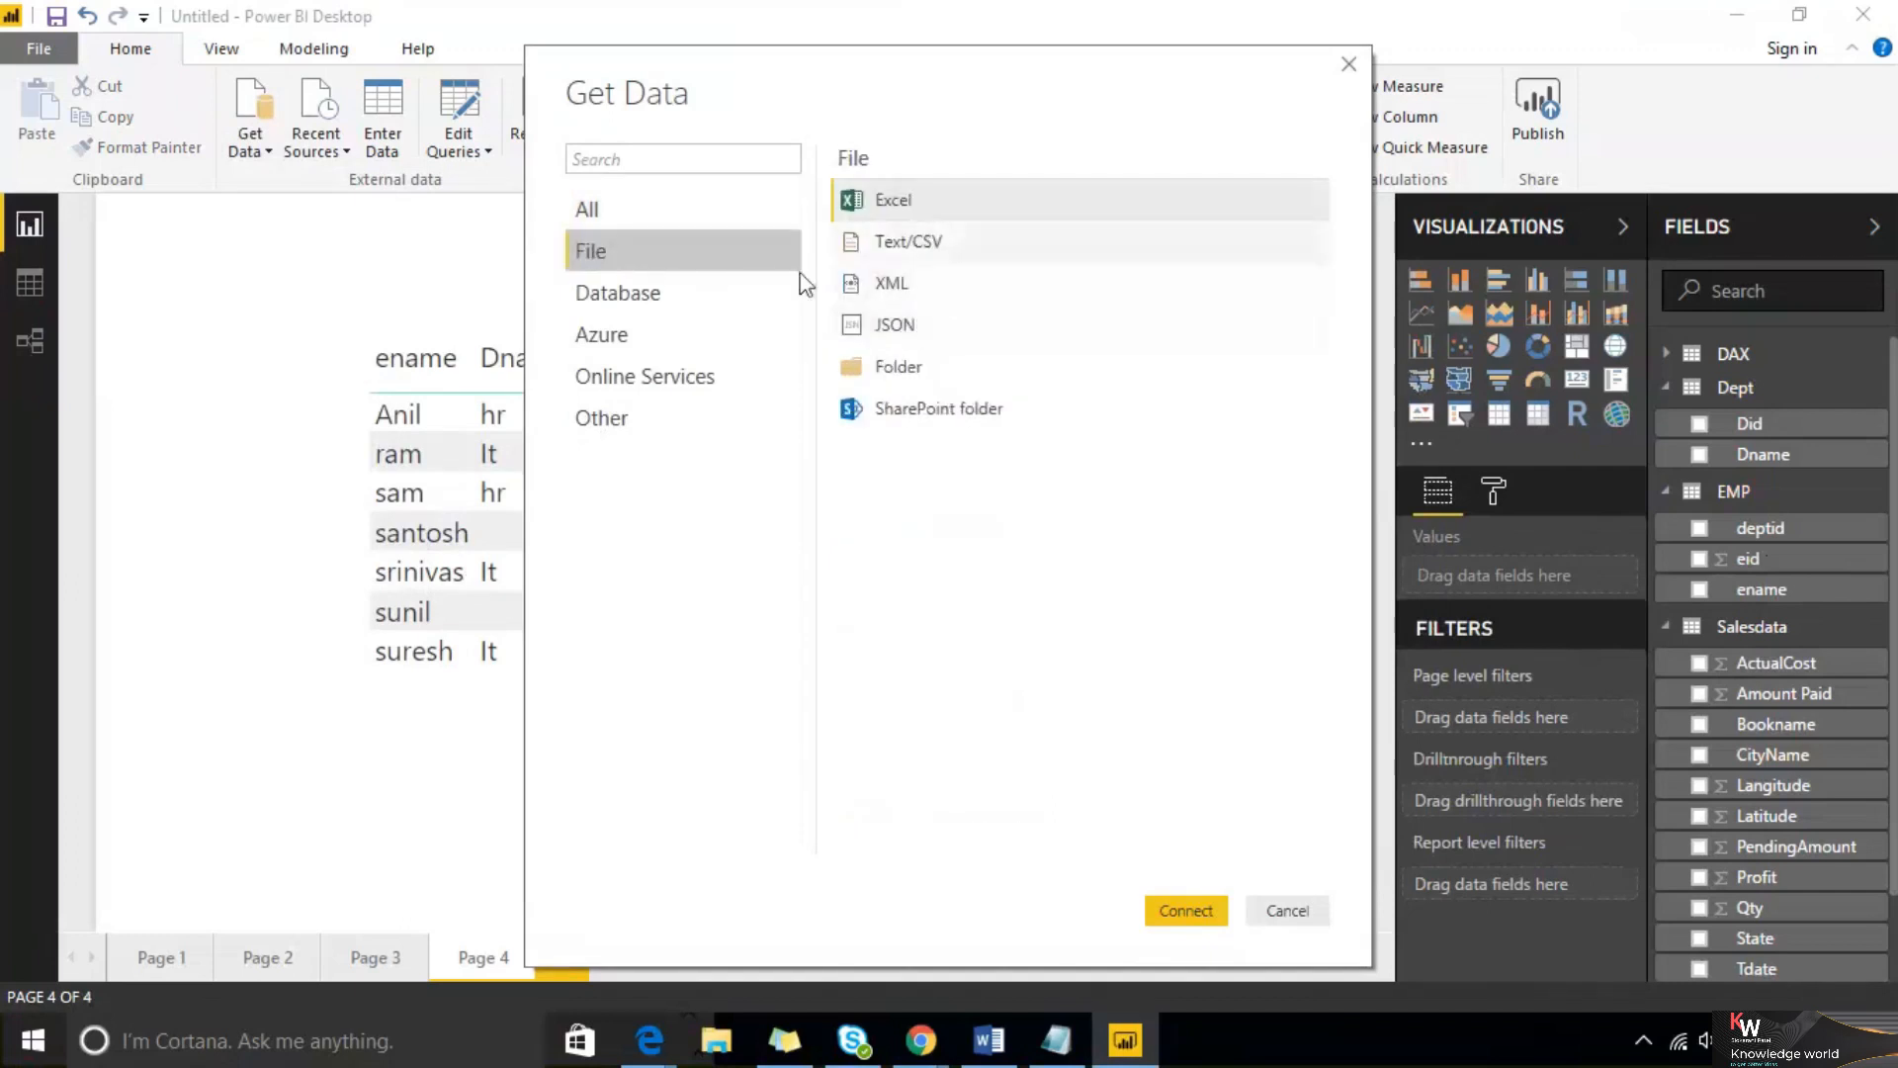
{"action": "left_click", "coordinate": [680, 295]}
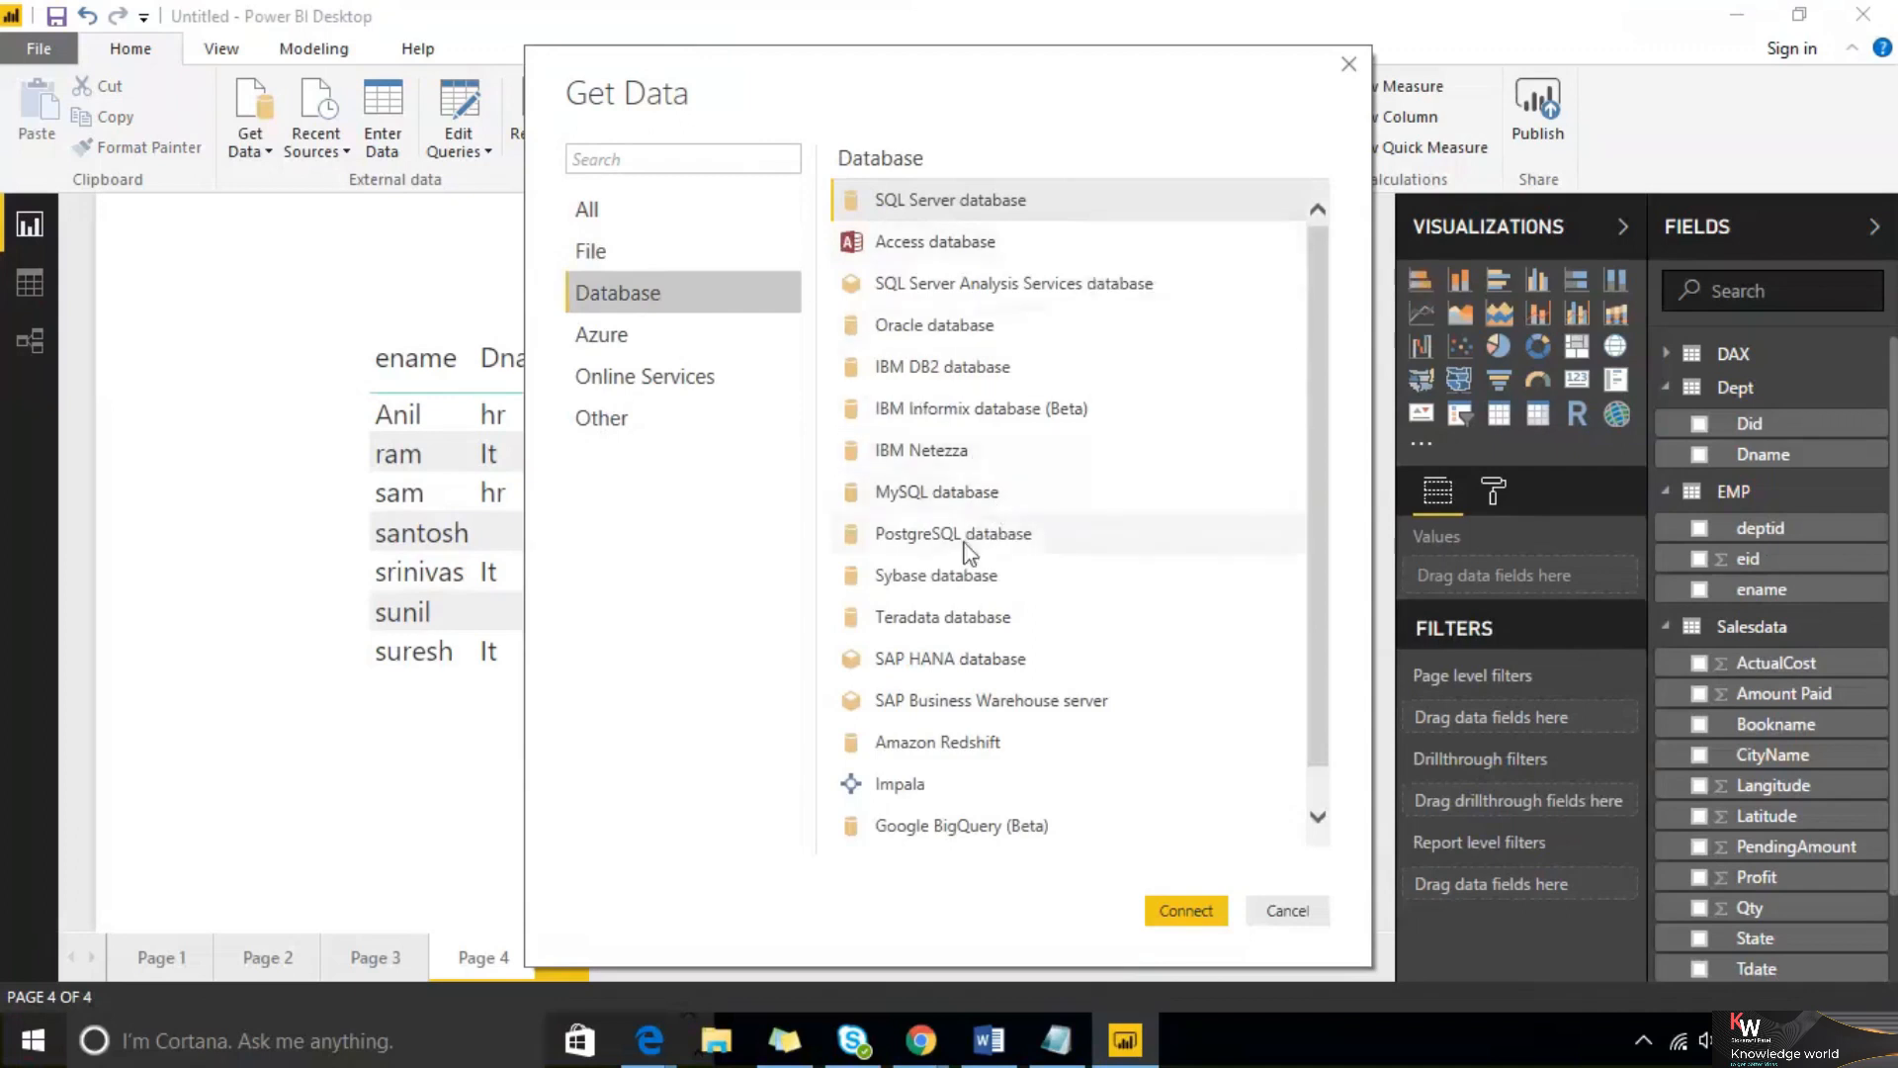
{"action": "scroll", "coordinate": [988, 534], "scroll_direction": "down", "scroll_amount": 1}
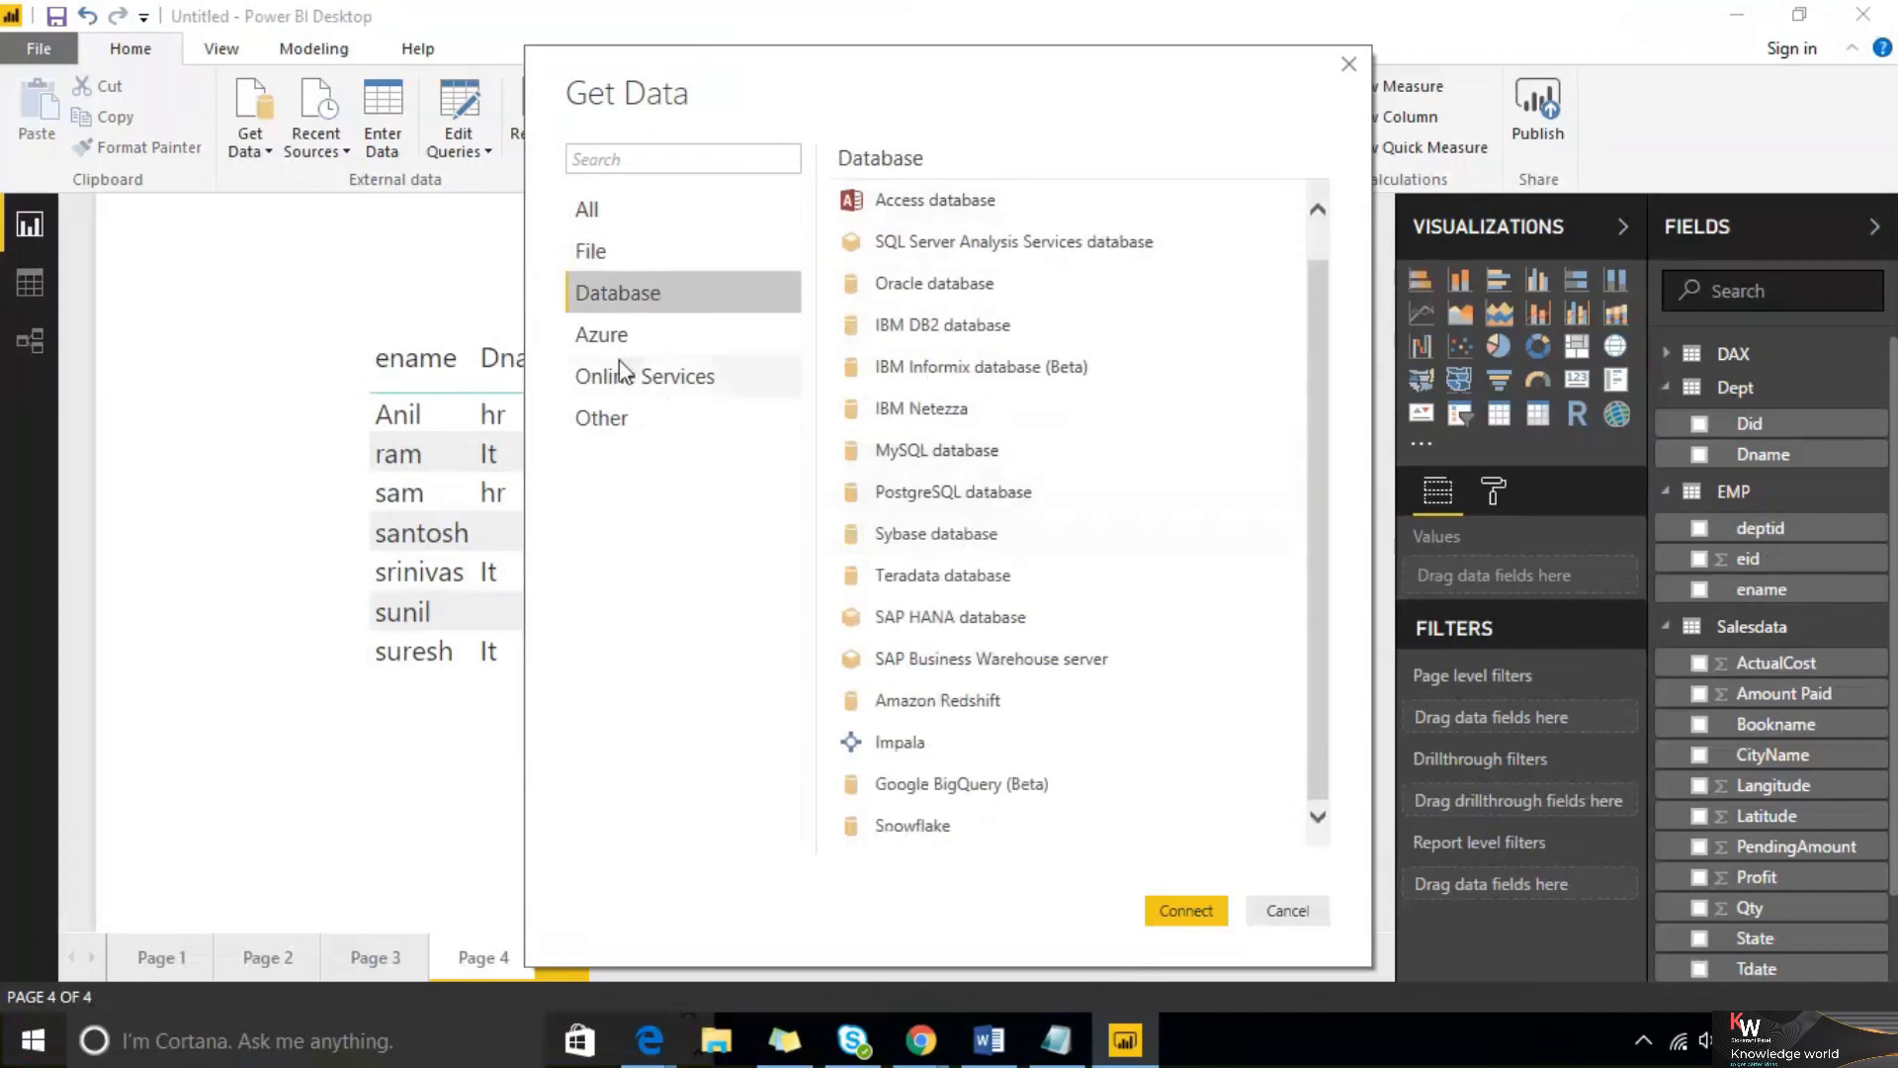
{"action": "left_click", "coordinate": [597, 336]}
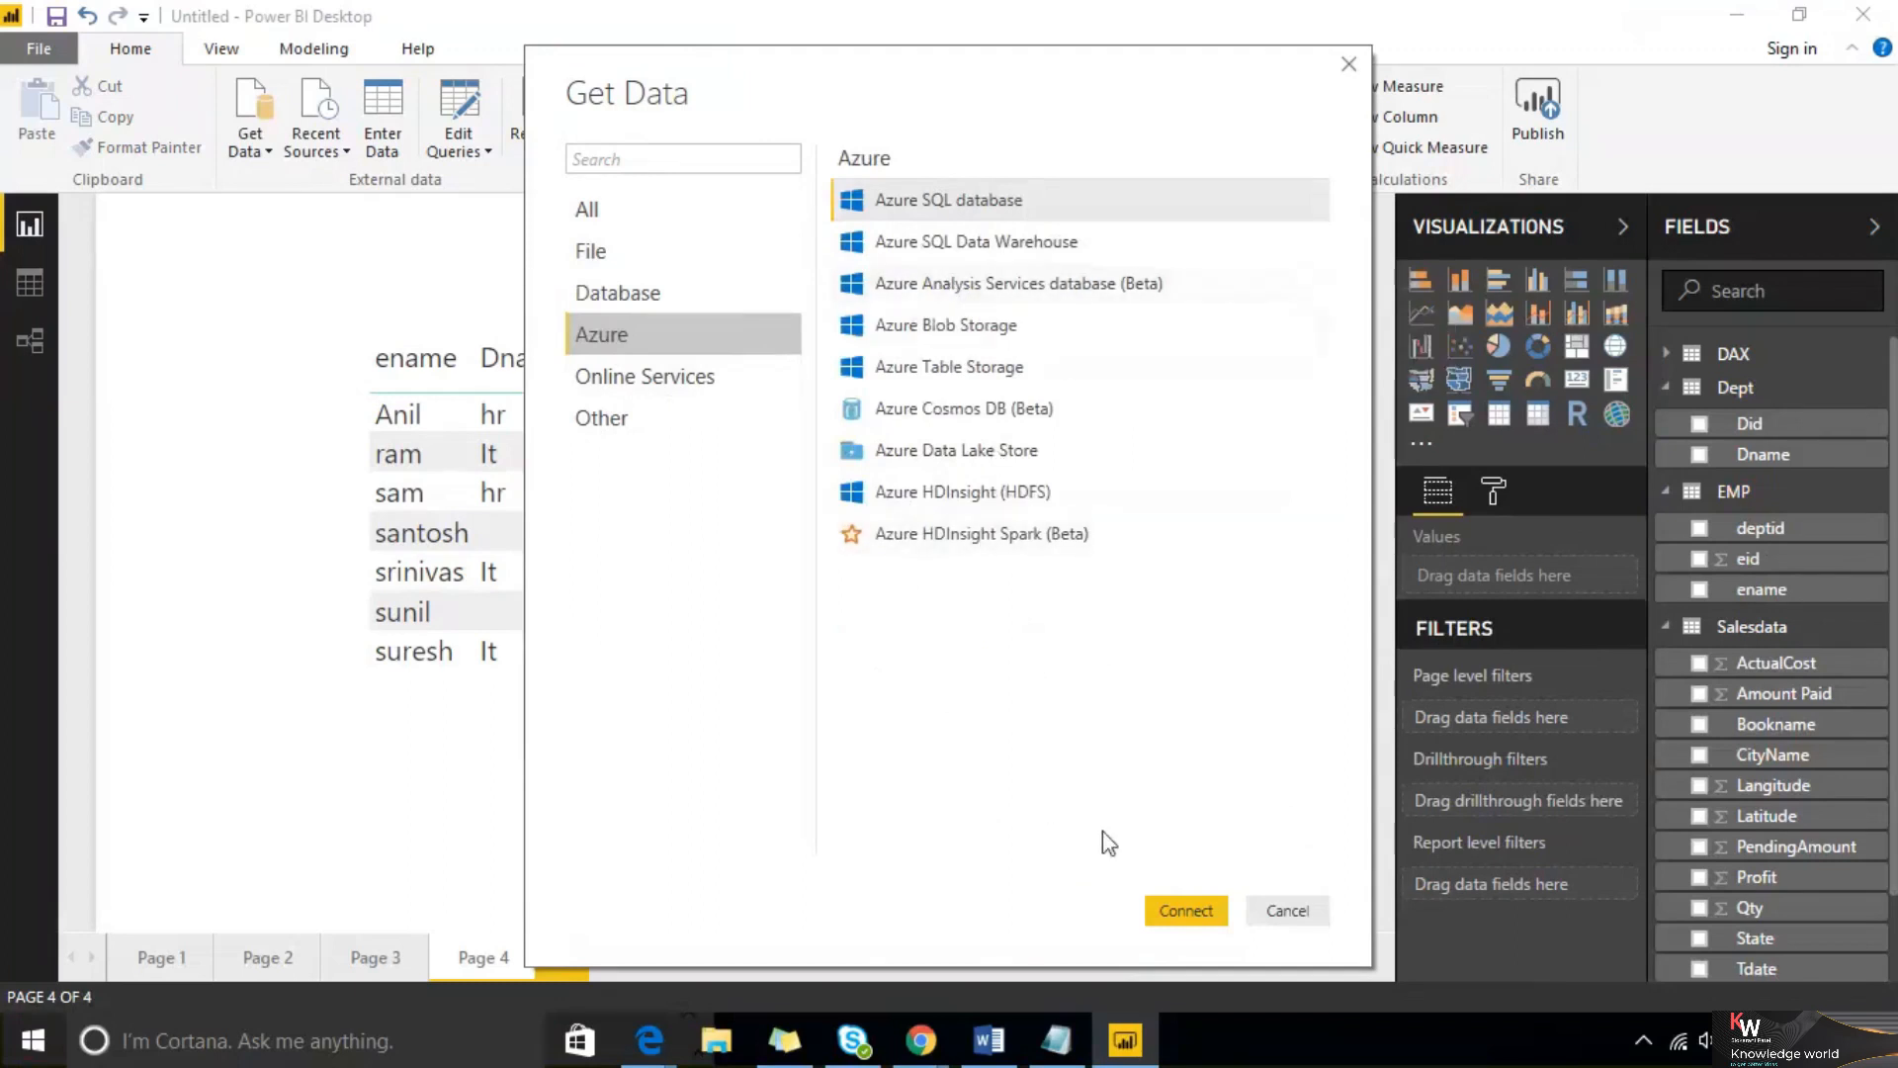
{"action": "left_click", "coordinate": [1273, 918]}
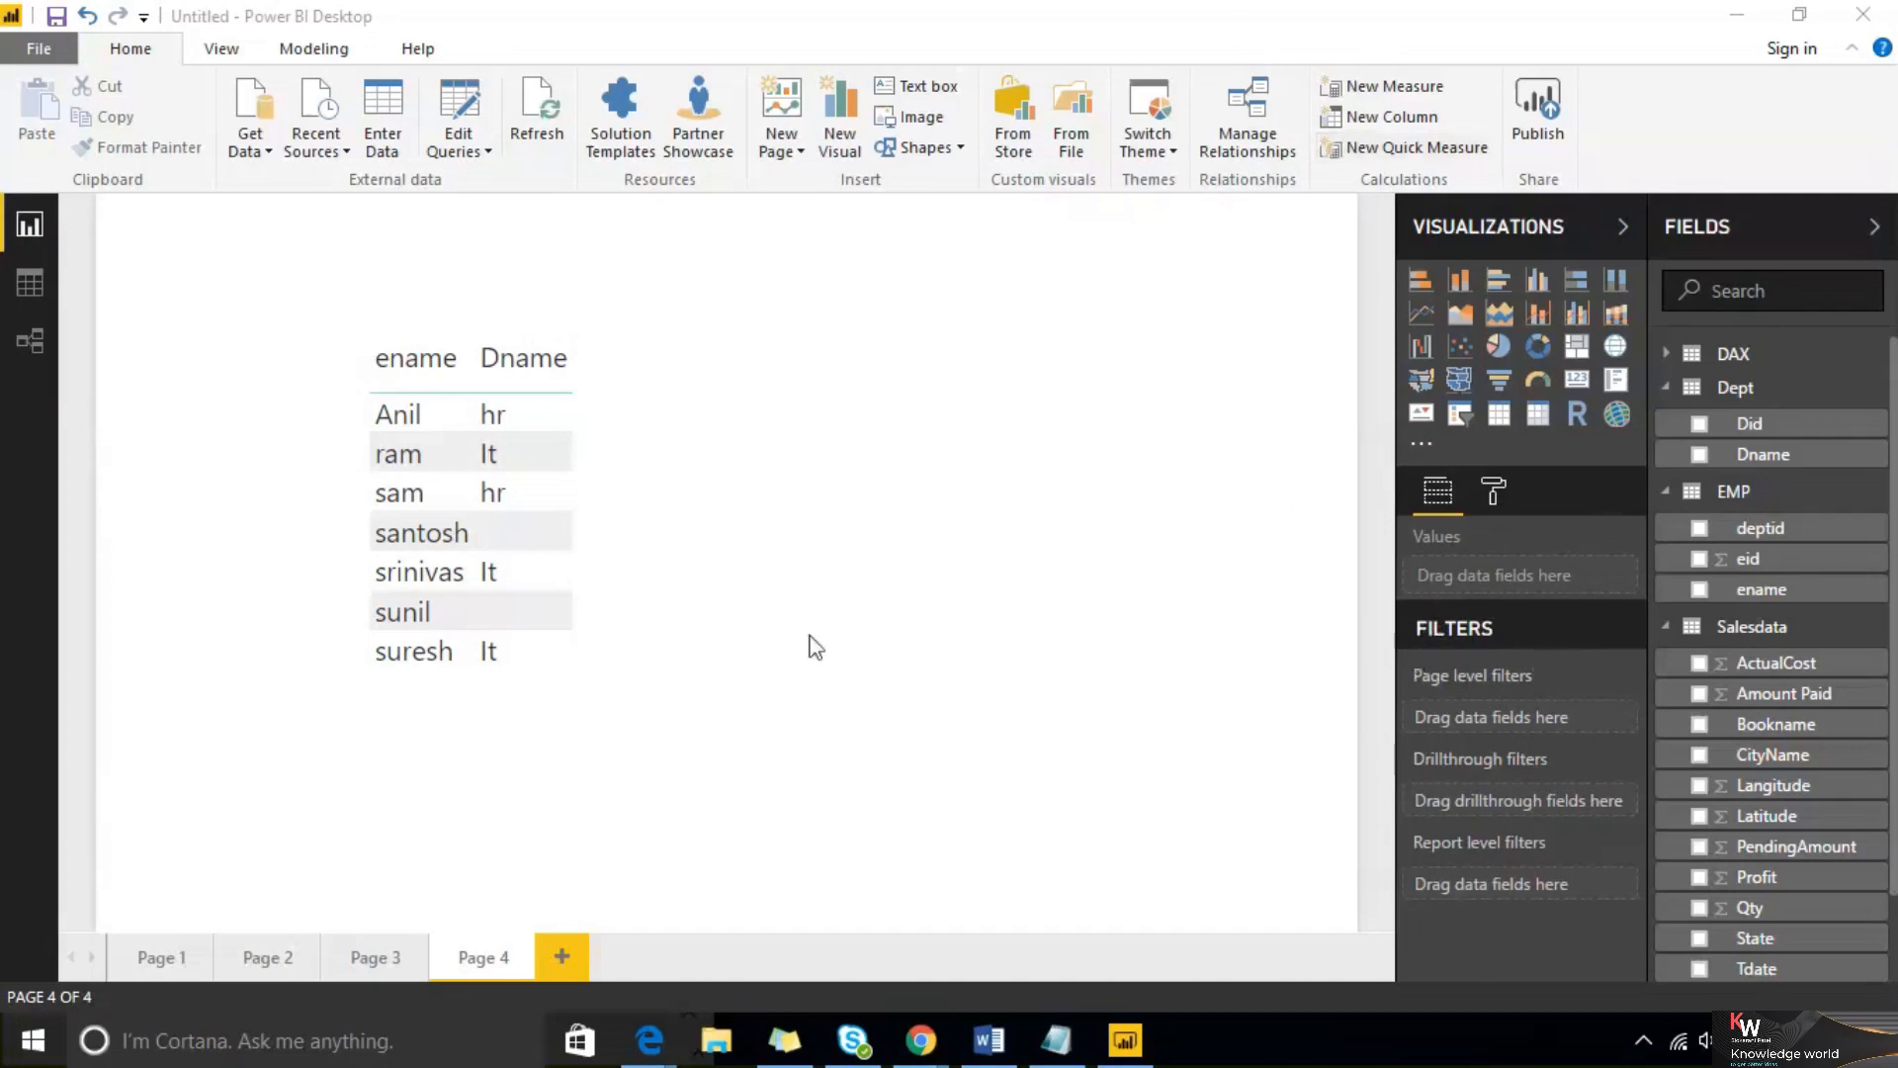
Collapse the Visualizations pane and the field lists, keeping only the Fields pane open
{"action": "left_click", "coordinate": [1552, 239]}
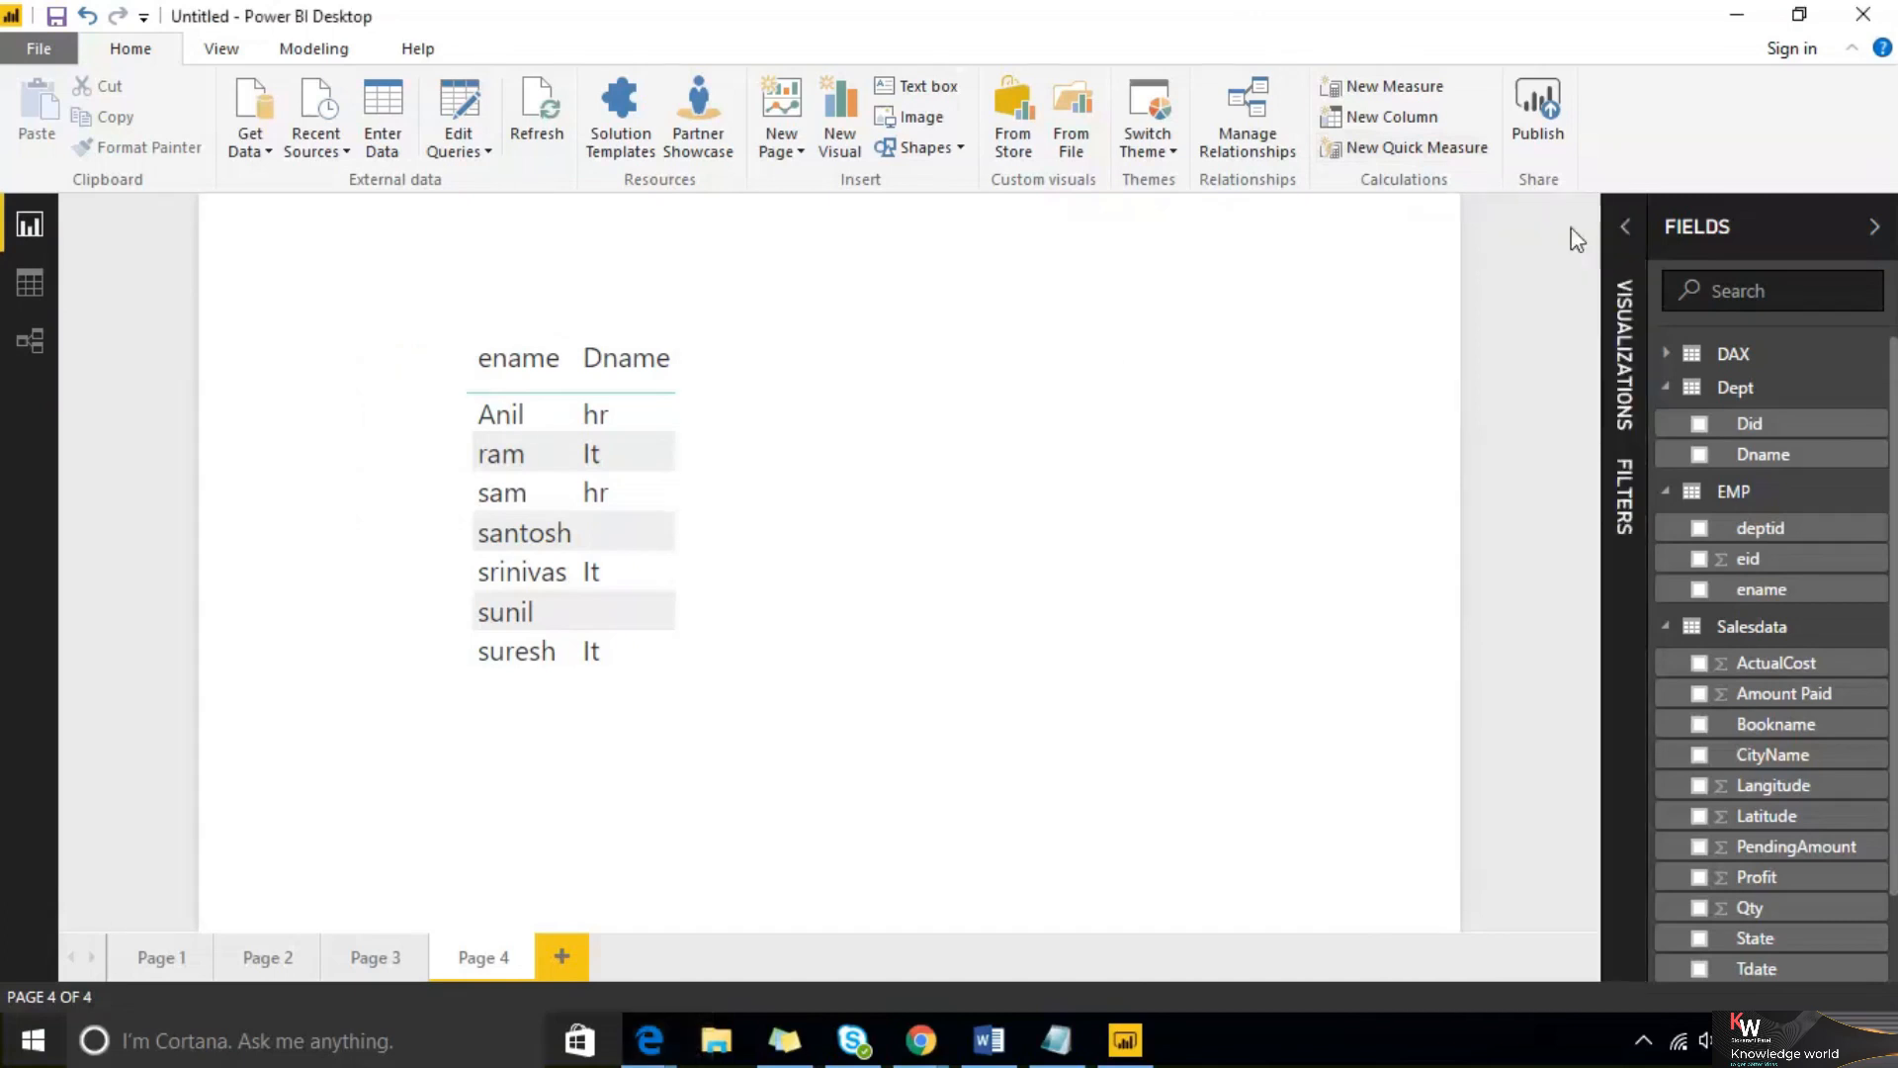
{"action": "left_click", "coordinate": [1765, 236]}
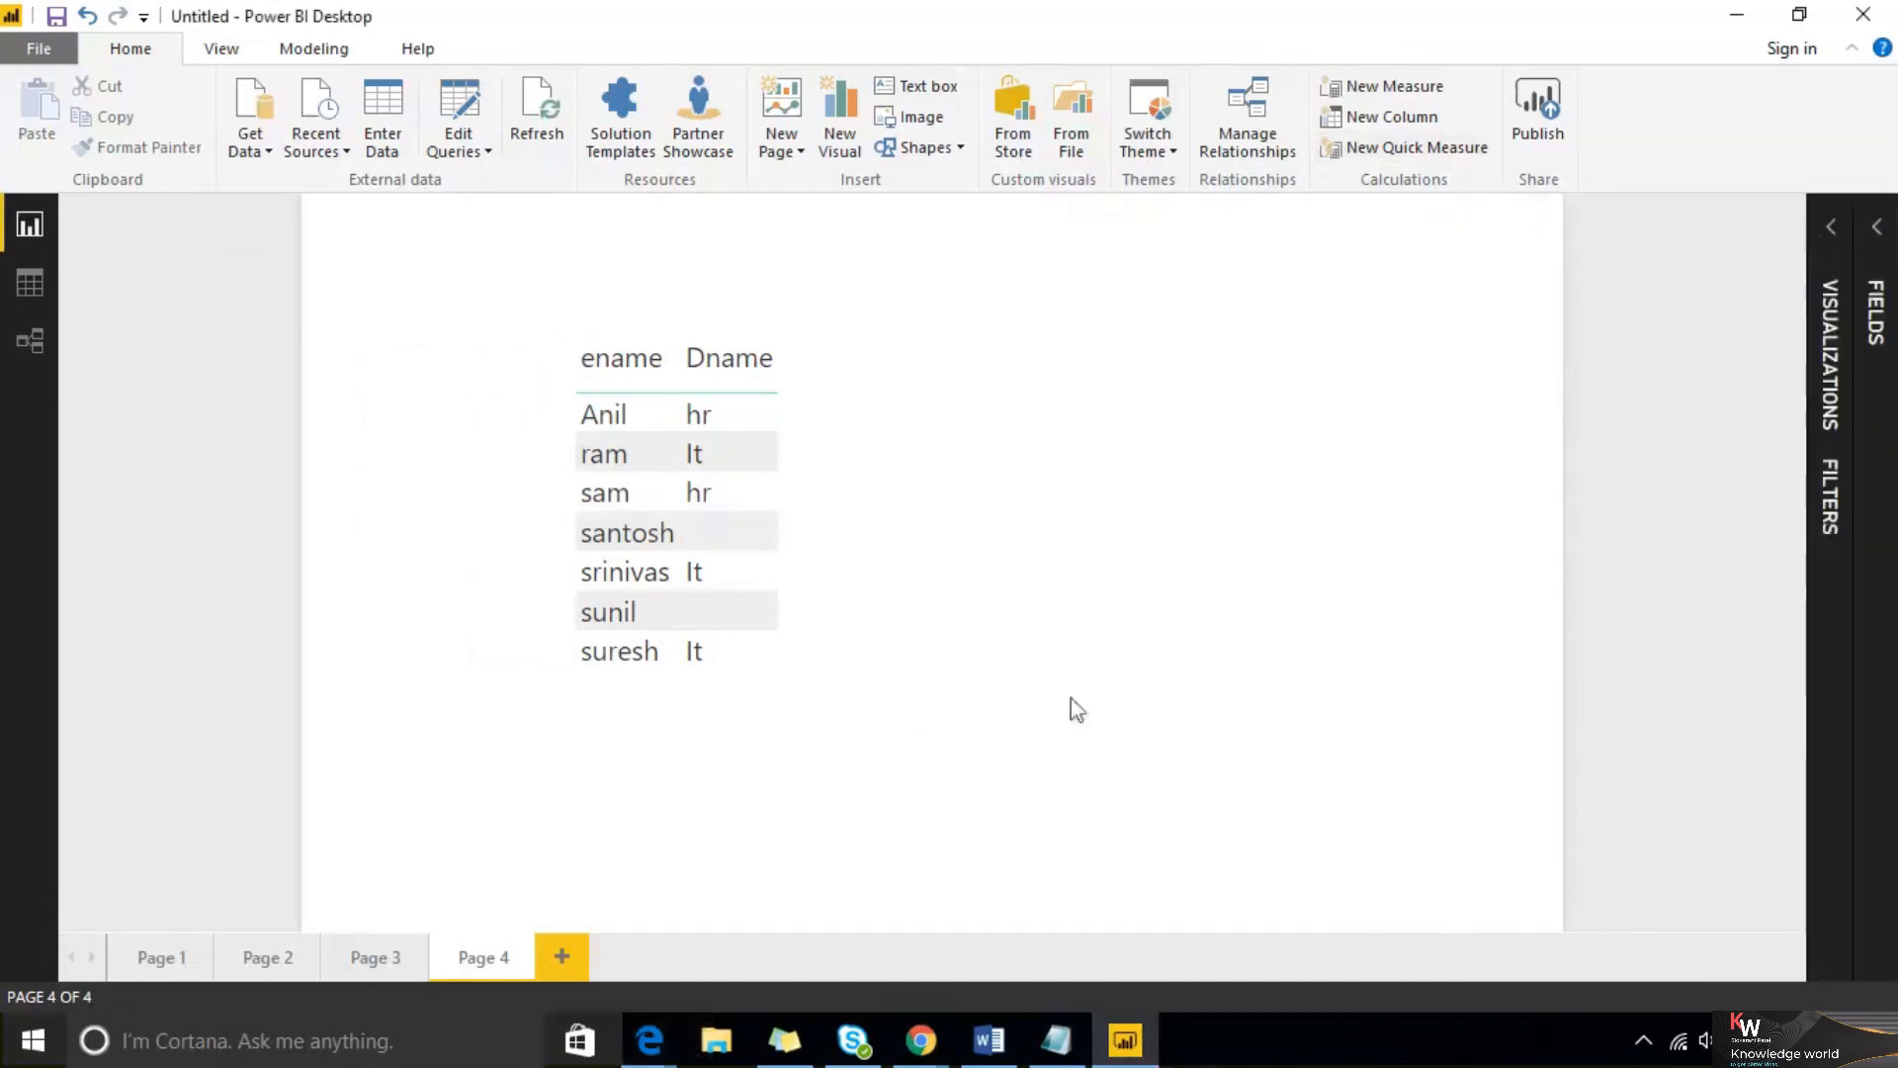
{"action": "left_click", "coordinate": [1877, 229]}
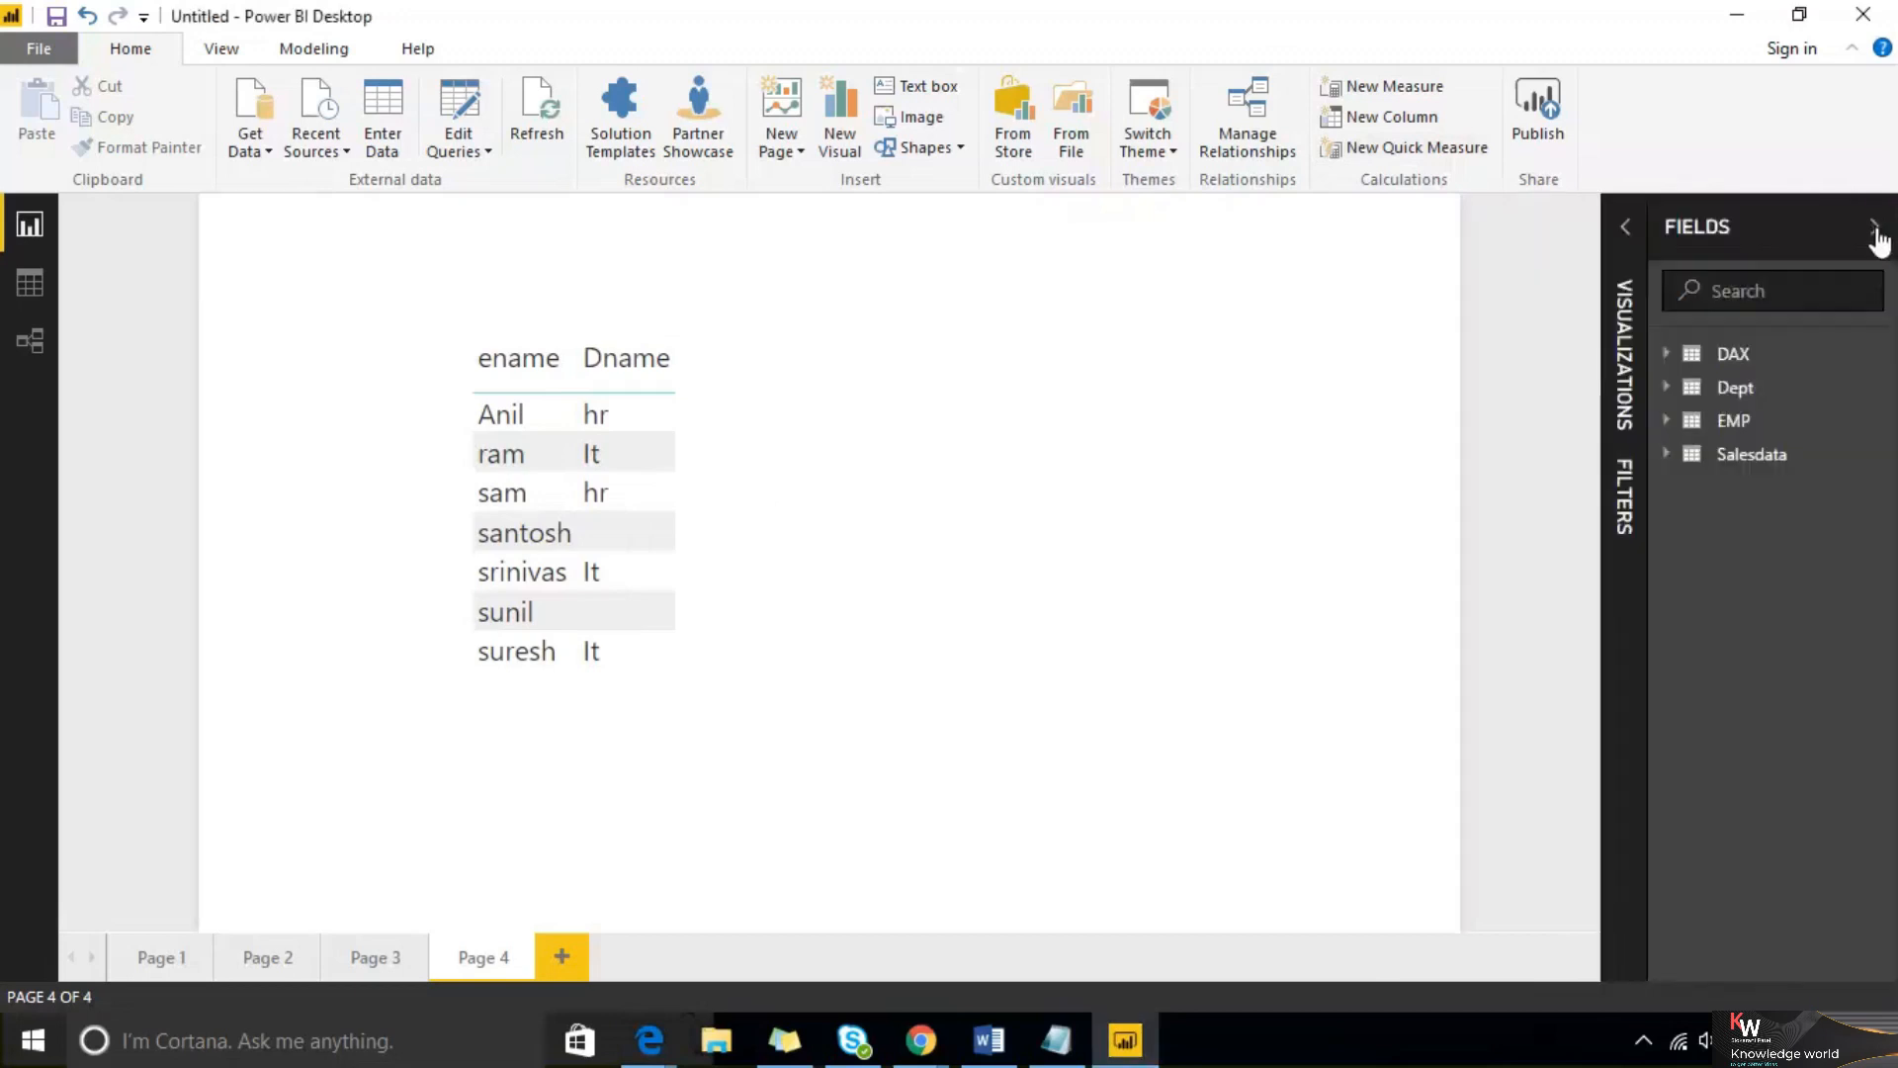
Search the fields for Amount, then clear the search
{"action": "left_click", "coordinate": [1739, 297]}
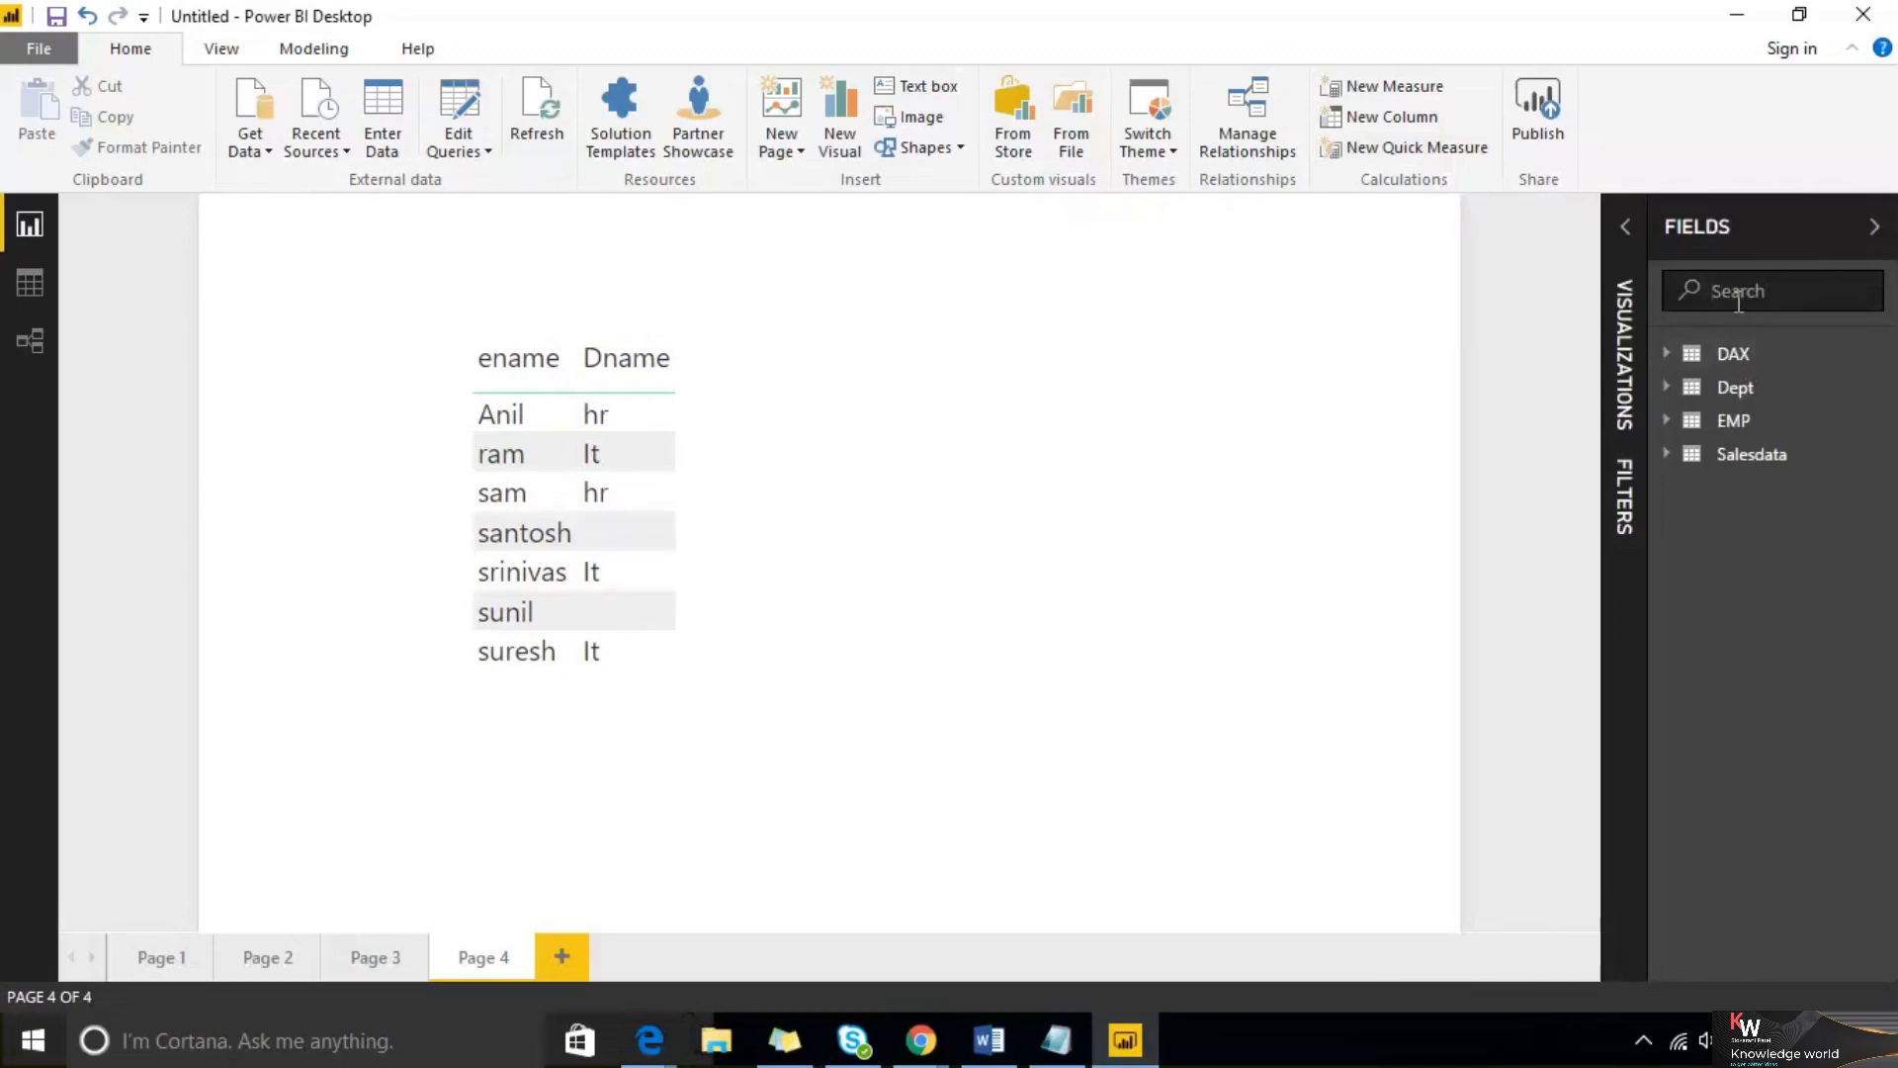
{"action": "type", "text": "Amount"}
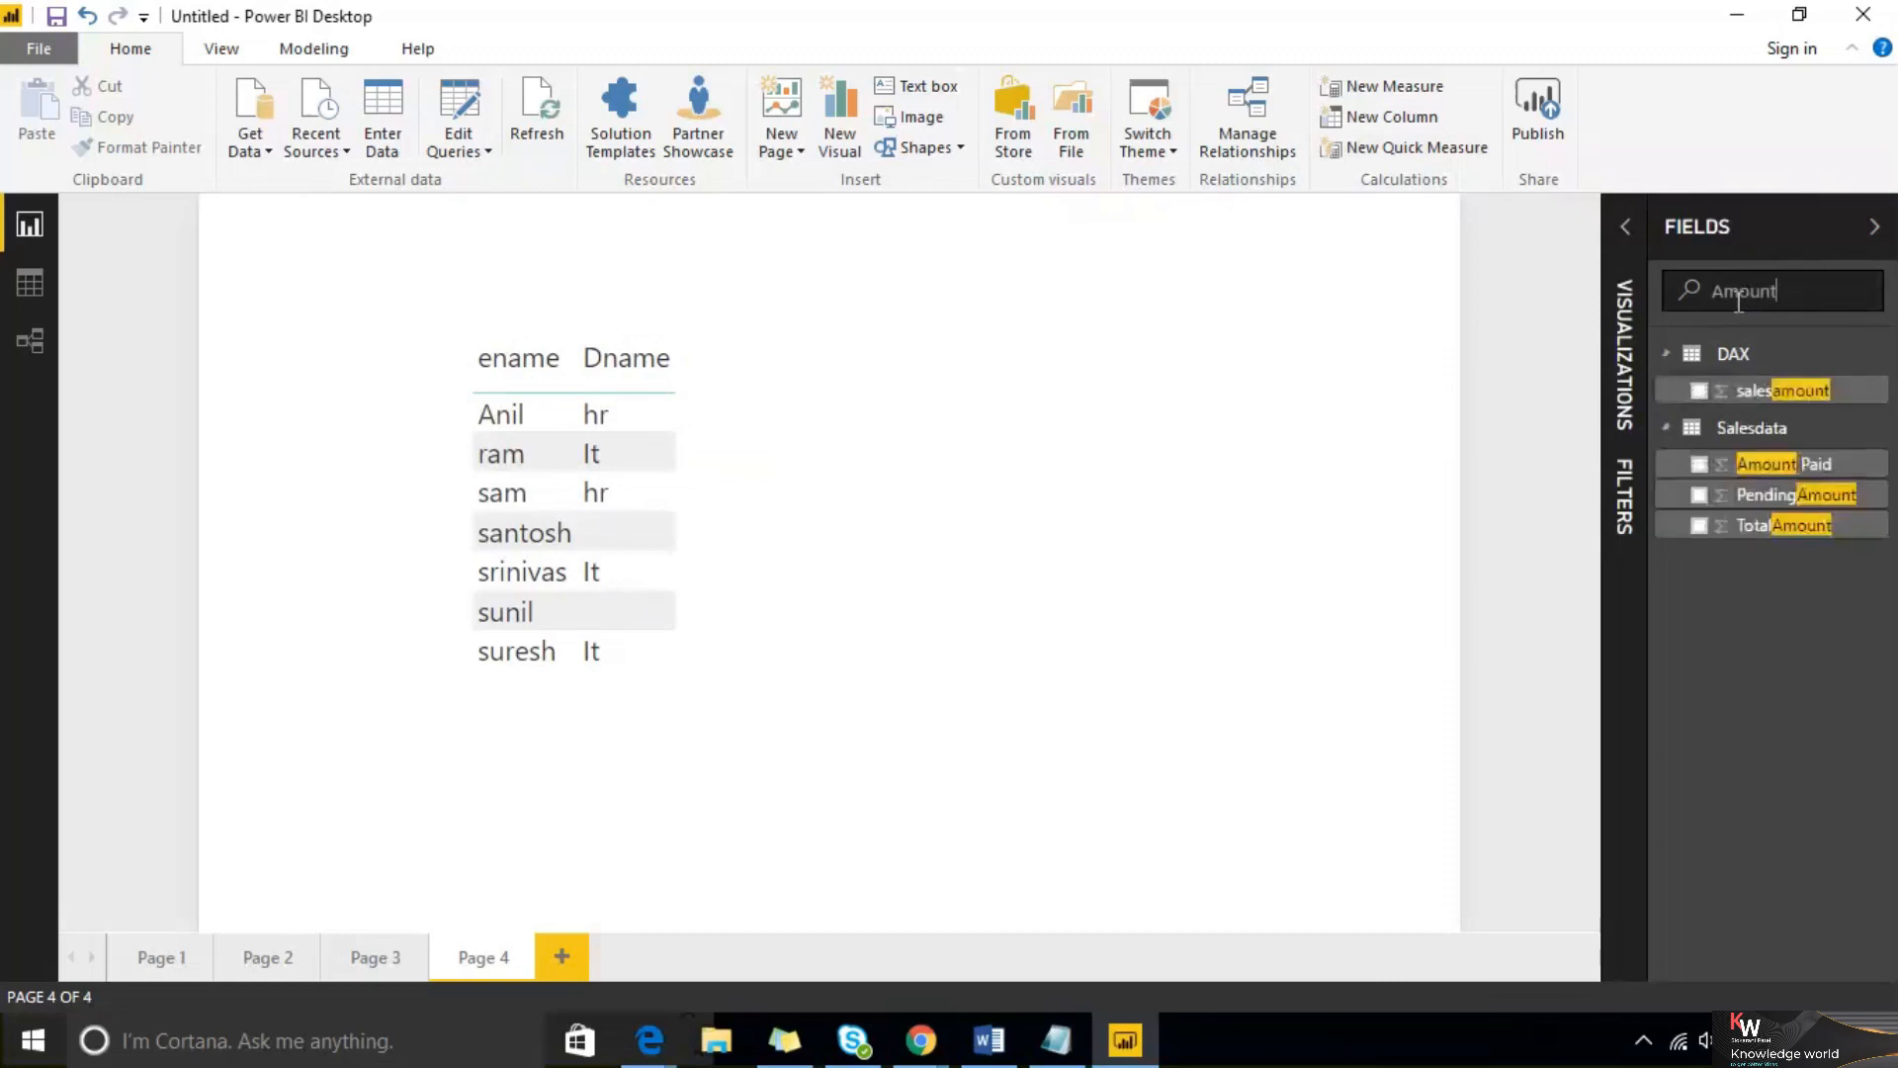
{"action": "double_click", "coordinate": [1739, 301]}
{"action": "key", "text": "BackSpace"}
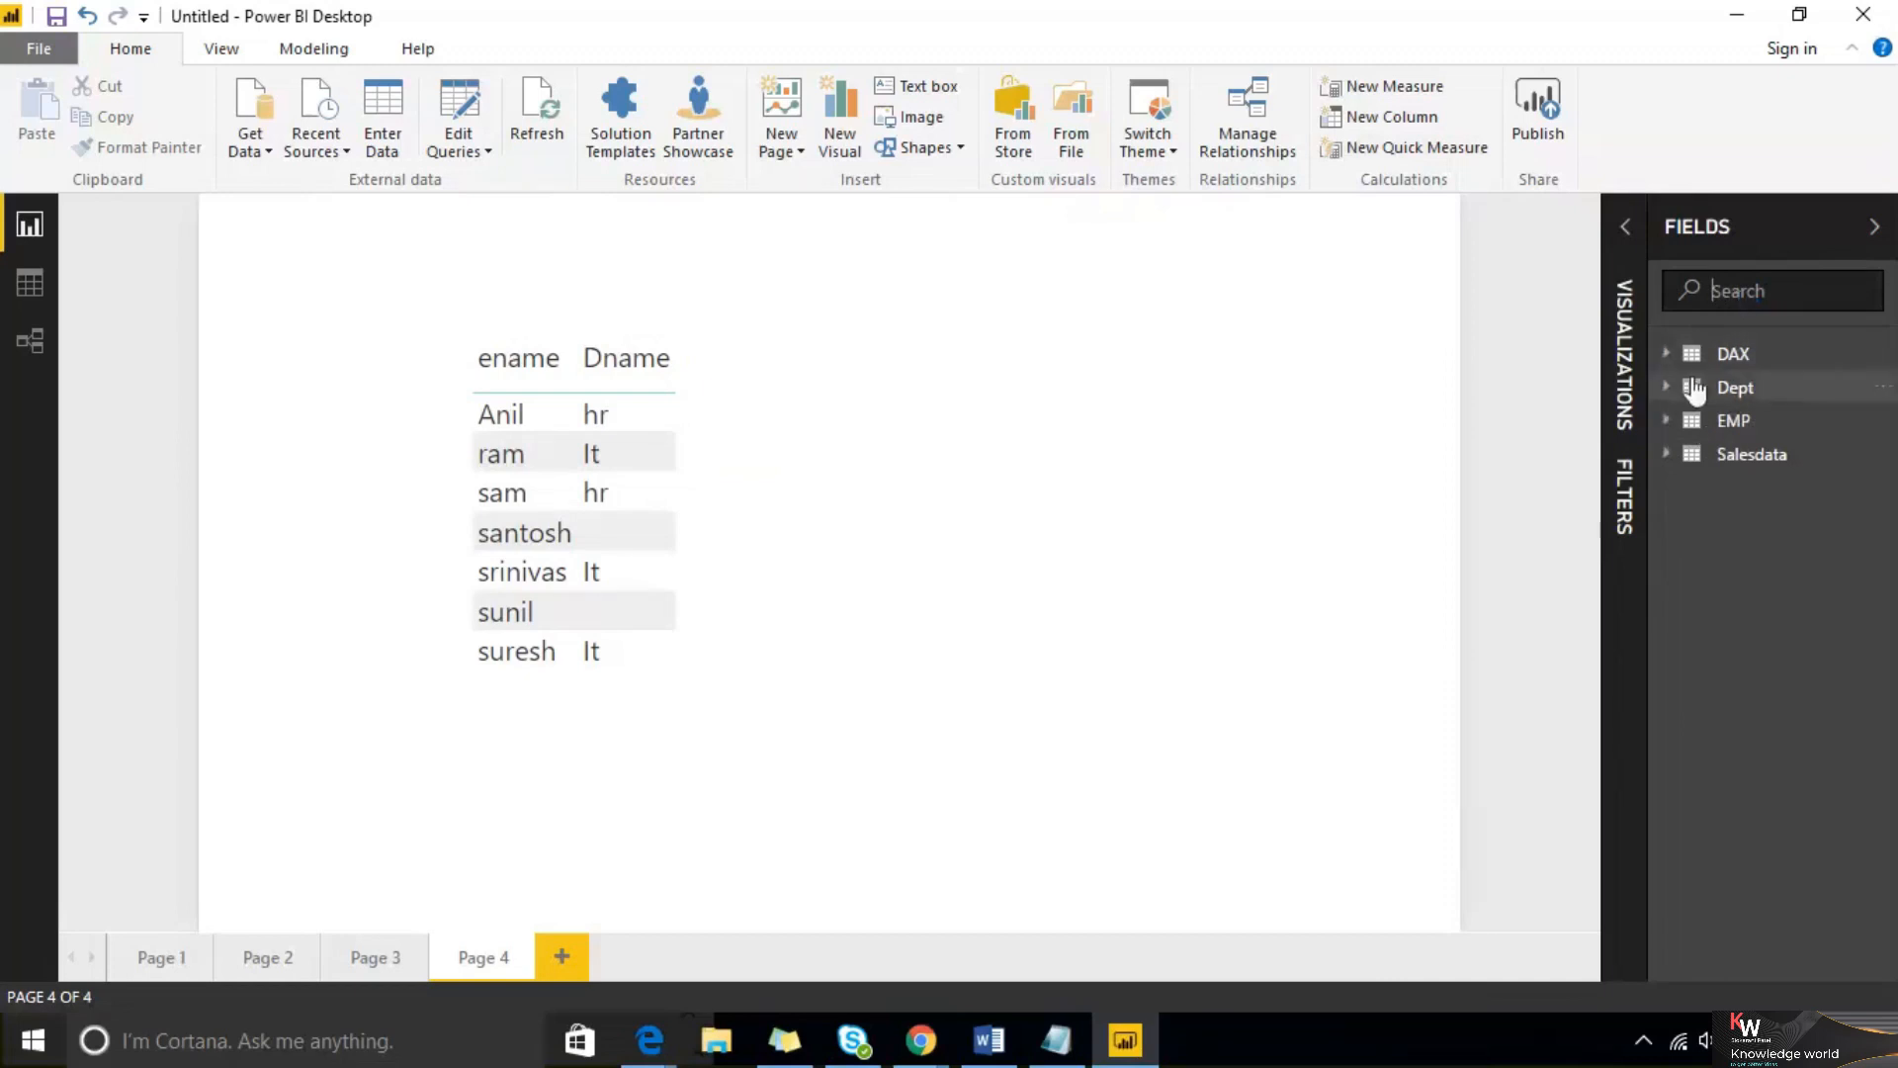
Refresh all tables in the report
{"action": "left_click", "coordinate": [1883, 394]}
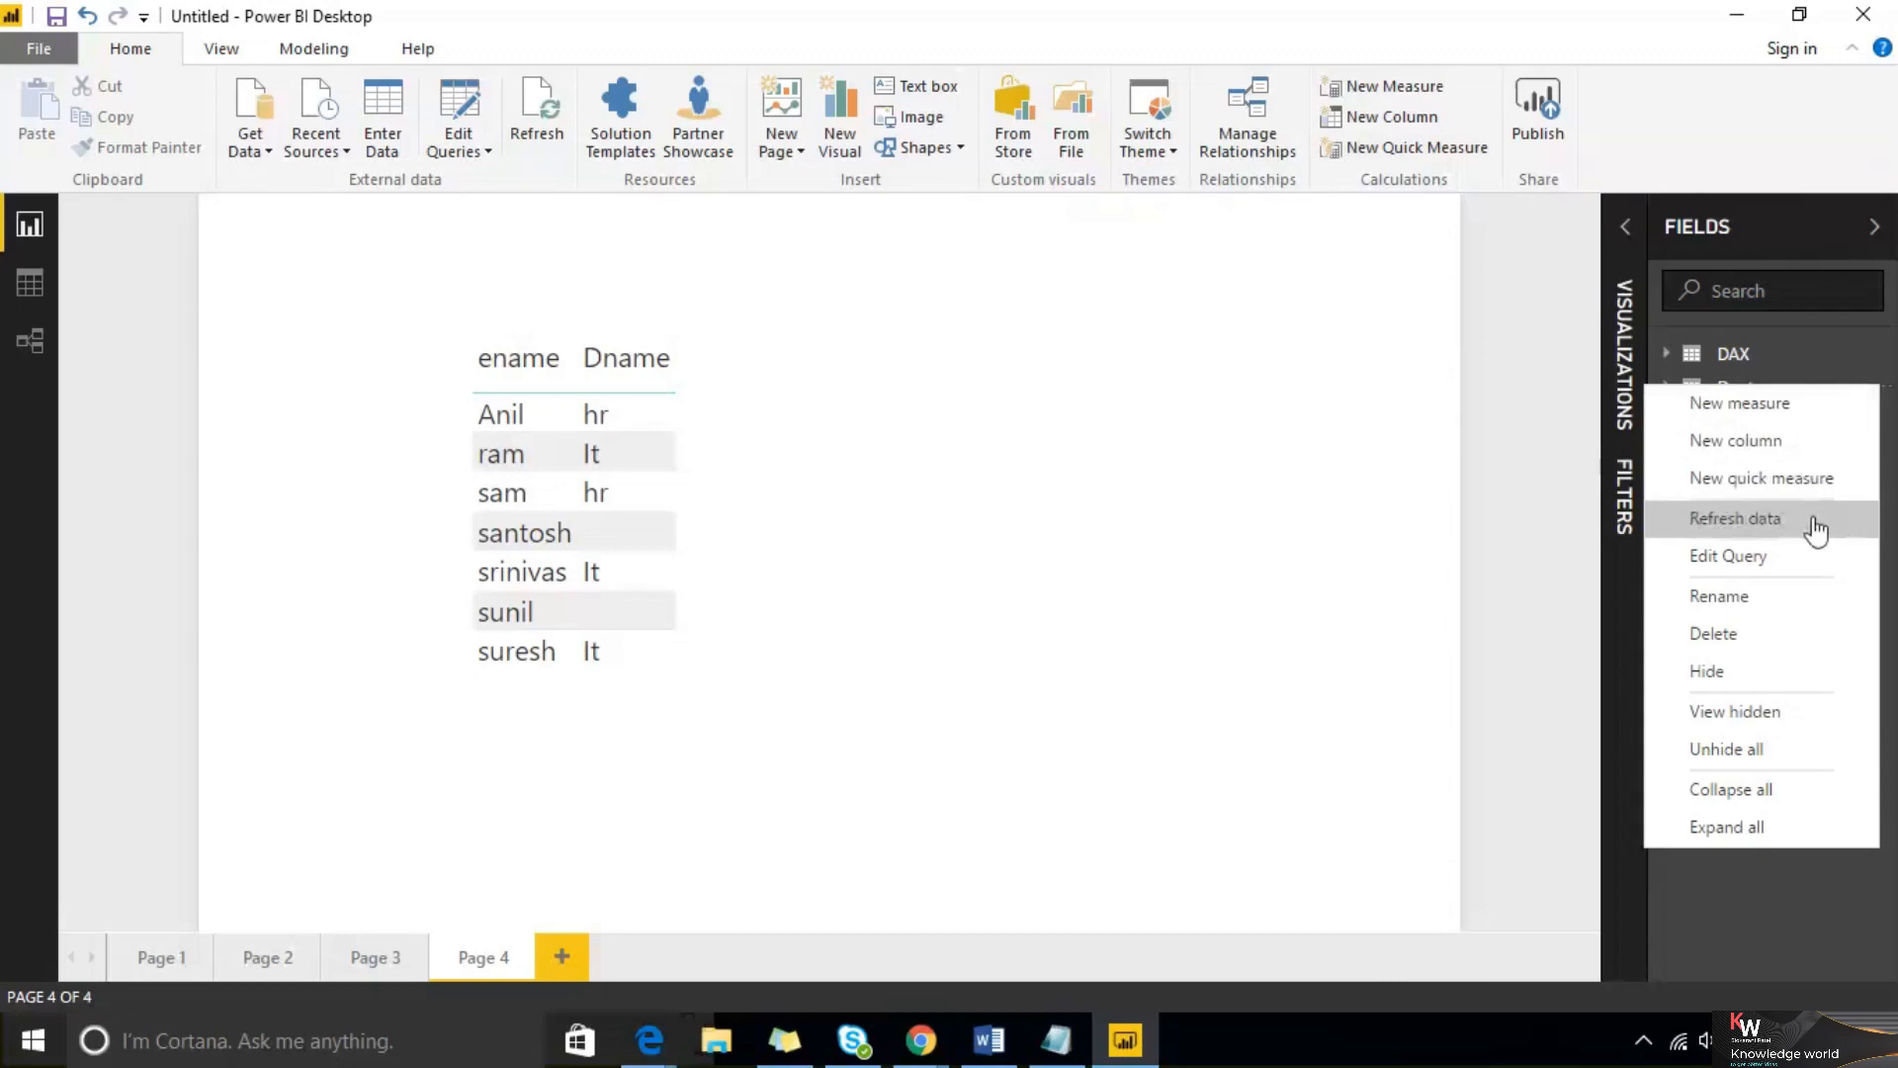
{"action": "left_click", "coordinate": [1107, 353]}
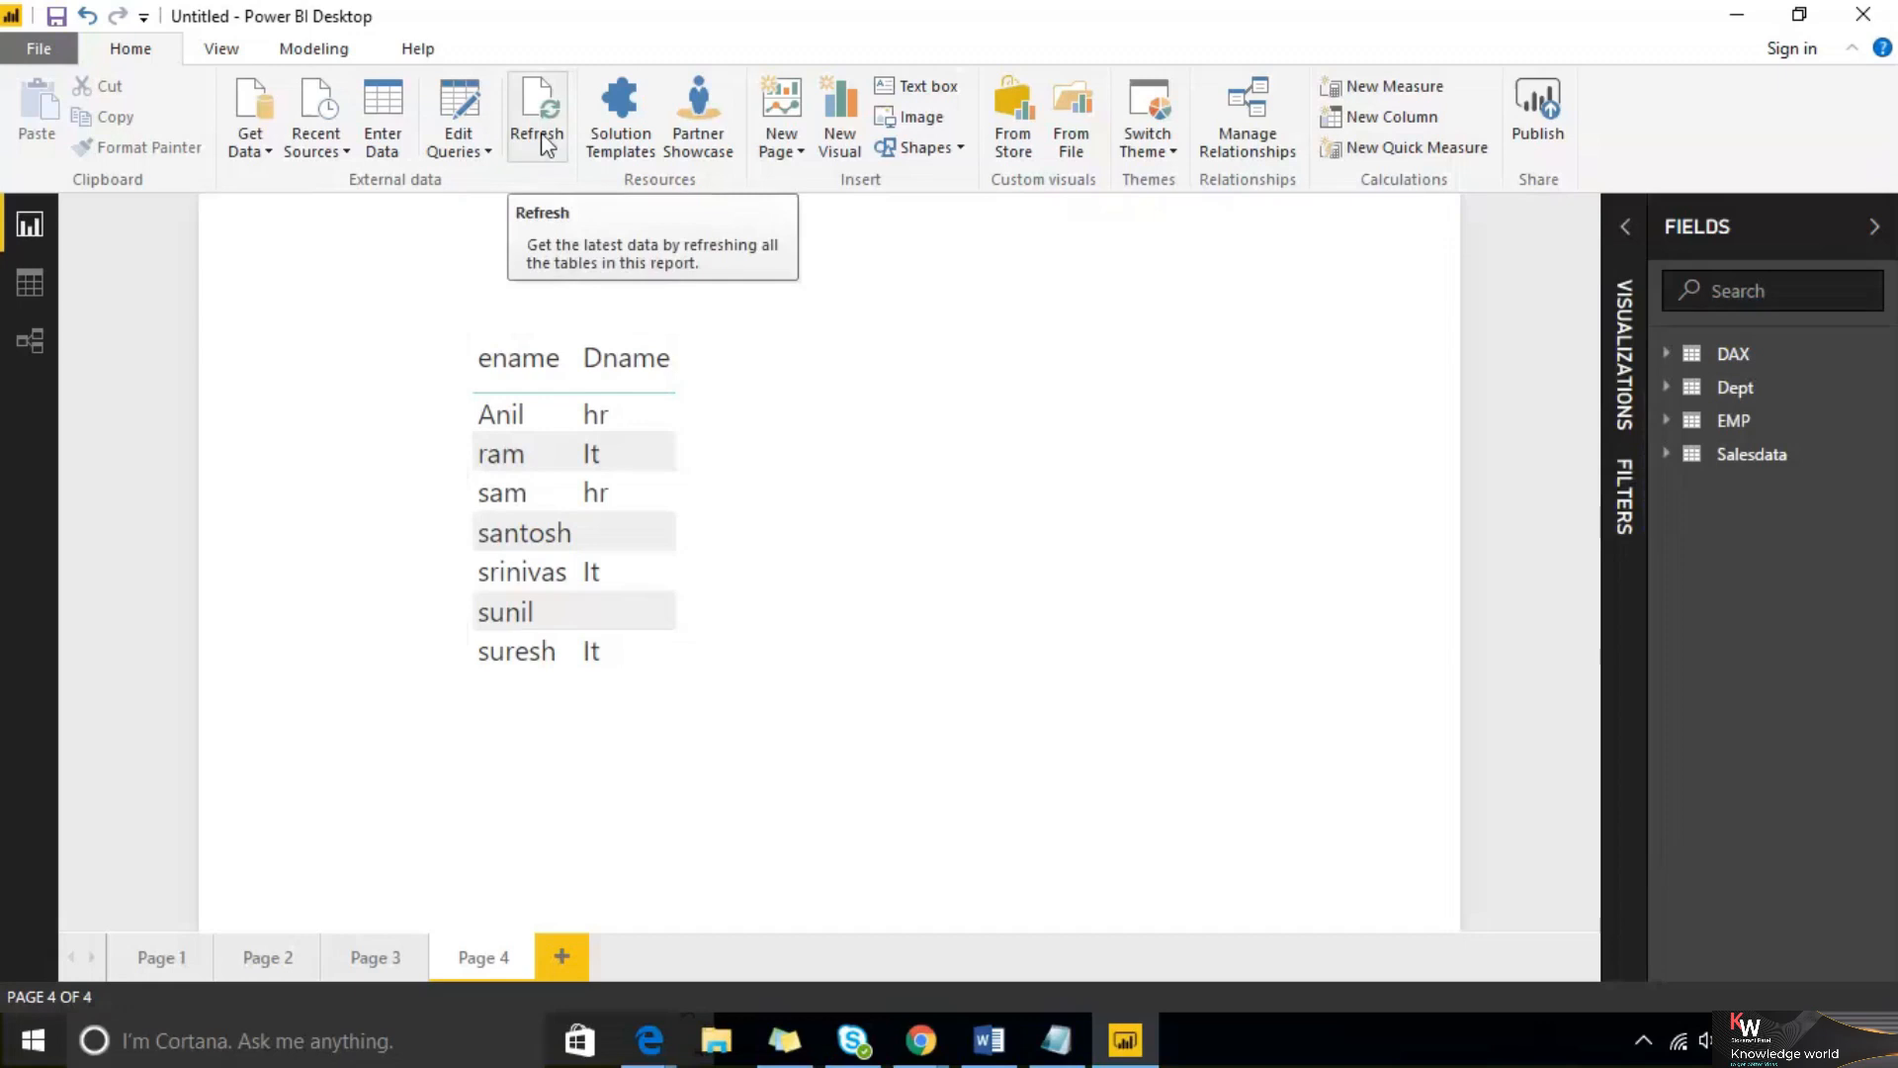
{"action": "left_click", "coordinate": [544, 146]}
{"action": "left_click", "coordinate": [542, 143]}
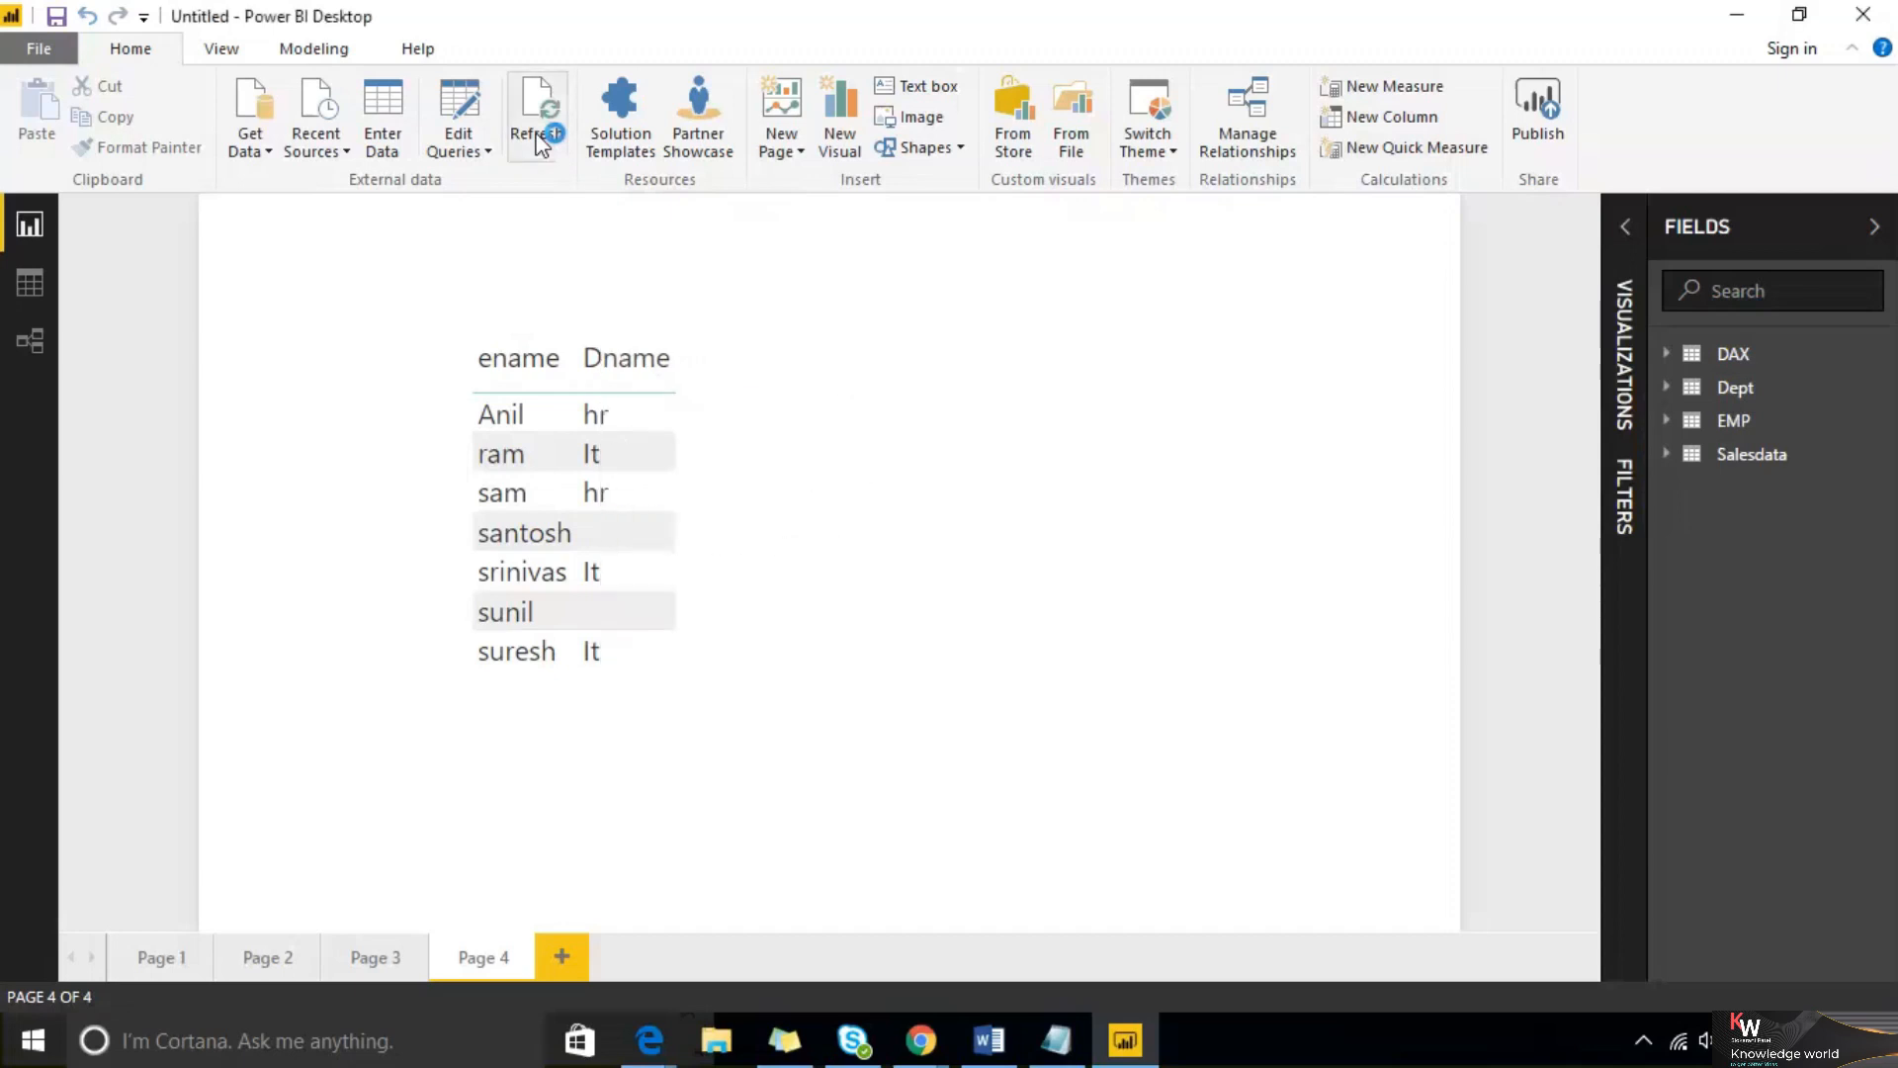
{"action": "left_click", "coordinate": [542, 143]}
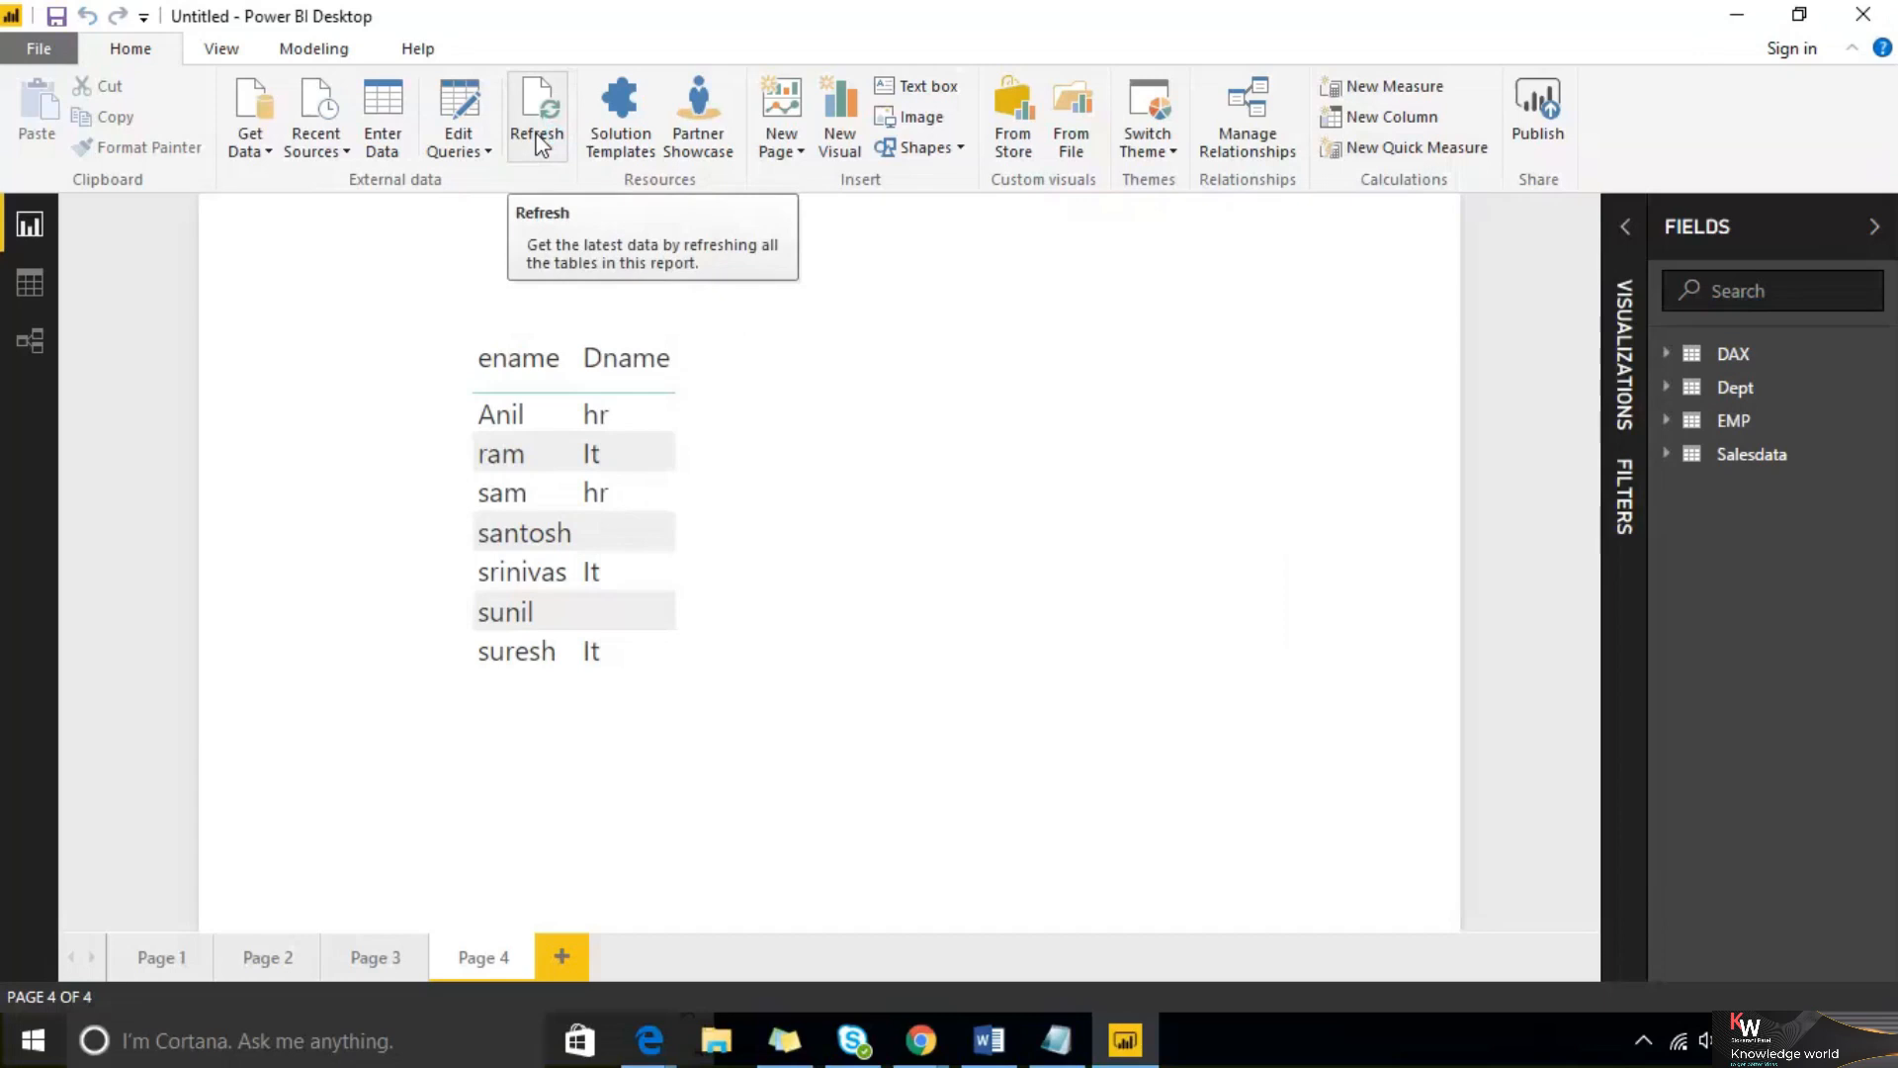
Refresh only the Salesdata table's data
{"action": "left_click", "coordinate": [1883, 457]}
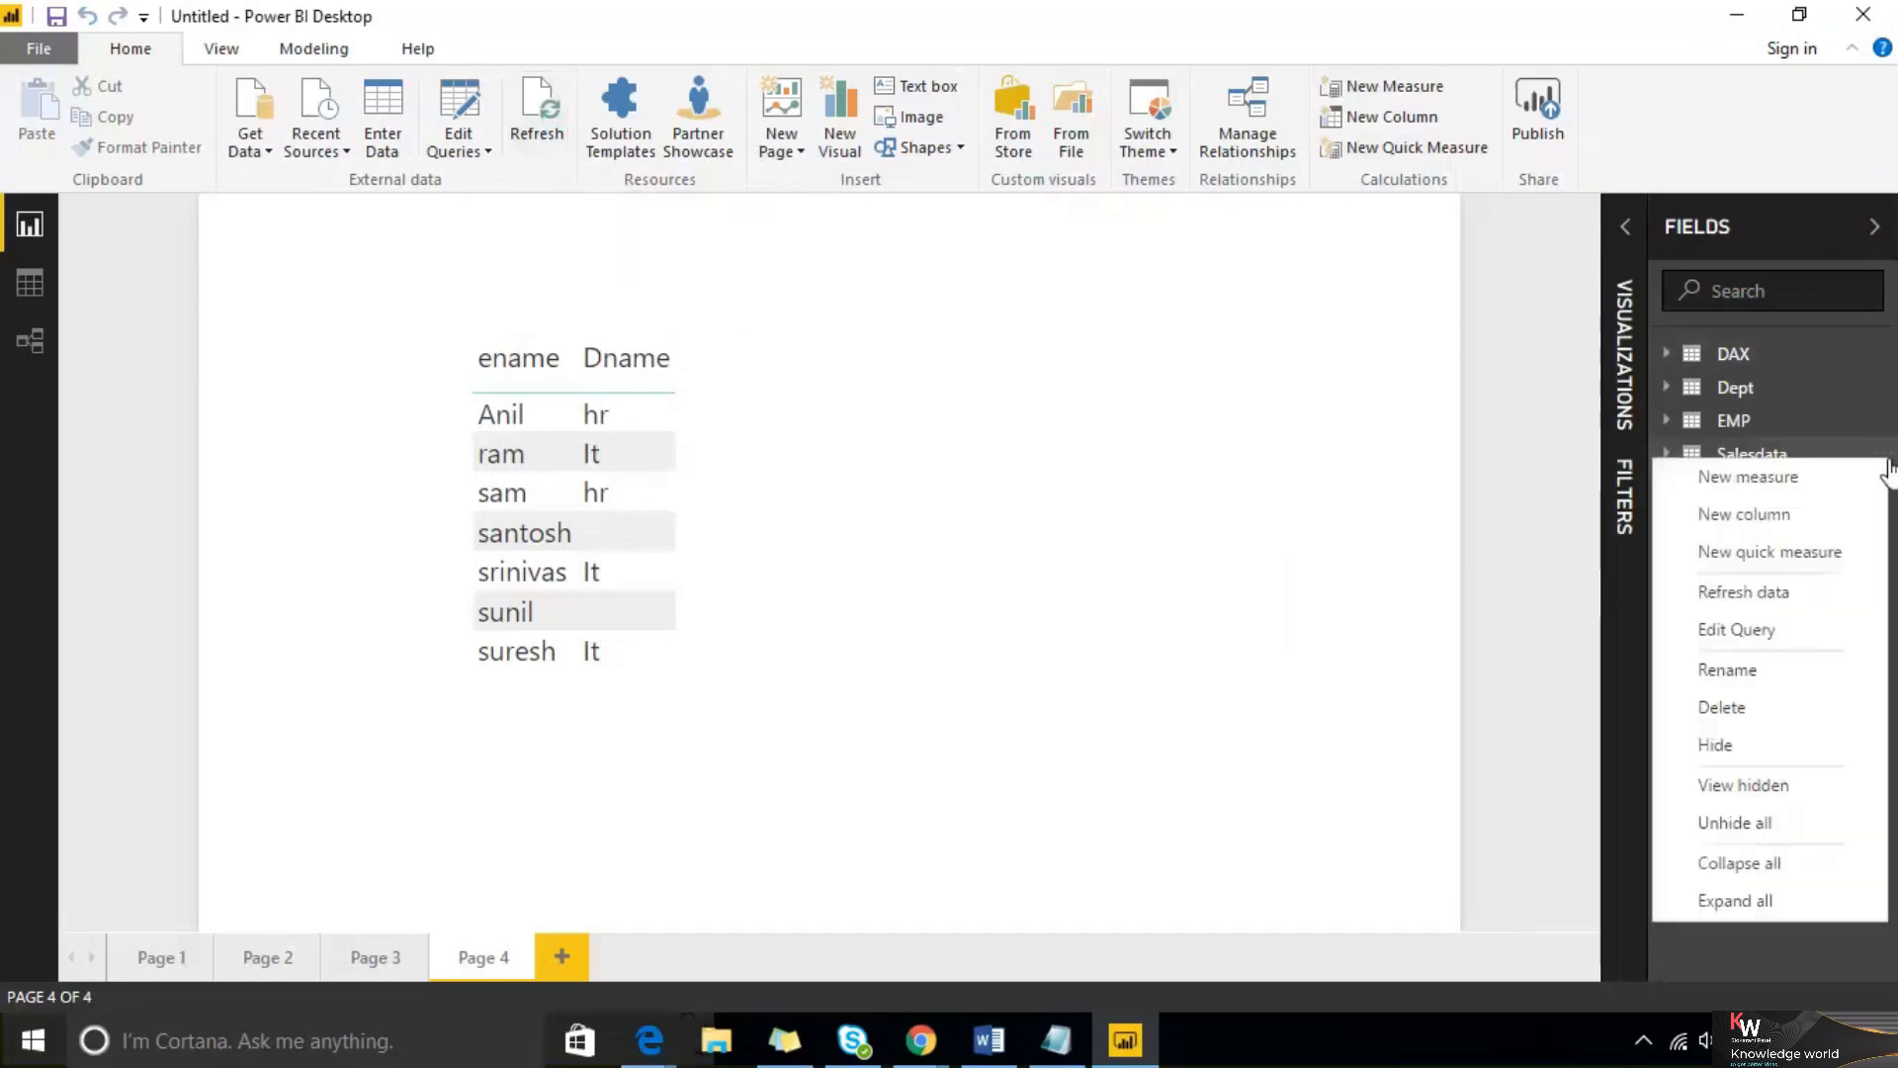
{"action": "left_click", "coordinate": [1811, 594]}
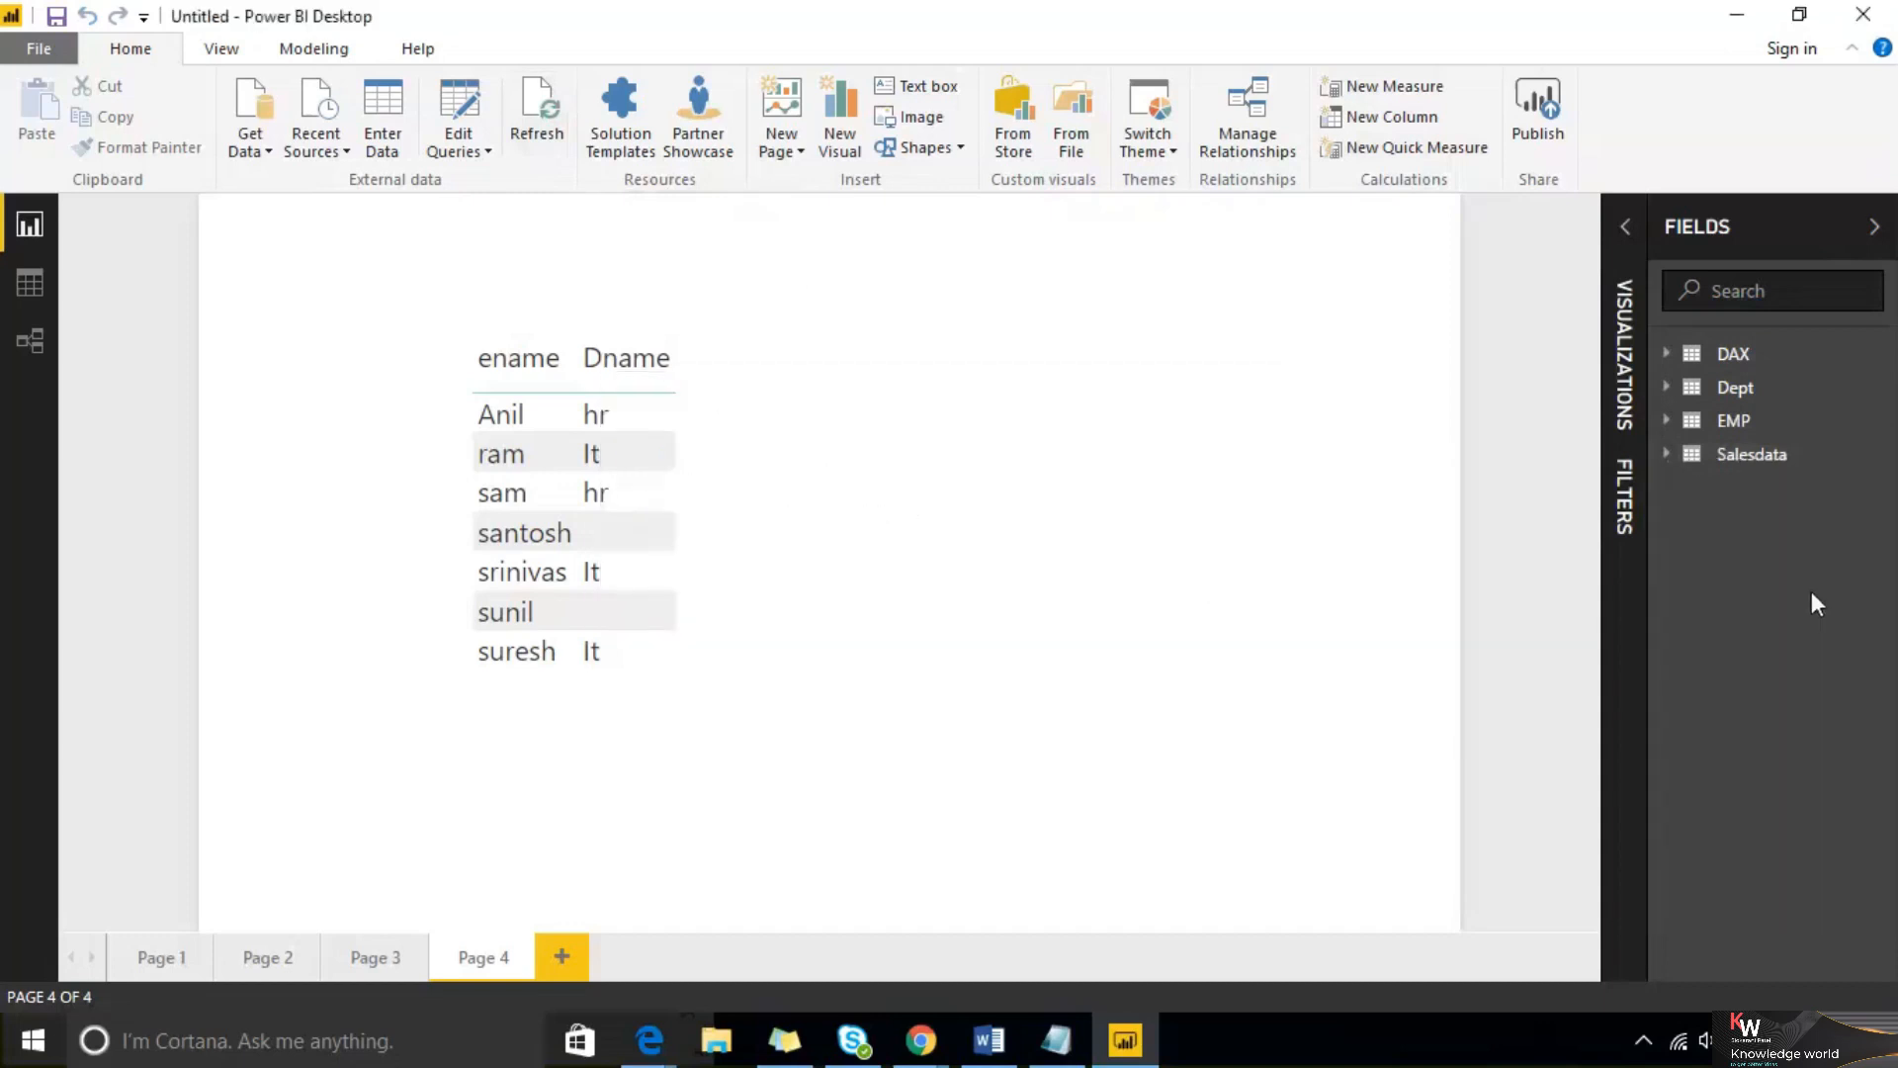
{"action": "left_click", "coordinate": [1881, 461]}
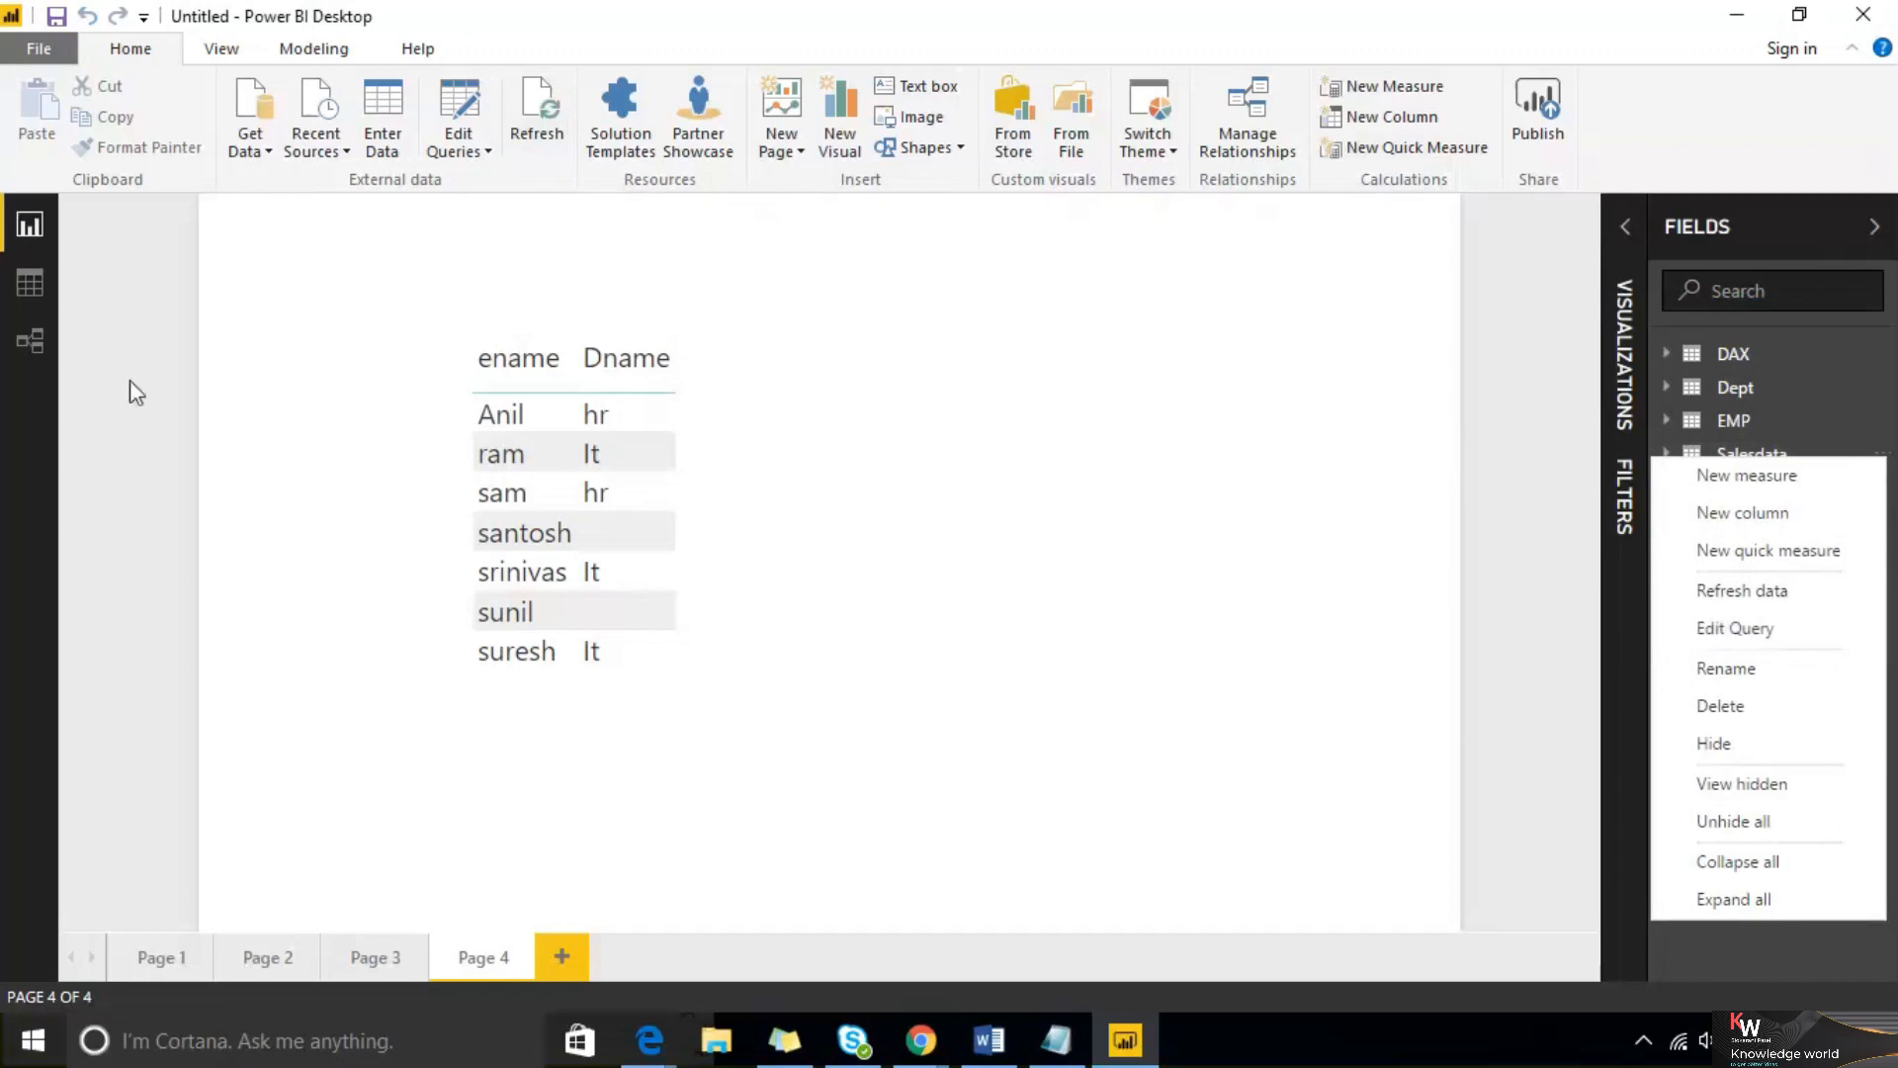
Inspect the EMP and Salesdata tables in Data view, then return to Report view
{"action": "left_click", "coordinate": [32, 286]}
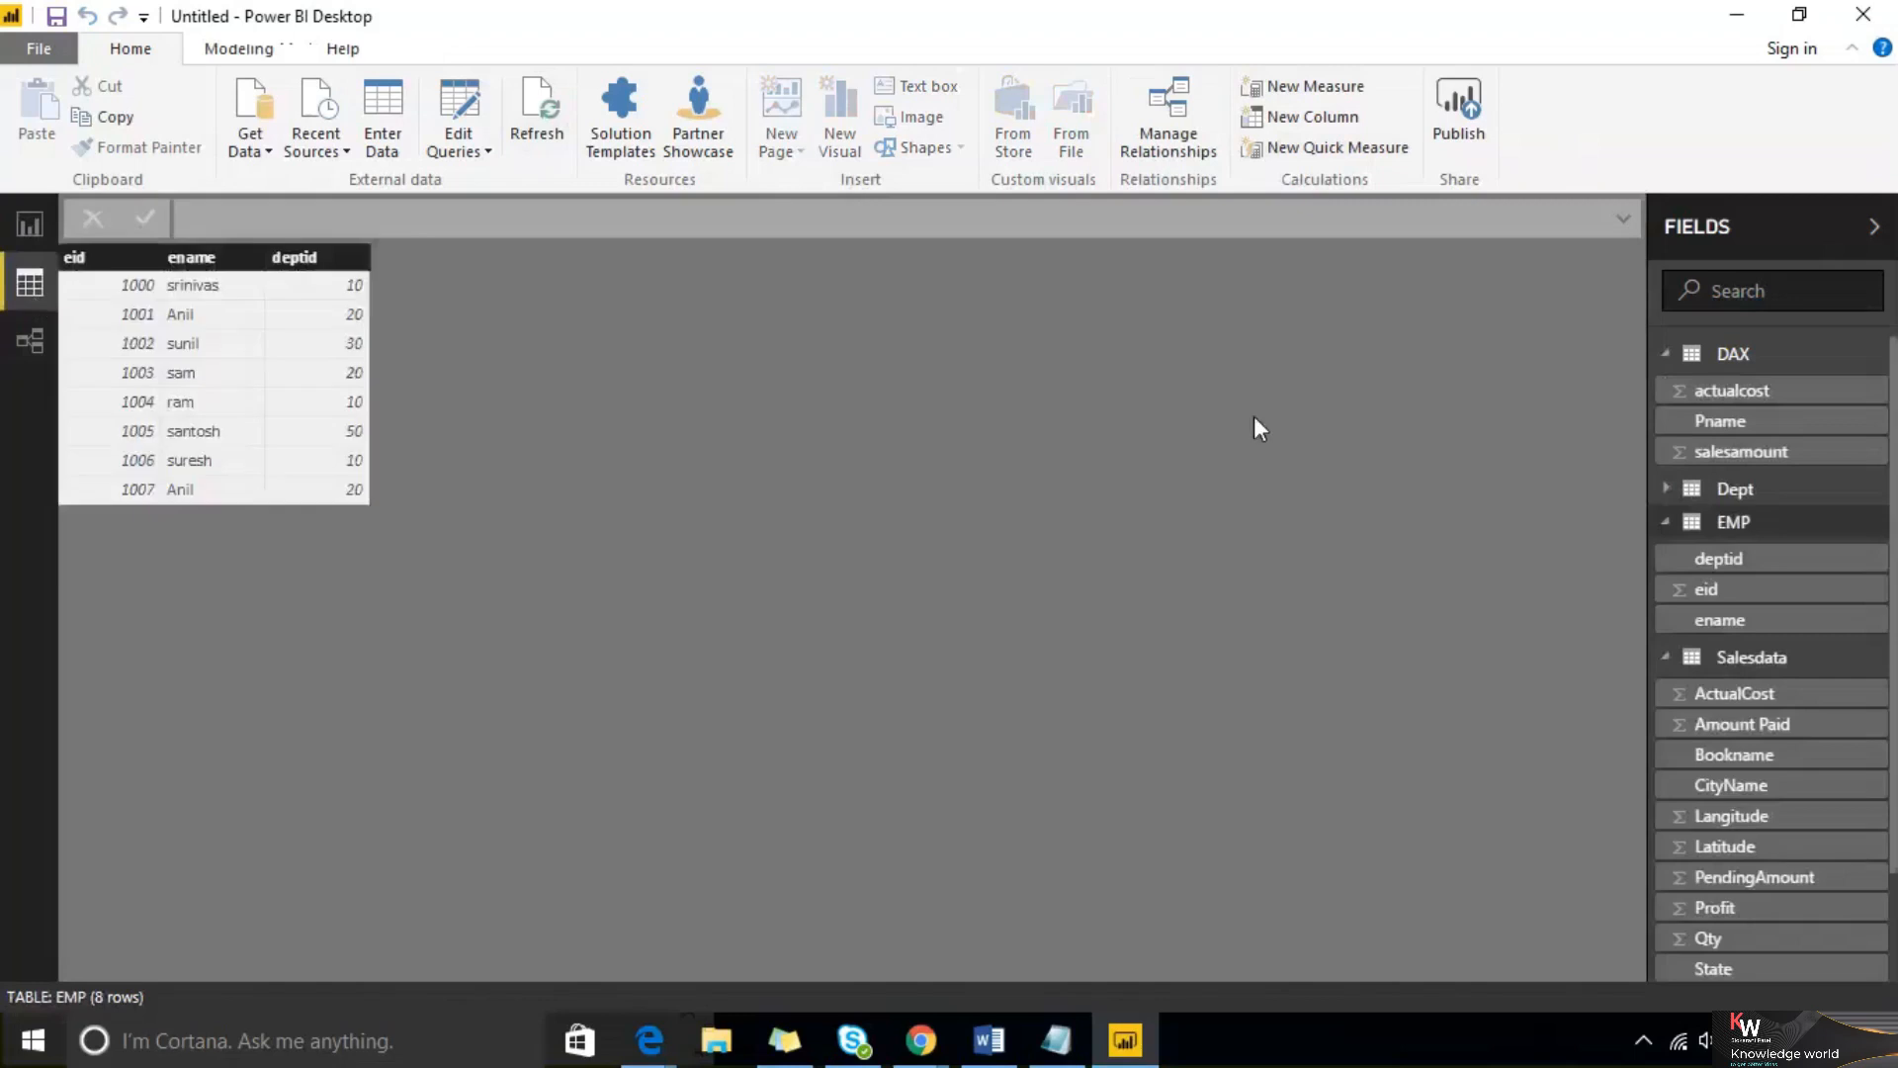
{"action": "left_click", "coordinate": [1796, 663]}
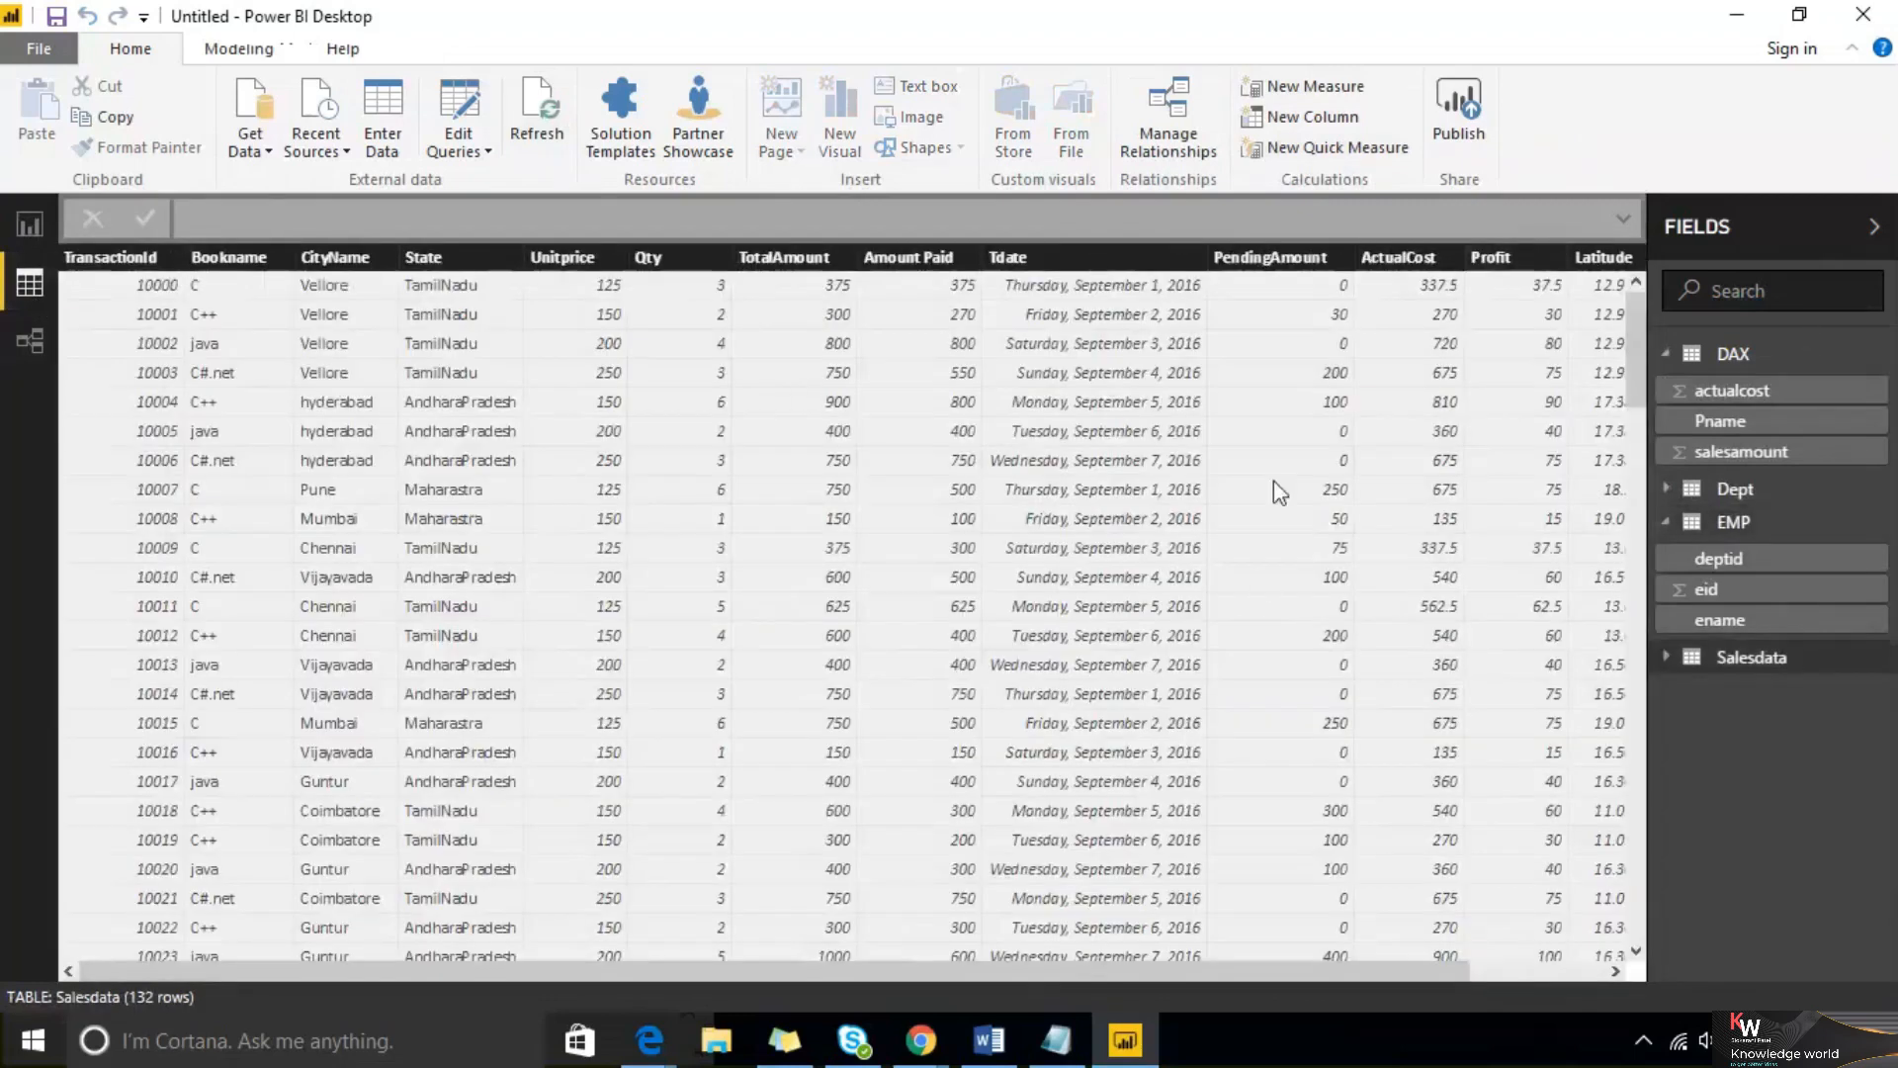
{"action": "left_click", "coordinate": [16, 236]}
{"action": "left_click", "coordinate": [1229, 337]}
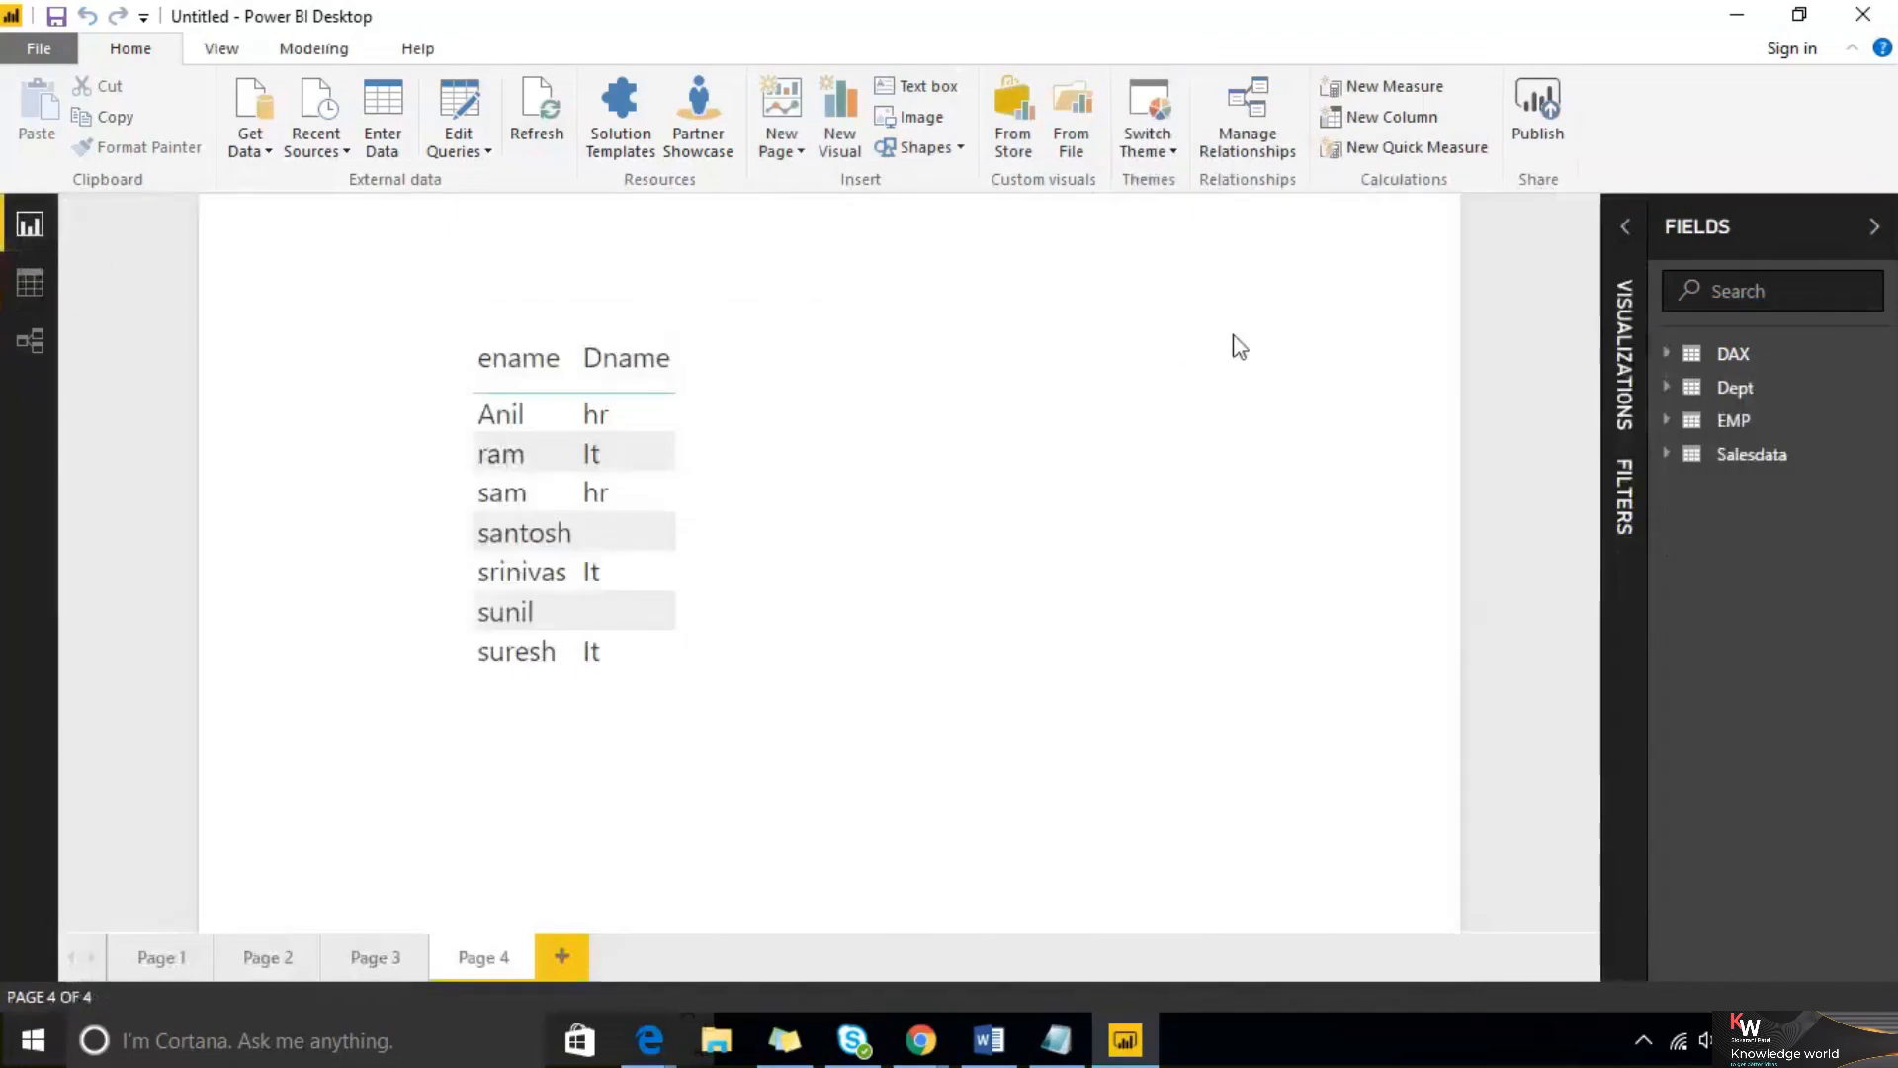
Preview the Australia sheet from the recent sample.xlsx source in the Navigator, then cancel without loading
{"action": "left_click", "coordinate": [1885, 459]}
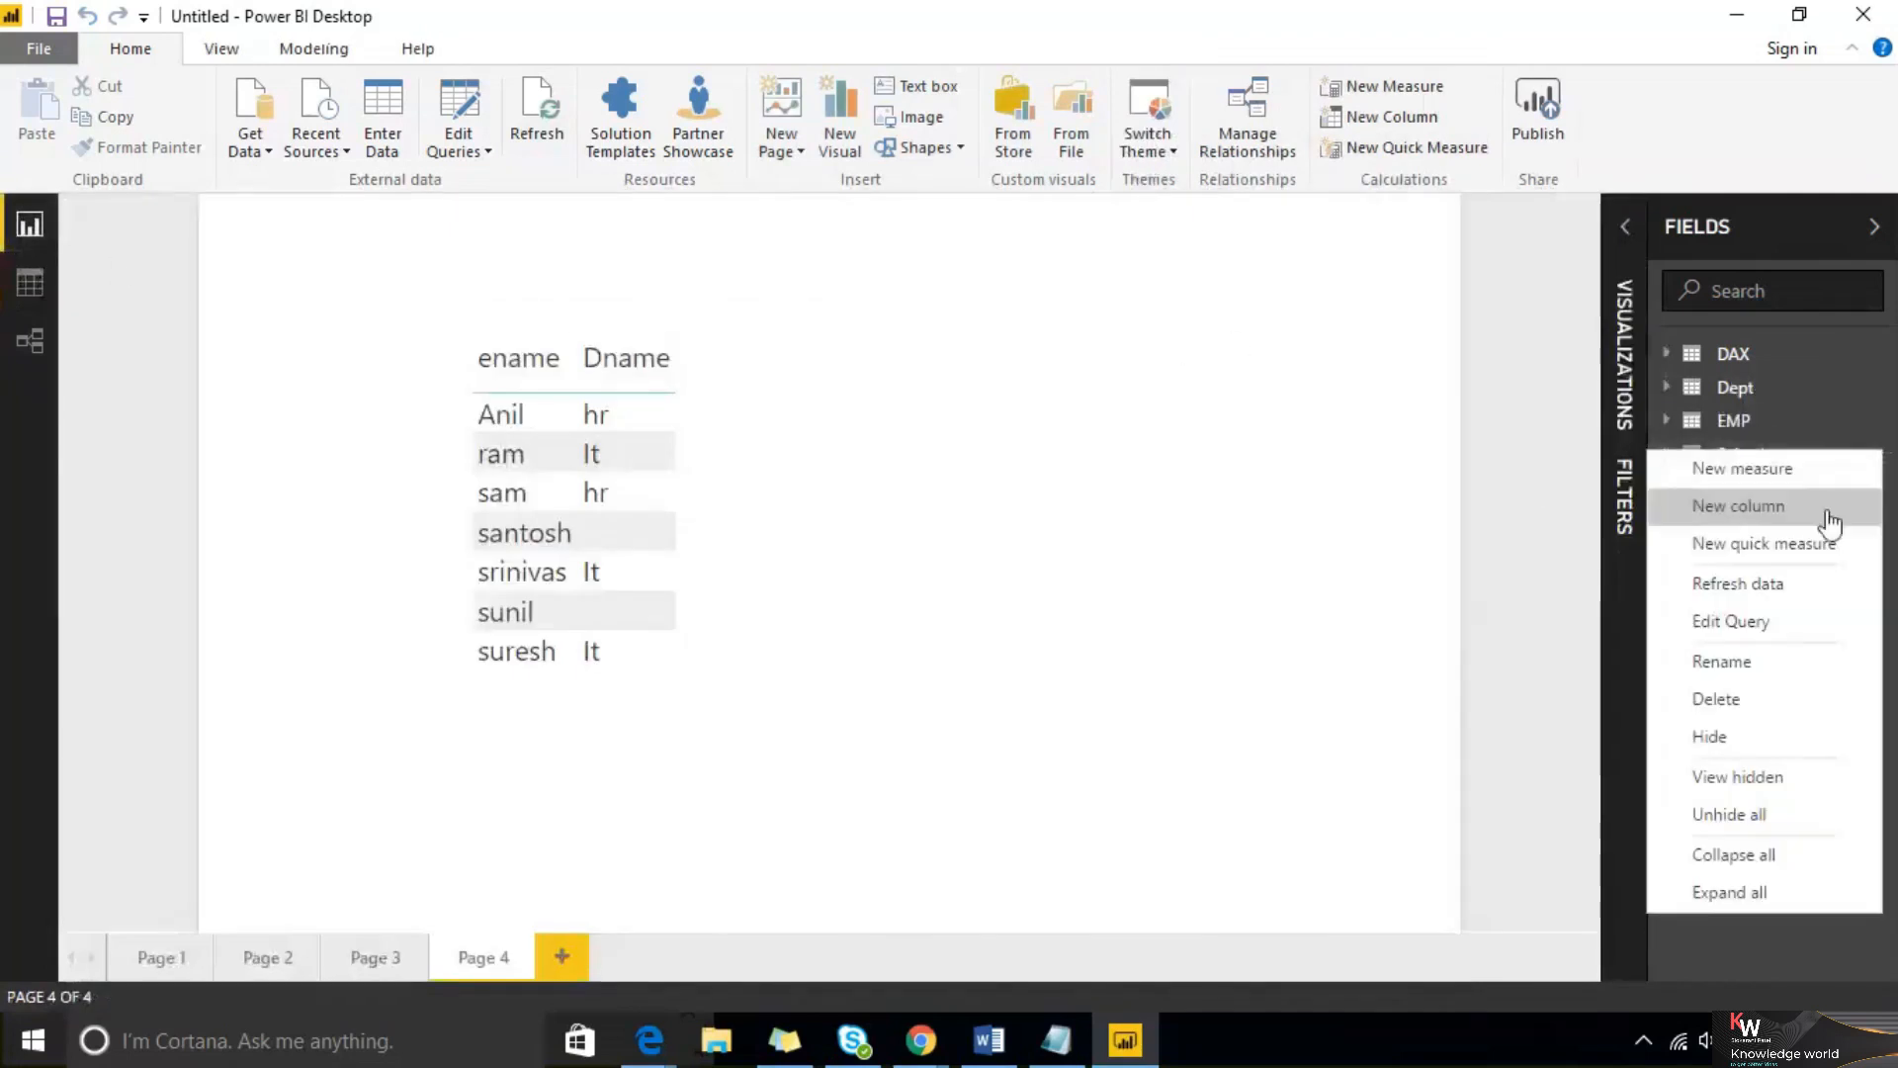
{"action": "left_click", "coordinate": [459, 139]}
{"action": "left_click", "coordinate": [287, 263]}
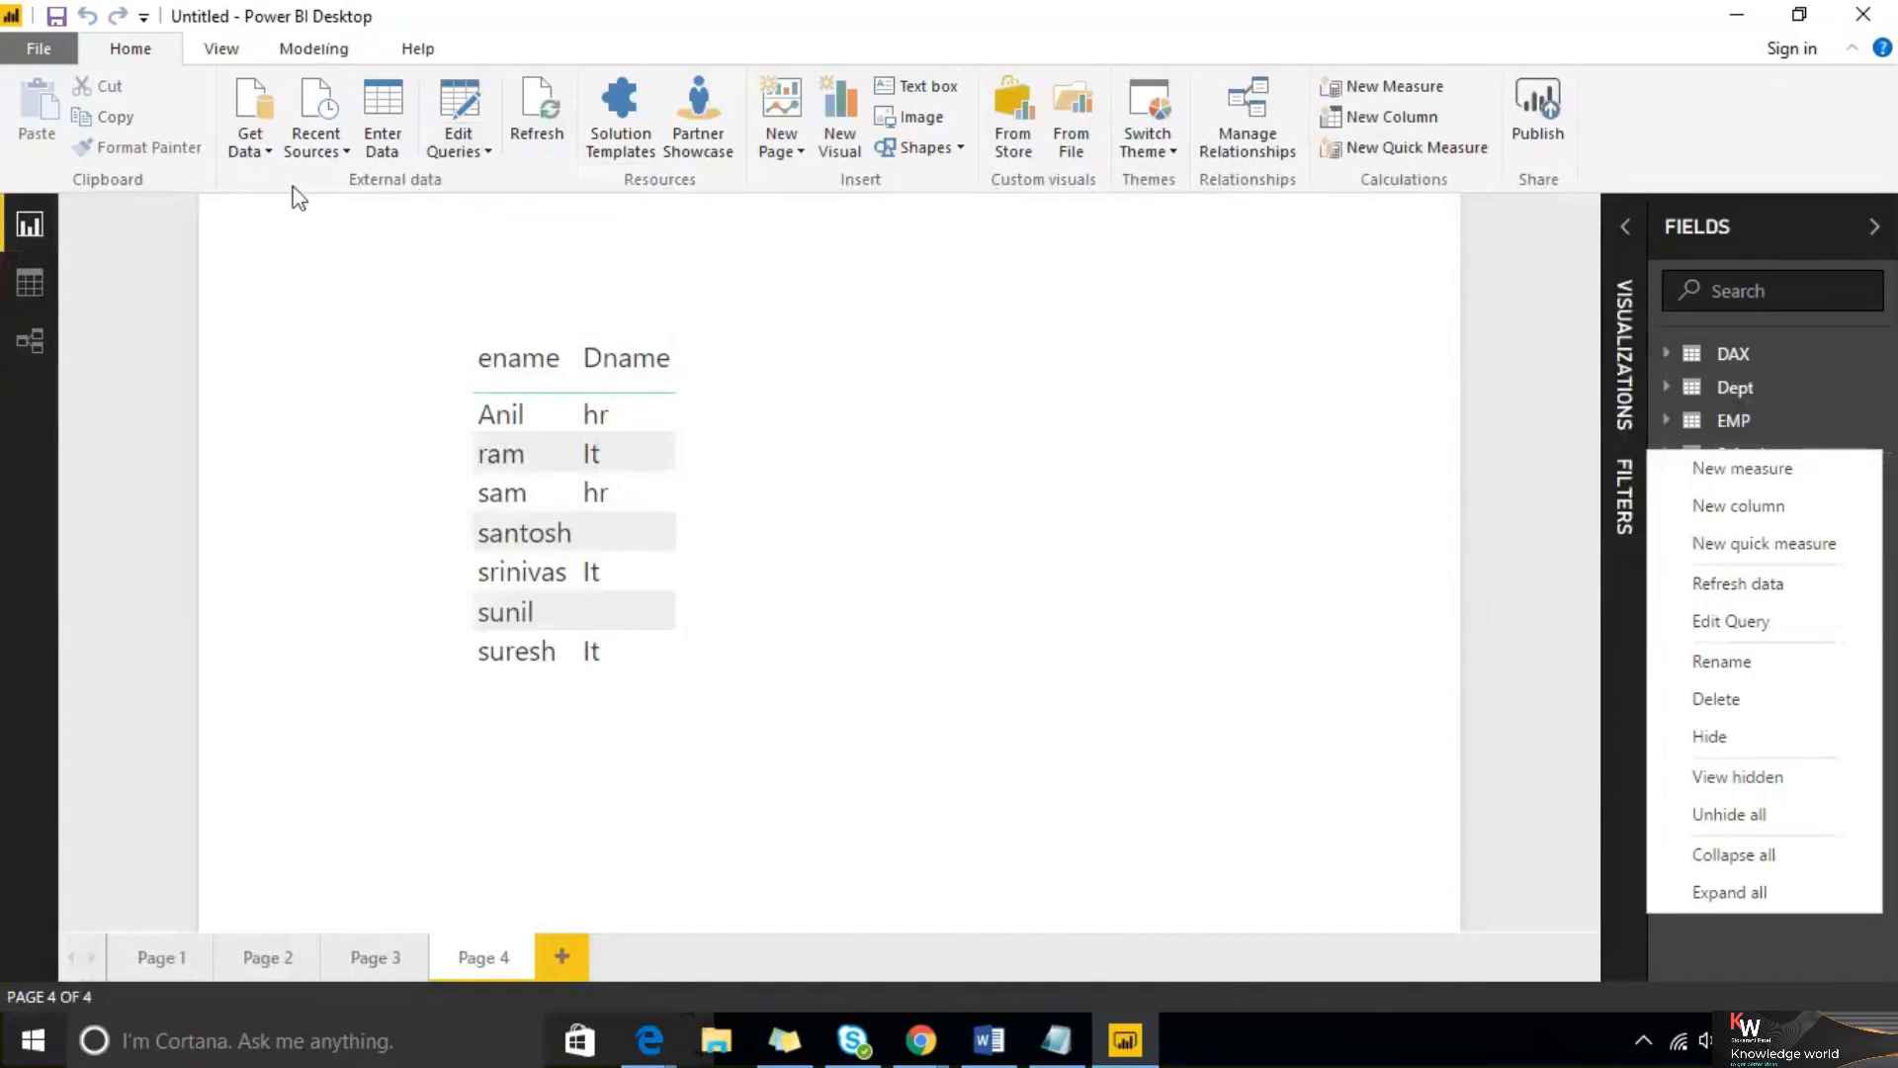
{"action": "left_click", "coordinate": [270, 143]}
{"action": "left_click", "coordinate": [316, 140]}
{"action": "left_click", "coordinate": [370, 223]}
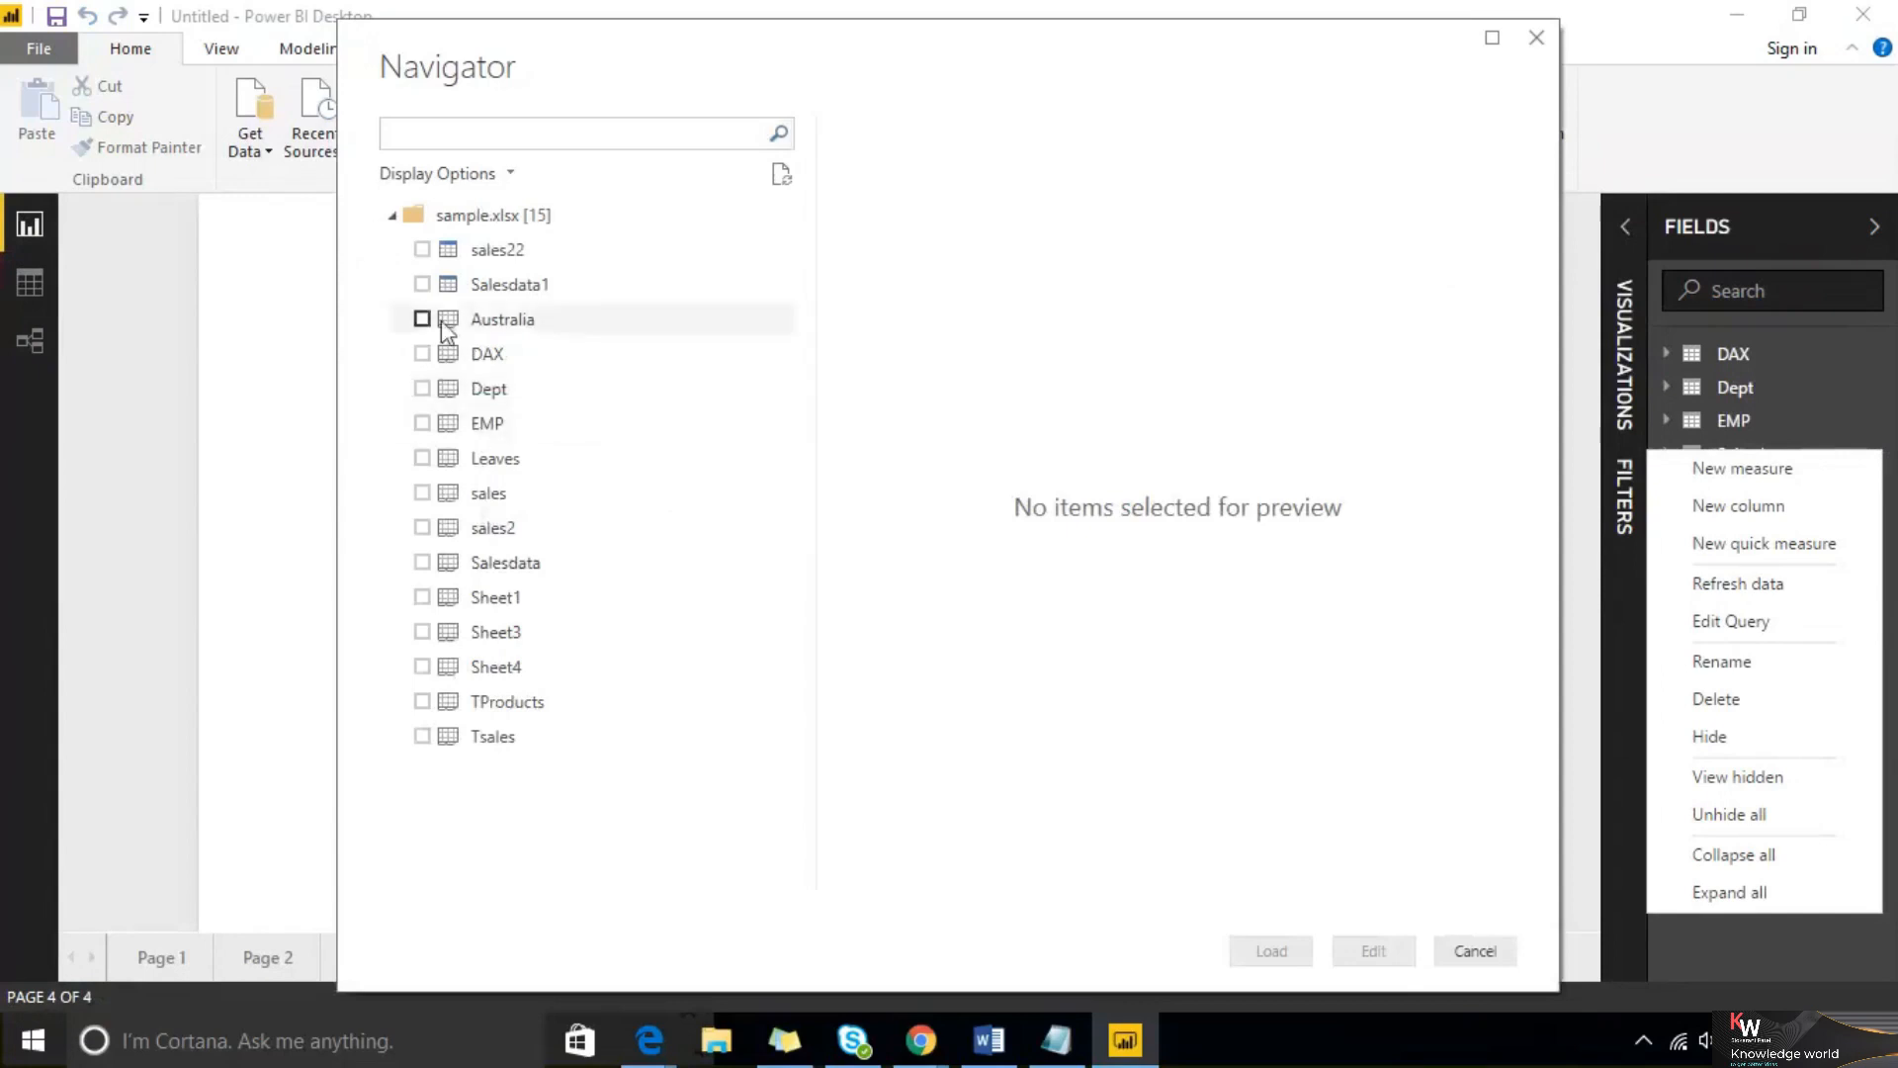
{"action": "left_click", "coordinate": [422, 318]}
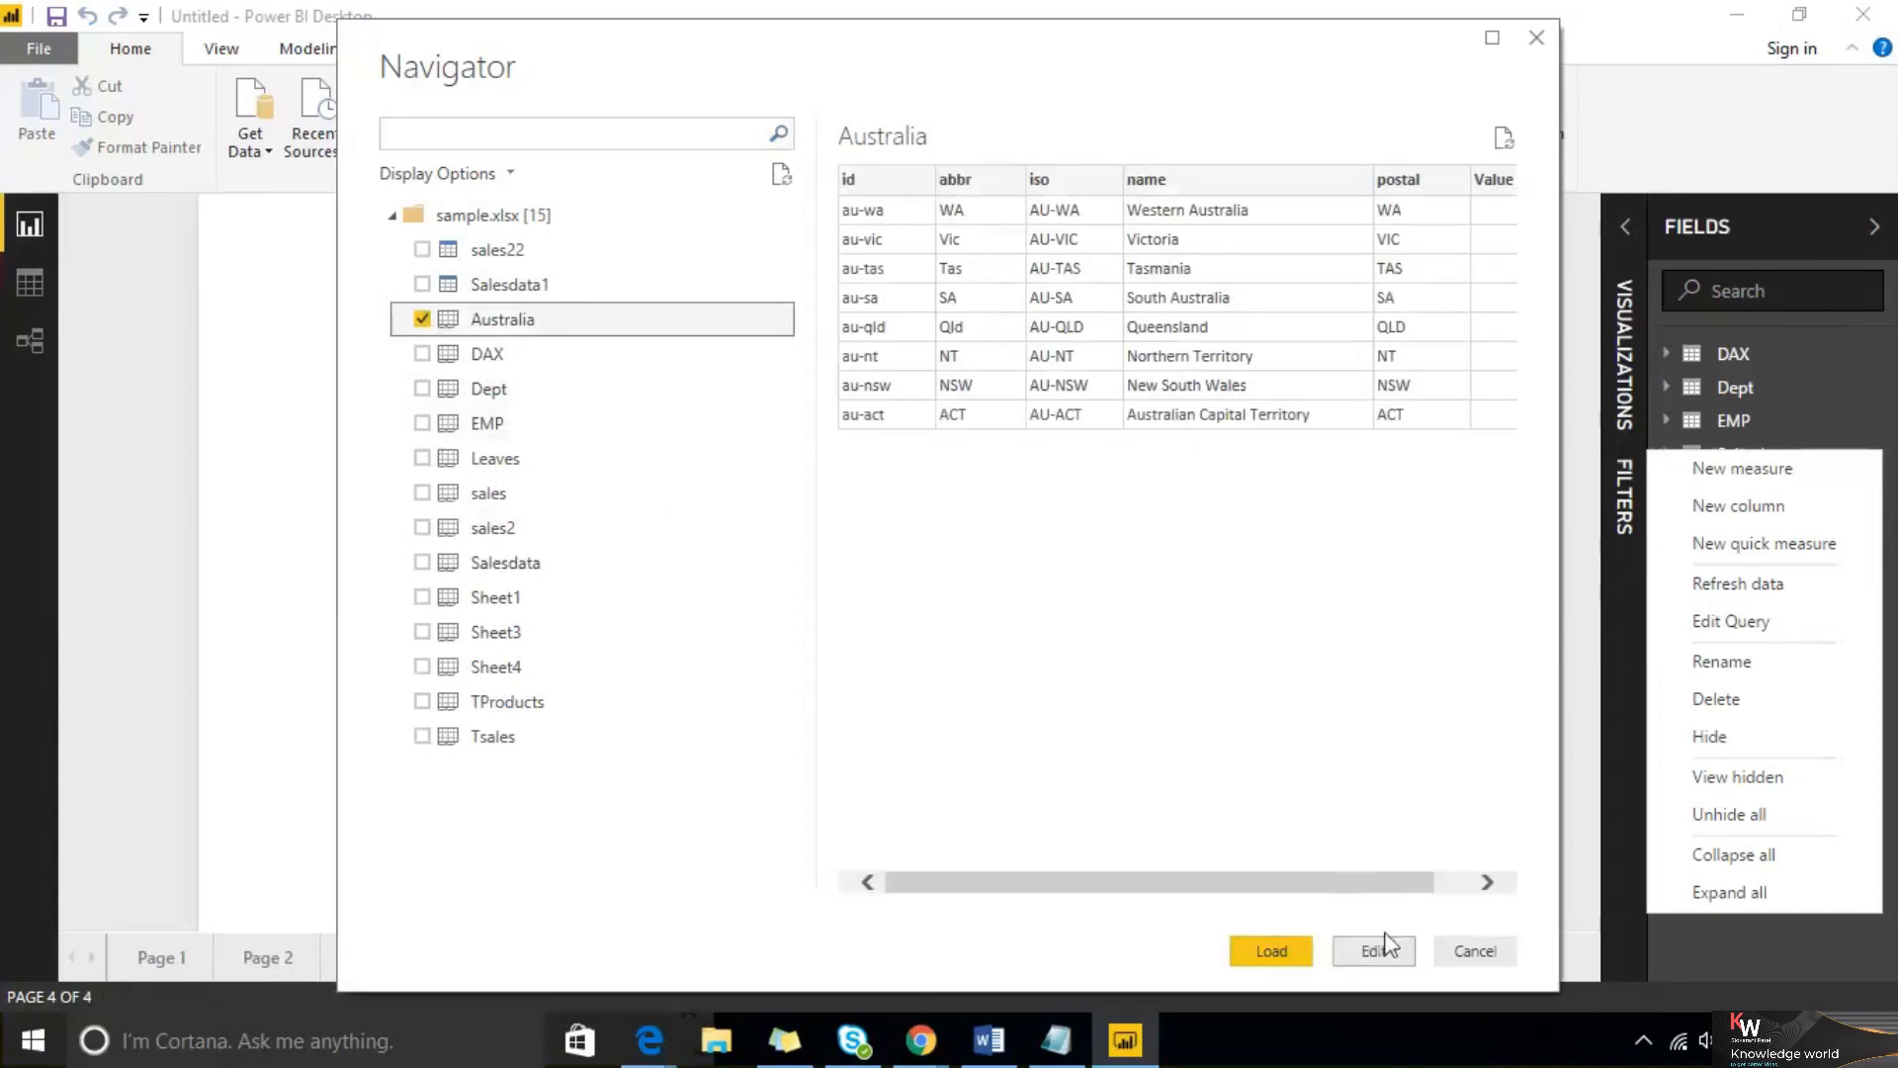
{"action": "left_click", "coordinate": [1473, 951]}
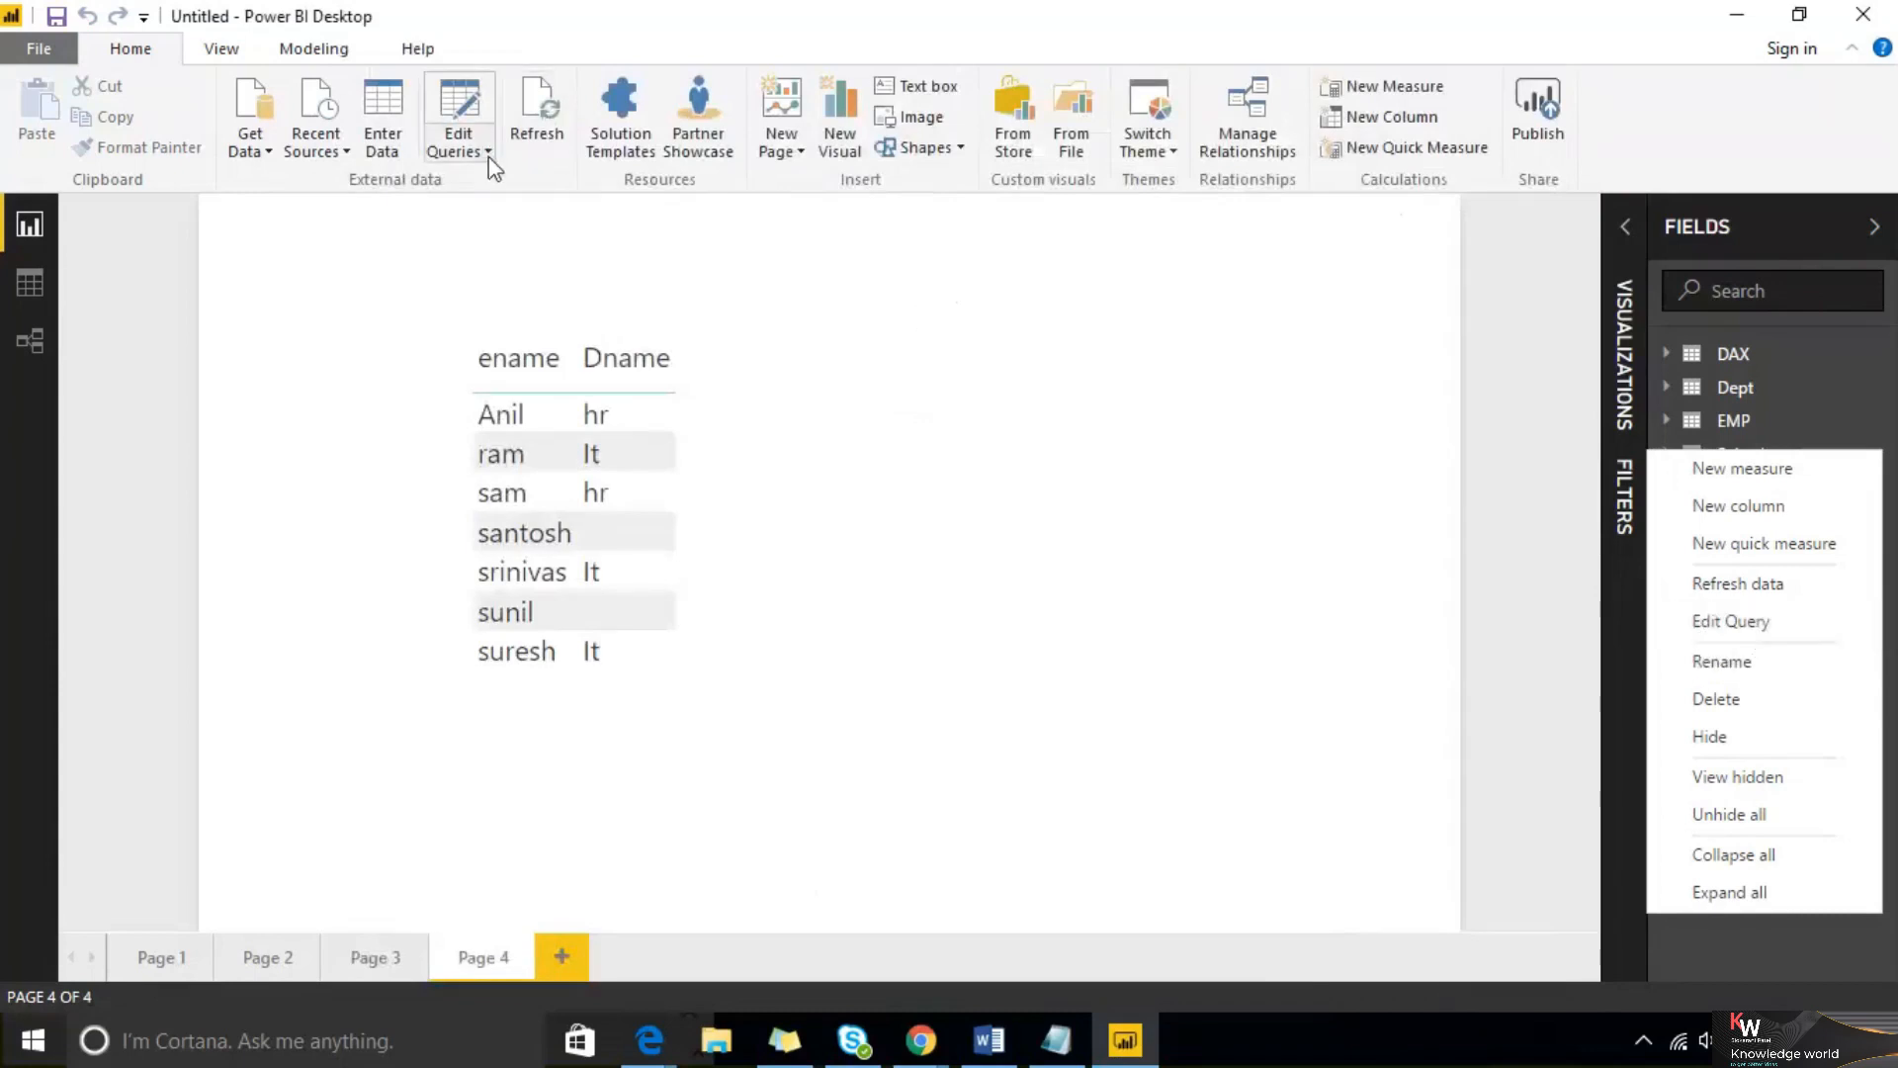
Keep only the Bookname, CityName, State and Amount Paid columns in the Salesdata query, then close and apply
{"action": "left_click", "coordinate": [1712, 623]}
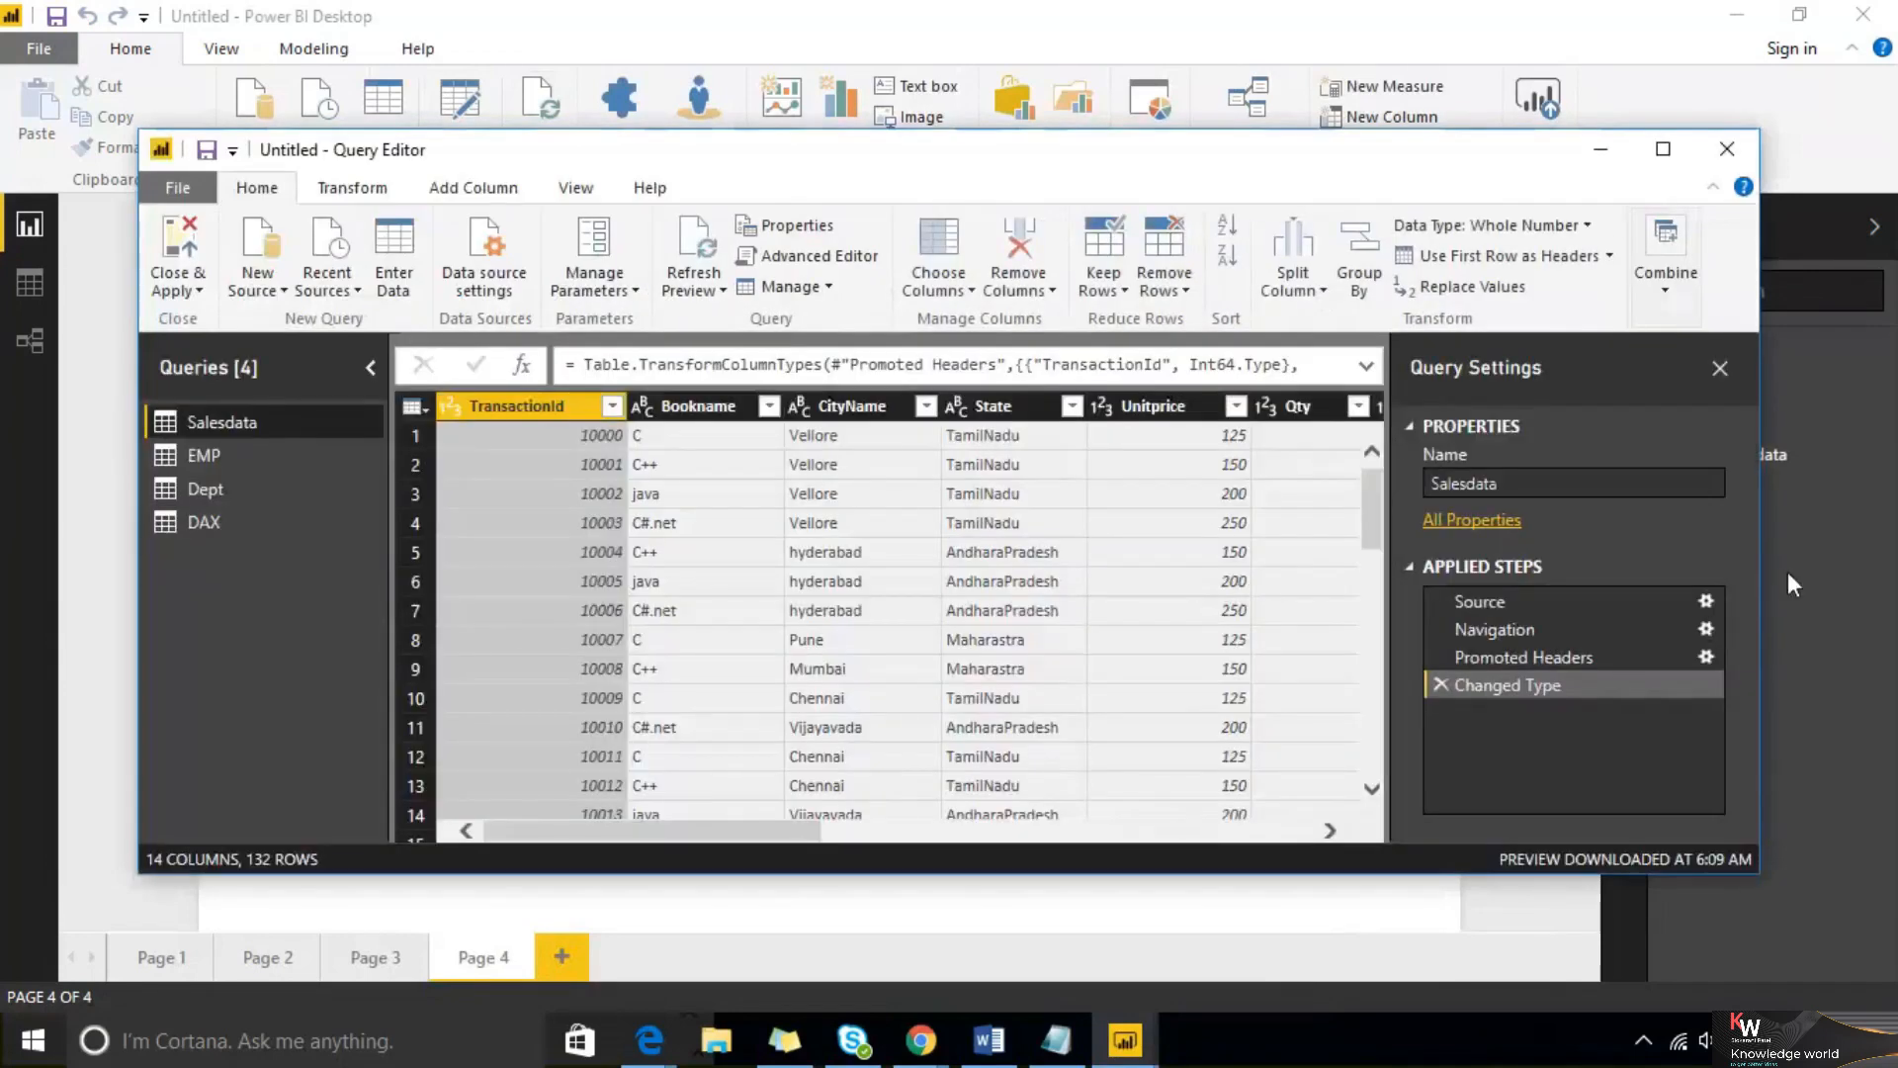
{"action": "left_click", "coordinate": [1663, 148]}
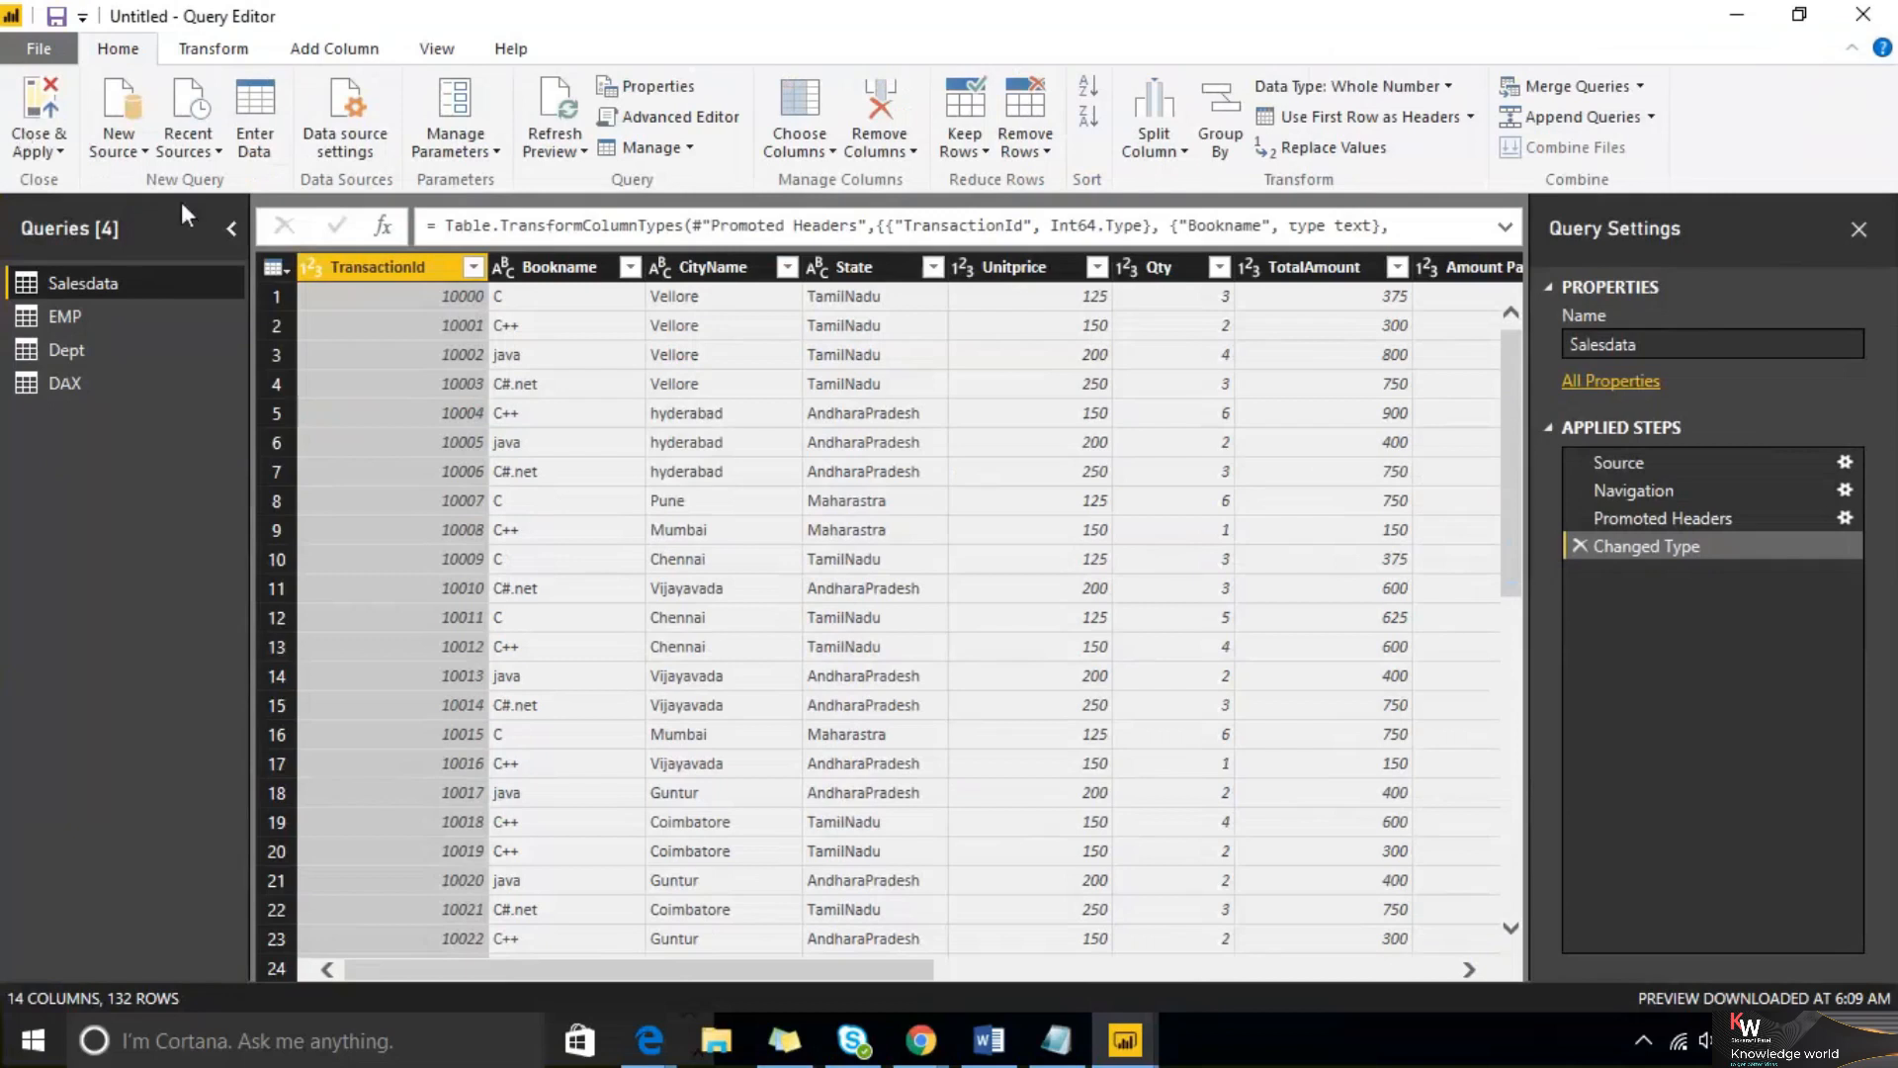
{"action": "left_click", "coordinate": [283, 261]}
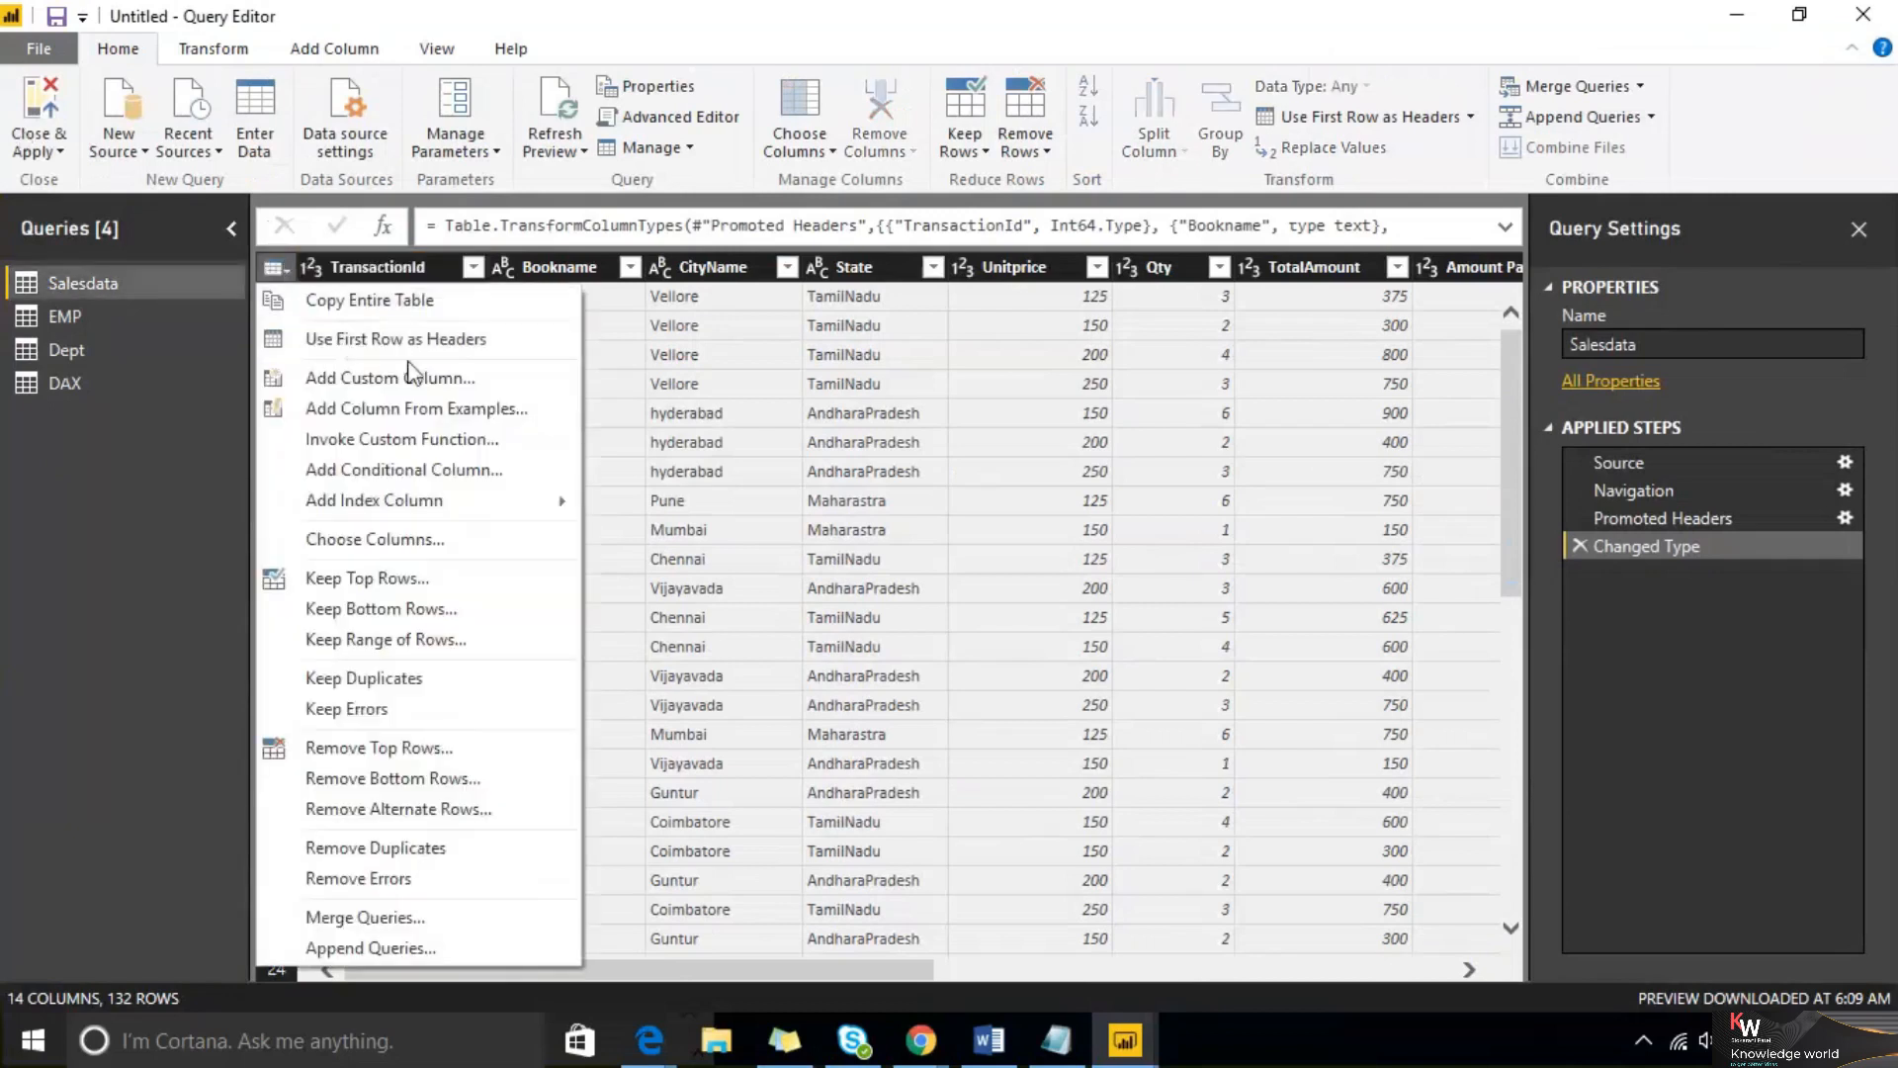
{"action": "left_click", "coordinate": [451, 539]}
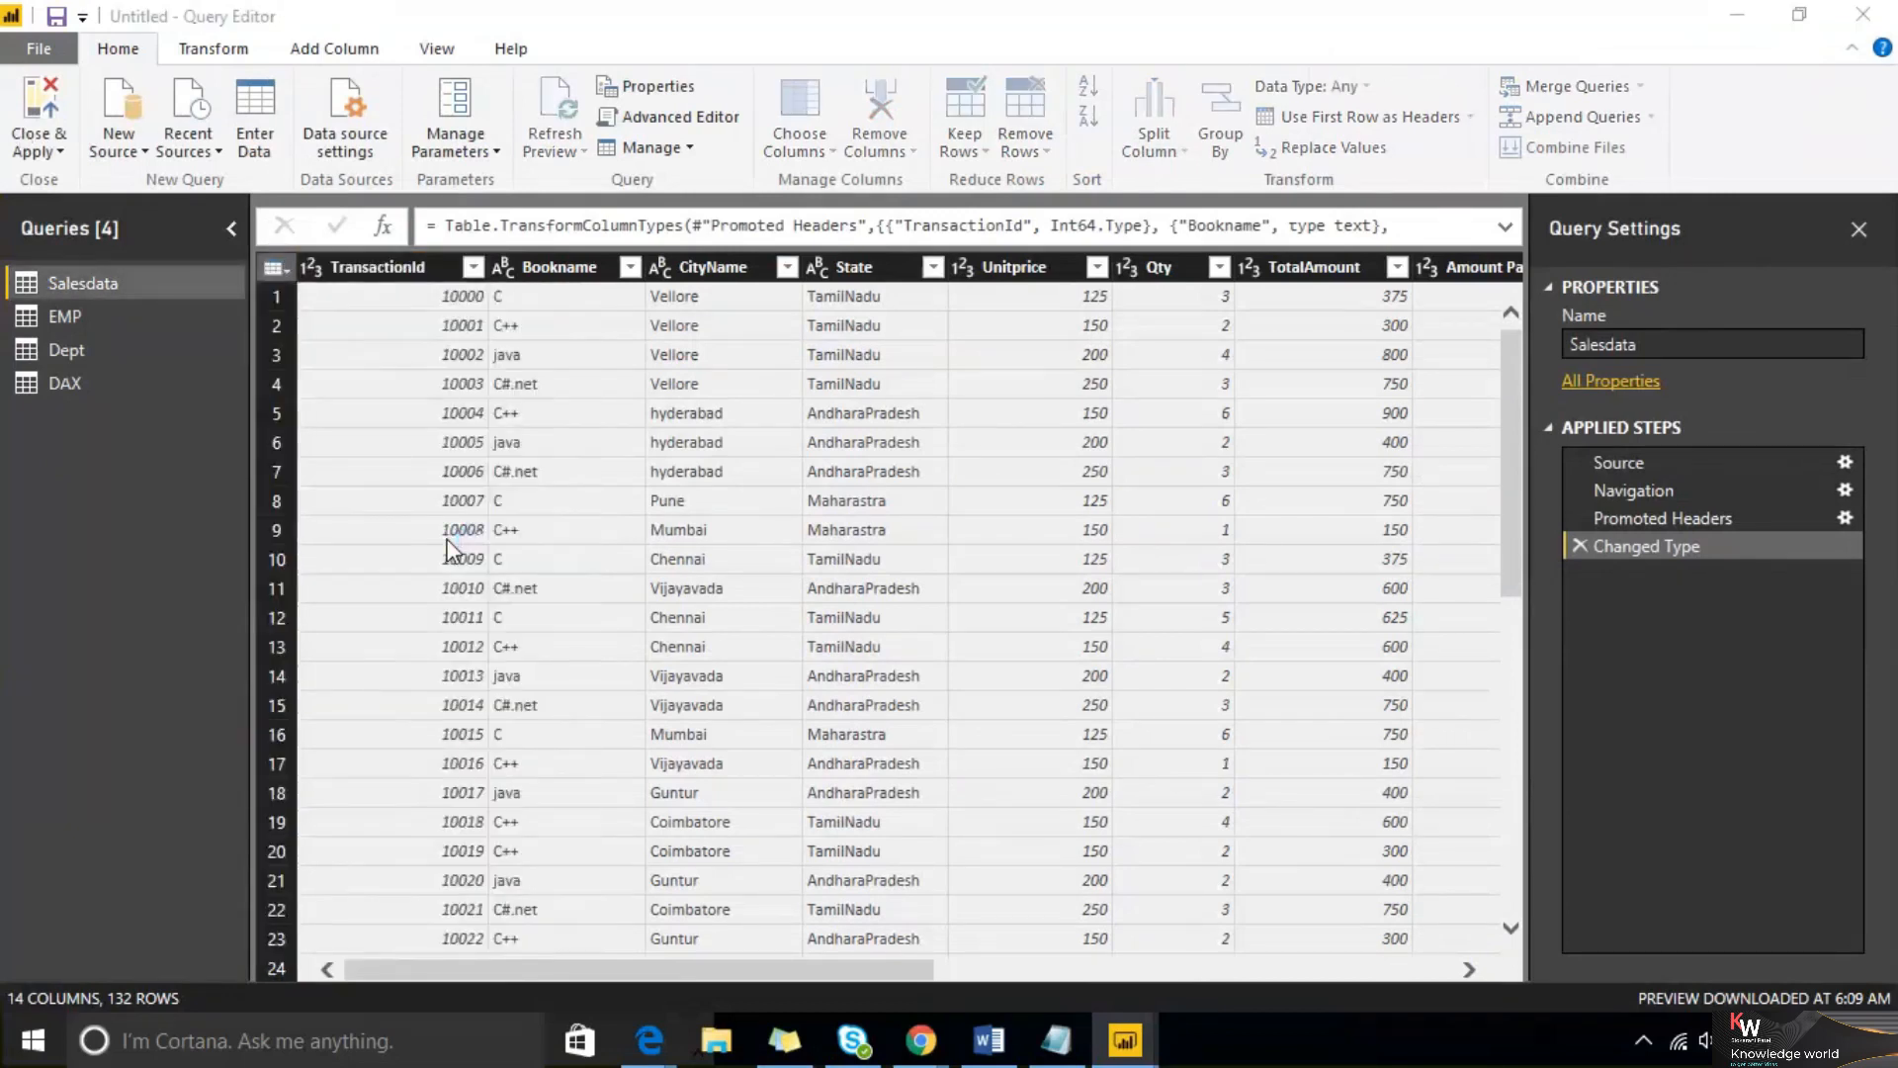
{"action": "left_click", "coordinate": [770, 256]}
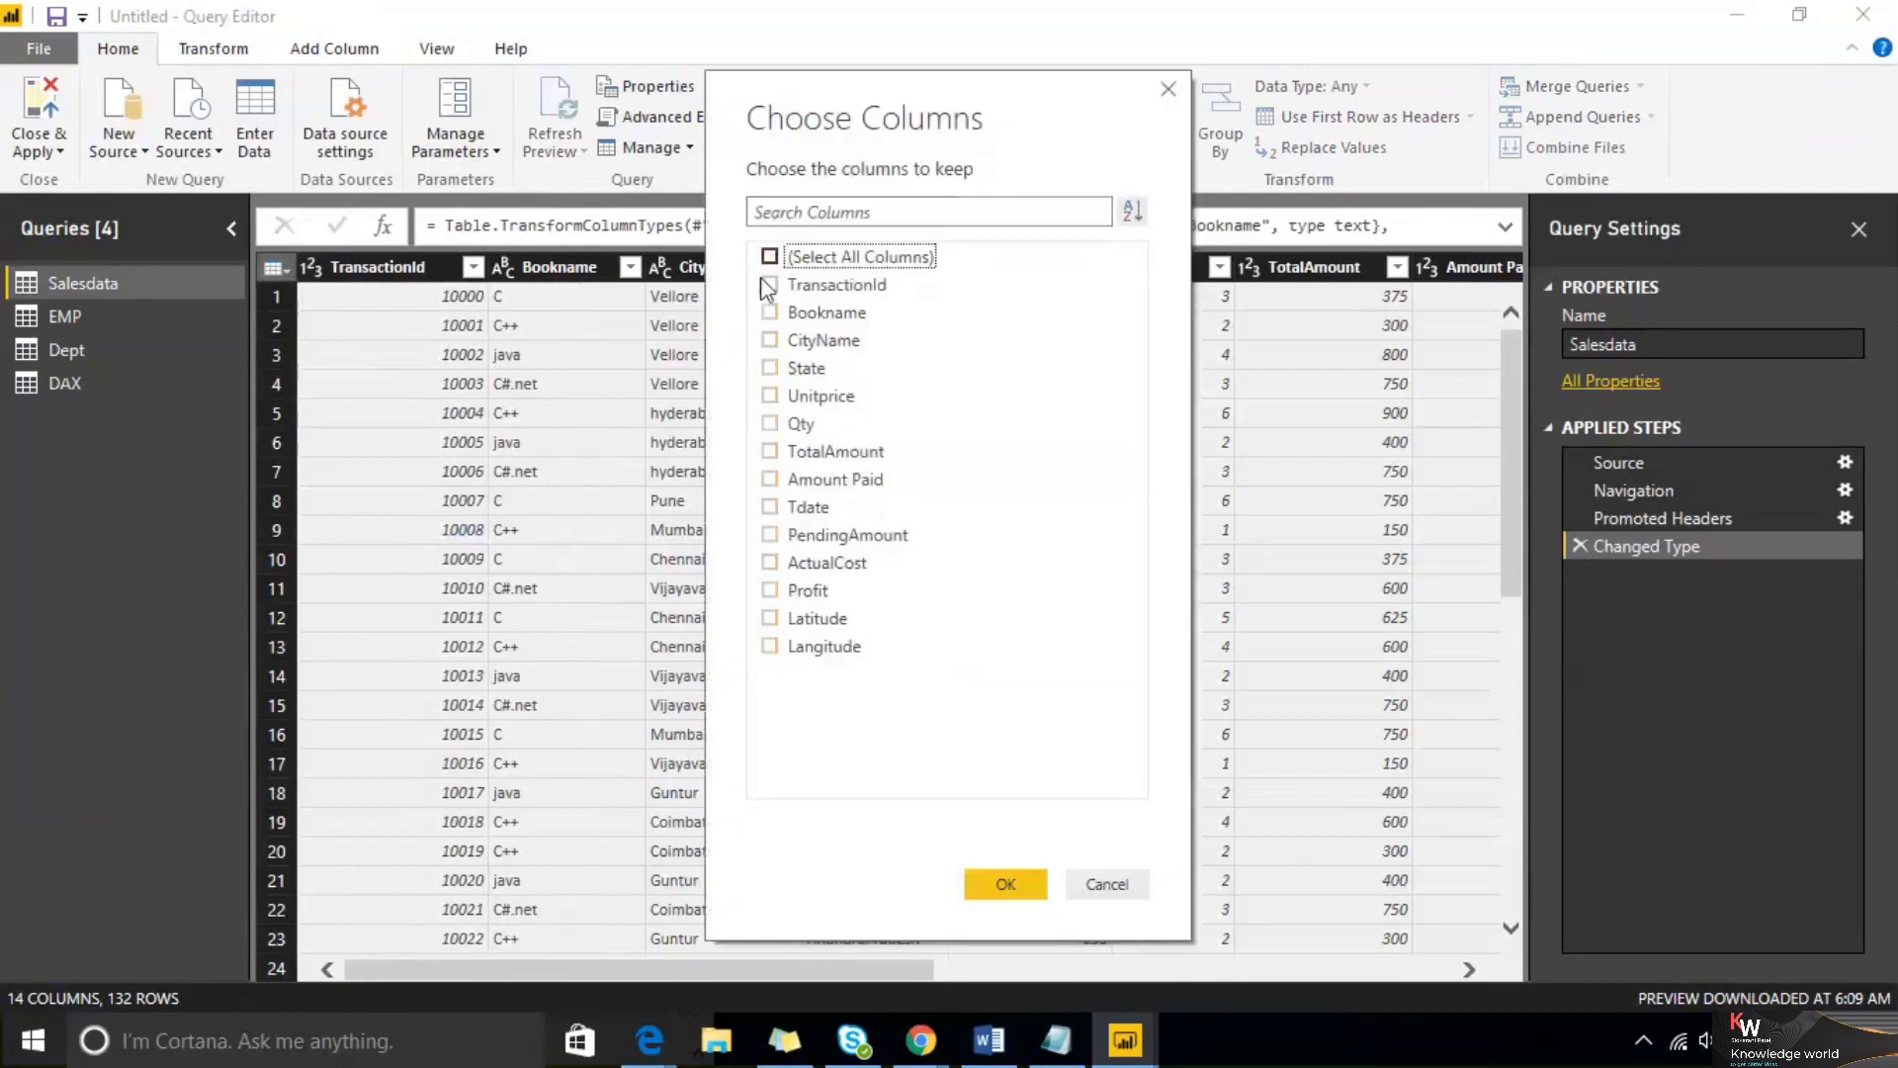
{"action": "left_click", "coordinate": [770, 312]}
{"action": "left_click", "coordinate": [770, 340]}
{"action": "left_click", "coordinate": [770, 368]}
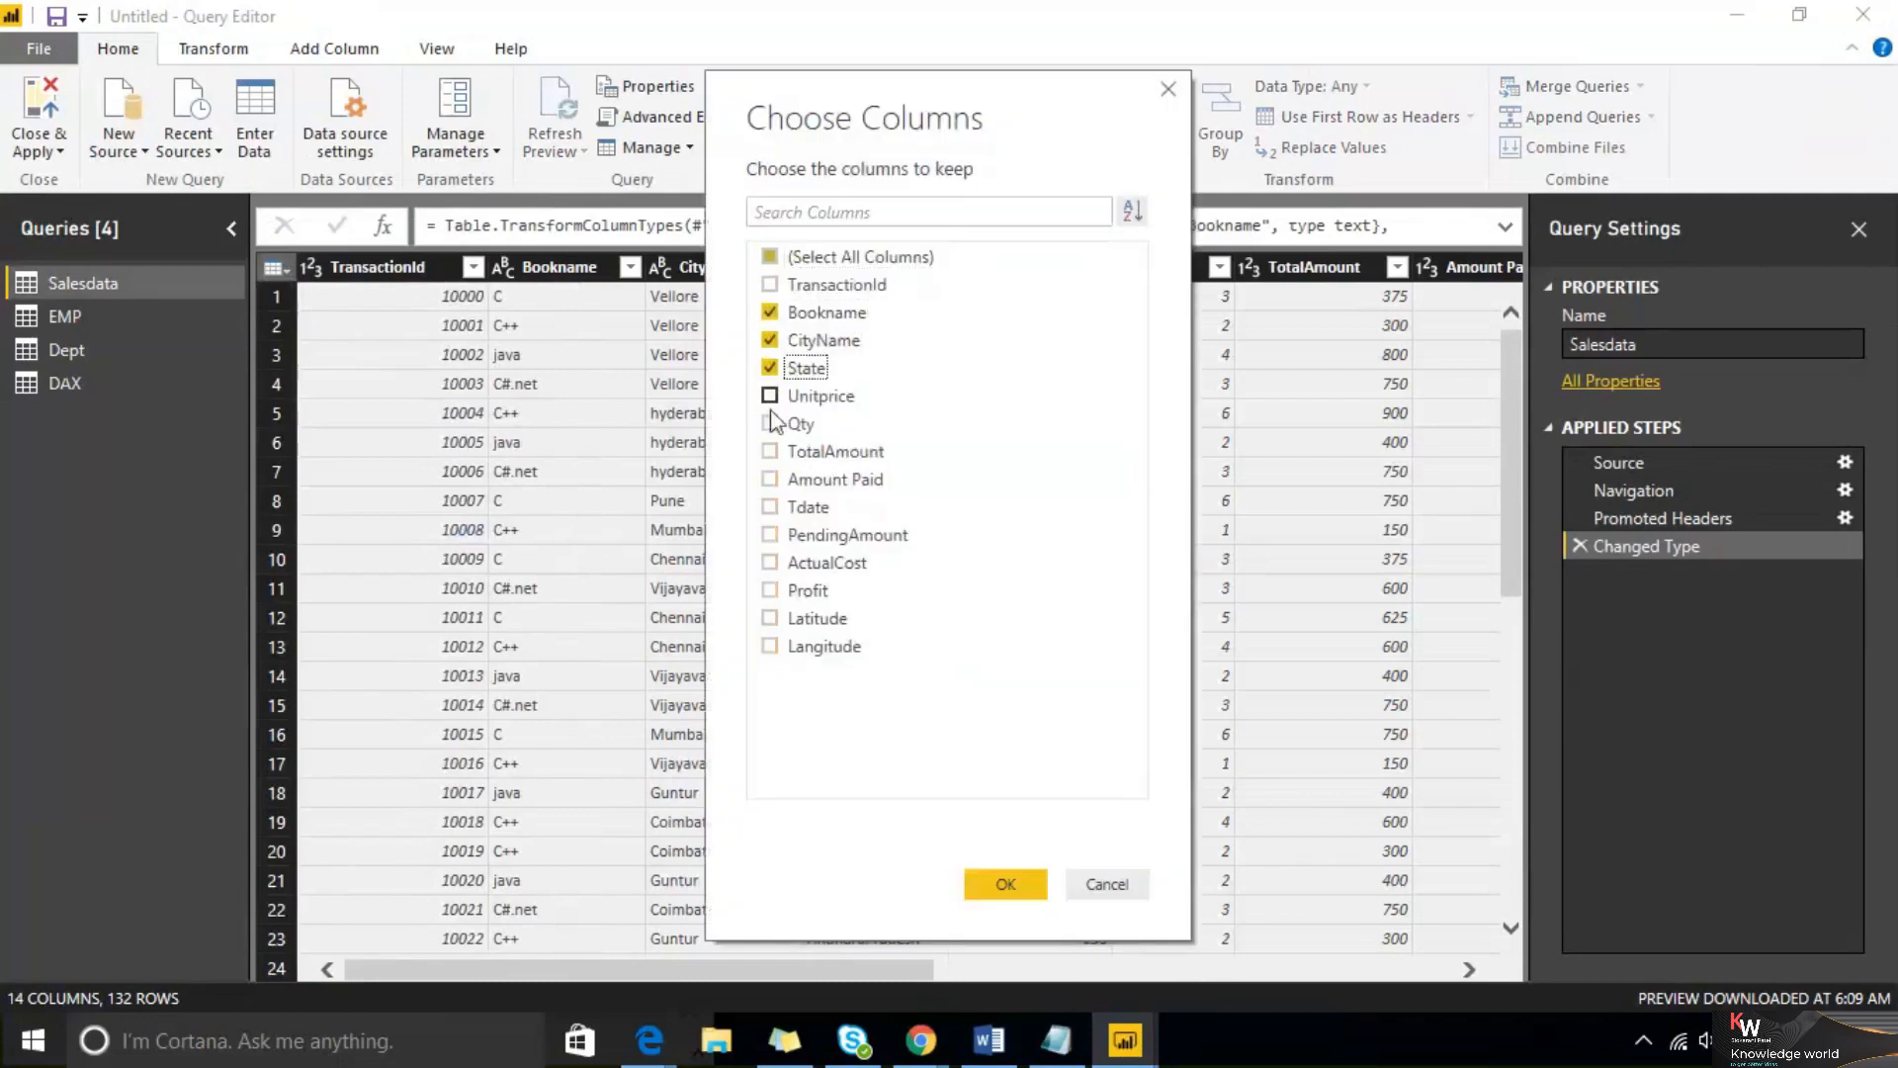
{"action": "left_click", "coordinate": [771, 478]}
{"action": "left_click", "coordinate": [1000, 885]}
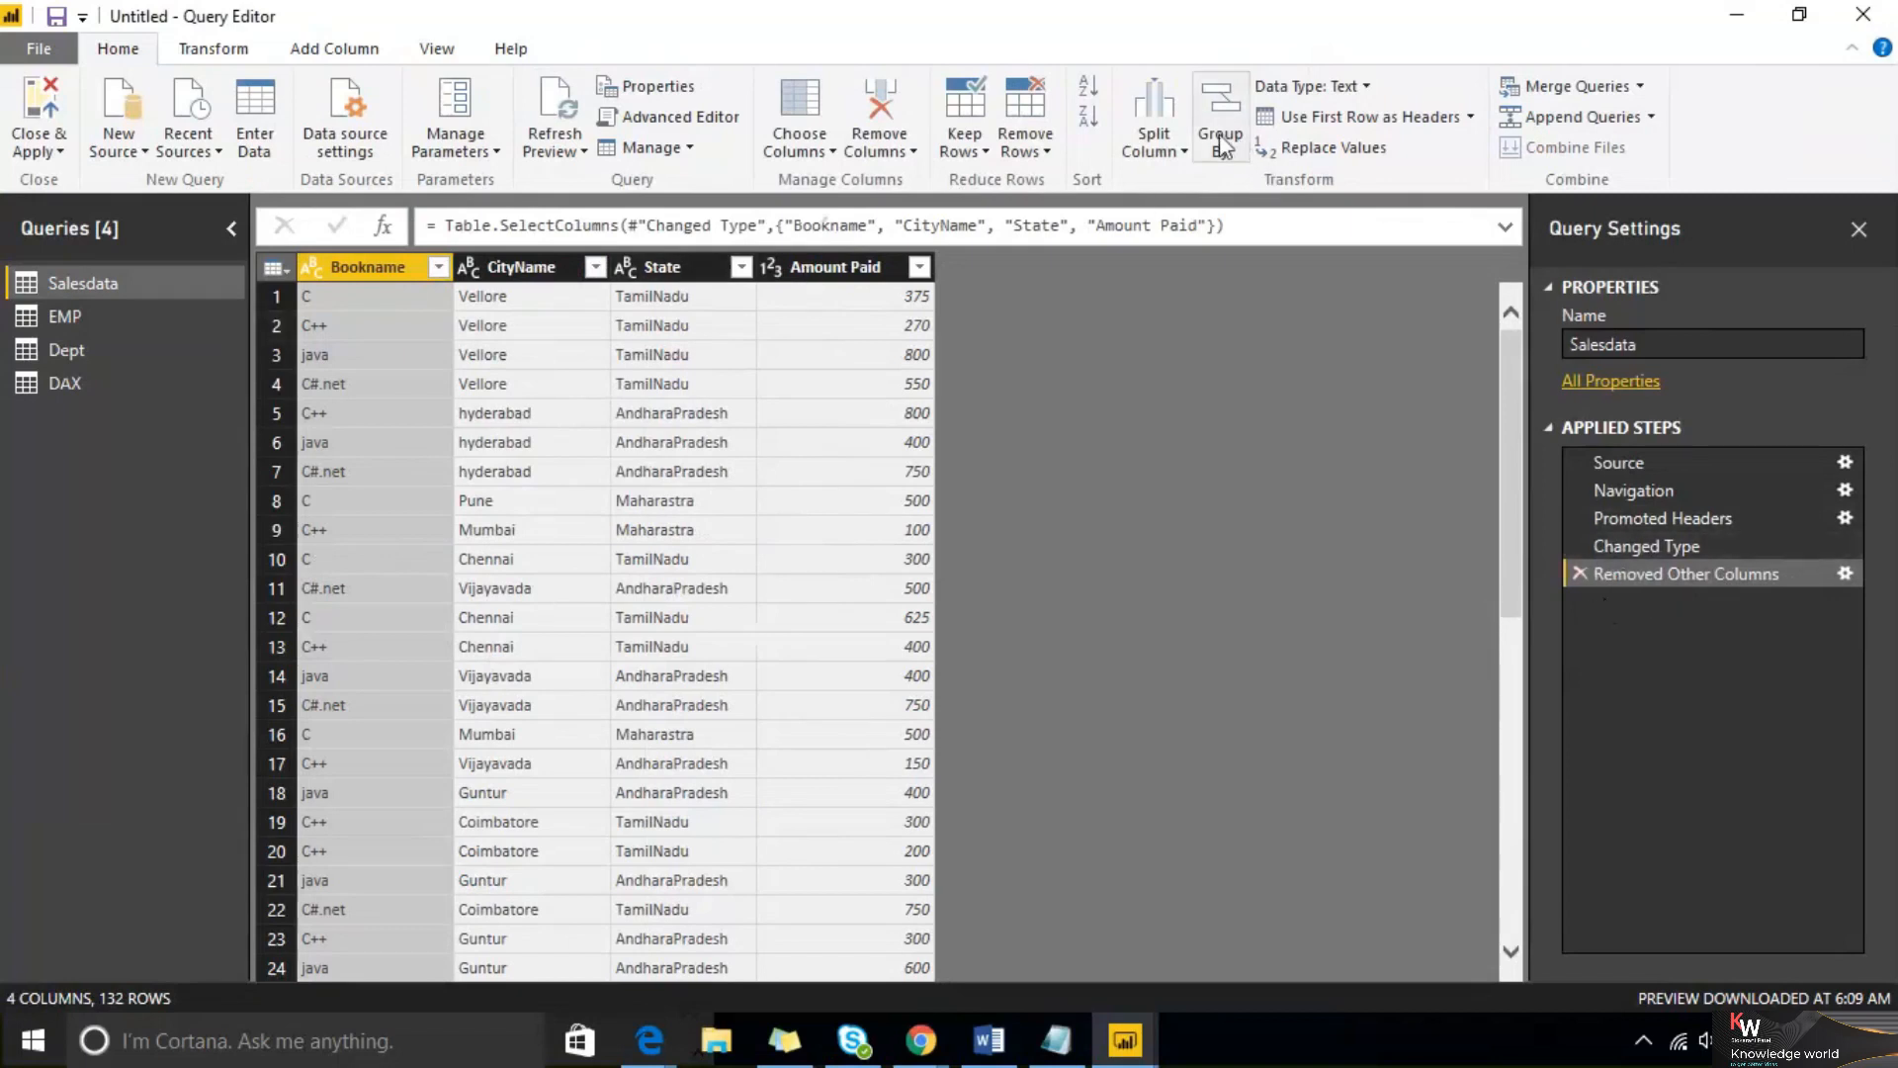
{"action": "left_click", "coordinate": [183, 54]}
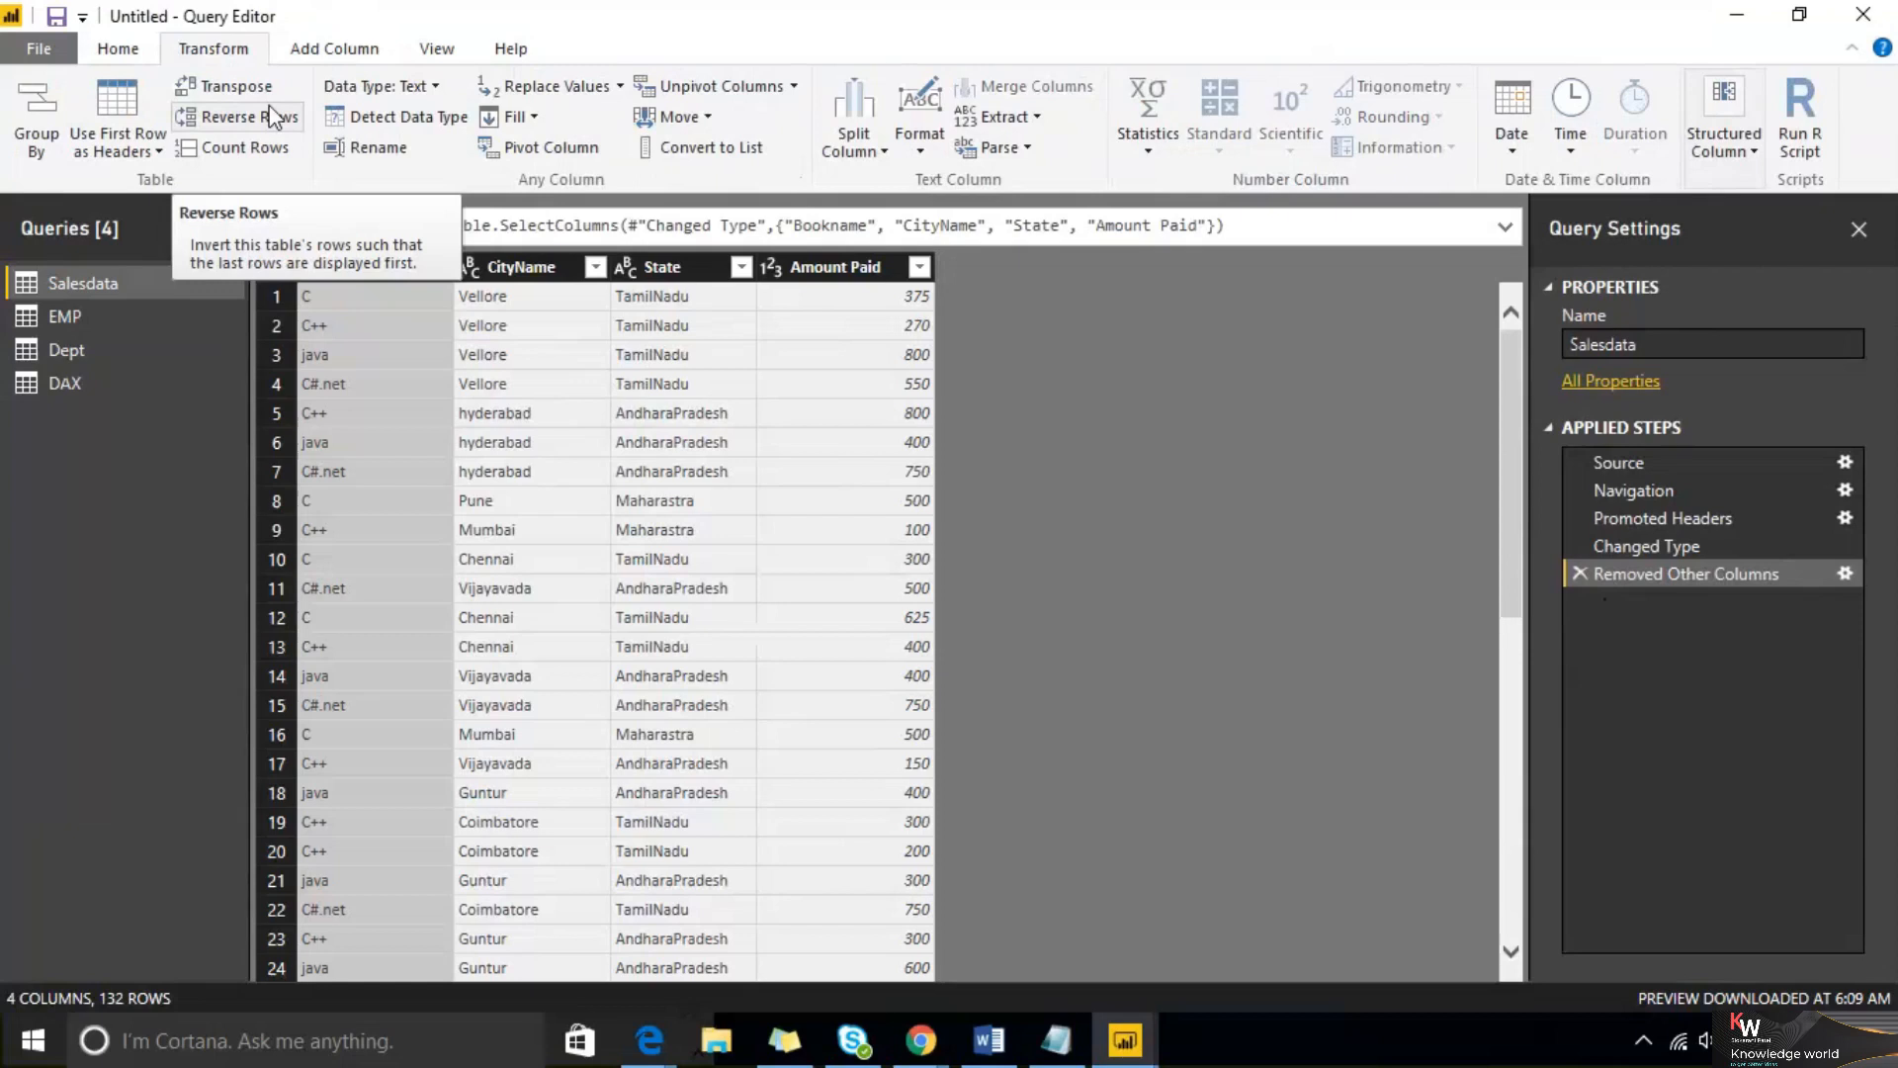
{"action": "left_click", "coordinate": [117, 48]}
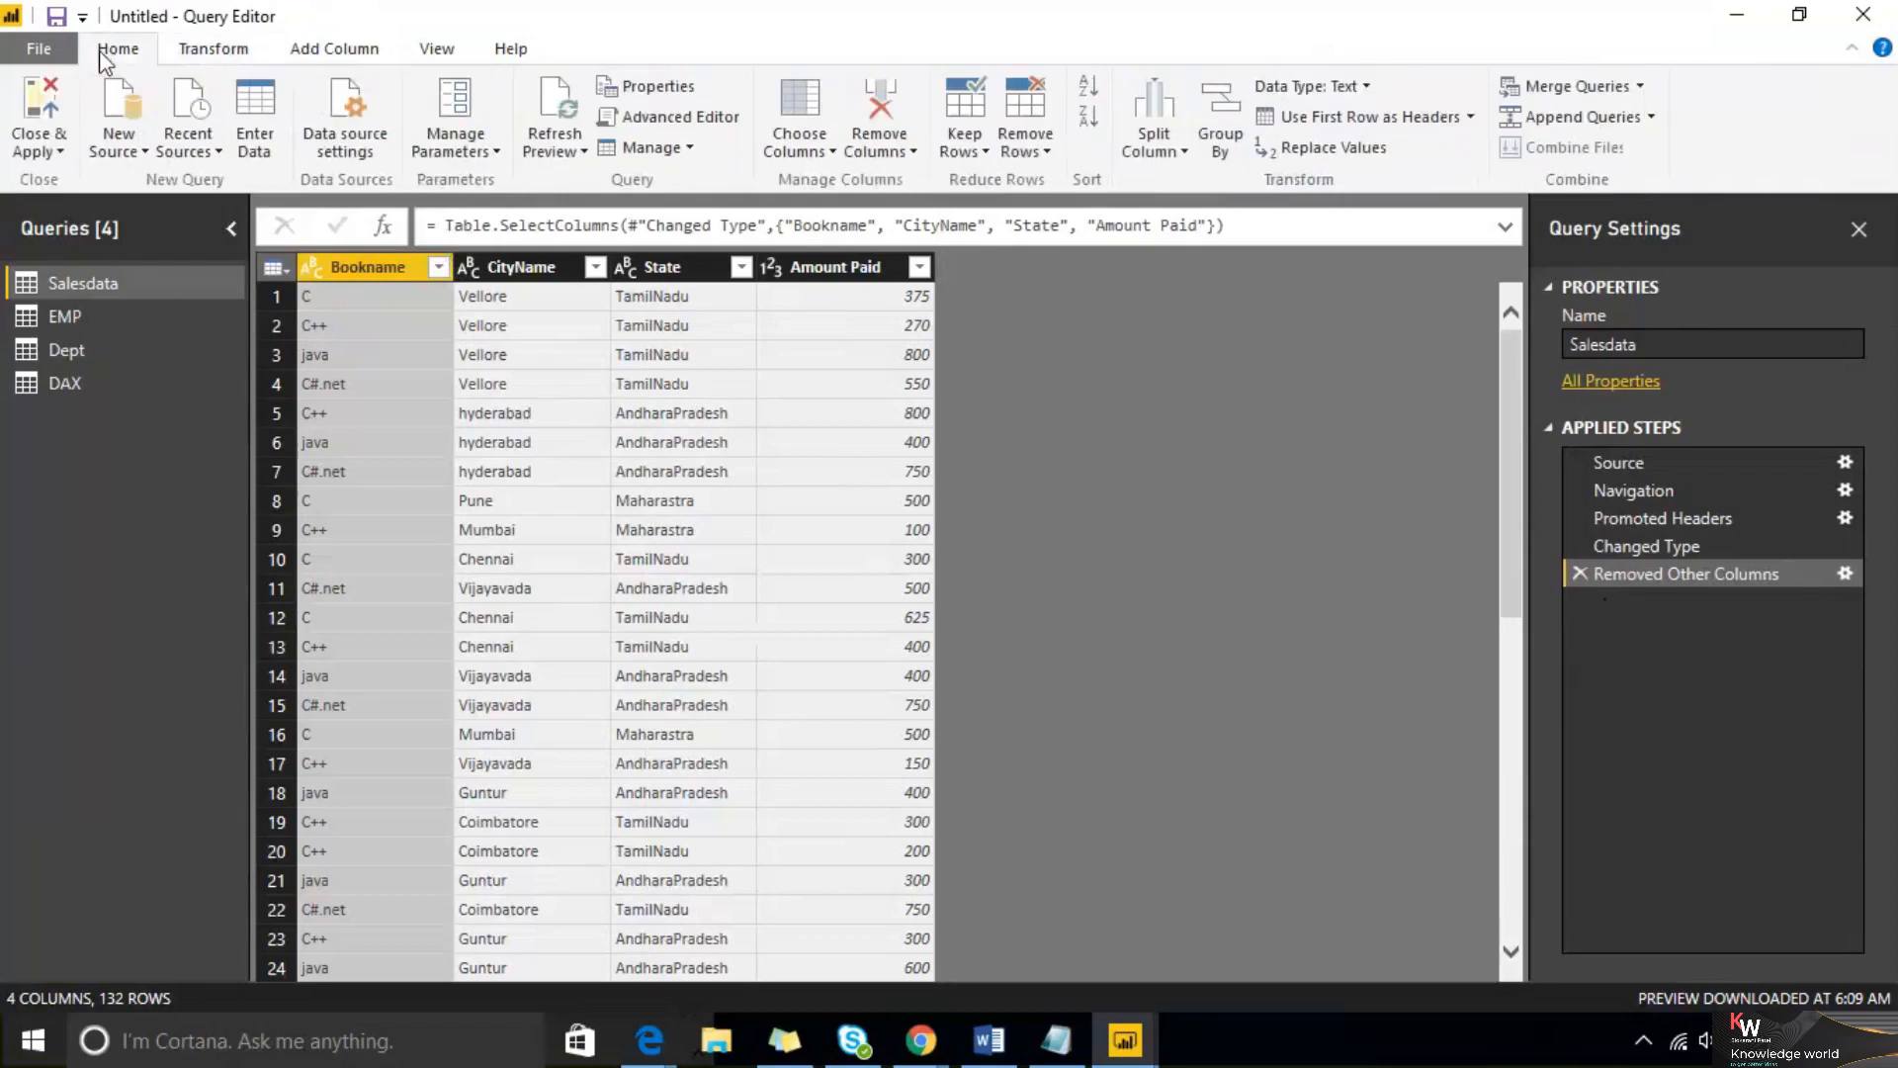
{"action": "left_click", "coordinate": [53, 154]}
{"action": "left_click", "coordinate": [69, 180]}
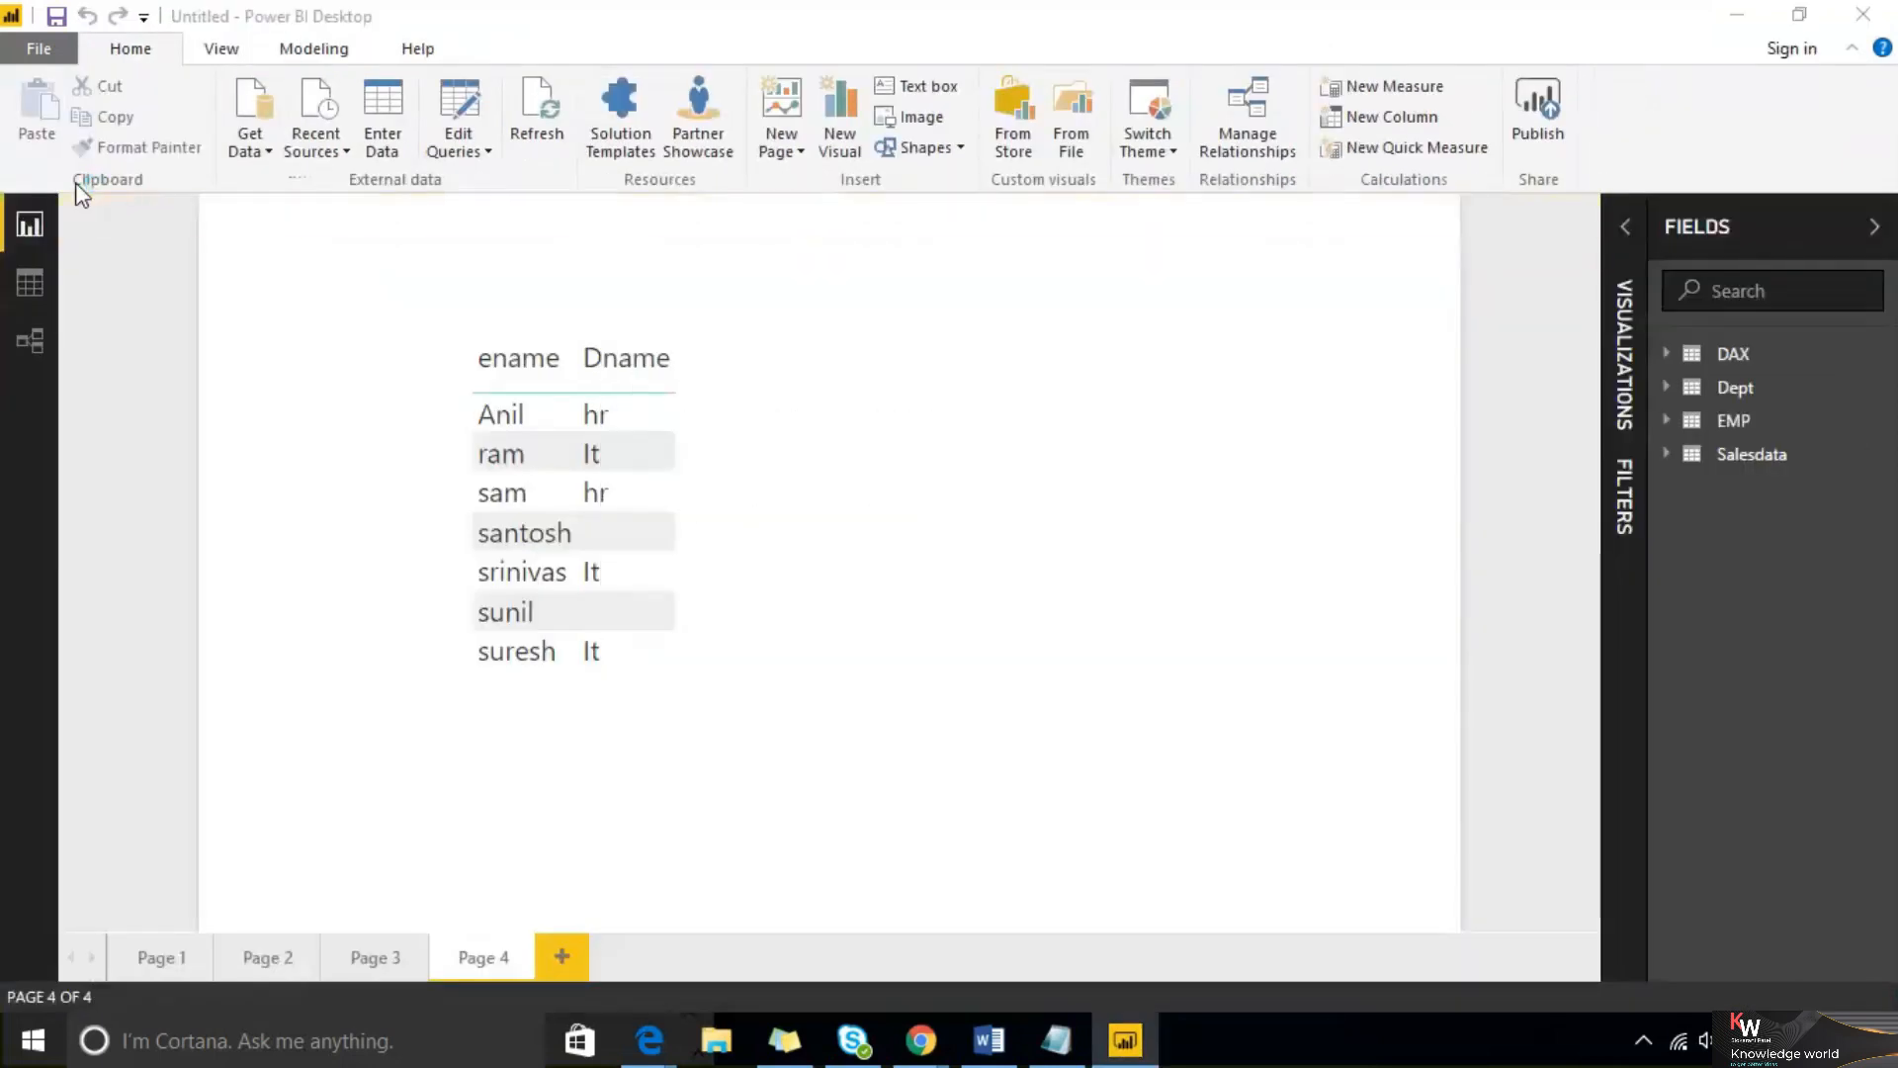
Delete the Removed Other Columns step from the Salesdata query and apply the changes
{"action": "left_click", "coordinate": [1667, 455]}
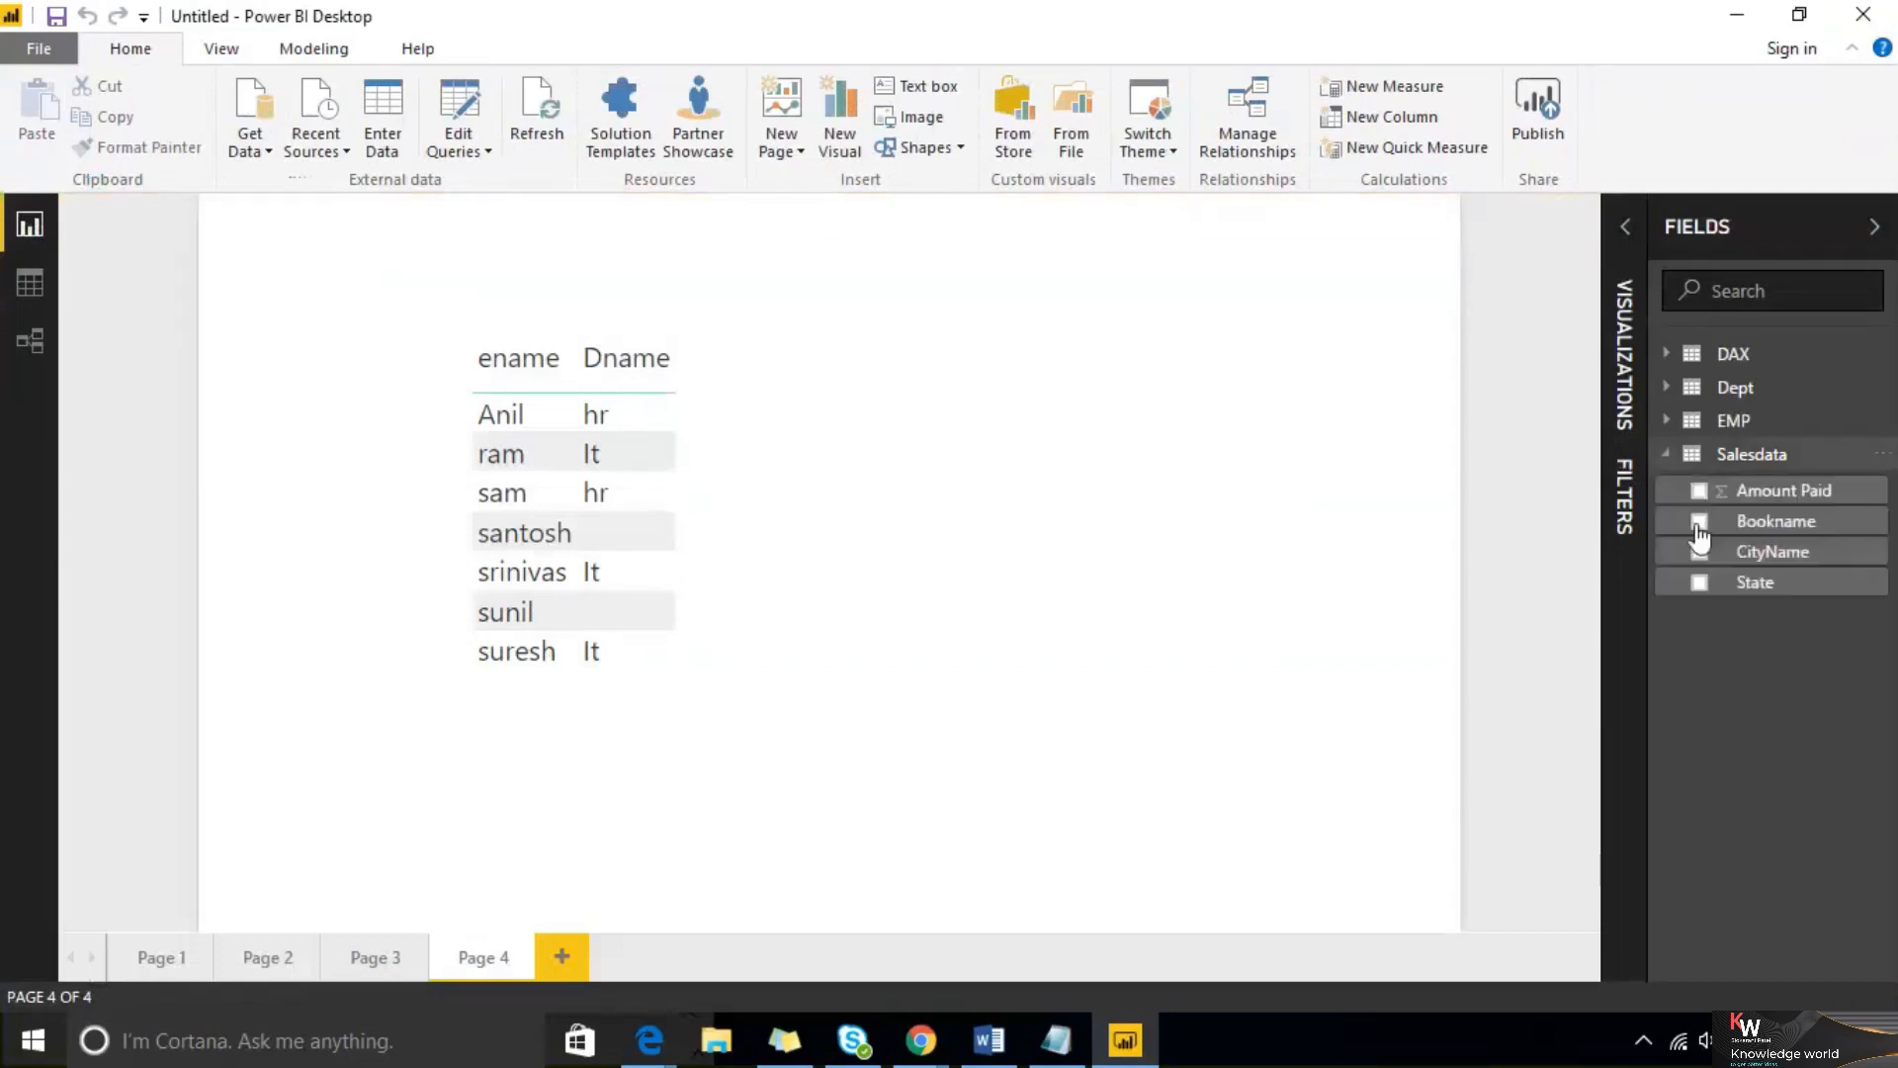
{"action": "left_click", "coordinate": [1879, 455]}
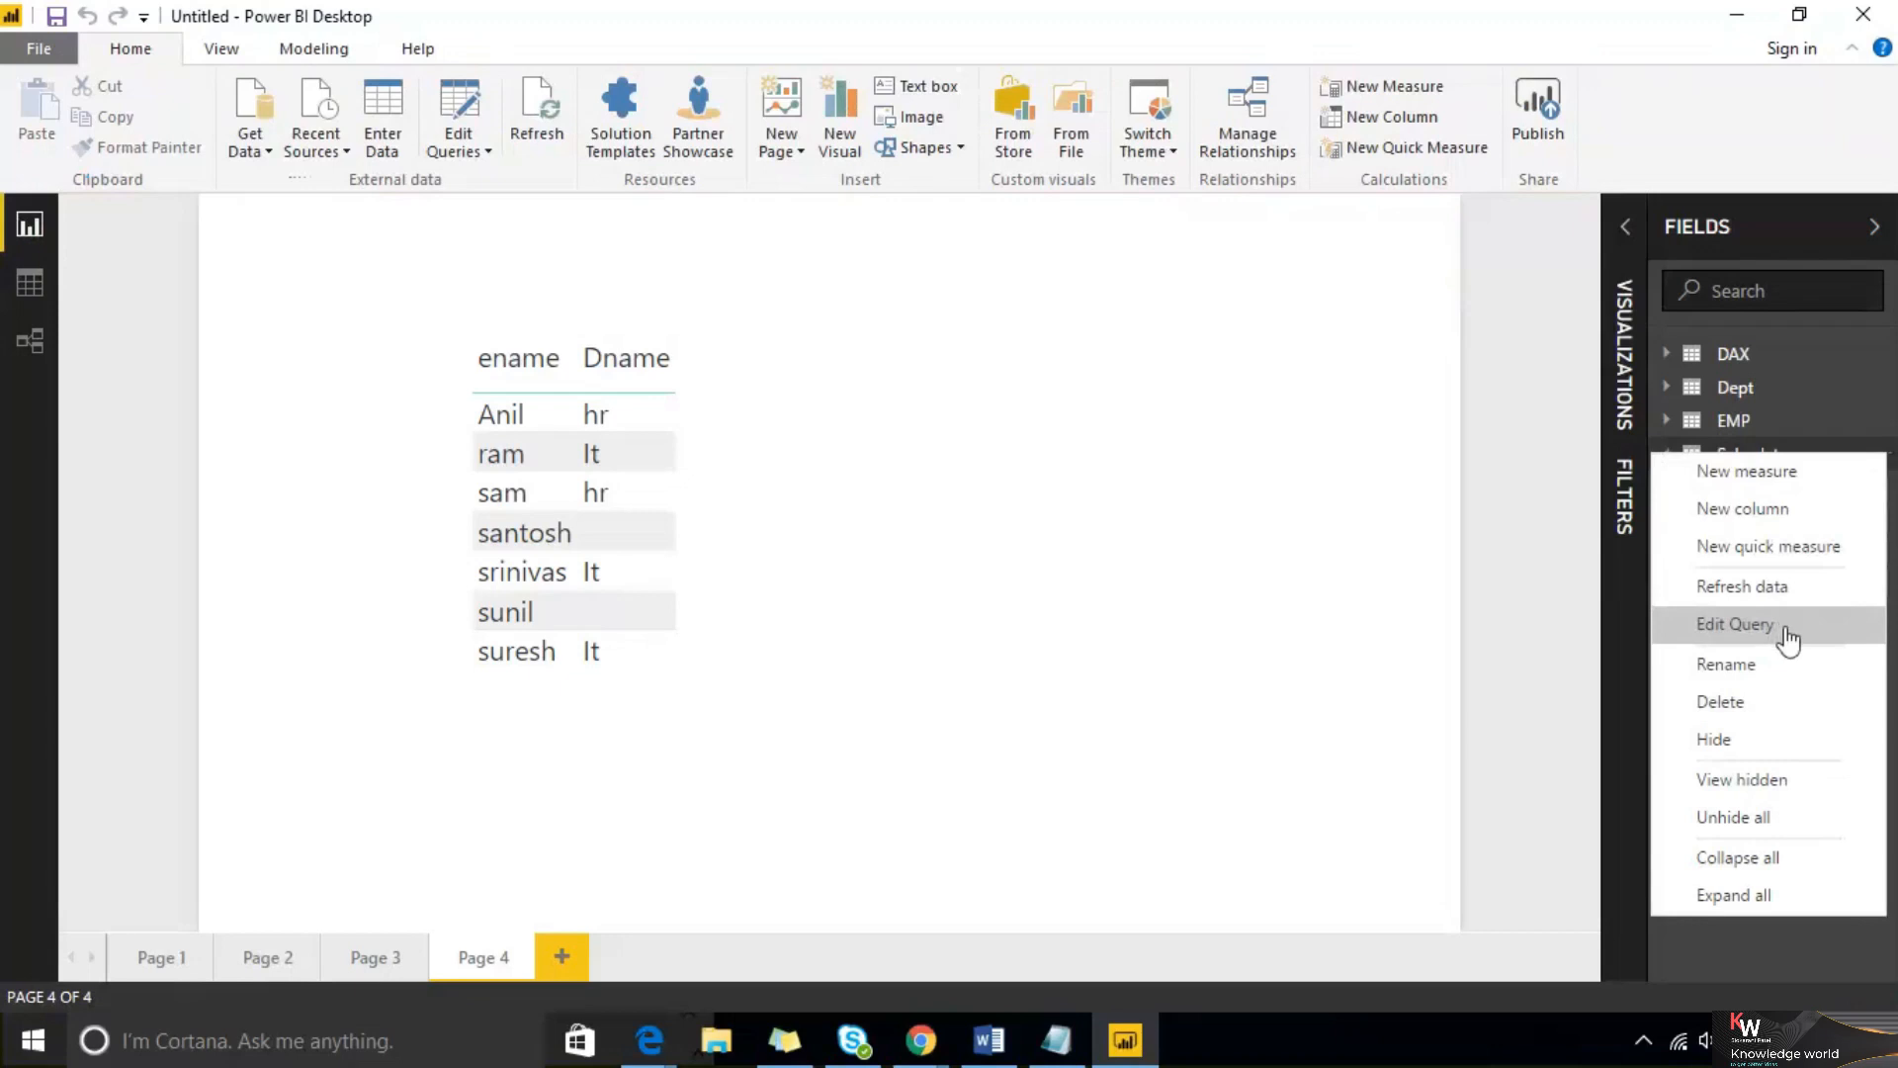
{"action": "left_click", "coordinate": [1788, 629]}
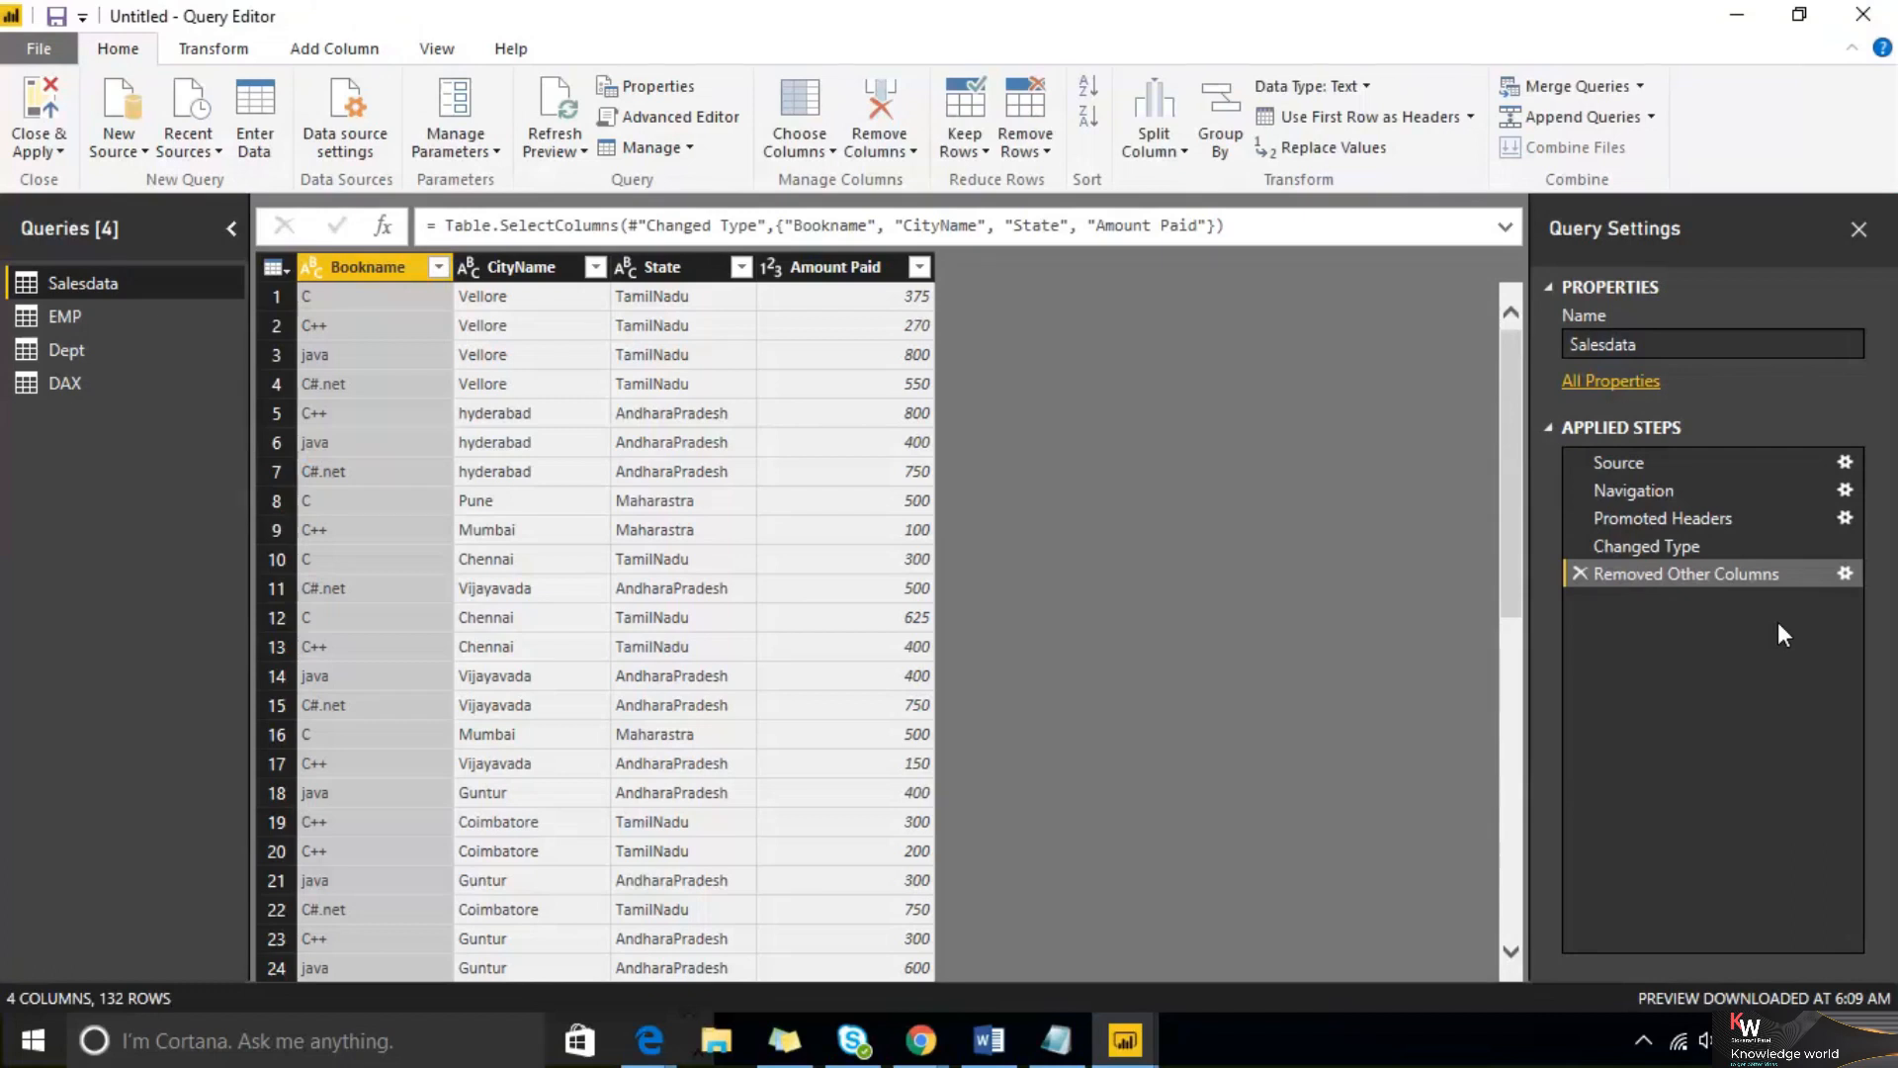
{"action": "left_click", "coordinate": [1579, 574]}
{"action": "left_click", "coordinate": [62, 150]}
{"action": "left_click", "coordinate": [83, 187]}
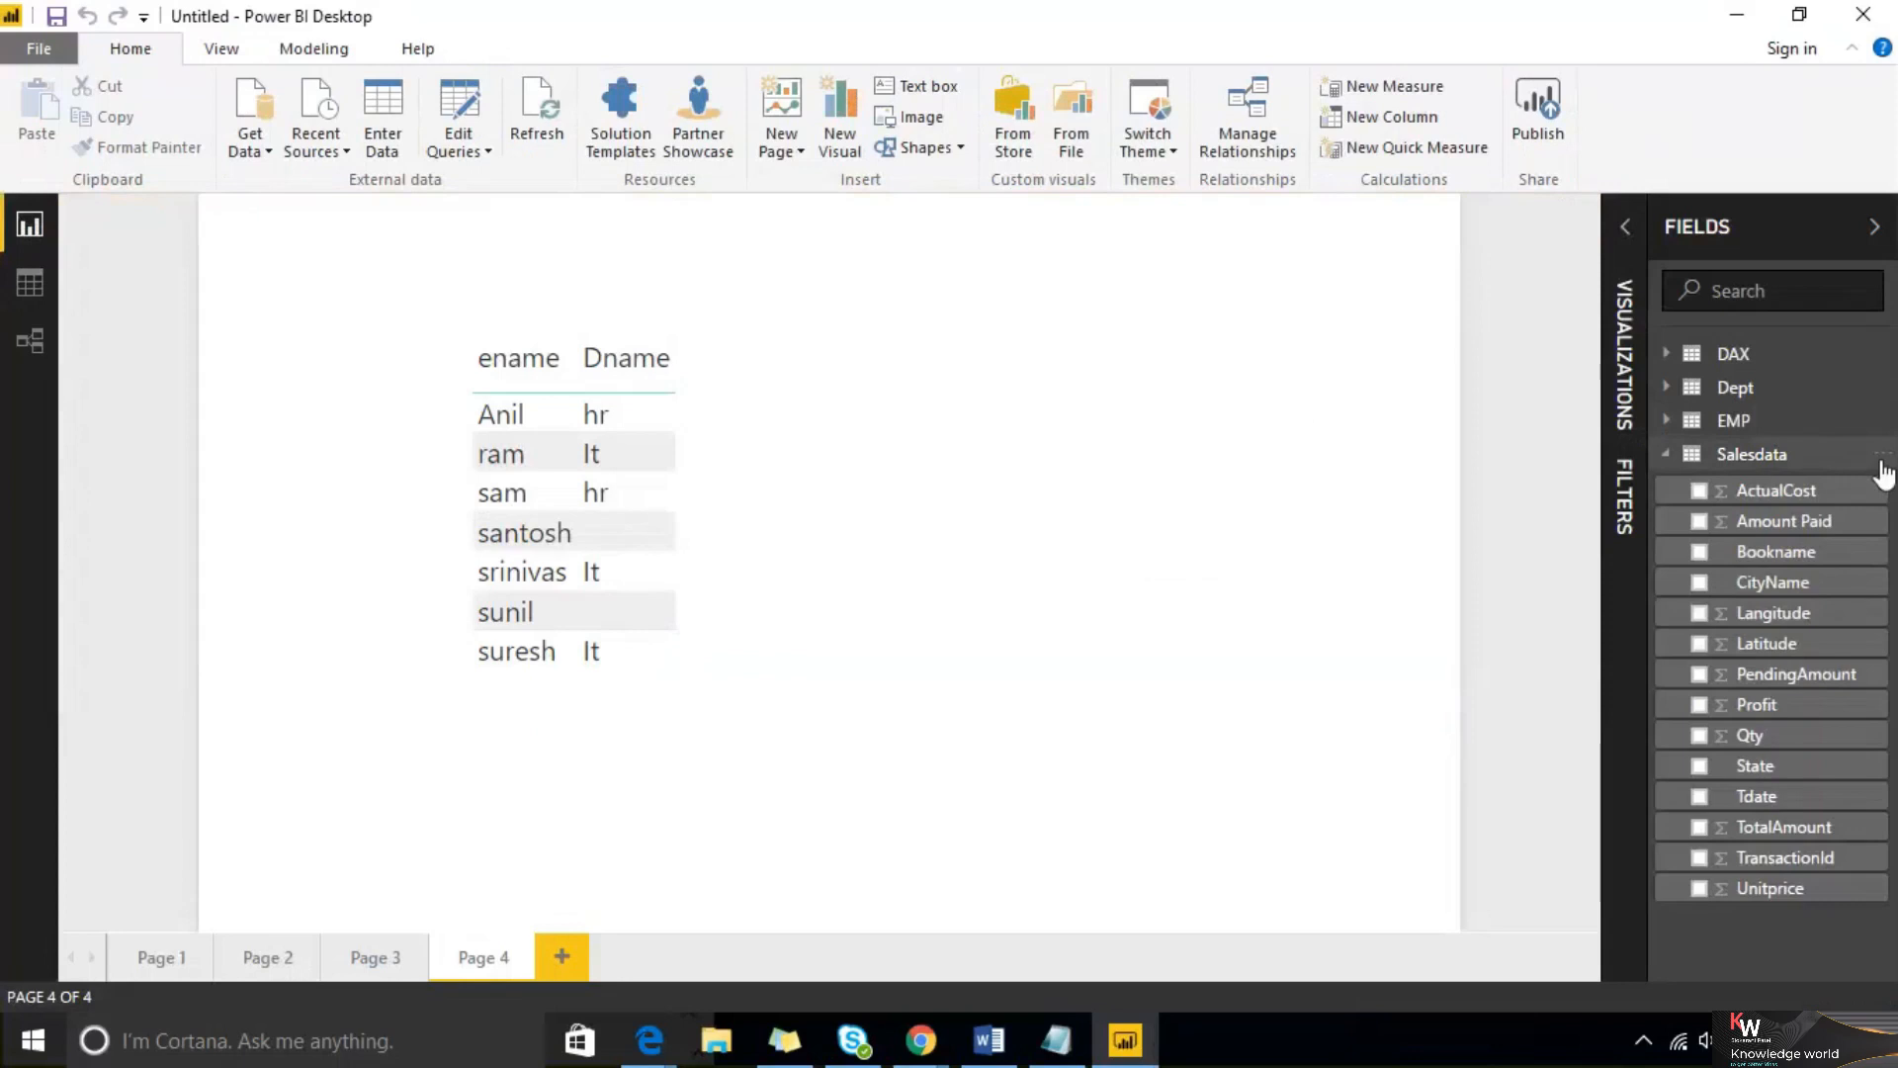
Open the Salesdata query in the Query Editor, browse its query, column and filter menus, then close the editor
{"action": "left_click", "coordinate": [1881, 457]}
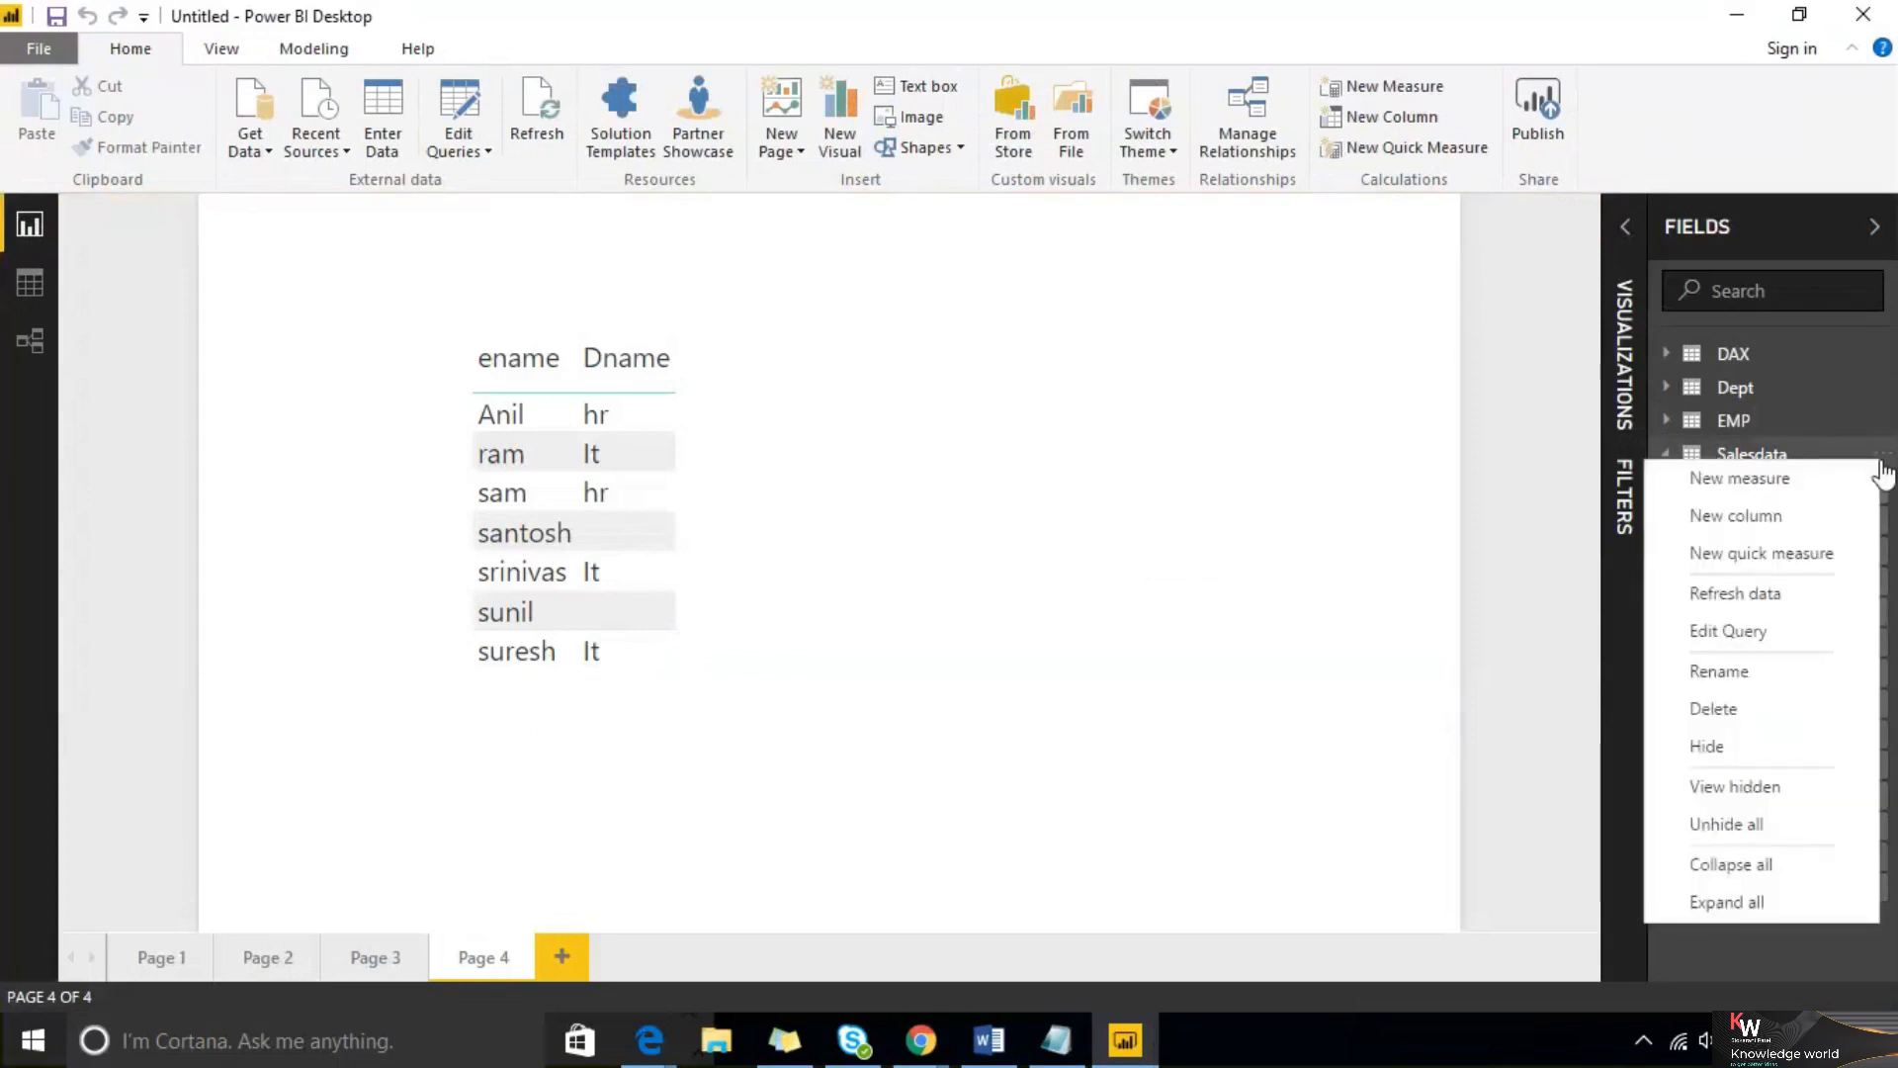
{"action": "left_click", "coordinate": [1818, 635]}
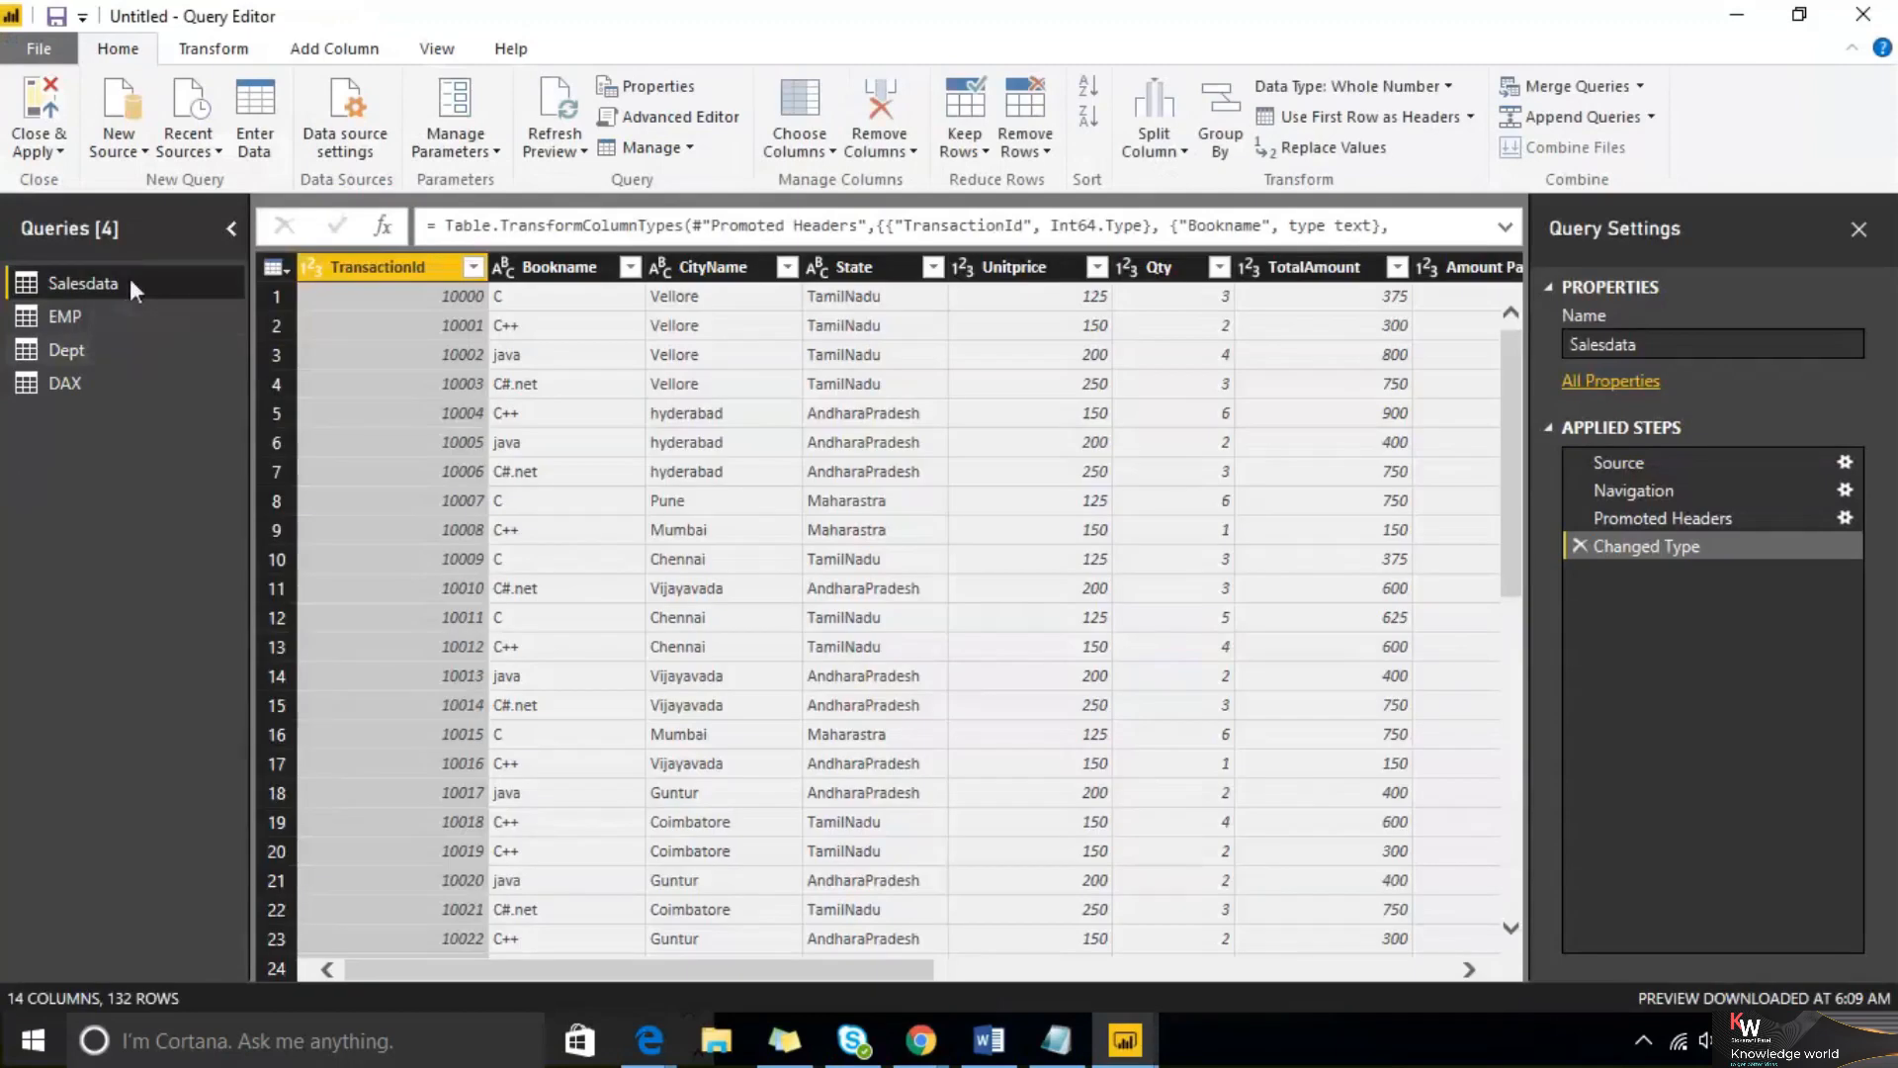
{"action": "right_click", "coordinate": [128, 279]}
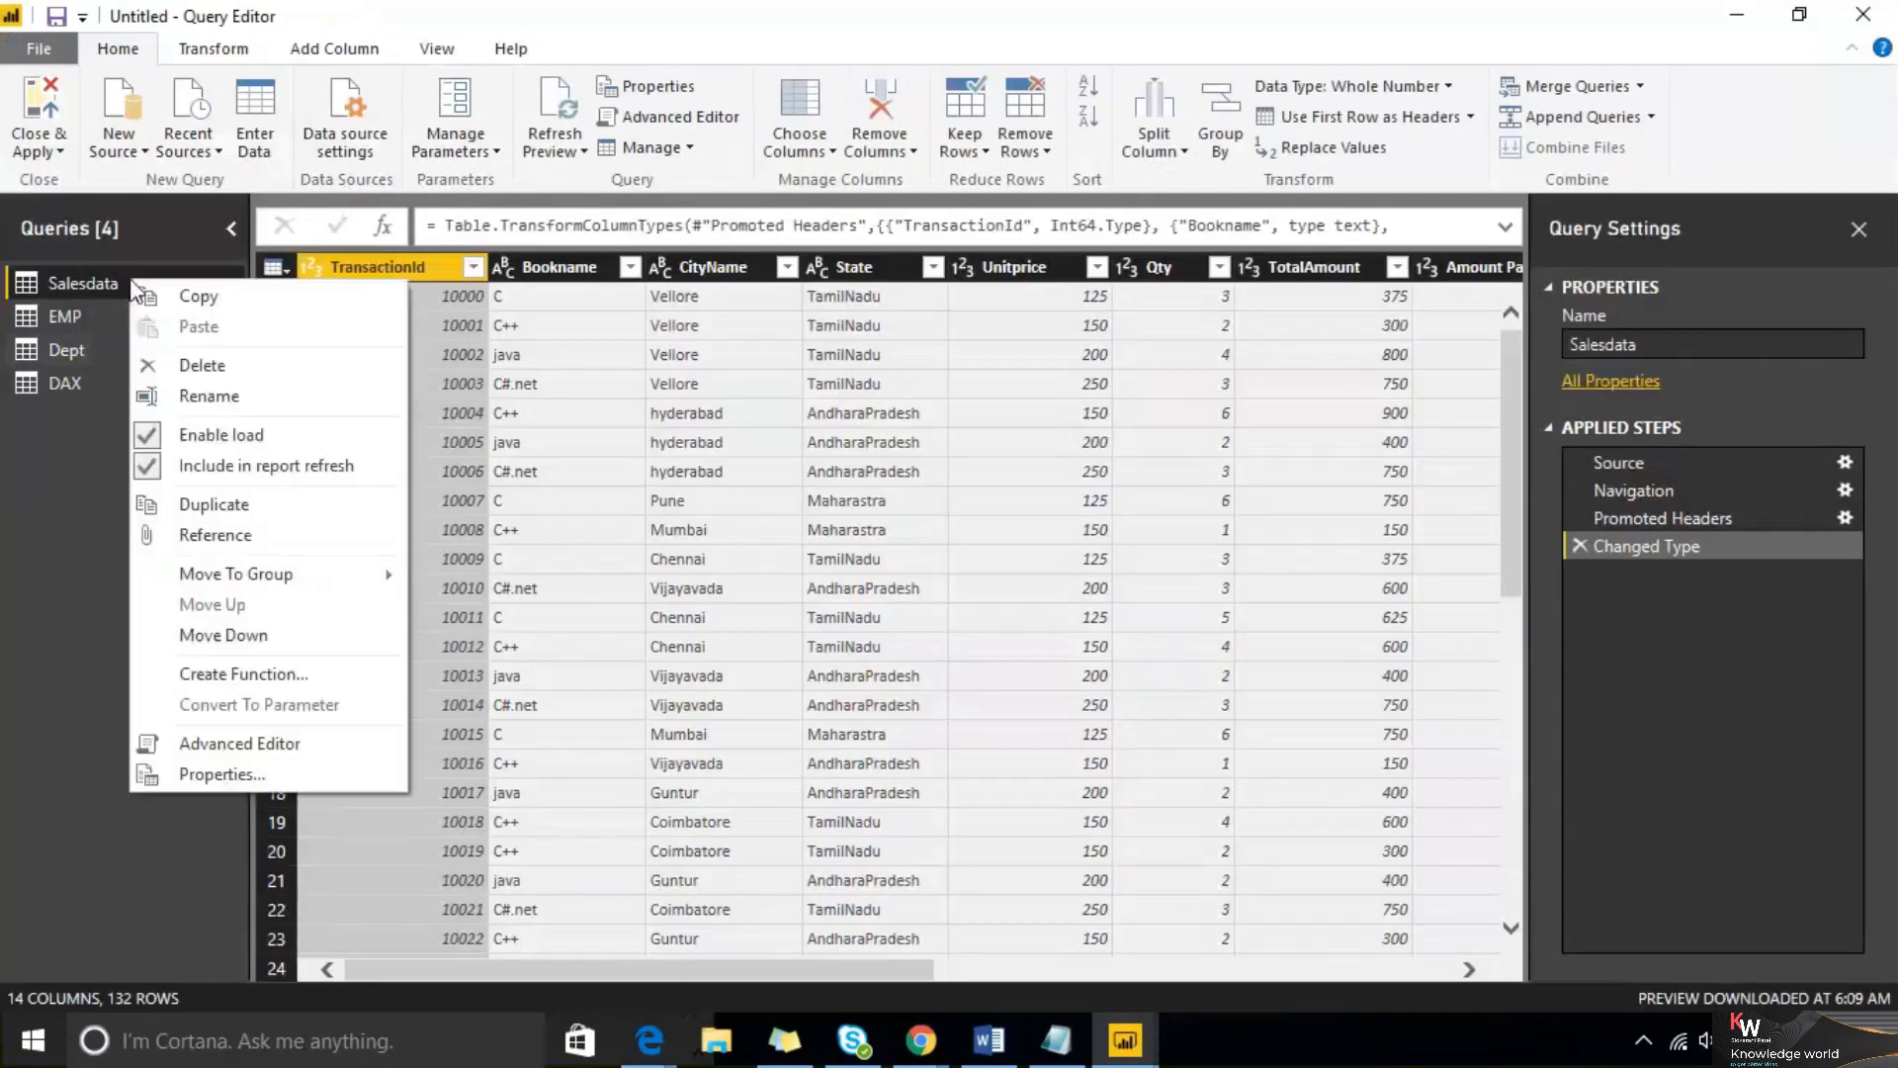
{"action": "right_click", "coordinate": [572, 269]}
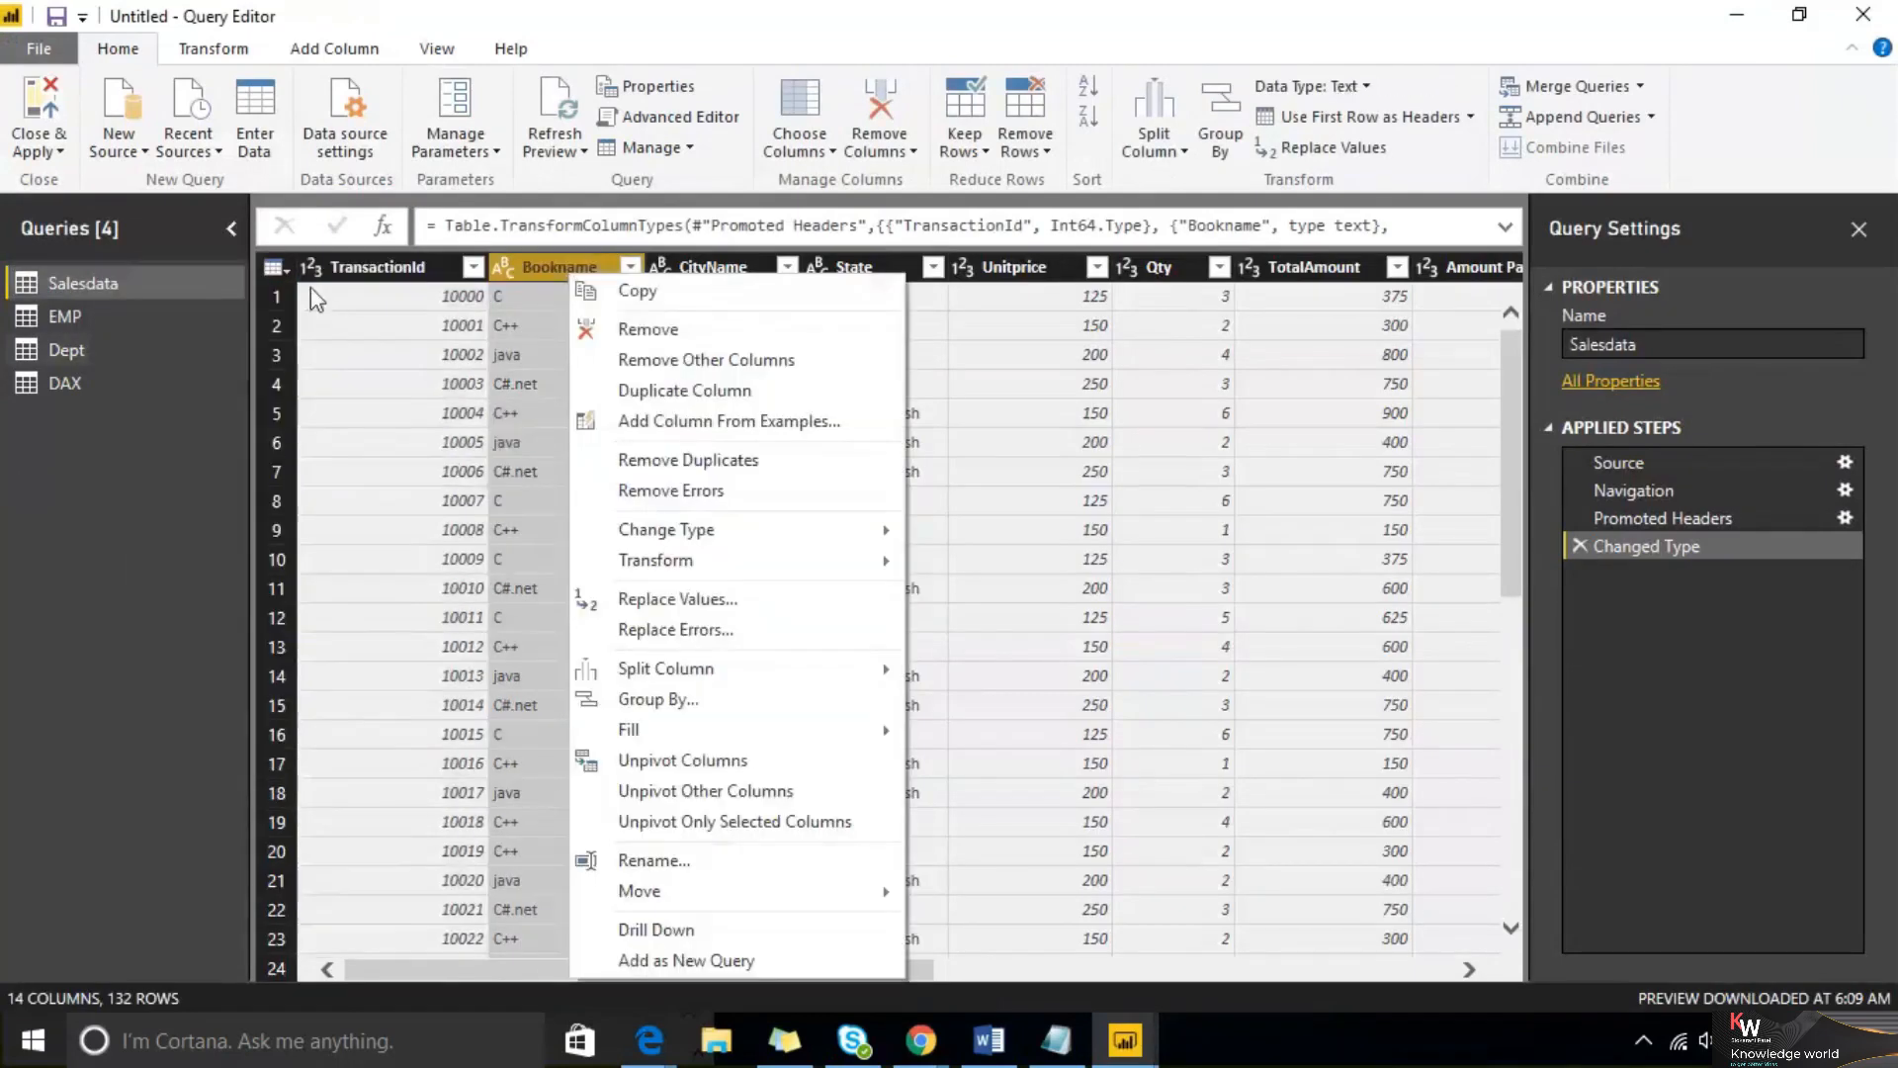
{"action": "left_click", "coordinate": [281, 273]}
{"action": "left_click", "coordinate": [472, 267]}
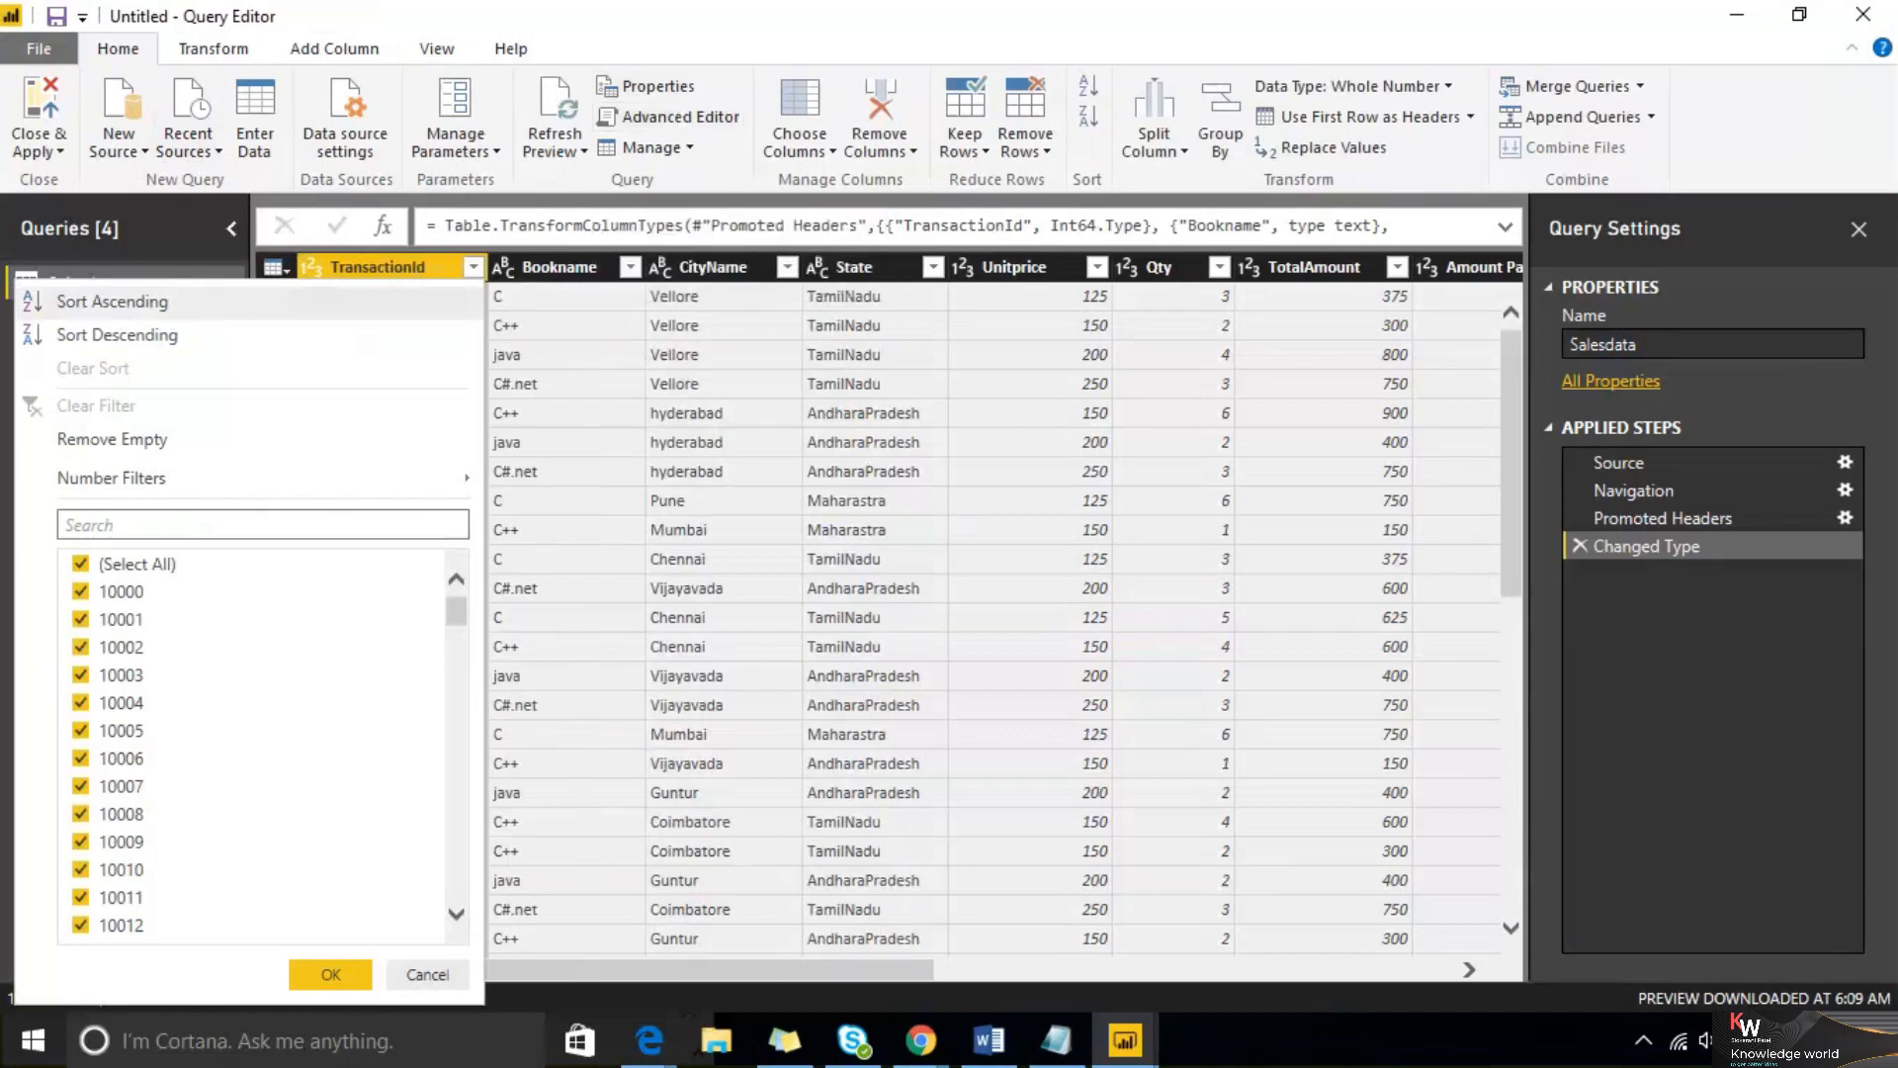
{"action": "left_click", "coordinate": [1864, 14]}
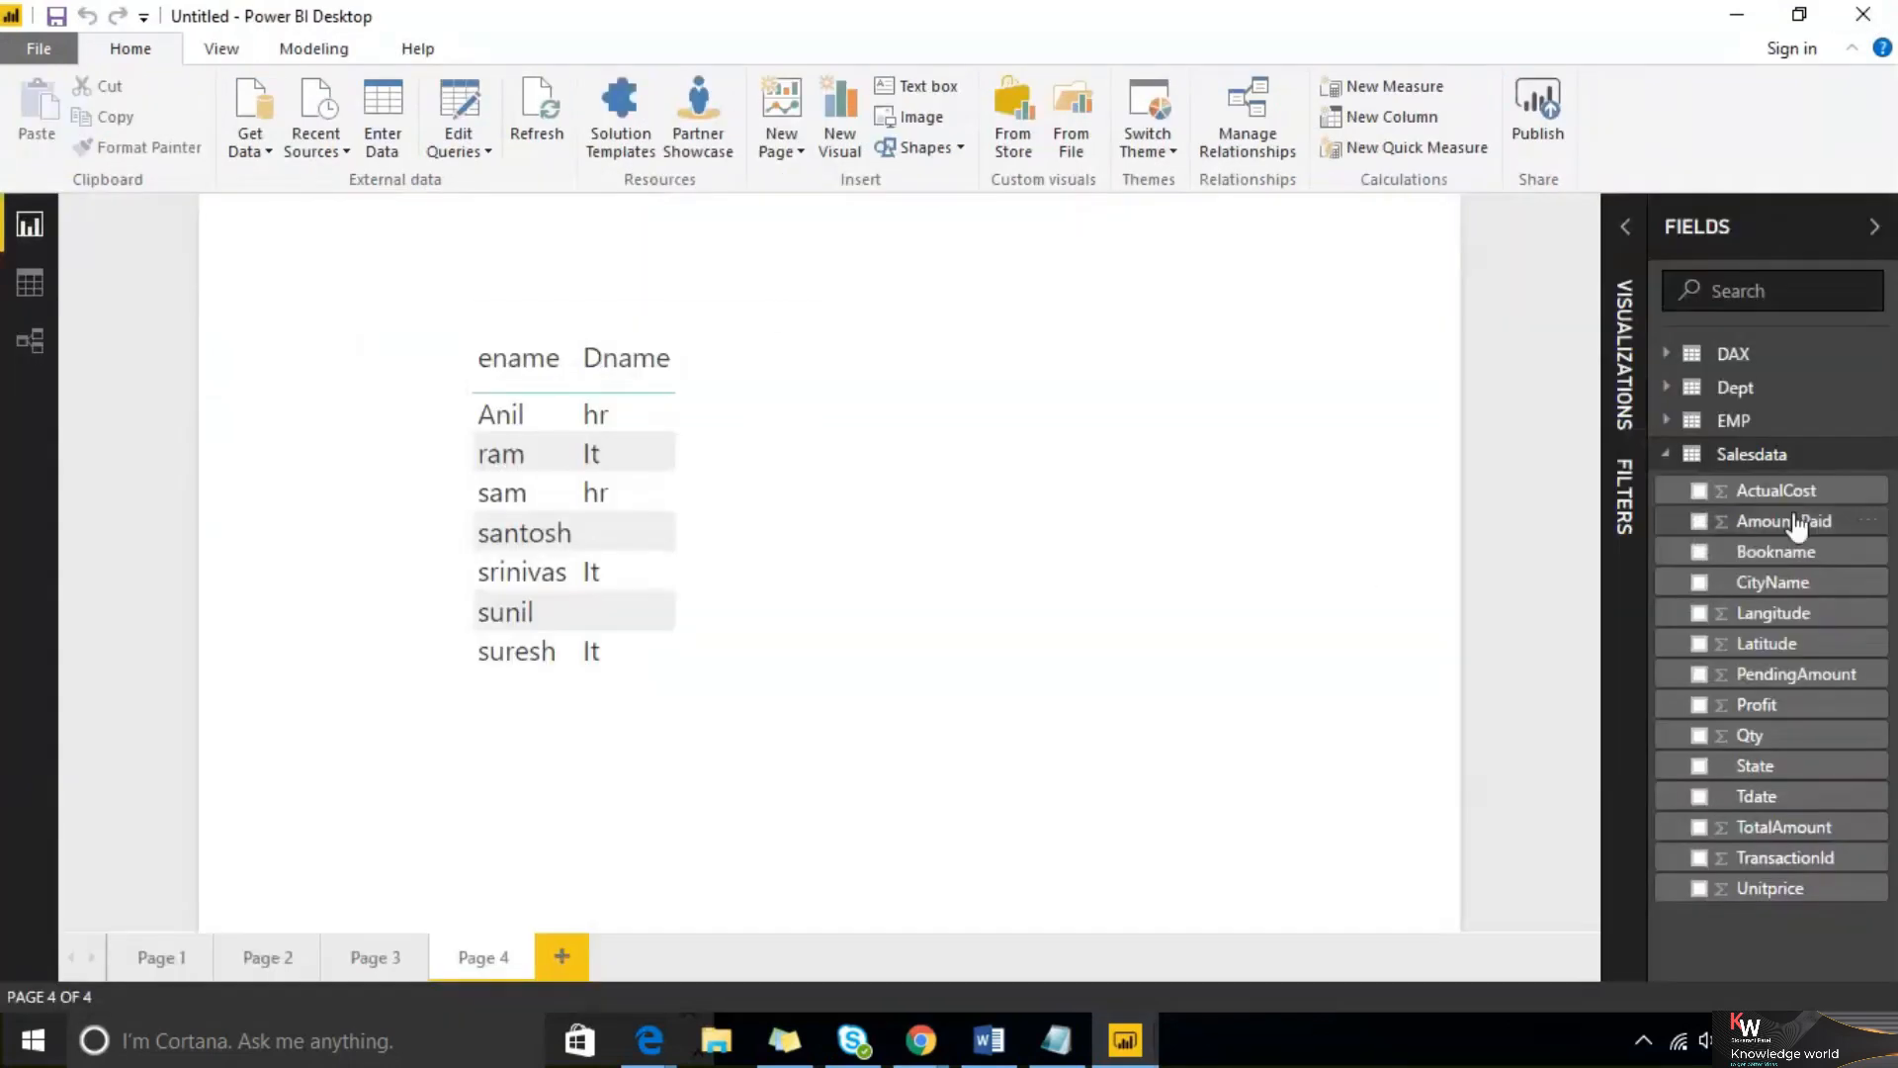
Hide the Salesdata table from the fields list
{"action": "left_click", "coordinate": [1884, 458]}
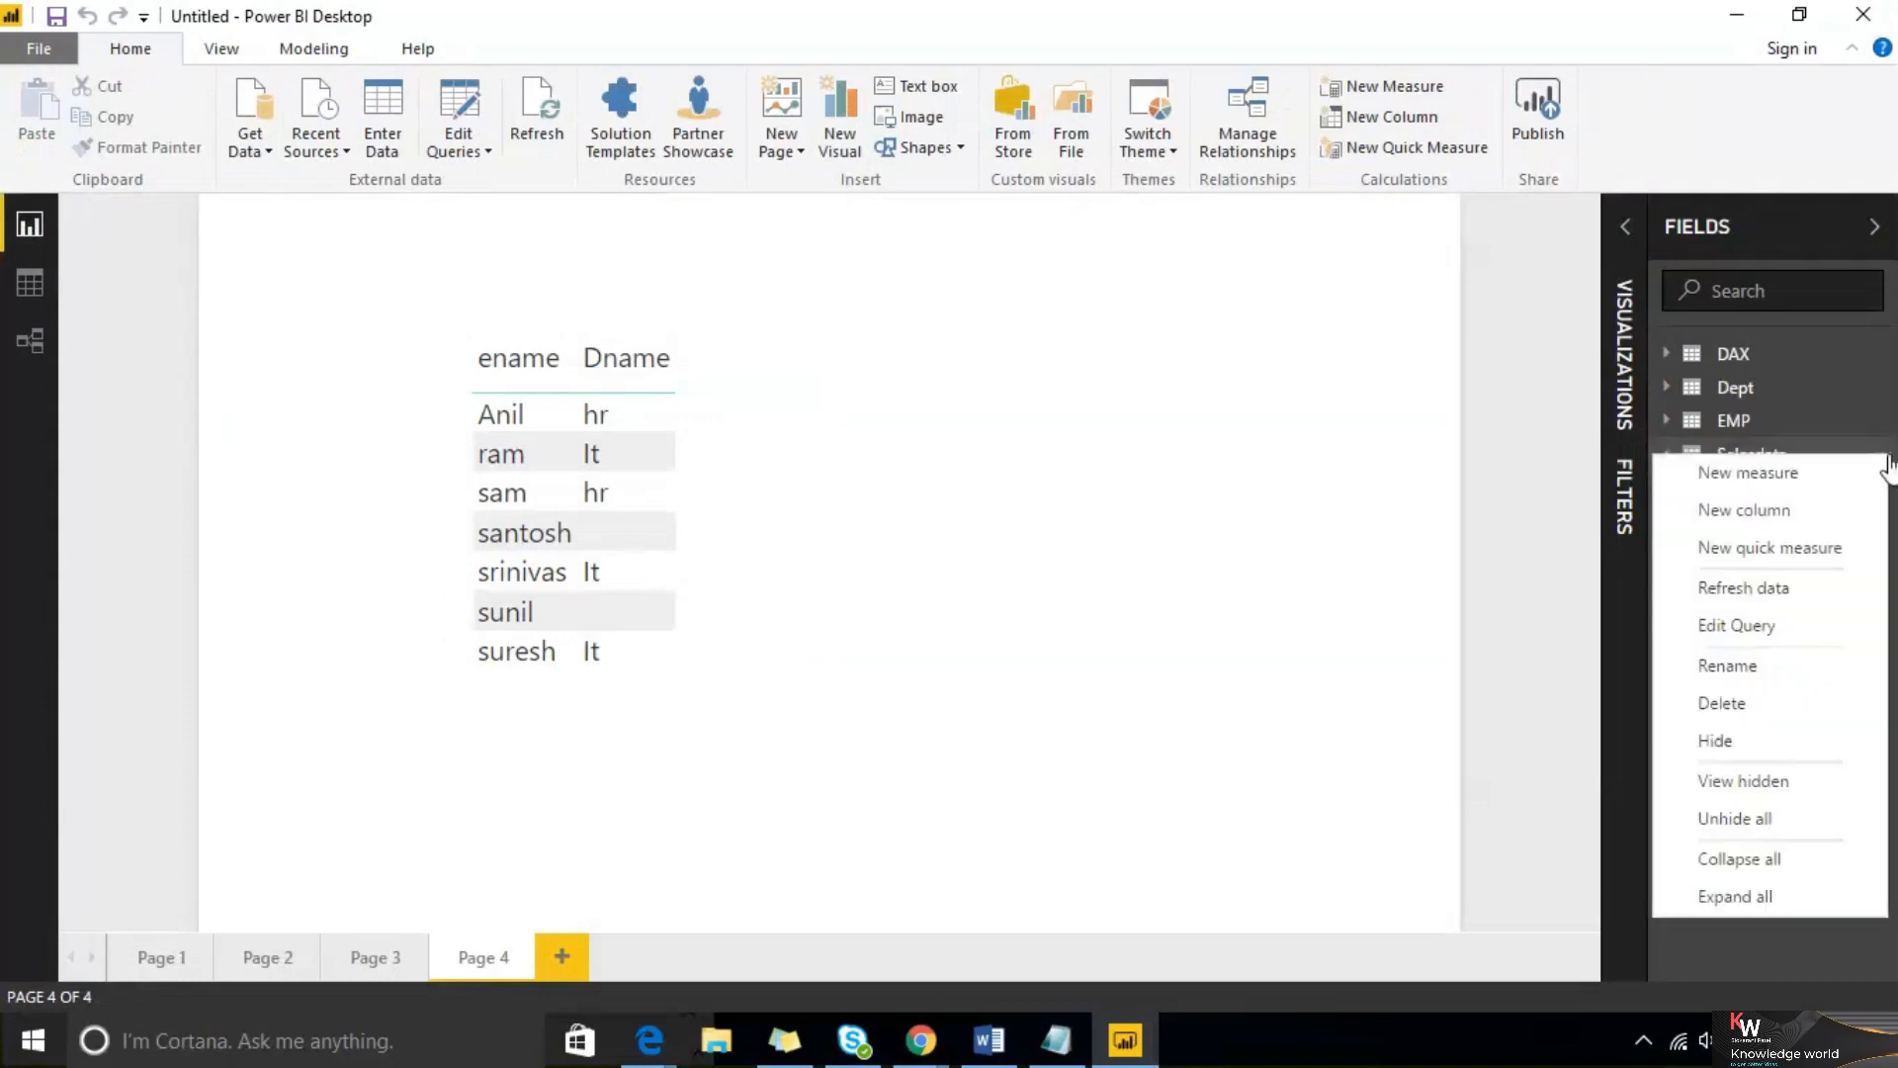
{"action": "left_click", "coordinate": [1803, 665]}
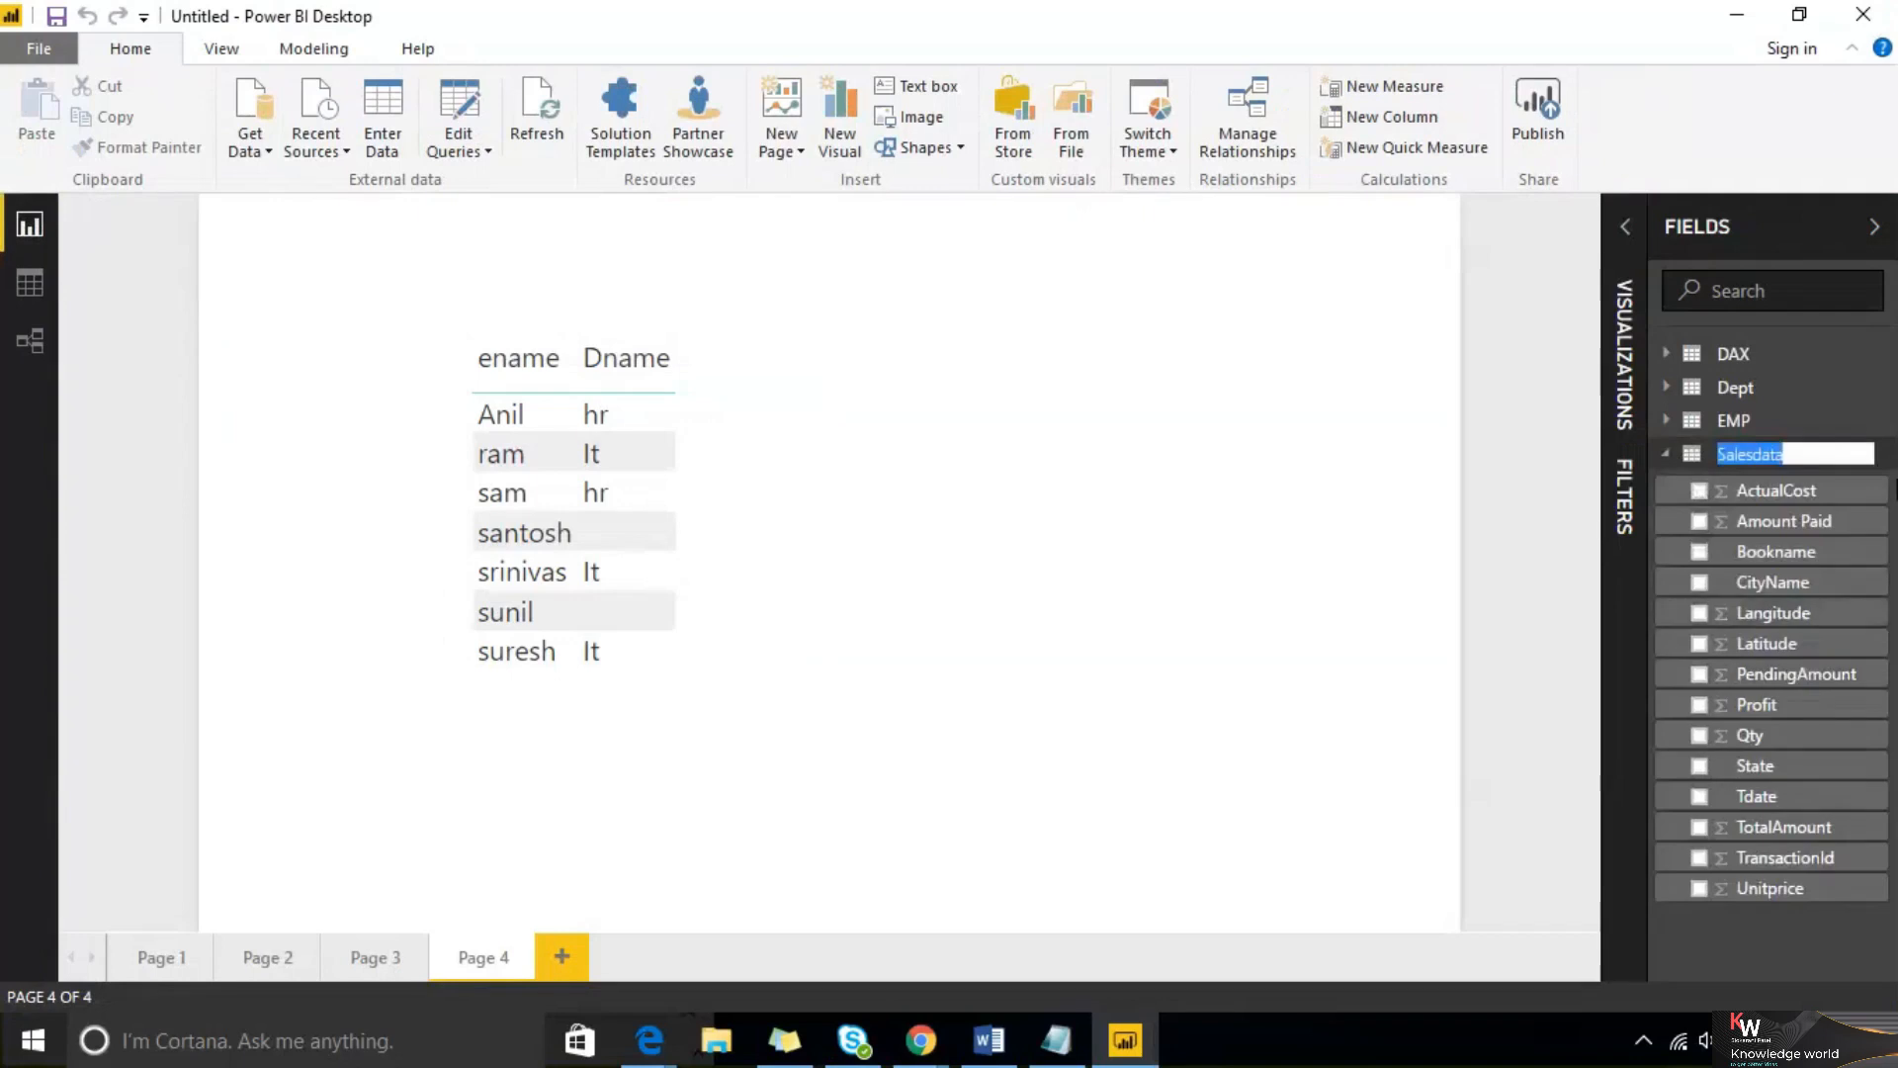
{"action": "left_click", "coordinate": [1886, 462]}
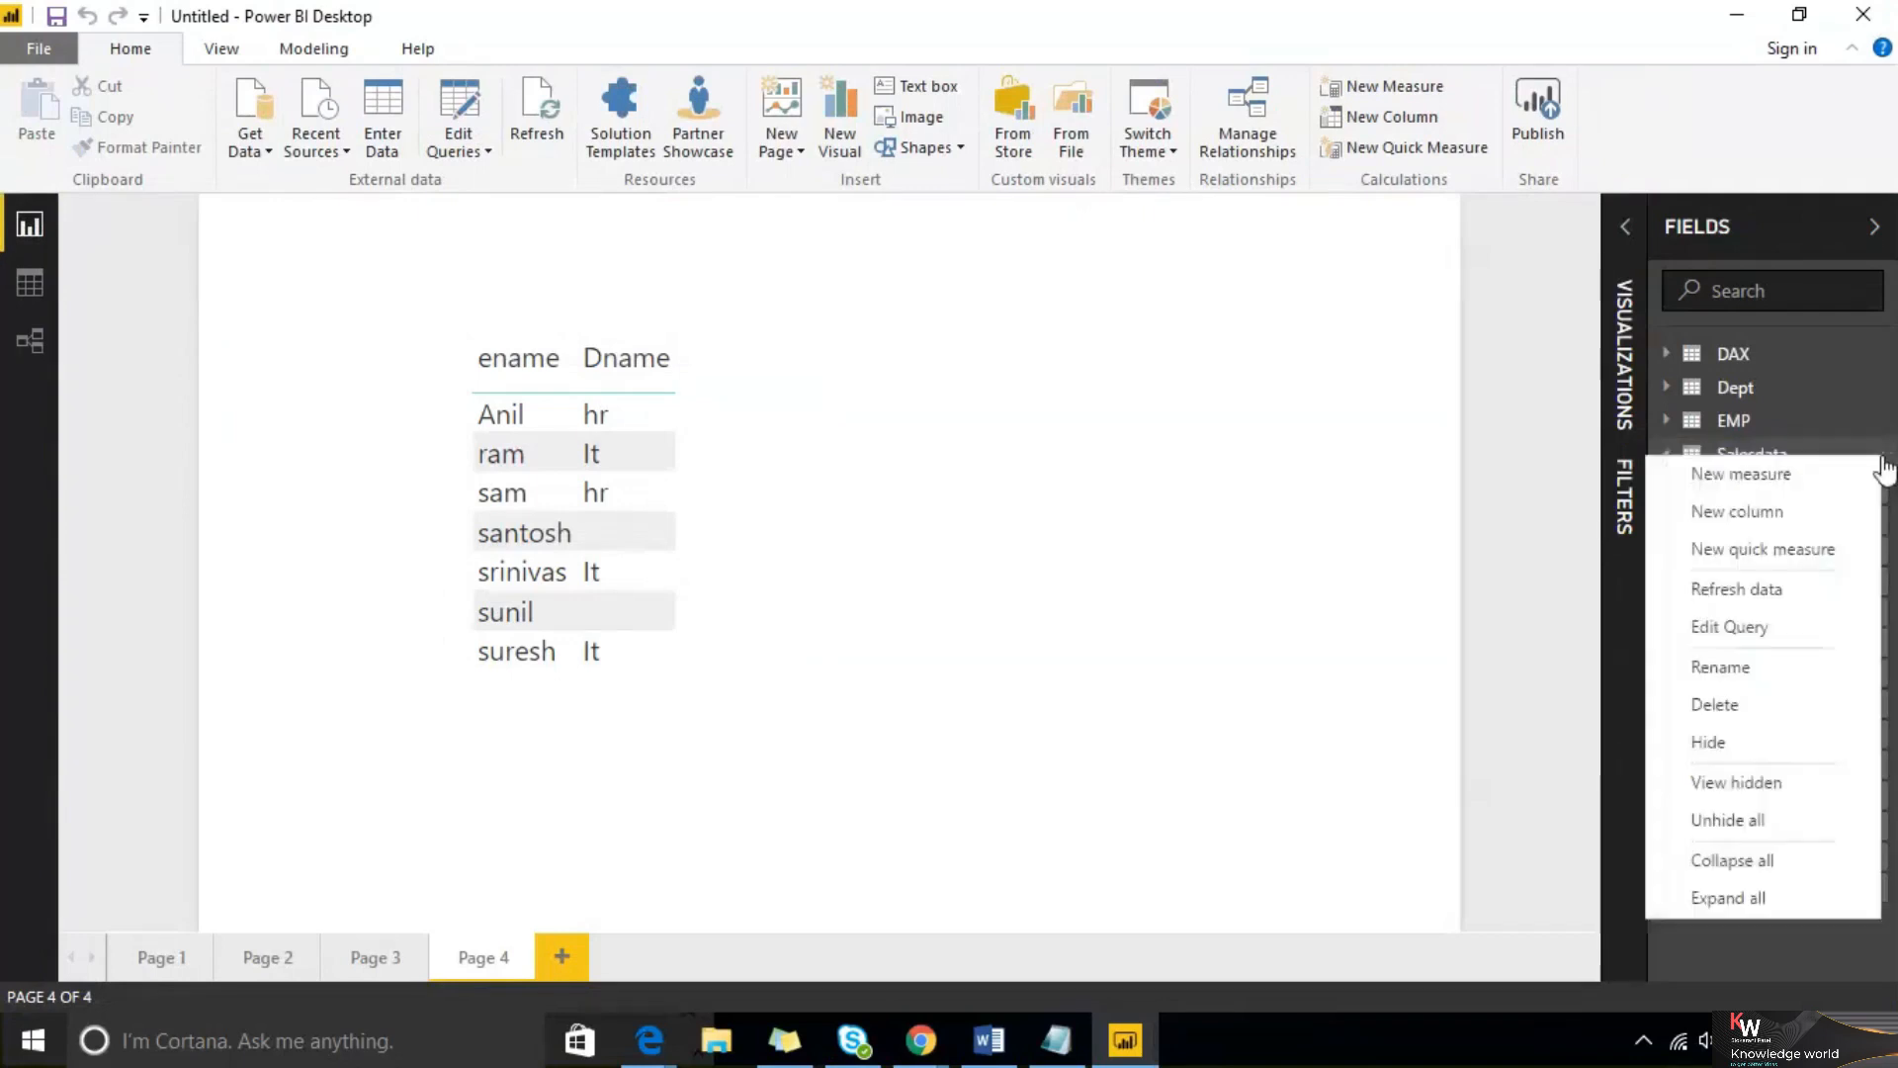
{"action": "left_click", "coordinate": [1786, 742]}
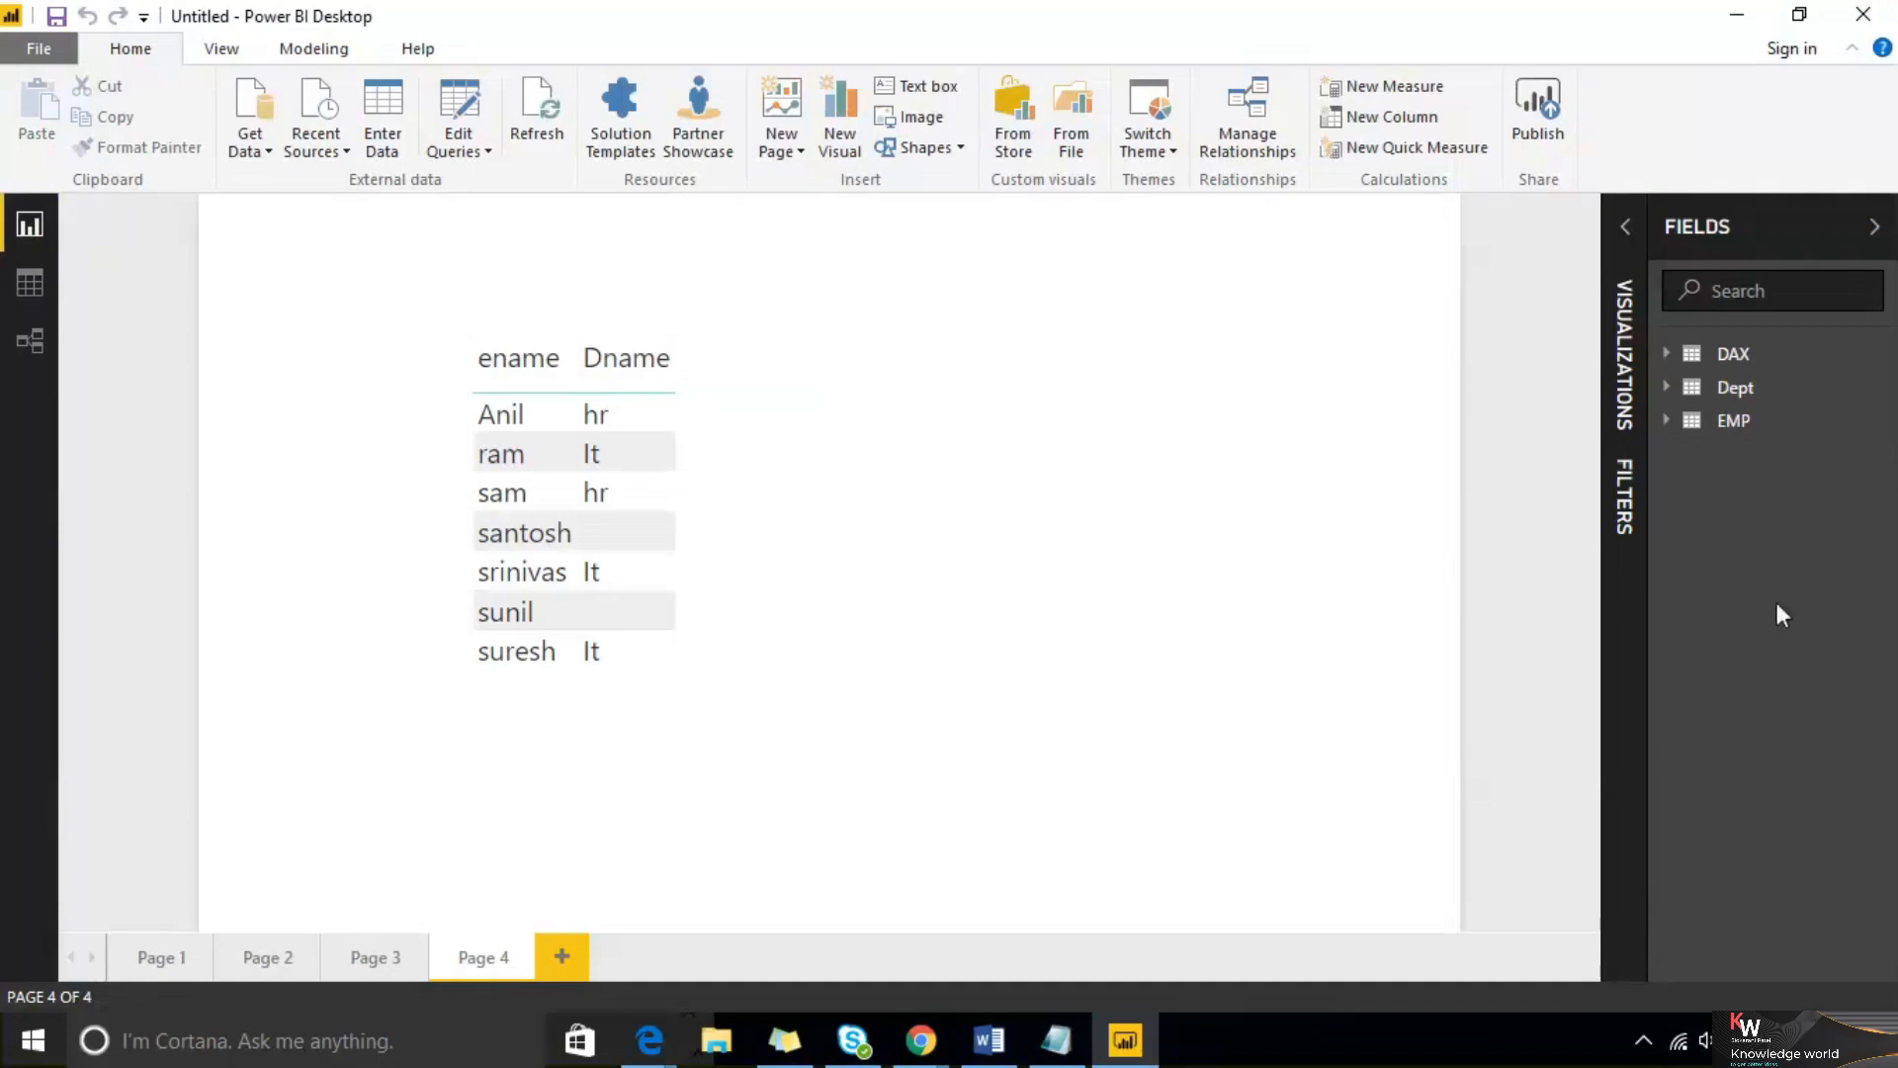
{"action": "left_click", "coordinate": [1472, 18]}
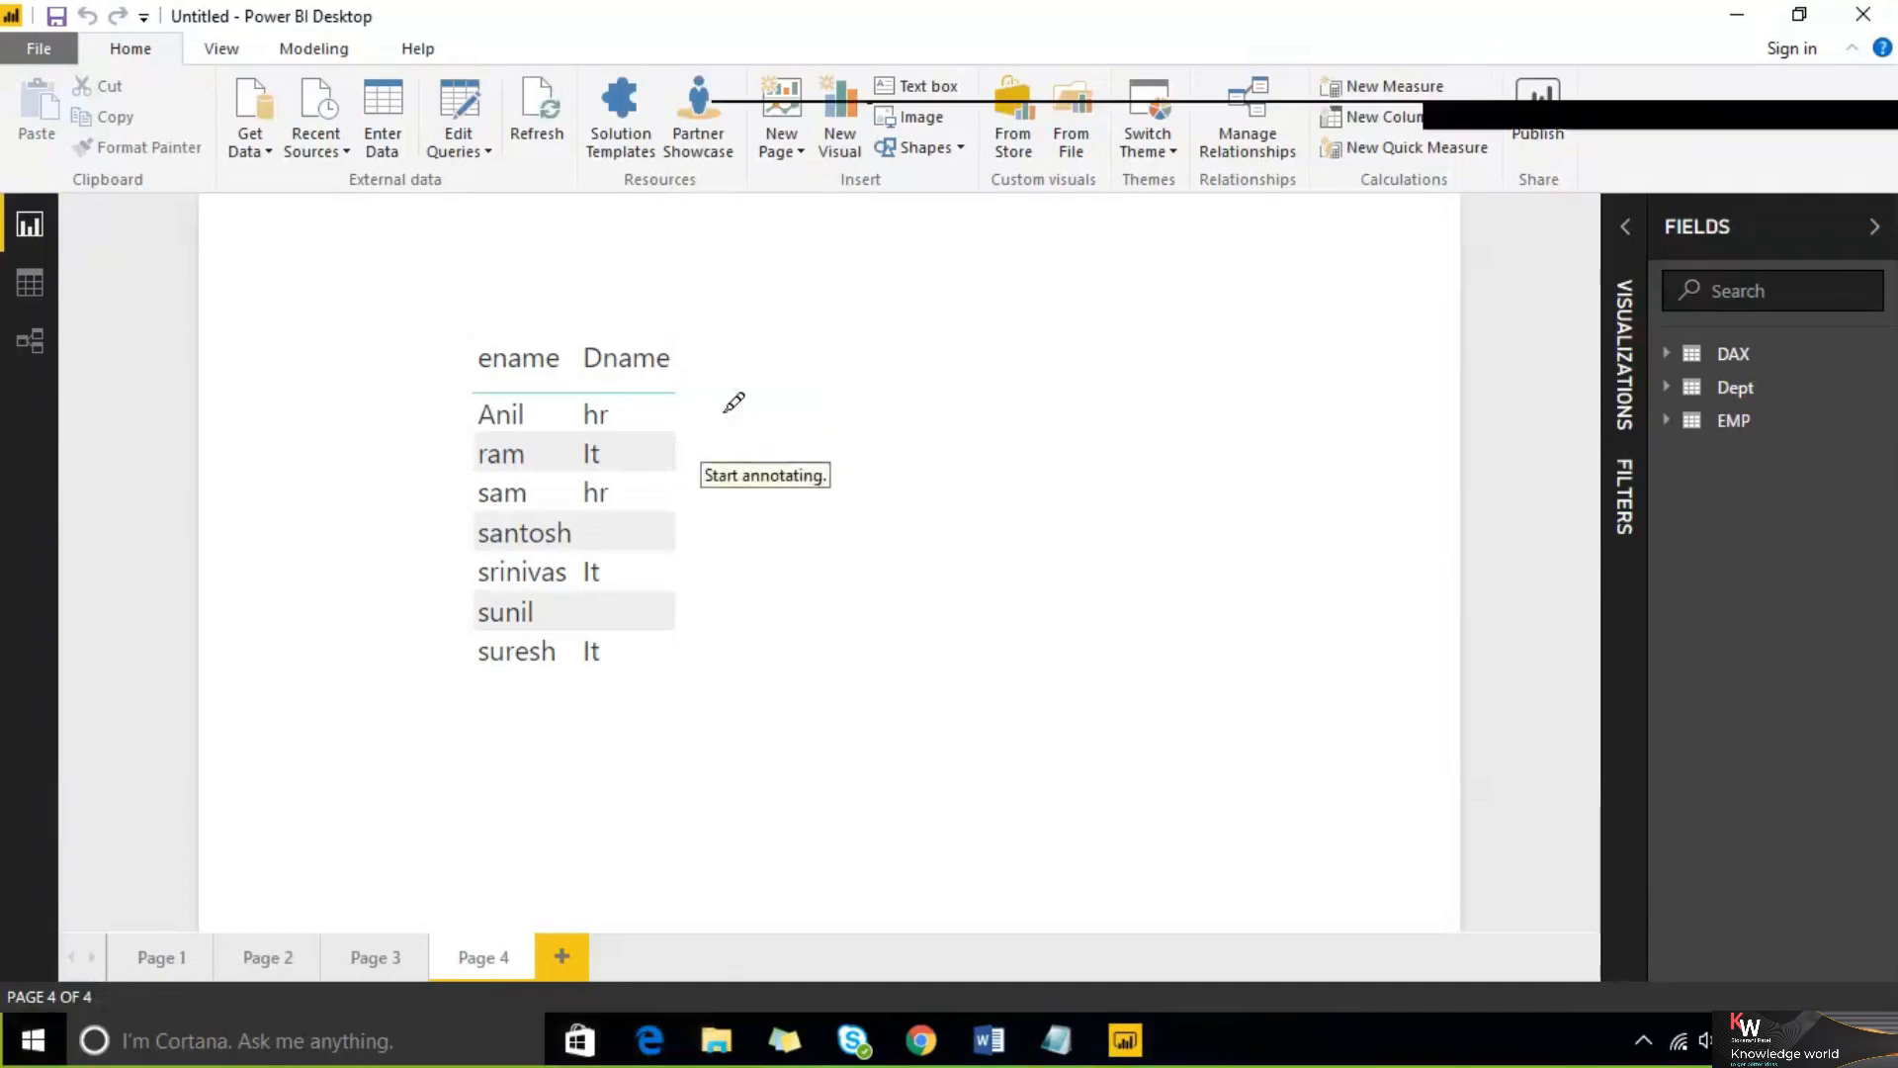
{"action": "mouse_move", "coordinate": [732, 385]}
{"action": "left_mouse_down"}
{"action": "mouse_move", "coordinate": [761, 451]}
{"action": "mouse_move", "coordinate": [849, 415]}
{"action": "left_mouse_up"}
{"action": "mouse_move", "coordinate": [979, 321]}
{"action": "left_mouse_down"}
{"action": "mouse_move", "coordinate": [1052, 292]}
{"action": "mouse_move", "coordinate": [1115, 314]}
{"action": "left_mouse_up"}
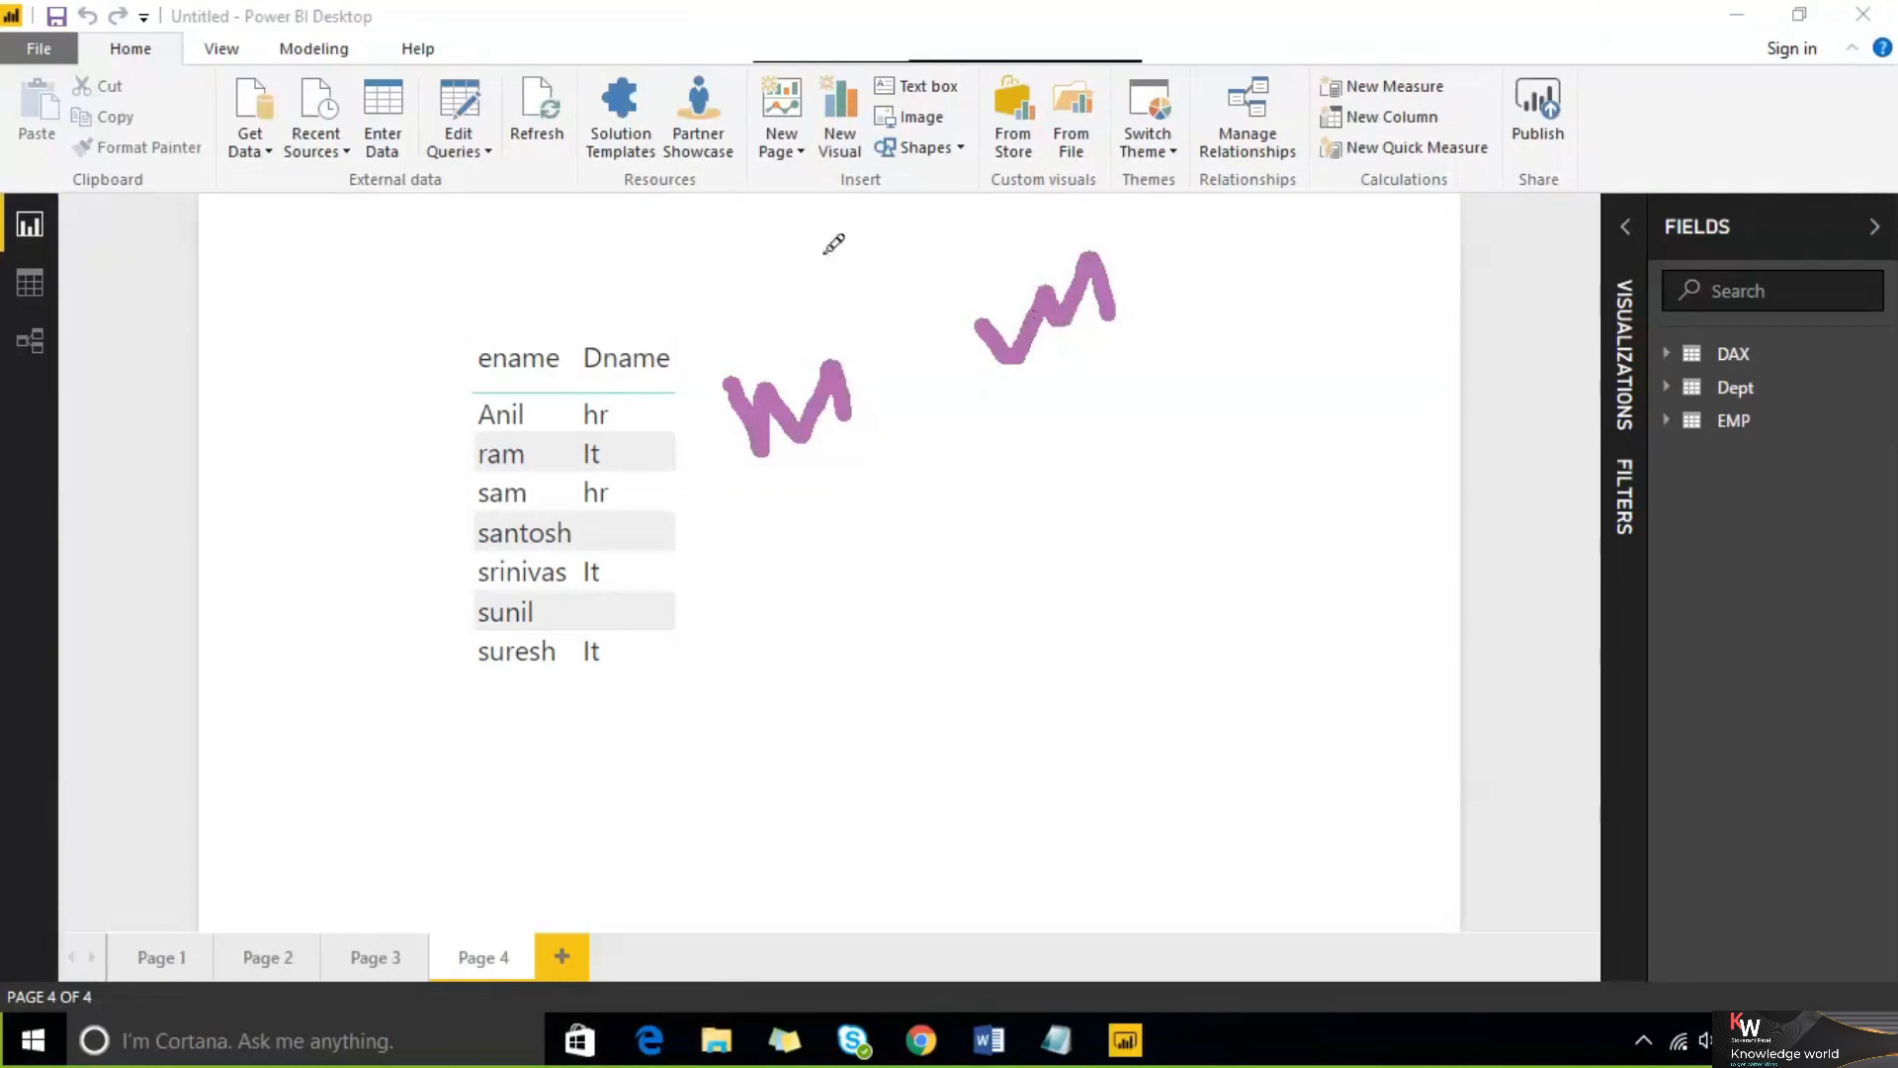
{"action": "left_click", "coordinate": [1460, 33]}
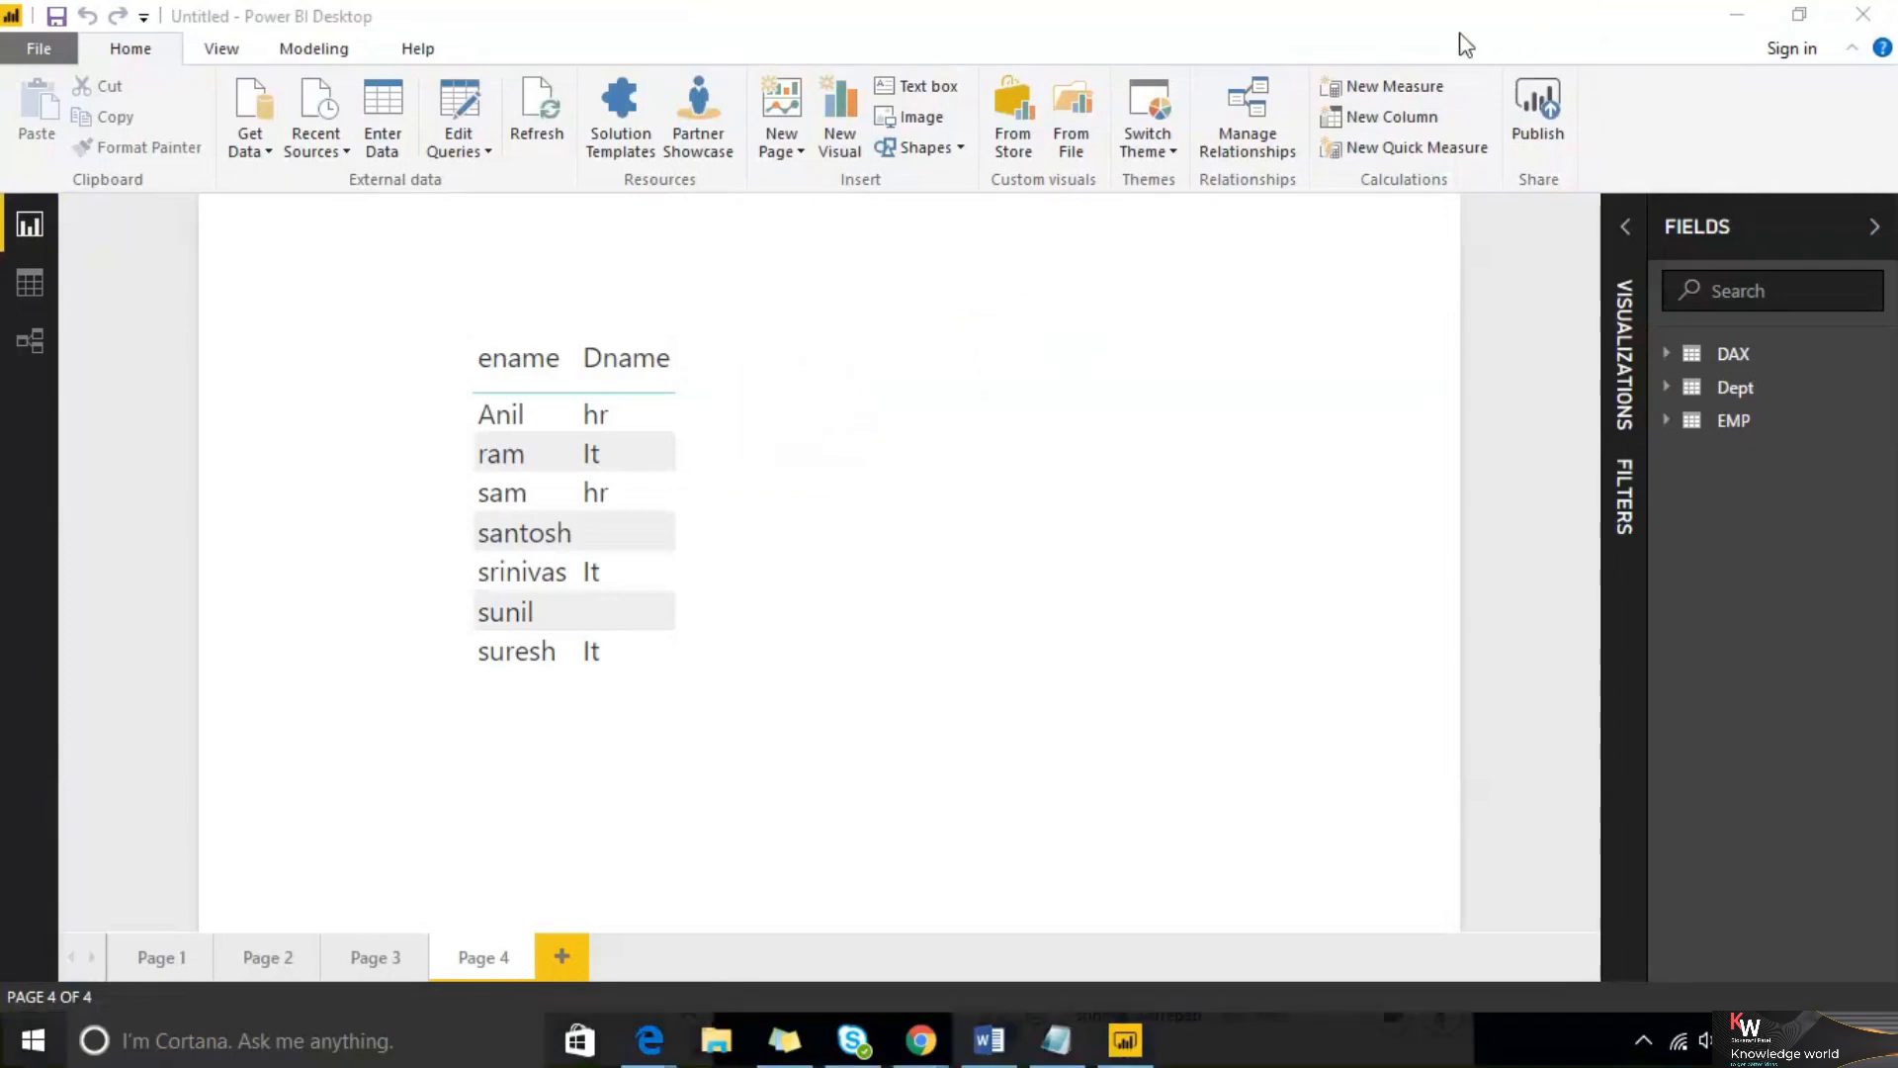
{"action": "left_click", "coordinate": [1481, 21]}
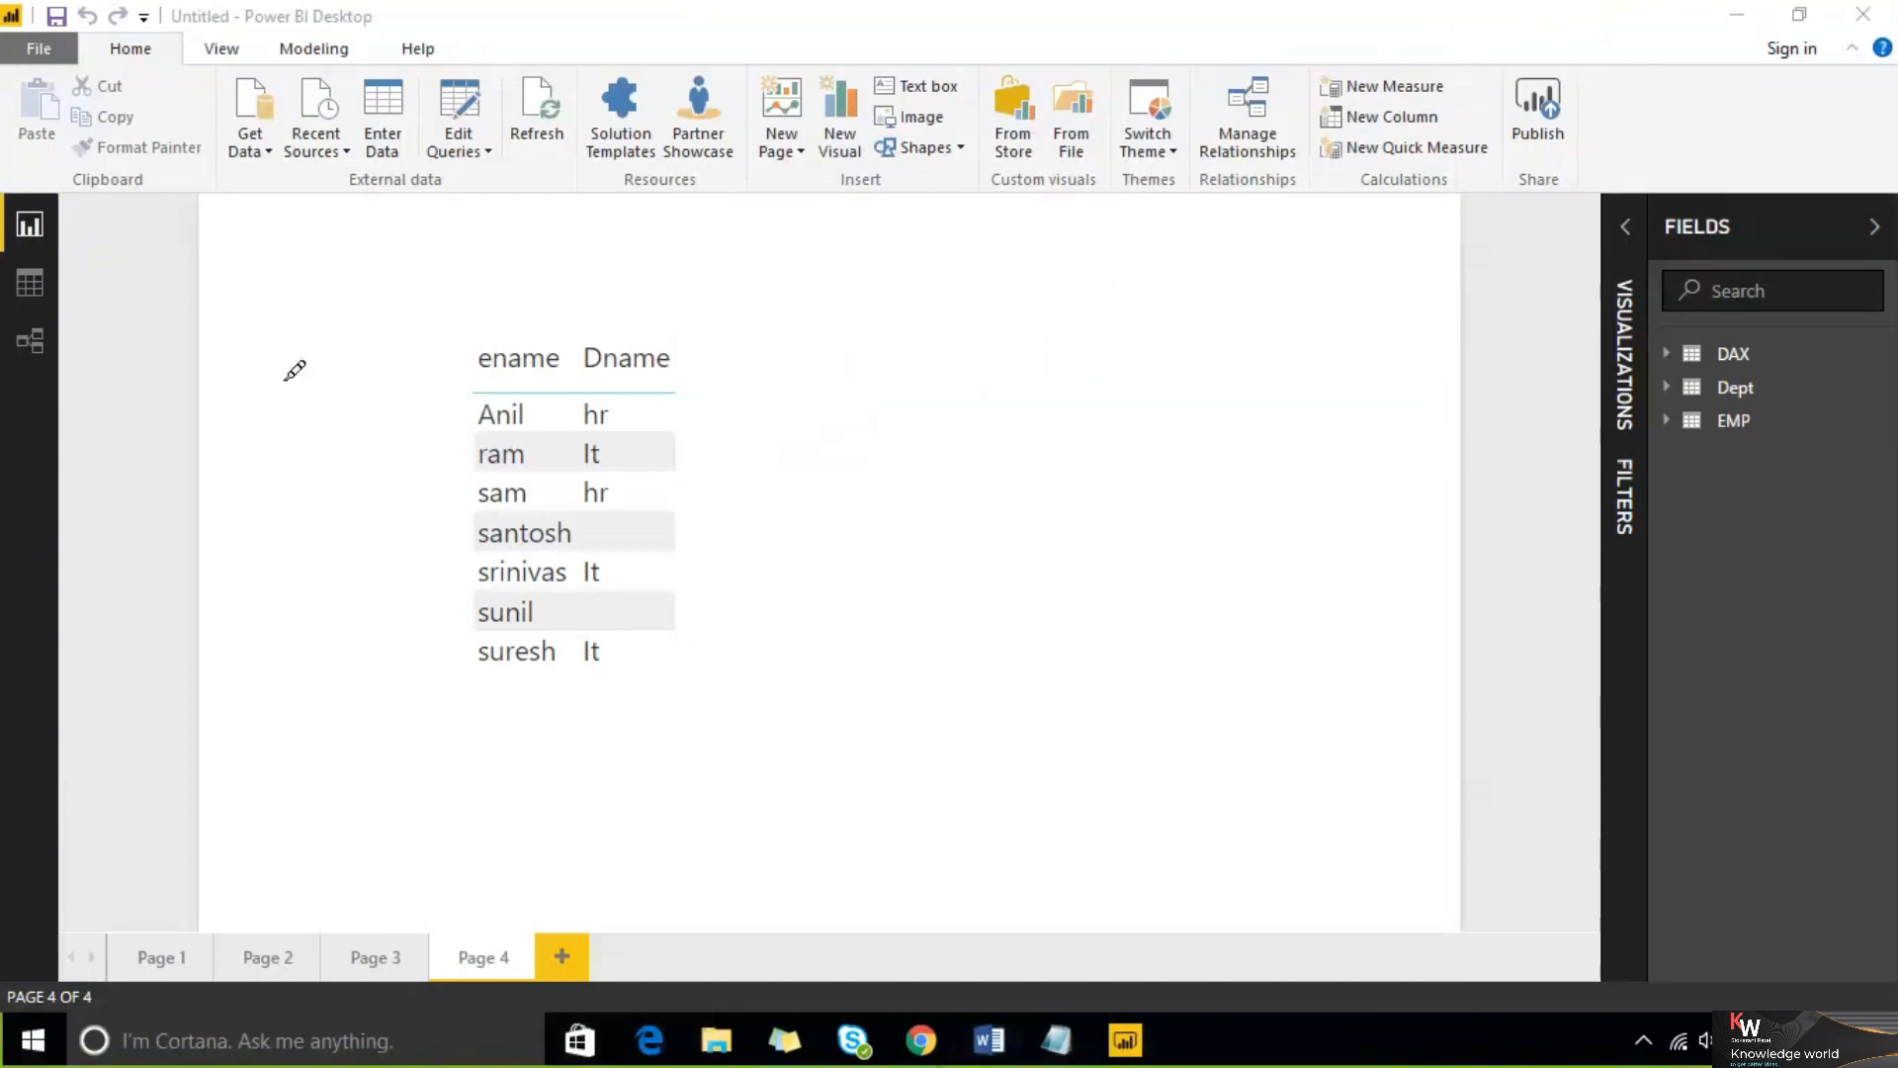
{"action": "mouse_move", "coordinate": [257, 322]}
{"action": "left_mouse_down"}
{"action": "mouse_move", "coordinate": [673, 617]}
{"action": "mouse_move", "coordinate": [805, 243]}
{"action": "mouse_move", "coordinate": [309, 323]}
{"action": "left_mouse_up"}
{"action": "left_click_drag", "start_coordinate": [408, 437], "coordinate": [534, 523]}
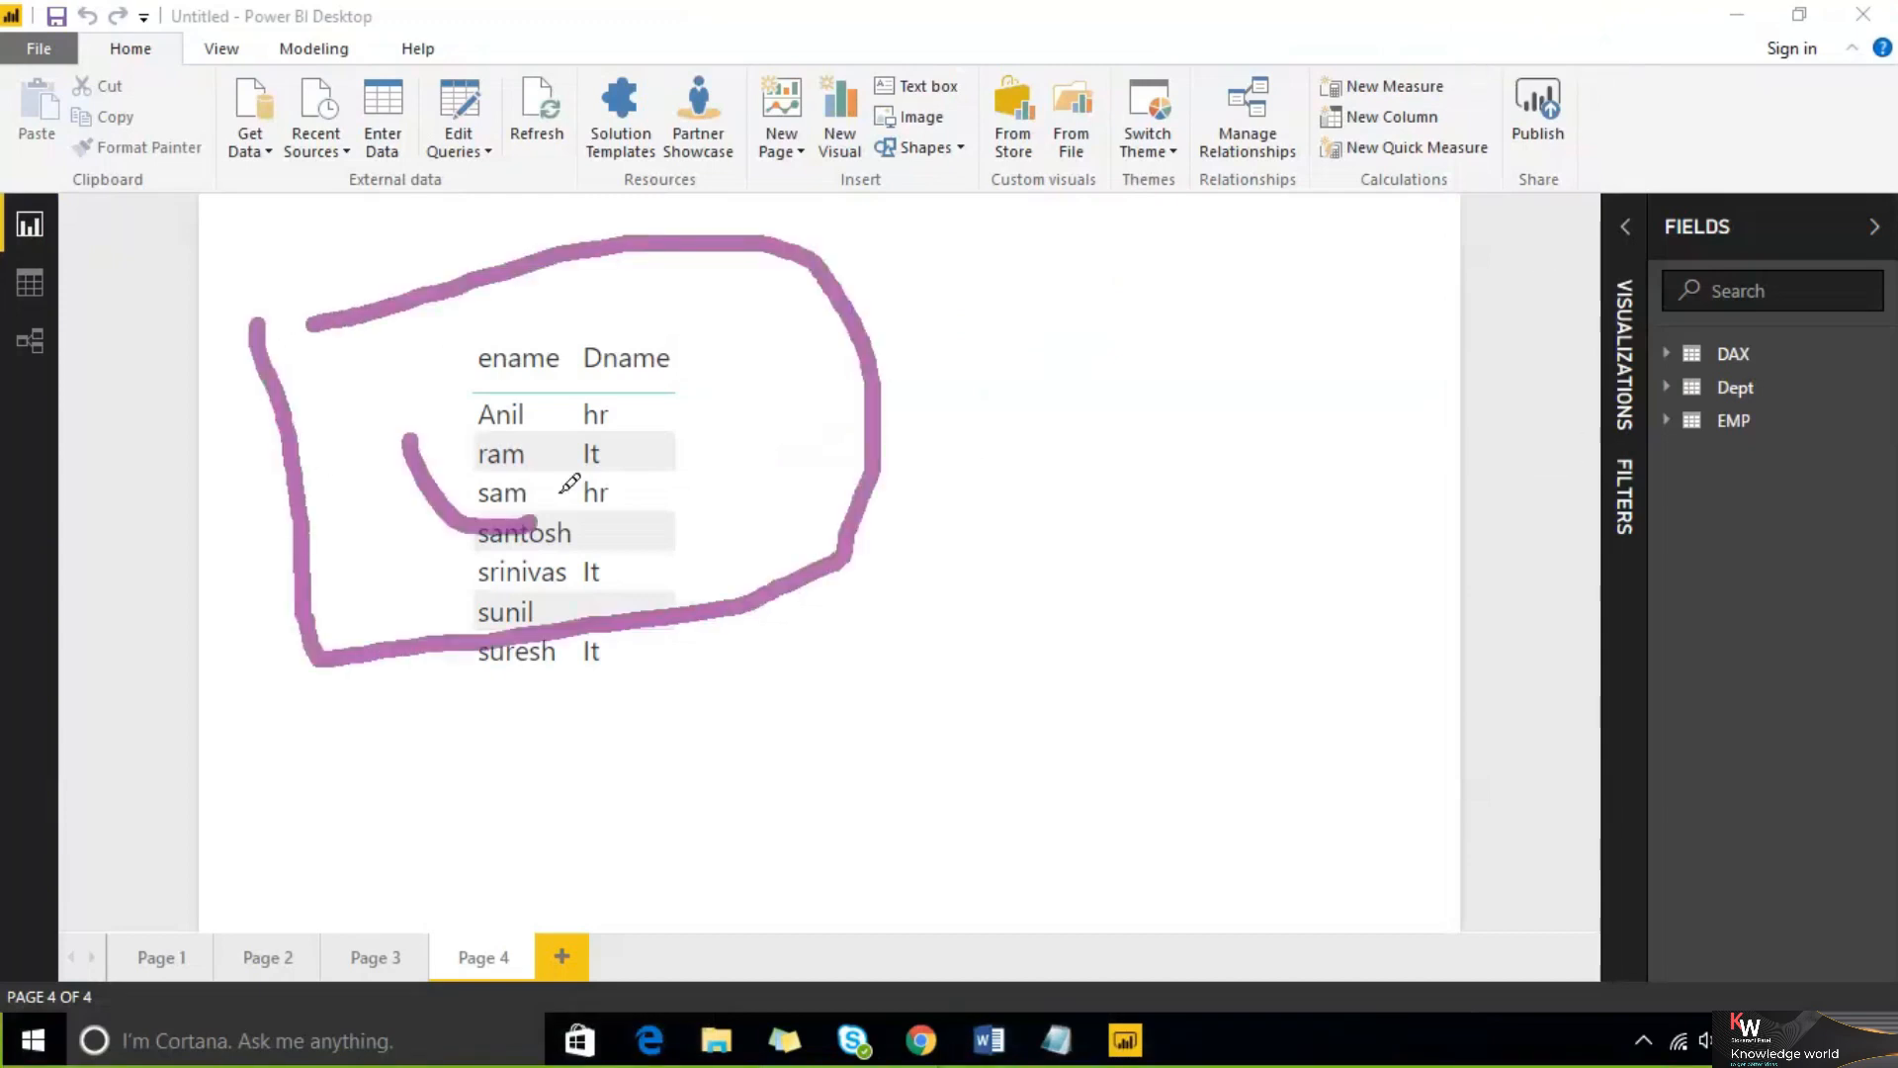
{"action": "mouse_move", "coordinate": [627, 347]}
{"action": "left_mouse_down"}
{"action": "mouse_move", "coordinate": [633, 440]}
{"action": "mouse_move", "coordinate": [763, 360]}
{"action": "mouse_move", "coordinate": [848, 368]}
{"action": "left_mouse_up"}
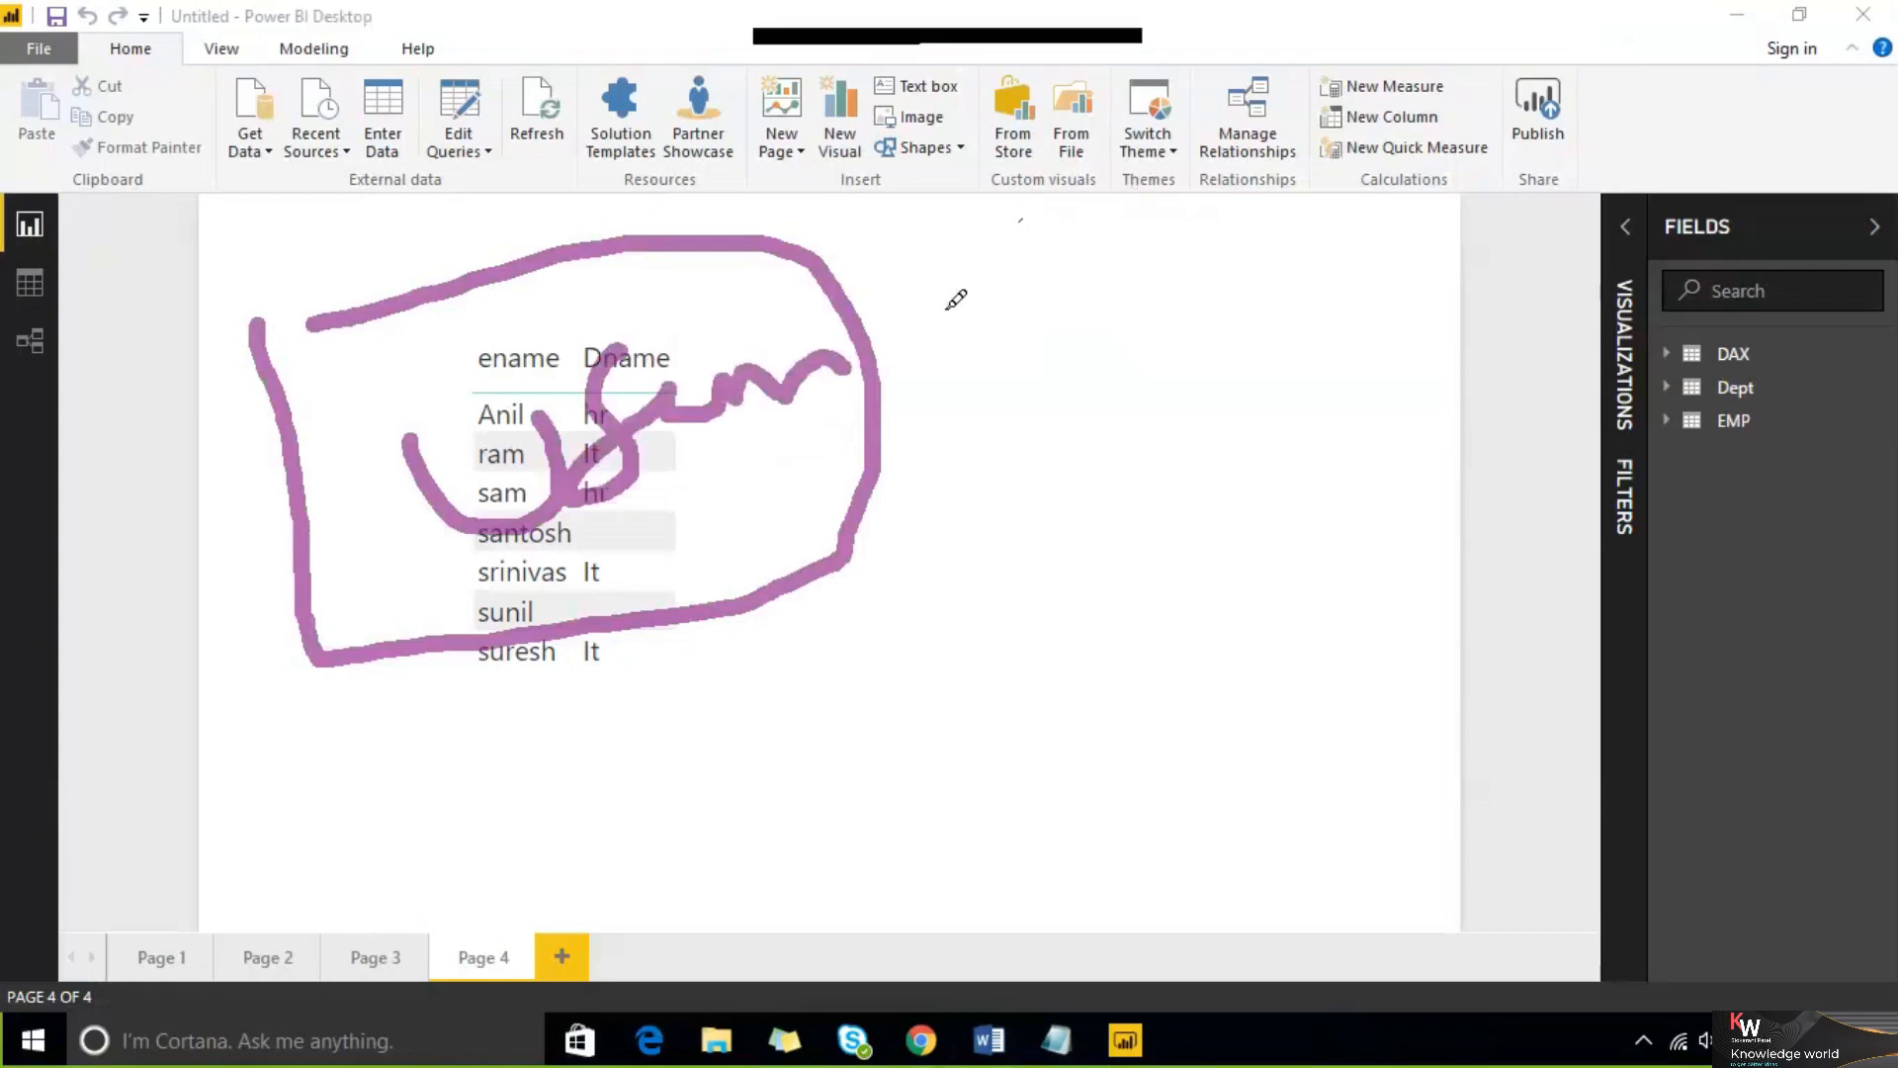
{"action": "left_click_drag", "start_coordinate": [845, 336], "coordinate": [1184, 203]}
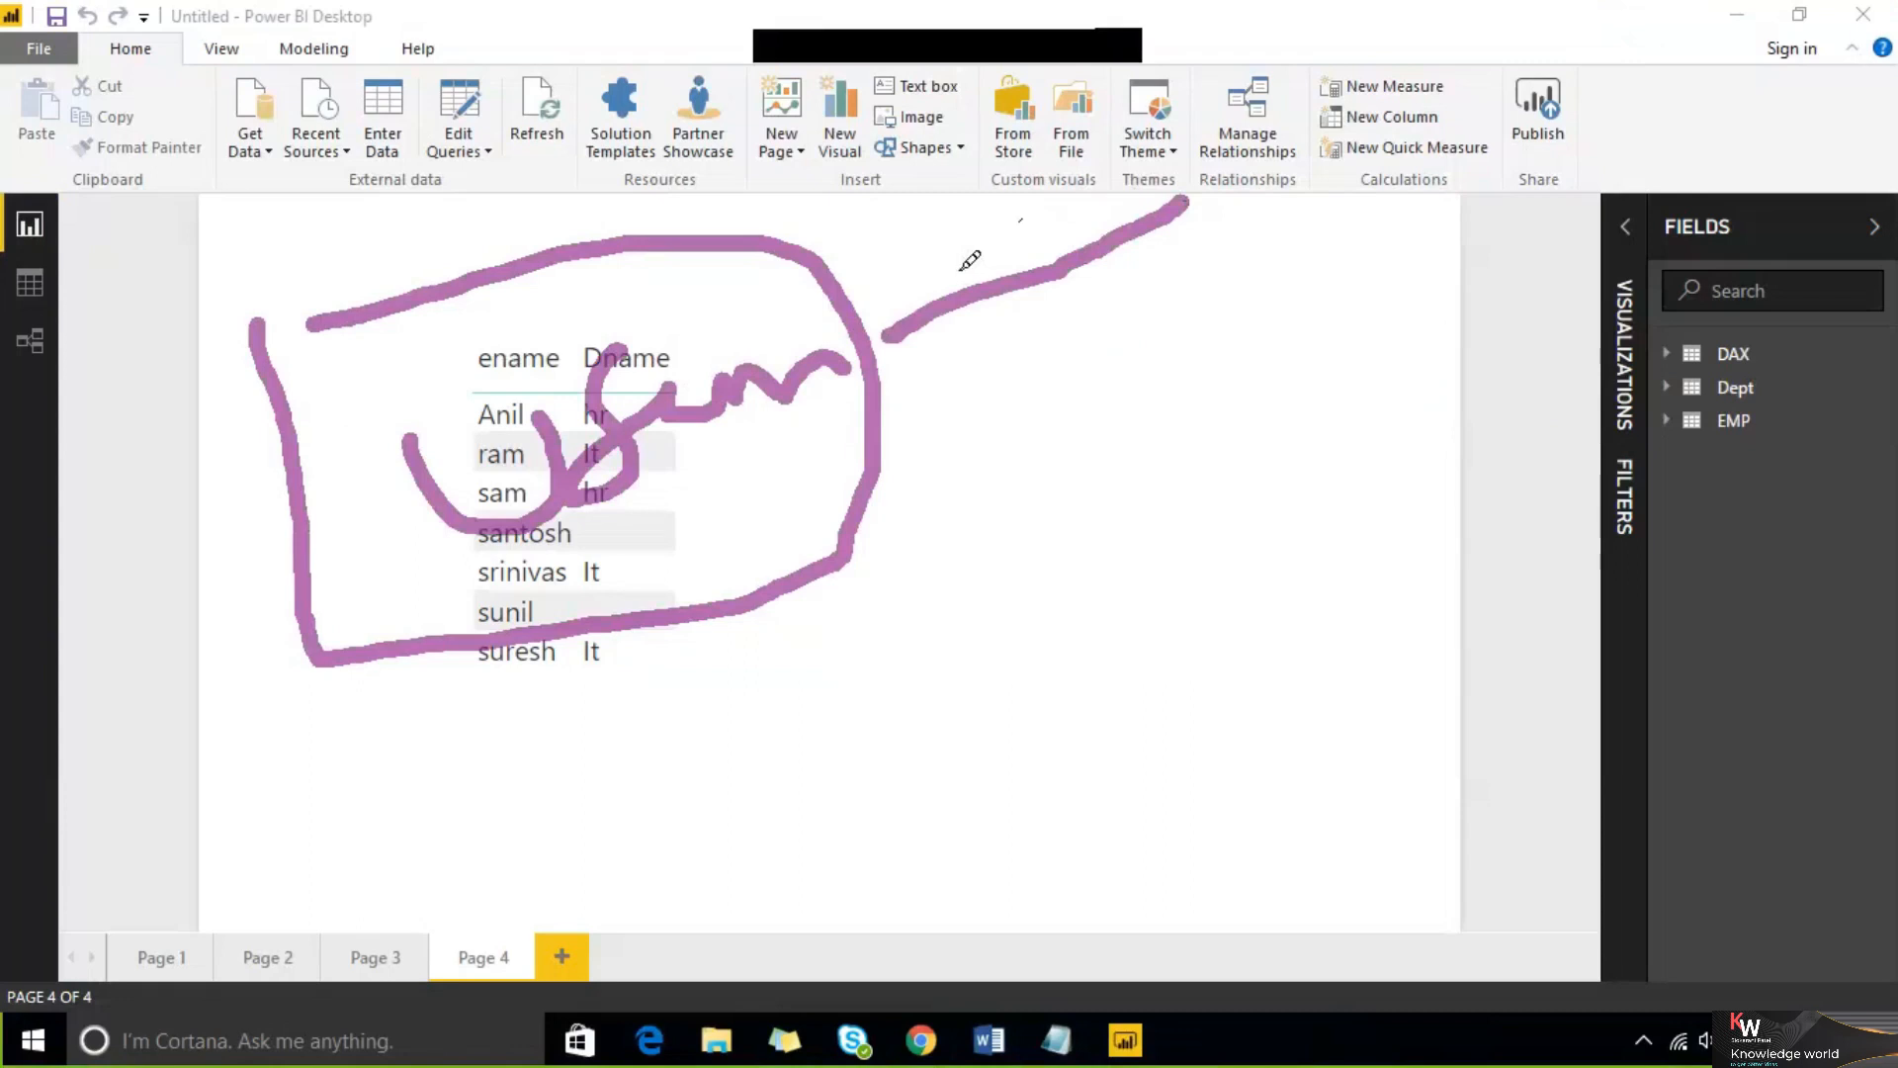
{"action": "left_click_drag", "start_coordinate": [945, 260], "coordinate": [846, 337]}
{"action": "left_click_drag", "start_coordinate": [846, 336], "coordinate": [922, 385]}
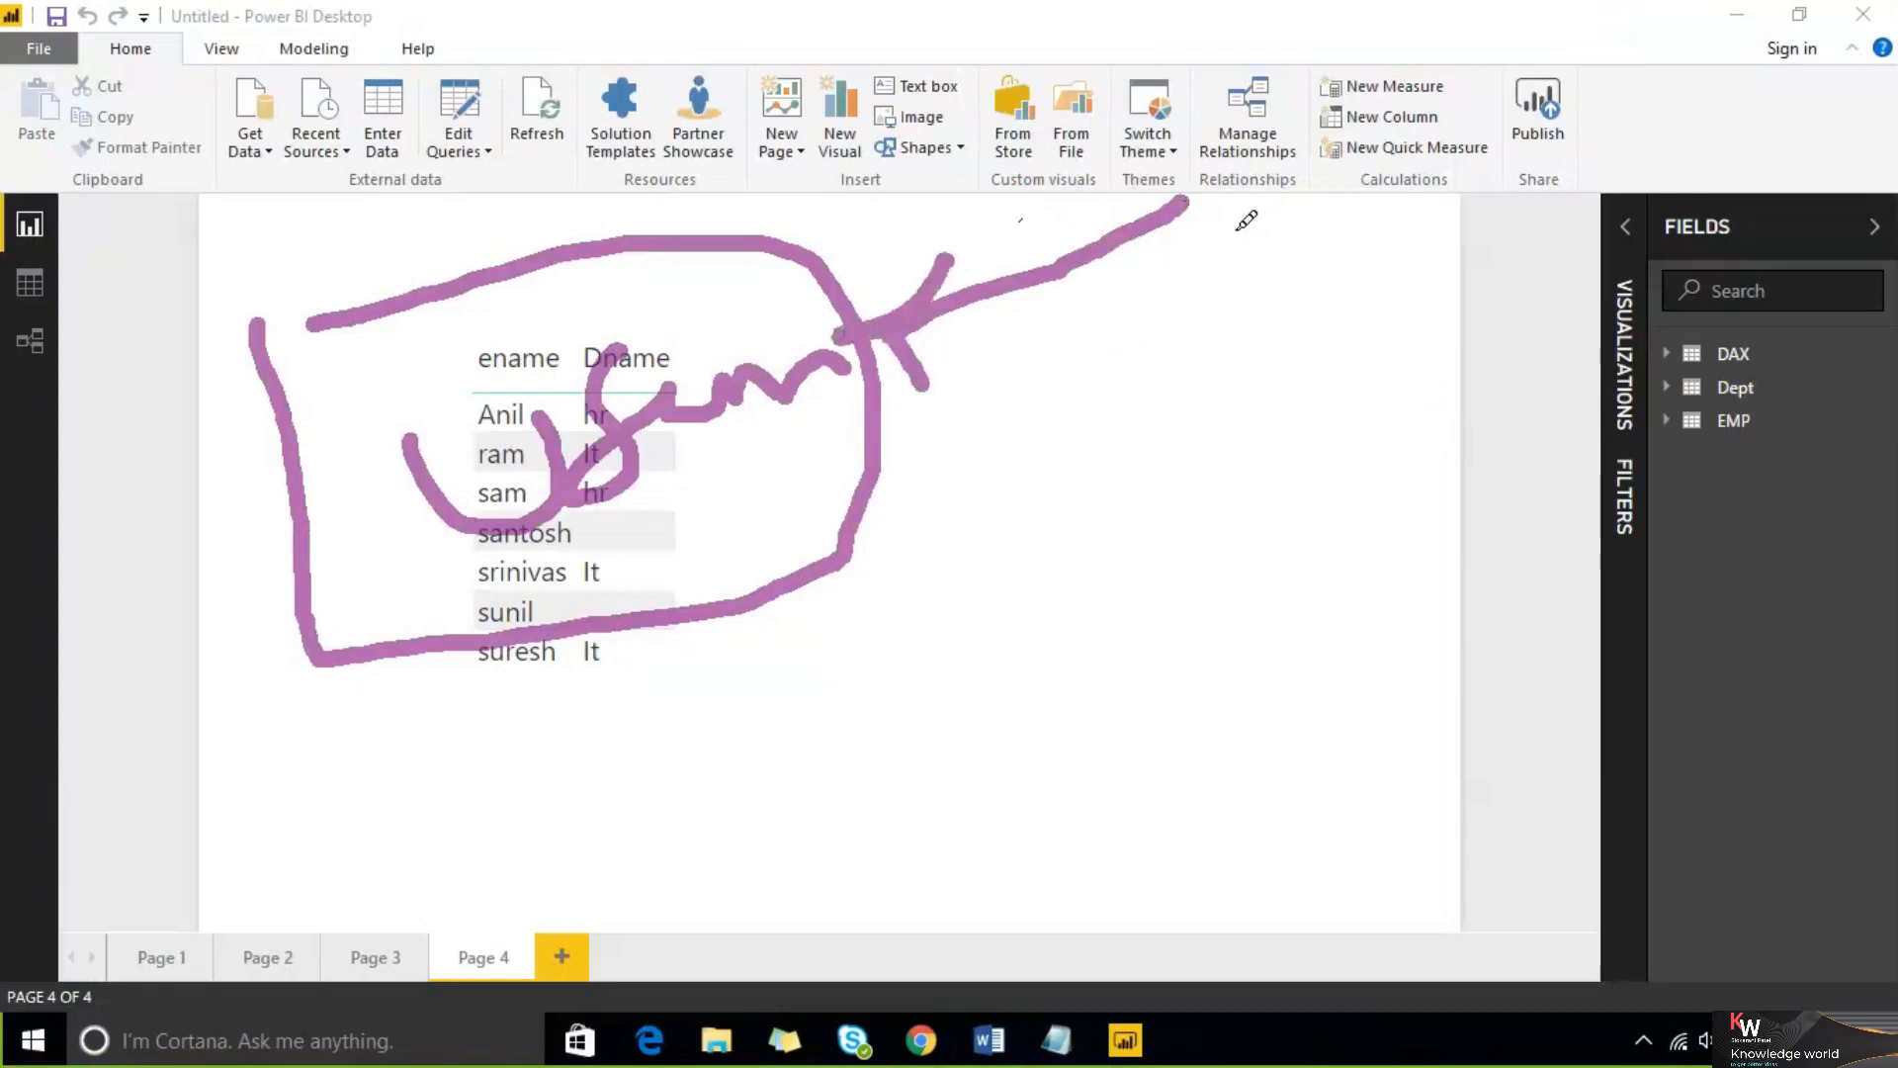
{"action": "mouse_move", "coordinate": [1226, 255]}
{"action": "left_mouse_down"}
{"action": "mouse_move", "coordinate": [1418, 218]}
{"action": "mouse_move", "coordinate": [1328, 263]}
{"action": "mouse_move", "coordinate": [1303, 445]}
{"action": "left_mouse_up"}
{"action": "mouse_move", "coordinate": [1146, 590]}
{"action": "left_mouse_down"}
{"action": "mouse_move", "coordinate": [769, 638]}
{"action": "mouse_move", "coordinate": [824, 685]}
{"action": "left_mouse_up"}
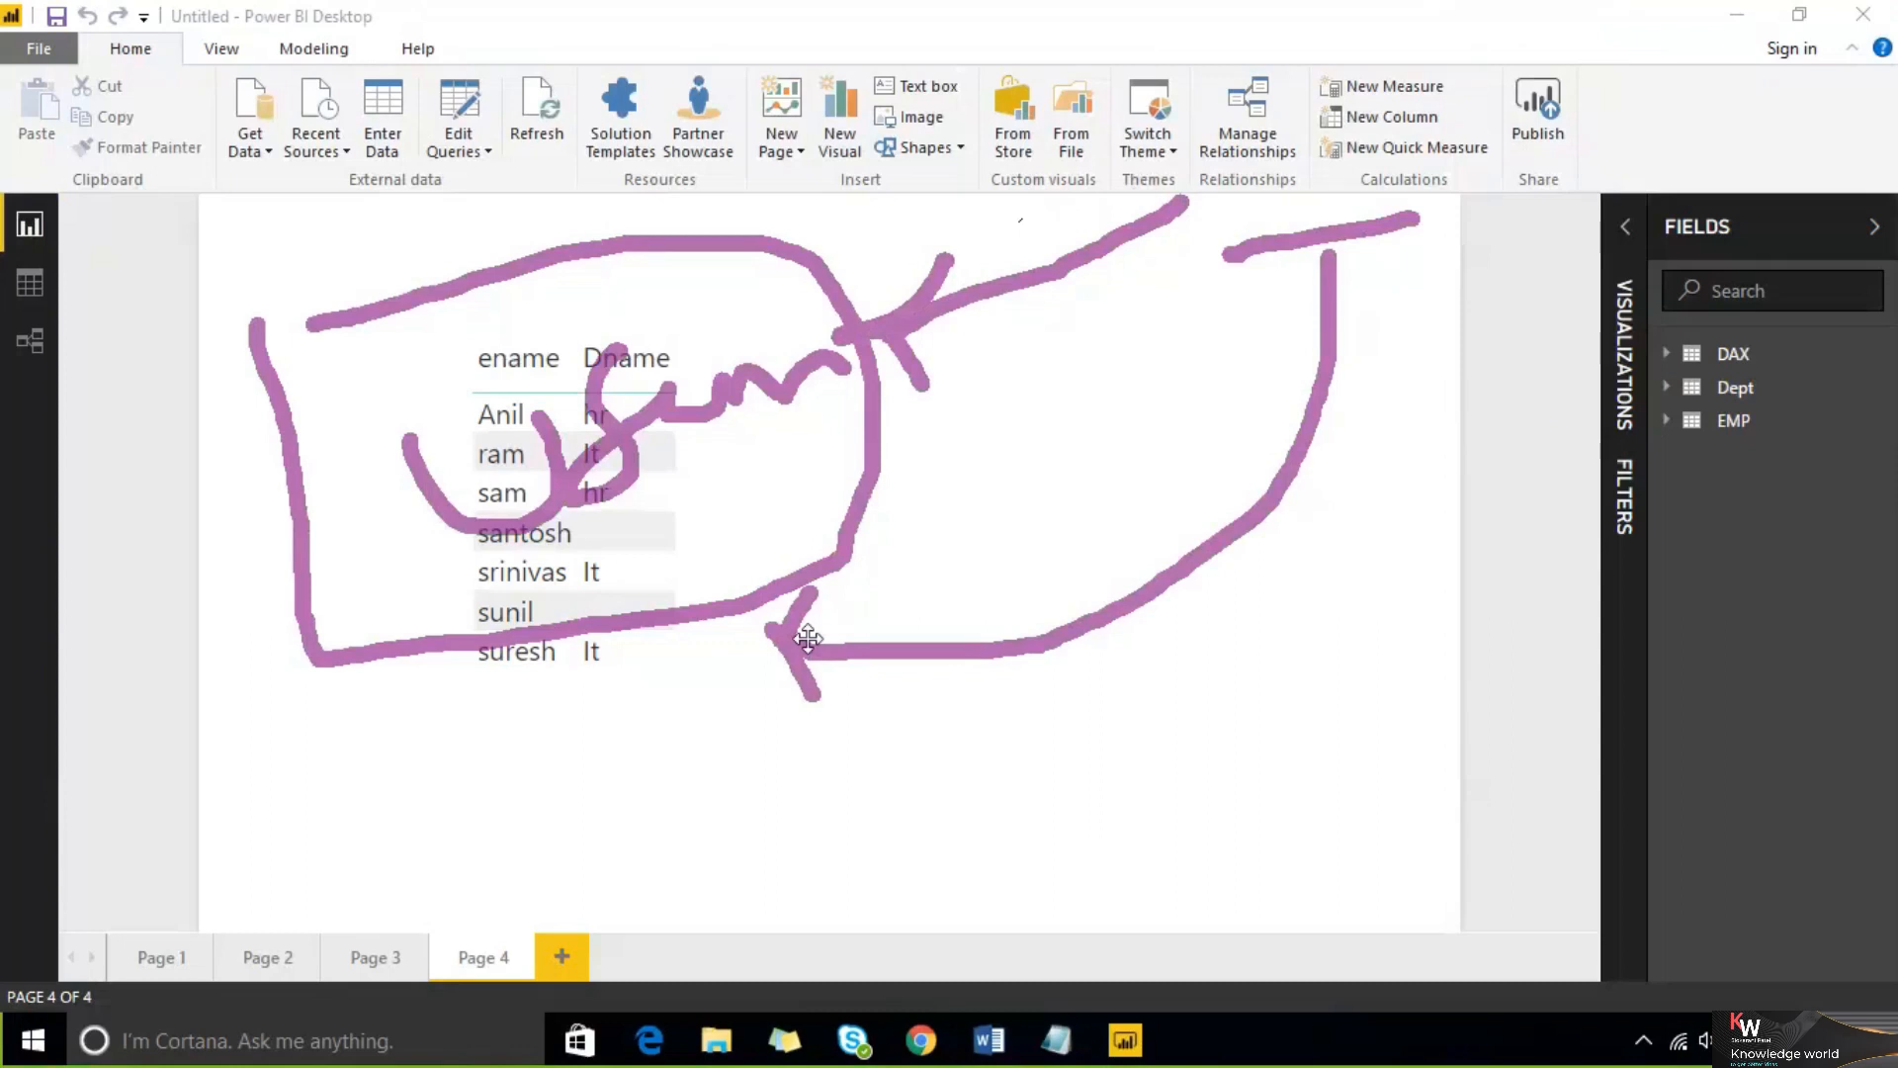
{"action": "left_click_drag", "start_coordinate": [648, 669], "coordinate": [674, 801]}
{"action": "left_click_drag", "start_coordinate": [711, 927], "coordinate": [708, 935]}
{"action": "mouse_move", "coordinate": [626, 726]}
{"action": "left_mouse_down"}
{"action": "mouse_move", "coordinate": [660, 641]}
{"action": "mouse_move", "coordinate": [704, 698]}
{"action": "left_mouse_up"}
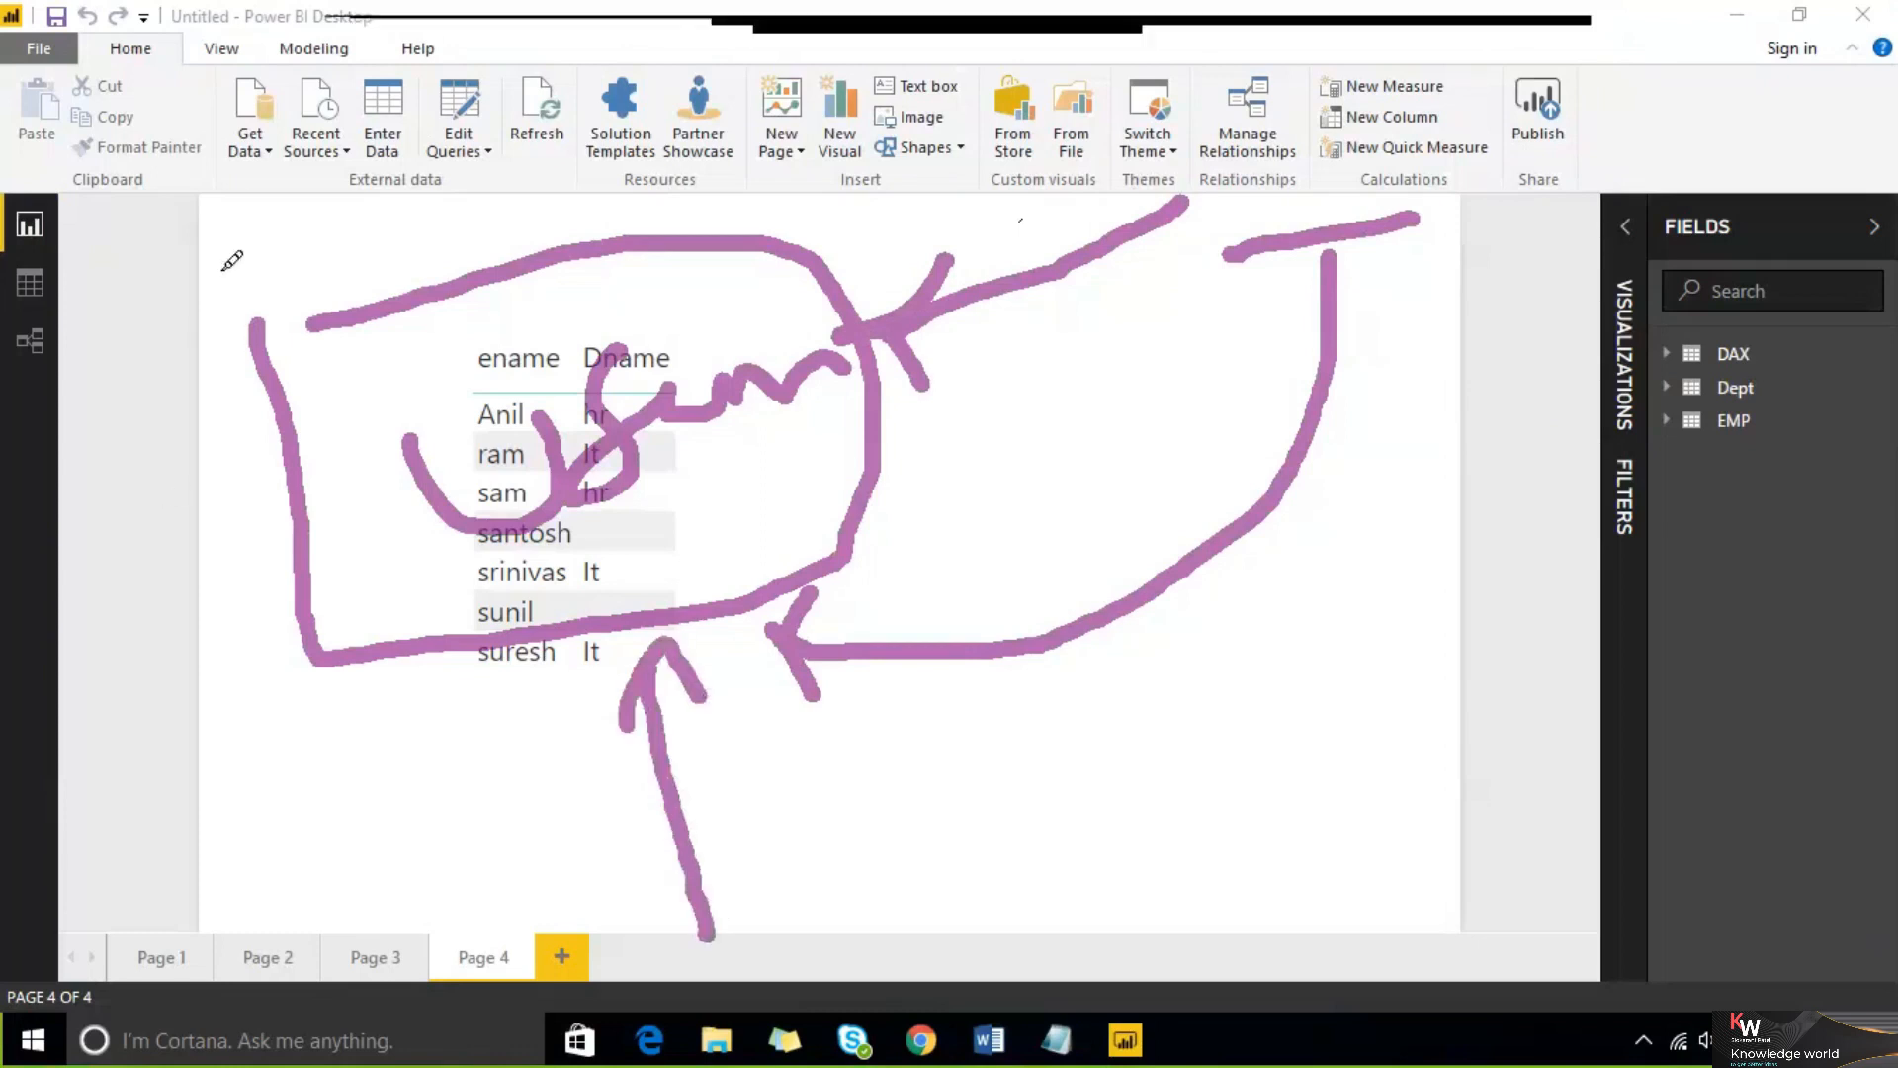
{"action": "mouse_move", "coordinate": [212, 302]}
{"action": "left_mouse_down"}
{"action": "mouse_move", "coordinate": [579, 124]}
{"action": "mouse_move", "coordinate": [880, 542]}
{"action": "mouse_move", "coordinate": [433, 712]}
{"action": "mouse_move", "coordinate": [263, 465]}
{"action": "mouse_move", "coordinate": [237, 243]}
{"action": "left_mouse_up"}
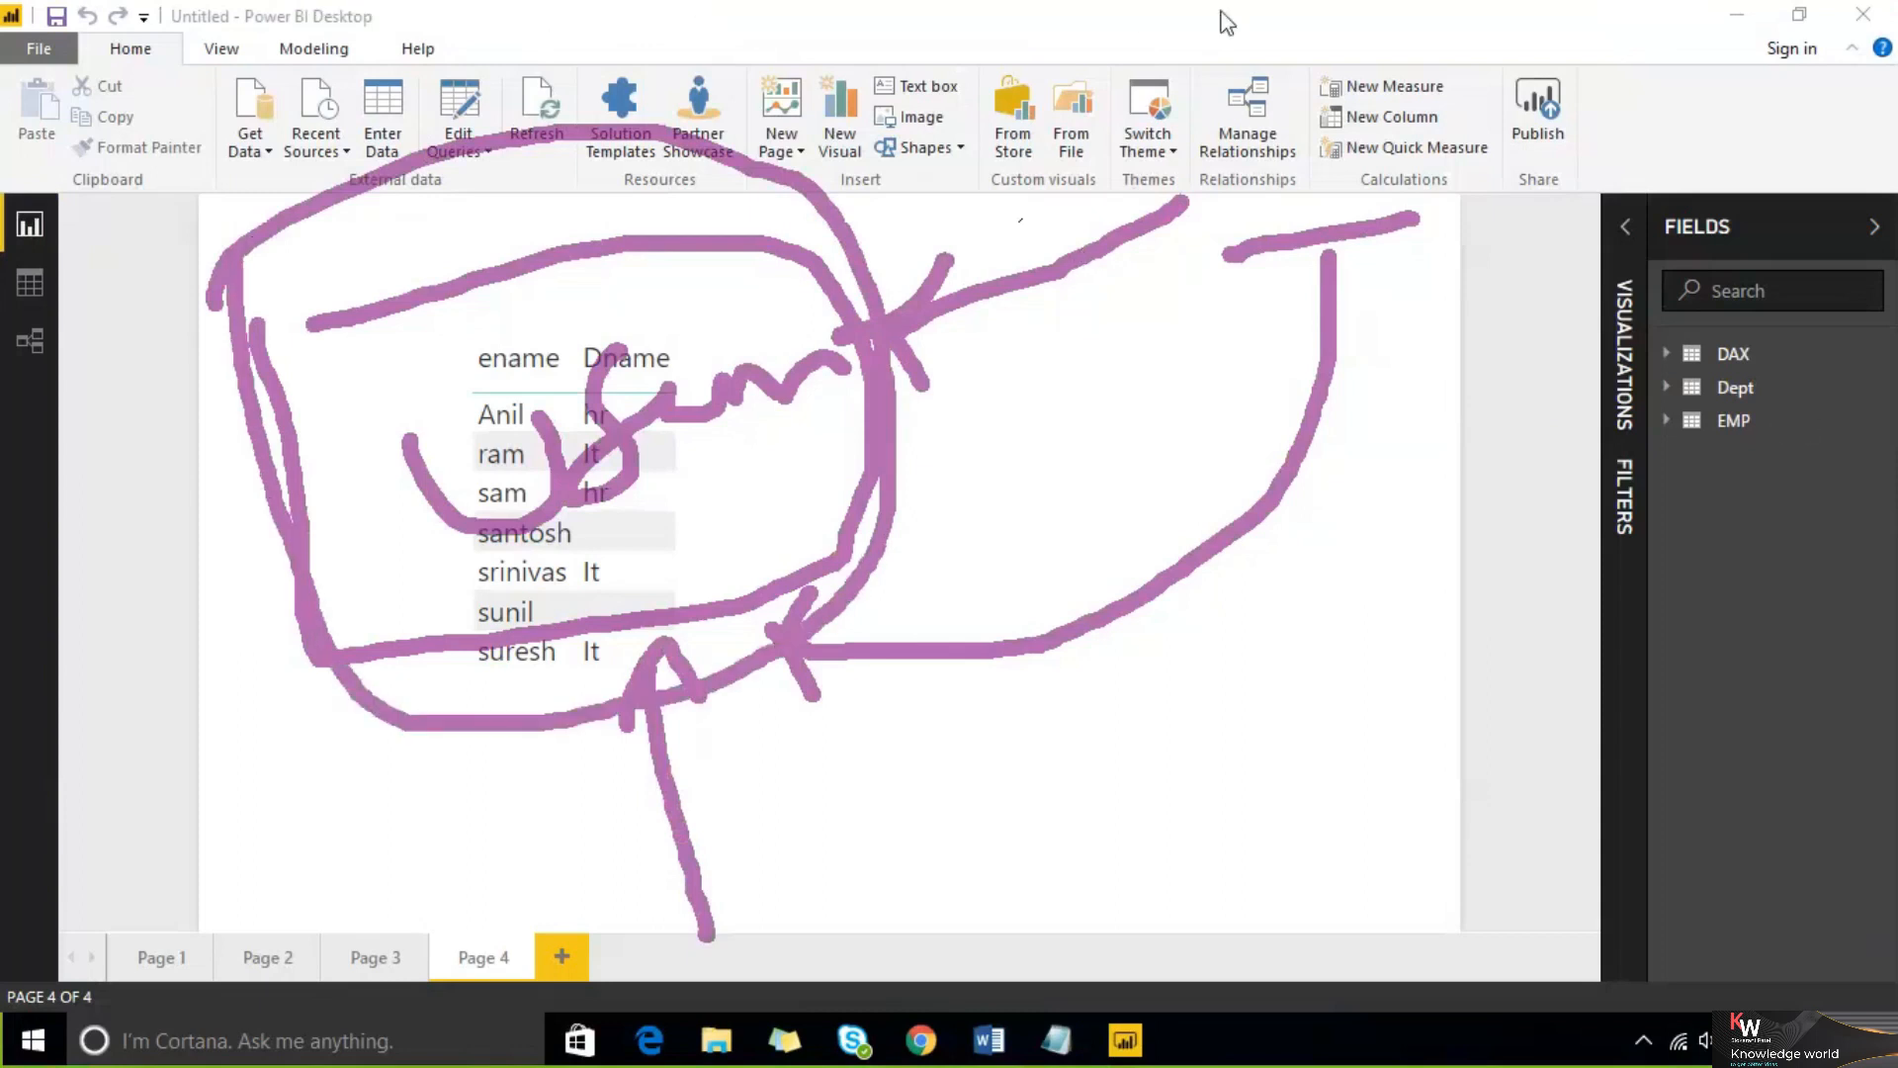
{"action": "left_click", "coordinate": [1464, 32]}
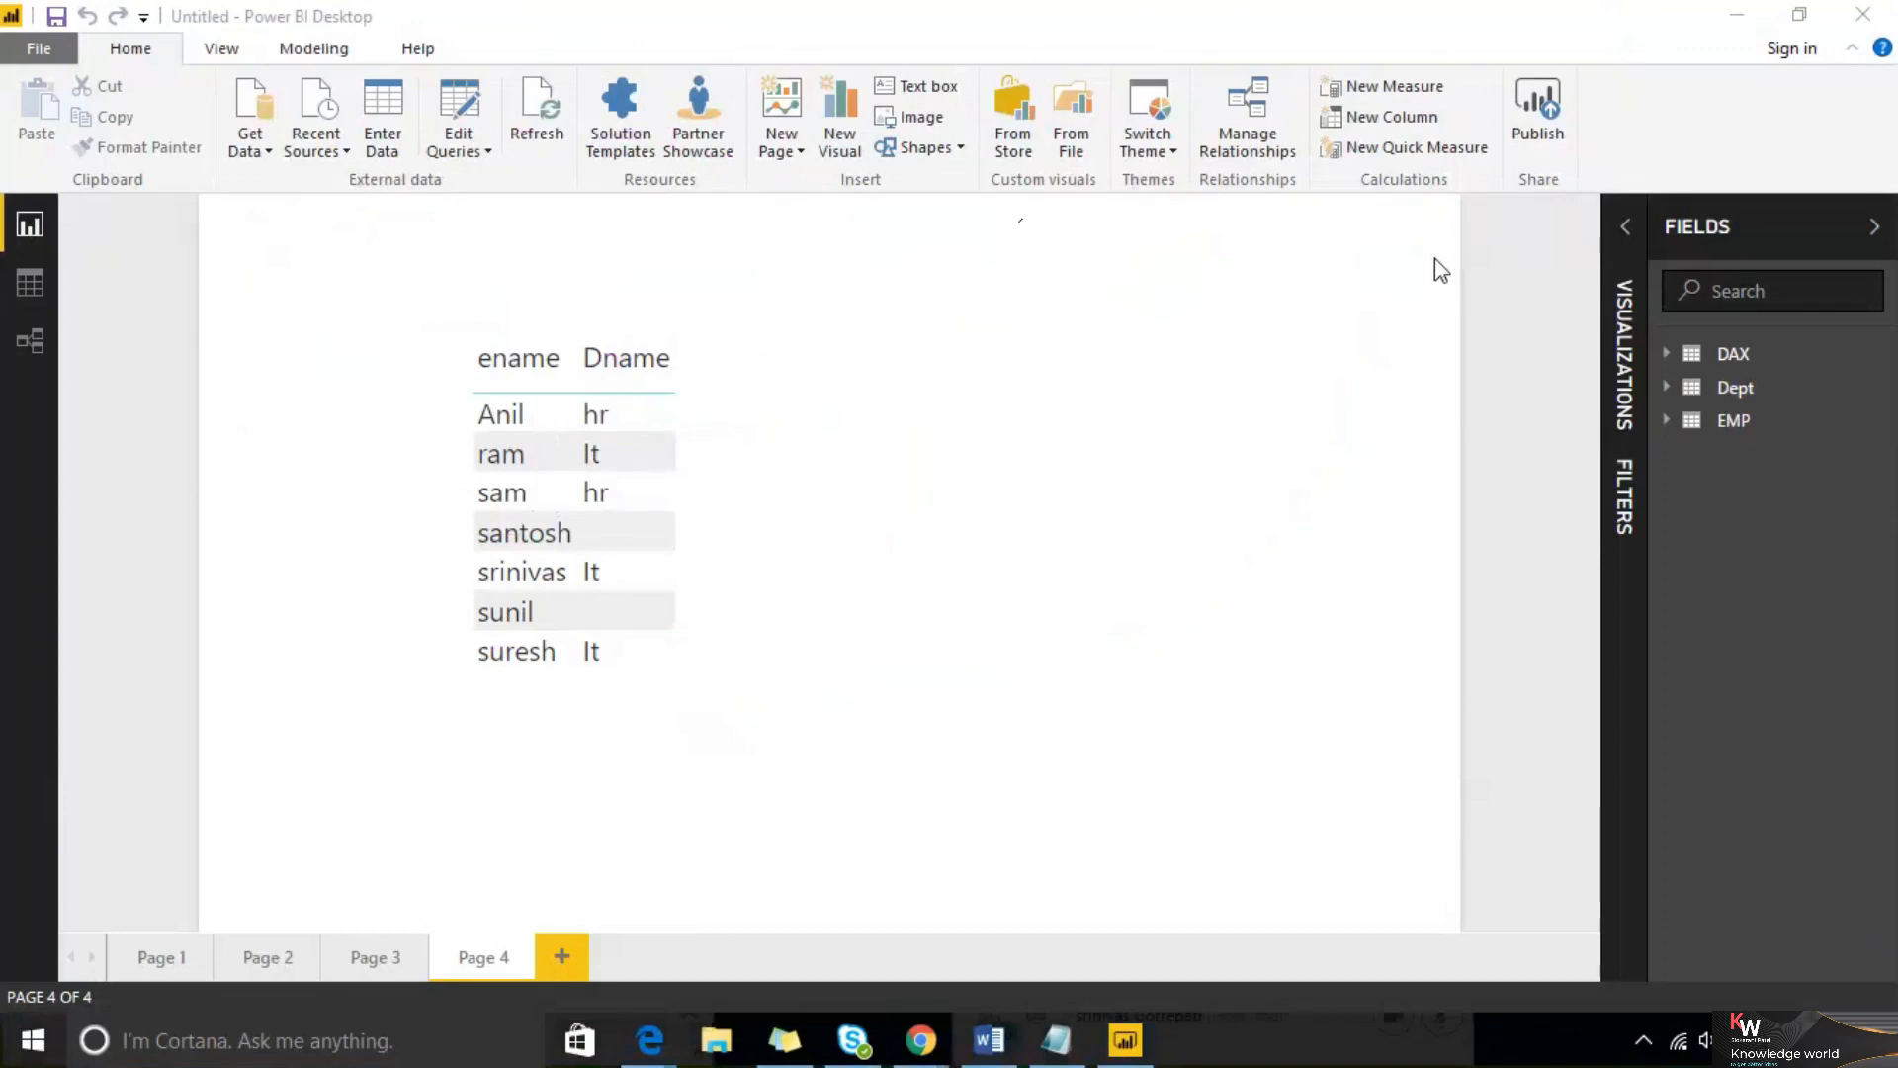
Show hidden tables in the fields list, then unhide all hidden tables
{"action": "left_click", "coordinate": [1881, 422]}
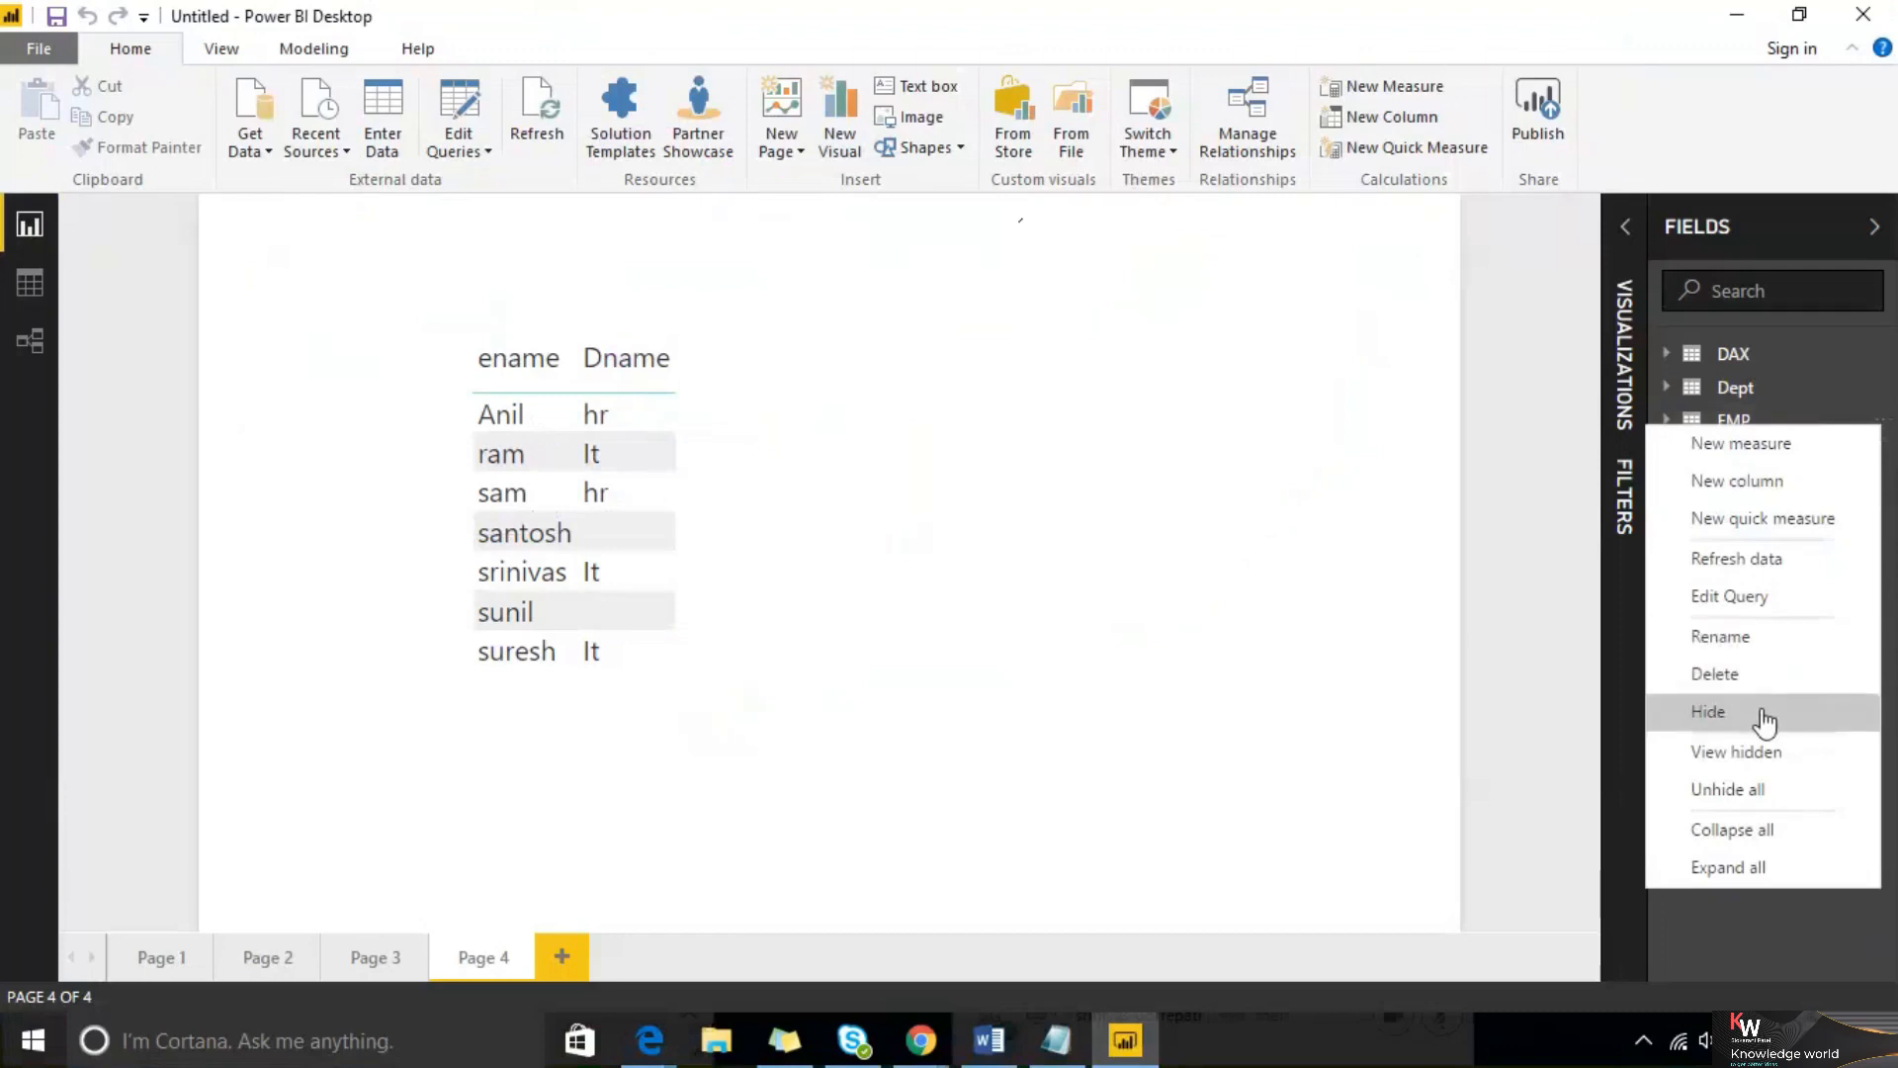
{"action": "left_click", "coordinate": [1770, 759]}
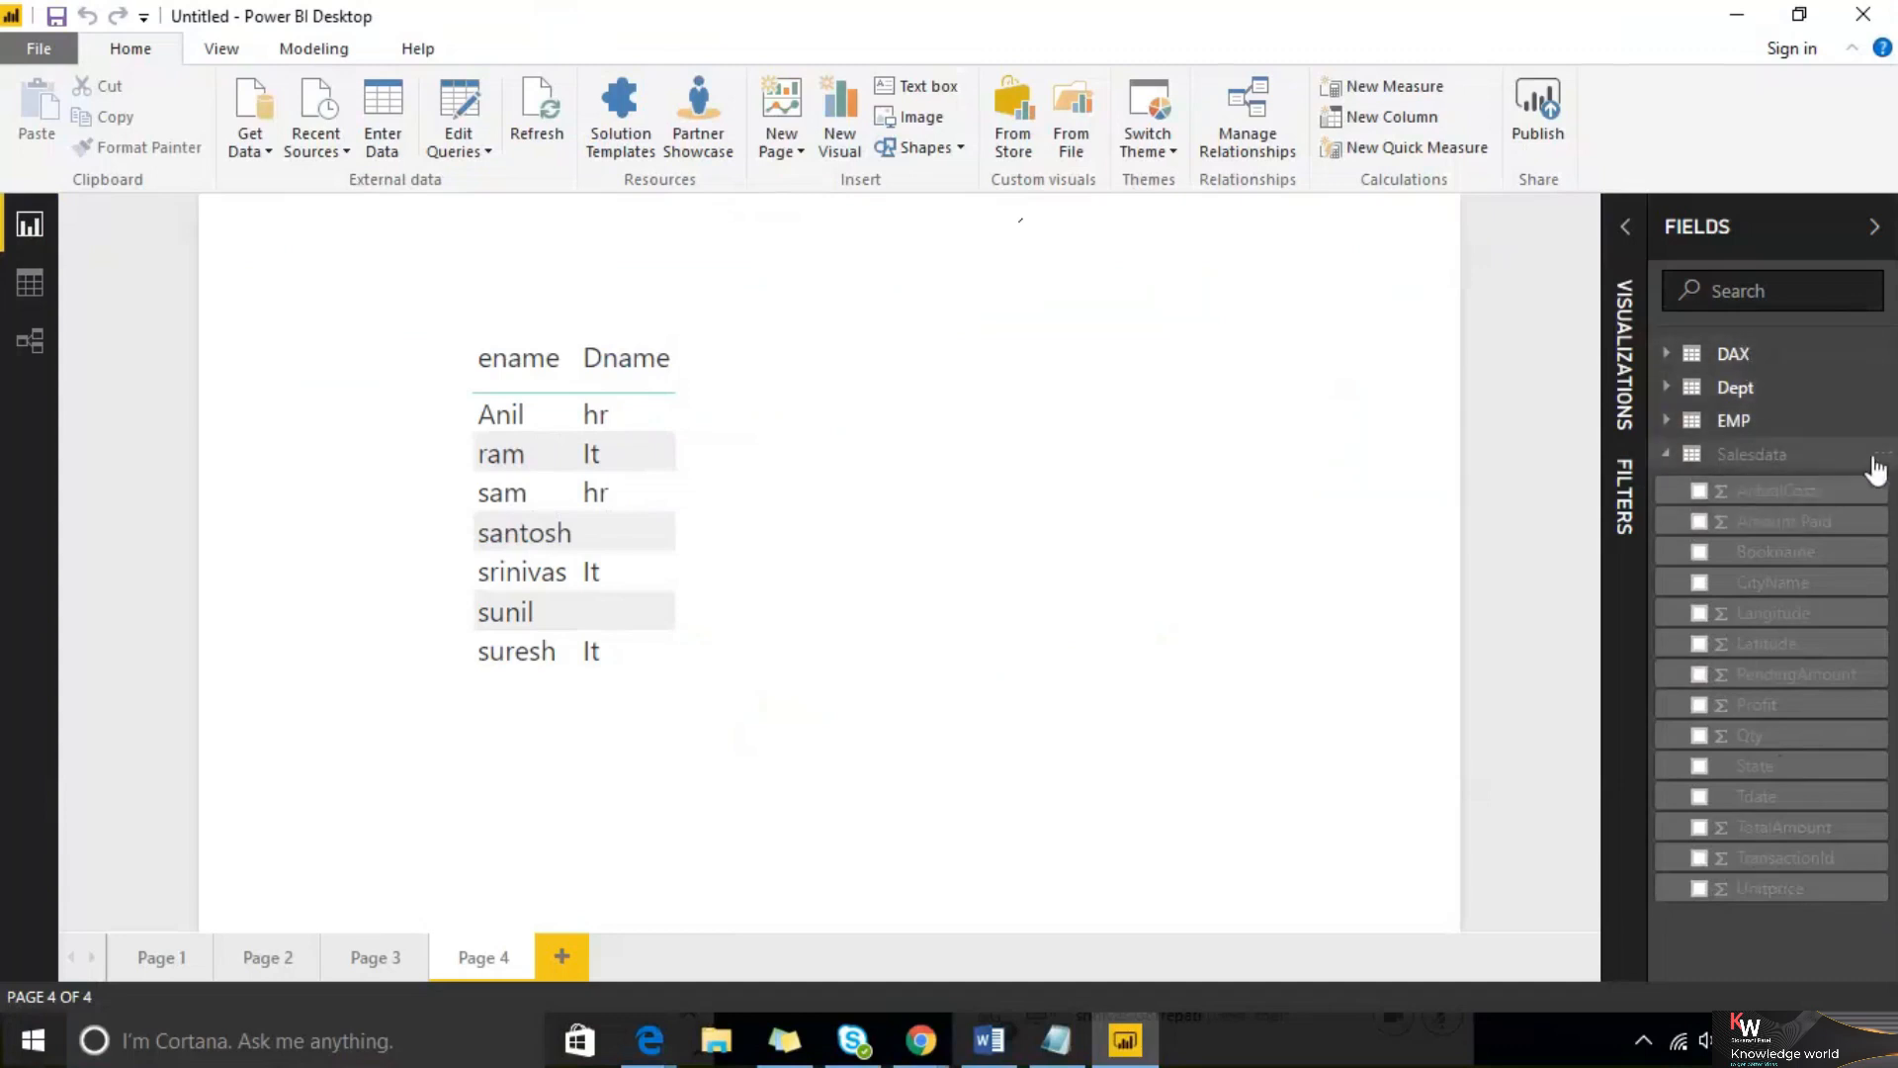
{"action": "left_click", "coordinate": [1874, 457]}
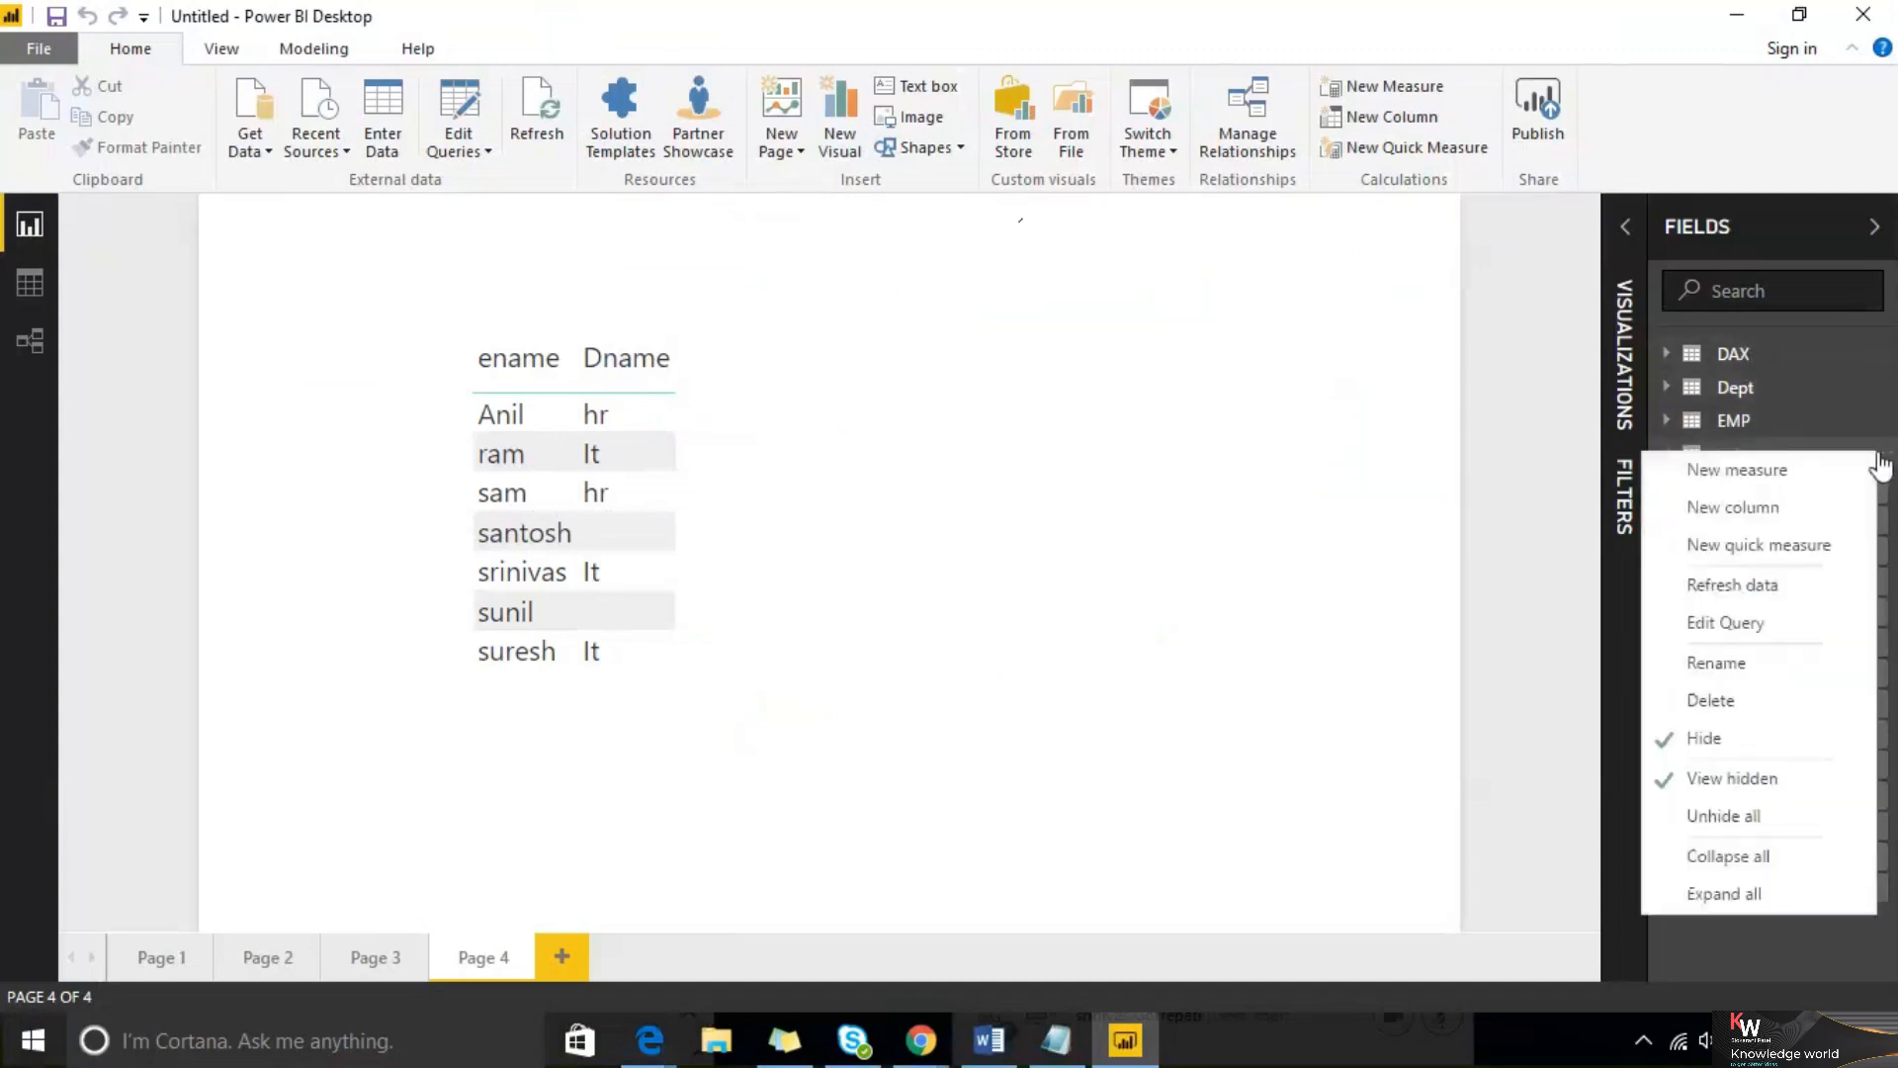
{"action": "left_click", "coordinate": [1732, 821]}
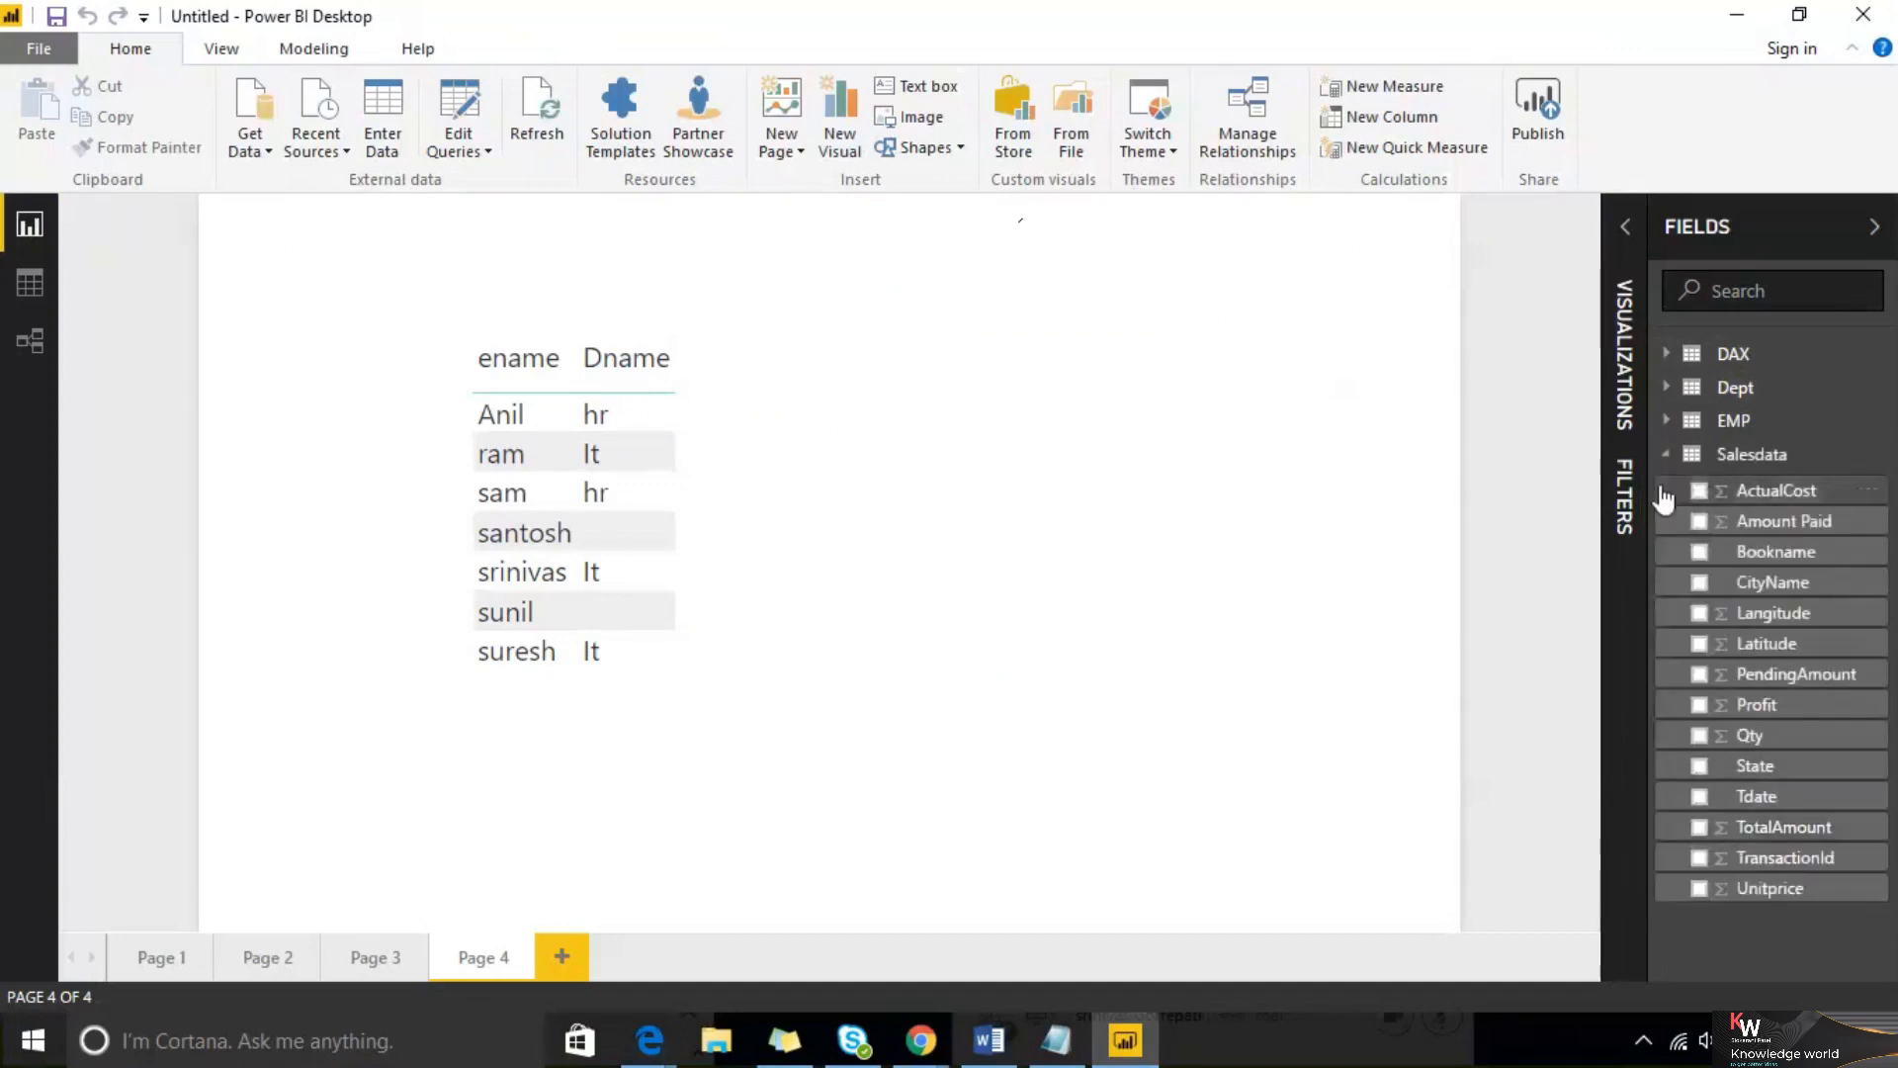
Collapse all tables in the fields list, then expand them all again
{"action": "left_click", "coordinate": [1884, 461]}
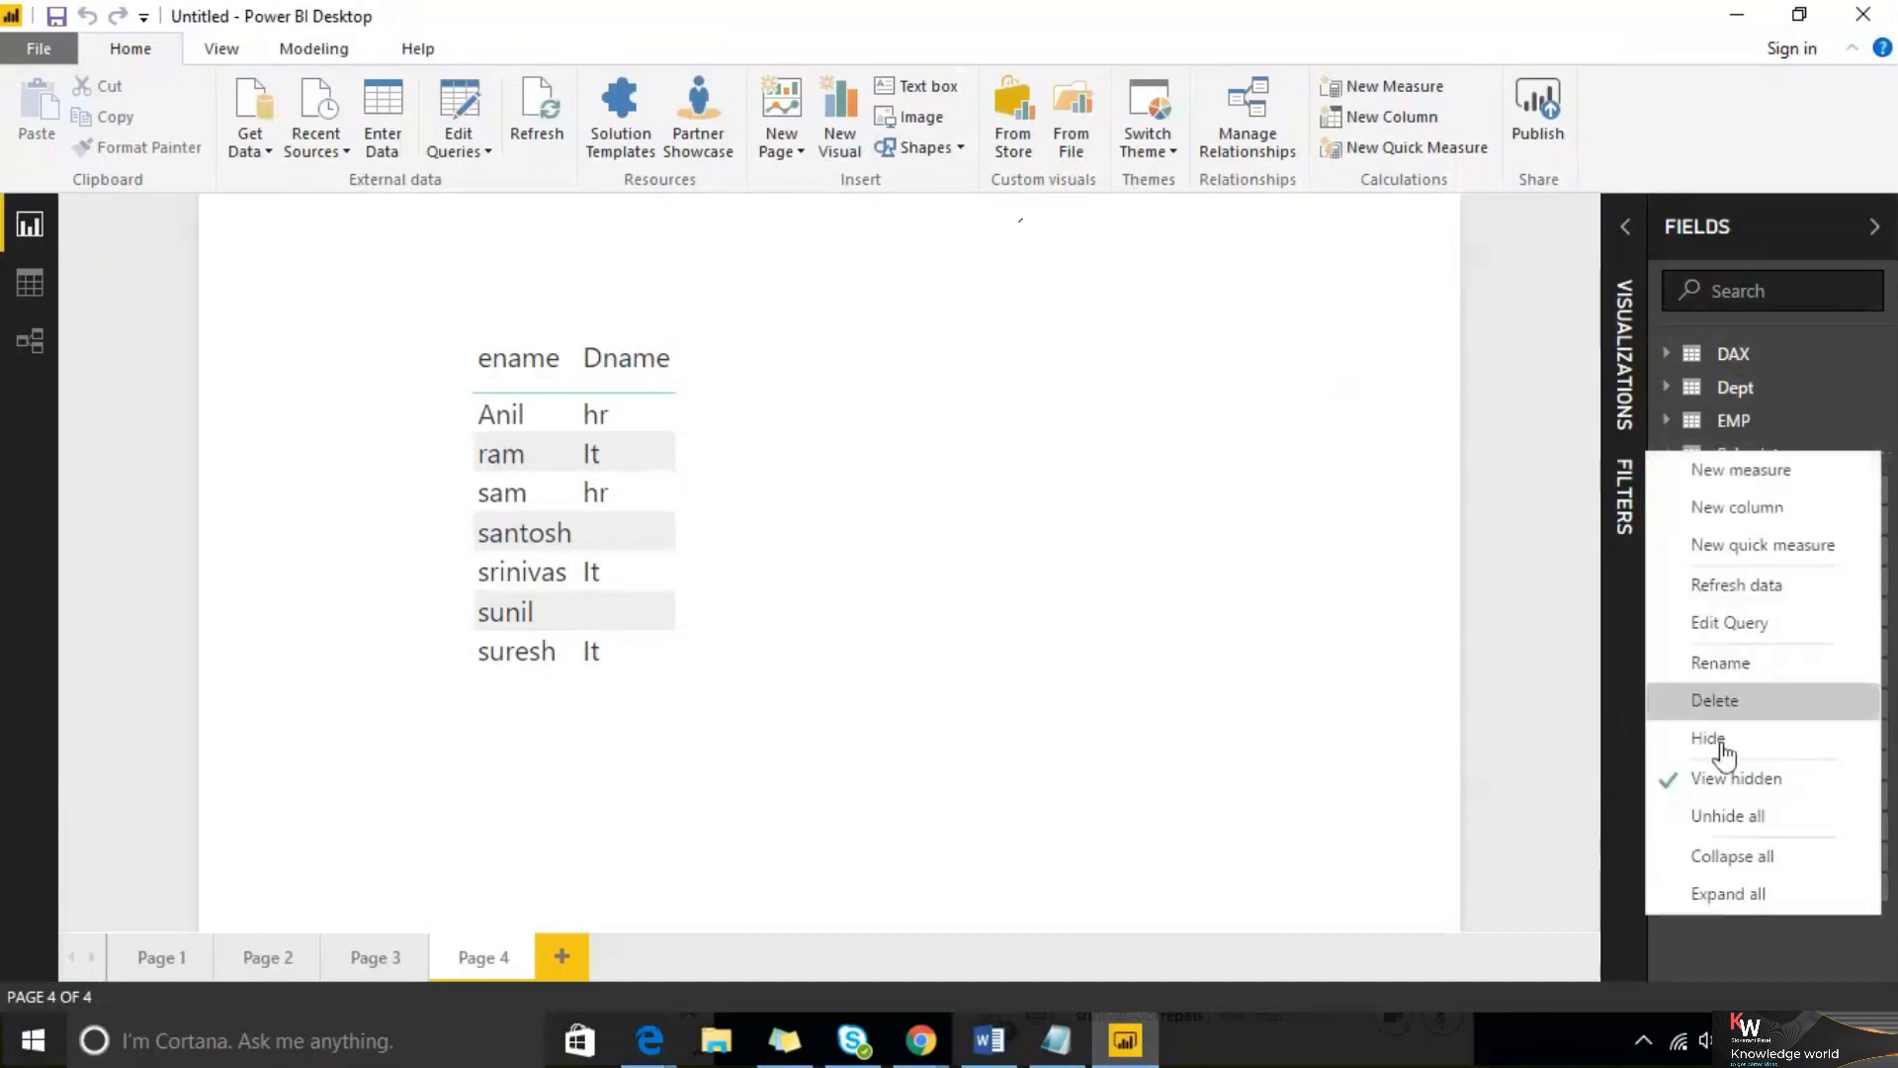
{"action": "left_click", "coordinate": [1744, 859]}
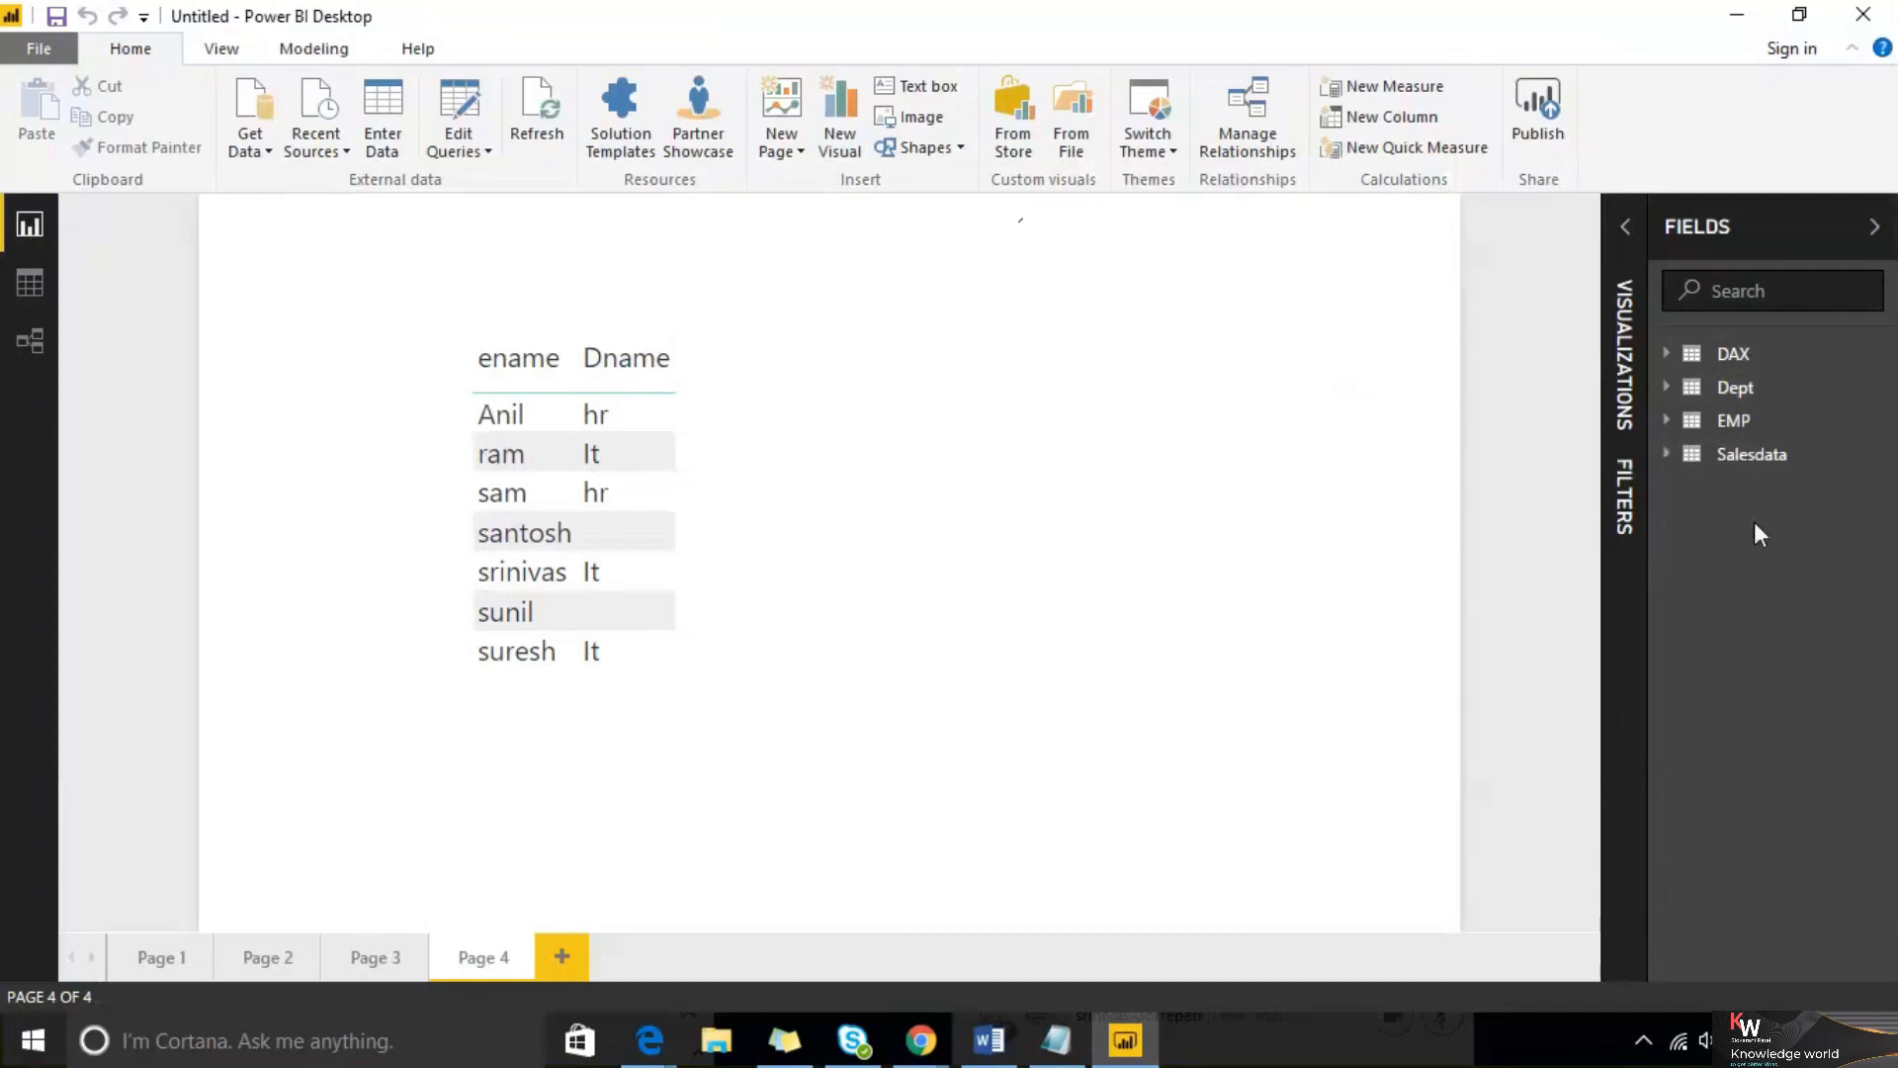
{"action": "left_click", "coordinate": [1884, 458]}
{"action": "left_click", "coordinate": [1770, 895]}
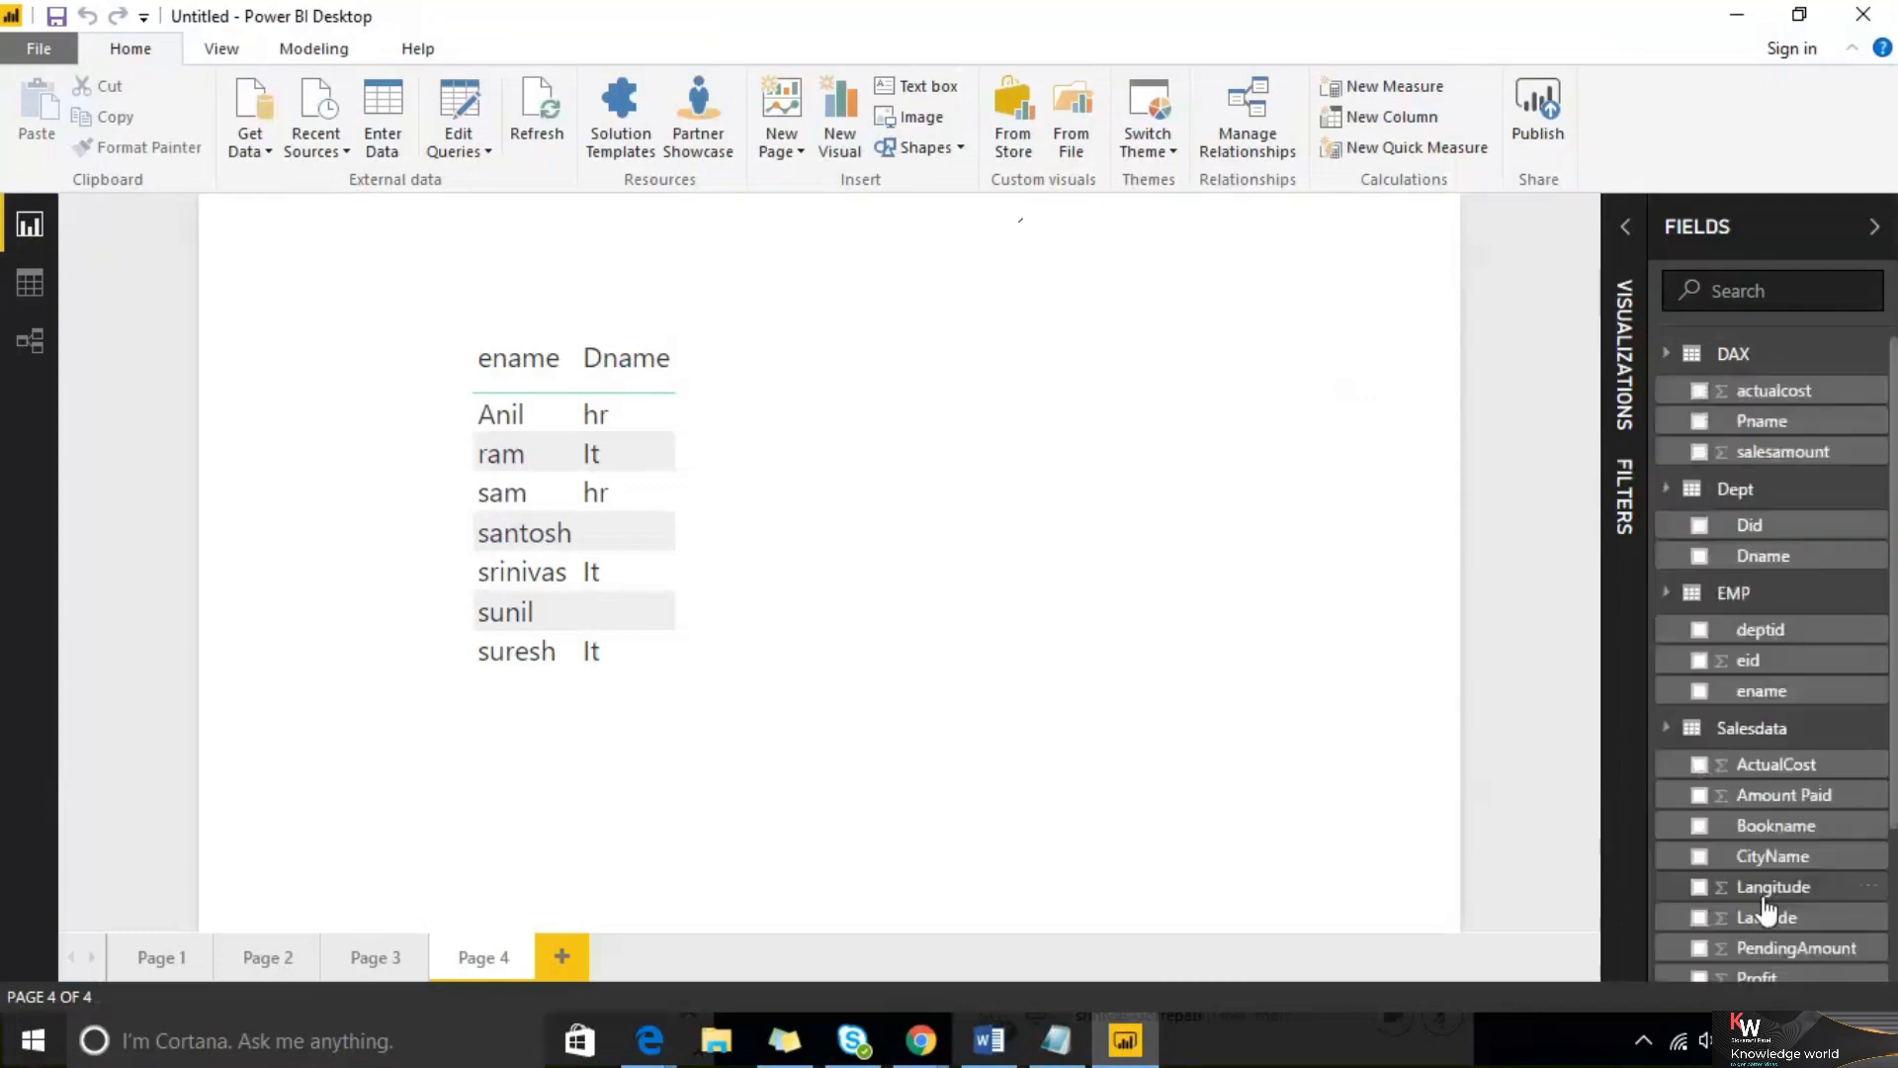
{"action": "scroll", "coordinate": [1747, 564], "scroll_direction": "down", "scroll_amount": 2}
{"action": "scroll", "coordinate": [1747, 565], "scroll_direction": "up", "scroll_amount": 2}
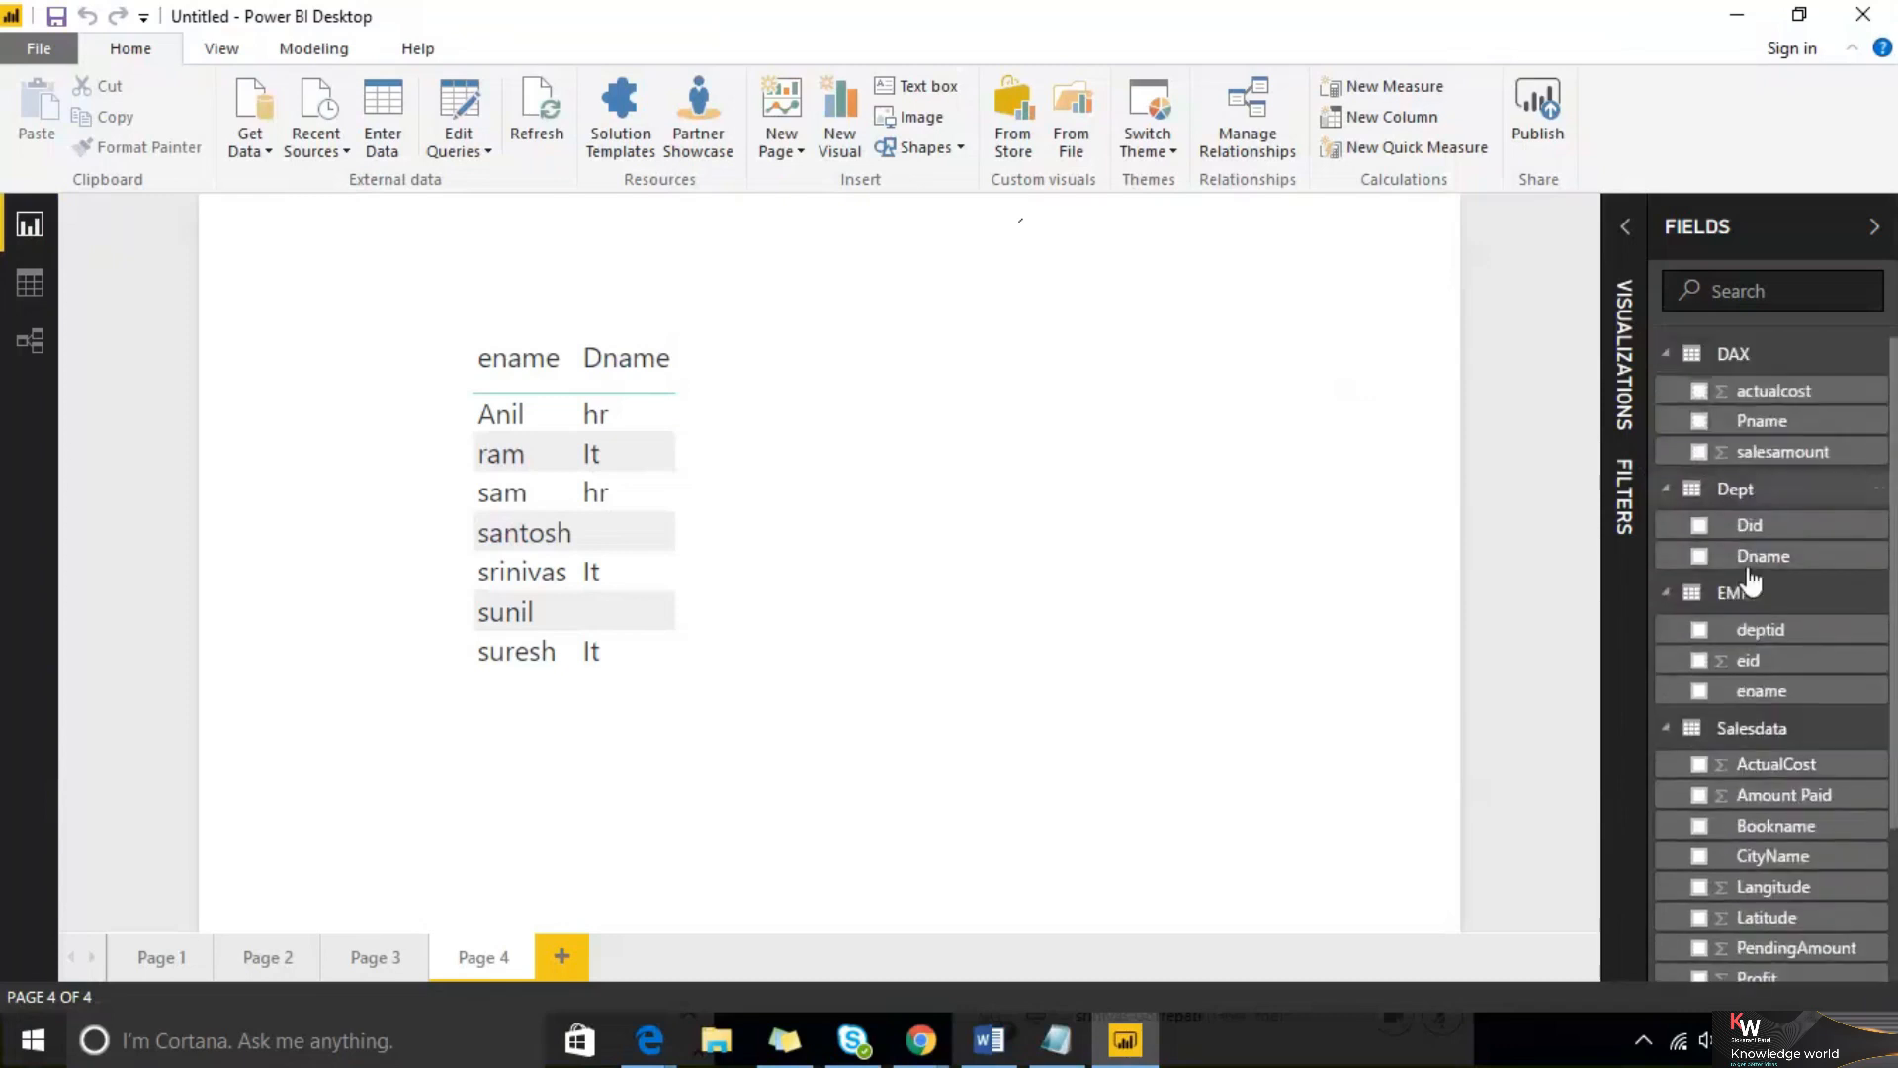
Repeat collapsing and expanding all tables in the fields list, then collapse the fields pane
{"action": "left_click", "coordinate": [1882, 358]}
{"action": "left_click", "coordinate": [1790, 763]}
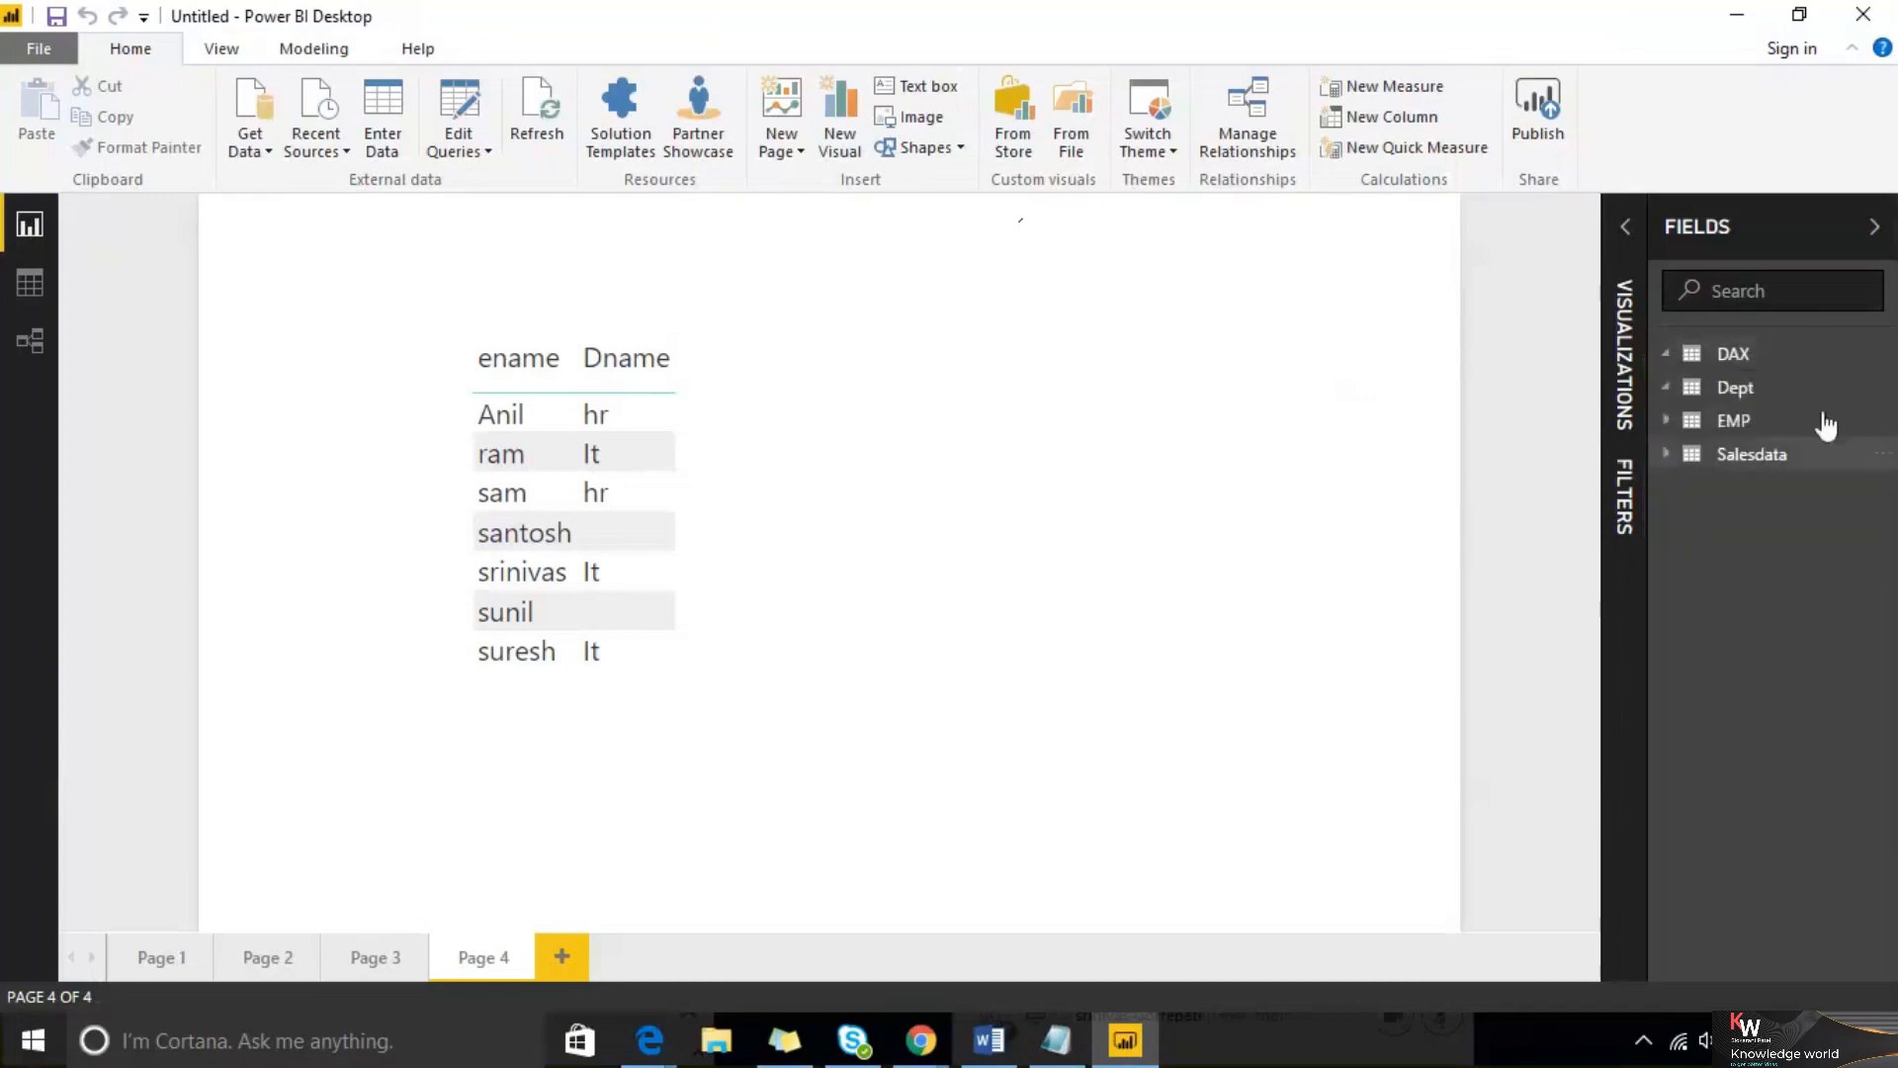
{"action": "left_click", "coordinate": [1869, 358]}
{"action": "left_click", "coordinate": [1760, 797]}
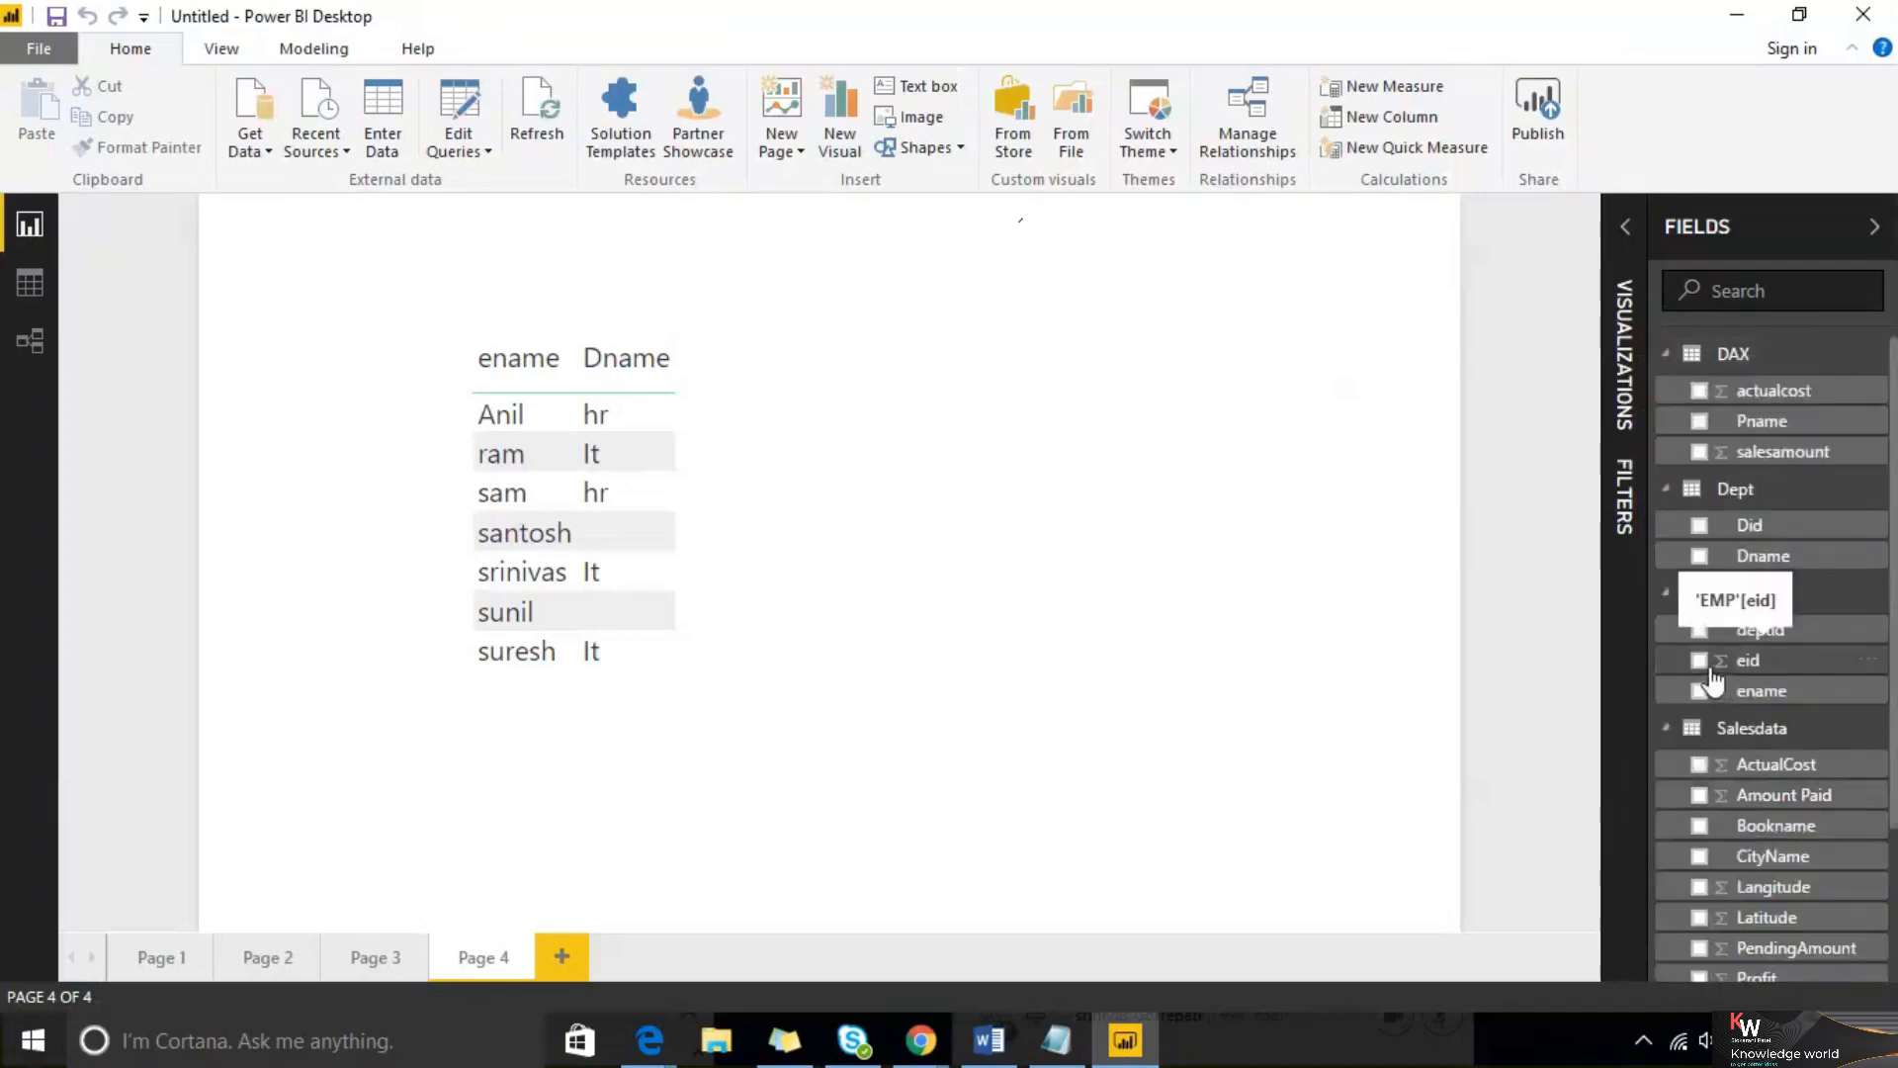
{"action": "left_click", "coordinate": [1878, 360]}
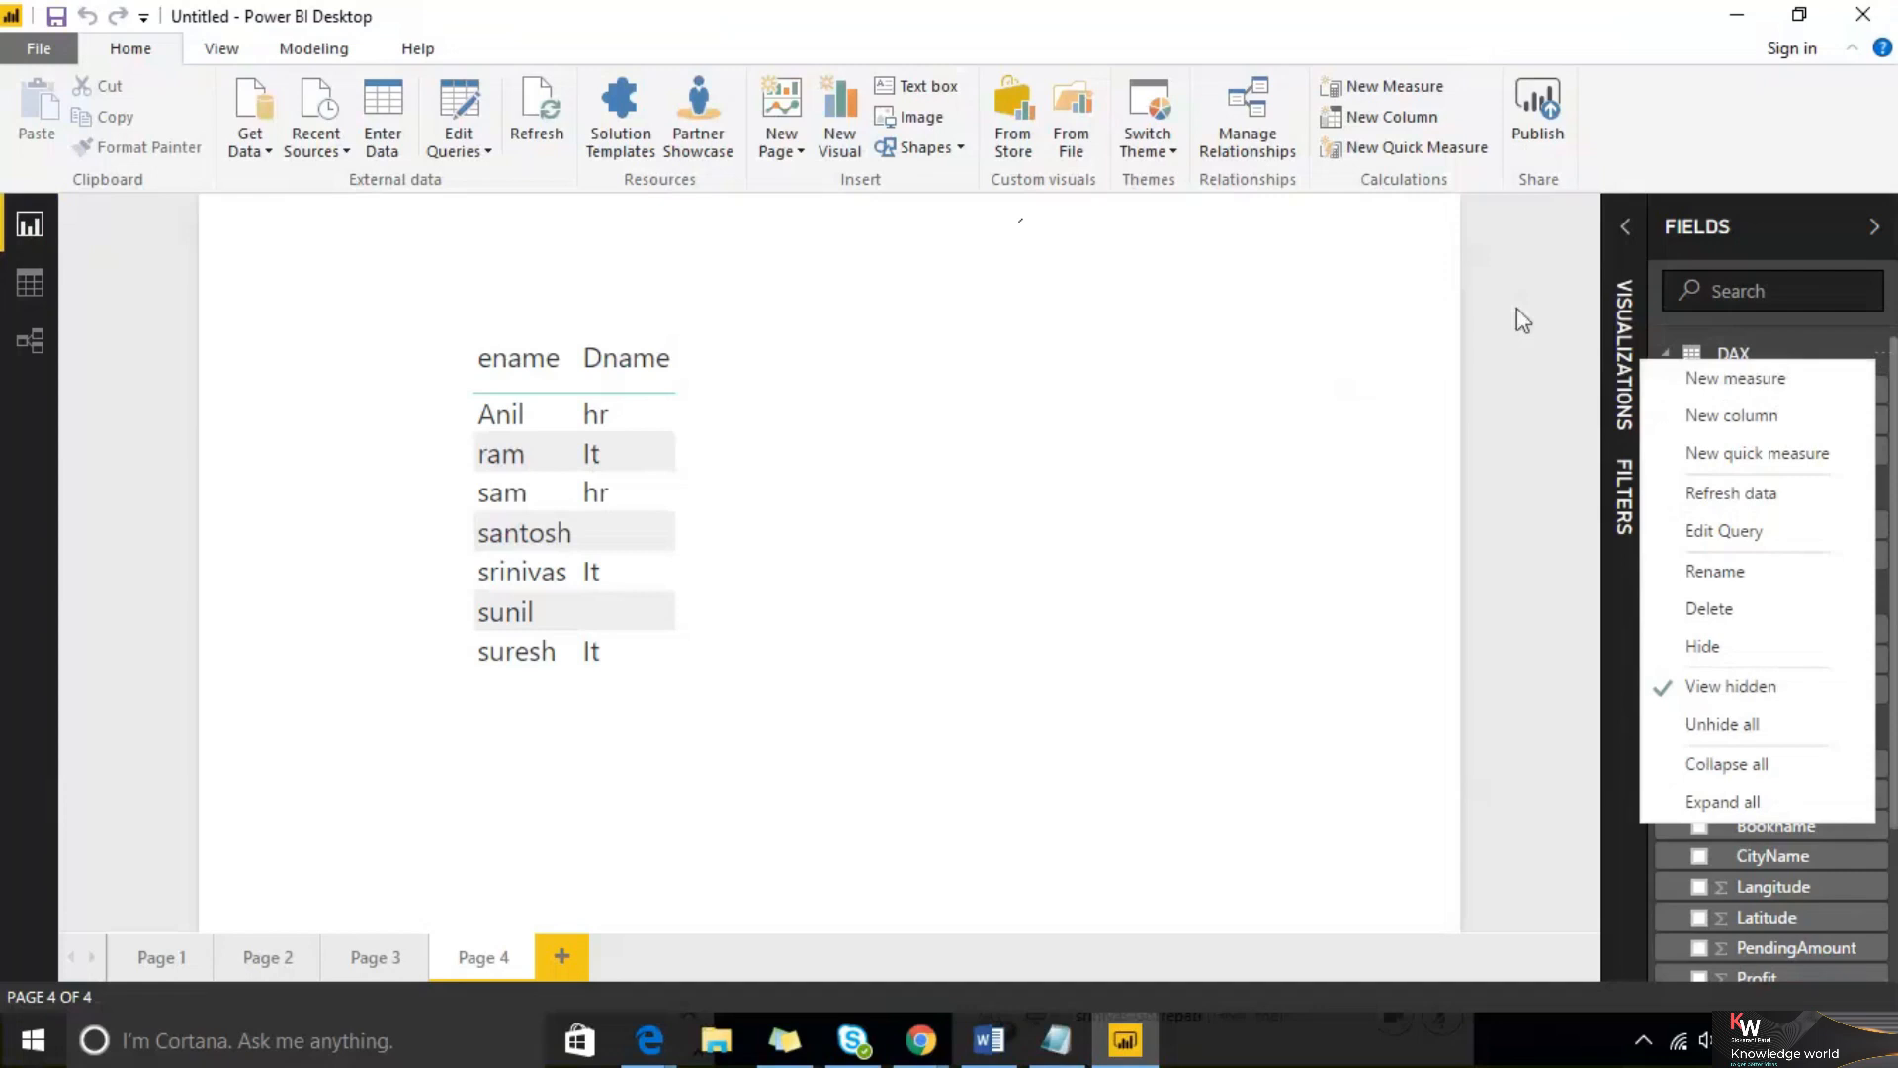
{"action": "left_click", "coordinate": [1806, 244]}
Select the table visual and add a new report page
{"action": "mouse_move", "coordinate": [657, 330]}
{"action": "left_mouse_down"}
{"action": "mouse_move", "coordinate": [1127, 356]}
{"action": "mouse_move", "coordinate": [657, 346]}
{"action": "left_mouse_up"}
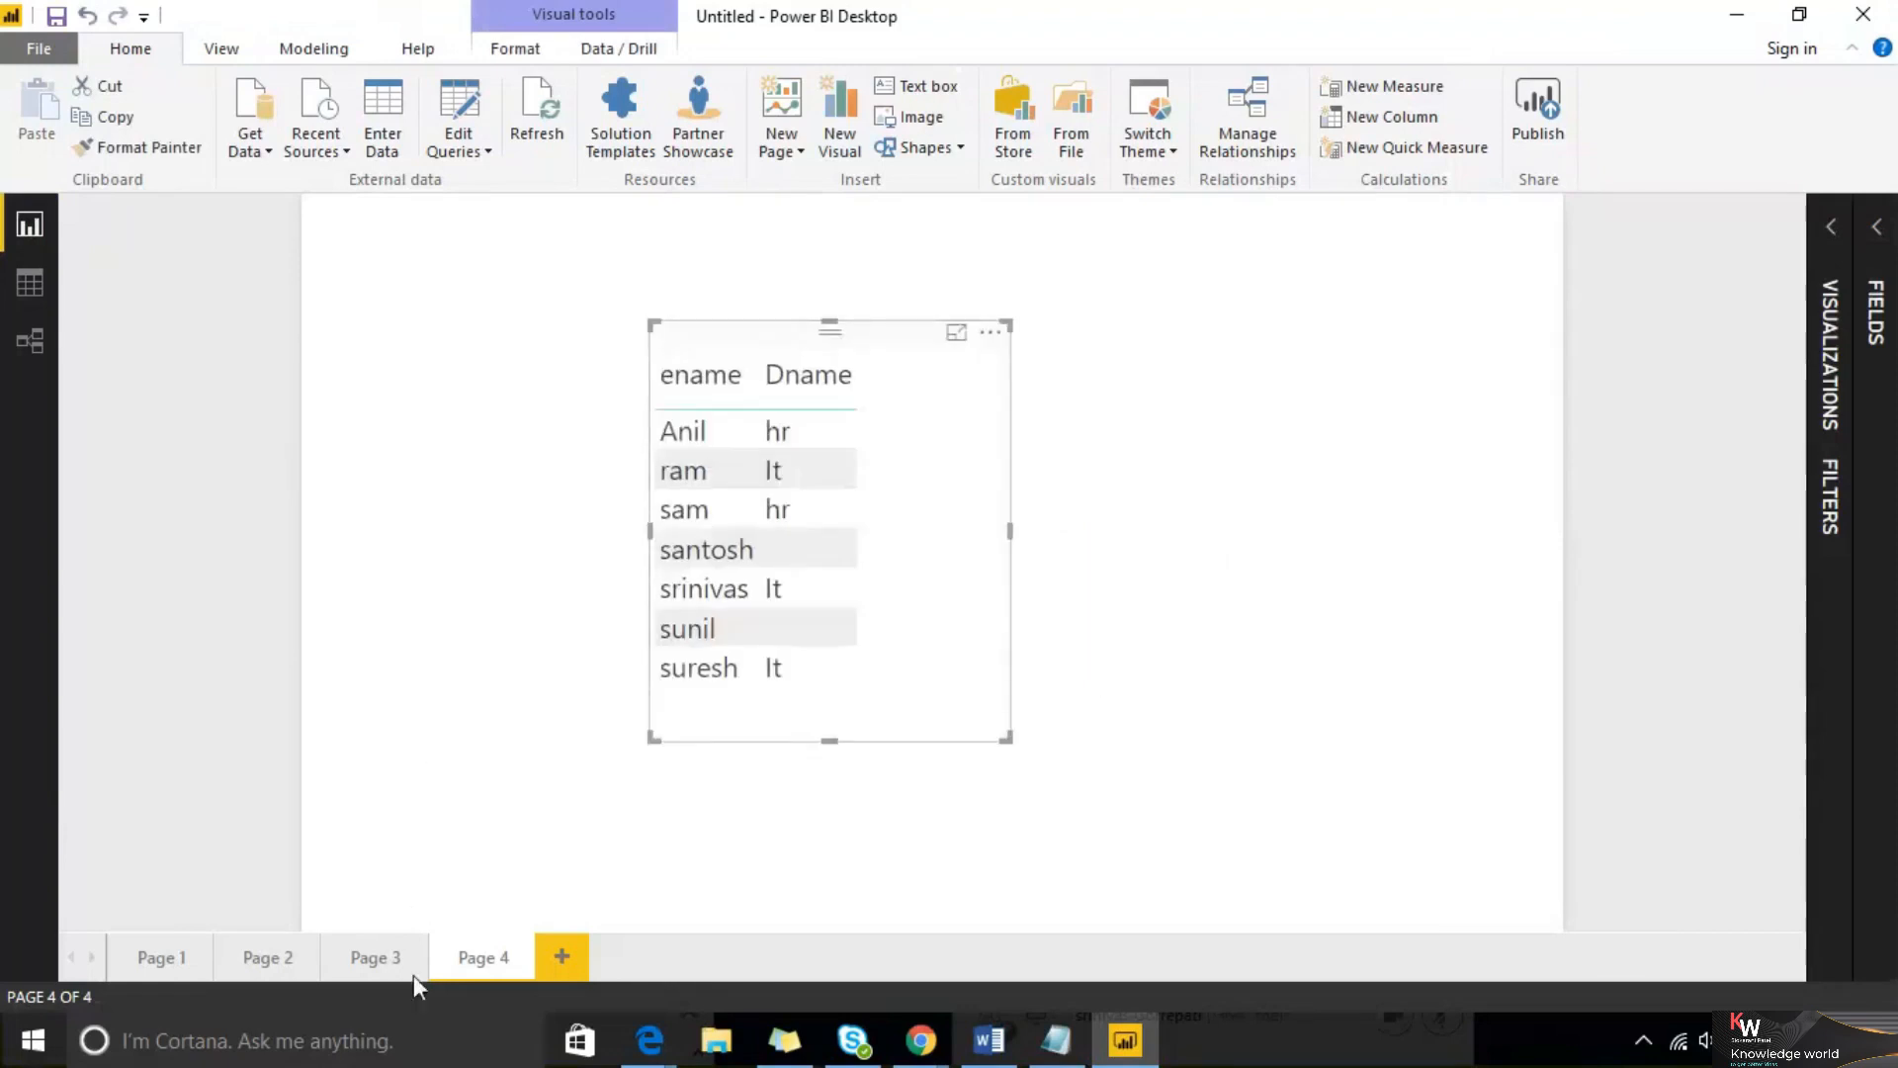
{"action": "left_click", "coordinate": [560, 956]}
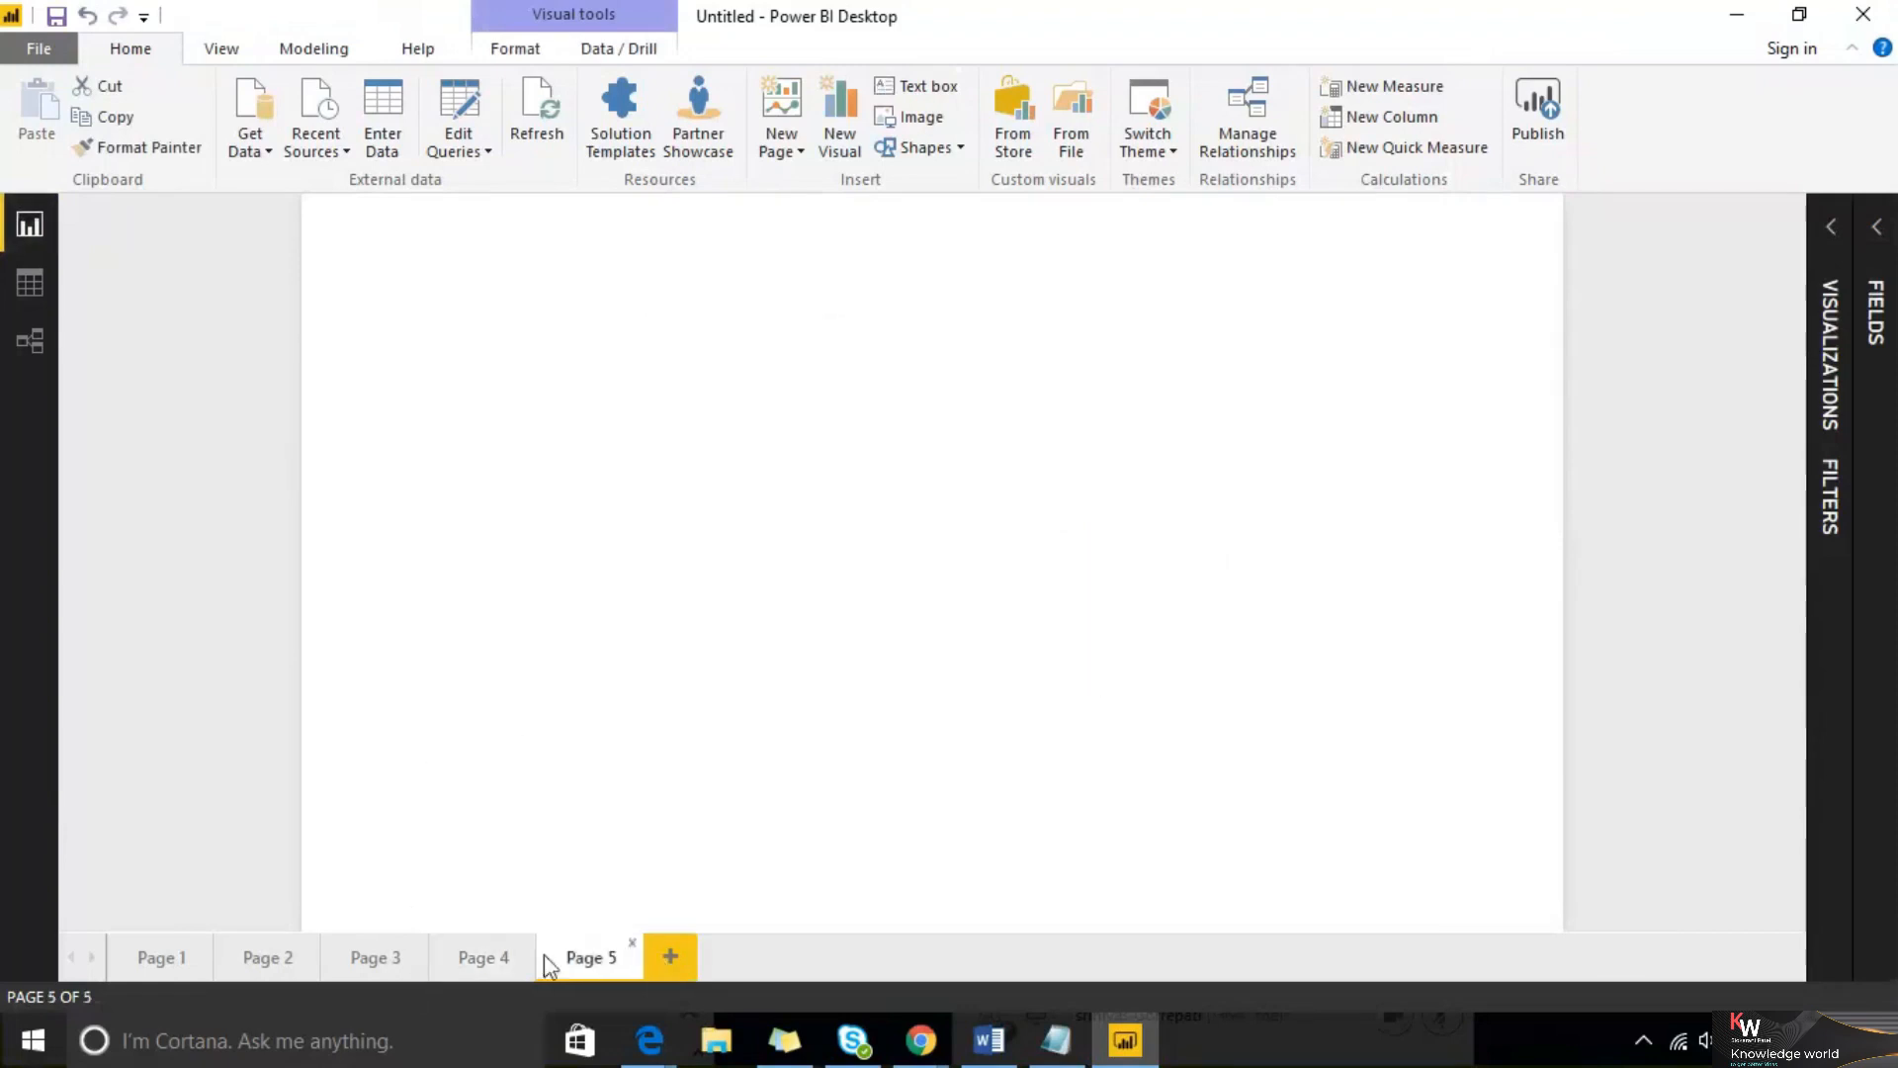
{"action": "left_click", "coordinate": [1456, 39]}
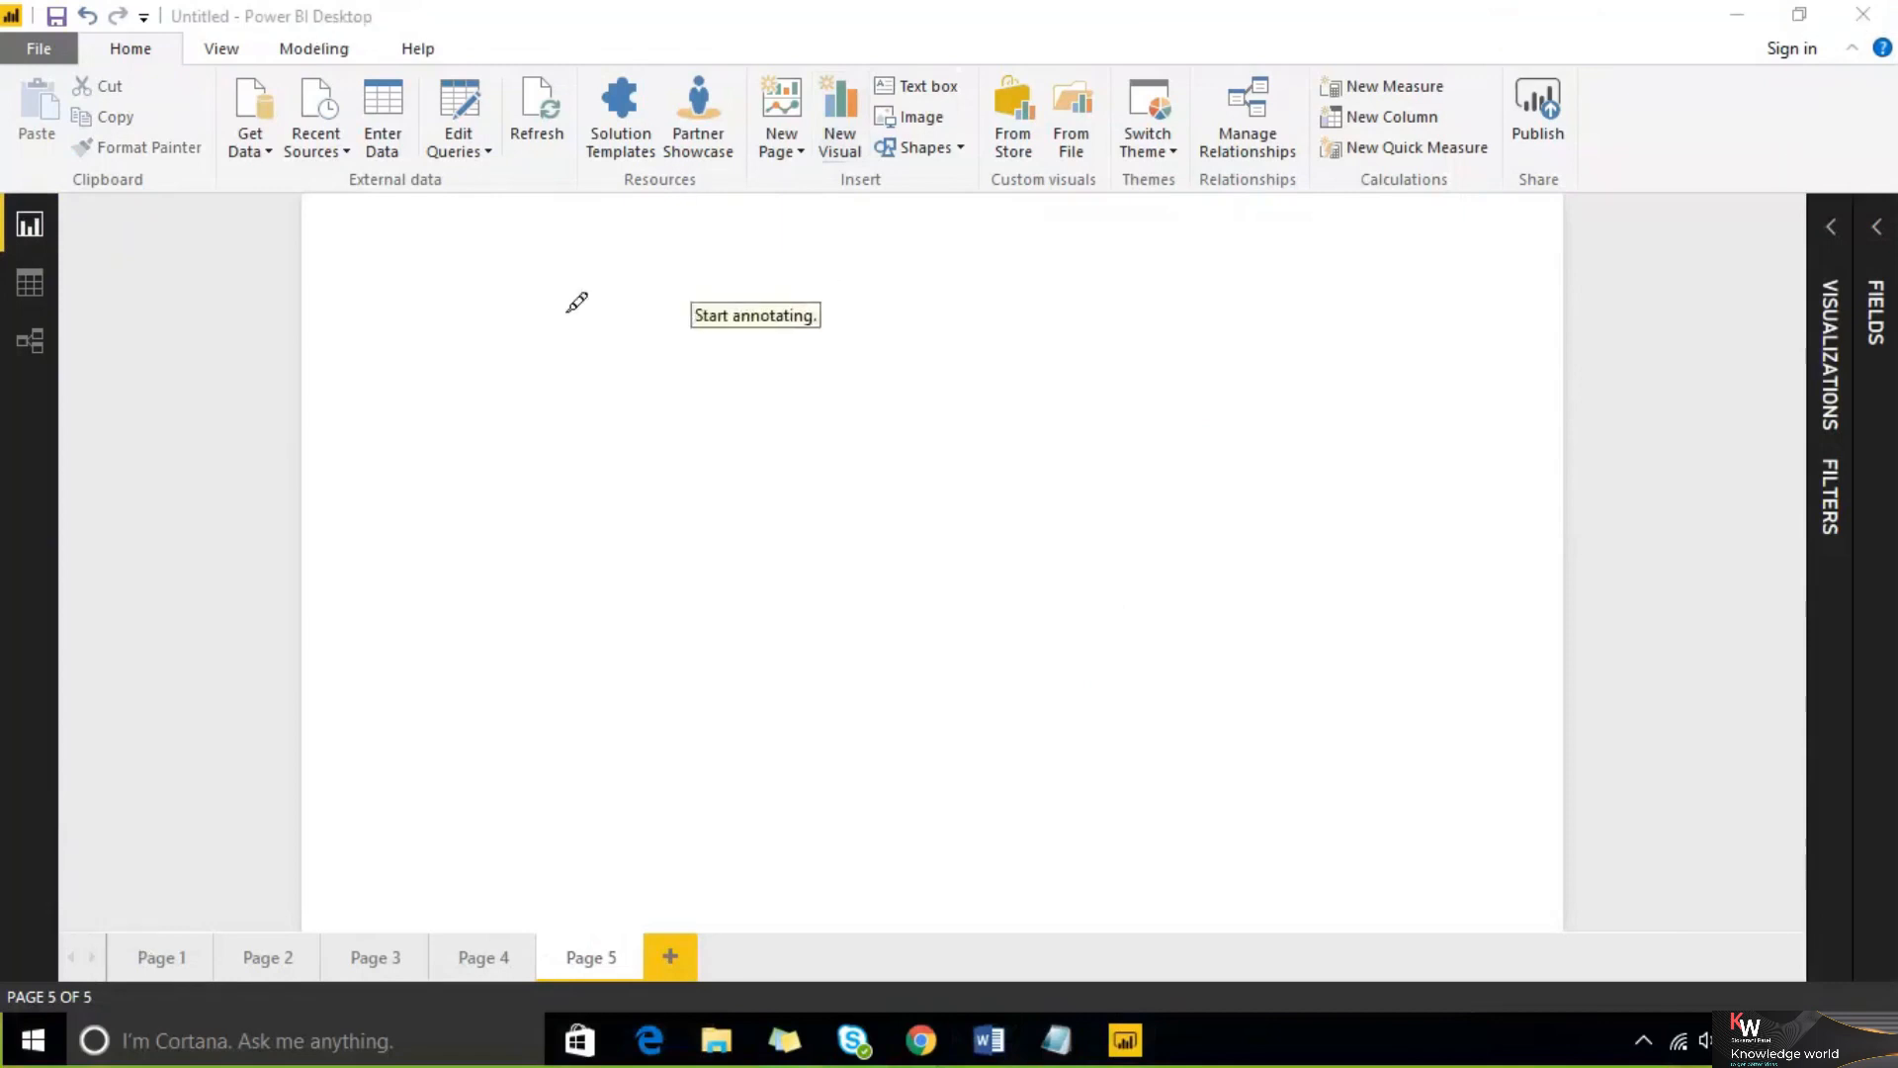
{"action": "mouse_move", "coordinate": [506, 380]}
{"action": "left_mouse_down"}
{"action": "mouse_move", "coordinate": [620, 853]}
{"action": "mouse_move", "coordinate": [1270, 714]}
{"action": "mouse_move", "coordinate": [1615, 670]}
{"action": "mouse_move", "coordinate": [1646, 630]}
{"action": "left_mouse_up"}
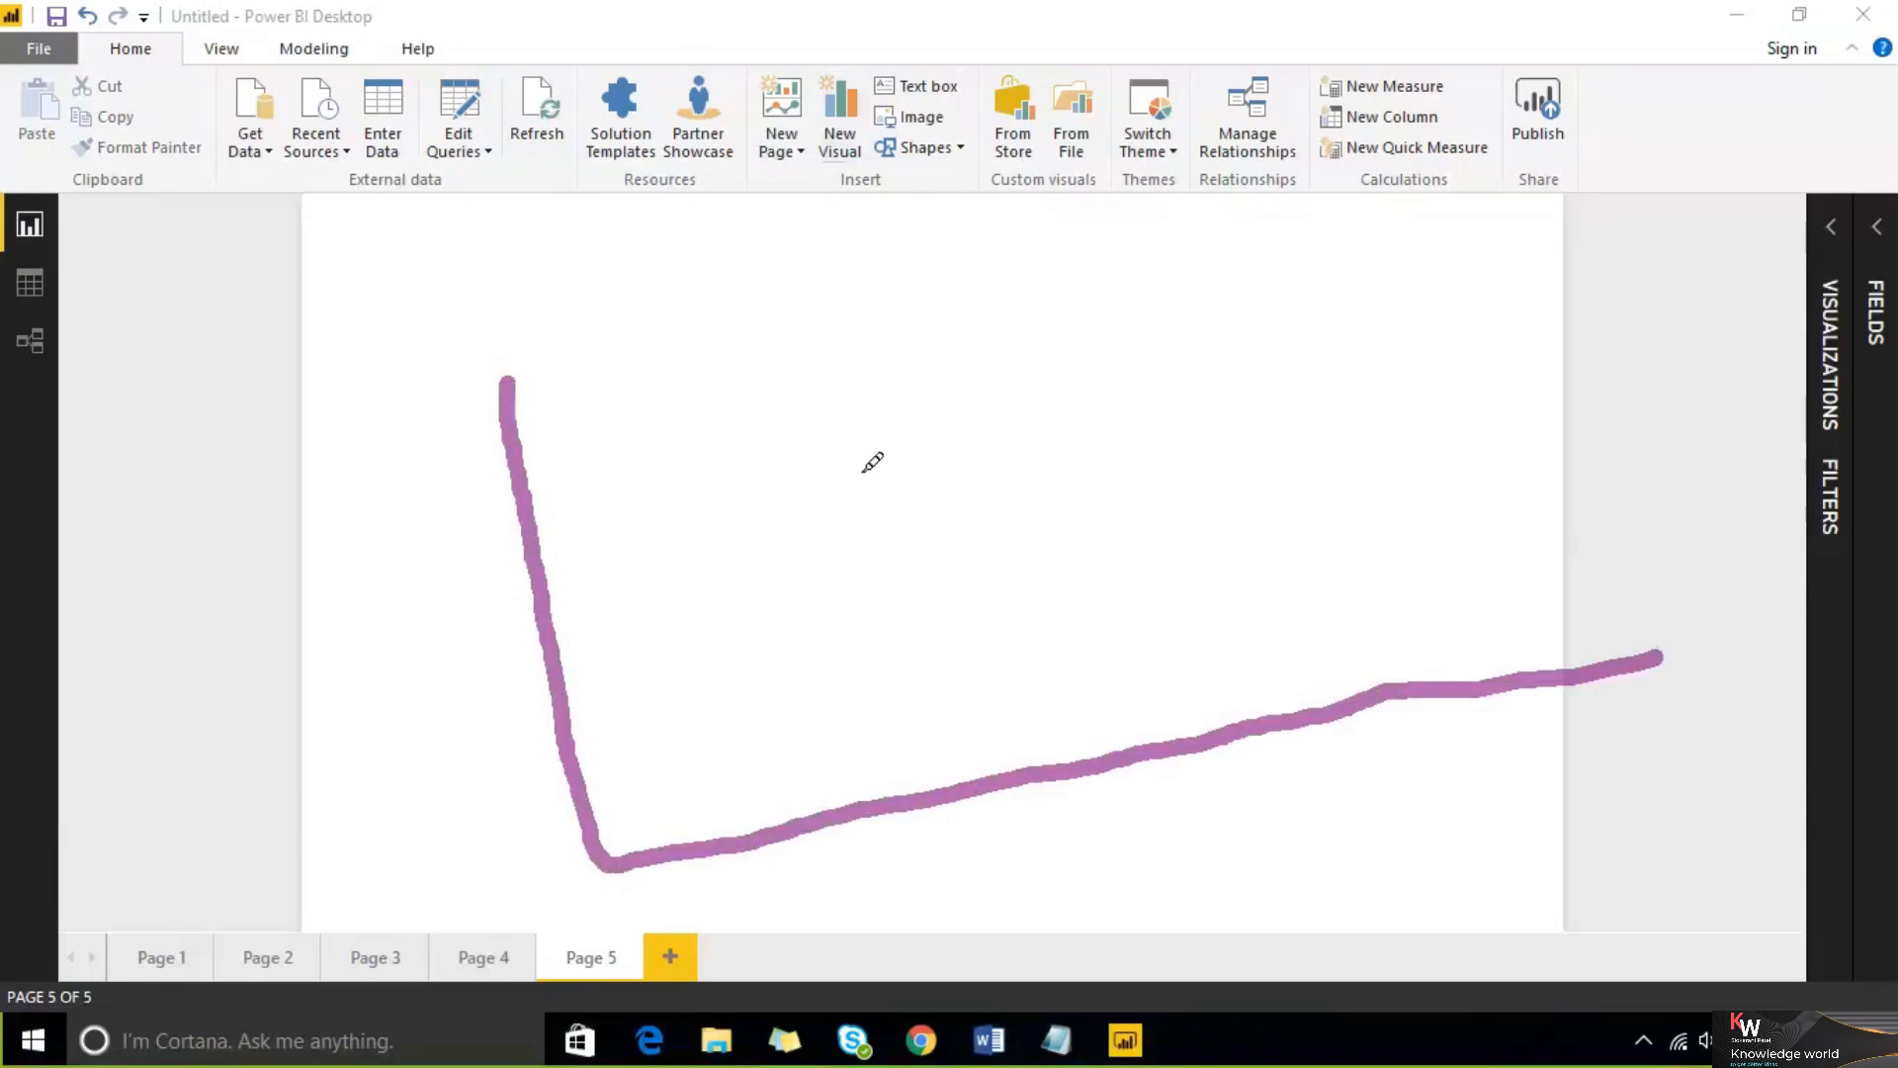
{"action": "mouse_move", "coordinate": [516, 370]}
{"action": "left_mouse_down"}
{"action": "mouse_move", "coordinate": [1137, 282]}
{"action": "mouse_move", "coordinate": [1576, 312]}
{"action": "mouse_move", "coordinate": [1646, 621]}
{"action": "left_mouse_up"}
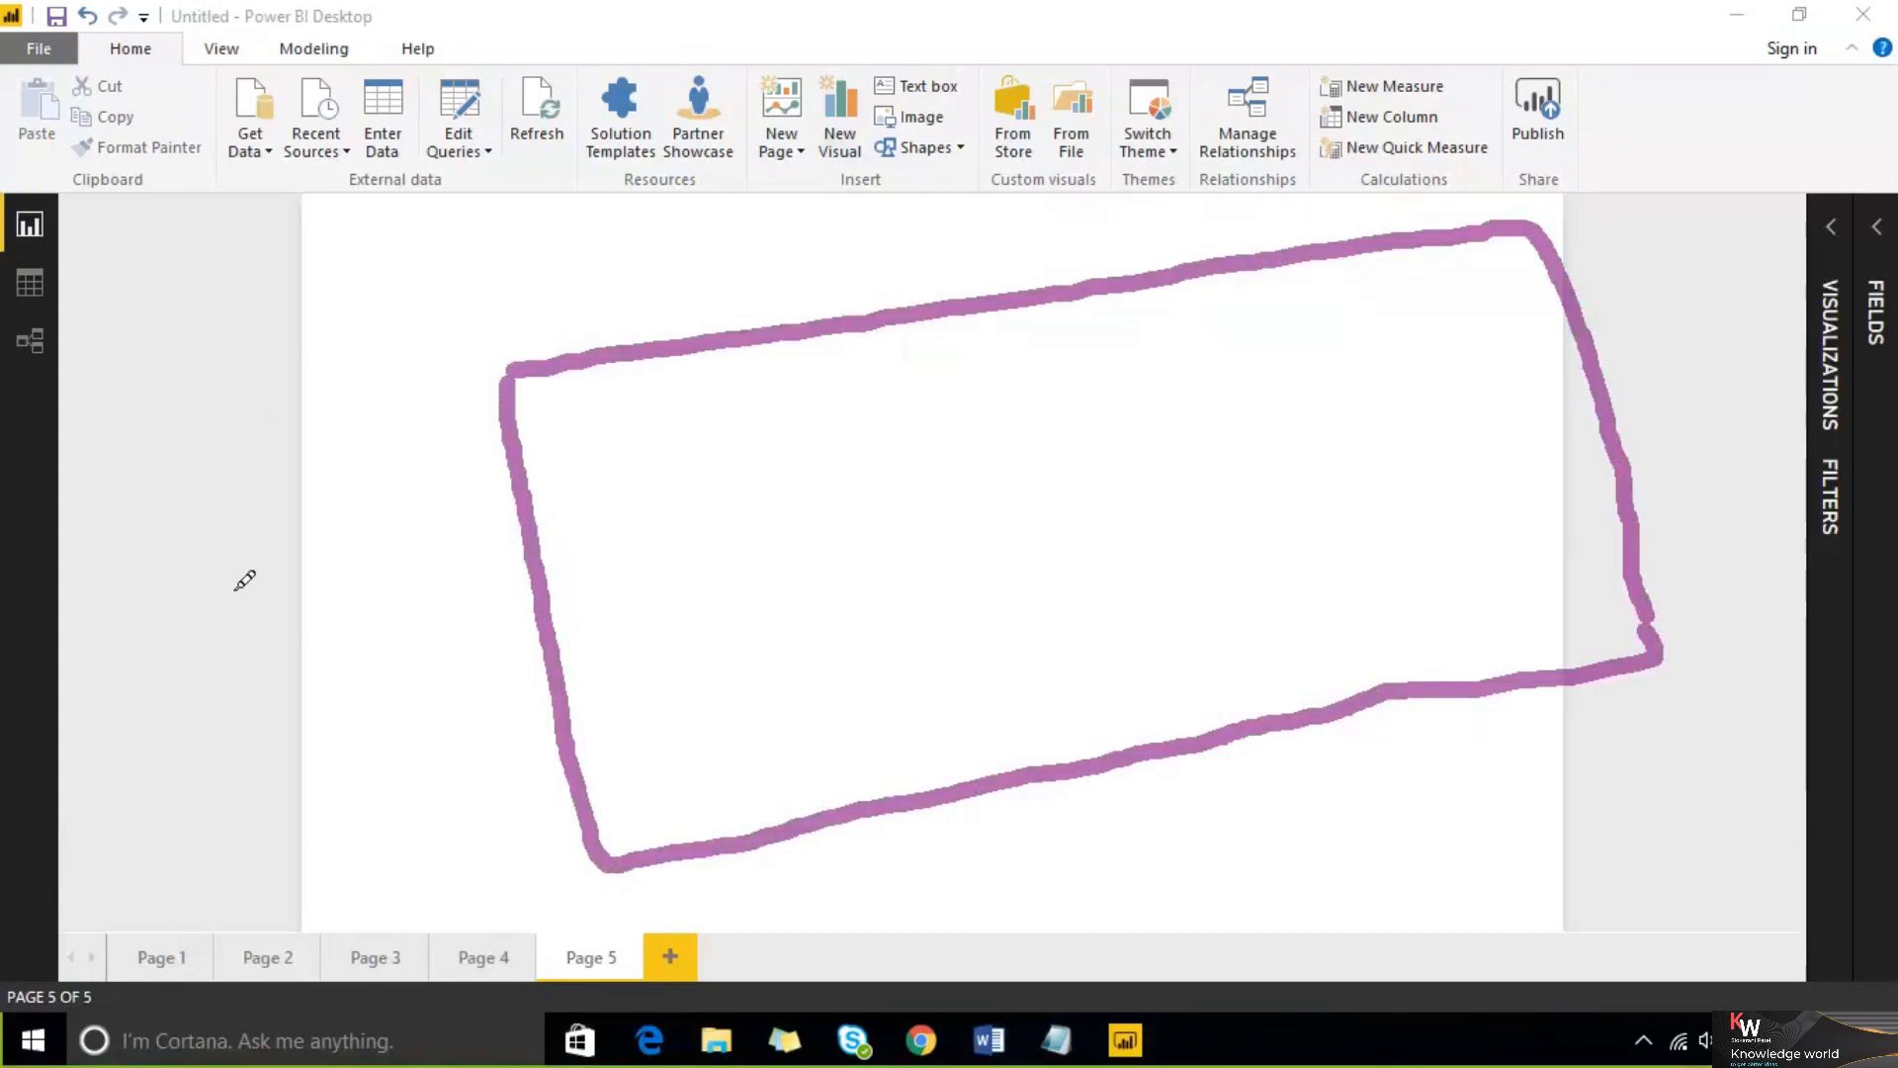
{"action": "left_click_drag", "start_coordinate": [163, 424], "coordinate": [514, 376]}
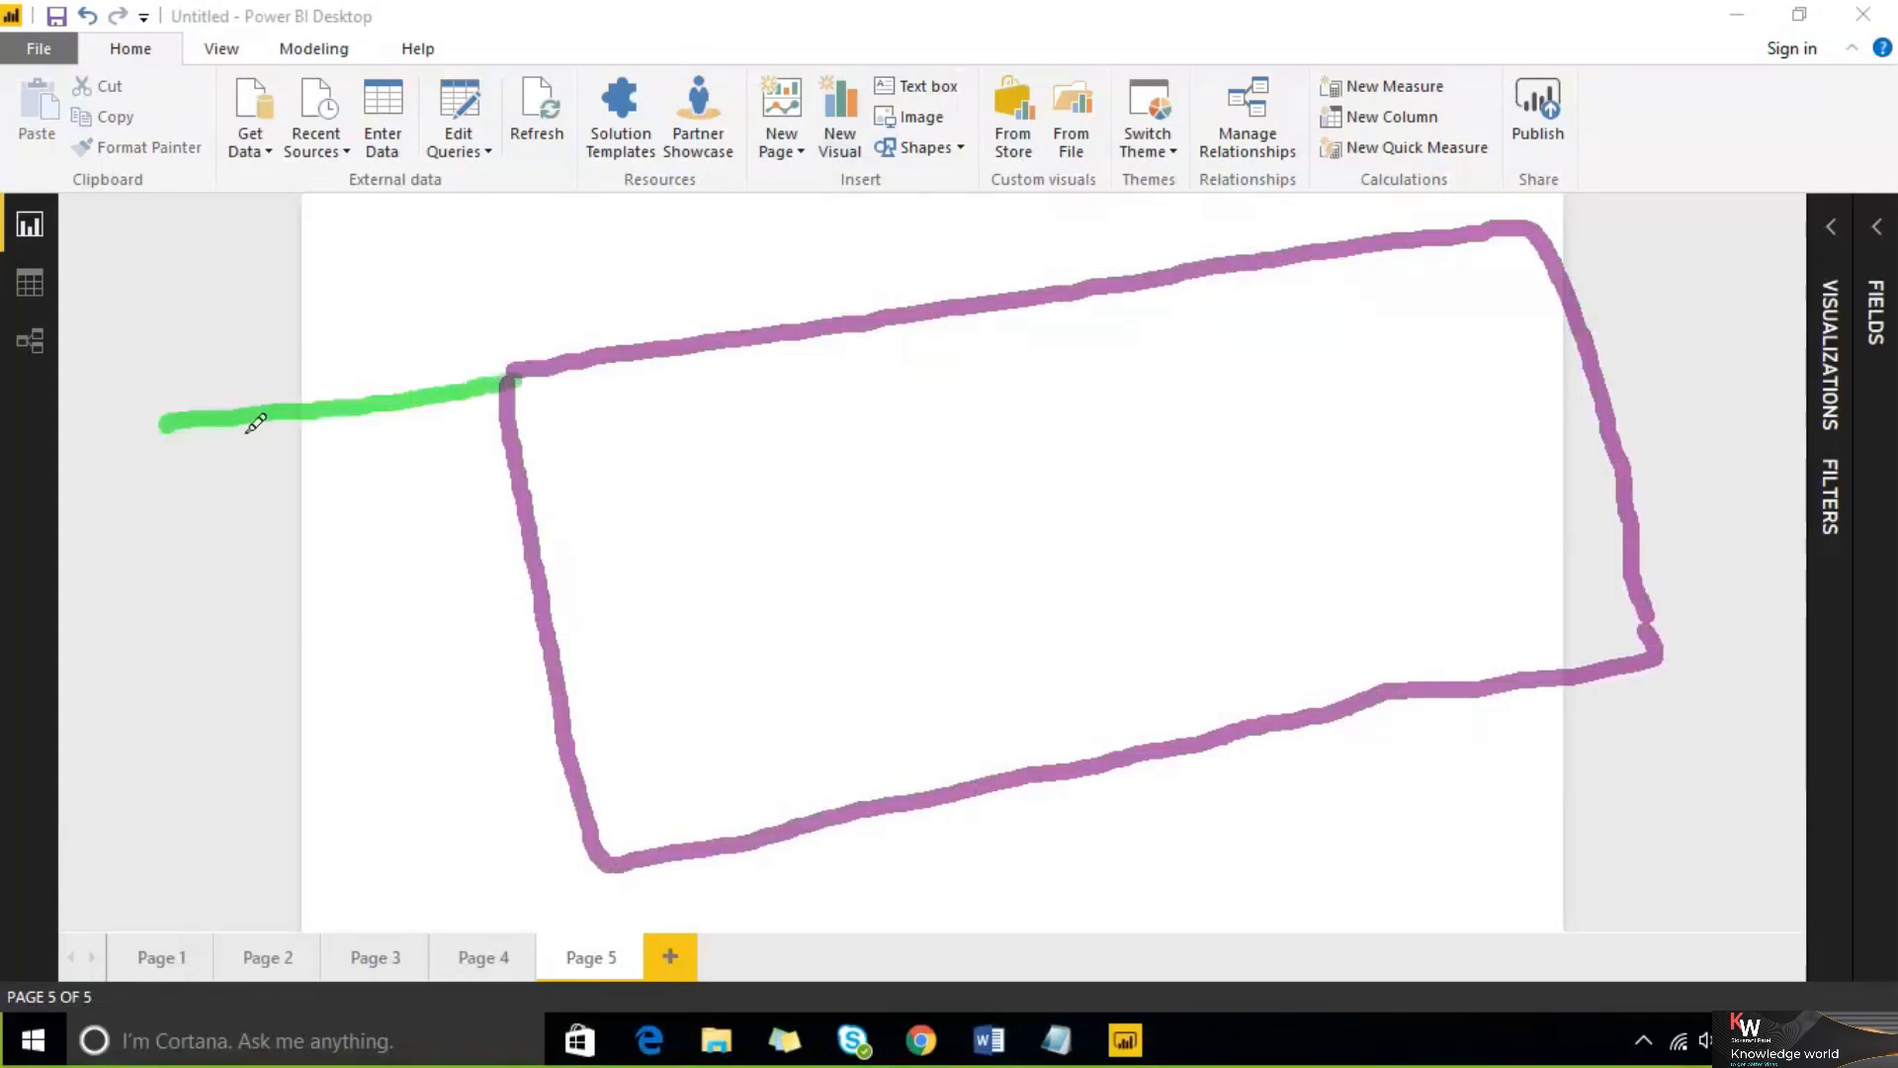
{"action": "mouse_move", "coordinate": [176, 423]}
{"action": "left_mouse_down"}
{"action": "mouse_move", "coordinate": [257, 846]}
{"action": "mouse_move", "coordinate": [478, 893]}
{"action": "mouse_move", "coordinate": [594, 855]}
{"action": "left_mouse_up"}
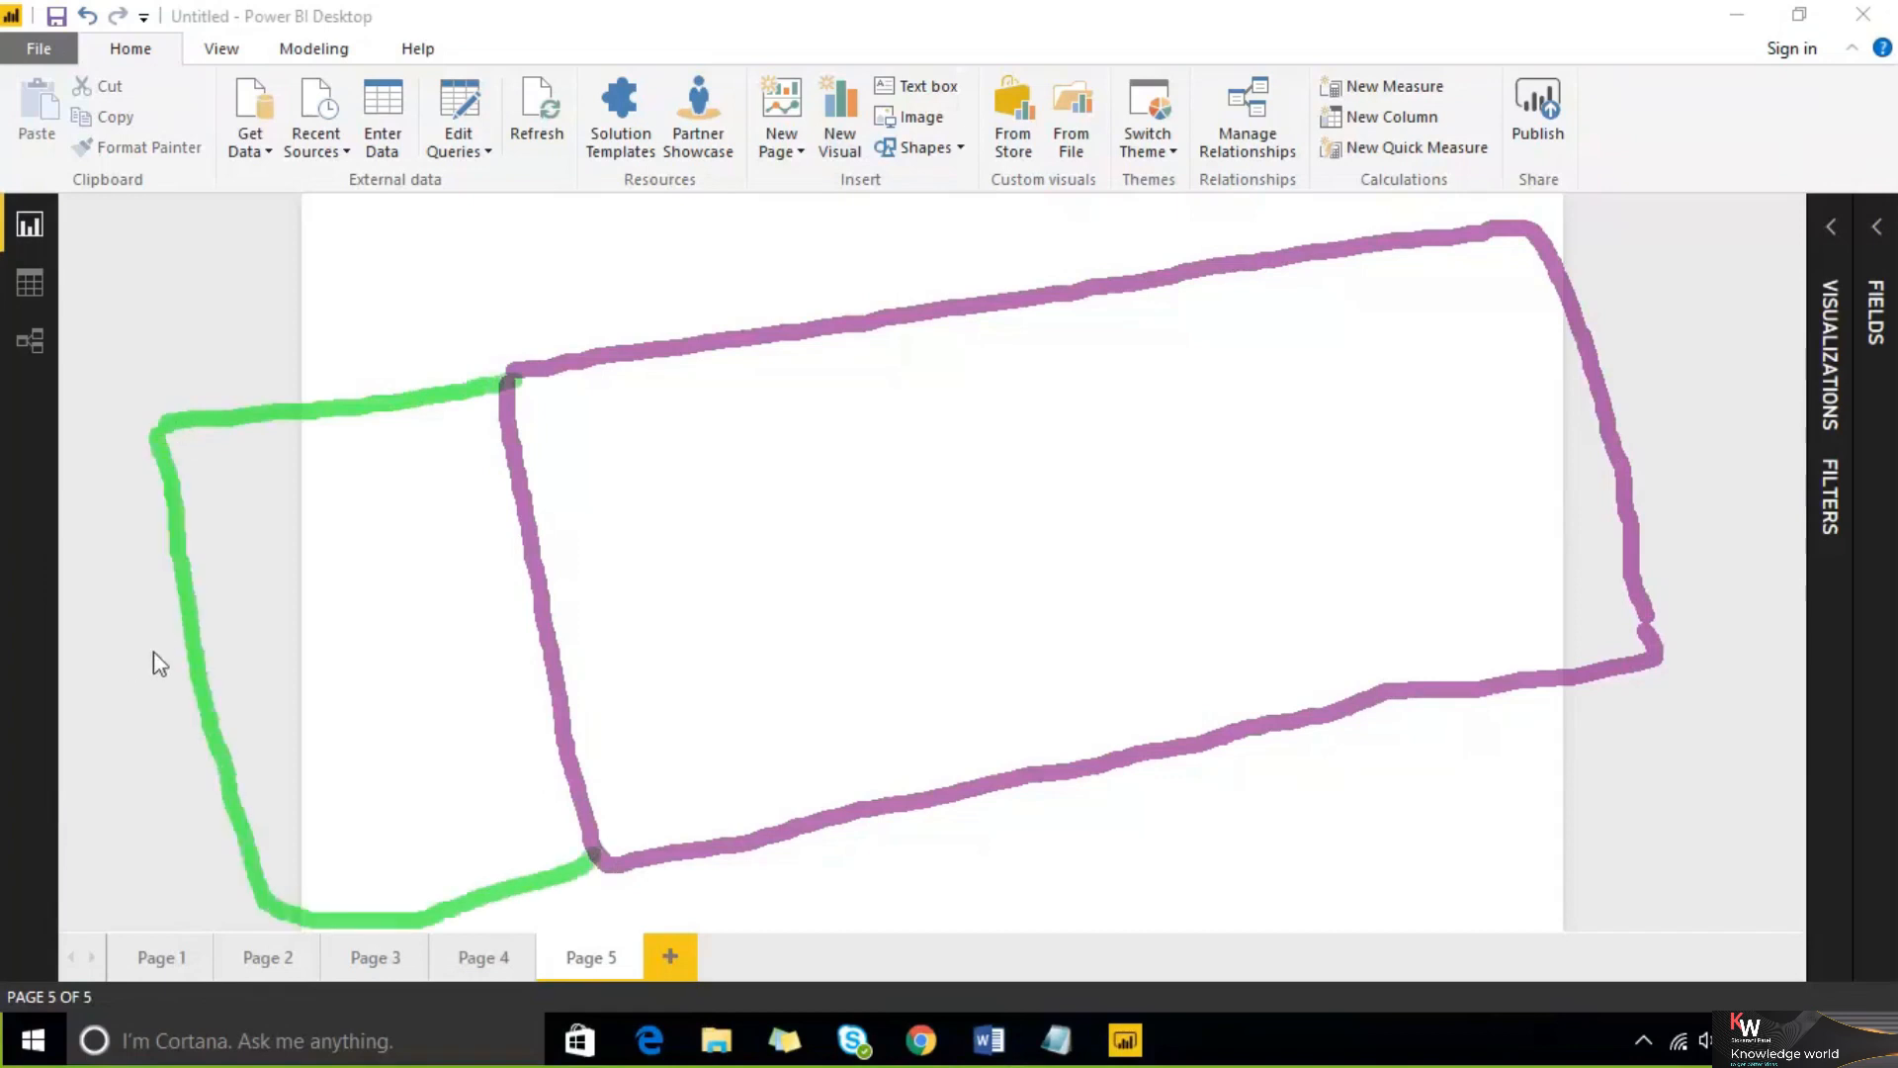
{"action": "mouse_move", "coordinate": [212, 515]}
{"action": "left_mouse_down"}
{"action": "mouse_move", "coordinate": [255, 586]}
{"action": "mouse_move", "coordinate": [214, 510]}
{"action": "left_mouse_up"}
{"action": "mouse_move", "coordinate": [366, 483]}
{"action": "left_mouse_down"}
{"action": "mouse_move", "coordinate": [417, 536]}
{"action": "mouse_move", "coordinate": [387, 464]}
{"action": "mouse_move", "coordinate": [368, 479]}
{"action": "left_mouse_up"}
{"action": "mouse_move", "coordinate": [265, 667]}
{"action": "left_mouse_down"}
{"action": "mouse_move", "coordinate": [286, 761]}
{"action": "mouse_move", "coordinate": [326, 750]}
{"action": "left_mouse_up"}
{"action": "left_click_drag", "start_coordinate": [415, 642], "coordinate": [441, 717]}
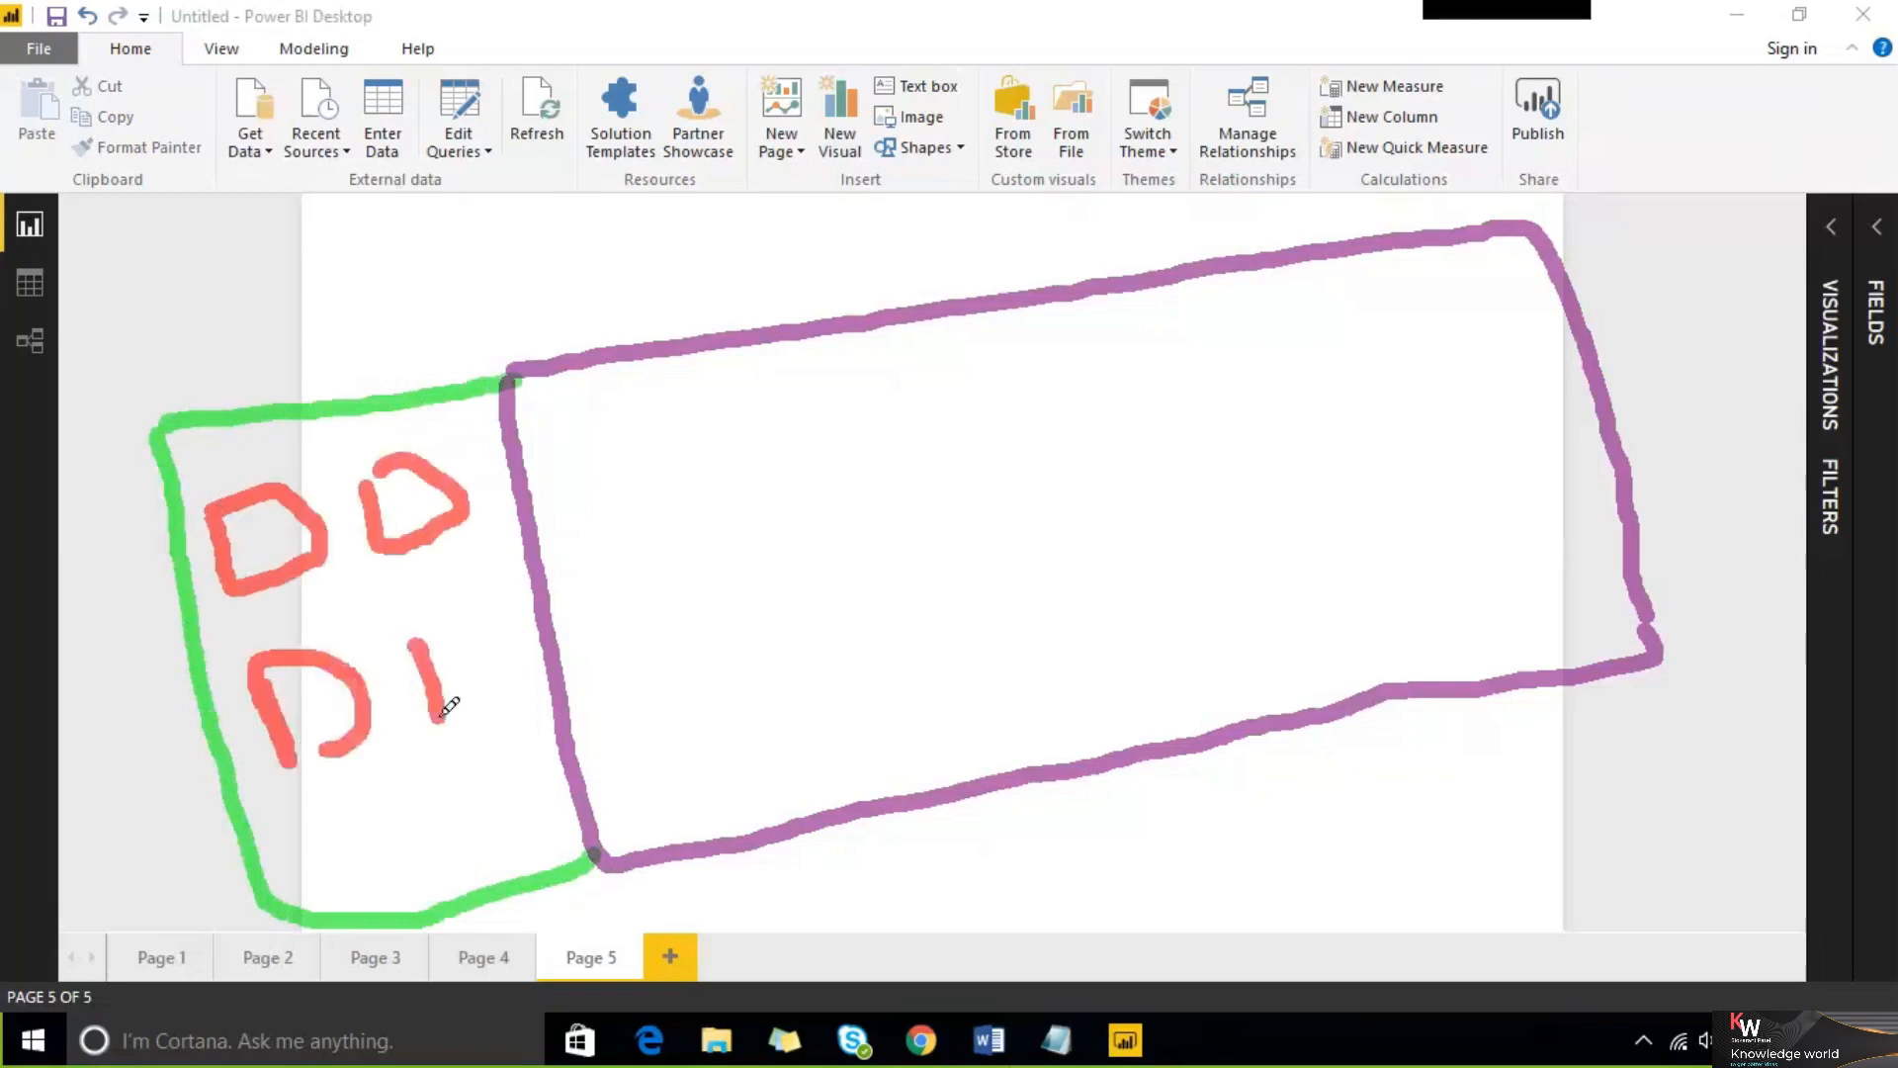
{"action": "left_click_drag", "start_coordinate": [421, 638], "coordinate": [494, 707]}
{"action": "mouse_move", "coordinate": [427, 782]}
{"action": "left_mouse_down"}
{"action": "mouse_move", "coordinate": [440, 845]}
{"action": "mouse_move", "coordinate": [460, 830]}
{"action": "left_mouse_up"}
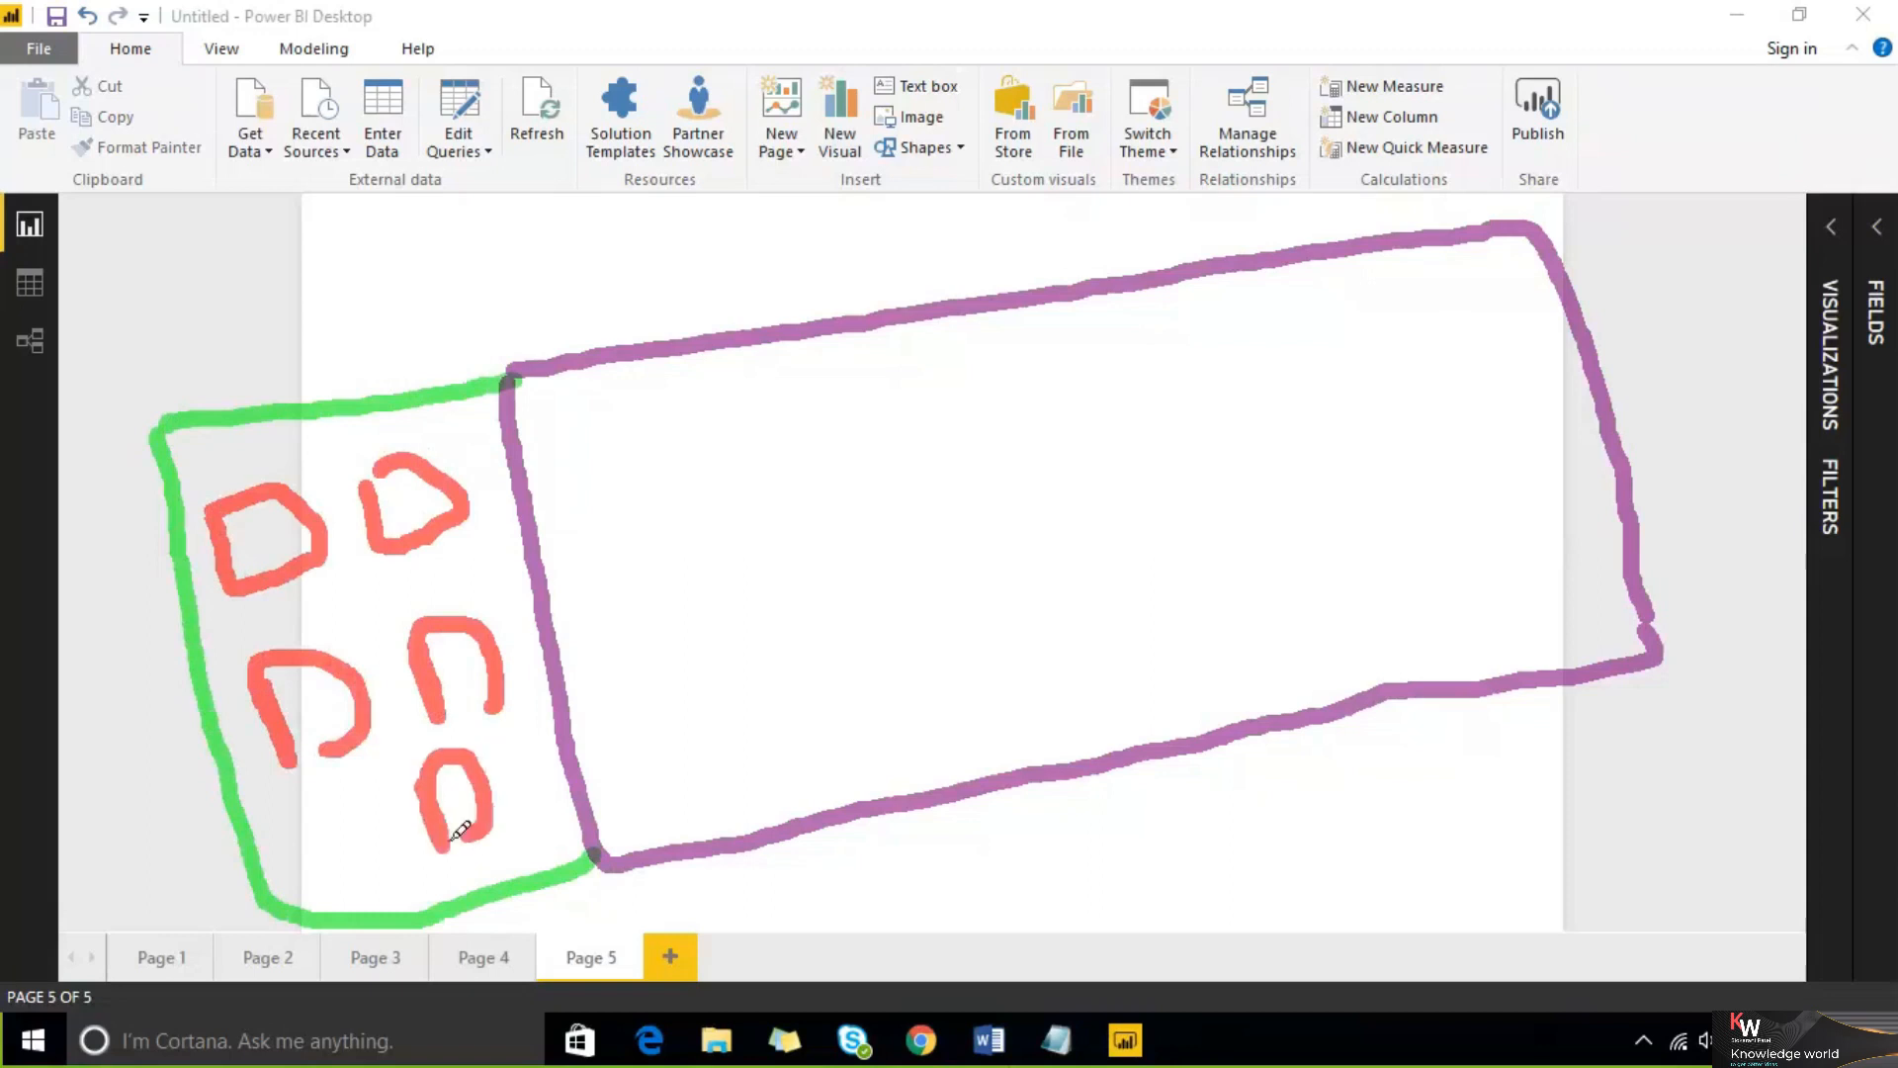
{"action": "mouse_move", "coordinate": [348, 599]}
{"action": "left_mouse_down"}
{"action": "mouse_move", "coordinate": [391, 621]}
{"action": "mouse_move", "coordinate": [373, 588]}
{"action": "mouse_move", "coordinate": [329, 591]}
{"action": "mouse_move", "coordinate": [378, 619]}
{"action": "left_mouse_up"}
{"action": "mouse_move", "coordinate": [423, 555]}
{"action": "left_mouse_down"}
{"action": "mouse_move", "coordinate": [394, 601]}
{"action": "mouse_move", "coordinate": [457, 601]}
{"action": "left_mouse_up"}
{"action": "left_click_drag", "start_coordinate": [331, 615], "coordinate": [312, 650]}
{"action": "left_click_drag", "start_coordinate": [308, 572], "coordinate": [409, 673]}
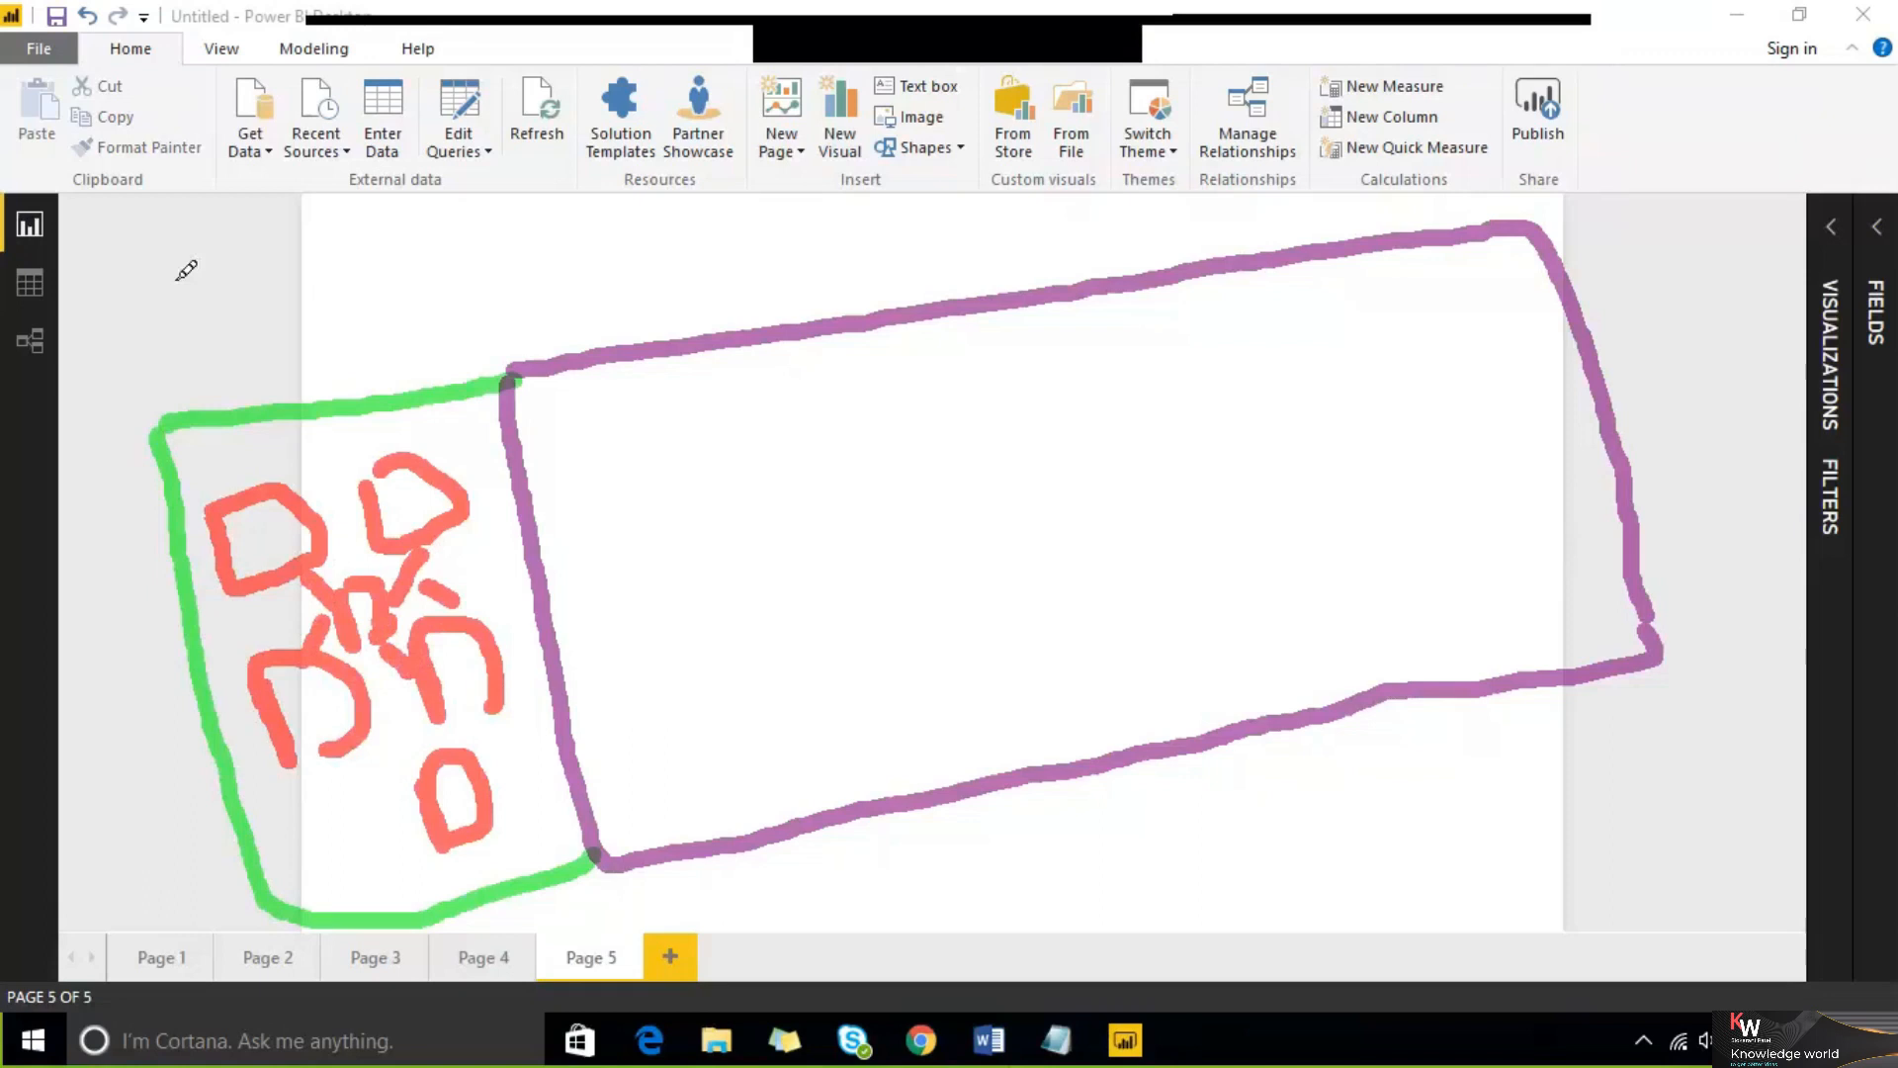
{"action": "mouse_move", "coordinate": [178, 176]}
{"action": "left_mouse_down"}
{"action": "mouse_move", "coordinate": [238, 128]}
{"action": "mouse_move", "coordinate": [173, 247]}
{"action": "mouse_move", "coordinate": [263, 194]}
{"action": "mouse_move", "coordinate": [245, 148]}
{"action": "left_mouse_up"}
{"action": "mouse_move", "coordinate": [362, 139]}
{"action": "left_mouse_down"}
{"action": "mouse_move", "coordinate": [484, 75]}
{"action": "mouse_move", "coordinate": [364, 220]}
{"action": "mouse_move", "coordinate": [436, 106]}
{"action": "left_mouse_up"}
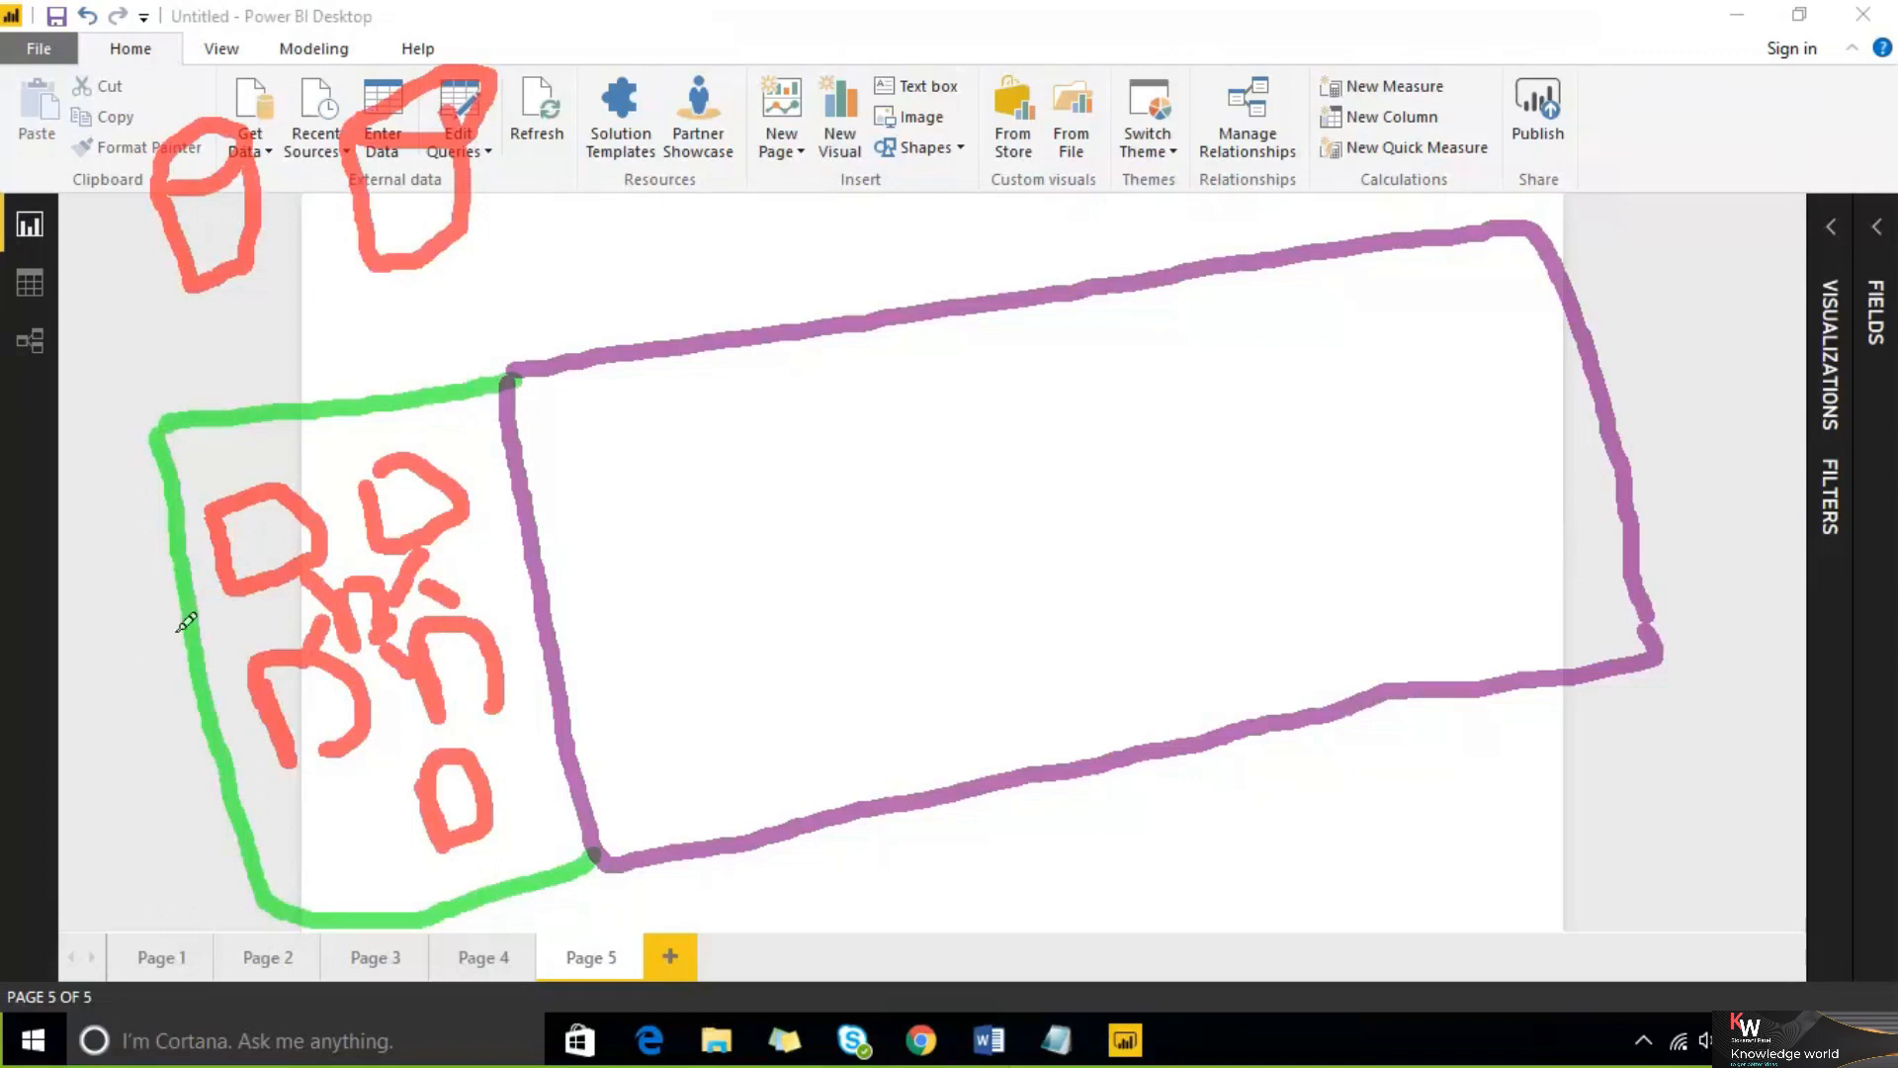
{"action": "left_click_drag", "start_coordinate": [218, 289], "coordinate": [240, 392]}
{"action": "left_click_drag", "start_coordinate": [412, 291], "coordinate": [389, 366]}
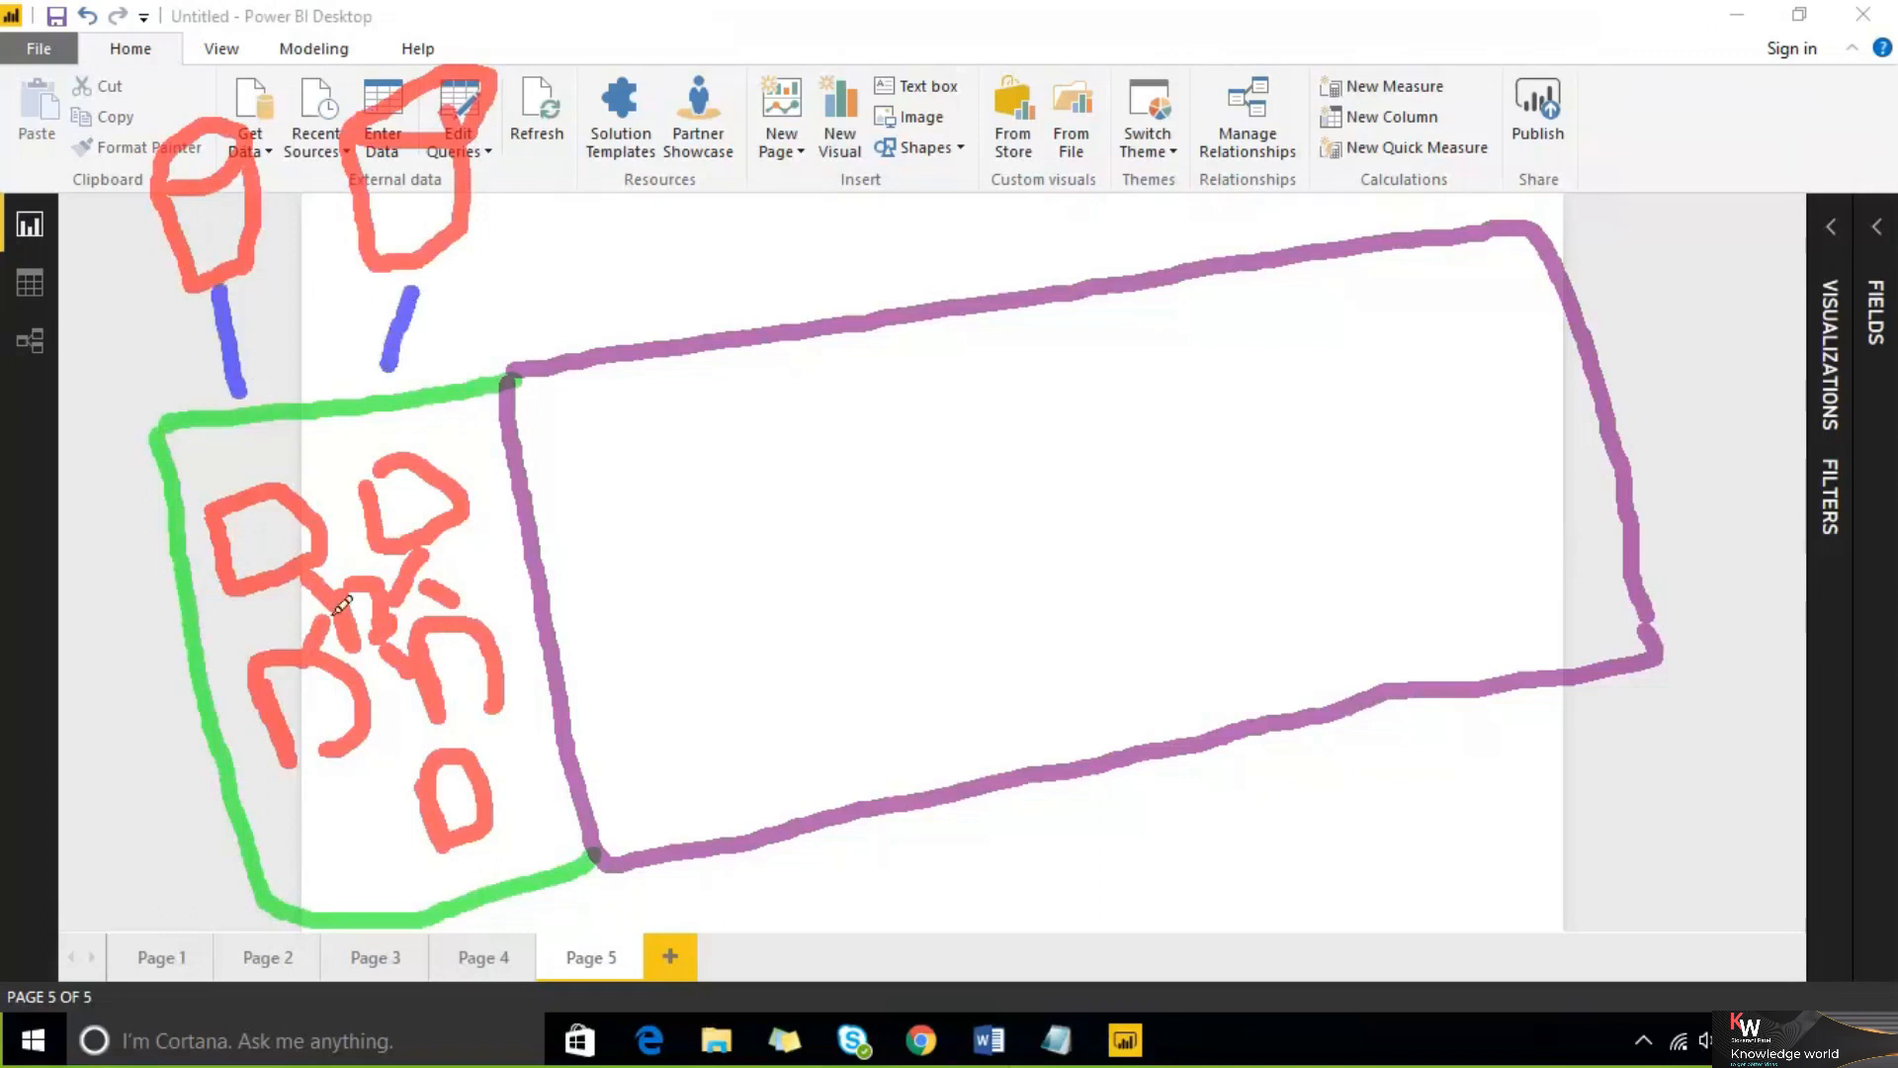
{"action": "mouse_move", "coordinate": [476, 561]}
{"action": "left_mouse_down"}
{"action": "mouse_move", "coordinate": [491, 579]}
{"action": "mouse_move", "coordinate": [506, 514]}
{"action": "left_mouse_up"}
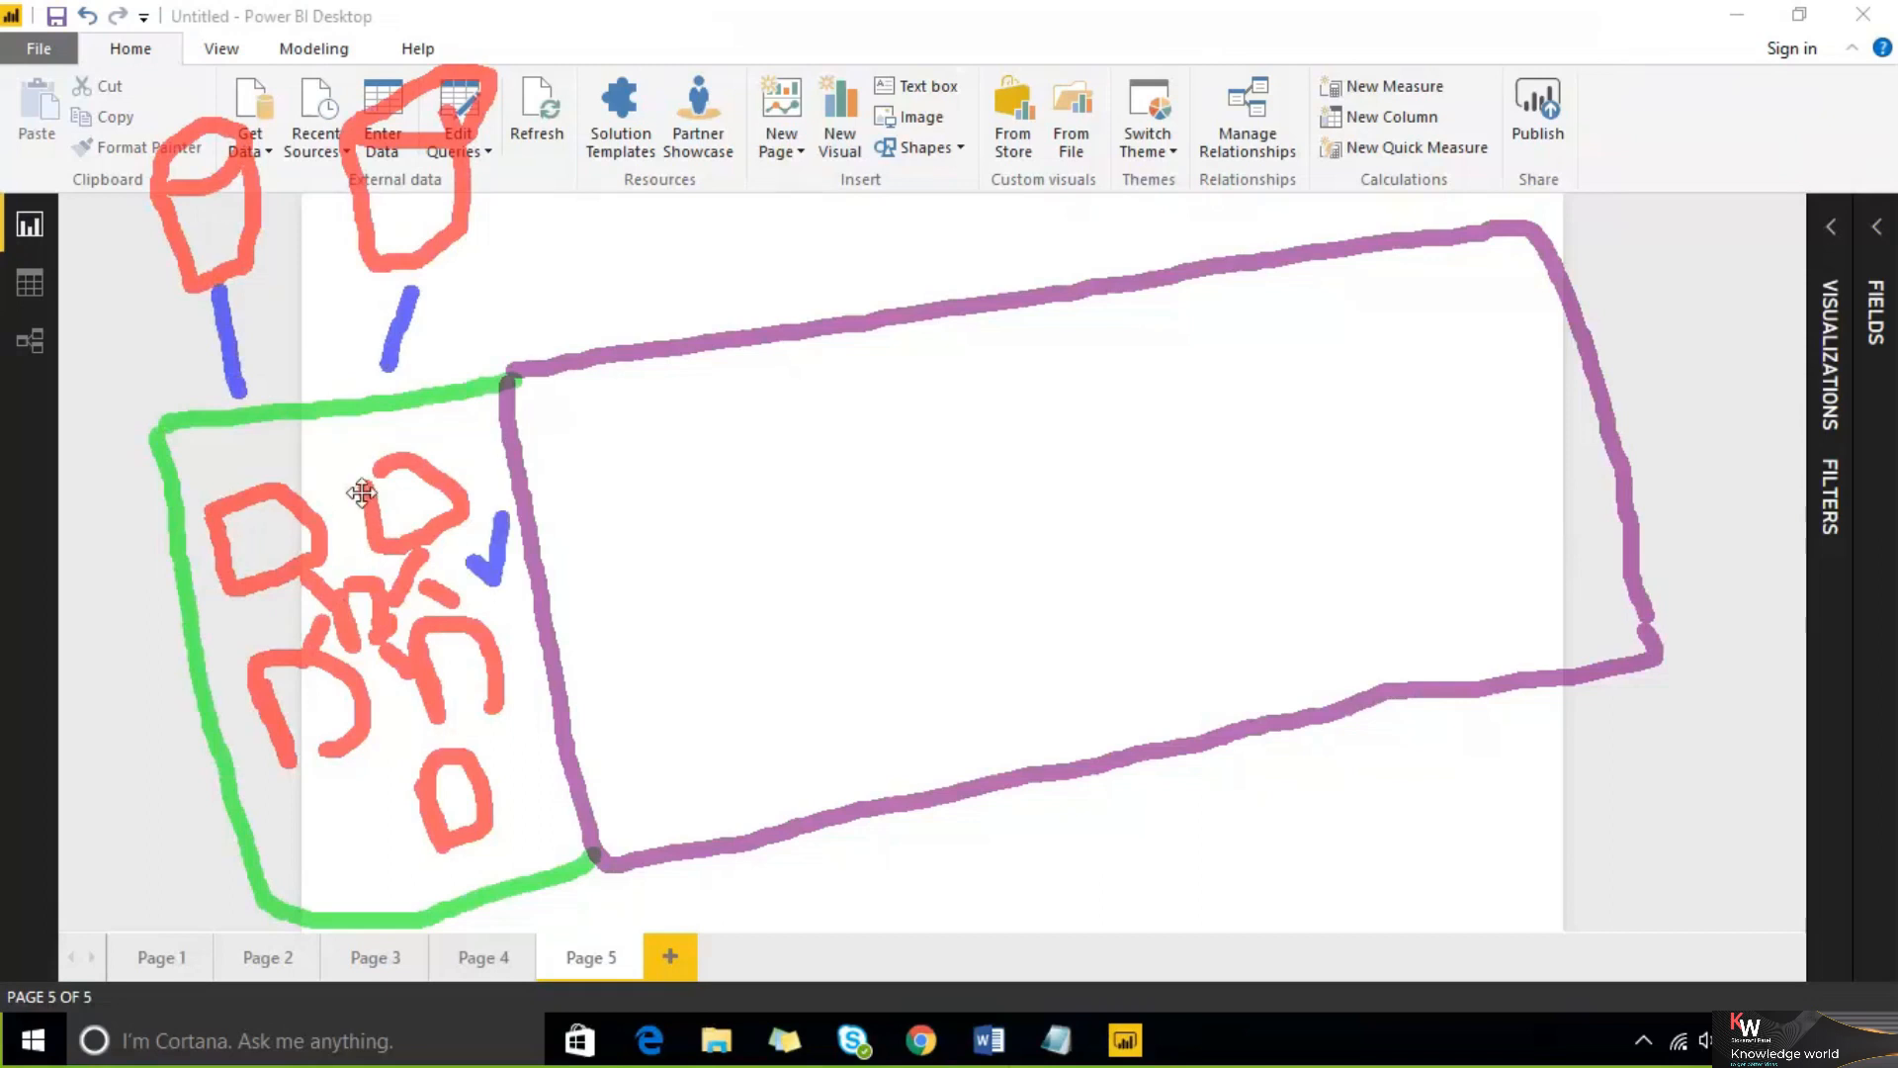
{"action": "left_click_drag", "start_coordinate": [776, 346], "coordinate": [881, 801]}
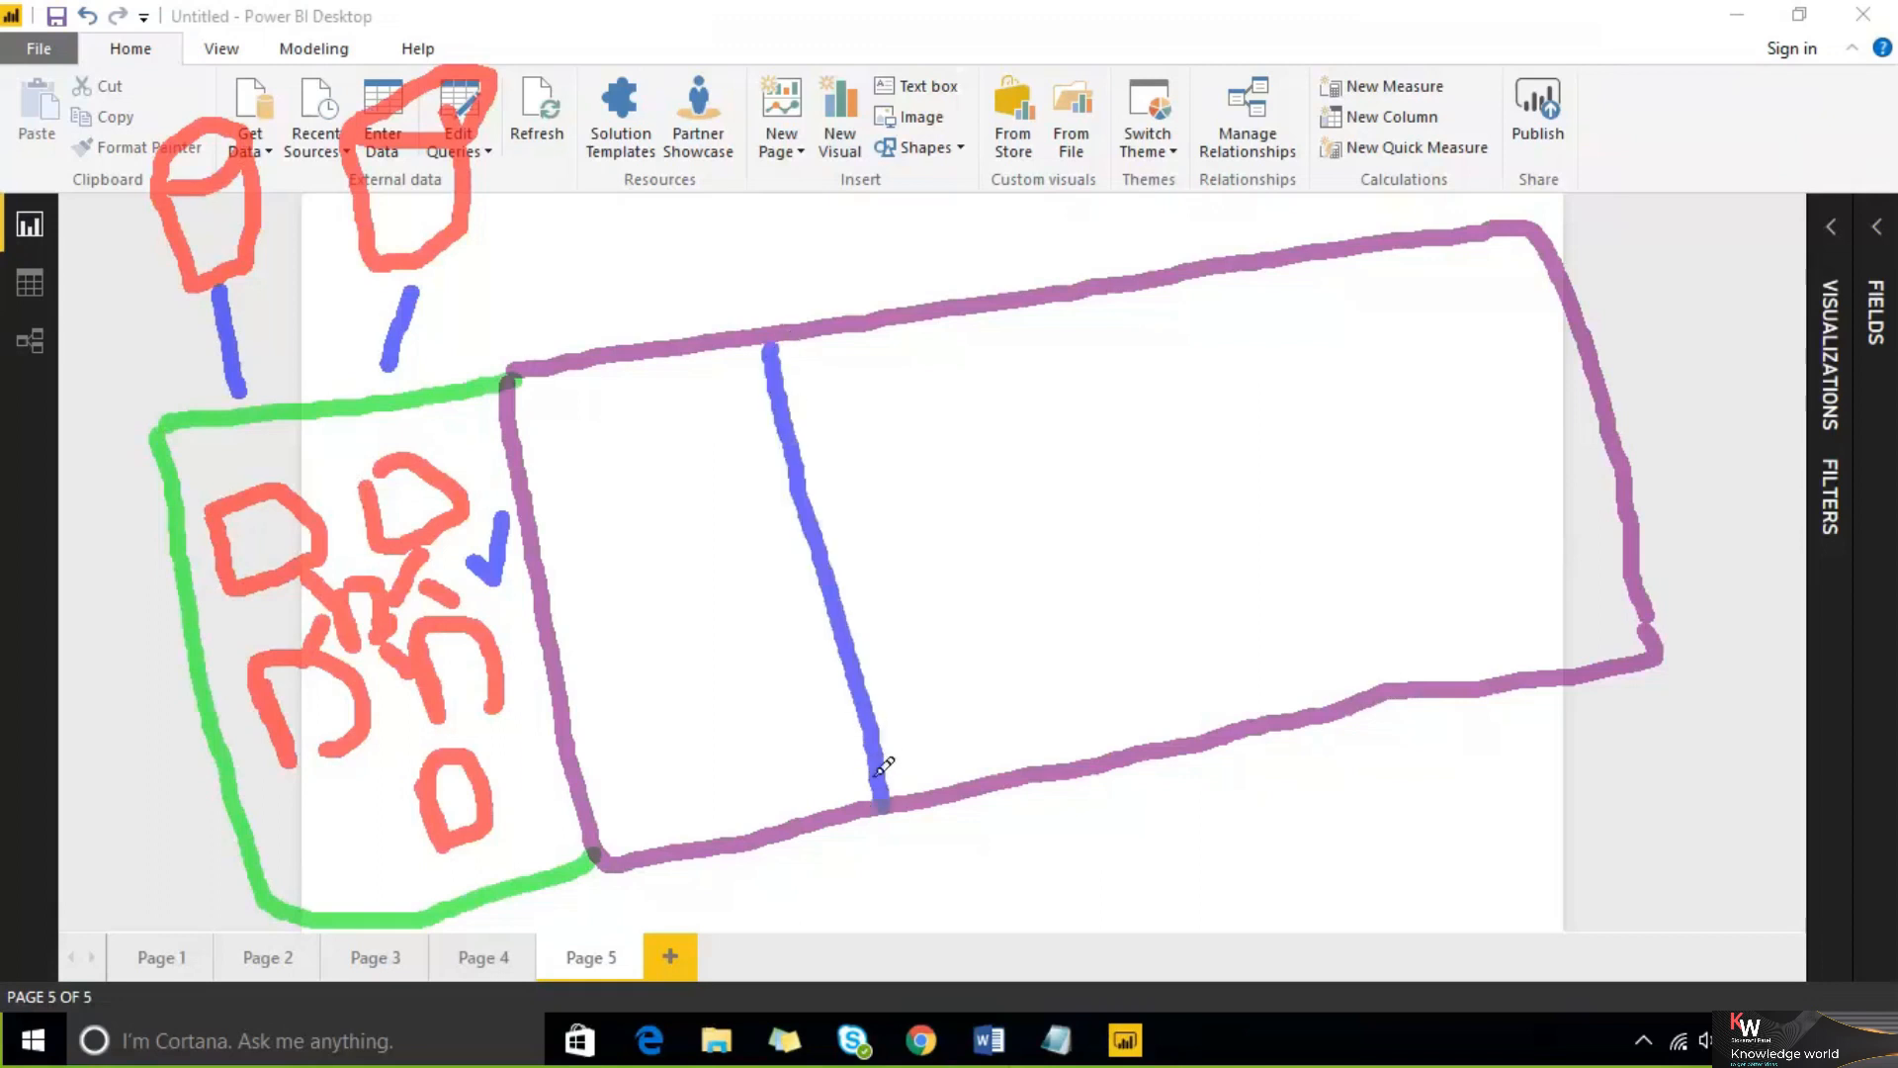
{"action": "mouse_move", "coordinate": [734, 596]}
{"action": "left_mouse_down"}
{"action": "mouse_move", "coordinate": [749, 621]}
{"action": "mouse_move", "coordinate": [765, 573]}
{"action": "left_mouse_up"}
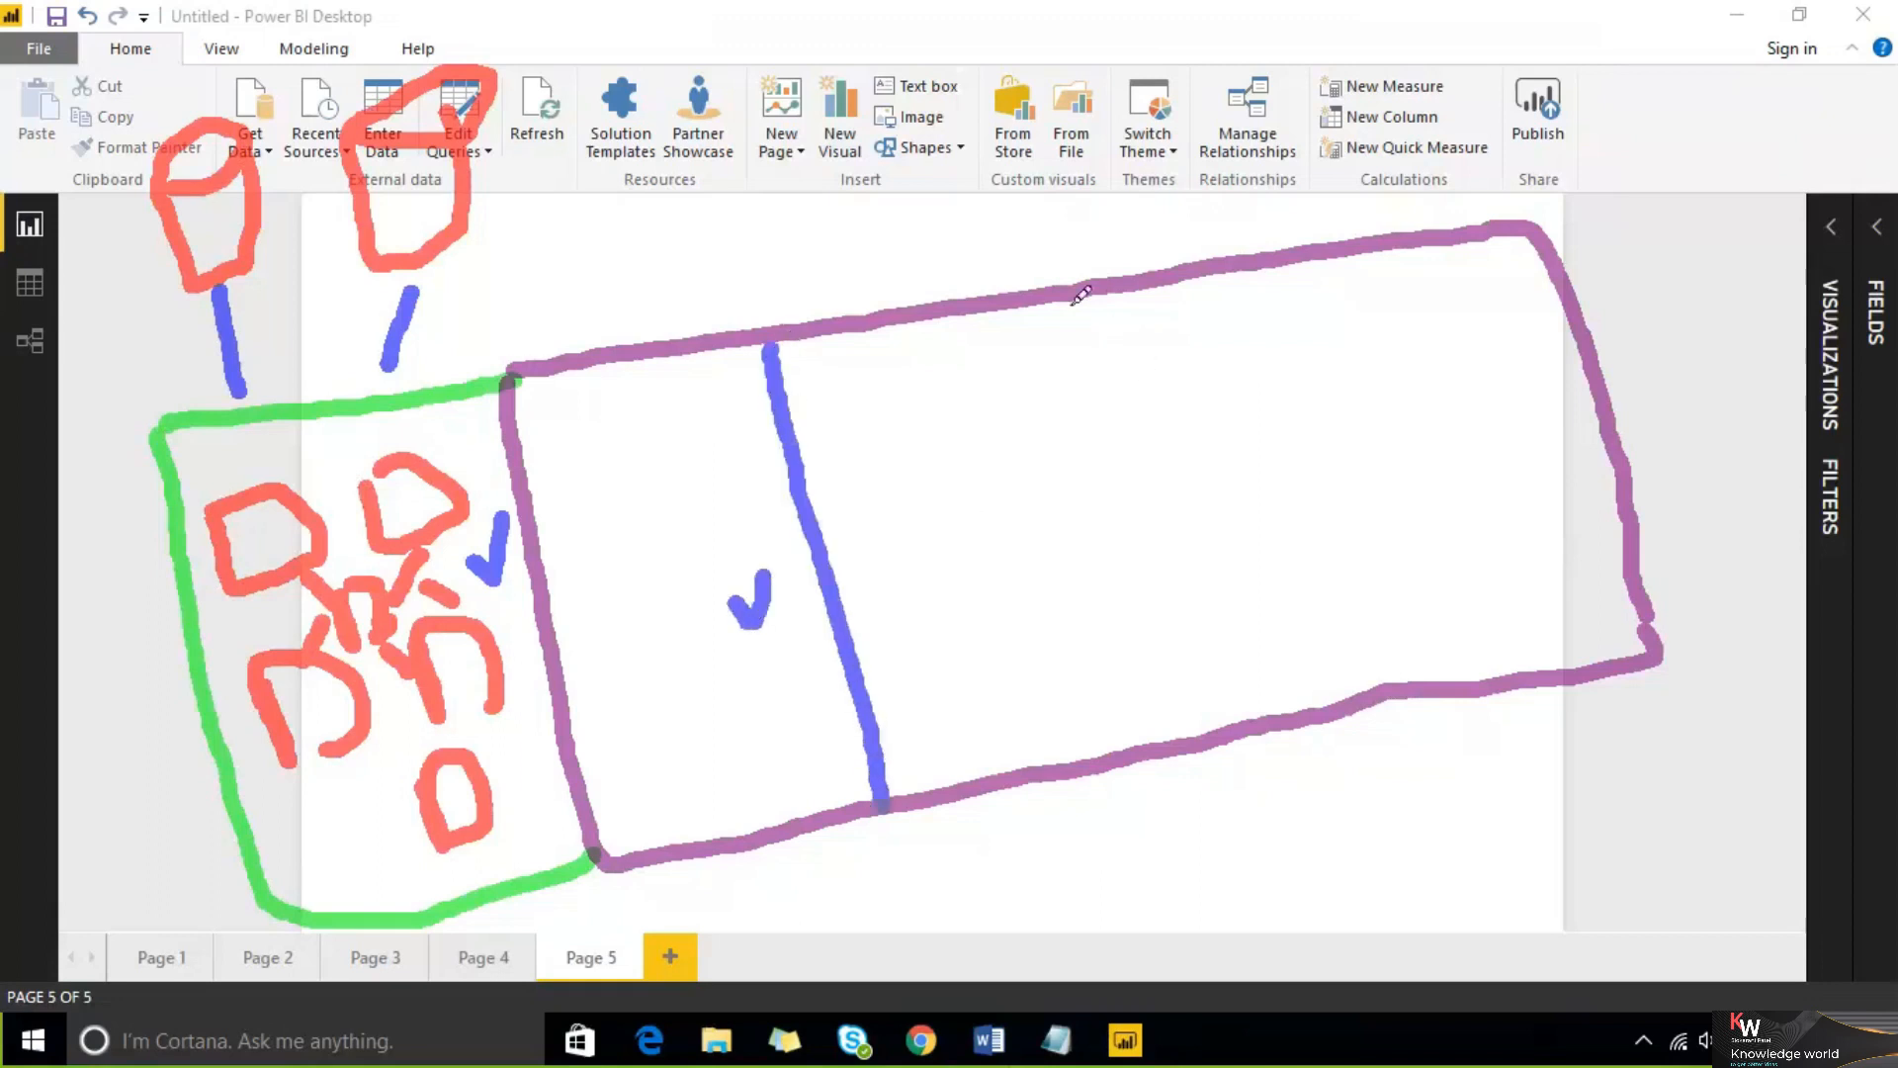
{"action": "left_click_drag", "start_coordinate": [1032, 314], "coordinate": [1122, 702]}
{"action": "left_click_drag", "start_coordinate": [1258, 281], "coordinate": [1352, 661]}
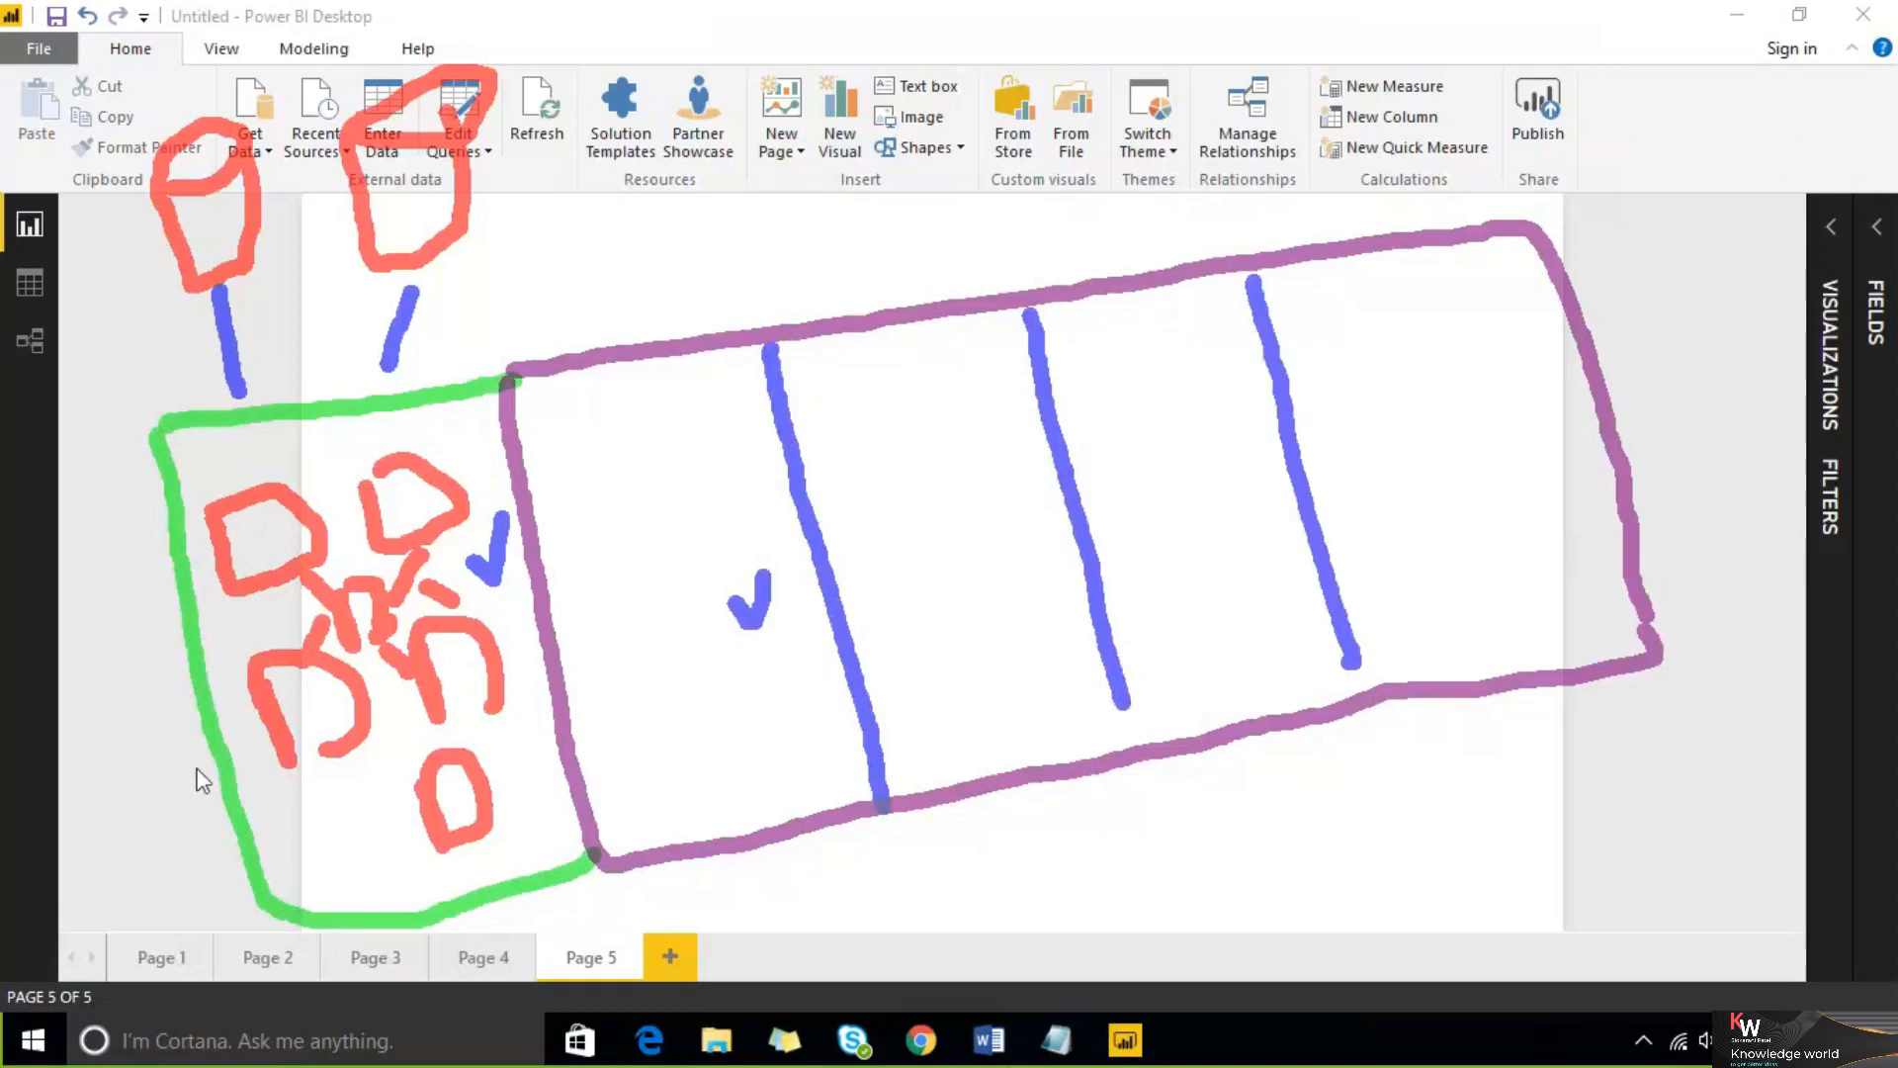
{"action": "mouse_move", "coordinate": [576, 509]}
{"action": "left_mouse_down"}
{"action": "mouse_move", "coordinate": [623, 419]}
{"action": "mouse_move", "coordinate": [618, 512]}
{"action": "mouse_move", "coordinate": [744, 571]}
{"action": "left_mouse_up"}
{"action": "mouse_move", "coordinate": [852, 482]}
{"action": "left_mouse_down"}
{"action": "mouse_move", "coordinate": [865, 423]}
{"action": "mouse_move", "coordinate": [918, 485]}
{"action": "left_mouse_up"}
{"action": "mouse_move", "coordinate": [952, 569]}
{"action": "left_mouse_down"}
{"action": "mouse_move", "coordinate": [1038, 505]}
{"action": "mouse_move", "coordinate": [951, 633]}
{"action": "left_mouse_up"}
{"action": "mouse_move", "coordinate": [1107, 441]}
{"action": "left_mouse_down"}
{"action": "mouse_move", "coordinate": [1103, 381]}
{"action": "mouse_move", "coordinate": [1171, 465]}
{"action": "left_mouse_up"}
{"action": "mouse_move", "coordinate": [1182, 638]}
{"action": "left_mouse_down"}
{"action": "mouse_move", "coordinate": [1211, 534]}
{"action": "mouse_move", "coordinate": [1231, 628]}
{"action": "left_mouse_up"}
{"action": "mouse_move", "coordinate": [1350, 331]}
{"action": "left_mouse_down"}
{"action": "mouse_move", "coordinate": [1338, 395]}
{"action": "mouse_move", "coordinate": [1409, 435]}
{"action": "left_mouse_up"}
{"action": "mouse_move", "coordinate": [1422, 502]}
{"action": "left_mouse_down"}
{"action": "mouse_move", "coordinate": [1509, 491]}
{"action": "mouse_move", "coordinate": [1488, 568]}
{"action": "left_mouse_up"}
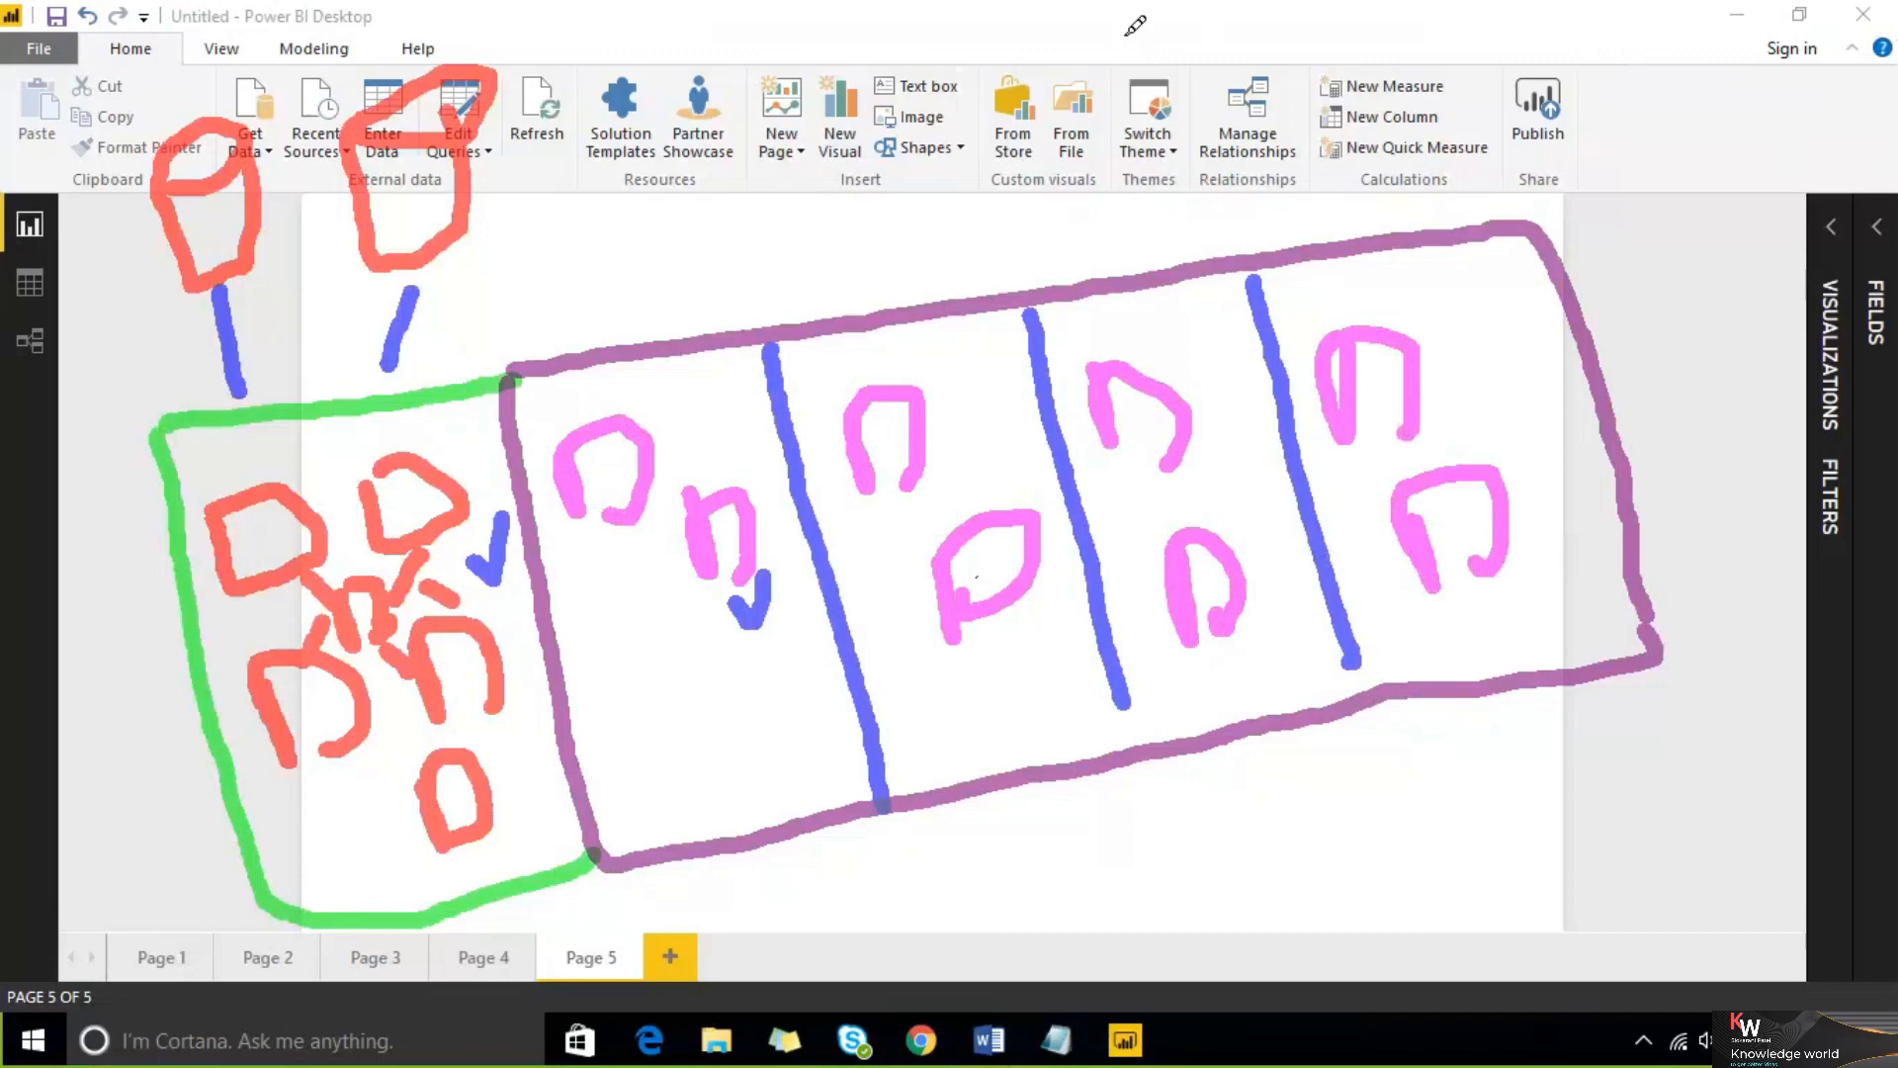
{"action": "mouse_move", "coordinate": [491, 373]}
{"action": "left_mouse_down"}
{"action": "mouse_move", "coordinate": [1246, 186]}
{"action": "mouse_move", "coordinate": [1587, 307]}
{"action": "left_mouse_up"}
{"action": "mouse_move", "coordinate": [1633, 414]}
{"action": "left_mouse_down"}
{"action": "mouse_move", "coordinate": [1597, 720]}
{"action": "mouse_move", "coordinate": [989, 848]}
{"action": "mouse_move", "coordinate": [707, 870]}
{"action": "mouse_move", "coordinate": [572, 751]}
{"action": "mouse_move", "coordinate": [491, 504]}
{"action": "mouse_move", "coordinate": [481, 348]}
{"action": "left_mouse_up"}
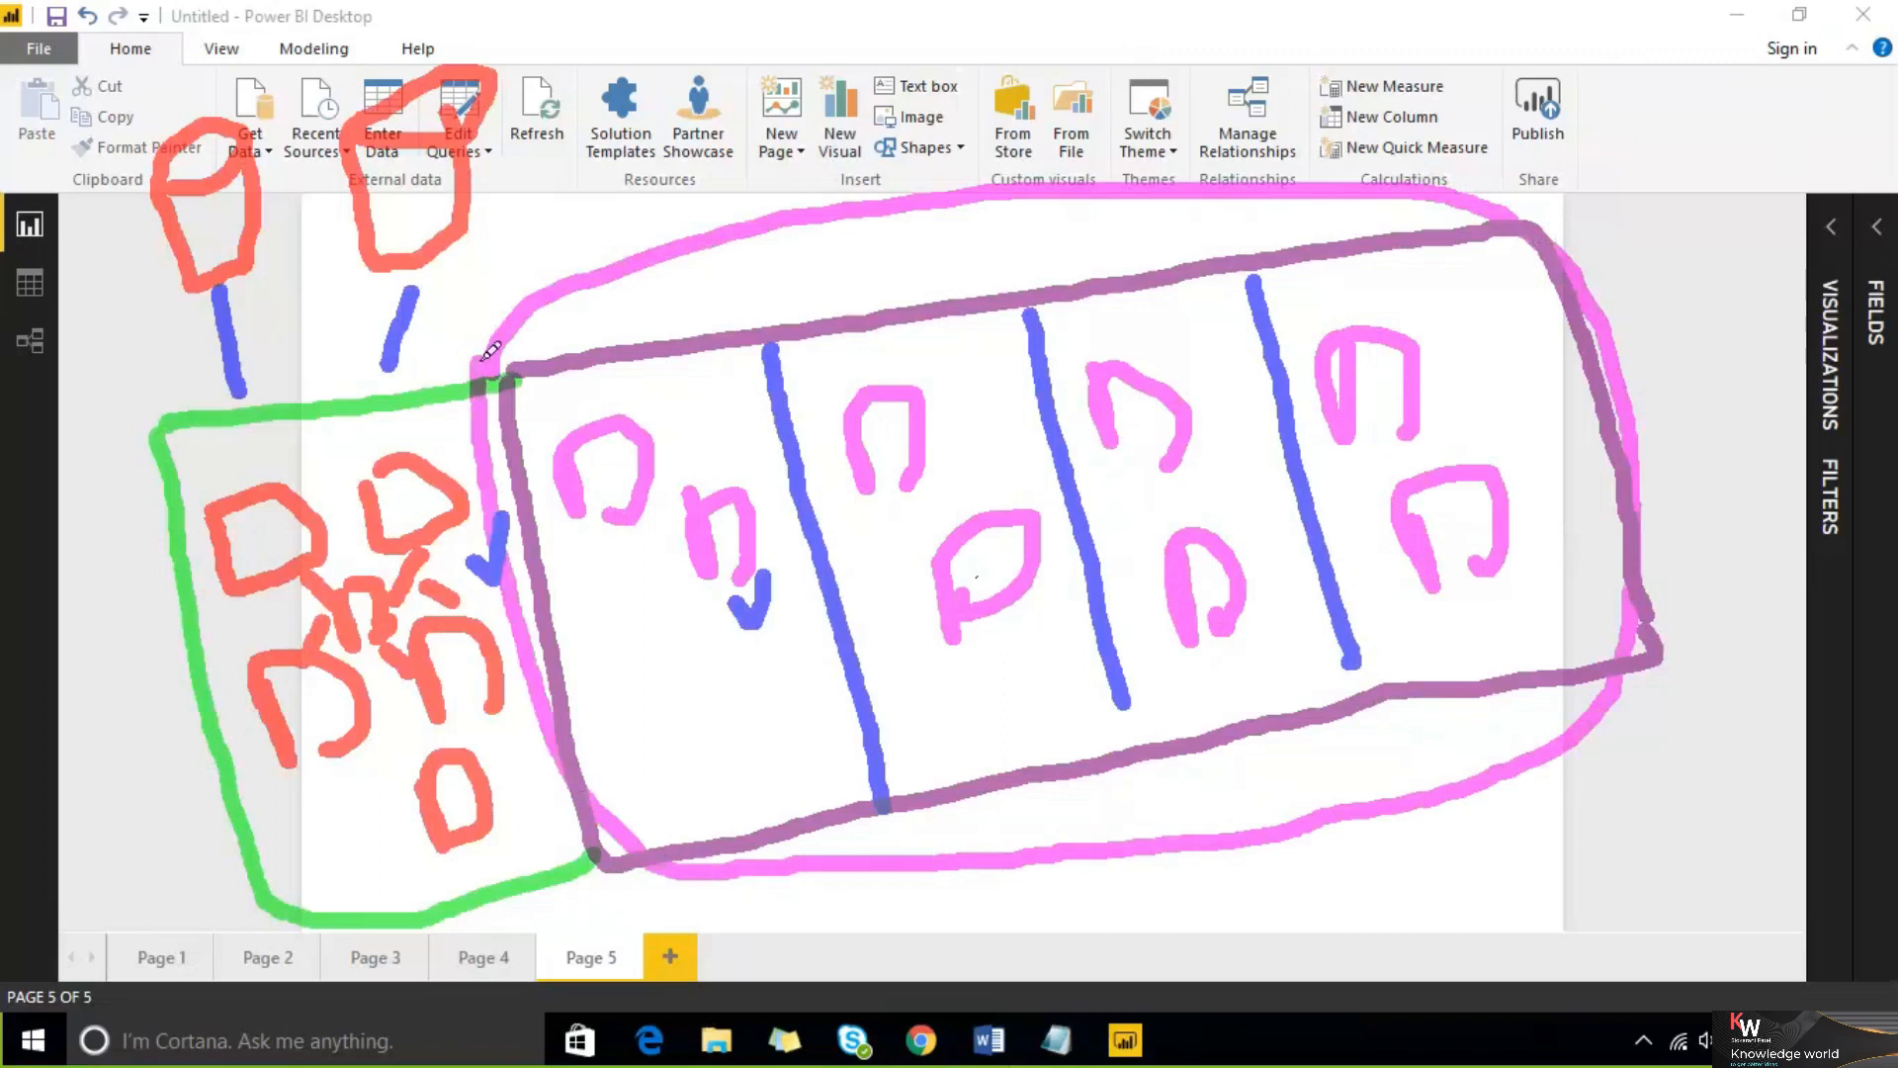
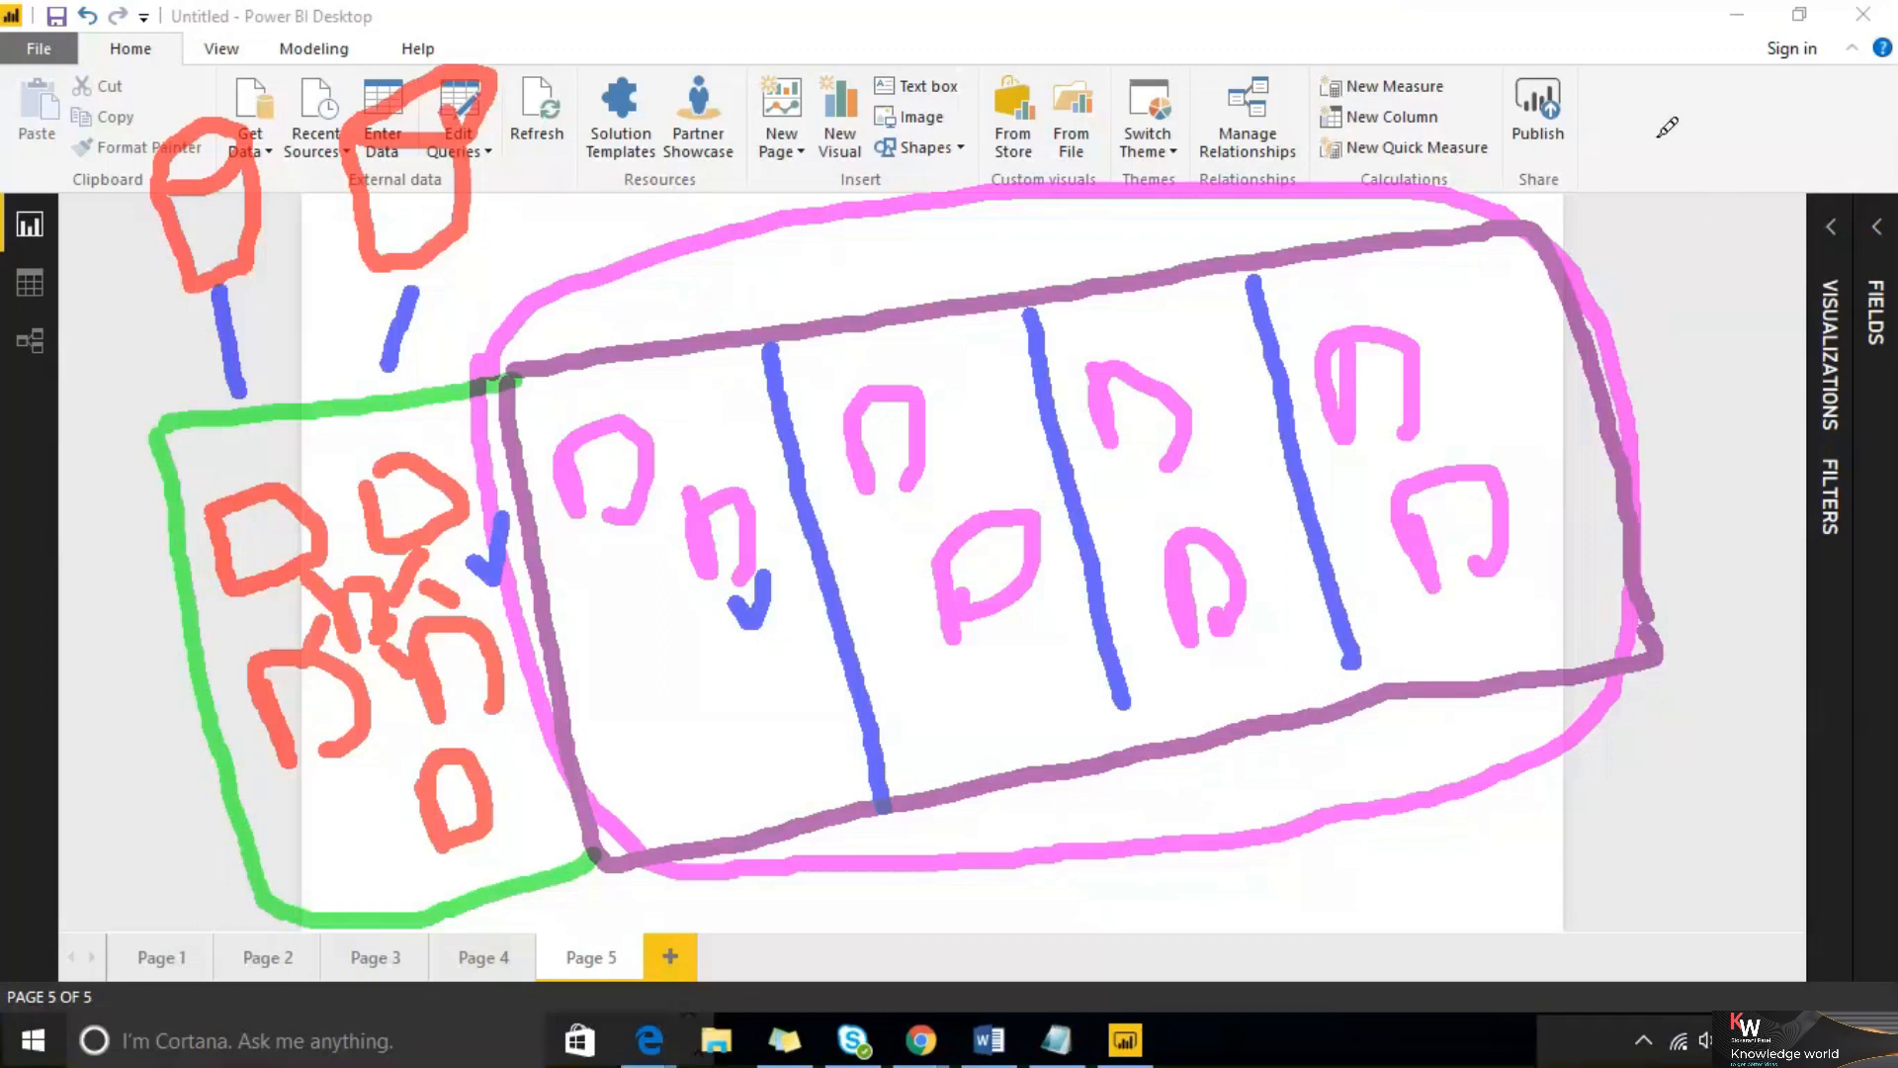
{"action": "mouse_move", "coordinate": [1634, 101]}
{"action": "left_mouse_down"}
{"action": "mouse_move", "coordinate": [1649, 237]}
{"action": "mouse_move", "coordinate": [1658, 155]}
{"action": "mouse_move", "coordinate": [1697, 197]}
{"action": "left_mouse_up"}
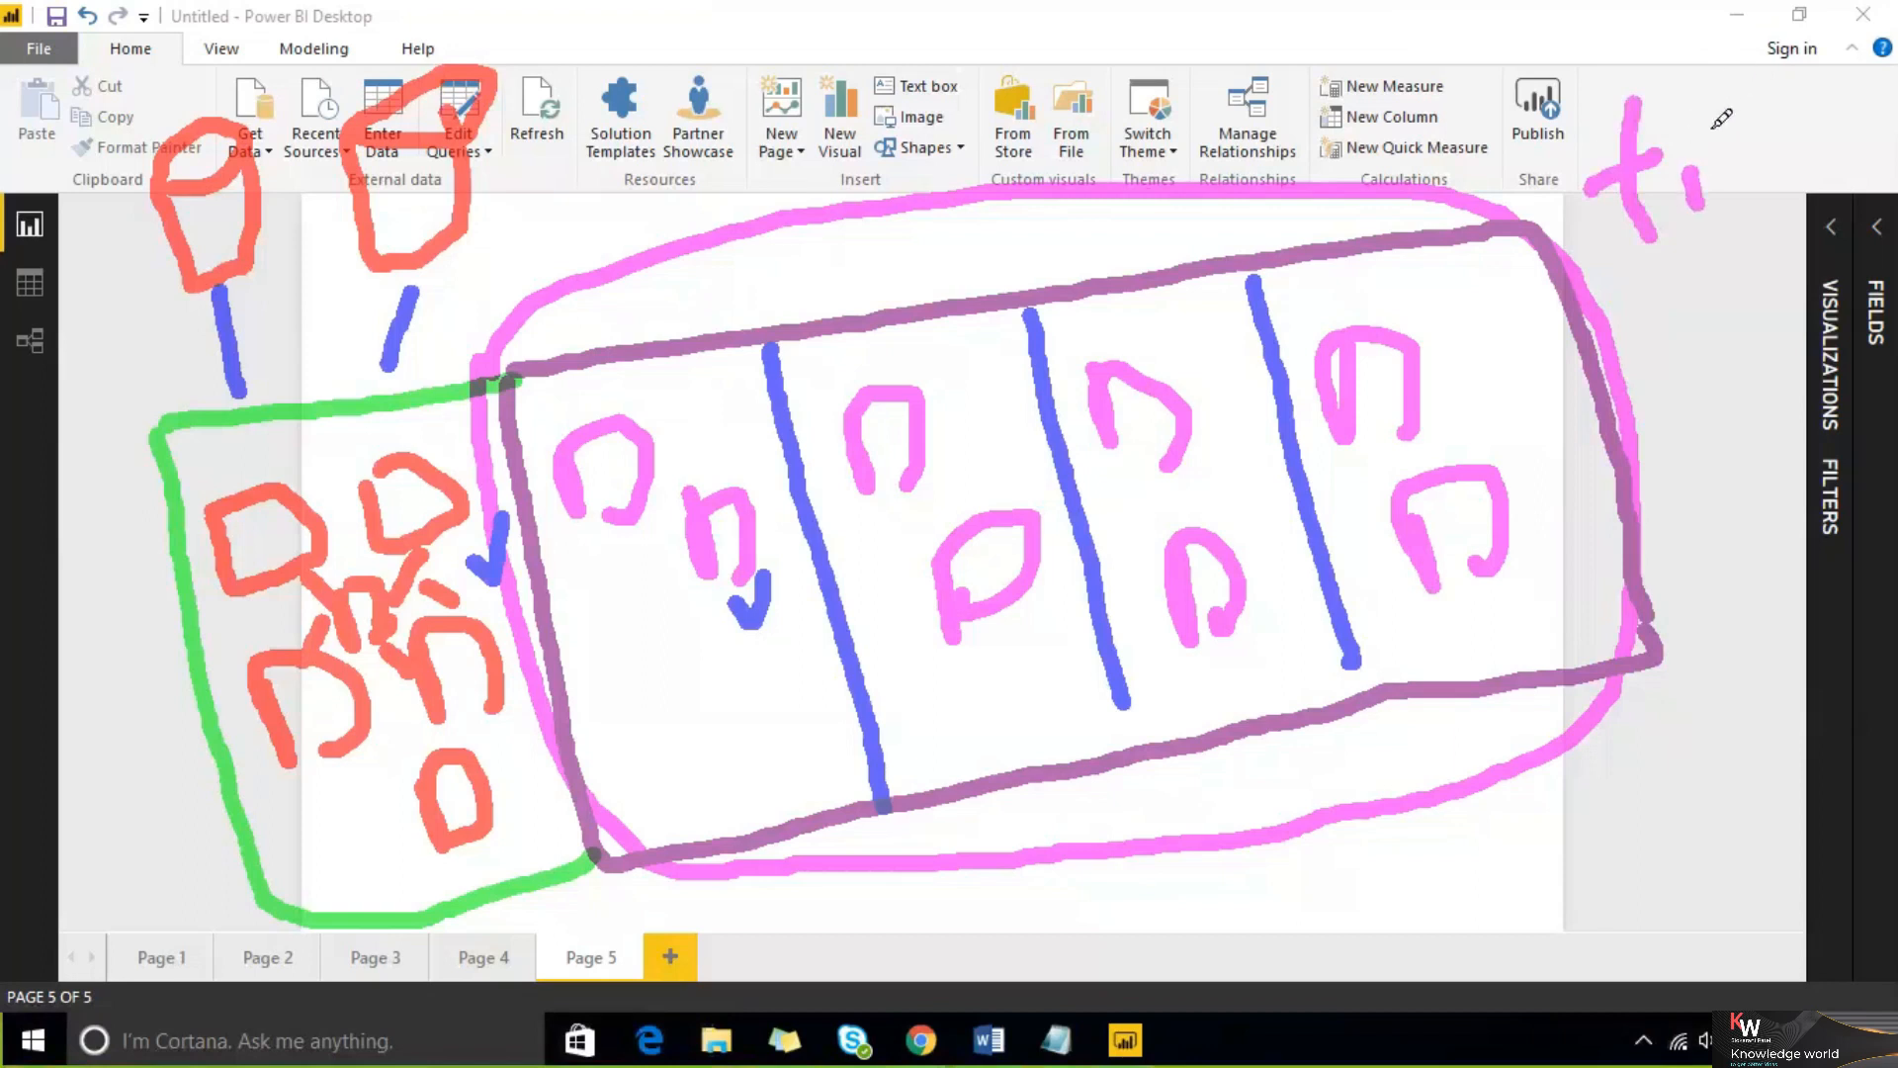
{"action": "left_click_drag", "start_coordinate": [1709, 83], "coordinate": [1762, 180]}
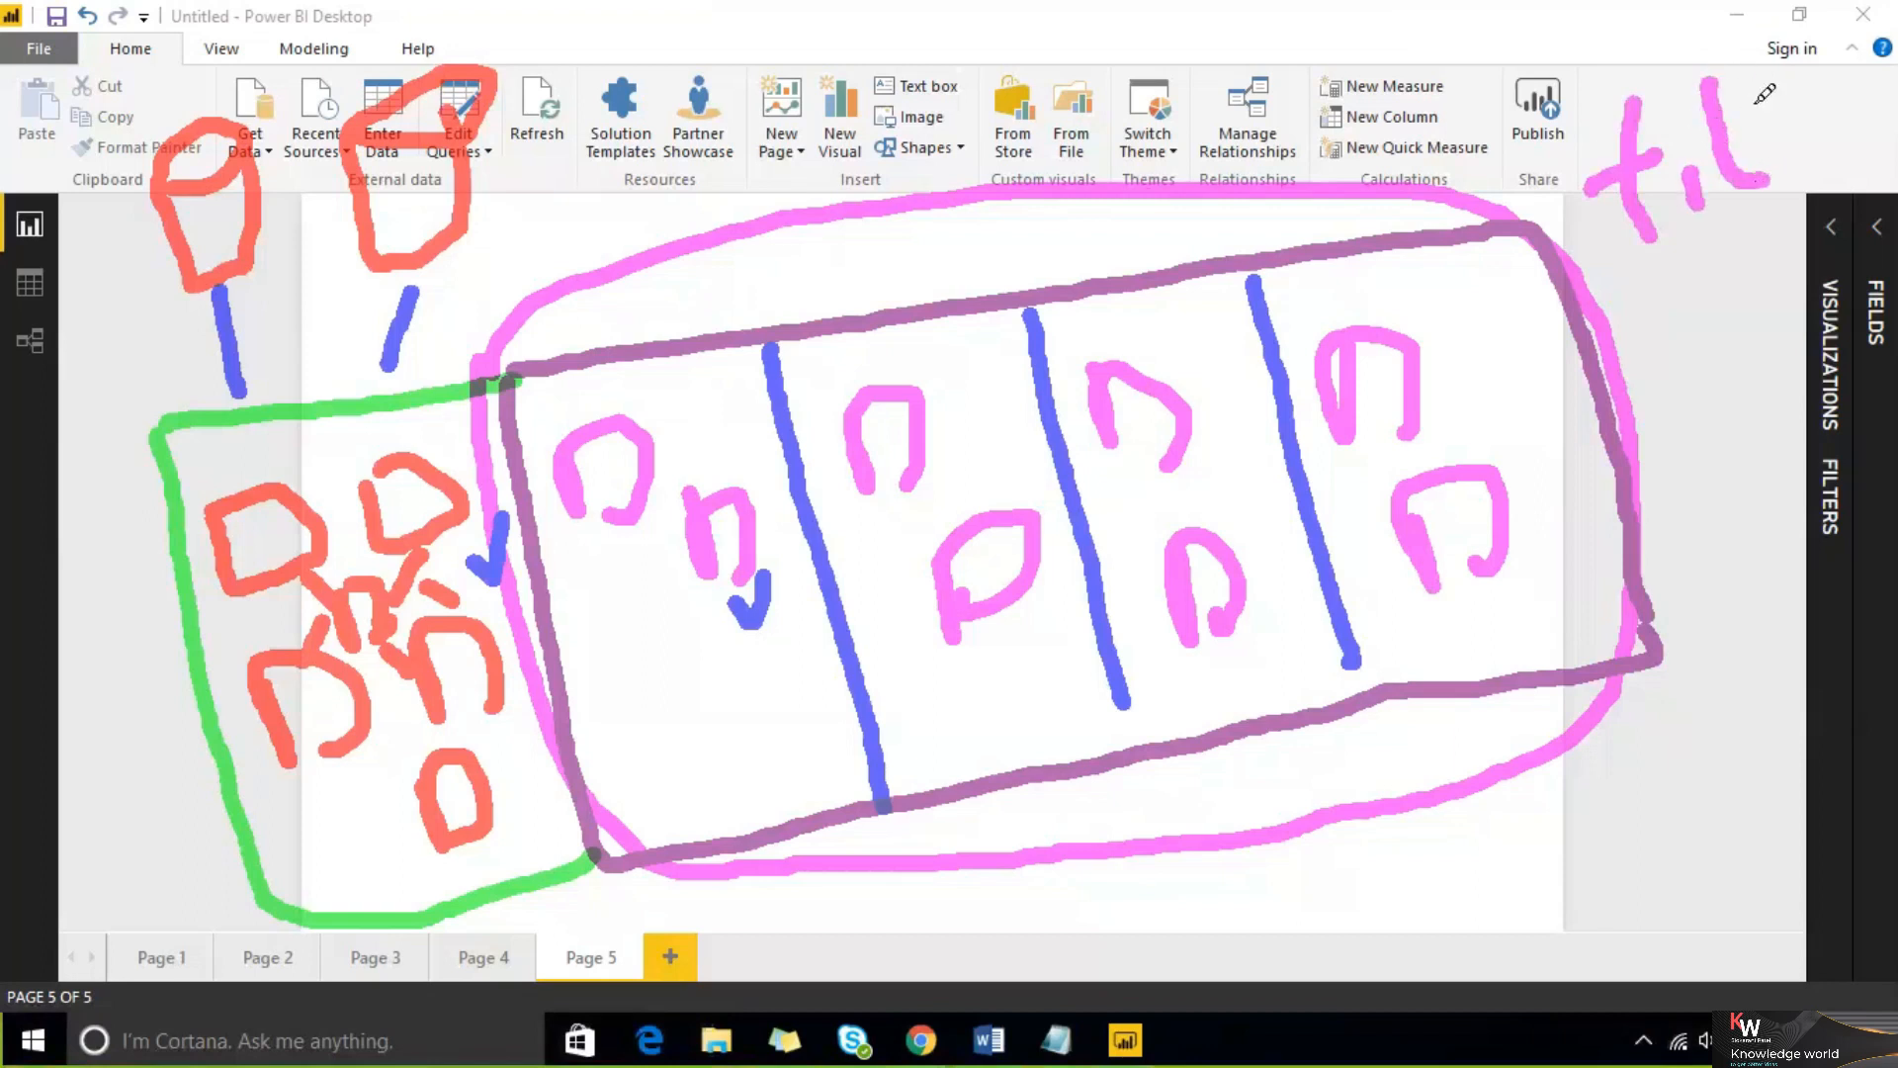
{"action": "left_click_drag", "start_coordinate": [1760, 72], "coordinate": [1776, 176]}
{"action": "mouse_move", "coordinate": [1779, 143]}
{"action": "left_mouse_down"}
{"action": "mouse_move", "coordinate": [1810, 107]}
{"action": "mouse_move", "coordinate": [1831, 163]}
{"action": "mouse_move", "coordinate": [1876, 44]}
{"action": "mouse_move", "coordinate": [1841, 92]}
{"action": "left_mouse_up"}
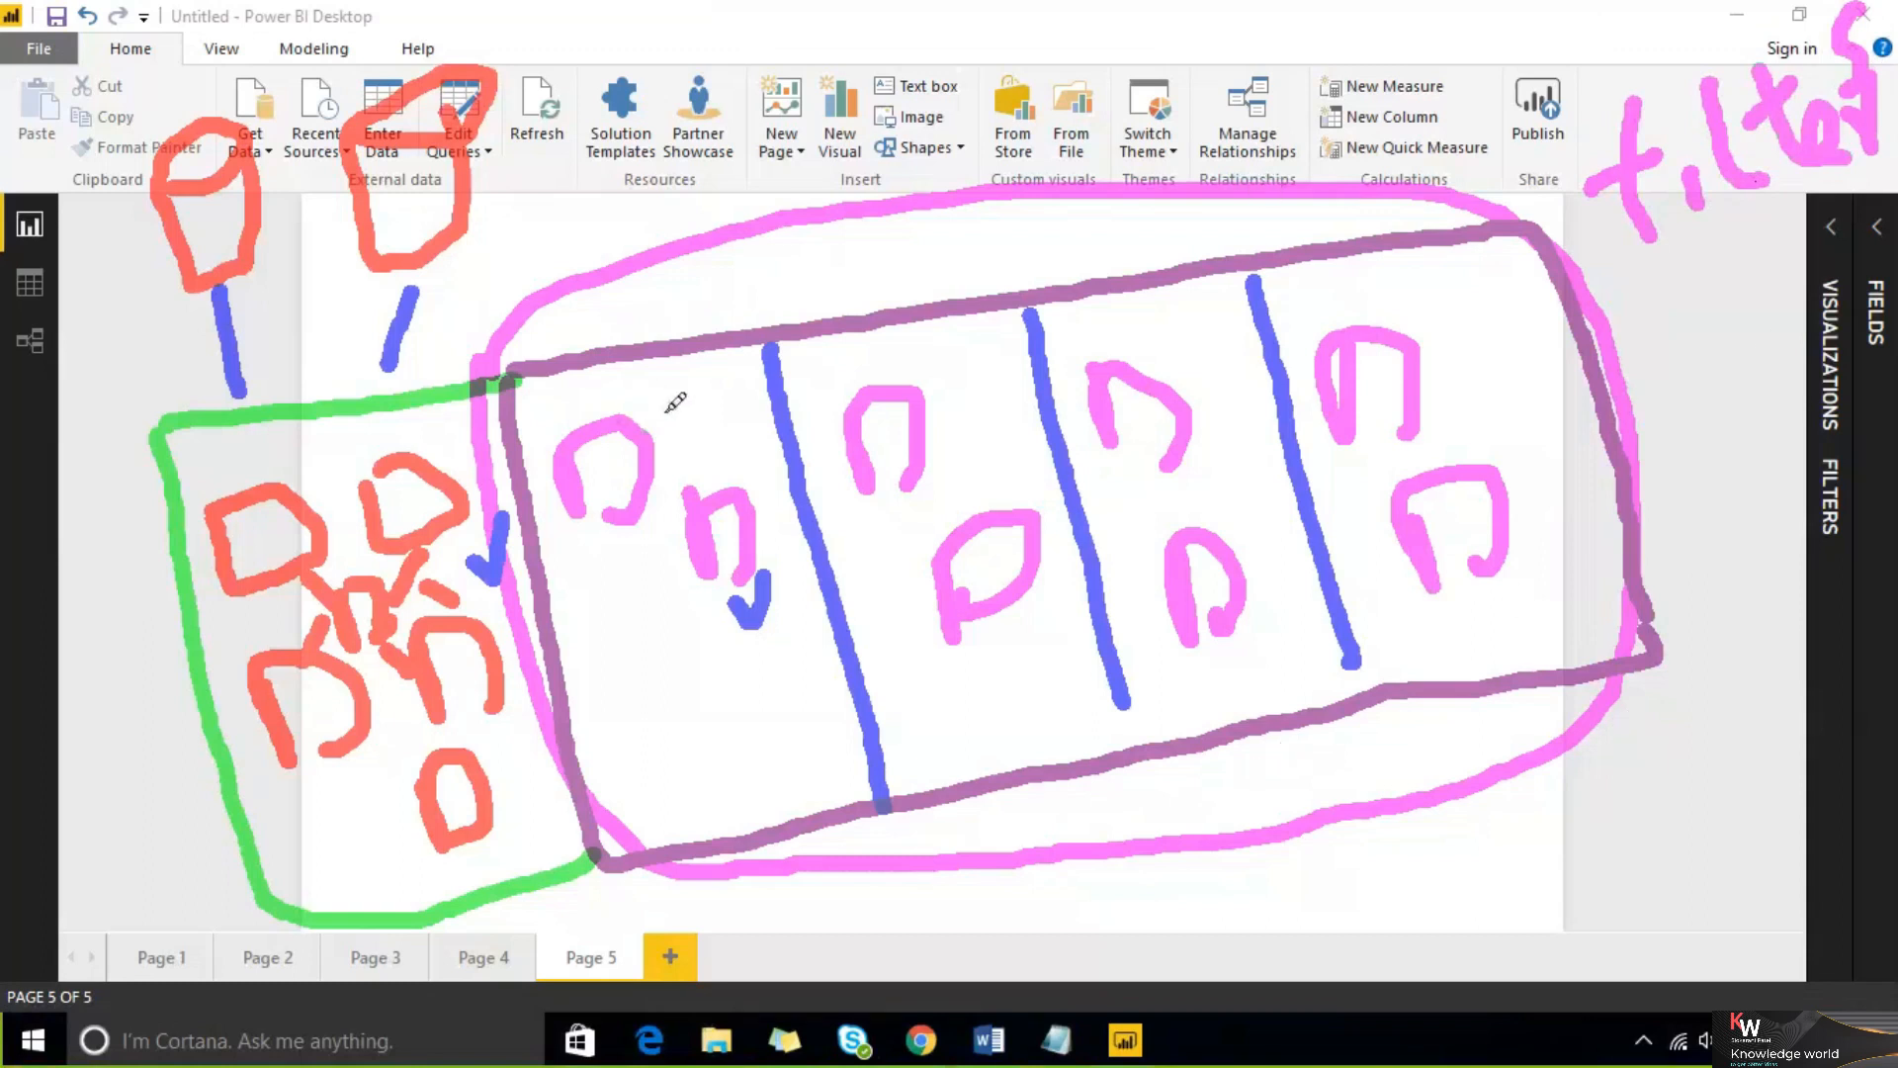
{"action": "mouse_move", "coordinate": [665, 413]}
{"action": "left_mouse_down"}
{"action": "mouse_move", "coordinate": [794, 265]}
{"action": "mouse_move", "coordinate": [964, 130]}
{"action": "left_mouse_up"}
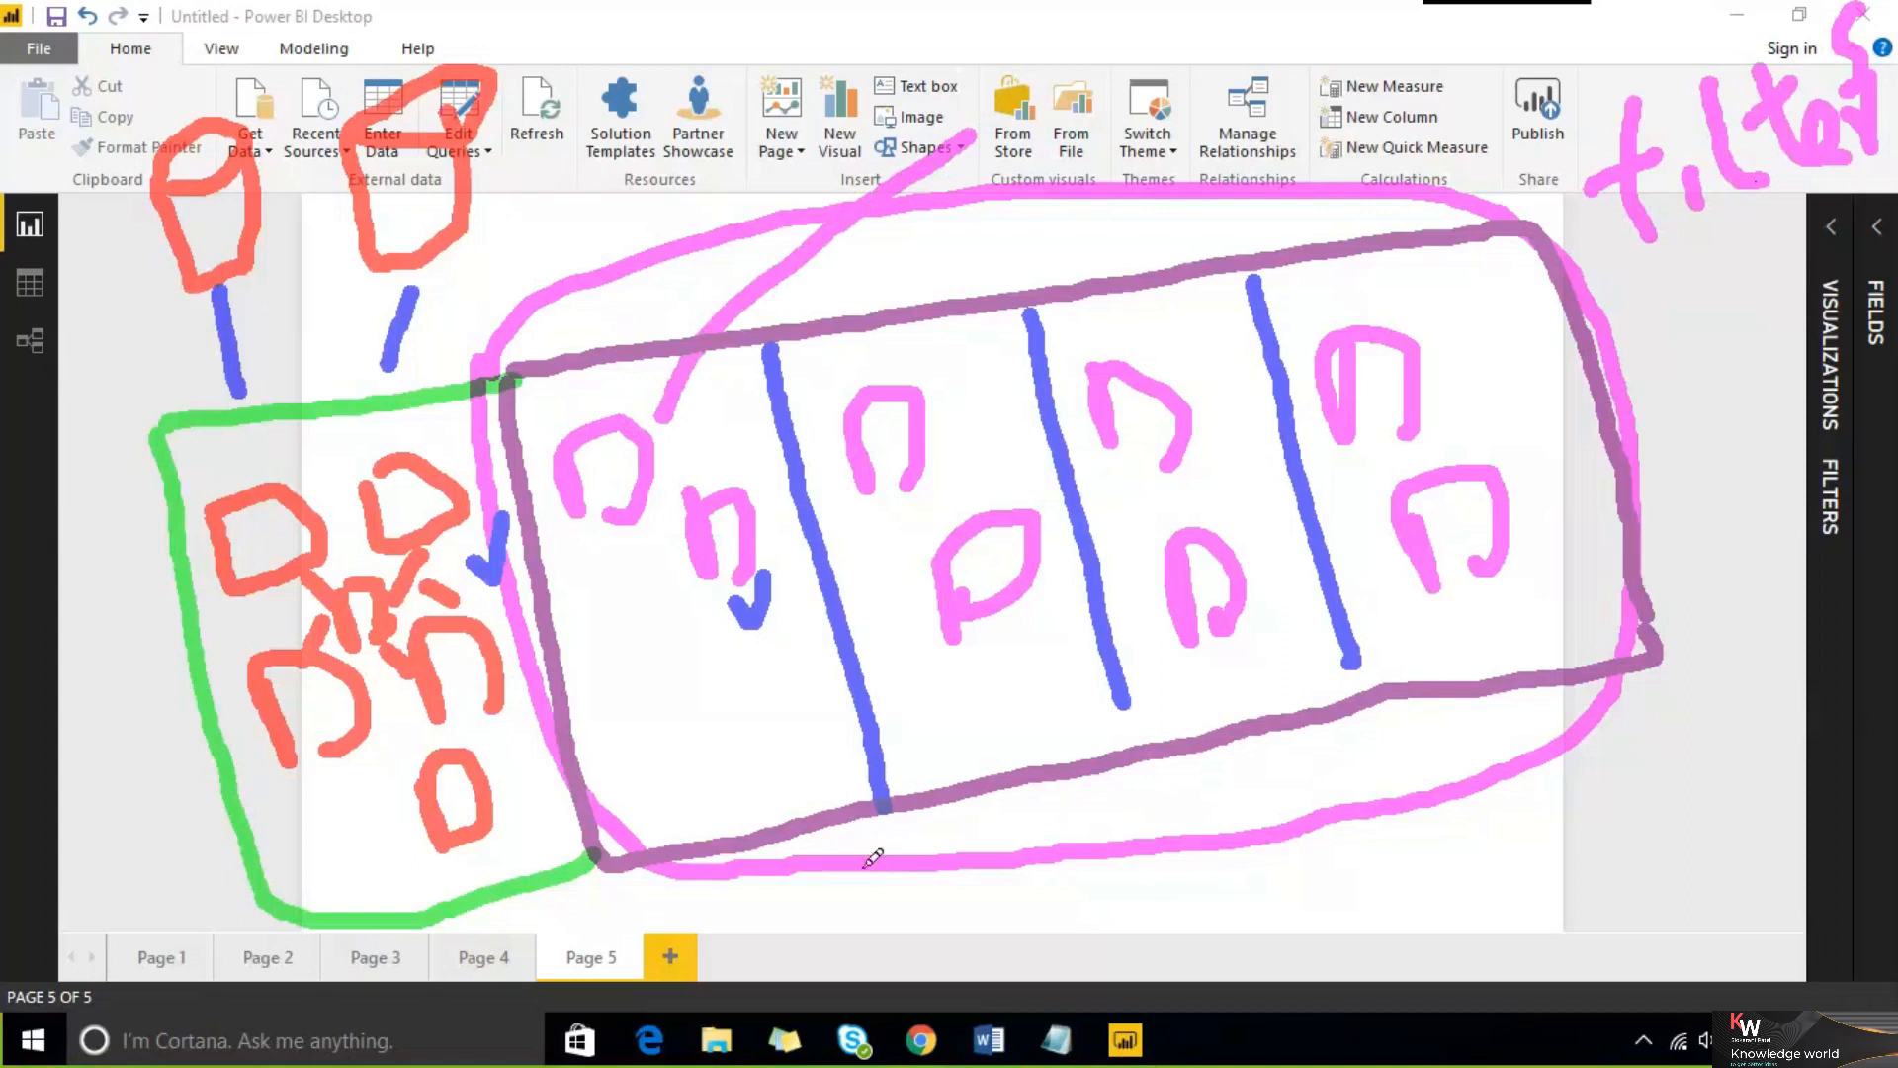
{"action": "left_click_drag", "start_coordinate": [844, 831], "coordinate": [928, 1002]}
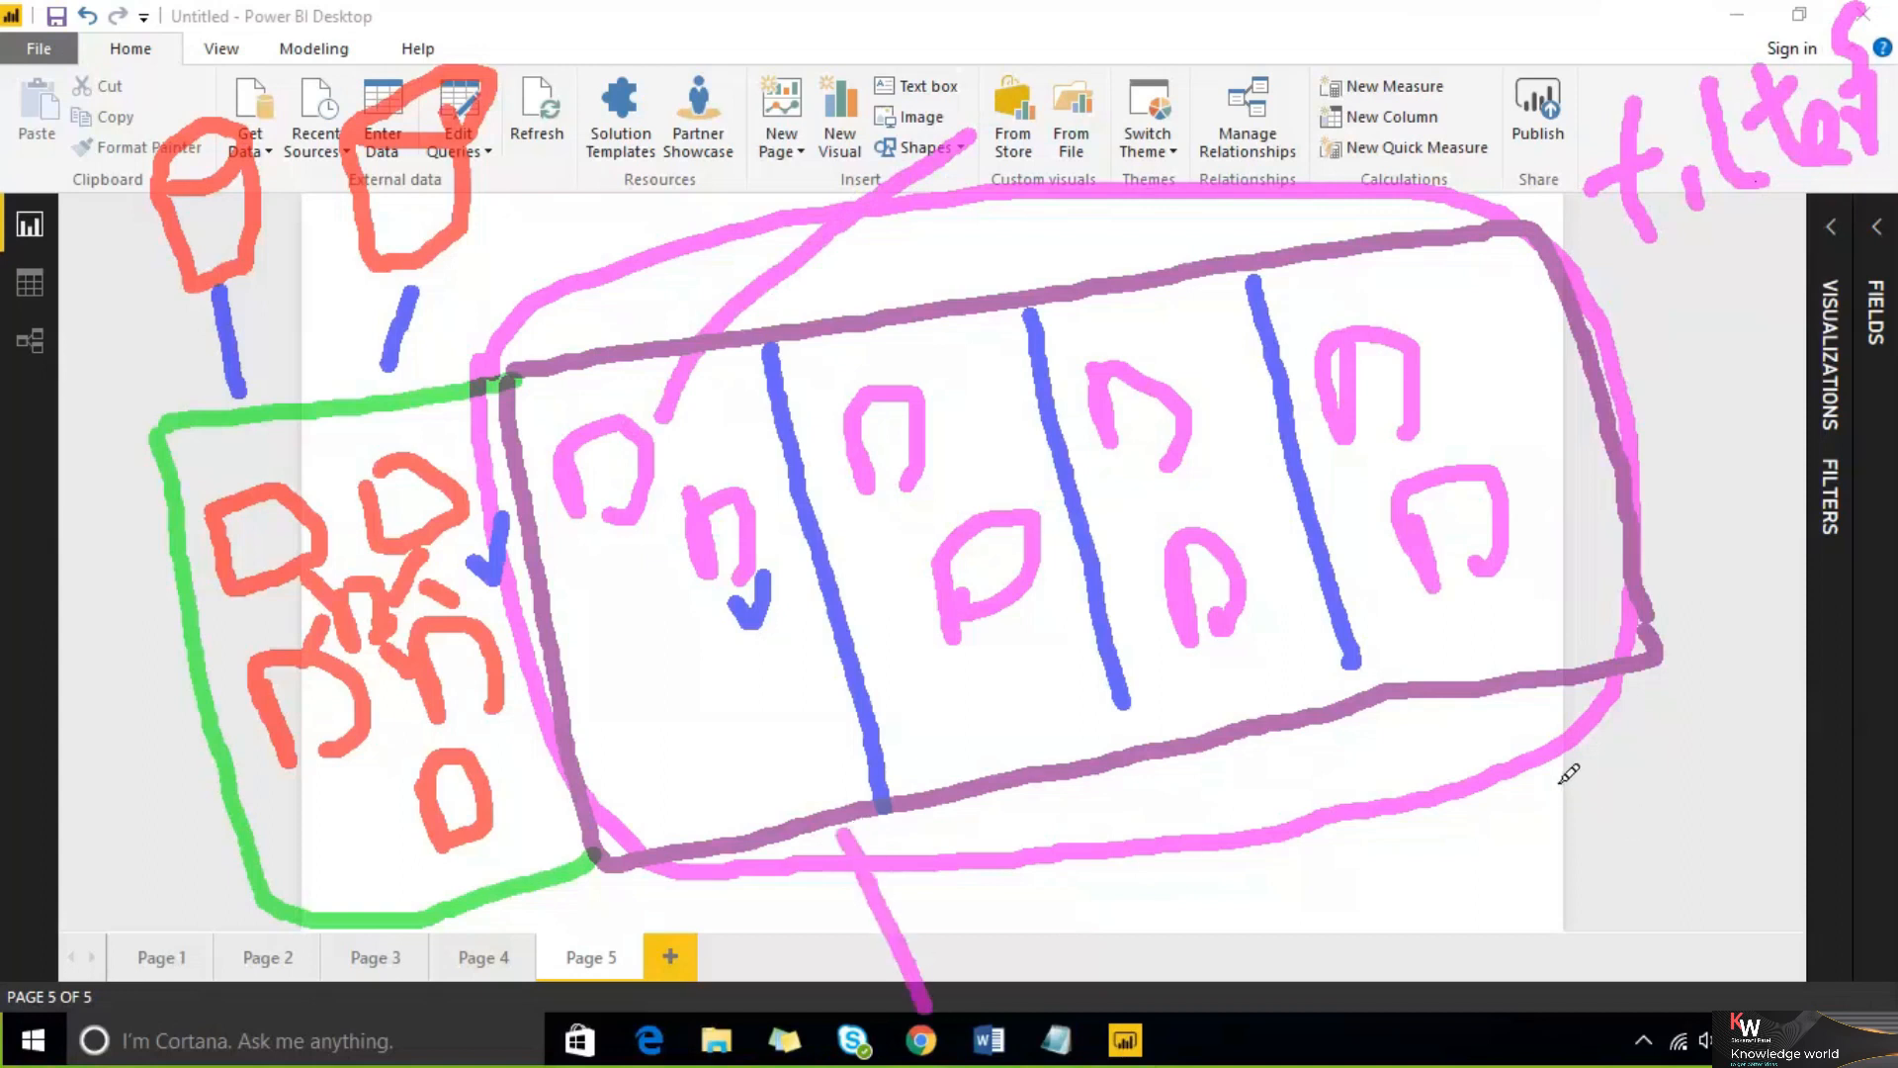
{"action": "left_click_drag", "start_coordinate": [1558, 778], "coordinate": [1671, 895]}
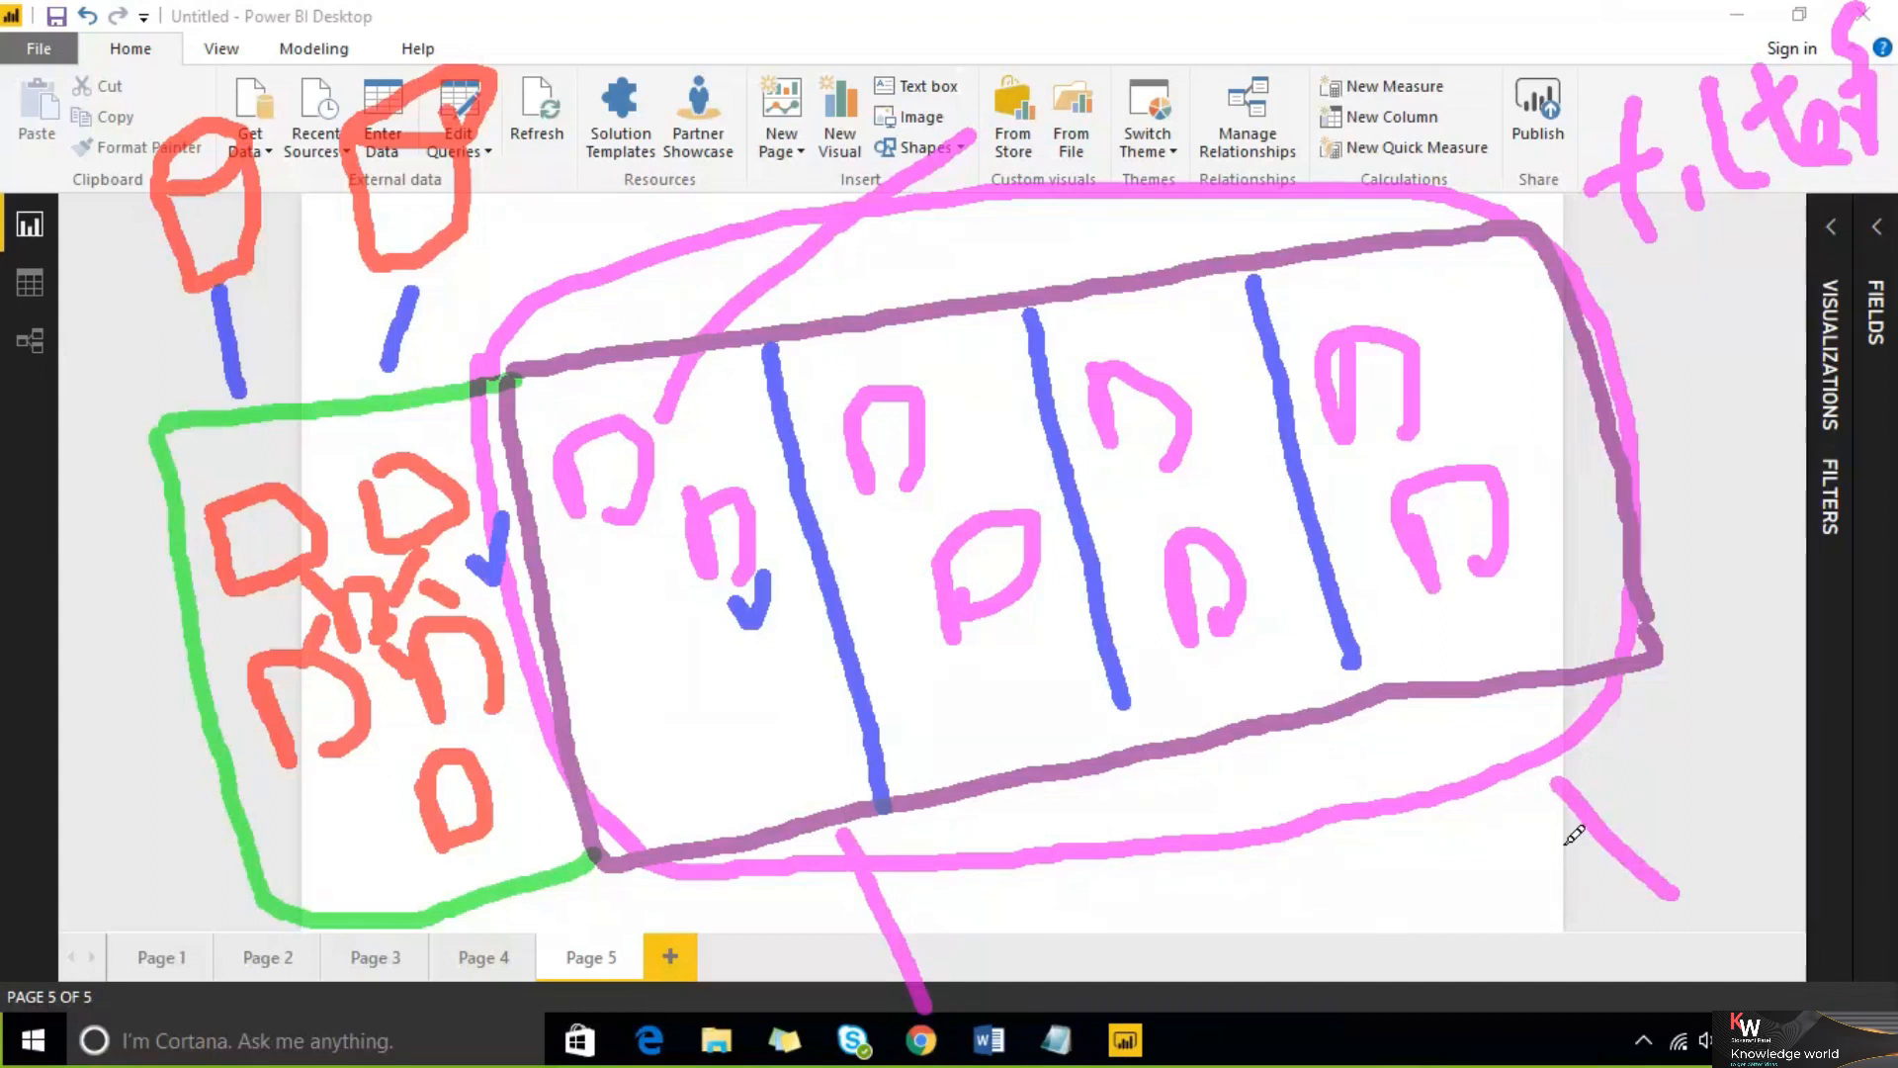
{"action": "mouse_move", "coordinate": [540, 421]}
{"action": "left_mouse_down"}
{"action": "mouse_move", "coordinate": [607, 379]}
{"action": "mouse_move", "coordinate": [673, 421]}
{"action": "mouse_move", "coordinate": [608, 556]}
{"action": "mouse_move", "coordinate": [549, 425]}
{"action": "mouse_move", "coordinate": [570, 403]}
{"action": "left_mouse_up"}
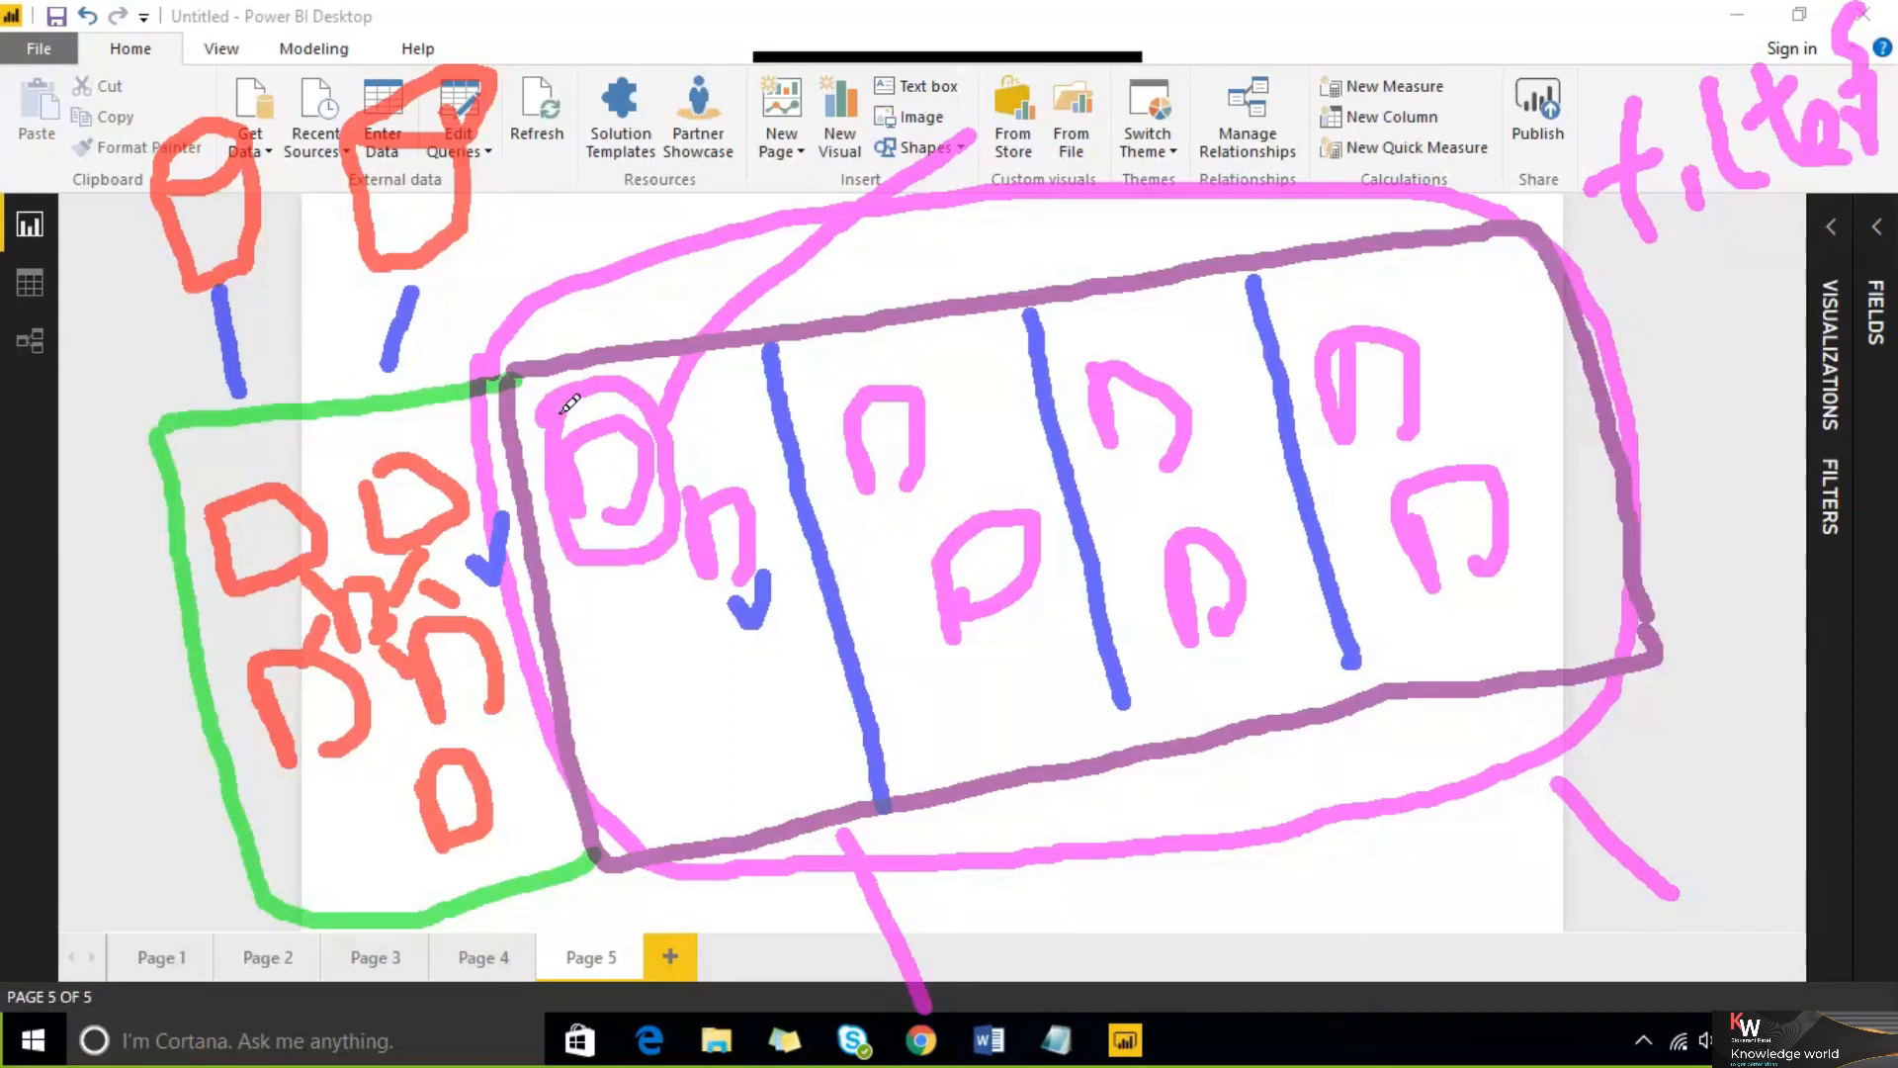
{"action": "left_click_drag", "start_coordinate": [766, 394], "coordinate": [729, 457]}
{"action": "left_click_drag", "start_coordinate": [755, 621], "coordinate": [708, 665]}
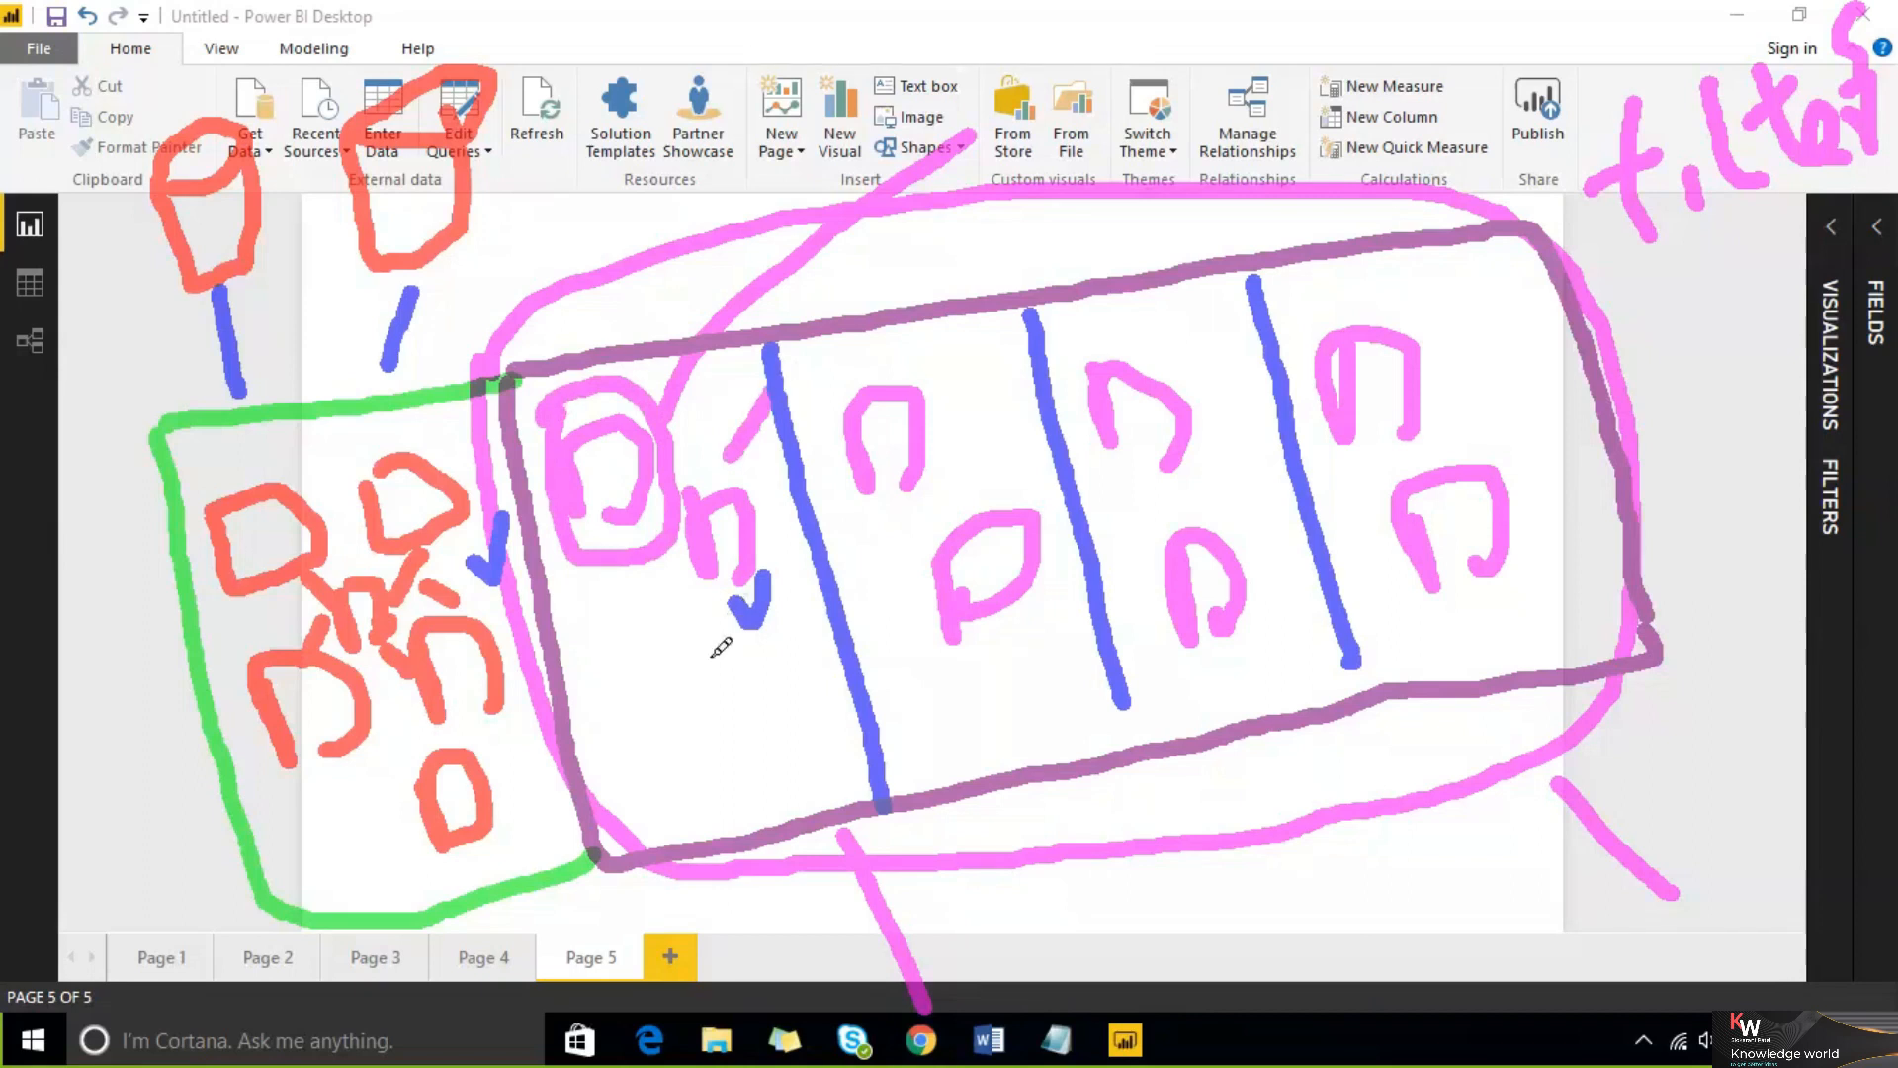
{"action": "left_click_drag", "start_coordinate": [685, 752], "coordinate": [791, 679]}
{"action": "left_click_drag", "start_coordinate": [736, 791], "coordinate": [821, 732]}
{"action": "left_click_drag", "start_coordinate": [628, 699], "coordinate": [694, 590]}
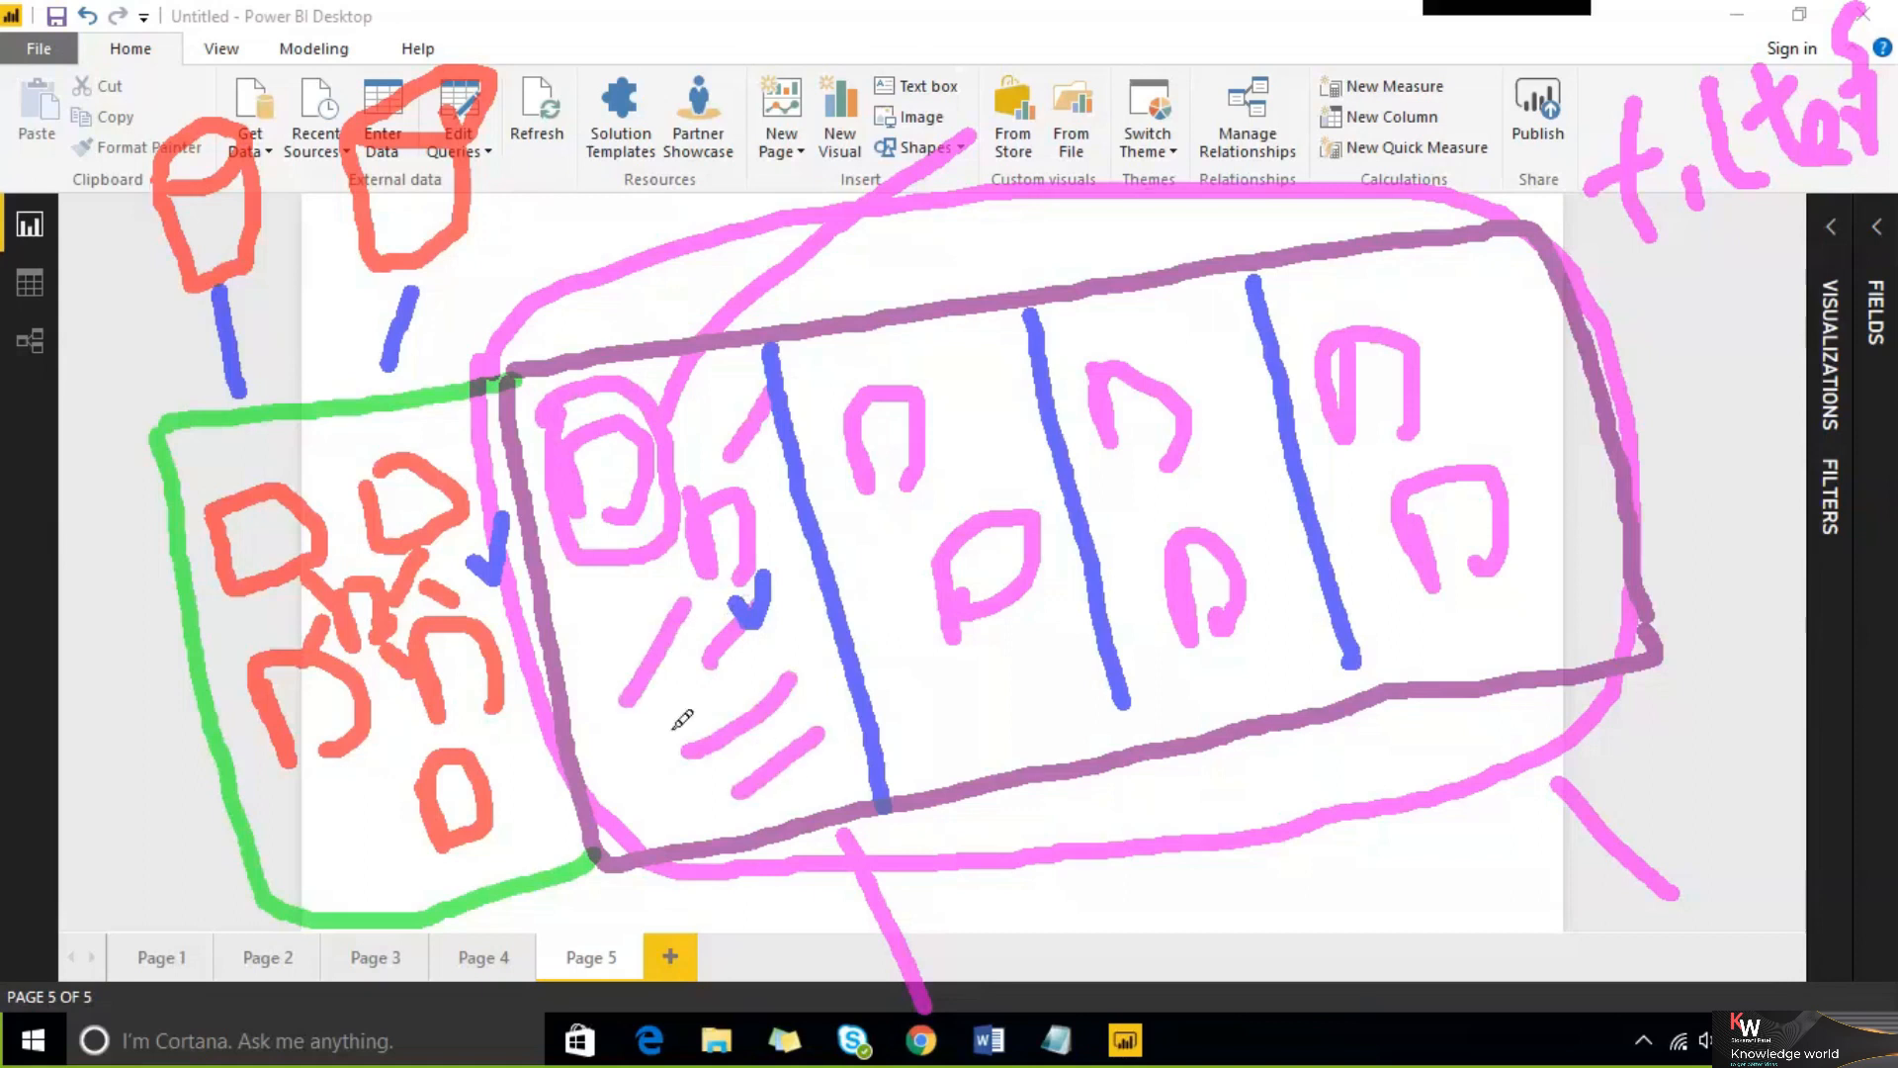
{"action": "left_click_drag", "start_coordinate": [674, 740], "coordinate": [708, 655]}
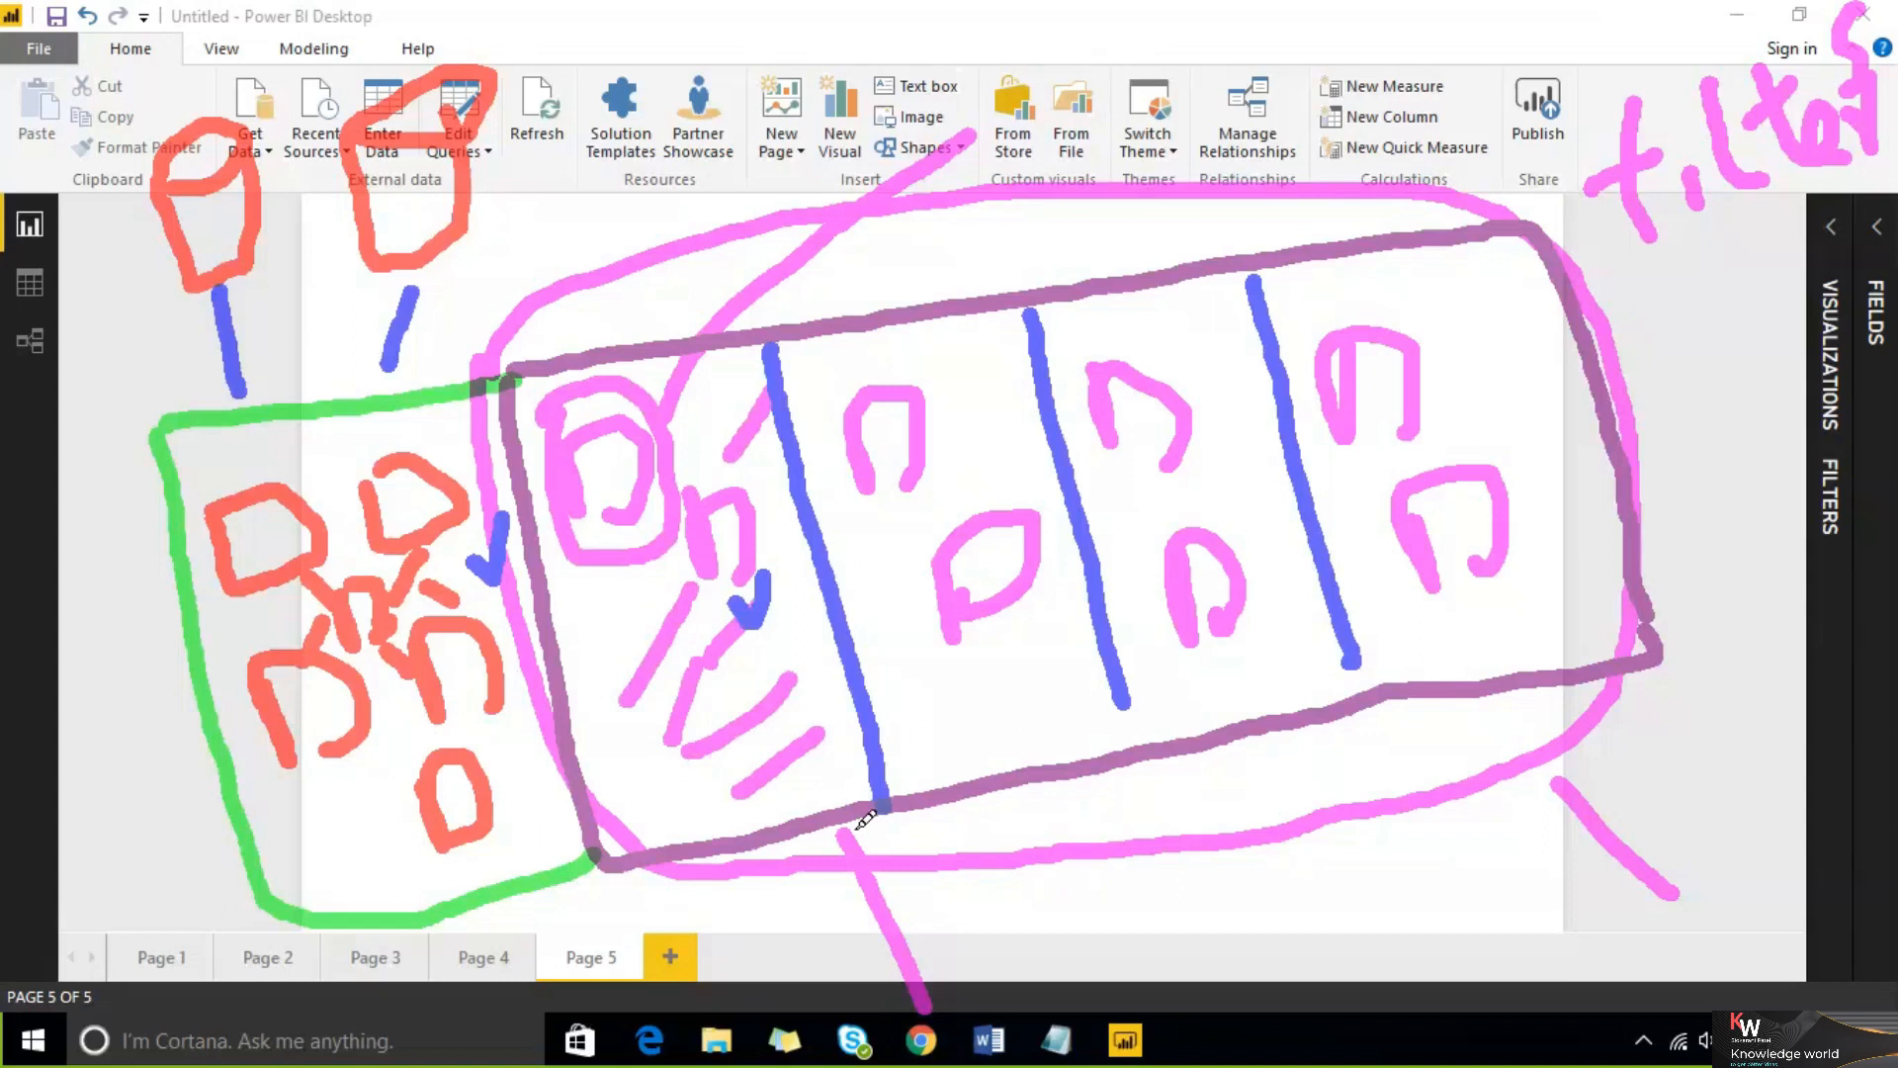
{"action": "left_click", "coordinate": [956, 803]}
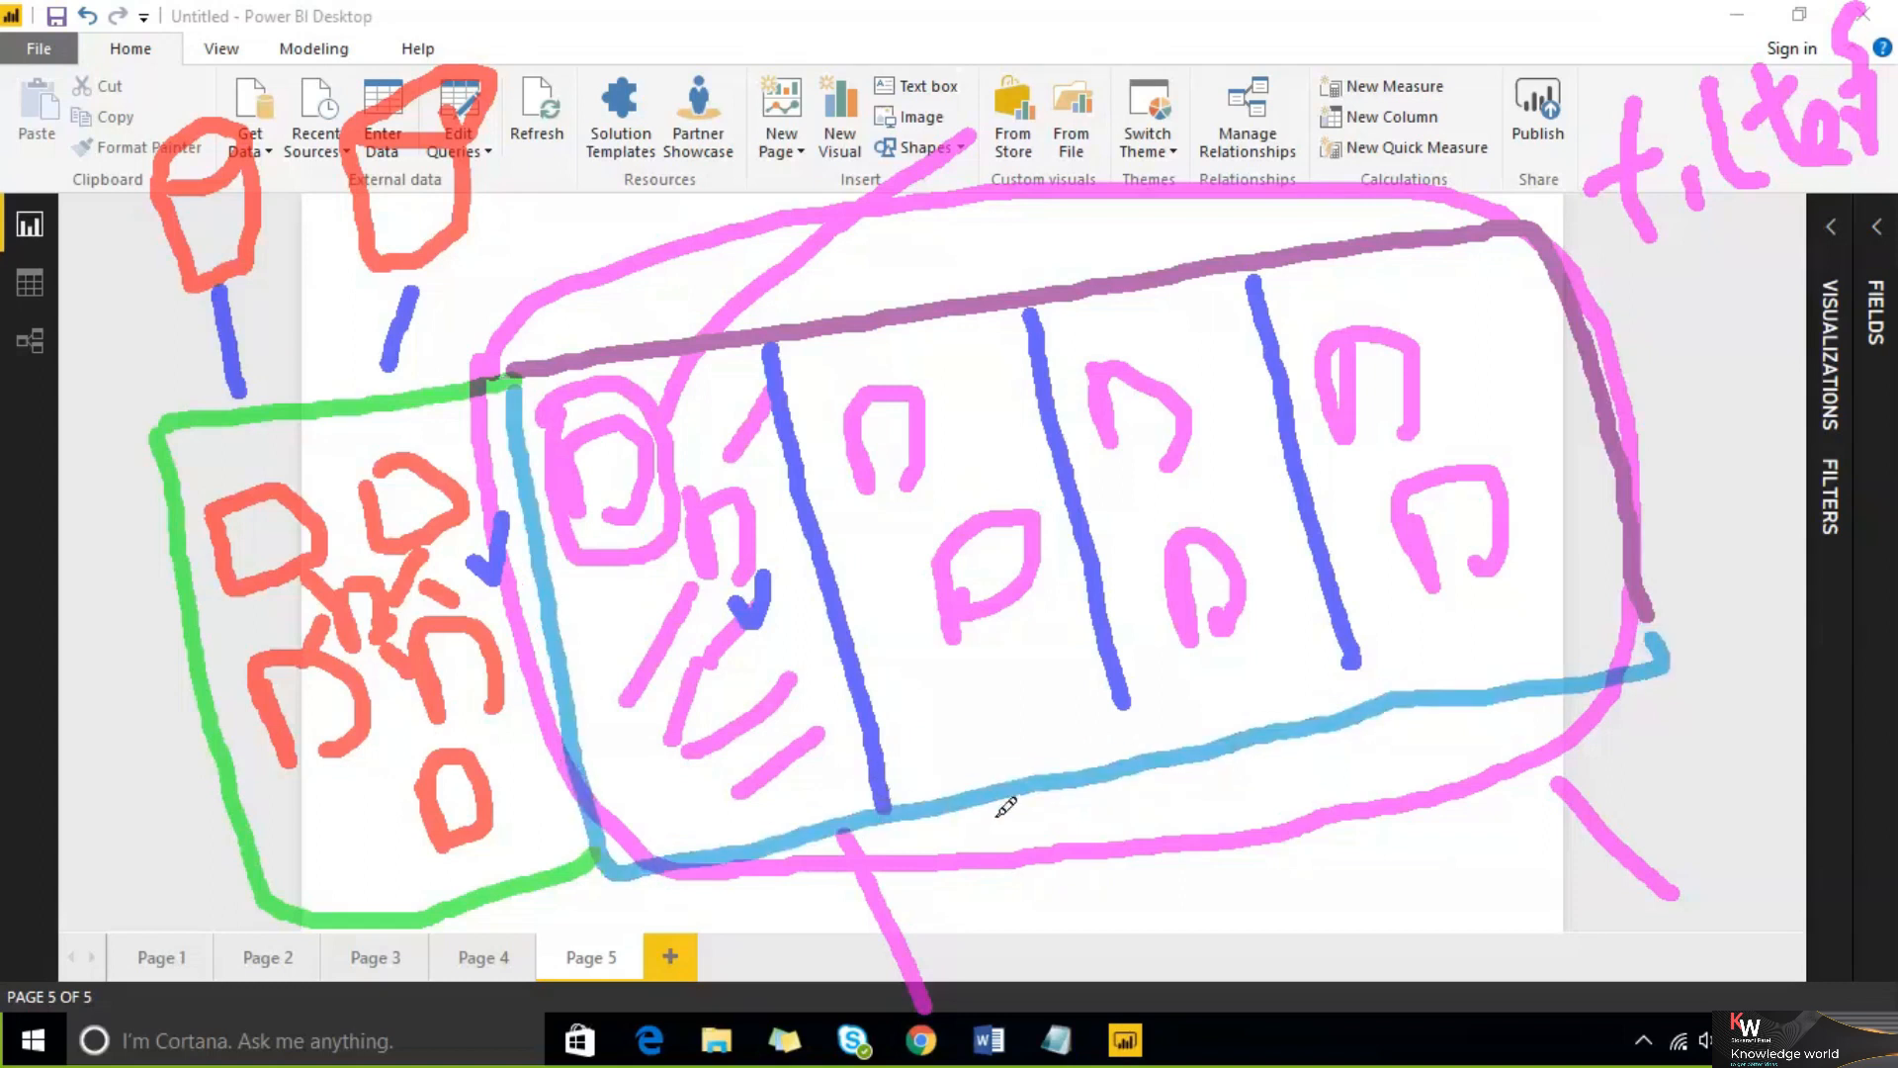
{"action": "left_click_drag", "start_coordinate": [993, 809], "coordinate": [1063, 954]}
{"action": "left_click_drag", "start_coordinate": [1187, 770], "coordinate": [1224, 888]}
{"action": "left_click_drag", "start_coordinate": [1474, 692], "coordinate": [1469, 929]}
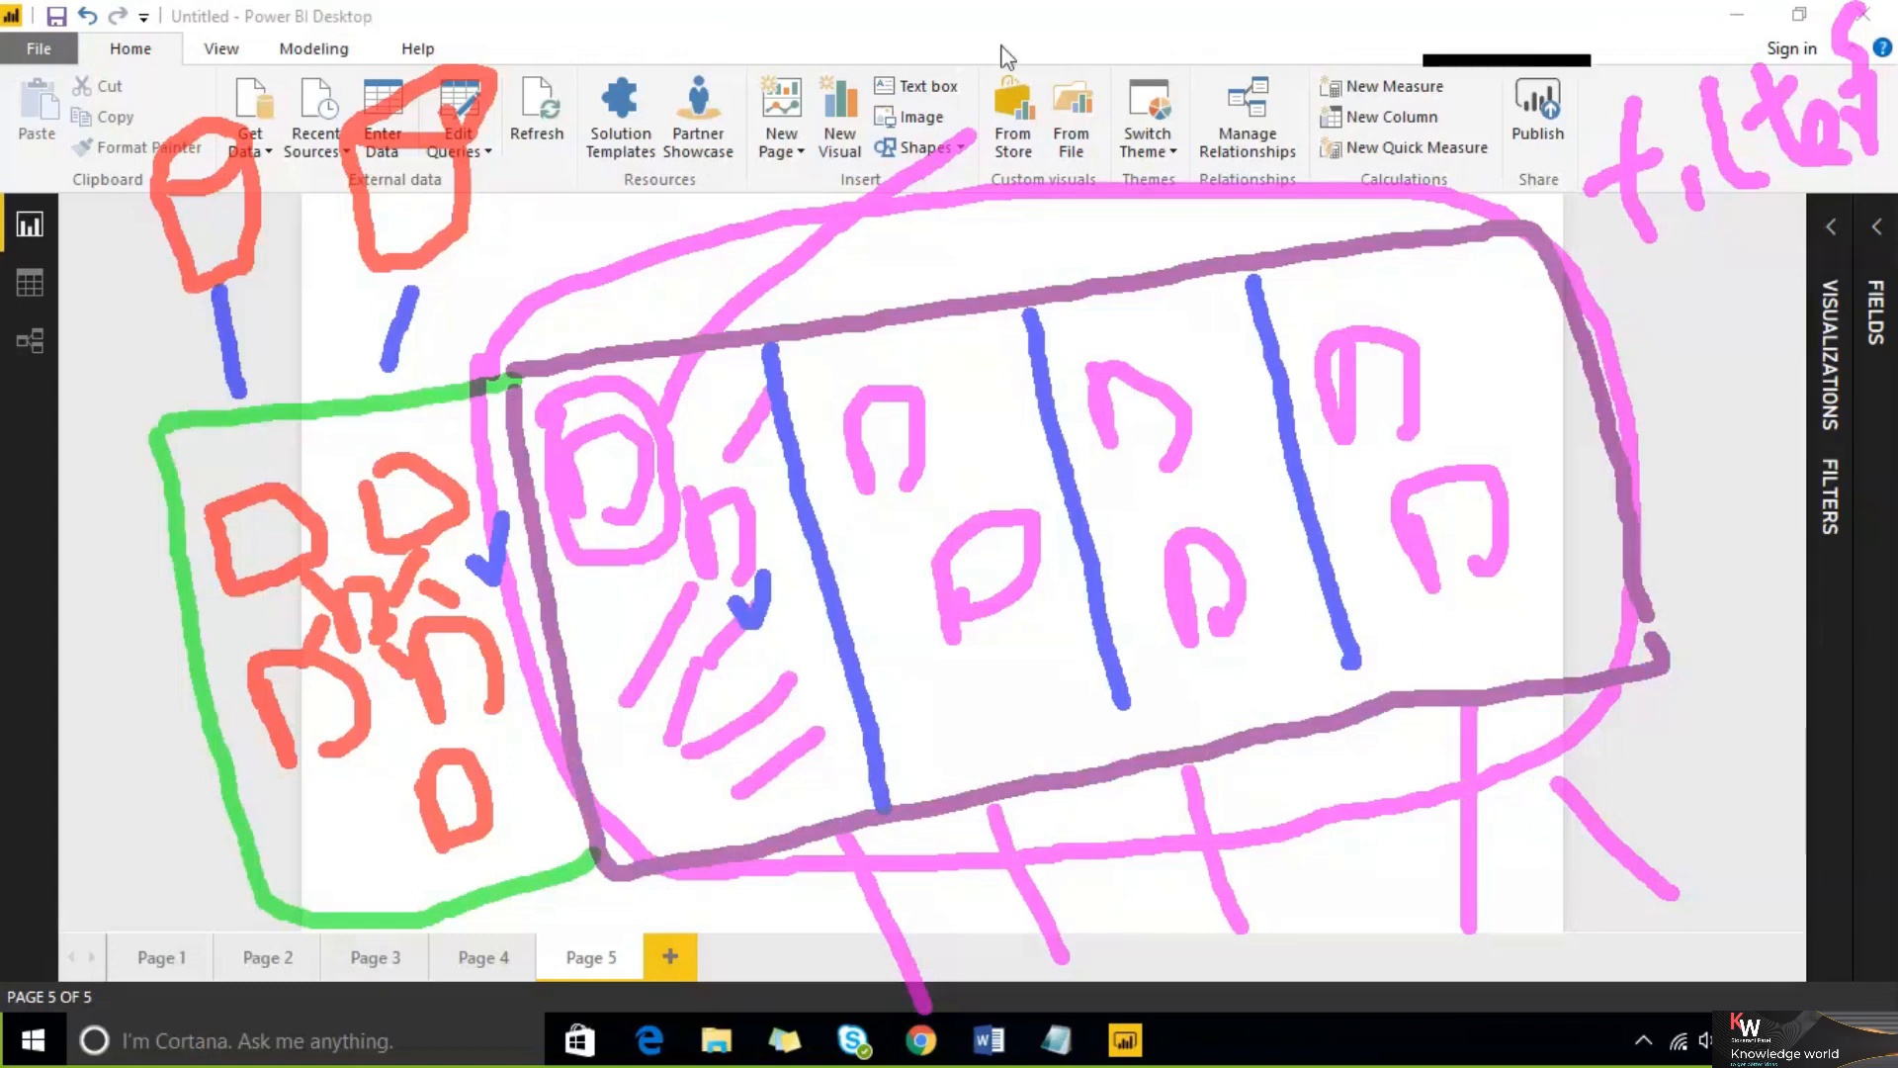
{"action": "left_click", "coordinate": [1464, 36]}
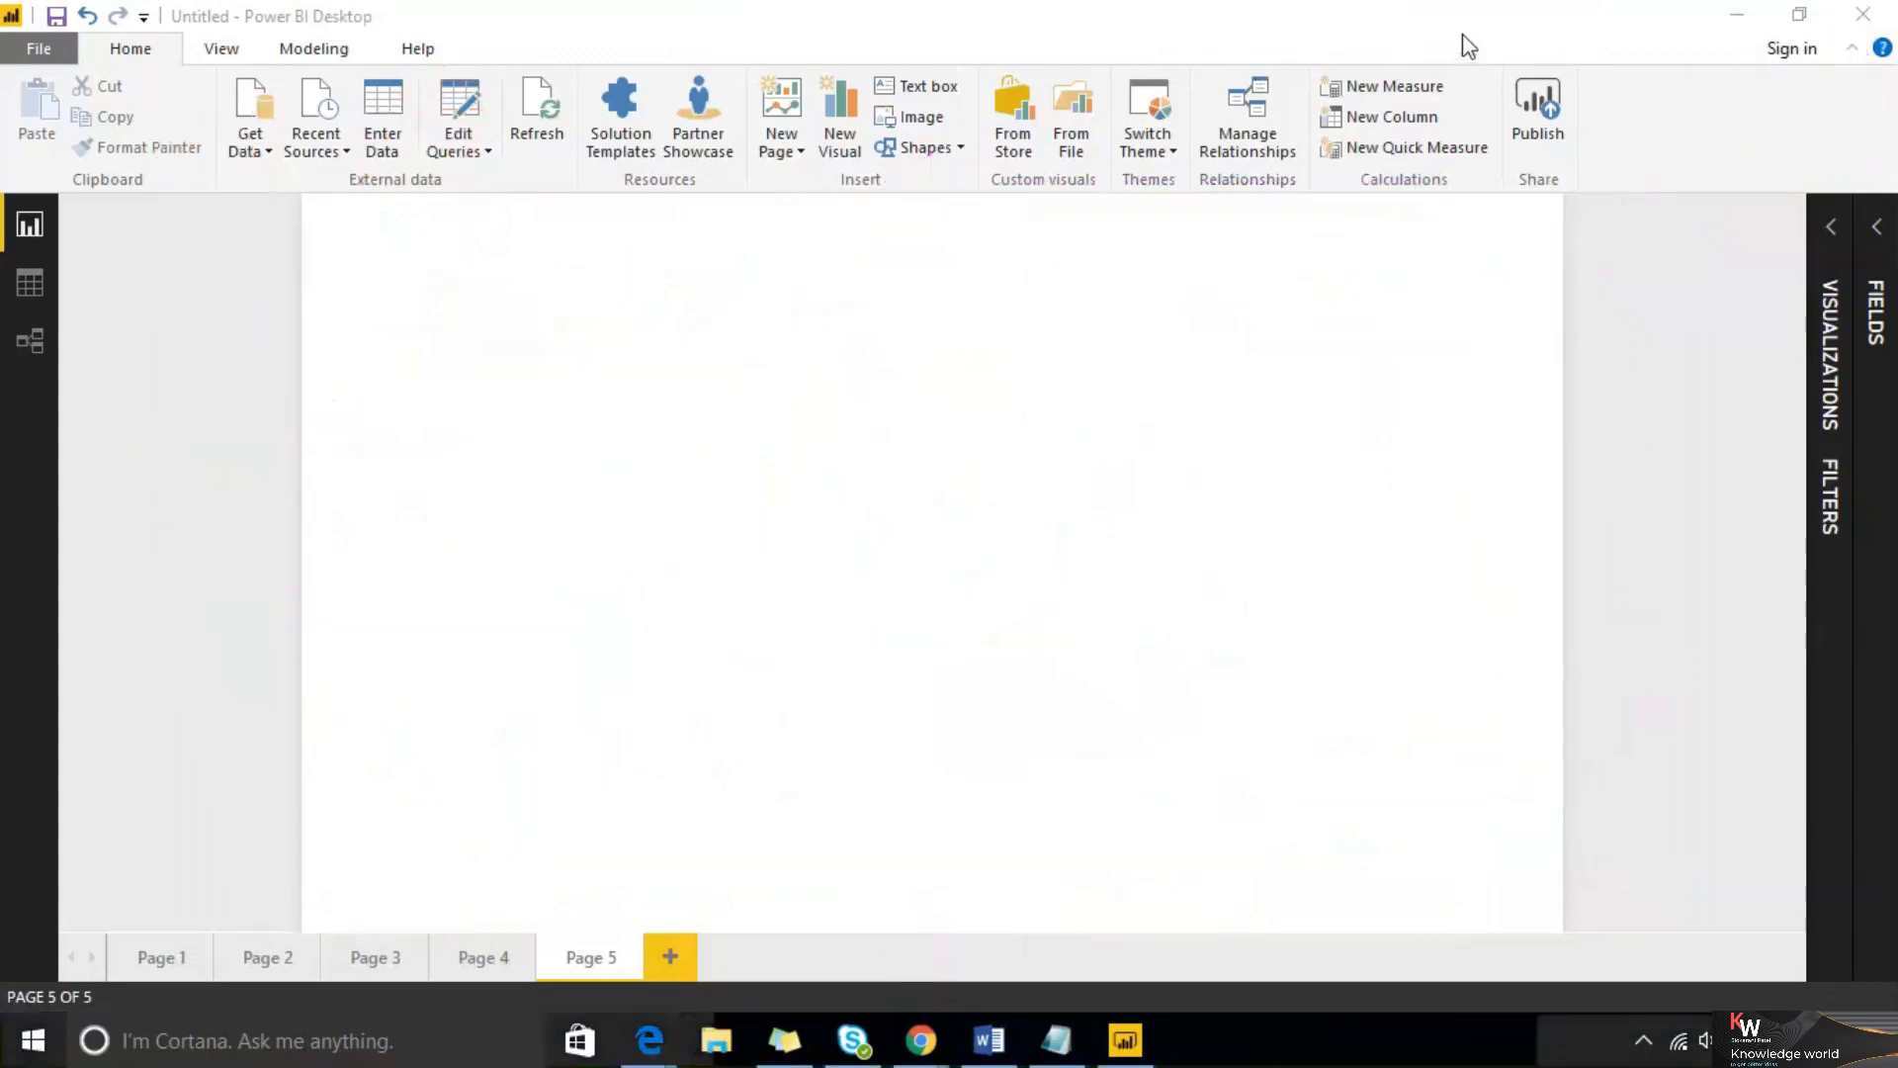
Delete the ename and Dname table visual from Page 4
{"action": "left_click", "coordinate": [376, 959]}
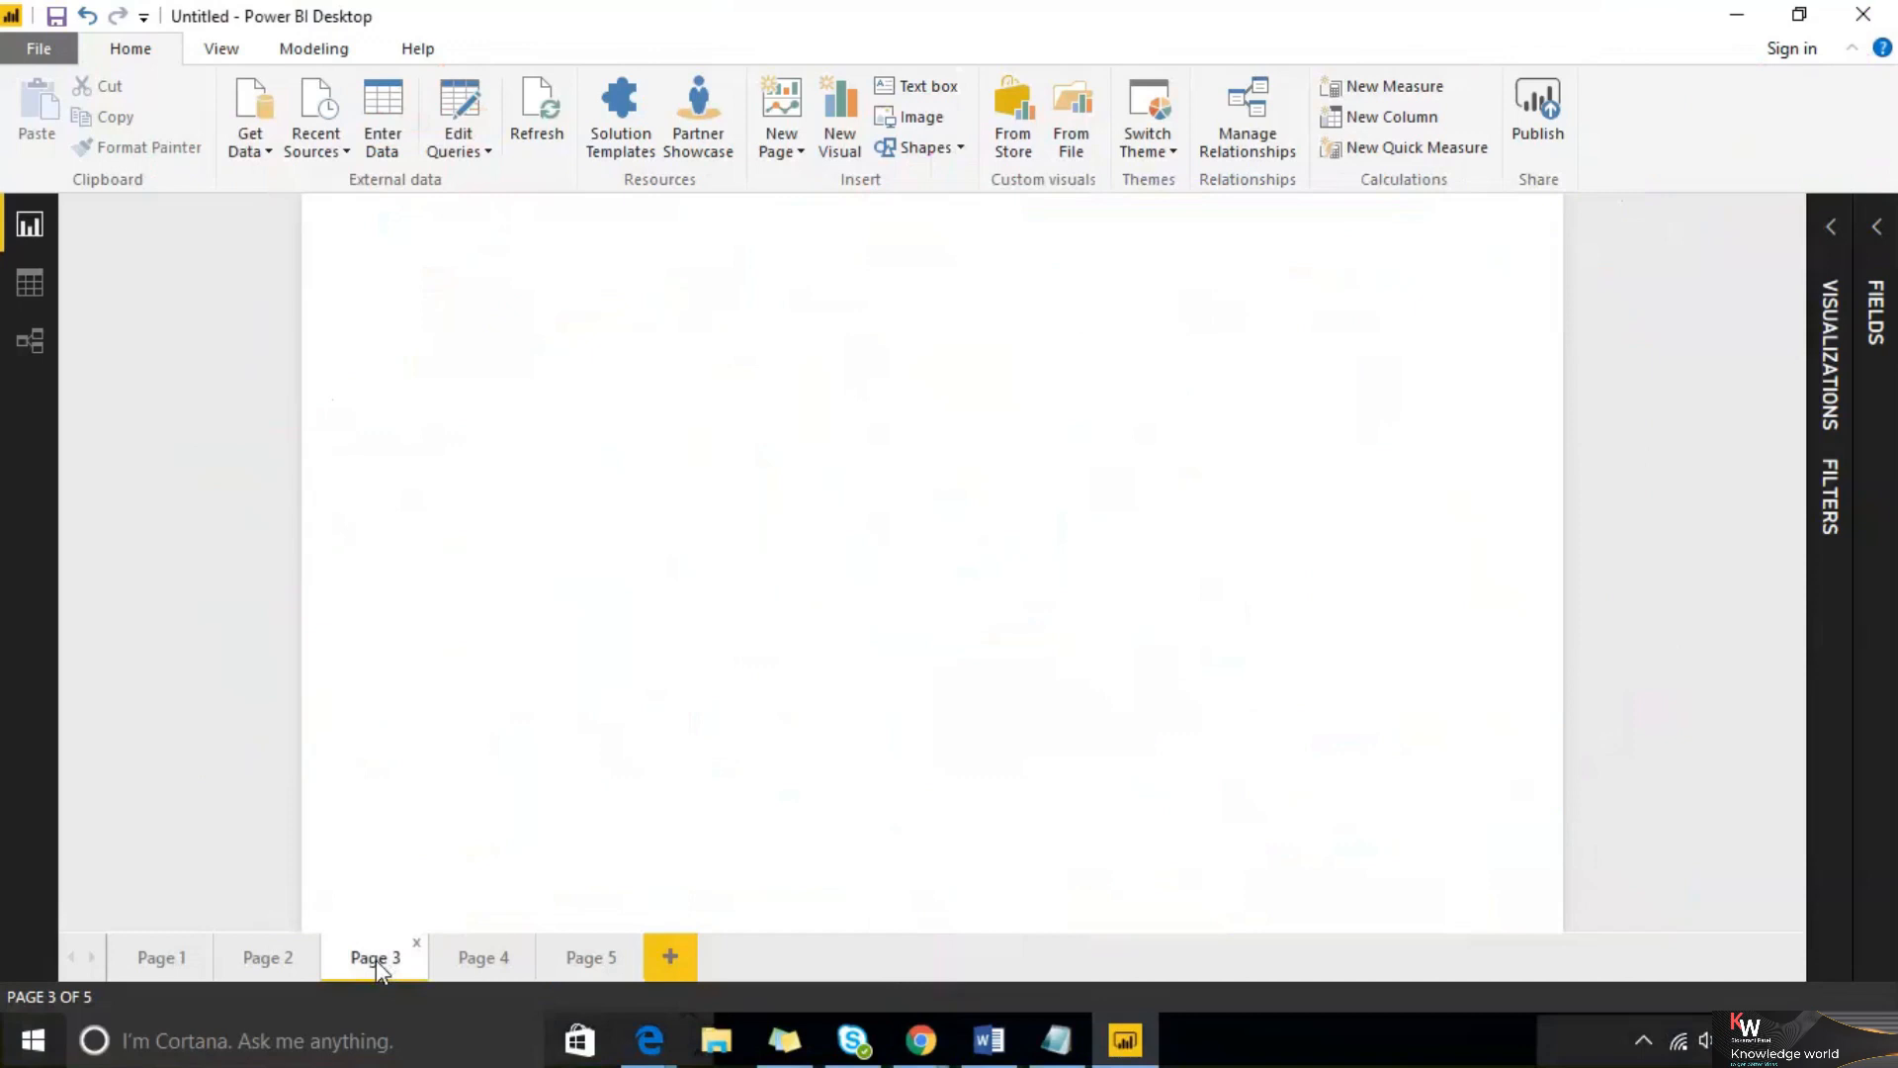
{"action": "left_click", "coordinate": [494, 962]}
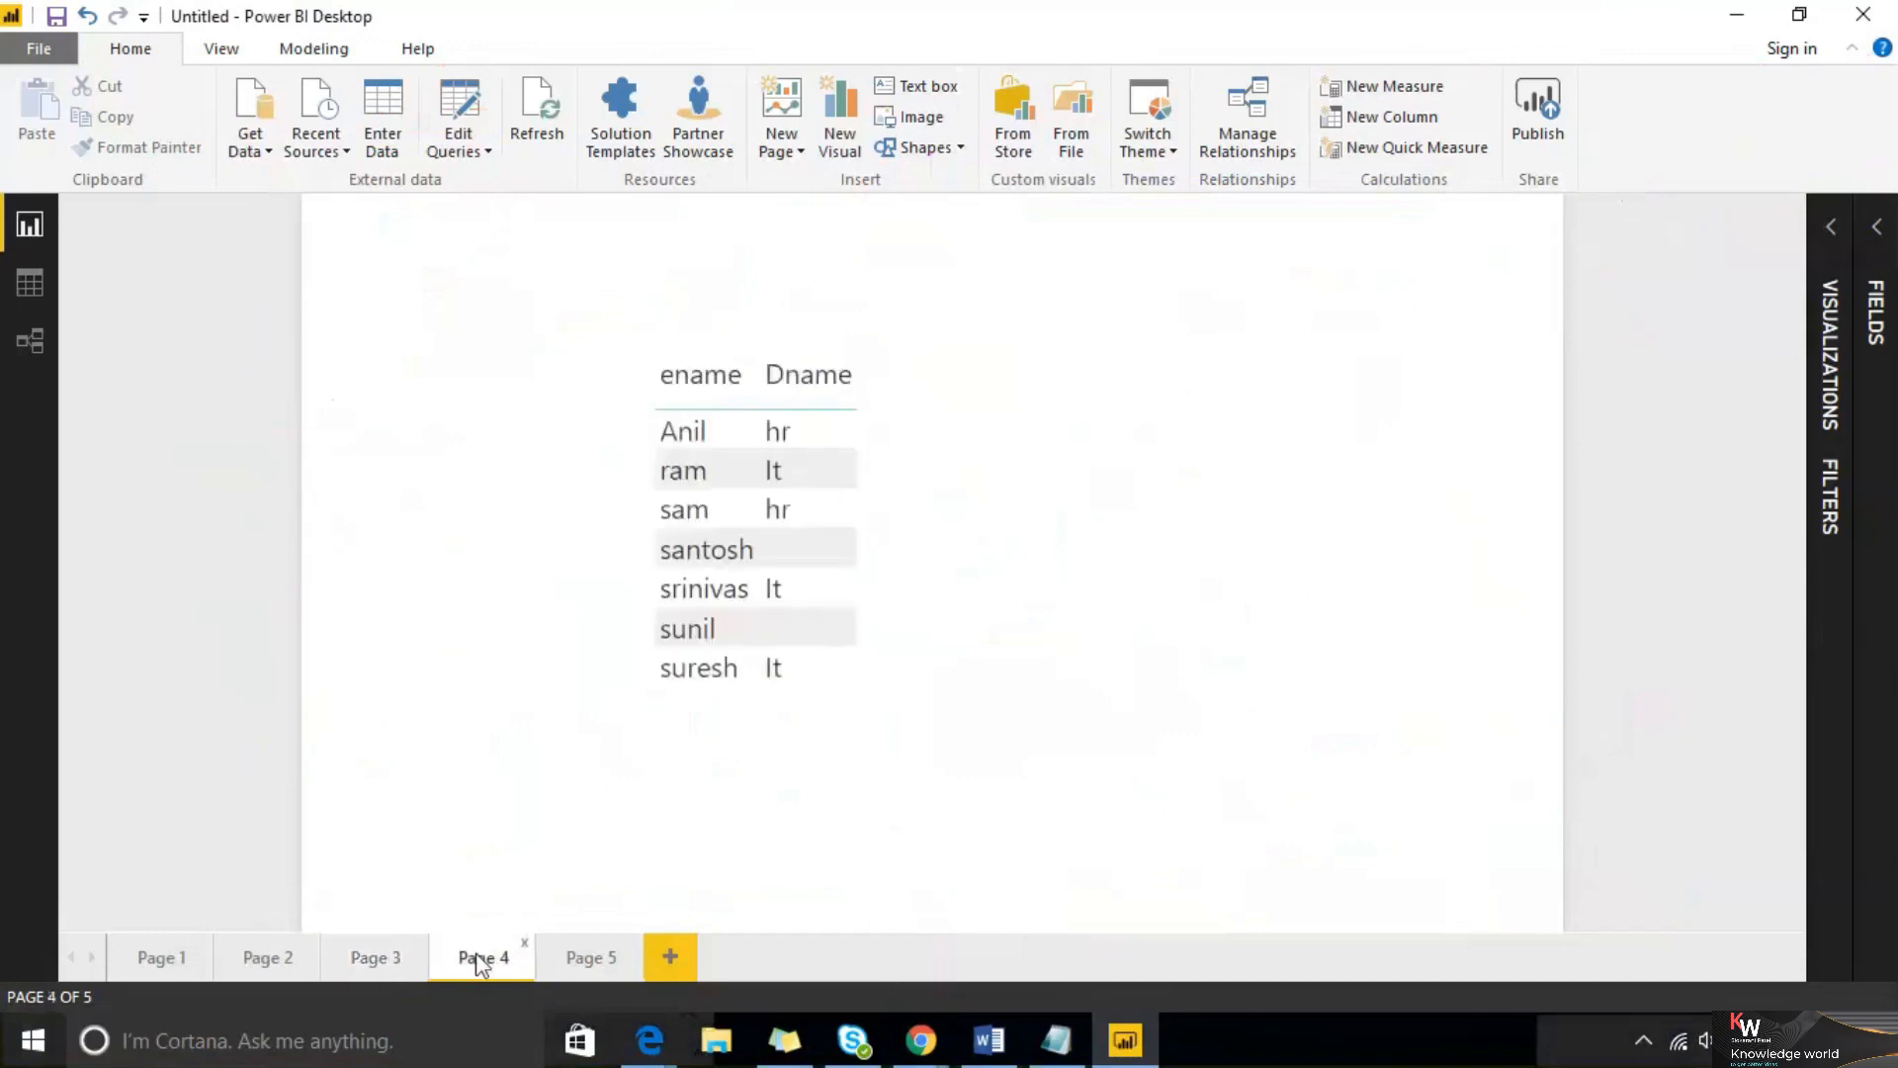
{"action": "left_click", "coordinate": [702, 351]}
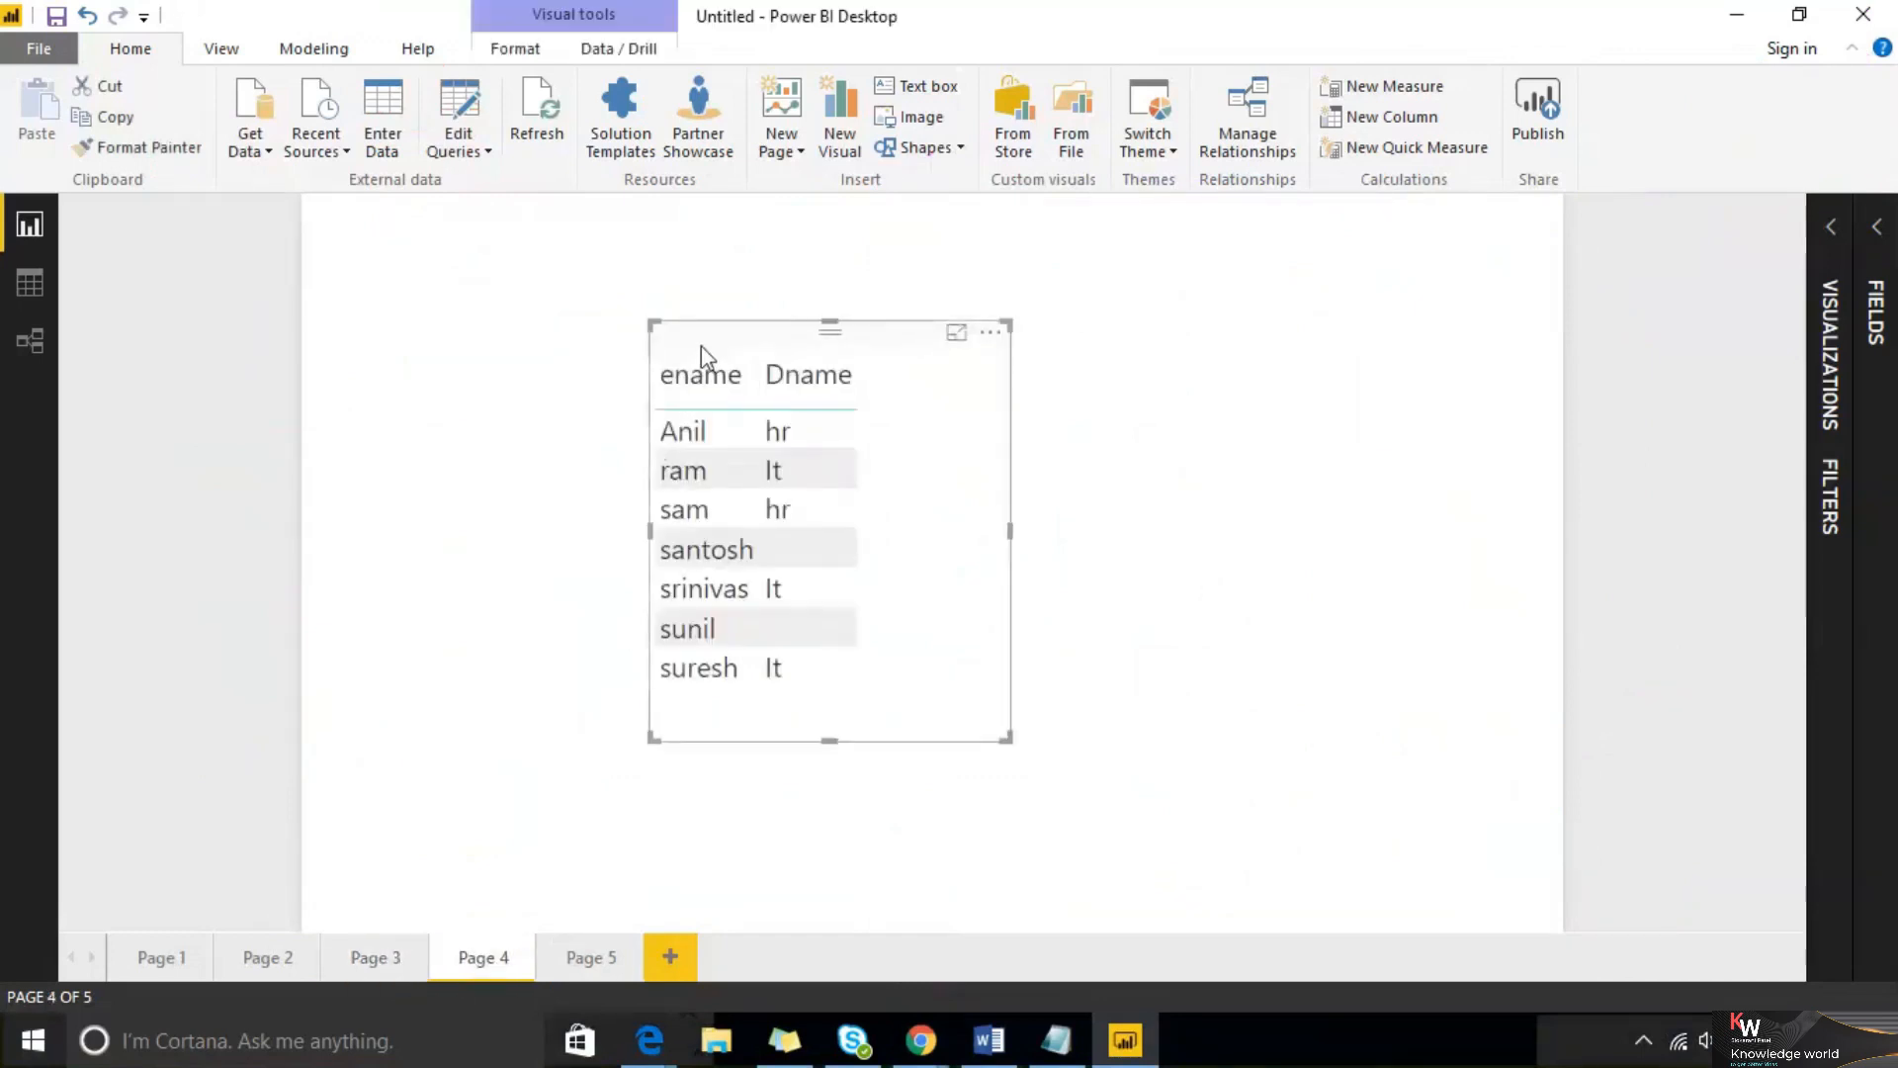
{"action": "key", "text": "Delete"}
Open Page 3 and expand the Visualizations and Fields panes
{"action": "left_click", "coordinate": [361, 959]}
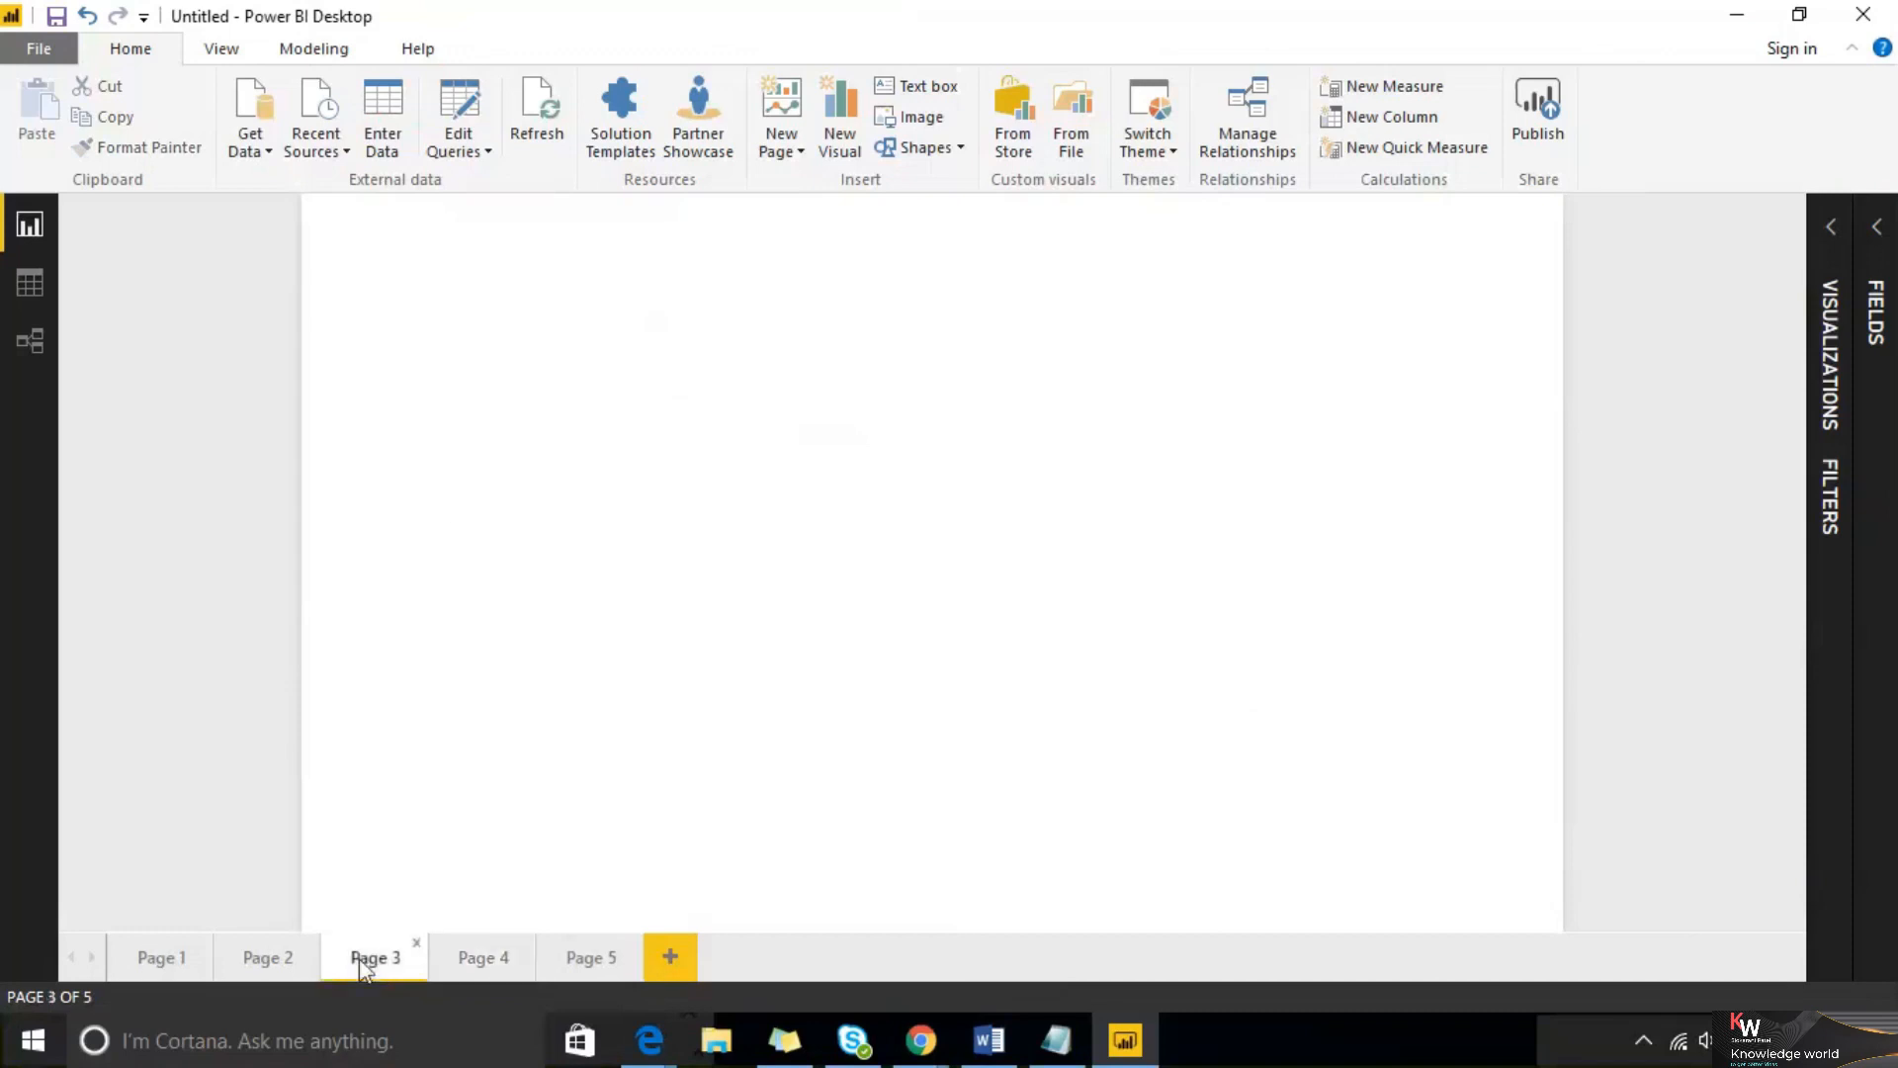
{"action": "left_click", "coordinate": [253, 963]}
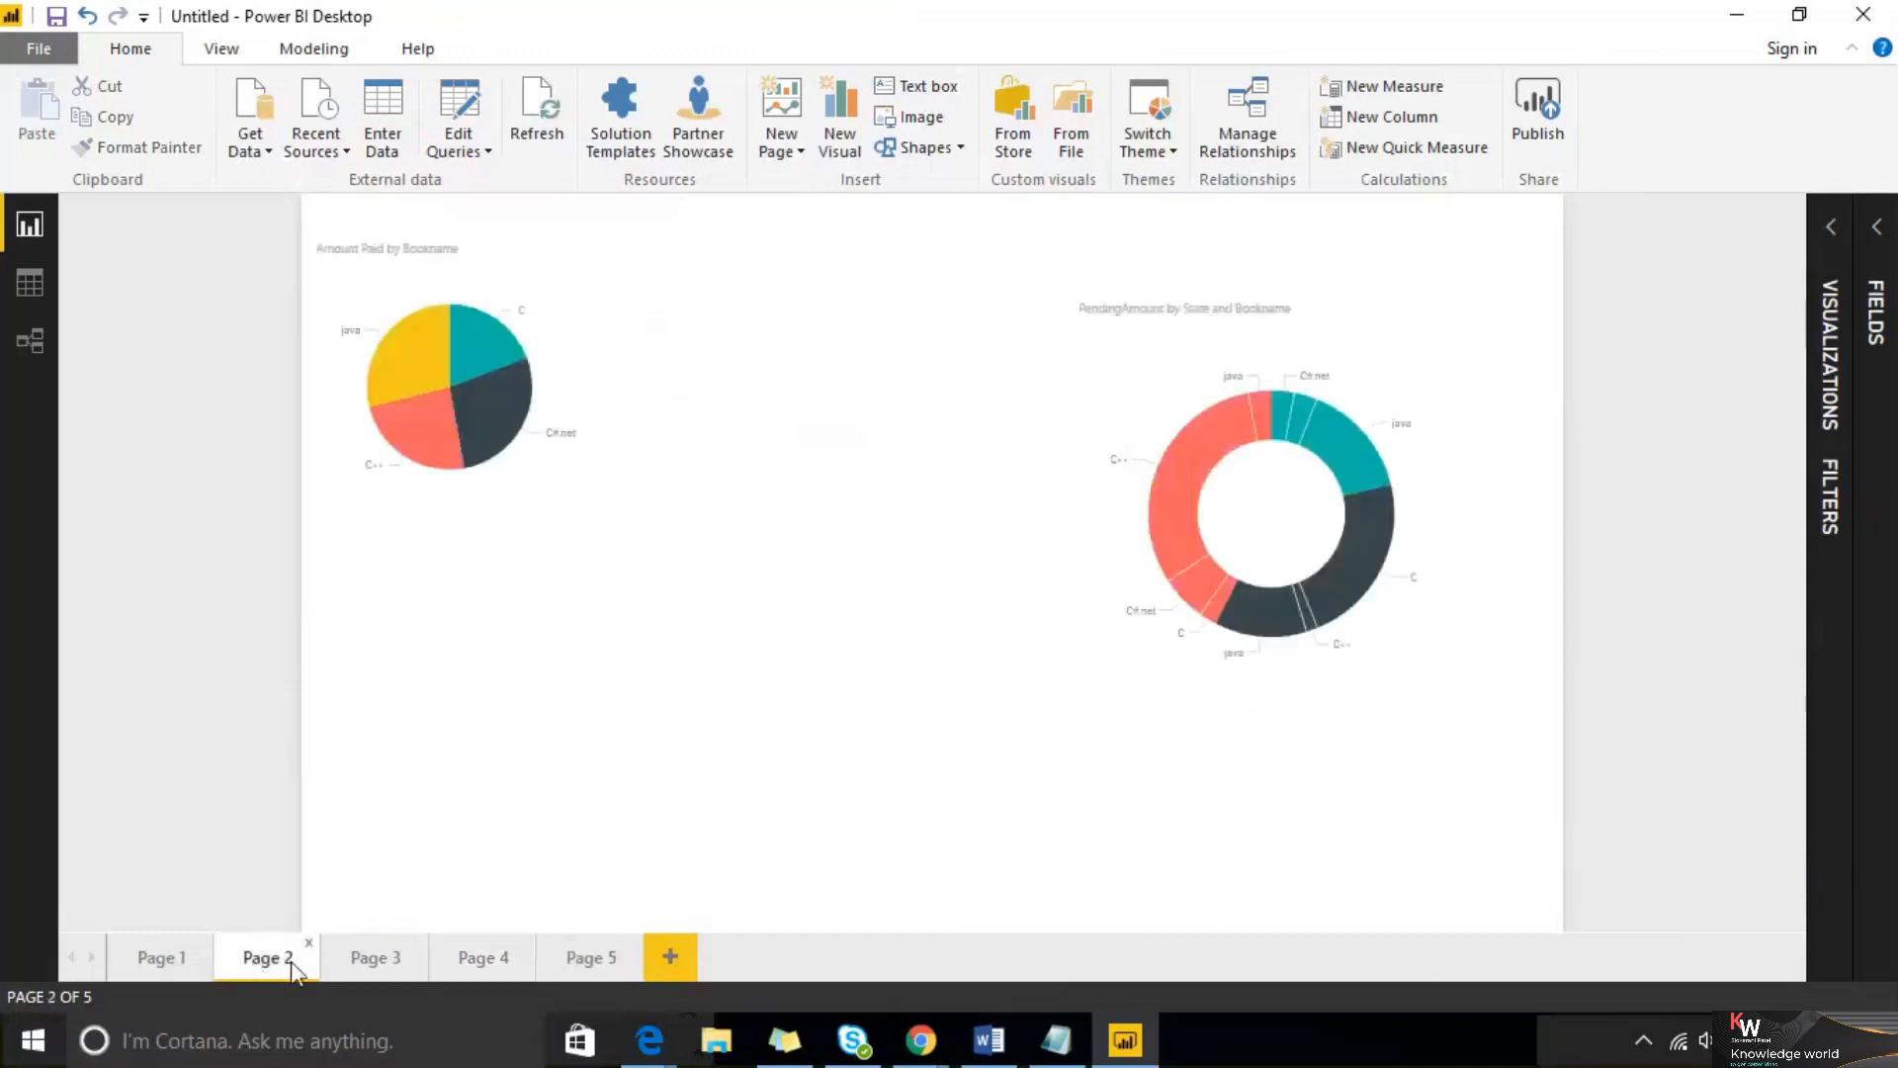
{"action": "left_click", "coordinate": [391, 961]}
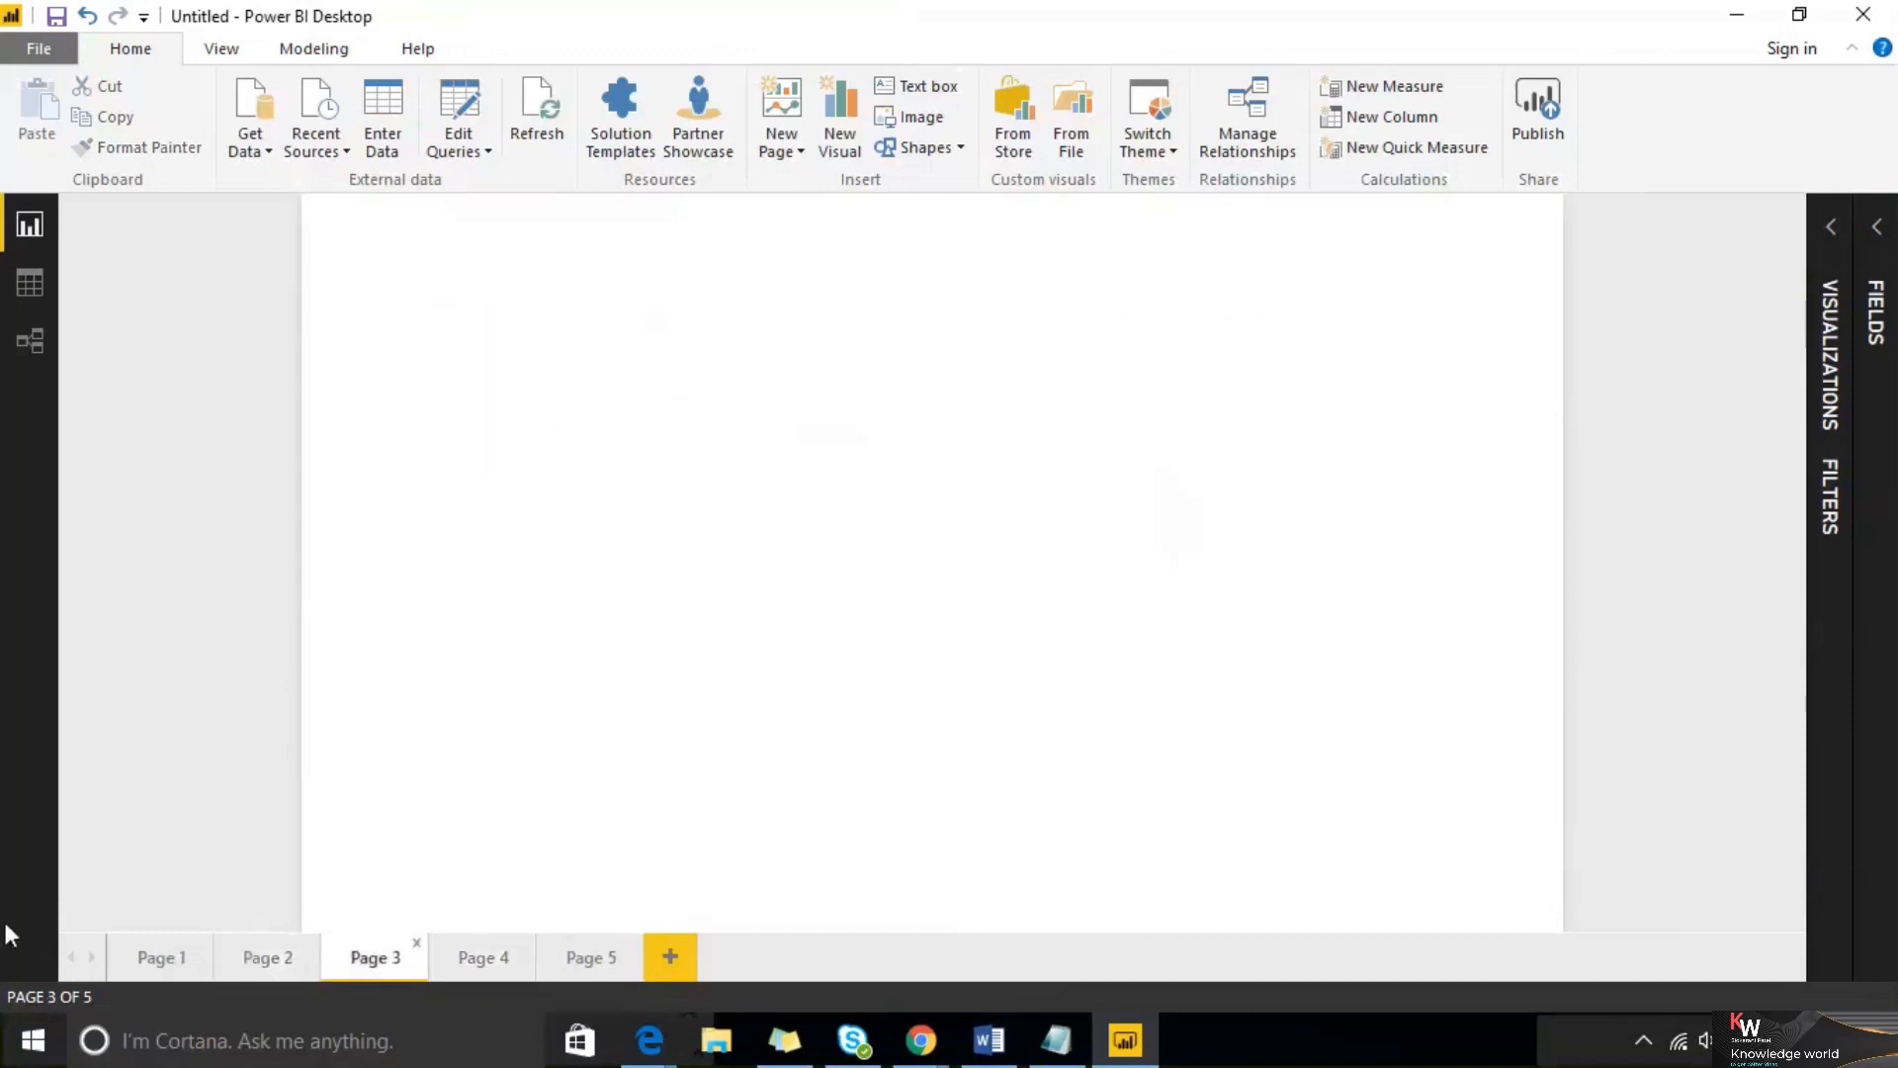
{"action": "left_click", "coordinate": [1844, 239]}
{"action": "left_click", "coordinate": [1879, 231]}
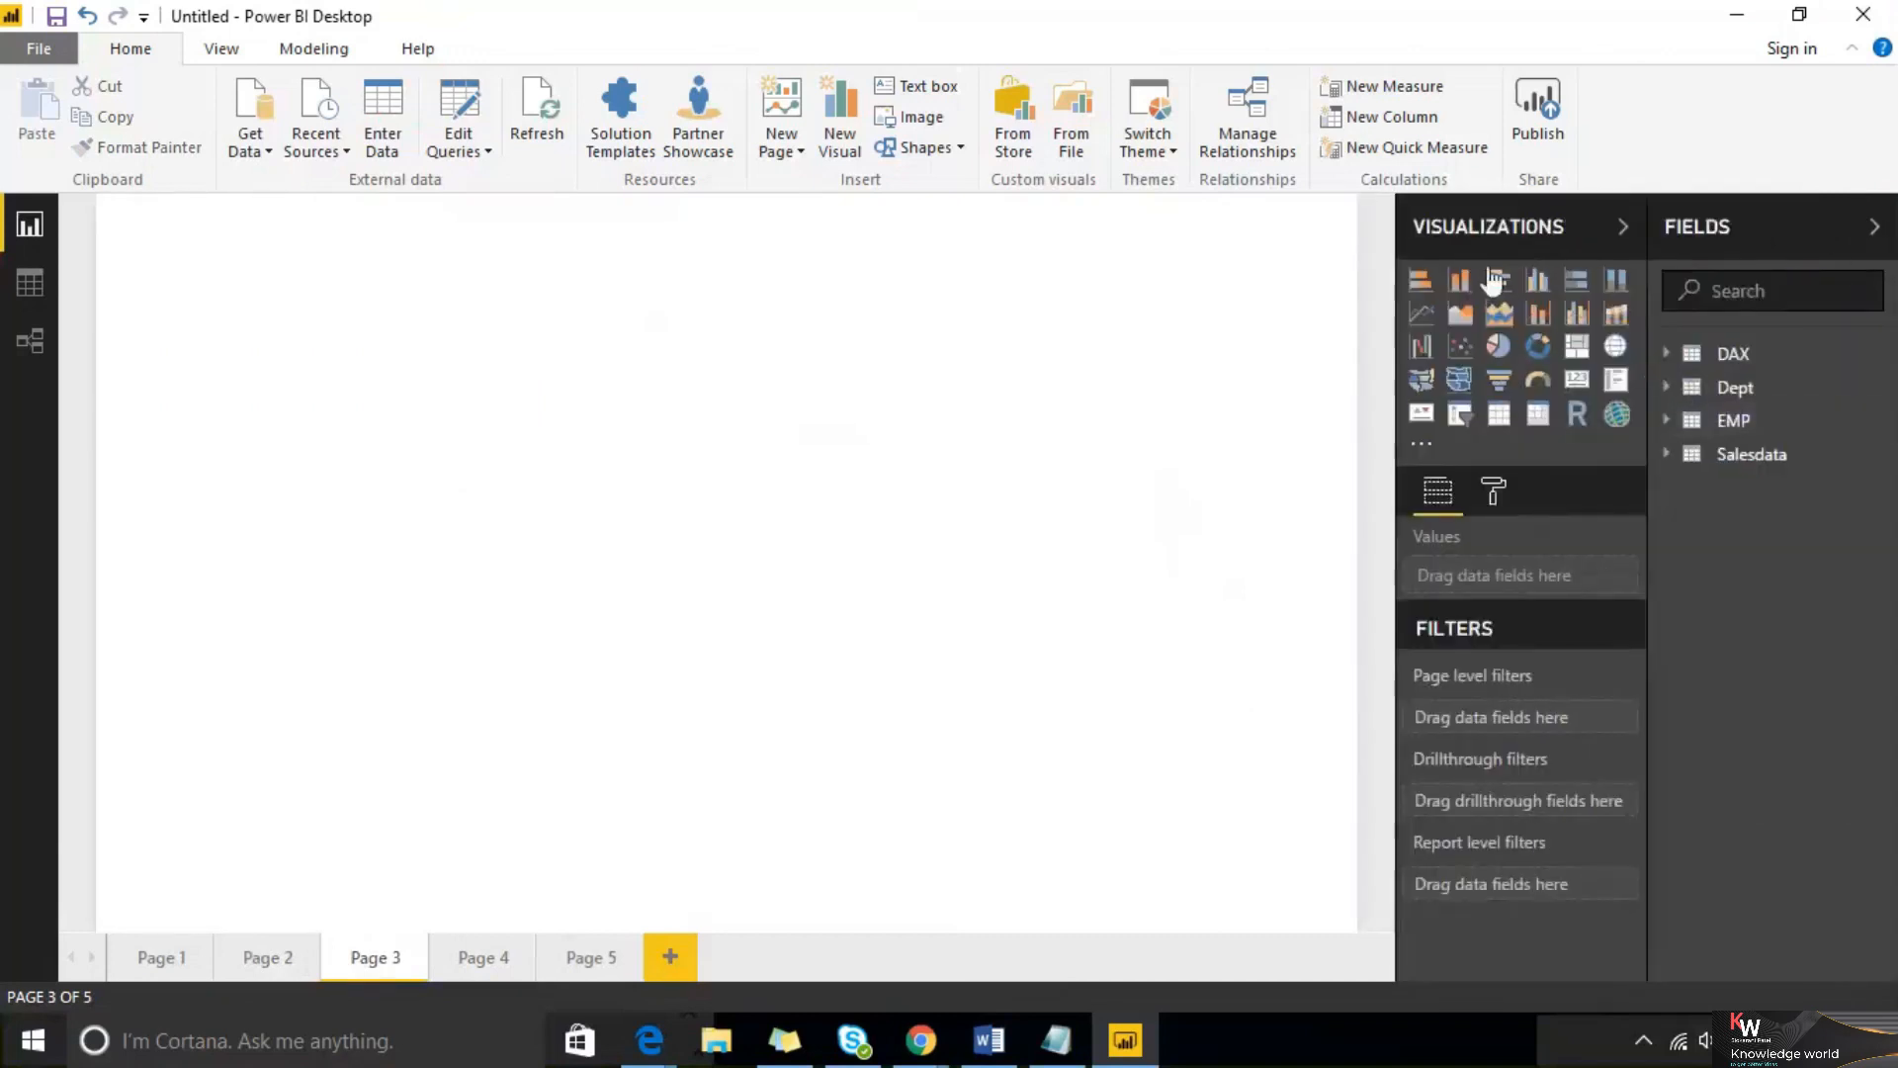
Add a clustered column chart of Amount Paid by CityName from Salesdata and enlarge it
{"action": "left_click", "coordinate": [1538, 287]}
{"action": "left_click", "coordinate": [1681, 457]}
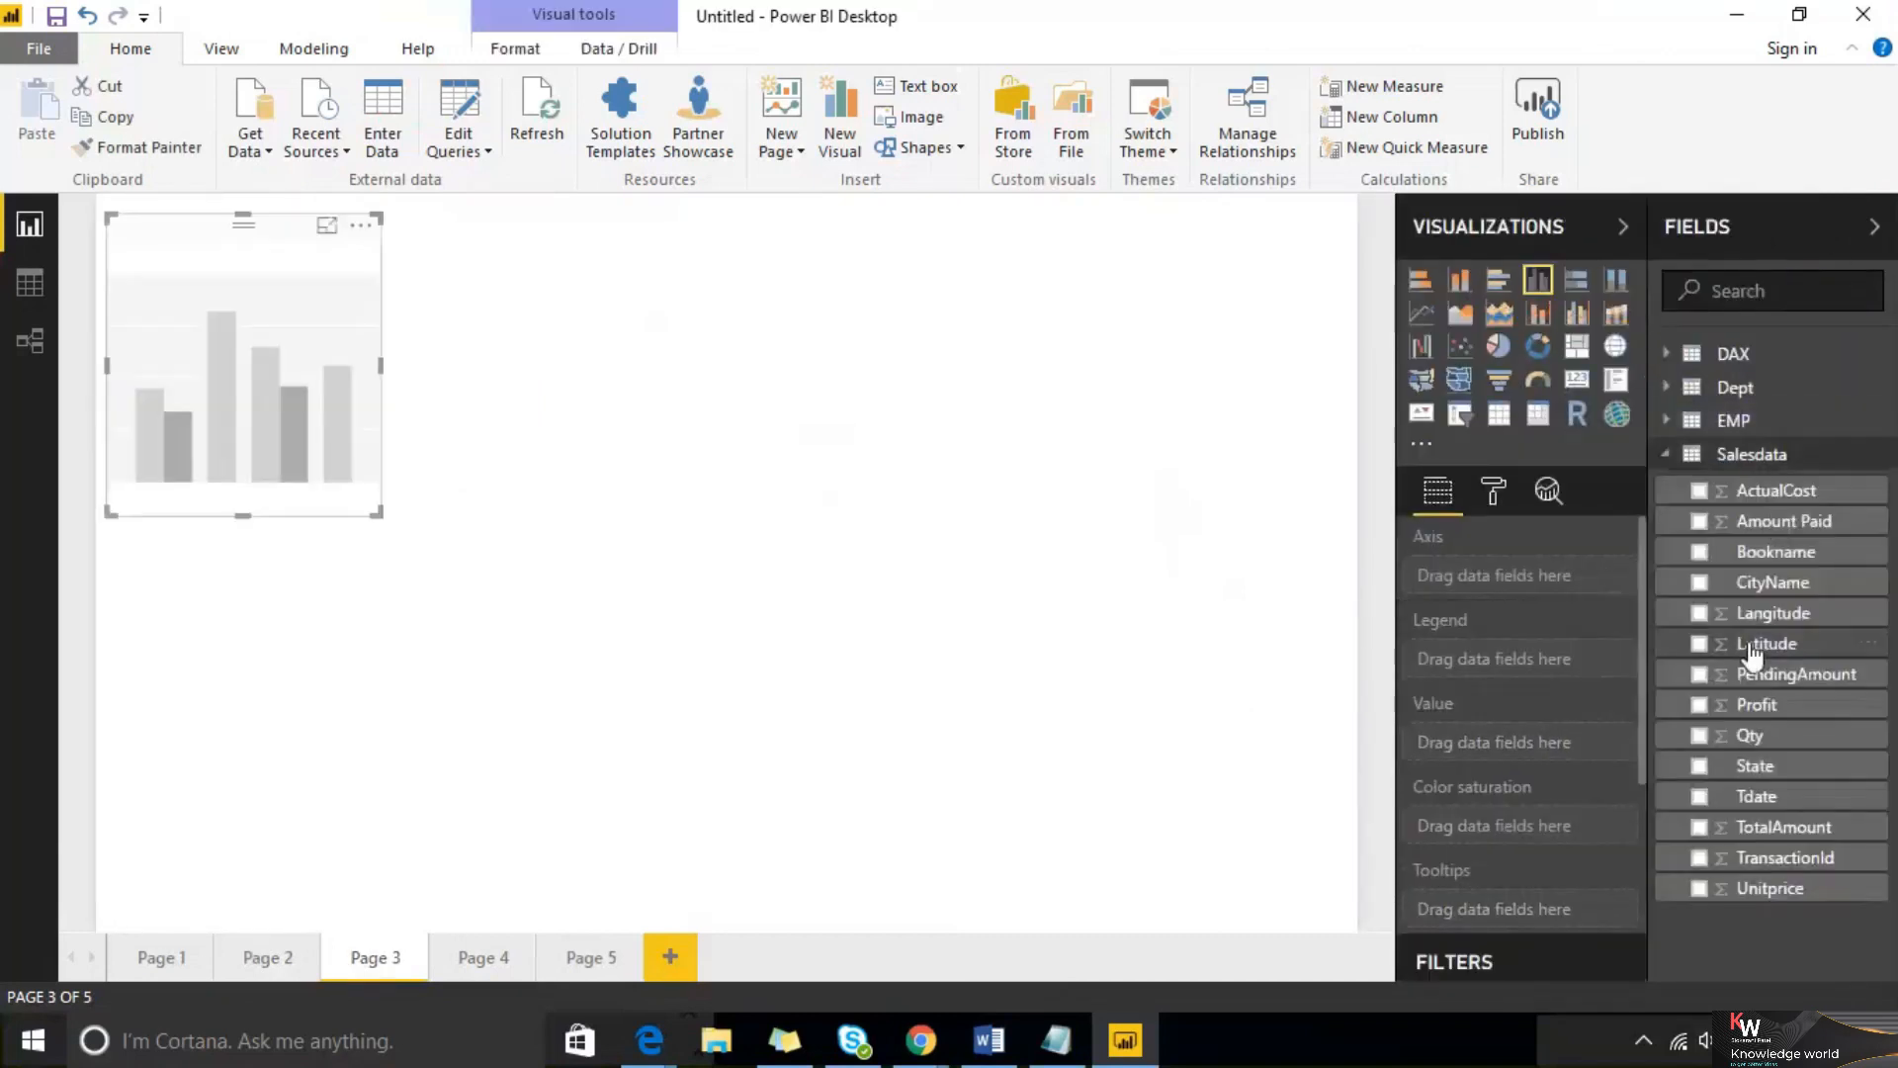
{"action": "left_click_drag", "start_coordinate": [1775, 574], "coordinate": [297, 395]}
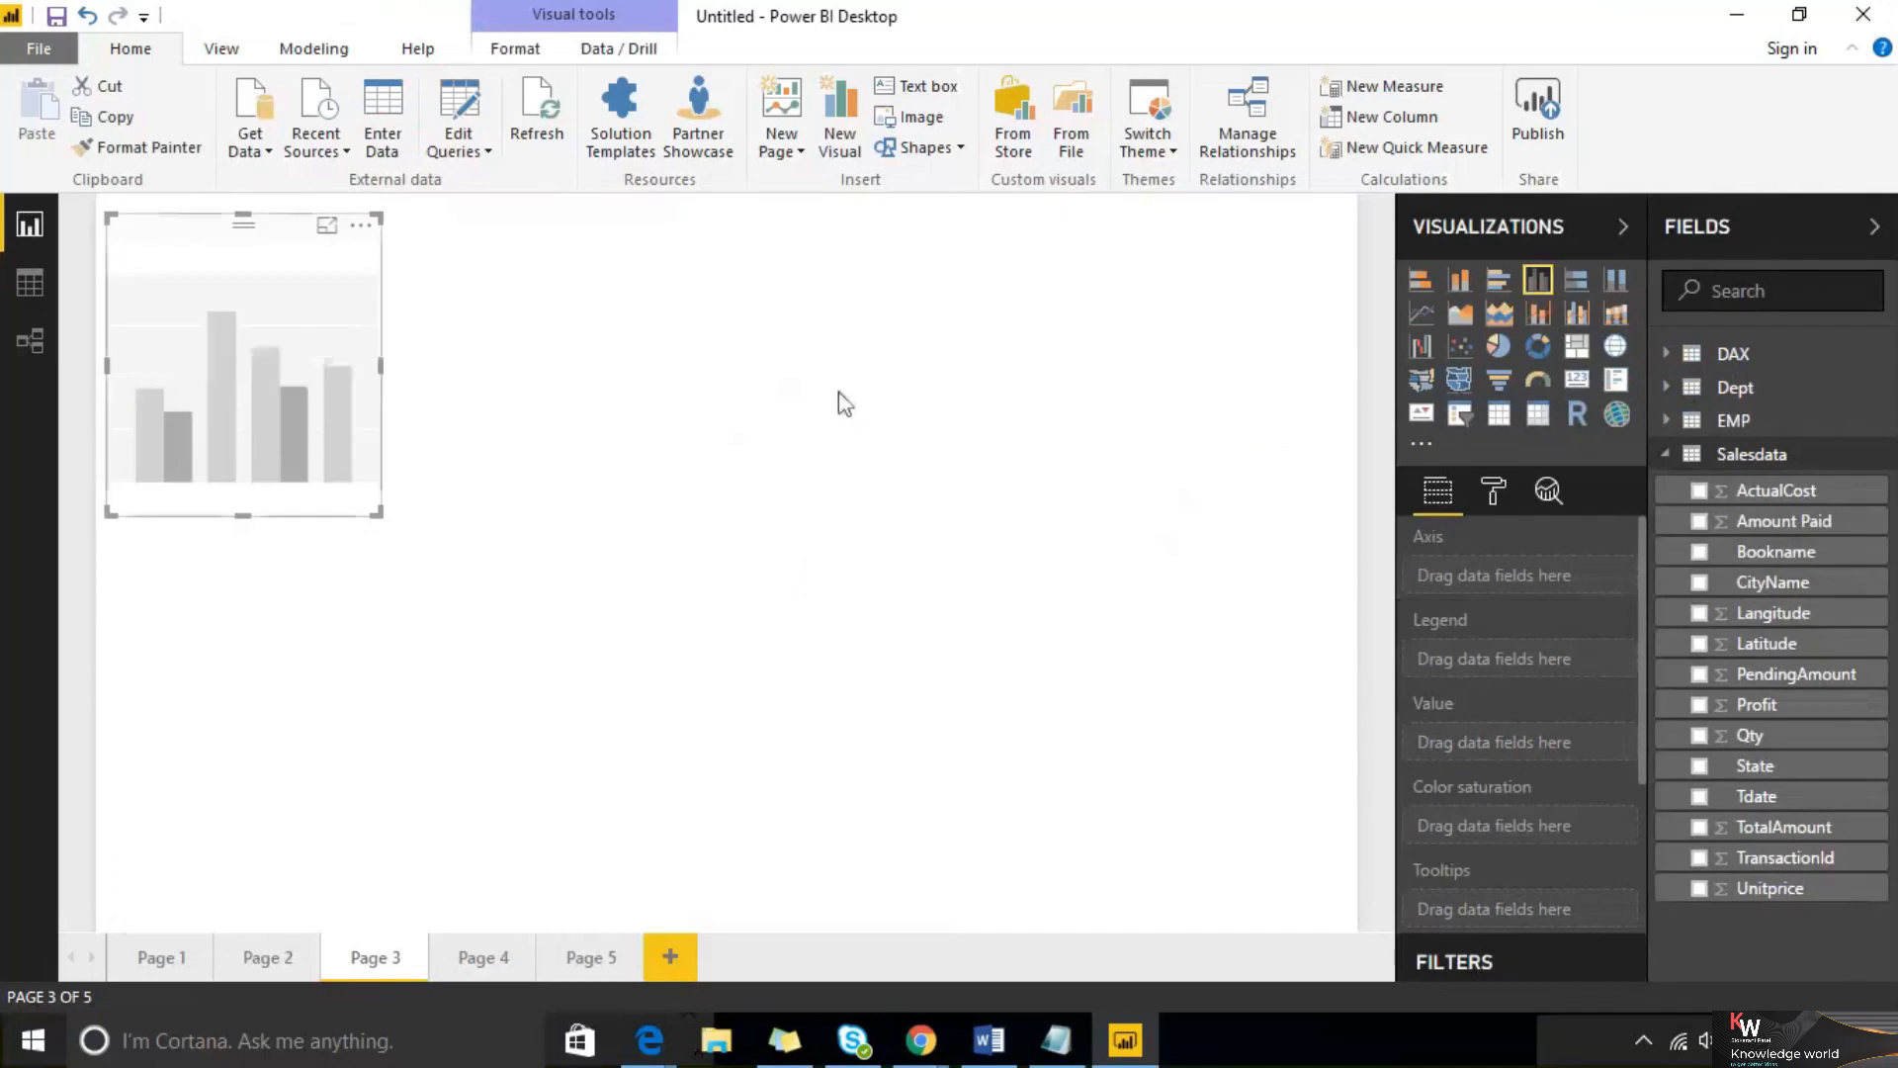
{"action": "left_click_drag", "start_coordinate": [1820, 524], "coordinate": [243, 376]}
{"action": "left_click_drag", "start_coordinate": [376, 512], "coordinate": [554, 593]}
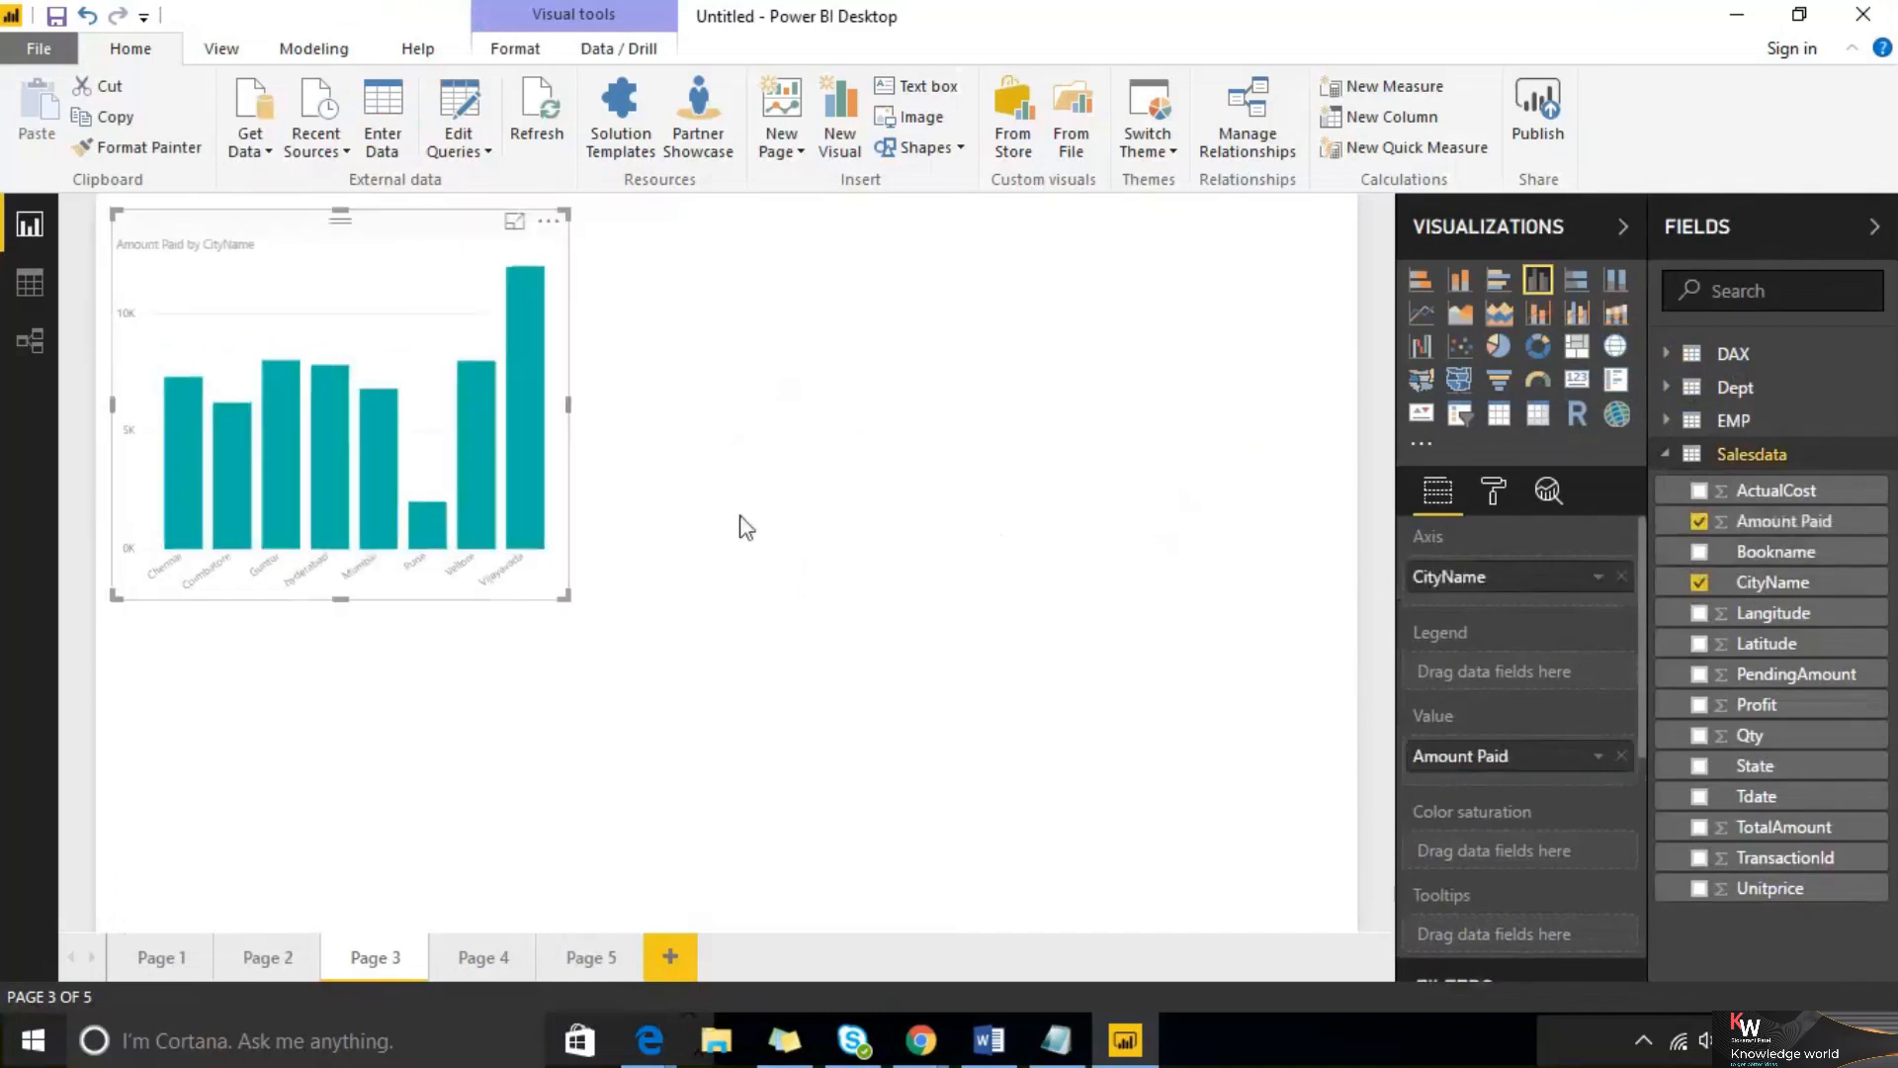
Add a donut chart of PendingAmount by State below the column chart
{"action": "left_click", "coordinate": [771, 505]}
{"action": "left_click", "coordinate": [1537, 346]}
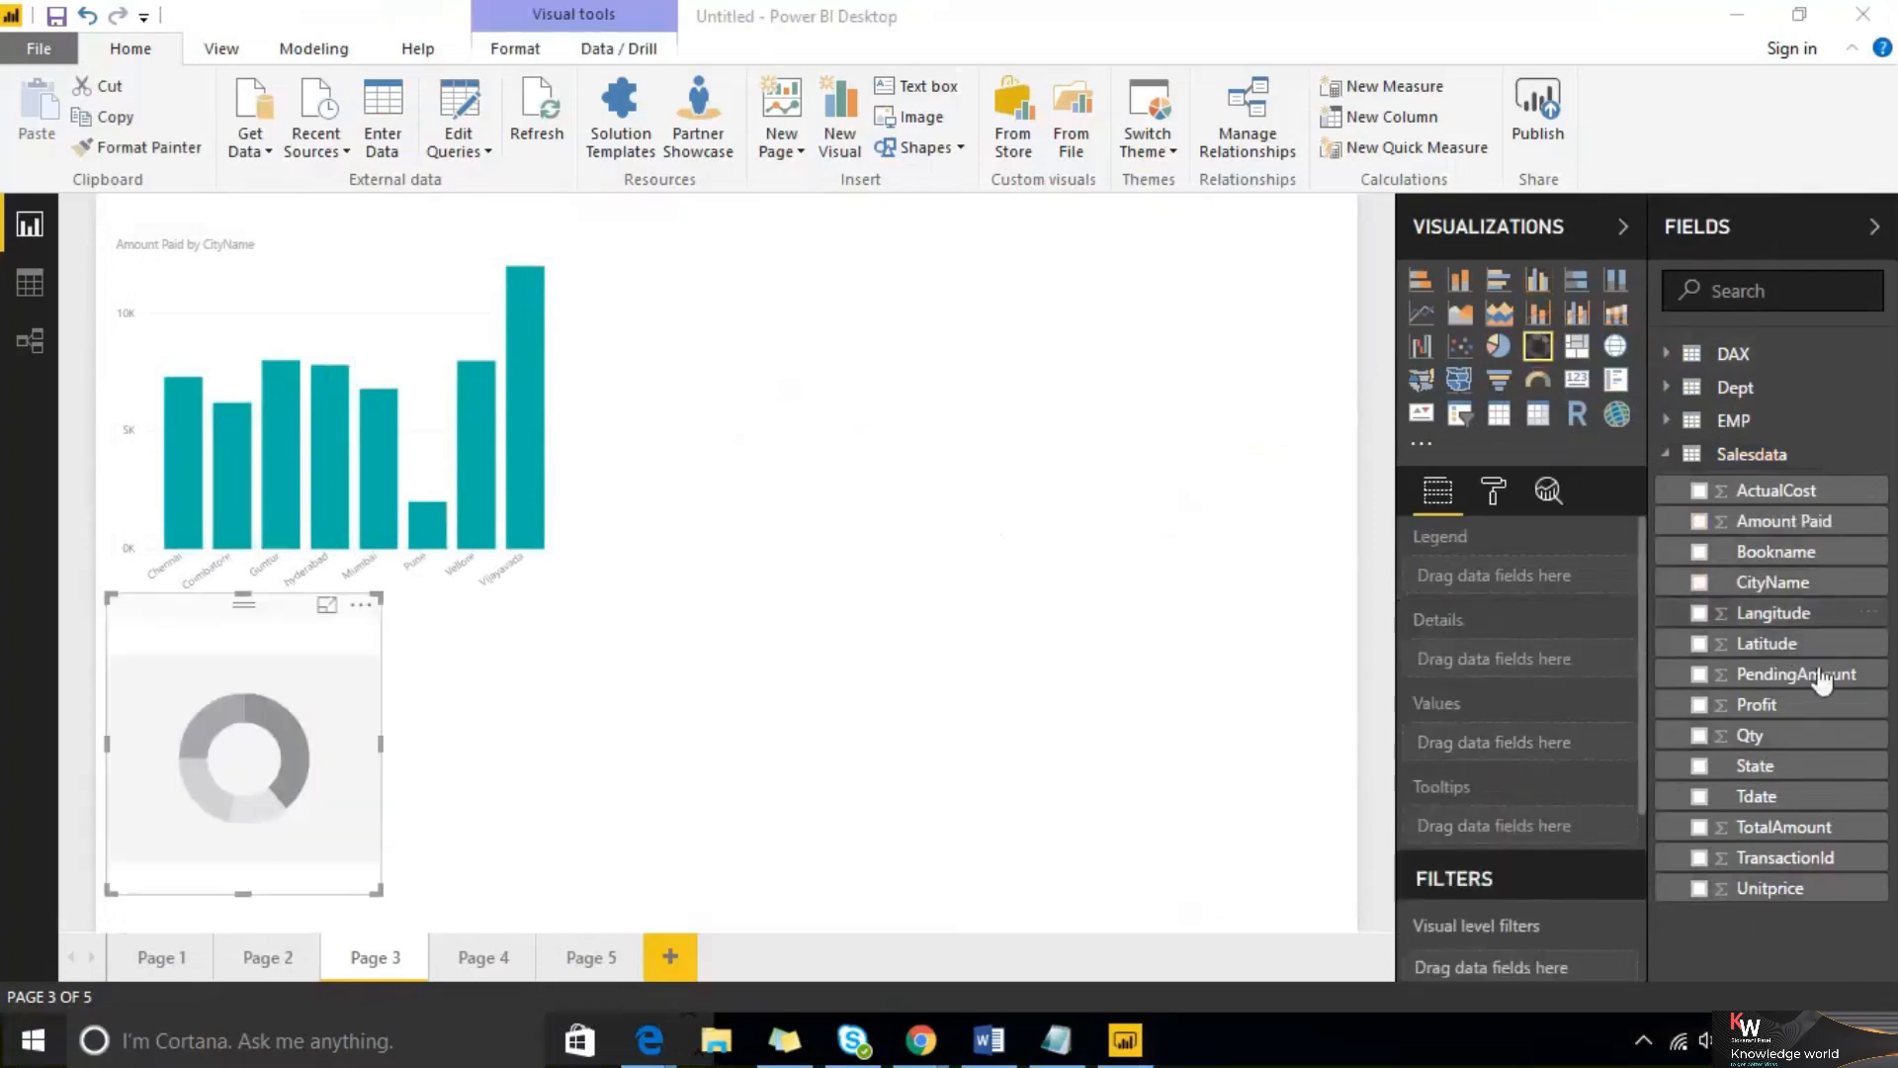
{"action": "left_click_drag", "start_coordinate": [1797, 775], "coordinate": [238, 761]}
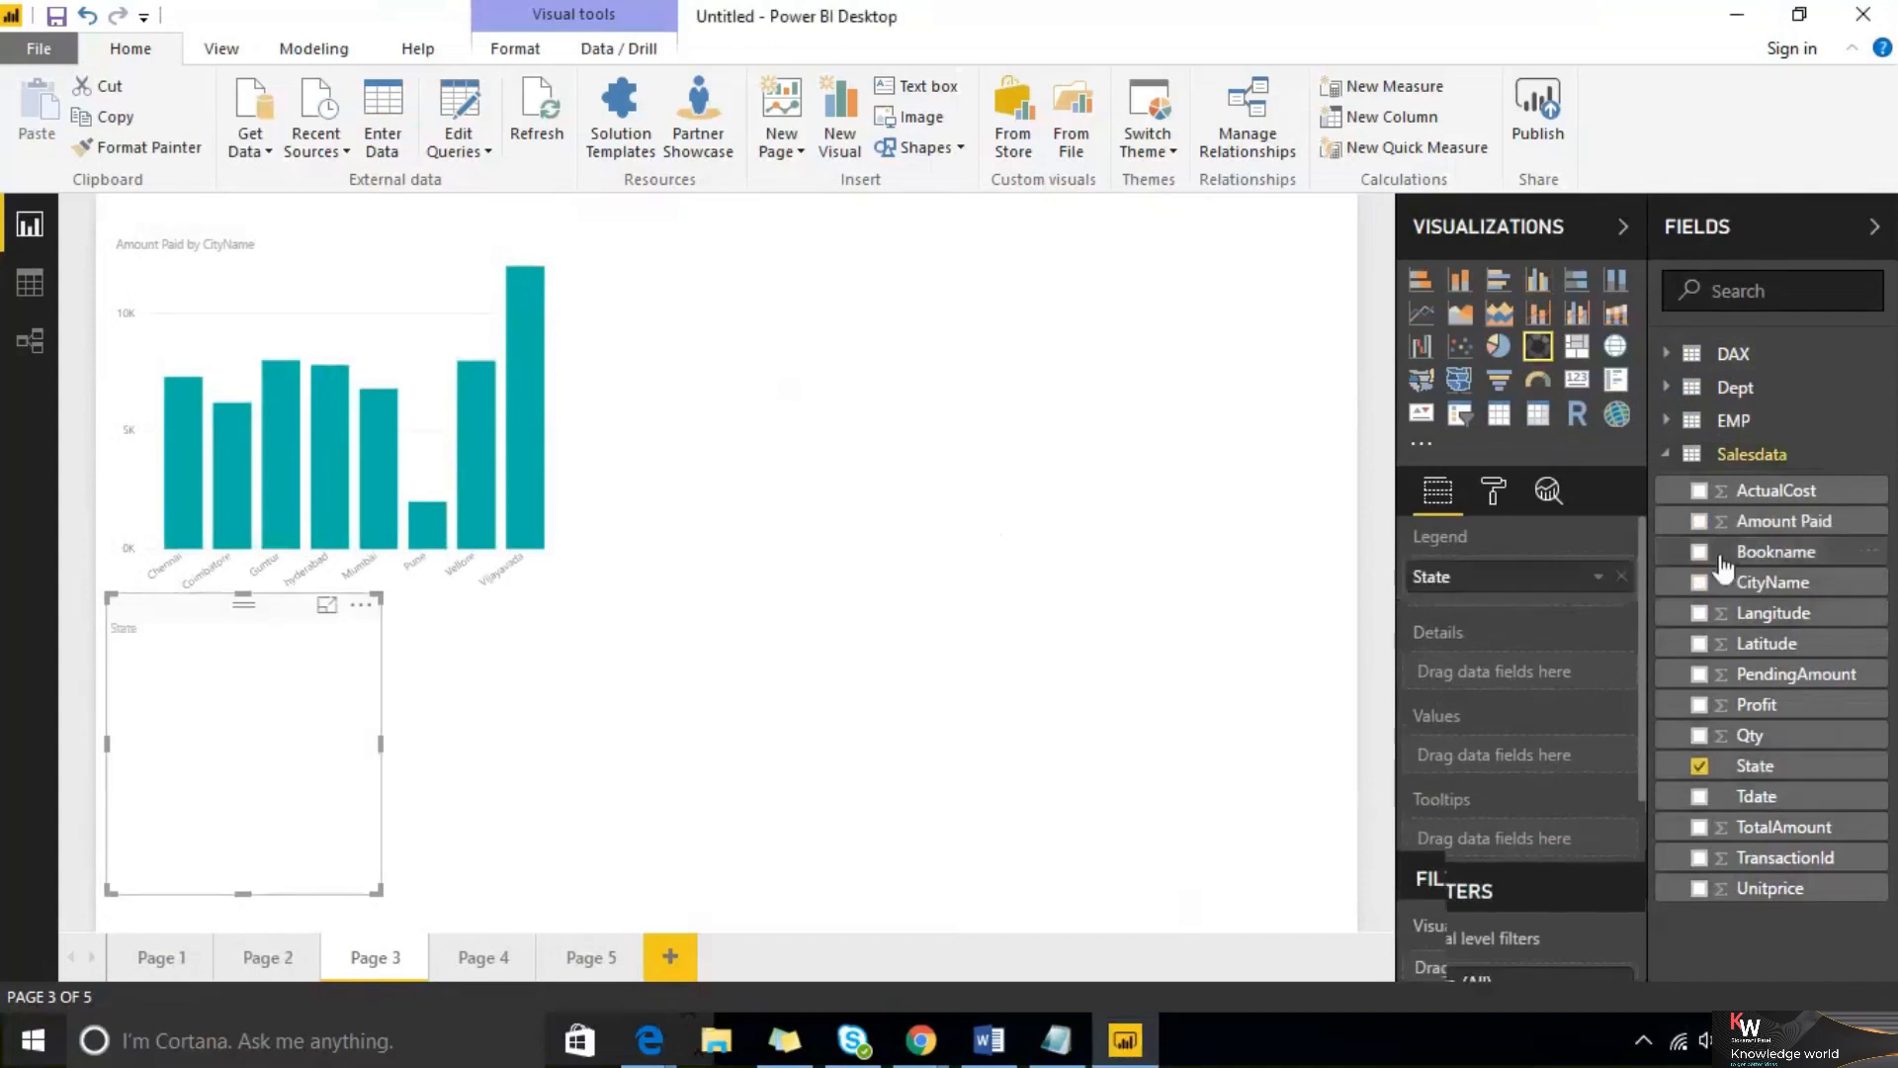
{"action": "left_click_drag", "start_coordinate": [1777, 682], "coordinate": [257, 722]}
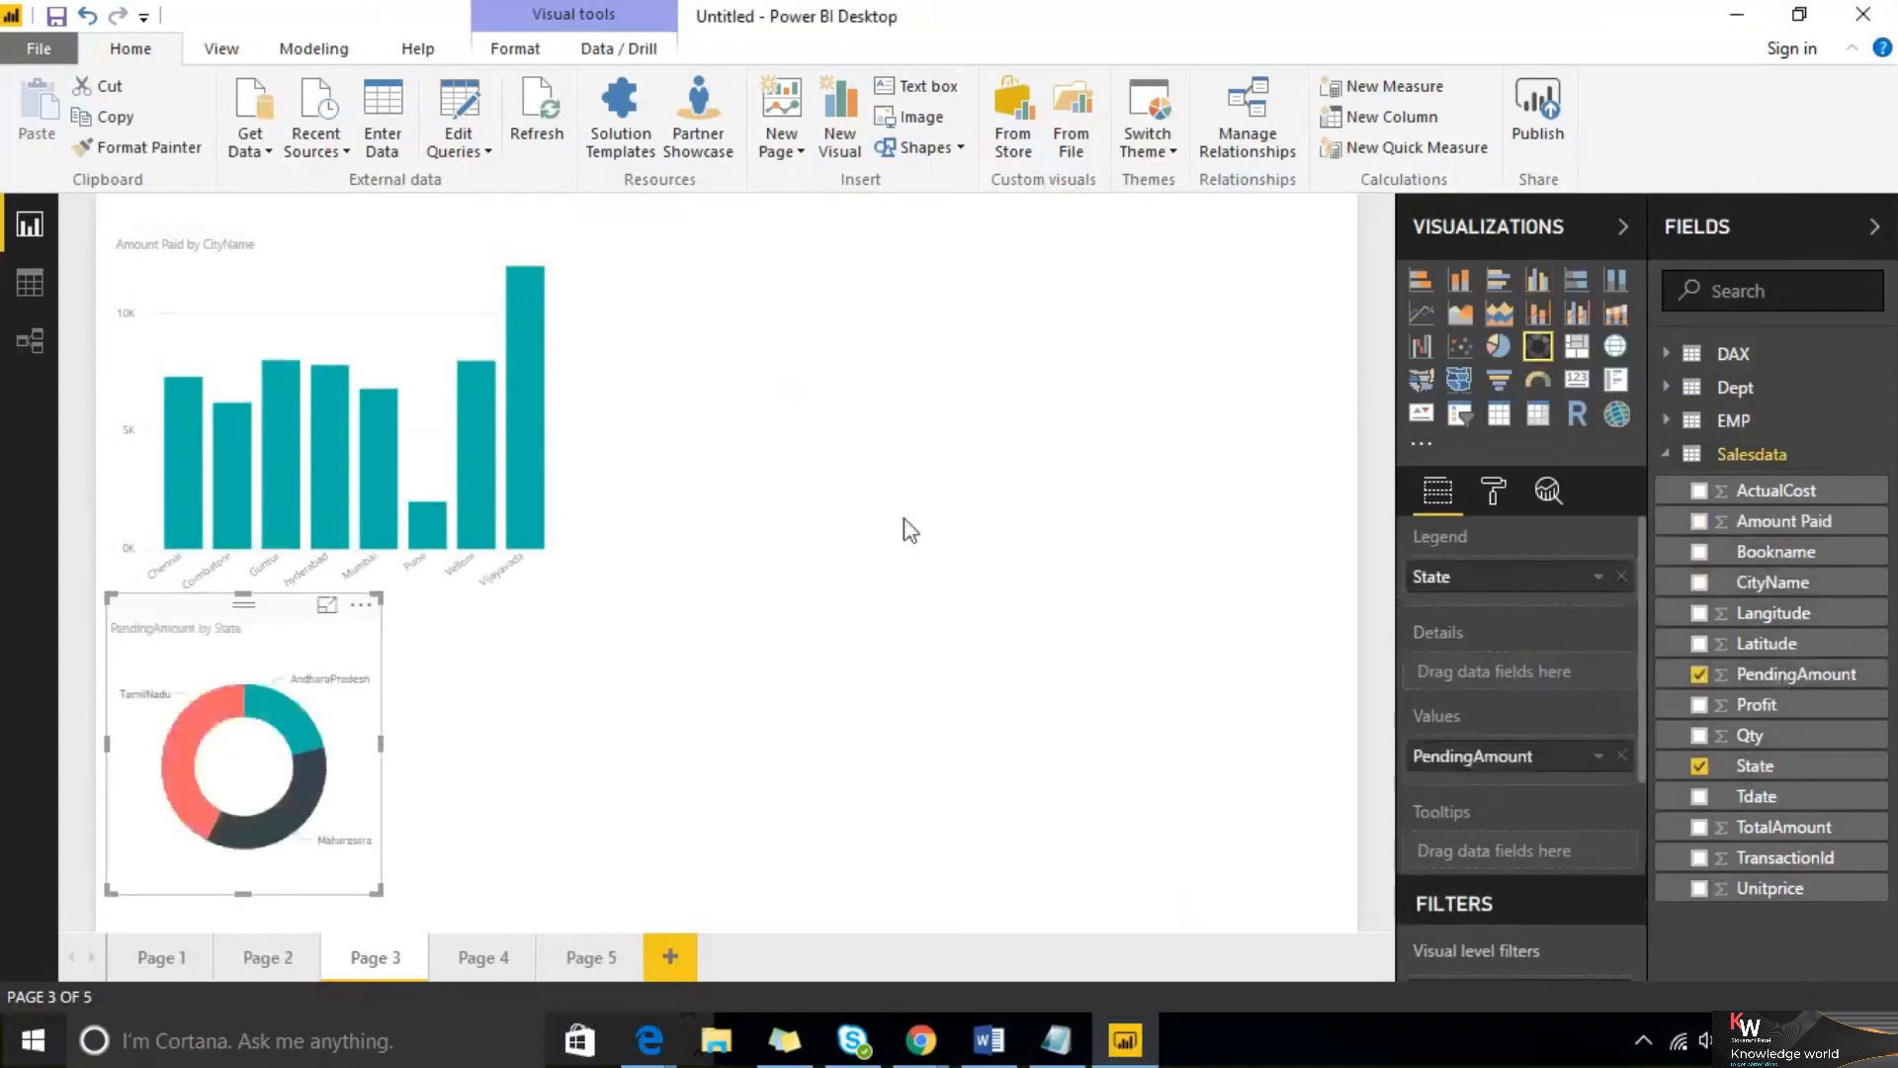
Add a treemap of Profit by Bookname and place it beside the donut chart
{"action": "left_click", "coordinate": [938, 484]}
{"action": "left_click", "coordinate": [1577, 346]}
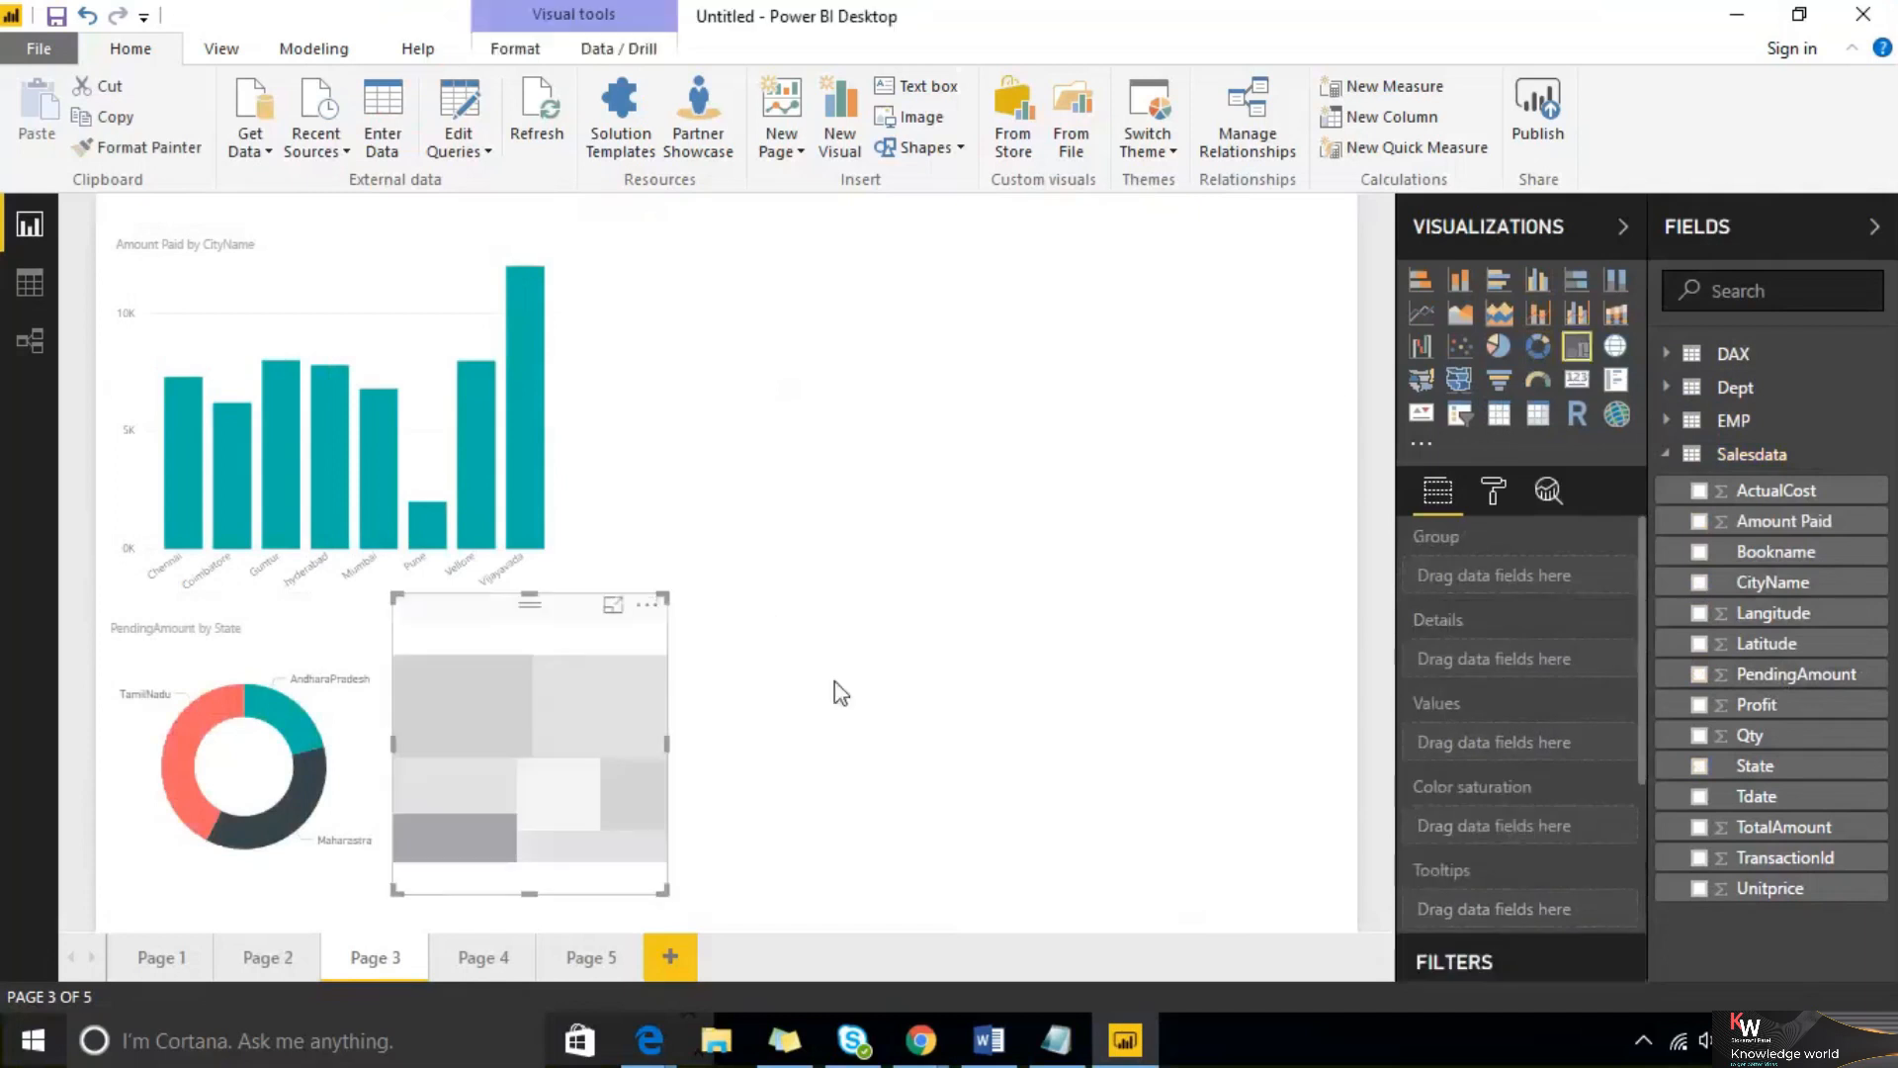
{"action": "left_click_drag", "start_coordinate": [561, 751], "coordinate": [830, 514]}
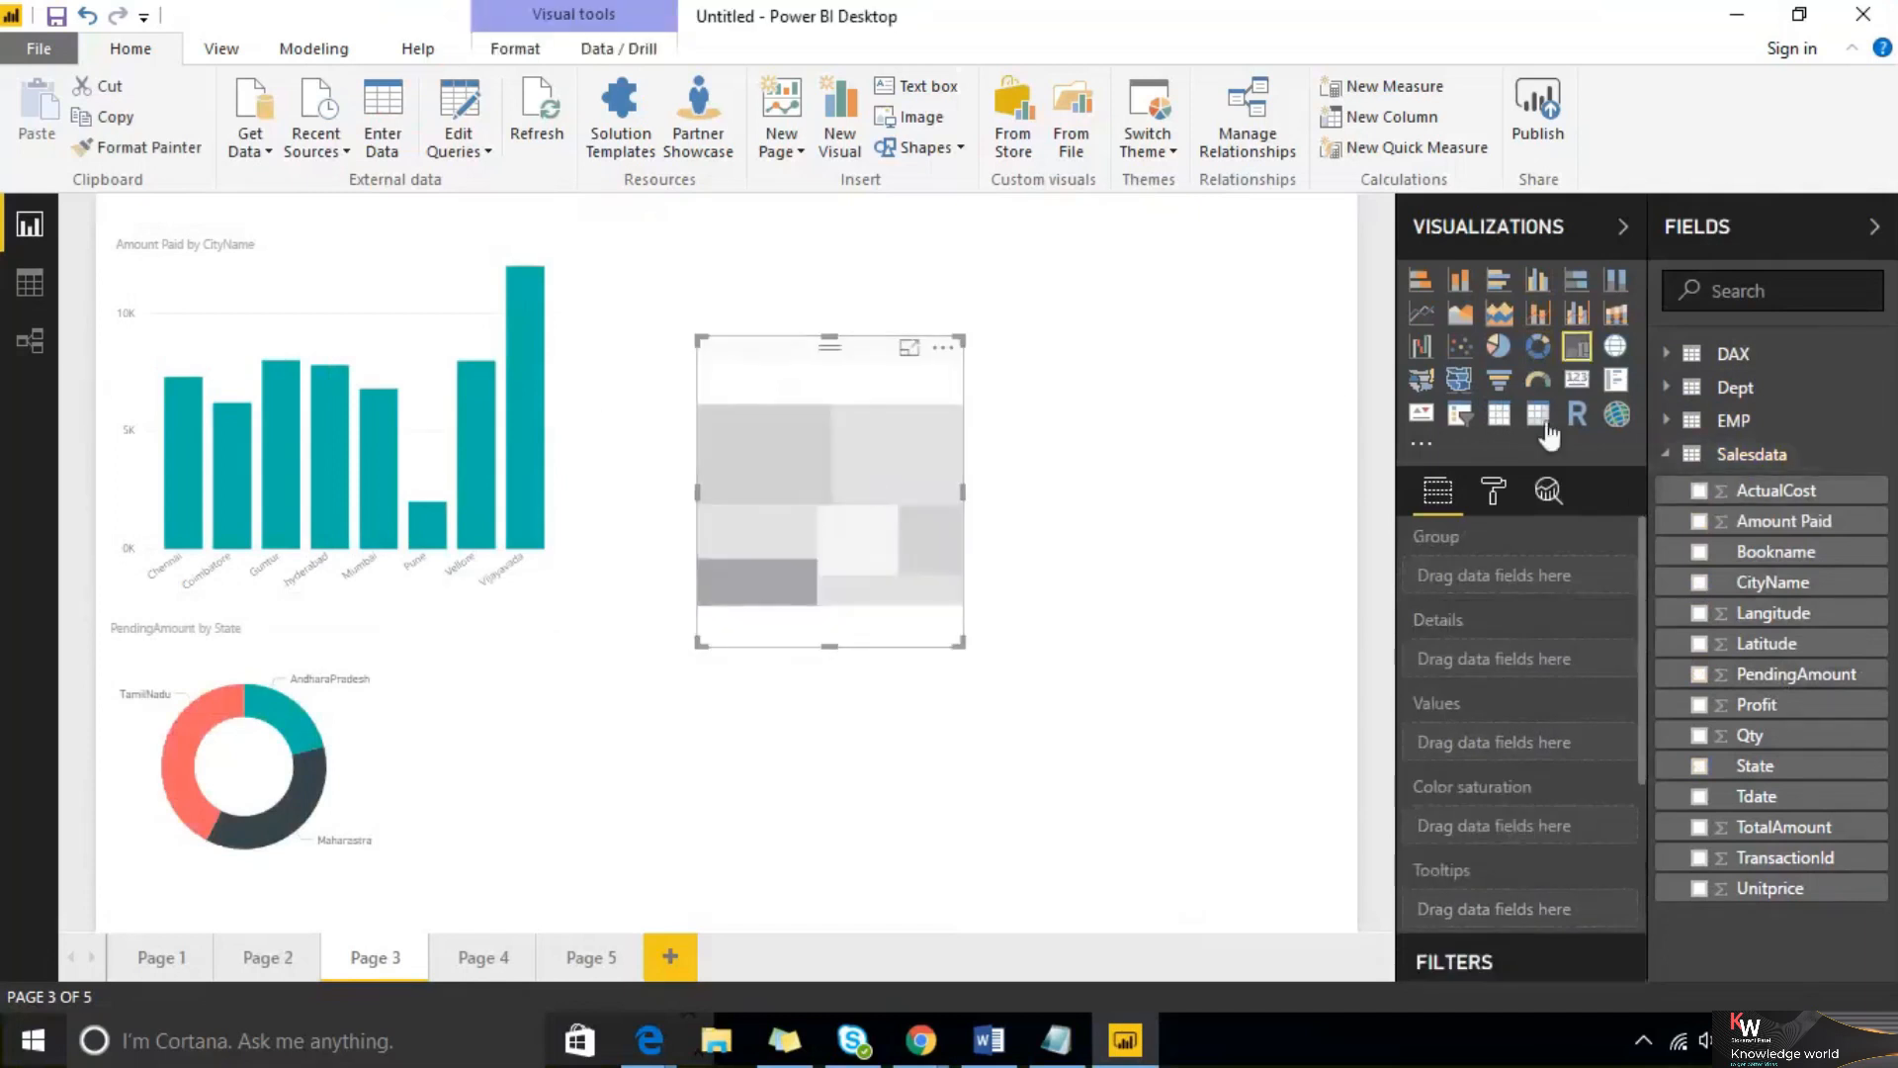
{"action": "left_click_drag", "start_coordinate": [1785, 552], "coordinate": [879, 539]}
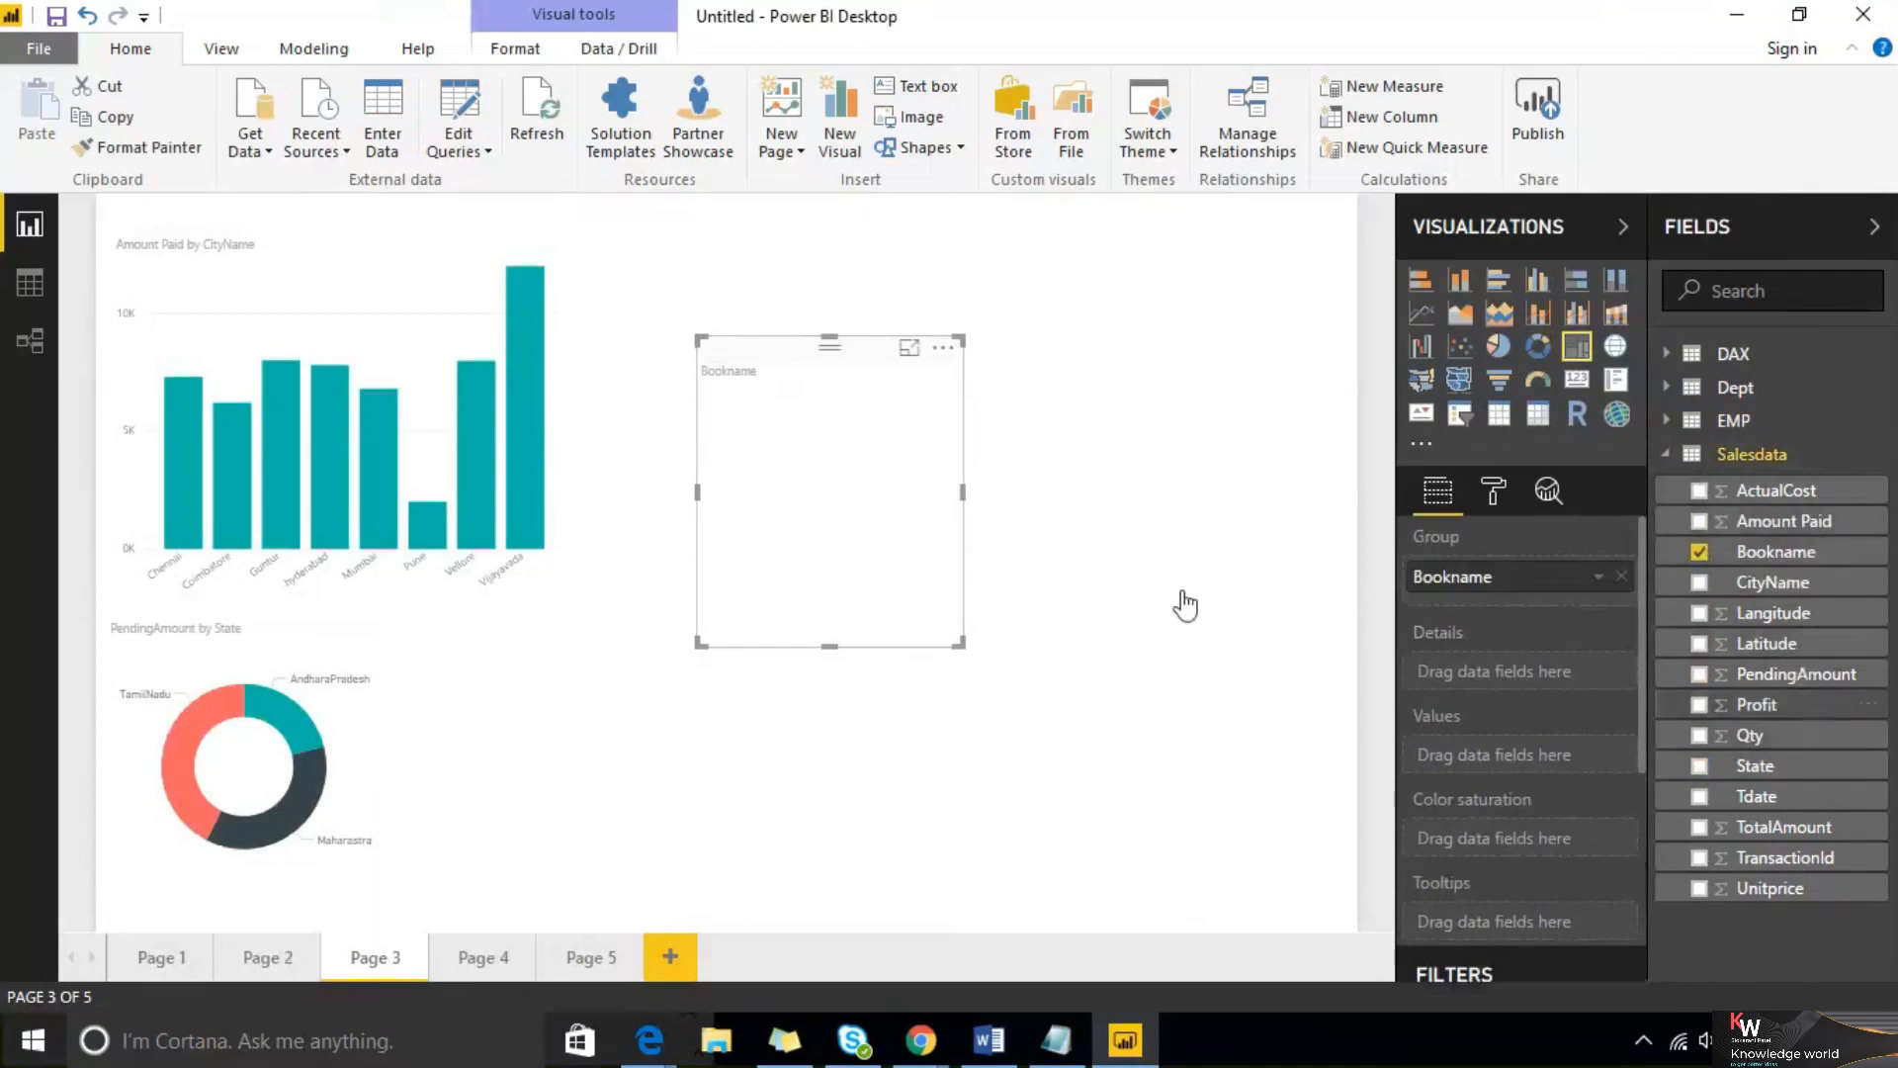
{"action": "left_click_drag", "start_coordinate": [1185, 605], "coordinate": [894, 478]}
{"action": "left_click_drag", "start_coordinate": [842, 361], "coordinate": [793, 615]}
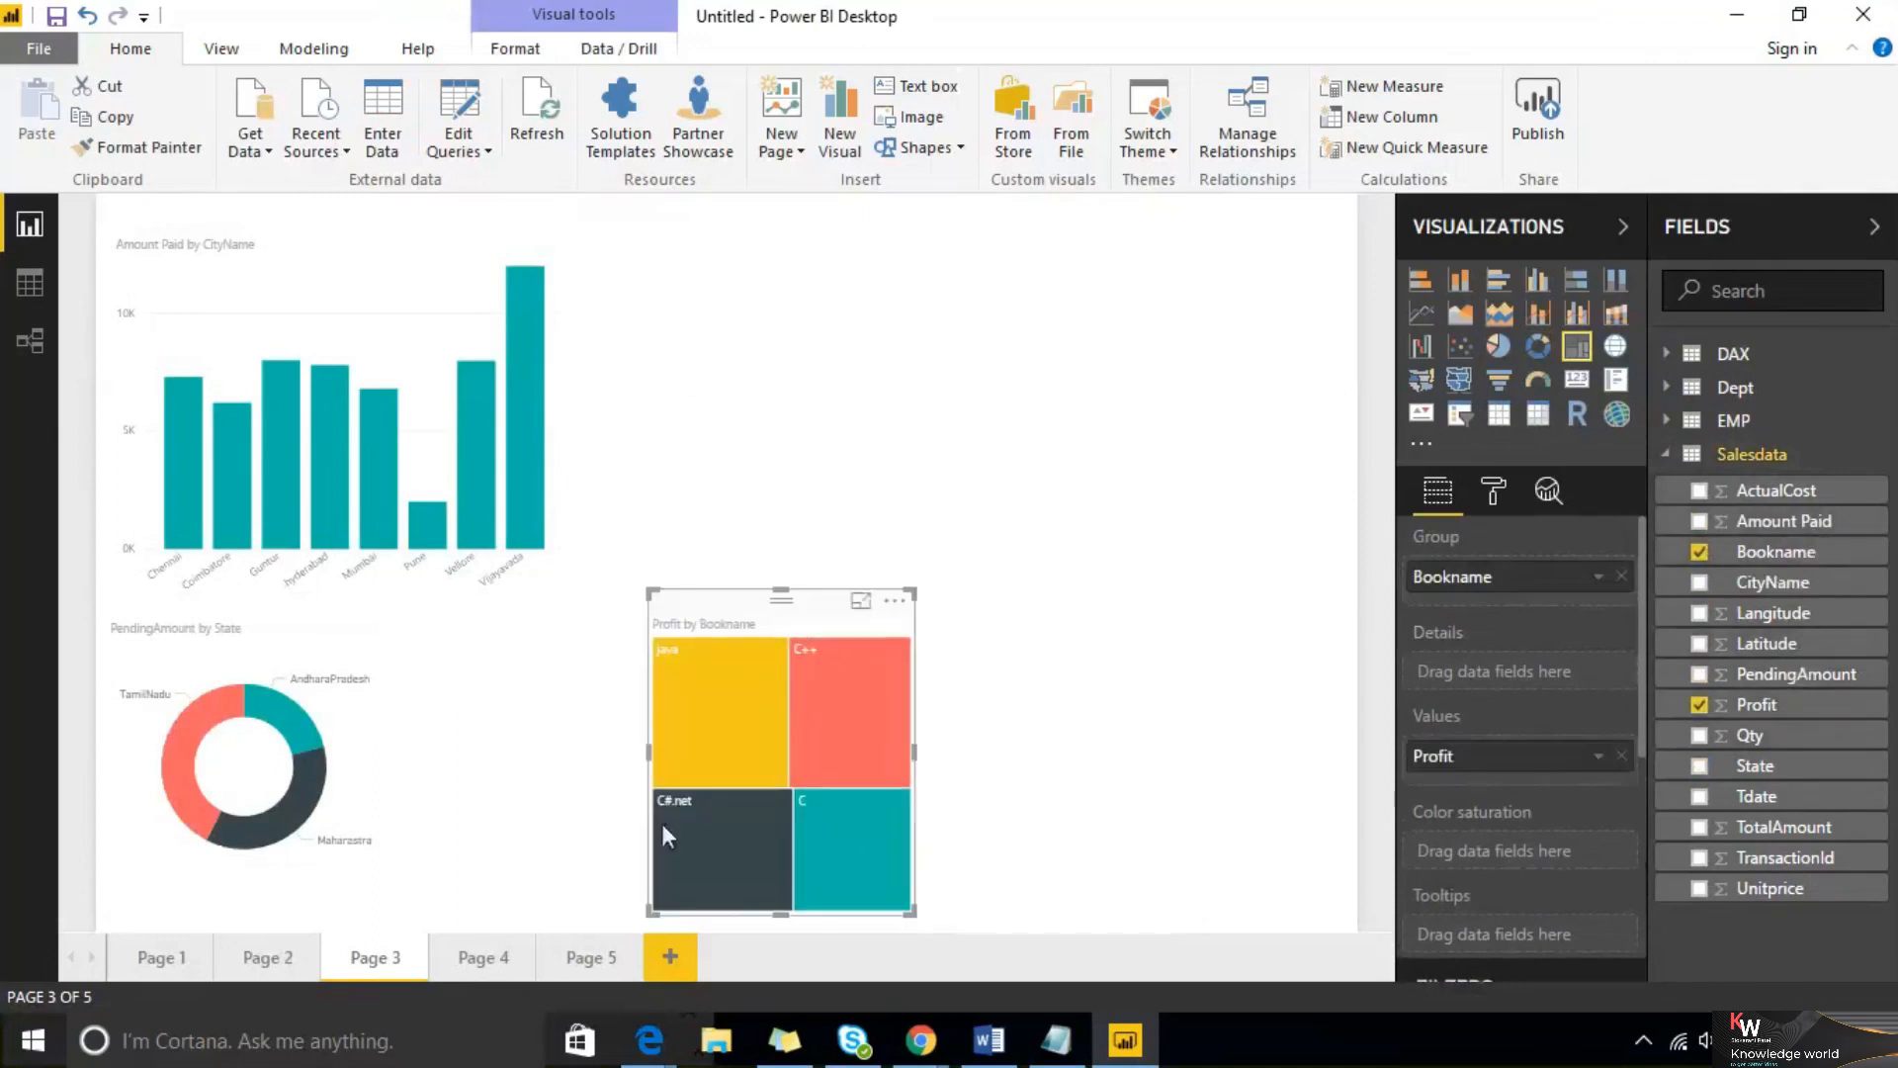
On Page 4, add a large donut chart of Amount Paid by CityName
{"action": "left_click", "coordinate": [488, 965]}
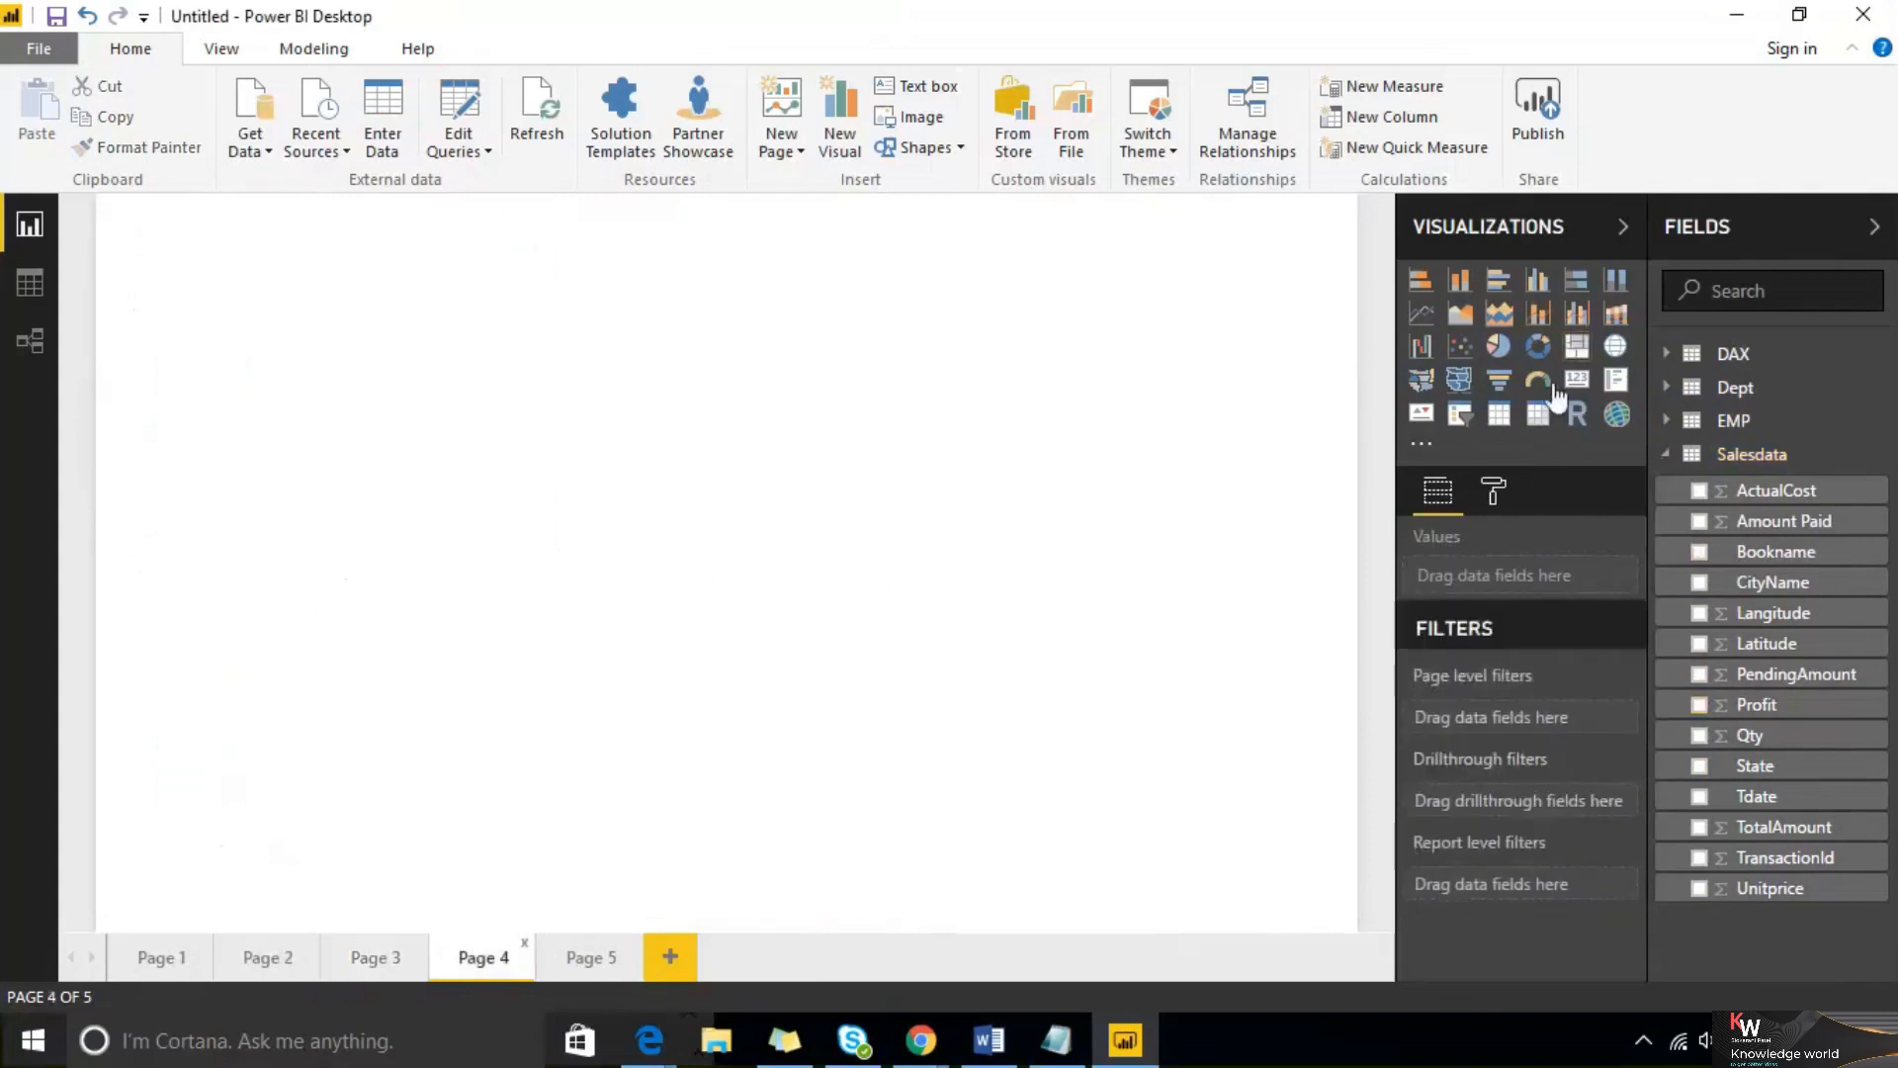
{"action": "left_click", "coordinate": [1539, 347]}
{"action": "left_click_drag", "start_coordinate": [376, 514], "coordinate": [1054, 911]}
{"action": "left_click_drag", "start_coordinate": [1777, 588], "coordinate": [546, 648]}
{"action": "left_click_drag", "start_coordinate": [1800, 534], "coordinate": [678, 621]}
{"action": "left_click", "coordinate": [401, 966]}
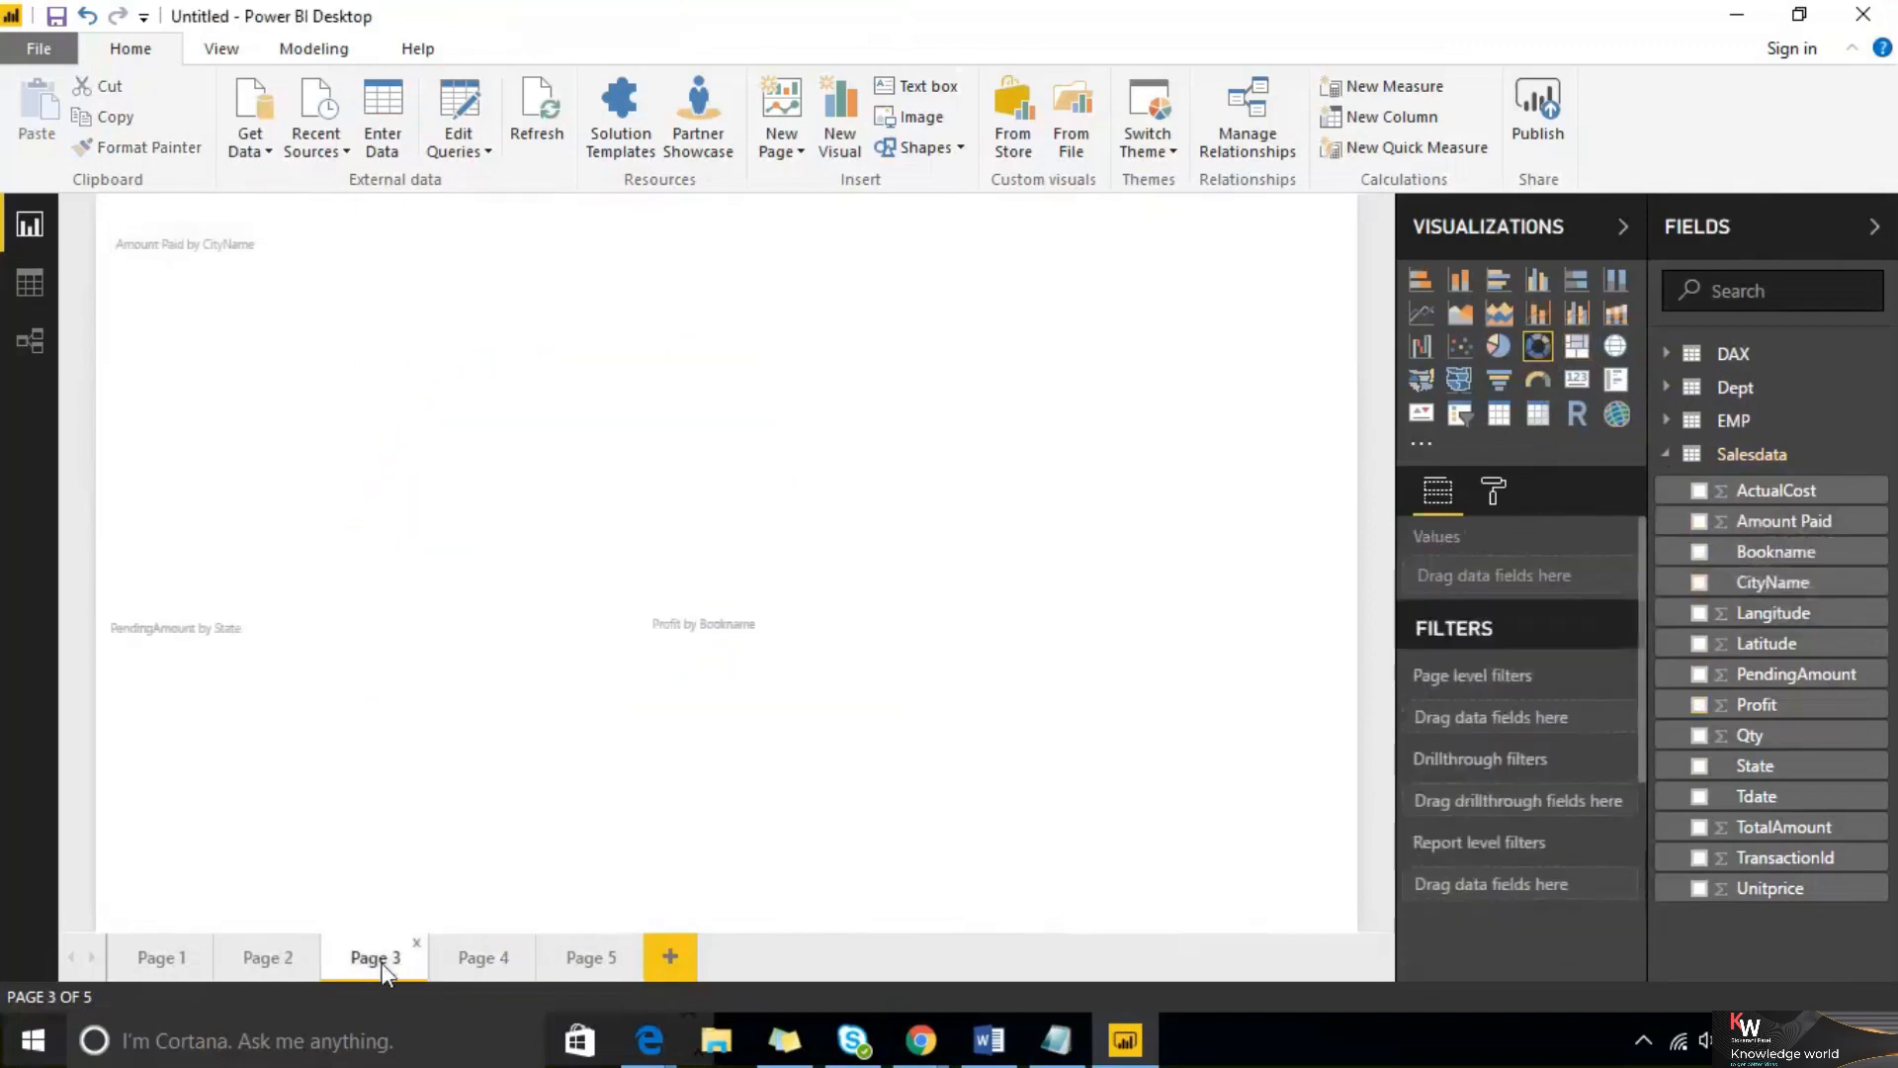
{"action": "left_click", "coordinate": [486, 959]}
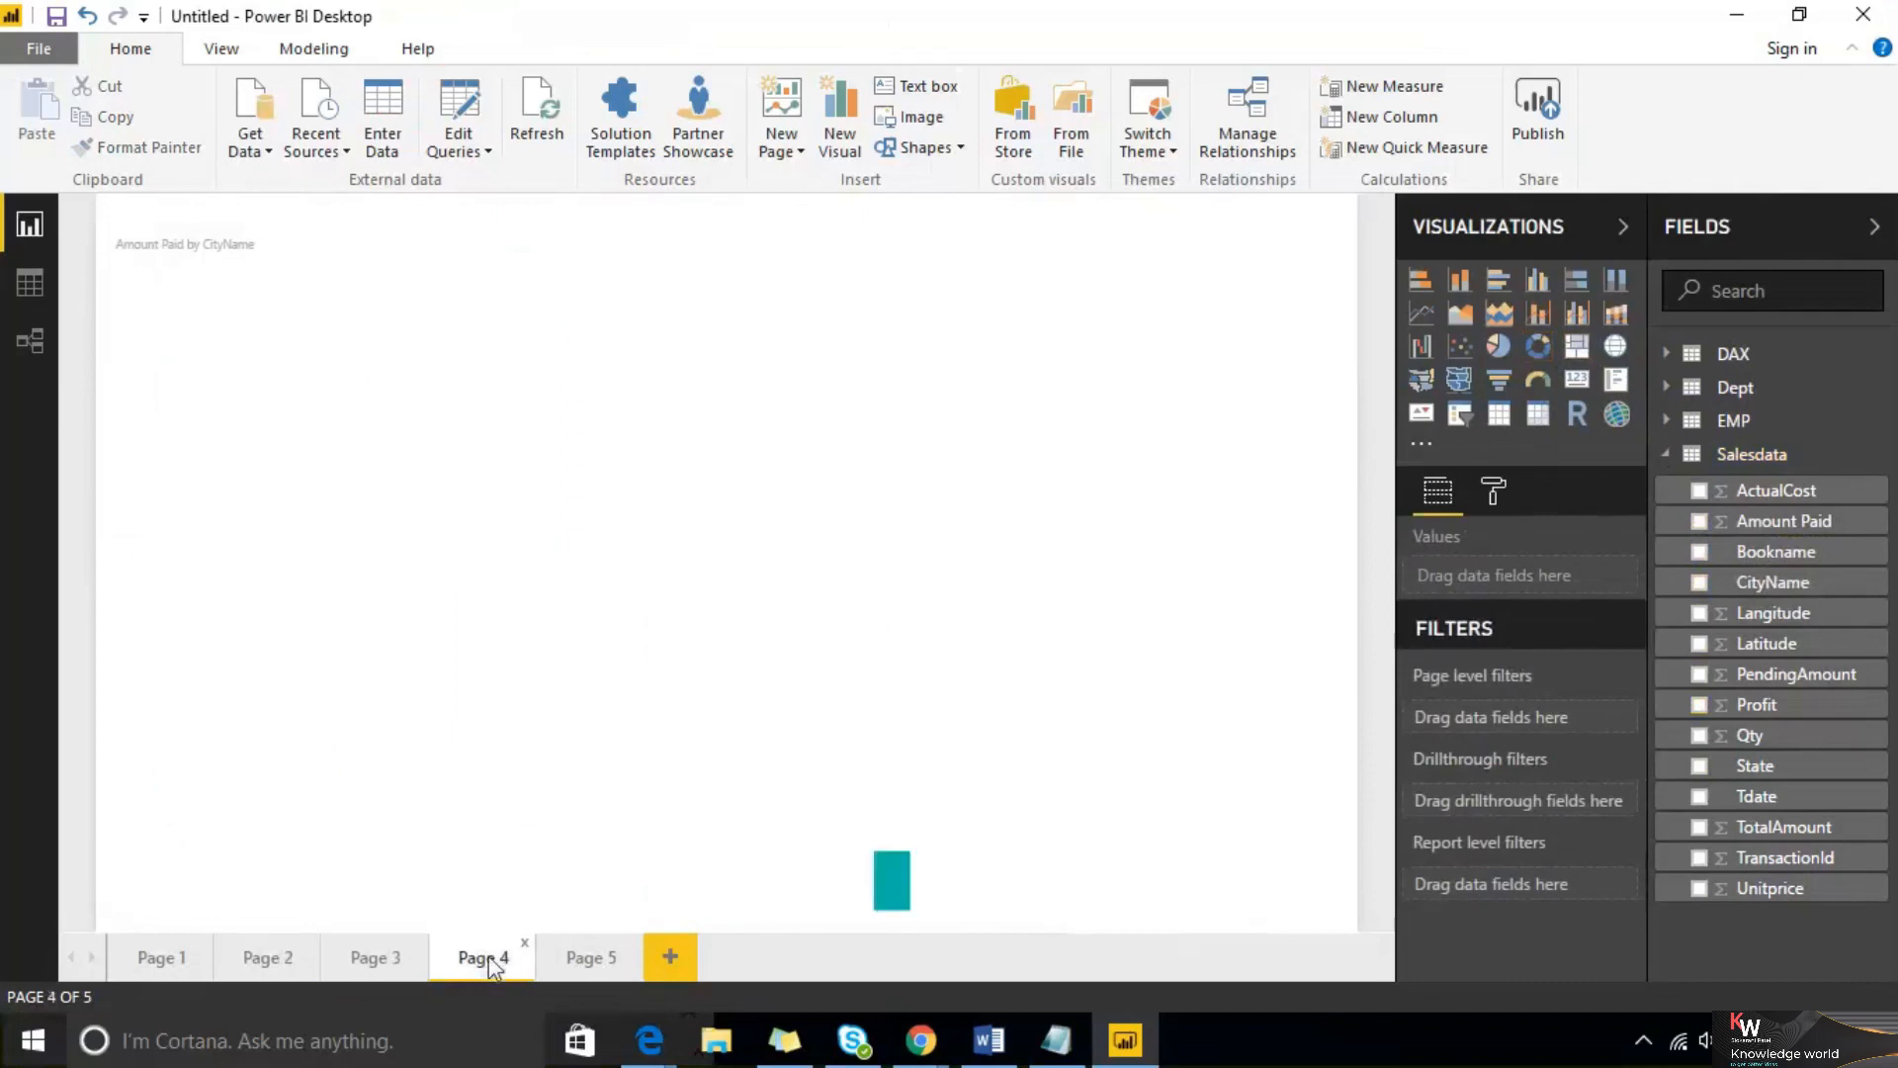
Delete Page 5 from the report
{"action": "right_click", "coordinate": [586, 963]}
{"action": "left_click", "coordinate": [633, 932]}
{"action": "left_click", "coordinate": [1059, 579]}
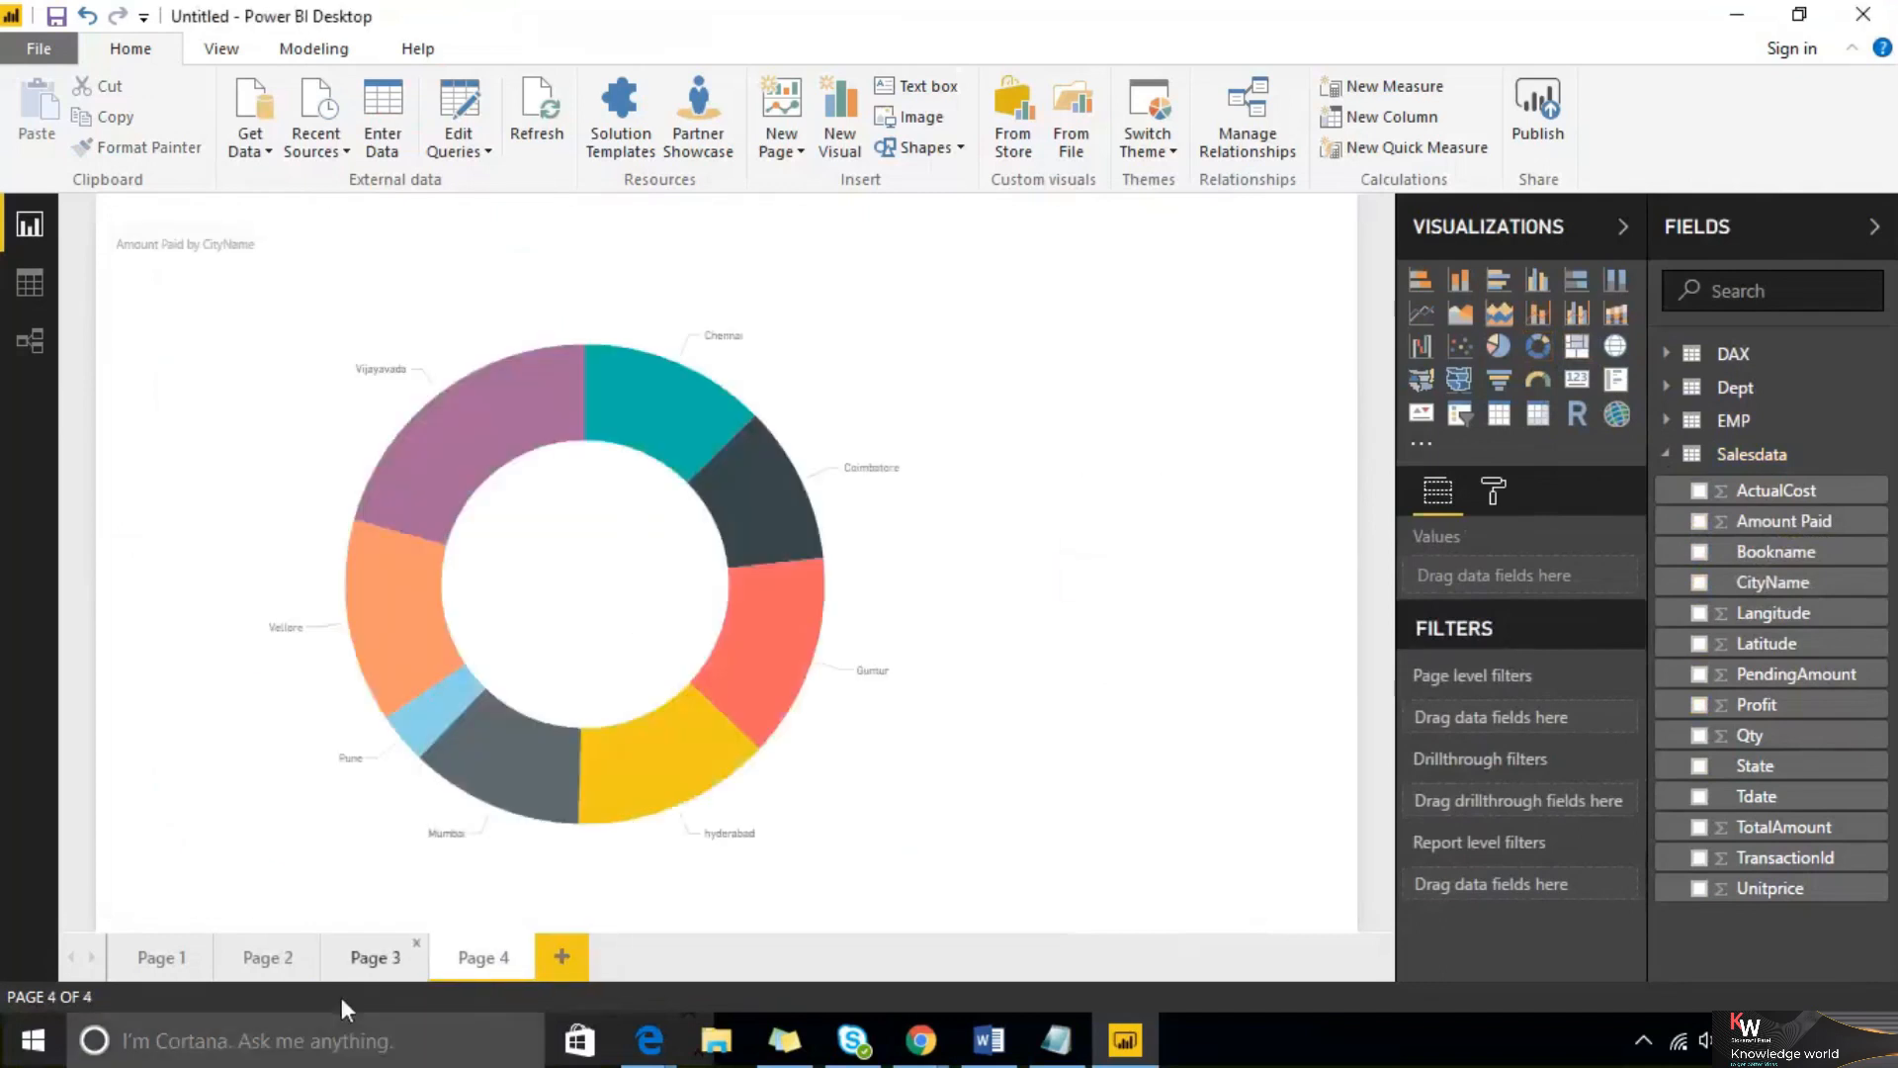
Delete Page 2 from the report
{"action": "left_click", "coordinate": [281, 958]}
{"action": "right_click", "coordinate": [281, 958]}
{"action": "left_click", "coordinate": [325, 929]}
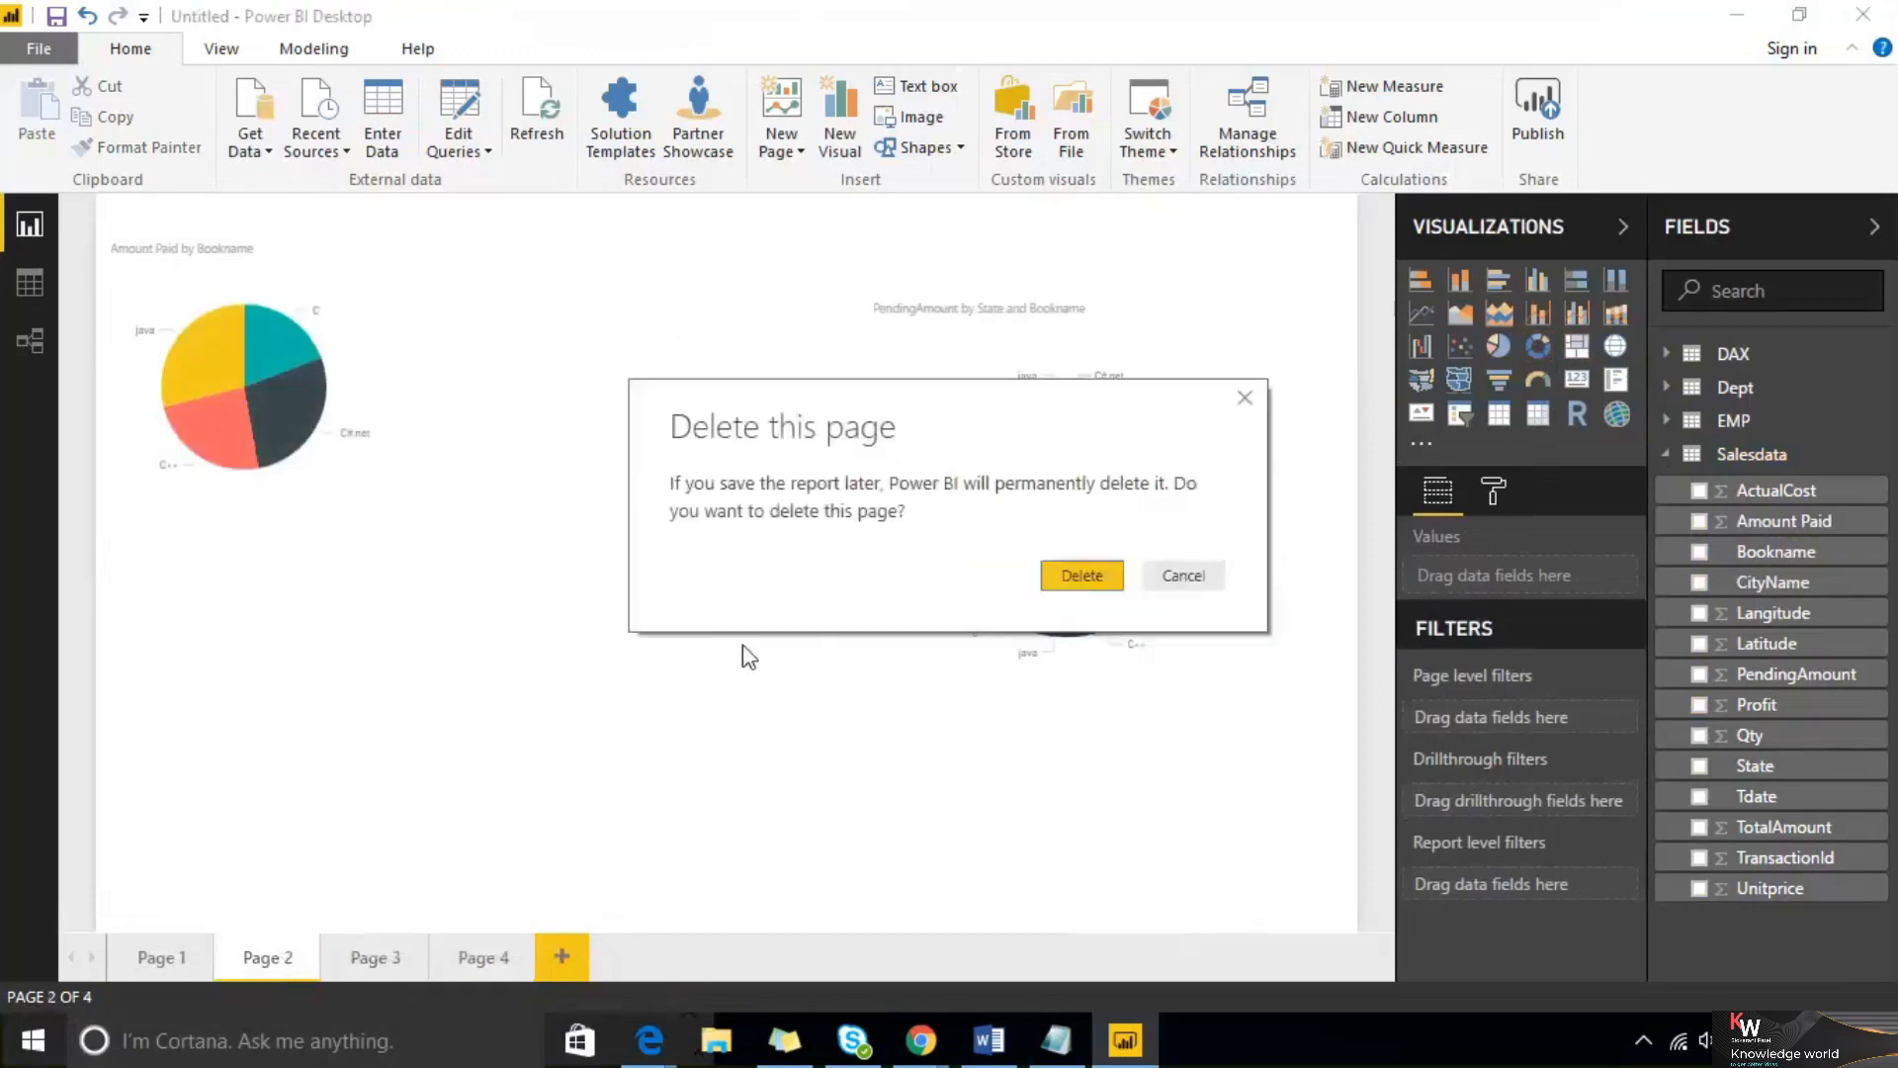
{"action": "left_click", "coordinate": [1080, 579]}
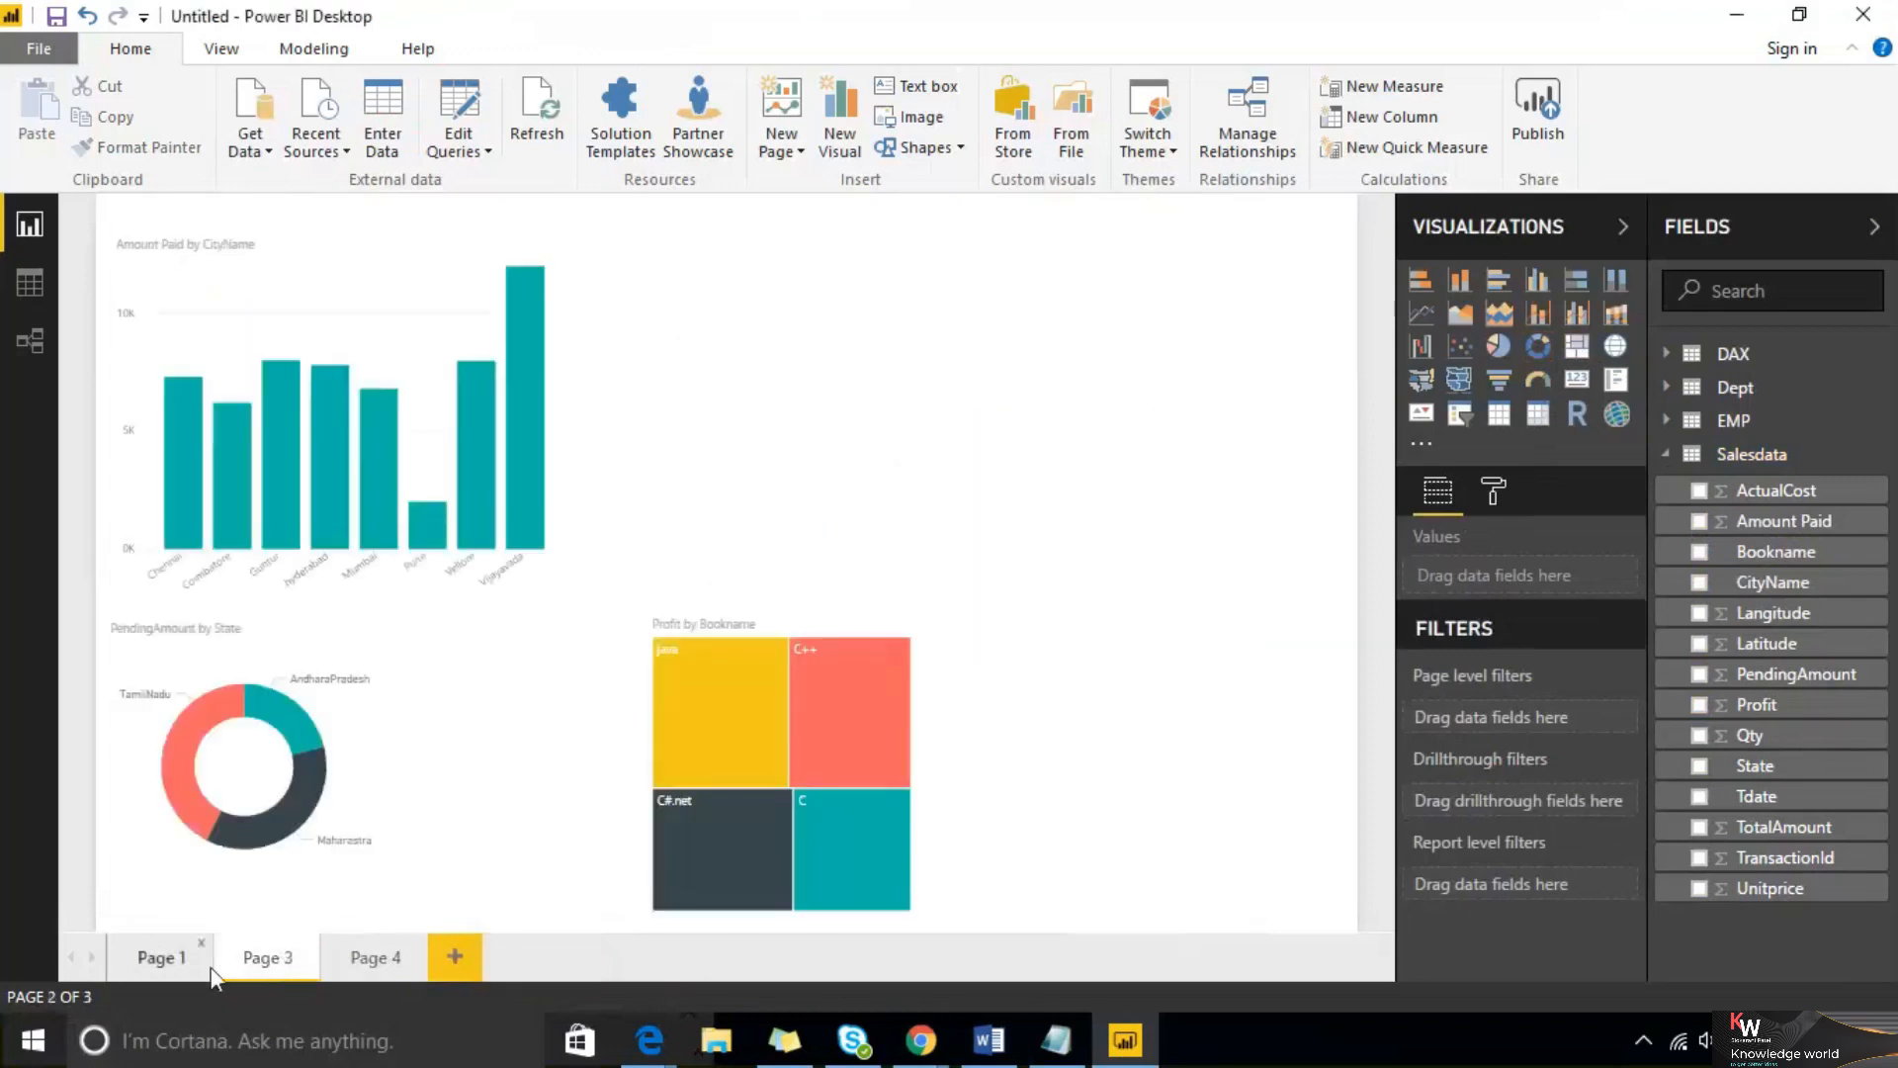
Copy the formatting of the Page 1 bar chart with Format Painter and apply it to the column chart on Page 3
{"action": "left_click", "coordinate": [178, 959]}
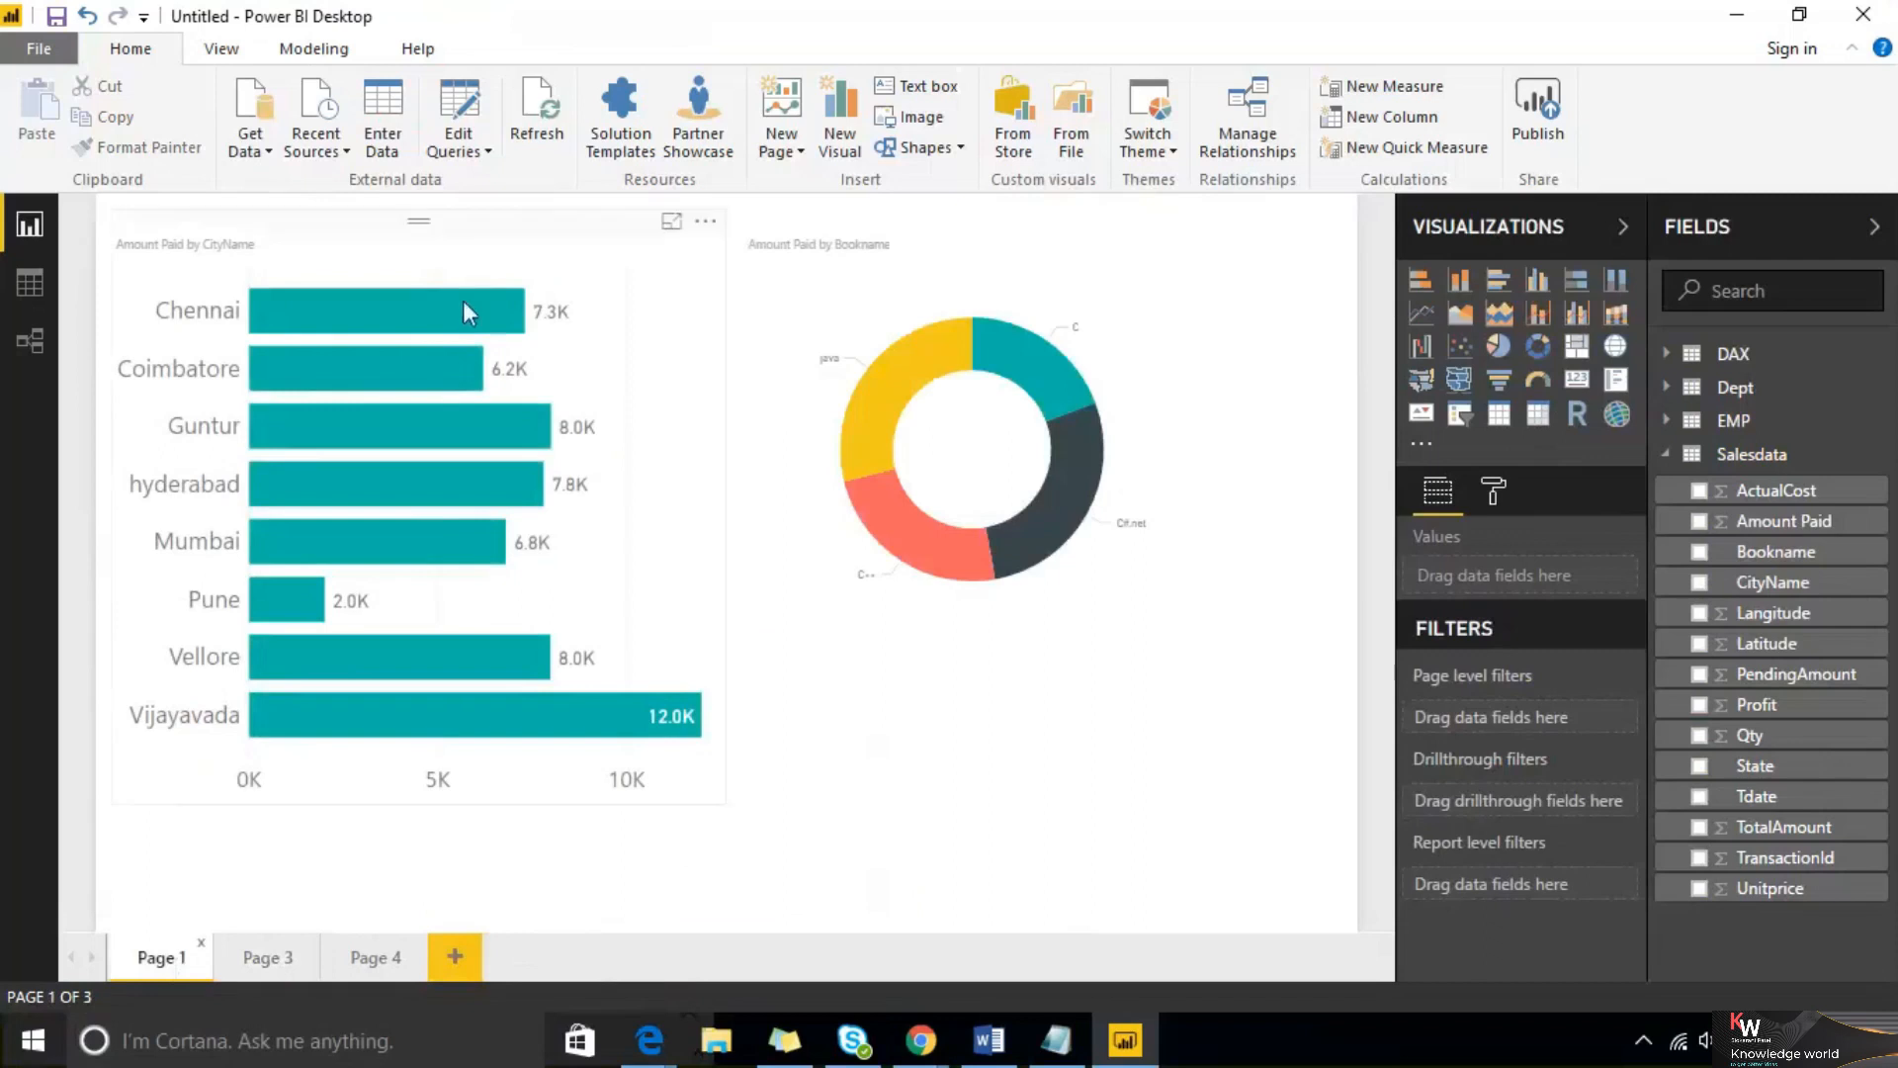
{"action": "left_click", "coordinate": [112, 211]}
{"action": "left_click", "coordinate": [138, 148]}
{"action": "left_click", "coordinate": [267, 958]}
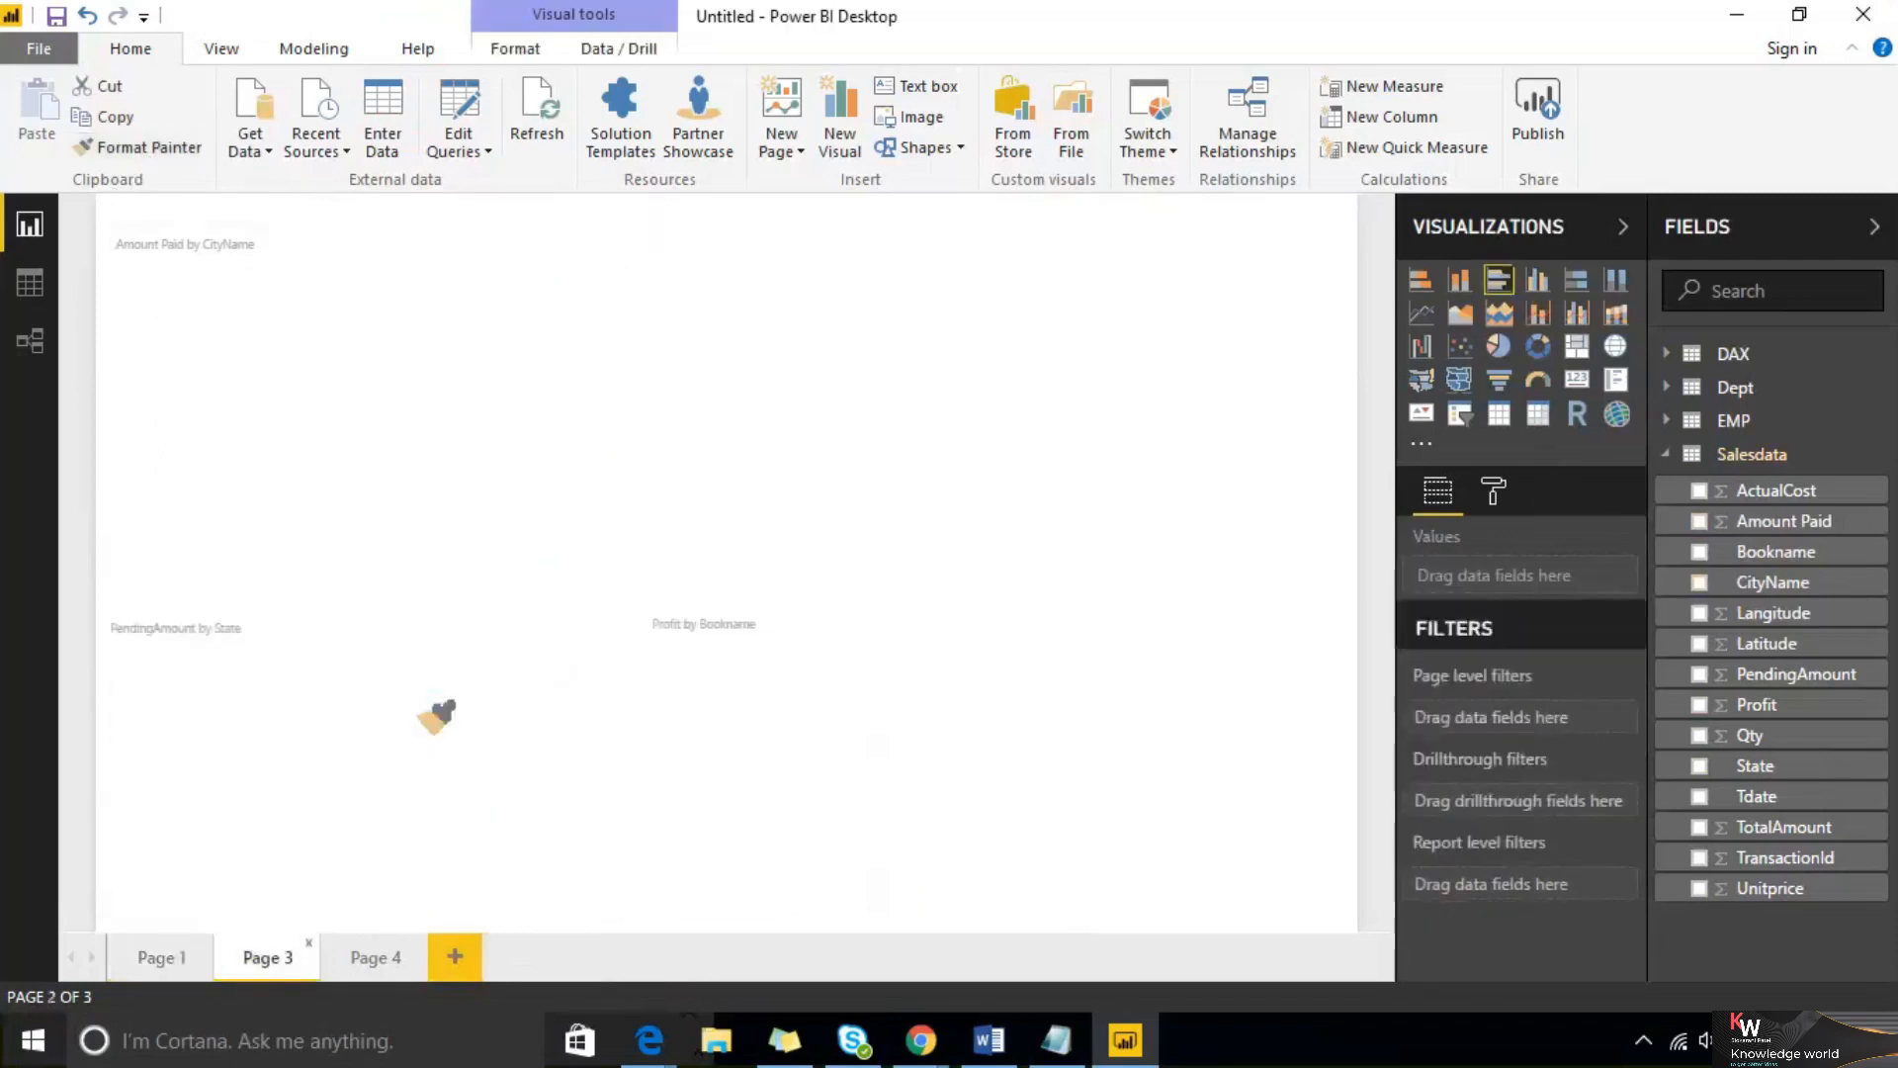
{"action": "left_click", "coordinate": [375, 308]}
Move the treemap and donut chart on Page 3 and increase the donut's detail label text size
{"action": "left_click_drag", "start_coordinate": [560, 598], "coordinate": [969, 537]}
{"action": "mouse_move", "coordinate": [287, 667]}
{"action": "left_mouse_down"}
{"action": "mouse_move", "coordinate": [768, 710]}
{"action": "mouse_move", "coordinate": [633, 730]}
{"action": "left_mouse_up"}
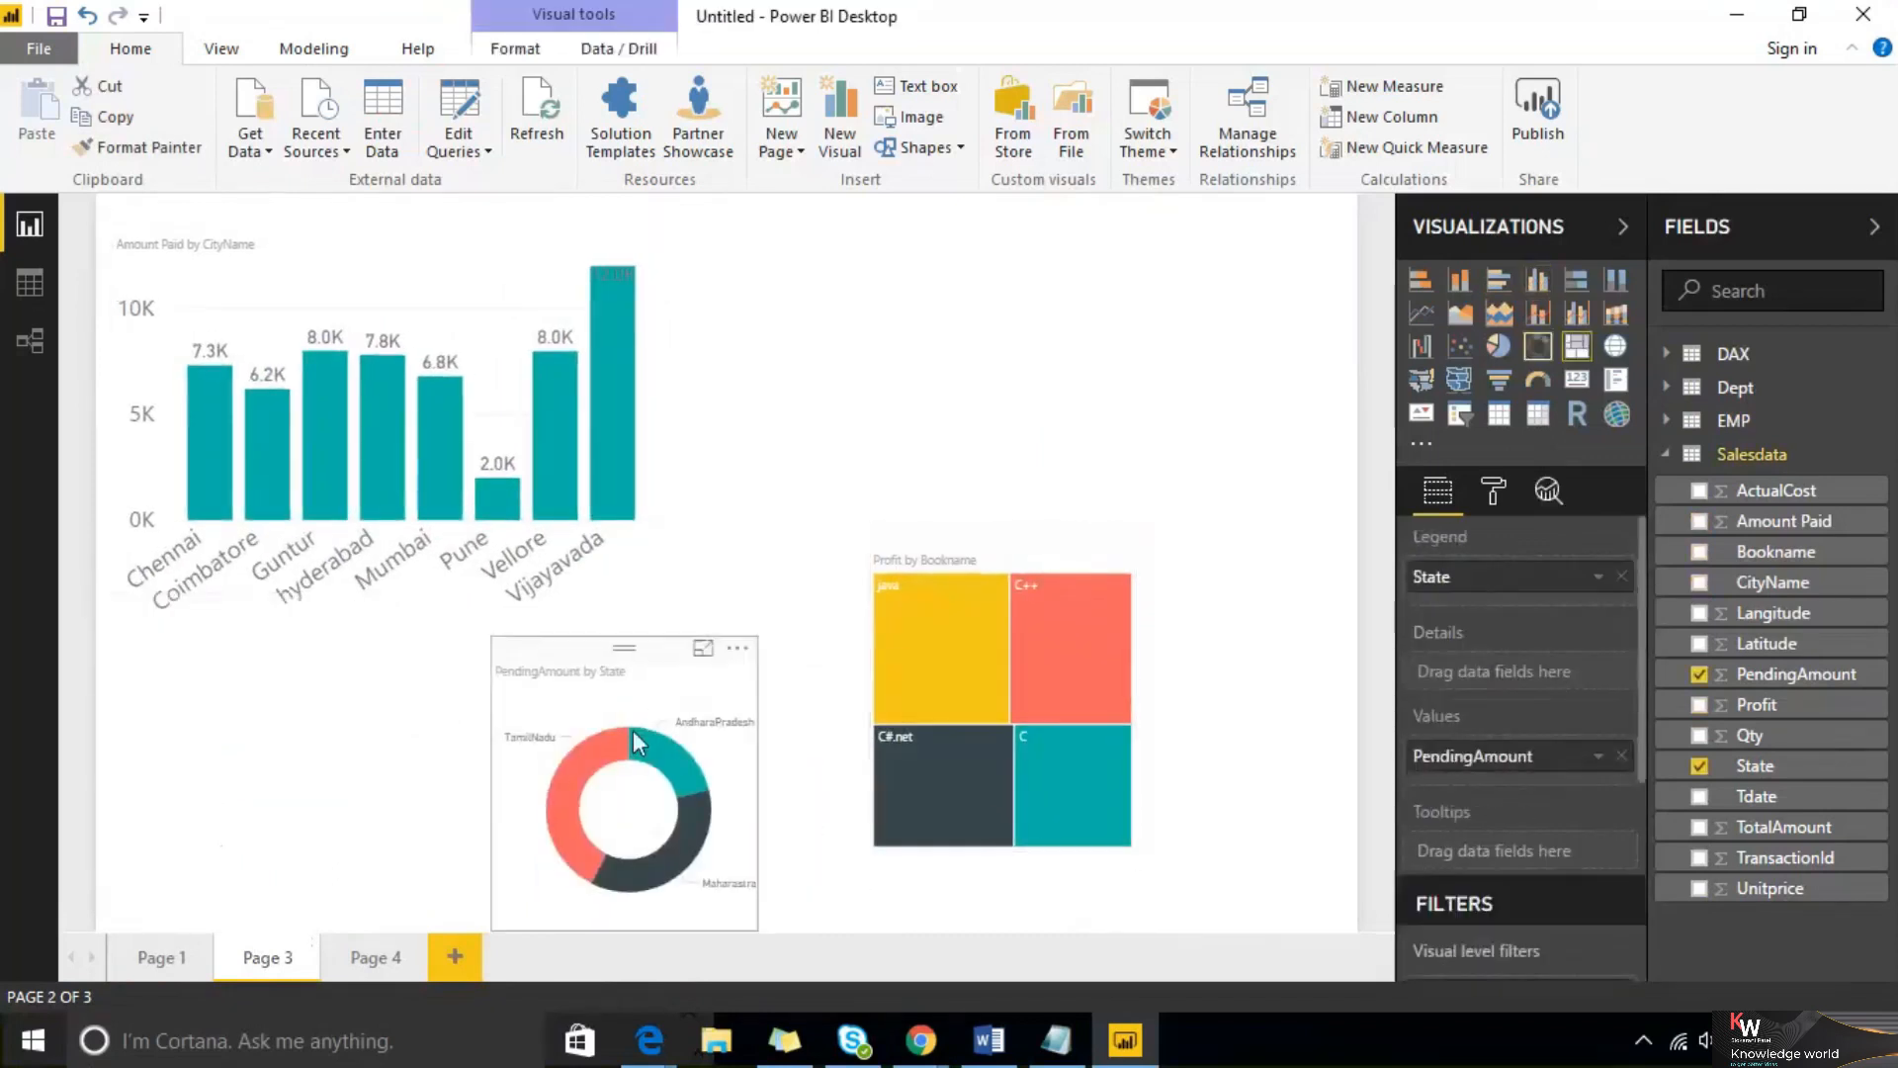
{"action": "left_click", "coordinate": [1494, 495]}
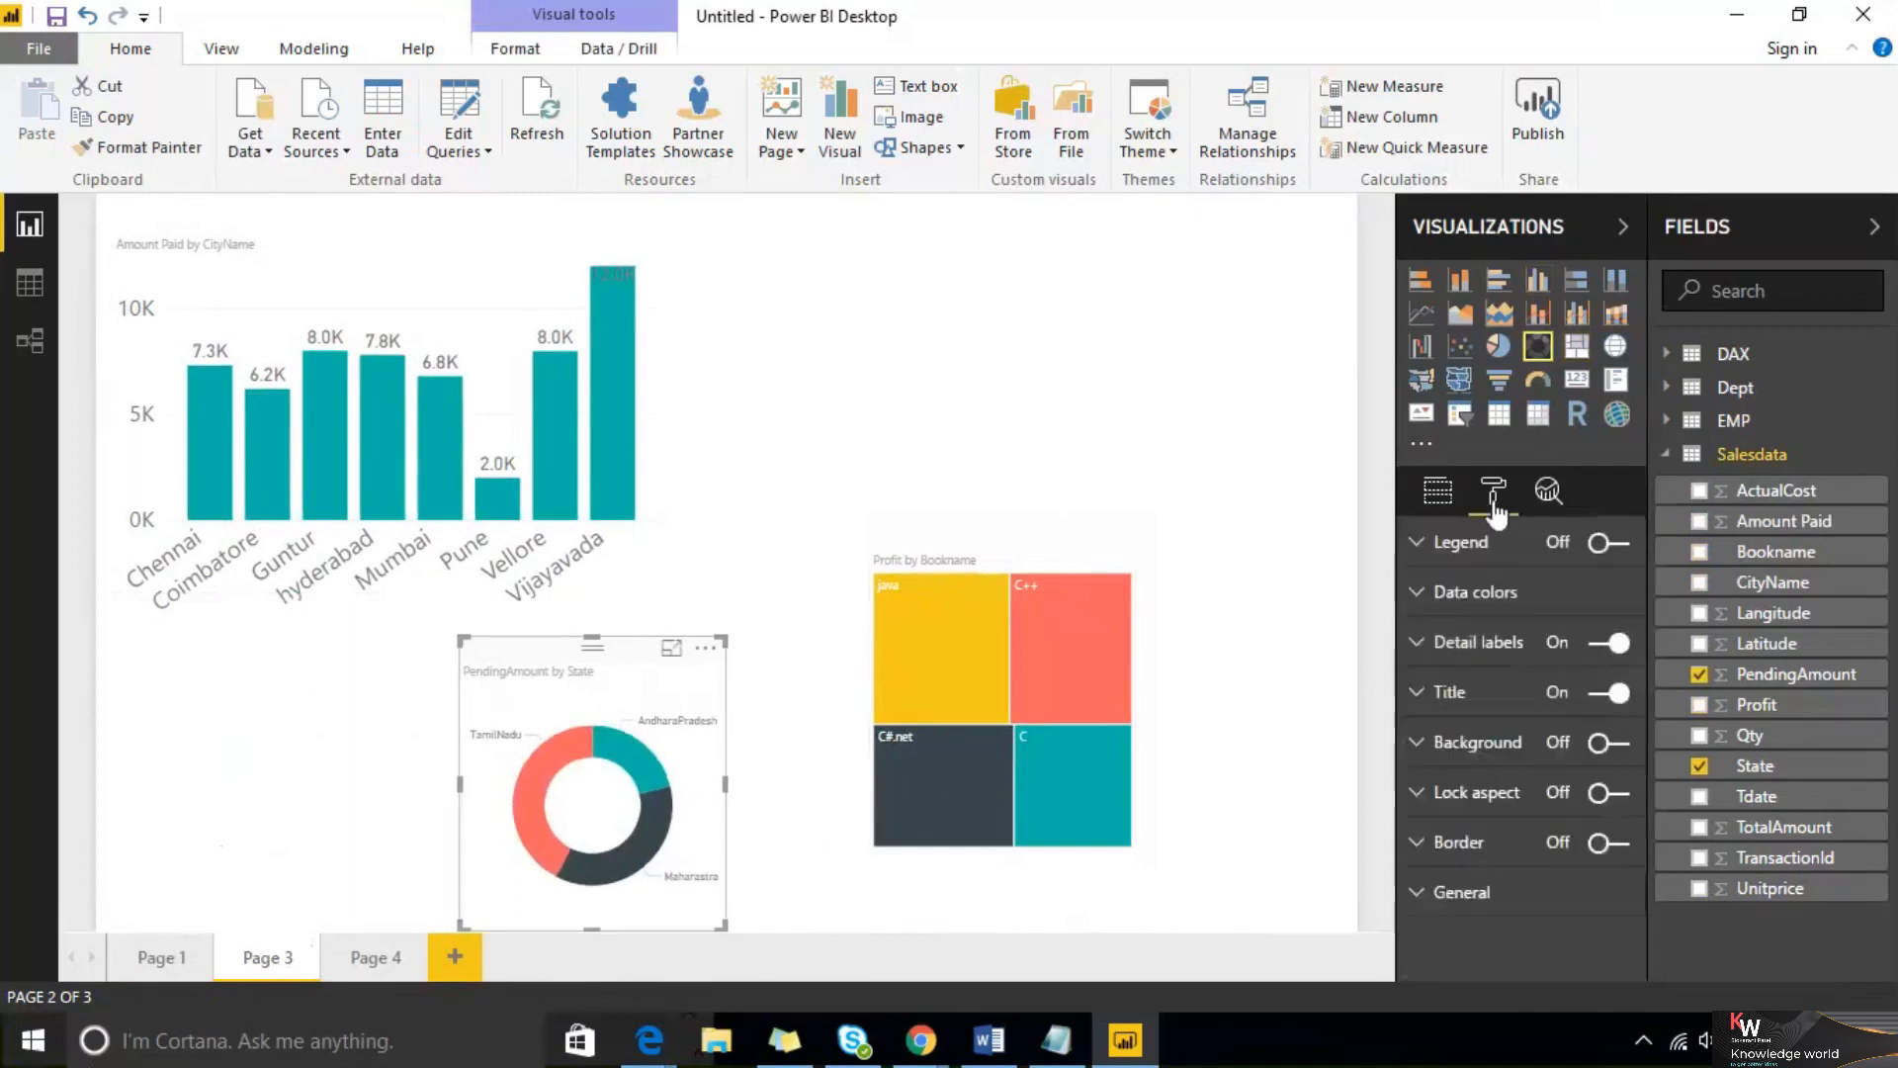
{"action": "left_click", "coordinate": [1442, 653]}
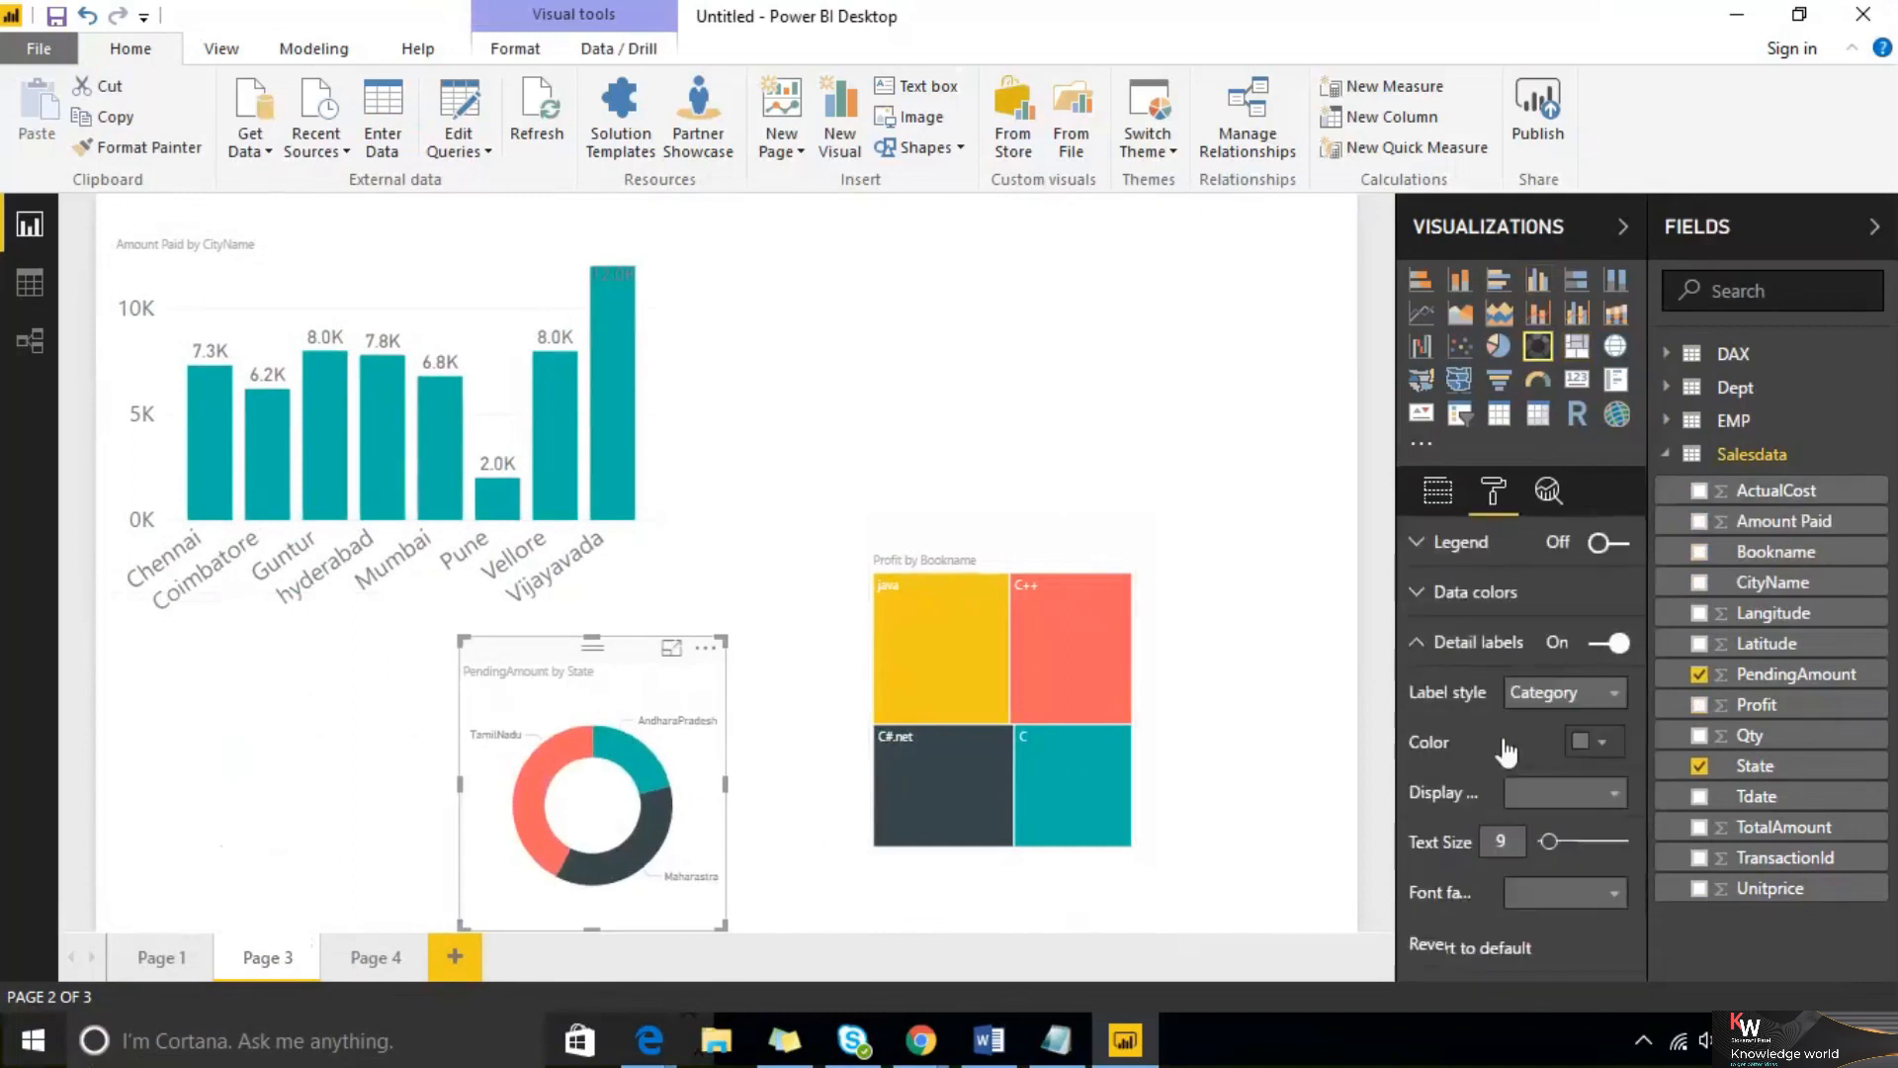
{"action": "left_click", "coordinate": [1577, 840]}
Resize the donut chart and place the treemap at the page's top right with the donut beneath it
{"action": "left_click_drag", "start_coordinate": [464, 924], "coordinate": [303, 896]}
{"action": "left_click", "coordinate": [657, 647]}
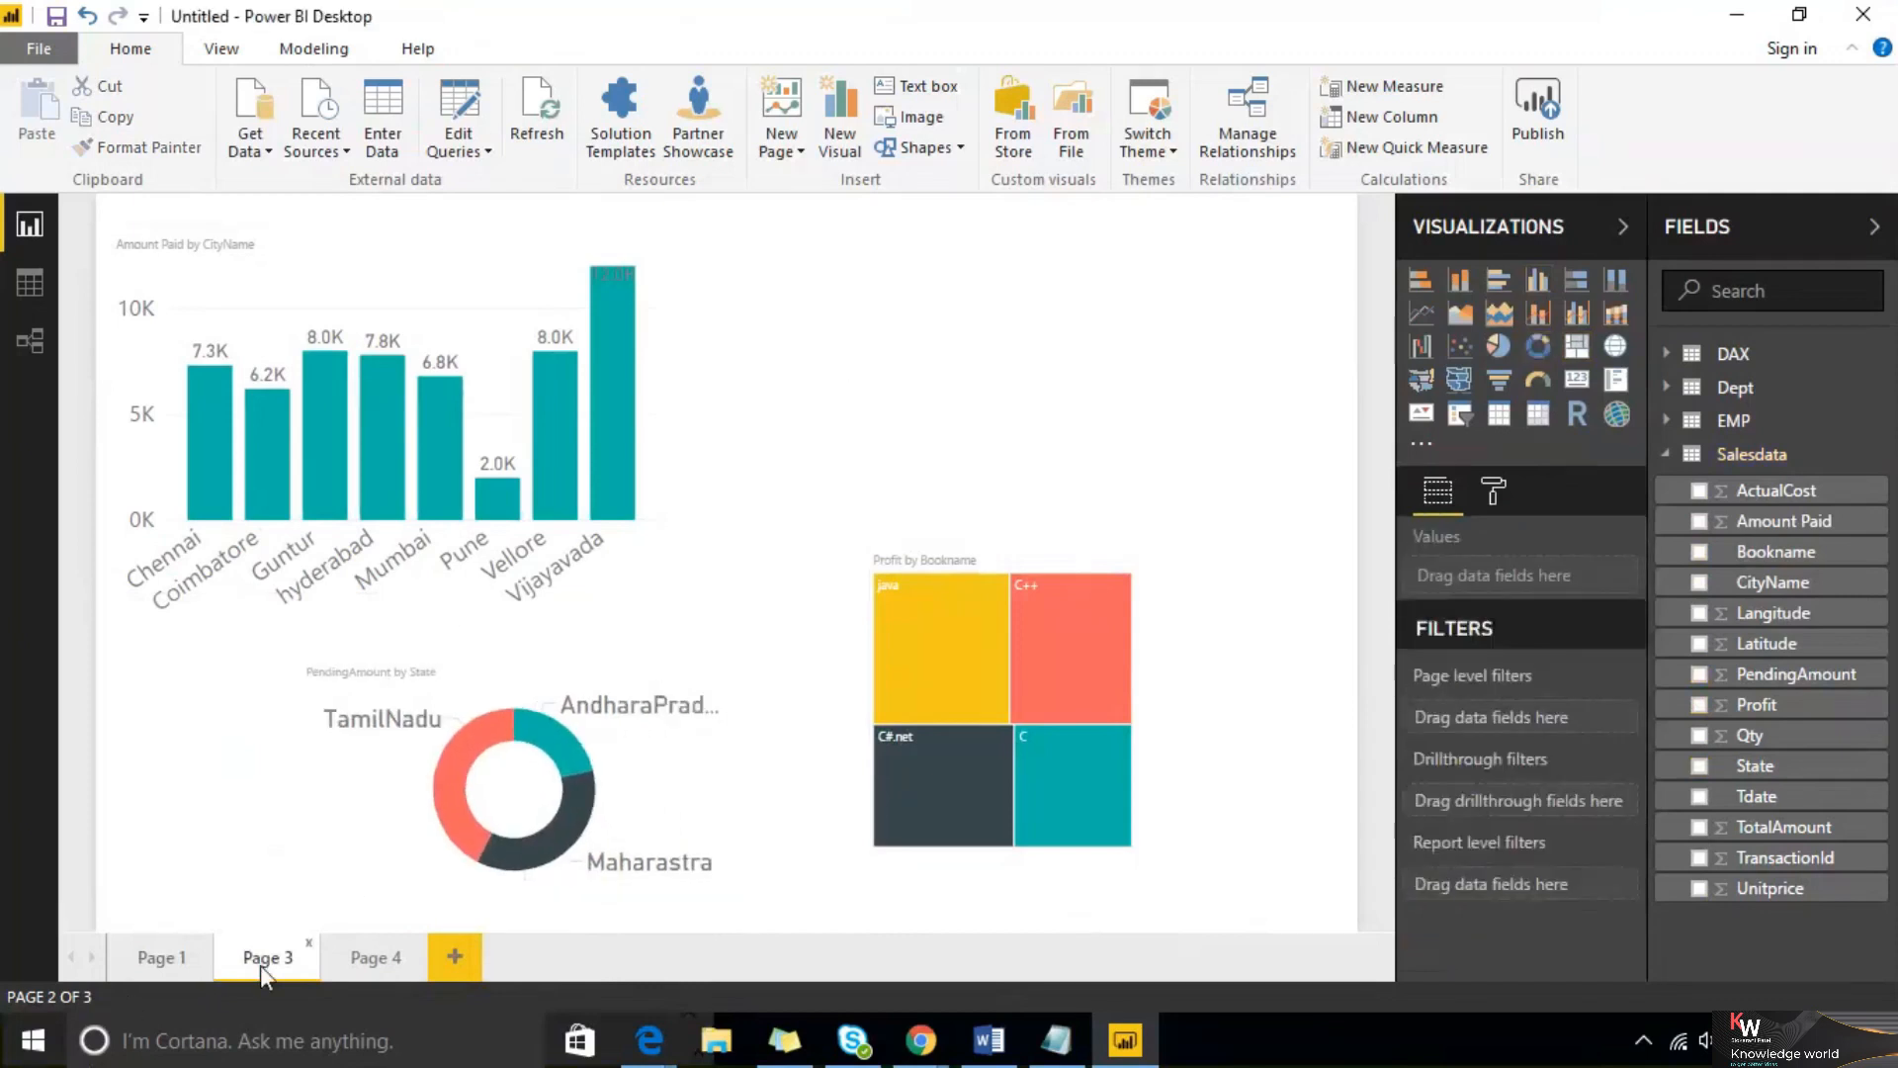
{"action": "left_click", "coordinate": [364, 967]}
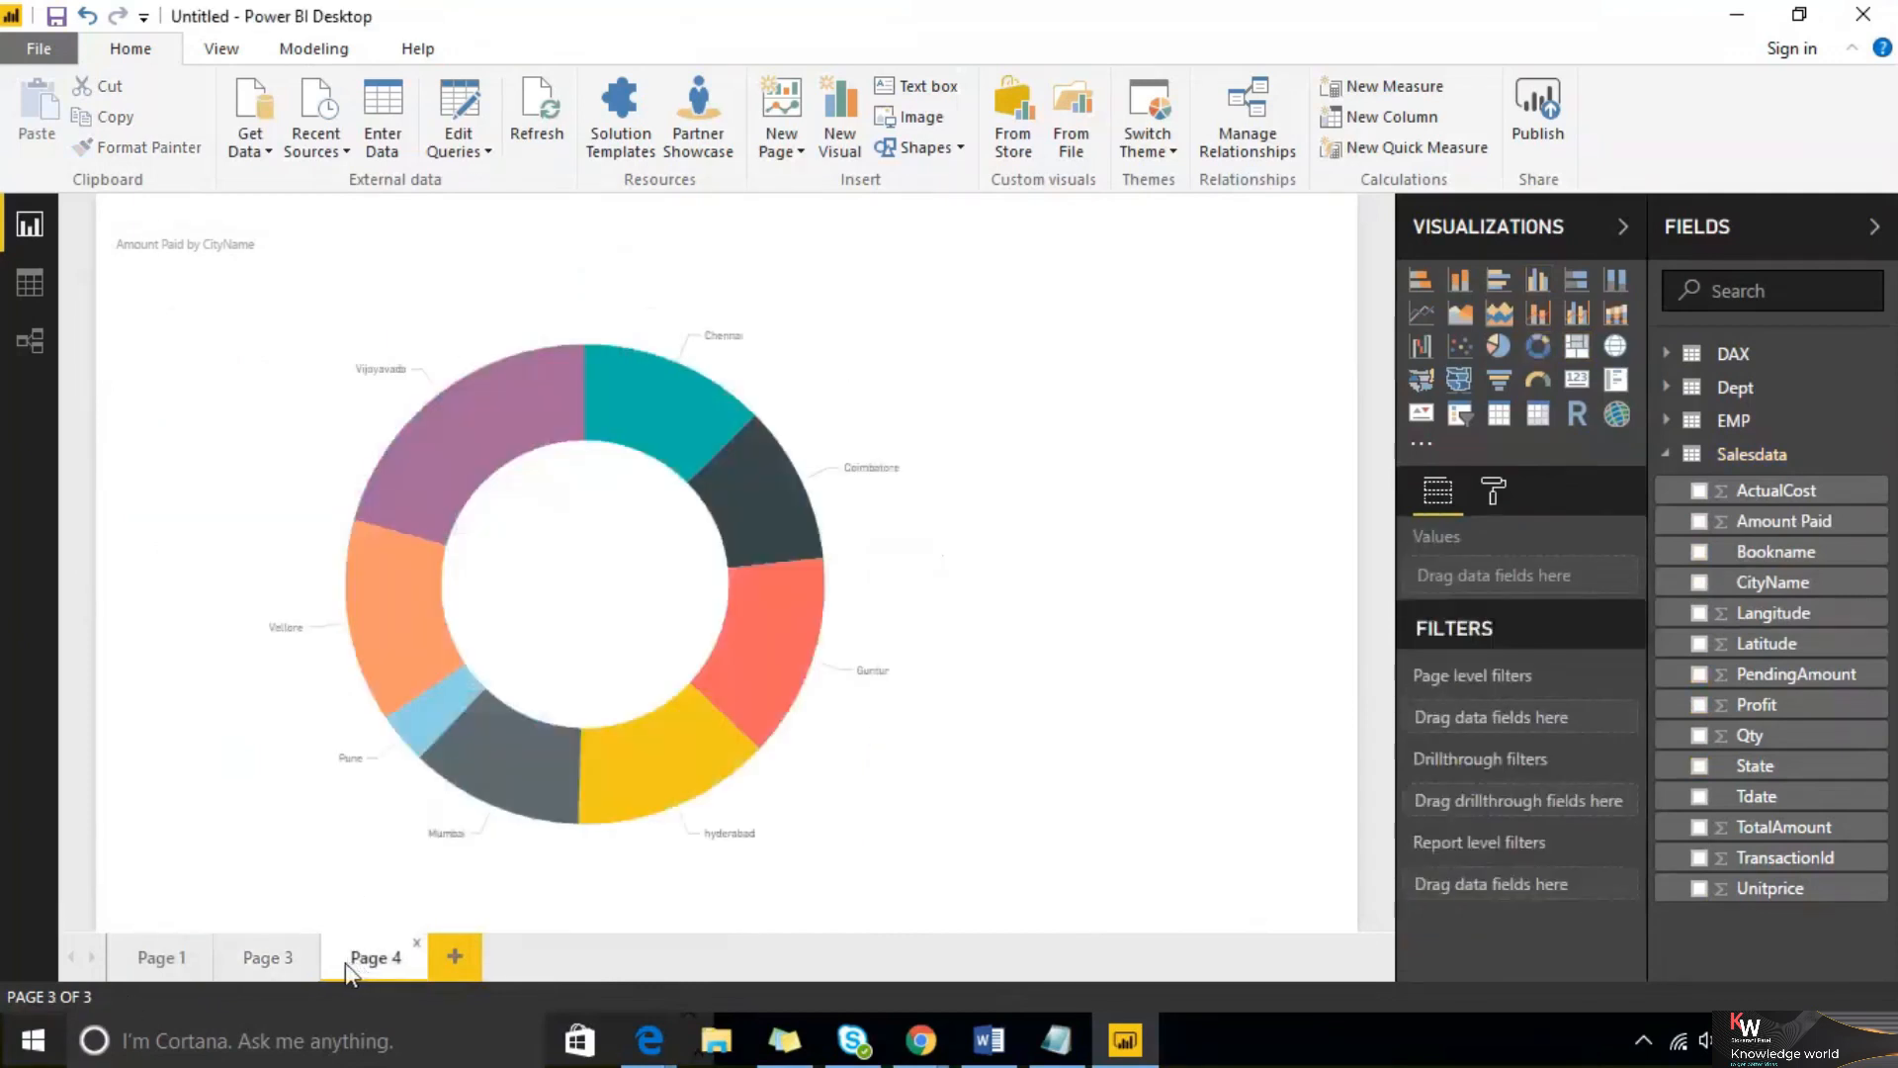
{"action": "left_click", "coordinate": [256, 964]}
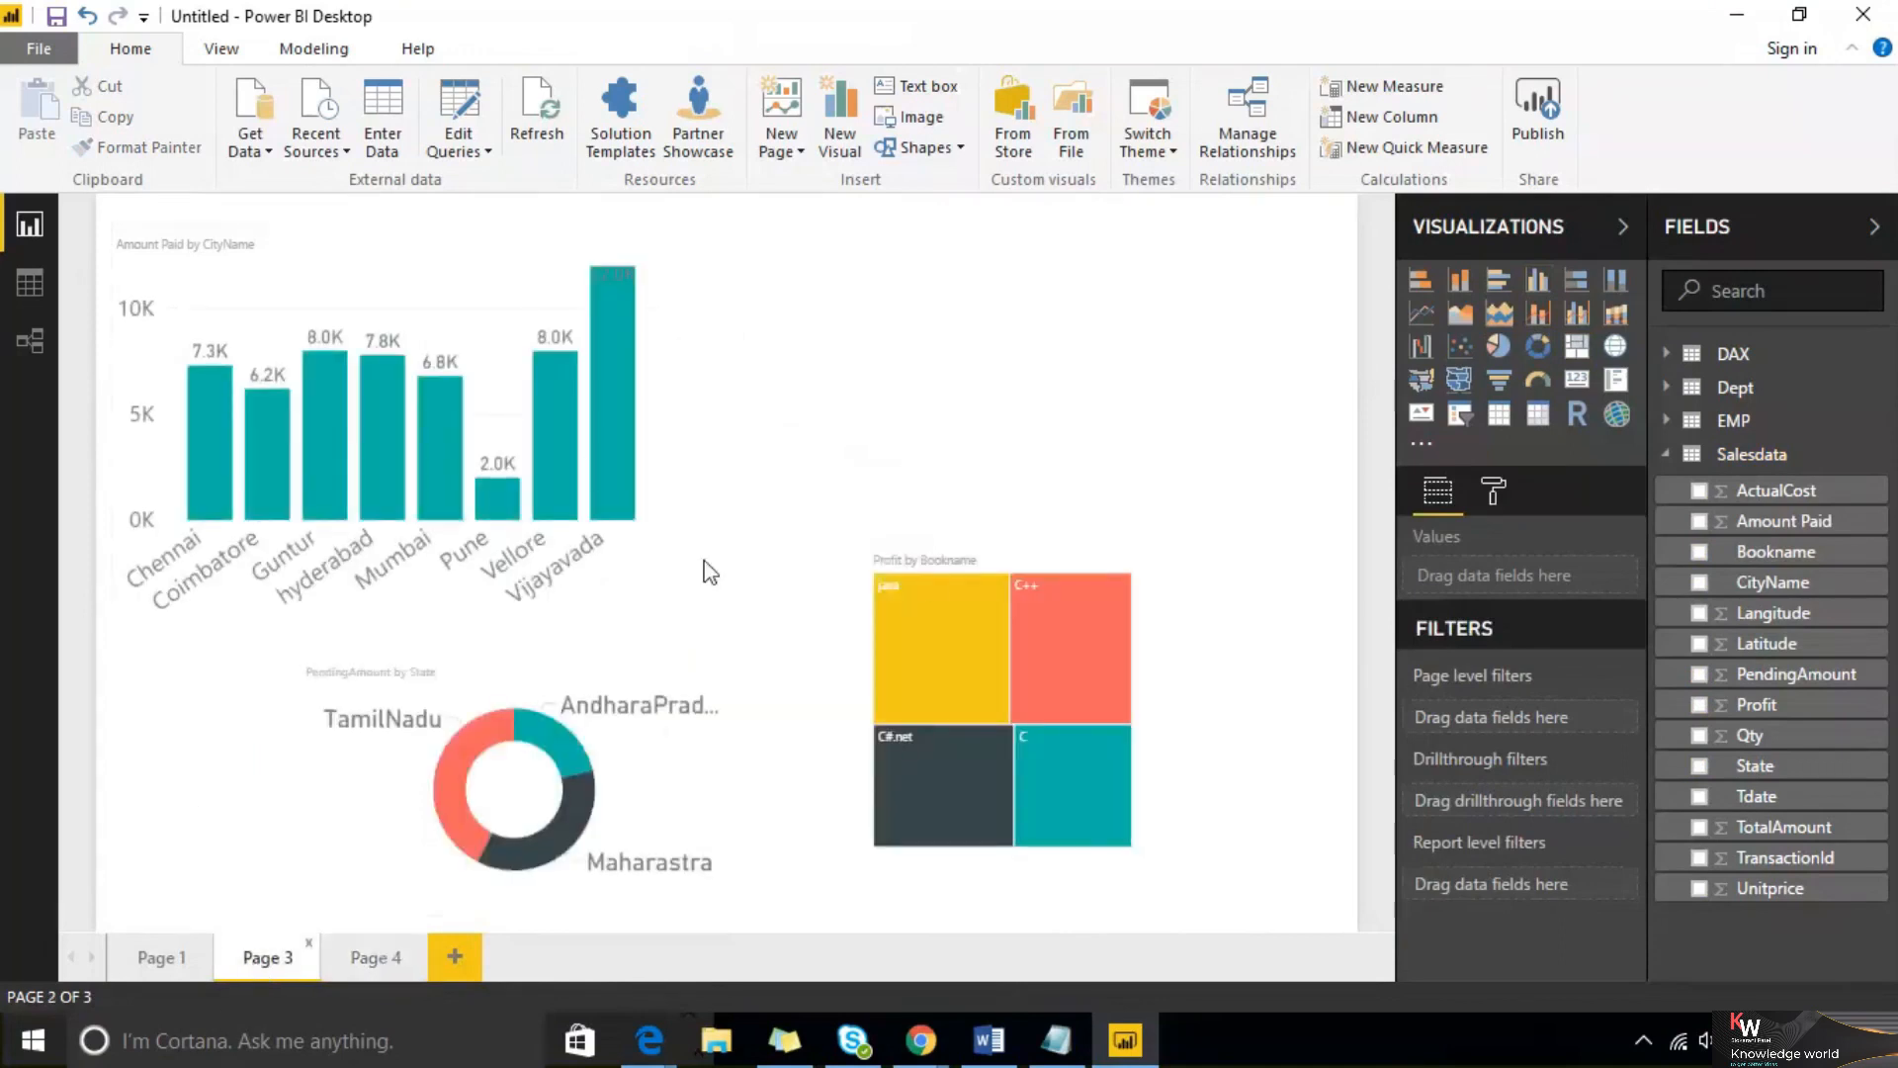
{"action": "left_click_drag", "start_coordinate": [1000, 558], "coordinate": [1126, 243]}
{"action": "left_click_drag", "start_coordinate": [582, 673], "coordinate": [905, 529]}
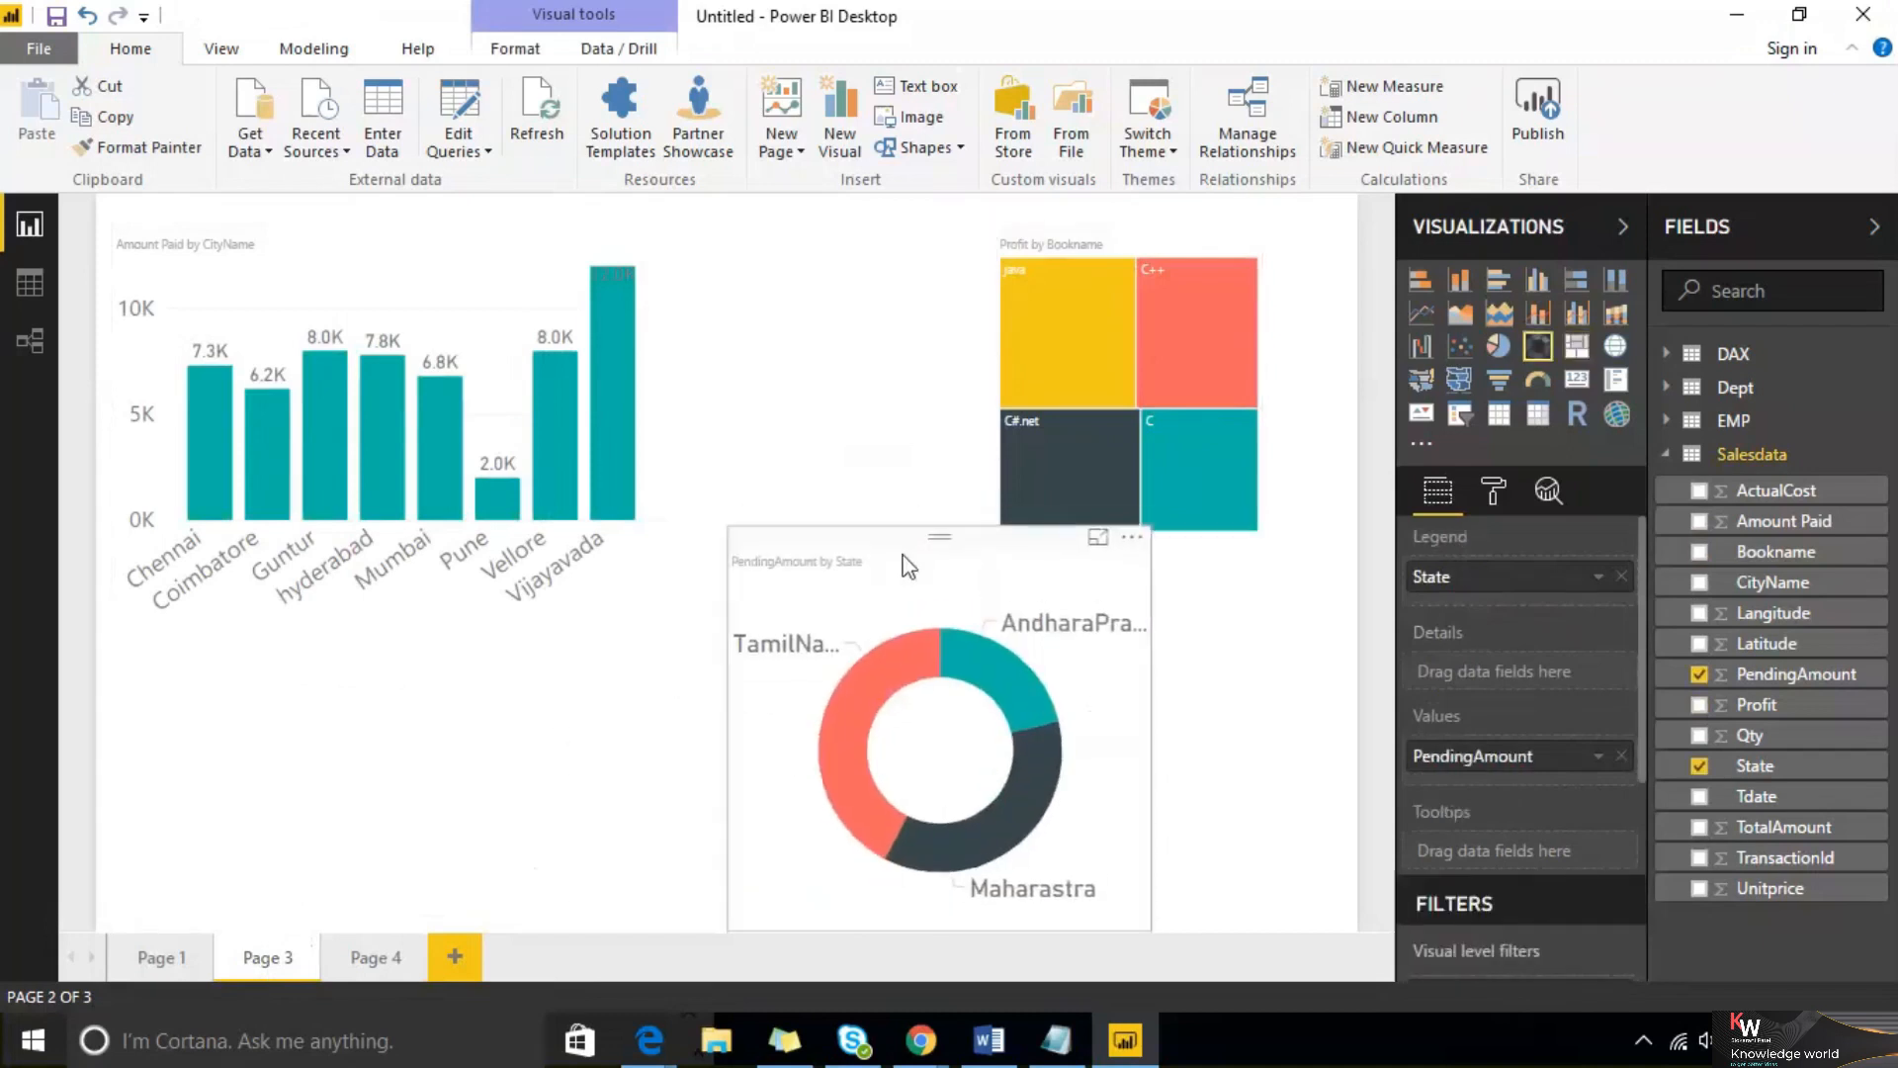
Apply a visual-level CityName filter to the column chart showing only Guntur and hyderabad
{"action": "left_click", "coordinate": [309, 272]}
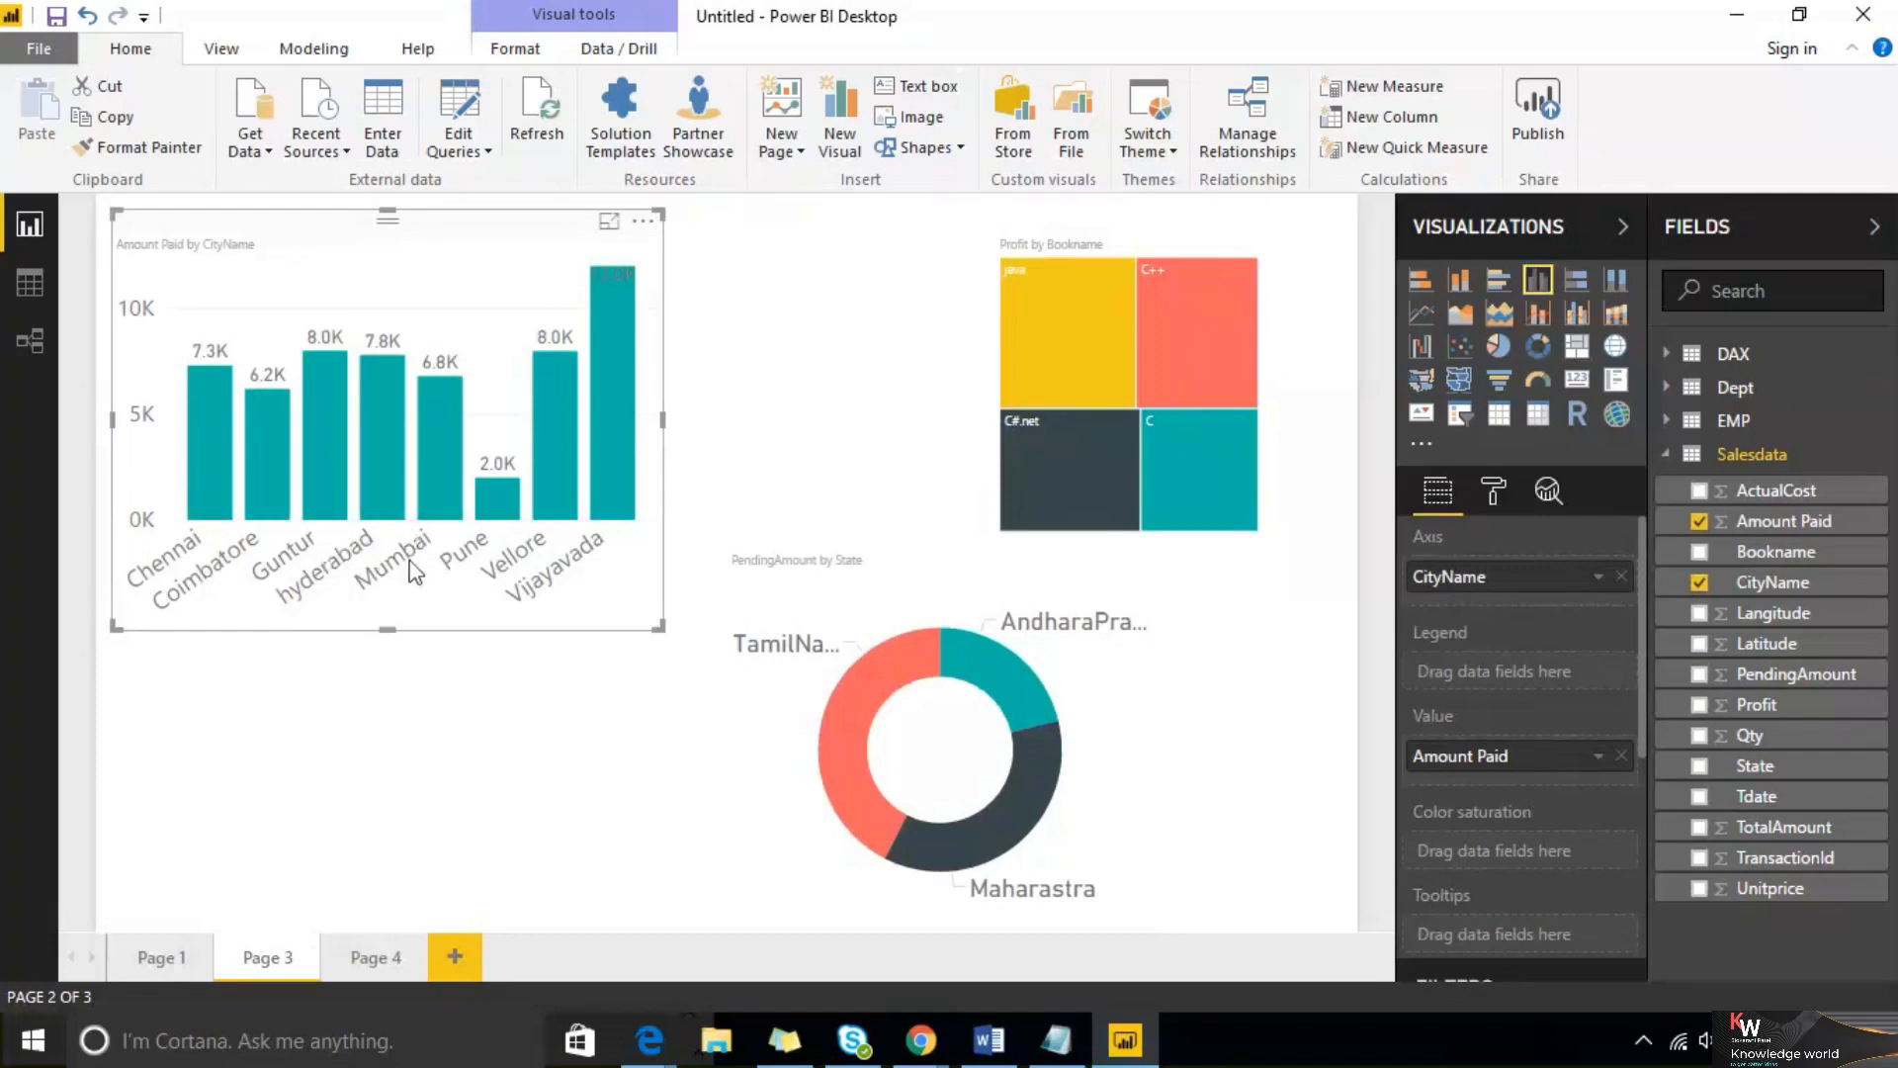
{"action": "left_click", "coordinate": [787, 340]}
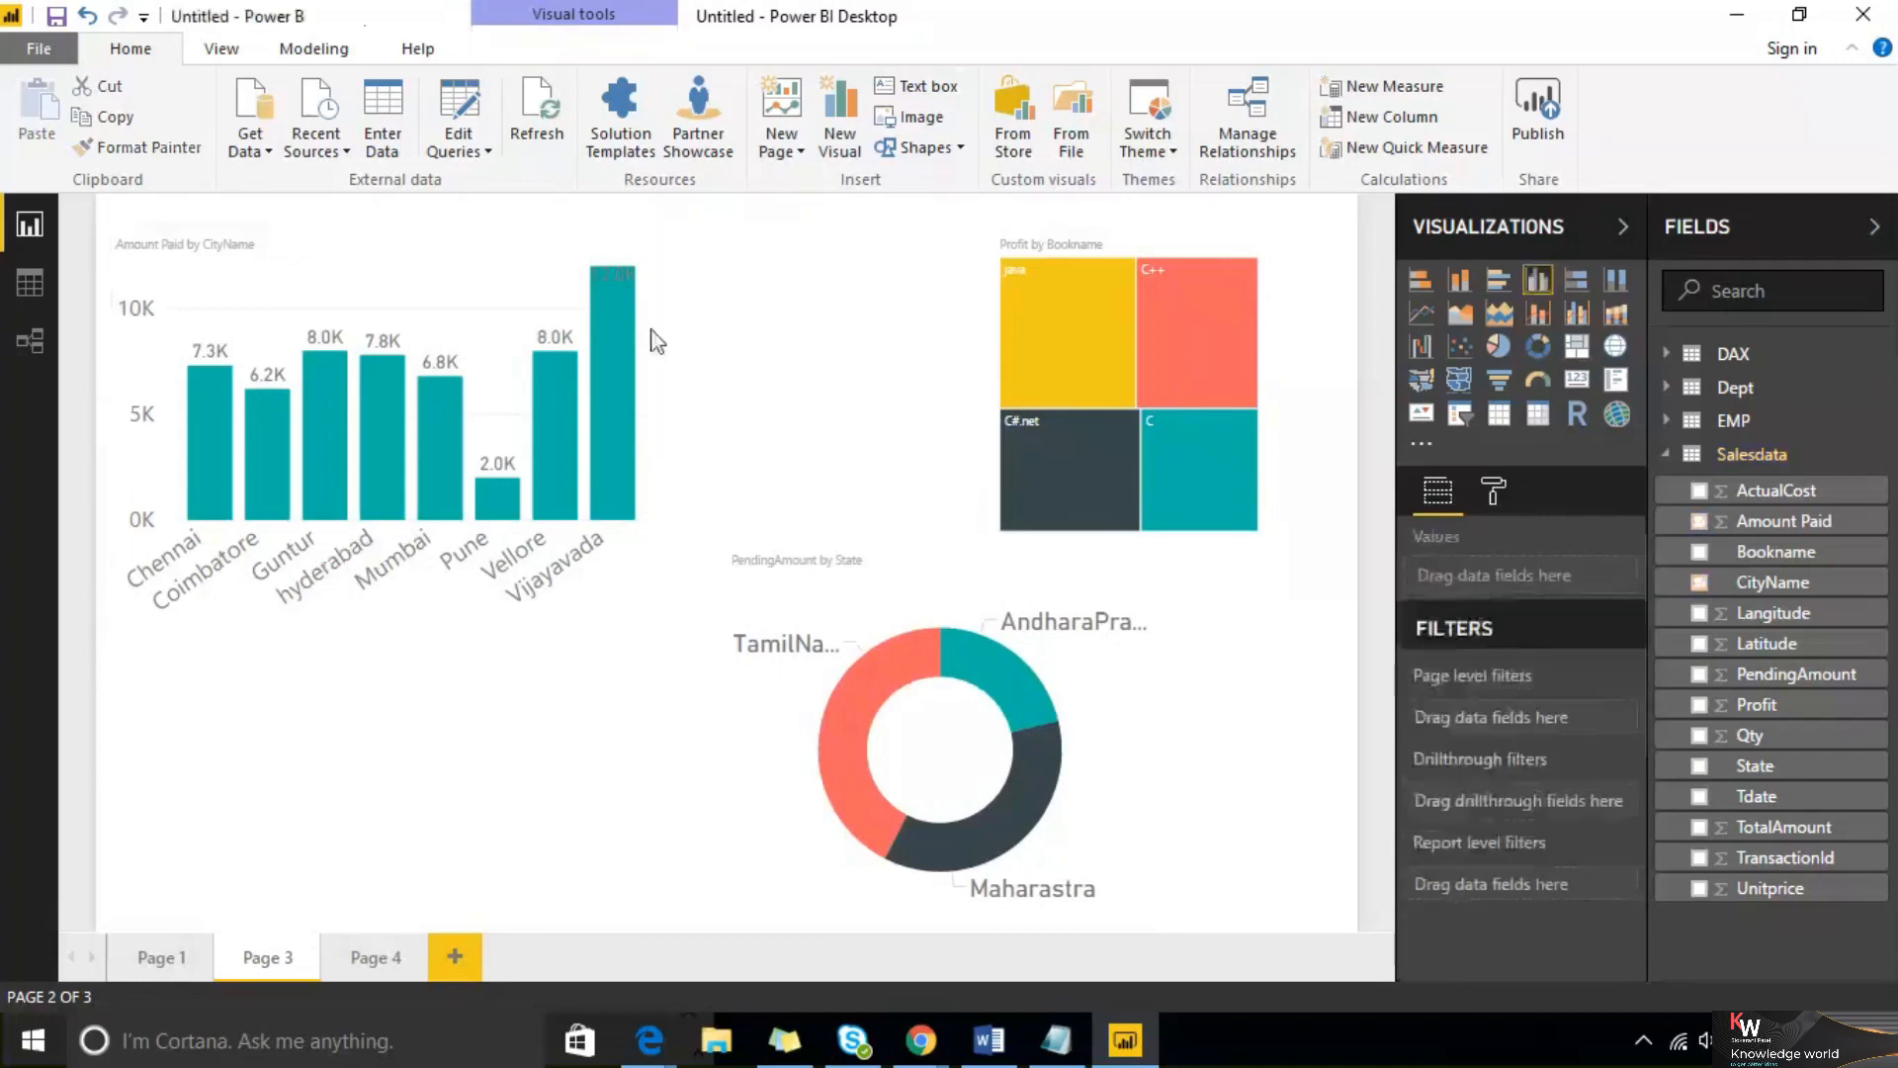
{"action": "left_click", "coordinate": [428, 253]}
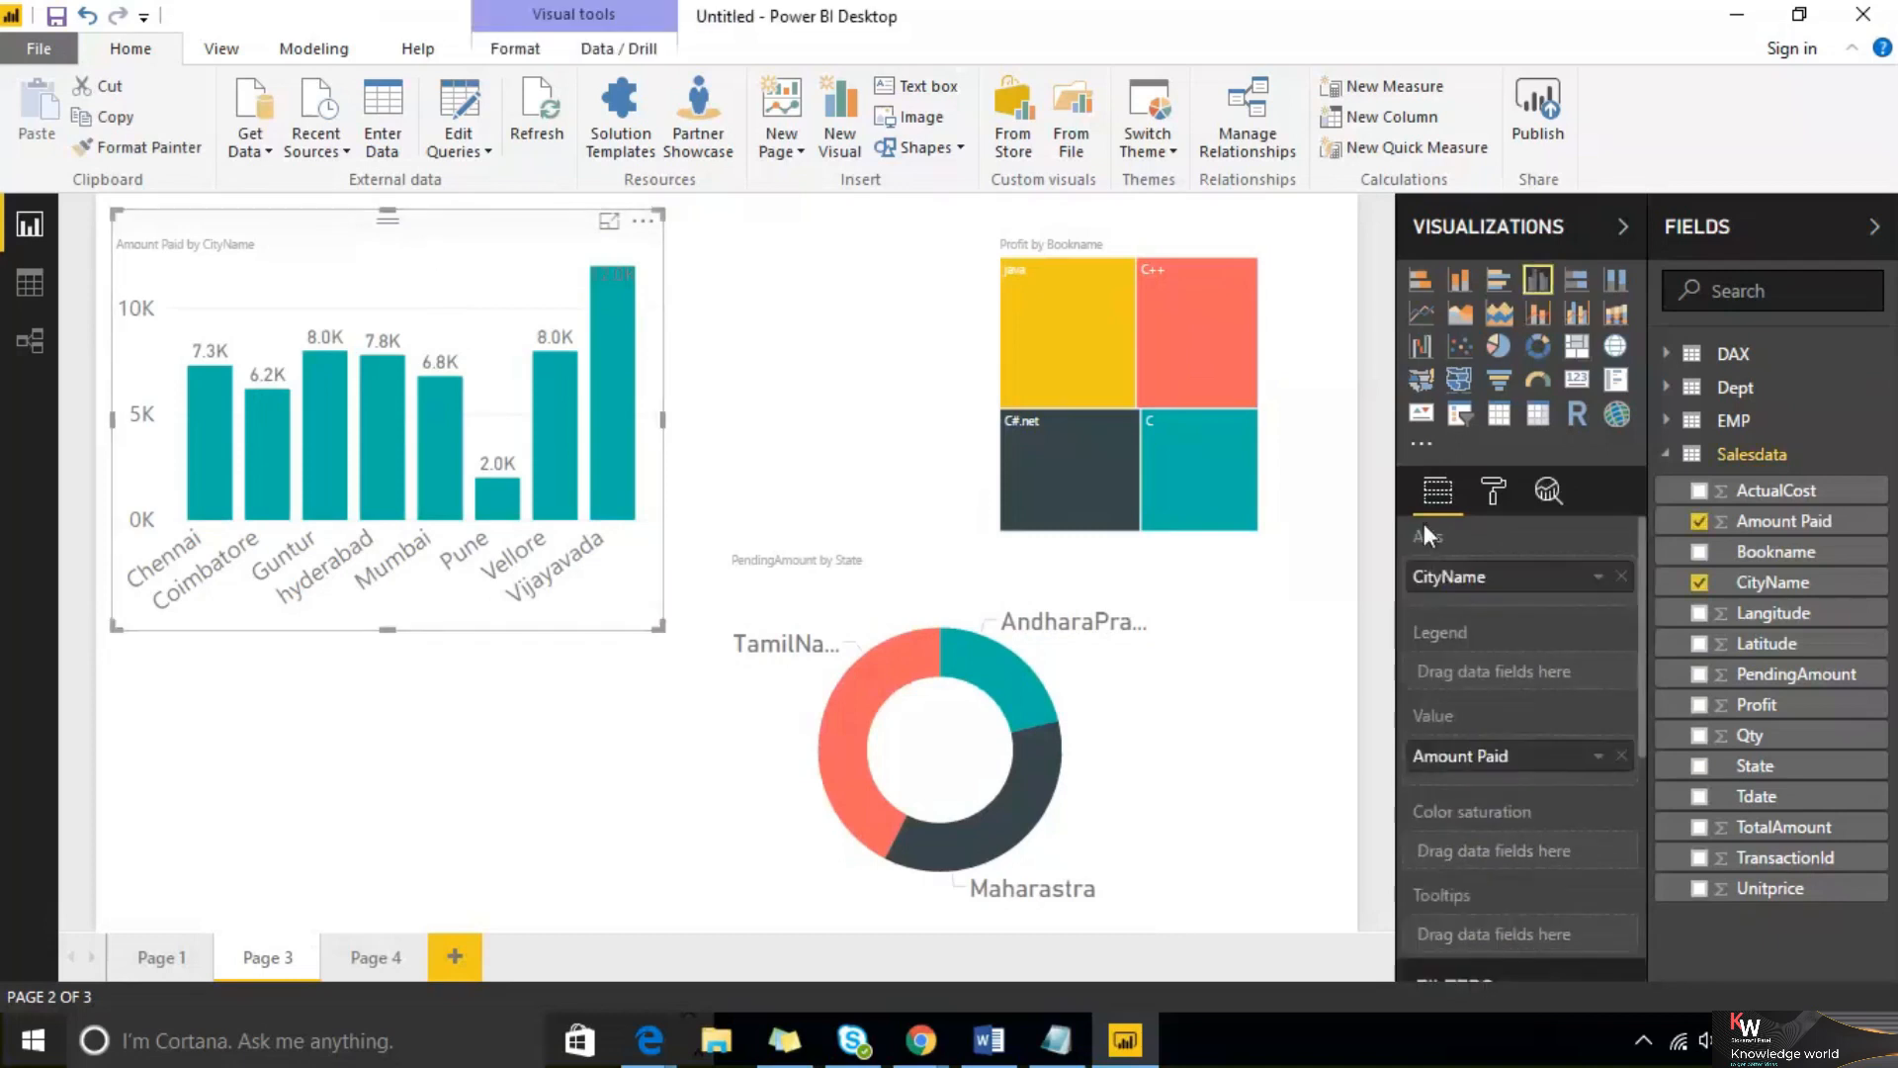
{"action": "scroll", "coordinate": [1564, 660], "scroll_direction": "down", "scroll_amount": 5}
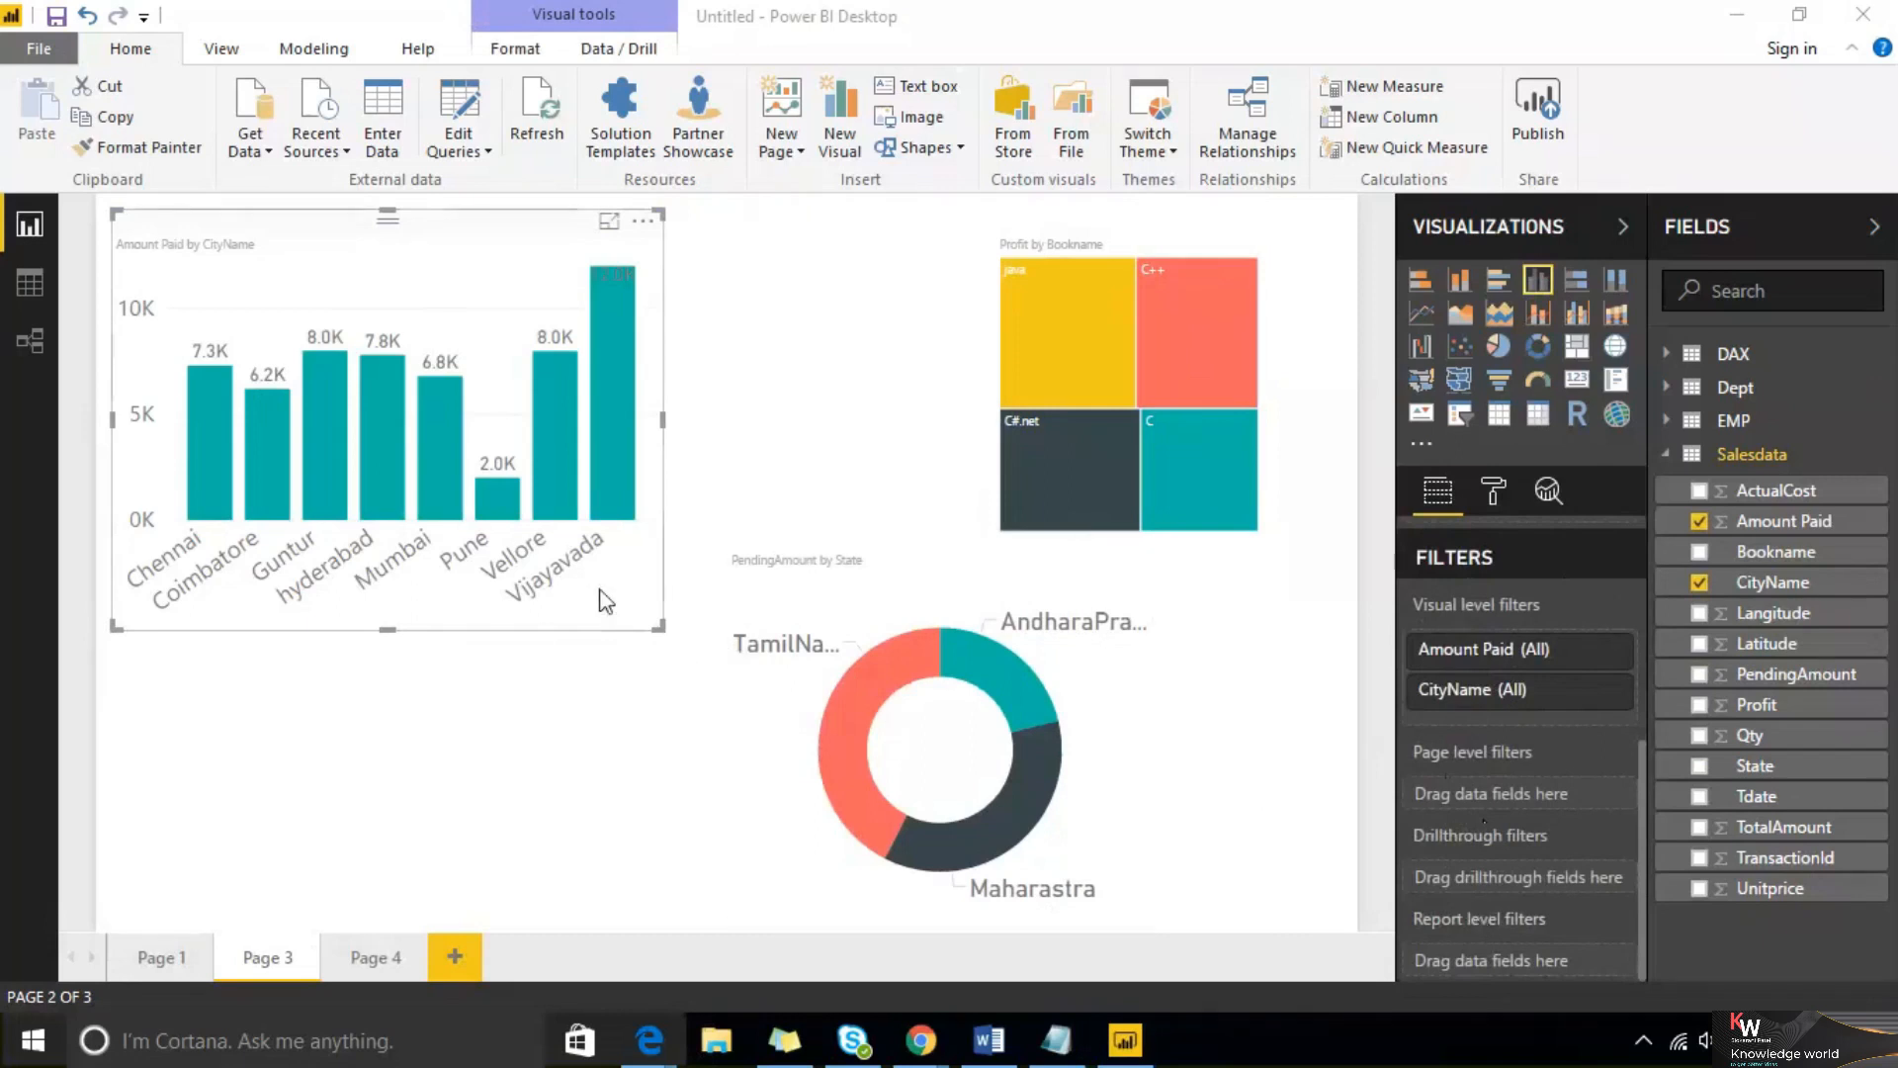
{"action": "left_click", "coordinate": [1611, 696]}
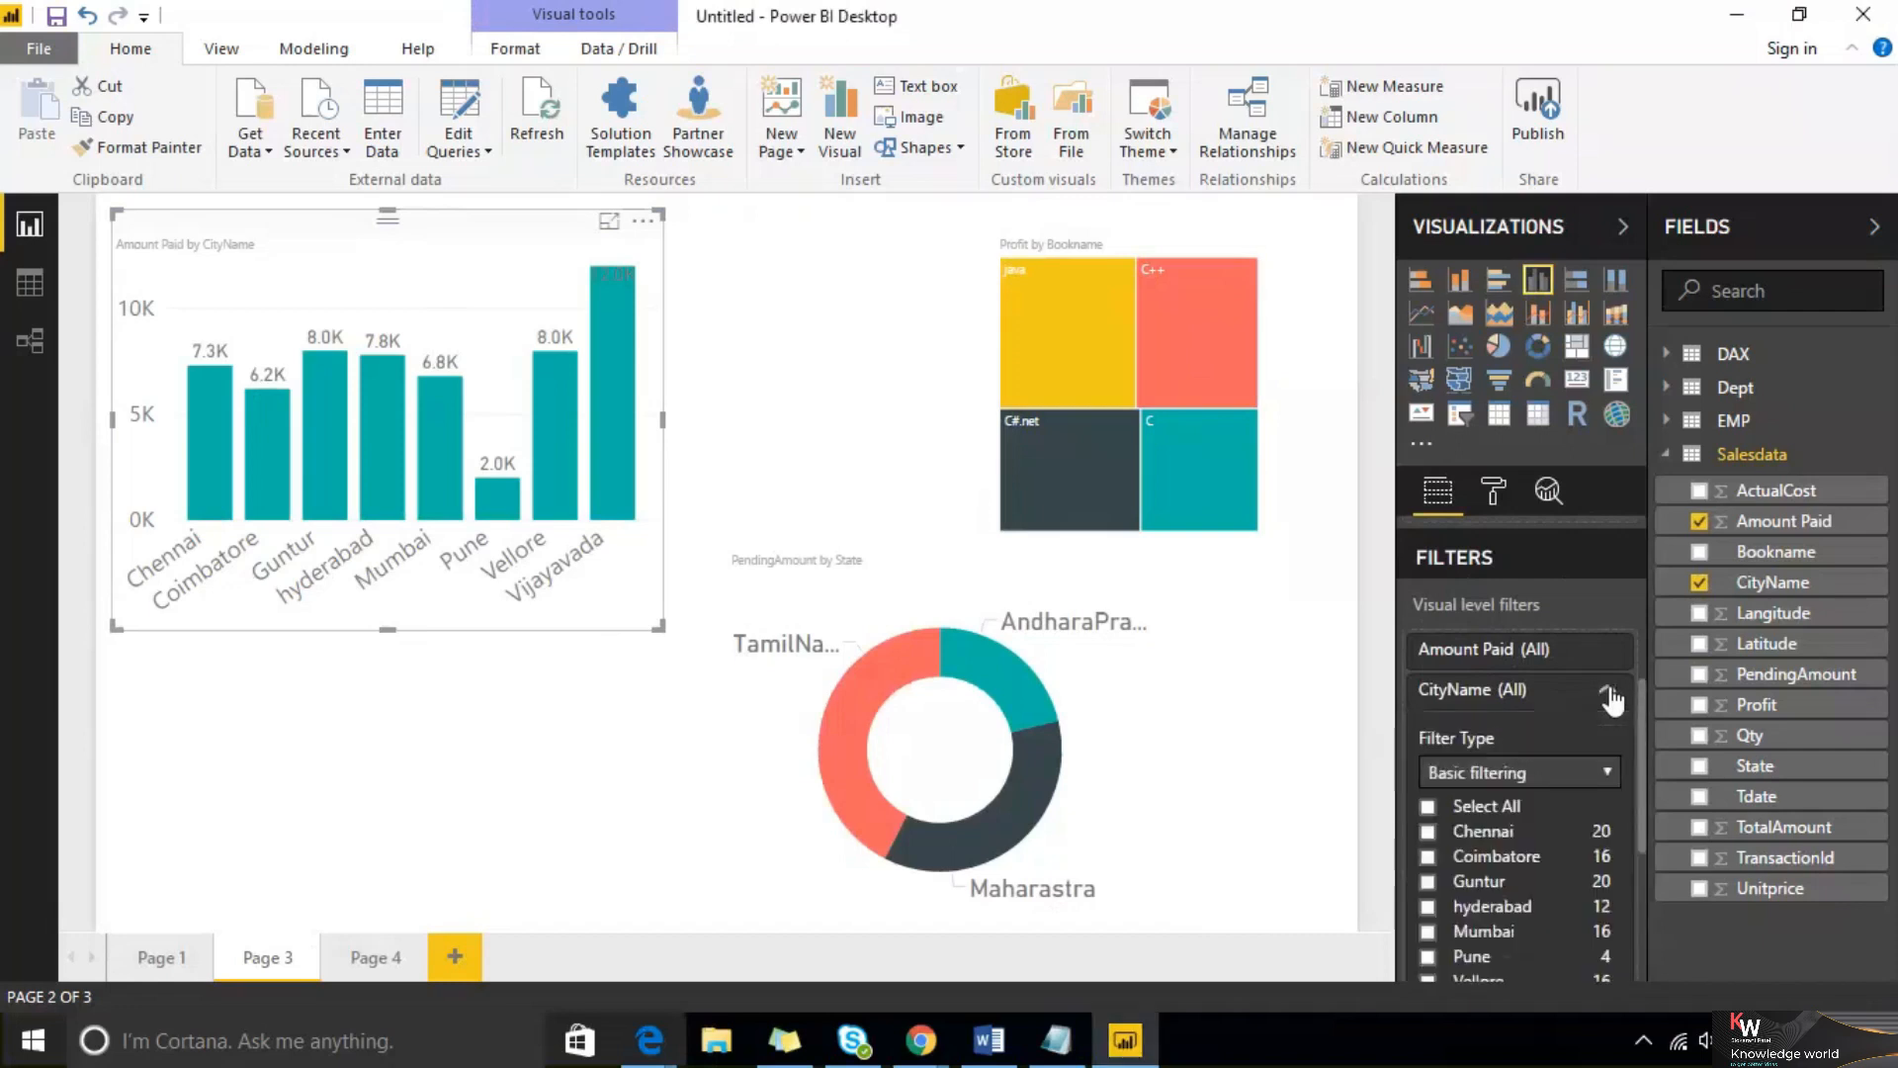
{"action": "scroll", "coordinate": [1483, 771], "scroll_direction": "down", "scroll_amount": 2}
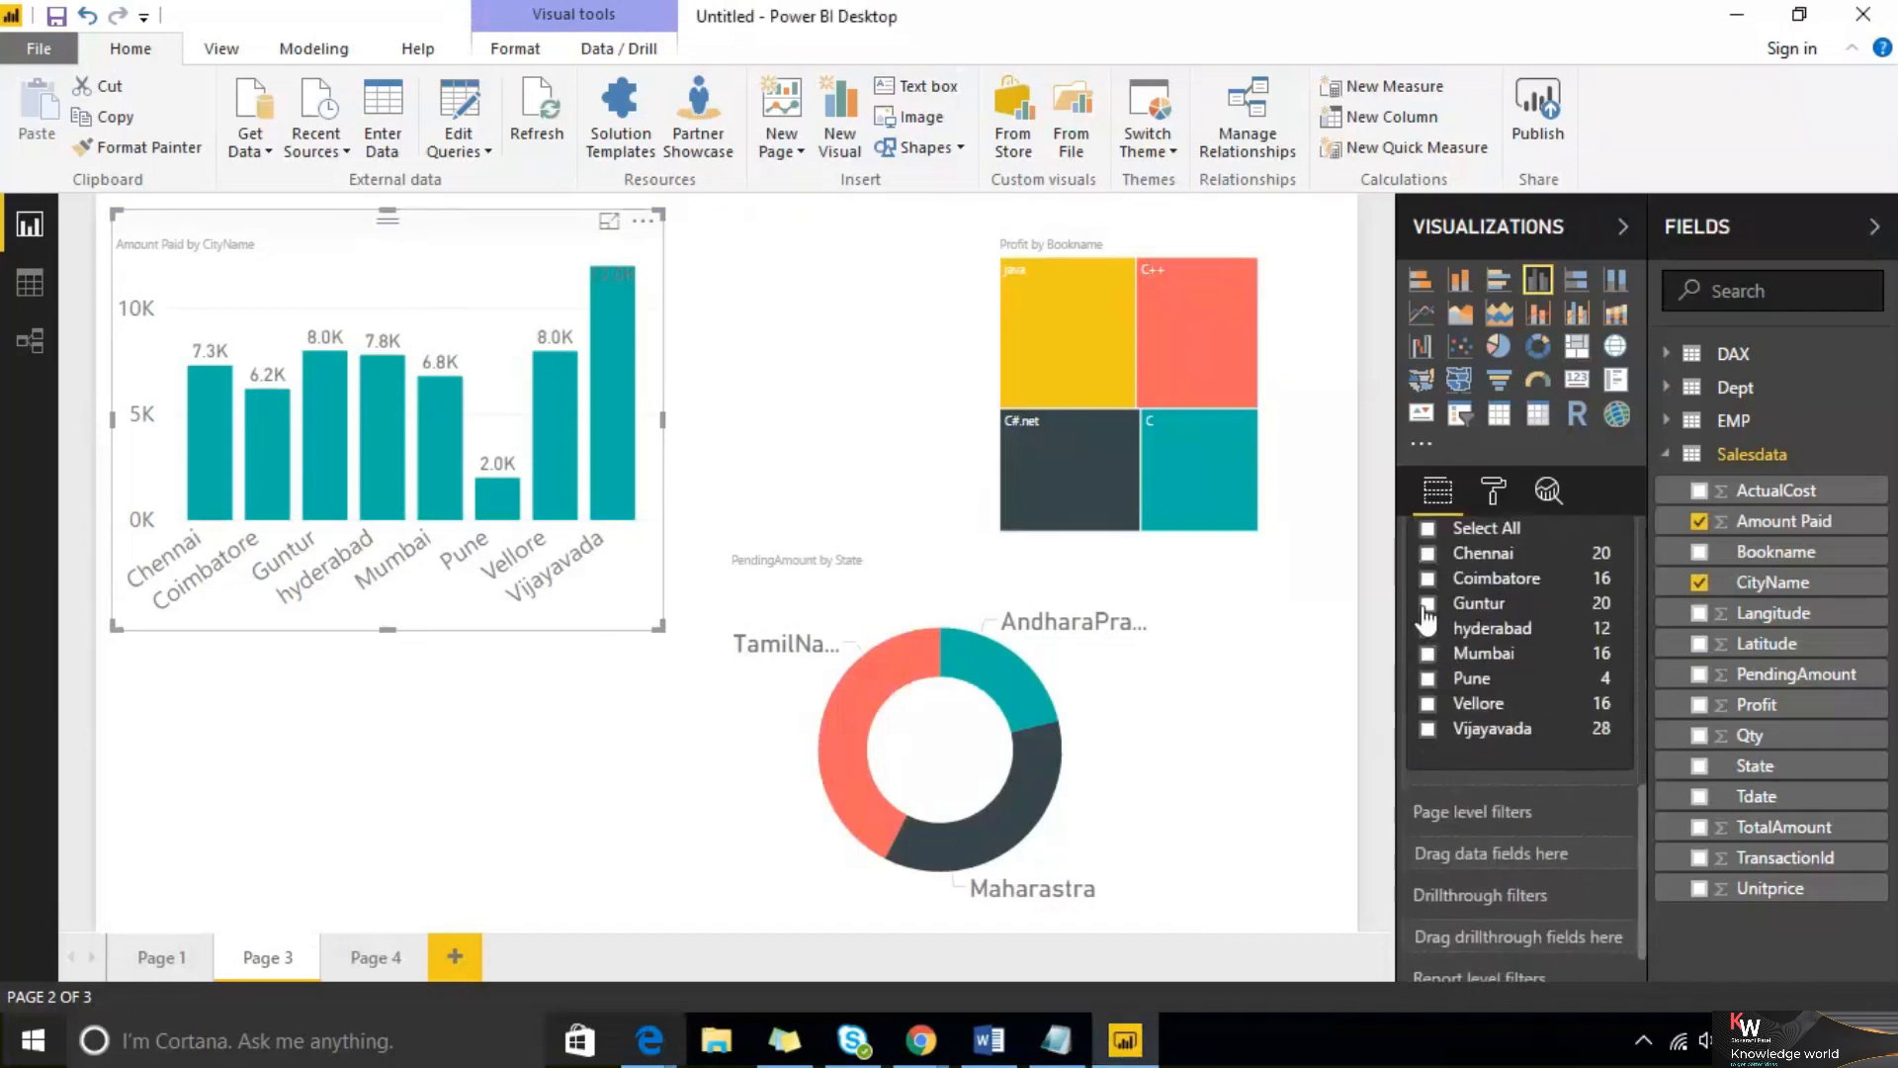
{"action": "left_click", "coordinate": [1428, 603]}
{"action": "left_click", "coordinate": [1428, 629]}
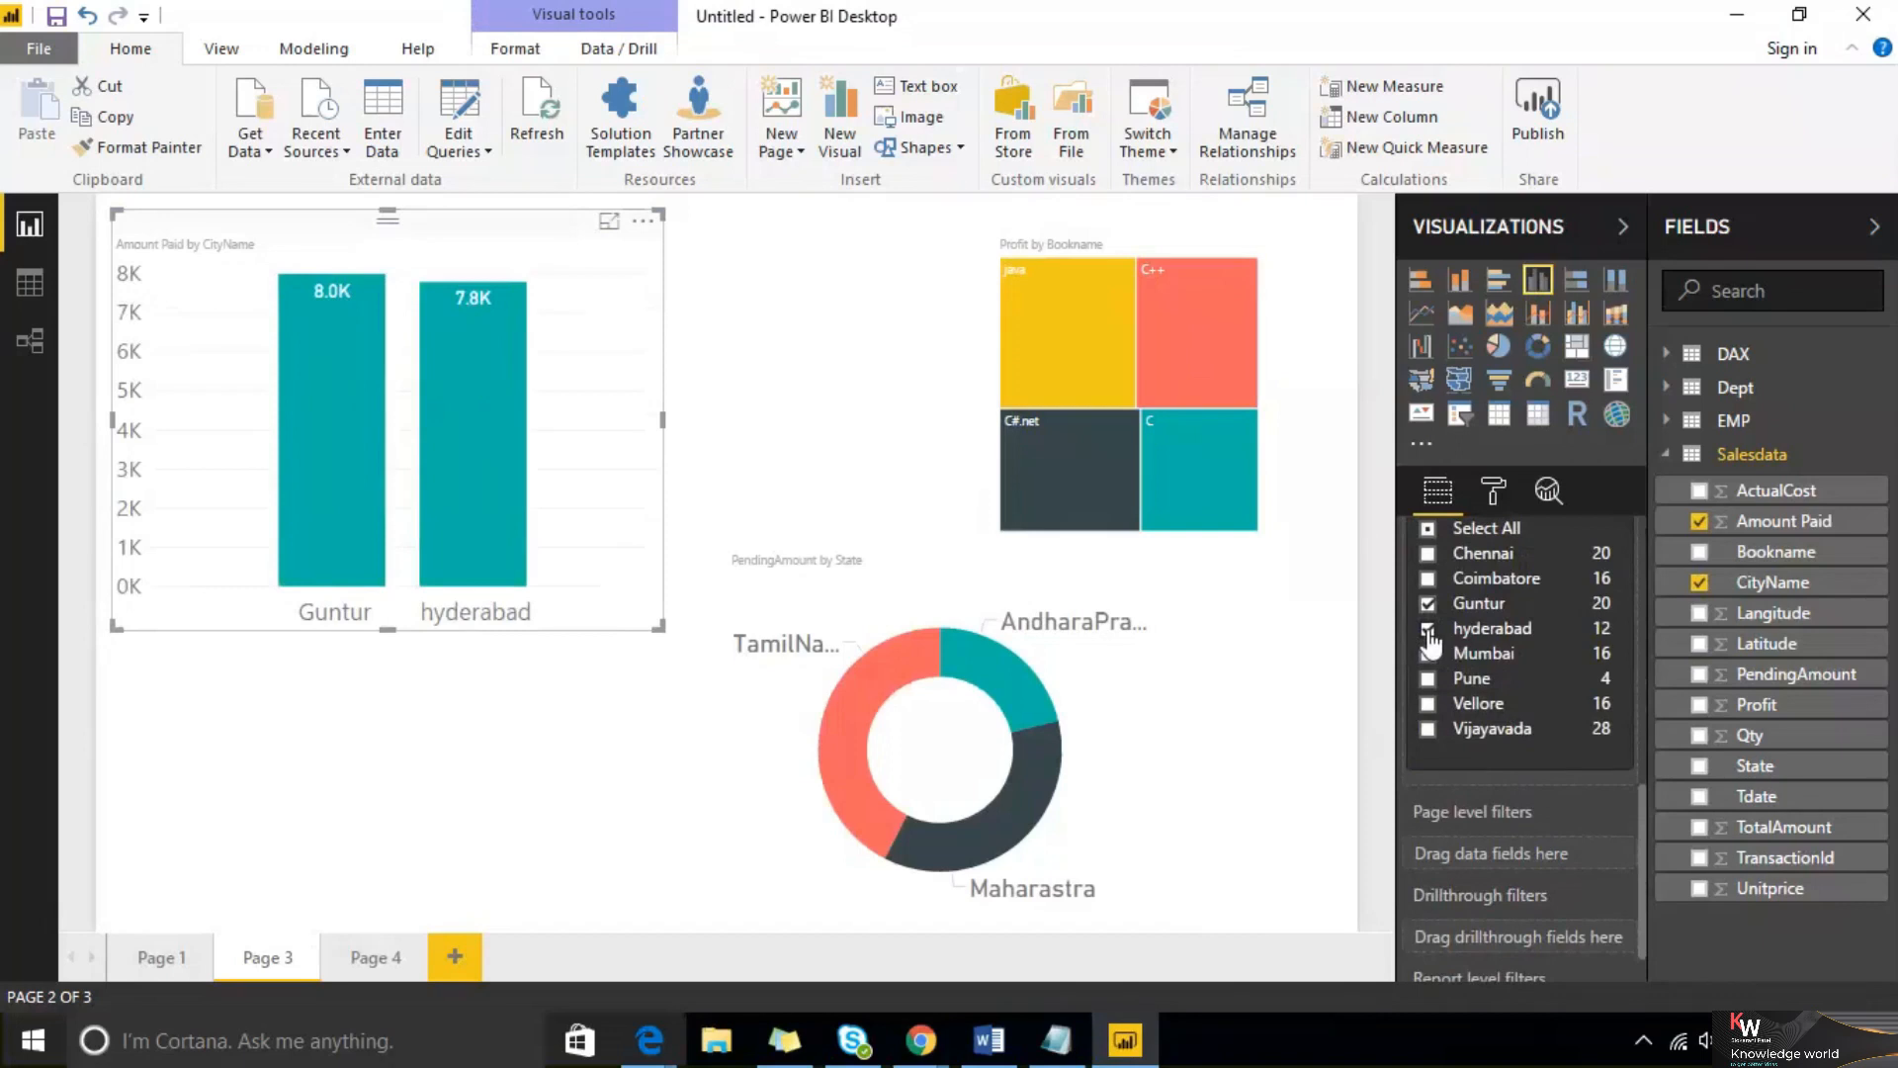
Add Mumbai to the column chart's CityName filter selection
{"action": "left_click", "coordinate": [905, 369]}
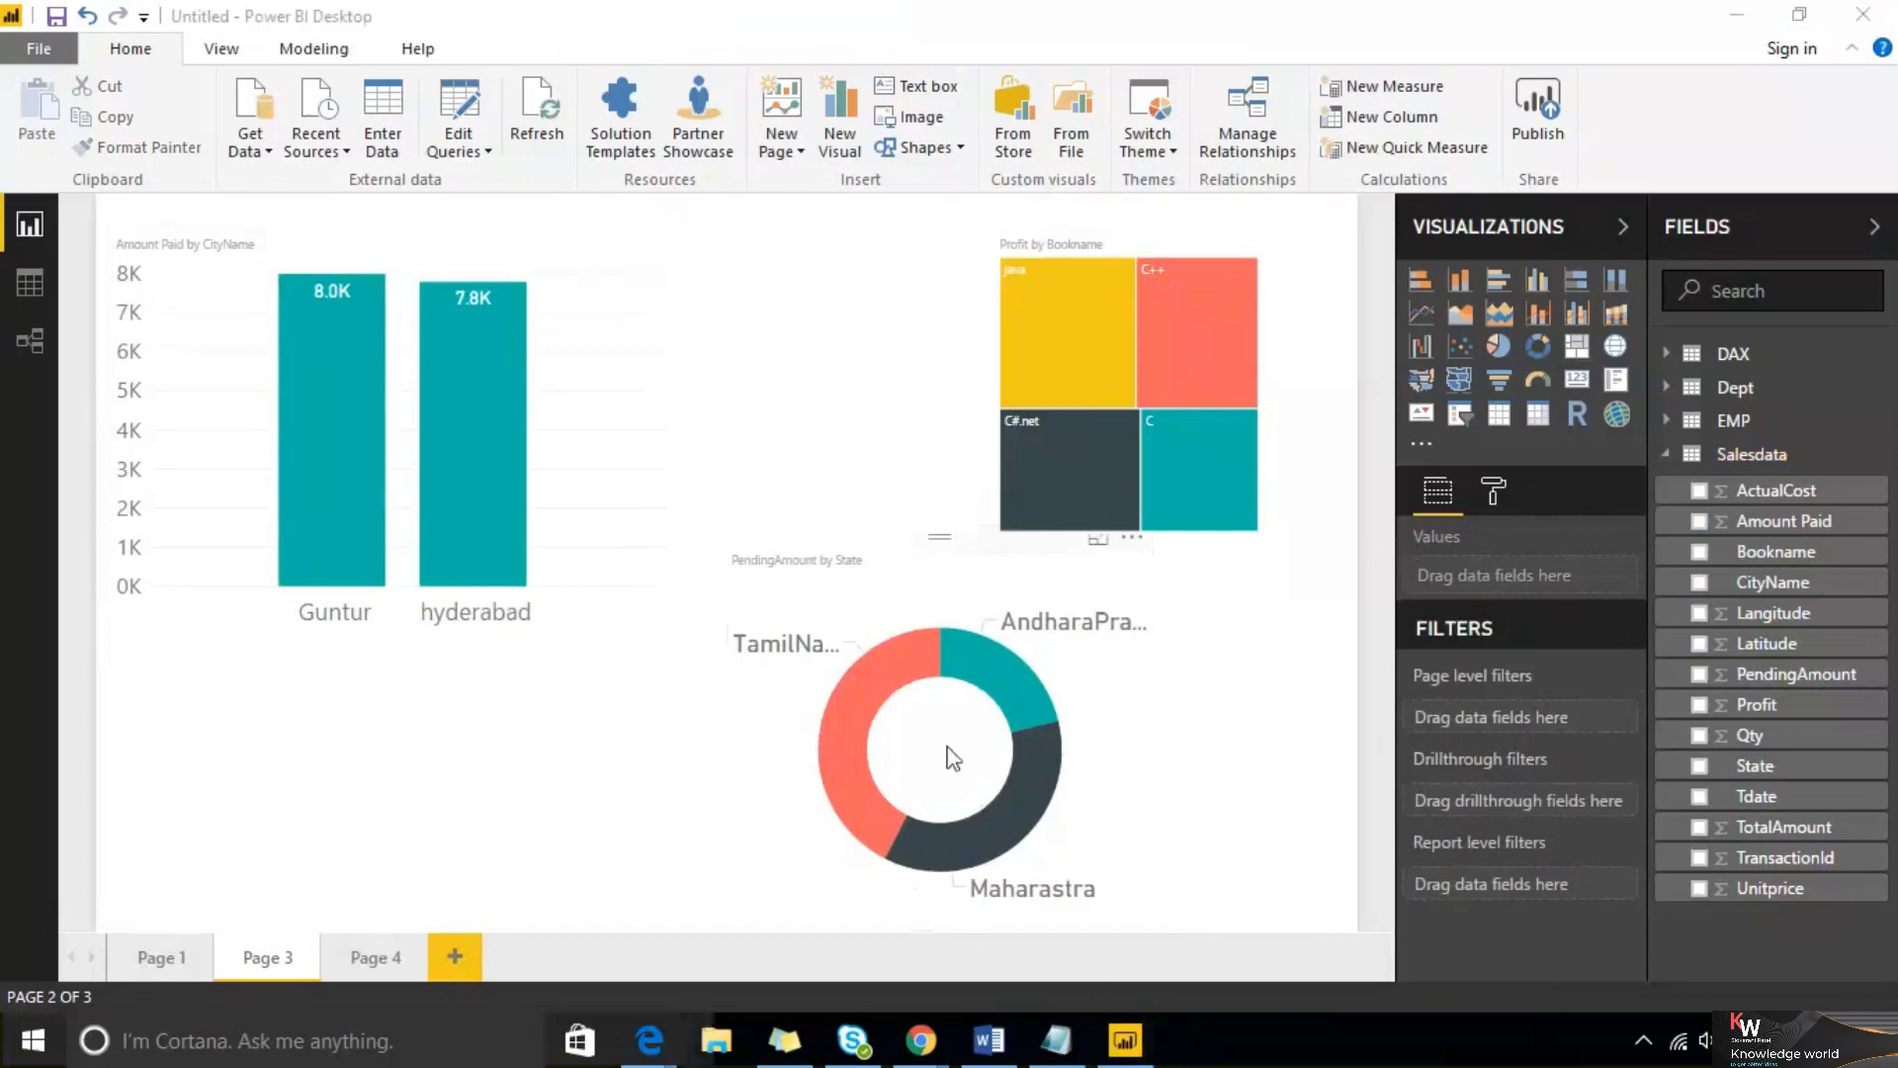
{"action": "left_click", "coordinate": [368, 959]}
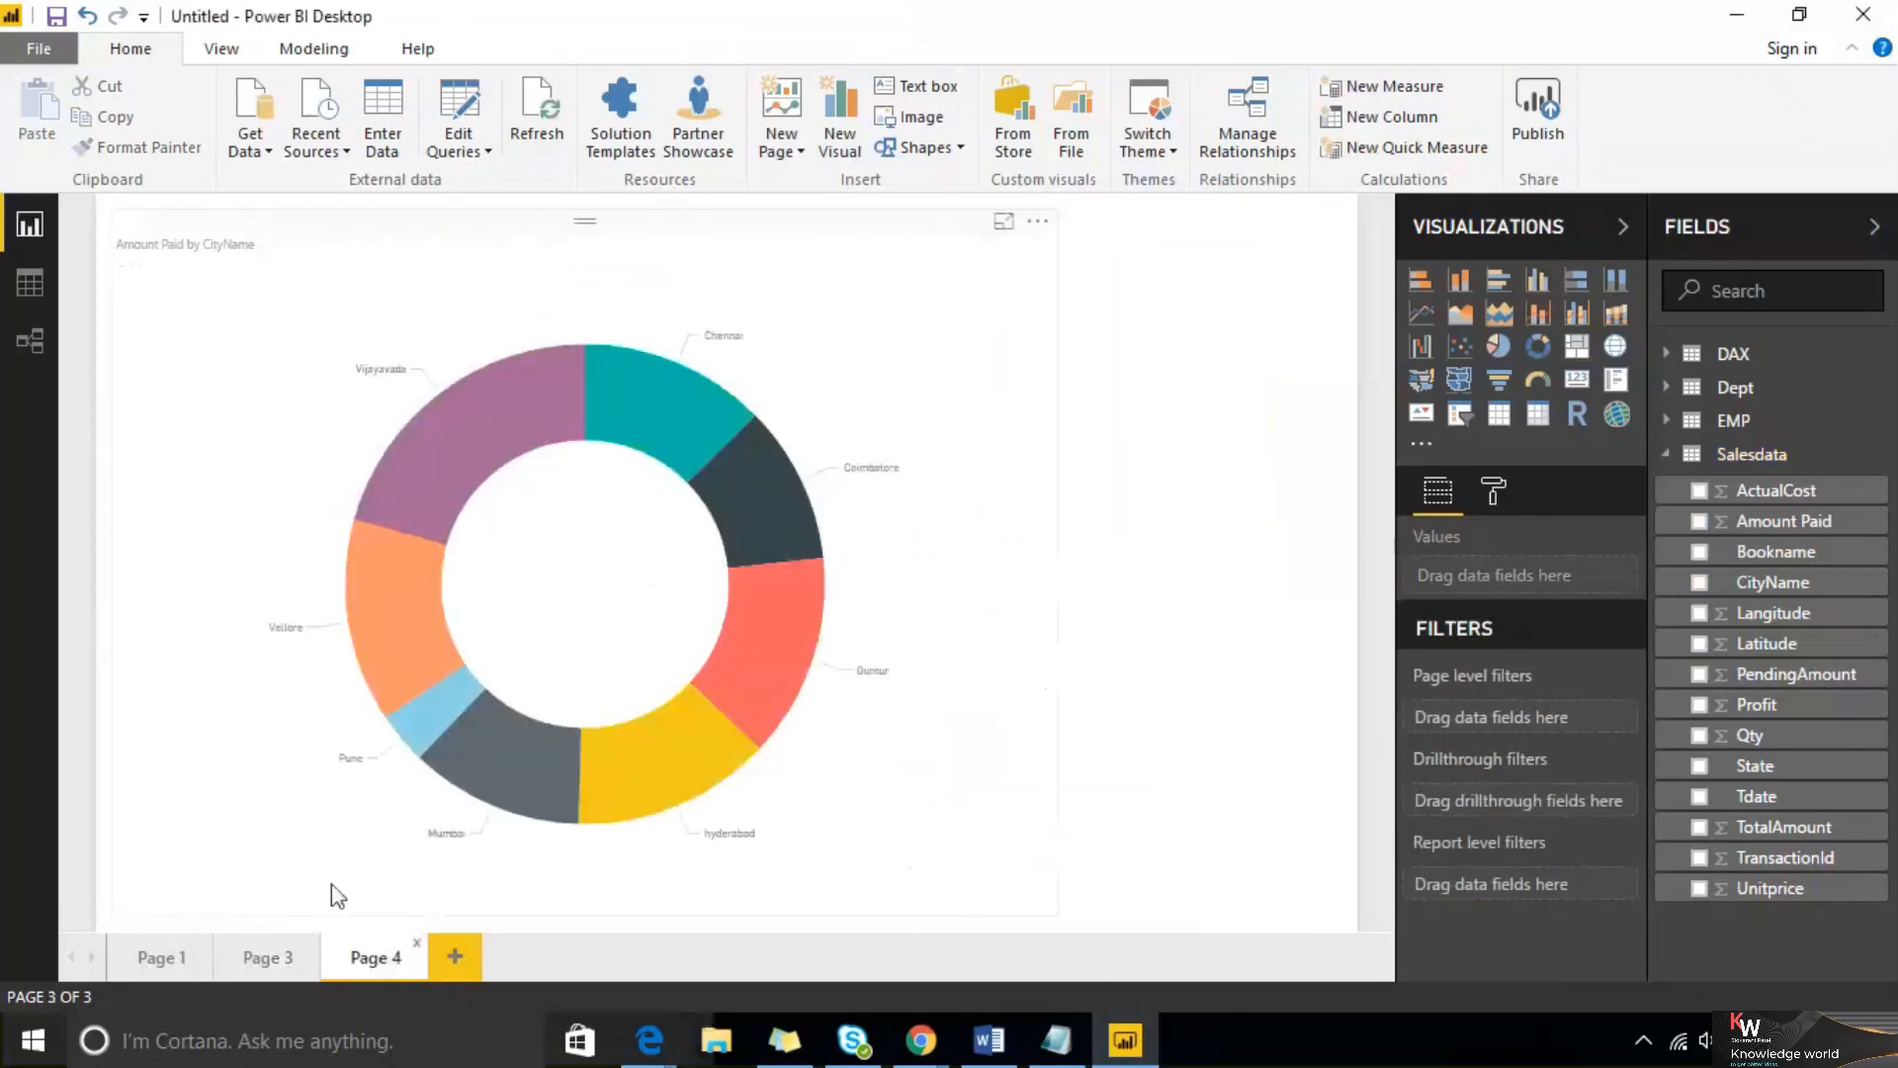
{"action": "left_click", "coordinate": [283, 967]}
{"action": "mouse_move", "coordinate": [537, 315]}
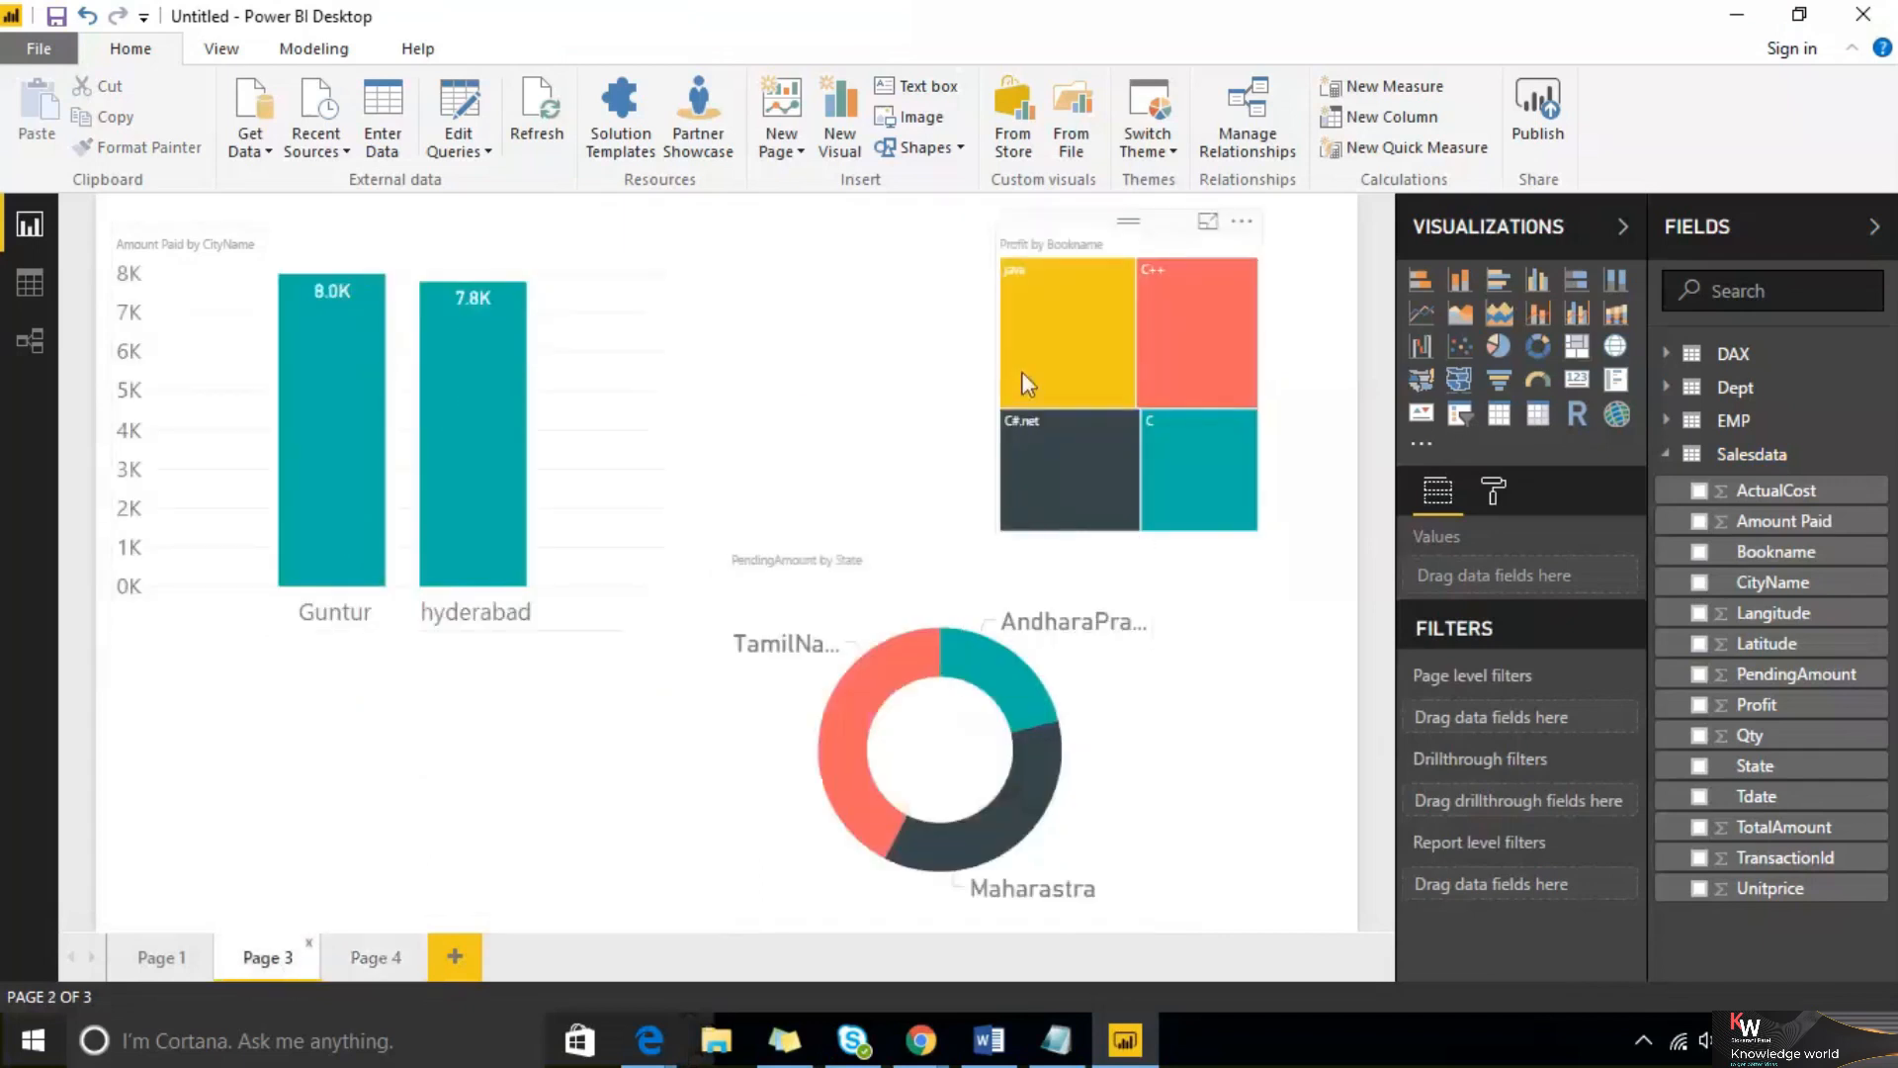
{"action": "mouse_move", "coordinate": [1024, 374]}
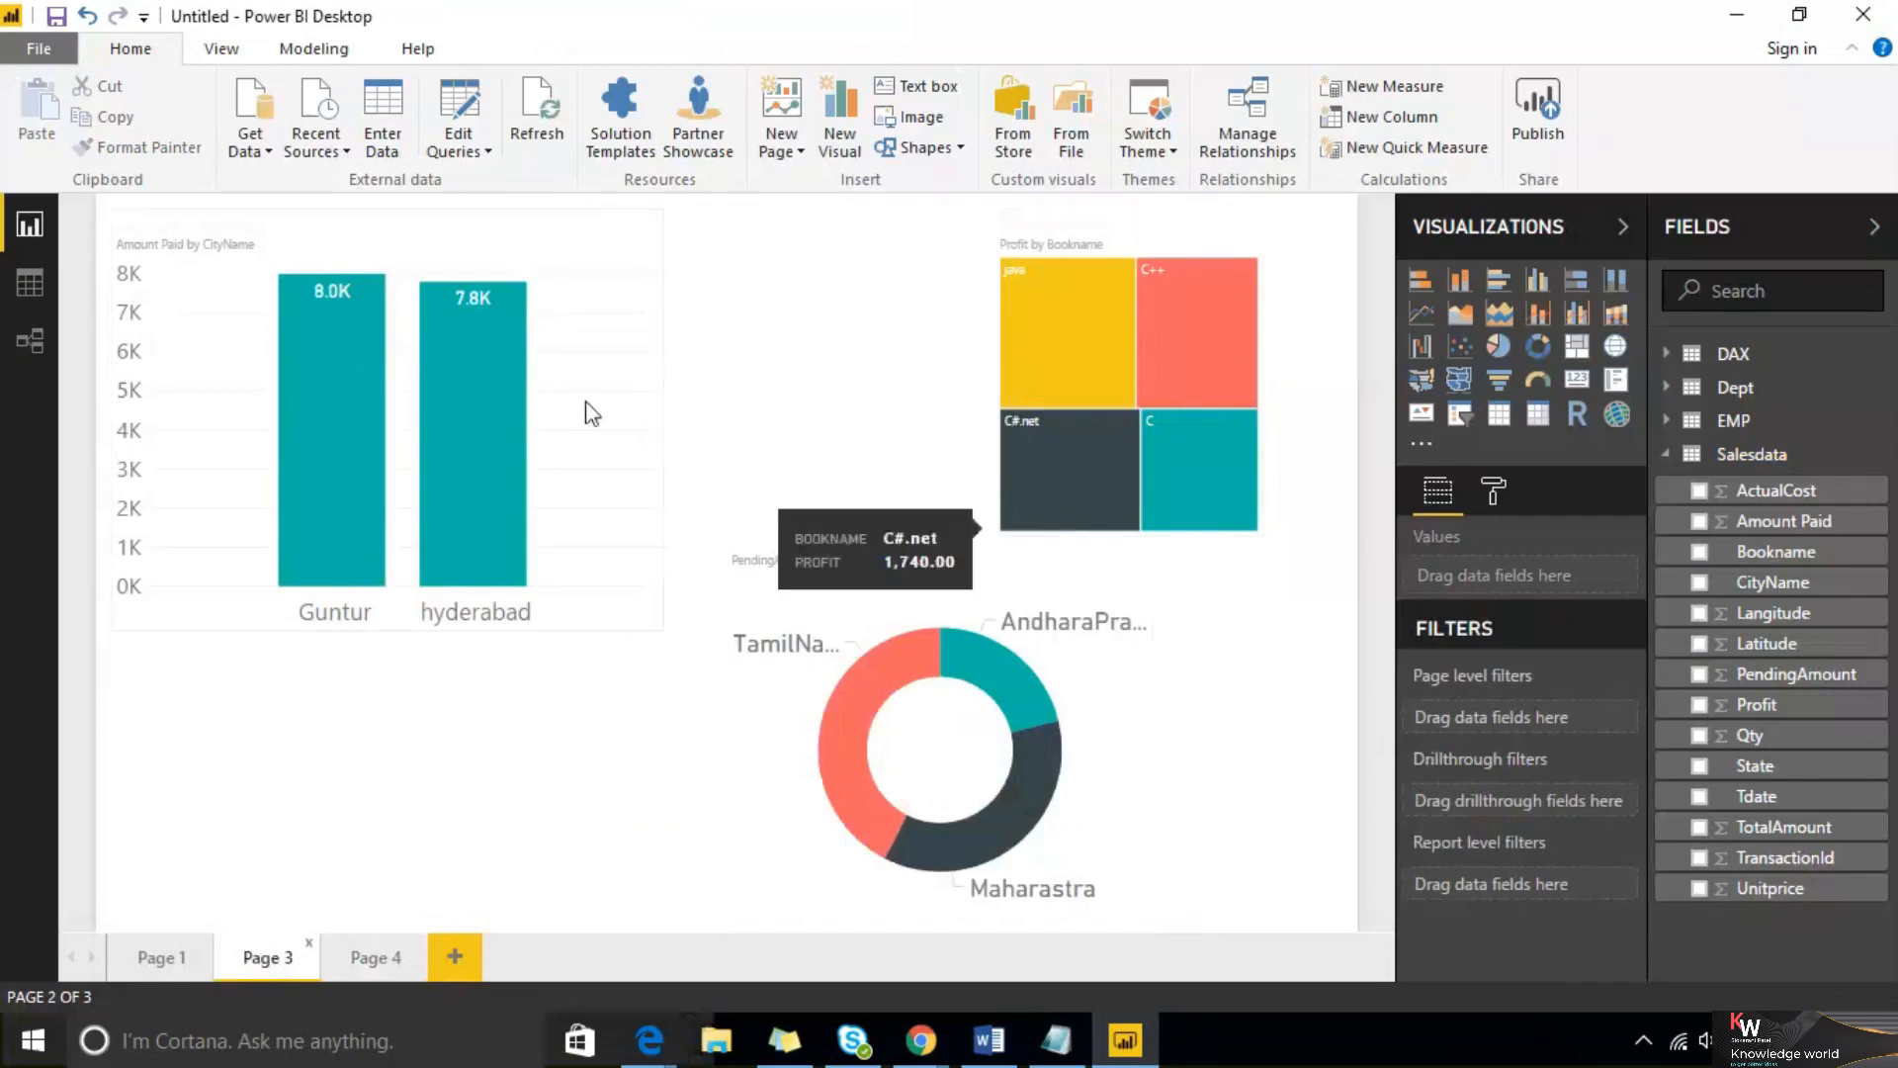
{"action": "left_click", "coordinate": [348, 230]}
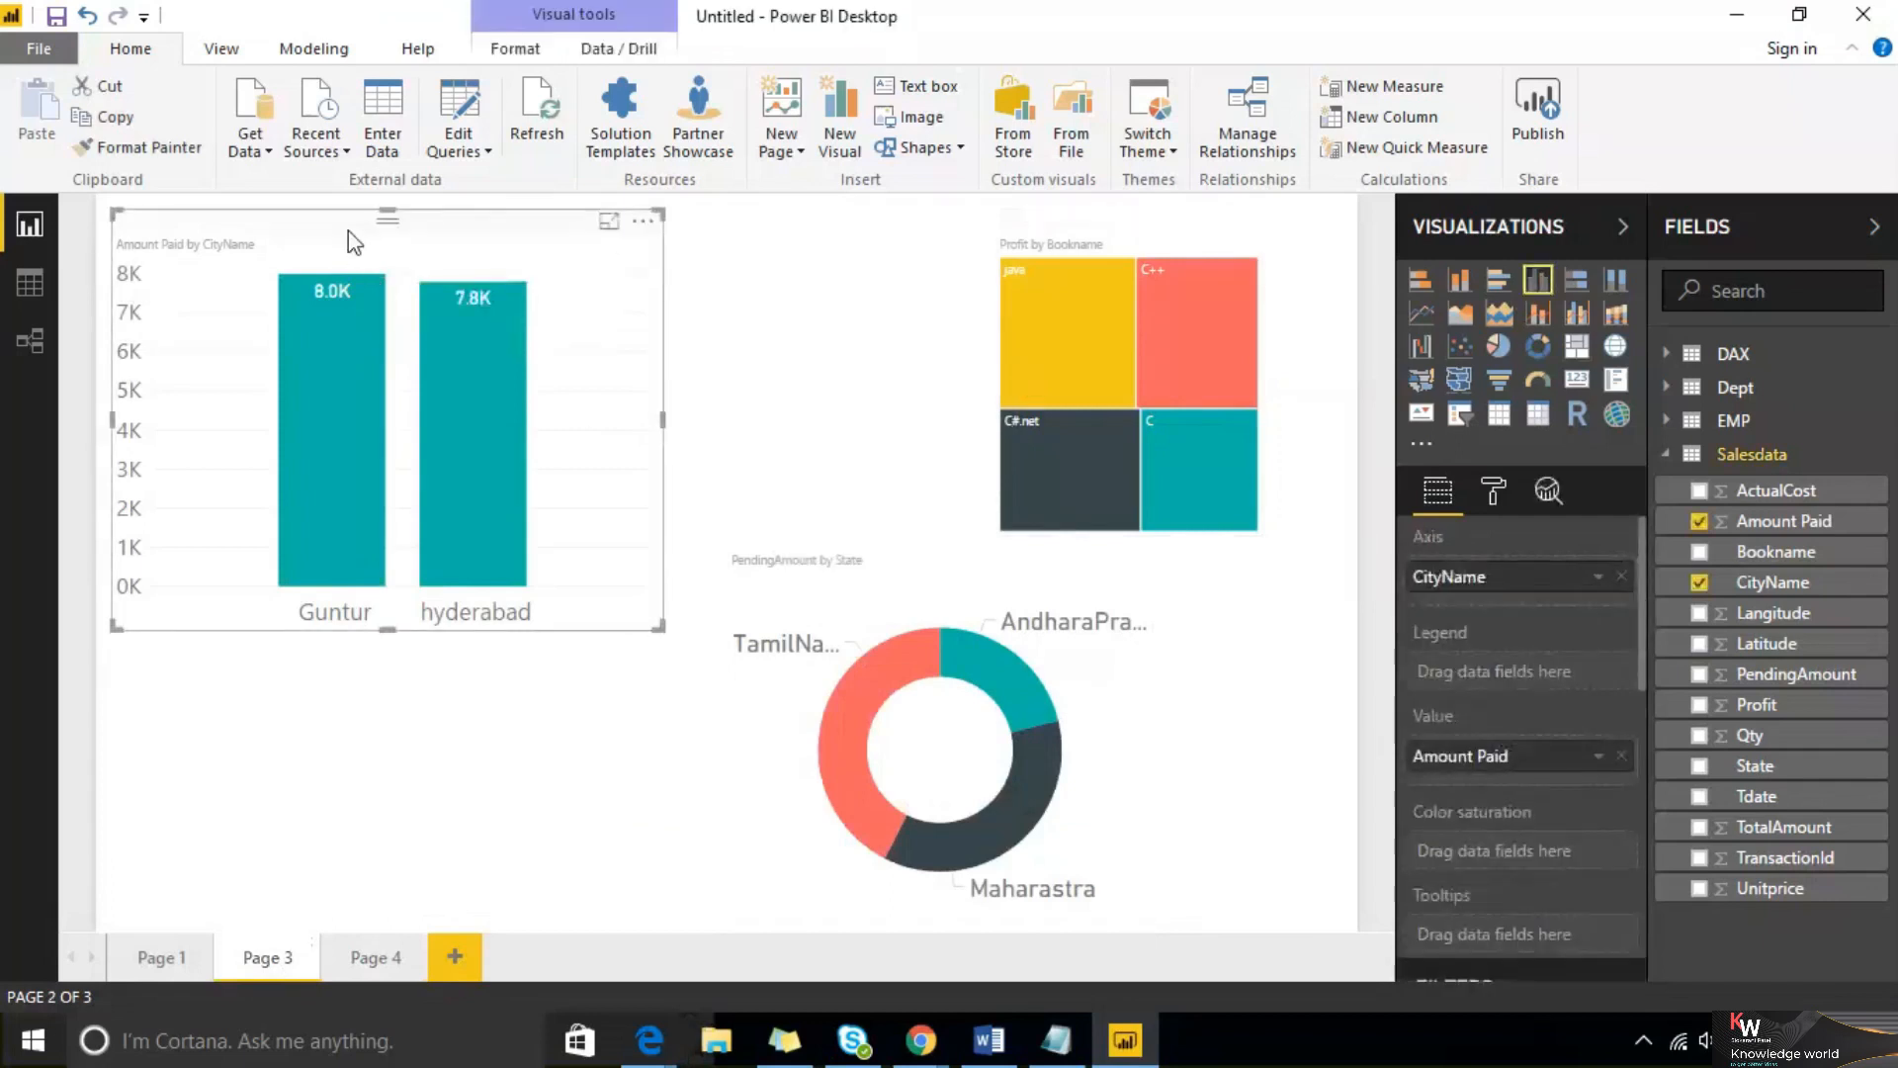
{"action": "scroll", "coordinate": [1435, 692], "scroll_direction": "down", "scroll_amount": 10}
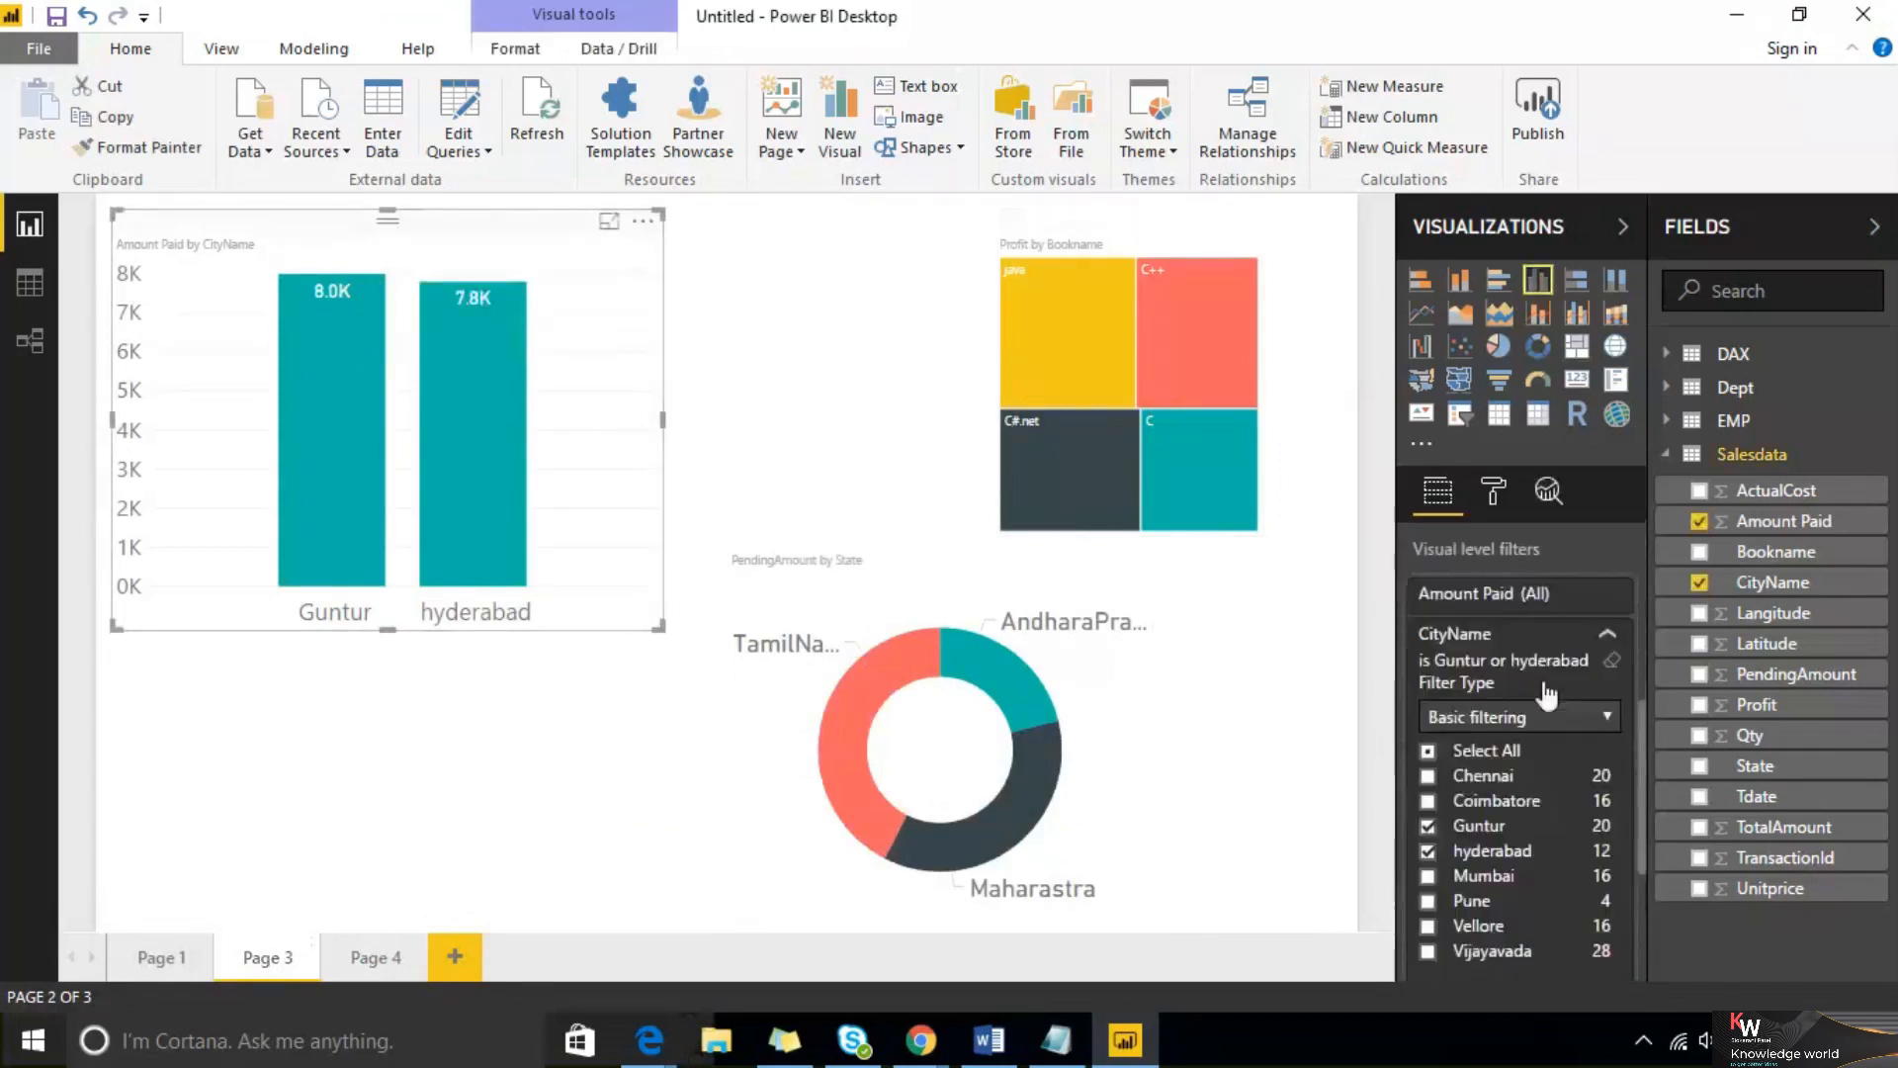
{"action": "scroll", "coordinate": [1515, 706], "scroll_direction": "up", "scroll_amount": 3}
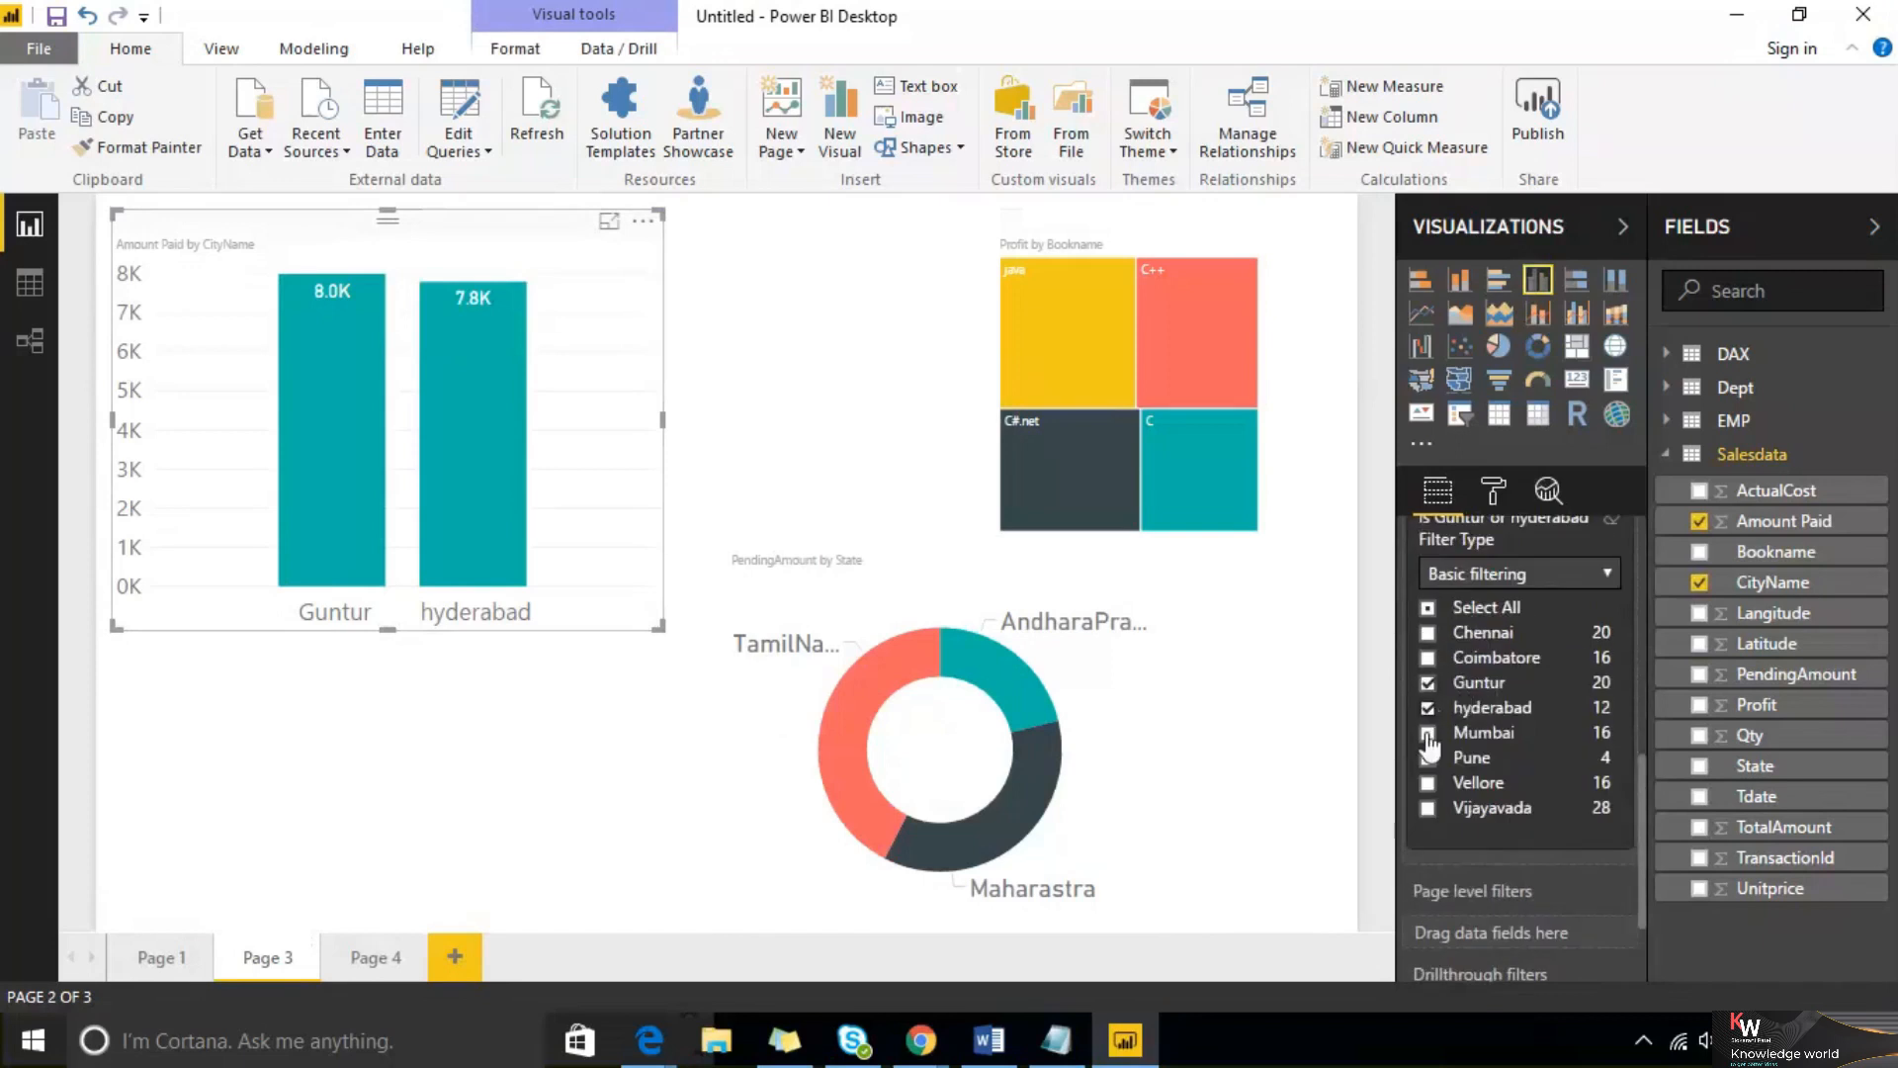
{"action": "left_click", "coordinate": [1428, 733]}
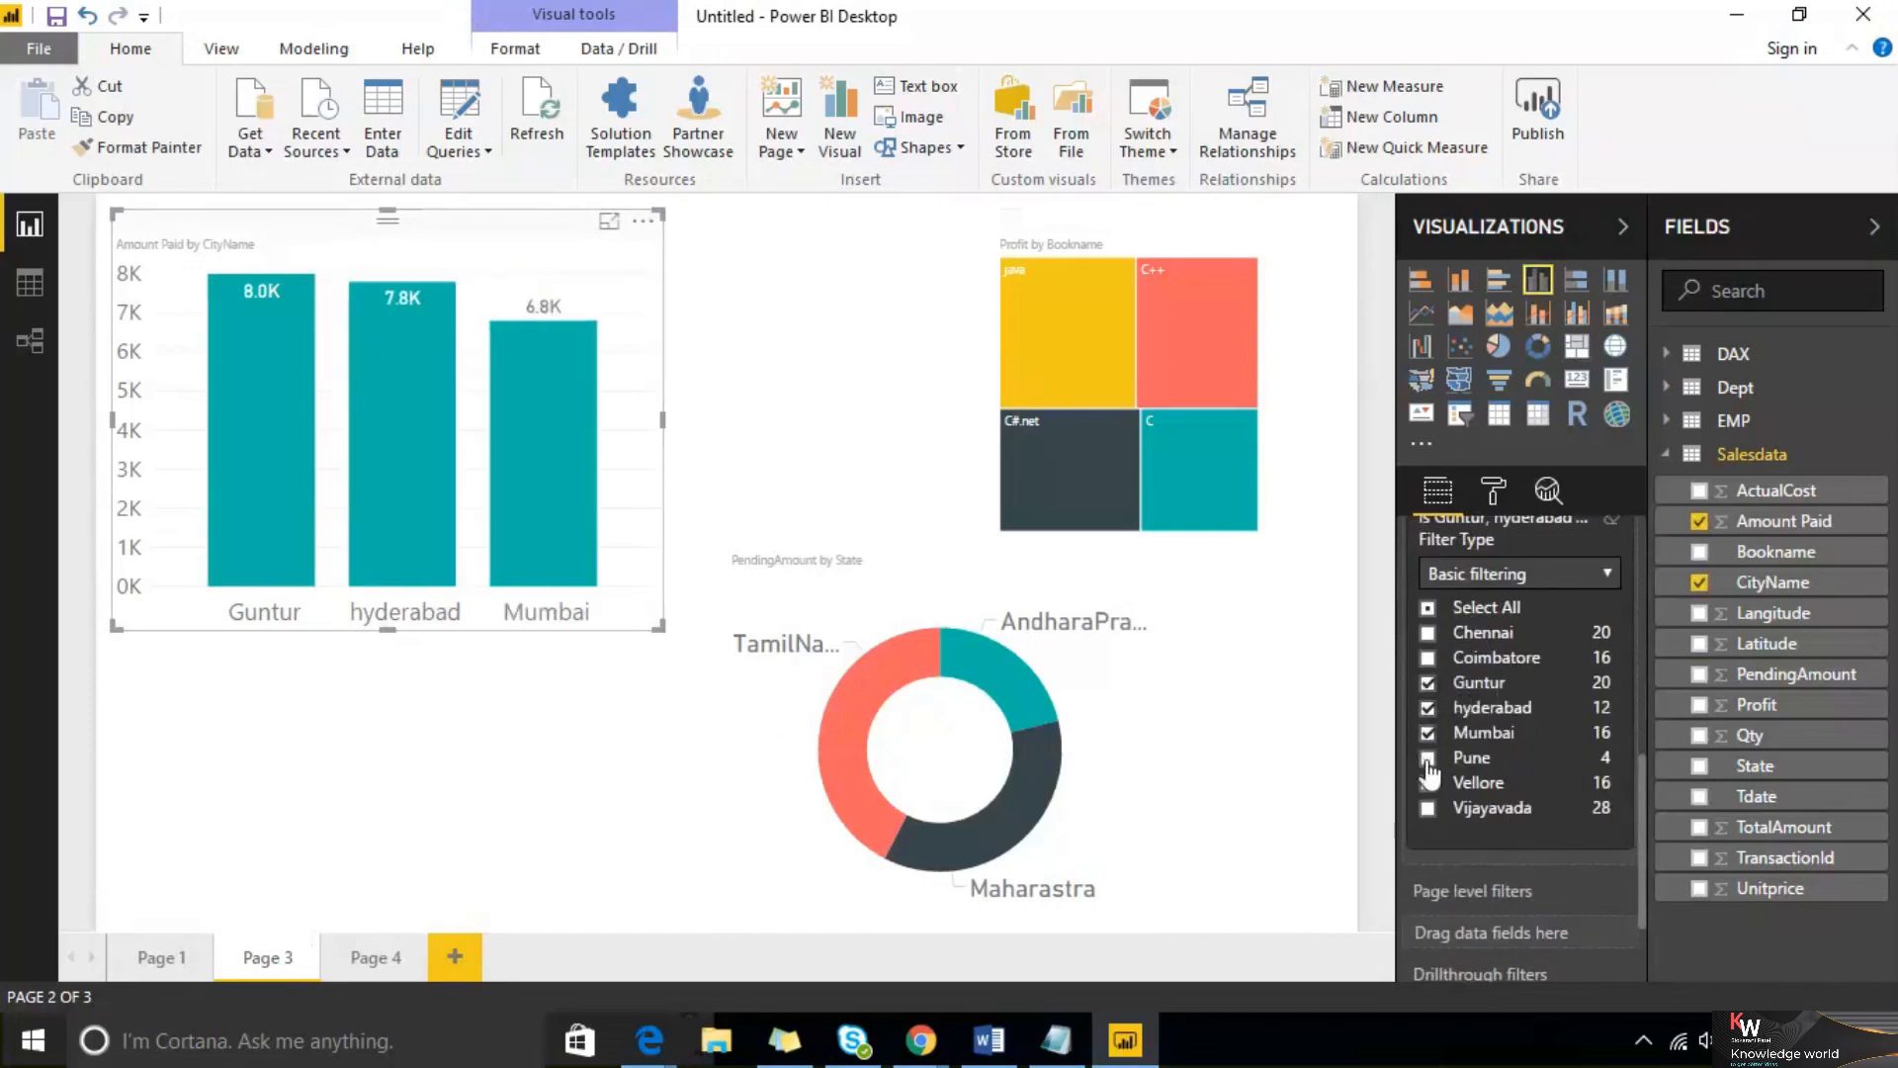
Clear all city selections from the column chart's visual-level CityName filter
{"action": "scroll", "coordinate": [1498, 718], "scroll_direction": "up", "scroll_amount": 3}
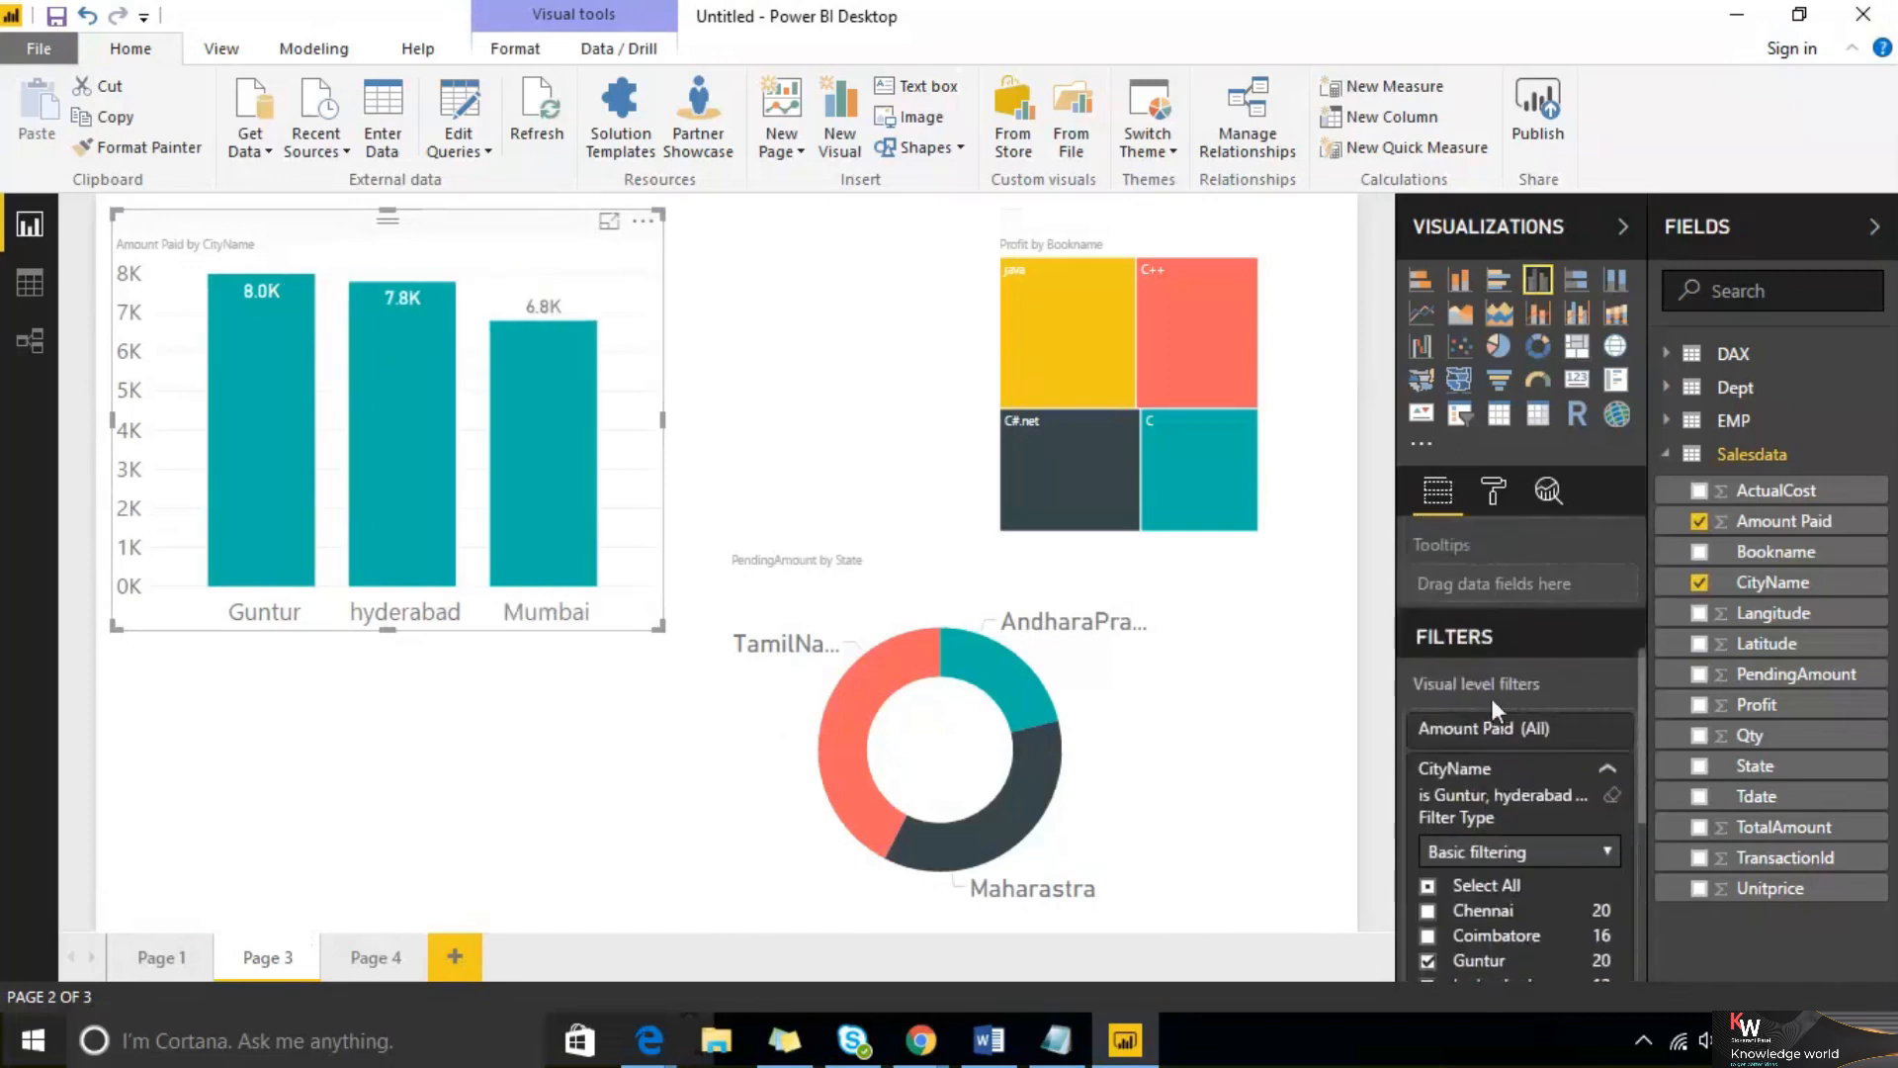
{"action": "scroll", "coordinate": [1439, 700], "scroll_direction": "down", "scroll_amount": 3}
{"action": "left_click", "coordinate": [1428, 594]}
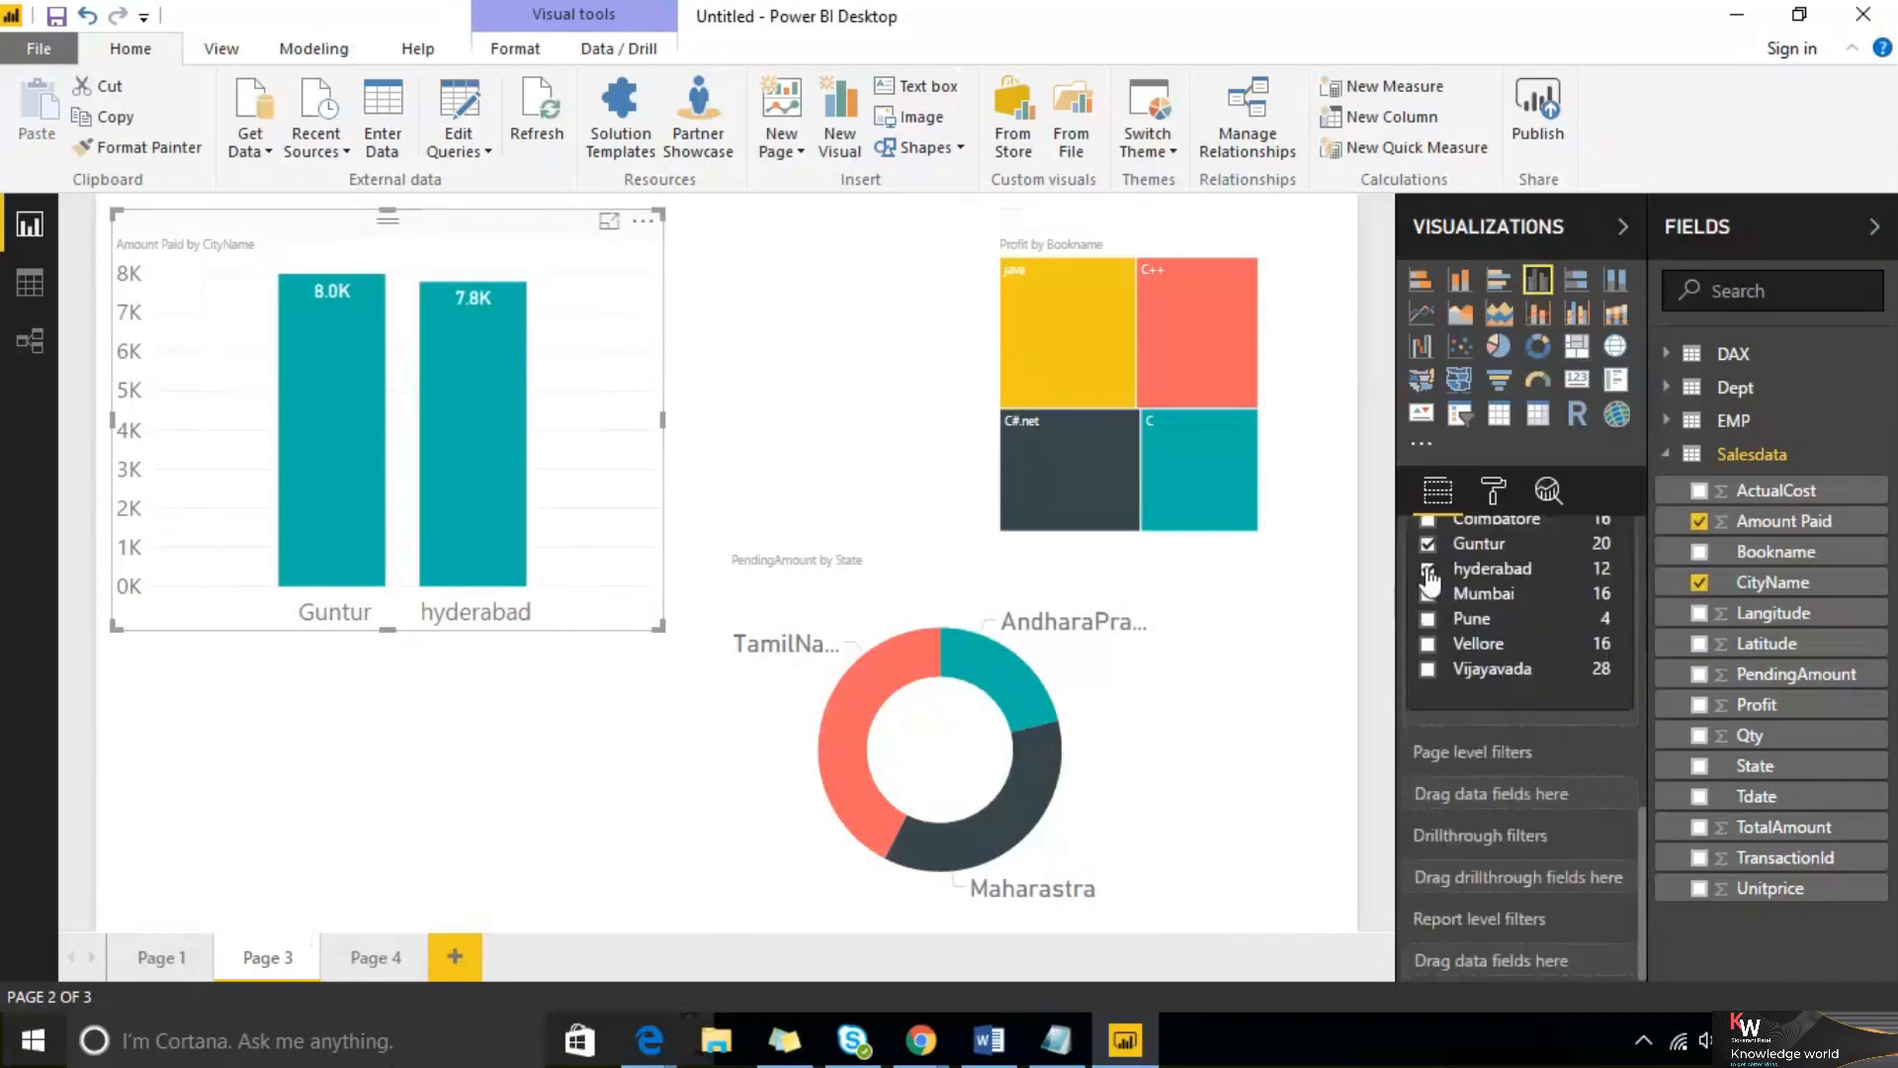
{"action": "left_click", "coordinate": [1429, 569]}
{"action": "left_click", "coordinate": [1428, 547]}
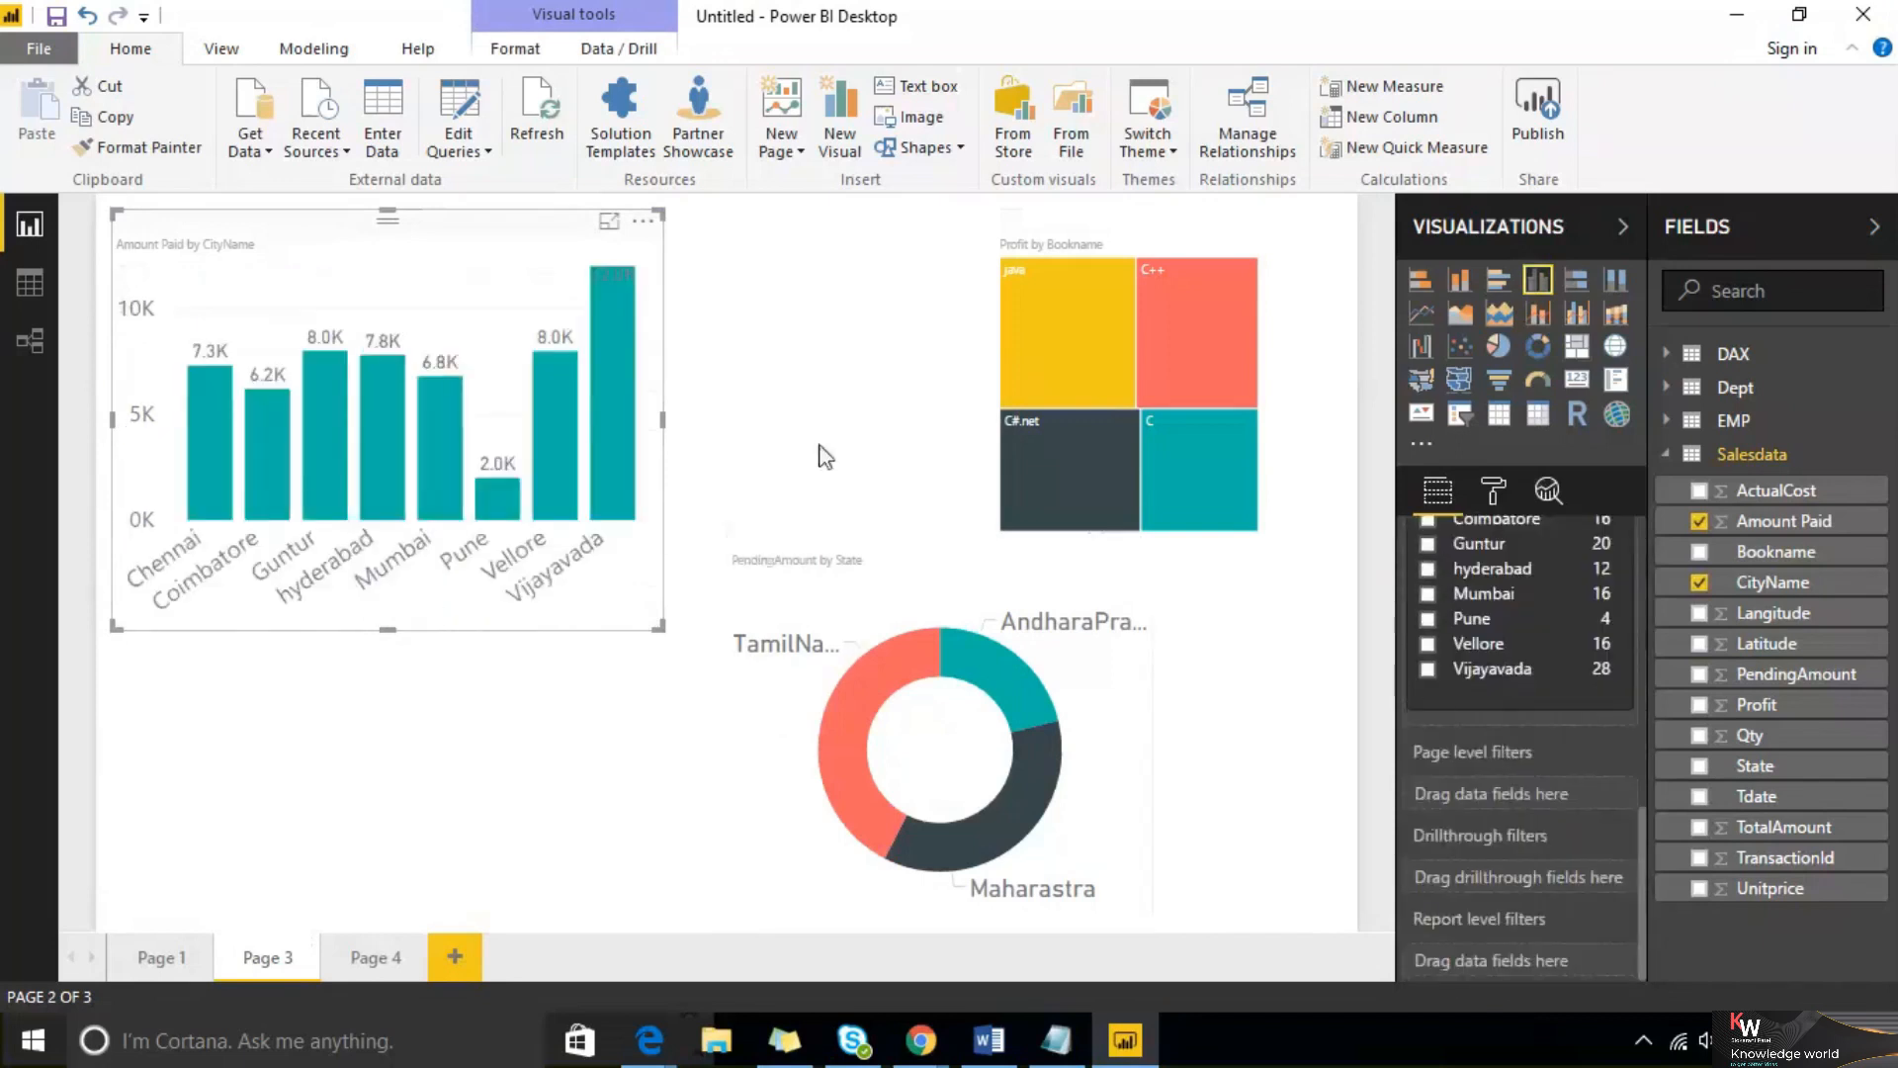
{"action": "left_click", "coordinate": [829, 414]}
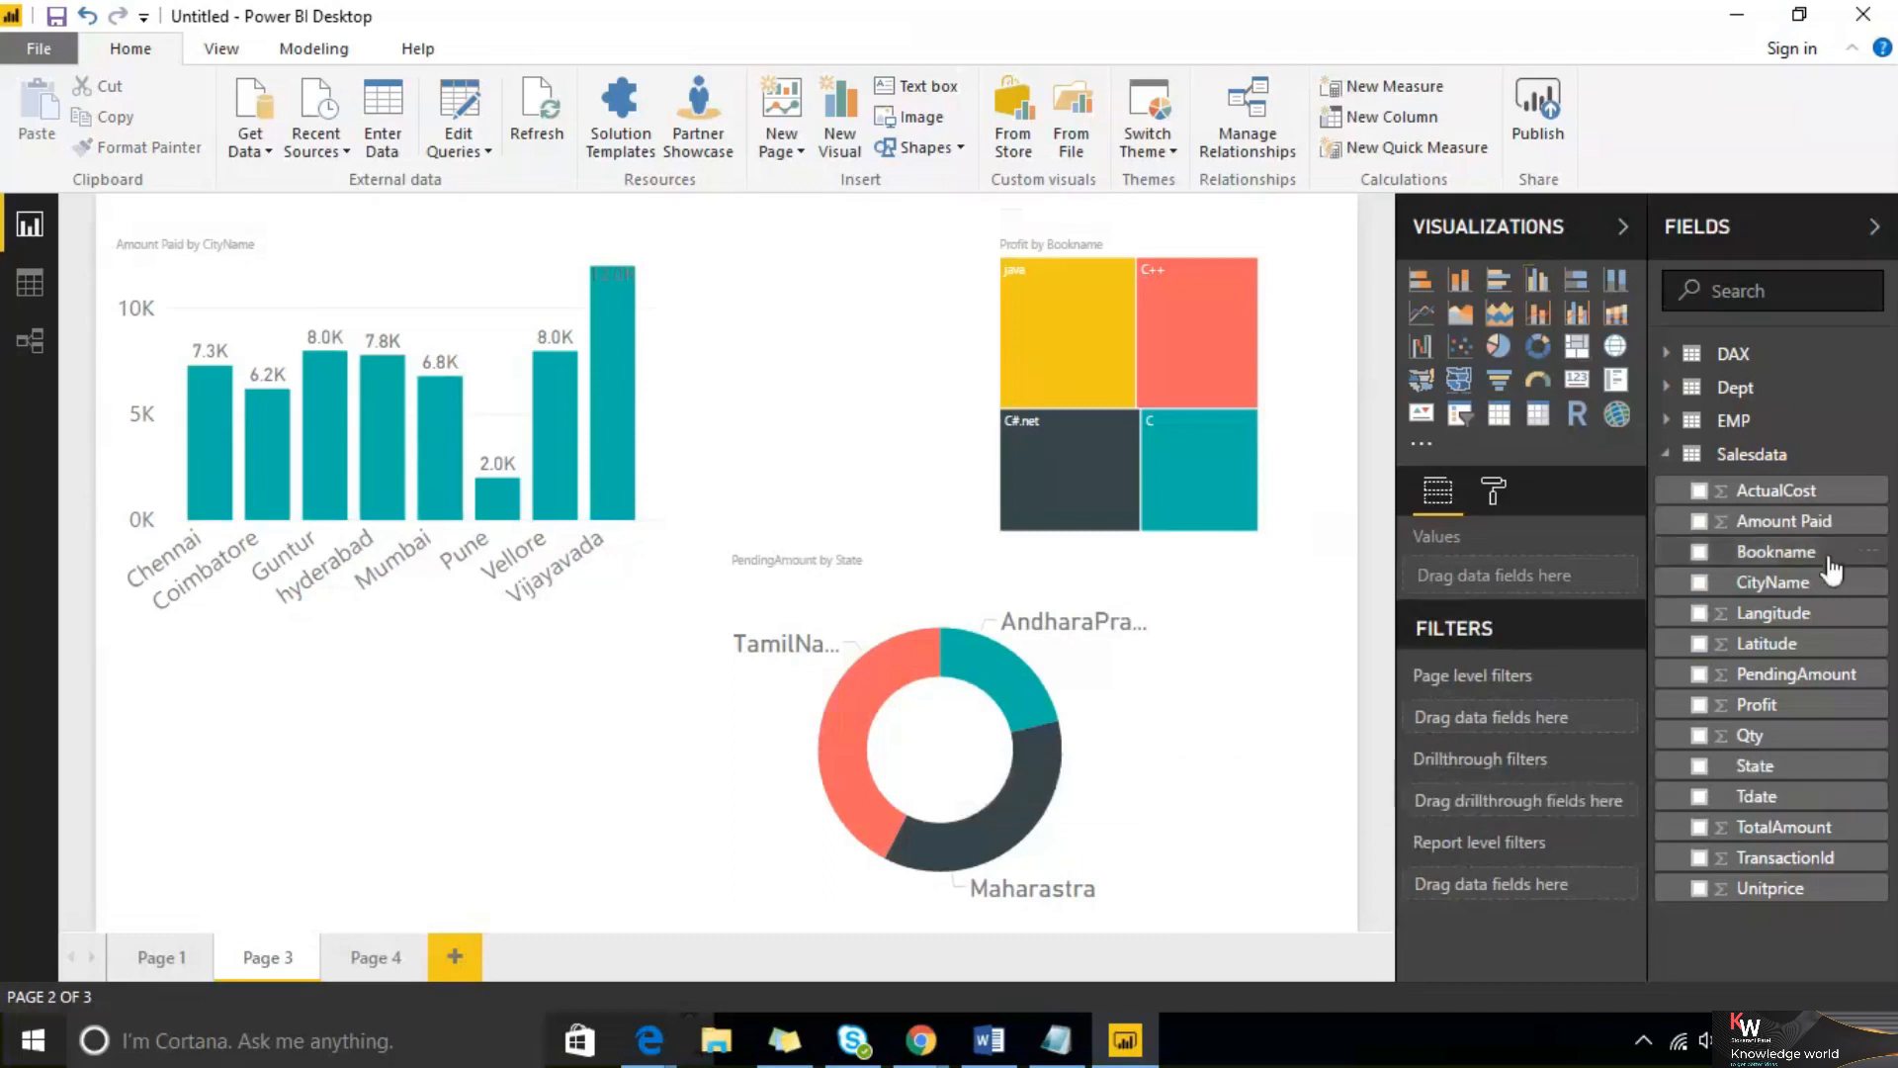
Add a page-level CityName filter on Page 3 limited to Guntur and hyderabad
{"action": "left_click_drag", "start_coordinate": [1816, 594], "coordinate": [1589, 730]}
{"action": "scroll", "coordinate": [1554, 770], "scroll_direction": "down", "scroll_amount": 1}
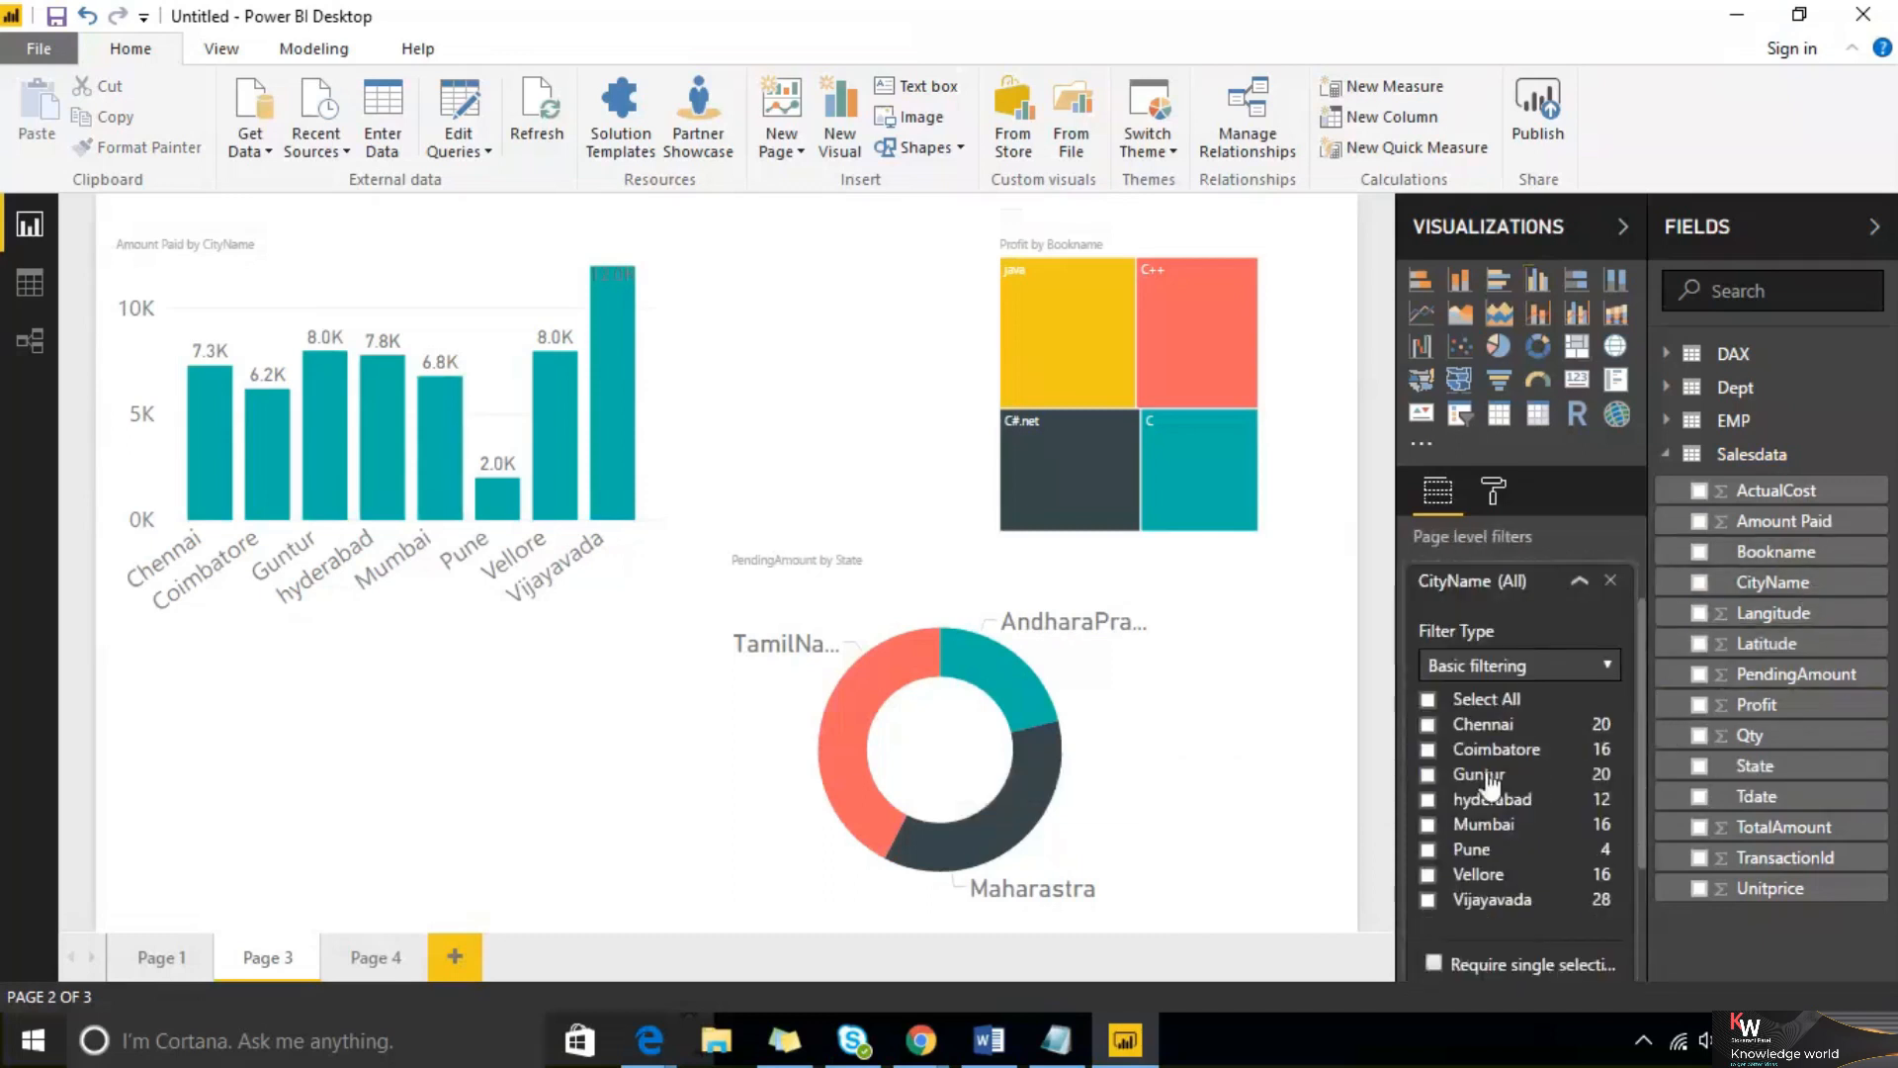
{"action": "left_click", "coordinate": [1428, 775]}
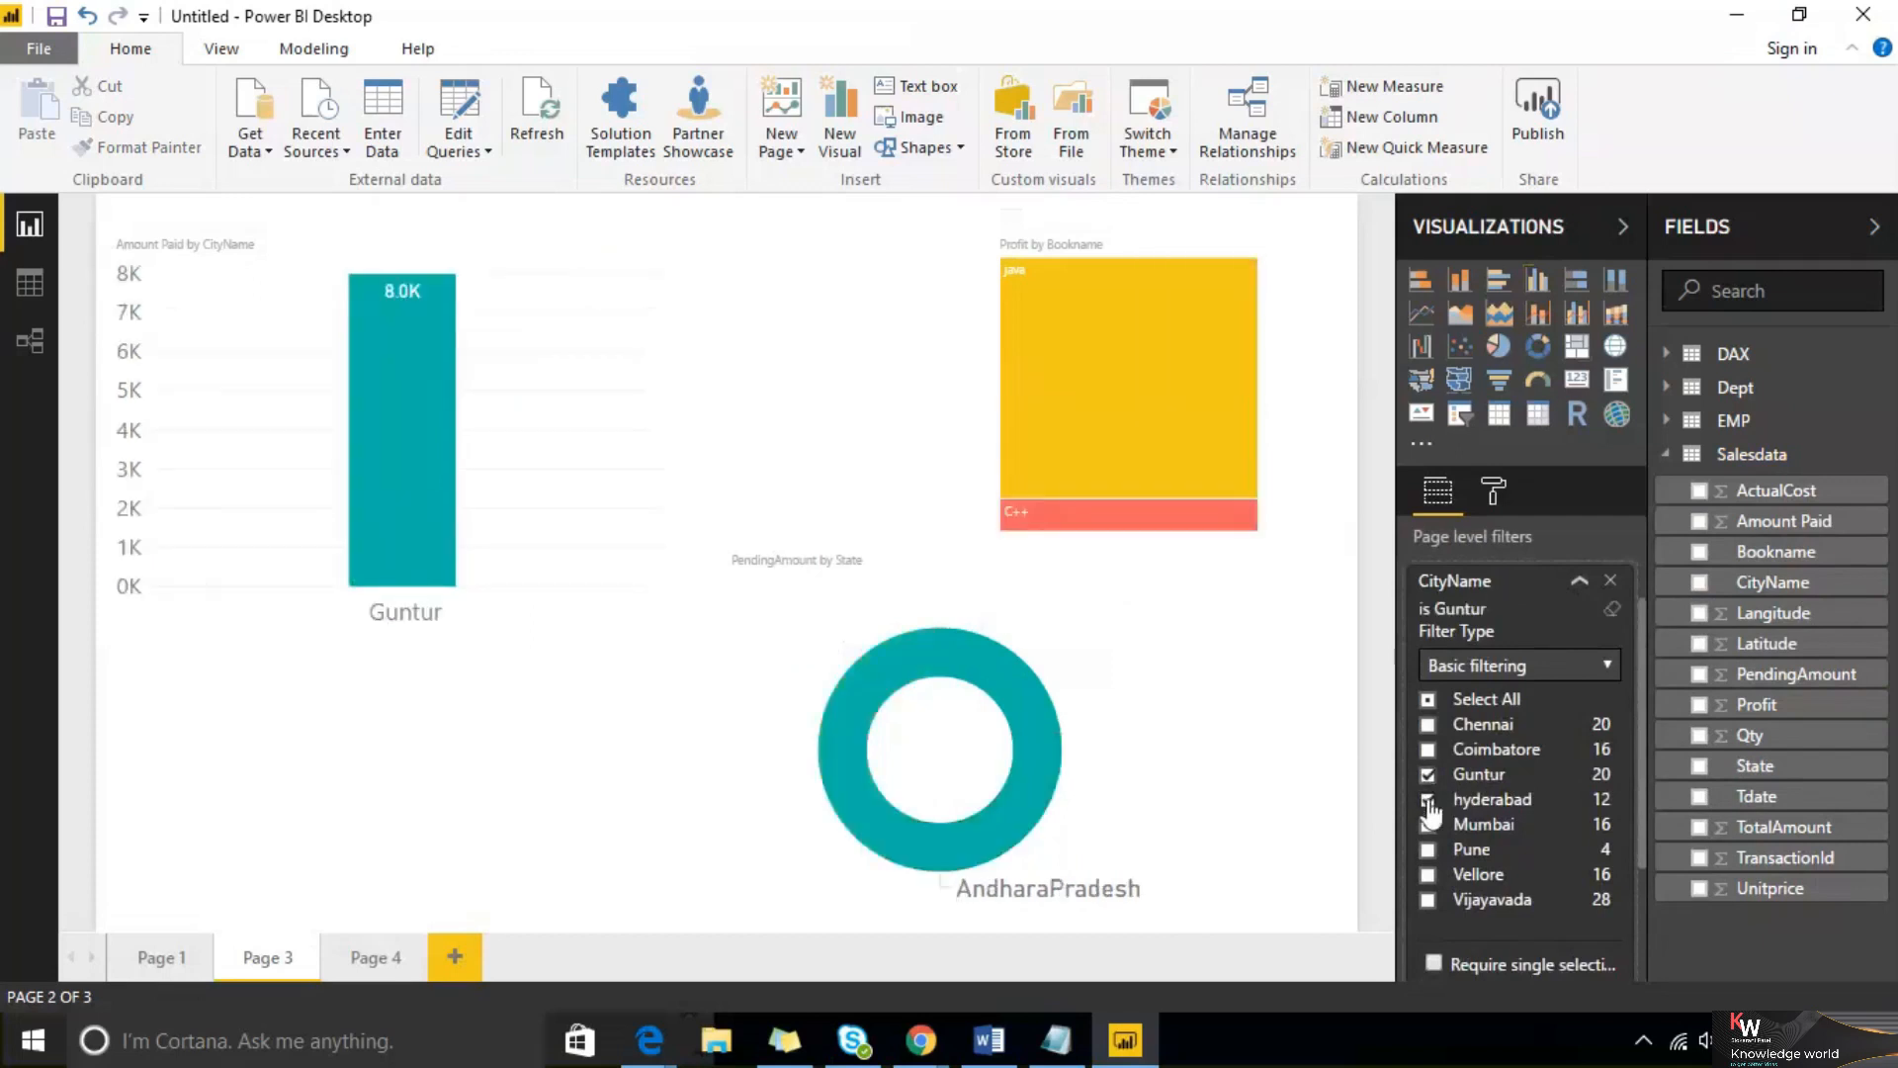
{"action": "left_click", "coordinate": [1428, 799]}
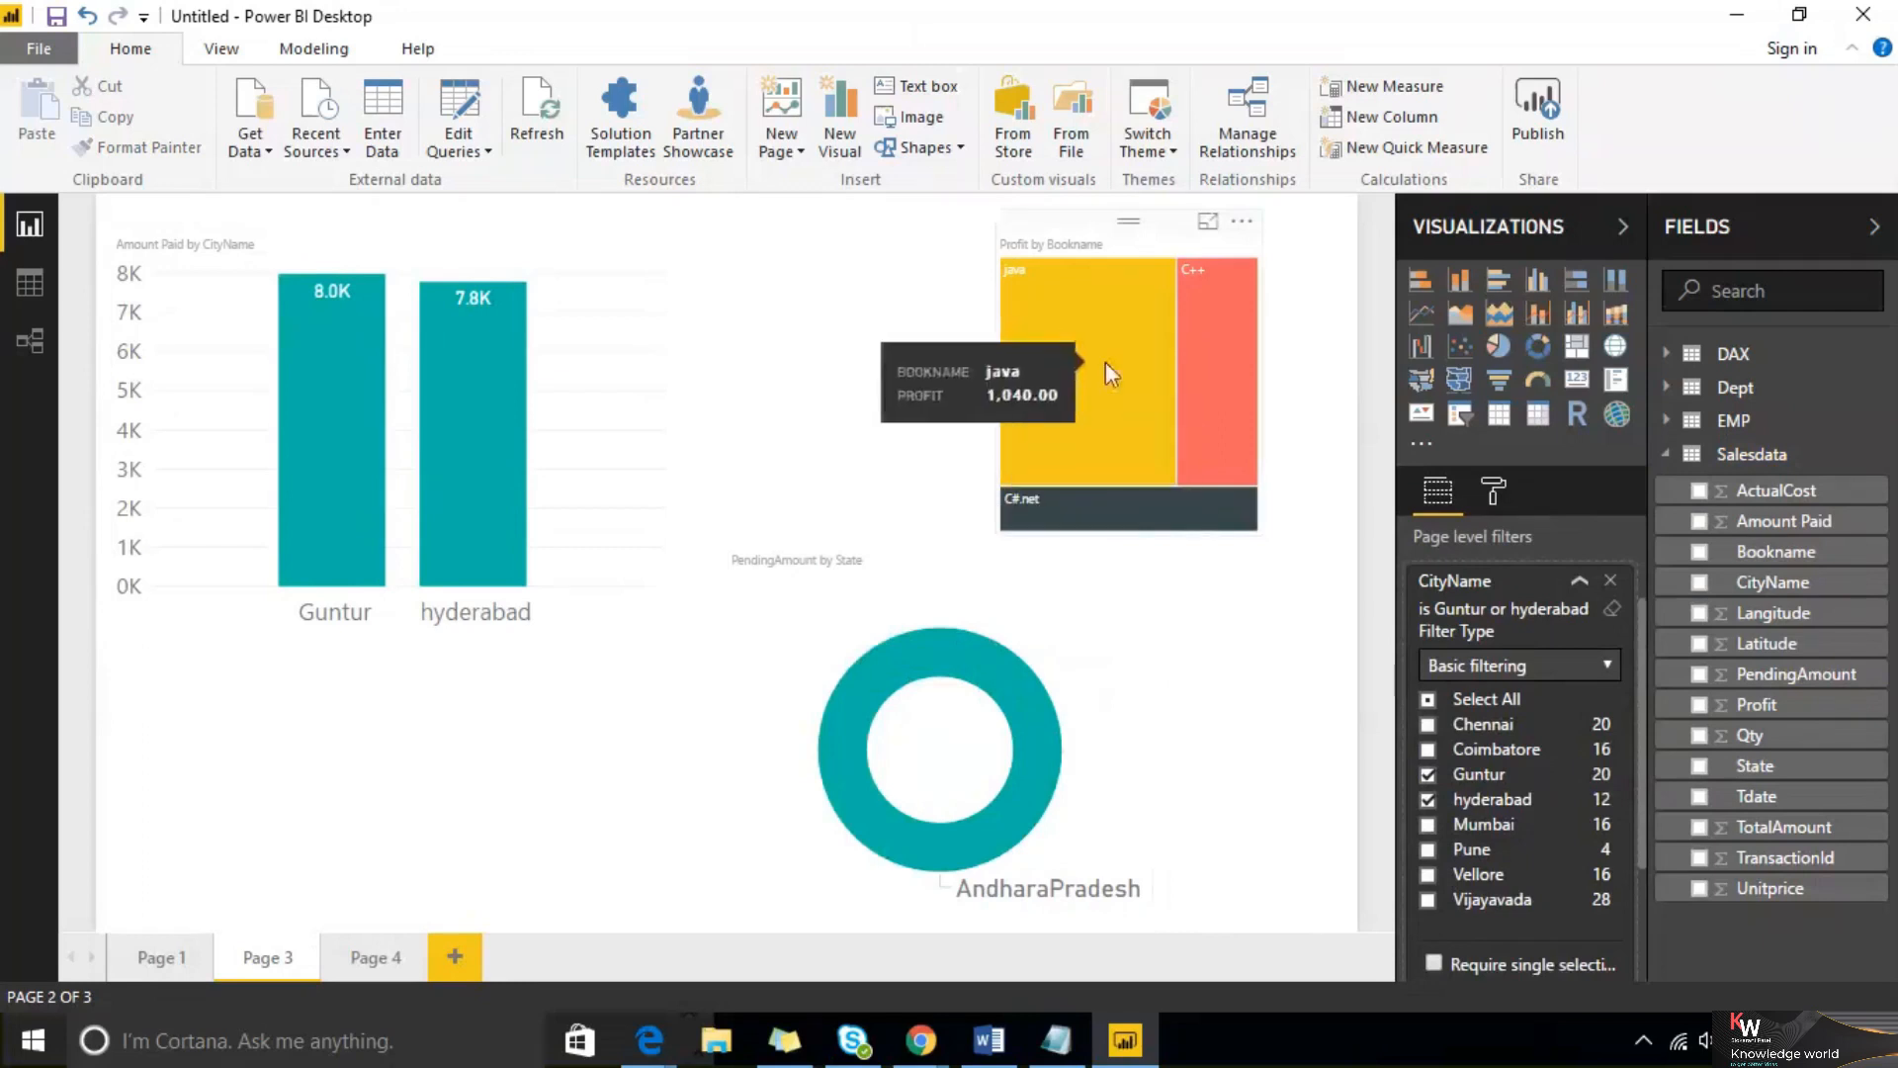
{"action": "left_click", "coordinate": [1580, 583]}
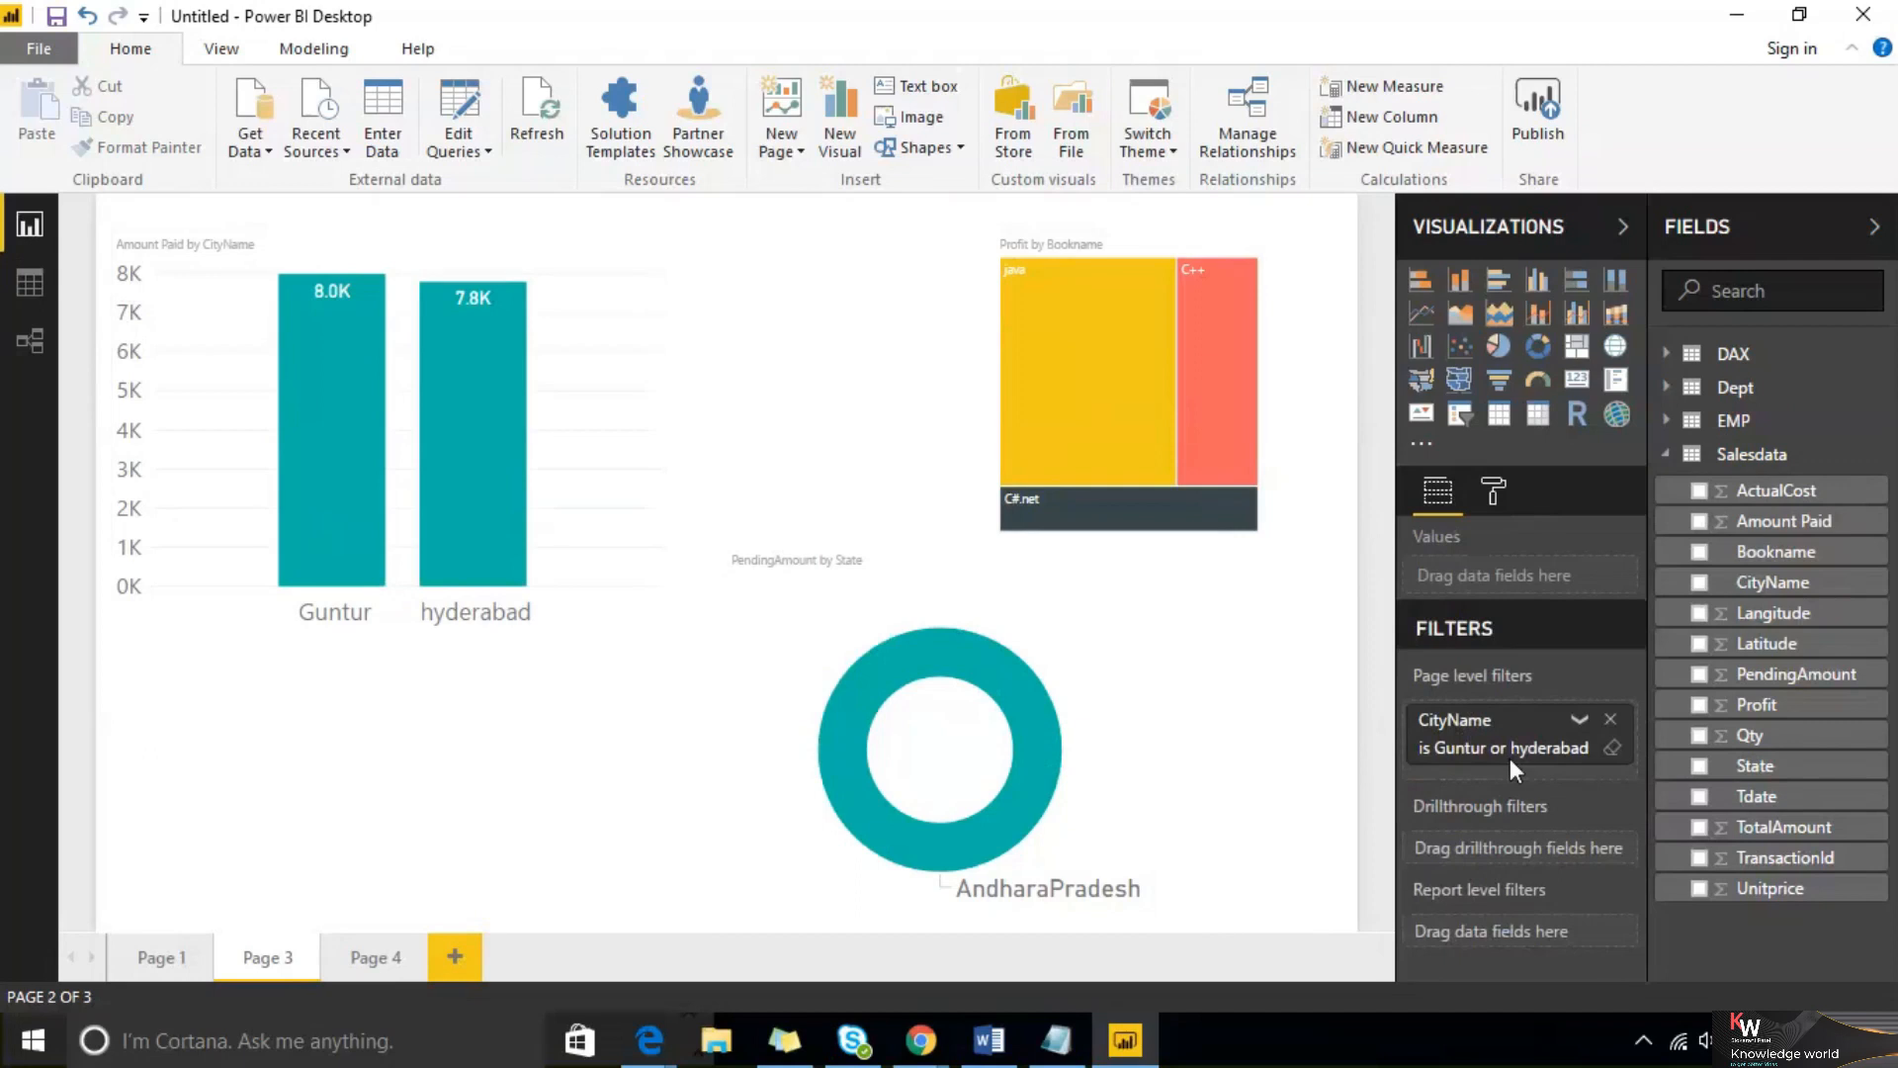
{"action": "left_click", "coordinate": [373, 958]}
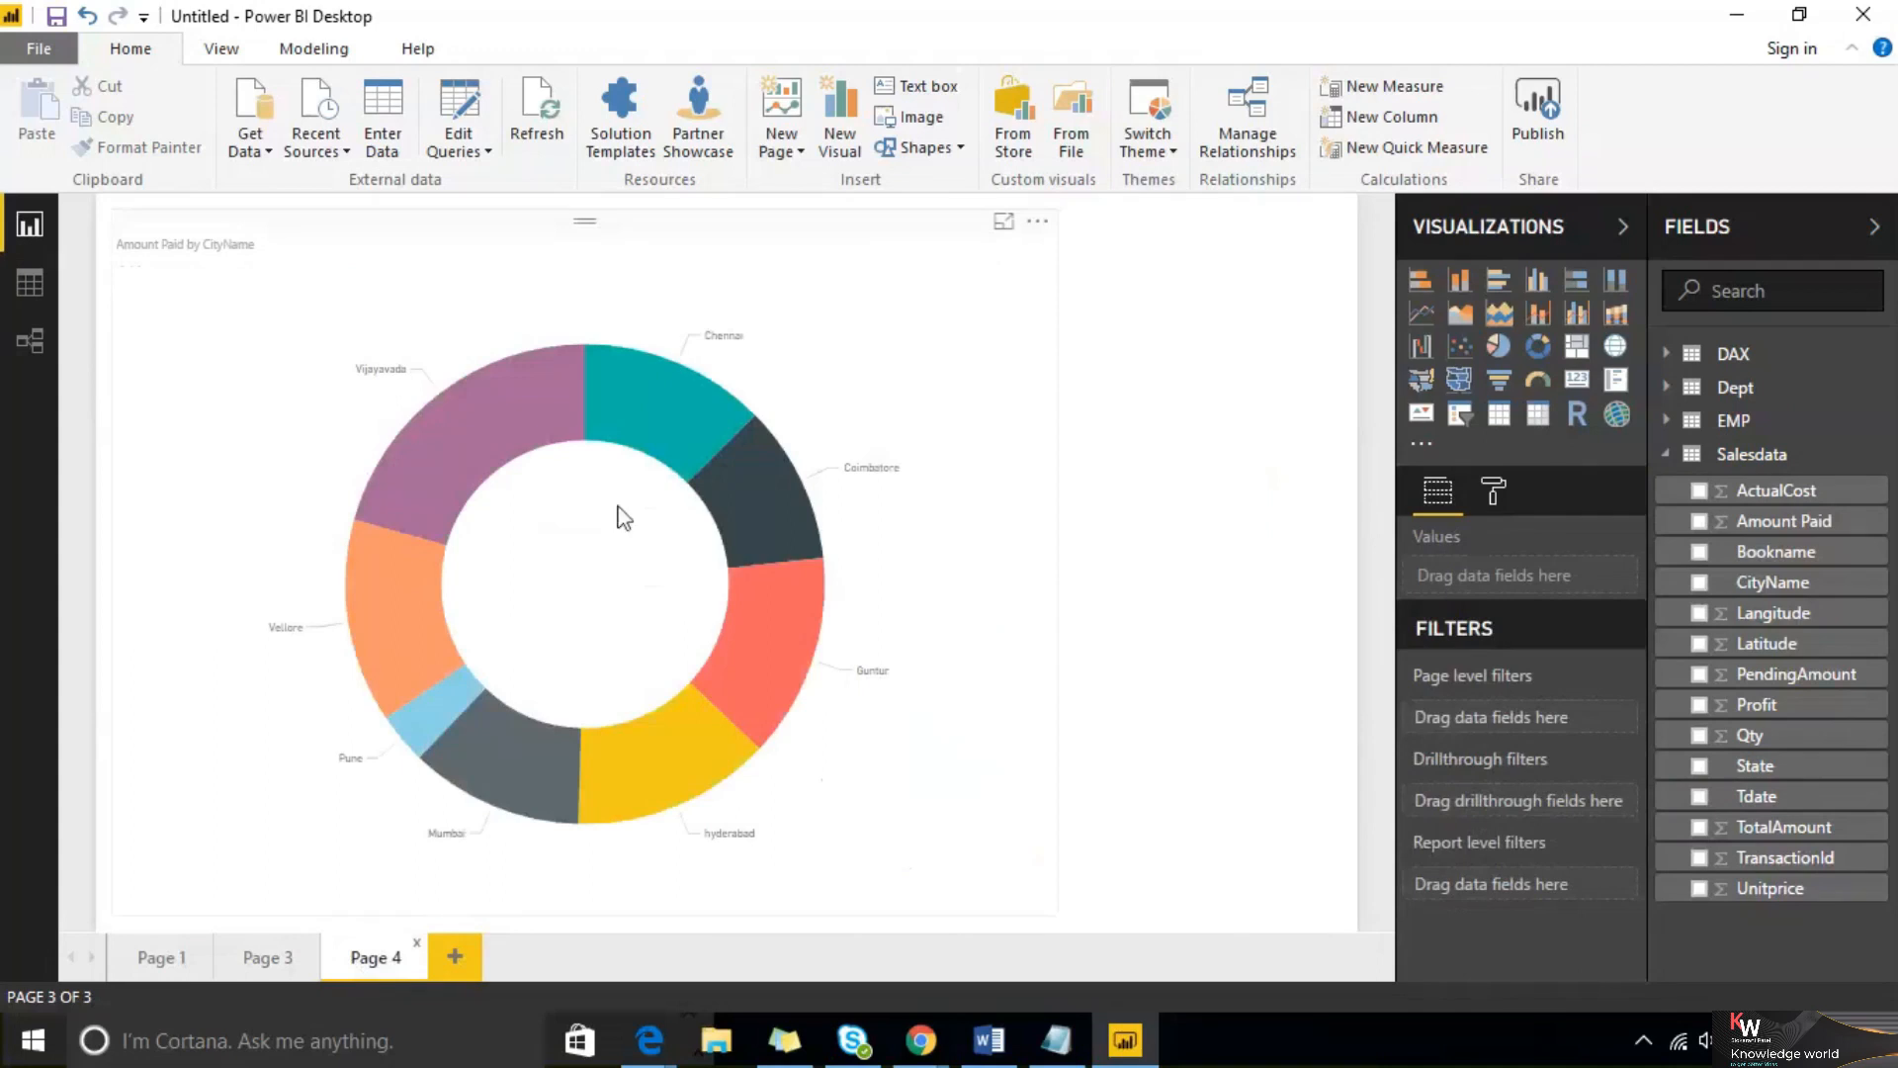
Go to Page 3 and remove its page-level CityName filter
{"action": "left_click", "coordinate": [280, 971]}
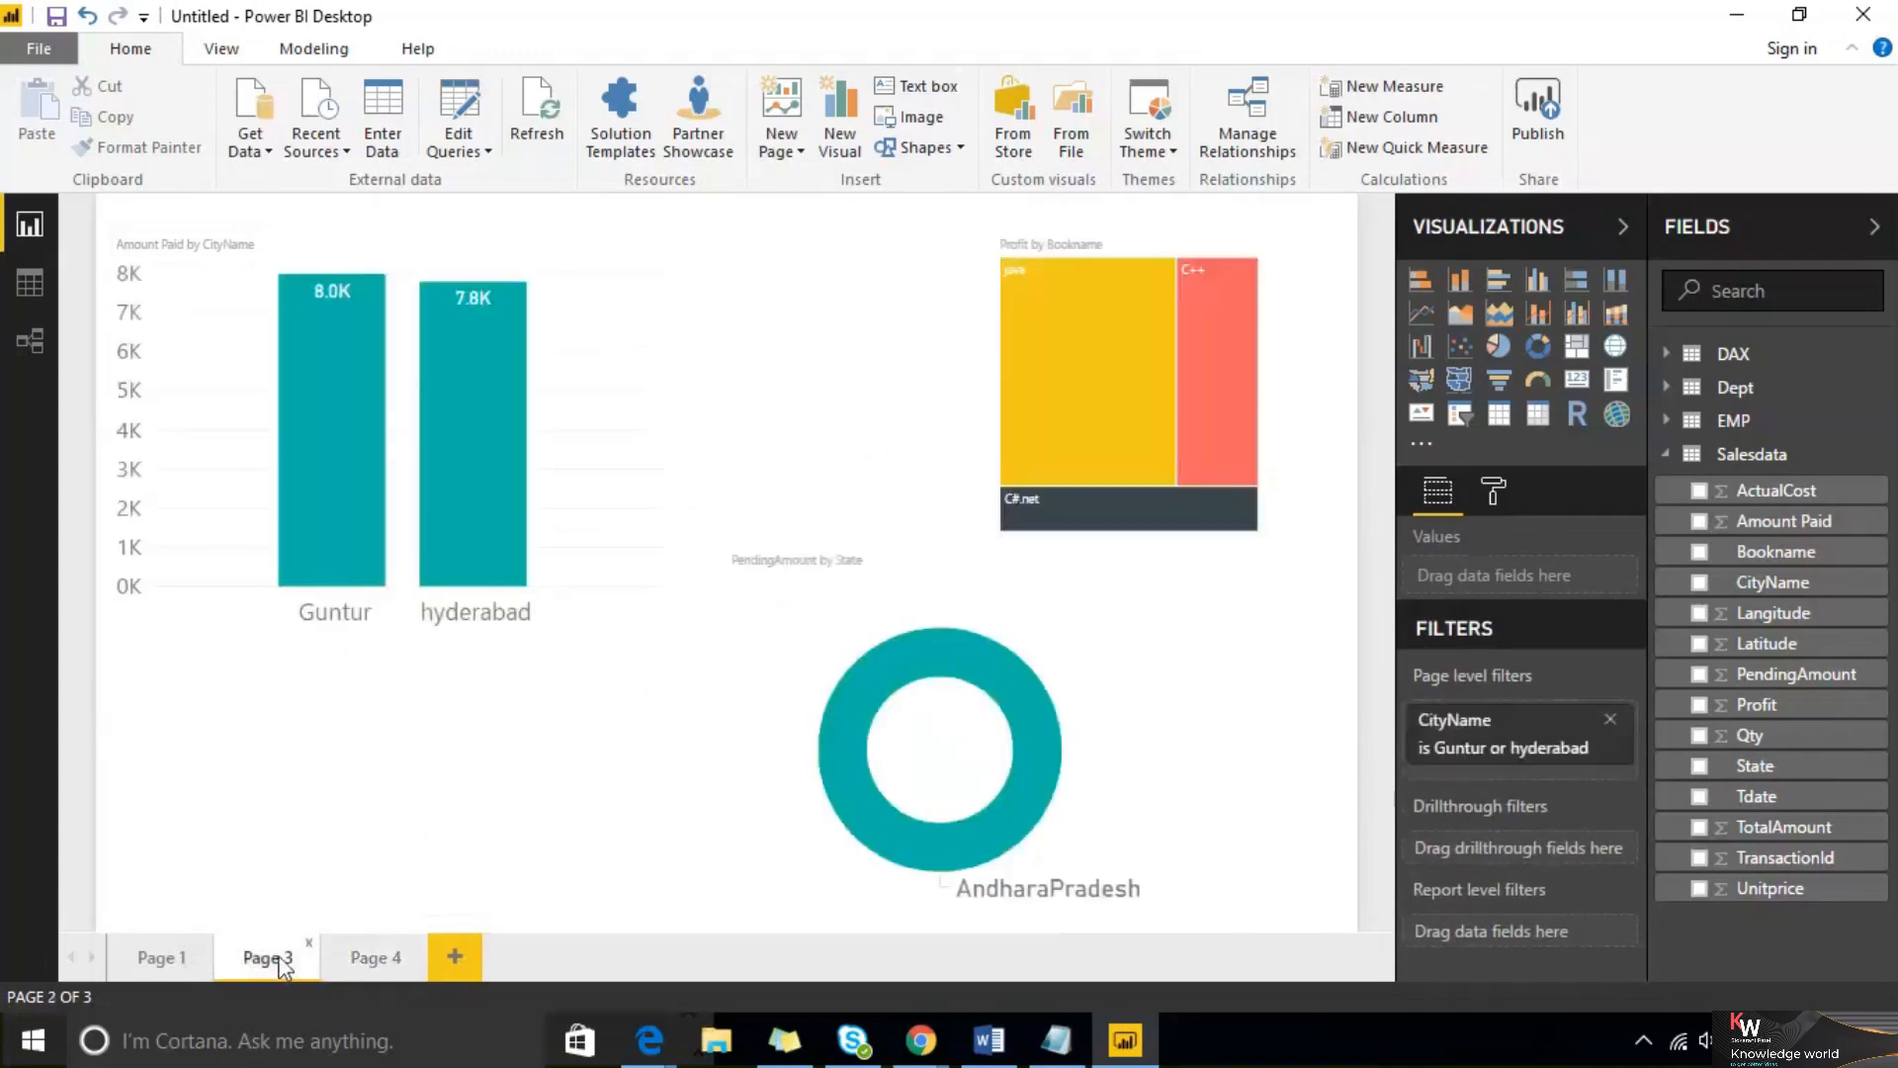
{"action": "left_click", "coordinate": [1609, 719]}
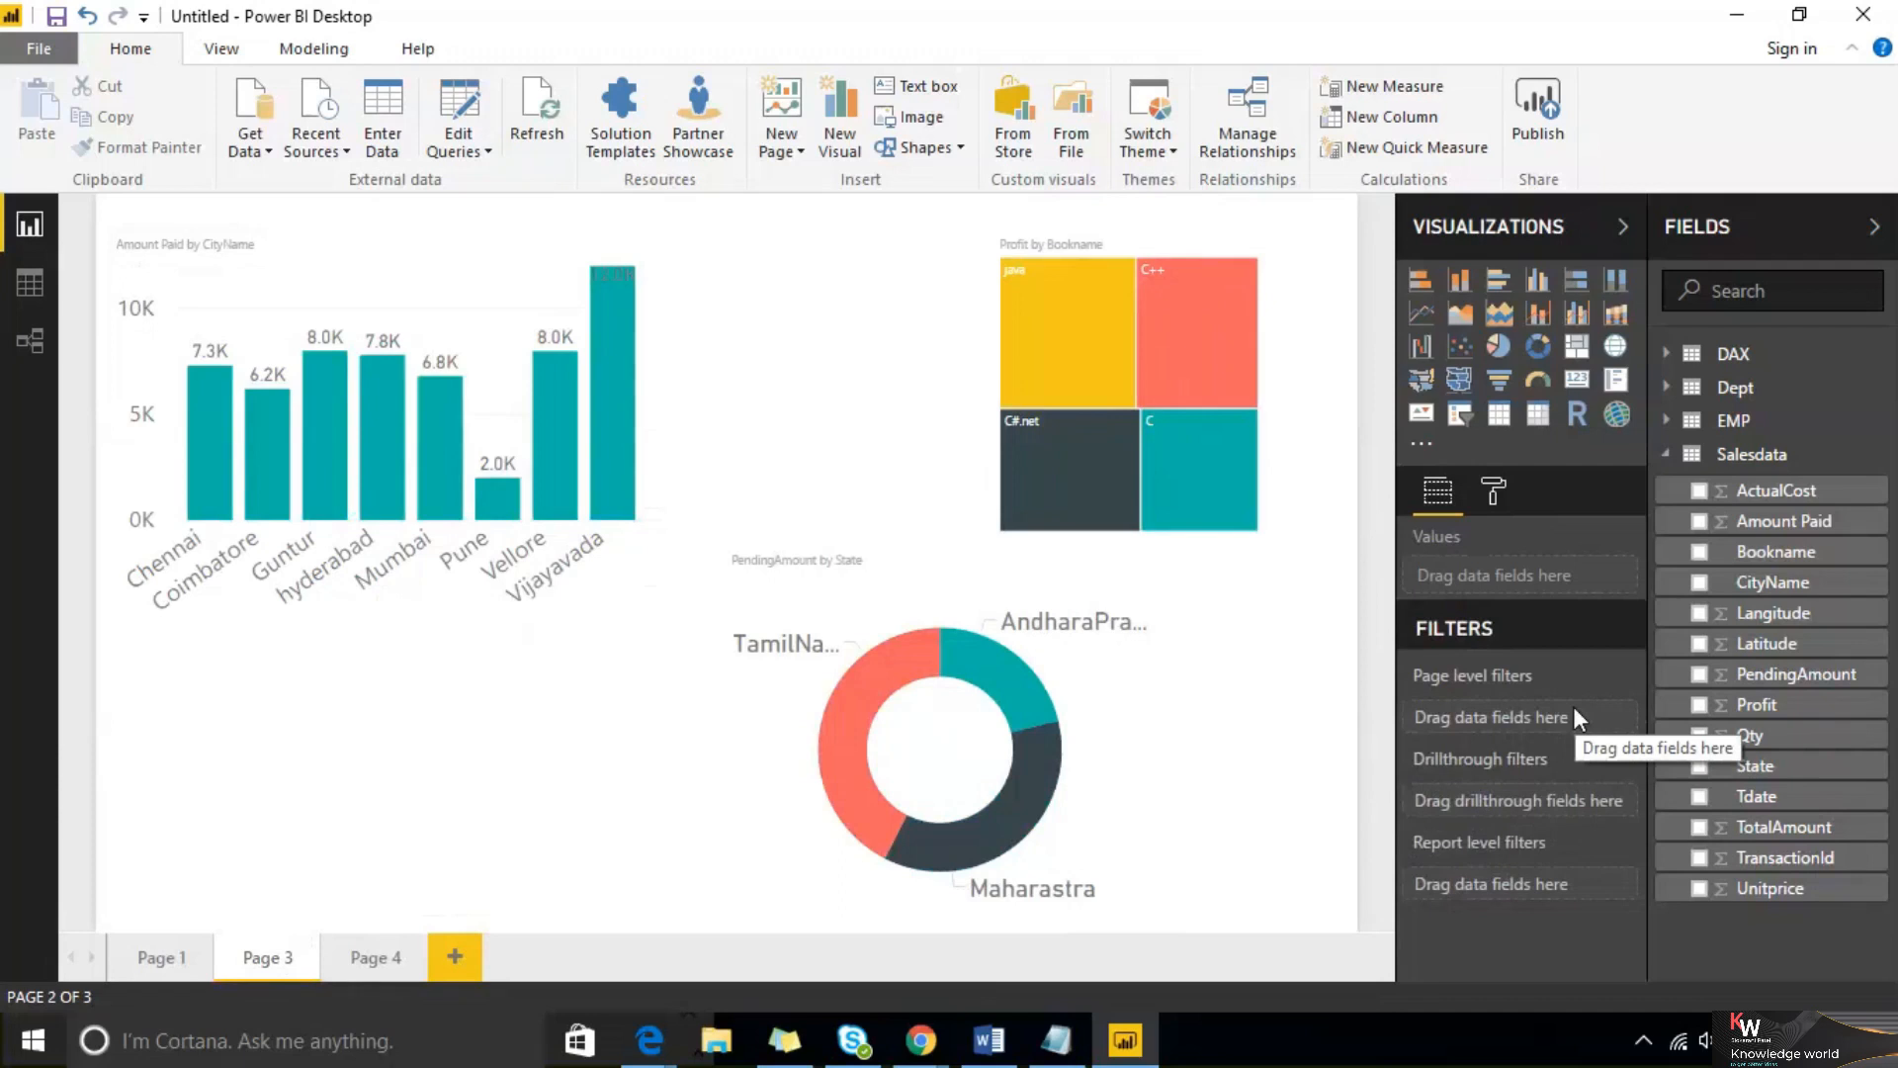
Add a report-level CityName filter showing only Guntur and hyderabad
{"action": "left_click_drag", "start_coordinate": [1797, 598], "coordinate": [1569, 892]}
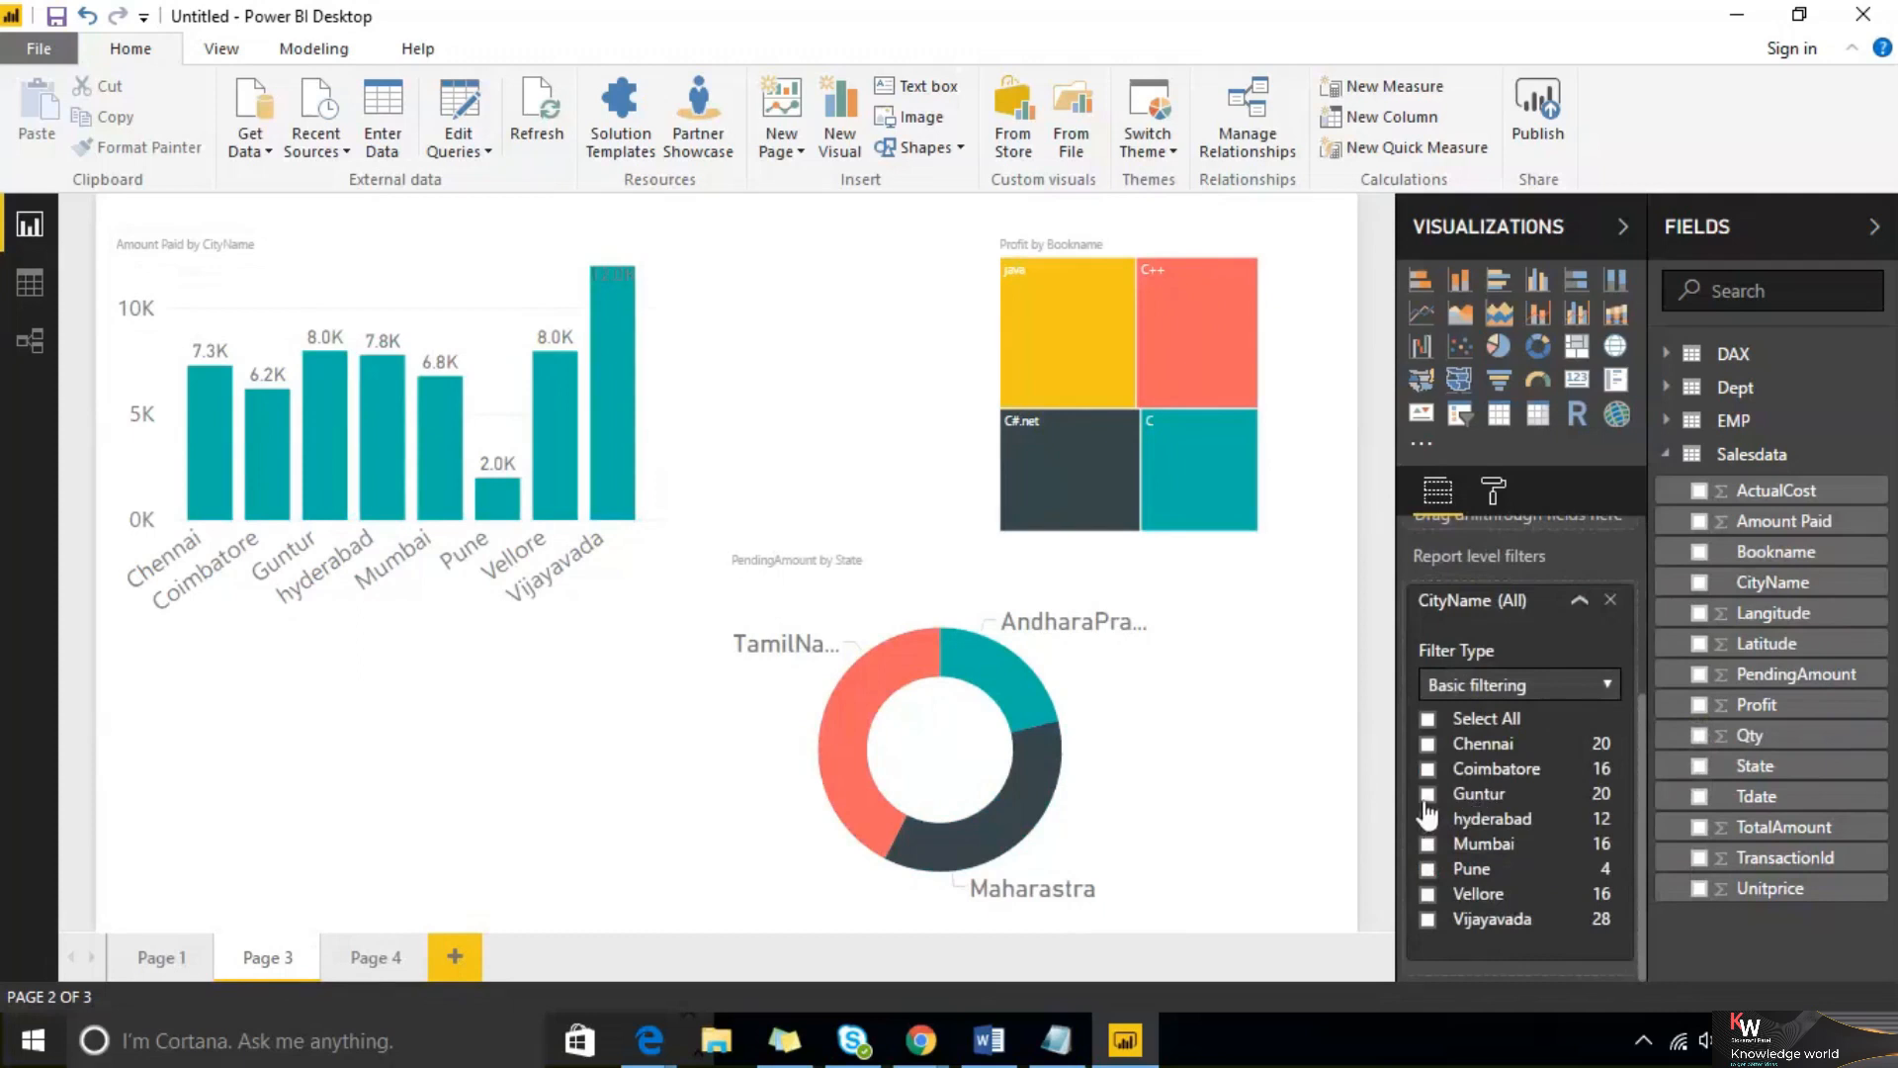
{"action": "left_click", "coordinate": [1428, 795]}
{"action": "left_click", "coordinate": [1429, 821]}
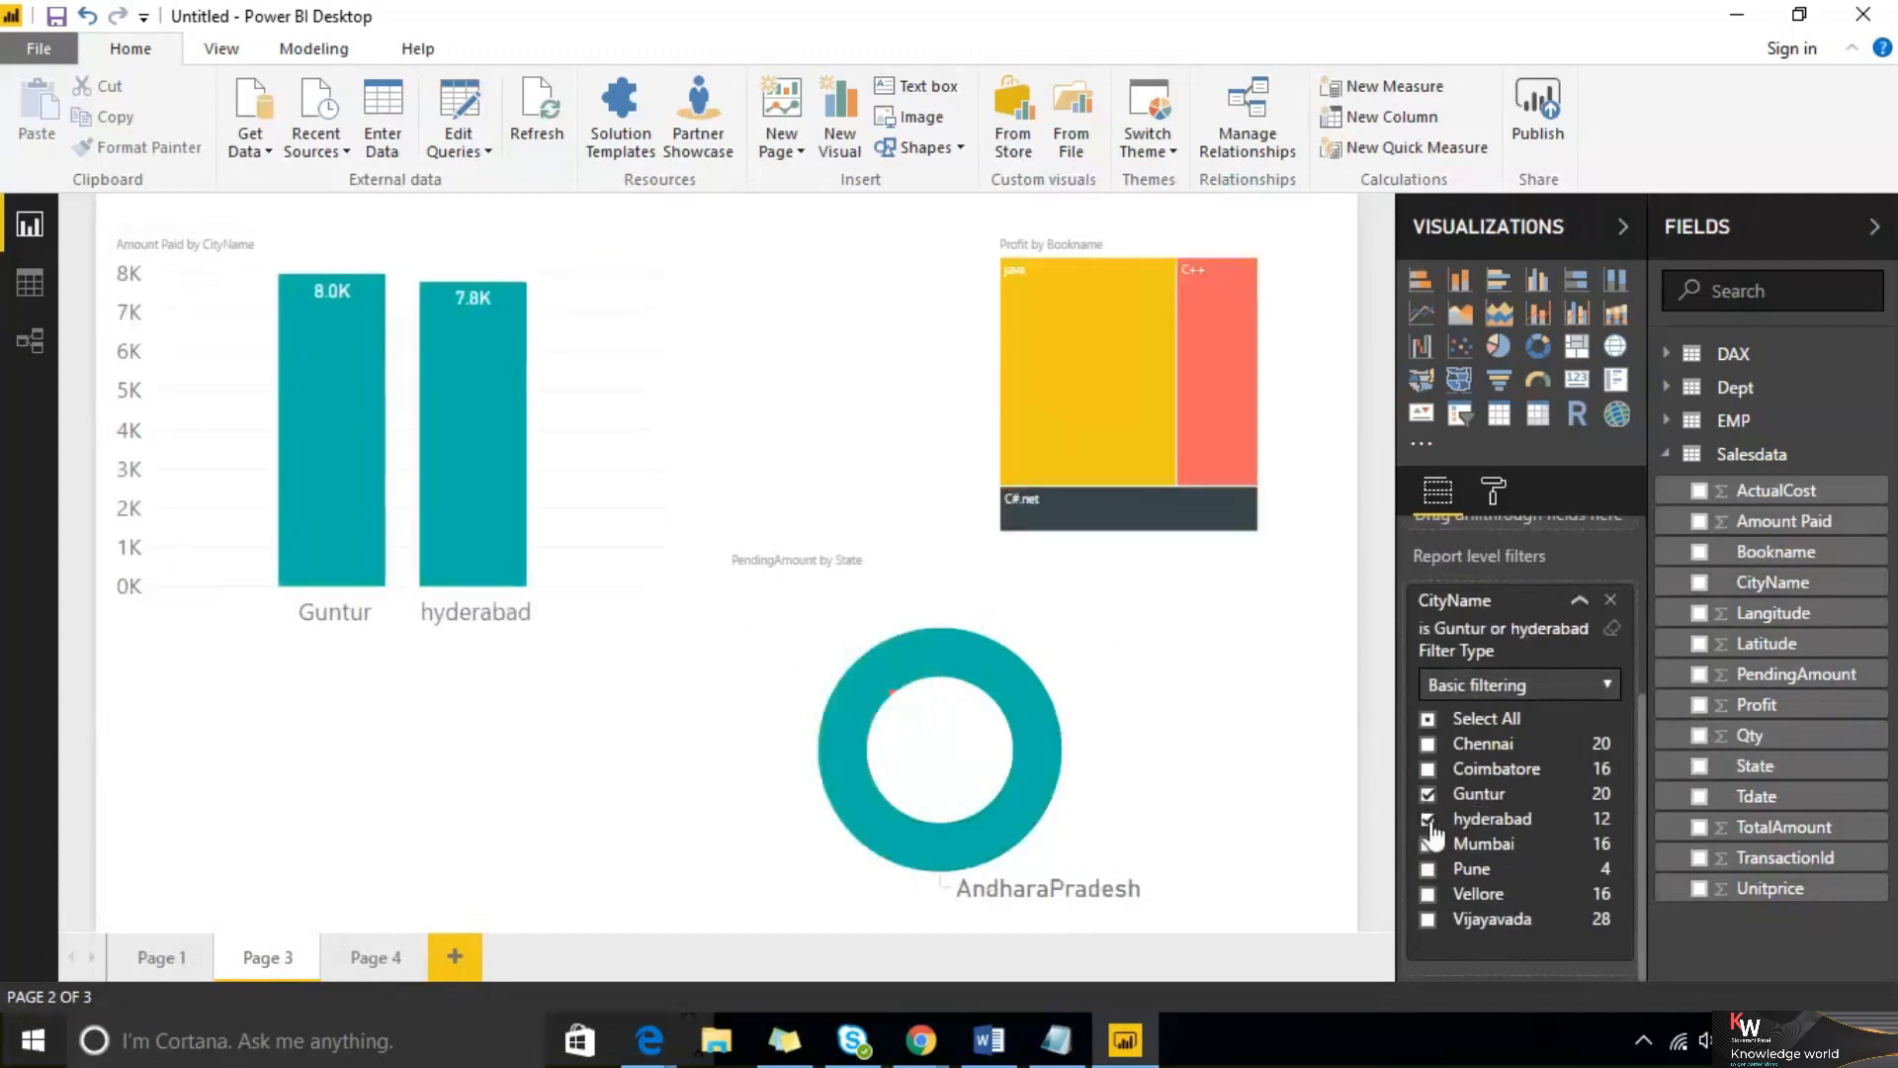
Check Page 4, Page 1 and Page 3 to see the report-level filter's effect on each page
{"action": "left_click", "coordinate": [368, 961]}
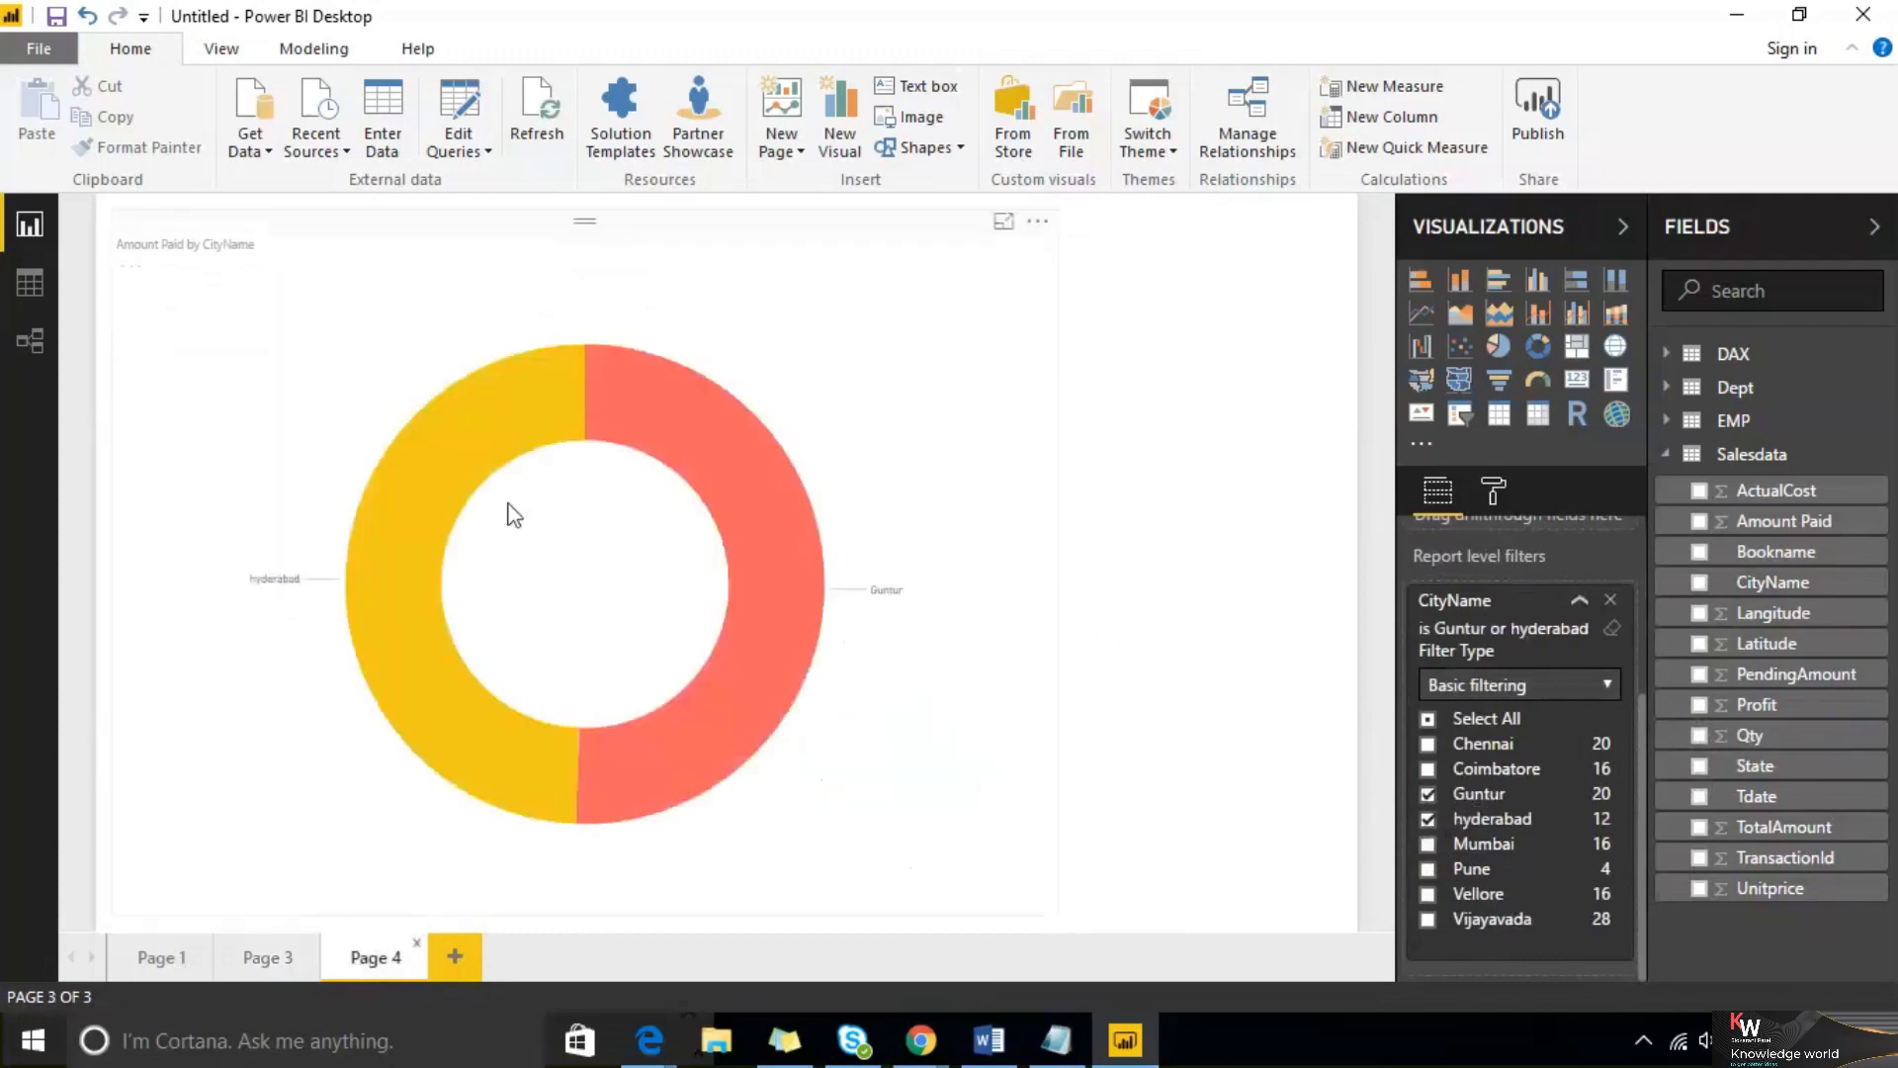
{"action": "left_click", "coordinate": [178, 961]}
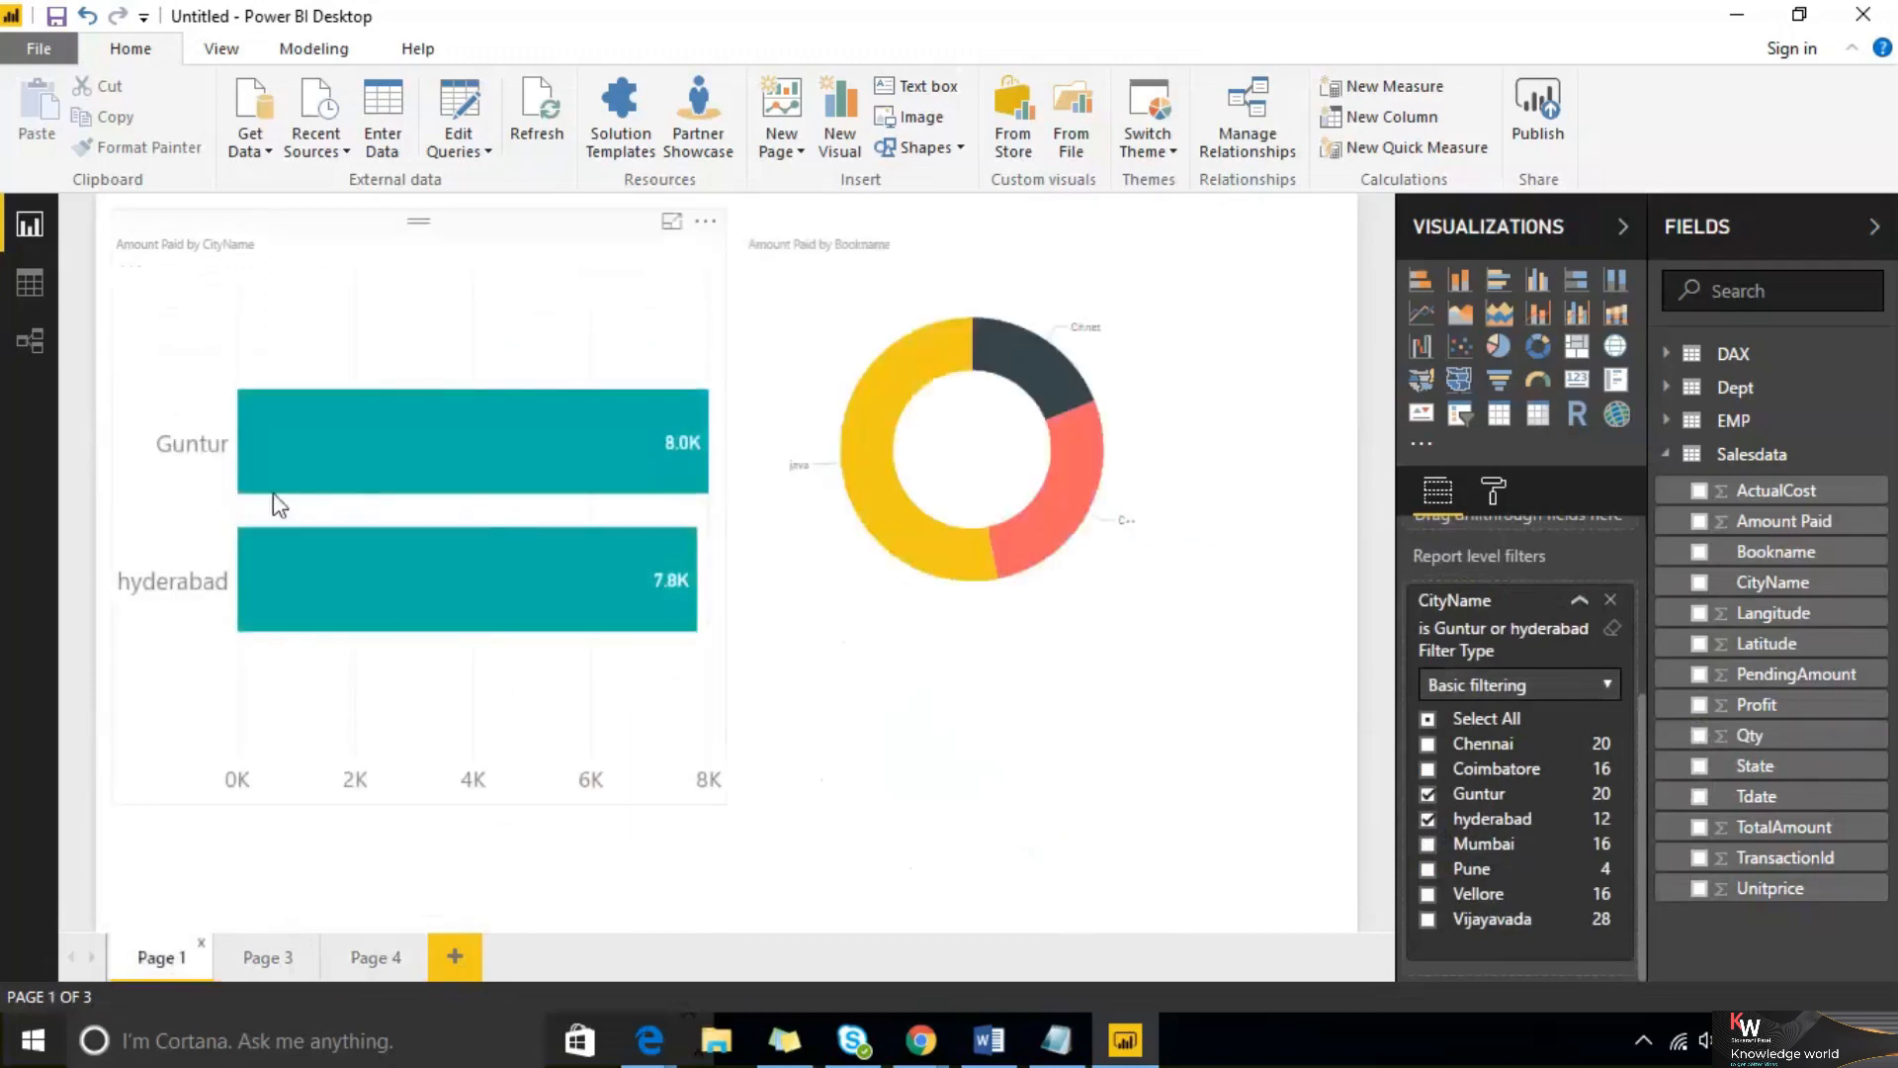
{"action": "left_click", "coordinate": [287, 960]}
{"action": "scroll", "coordinate": [1604, 618], "scroll_direction": "up", "scroll_amount": 3}
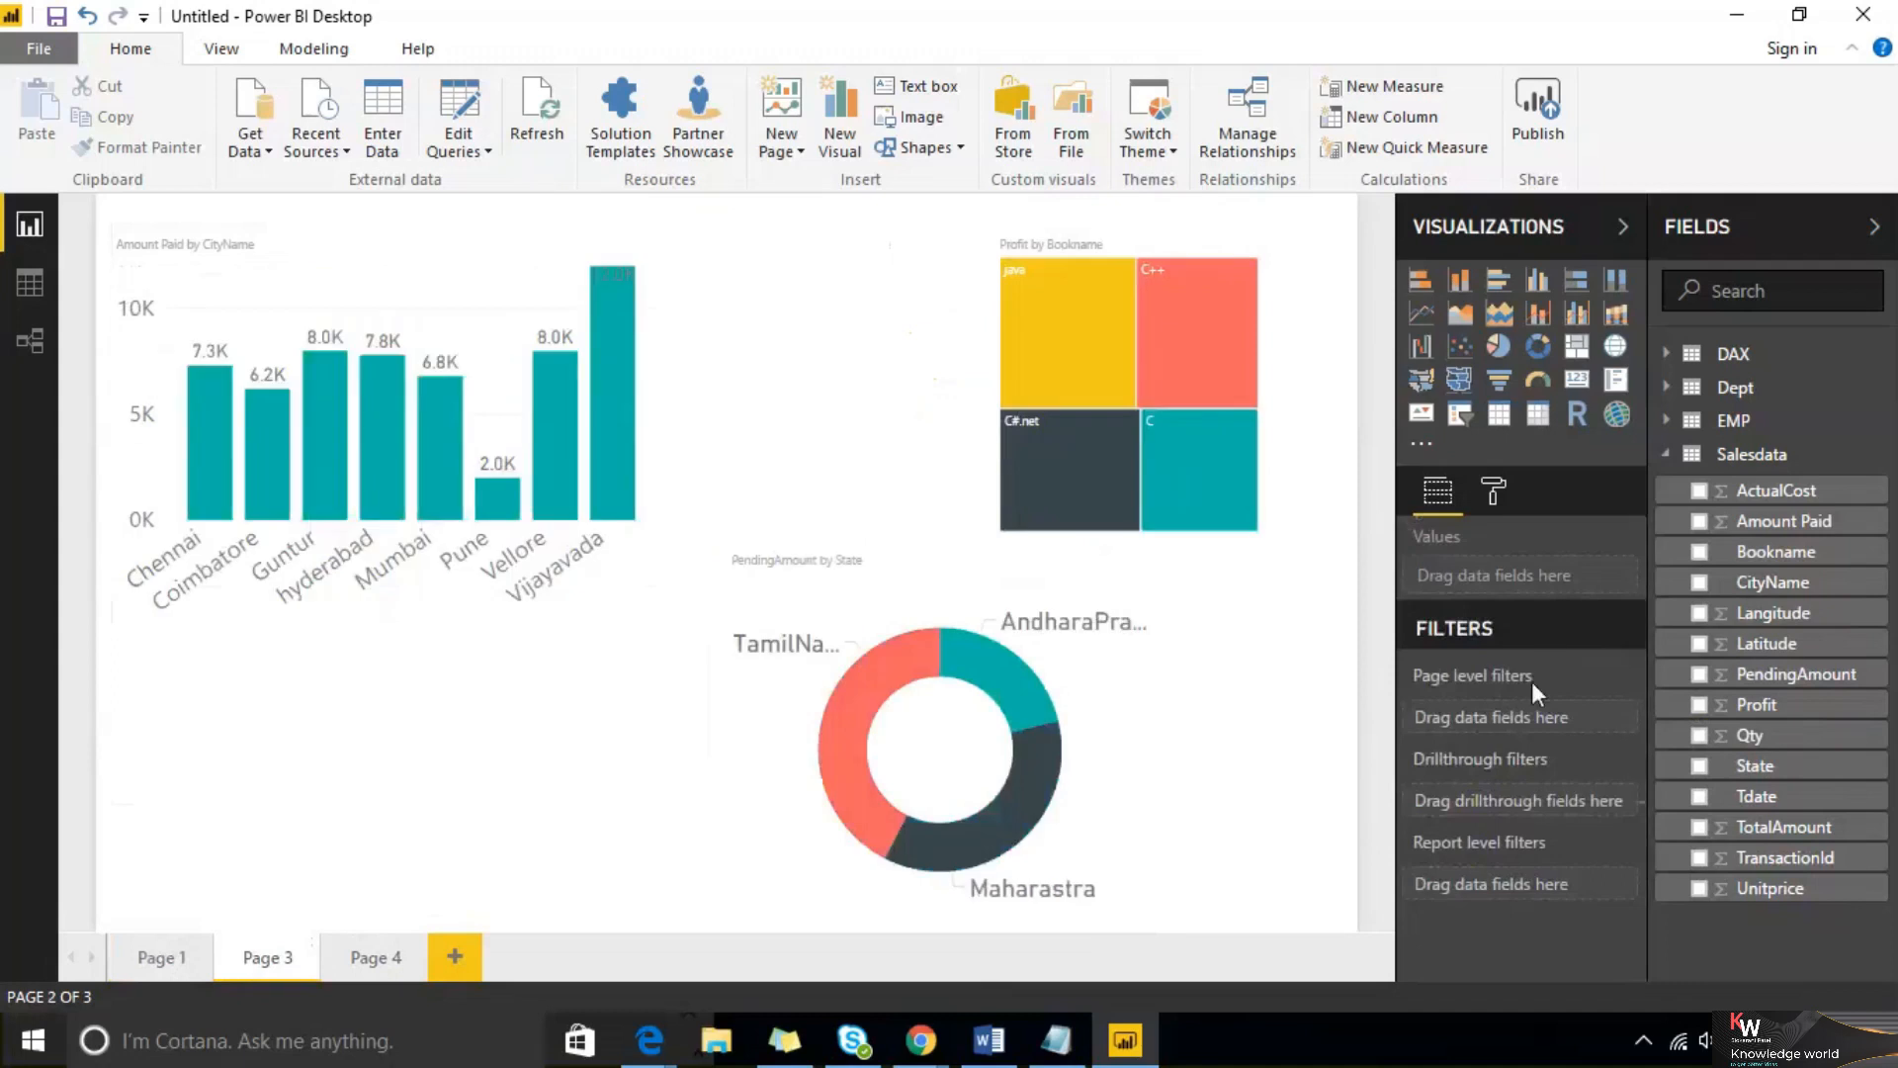
{"action": "mouse_move", "coordinate": [1540, 668]}
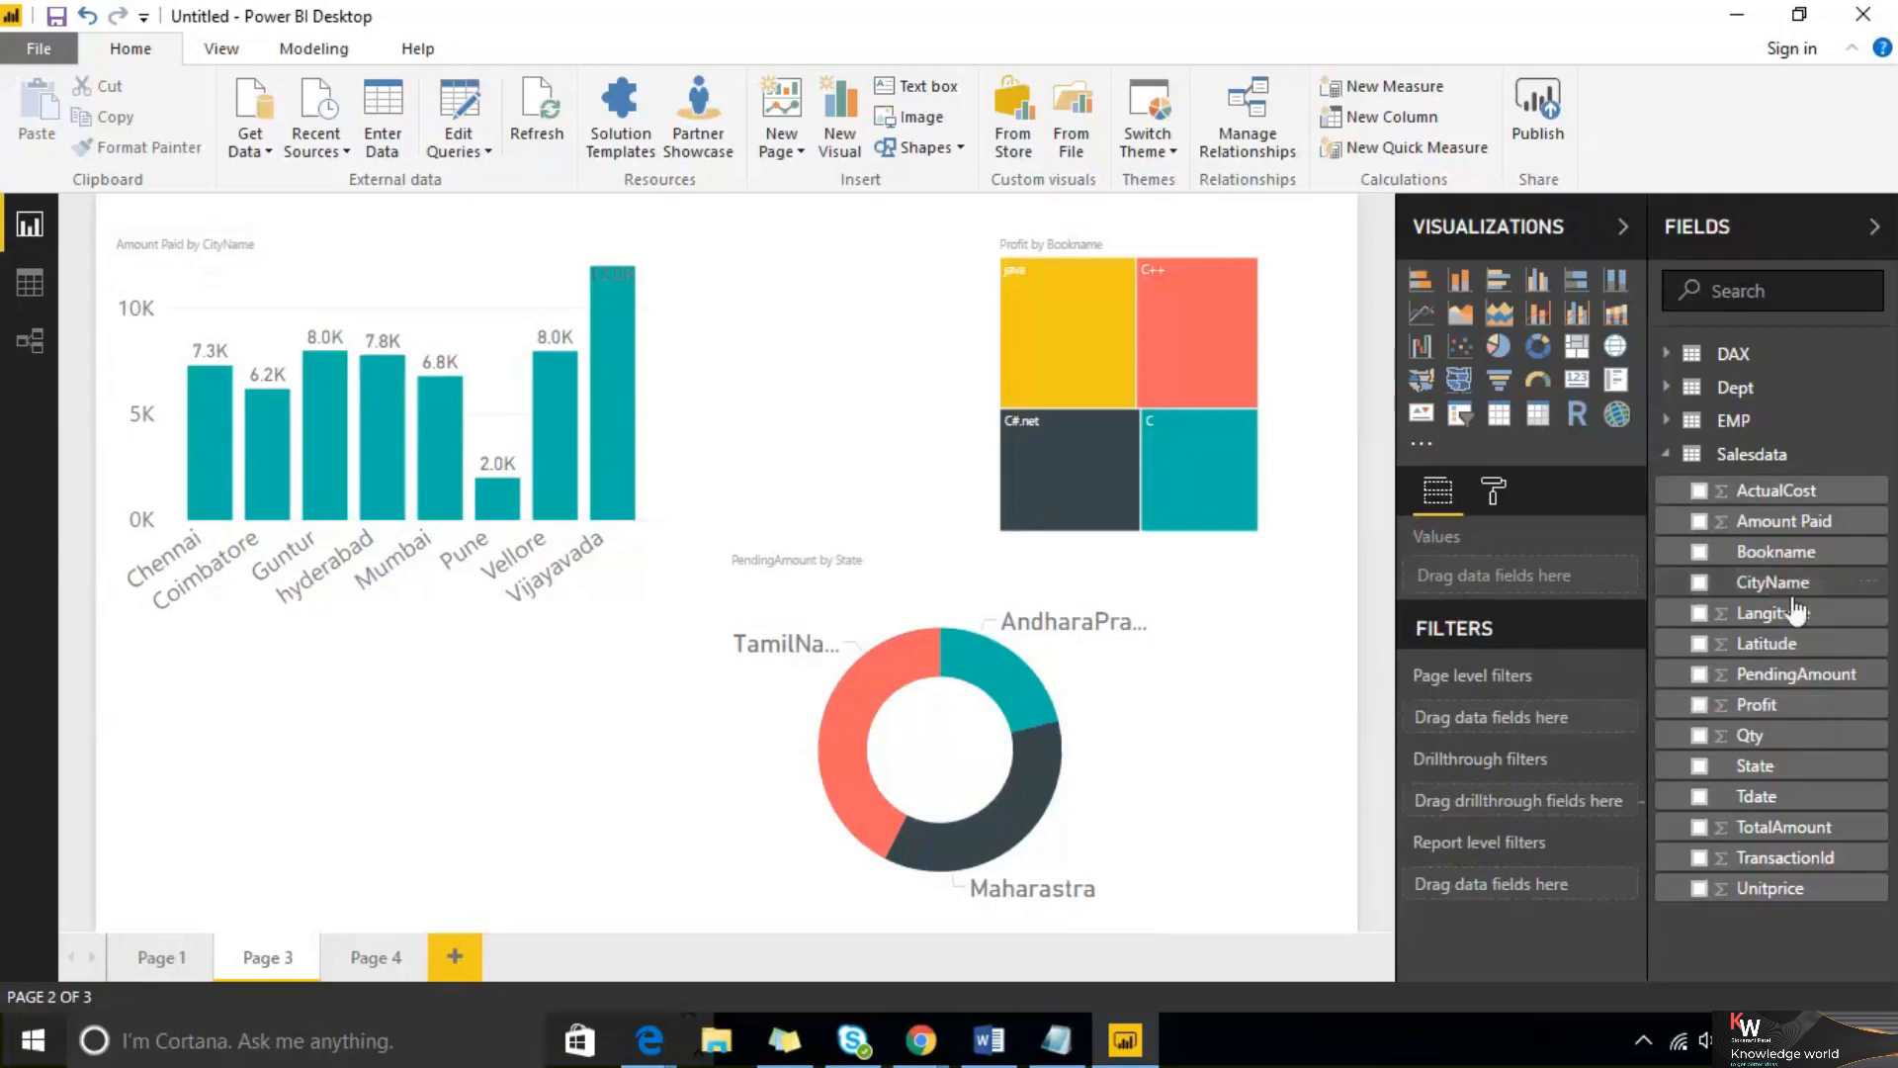
{"action": "left_click_drag", "start_coordinate": [1776, 594], "coordinate": [1568, 883]}
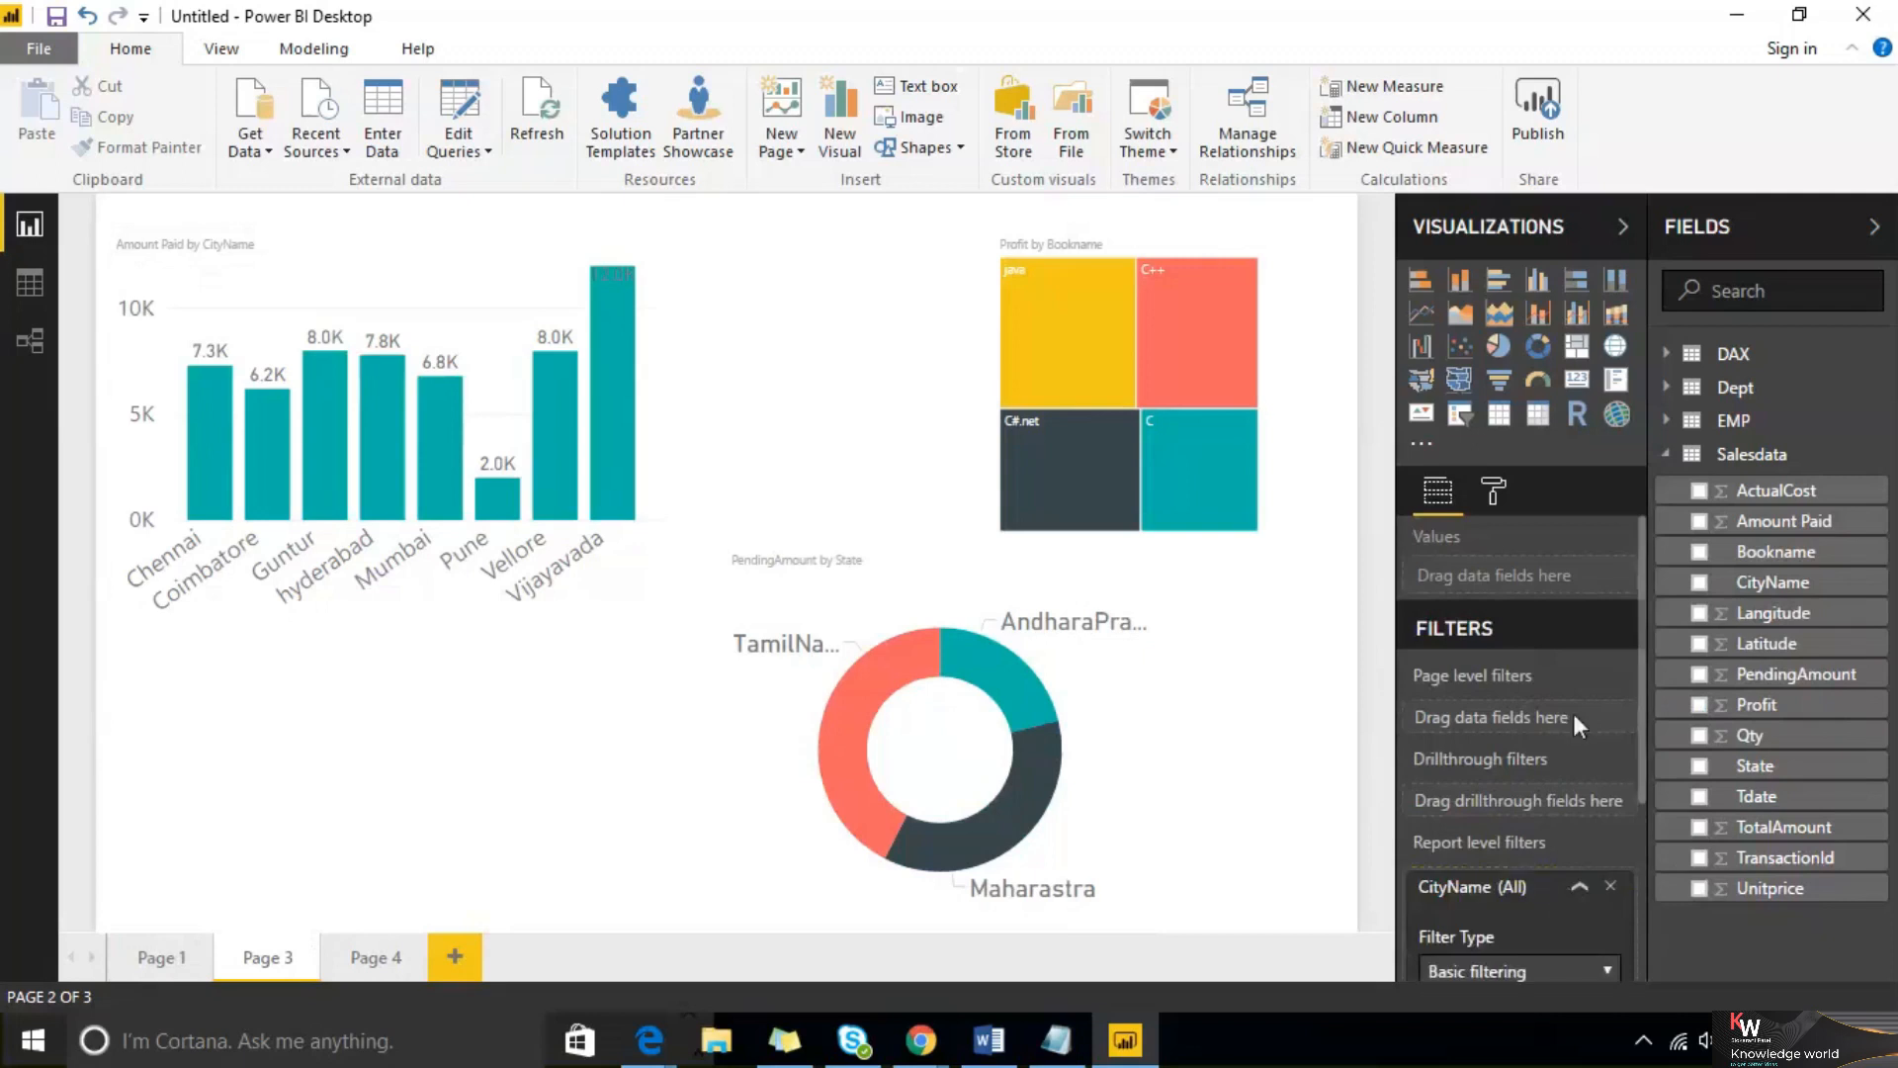
{"action": "scroll", "coordinate": [1562, 708], "scroll_direction": "down", "scroll_amount": 3}
{"action": "left_click", "coordinate": [1568, 691]}
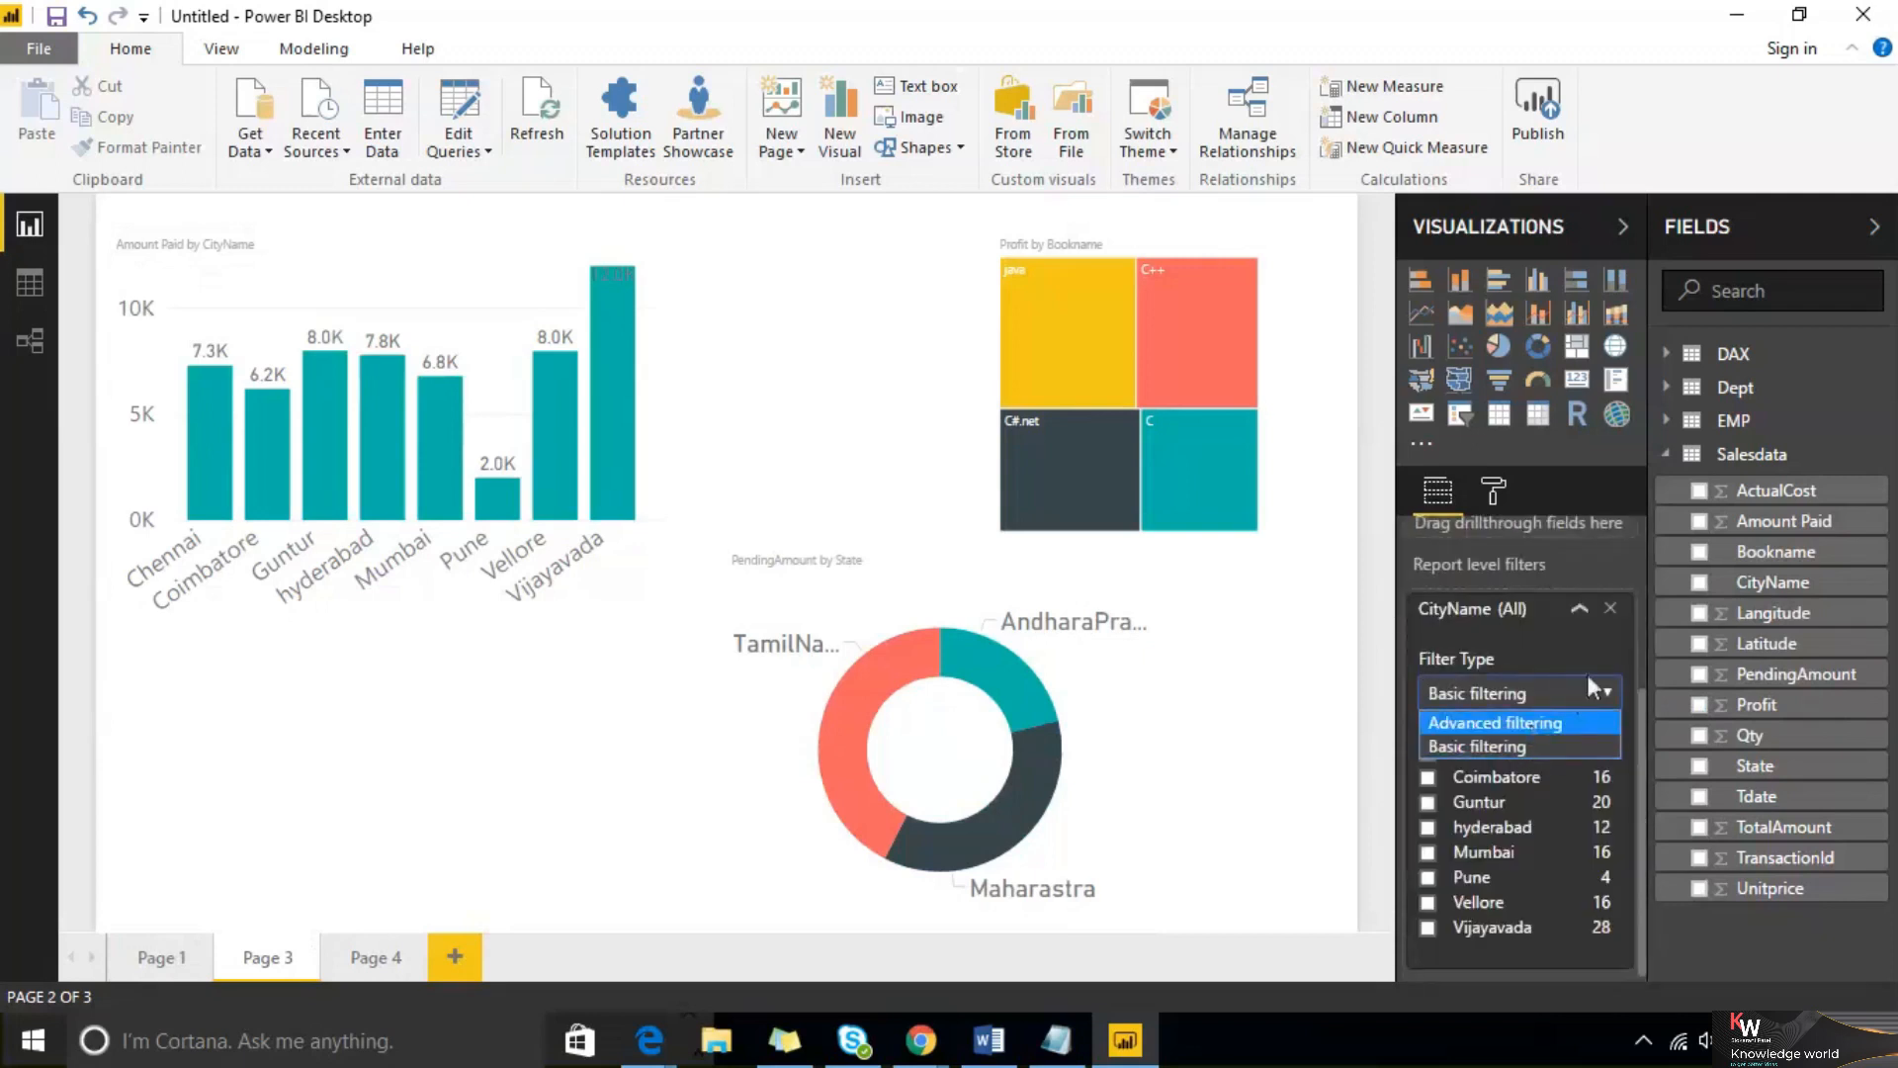
{"action": "left_click", "coordinate": [1612, 607]}
Add a page-level CityName filter on Page 3 with only Guntur and hyderabad checked
{"action": "left_click_drag", "start_coordinate": [1762, 582], "coordinate": [1527, 717]}
{"action": "left_click", "coordinate": [1593, 801]}
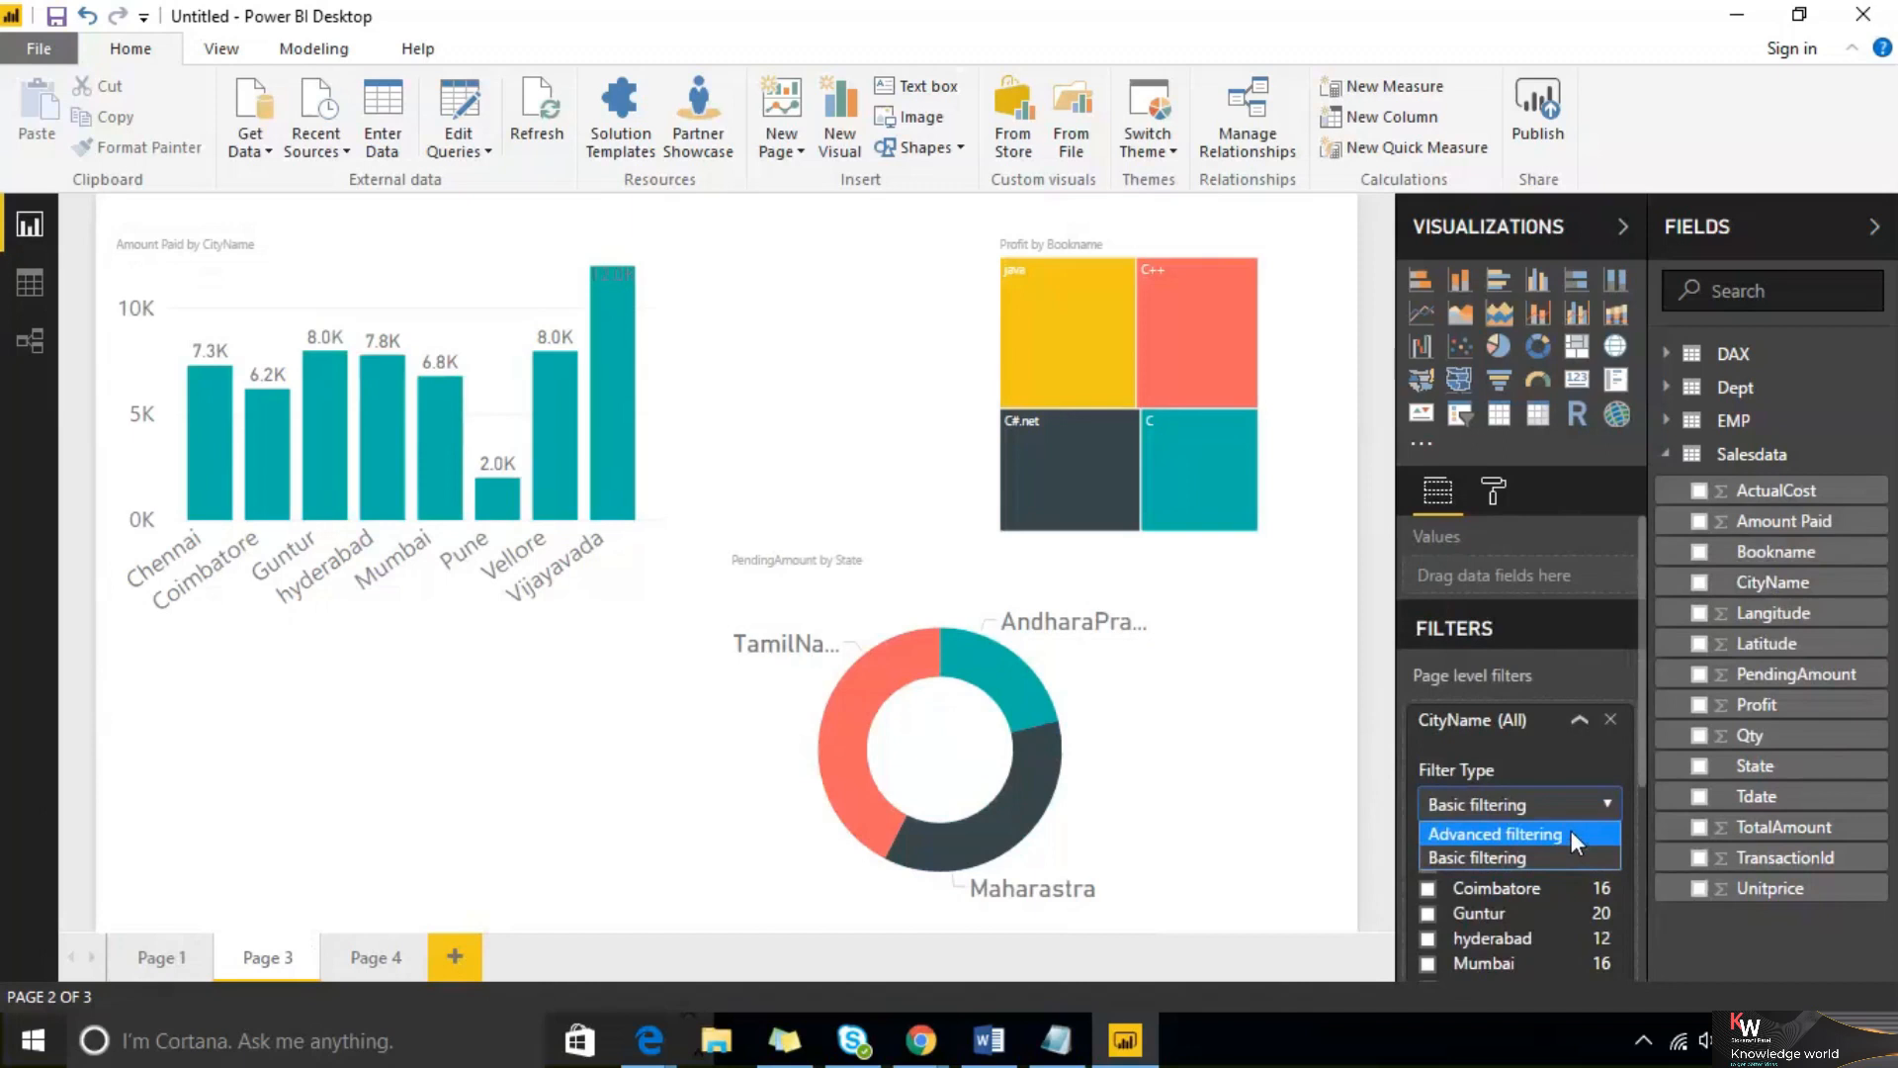
{"action": "left_click", "coordinate": [1571, 860]}
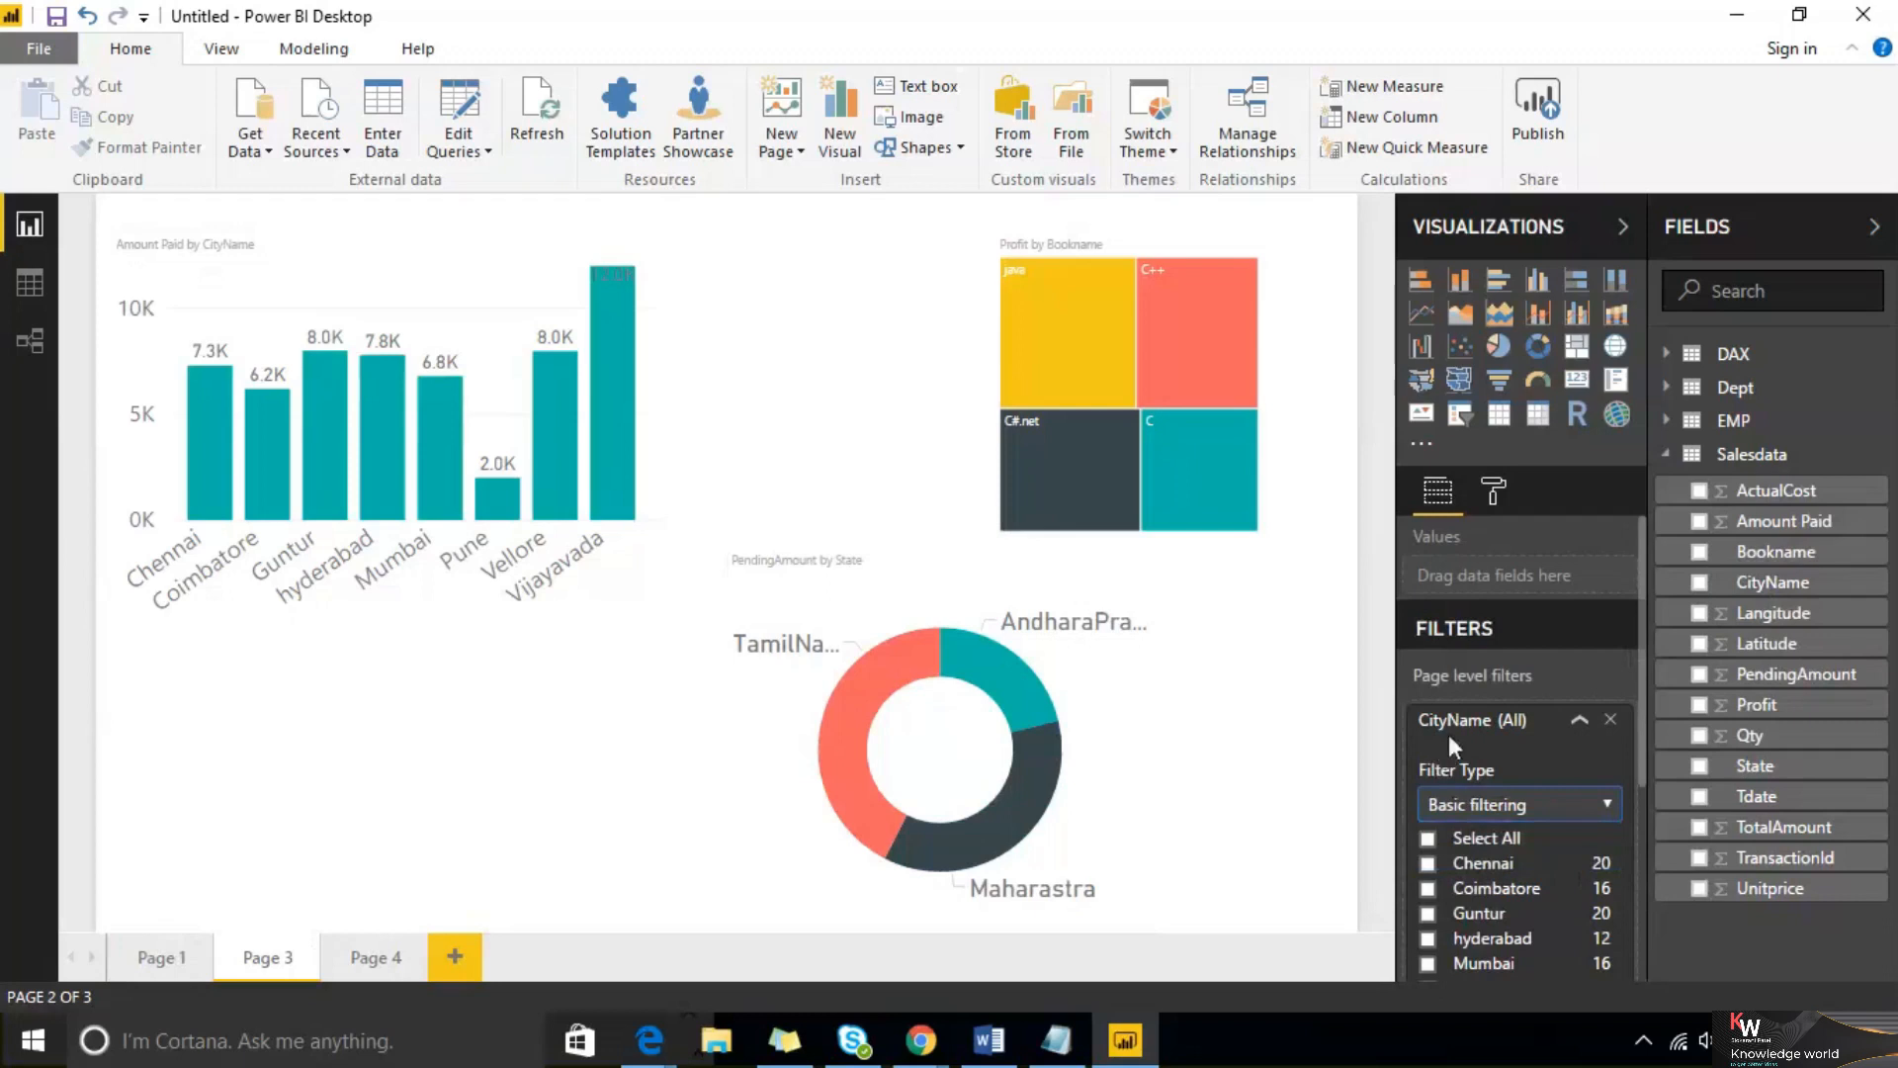
{"action": "scroll", "coordinate": [1497, 814], "scroll_direction": "down", "scroll_amount": 3}
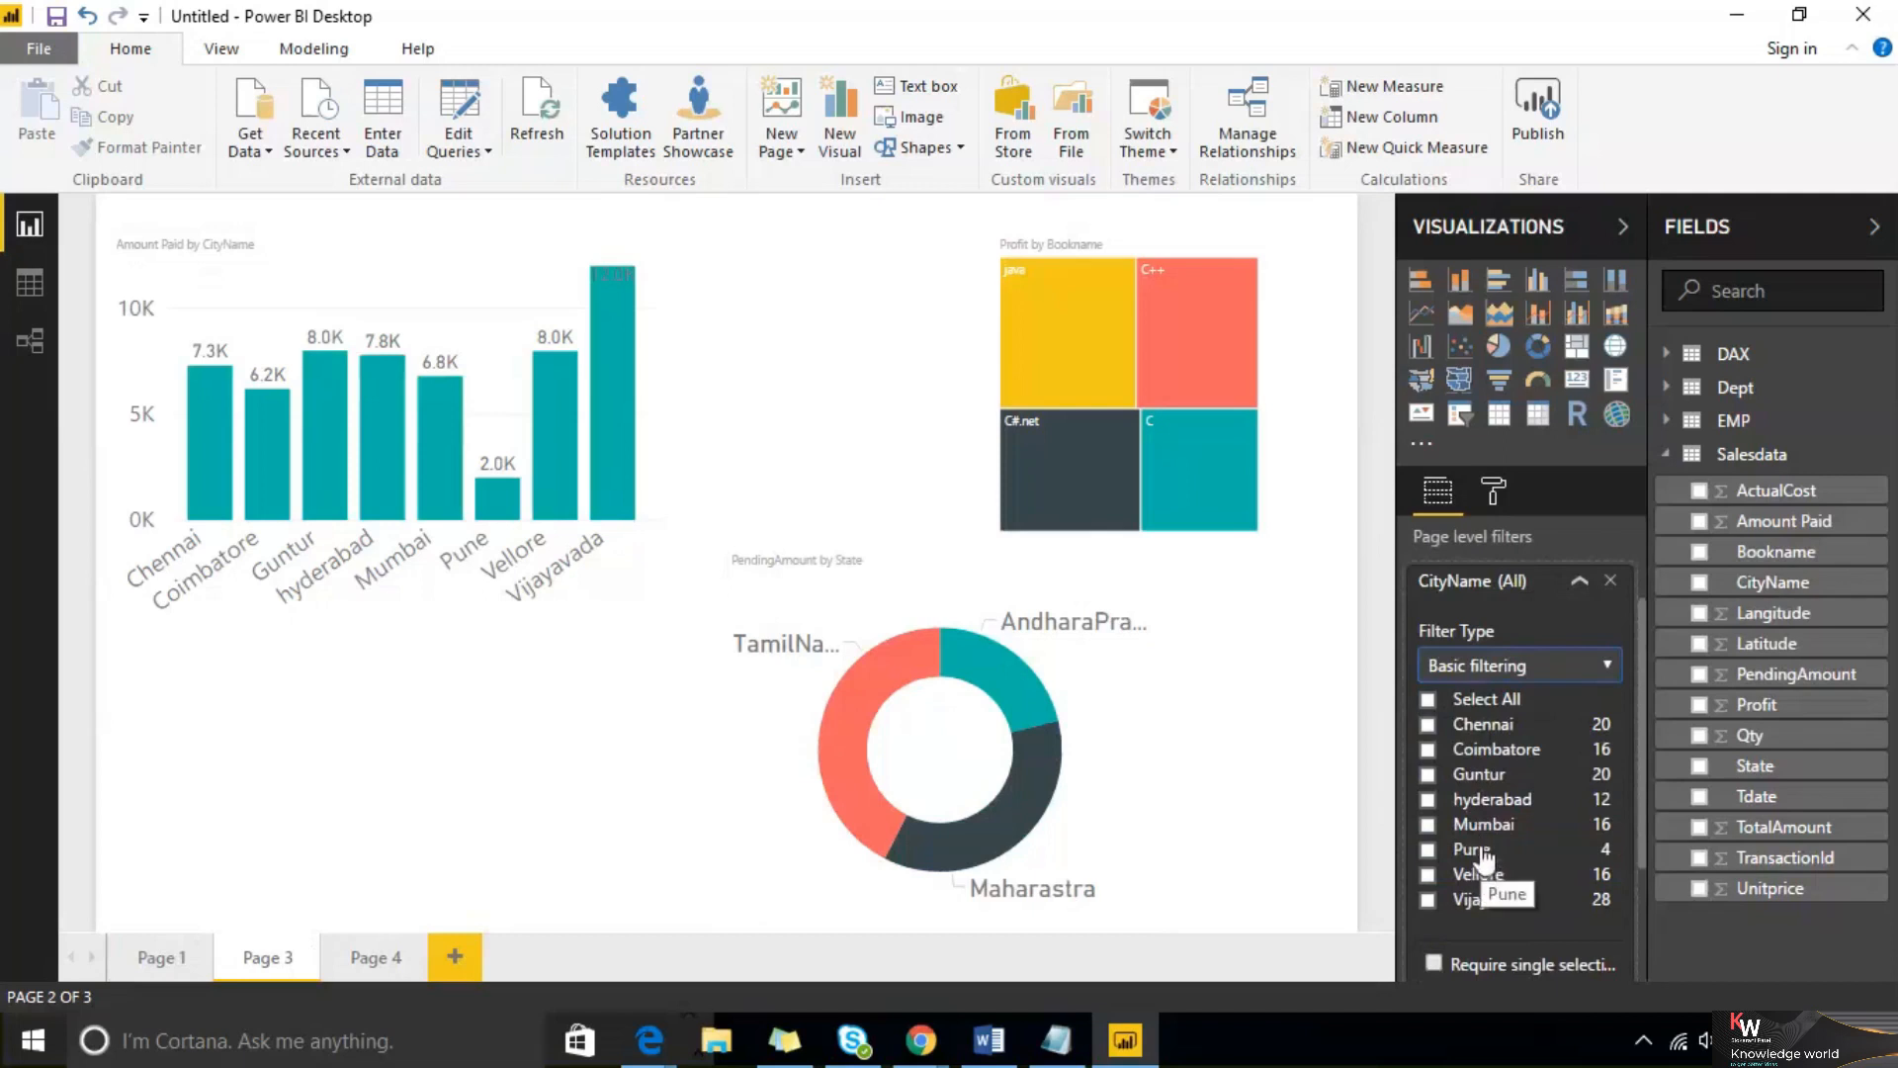
{"action": "left_click", "coordinate": [1429, 776]}
{"action": "left_click", "coordinate": [1428, 799]}
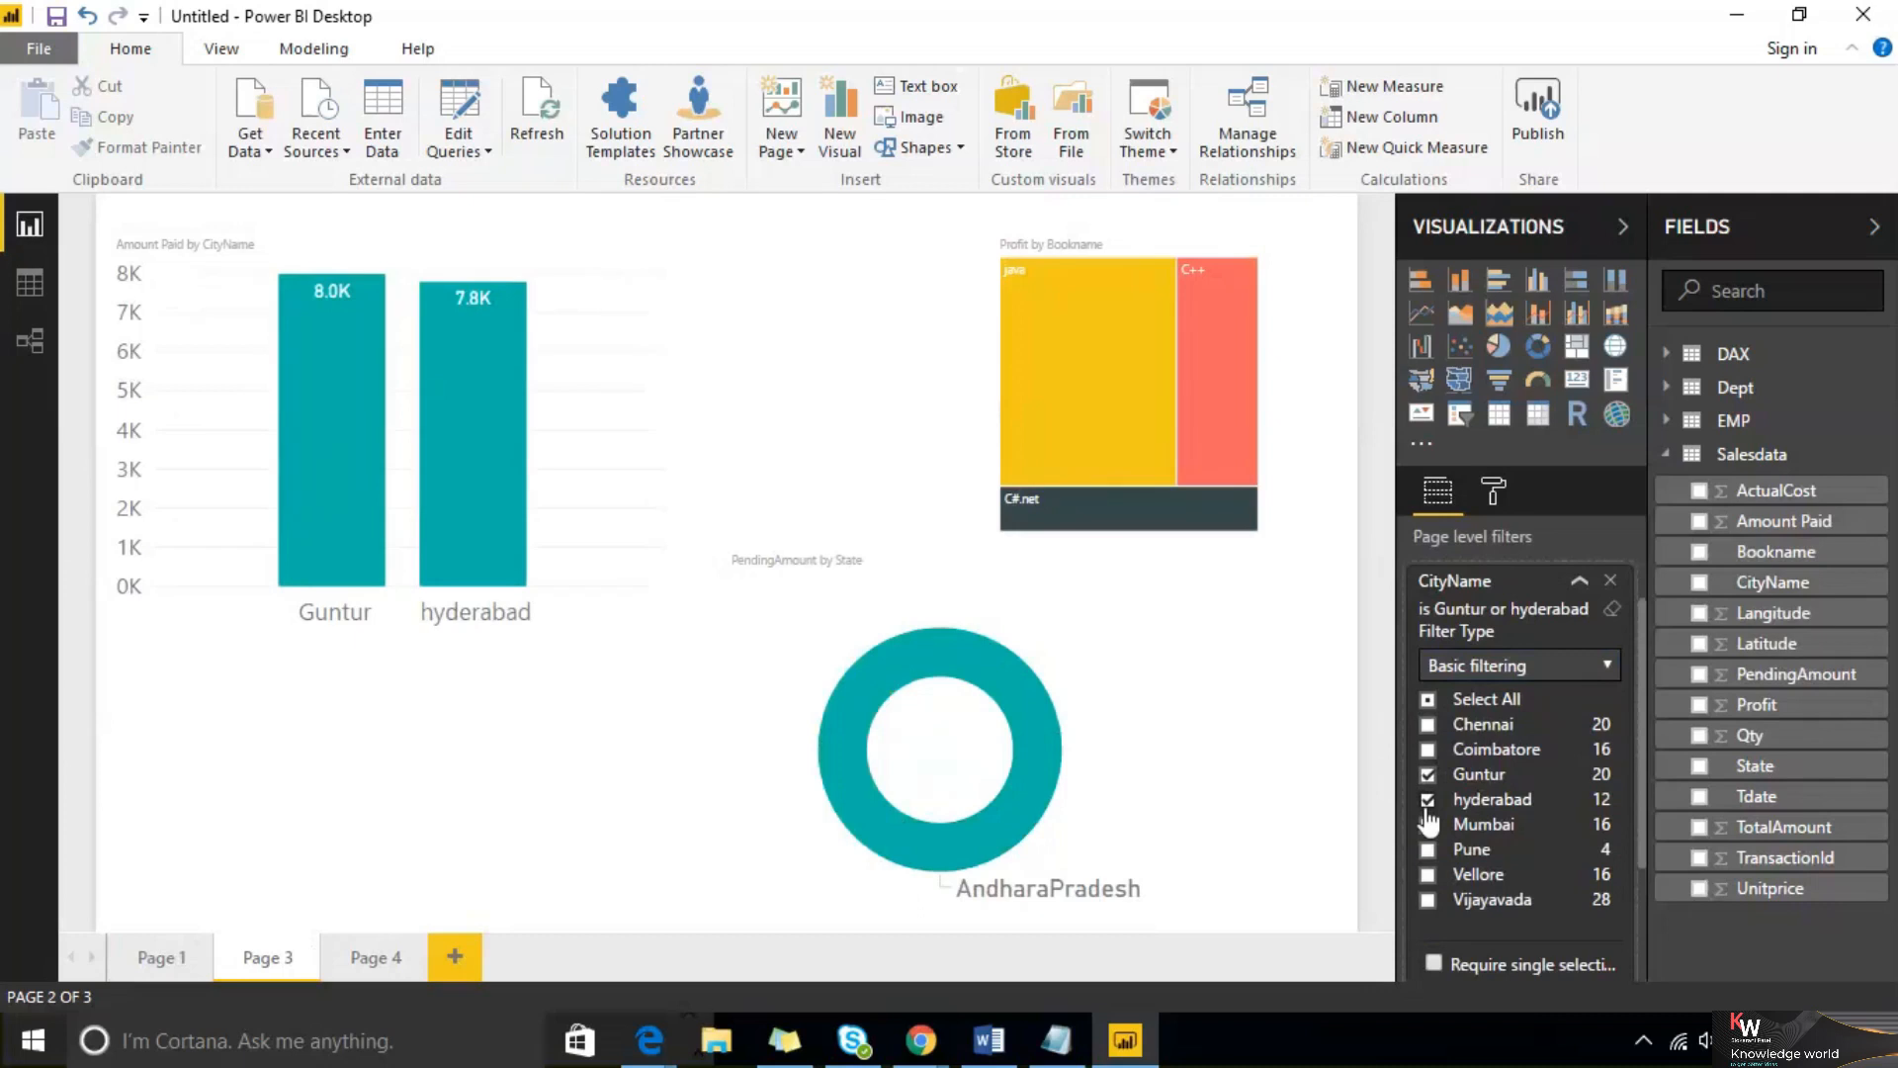
Switch the page-level CityName filter to Advanced filtering and browse its condition operators
{"action": "left_click", "coordinate": [1531, 665]}
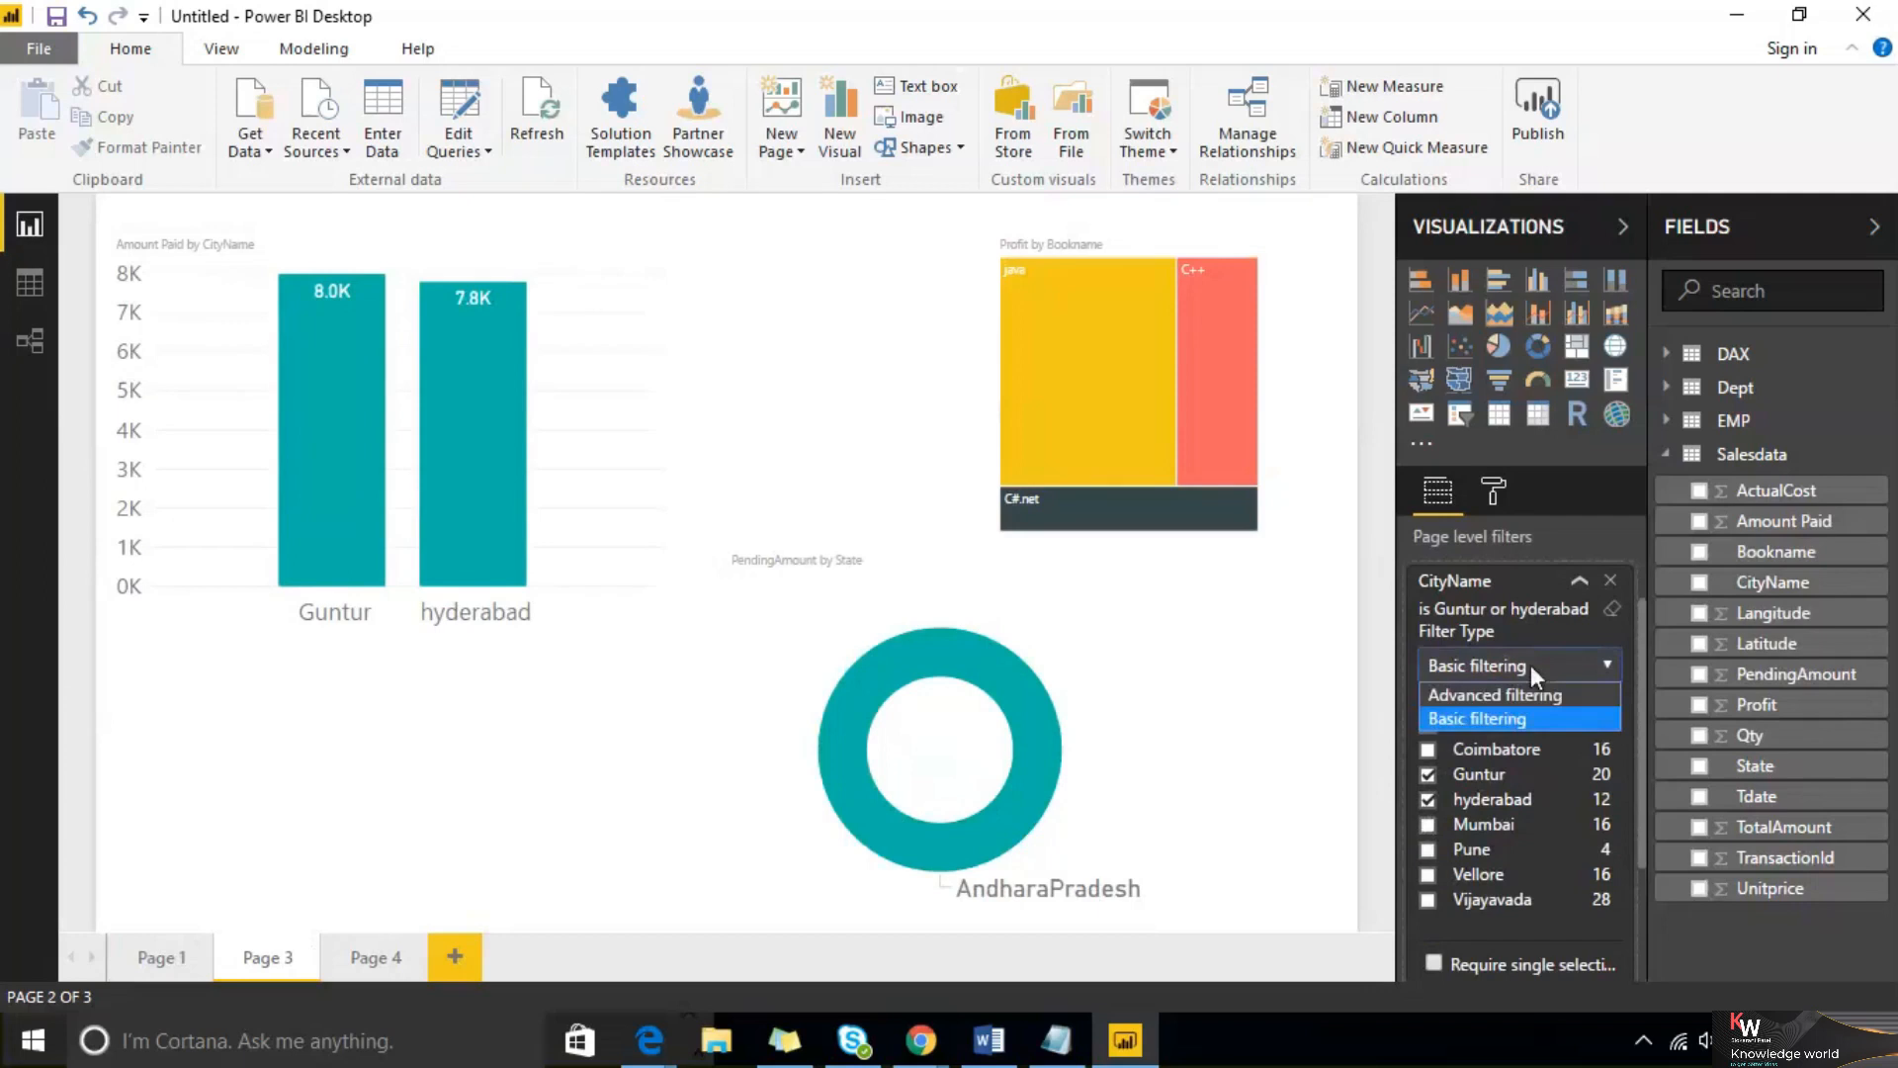
{"action": "left_click", "coordinate": [1526, 696]}
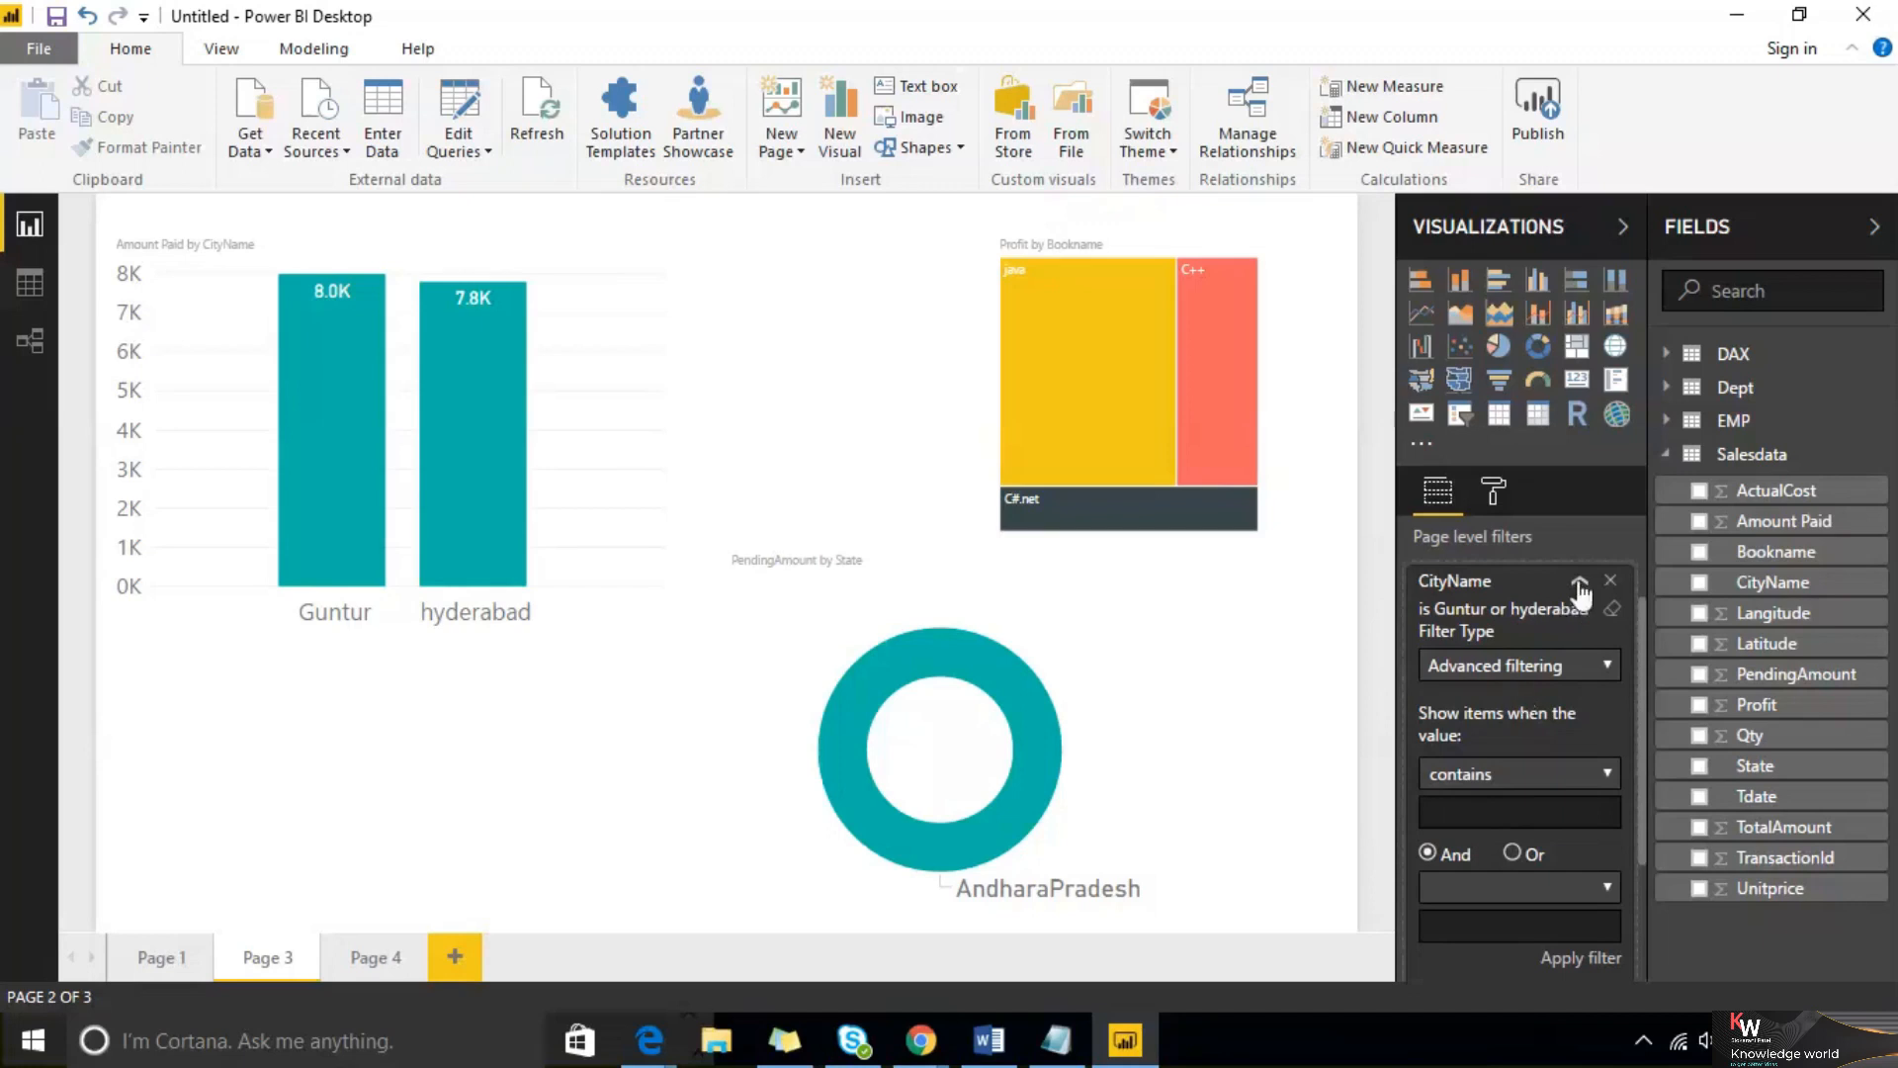
{"action": "left_click", "coordinate": [1576, 673]}
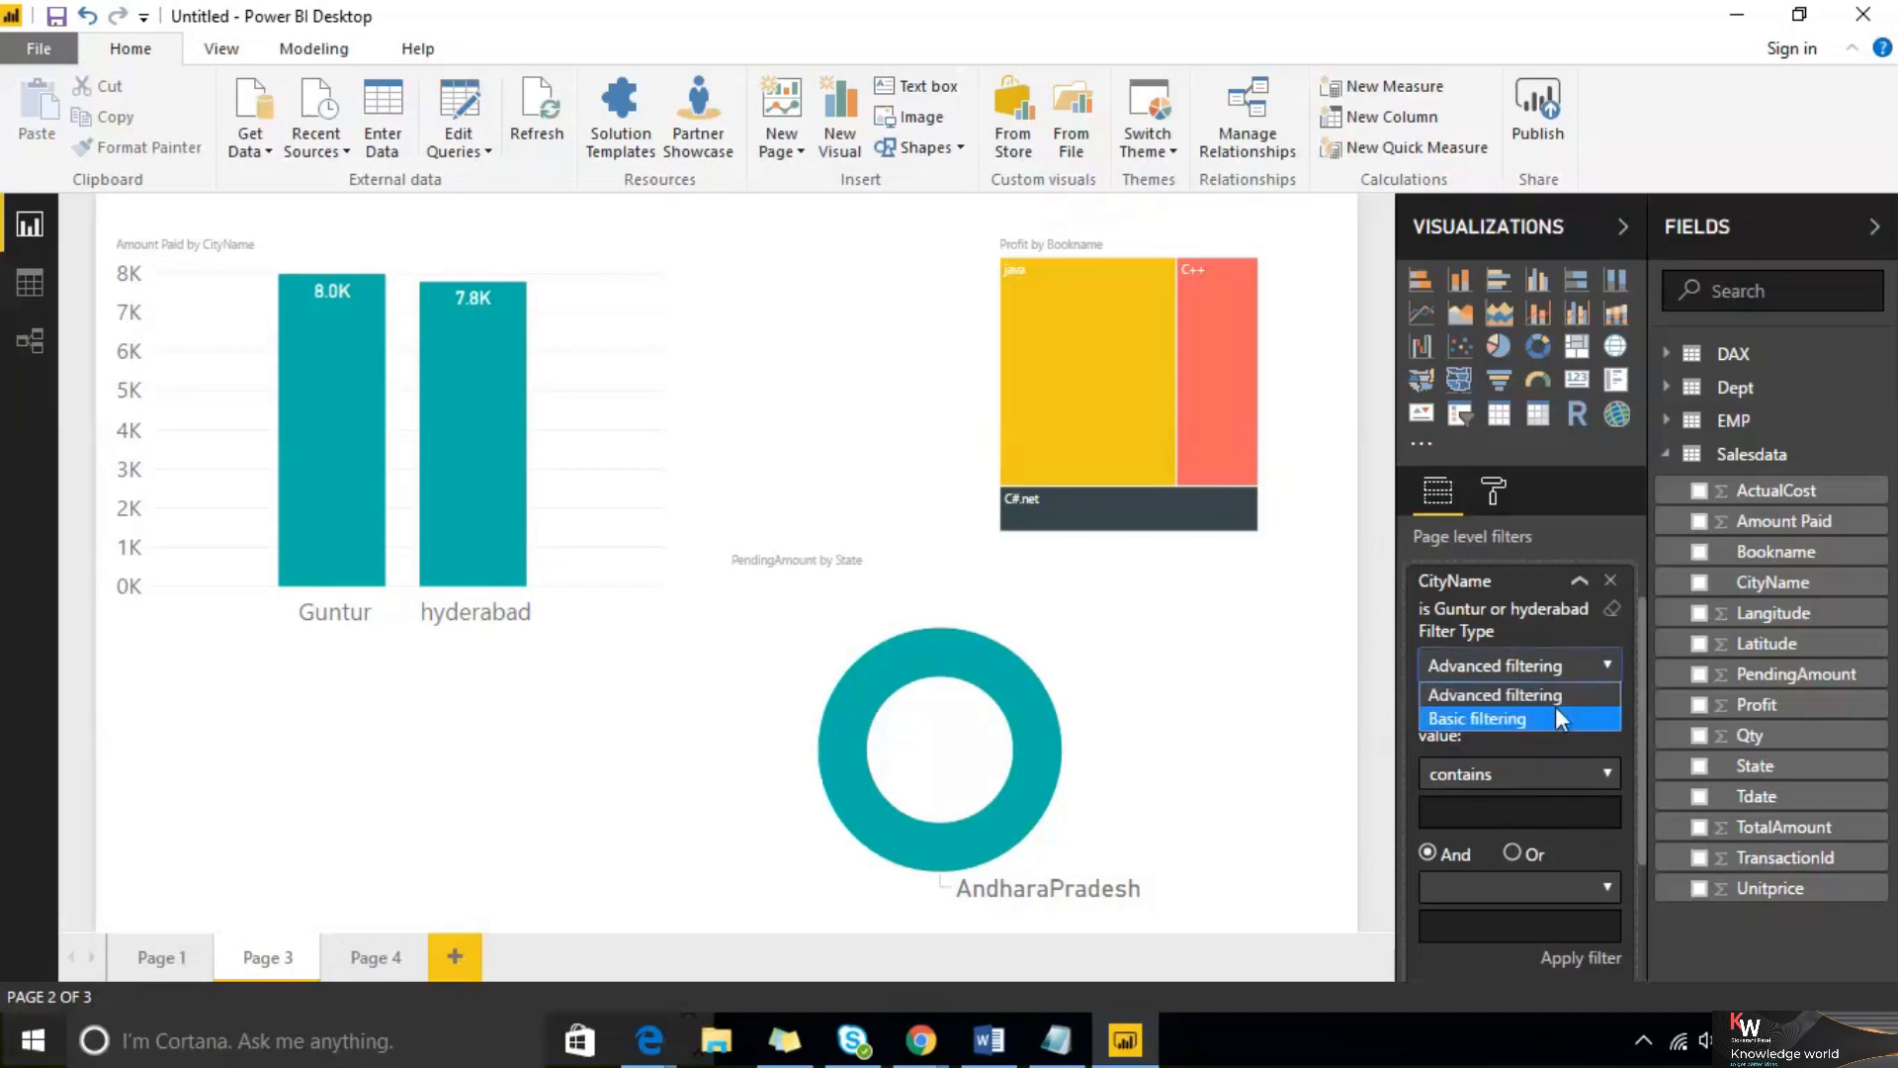
{"action": "left_click", "coordinate": [1557, 709]}
{"action": "left_click", "coordinate": [1594, 740]}
{"action": "left_click", "coordinate": [1552, 767]}
{"action": "scroll", "coordinate": [1542, 778], "scroll_direction": "down", "scroll_amount": 1}
{"action": "scroll", "coordinate": [1552, 762], "scroll_direction": "down", "scroll_amount": 1}
{"action": "left_click", "coordinate": [1566, 576]}
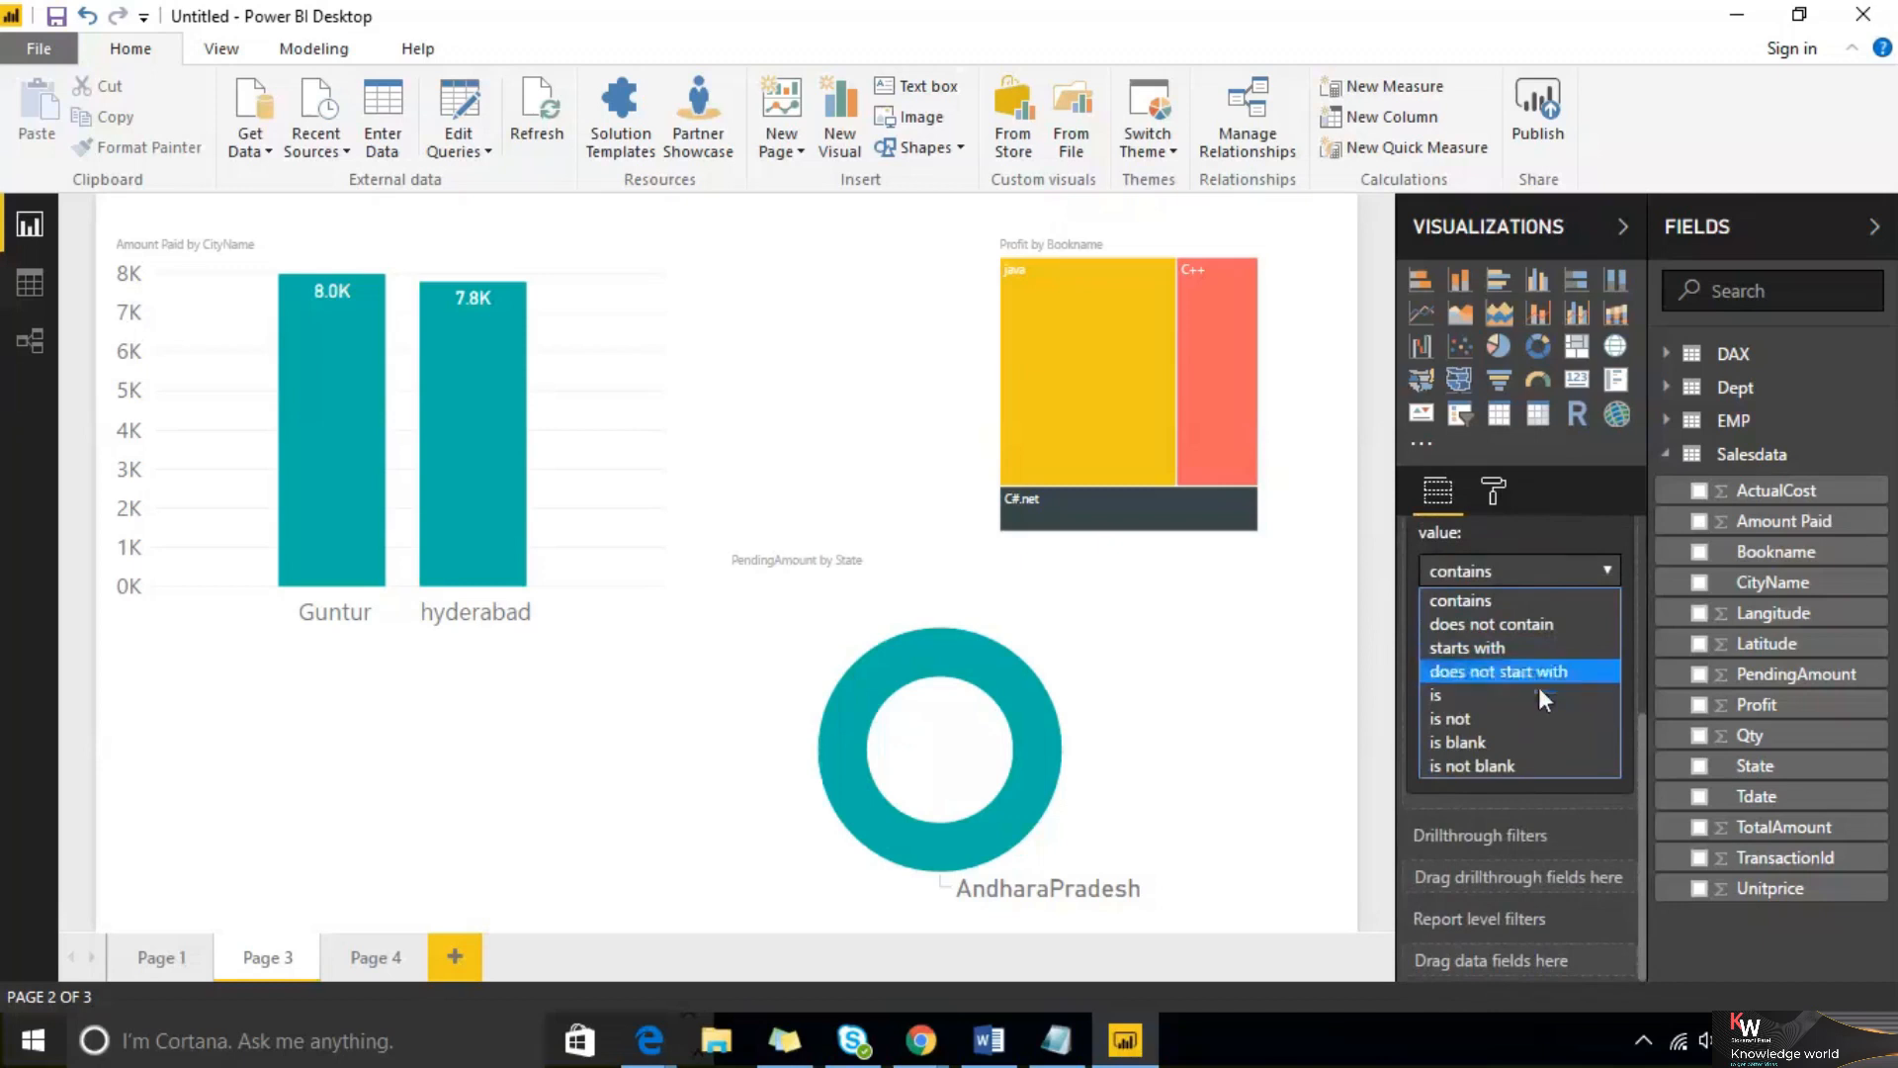
{"action": "left_click", "coordinate": [1284, 654]}
{"action": "scroll", "coordinate": [1489, 641], "scroll_direction": "up", "scroll_amount": 3}
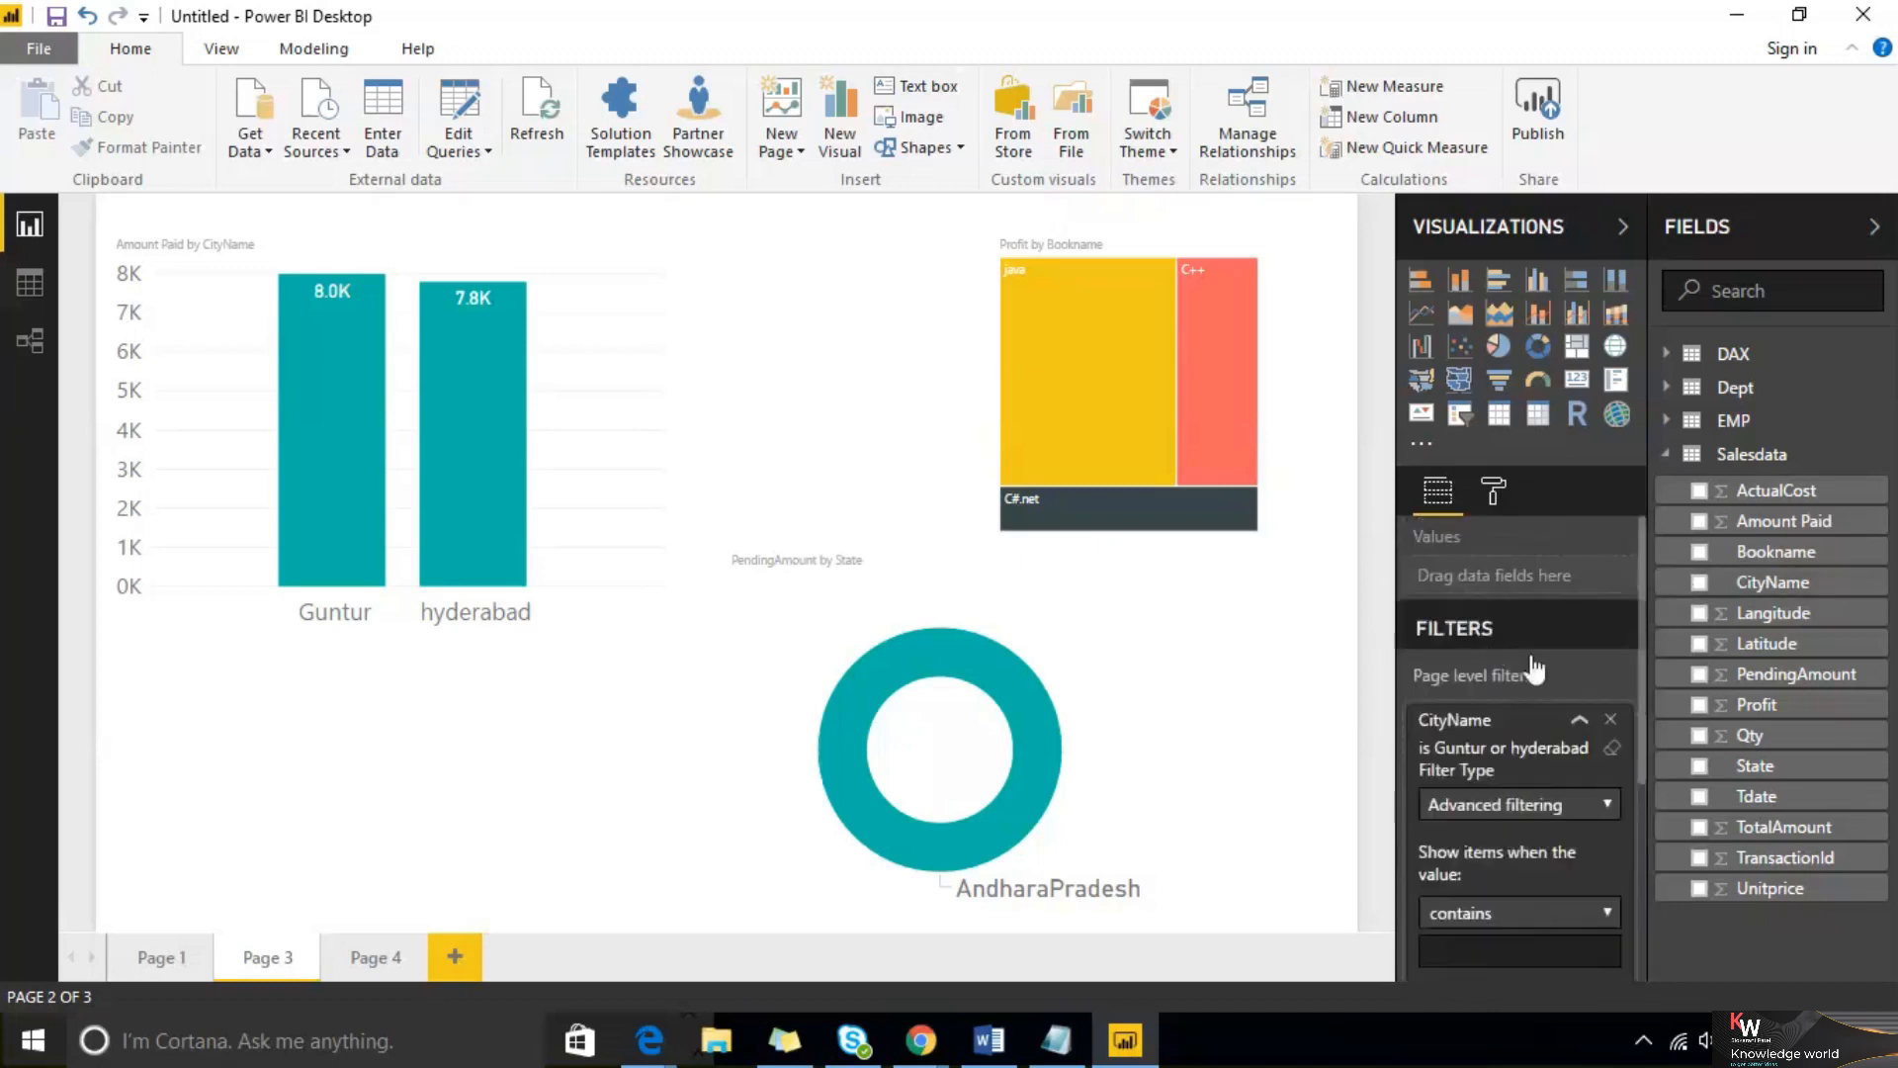
Swap the CityName page filter for an Amount Paid page filter using the 'is less than' condition
{"action": "left_click", "coordinate": [1616, 719]}
{"action": "left_click_drag", "start_coordinate": [1801, 525], "coordinate": [1582, 722]}
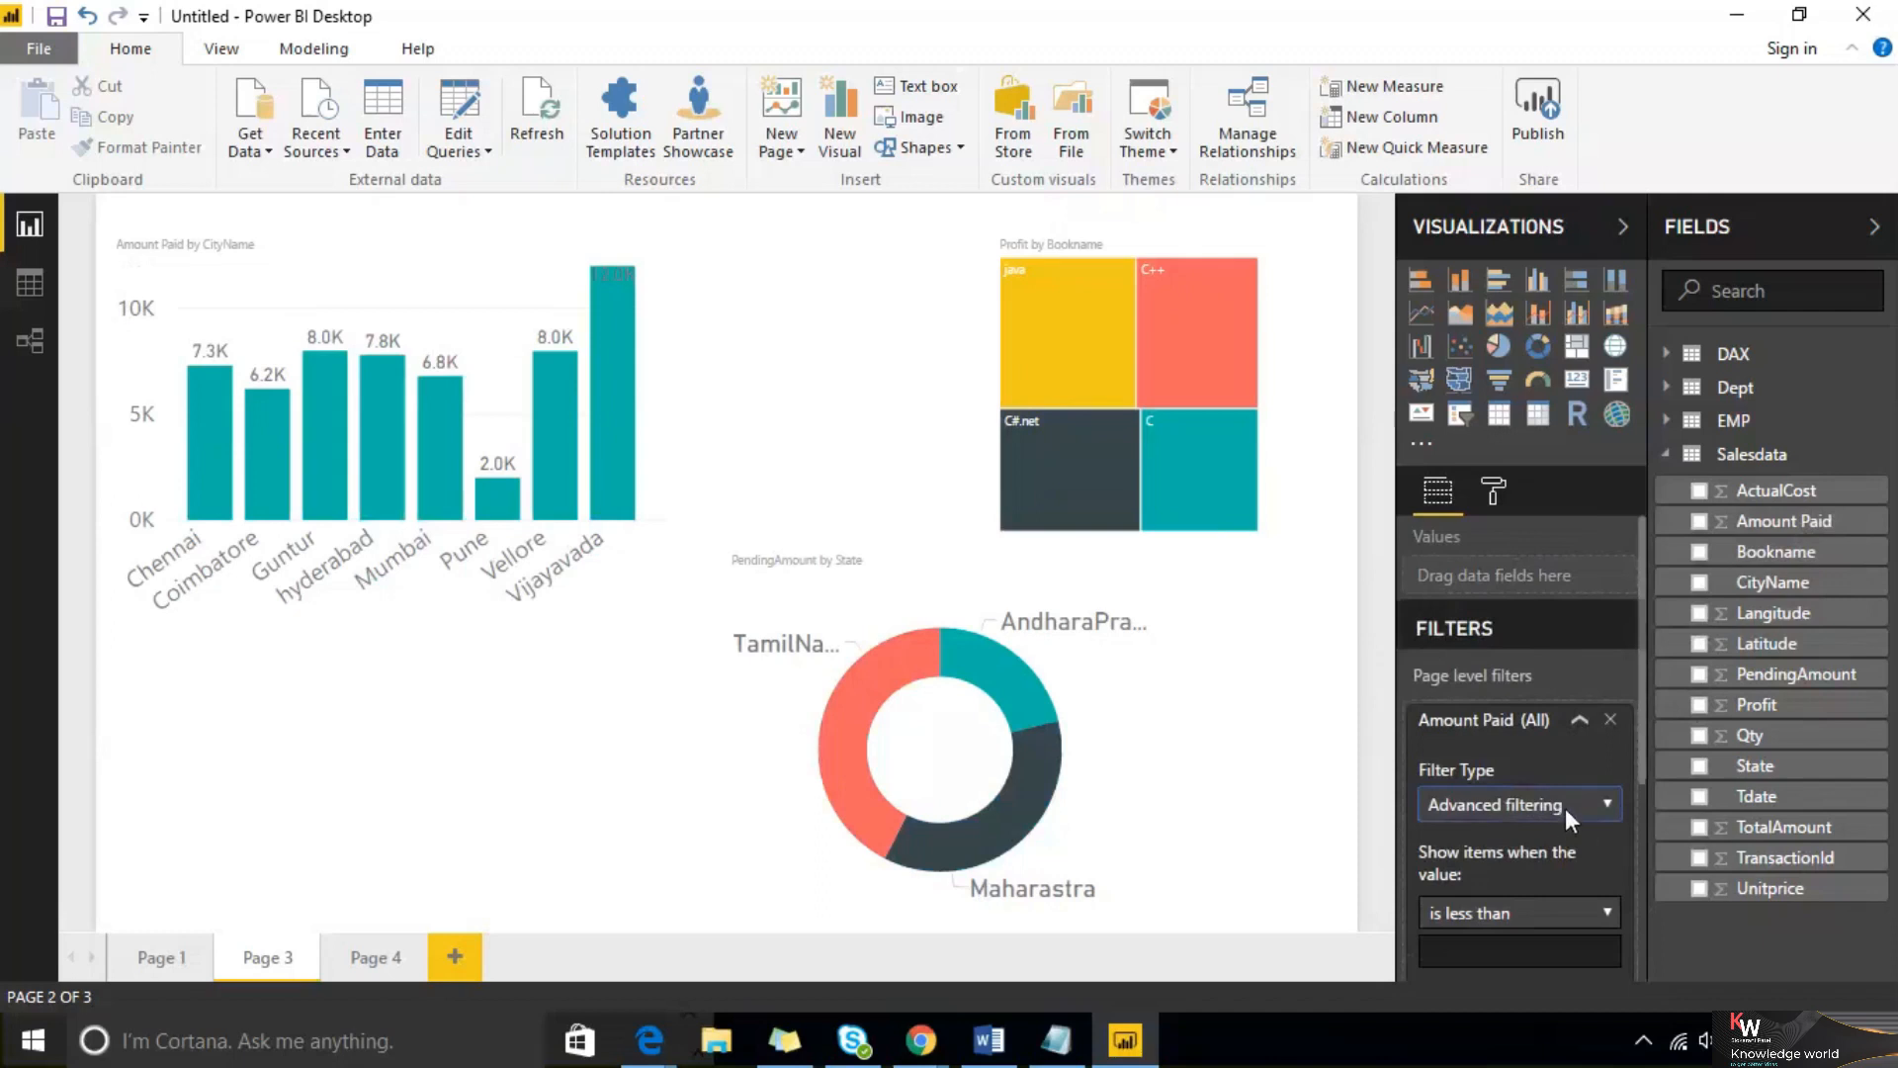
{"action": "scroll", "coordinate": [1564, 809], "scroll_direction": "down", "scroll_amount": 5}
{"action": "left_click", "coordinate": [1580, 638]}
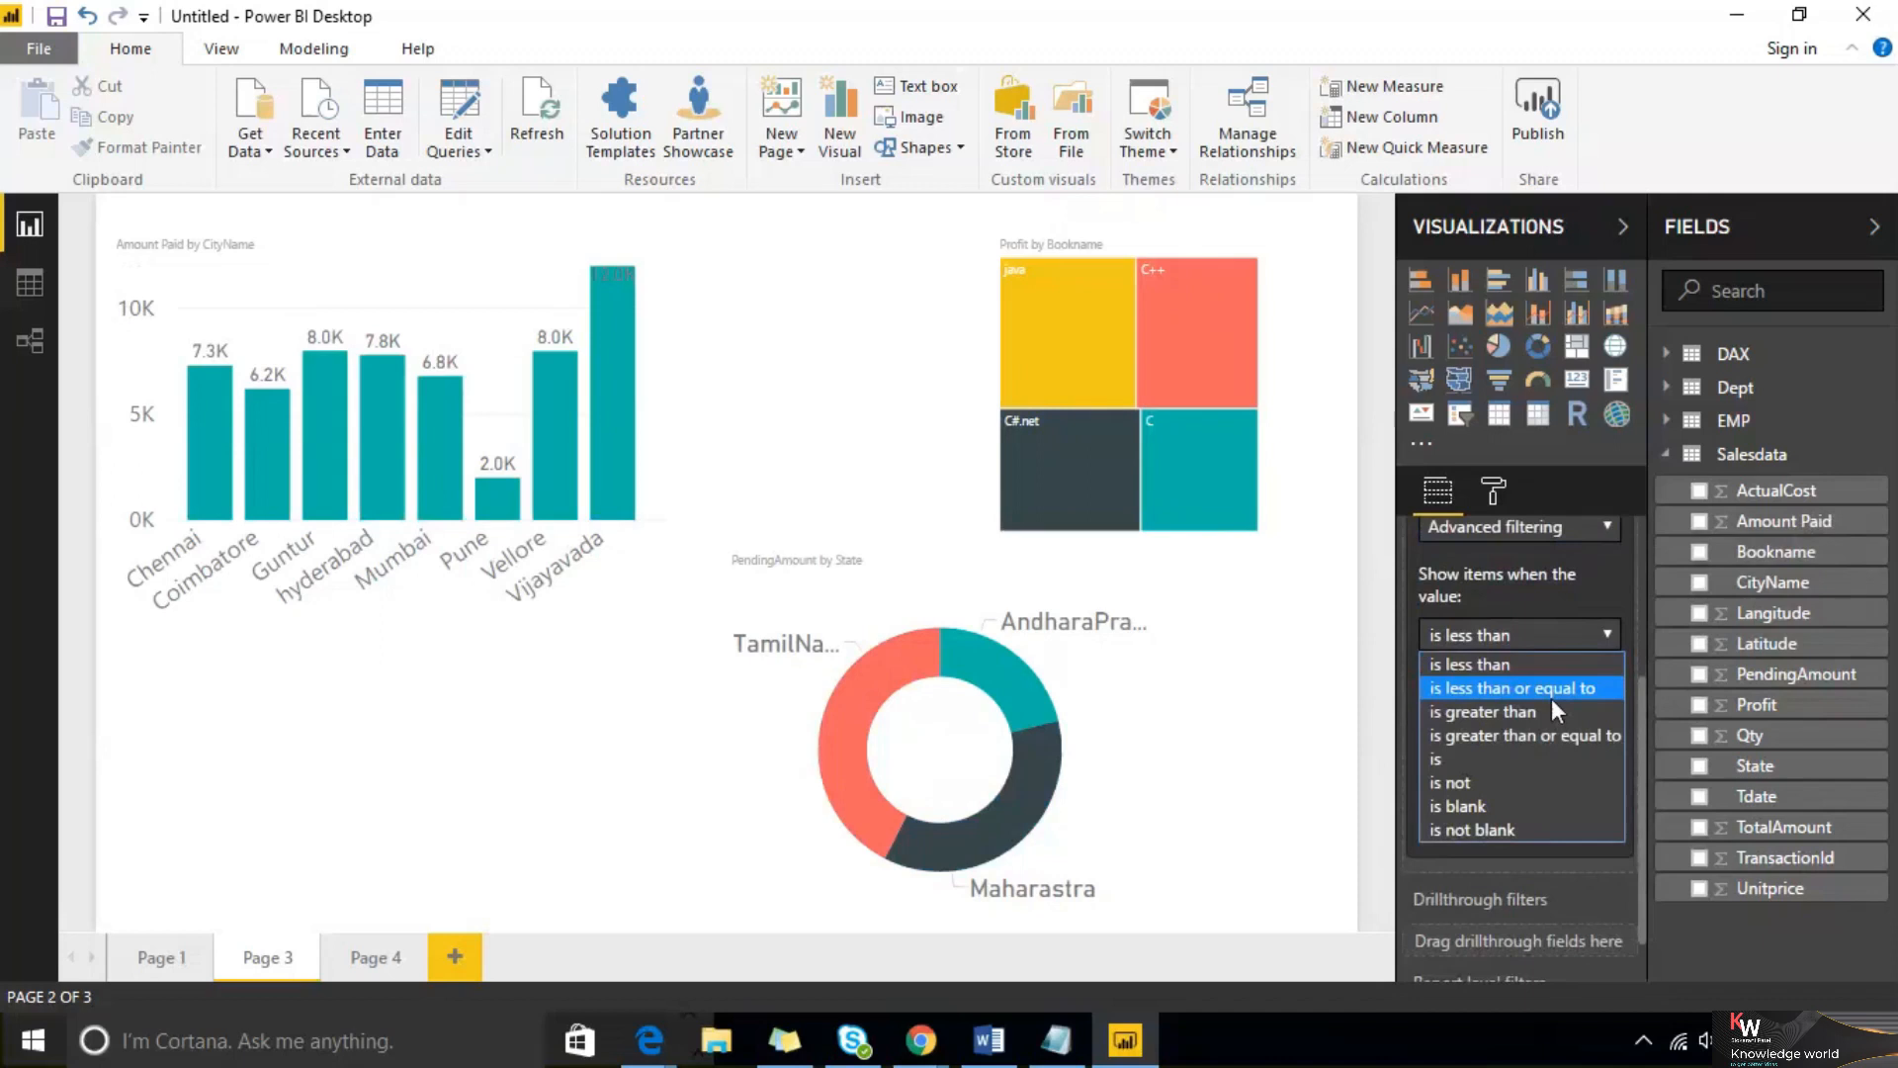
{"action": "left_click", "coordinate": [1572, 664]}
{"action": "scroll", "coordinate": [1565, 609], "scroll_direction": "up", "scroll_amount": 5}
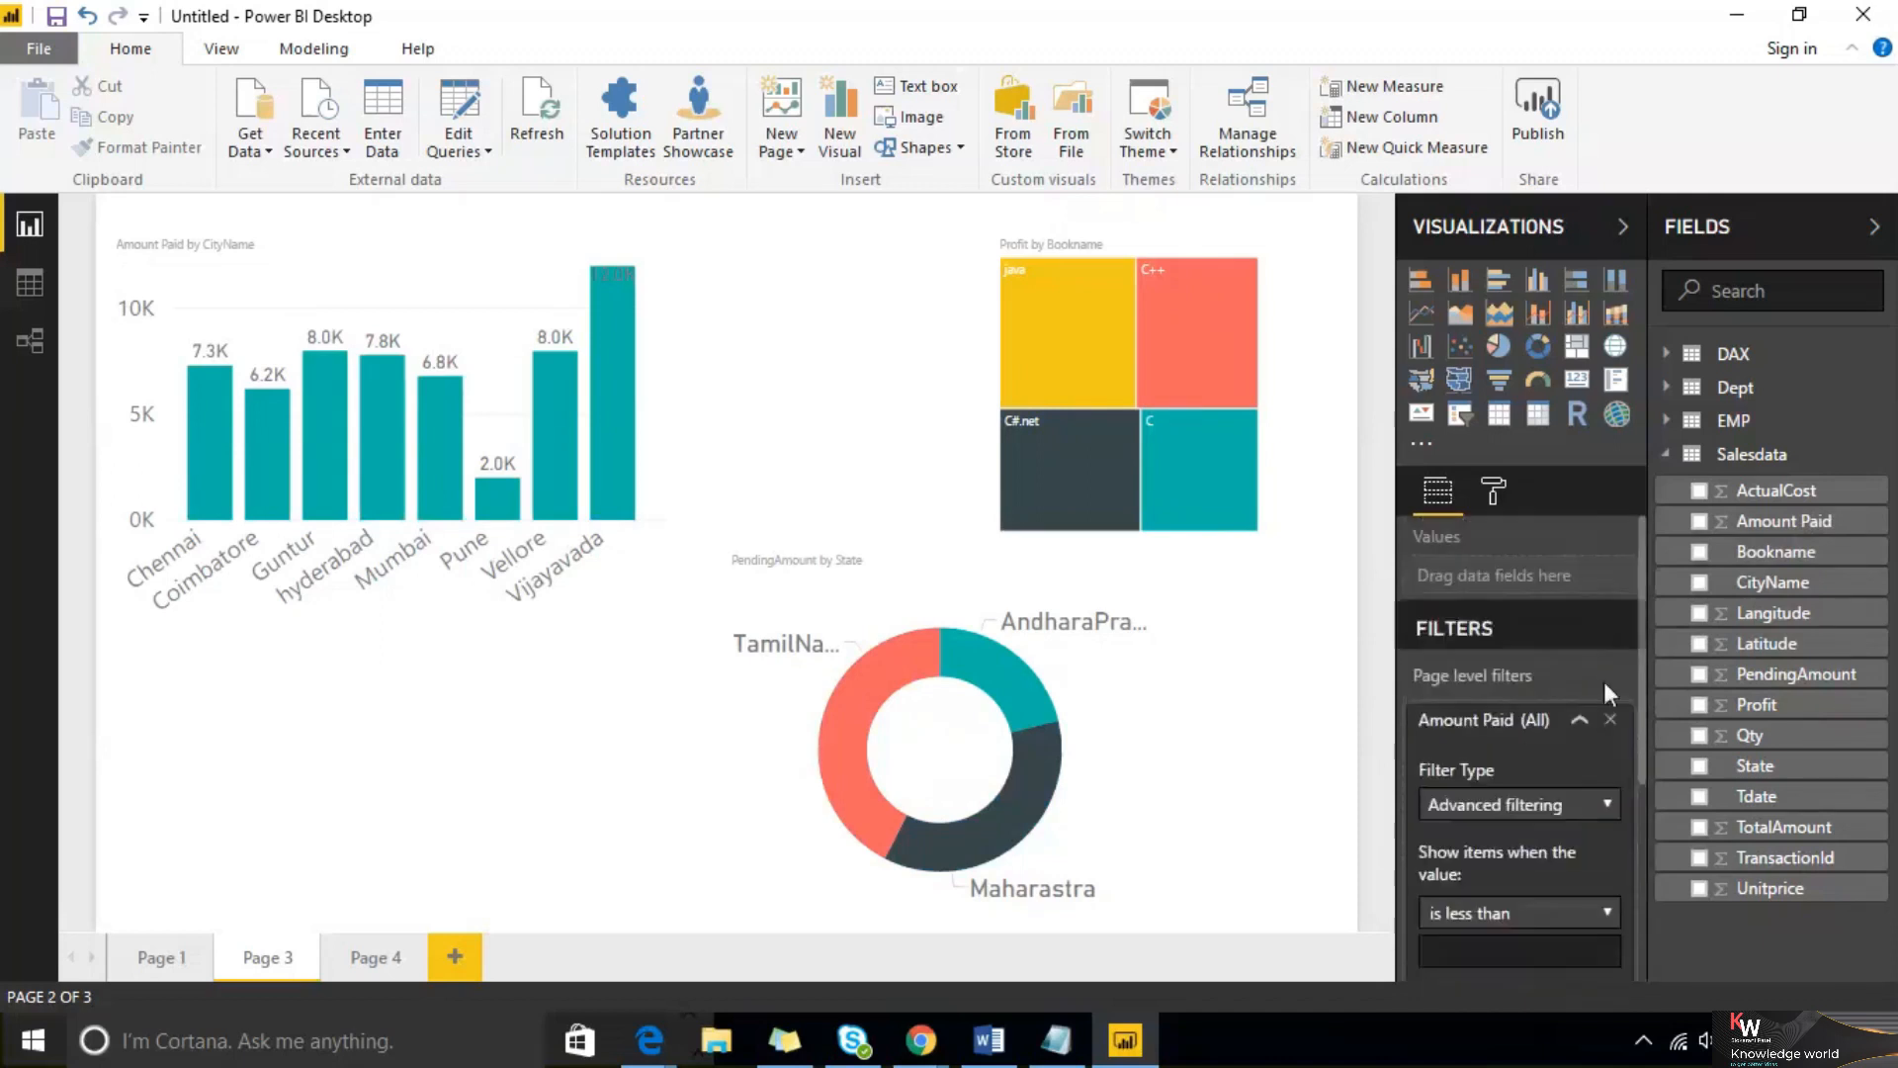
Replace the Amount Paid page filter with a Tdate page filter set to Advanced filtering with the 'is' condition
{"action": "left_click", "coordinate": [1611, 719]}
{"action": "left_click_drag", "start_coordinate": [1780, 794], "coordinate": [1513, 719]}
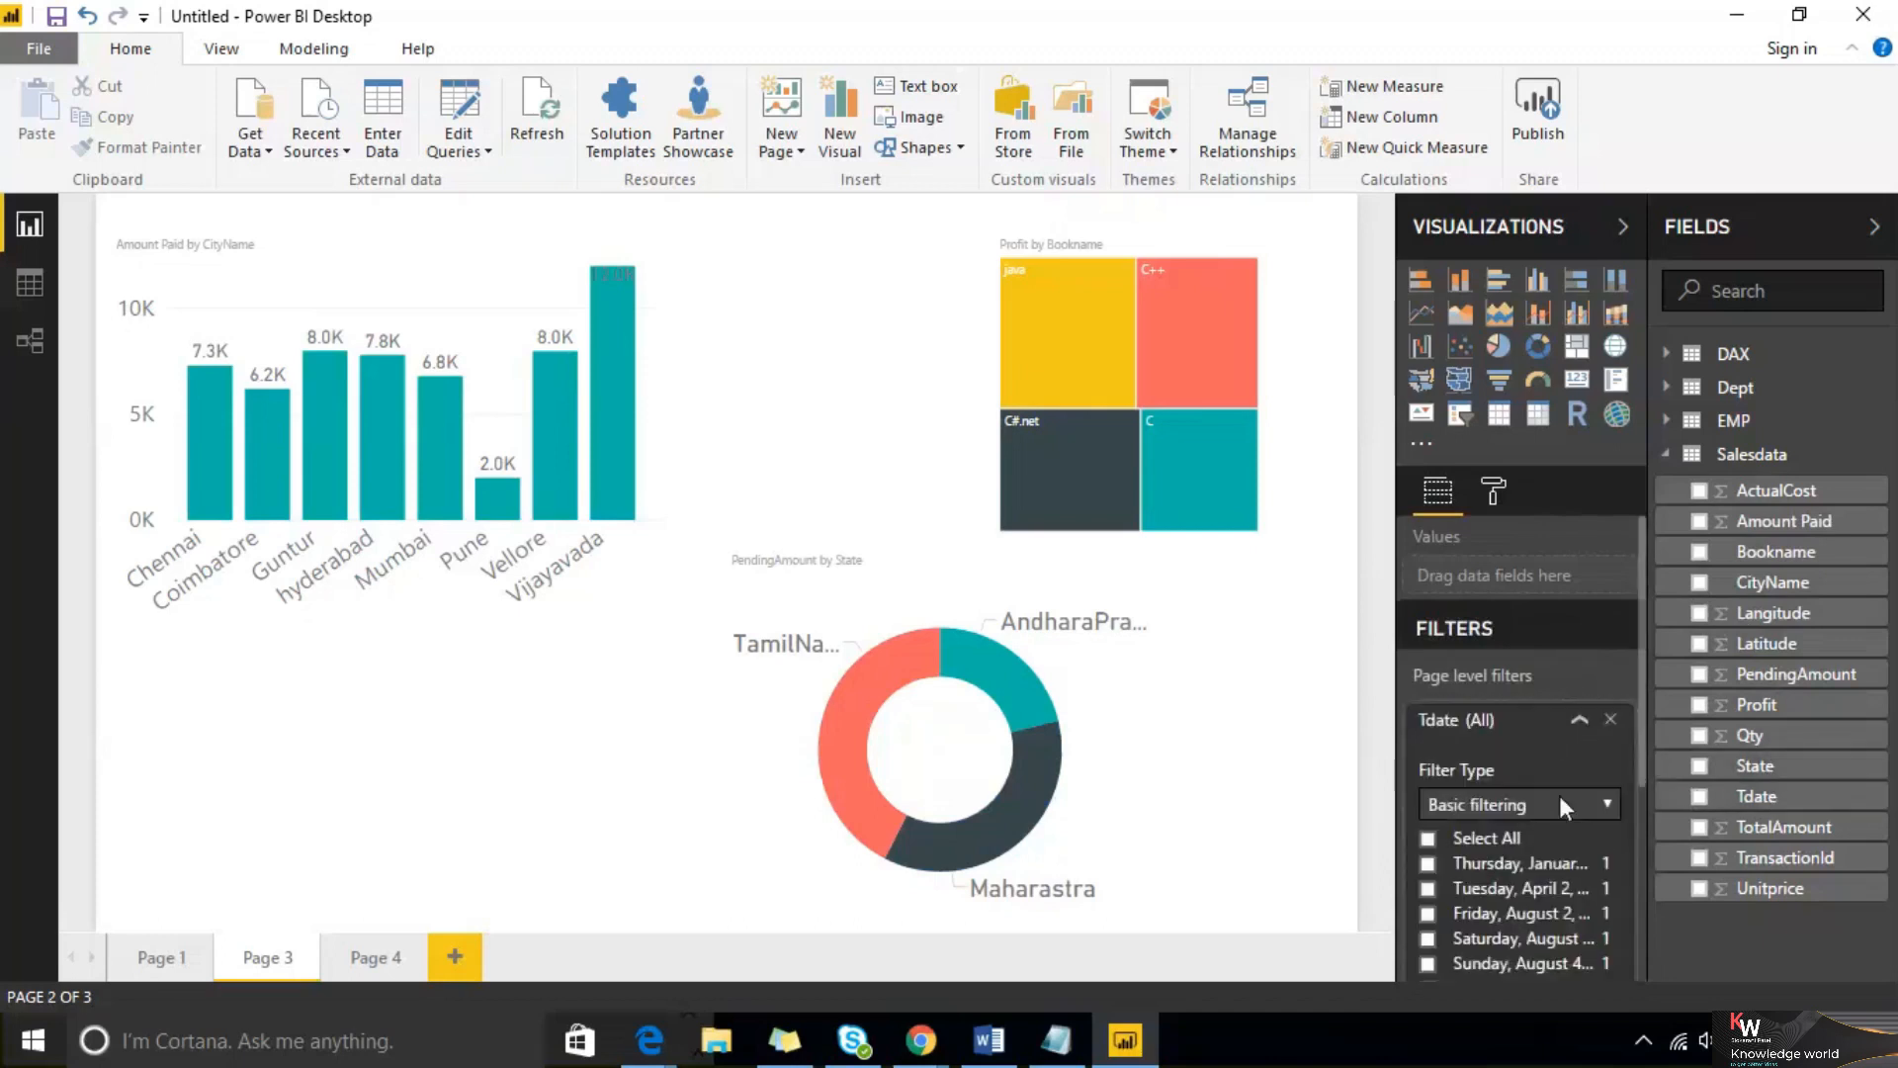
{"action": "scroll", "coordinate": [1553, 870], "scroll_direction": "down", "scroll_amount": 5}
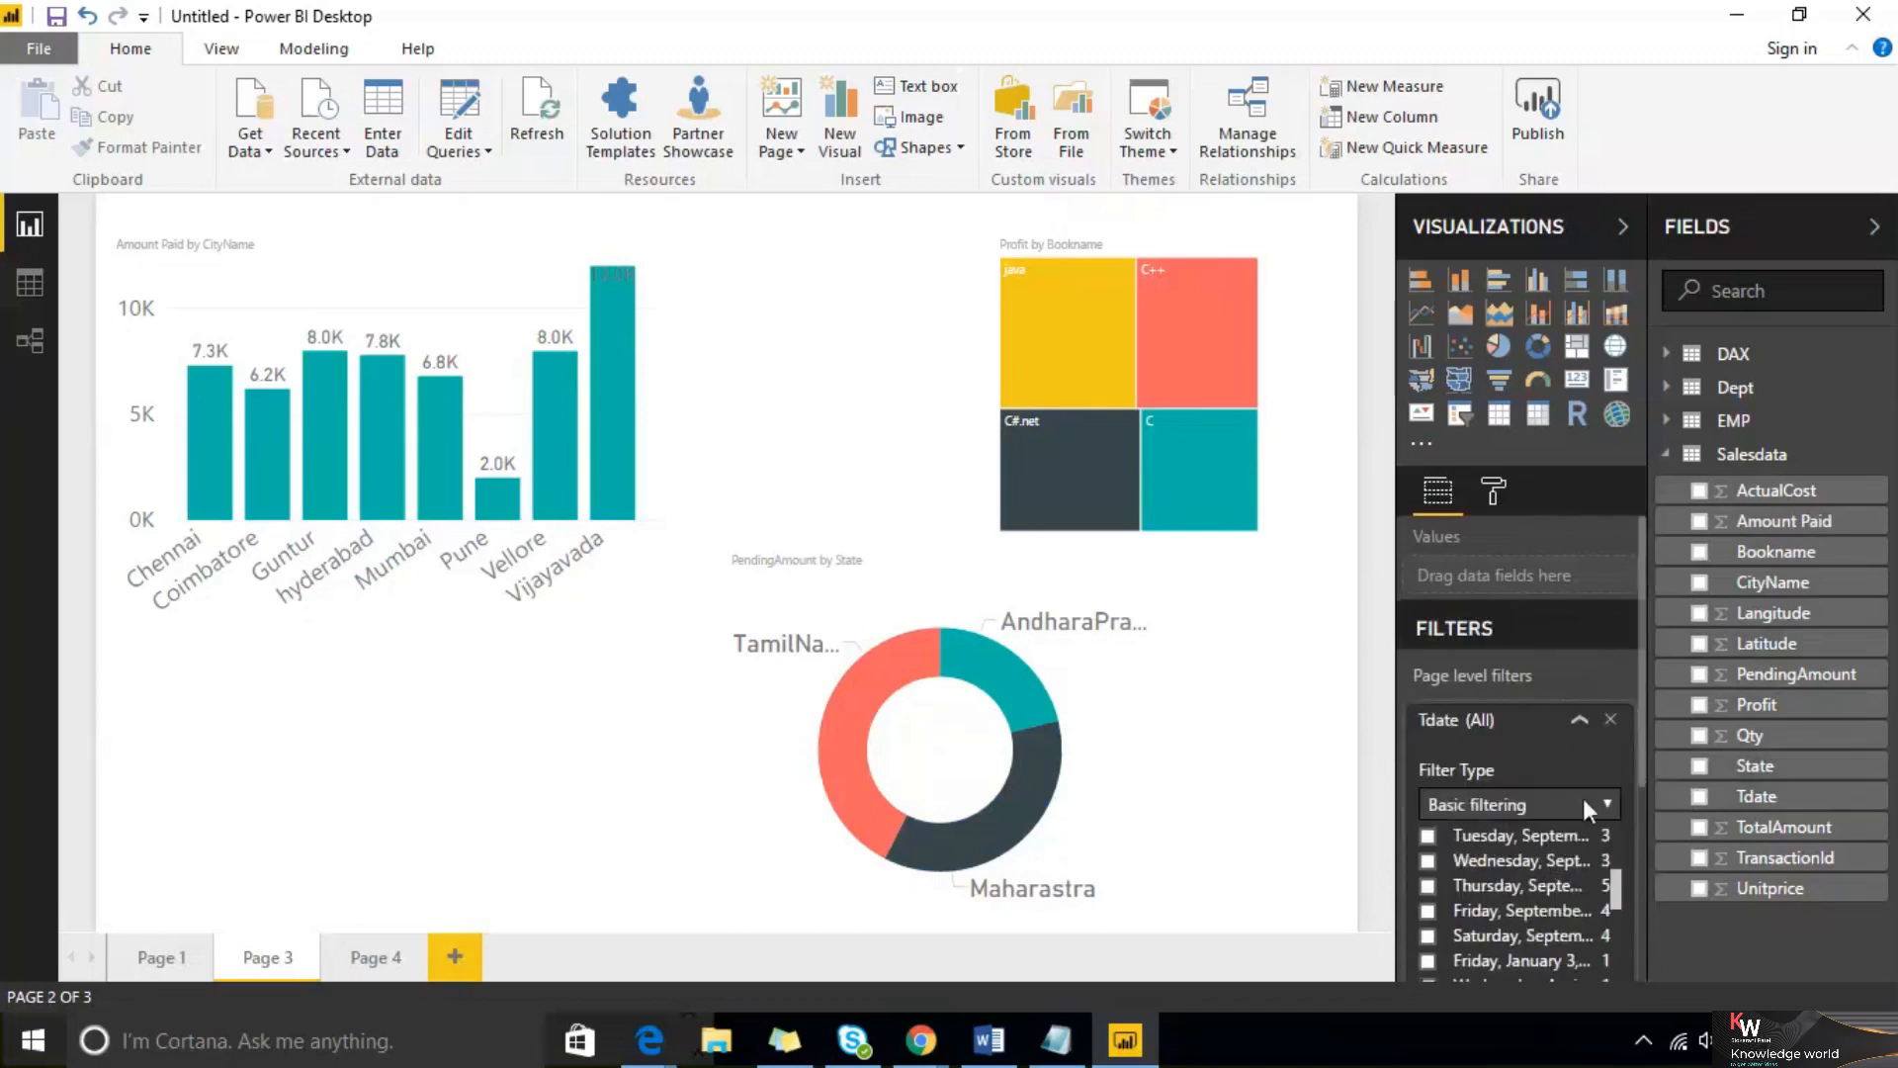
{"action": "scroll", "coordinate": [1610, 811], "scroll_direction": "down", "scroll_amount": 10}
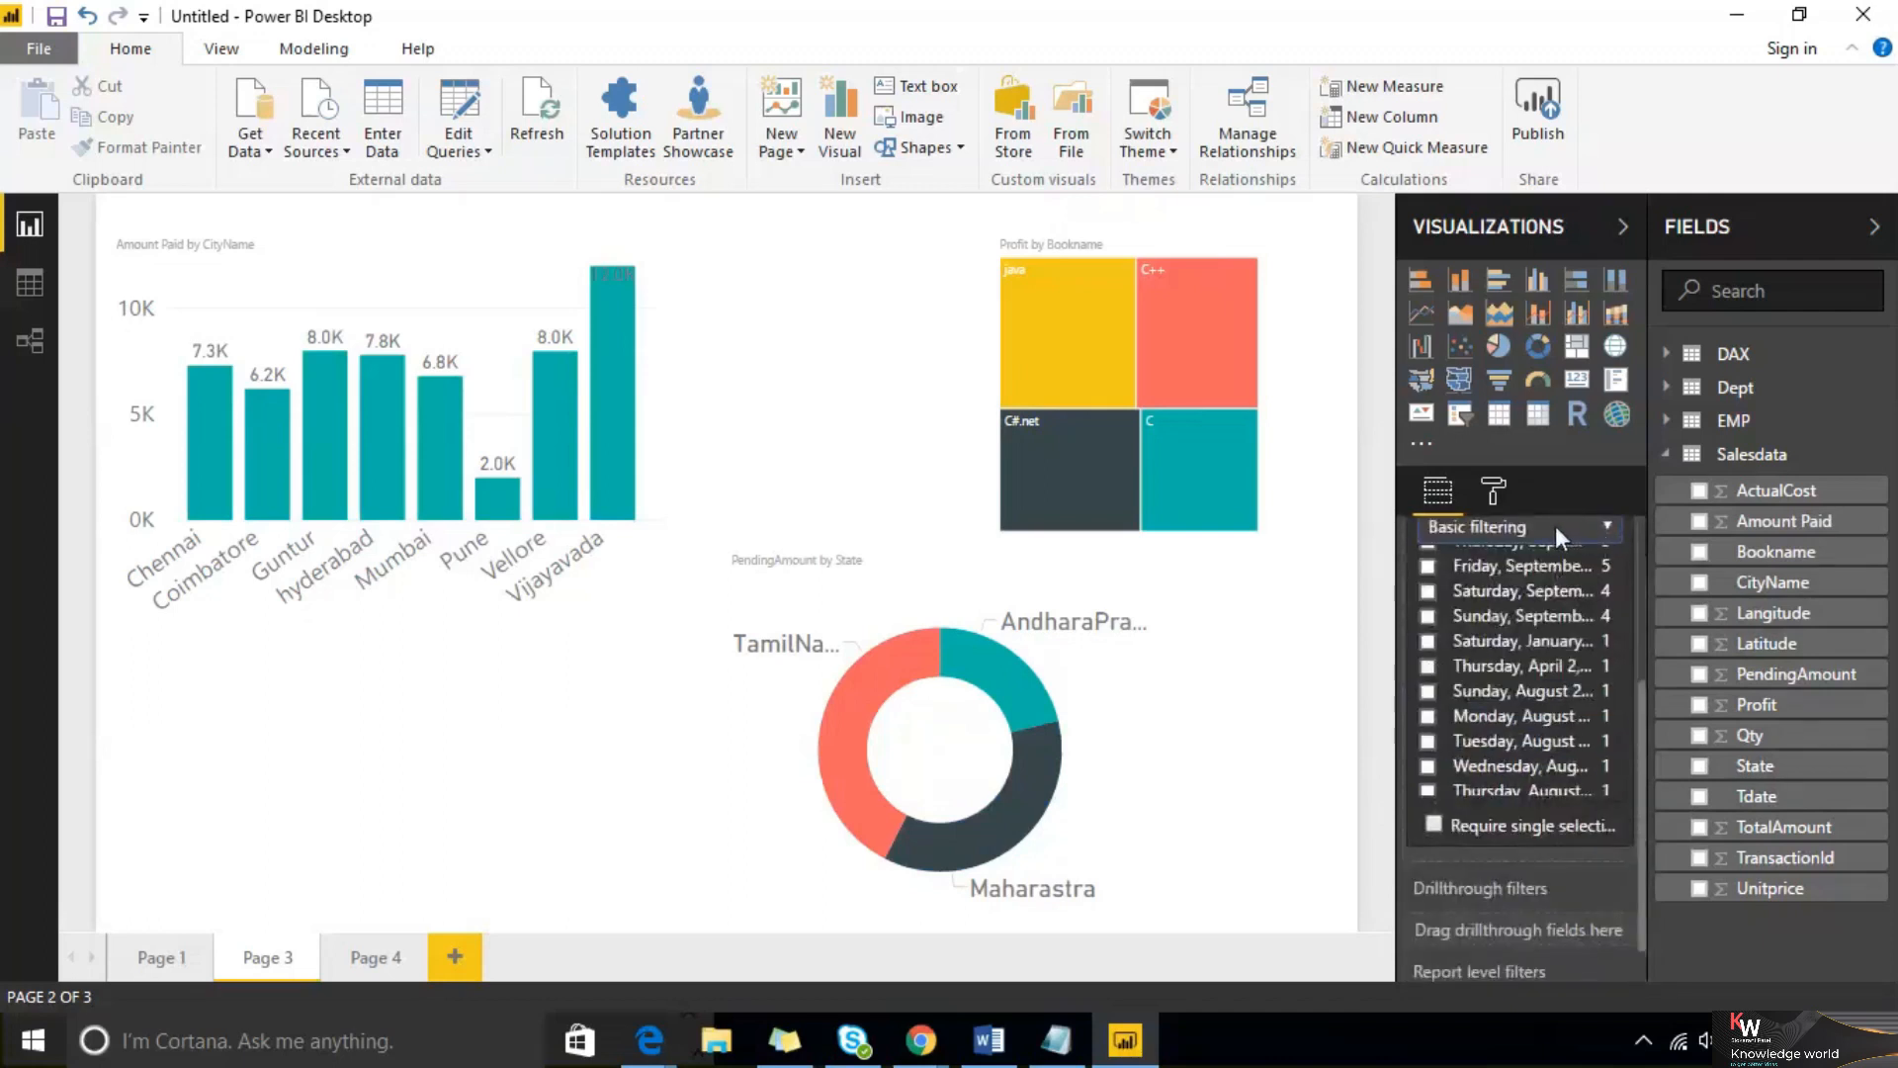
{"action": "left_click", "coordinate": [1556, 527]}
{"action": "left_click", "coordinate": [1536, 557]}
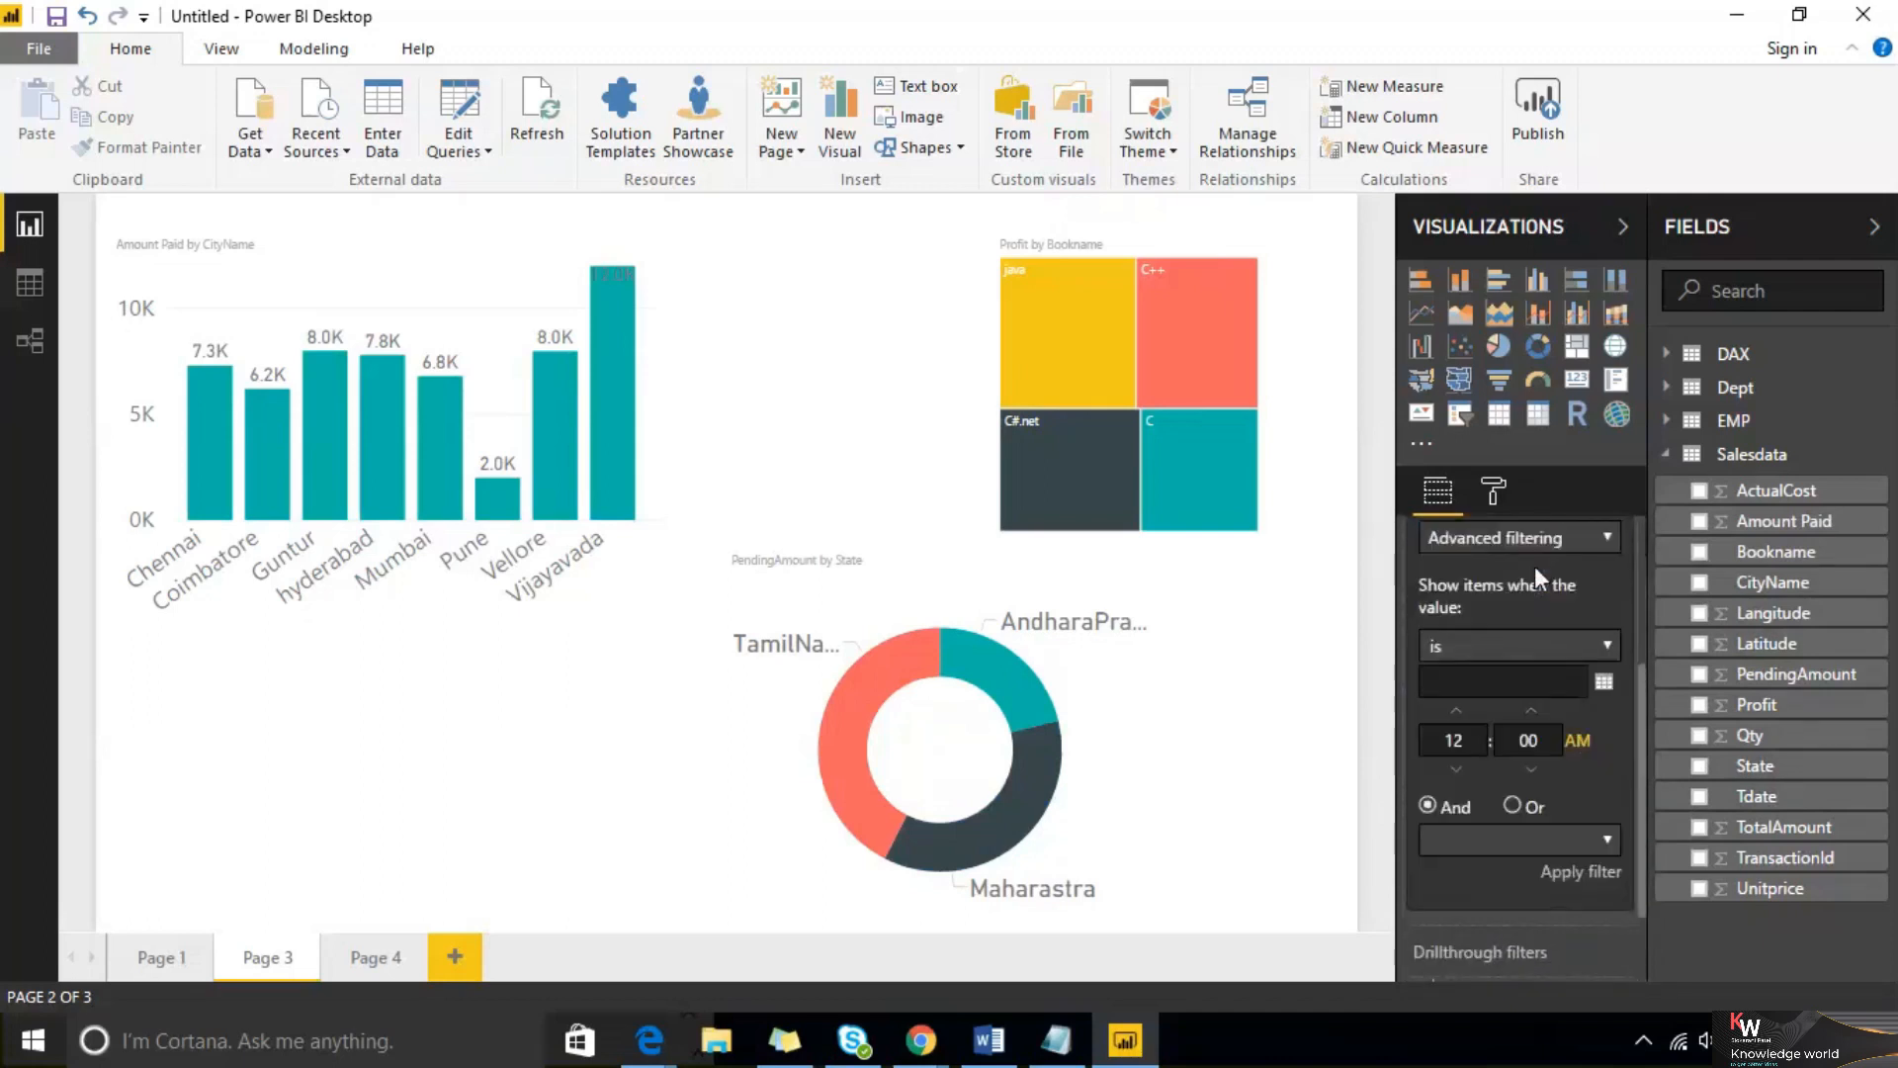
{"action": "left_click", "coordinate": [1599, 646]}
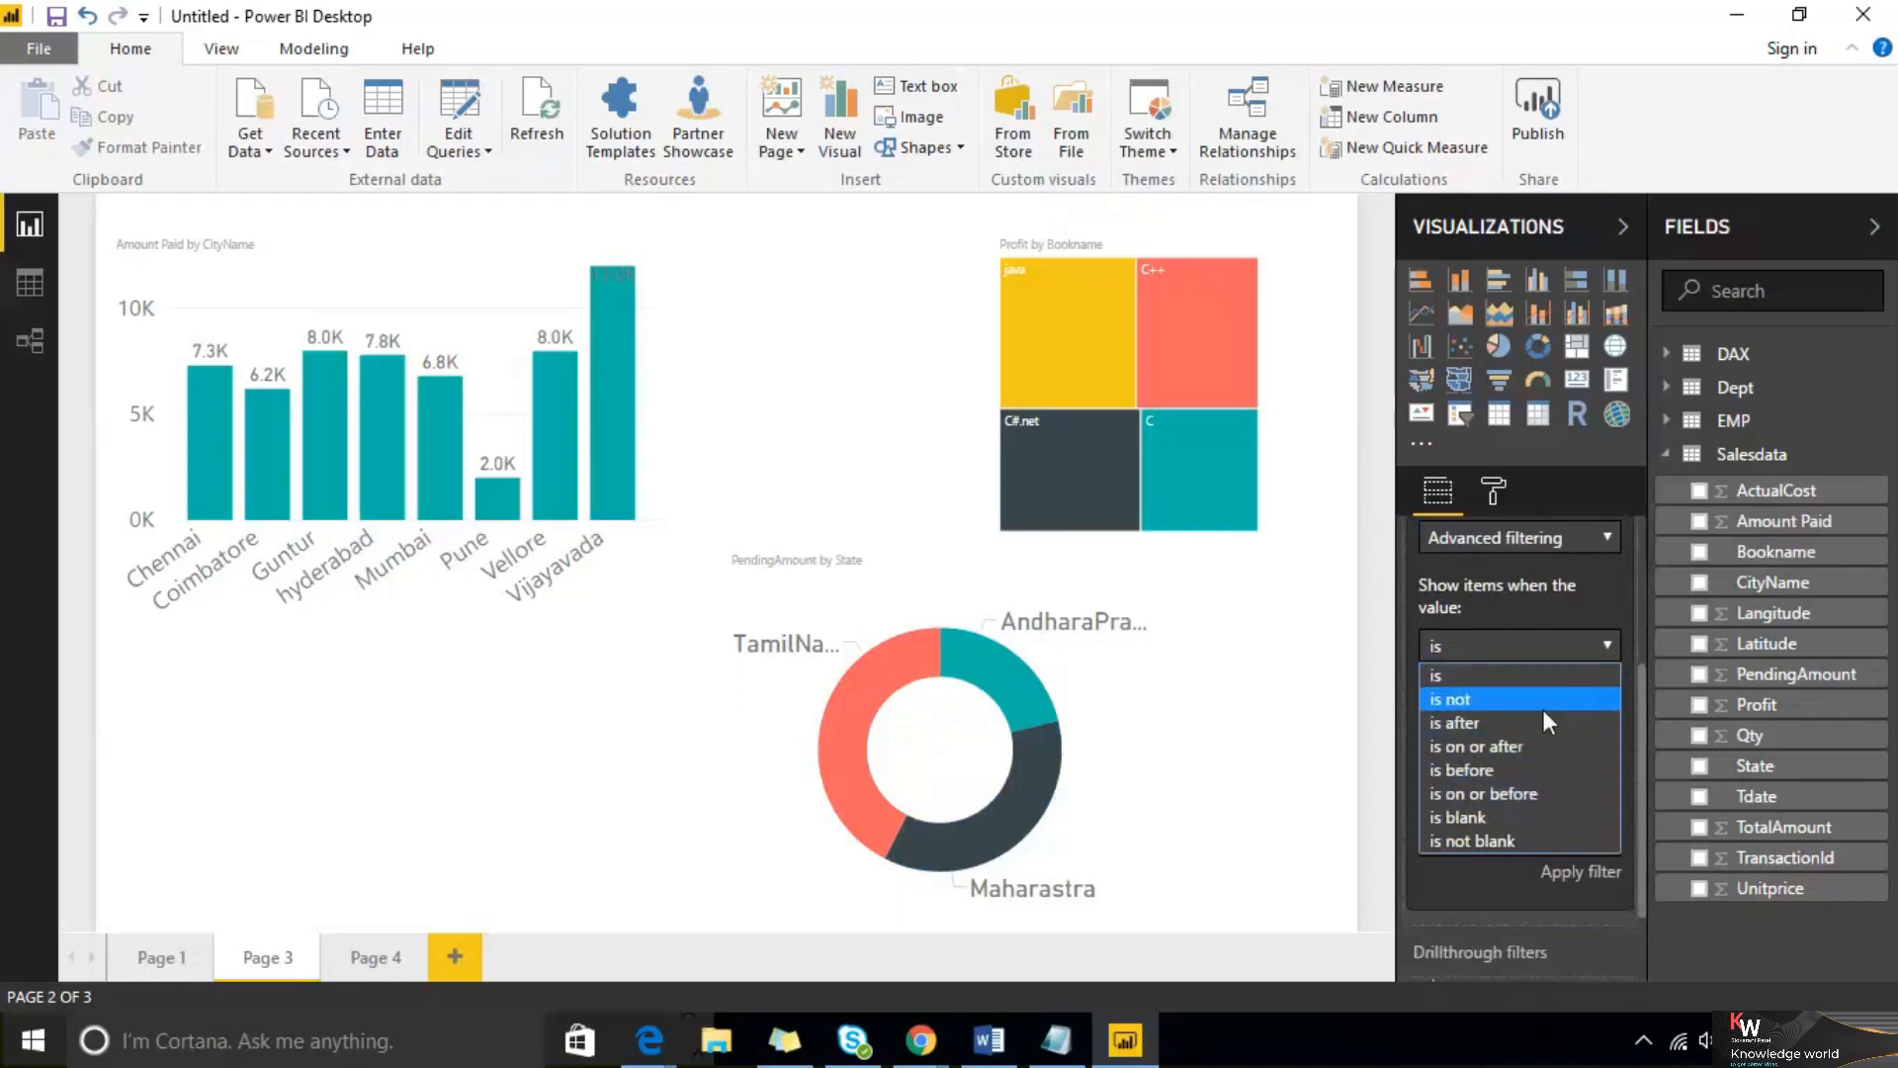
{"action": "left_click", "coordinate": [1564, 643]}
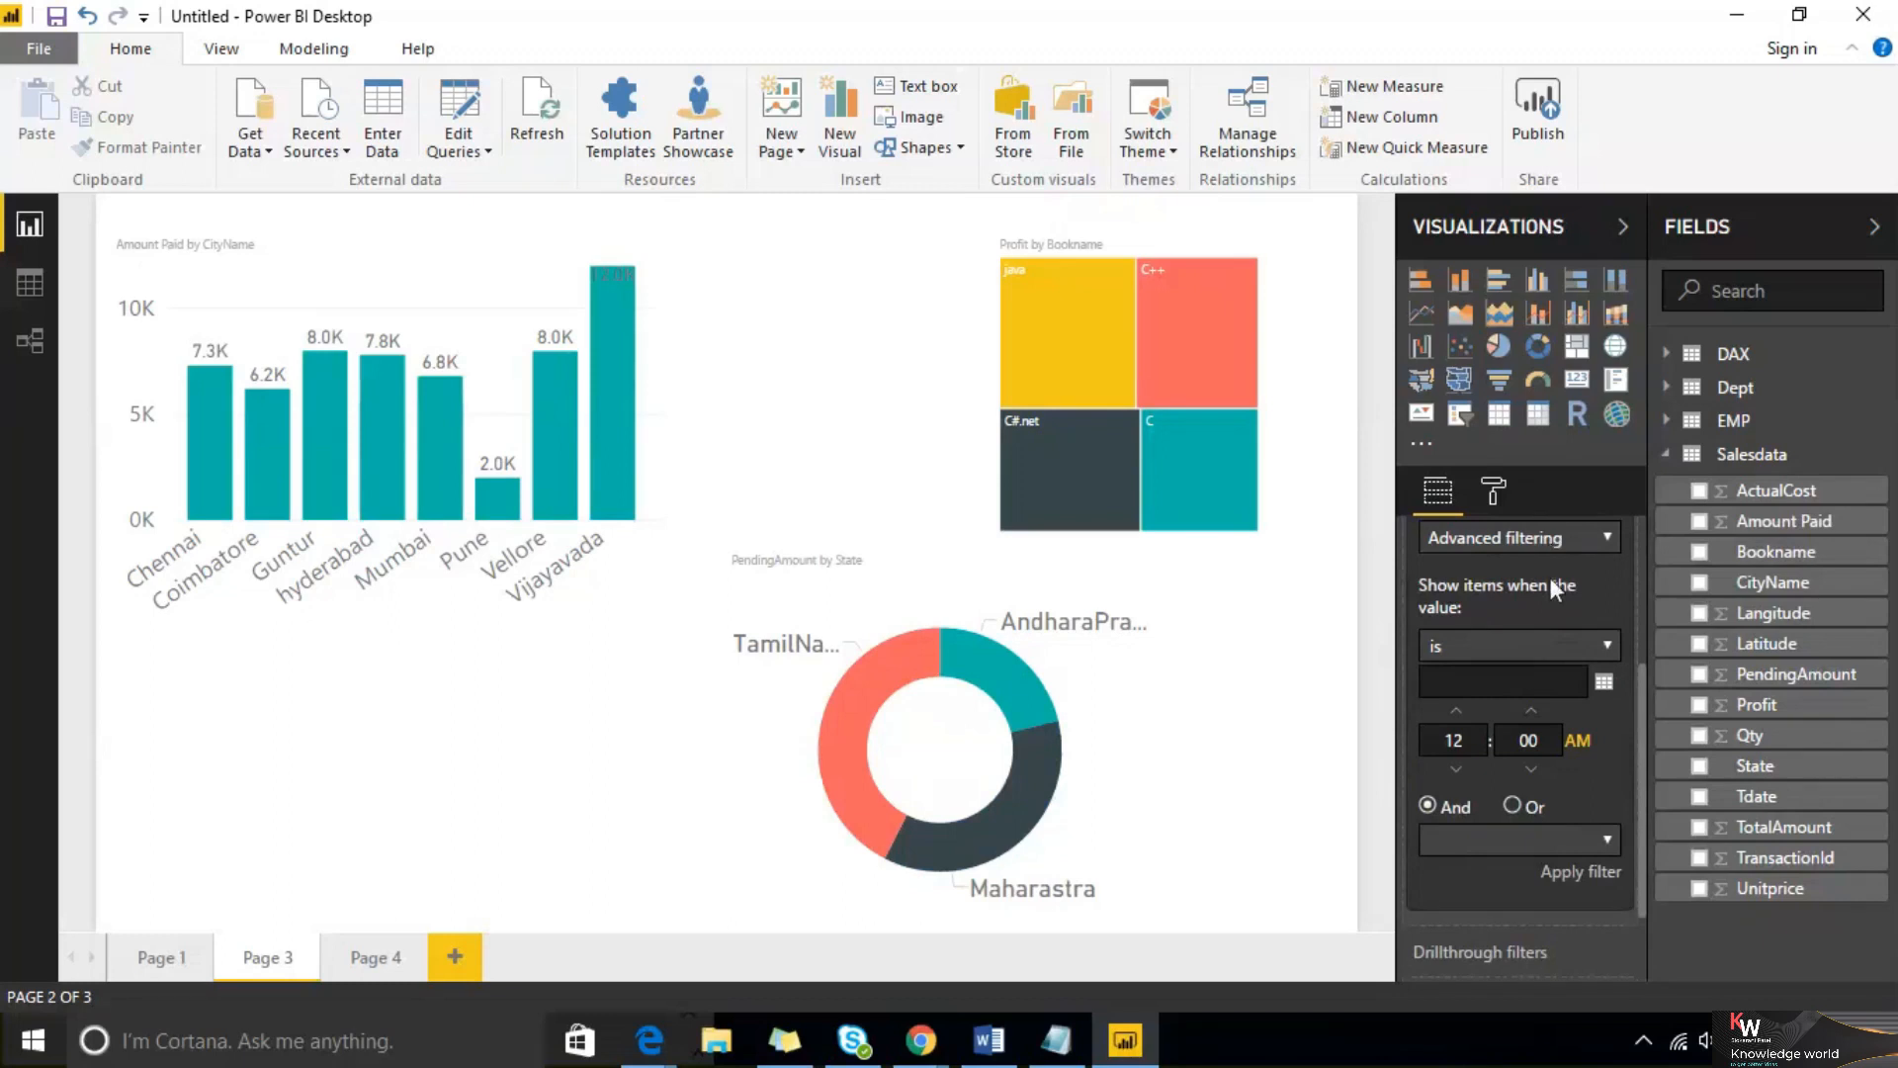
Select the Amount Paid by CityName column chart and examine the filter types for its visual-level CityName filter
{"action": "scroll", "coordinate": [1550, 583], "scroll_direction": "up", "scroll_amount": 3}
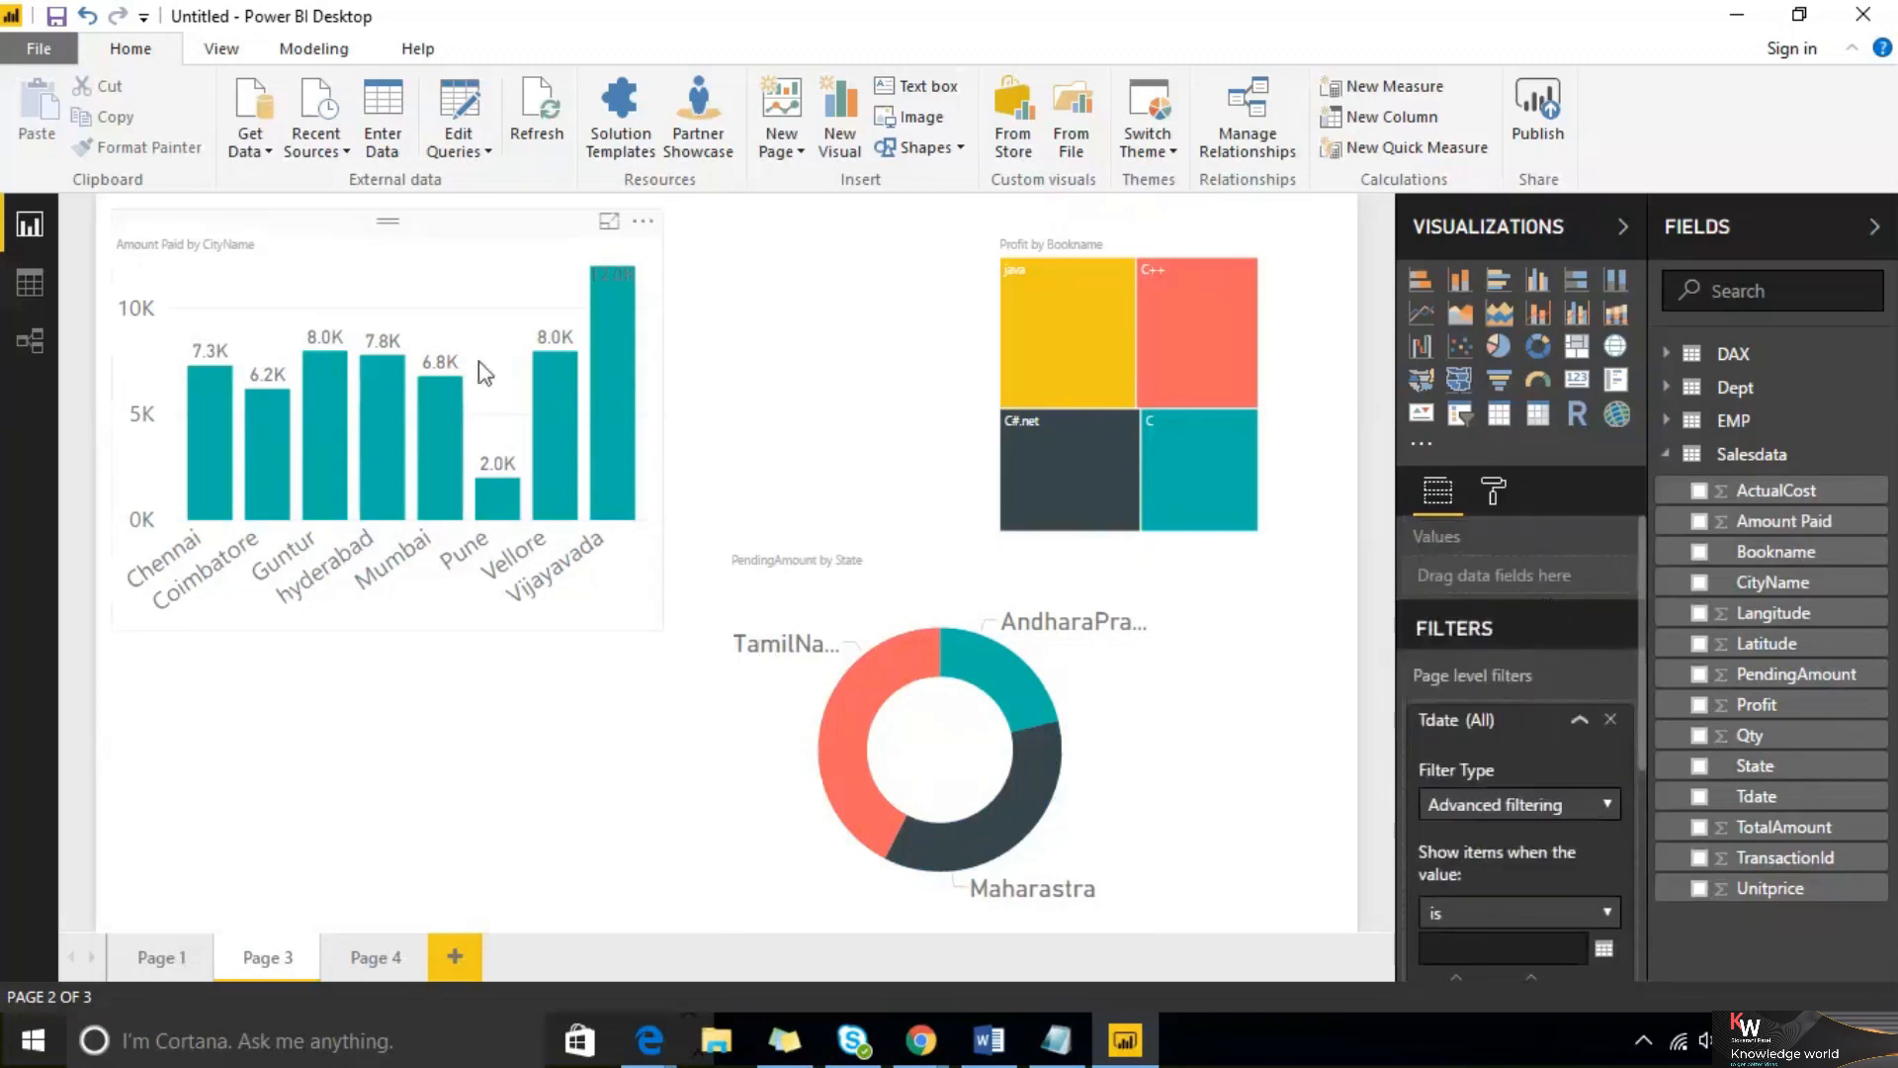
{"action": "left_click", "coordinate": [475, 300]}
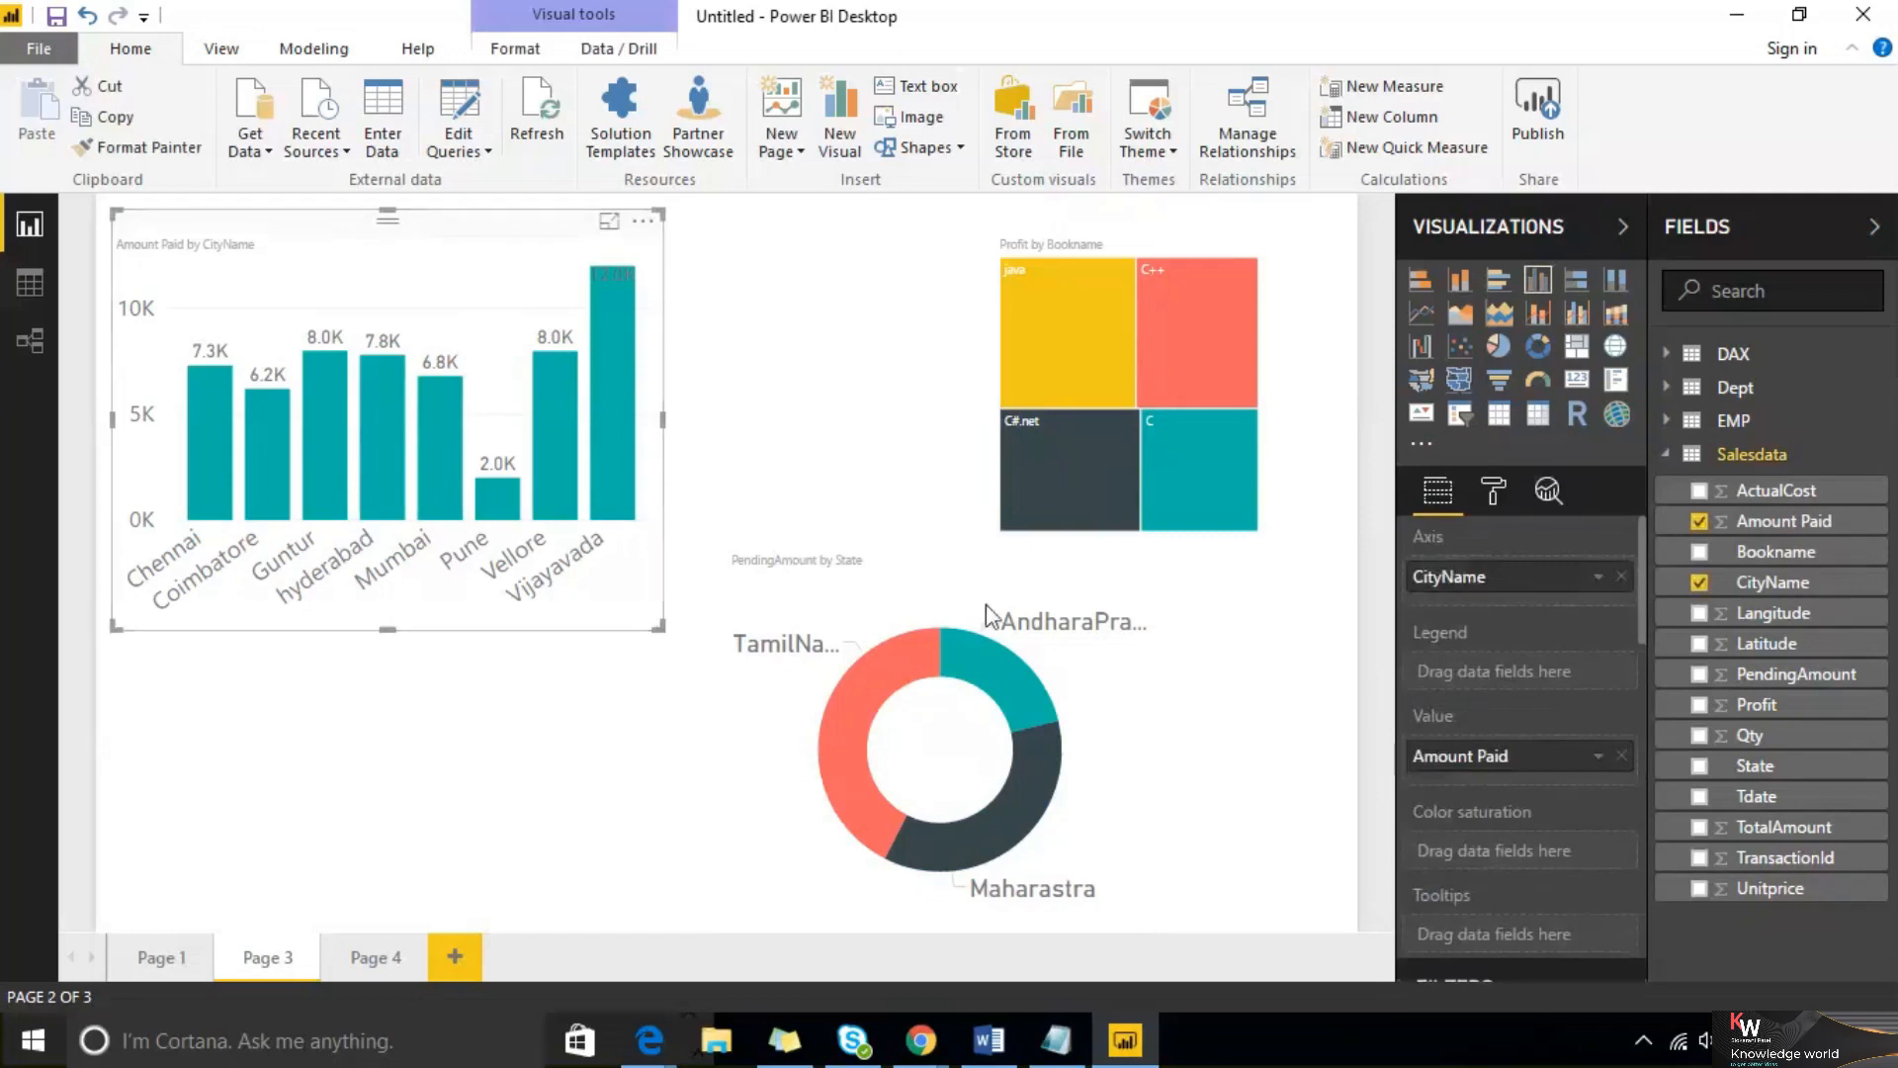
{"action": "scroll", "coordinate": [1552, 751], "scroll_direction": "down", "scroll_amount": 4}
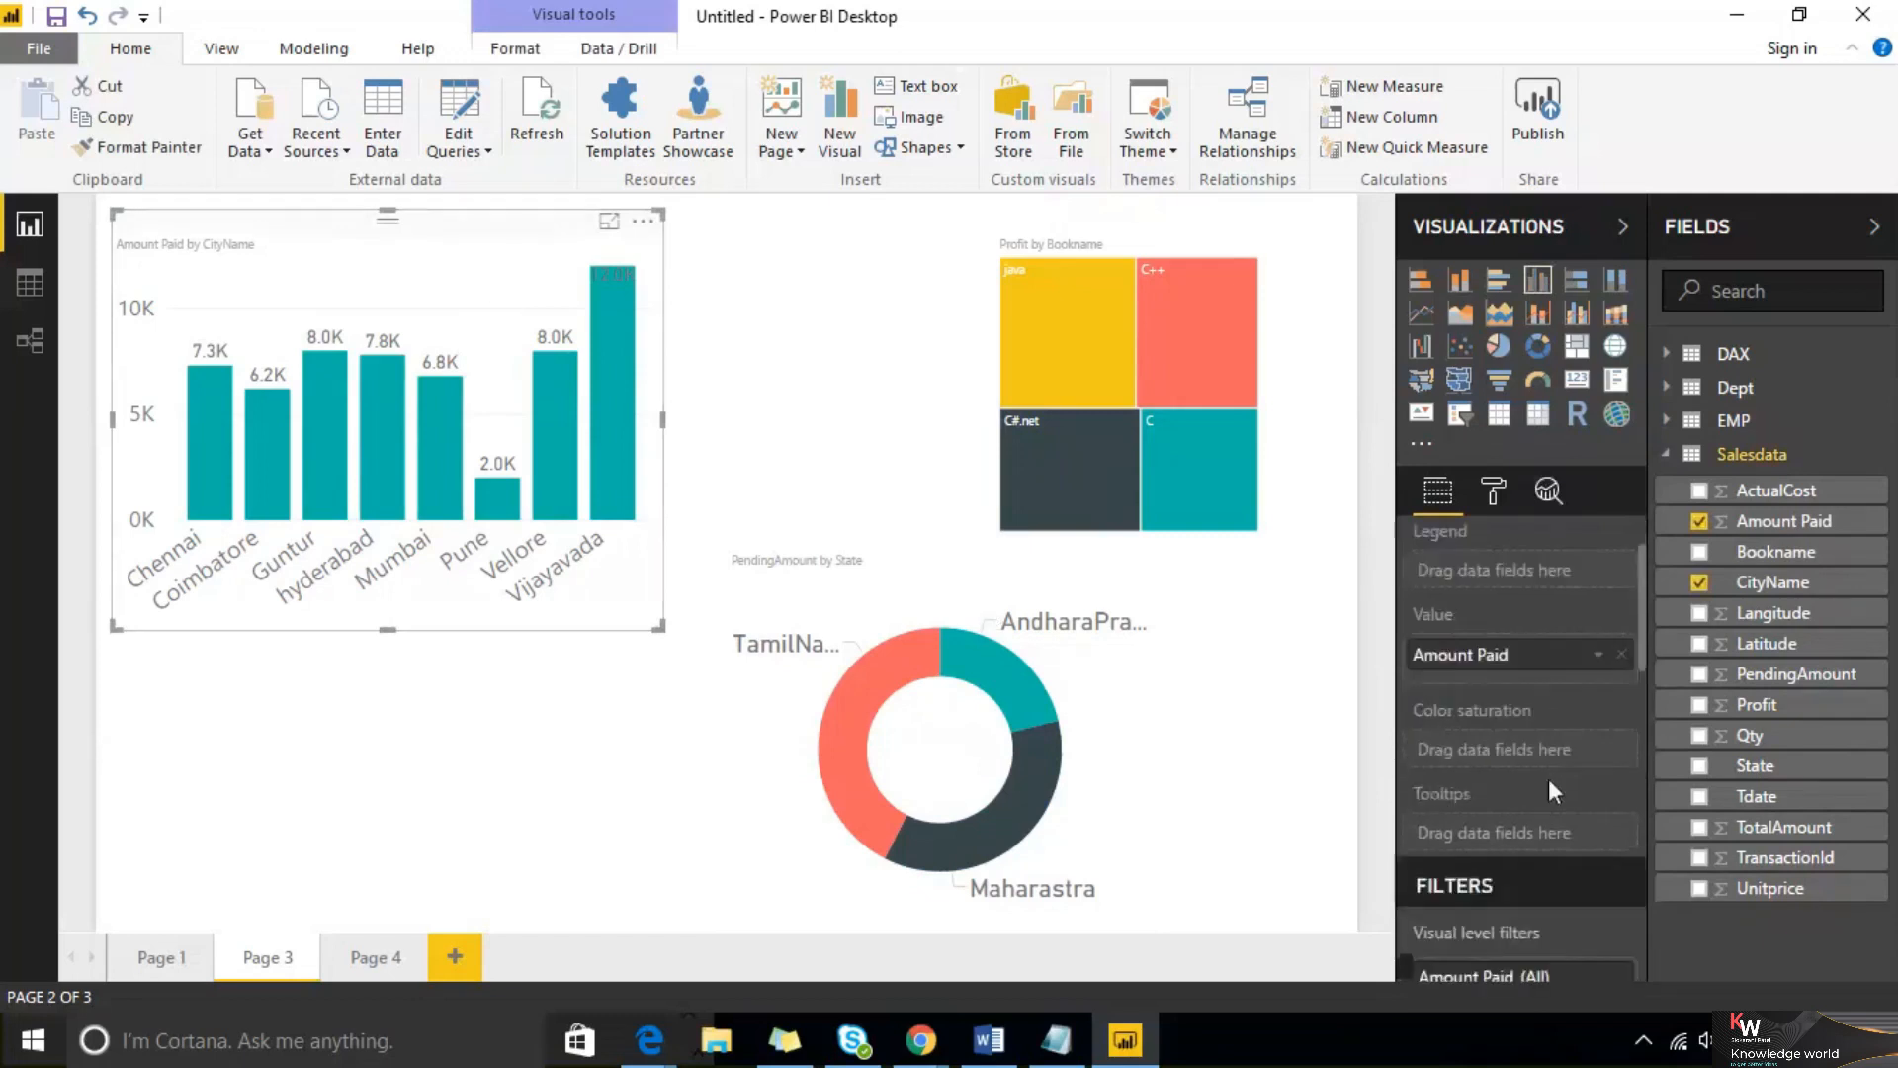
{"action": "left_click", "coordinate": [1535, 704]}
{"action": "left_click", "coordinate": [1571, 785]}
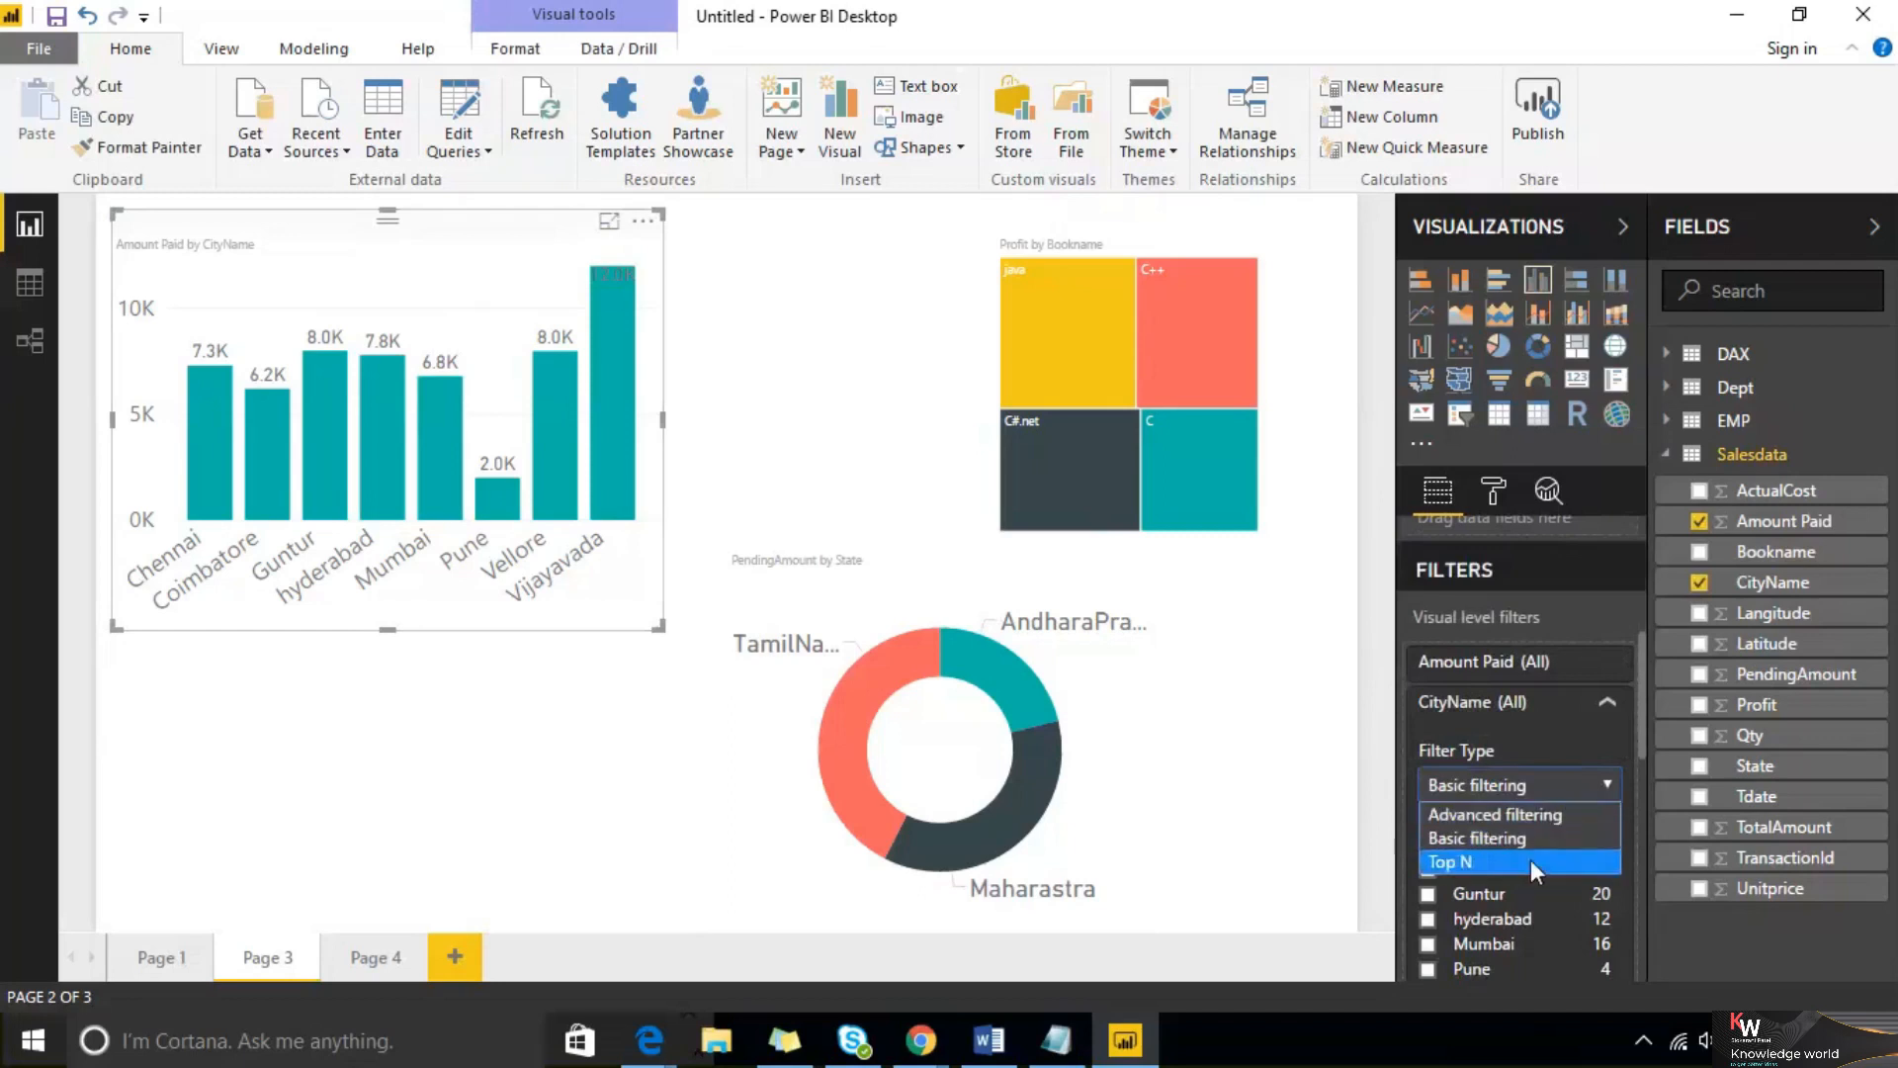
{"action": "left_click", "coordinate": [1794, 242]}
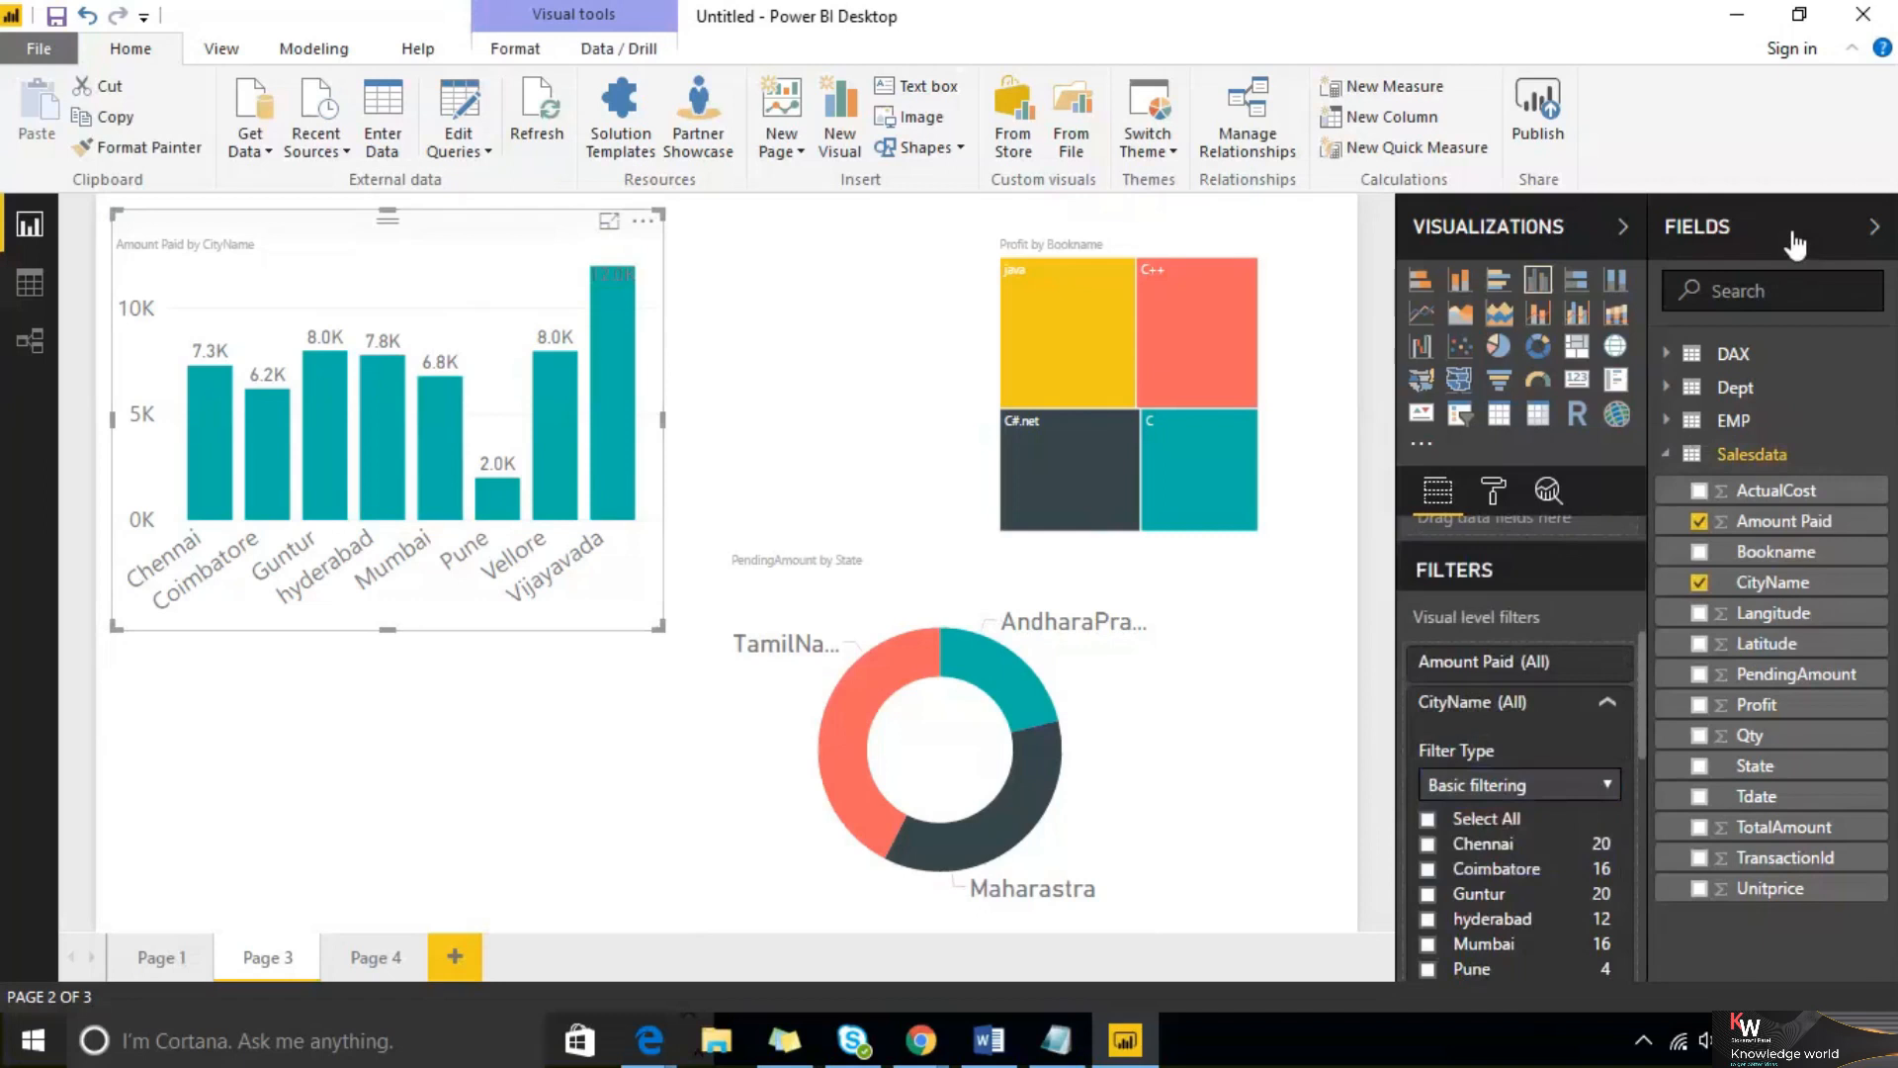
Collapse the Fields pane, keeping the Visualizations and Filters pane open
{"action": "left_click", "coordinate": [1795, 242]}
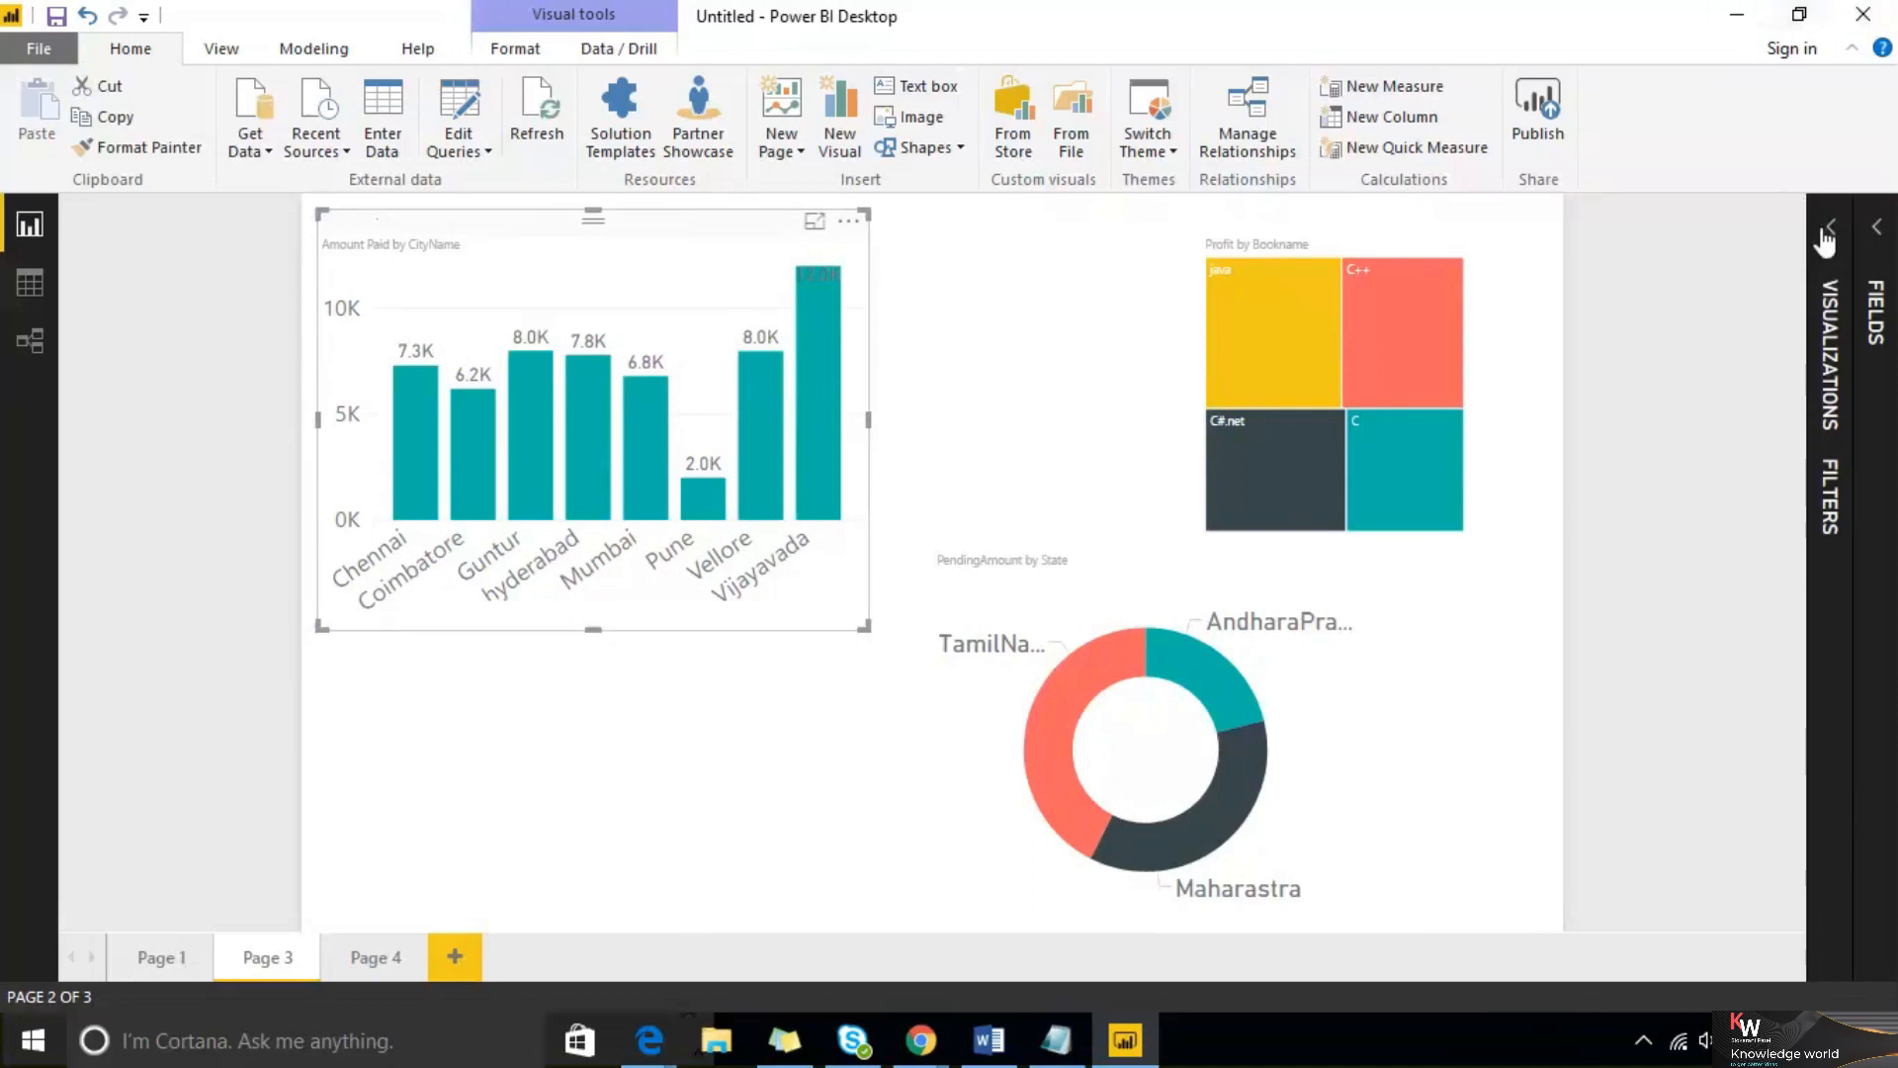
{"action": "left_click", "coordinate": [1824, 237]}
{"action": "scroll", "coordinate": [1671, 687], "scroll_direction": "down", "scroll_amount": 5}
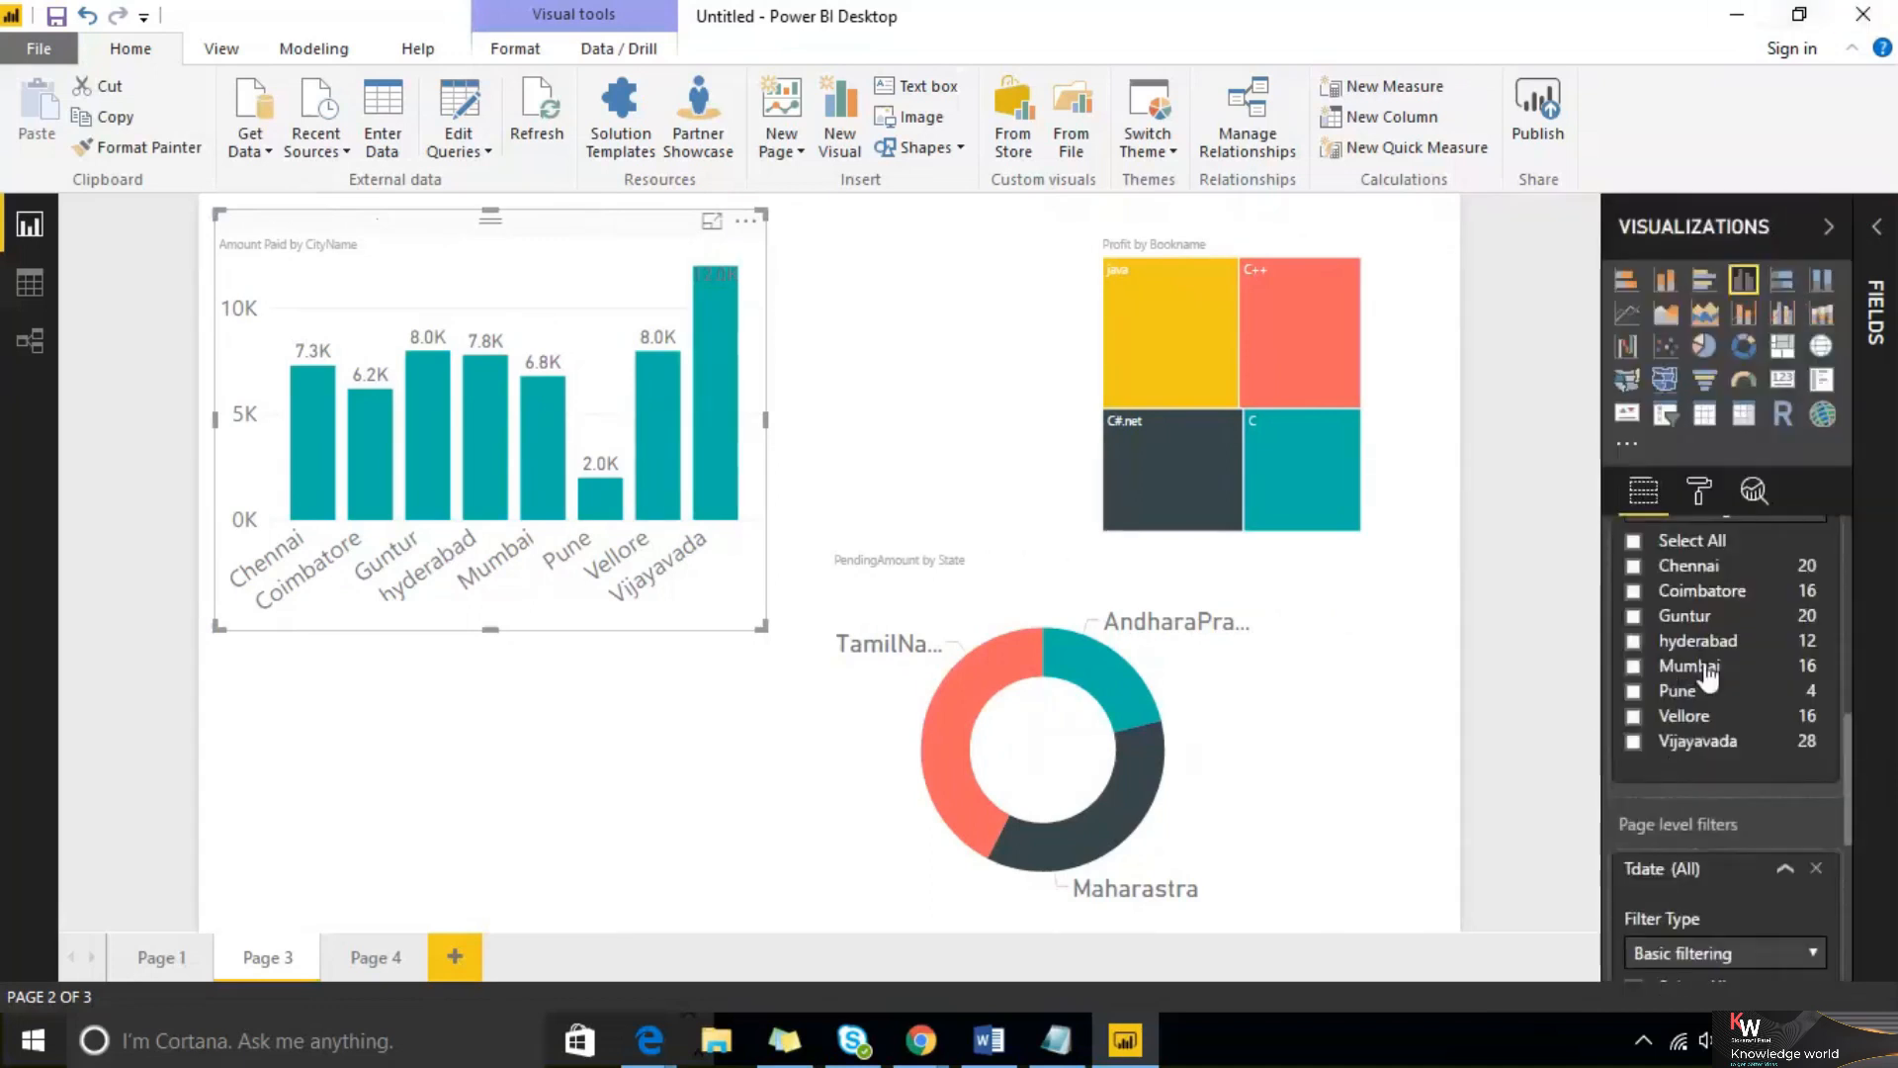
Widen the Amount Paid by CityName column chart slightly
{"action": "scroll", "coordinate": [1710, 672], "scroll_direction": "up", "scroll_amount": 1}
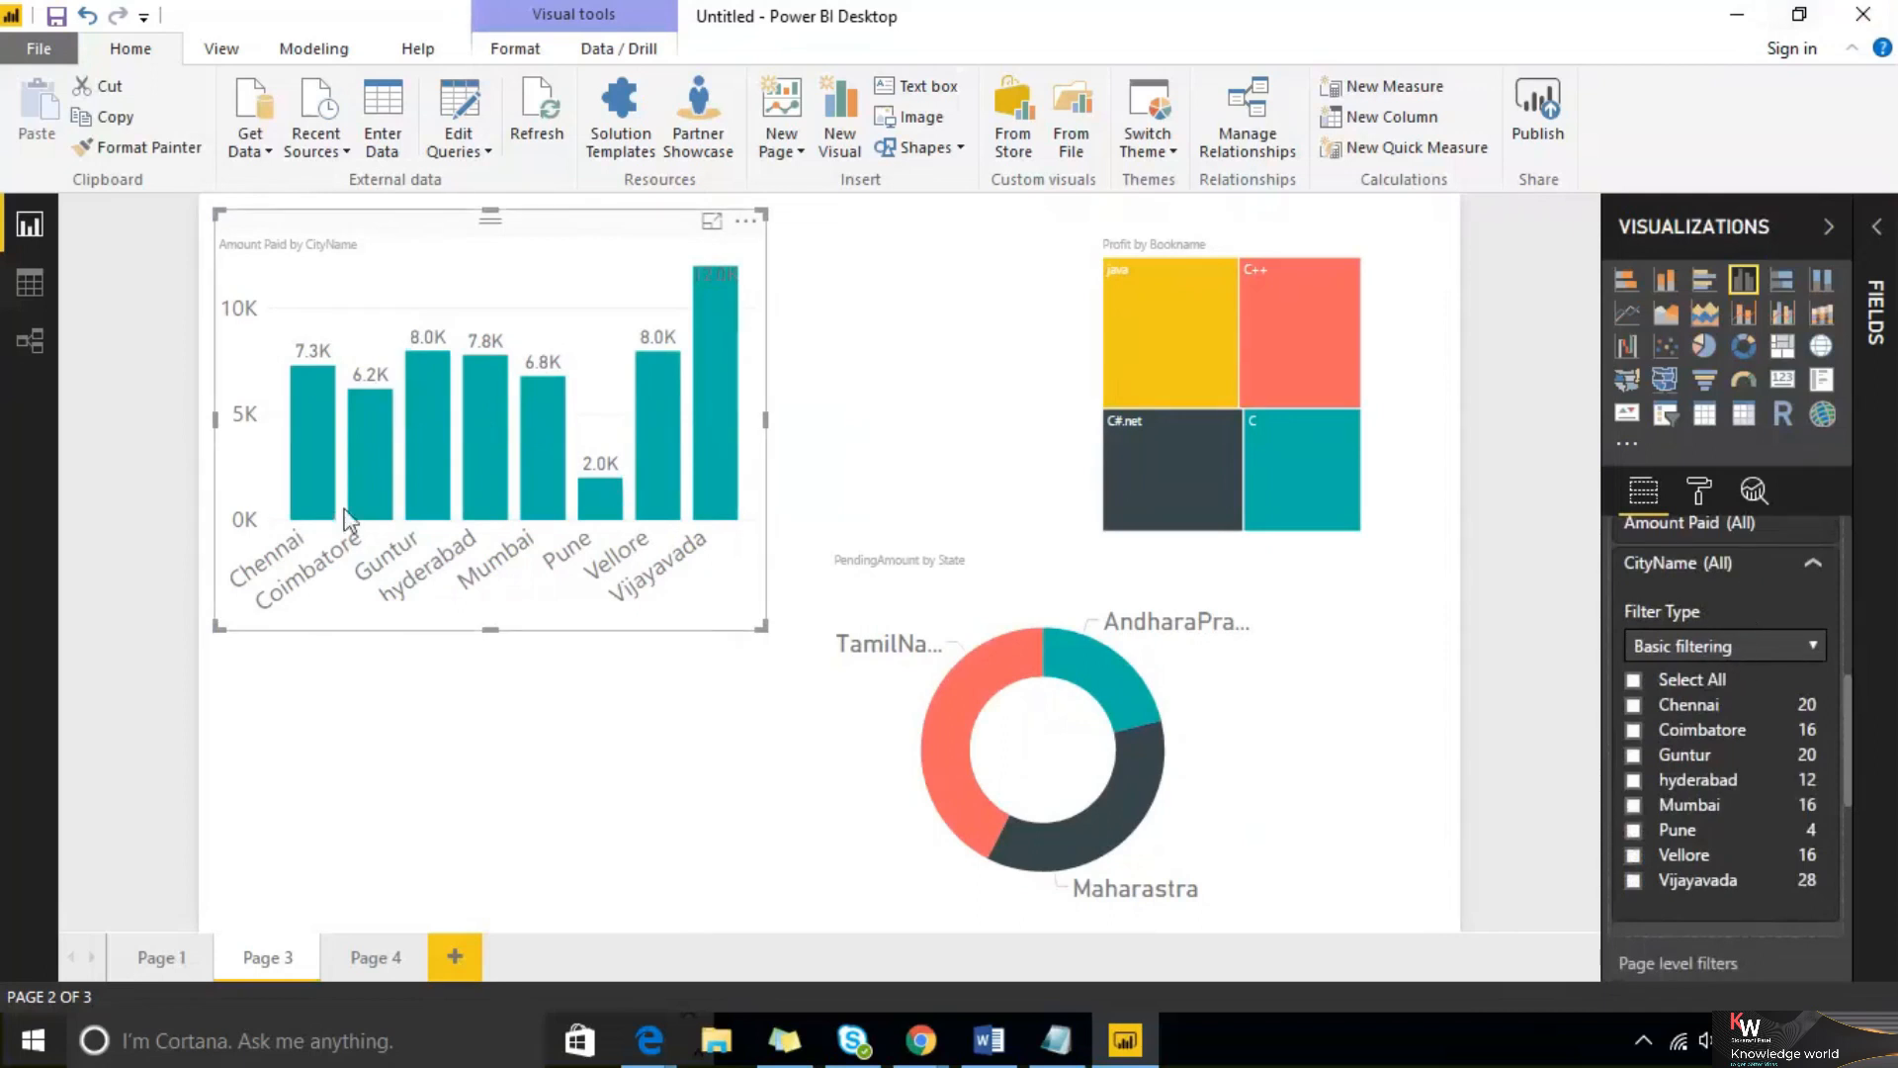
{"action": "left_click_drag", "start_coordinate": [763, 627], "coordinate": [798, 650]}
{"action": "left_click", "coordinate": [793, 650]}
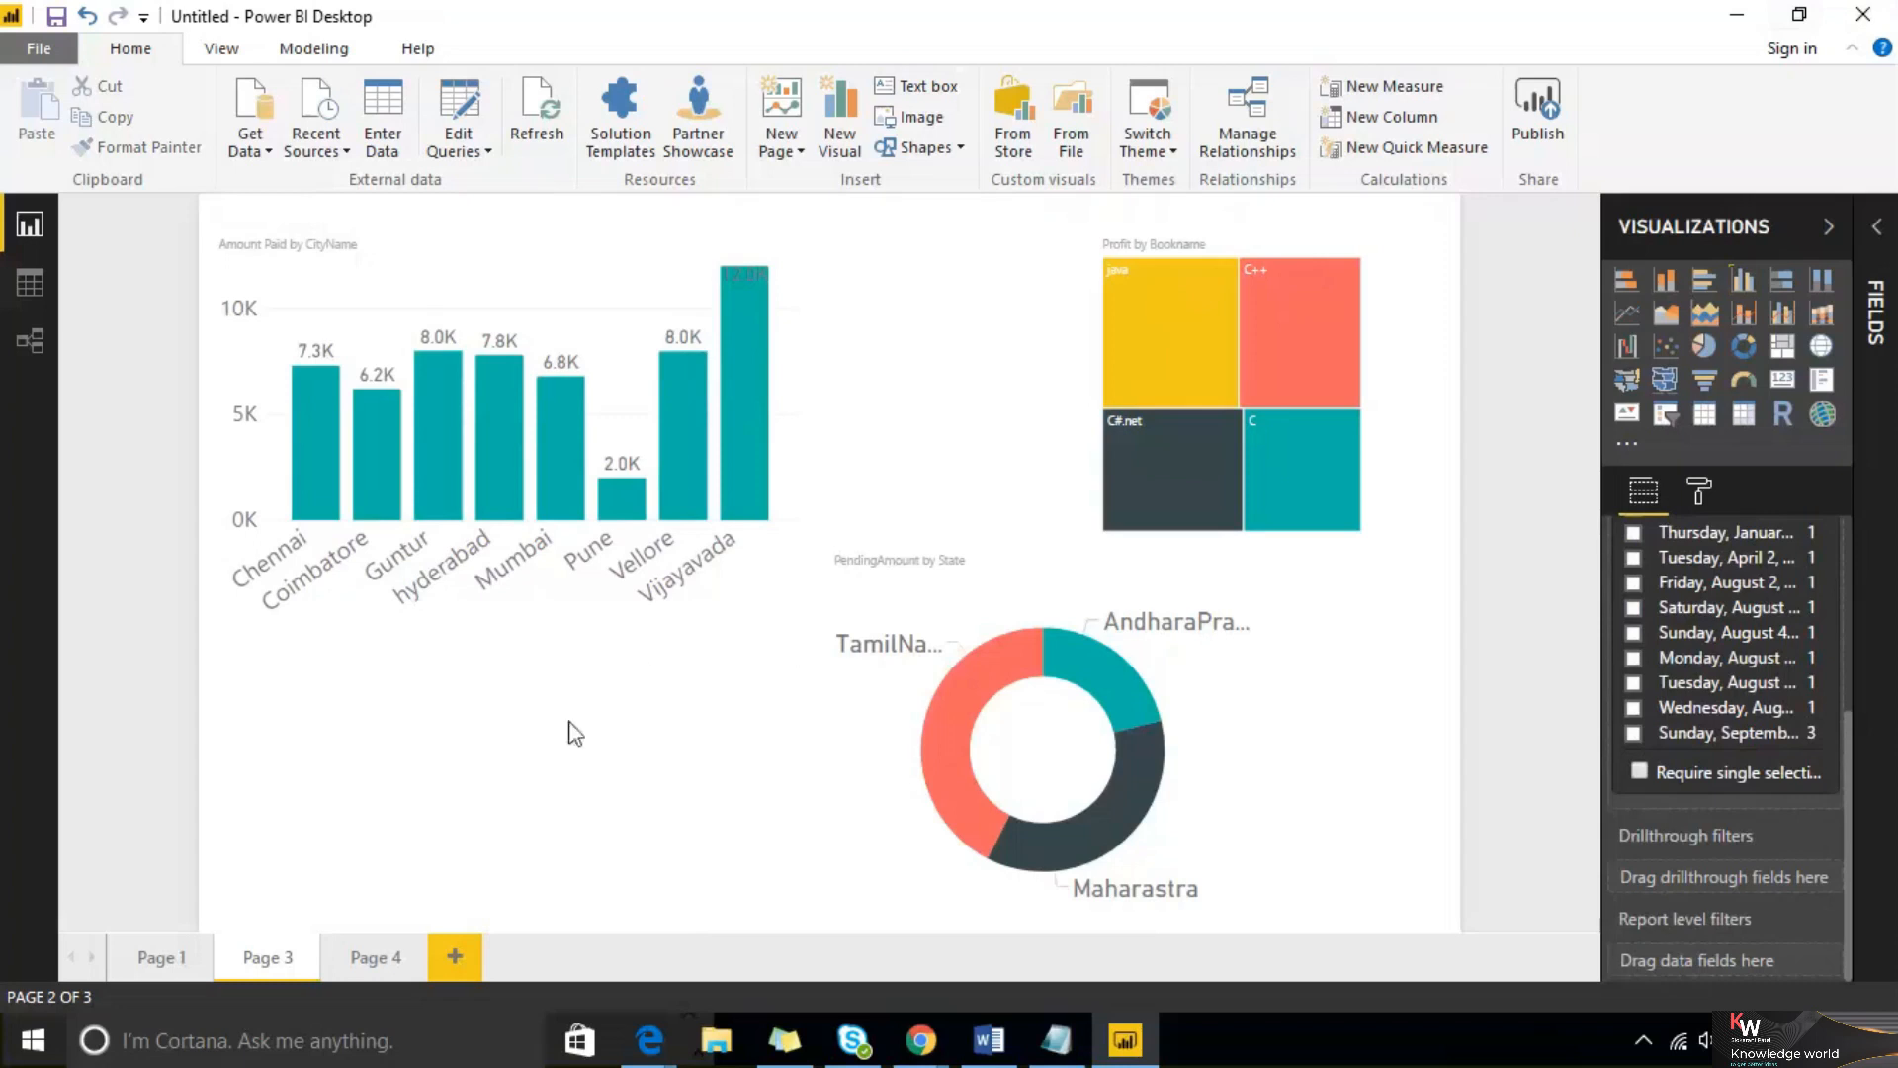
Switch the chart's CityName visual-level filter to Top N, showing the Top 3 items
{"action": "left_click", "coordinate": [575, 293]}
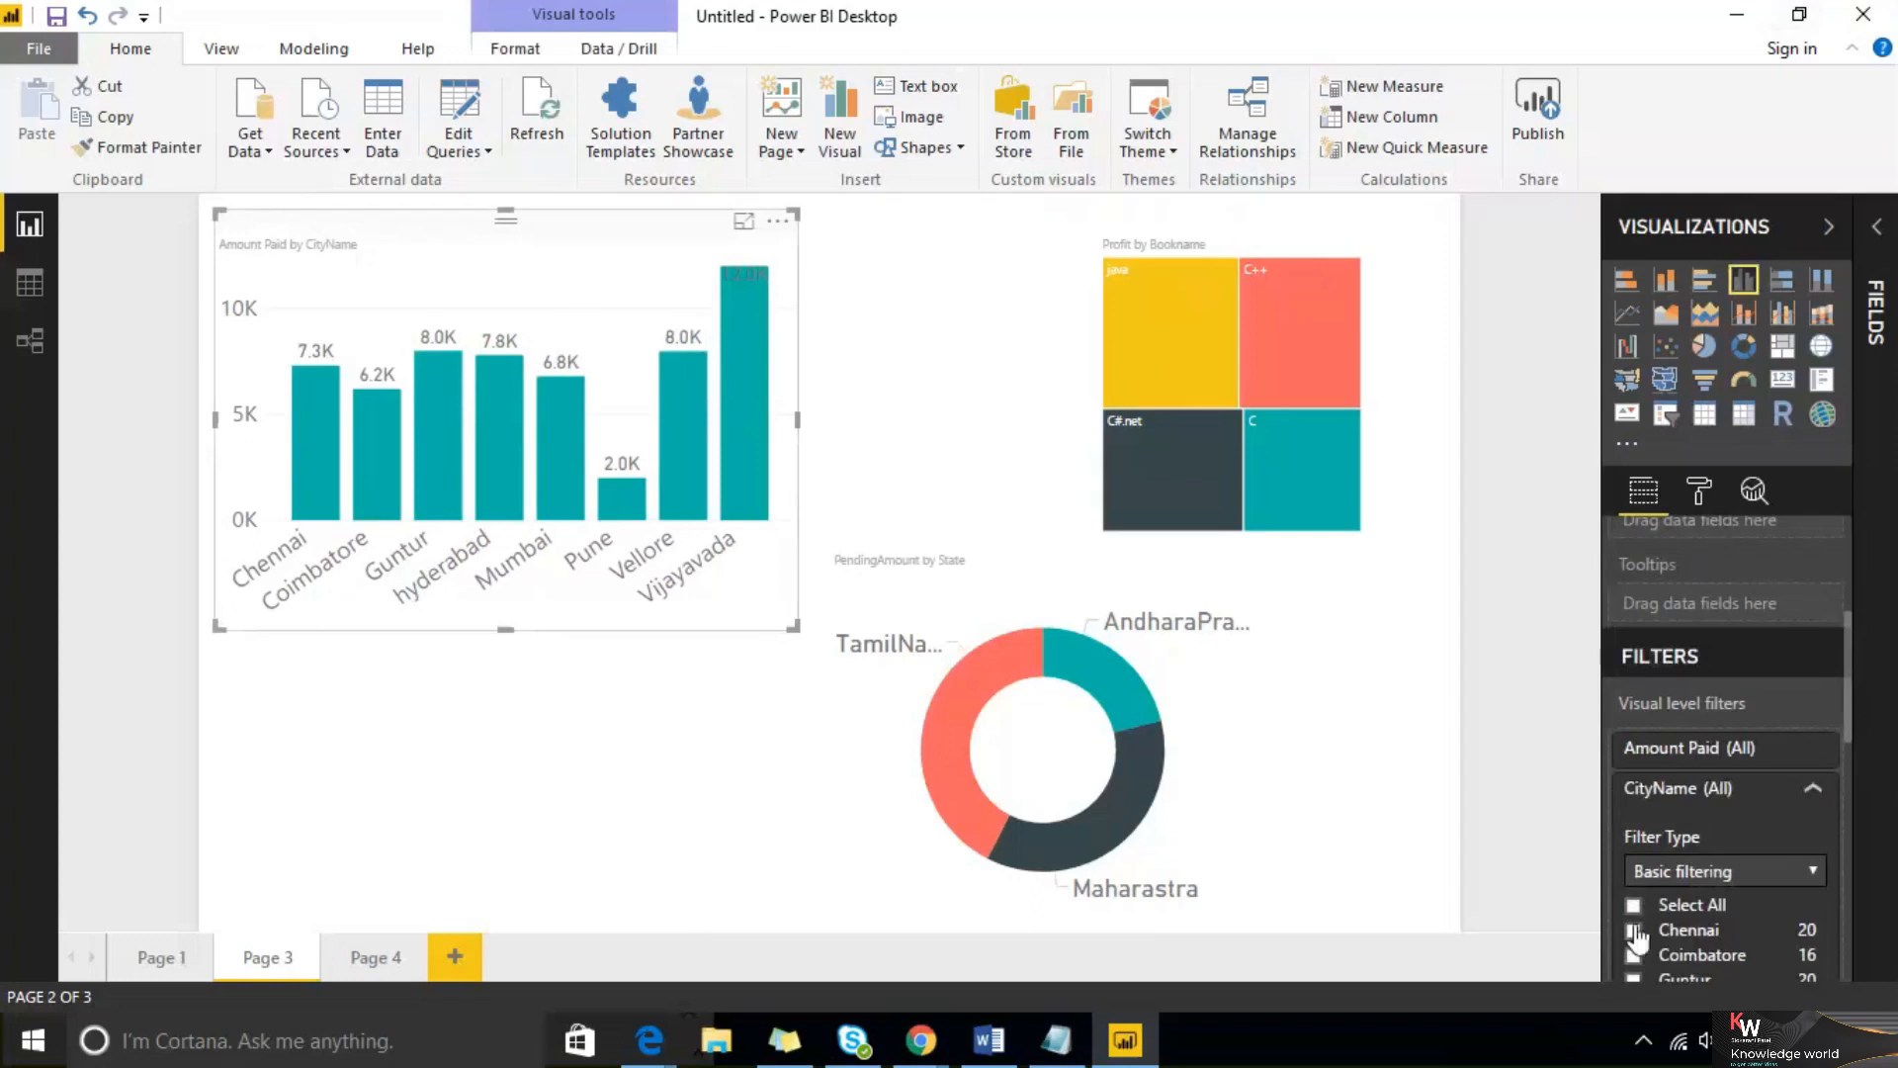
{"action": "scroll", "coordinate": [1730, 810], "scroll_direction": "down", "scroll_amount": 2}
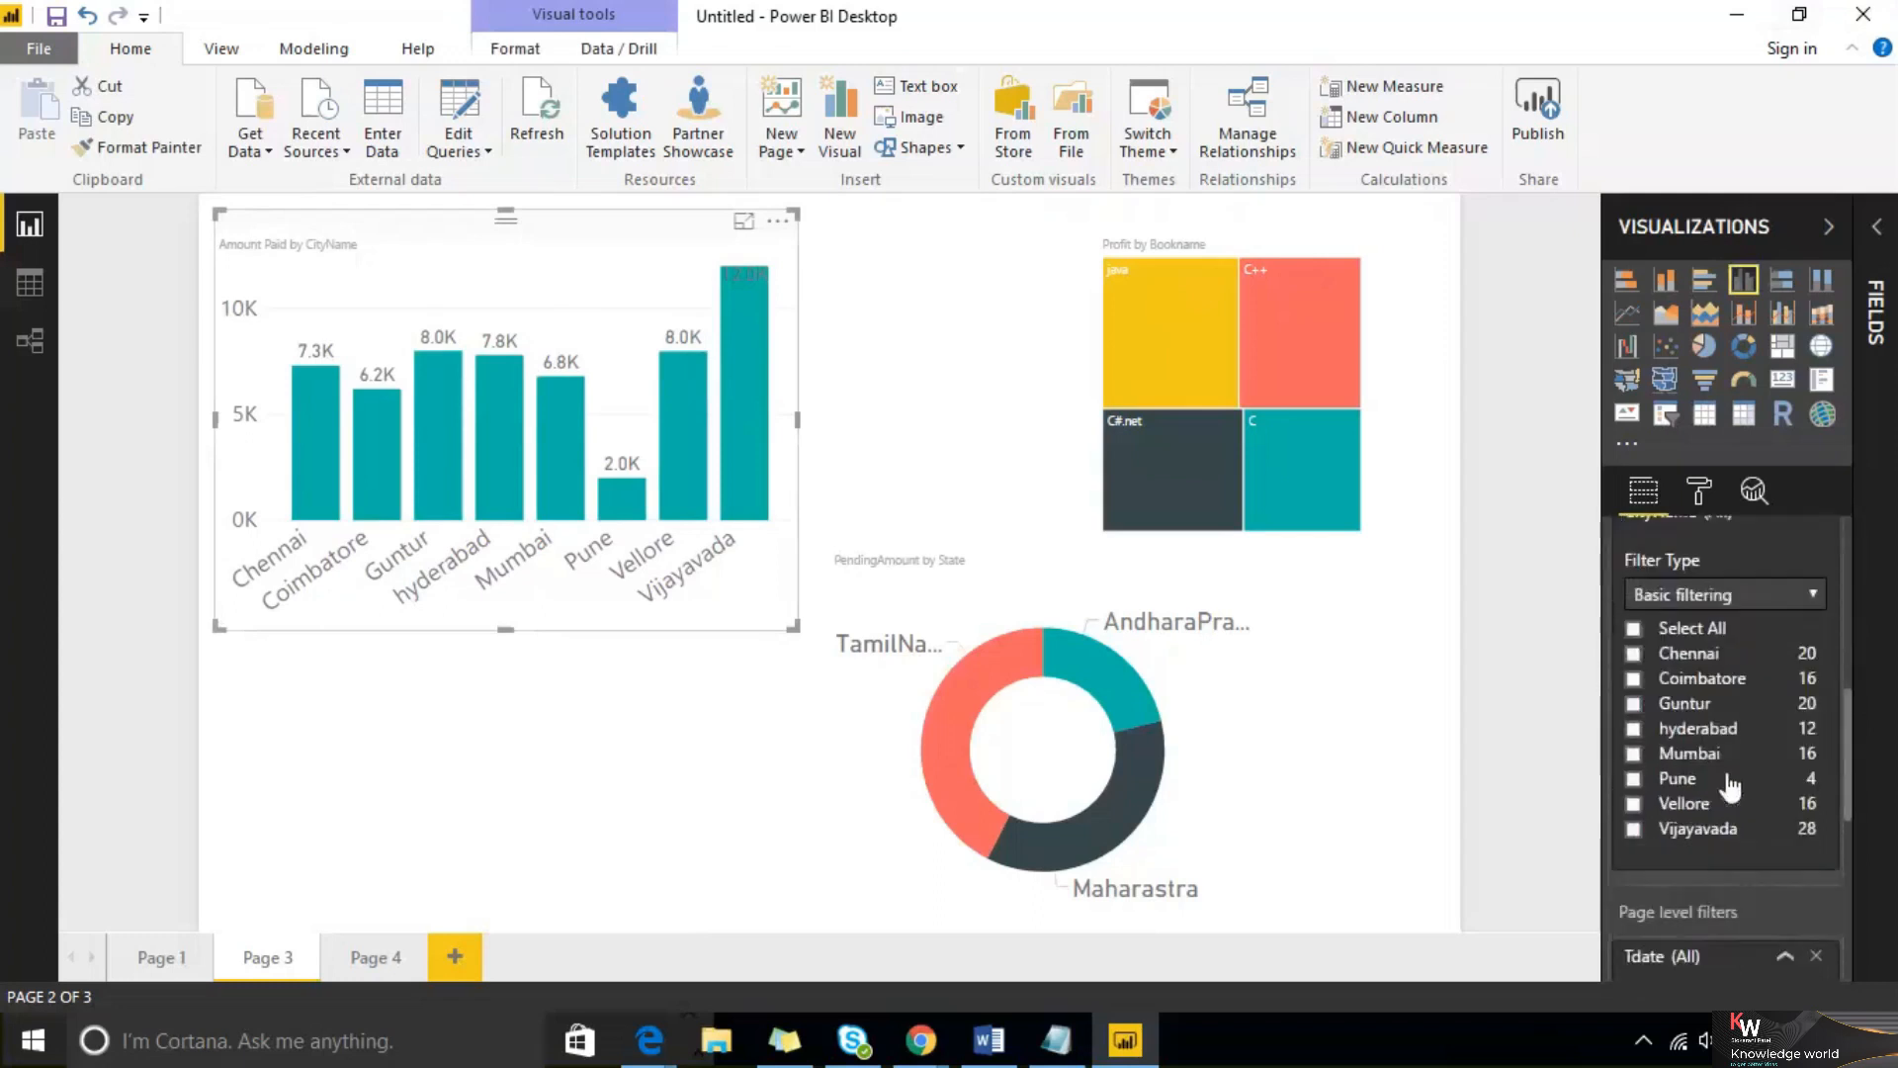
{"action": "left_click", "coordinate": [1756, 591]}
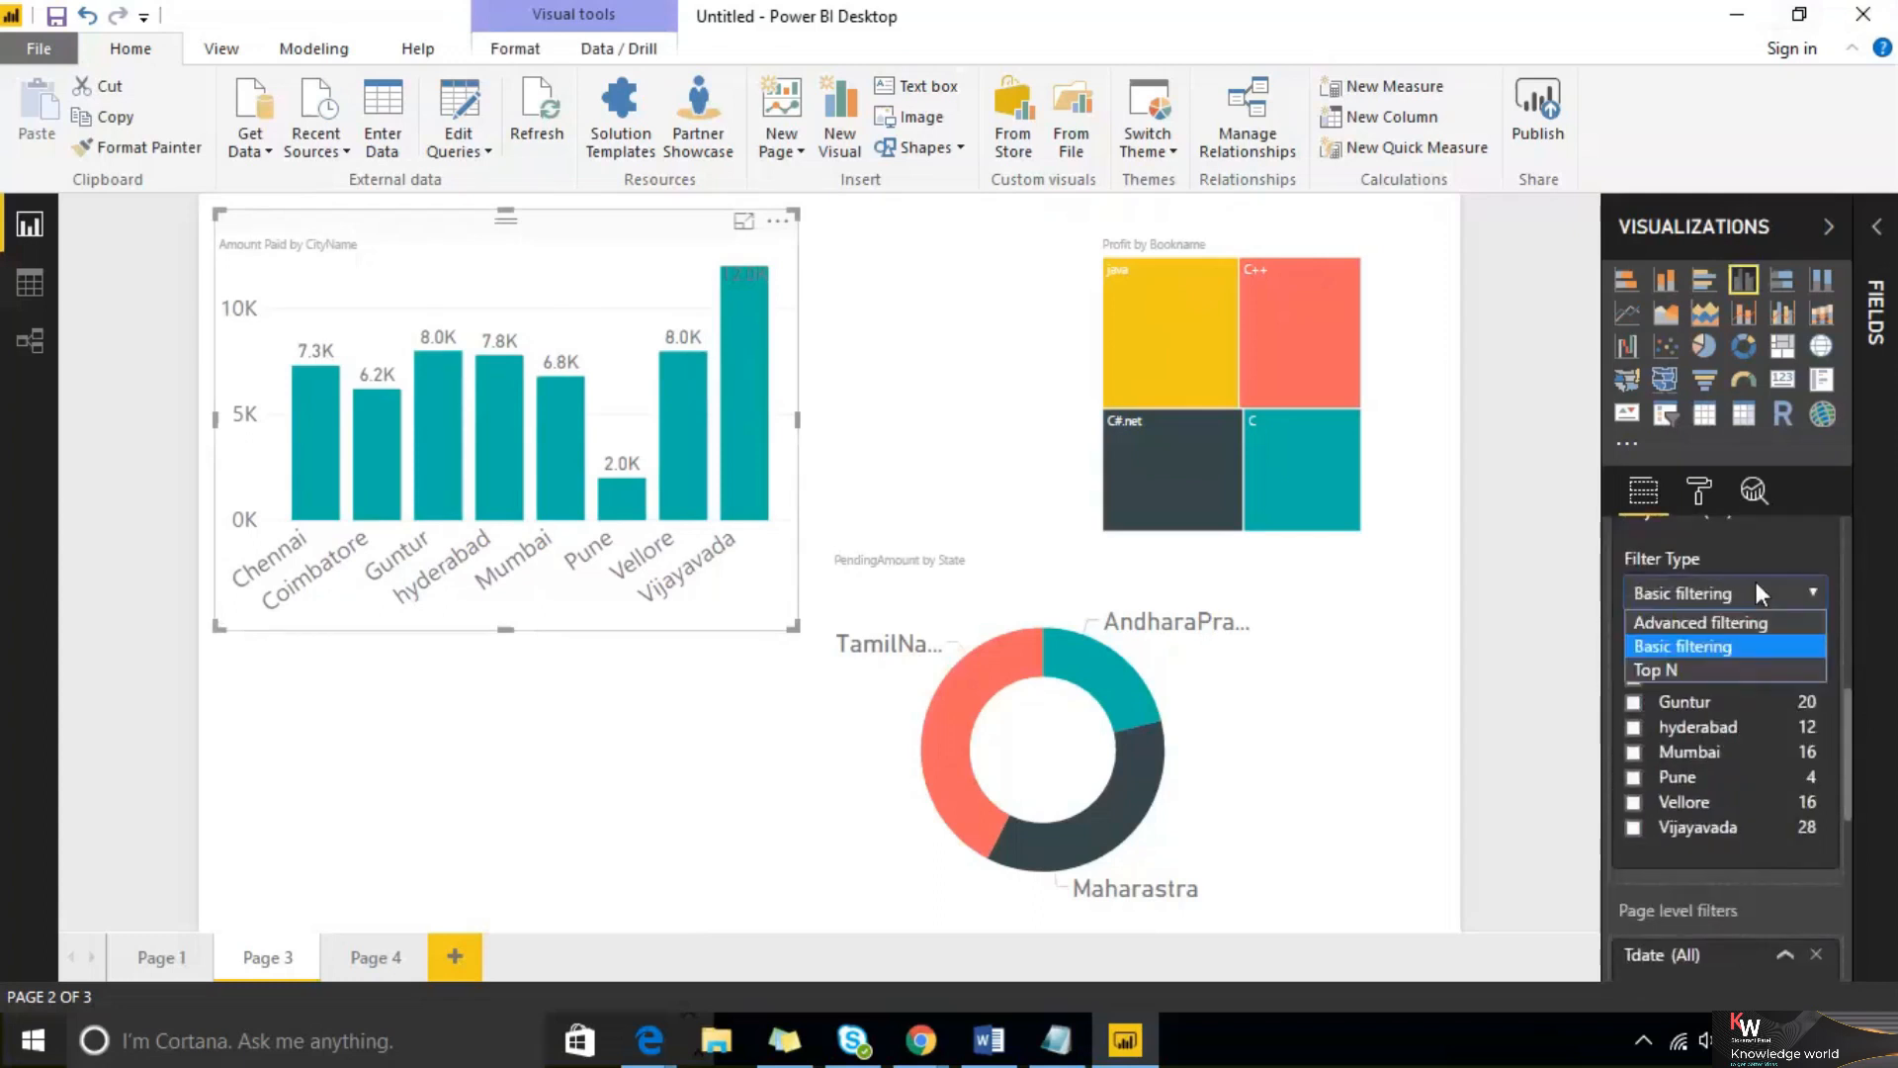
{"action": "left_click", "coordinate": [1738, 669]}
{"action": "scroll", "coordinate": [1742, 668], "scroll_direction": "up", "scroll_amount": 2}
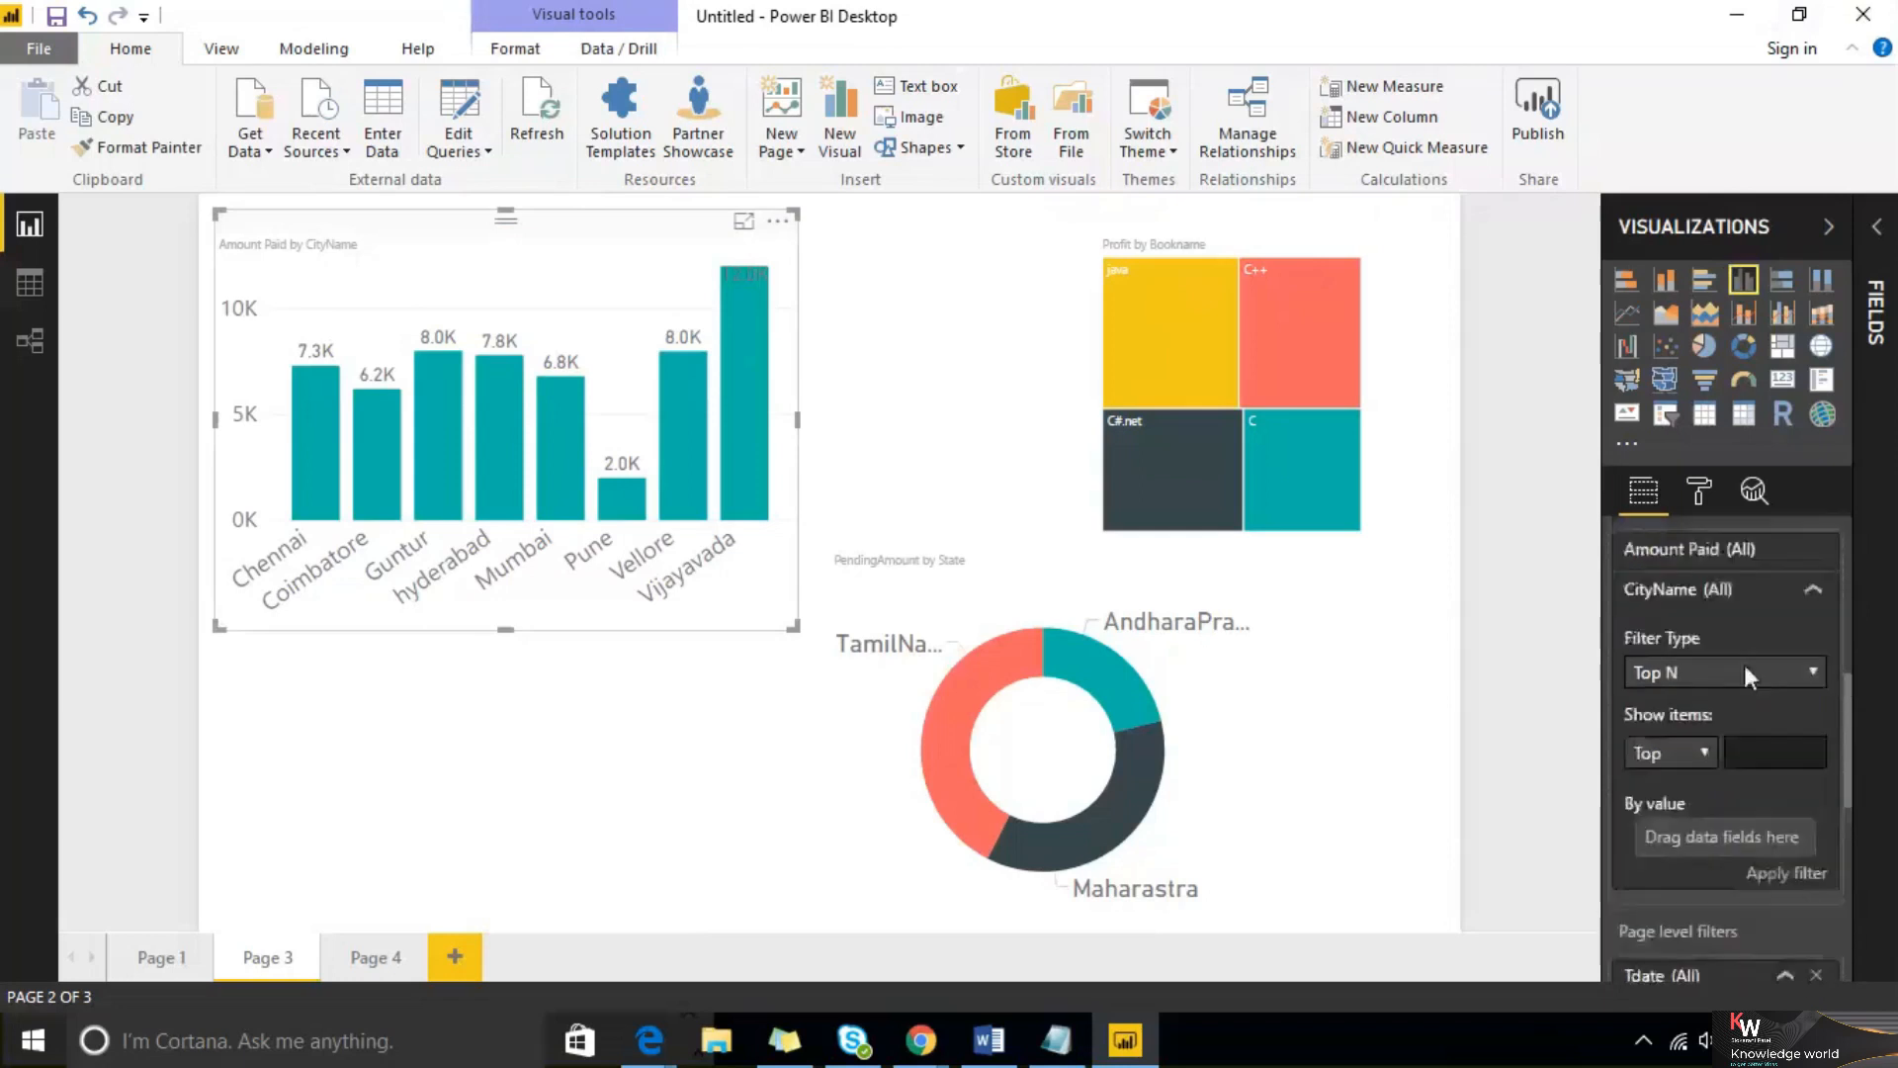
{"action": "scroll", "coordinate": [1686, 613], "scroll_direction": "up", "scroll_amount": 2}
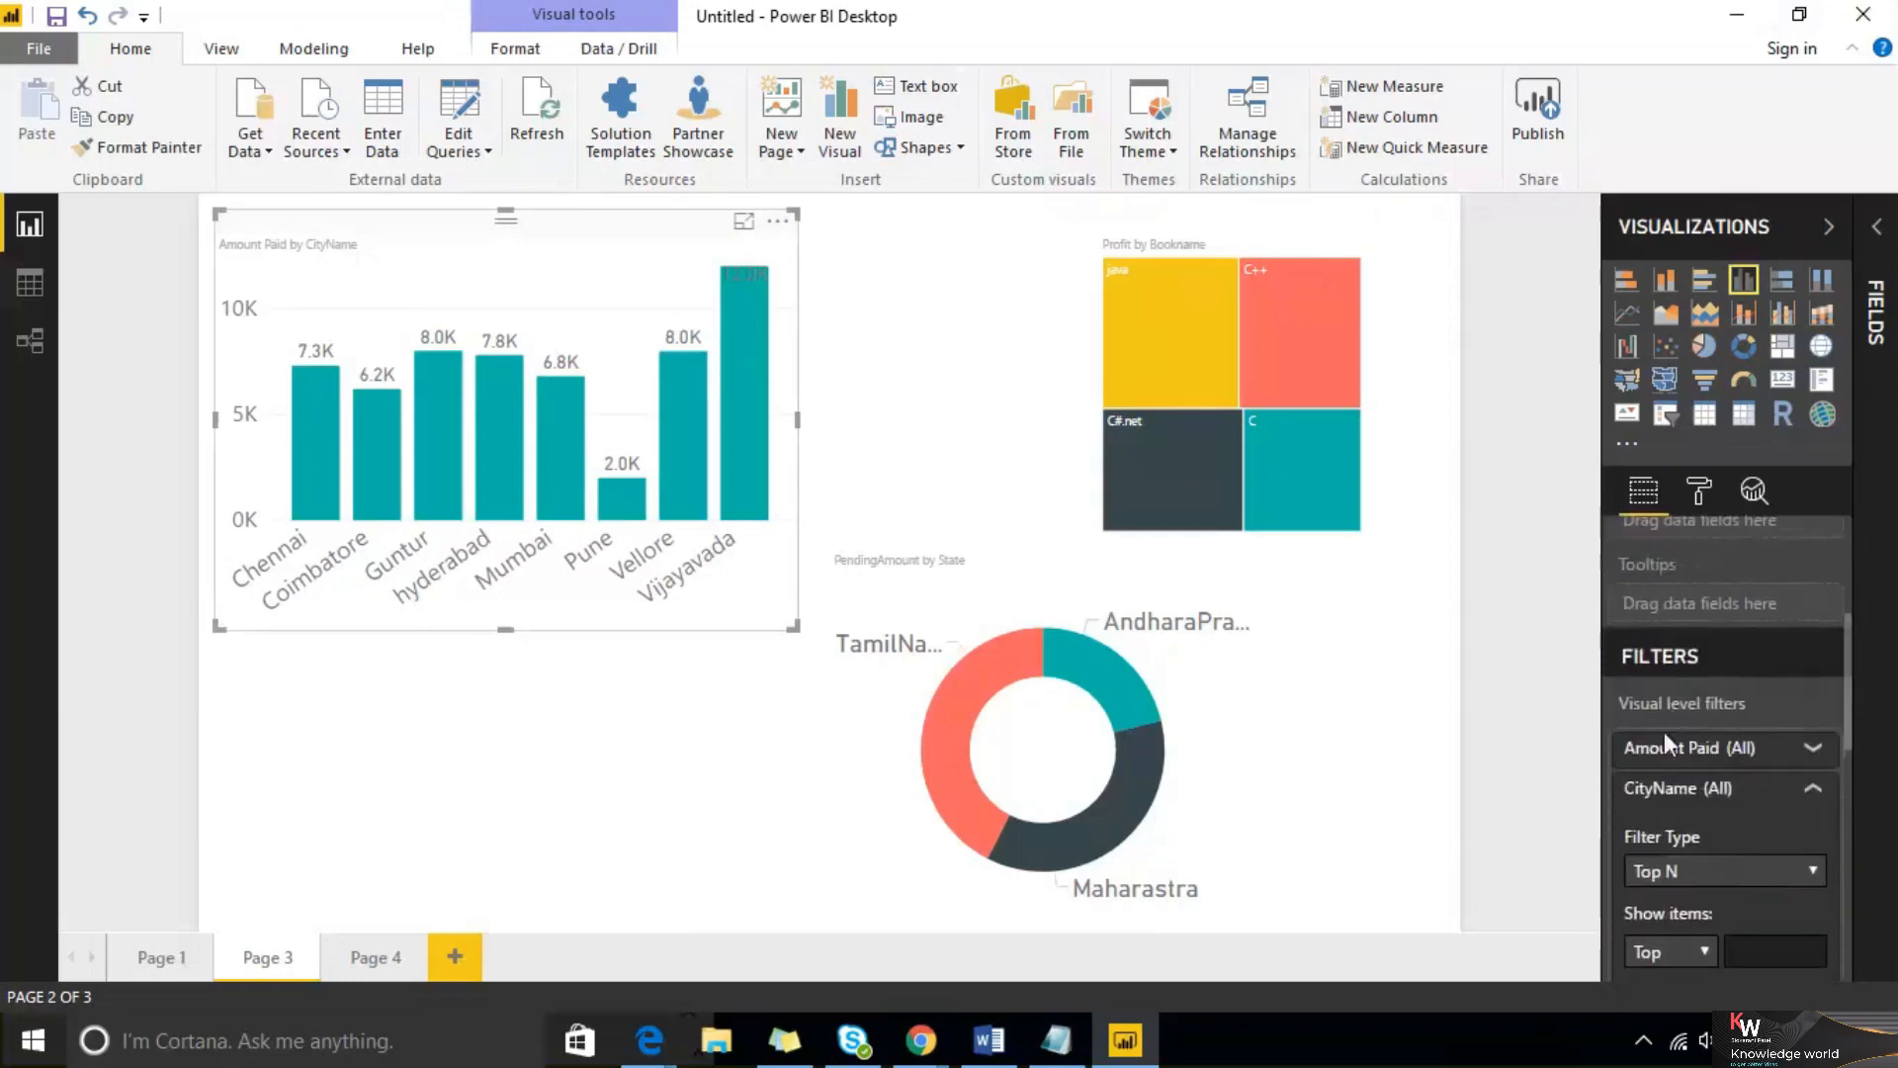
{"action": "scroll", "coordinate": [1681, 751], "scroll_direction": "down", "scroll_amount": 2}
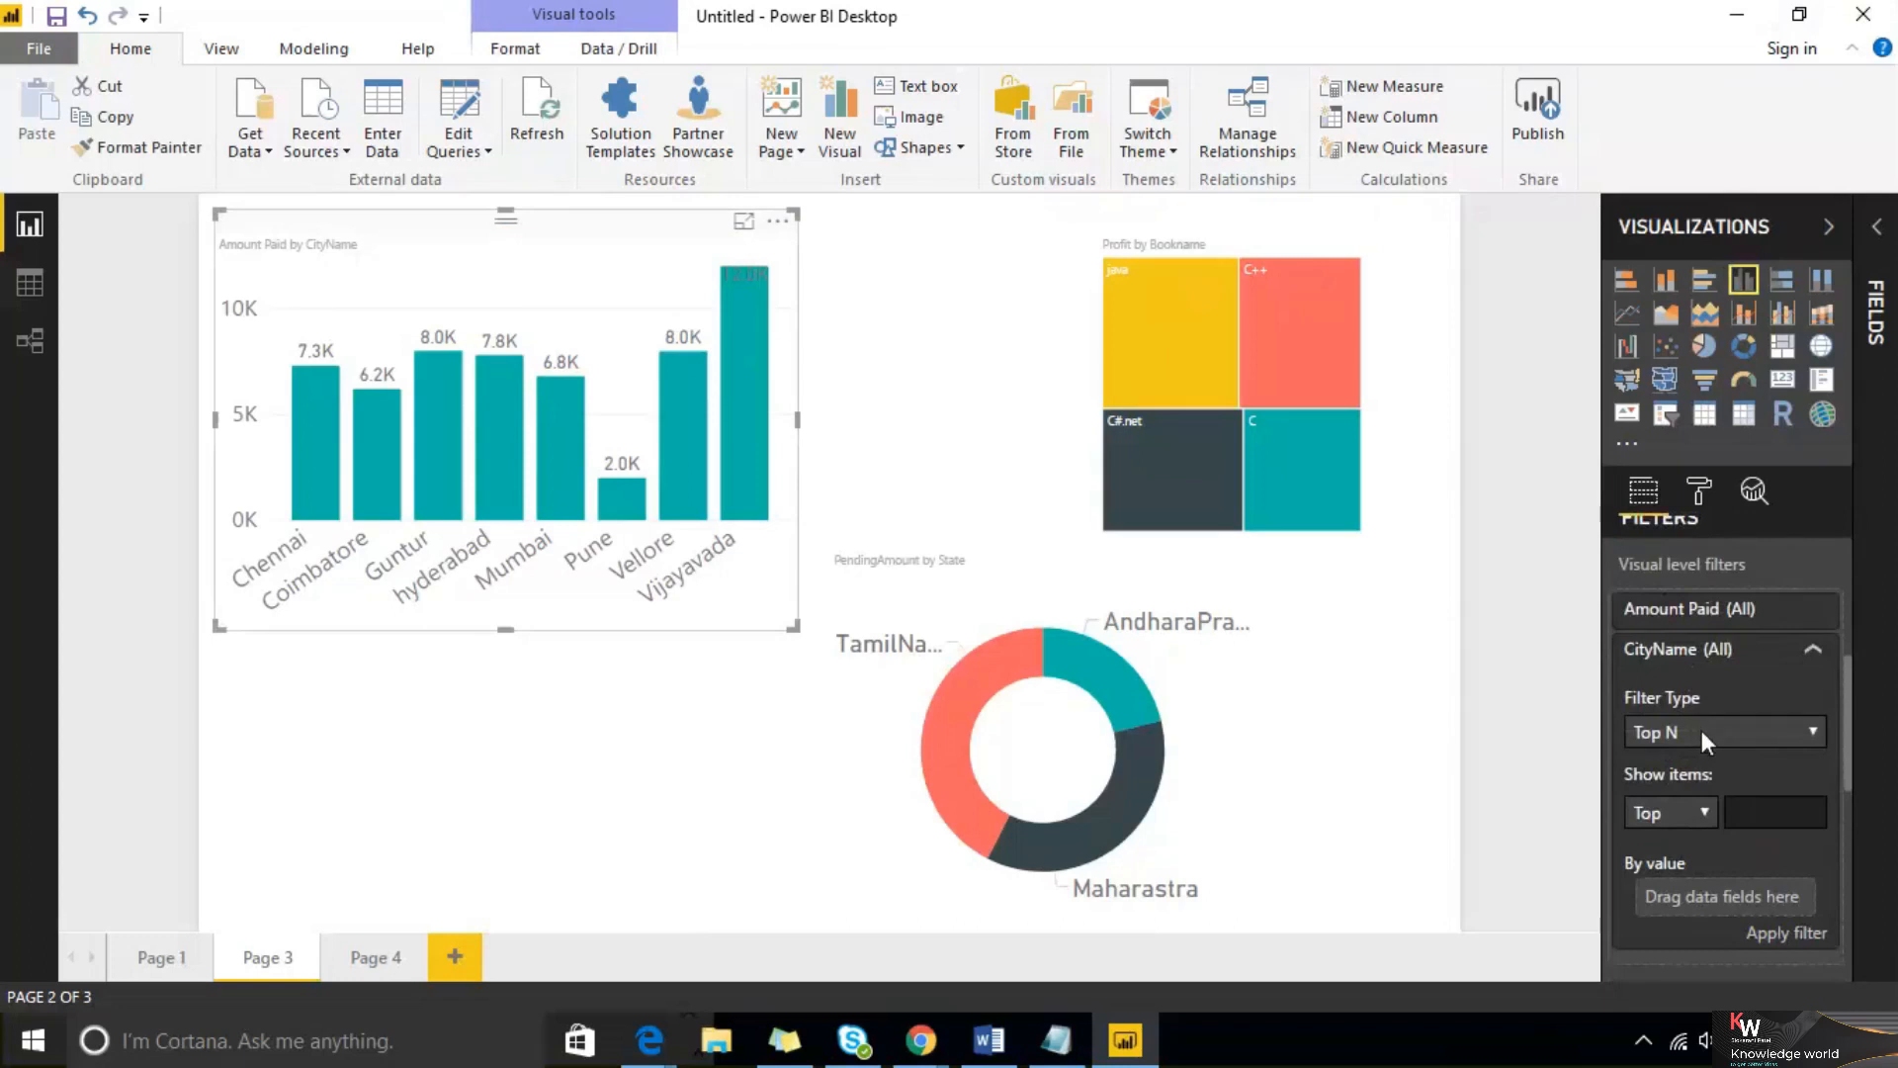
{"action": "scroll", "coordinate": [1701, 729], "scroll_direction": "down", "scroll_amount": 2}
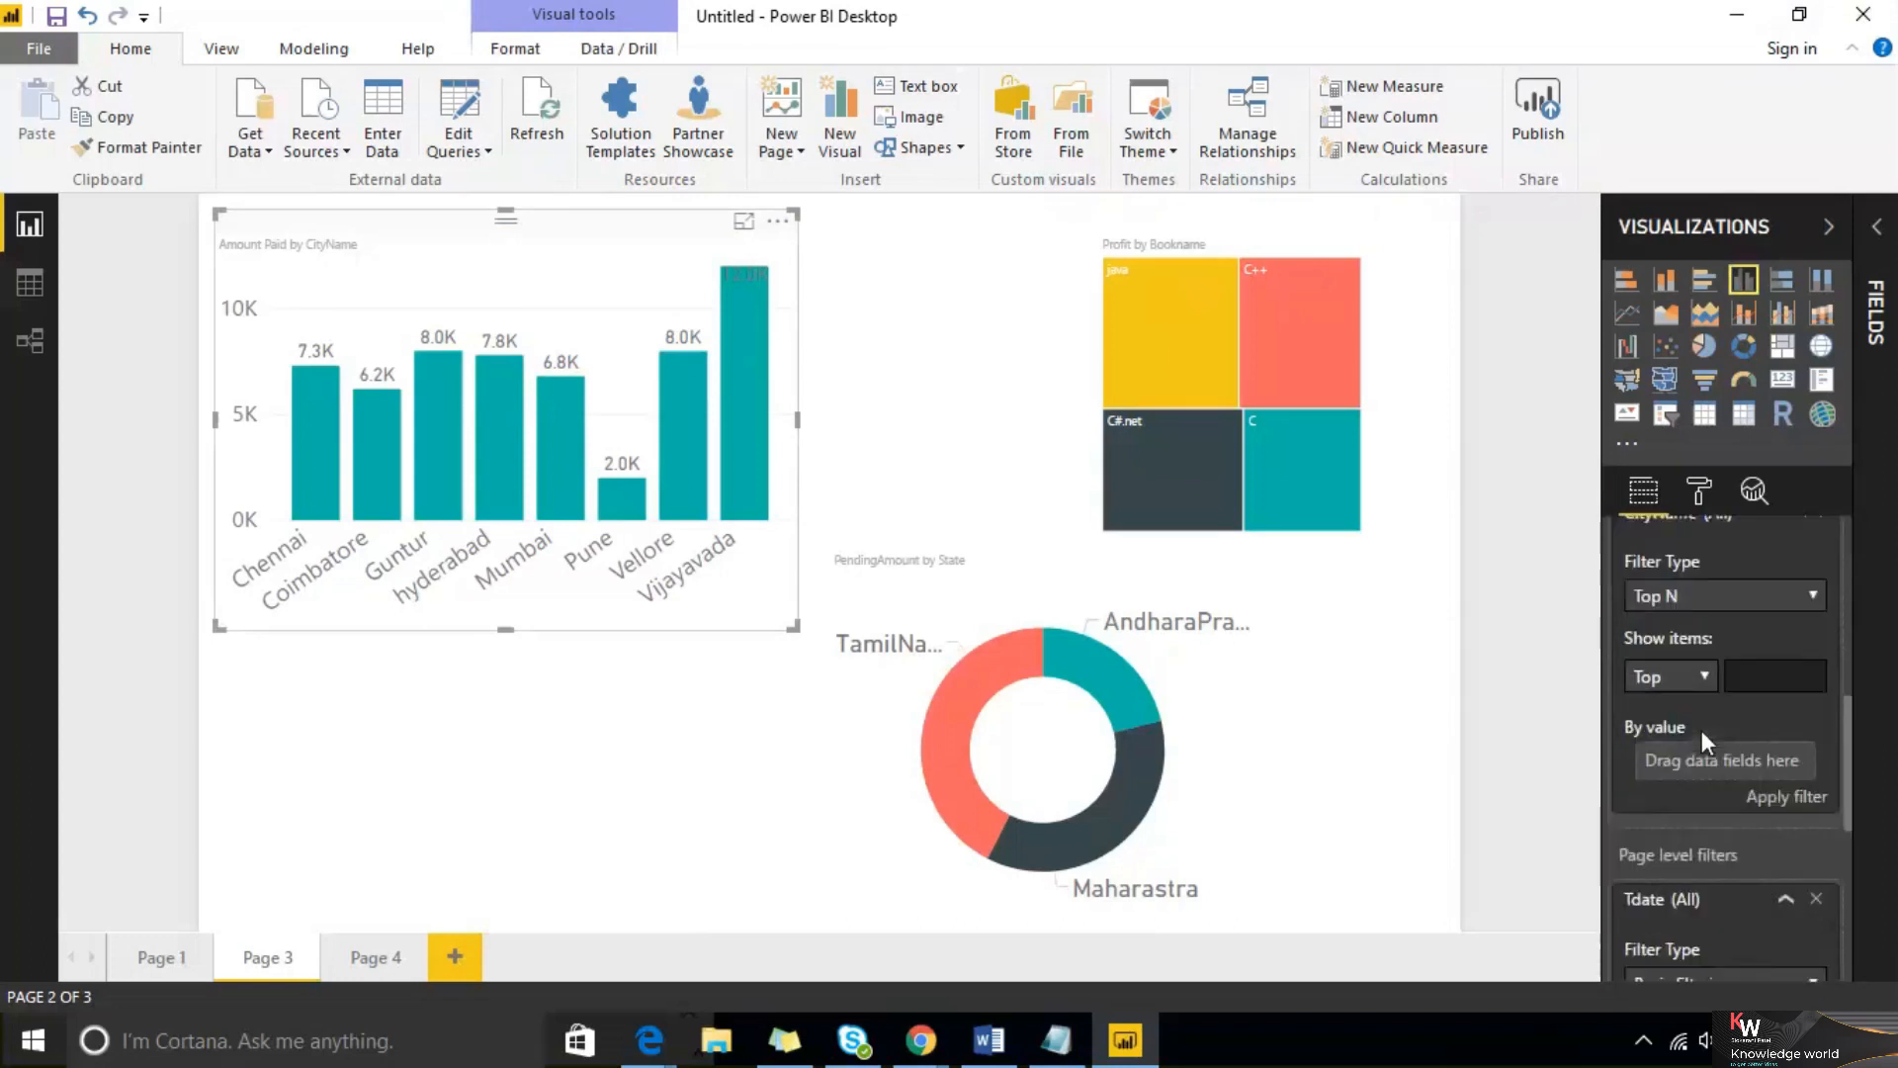
{"action": "left_click", "coordinate": [1756, 672]}
{"action": "type", "text": "3"}
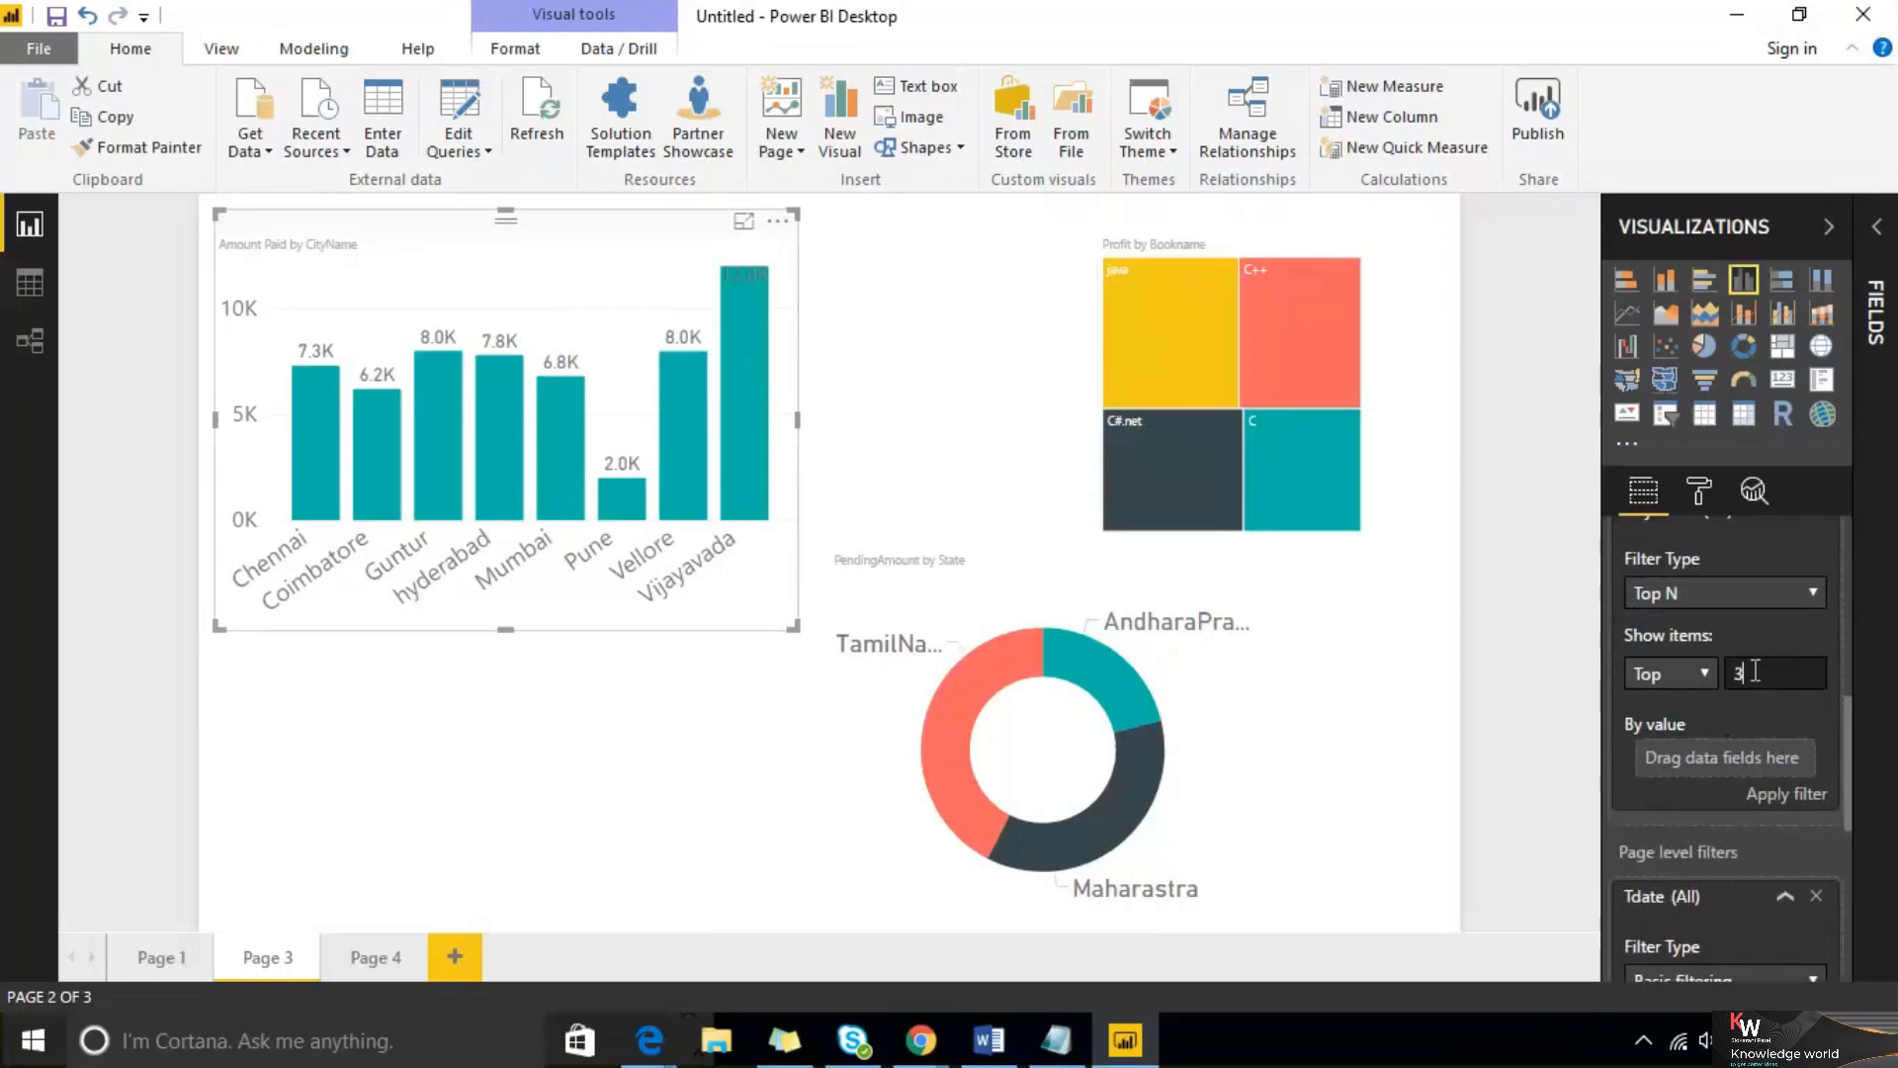
{"action": "left_click", "coordinate": [1695, 675]}
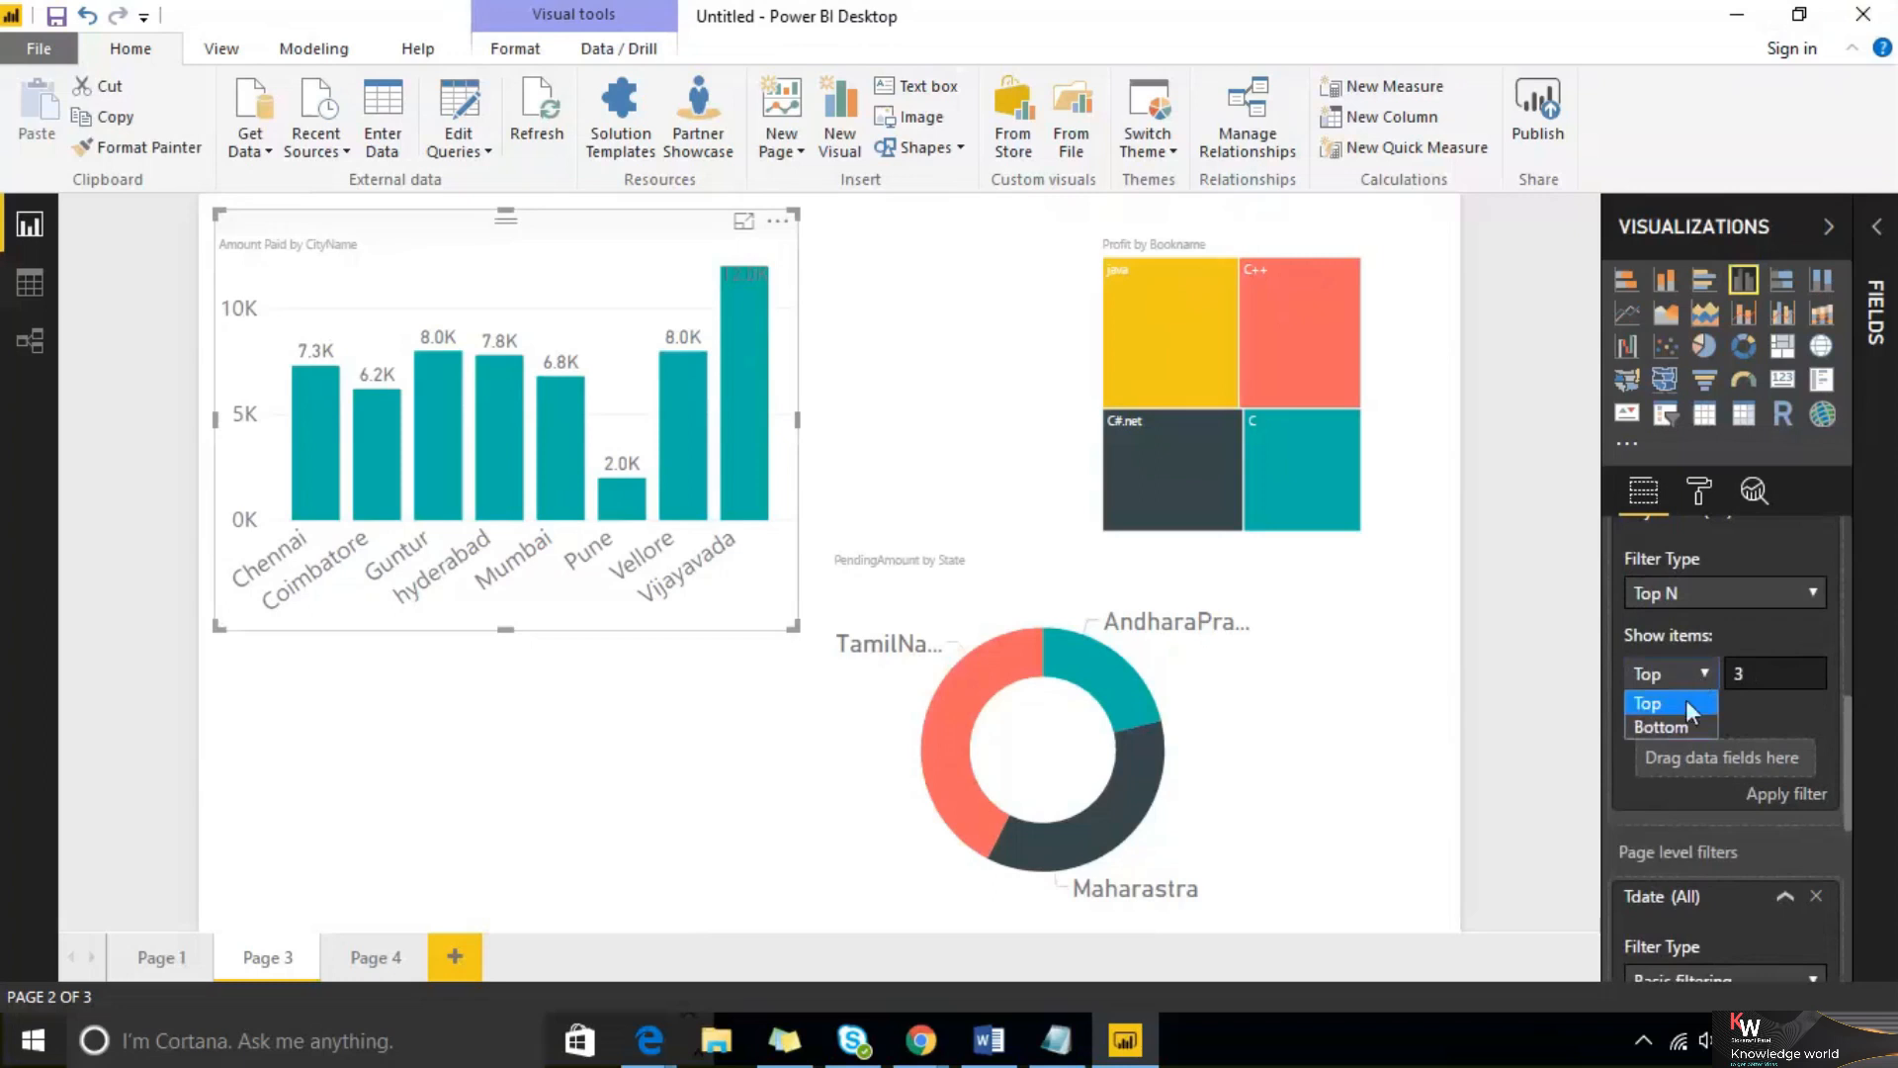
{"action": "left_click", "coordinate": [1687, 702]}
{"action": "left_click", "coordinate": [1694, 682]}
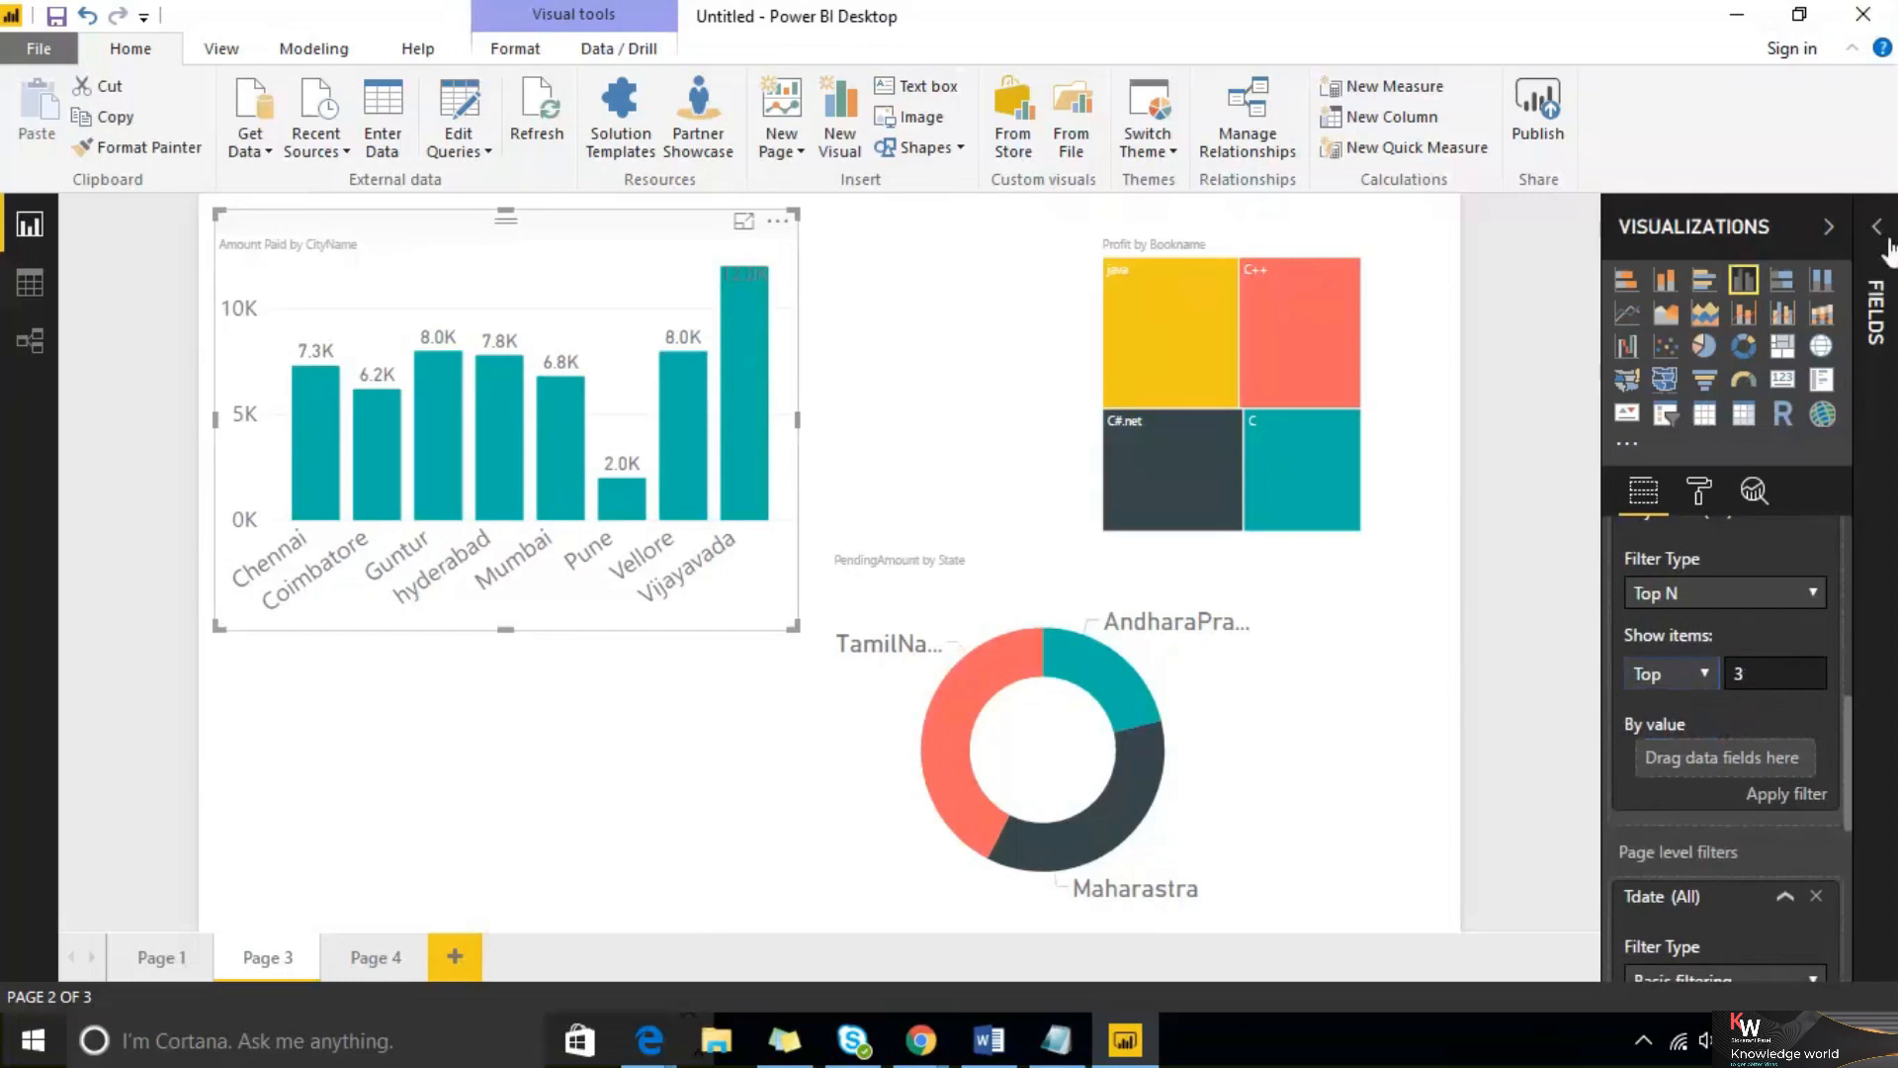
Reopen the Fields pane, add Amount Paid as the Top N filter's By value field, and apply the filter
{"action": "left_click", "coordinate": [1874, 306]}
{"action": "left_click", "coordinate": [1688, 454]}
{"action": "left_click_drag", "start_coordinate": [1775, 521], "coordinate": [1576, 769]}
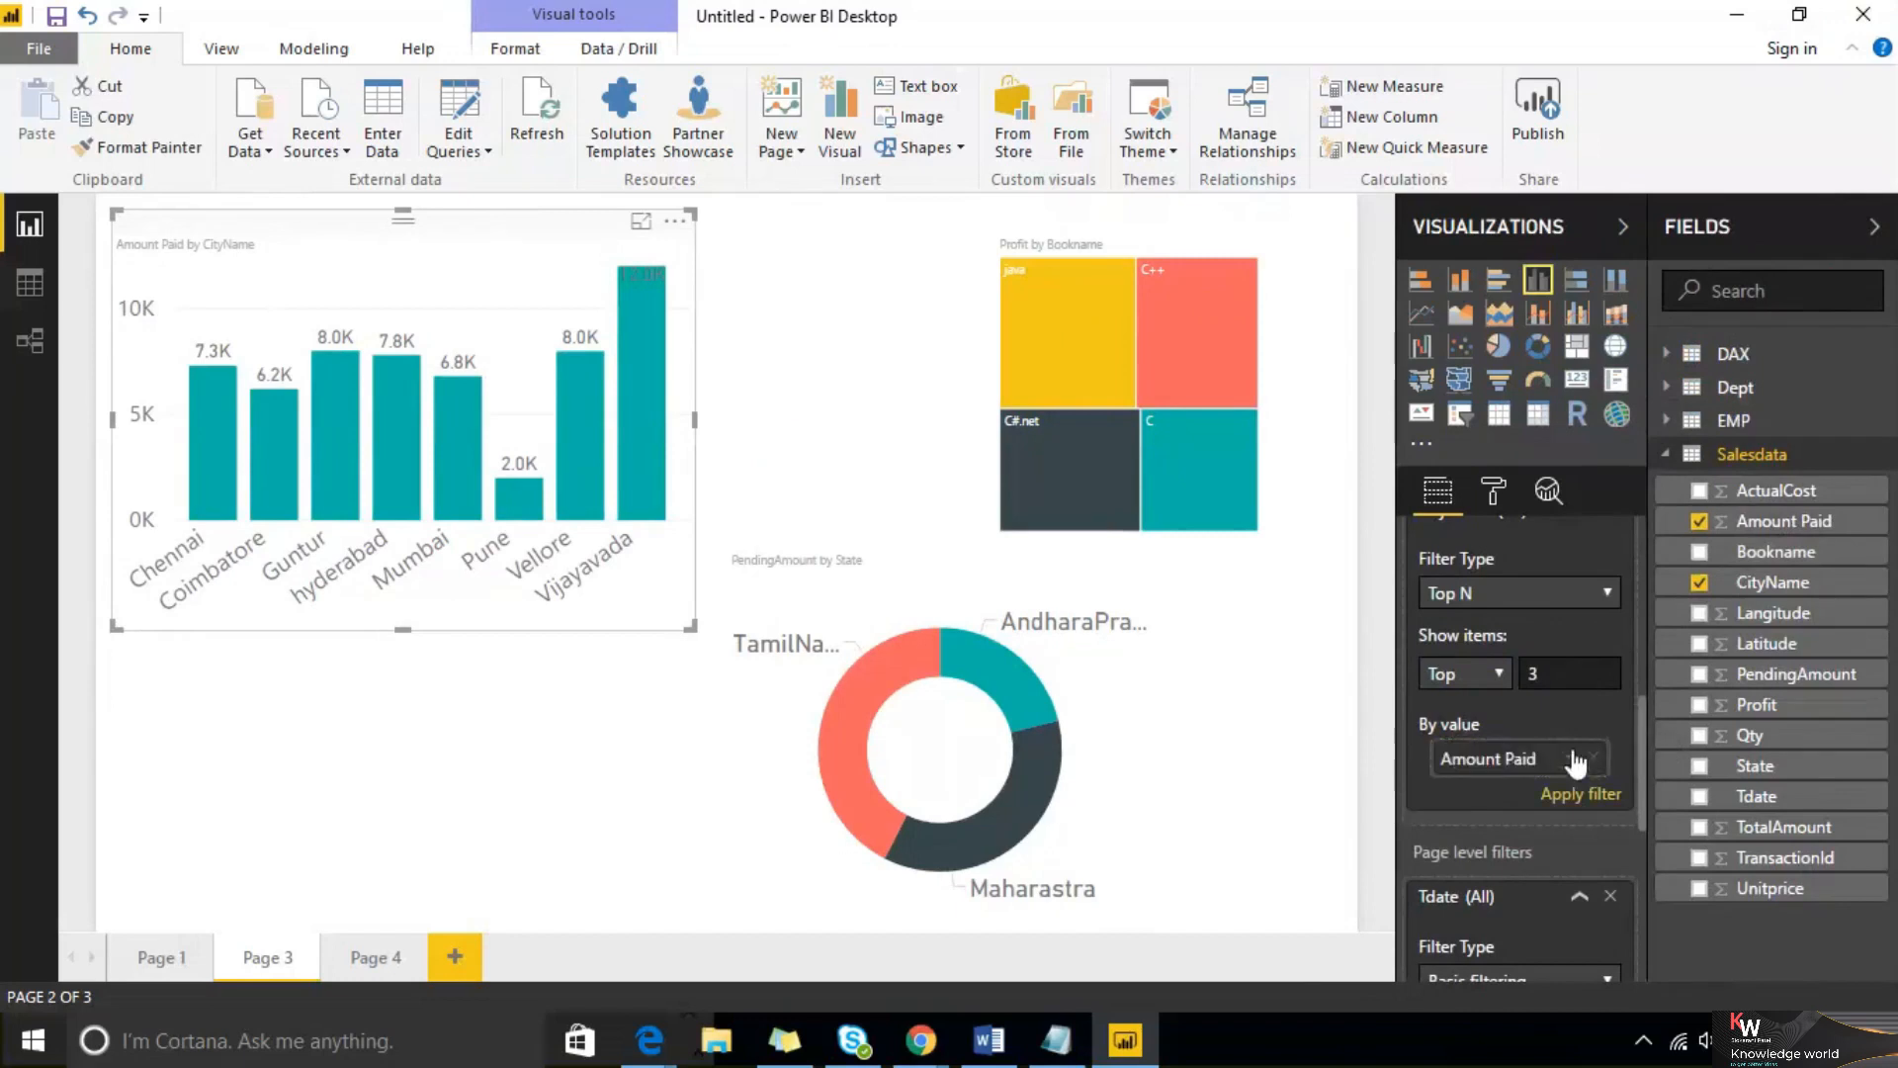
{"action": "scroll", "coordinate": [1577, 761], "scroll_direction": "up", "scroll_amount": 3}
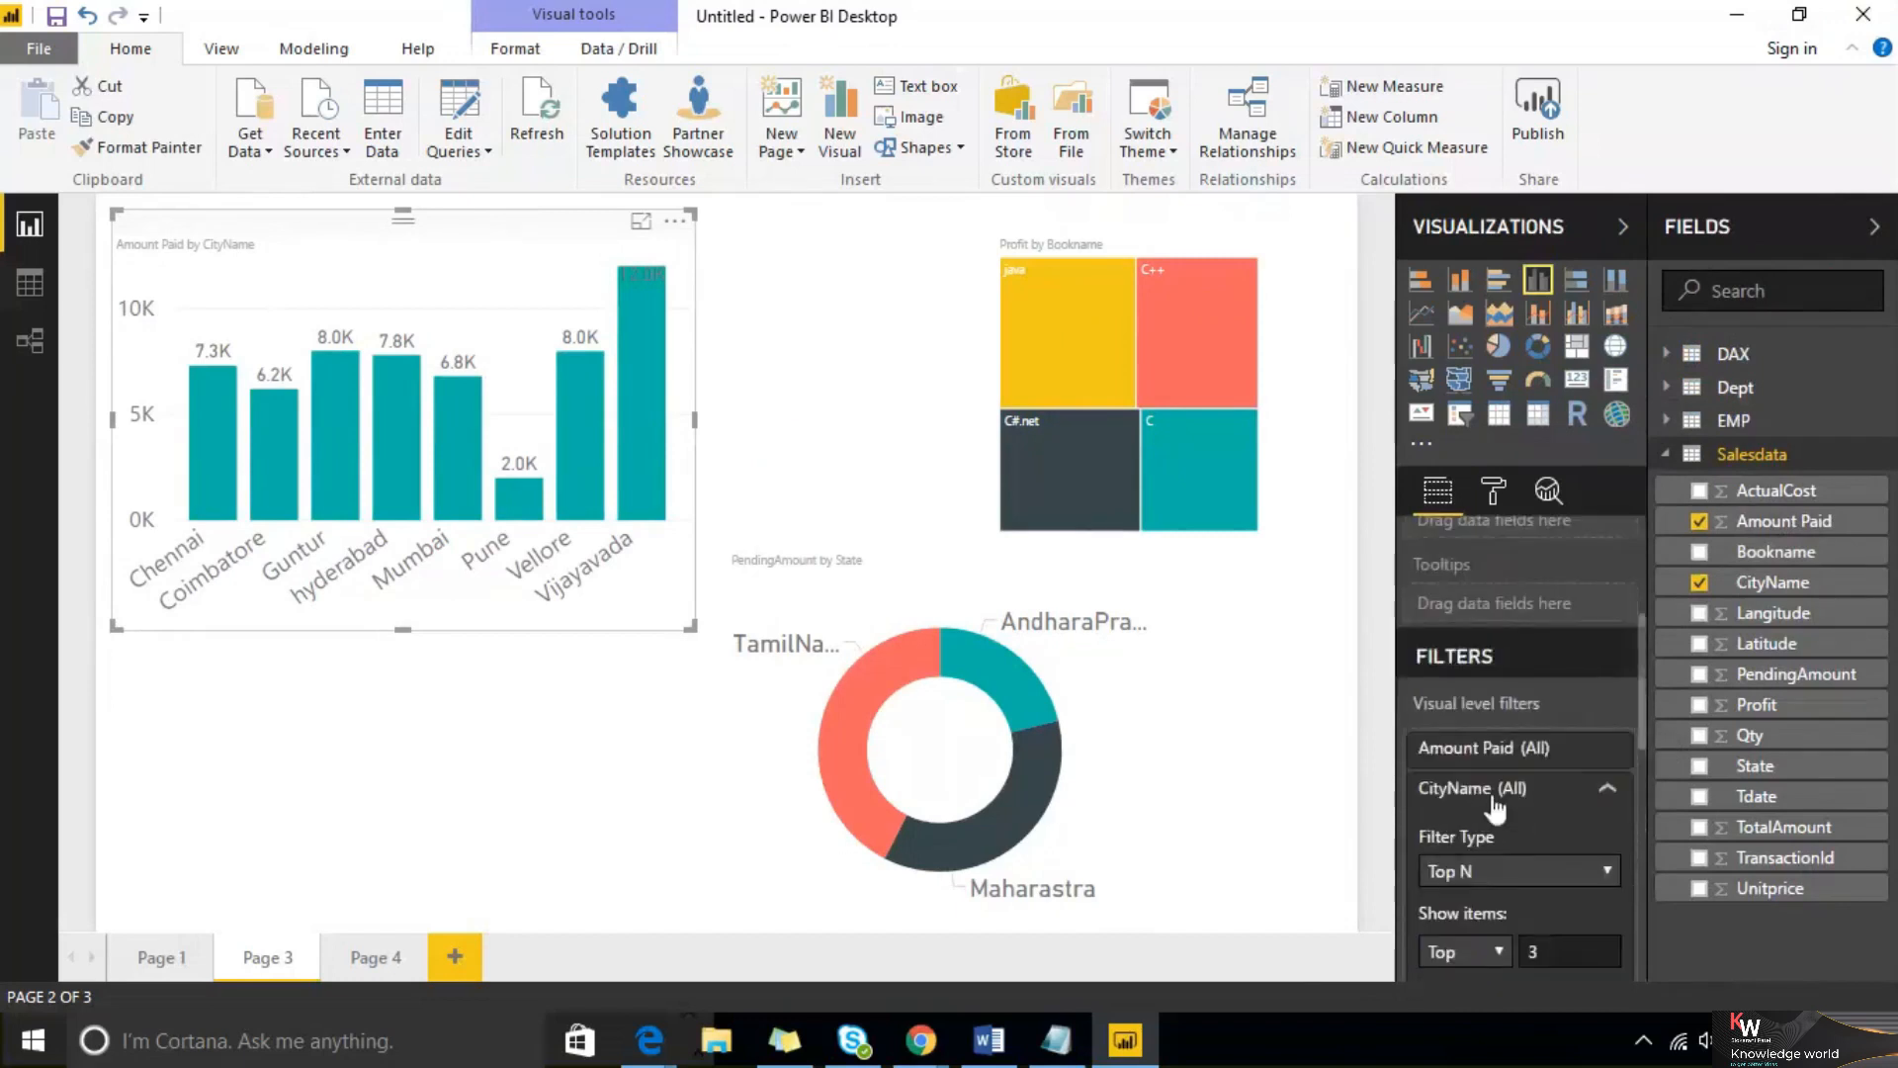
{"action": "scroll", "coordinate": [1513, 858], "scroll_direction": "down", "scroll_amount": 2}
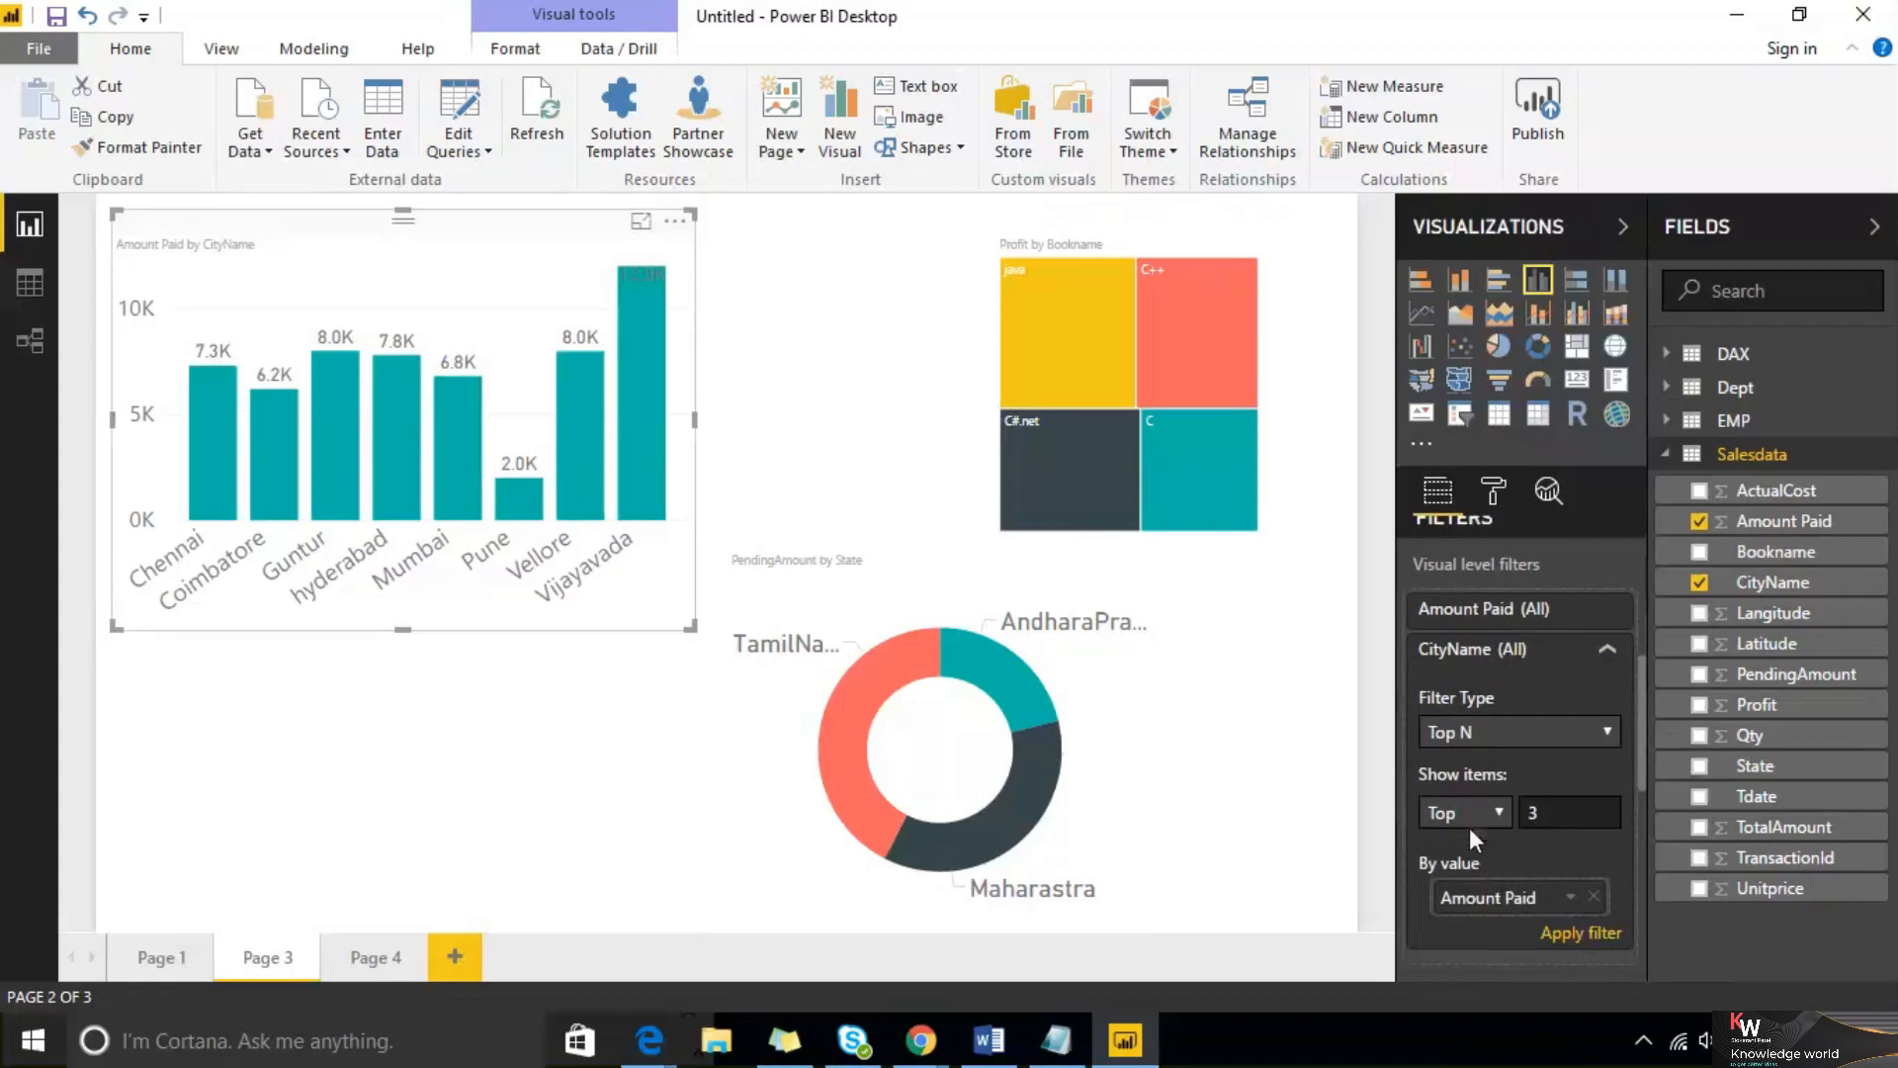
{"action": "left_click", "coordinate": [1562, 935]}
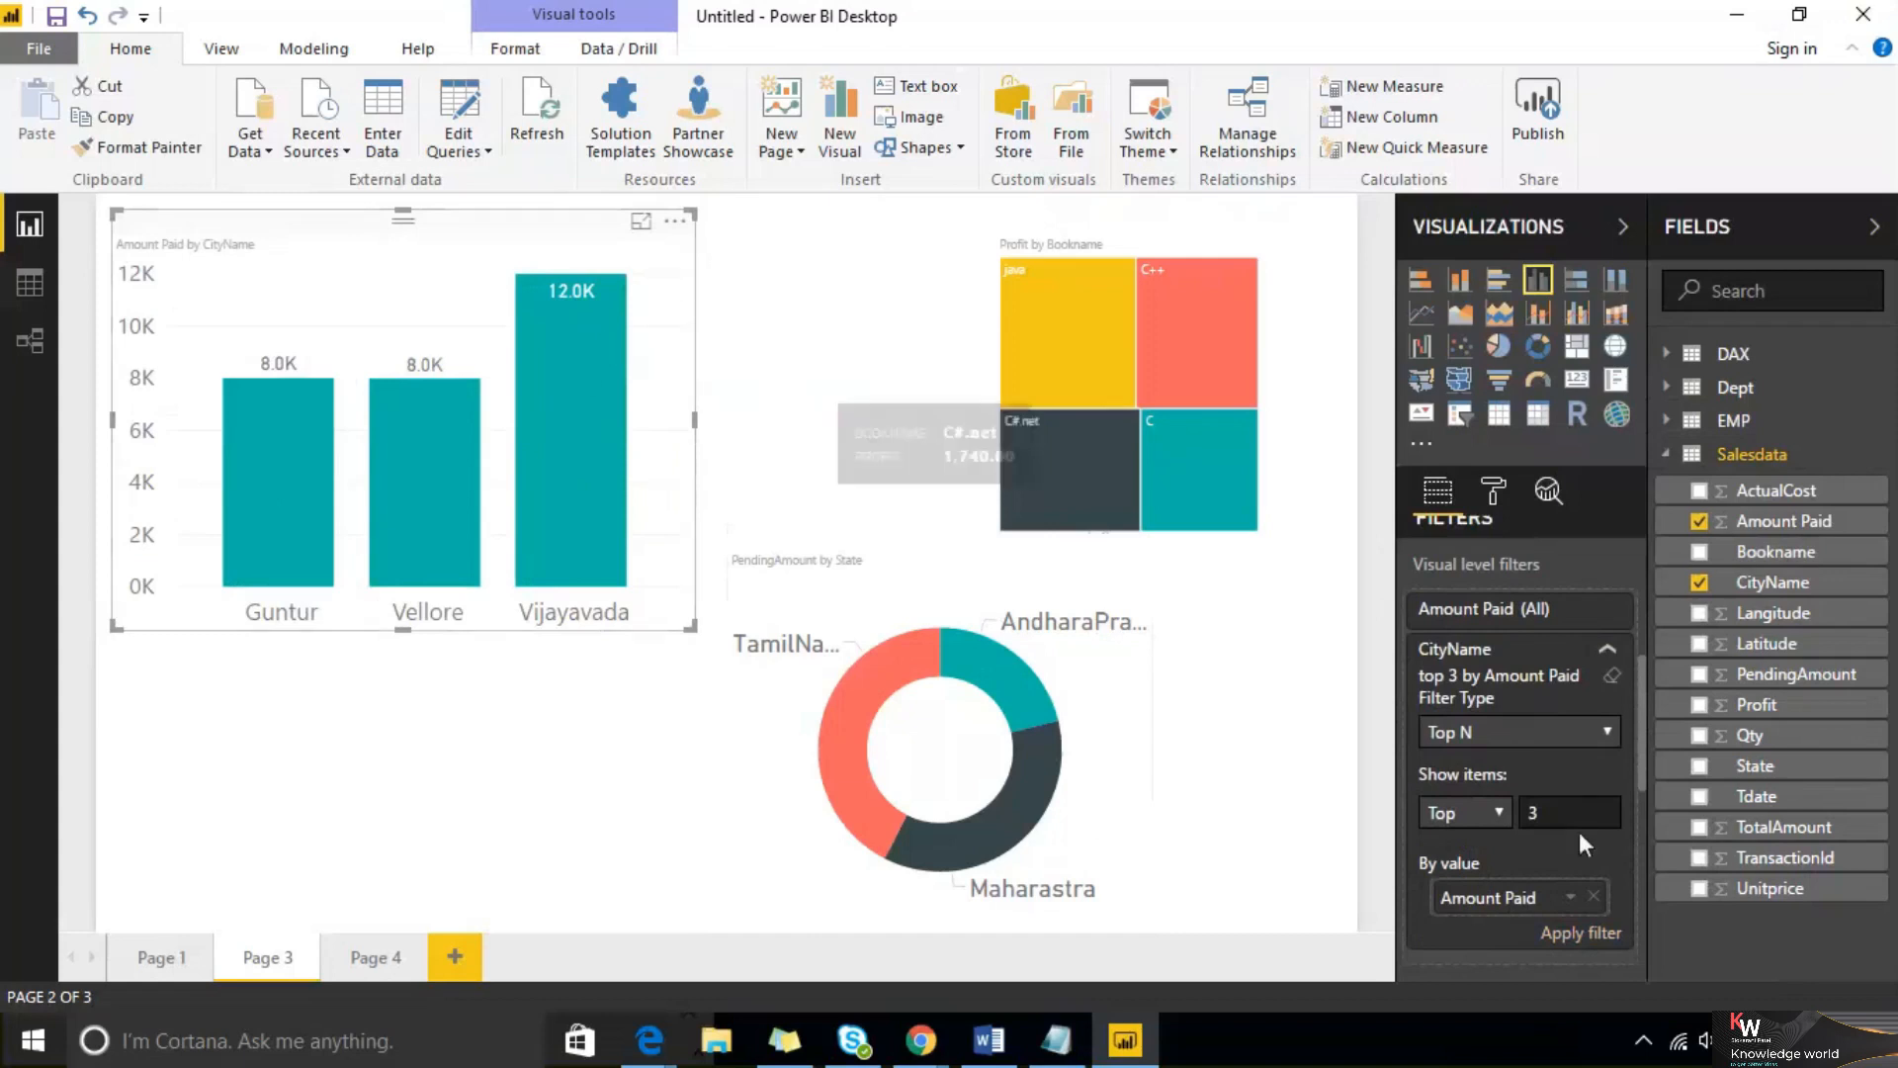
Change the Top N filter to show the top 5 cities and apply it
{"action": "left_click_drag", "start_coordinate": [1572, 813], "coordinate": [1507, 803]}
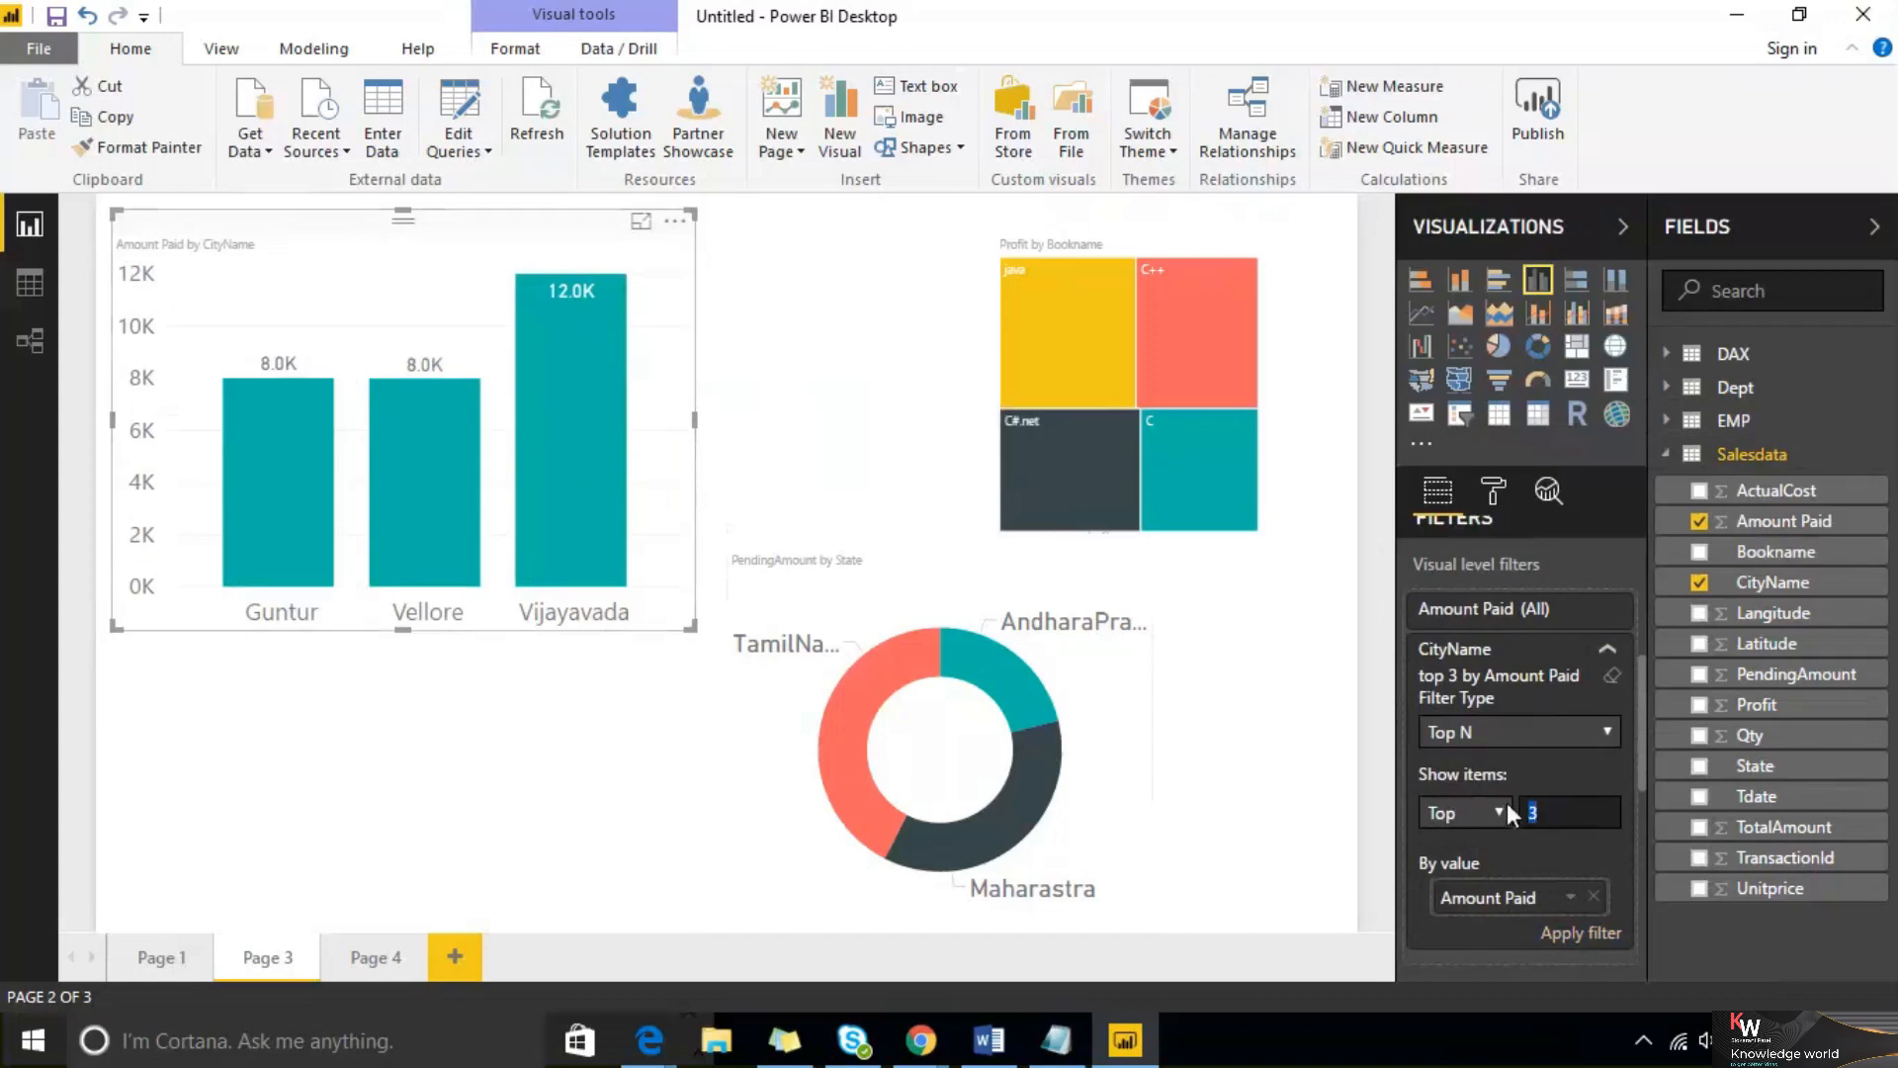
{"action": "left_click", "coordinate": [1575, 935]}
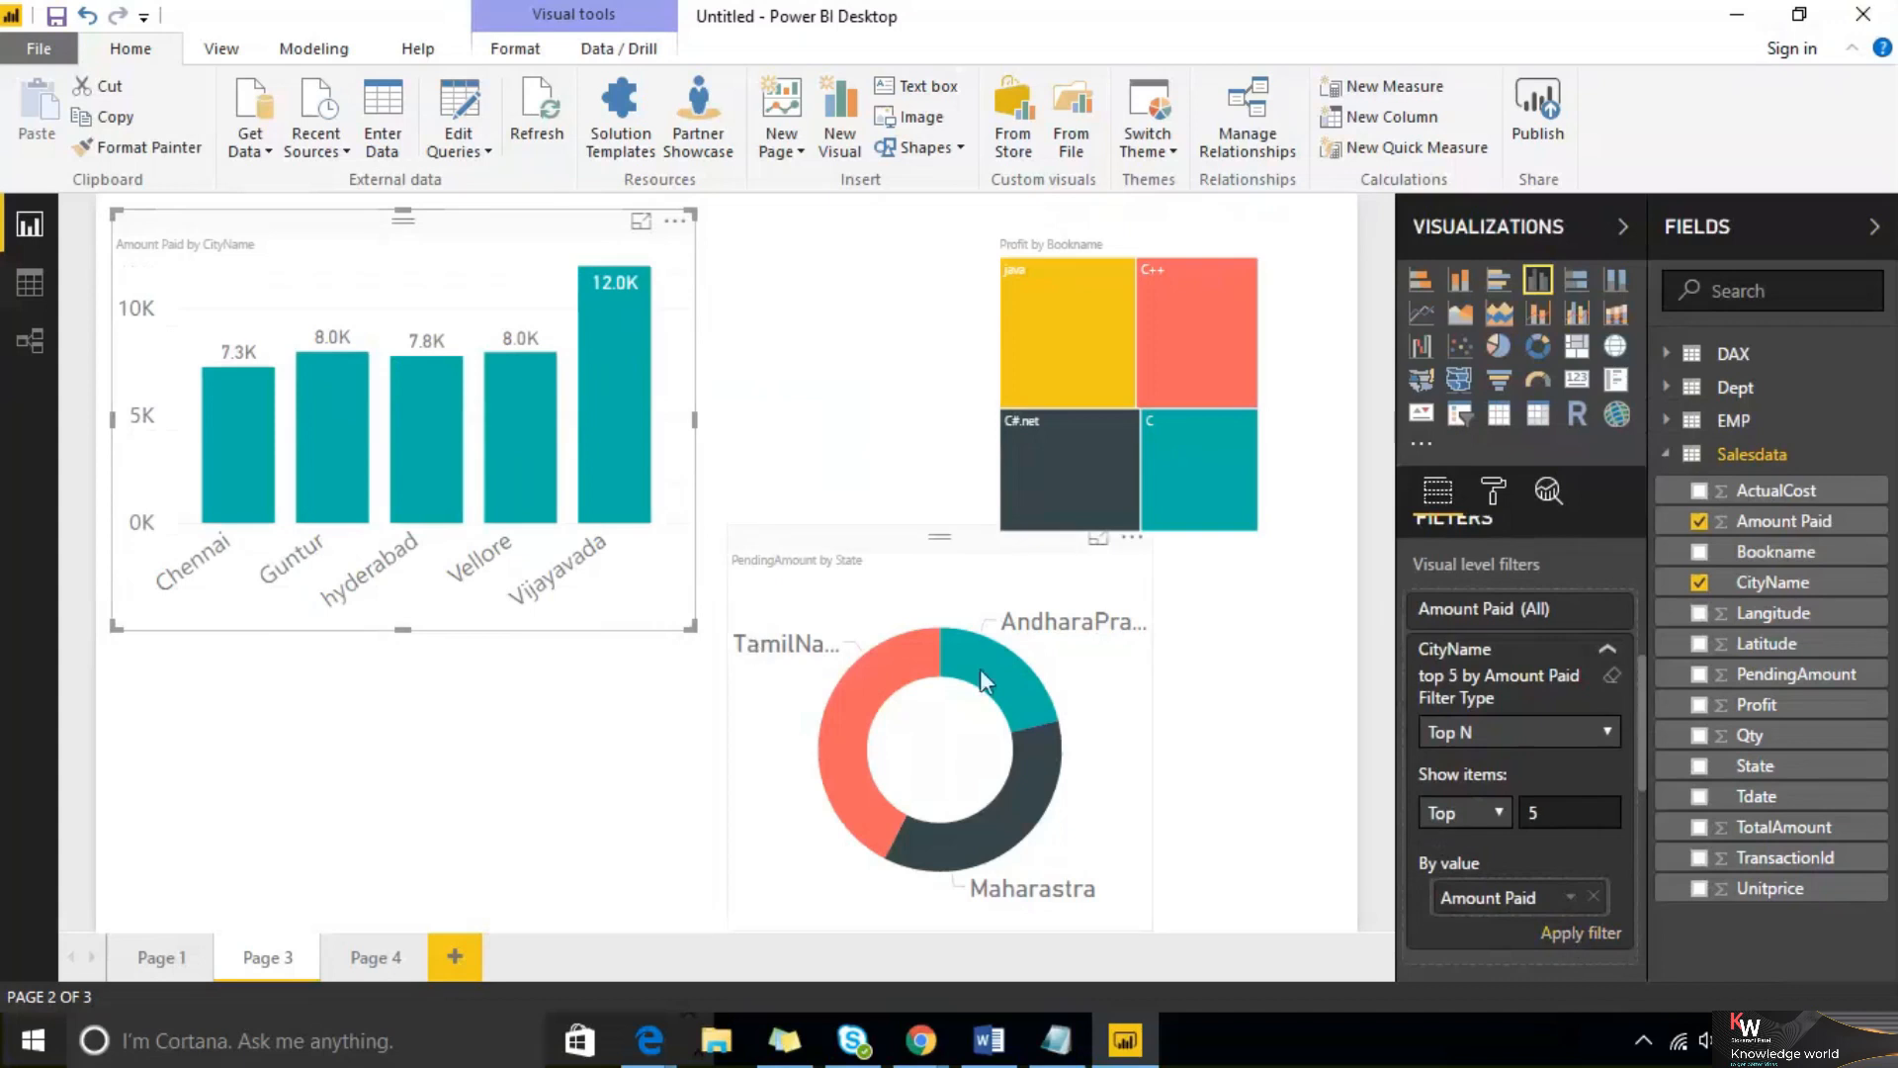
Set the Top N filter to show the Bottom 3 cities by Amount Paid and apply it
{"action": "left_click_drag", "start_coordinate": [1547, 808], "coordinate": [1500, 816]}
{"action": "type", "text": "3"}
{"action": "left_click", "coordinate": [1467, 812]}
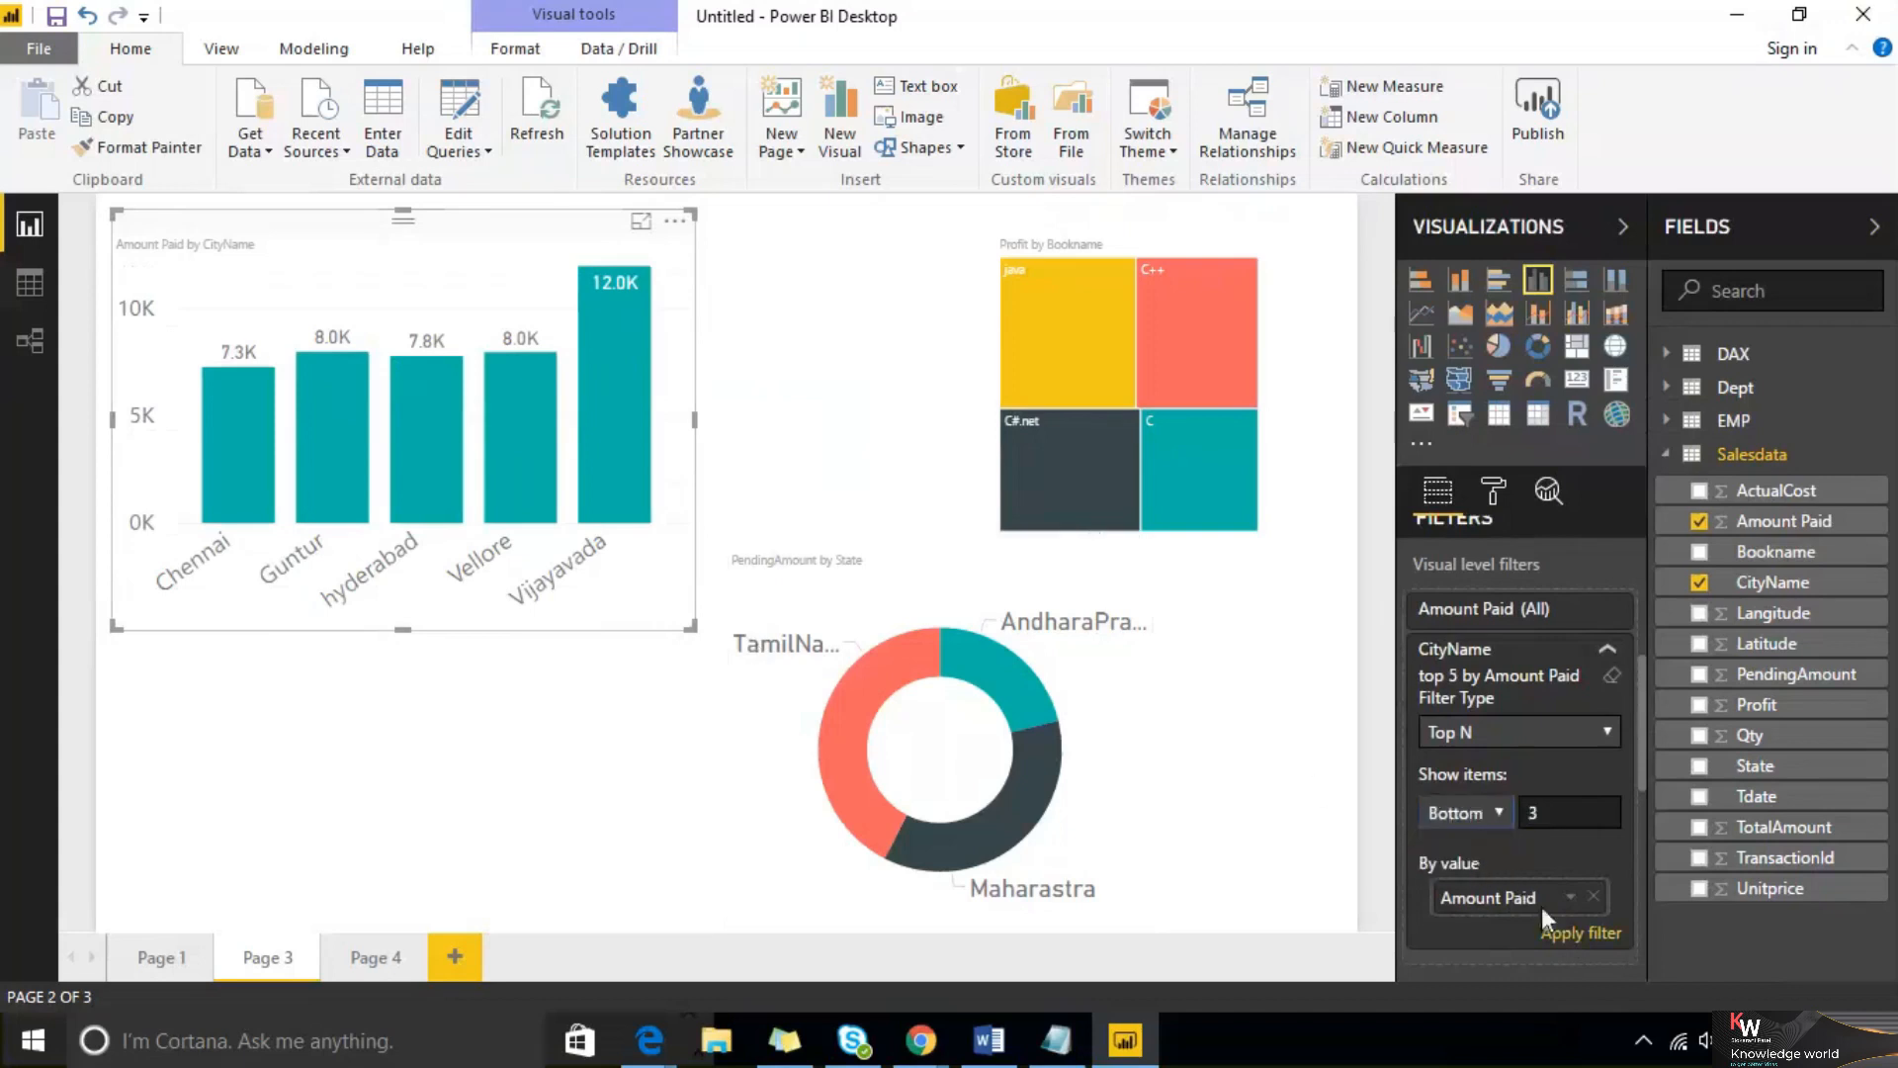
{"action": "left_click", "coordinate": [1557, 929]}
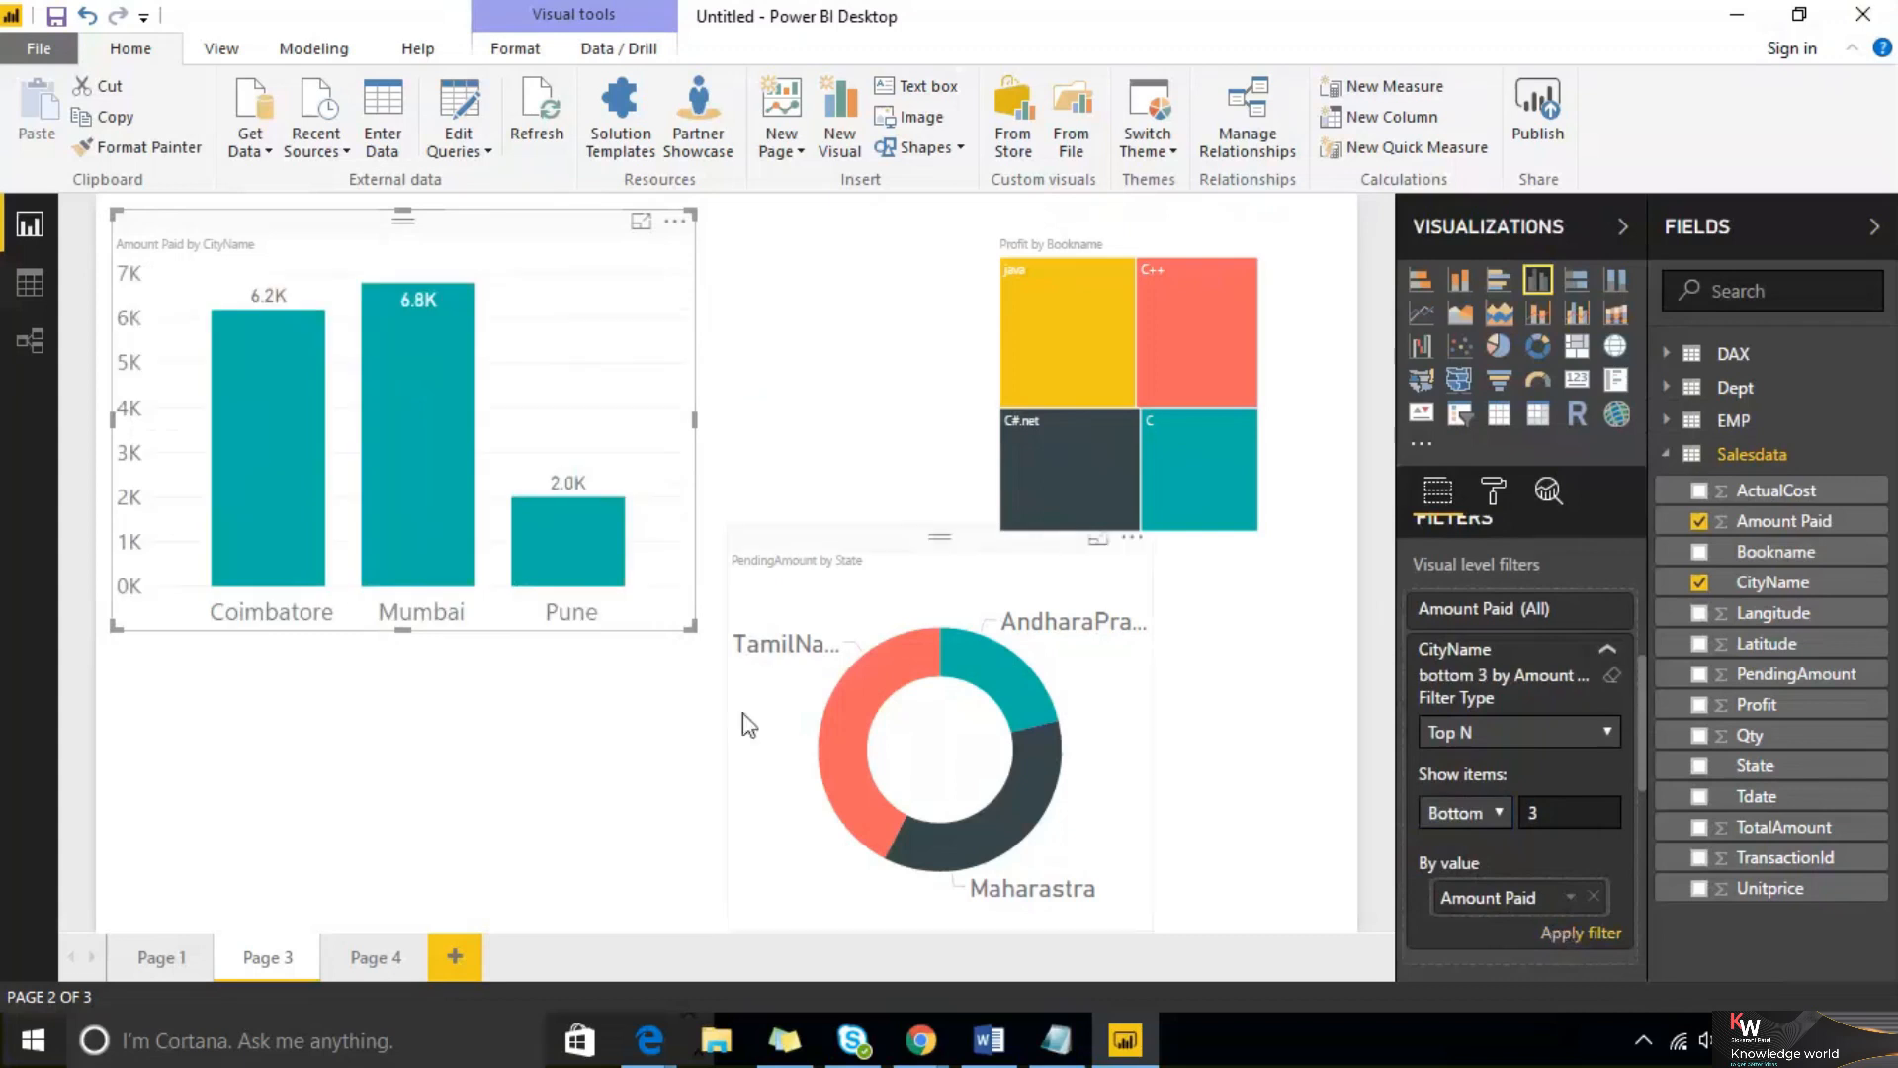
Sort the column chart by Amount Paid in descending order
{"action": "mouse_move", "coordinate": [303, 445]}
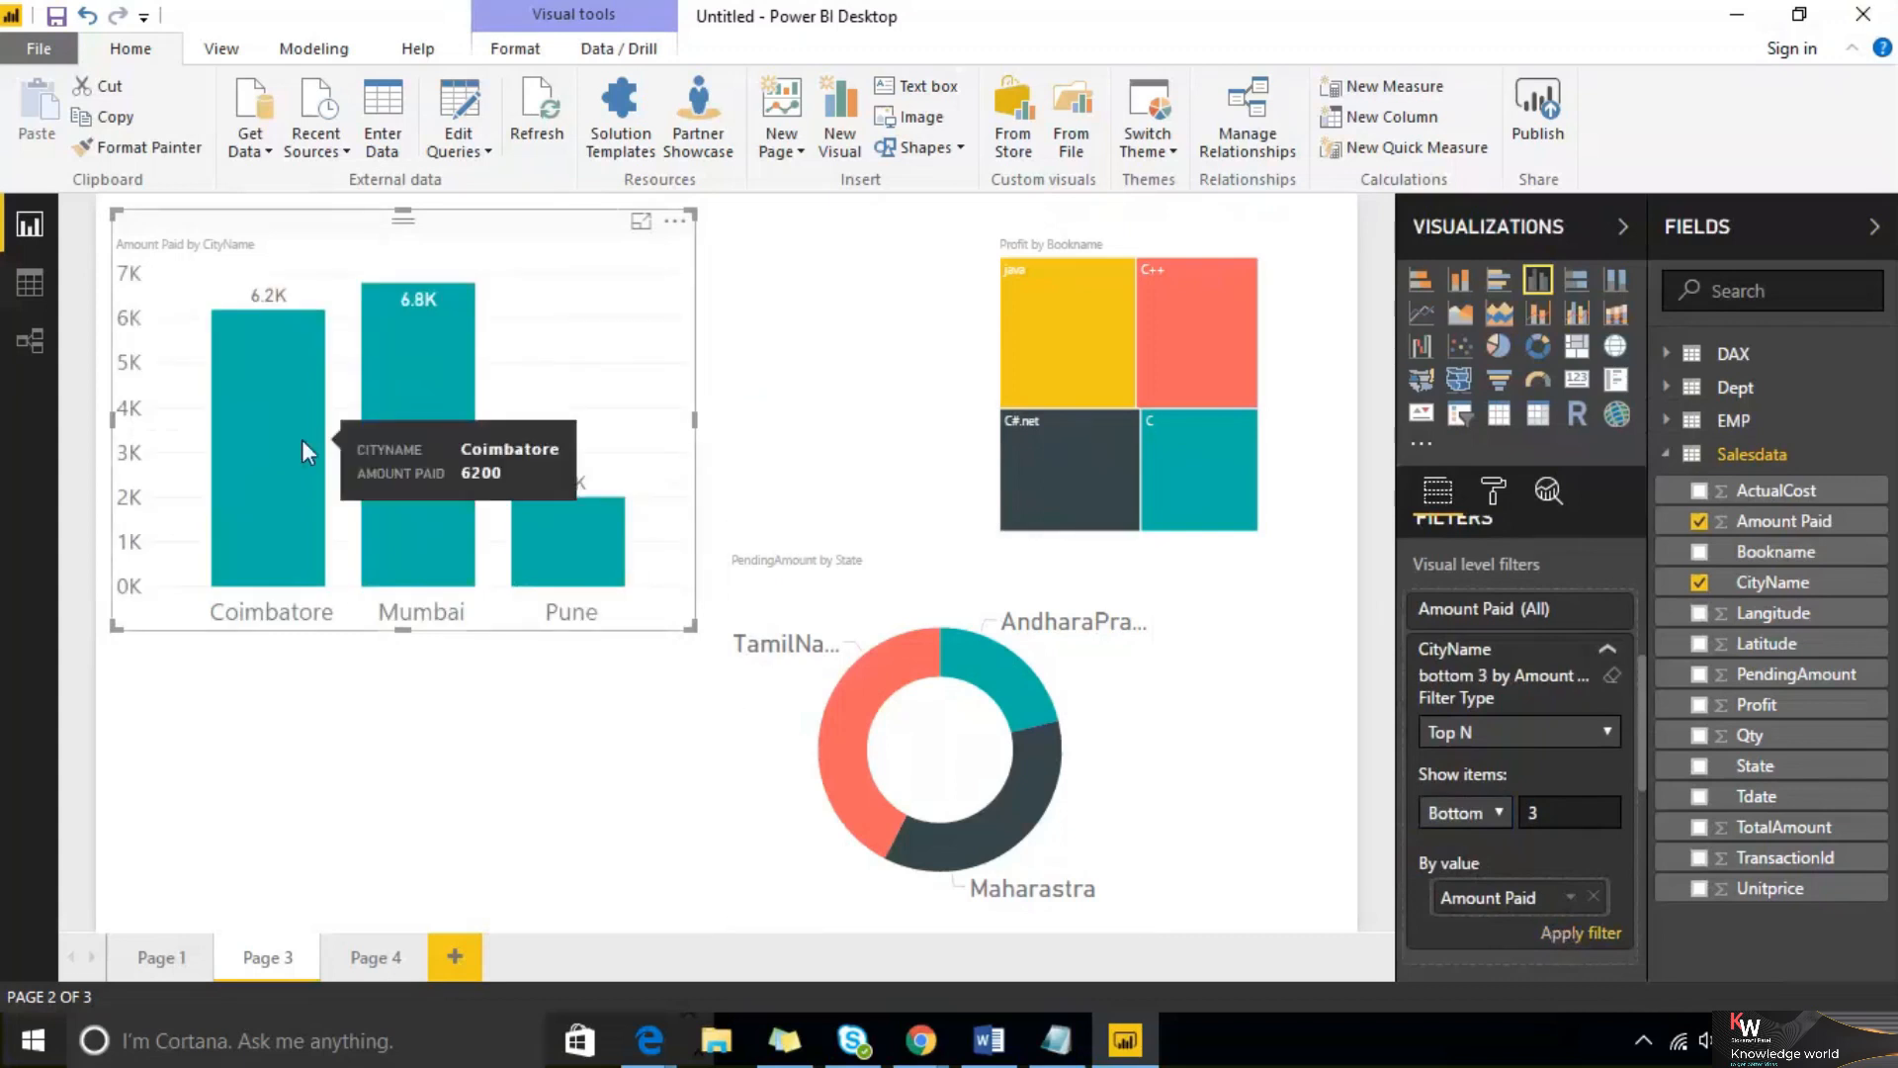
{"action": "left_click", "coordinate": [678, 224]}
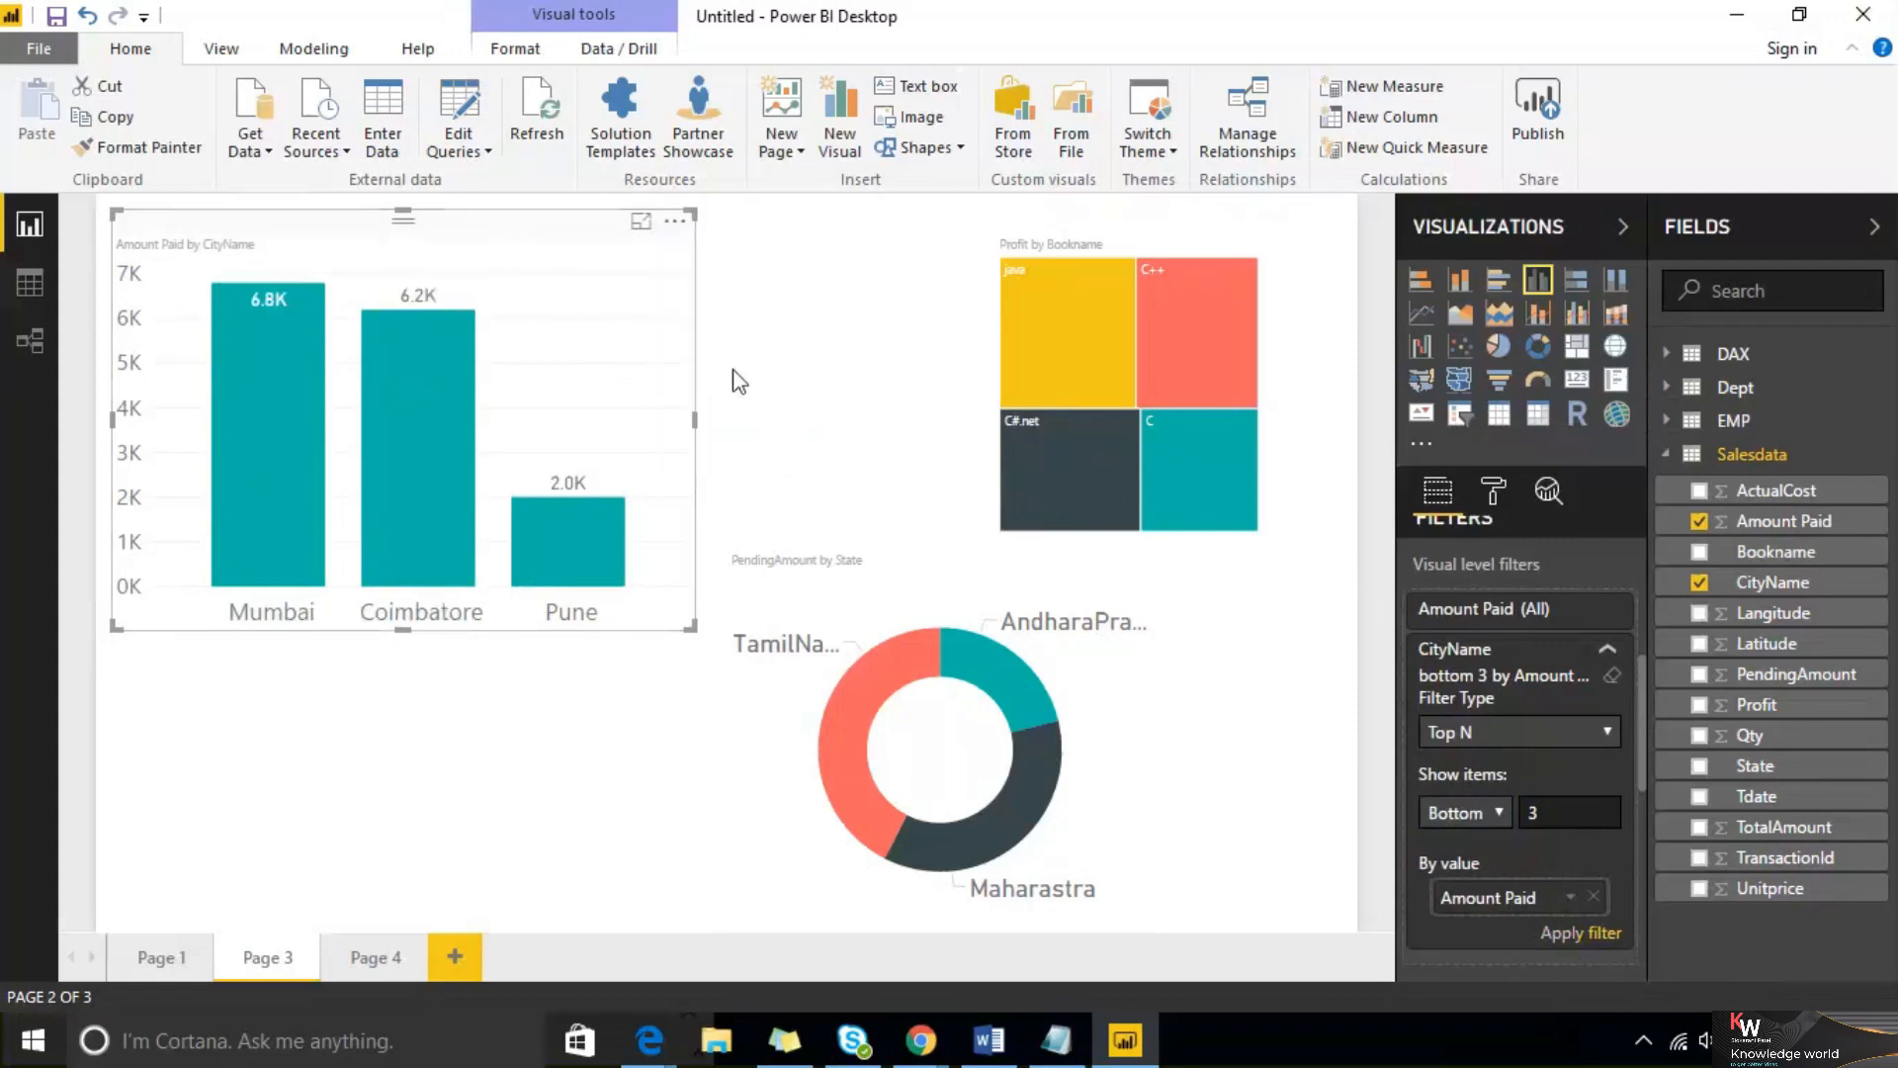
Collapse the CityName visual-level filter card and the Tdate page-level filter card
{"action": "left_click", "coordinate": [1608, 655]}
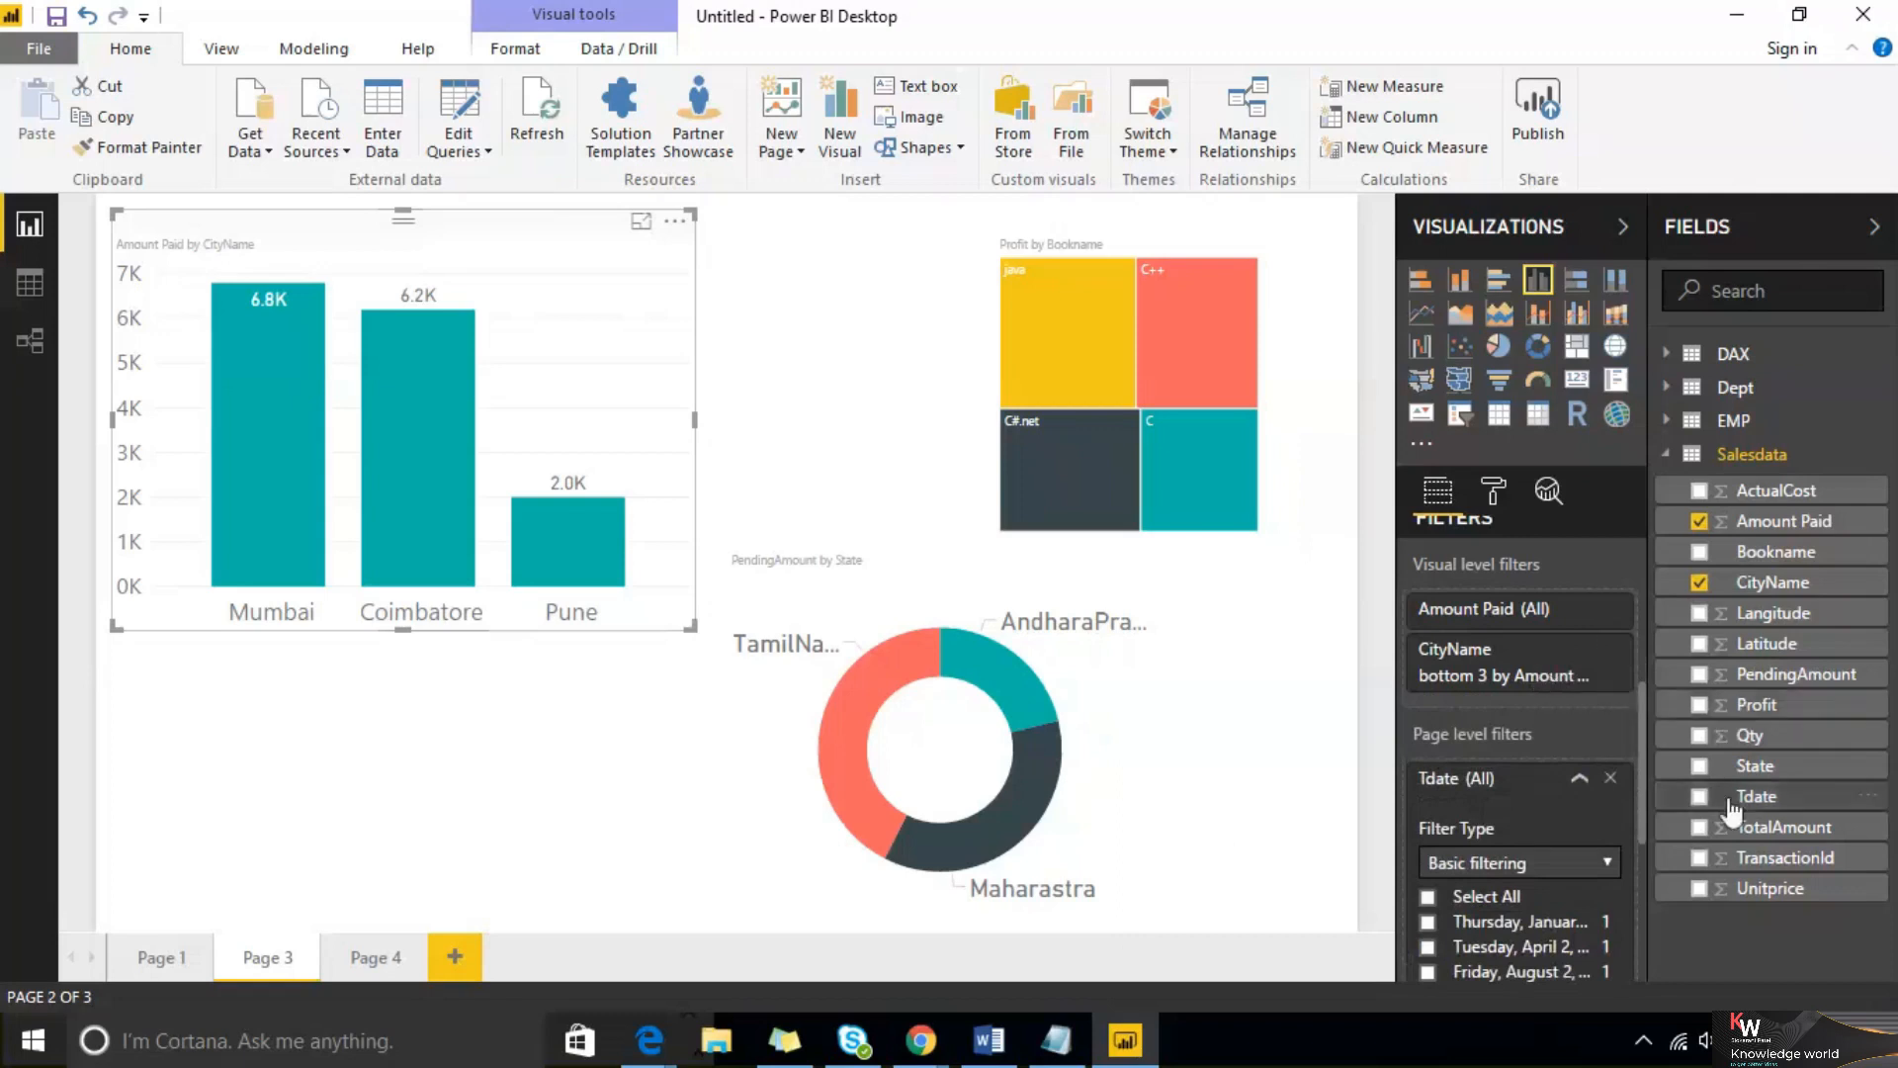
{"action": "scroll", "coordinate": [1523, 645], "scroll_direction": "down", "scroll_amount": 2}
{"action": "scroll", "coordinate": [1524, 643], "scroll_direction": "down", "scroll_amount": 2}
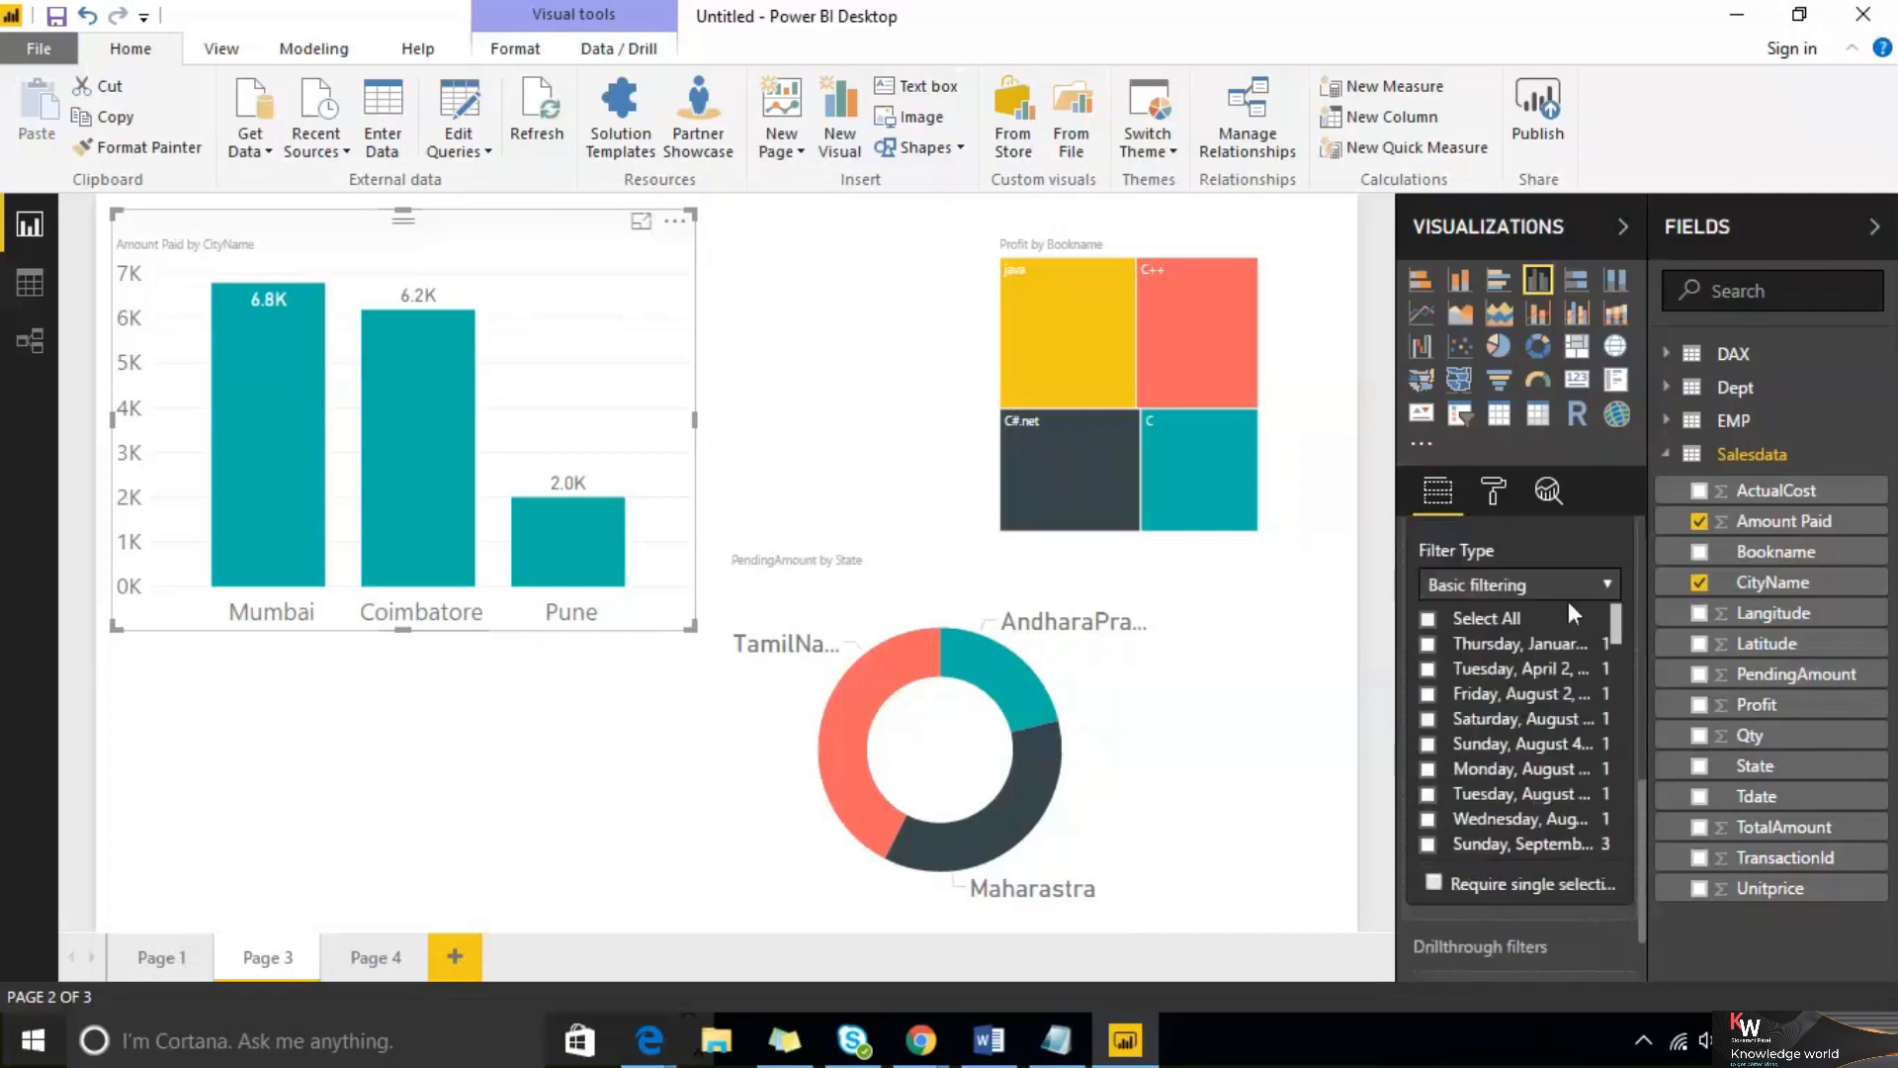
{"action": "scroll", "coordinate": [1572, 638], "scroll_direction": "up", "scroll_amount": 2}
{"action": "left_click", "coordinate": [1583, 642]}
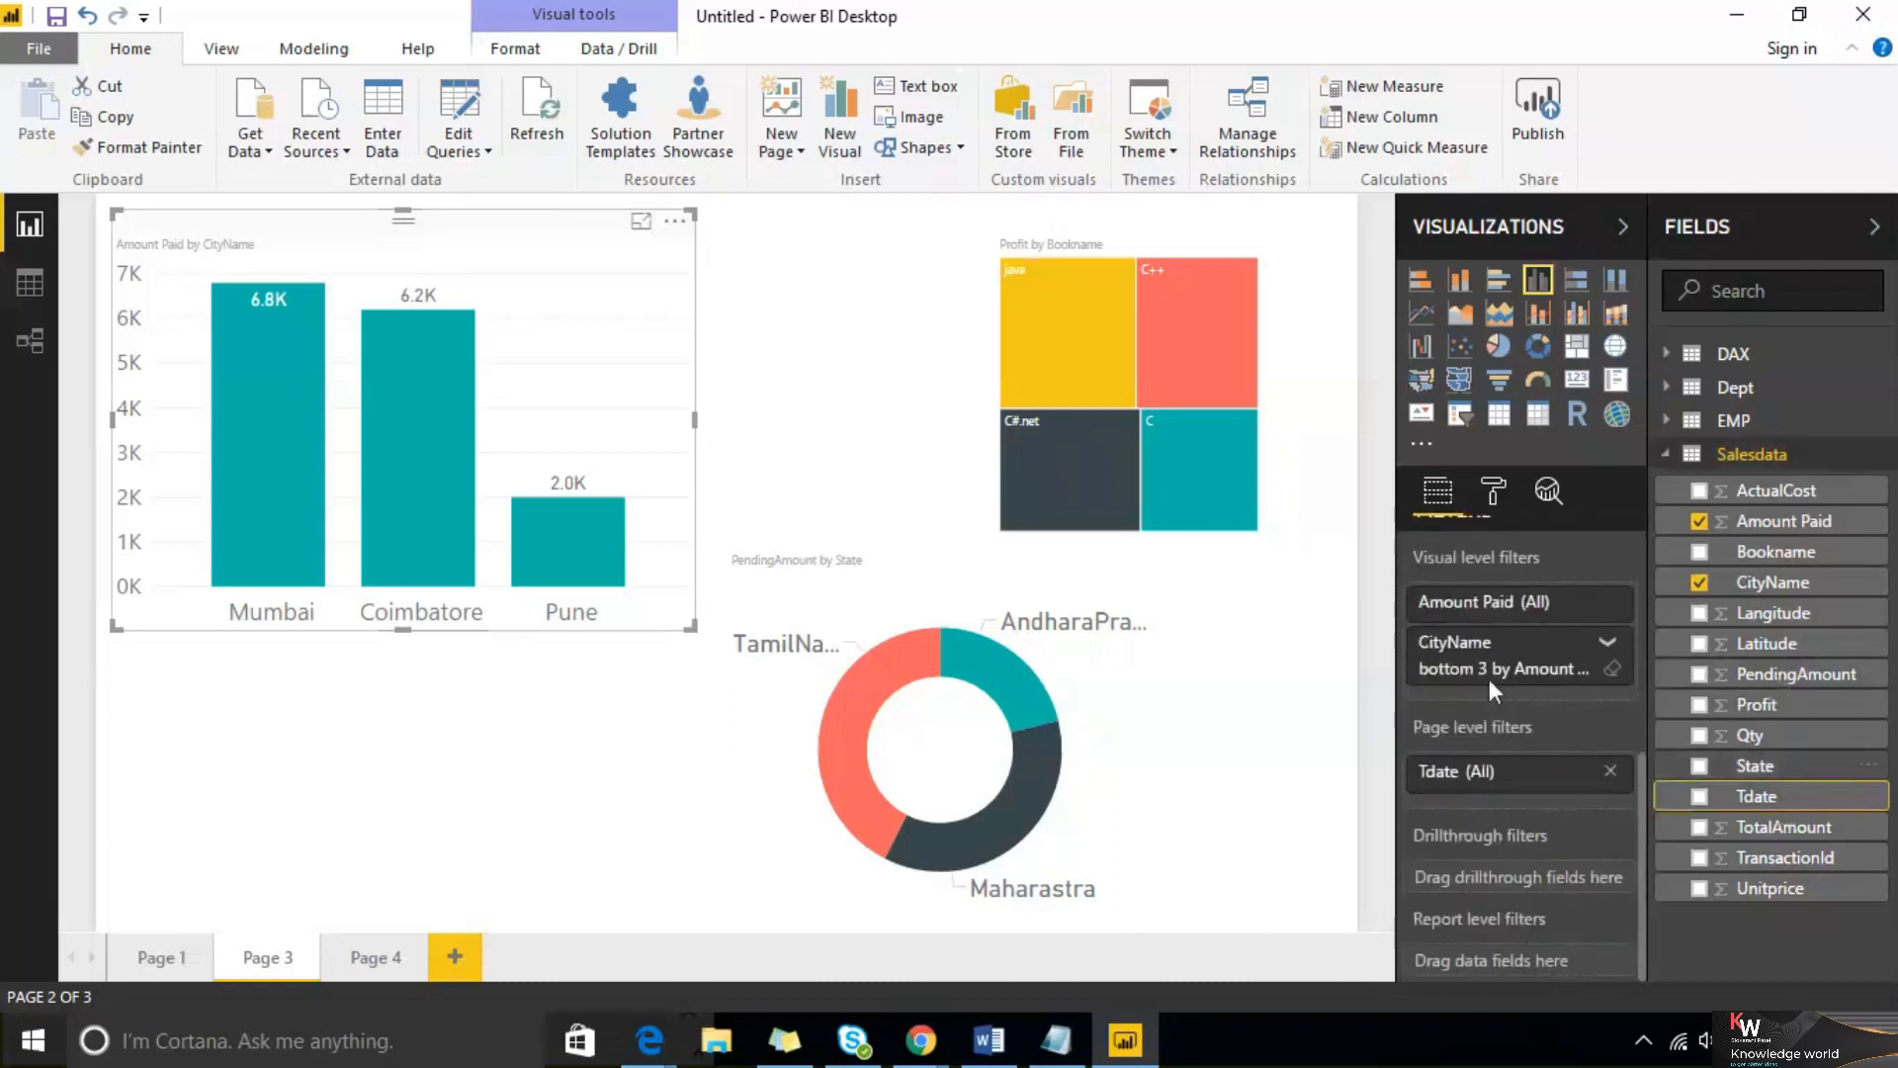
Add Tdate as a report-level filter and switch its filter type to Relative date filtering
{"action": "left_click", "coordinate": [1780, 801]}
{"action": "left_click_drag", "start_coordinate": [1780, 803], "coordinate": [1564, 969]}
{"action": "scroll", "coordinate": [1533, 747], "scroll_direction": "down", "scroll_amount": 5}
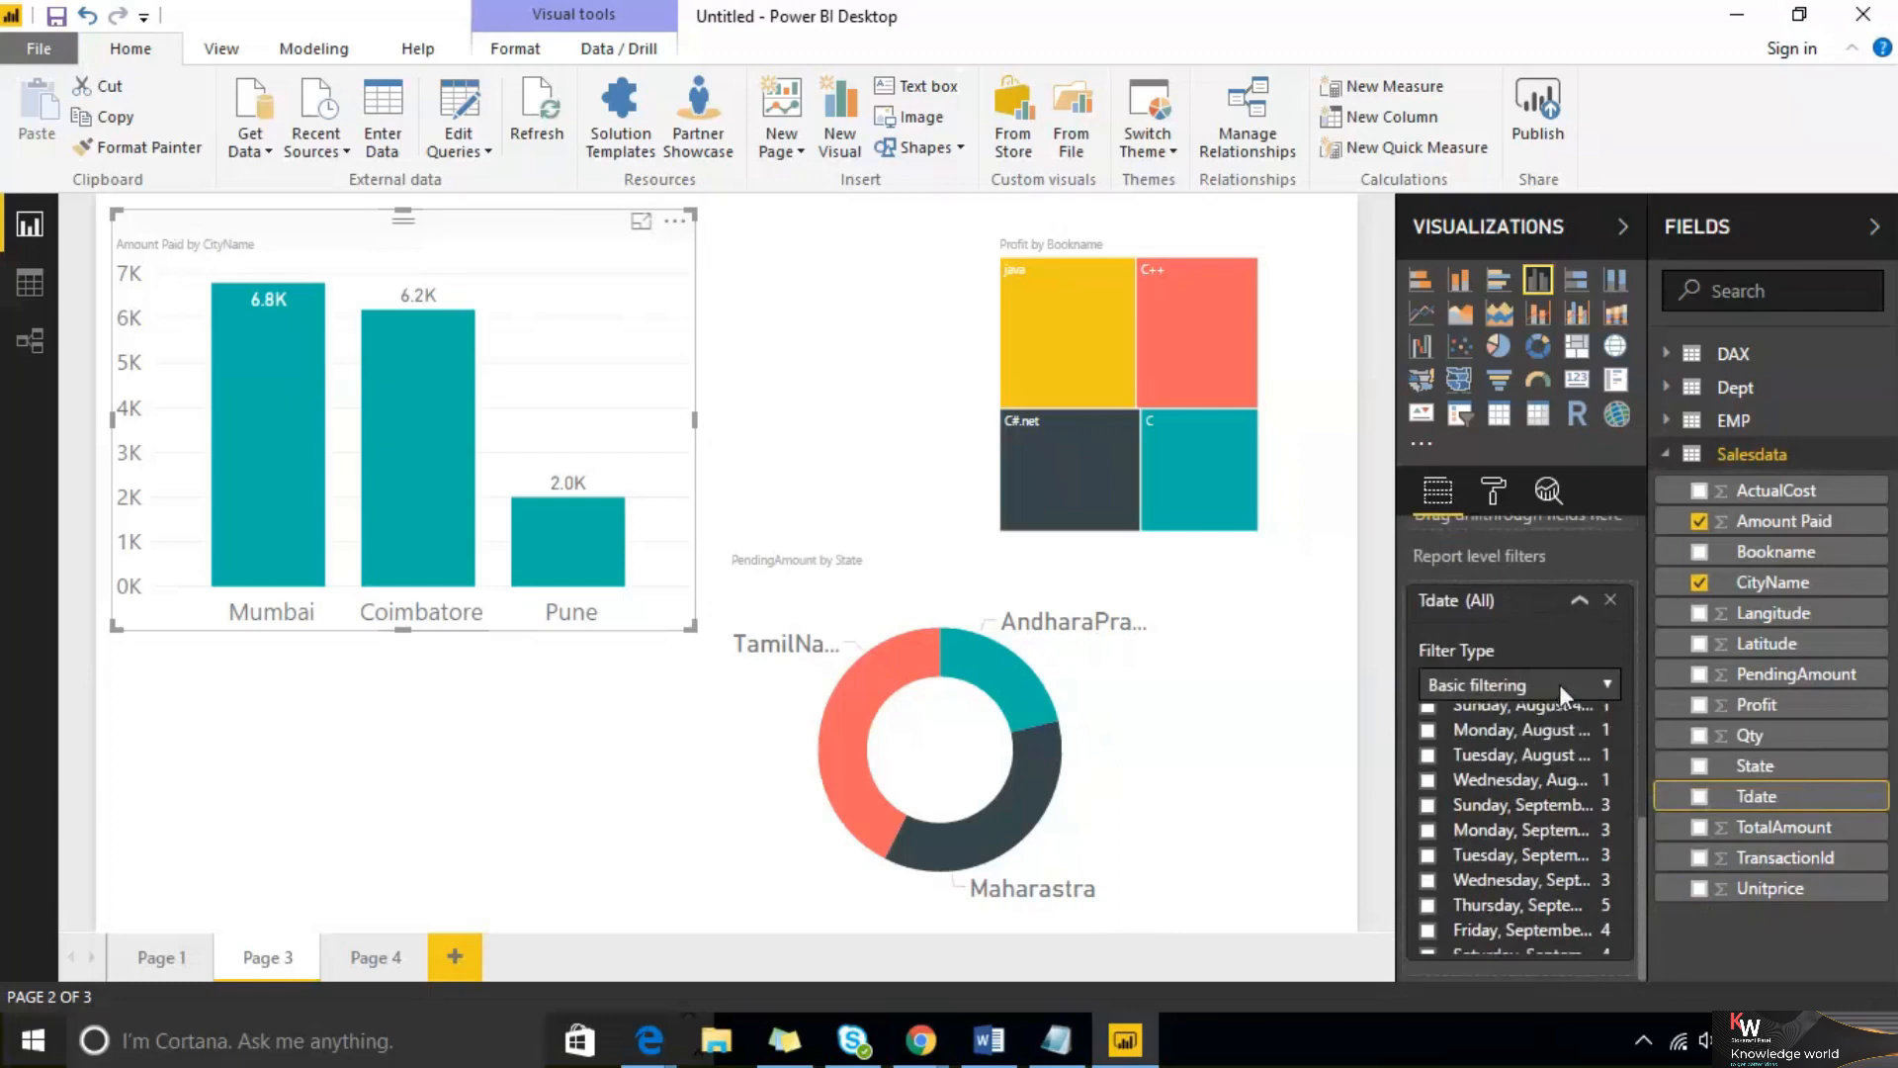
{"action": "left_click", "coordinate": [1558, 685]}
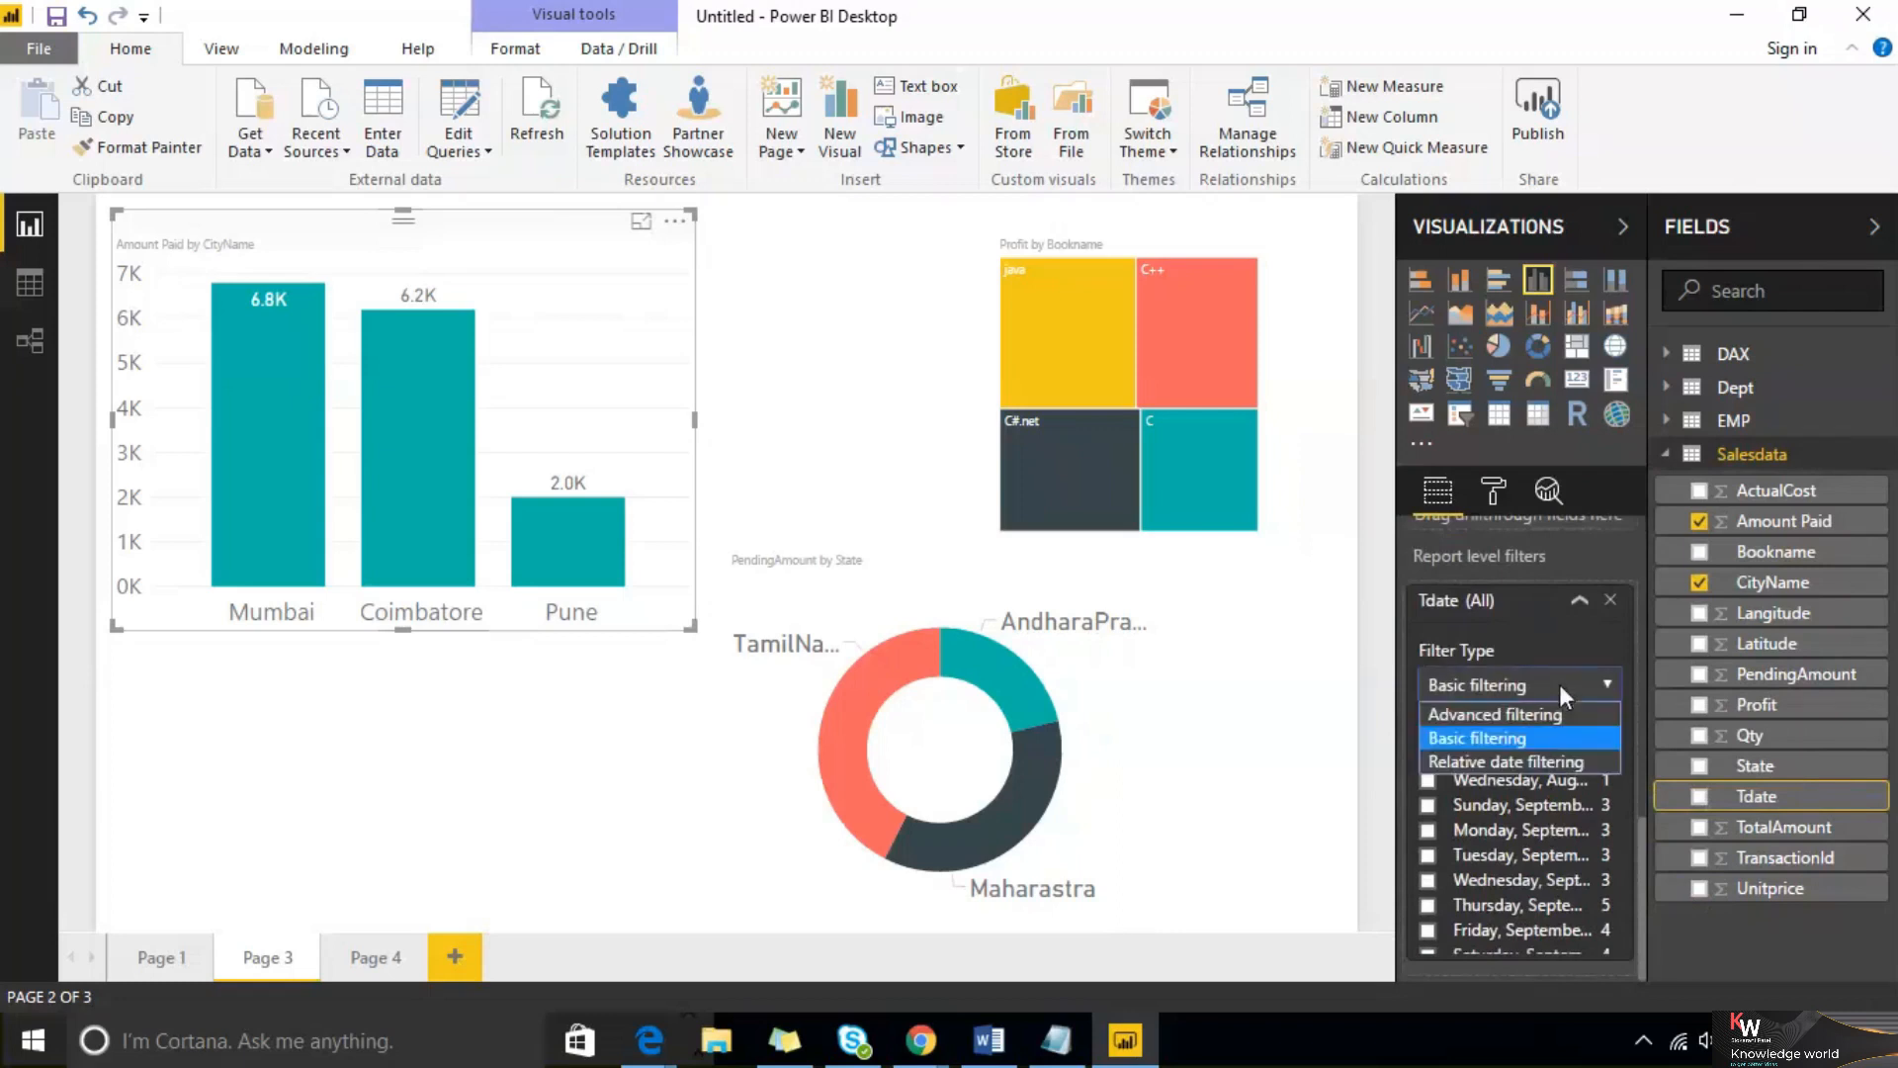
{"action": "left_click", "coordinate": [1548, 761]}
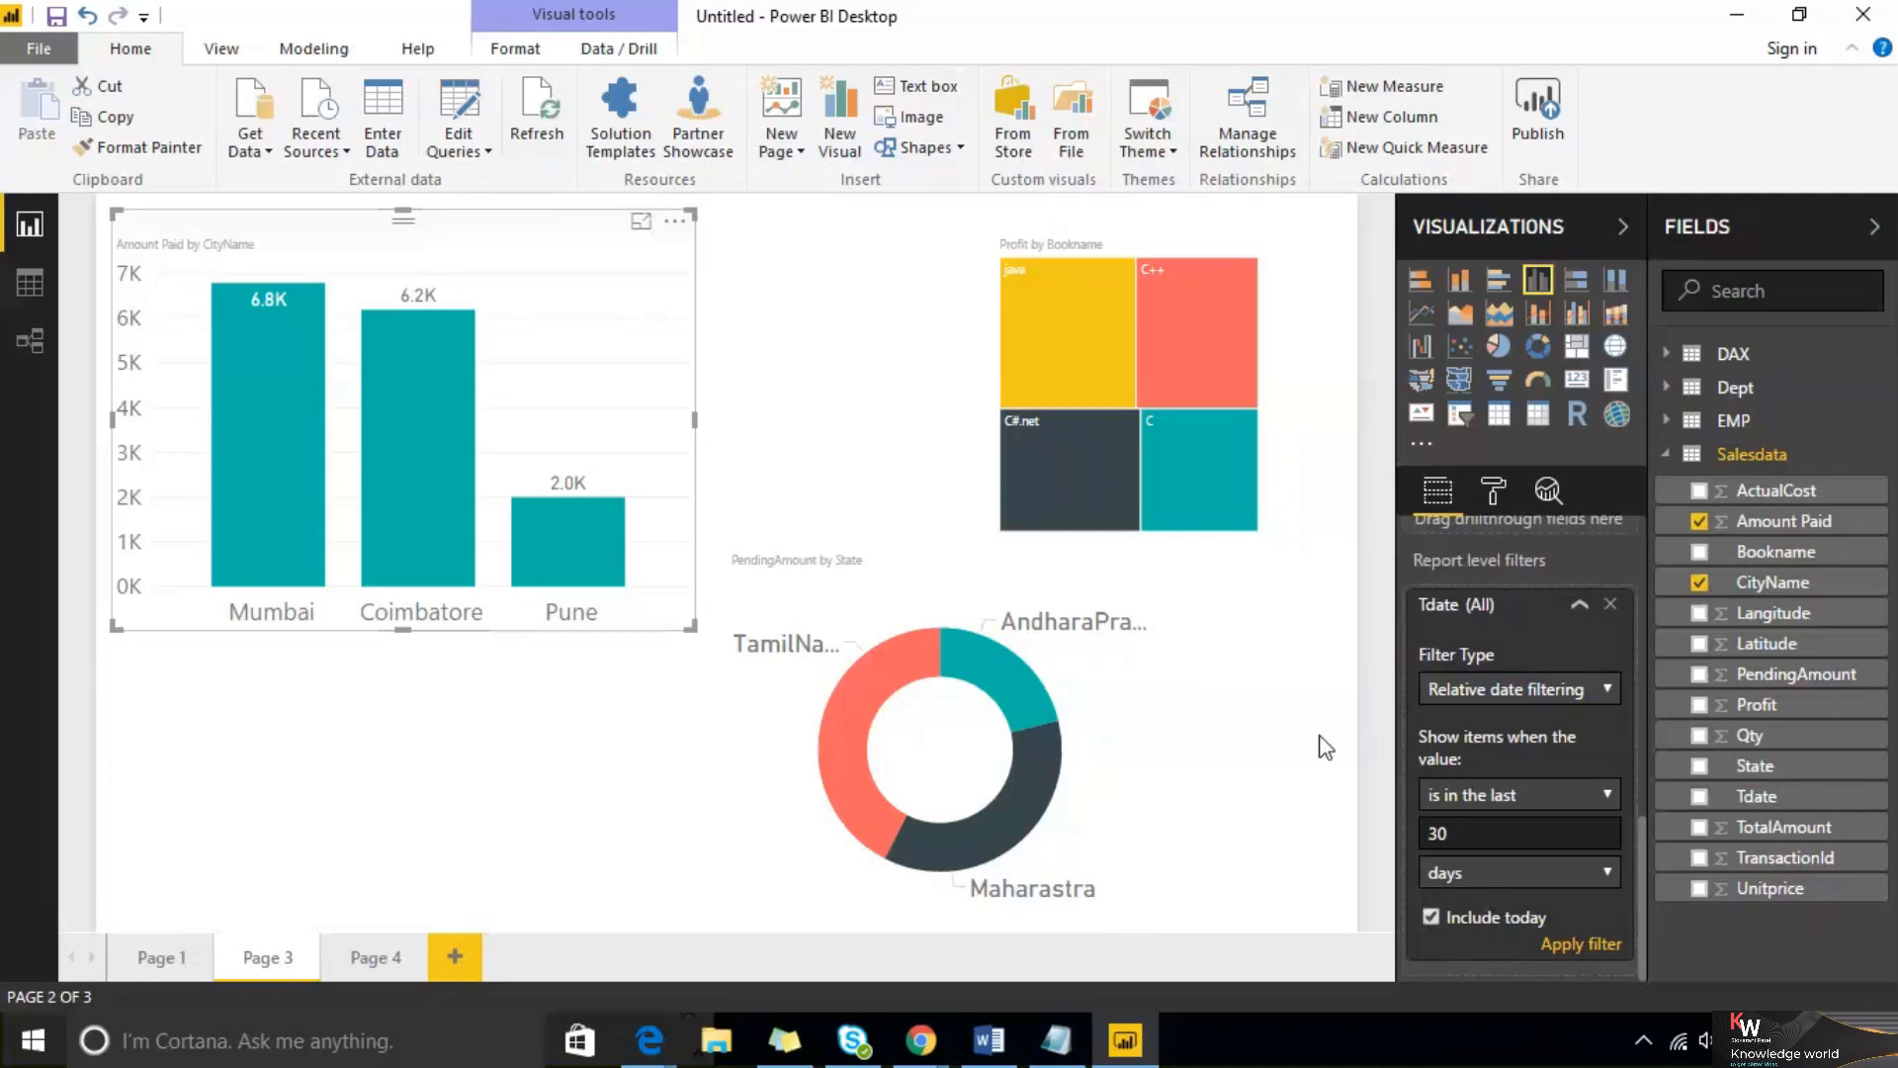
Set the Tdate report filter to 'is in the last' 30 months and apply it
{"action": "left_click", "coordinate": [1558, 695]}
{"action": "left_click", "coordinate": [1554, 767]}
{"action": "left_click", "coordinate": [1600, 870]}
{"action": "left_click", "coordinate": [1552, 778]}
{"action": "left_click", "coordinate": [1572, 944]}
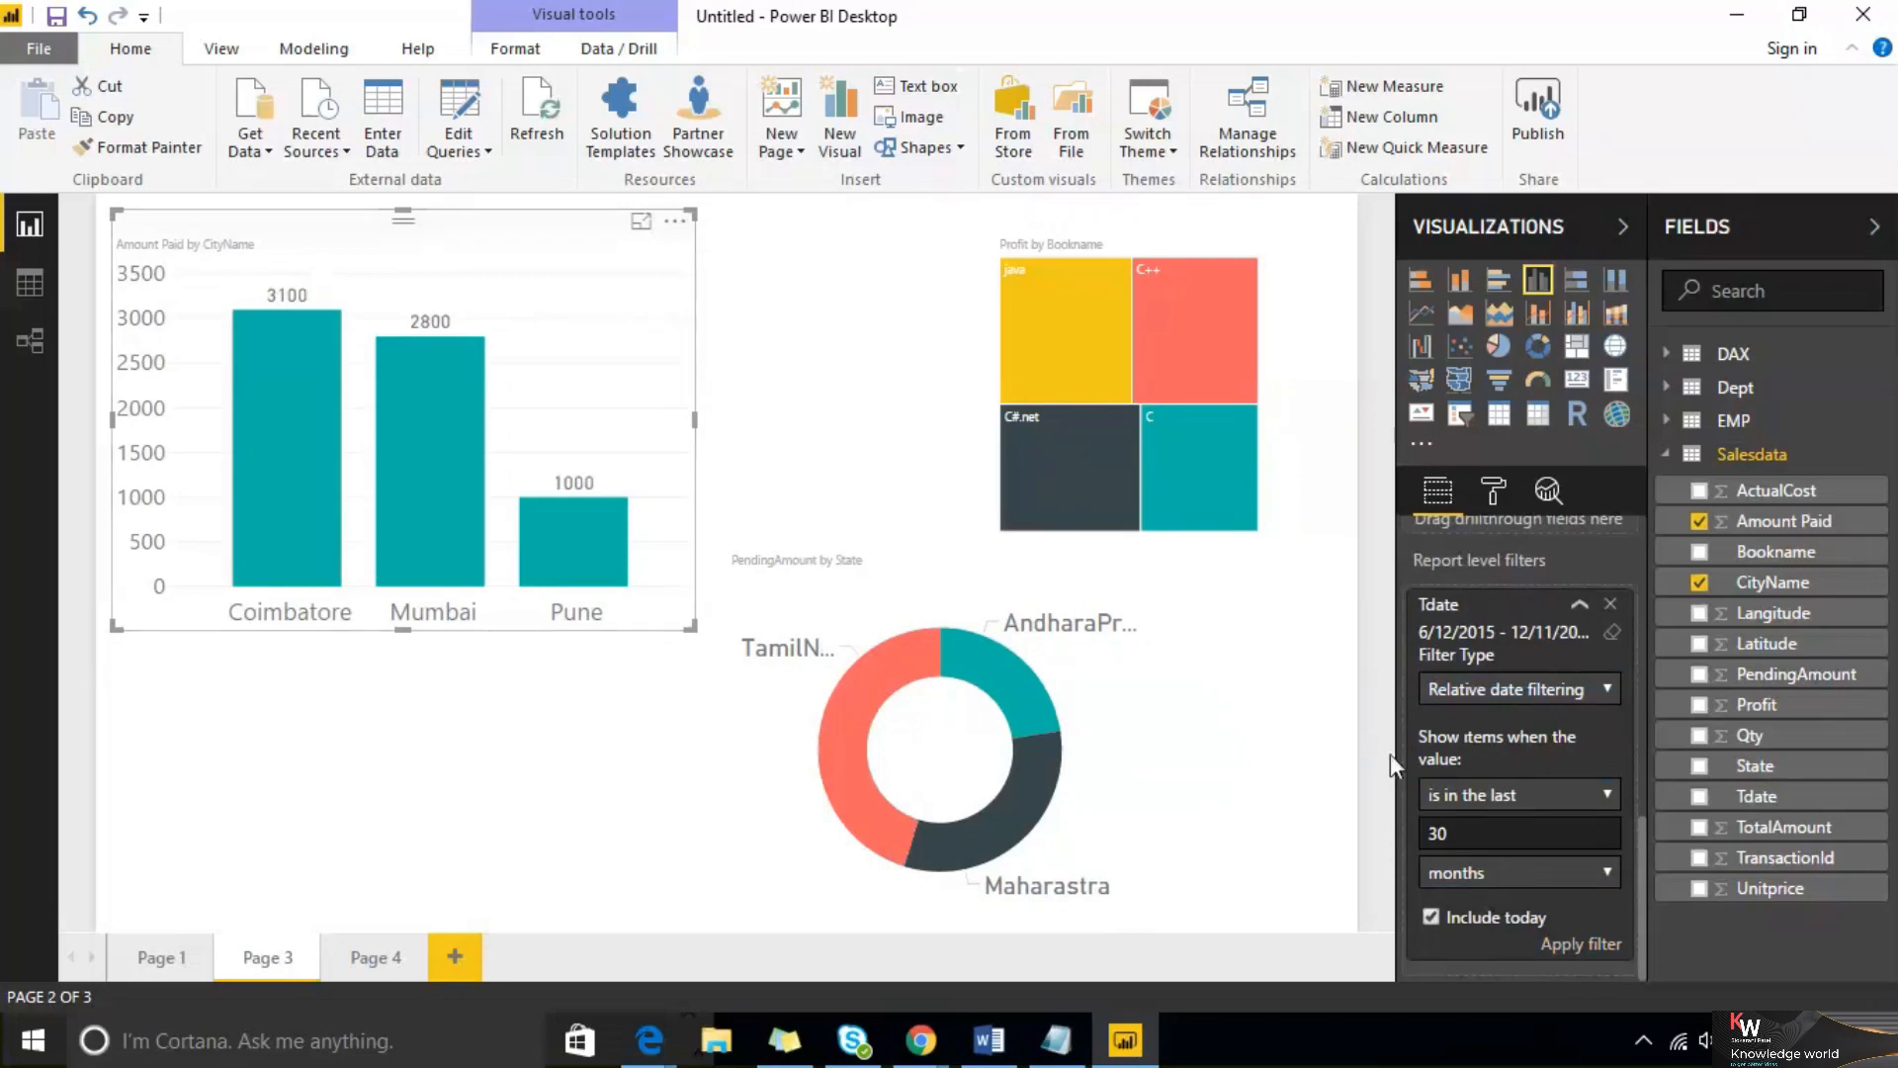
Browse the Tdate filter's time-unit options, then collapse the report-level filter card
{"action": "left_click", "coordinate": [1606, 873]}
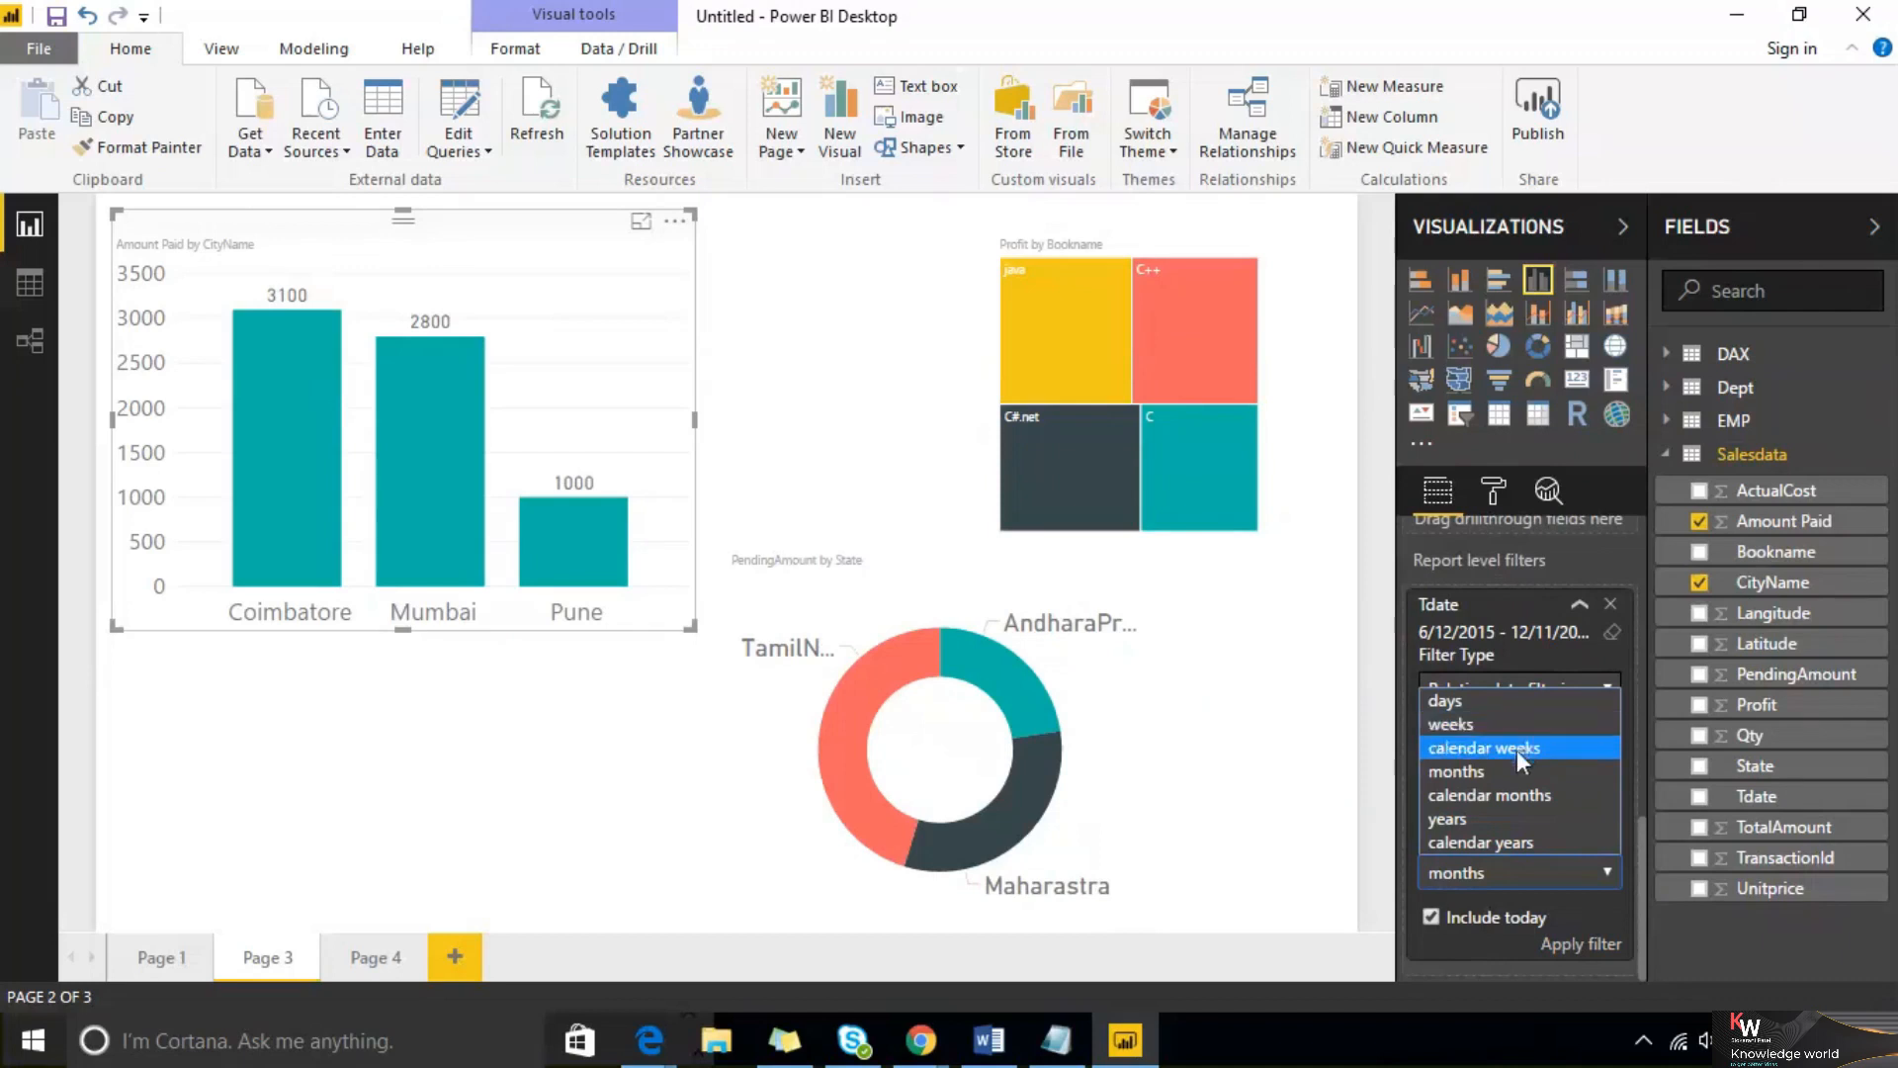
{"action": "left_click", "coordinate": [1578, 609]}
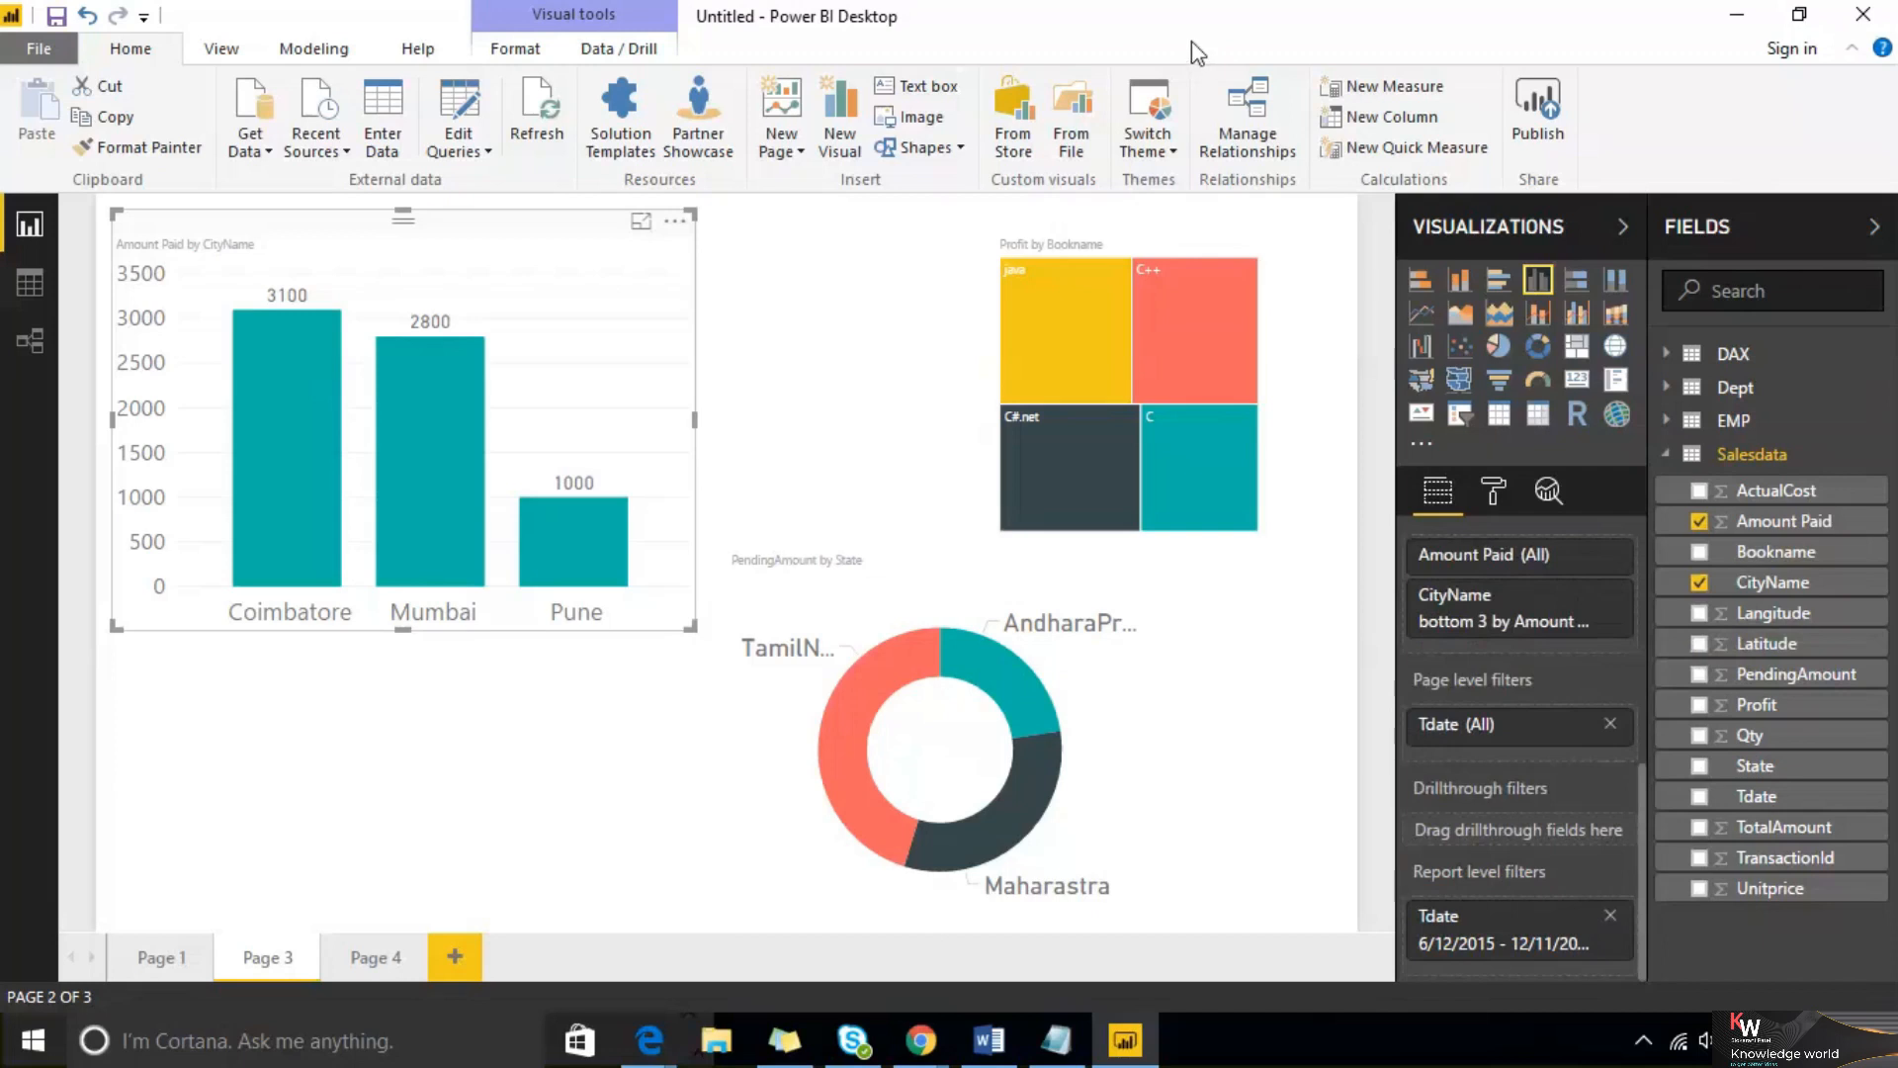
{"action": "mouse_move", "coordinate": [1527, 781]}
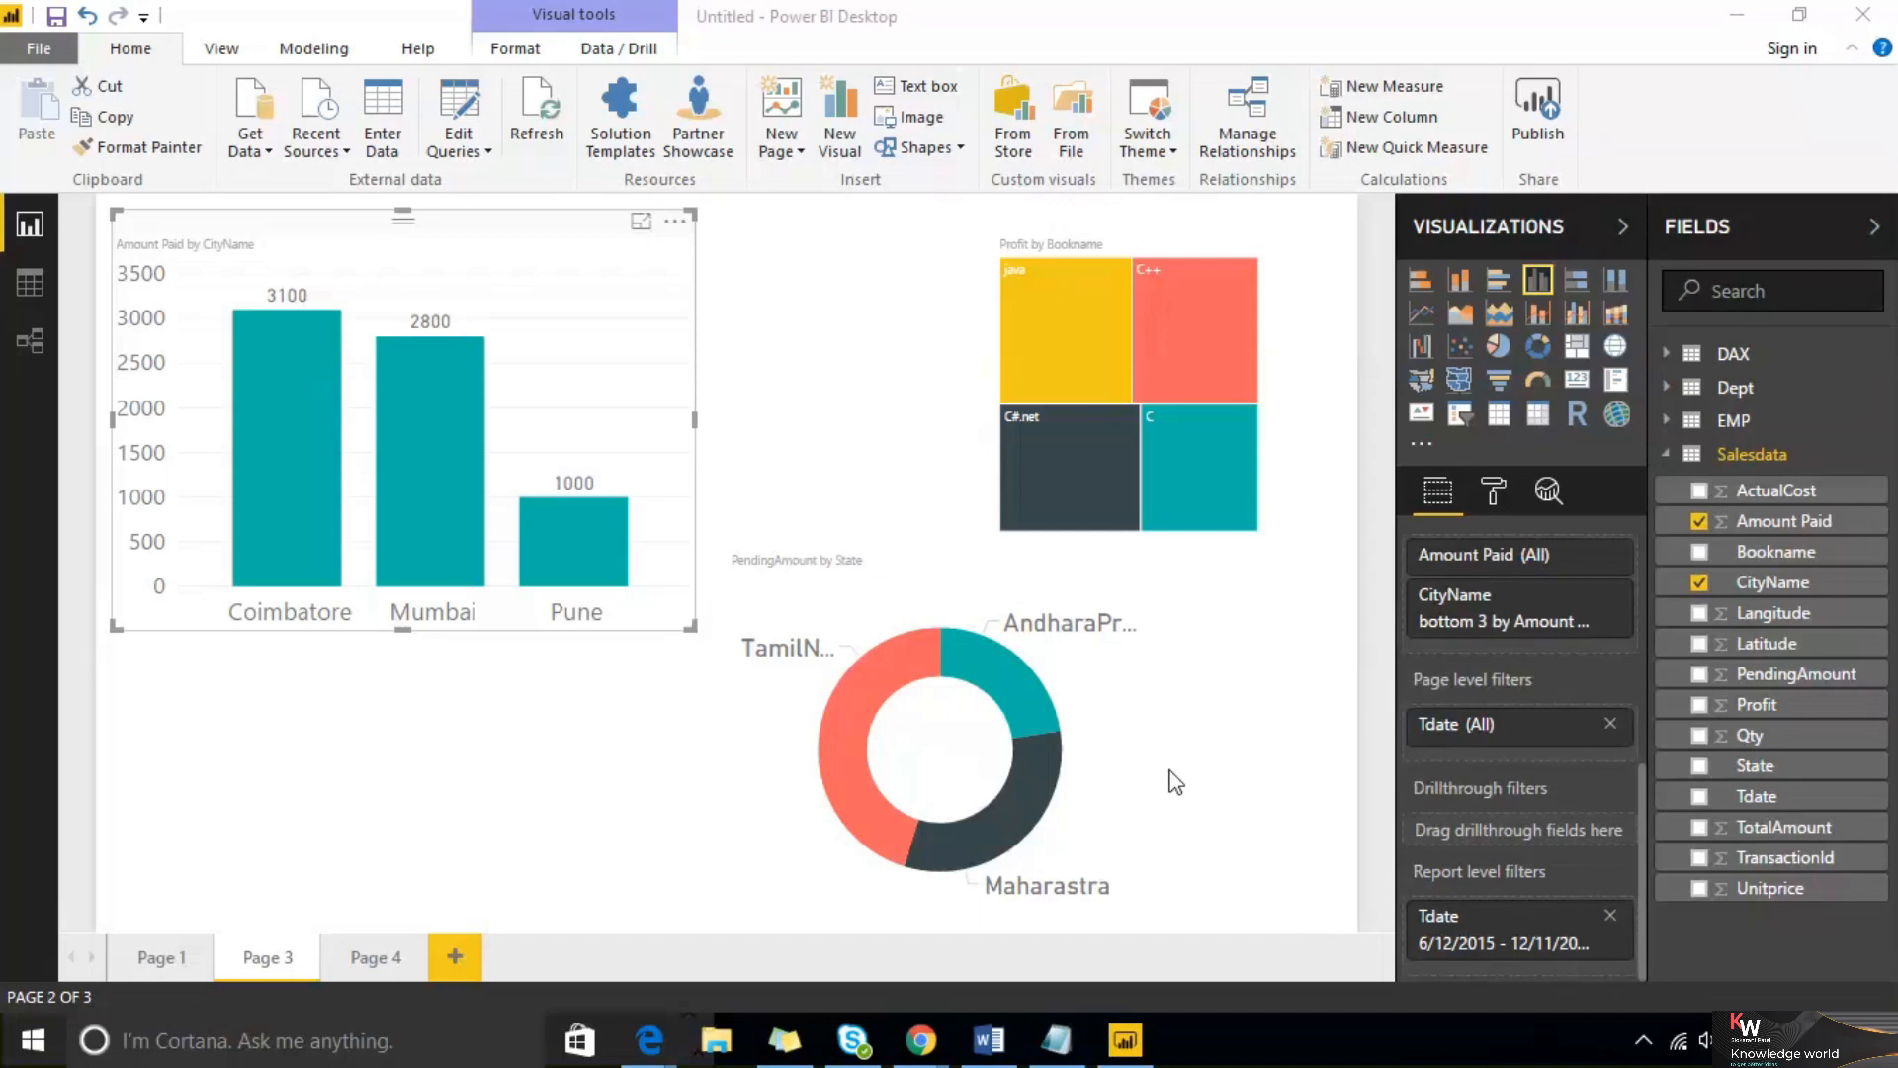
Add two new pages to the report
{"action": "left_click", "coordinate": [481, 955]}
{"action": "left_click", "coordinate": [572, 954]}
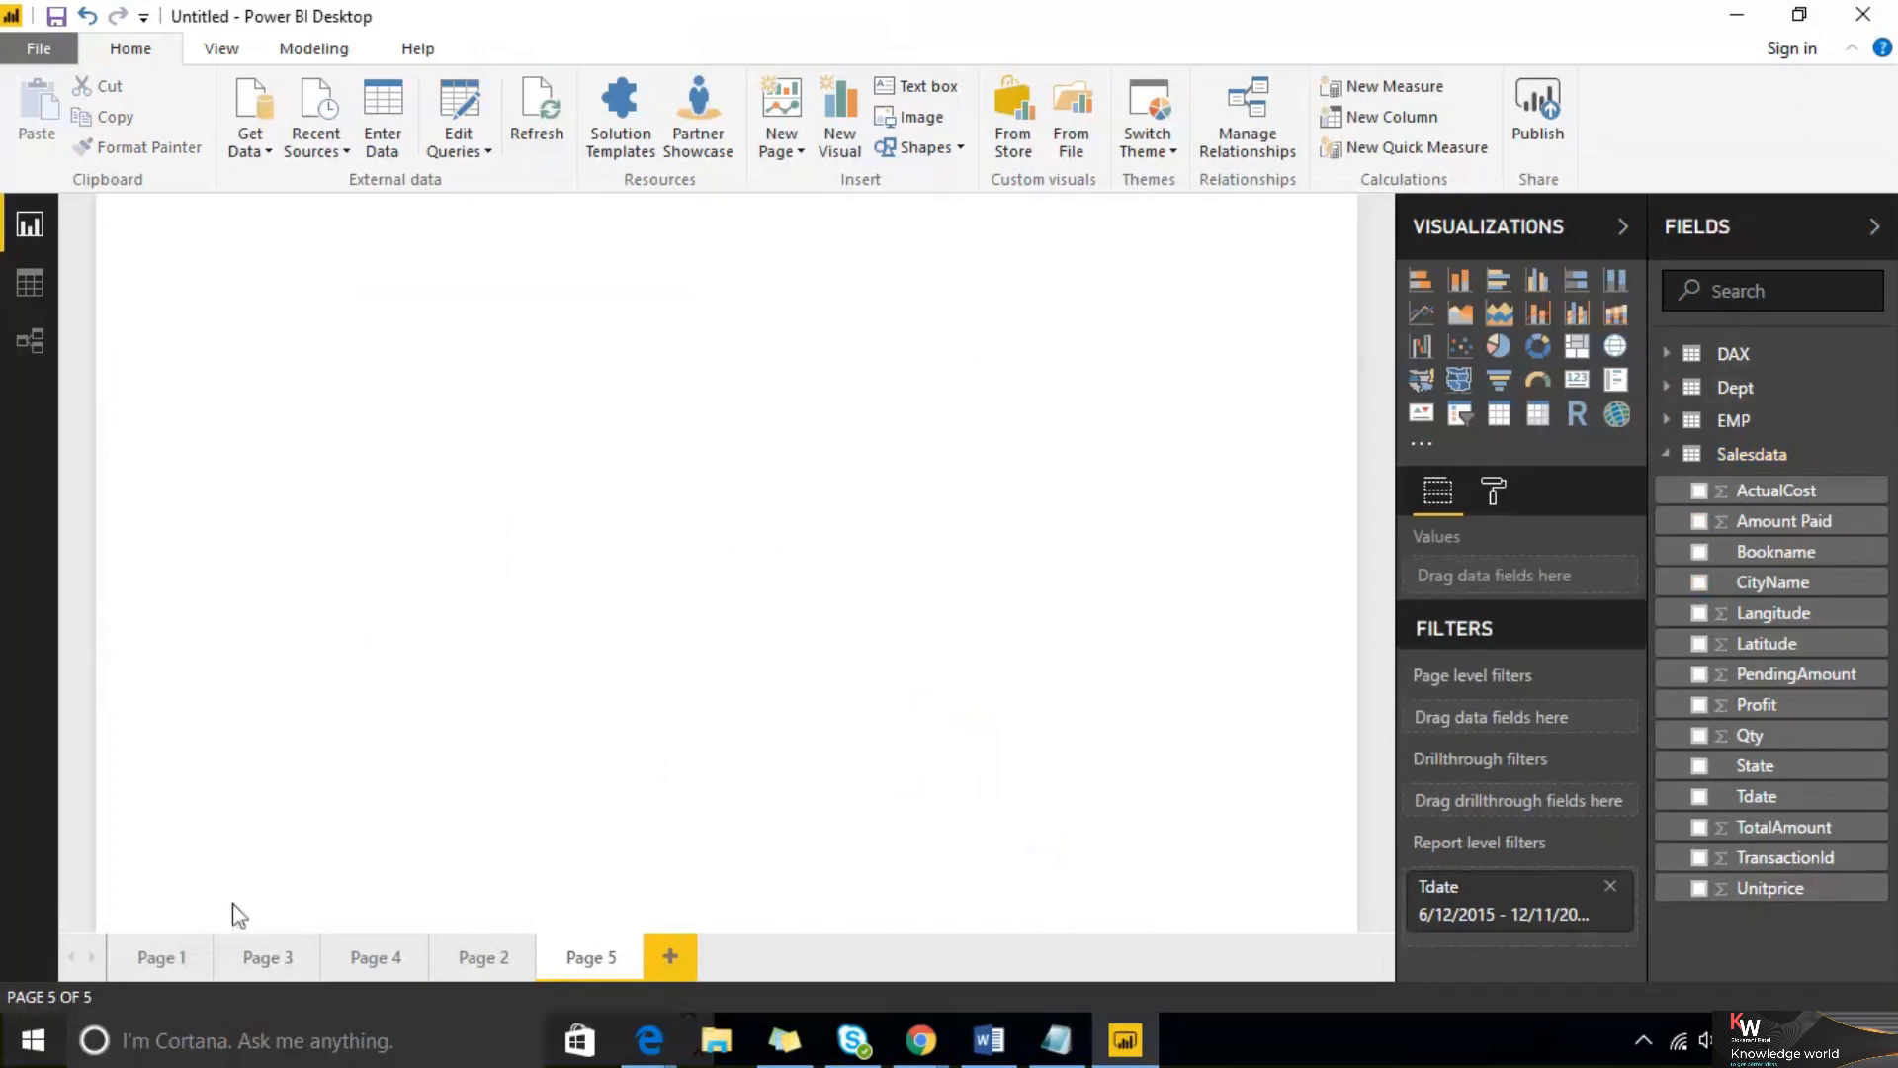
Switch through Page 3, Page 4 and Page 5 to check the report-level Tdate filter on each
{"action": "left_click", "coordinate": [265, 956]}
{"action": "left_click", "coordinate": [368, 956]}
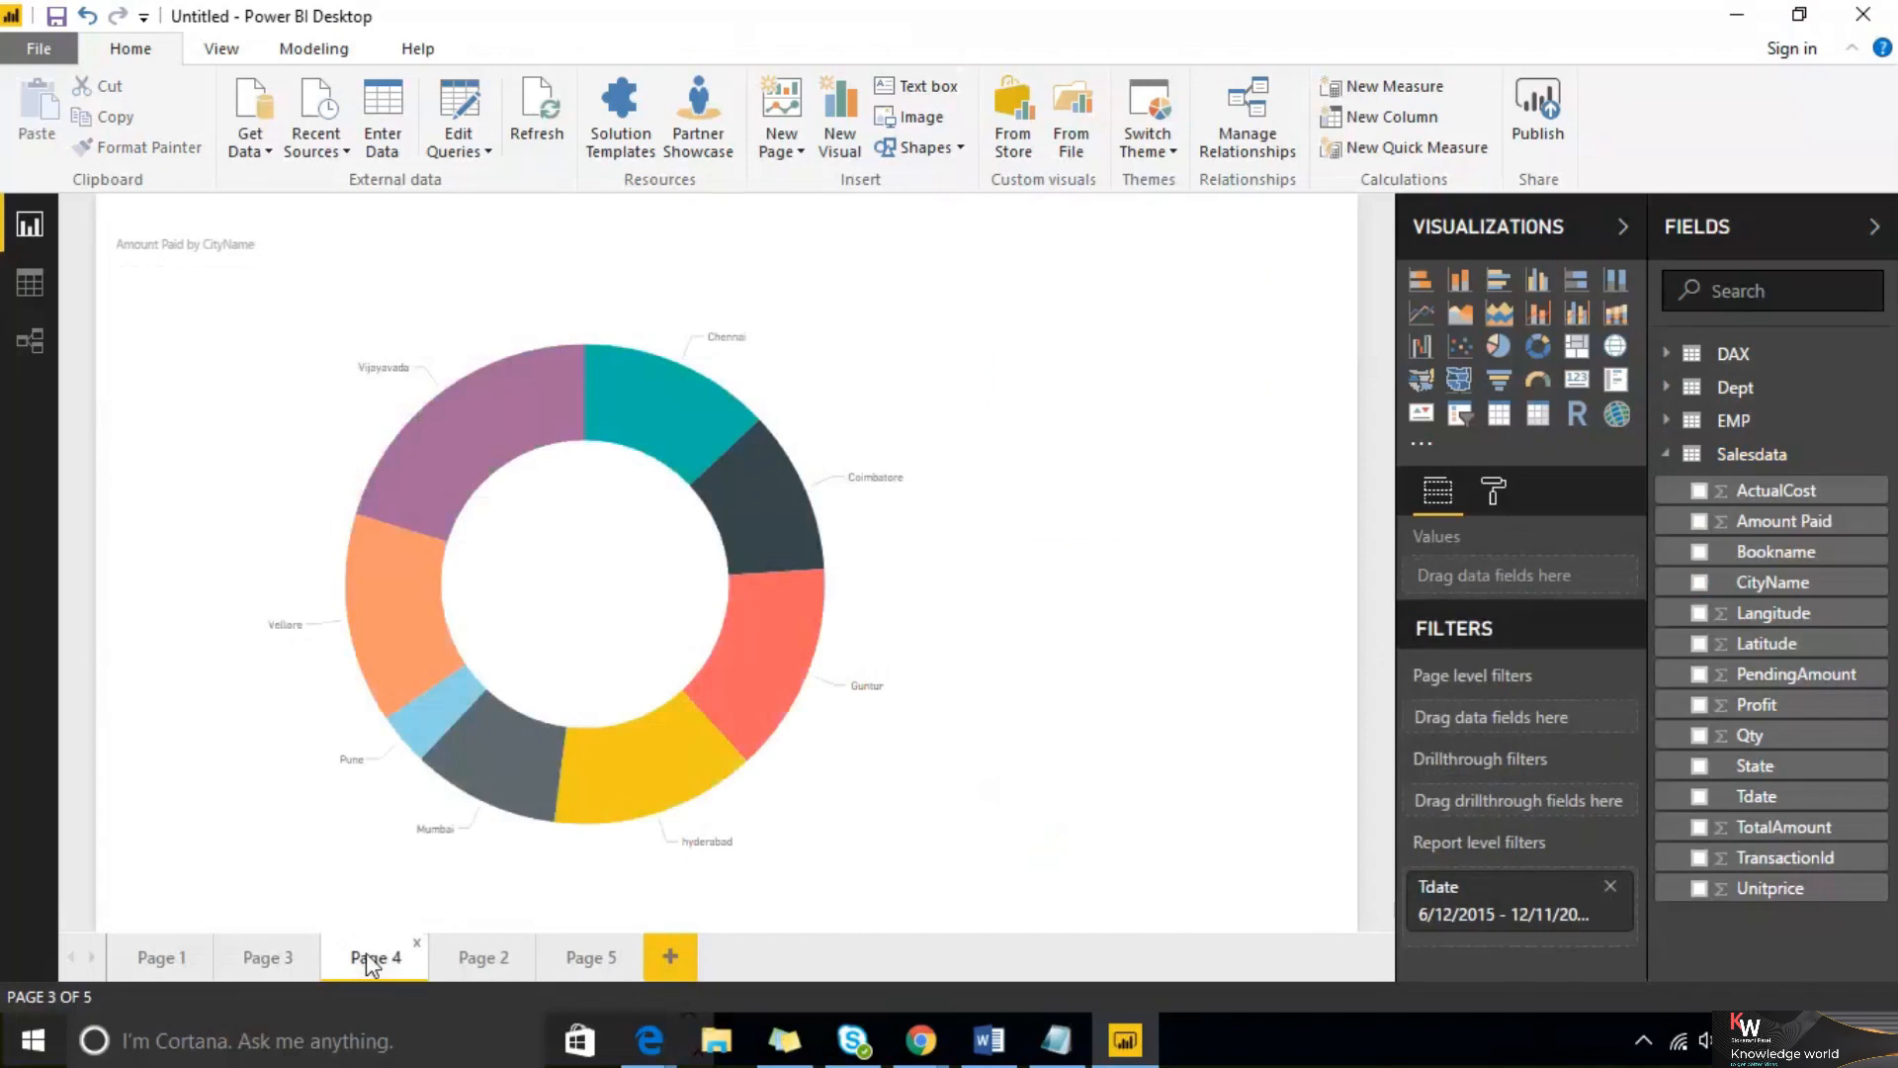
{"action": "left_click", "coordinate": [560, 962]}
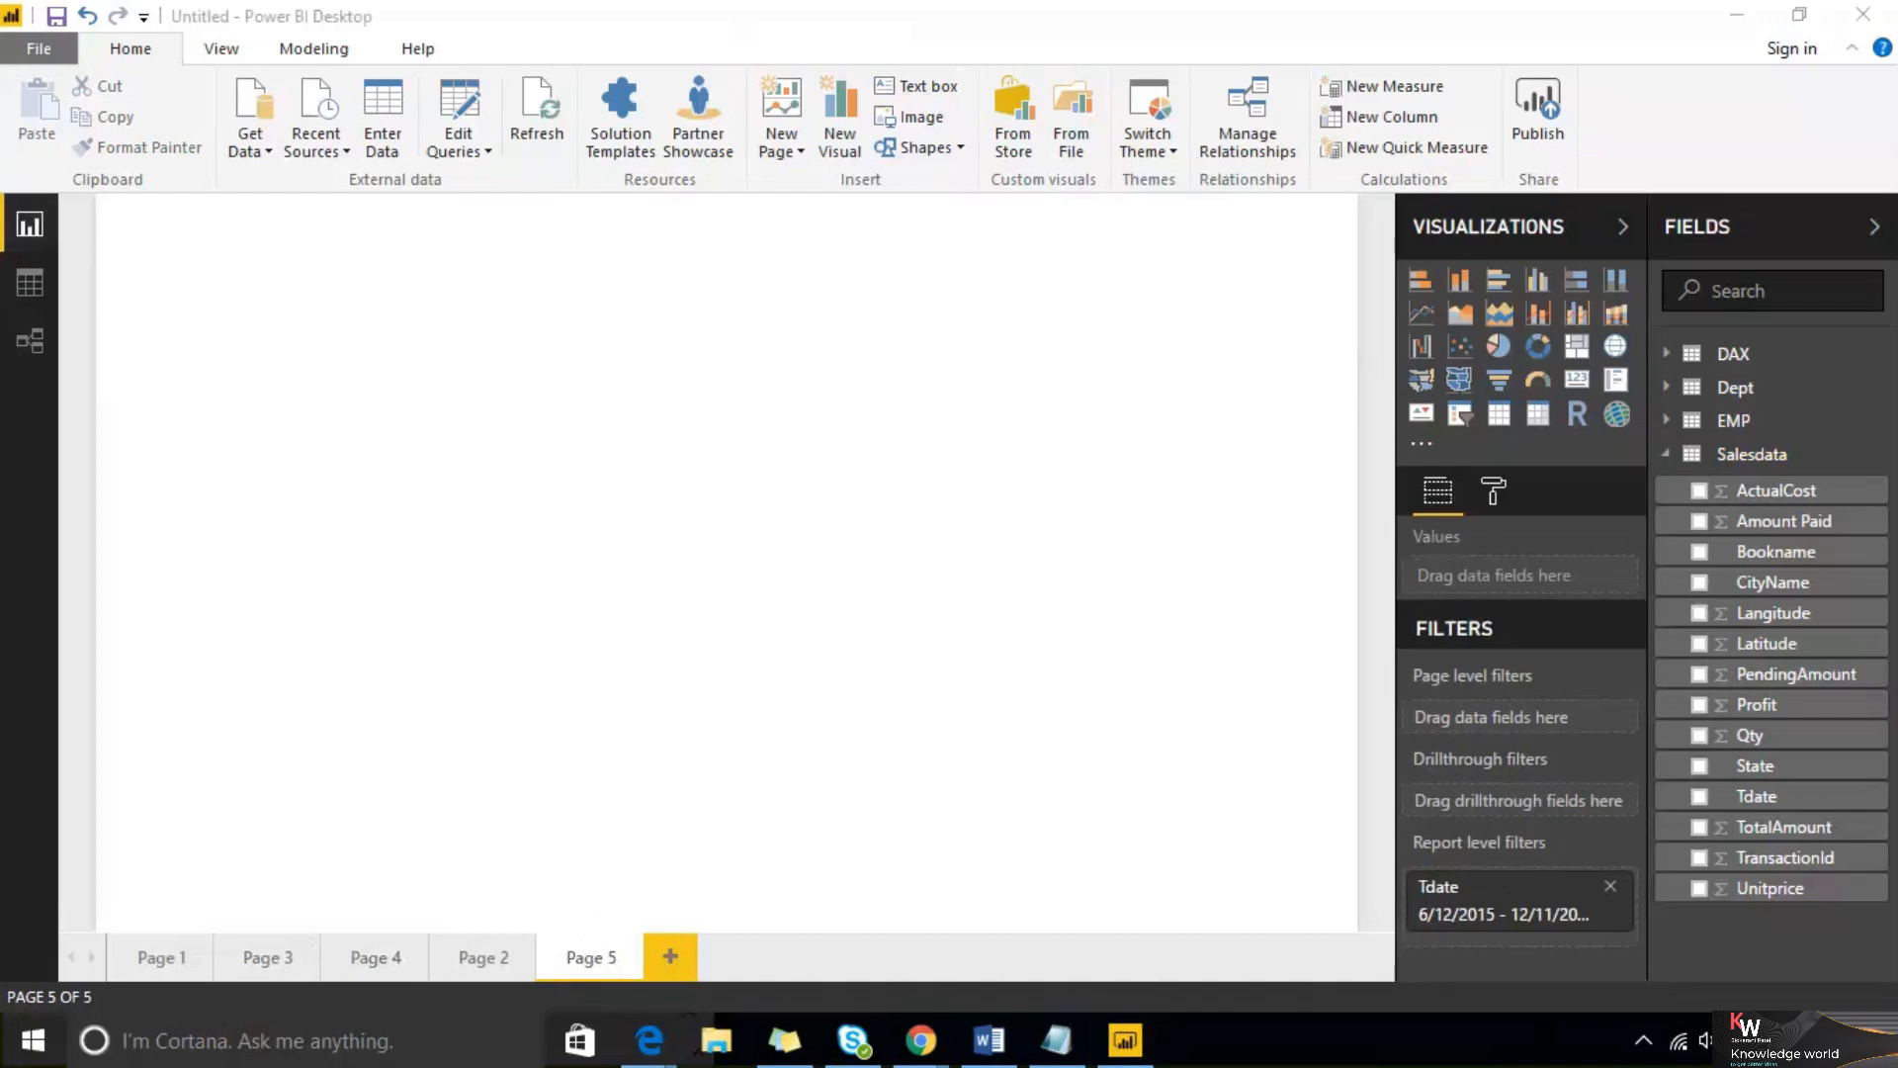
{"action": "mouse_move", "coordinate": [681, 668]}
{"action": "left_mouse_down"}
{"action": "mouse_move", "coordinate": [720, 824]}
{"action": "mouse_move", "coordinate": [1017, 666]}
{"action": "mouse_move", "coordinate": [821, 640]}
{"action": "mouse_move", "coordinate": [710, 673]}
{"action": "left_mouse_up"}
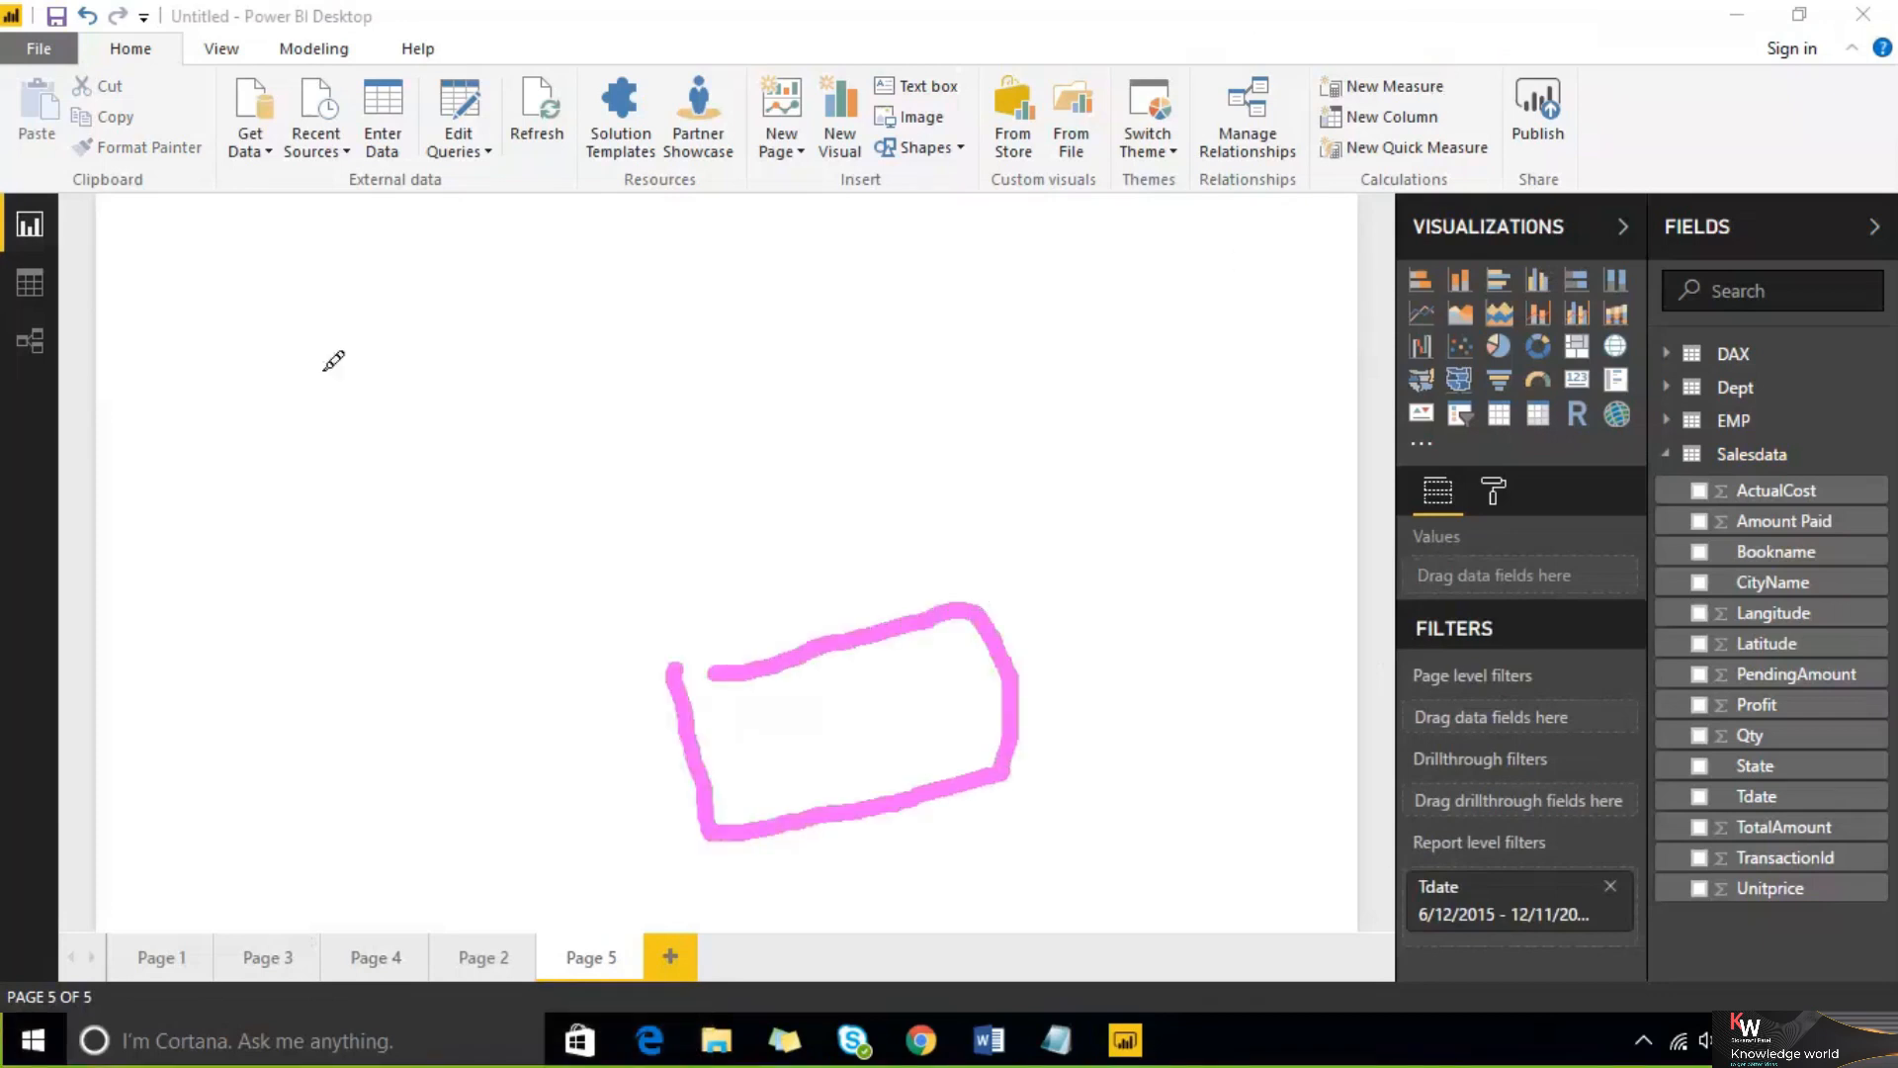
{"action": "mouse_move", "coordinate": [332, 383]}
{"action": "left_mouse_down"}
{"action": "mouse_move", "coordinate": [890, 454]}
{"action": "mouse_move", "coordinate": [432, 327]}
{"action": "mouse_move", "coordinate": [383, 348]}
{"action": "mouse_move", "coordinate": [543, 495]}
{"action": "mouse_move", "coordinate": [550, 529]}
{"action": "left_mouse_up"}
{"action": "left_click_drag", "start_coordinate": [710, 308], "coordinate": [743, 440]}
{"action": "left_click_drag", "start_coordinate": [918, 260], "coordinate": [946, 415]}
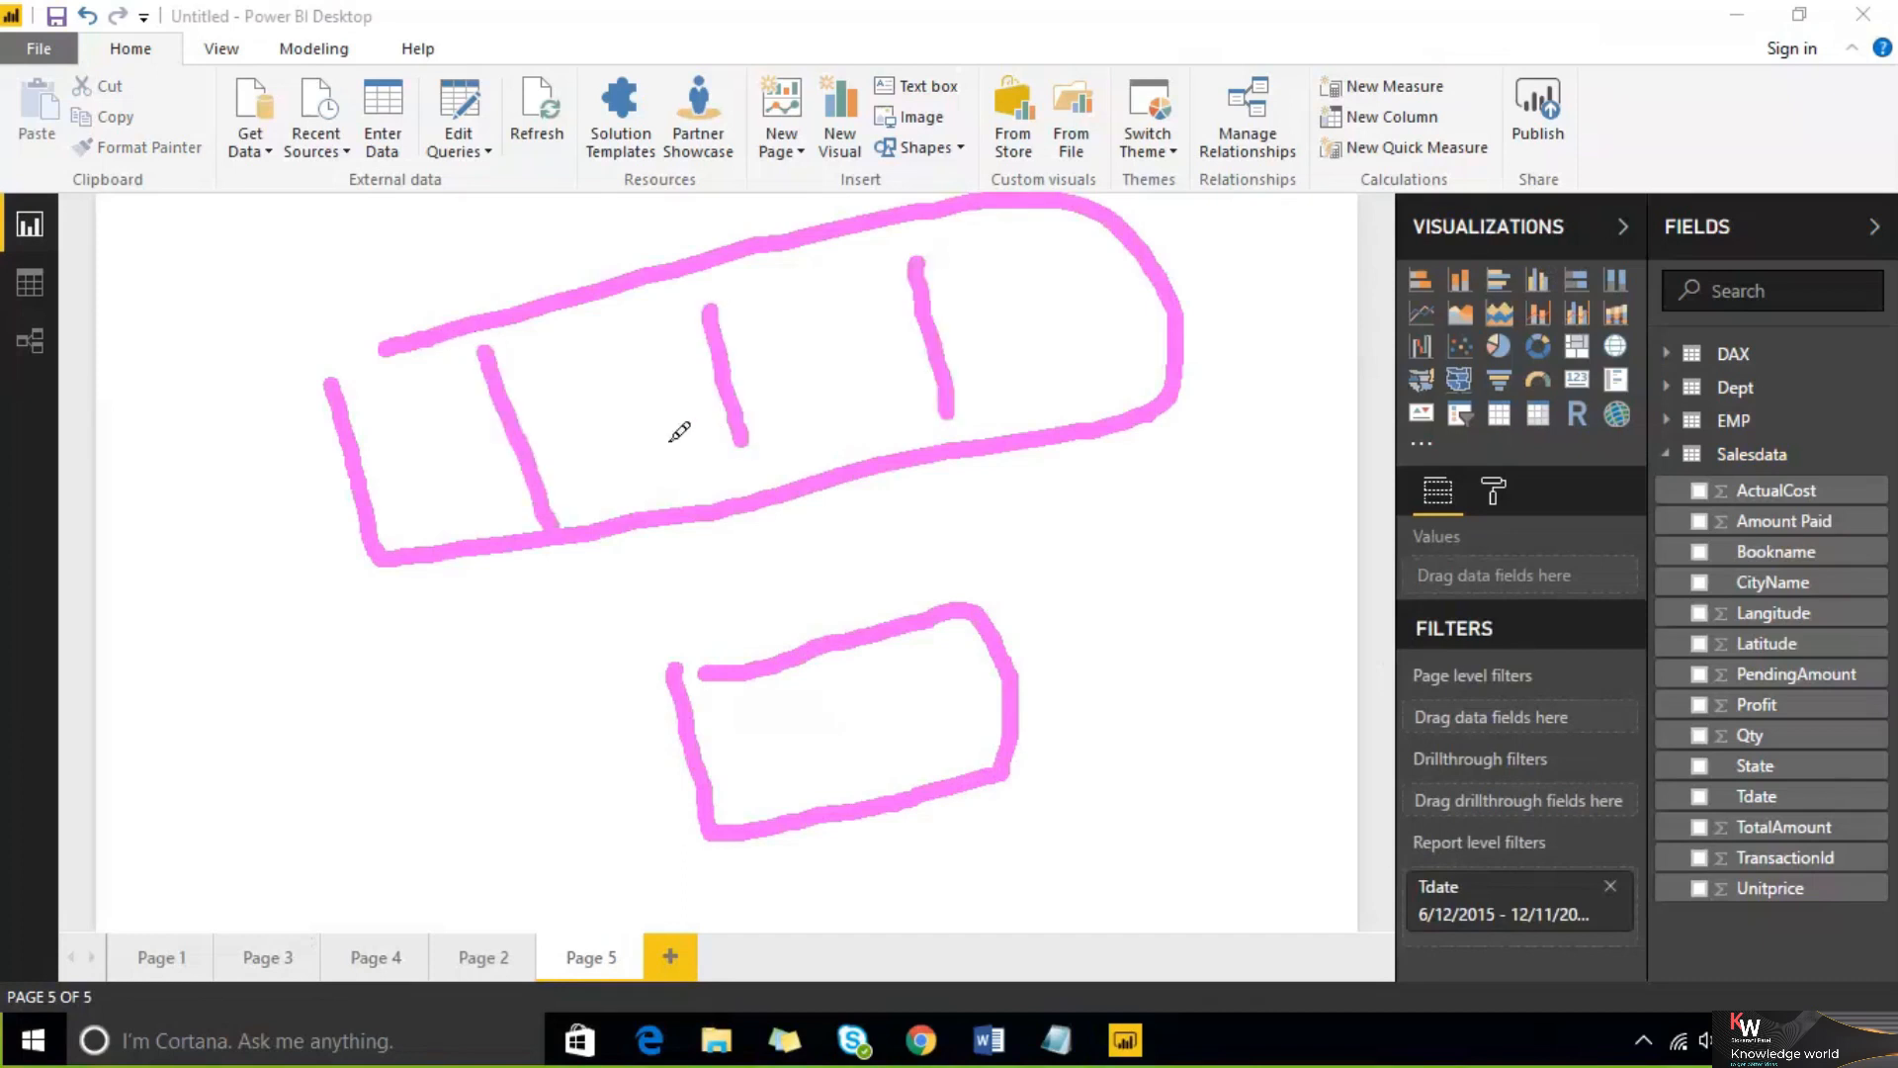
{"action": "left_click_drag", "start_coordinate": [418, 415], "coordinate": [727, 730]}
{"action": "left_click_drag", "start_coordinate": [648, 380], "coordinate": [791, 702]}
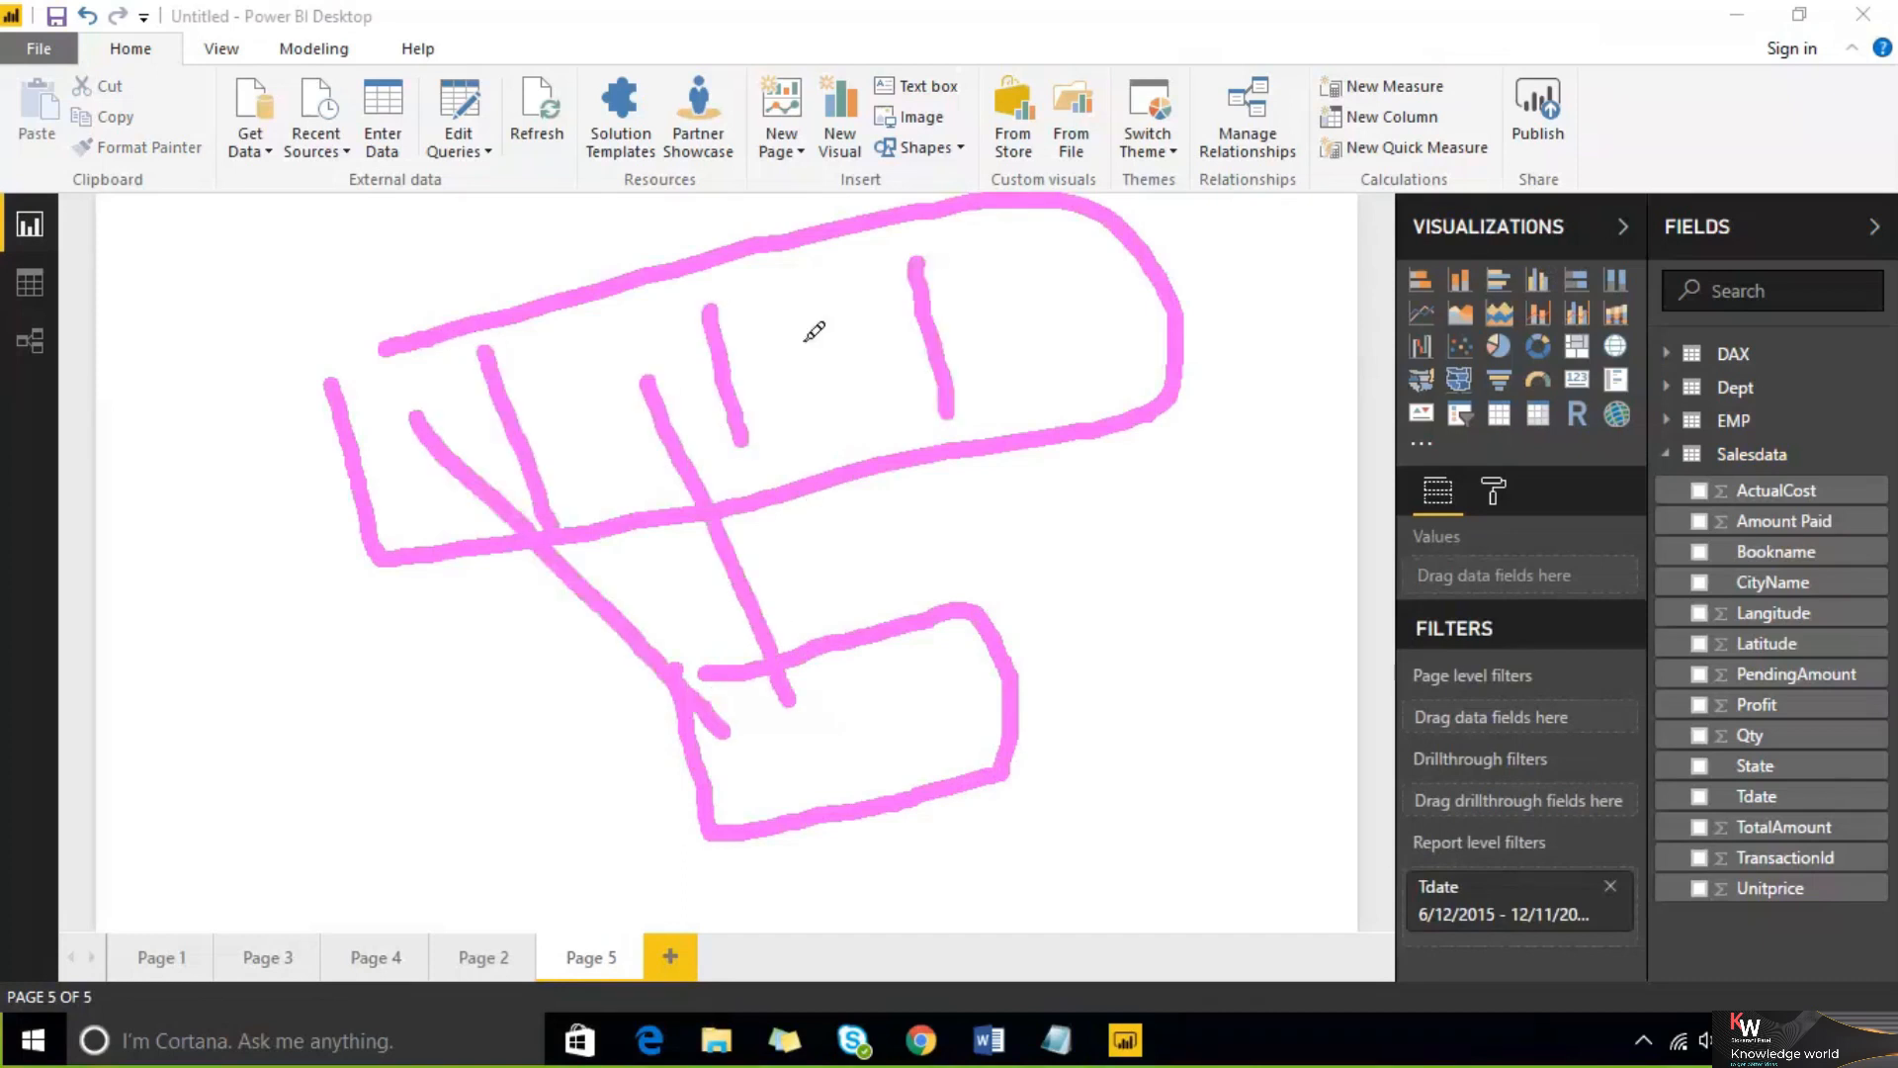
{"action": "left_click_drag", "start_coordinate": [803, 339], "coordinate": [841, 730]}
{"action": "left_click_drag", "start_coordinate": [1003, 301], "coordinate": [918, 749]}
{"action": "mouse_move", "coordinate": [1167, 634]}
{"action": "left_mouse_down"}
{"action": "mouse_move", "coordinate": [1043, 689]}
{"action": "mouse_move", "coordinate": [1092, 680]}
{"action": "mouse_move", "coordinate": [1113, 752]}
{"action": "left_mouse_up"}
{"action": "mouse_move", "coordinate": [880, 740]}
{"action": "left_mouse_down"}
{"action": "mouse_move", "coordinate": [905, 766]}
{"action": "mouse_move", "coordinate": [924, 742]}
{"action": "mouse_move", "coordinate": [908, 771]}
{"action": "mouse_move", "coordinate": [975, 710]}
{"action": "mouse_move", "coordinate": [1033, 332]}
{"action": "left_mouse_up"}
{"action": "mouse_move", "coordinate": [805, 784]}
{"action": "left_mouse_down"}
{"action": "mouse_move", "coordinate": [814, 754]}
{"action": "mouse_move", "coordinate": [838, 768]}
{"action": "left_mouse_up"}
{"action": "mouse_move", "coordinate": [860, 704]}
{"action": "left_mouse_down"}
{"action": "mouse_move", "coordinate": [899, 538]}
{"action": "mouse_move", "coordinate": [838, 367]}
{"action": "left_mouse_up"}
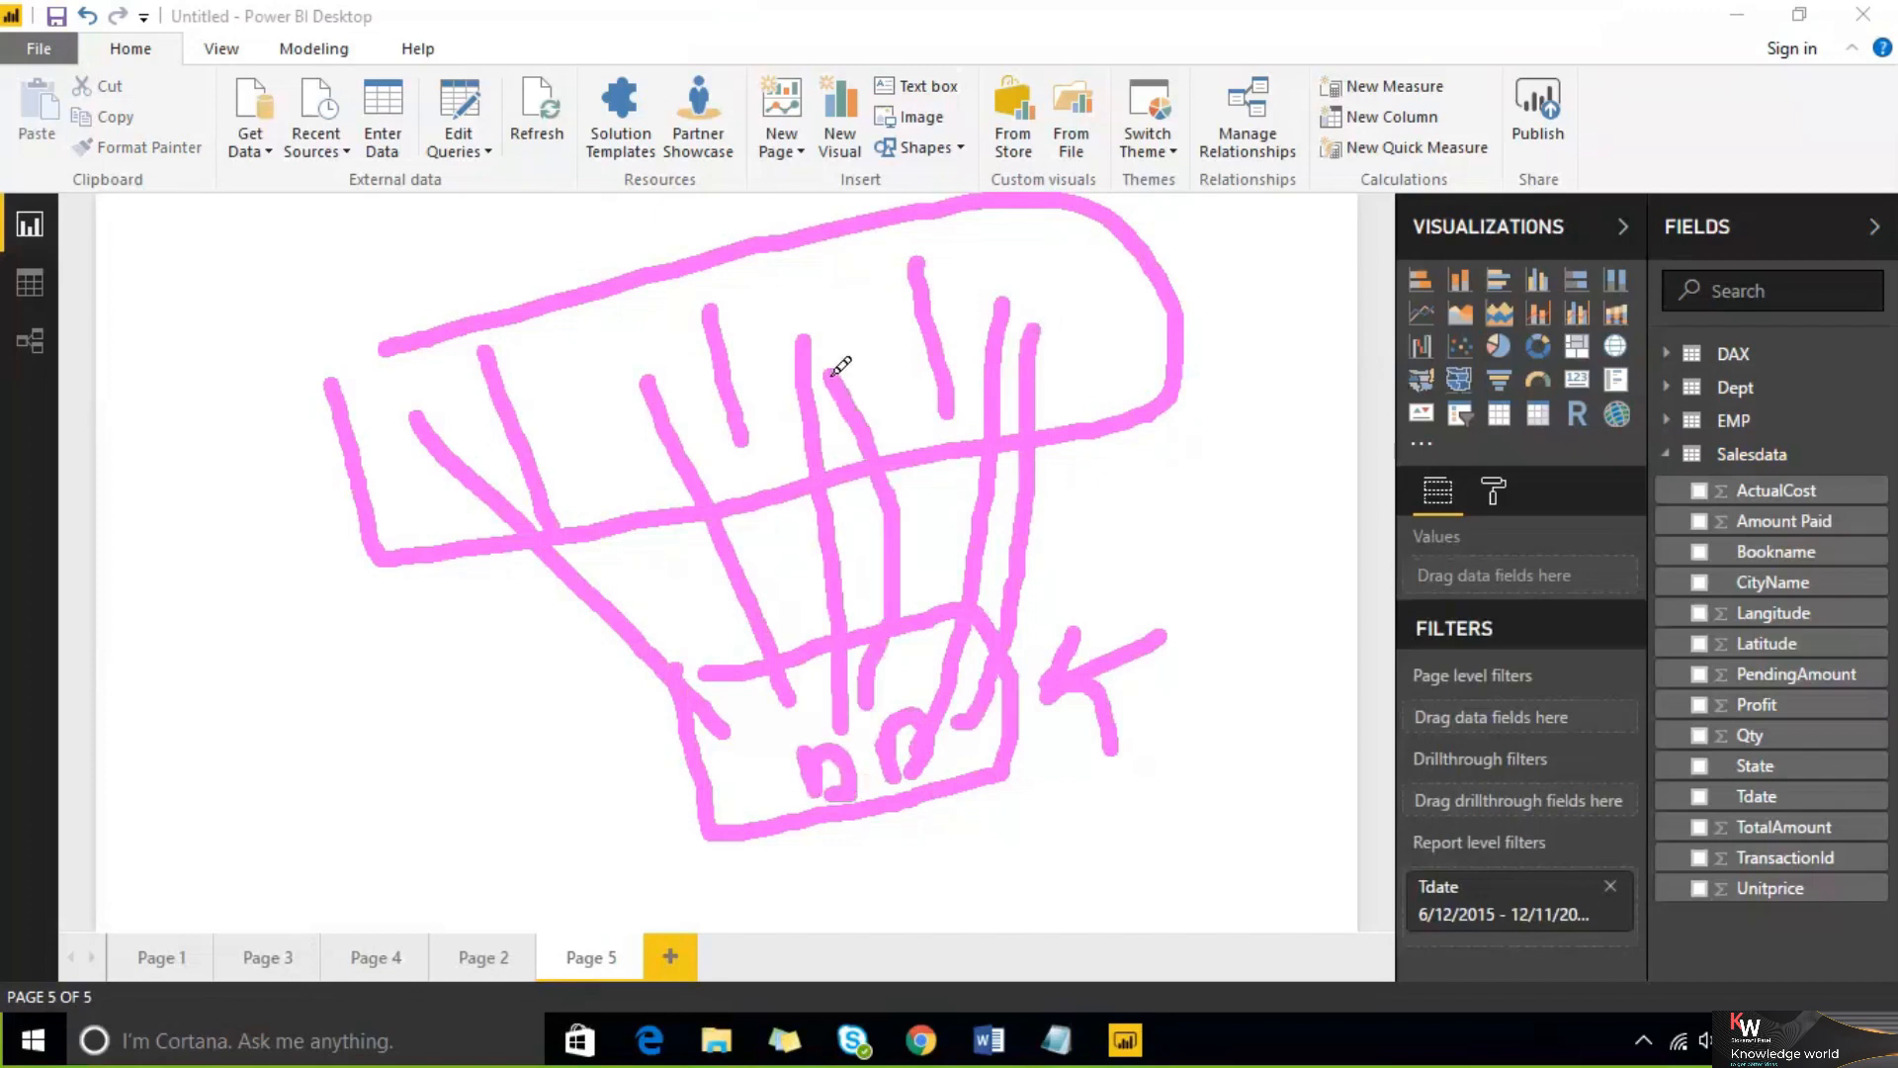
{"action": "left_click_drag", "start_coordinate": [768, 285], "coordinate": [940, 368]}
{"action": "left_click_drag", "start_coordinate": [979, 234], "coordinate": [1179, 364]}
{"action": "left_click_drag", "start_coordinate": [571, 353], "coordinate": [637, 432]}
{"action": "left_click_drag", "start_coordinate": [402, 402], "coordinate": [477, 454]}
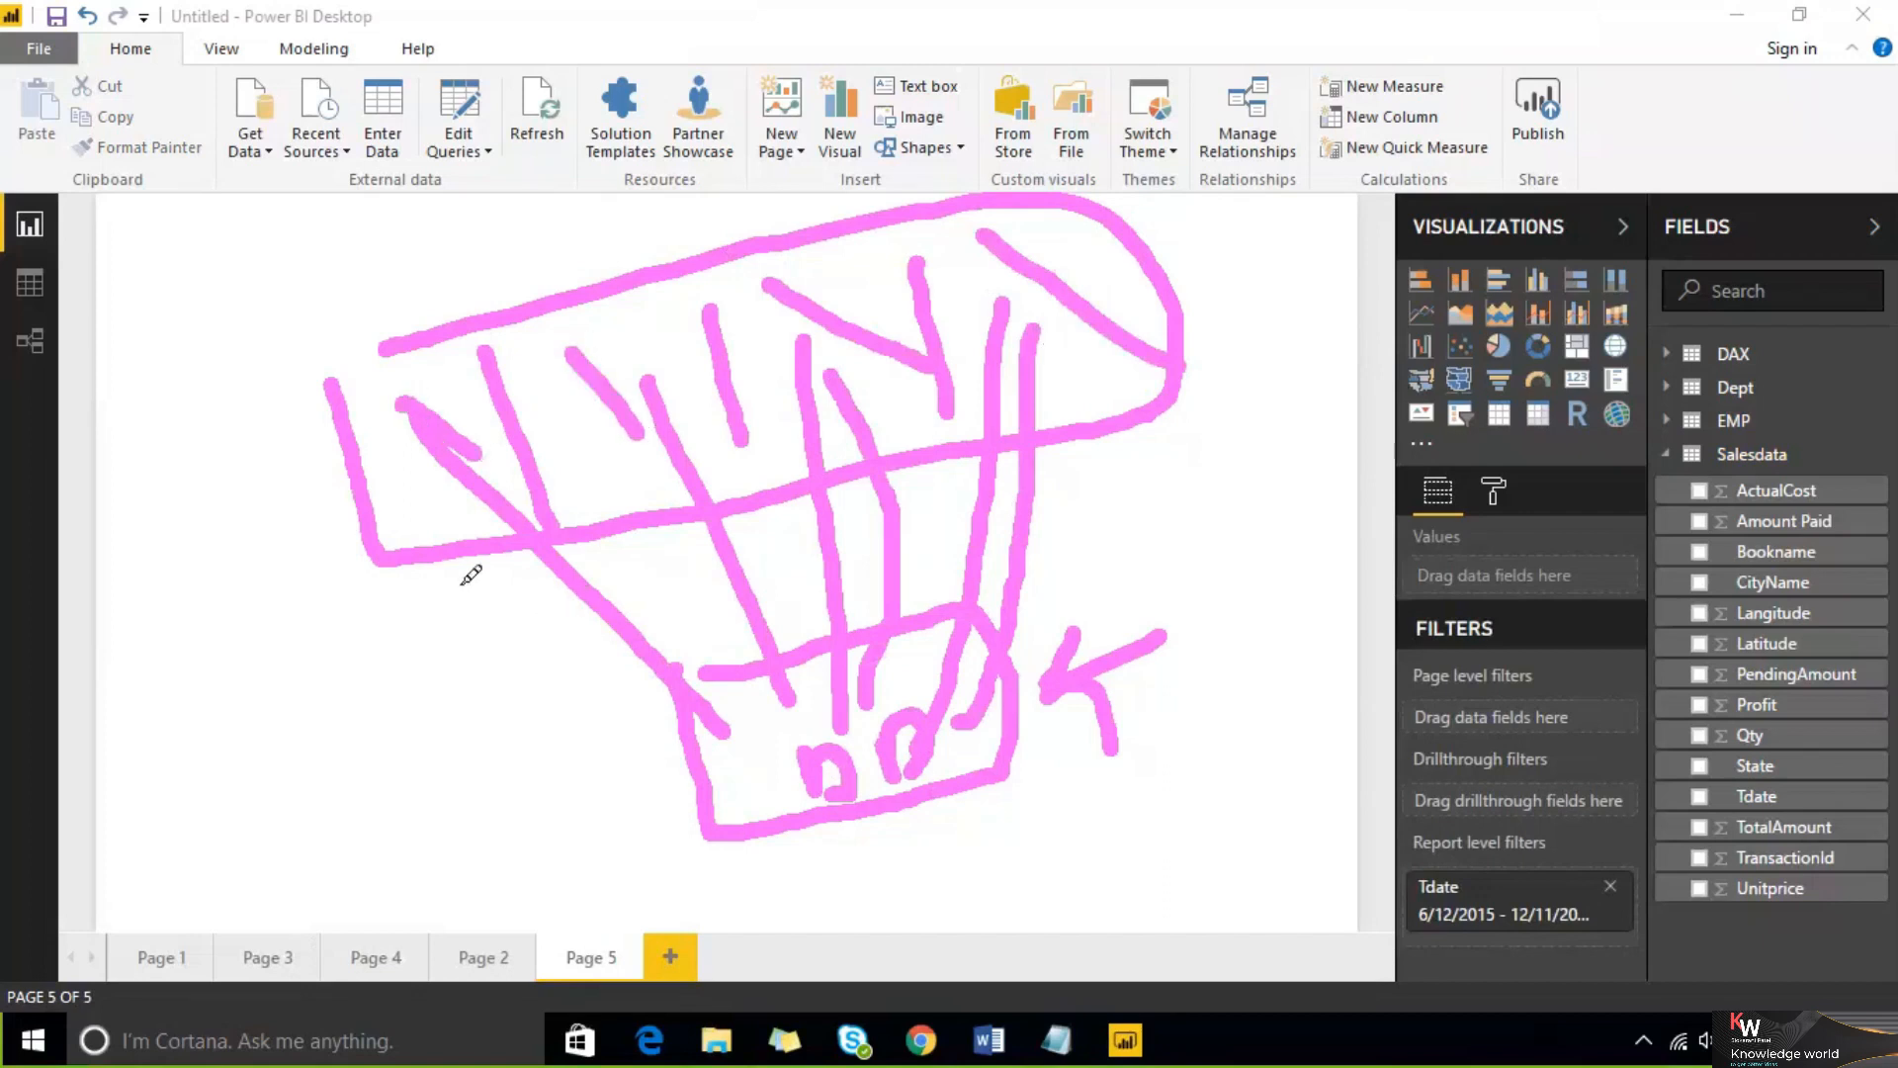
{"action": "mouse_move", "coordinate": [620, 767]}
{"action": "left_mouse_down"}
{"action": "mouse_move", "coordinate": [762, 606]}
{"action": "mouse_move", "coordinate": [1110, 746]}
{"action": "mouse_move", "coordinate": [816, 907]}
{"action": "mouse_move", "coordinate": [619, 744]}
{"action": "left_mouse_up"}
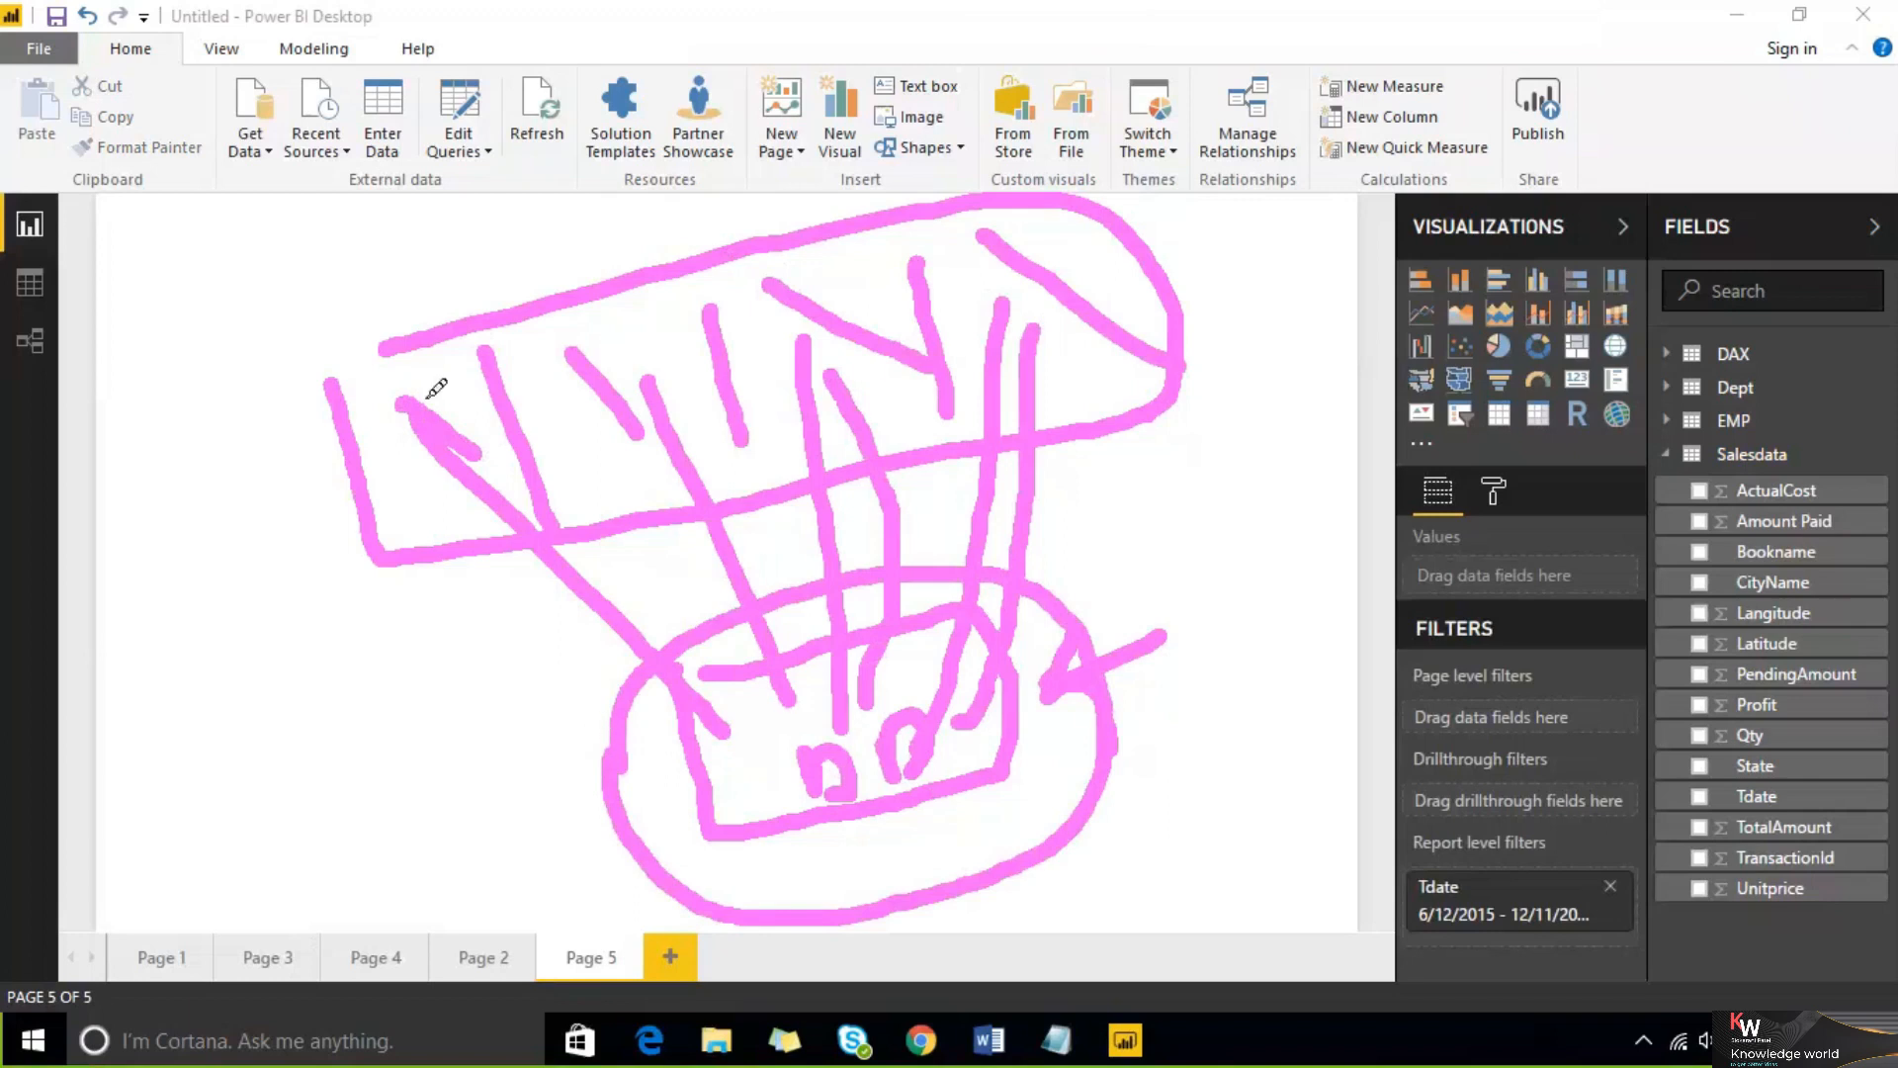
{"action": "left_click", "coordinate": [1456, 41]}
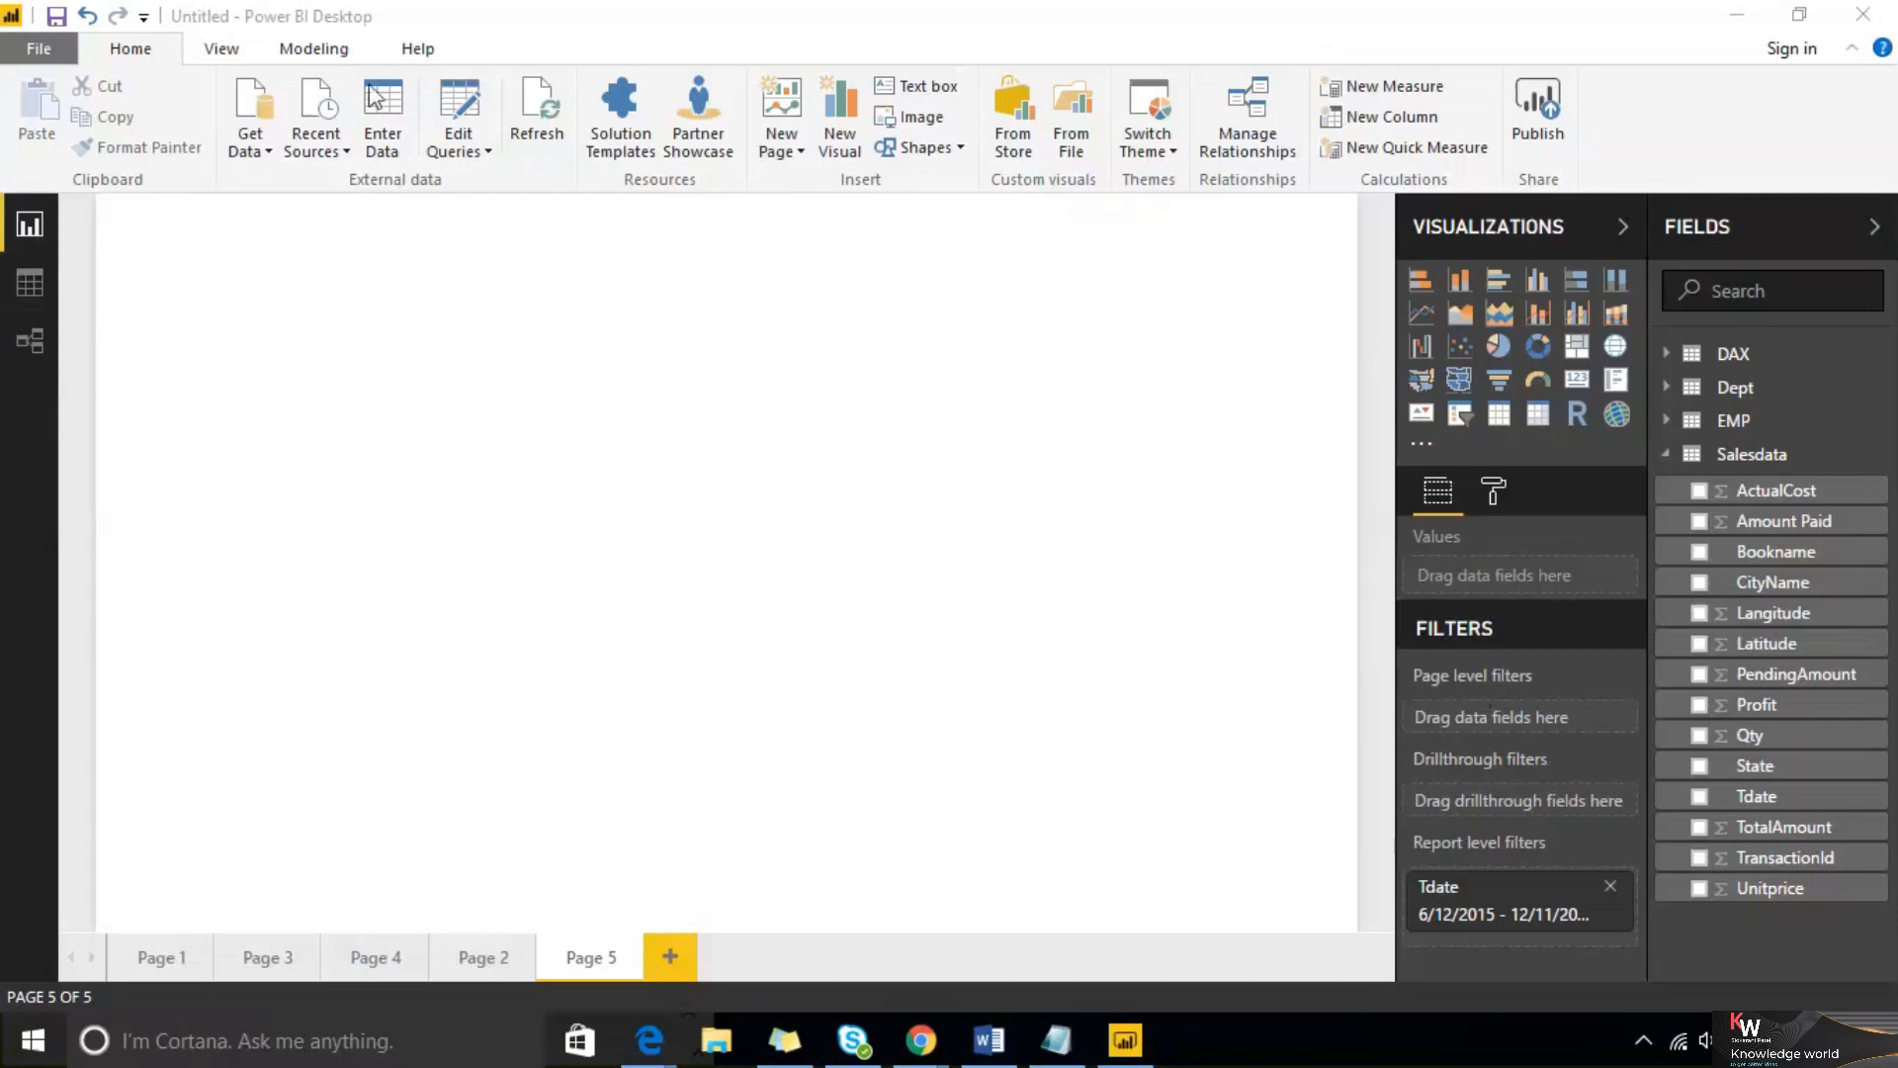
{"action": "left_click", "coordinate": [261, 150]}
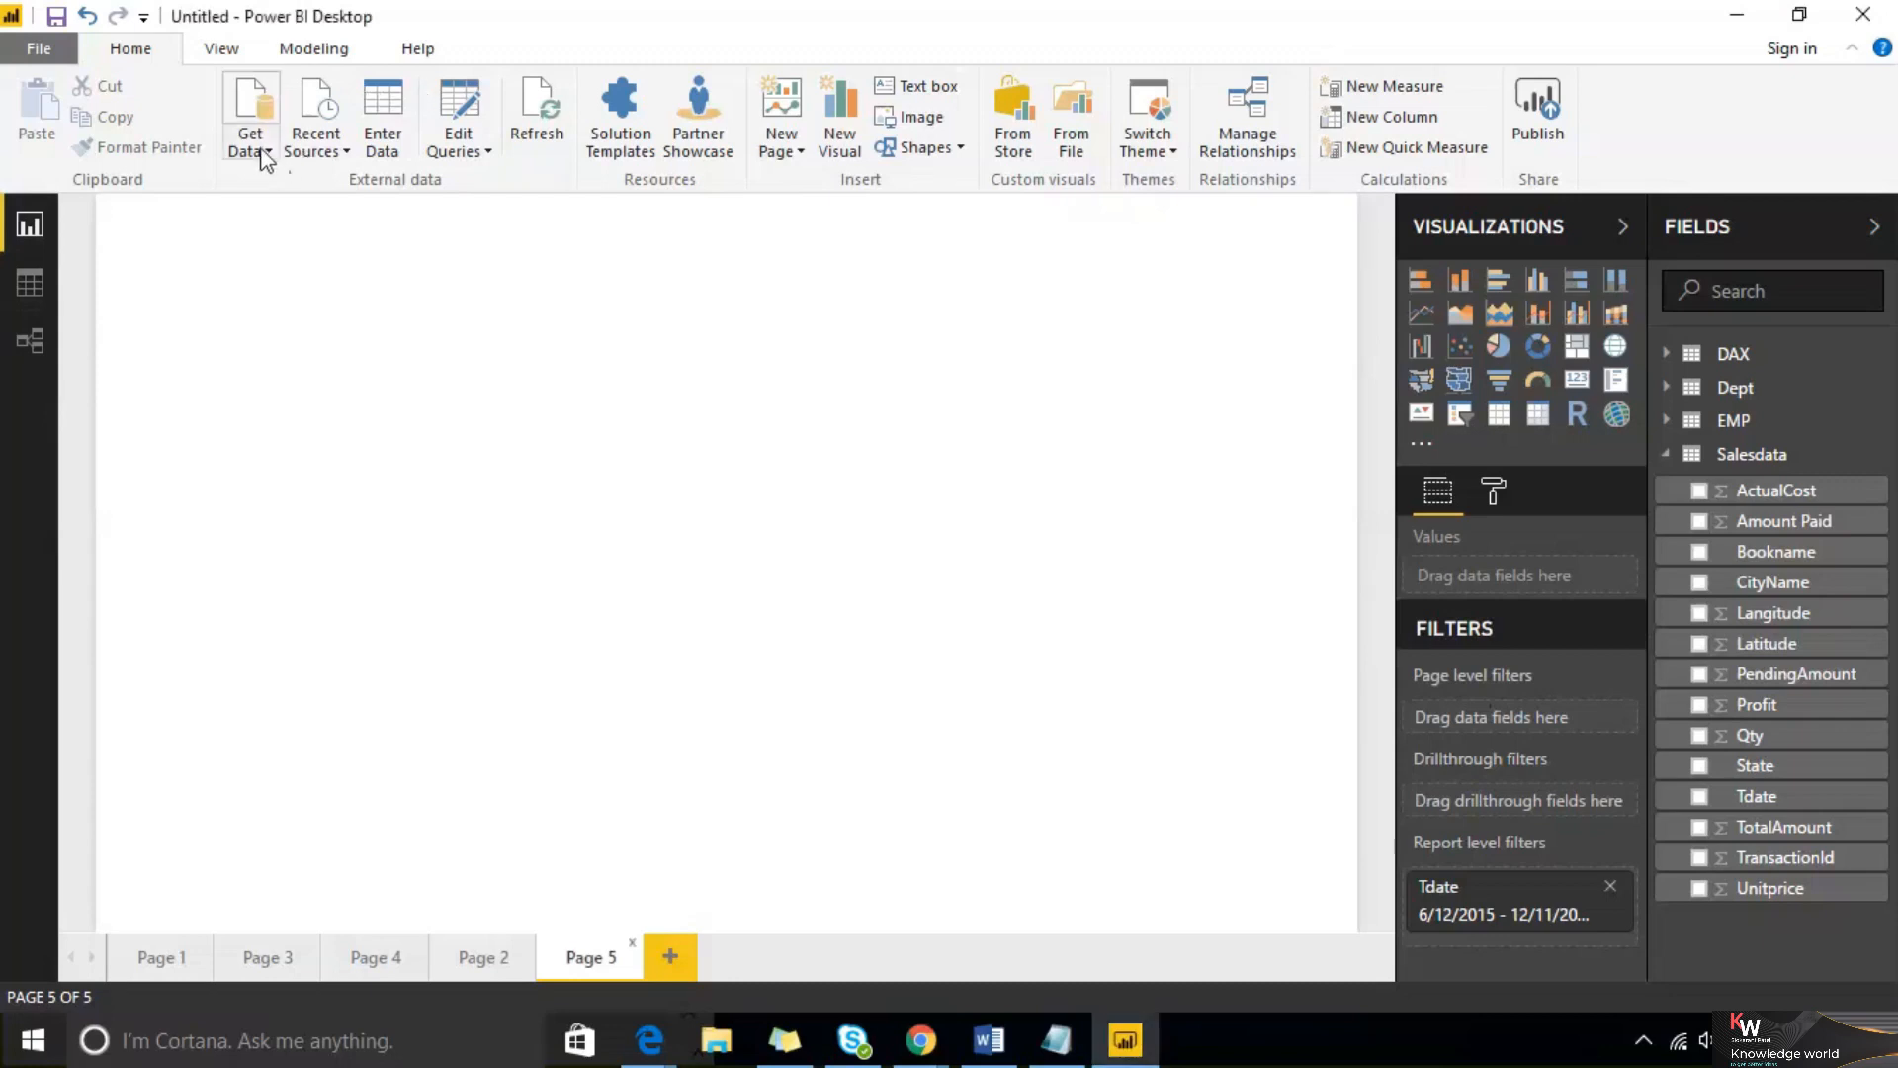
{"action": "left_click", "coordinate": [263, 154]}
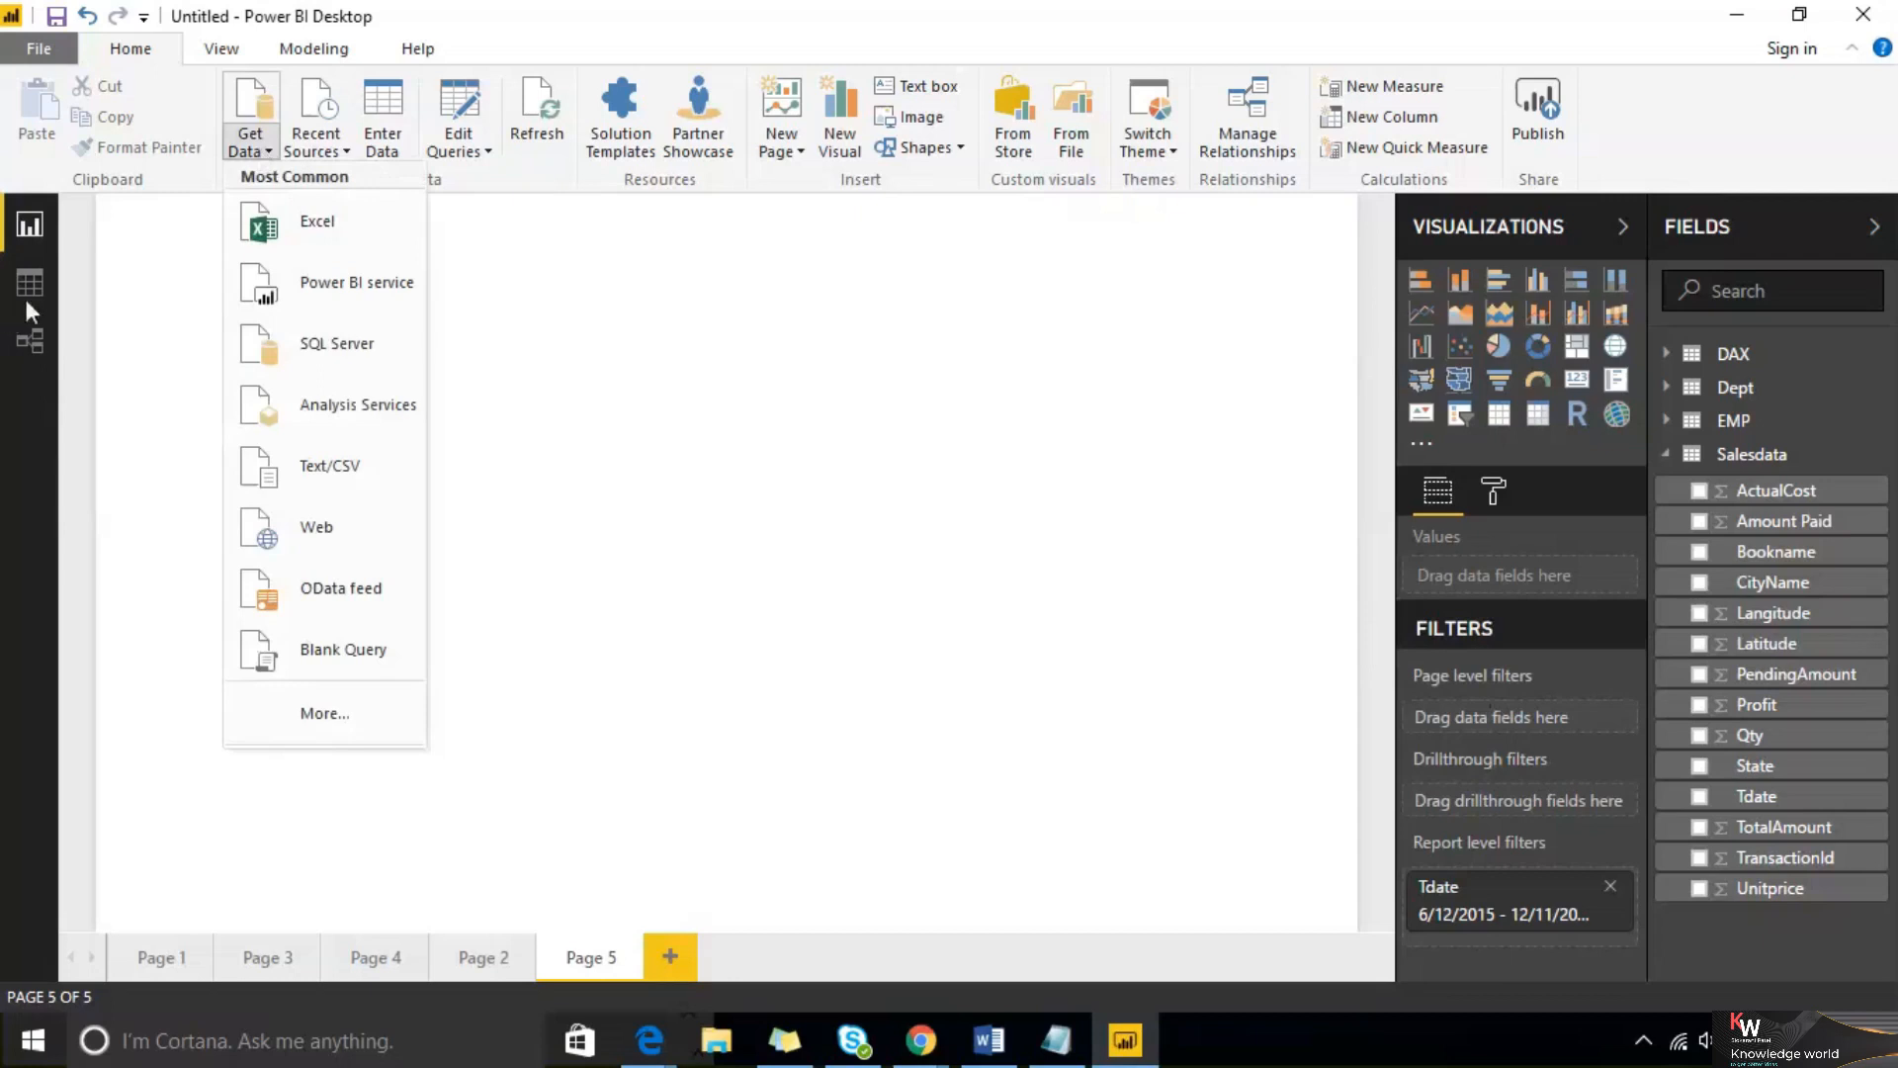
{"action": "left_click", "coordinate": [33, 334]}
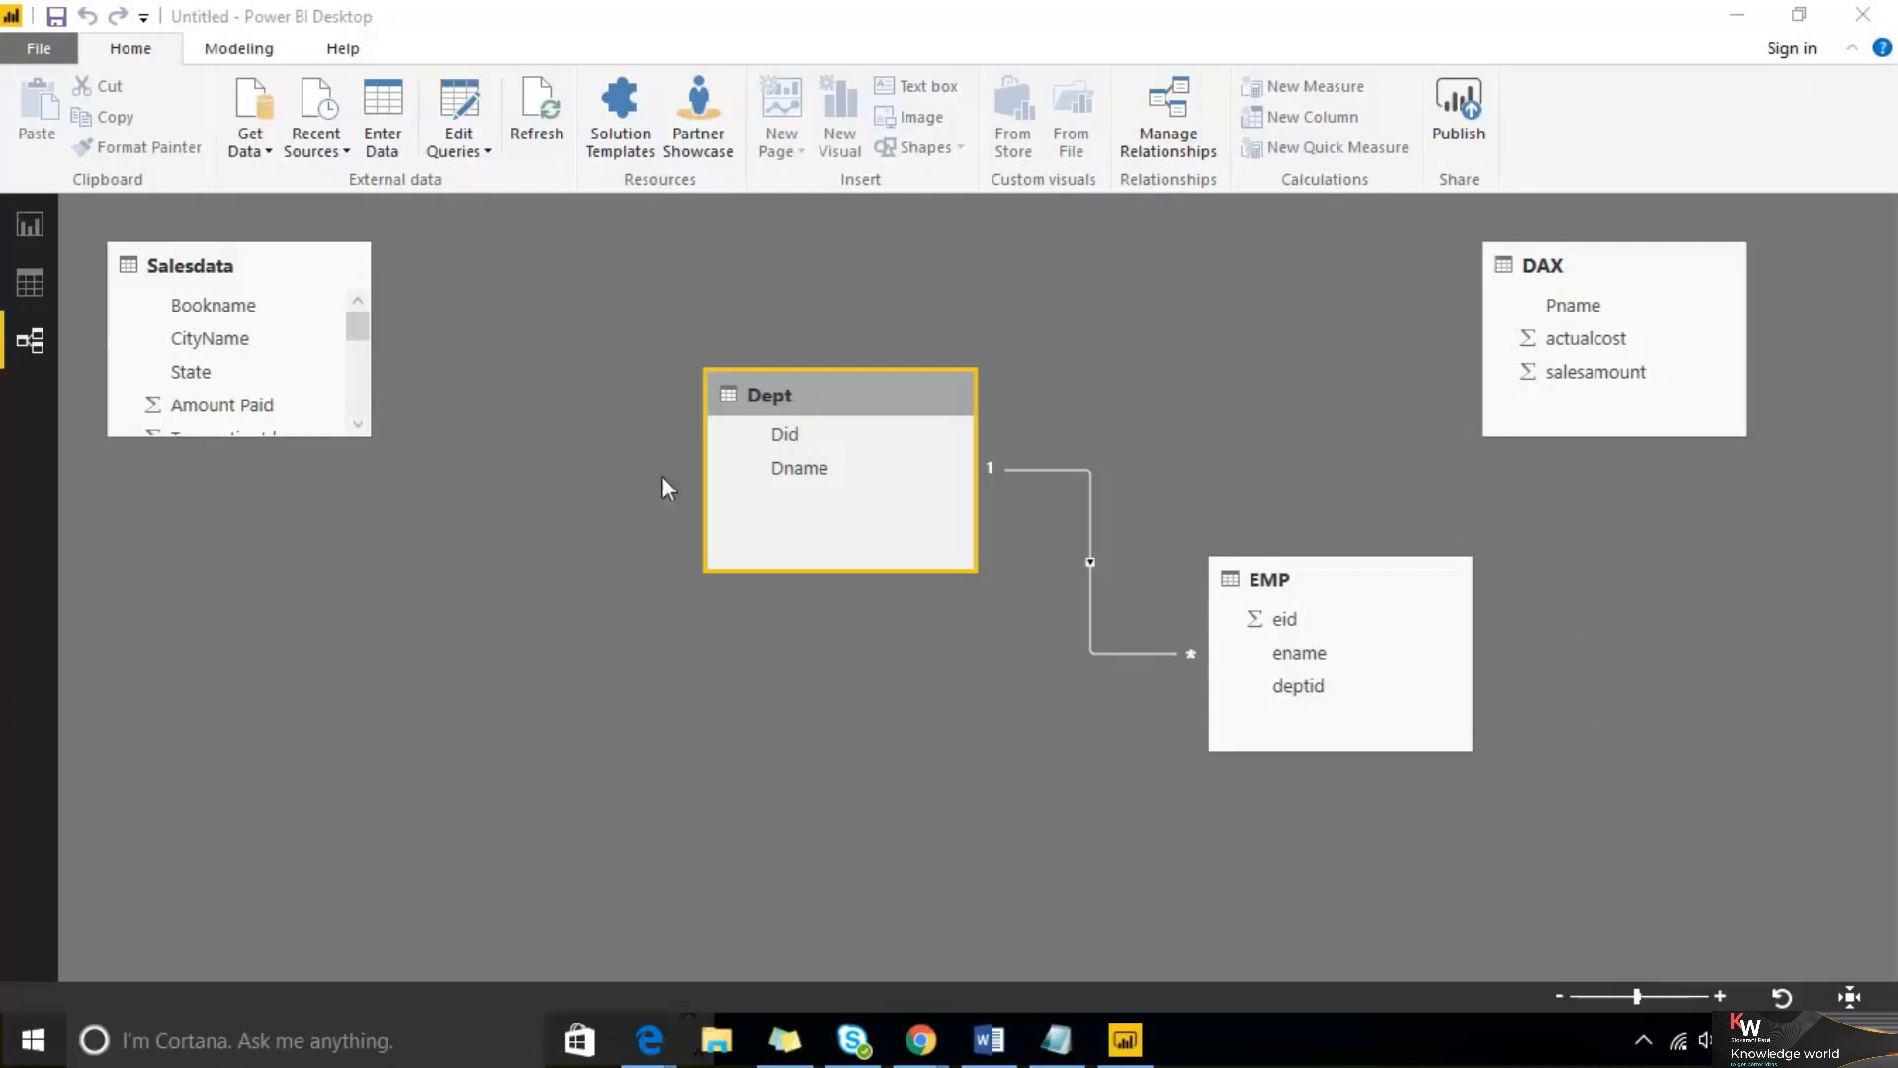
{"action": "left_click", "coordinate": [38, 222]}
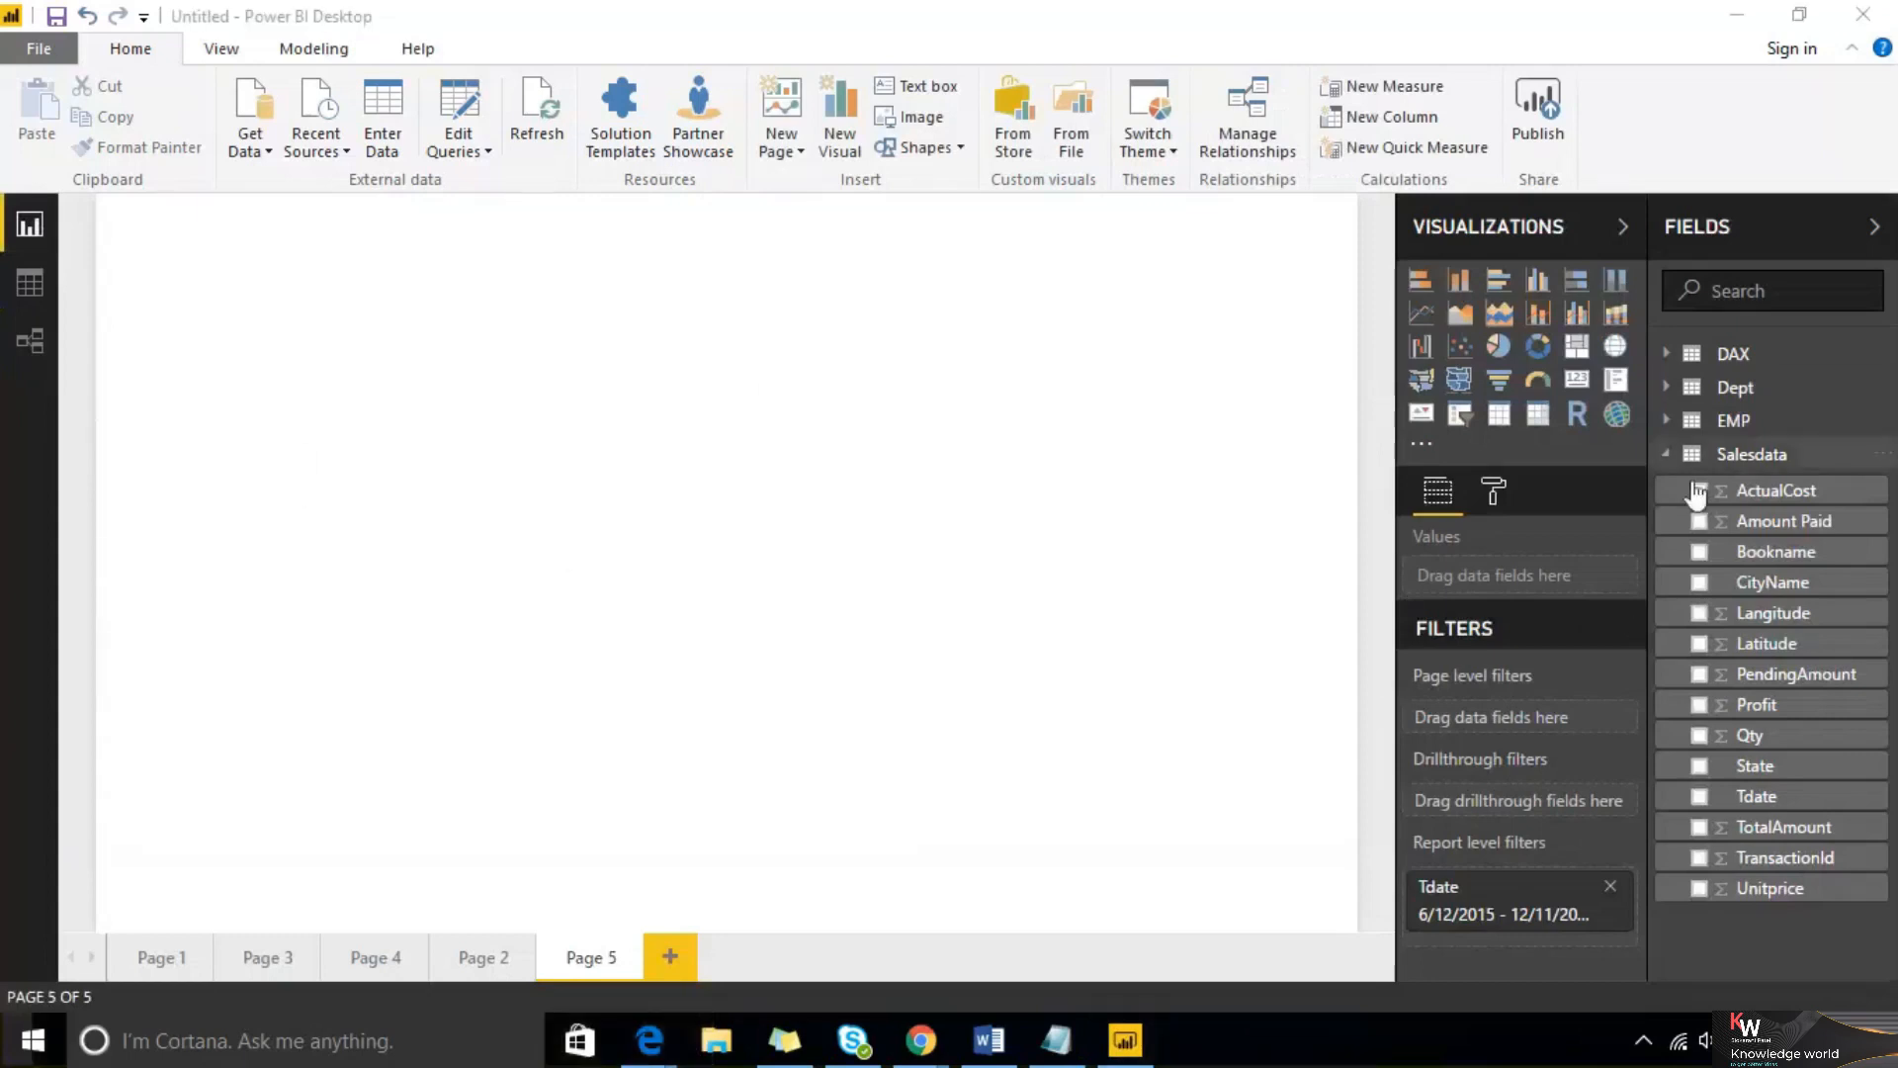
Add the Salesdata Bookname field as a page-level filter on Page 5
{"action": "right_click", "coordinate": [1874, 572]}
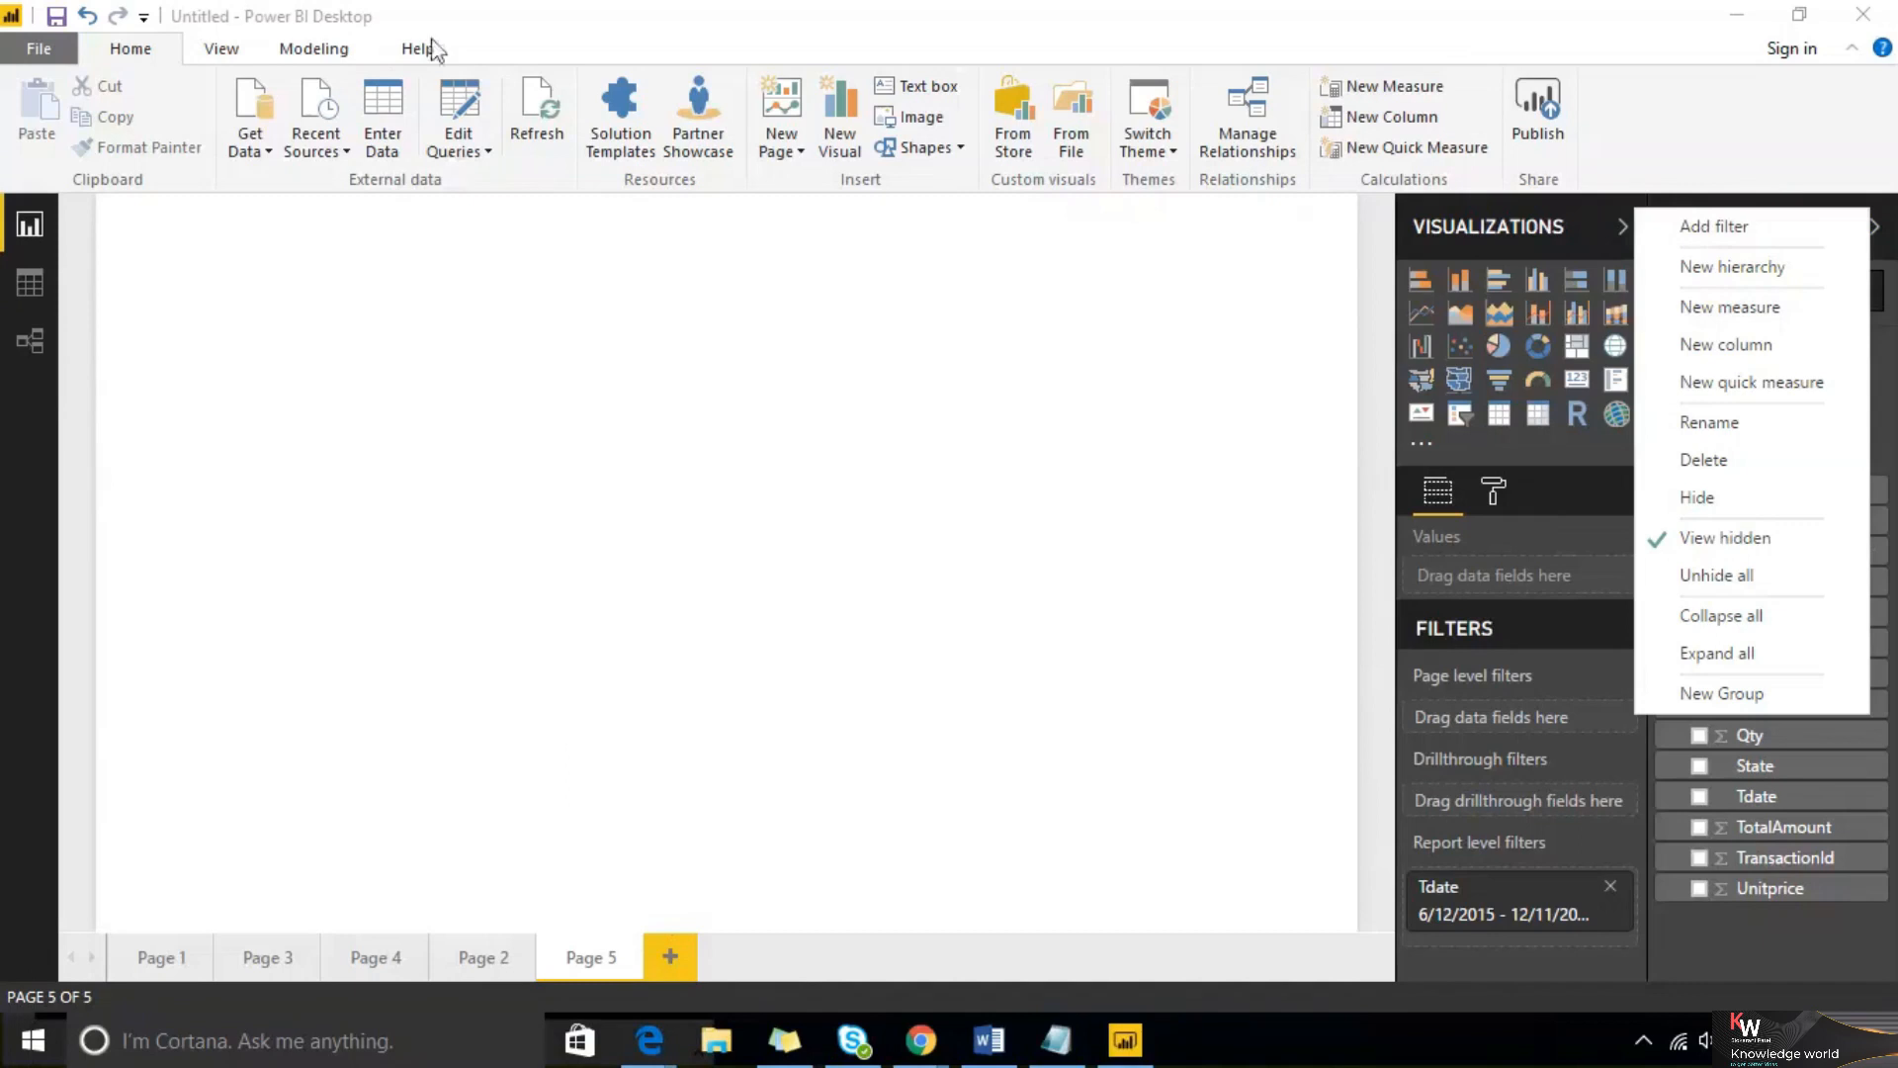
{"action": "left_click", "coordinate": [1177, 530]}
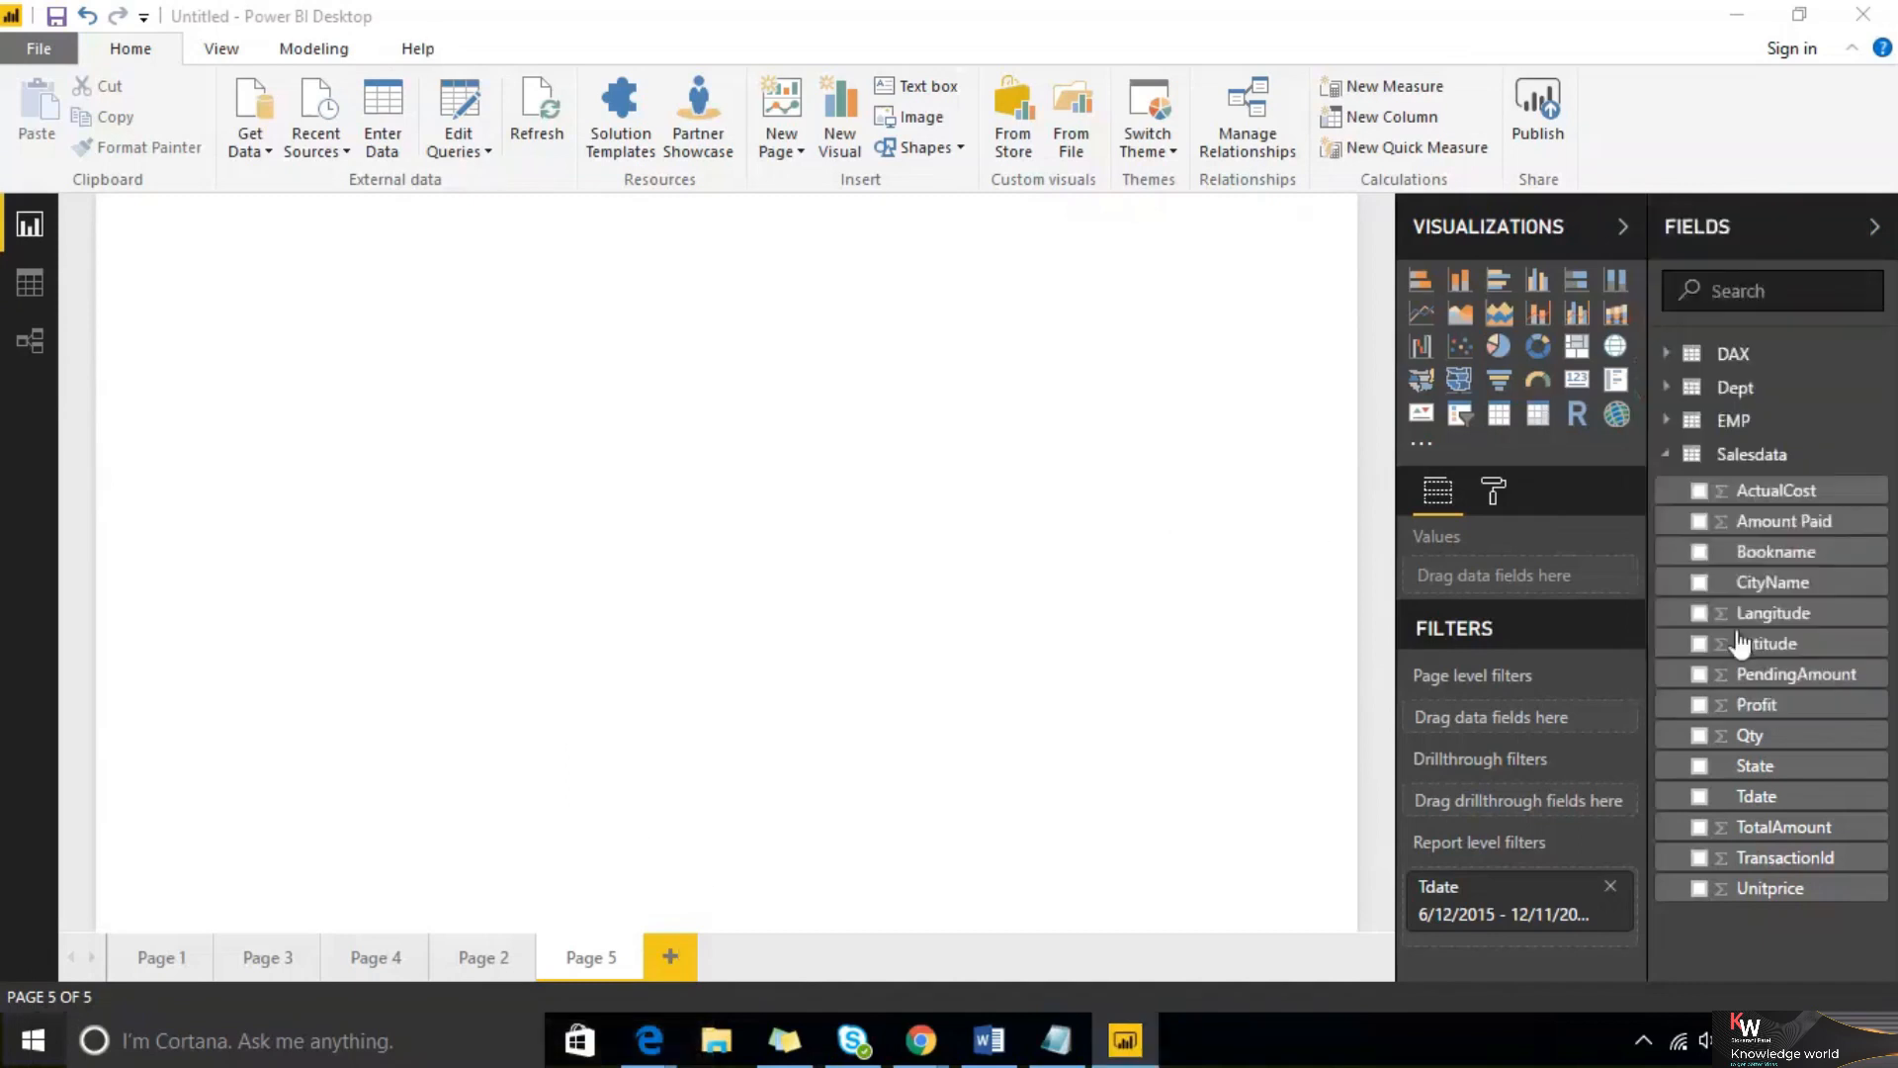
{"action": "left_click", "coordinate": [1868, 552]}
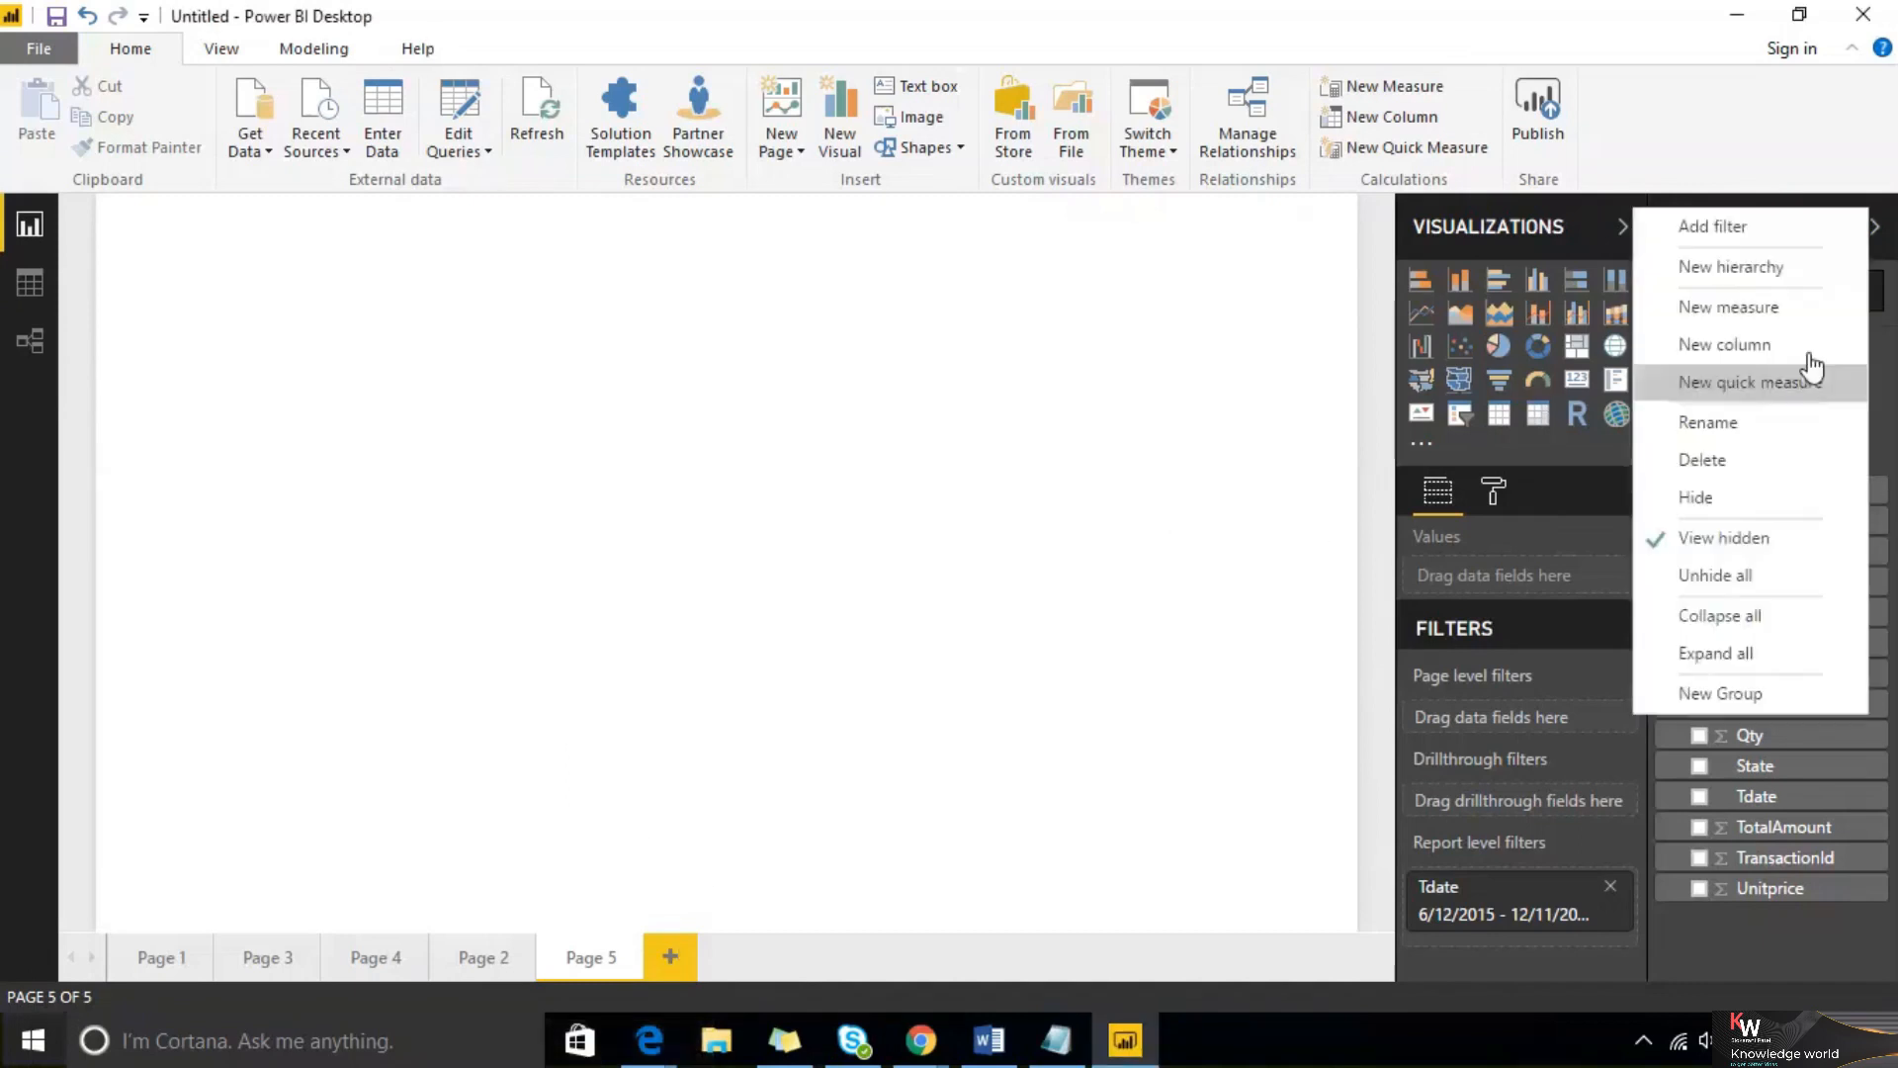
{"action": "left_click", "coordinate": [1759, 234]}
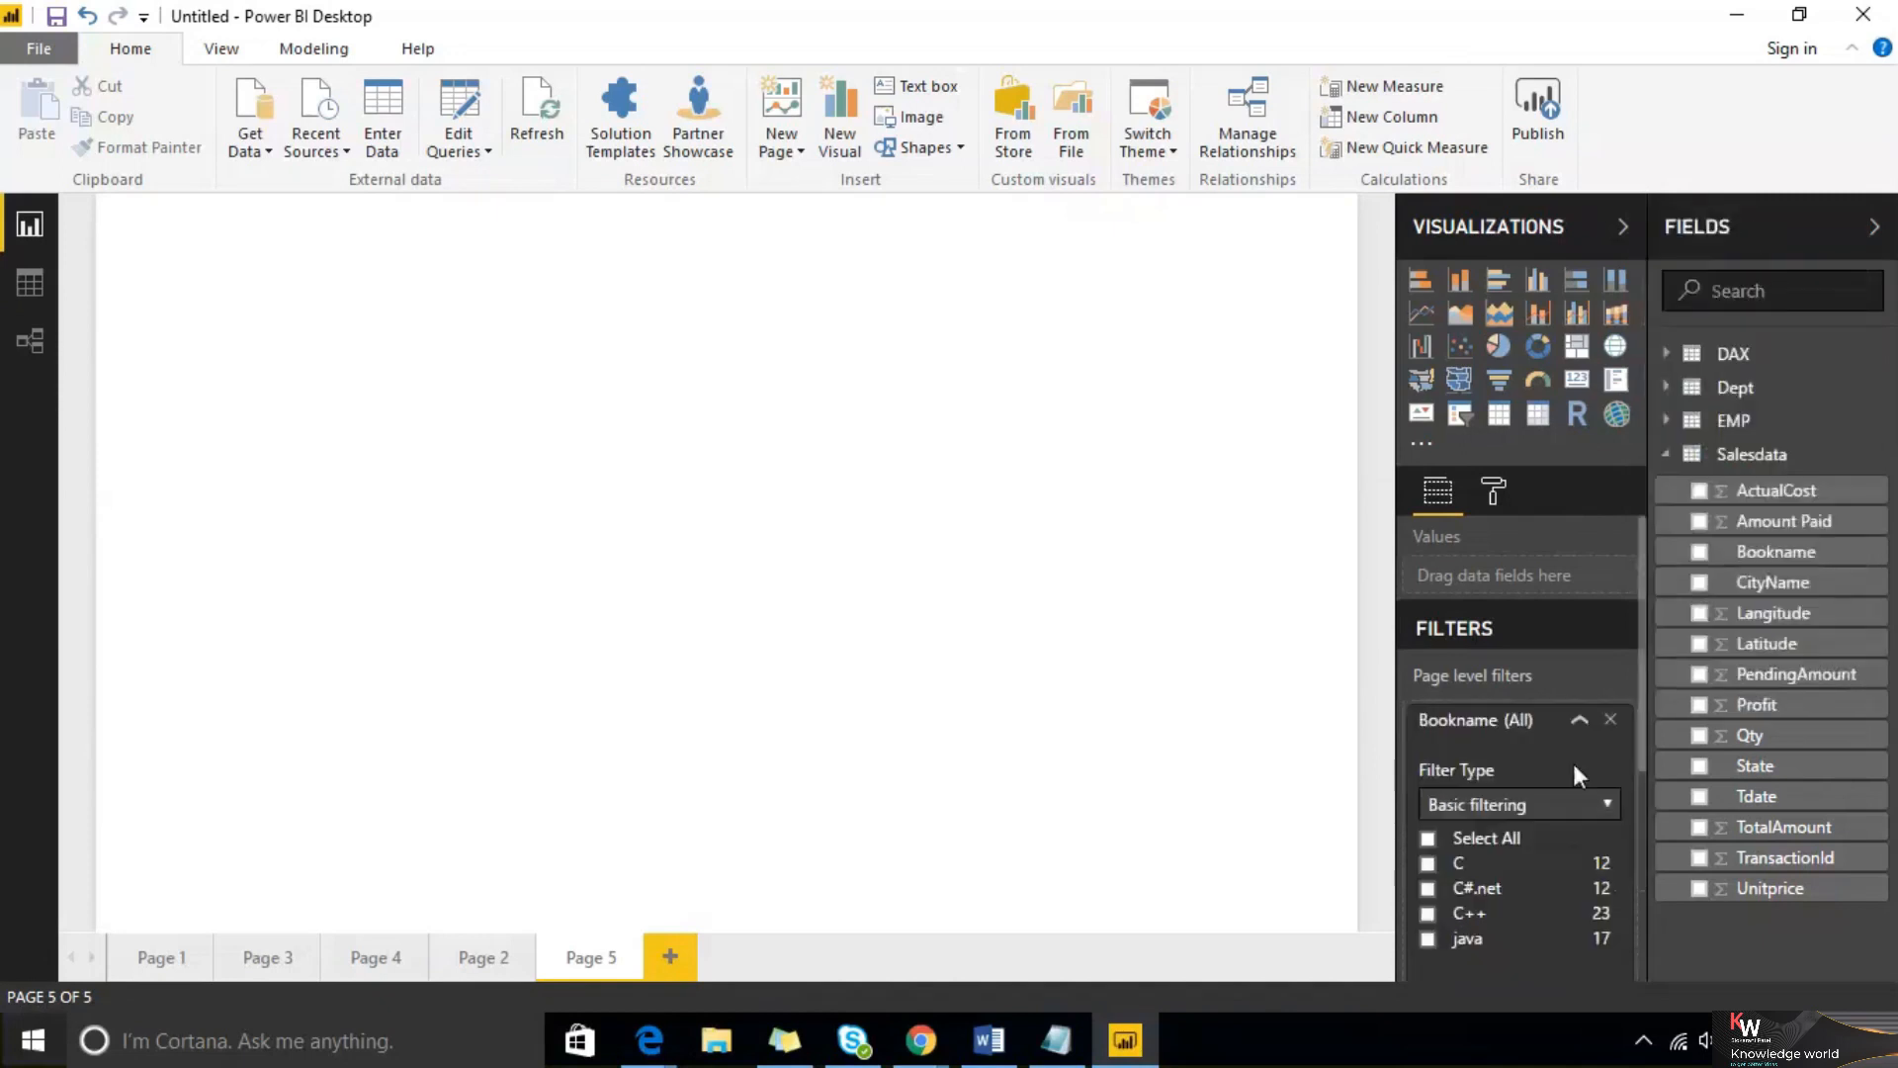
Start adding the Bookname field as a filter once more
{"action": "scroll", "coordinate": [1522, 767], "scroll_direction": "down", "scroll_amount": 3}
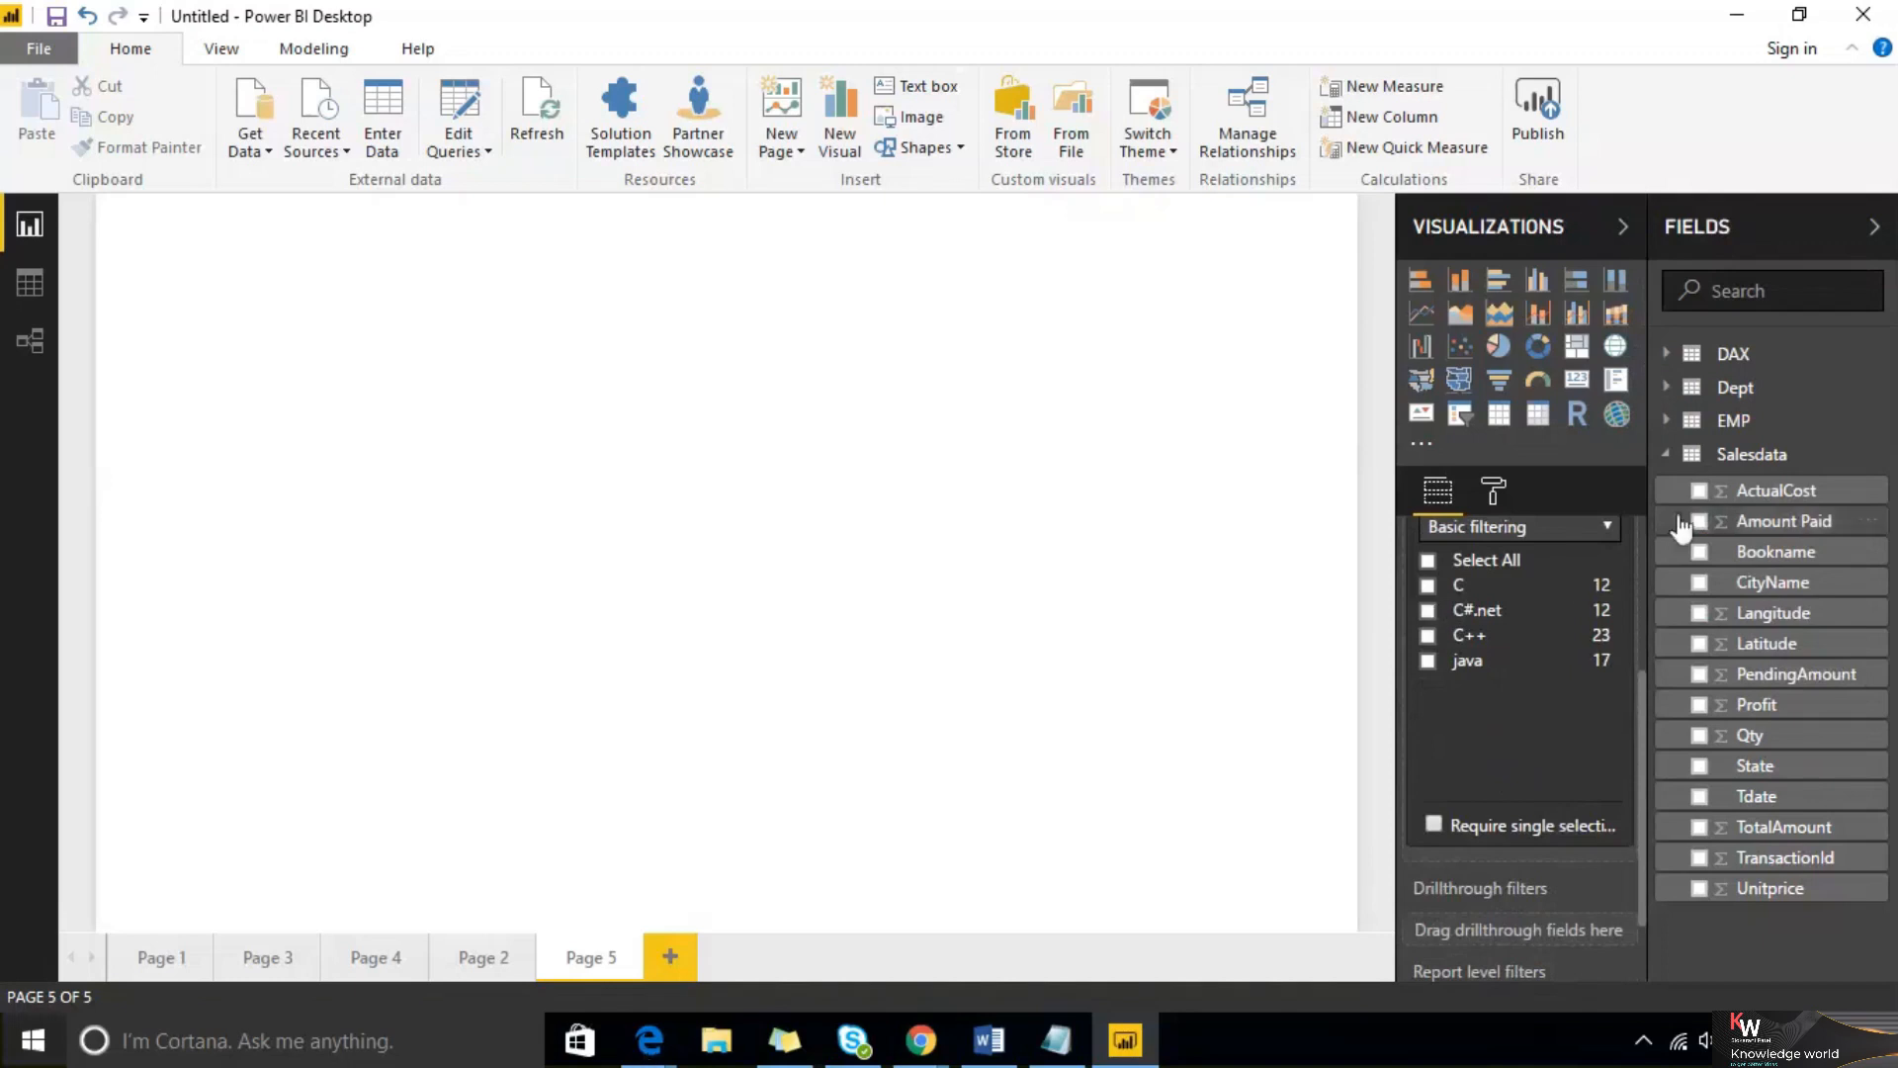
{"action": "left_click", "coordinate": [1865, 554]}
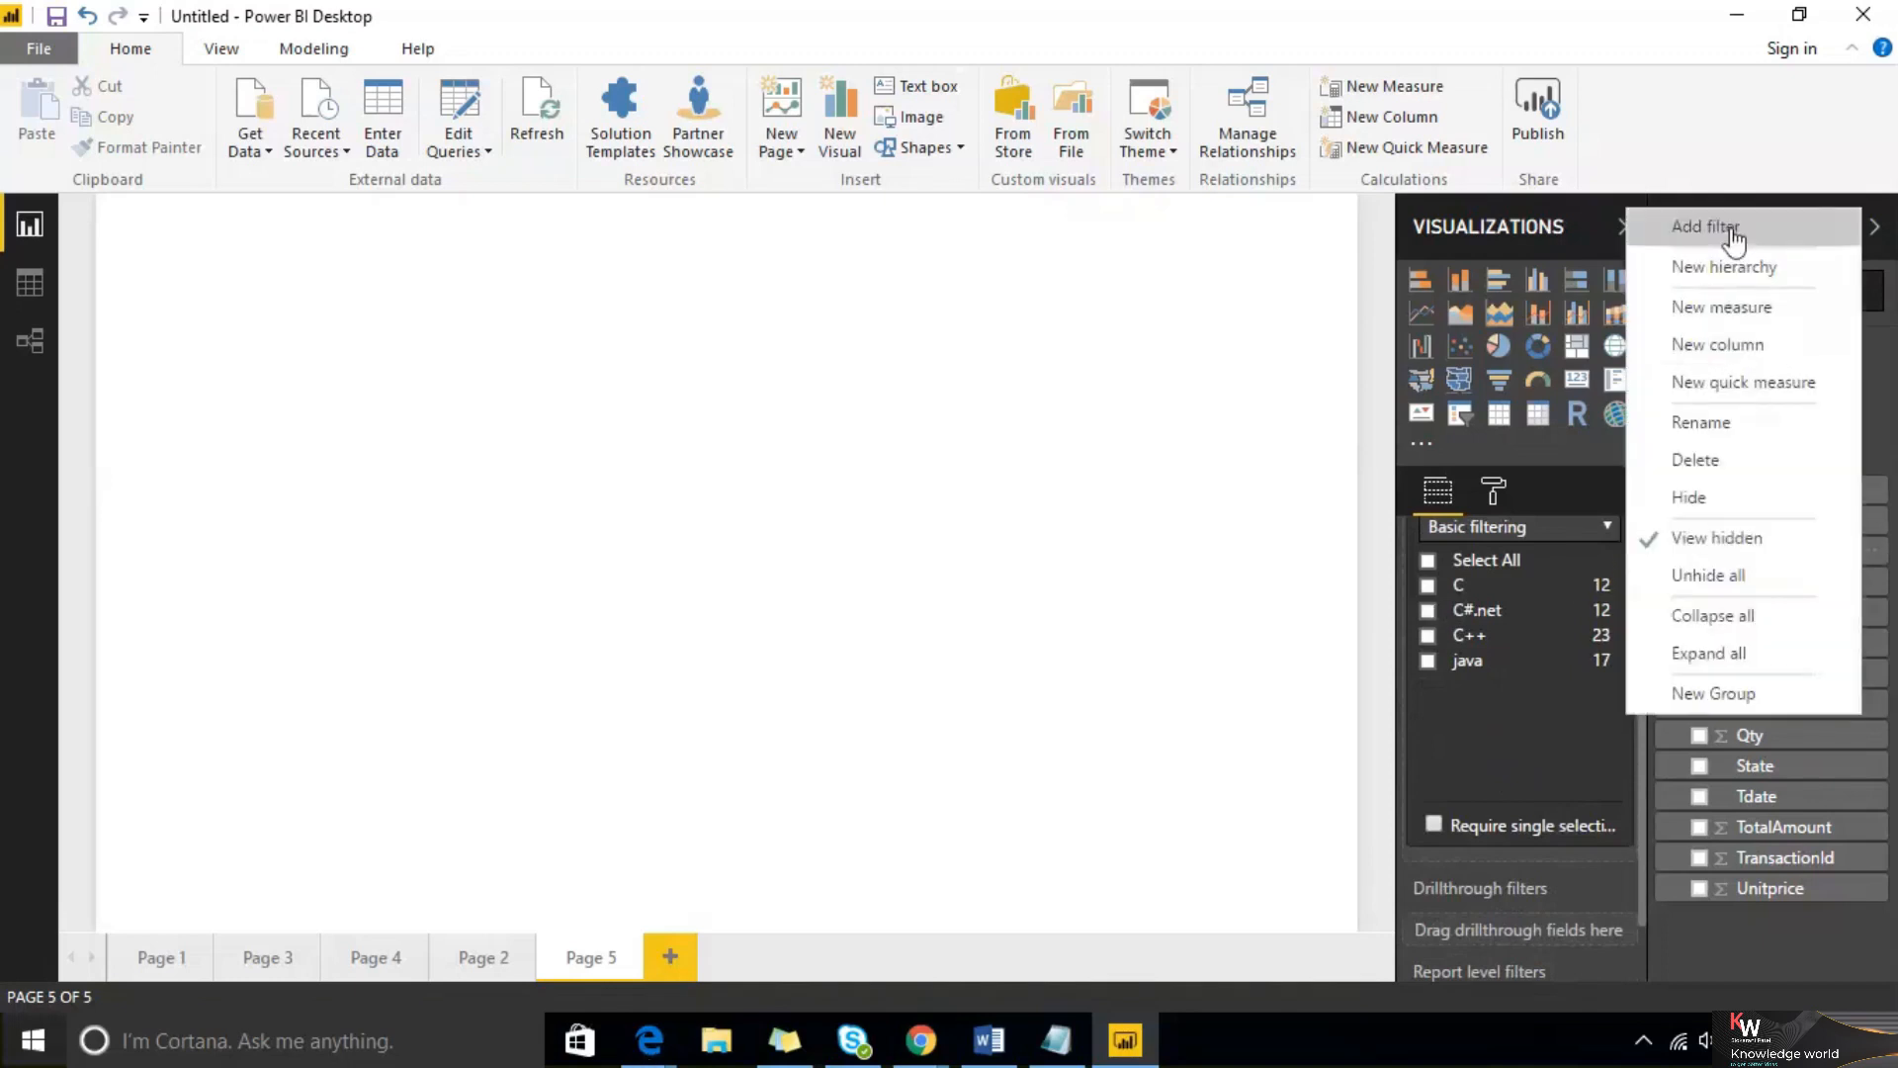
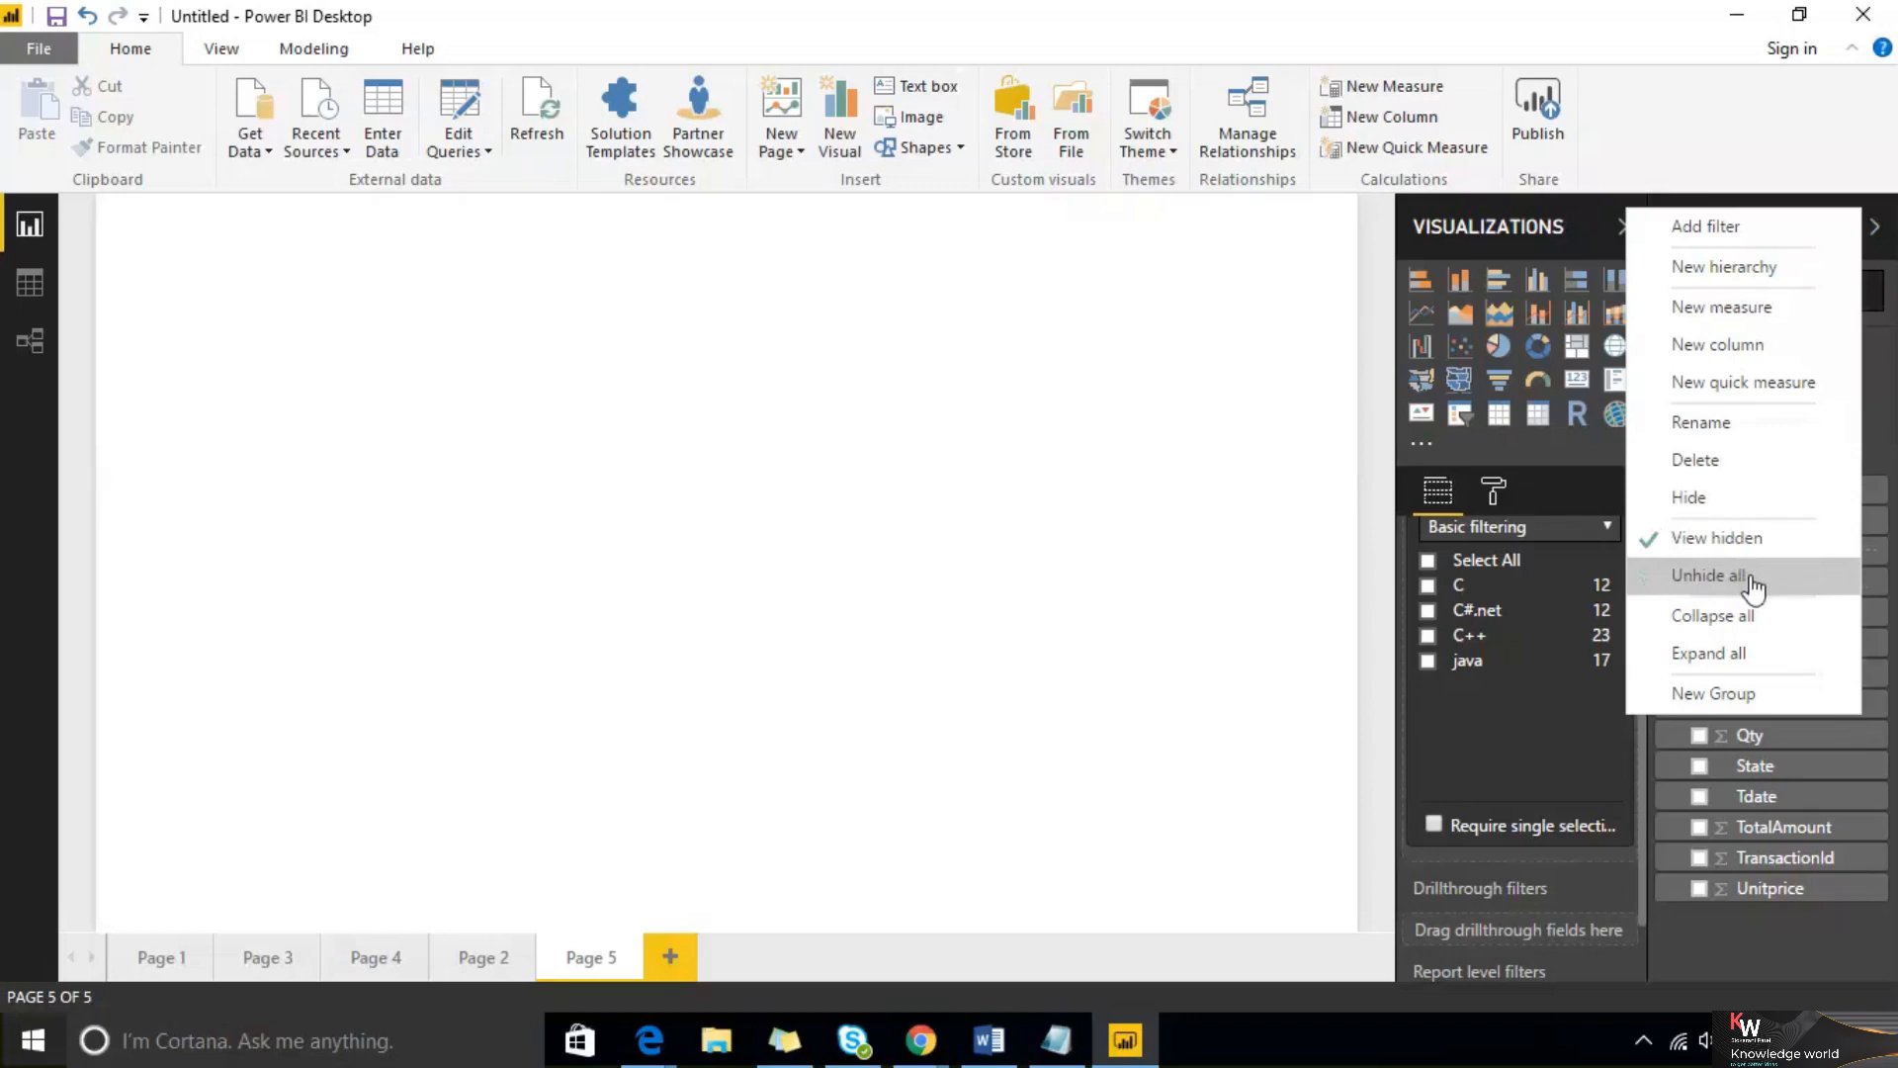
Collapse all field tables and expand the Salesdata table
{"action": "left_click", "coordinate": [1750, 615]}
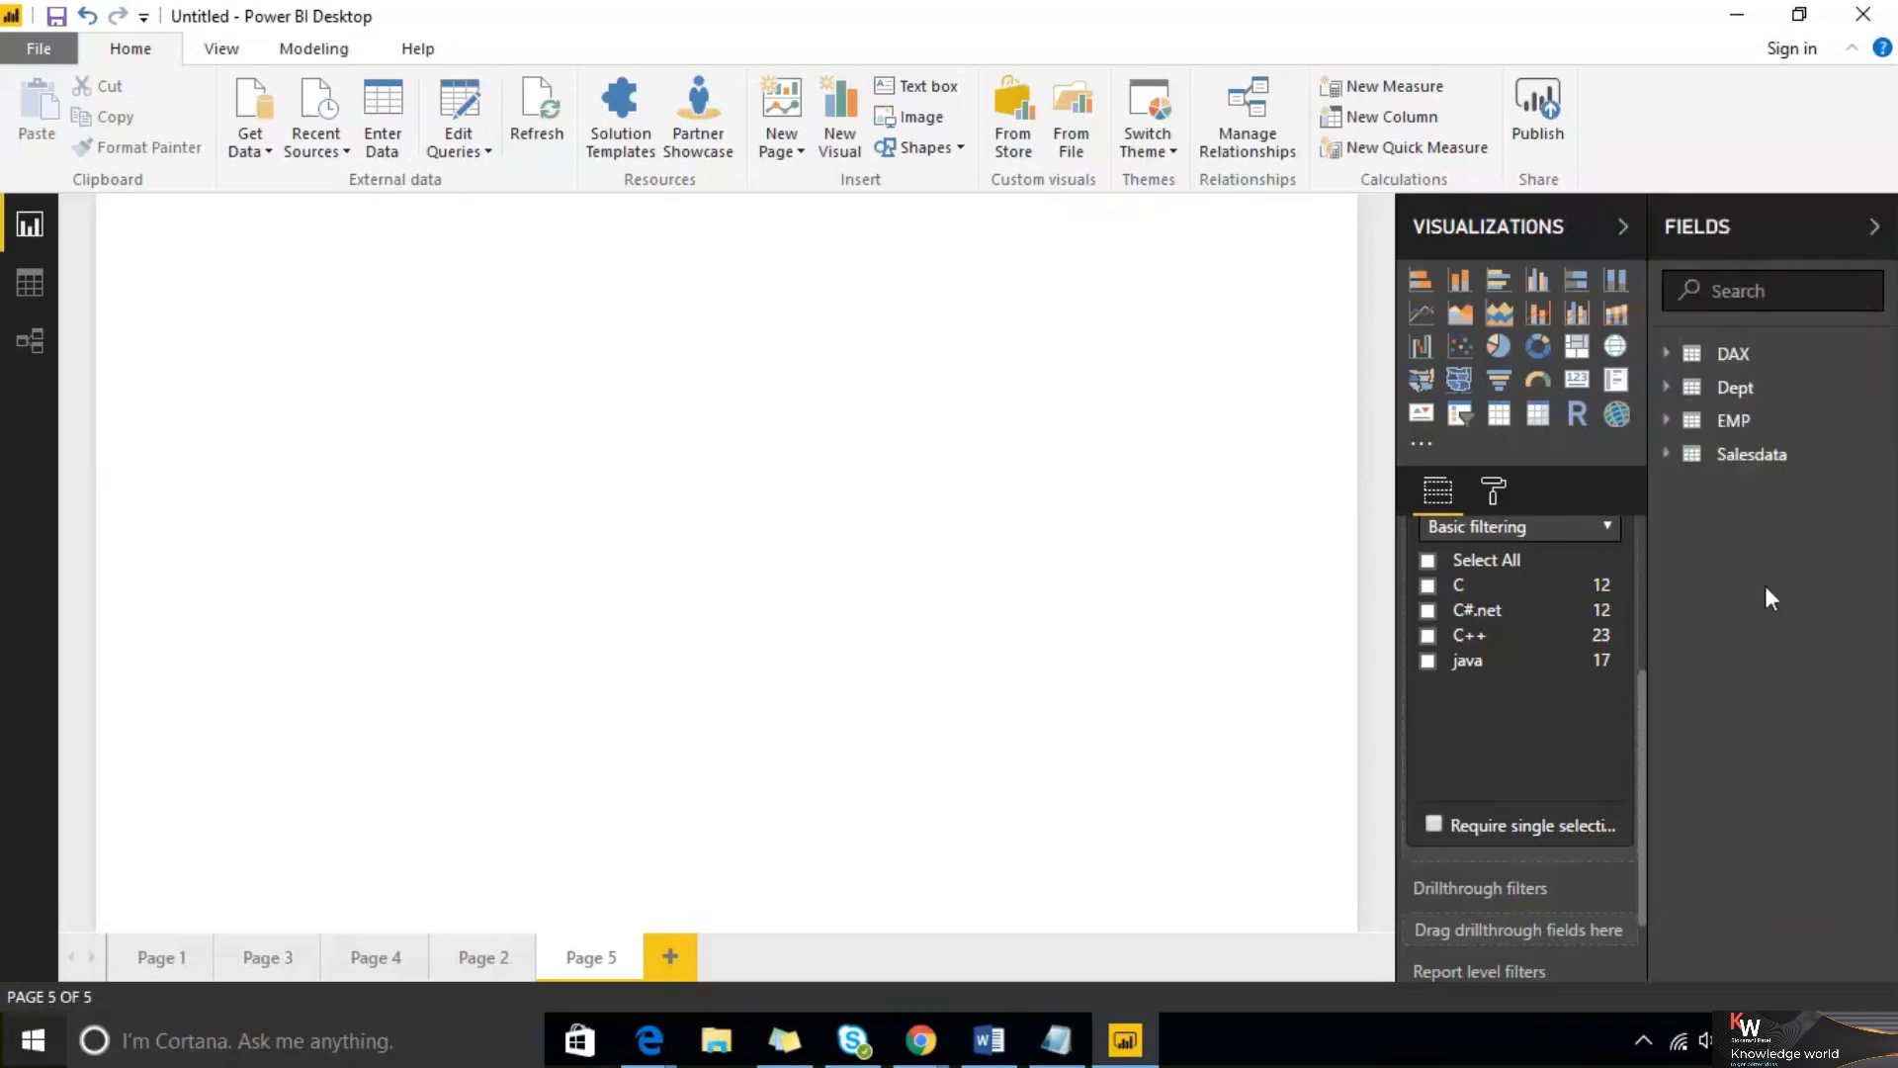
{"action": "left_click", "coordinate": [1670, 454]}
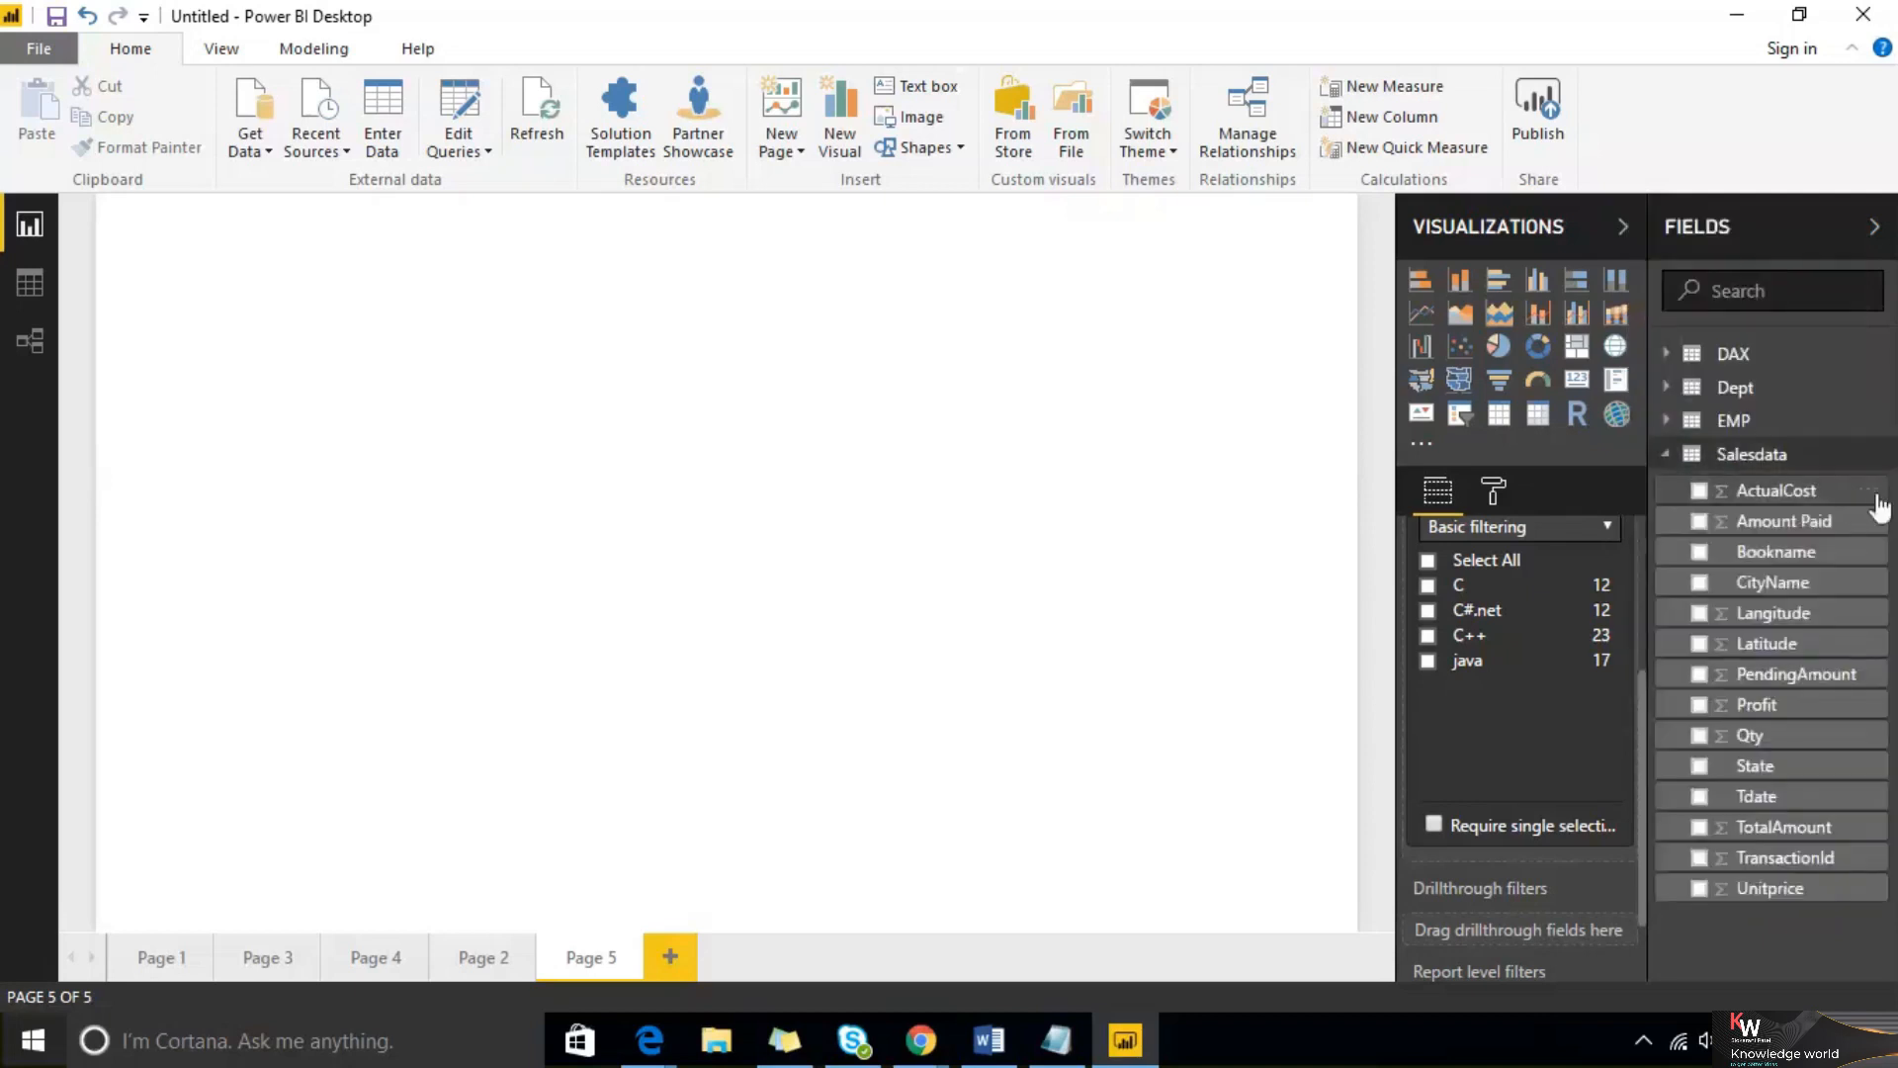
{"action": "right_click", "coordinate": [1871, 564]}
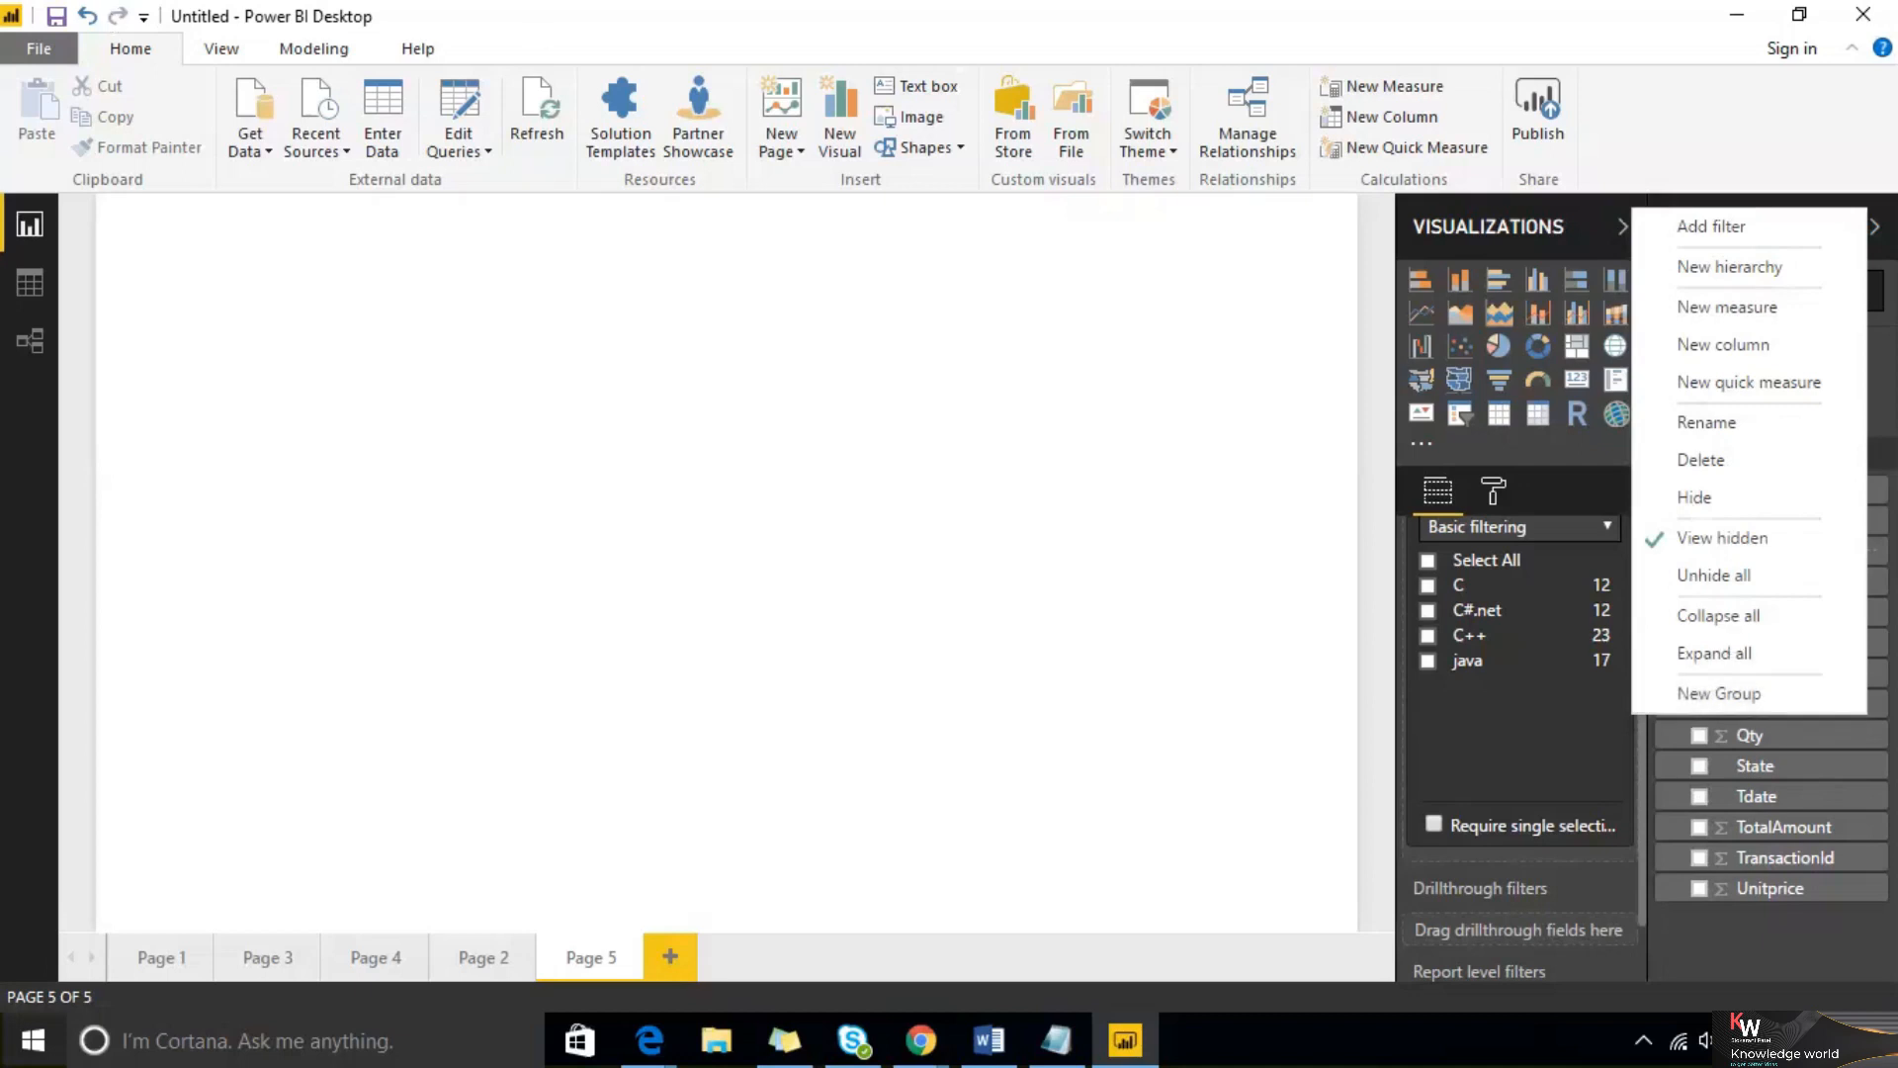
{"action": "mouse_move", "coordinate": [208, 197]}
{"action": "left_mouse_down"}
{"action": "mouse_move", "coordinate": [287, 593]}
{"action": "mouse_move", "coordinate": [373, 818]}
{"action": "mouse_move", "coordinate": [555, 475]}
{"action": "mouse_move", "coordinate": [407, 130]}
{"action": "mouse_move", "coordinate": [315, 125]}
{"action": "mouse_move", "coordinate": [203, 168]}
{"action": "mouse_move", "coordinate": [551, 678]}
{"action": "mouse_move", "coordinate": [547, 704]}
{"action": "left_mouse_up"}
{"action": "mouse_move", "coordinate": [534, 182]}
{"action": "left_mouse_down"}
{"action": "mouse_move", "coordinate": [733, 314]}
{"action": "mouse_move", "coordinate": [682, 603]}
{"action": "left_mouse_up"}
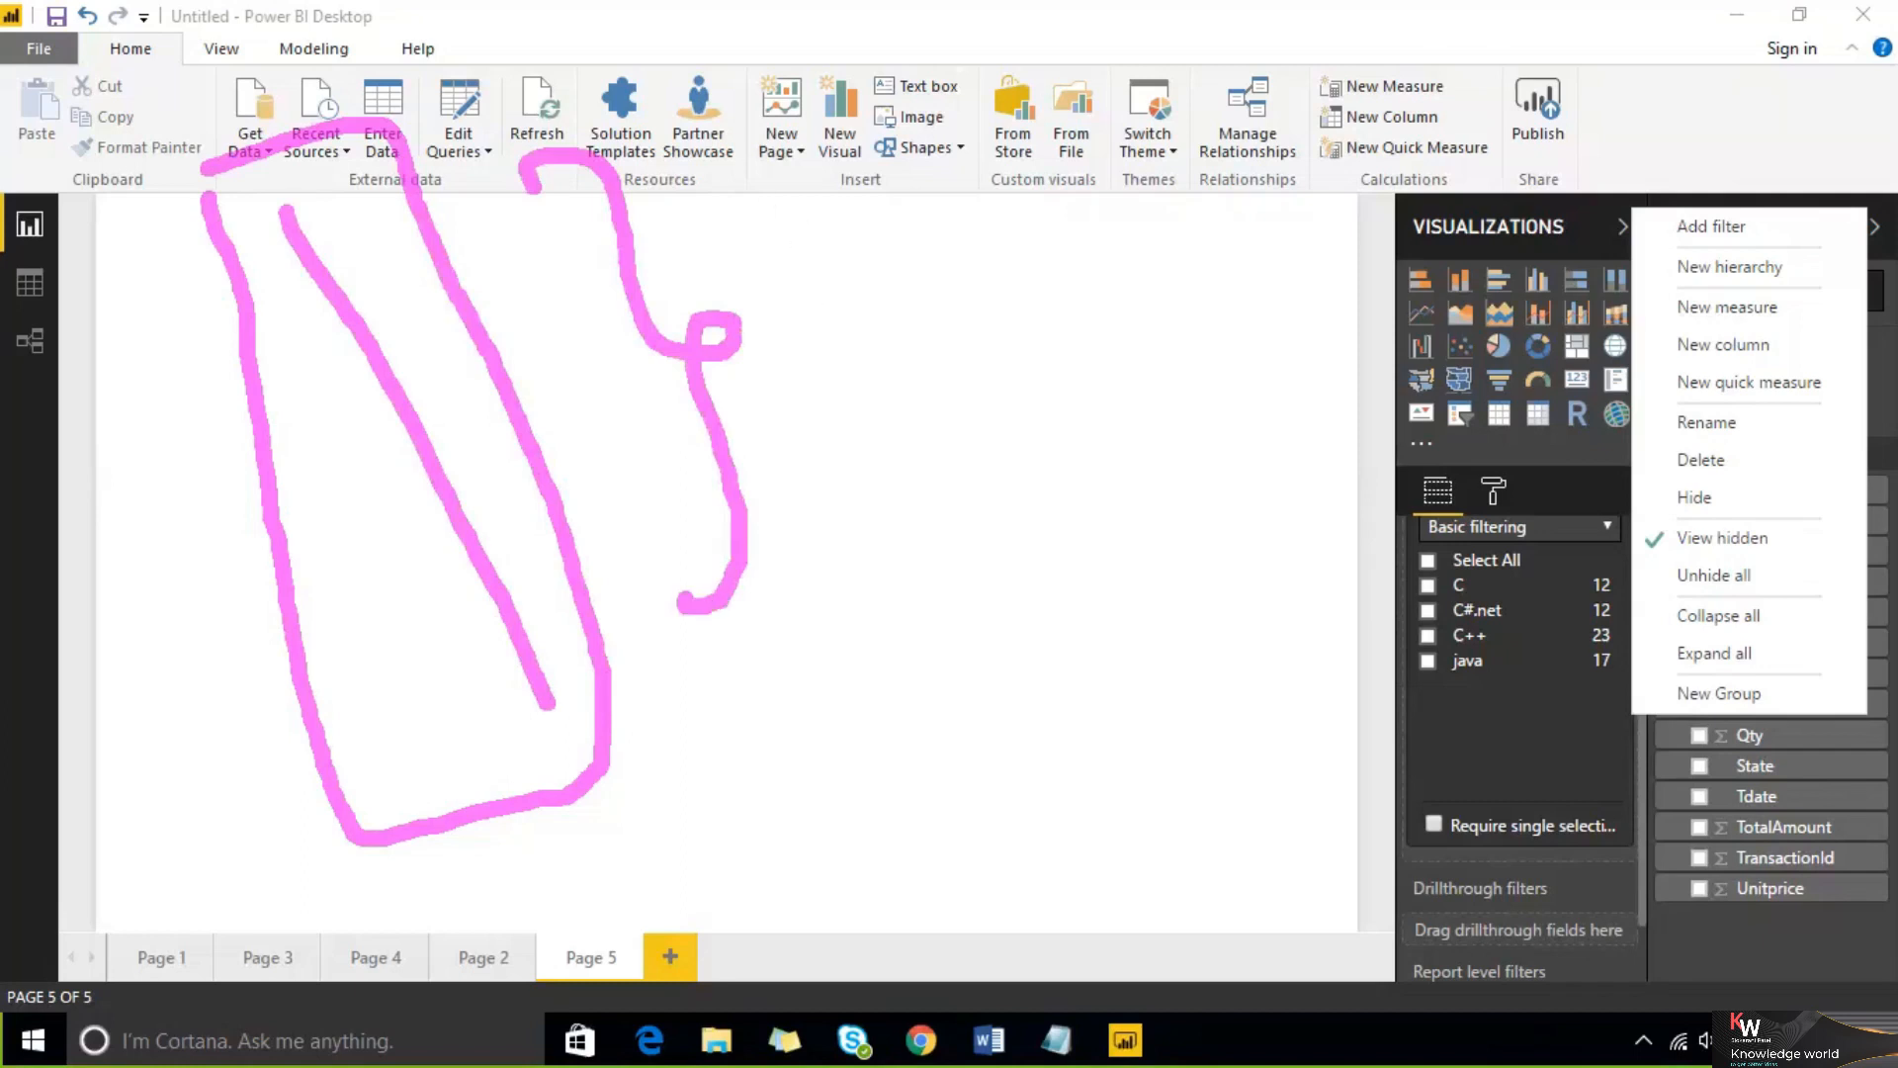
{"action": "left_click", "coordinate": [1450, 33]}
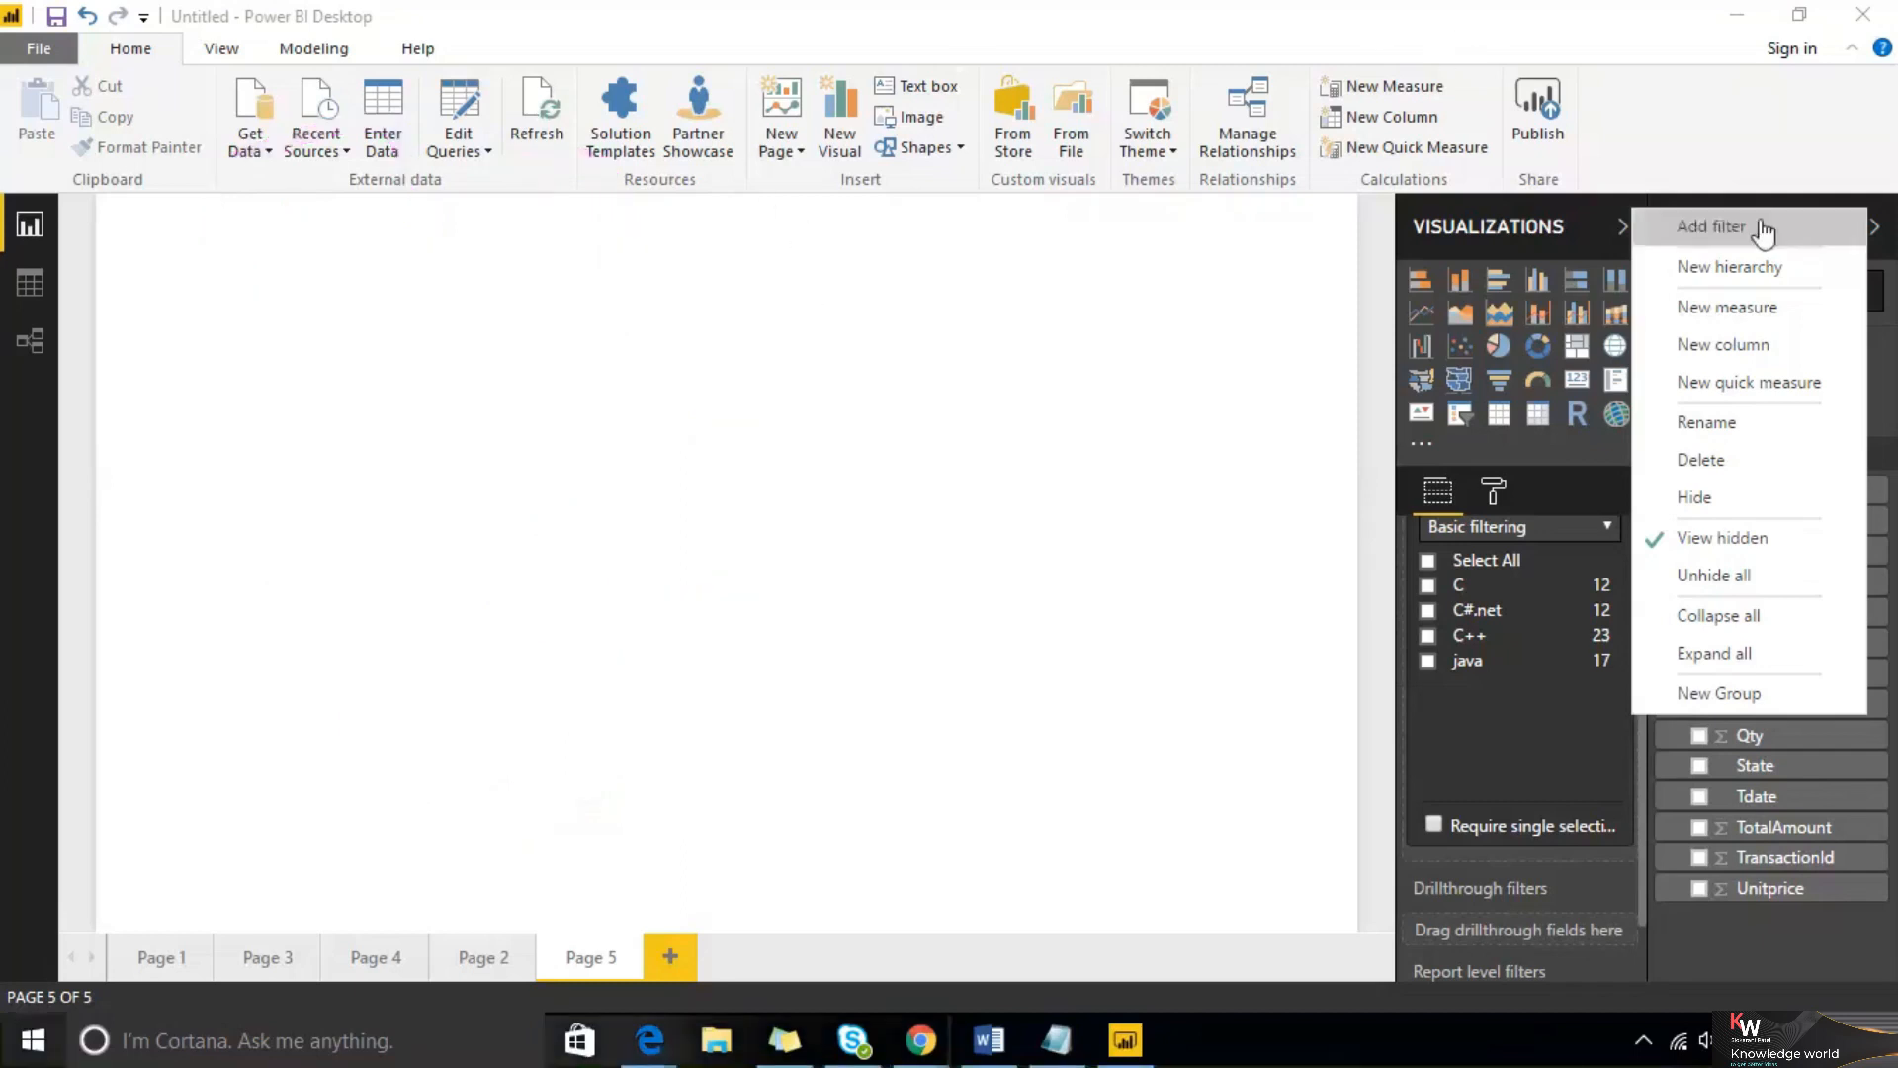
Insert a clustered column chart, enlarge it, and add the CityName and Amount Paid fields to it
{"action": "left_click", "coordinate": [1537, 280]}
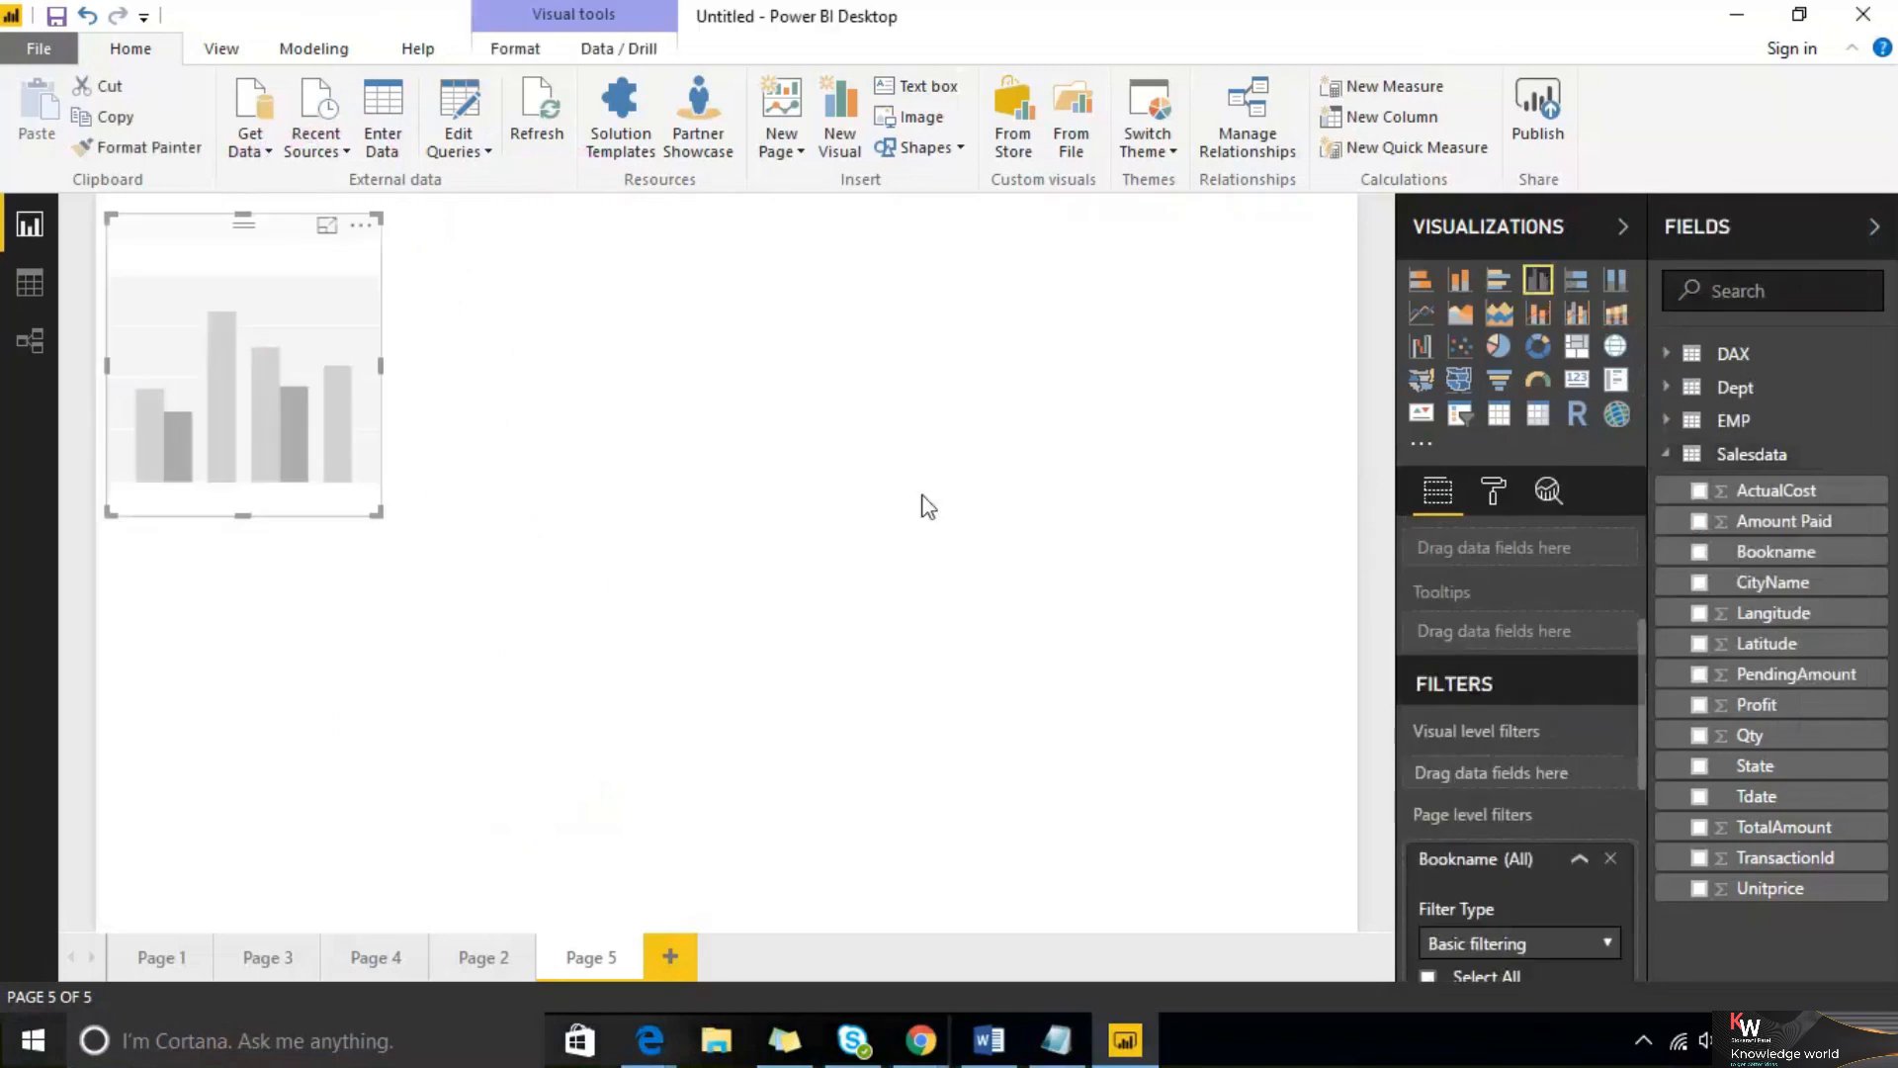
{"action": "left_click_drag", "start_coordinate": [374, 518], "coordinate": [837, 785]}
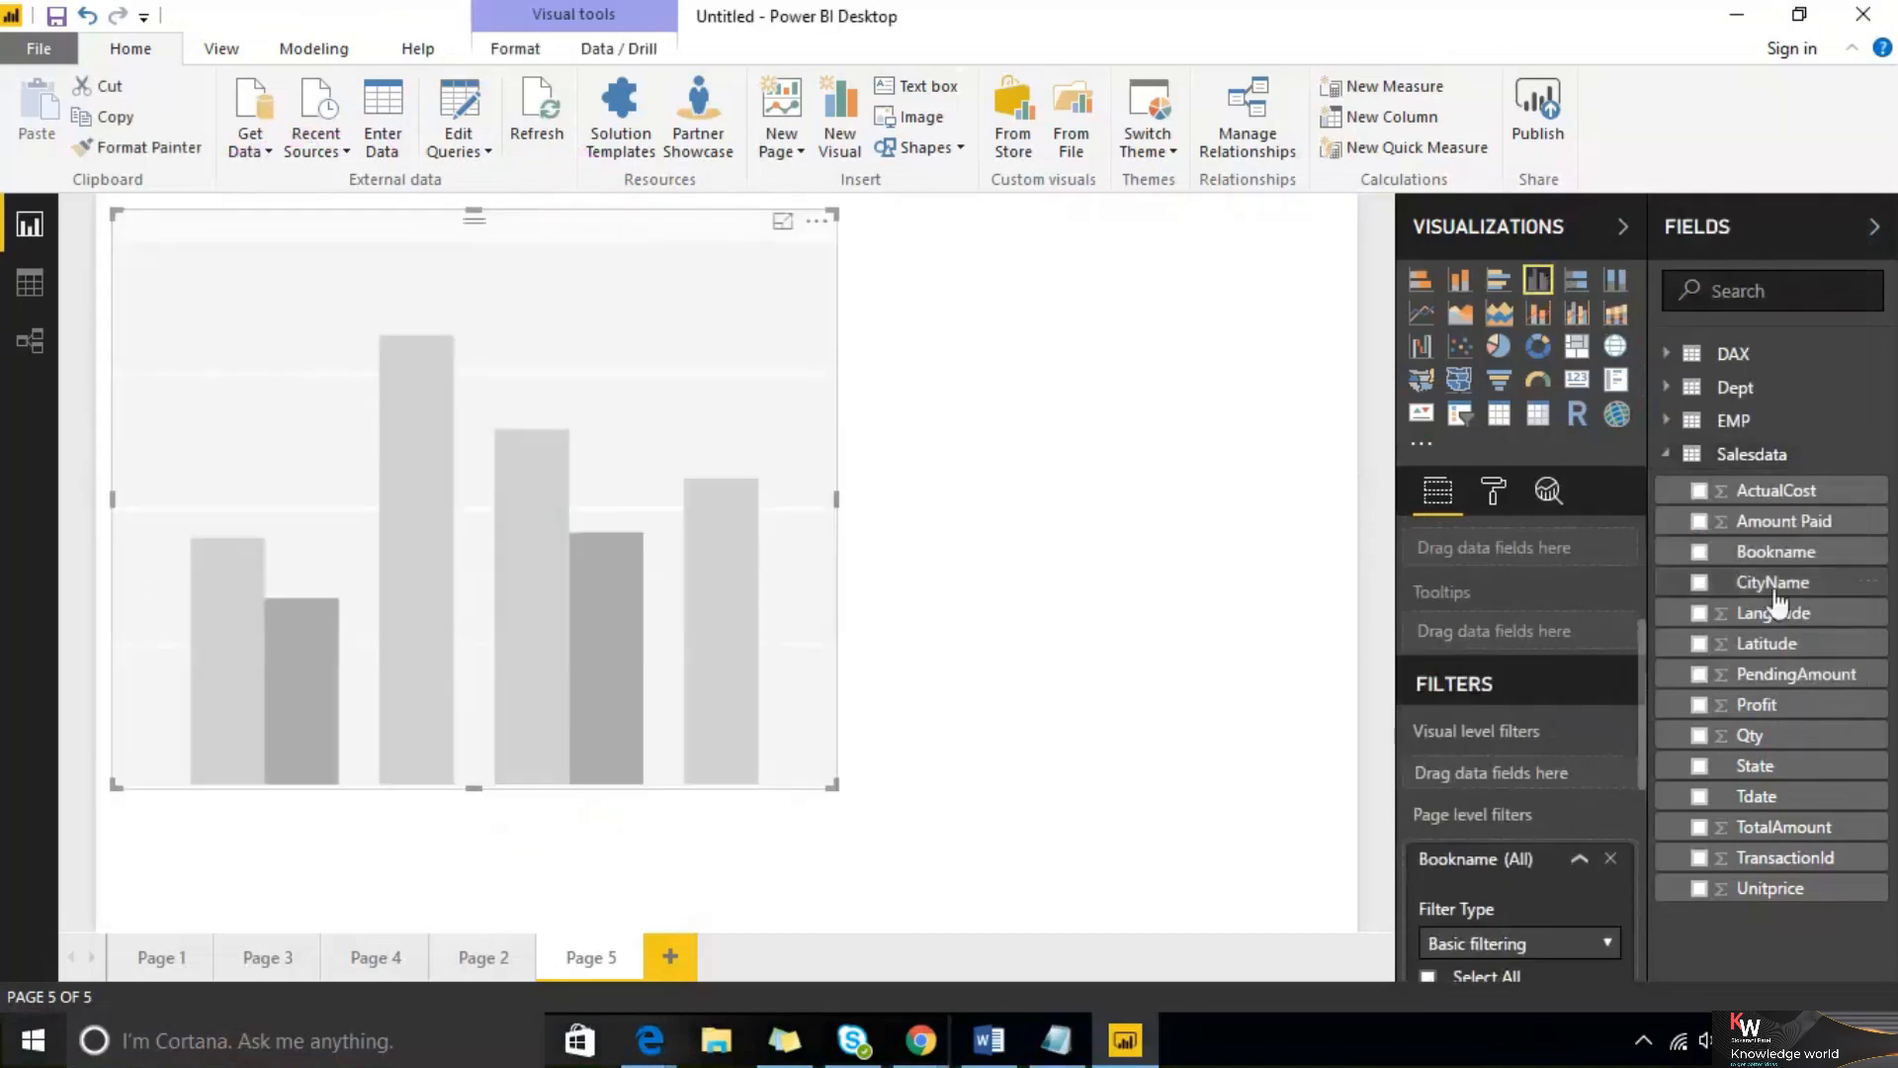
{"action": "left_click_drag", "start_coordinate": [1780, 593], "coordinate": [475, 593]}
{"action": "left_click_drag", "start_coordinate": [1785, 525], "coordinate": [655, 556]}
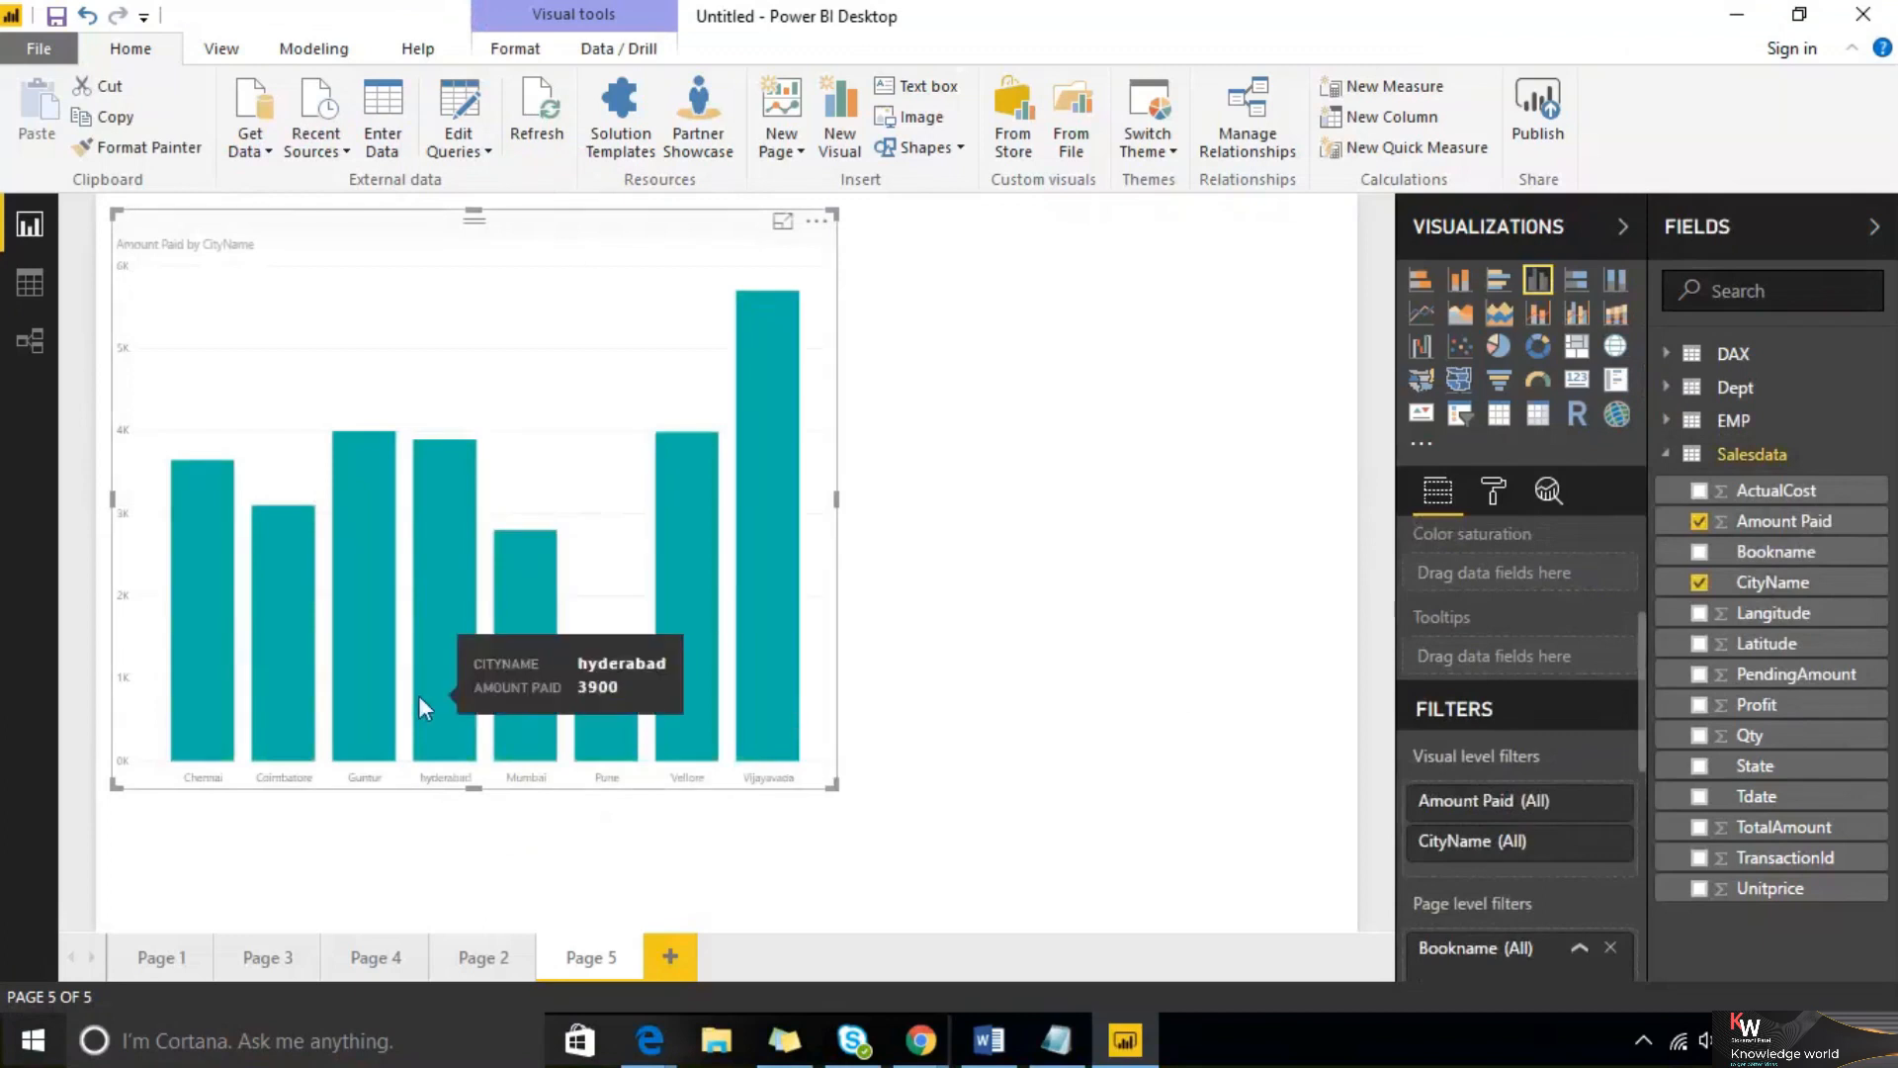
Move the Amount Paid by CityName chart toward the centre of the page
{"action": "mouse_move", "coordinate": [585, 714]}
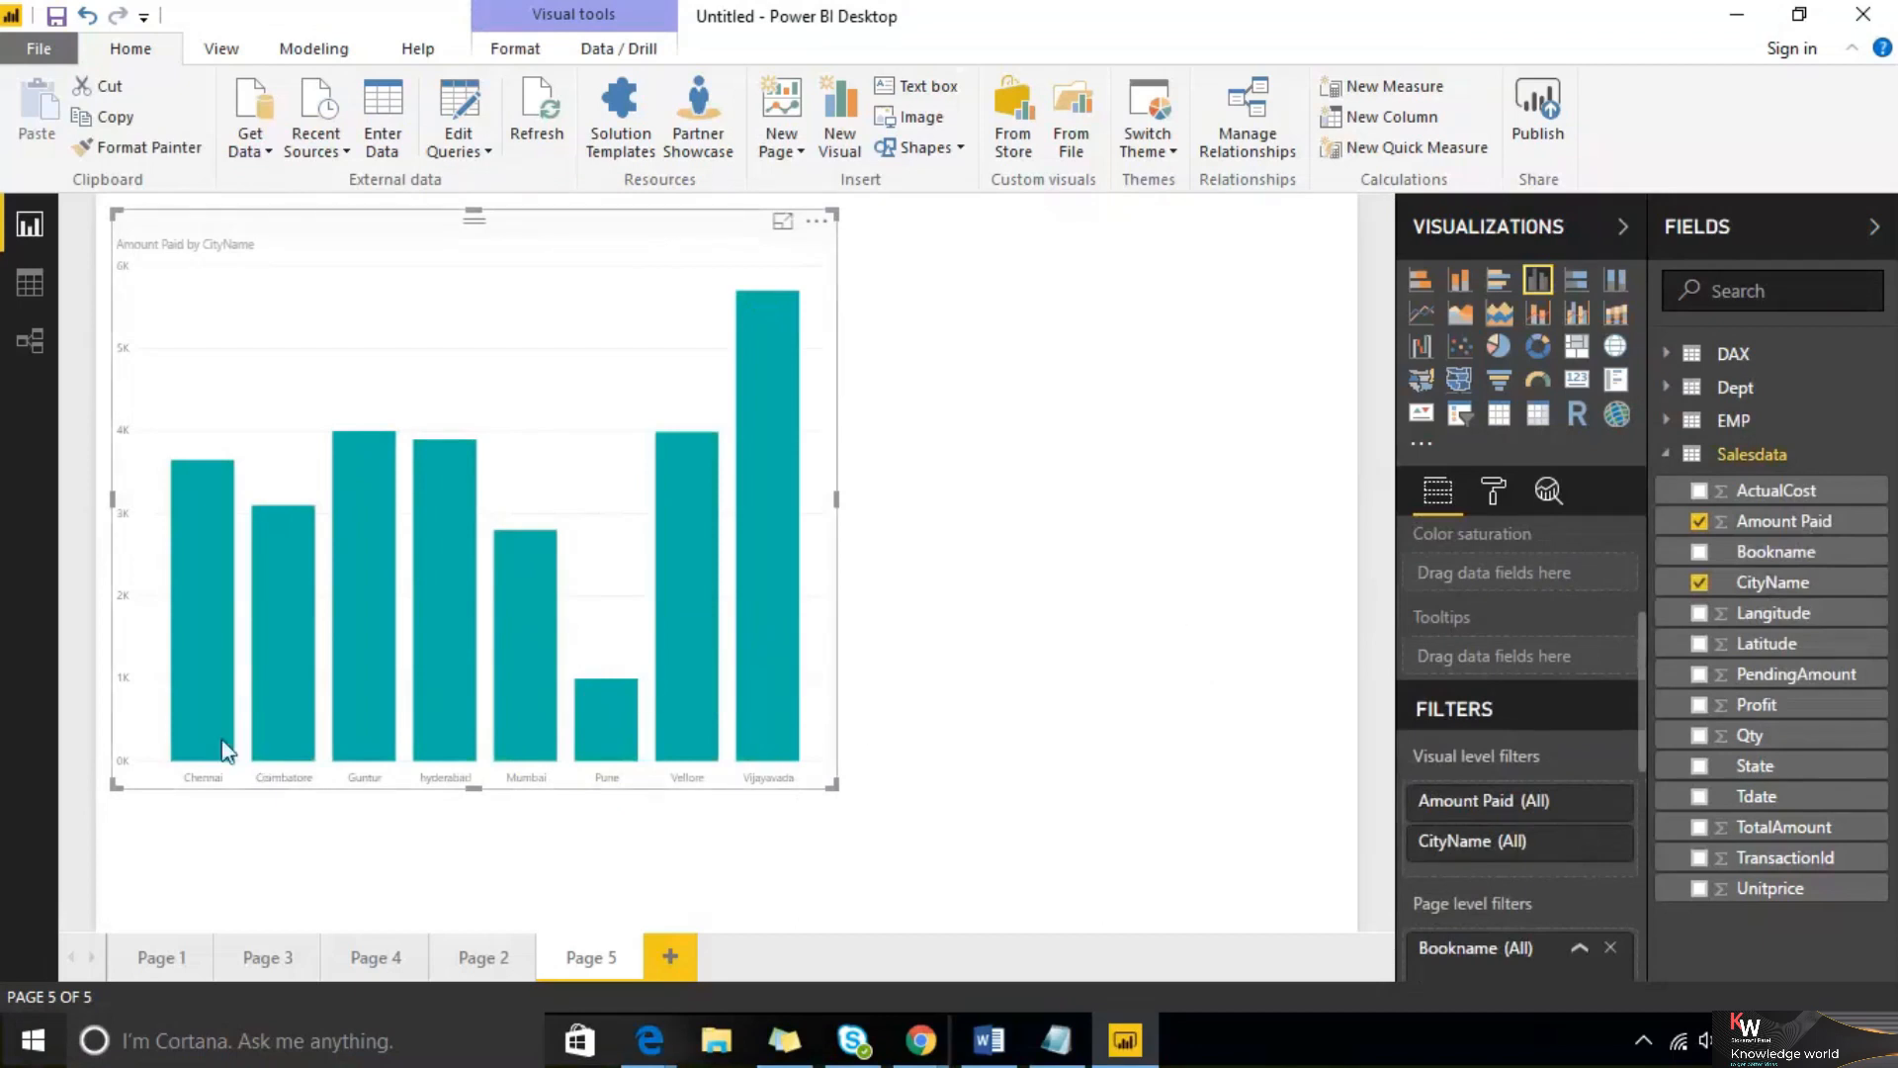
{"action": "mouse_move", "coordinate": [217, 732]}
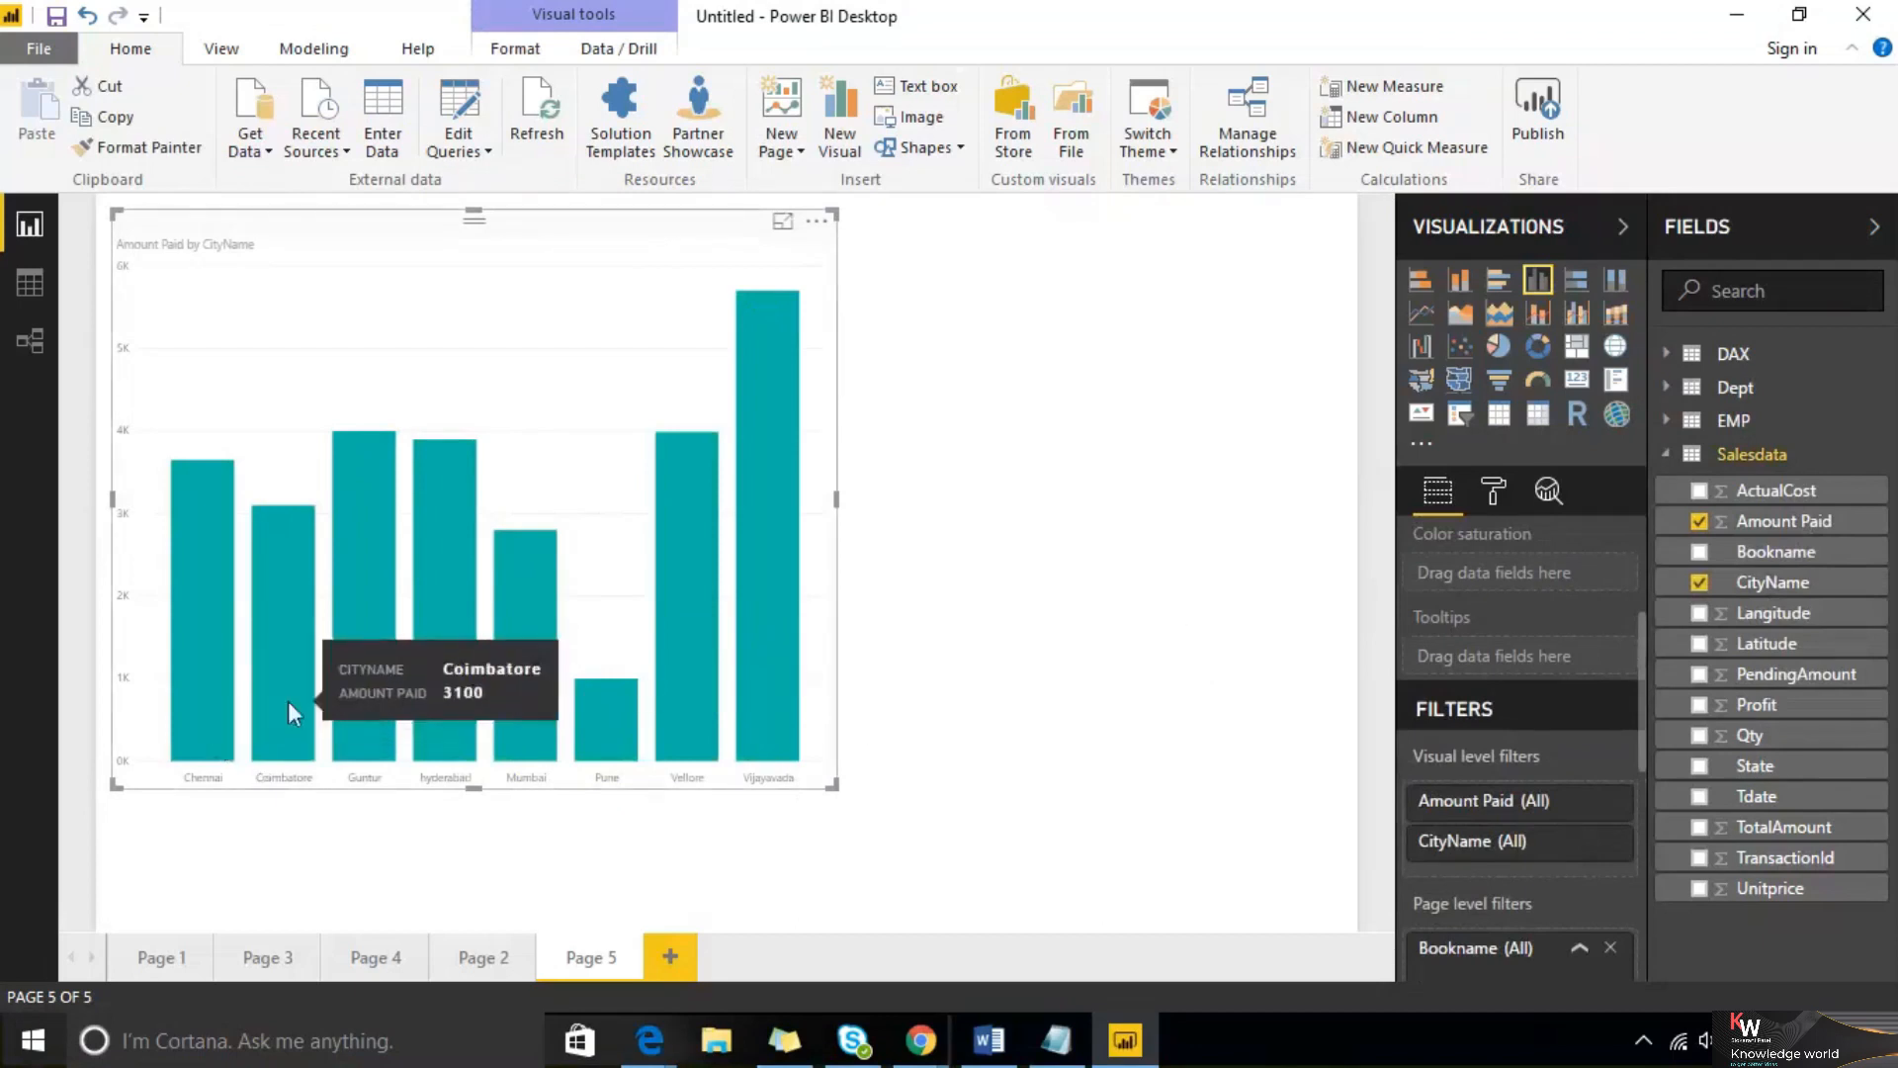
{"action": "mouse_move", "coordinate": [348, 694]}
{"action": "mouse_move", "coordinate": [767, 566]}
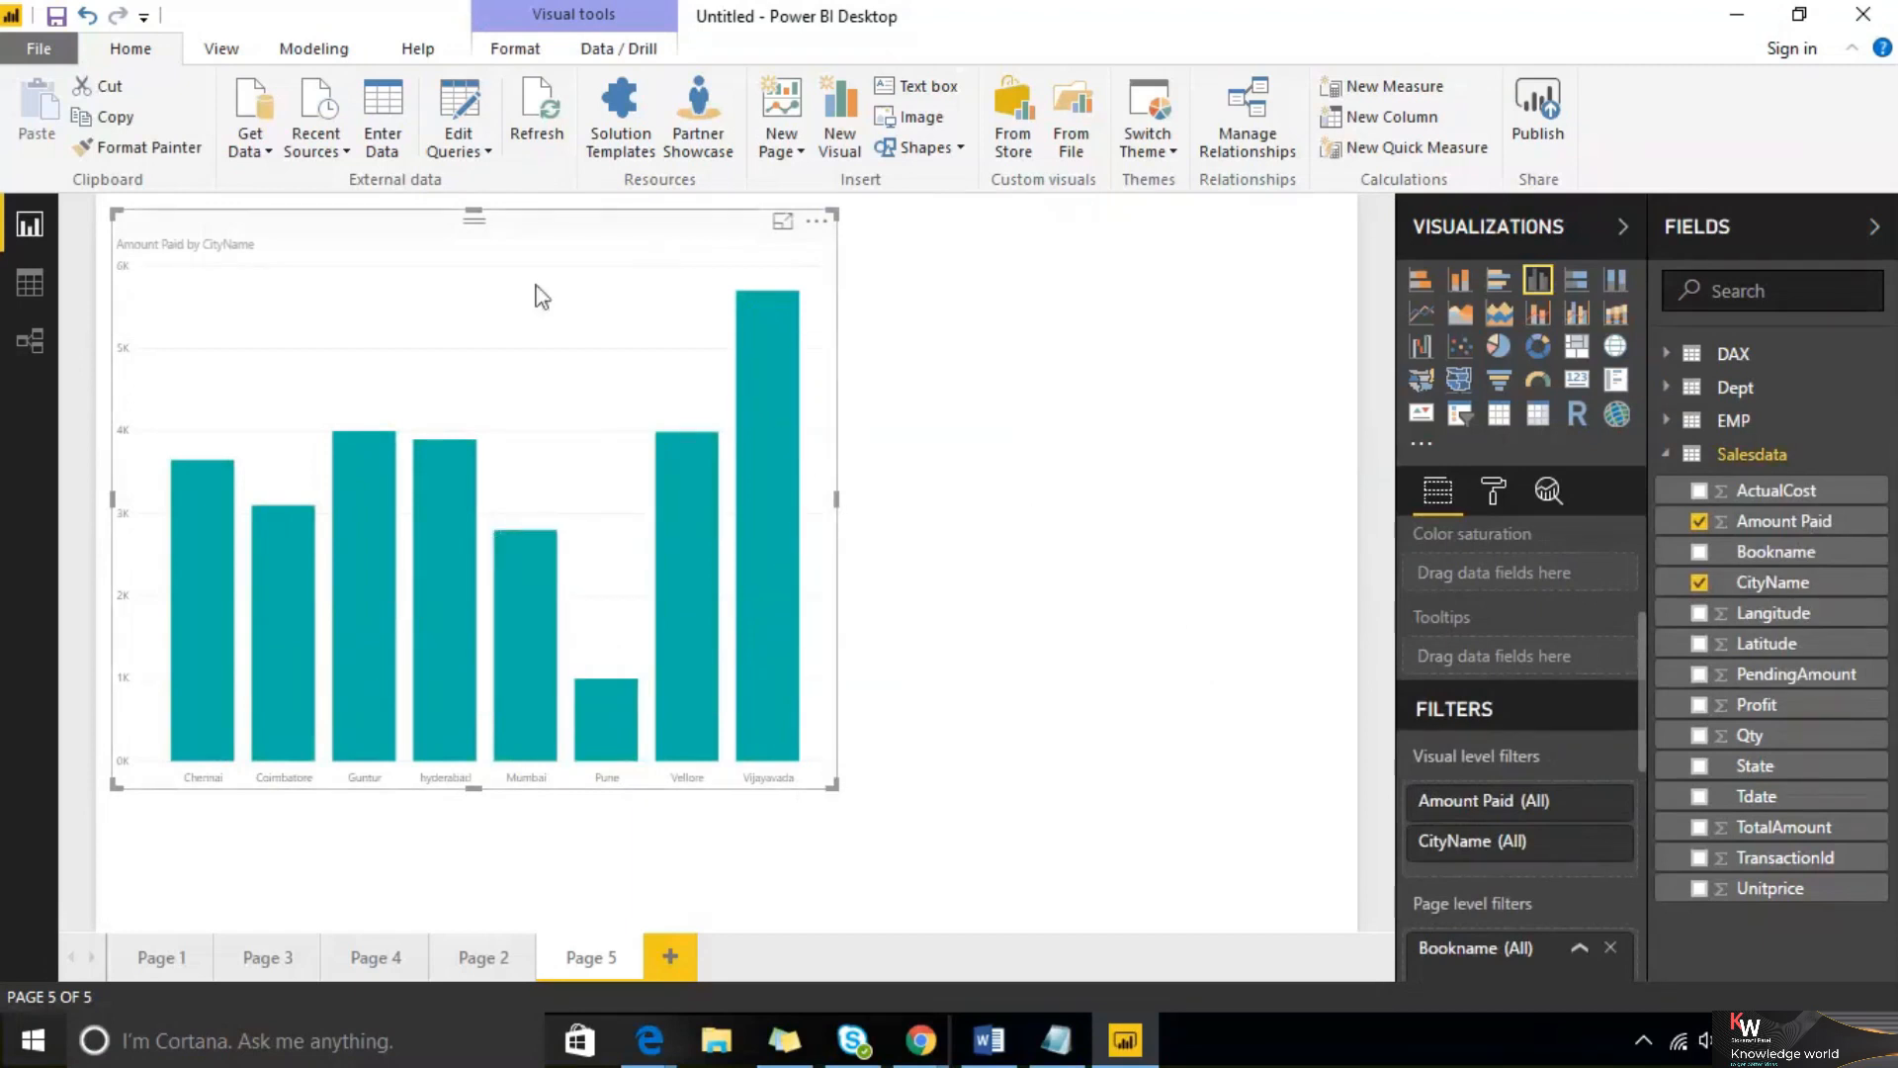
{"action": "left_click_drag", "start_coordinate": [497, 247], "coordinate": [670, 247]}
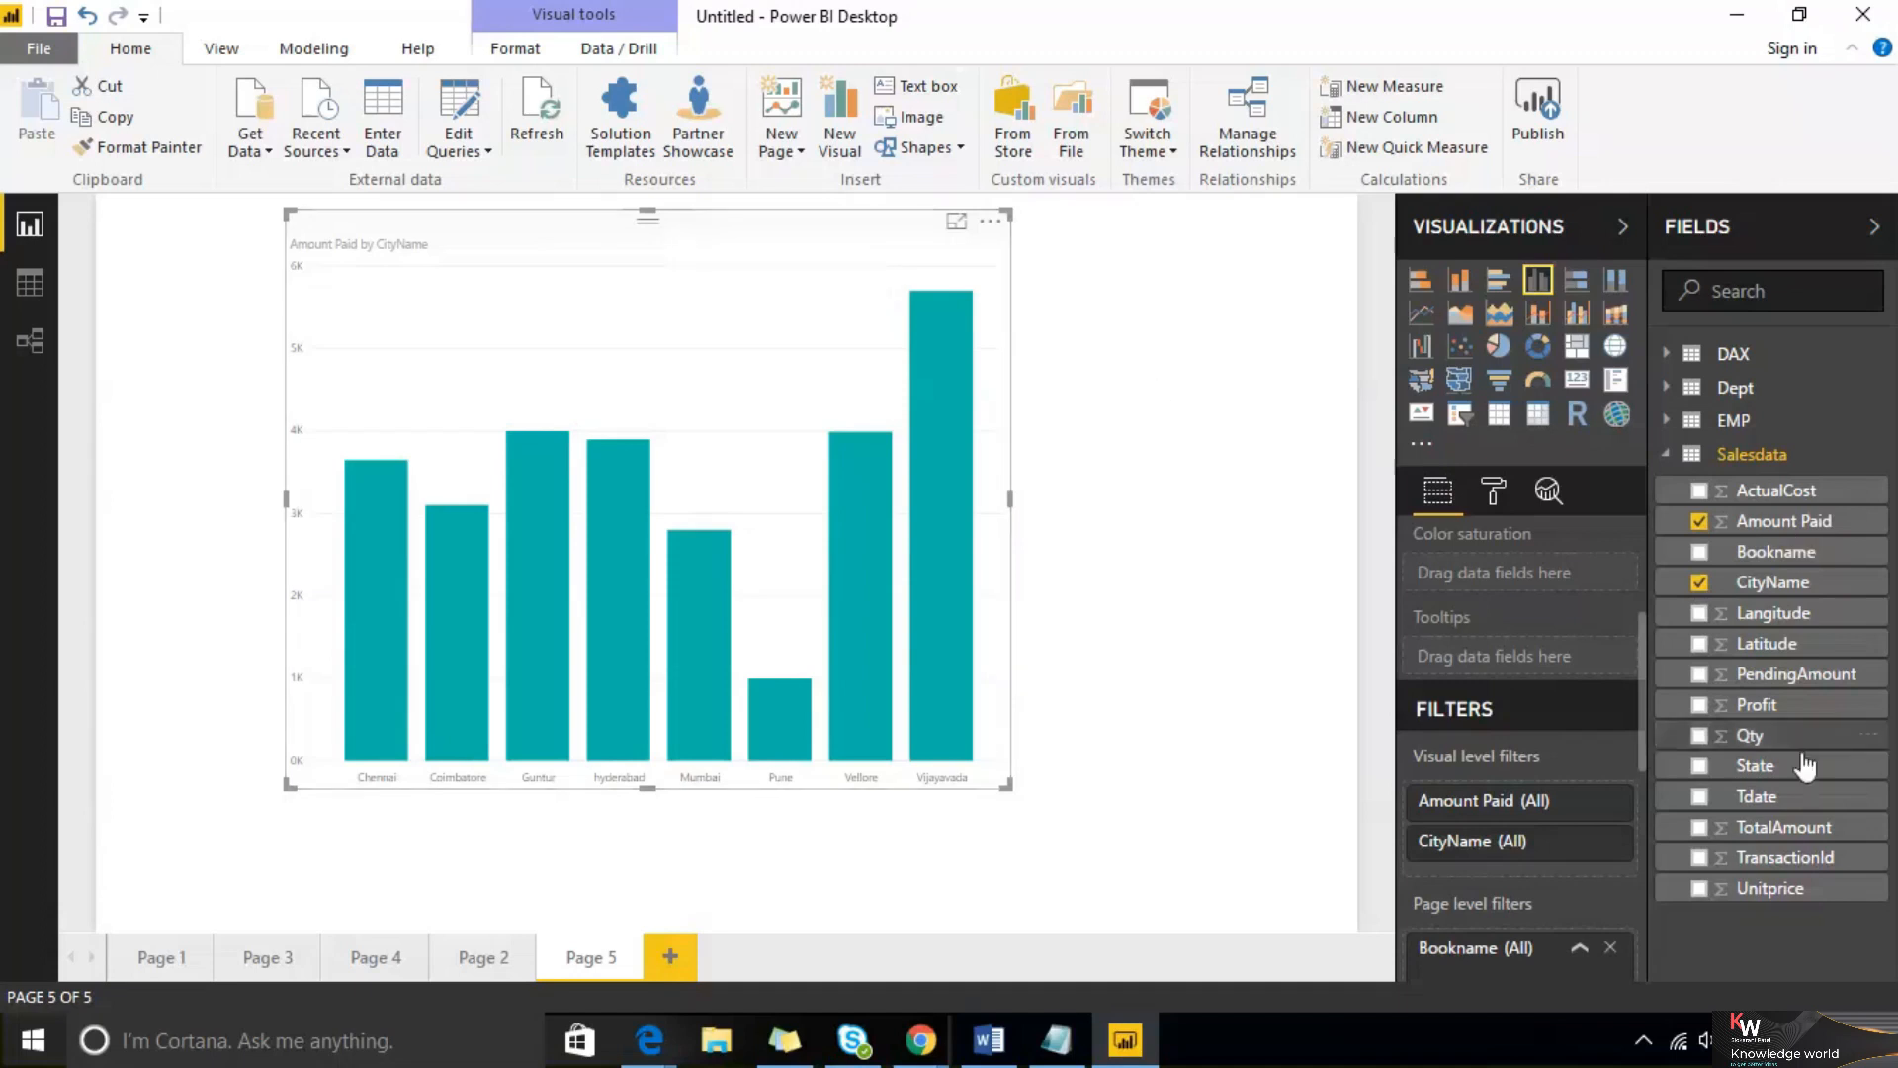
Create a new group on the CityName field combining Guntur and hyderabad
{"action": "left_click", "coordinate": [1308, 625]}
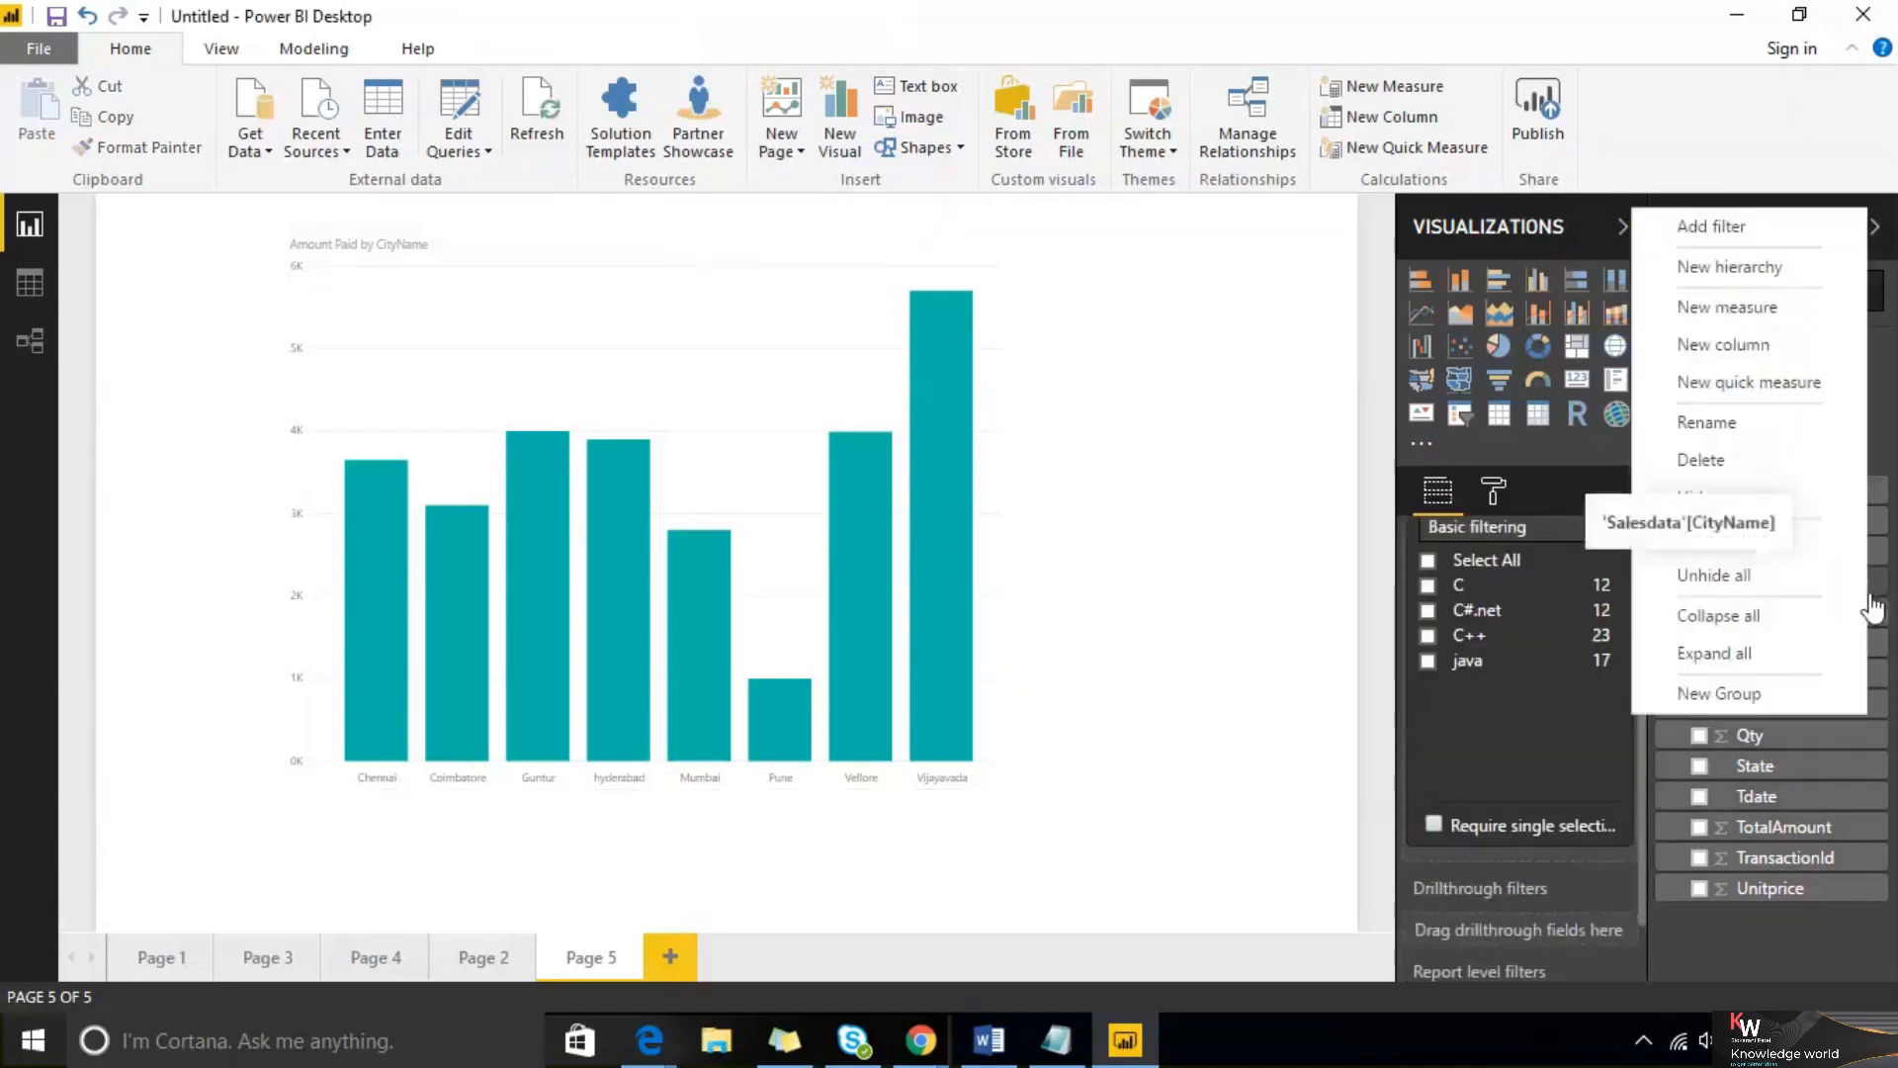
{"action": "left_click", "coordinate": [1785, 695]}
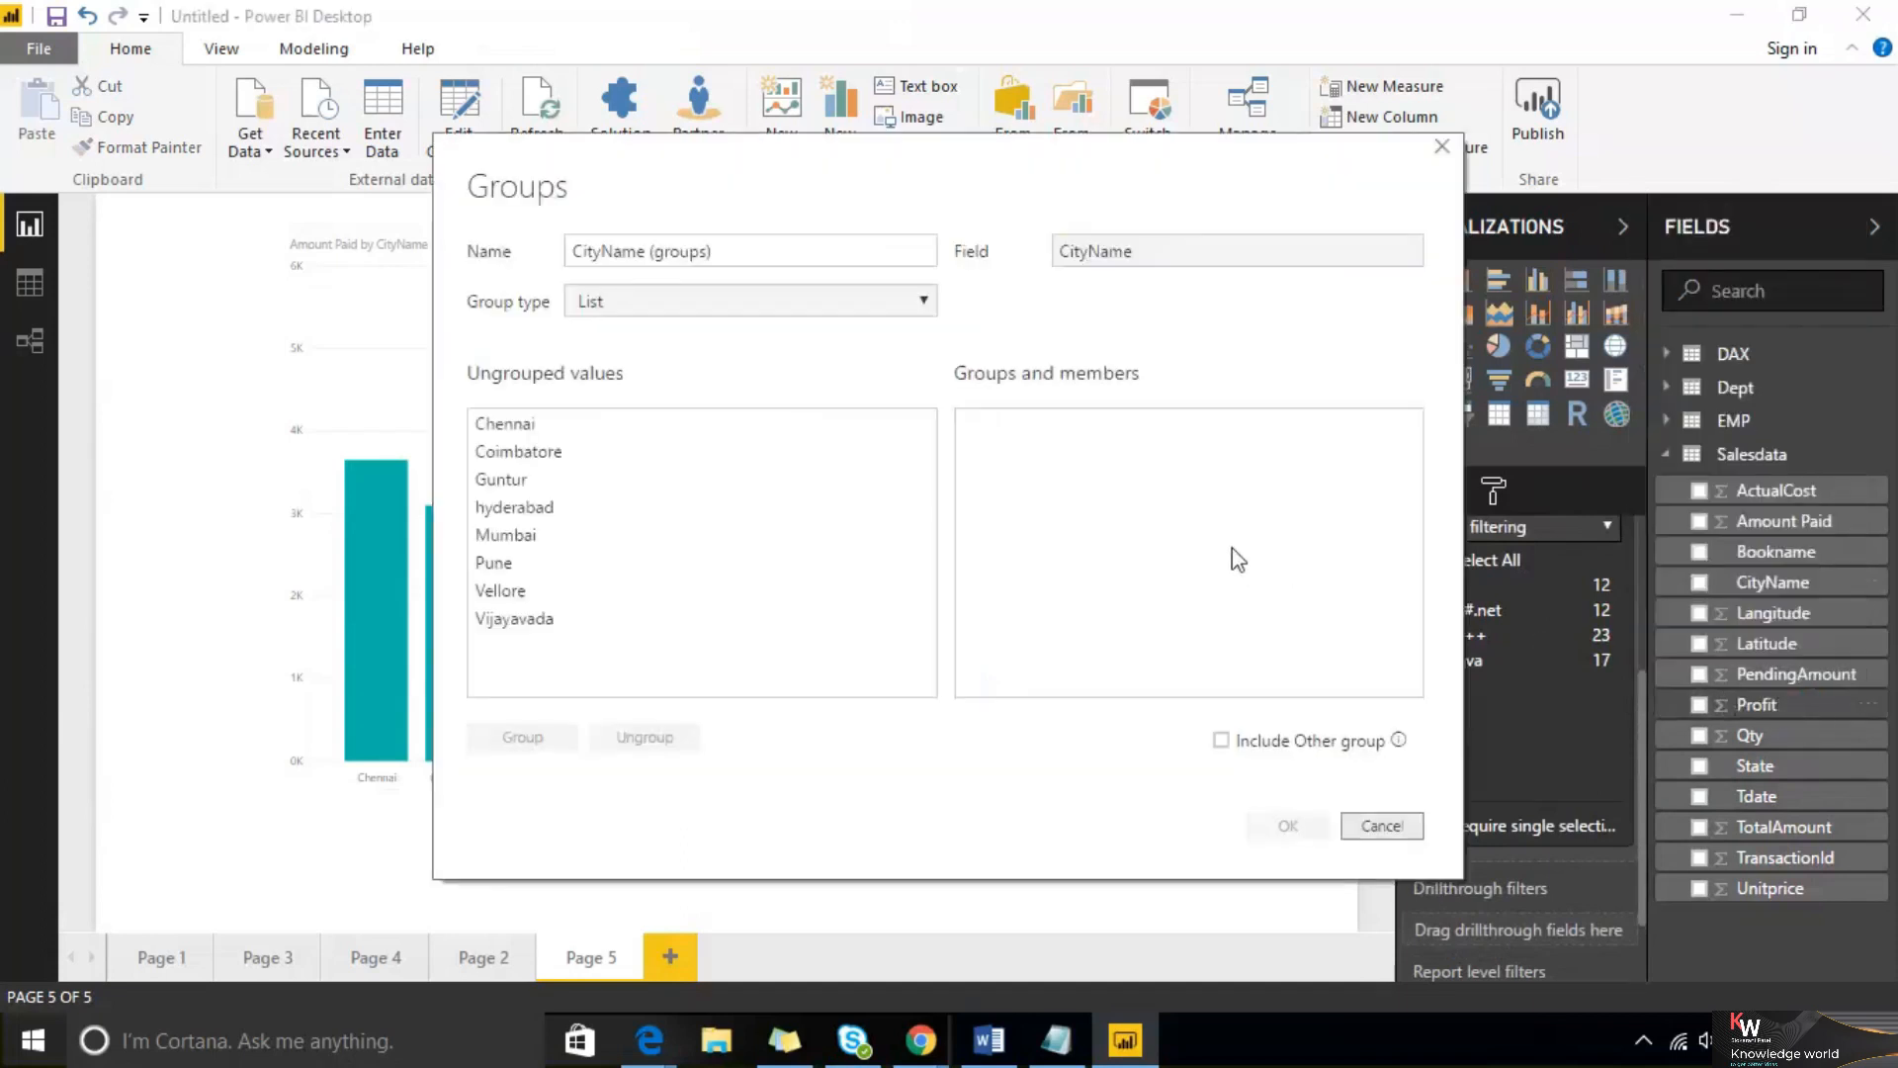
{"action": "left_click", "coordinate": [505, 482]}
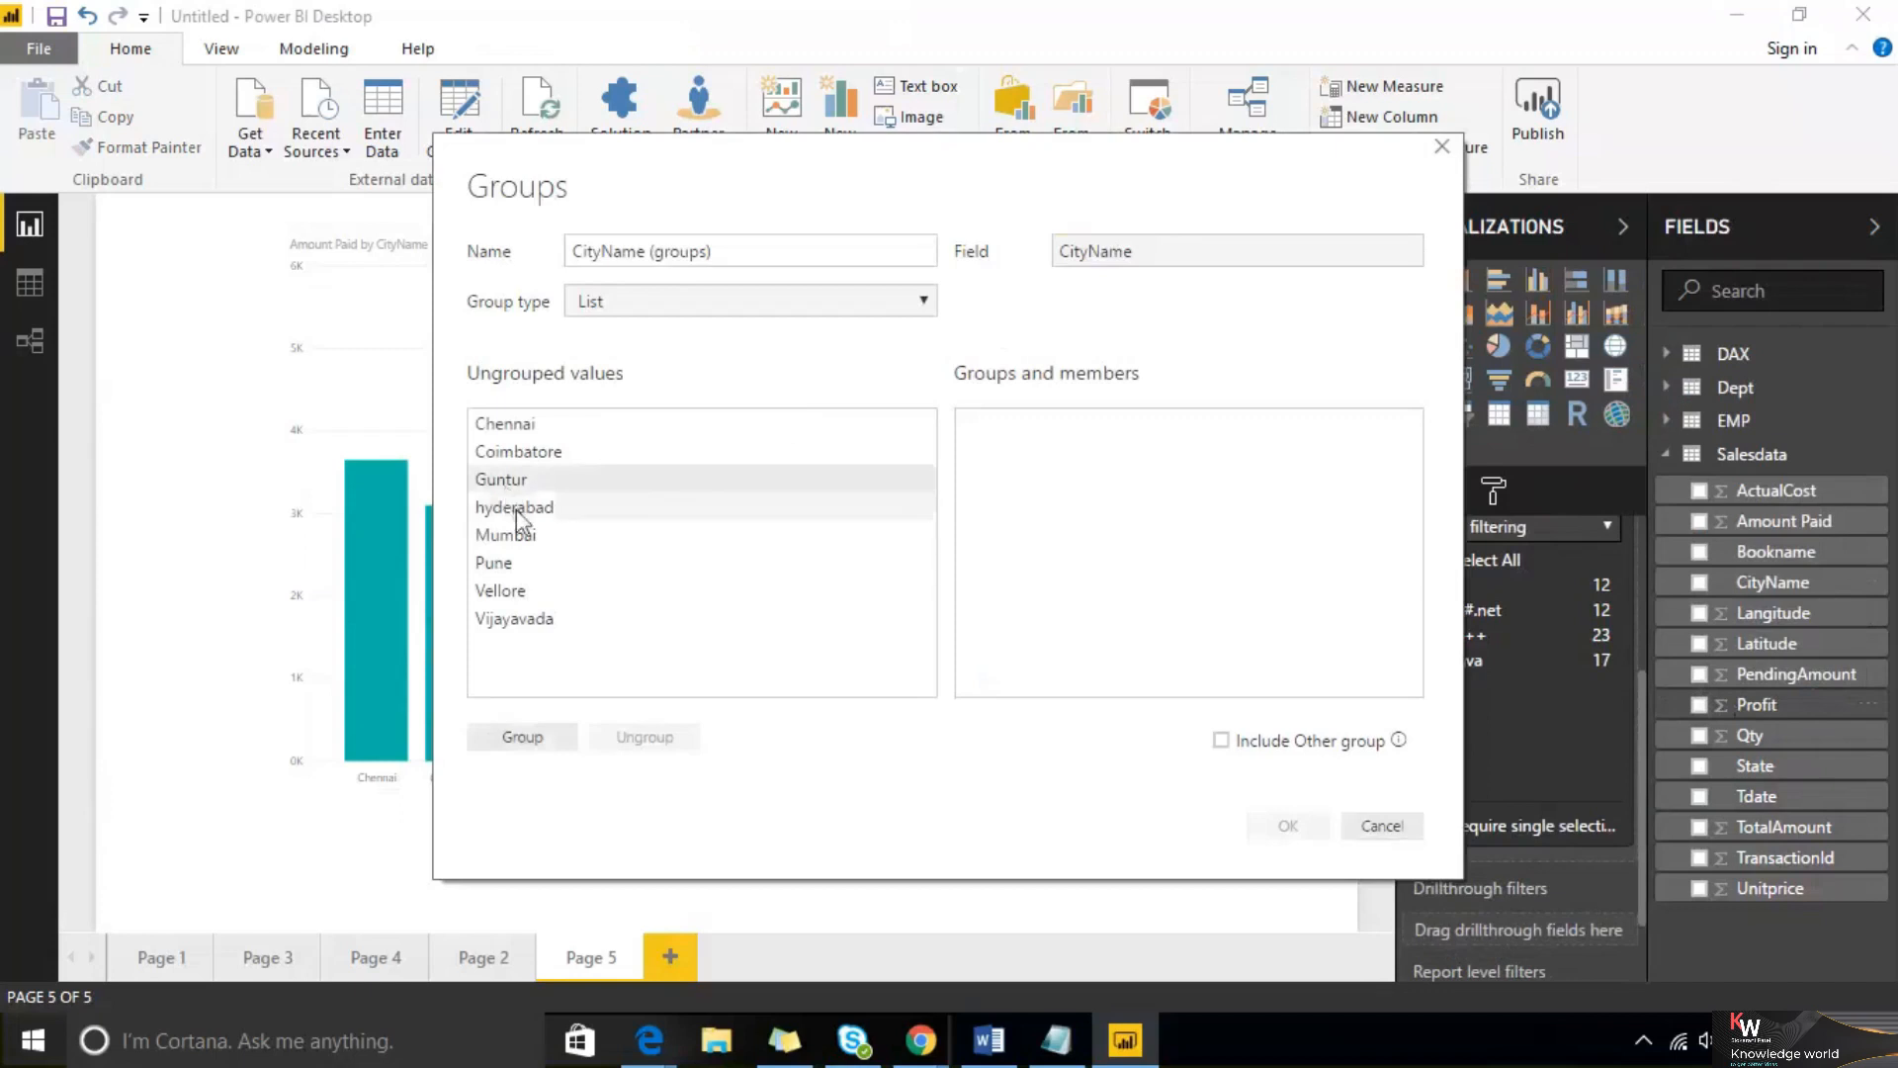
{"action": "left_click", "coordinate": [516, 509], "text": "ctrl"}
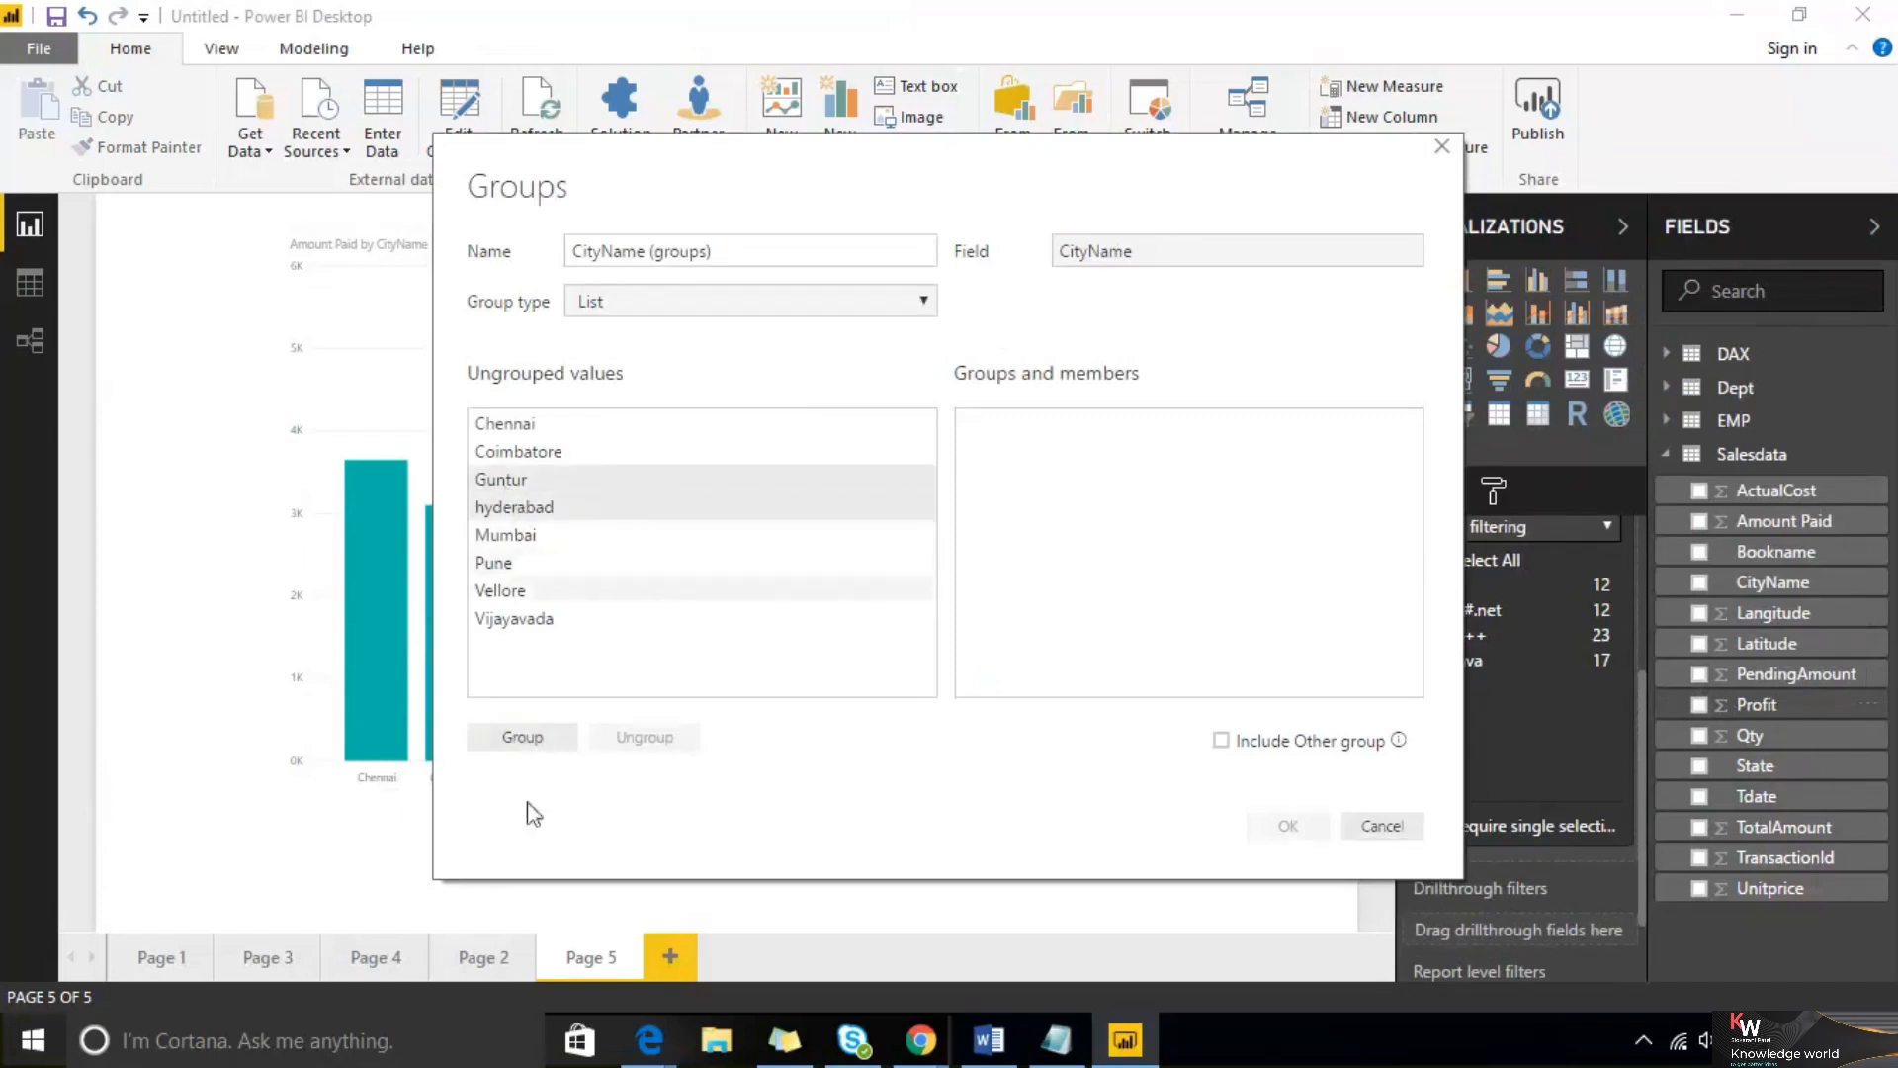
{"action": "left_click", "coordinate": [530, 743]}
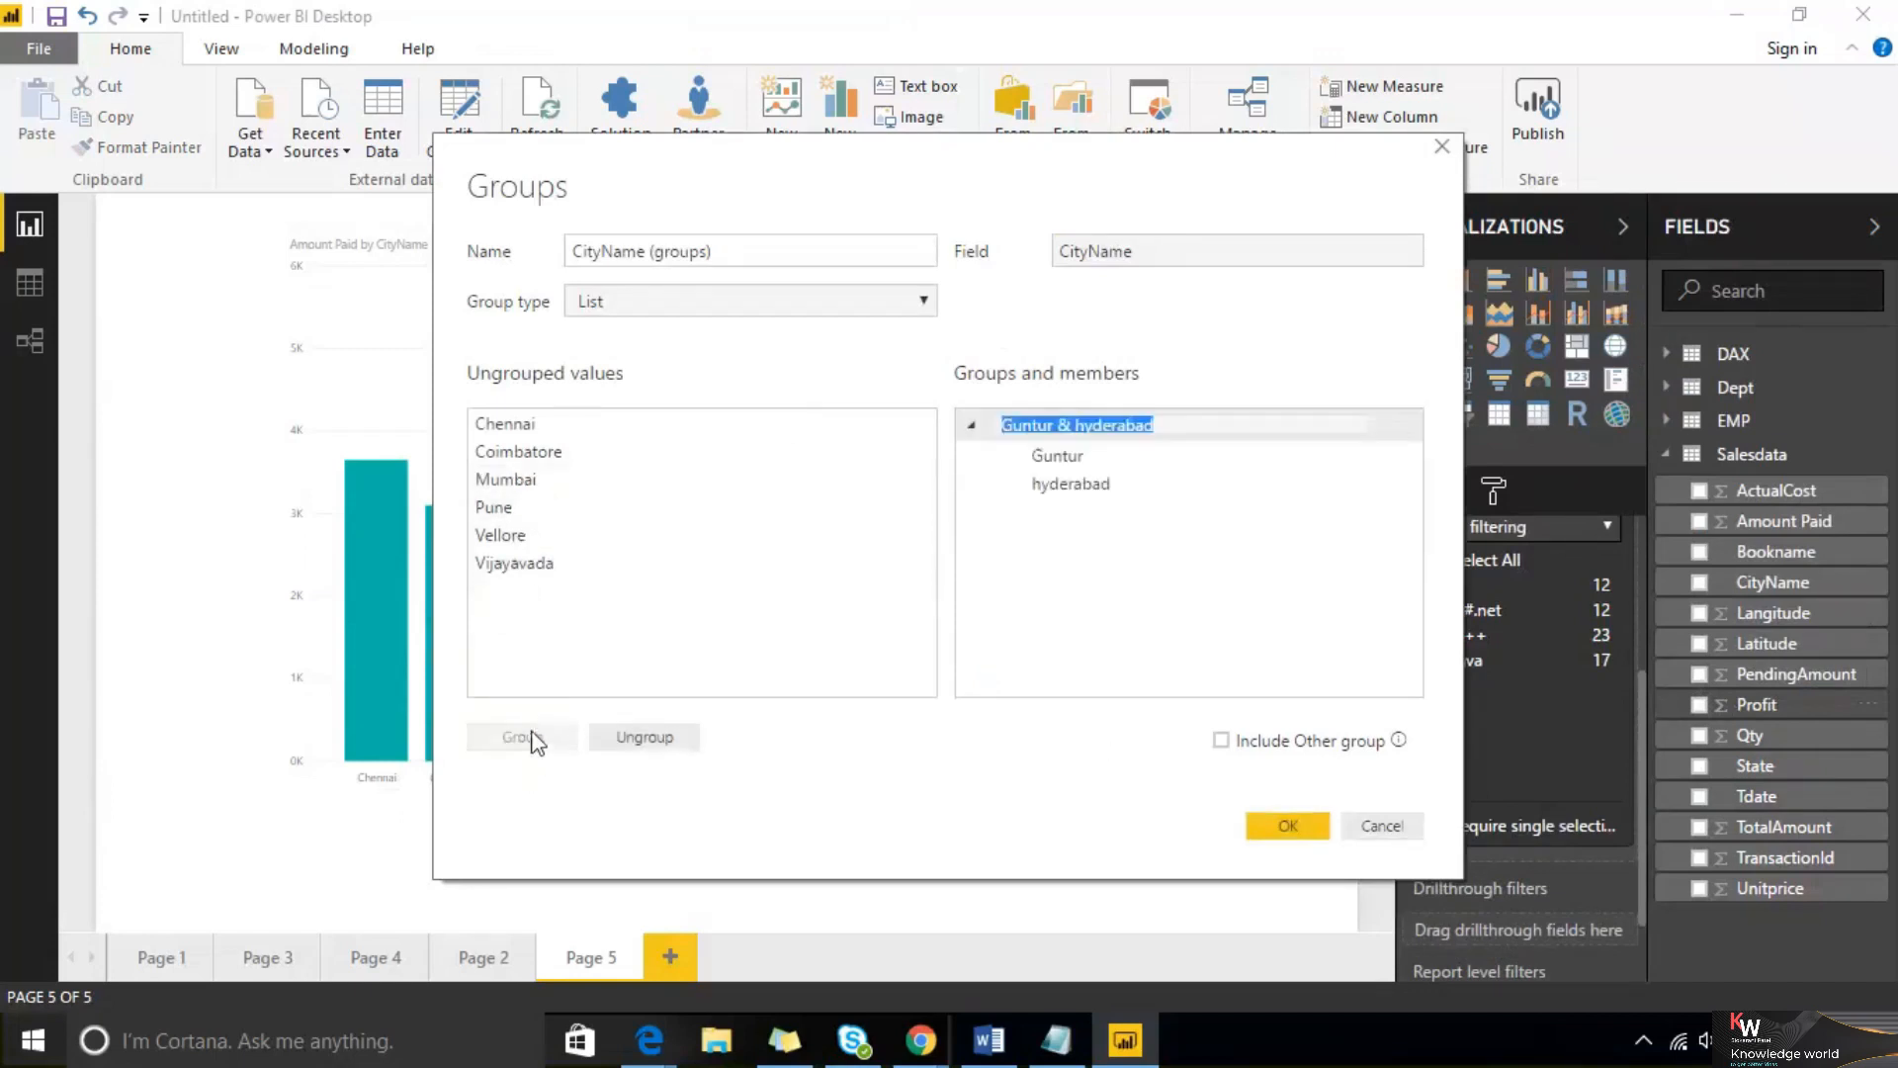
{"action": "left_click", "coordinate": [1272, 829]}
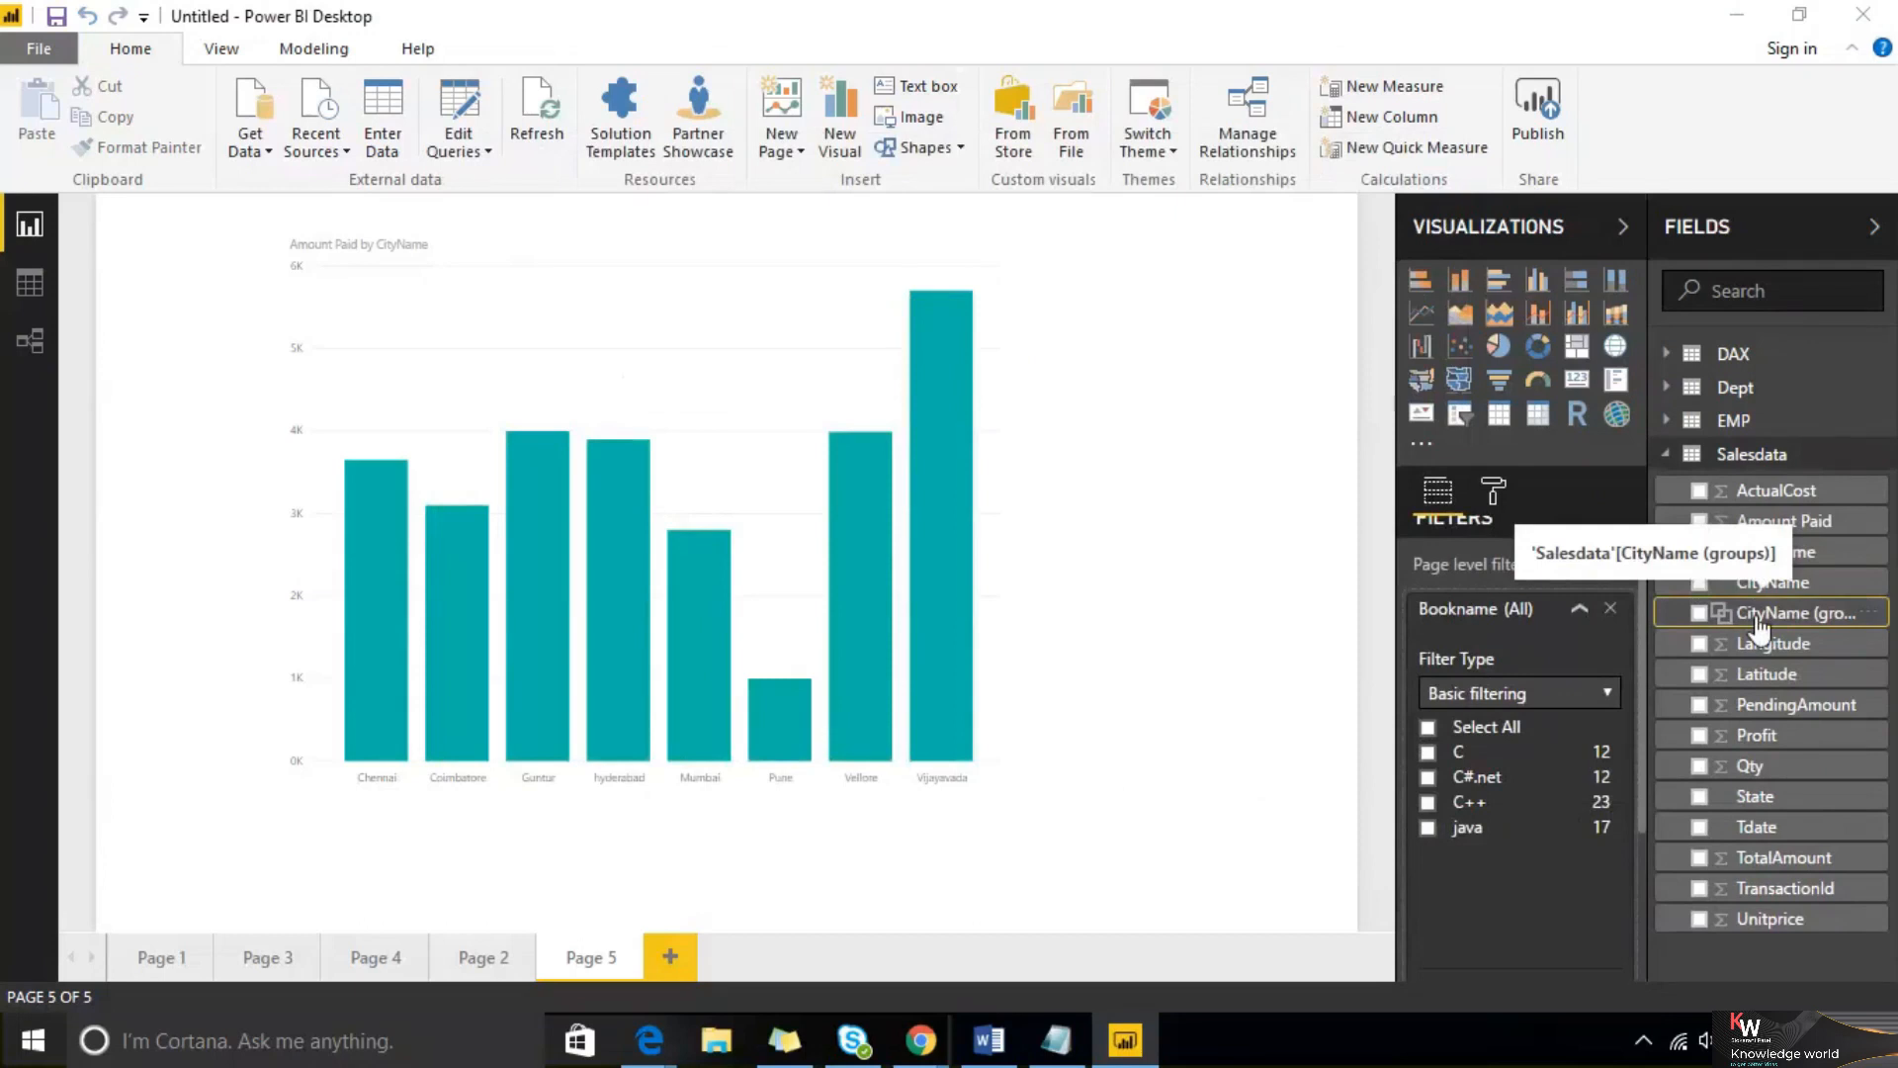
Replace CityName on the chart's axis with the CityName (groups) field
{"action": "left_click", "coordinate": [784, 425]}
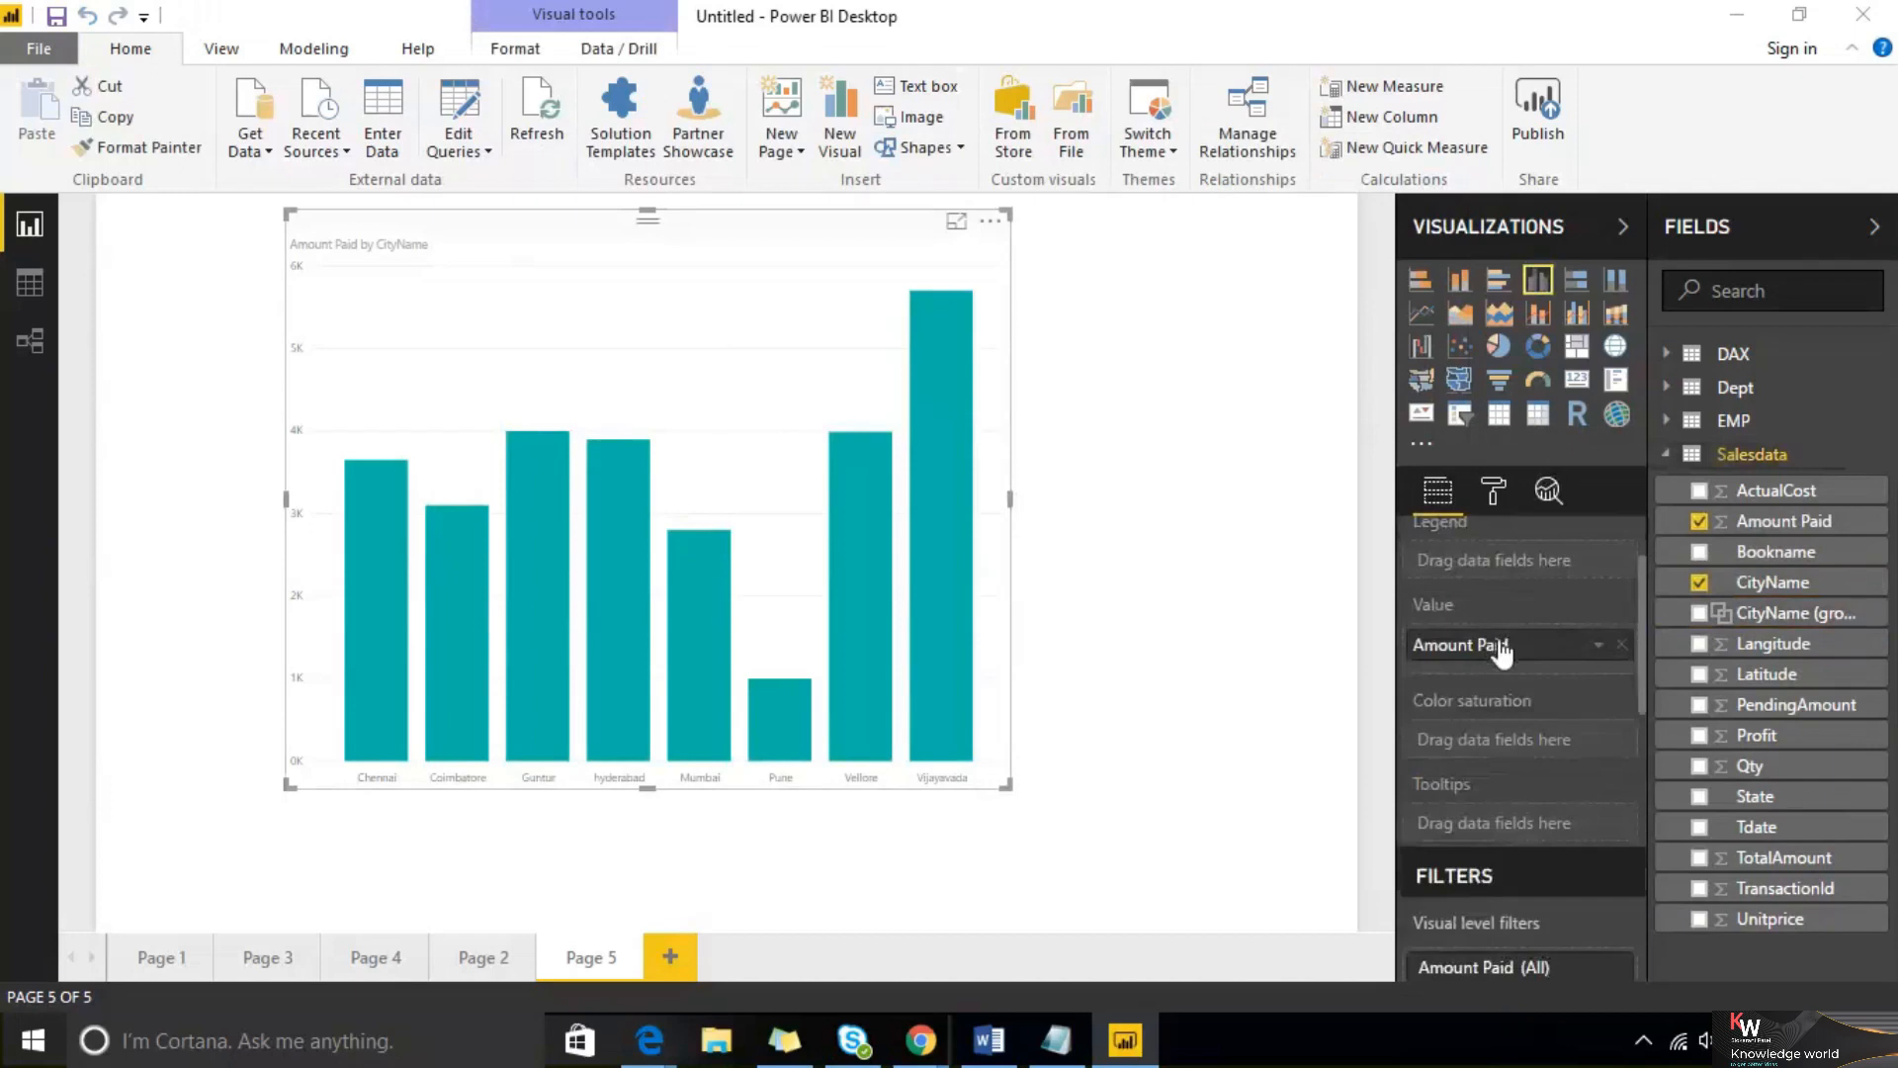
{"action": "scroll", "coordinate": [1501, 653], "scroll_direction": "up", "scroll_amount": 2}
{"action": "left_click", "coordinate": [1621, 592]}
{"action": "left_click_drag", "start_coordinate": [1748, 623], "coordinate": [1566, 596]}
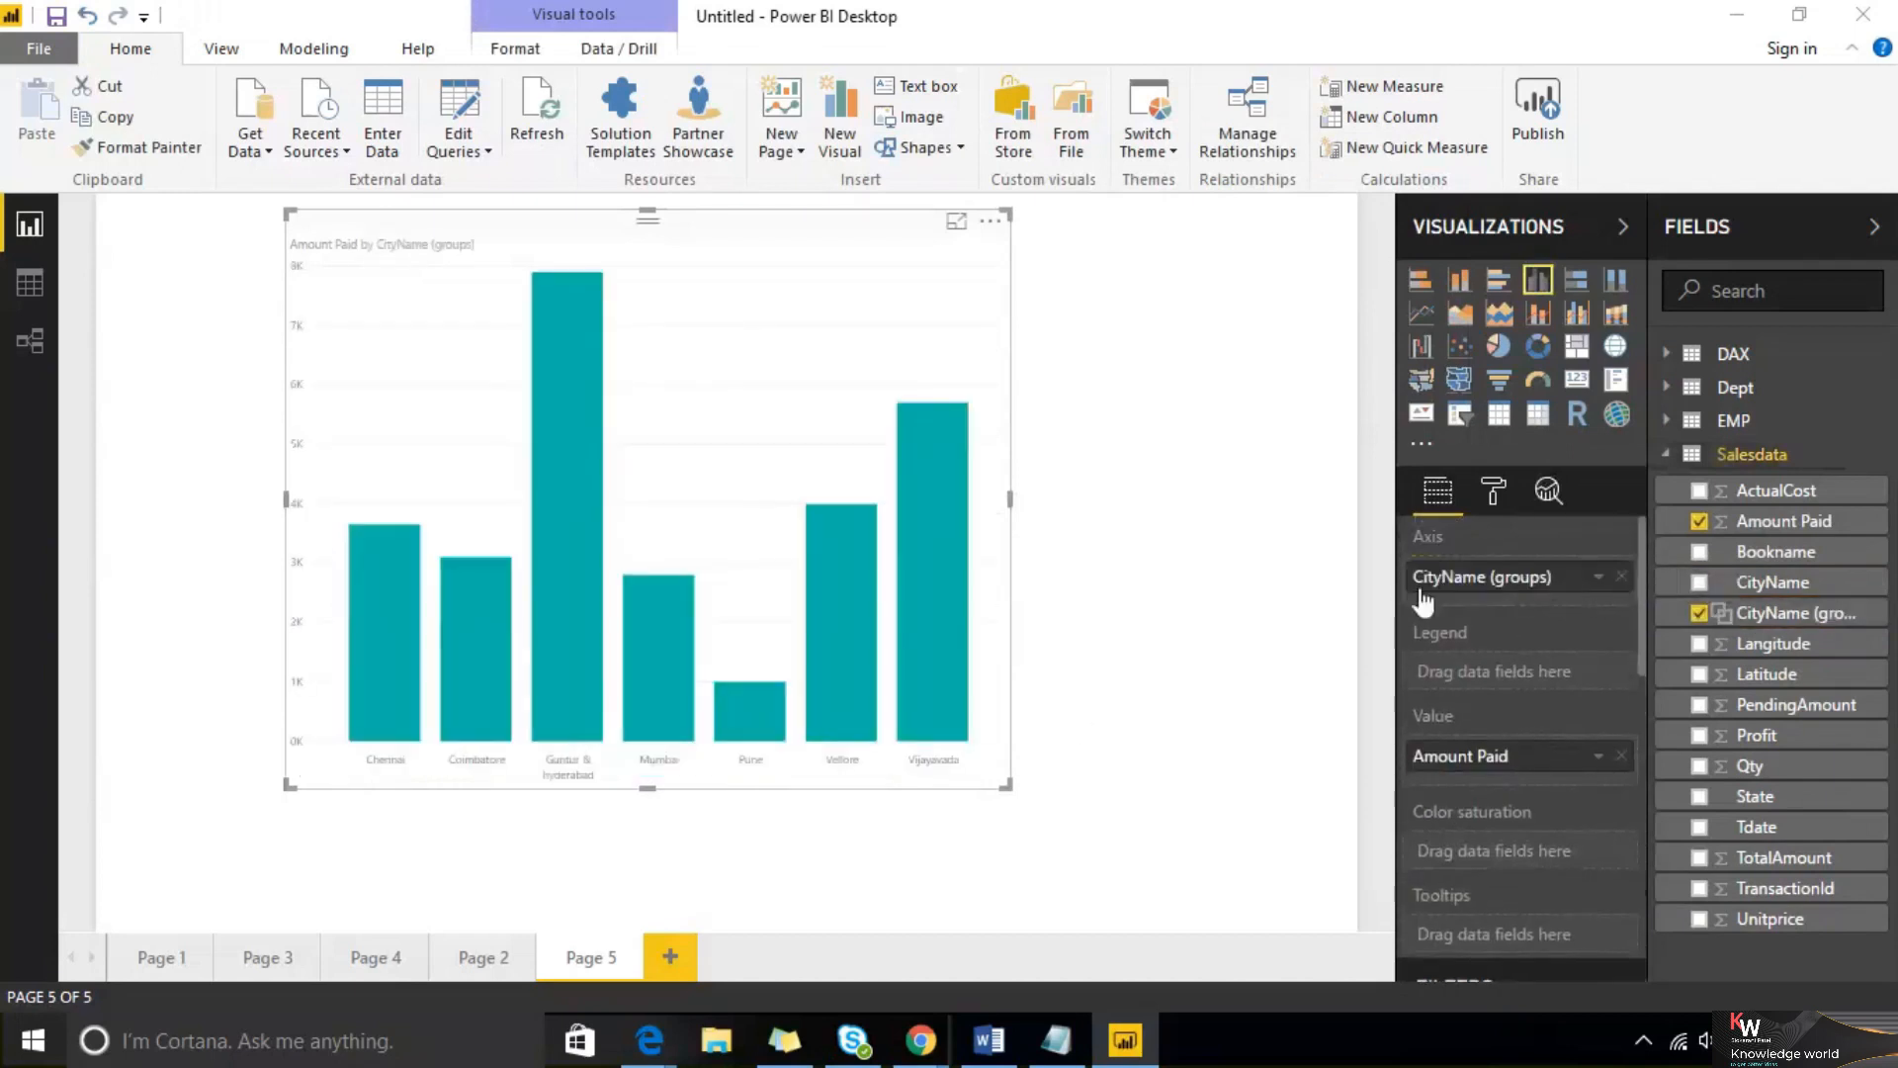
Widen the grouped column chart slightly and reselect it
{"action": "left_click_drag", "start_coordinate": [1007, 786], "coordinate": [1130, 813]}
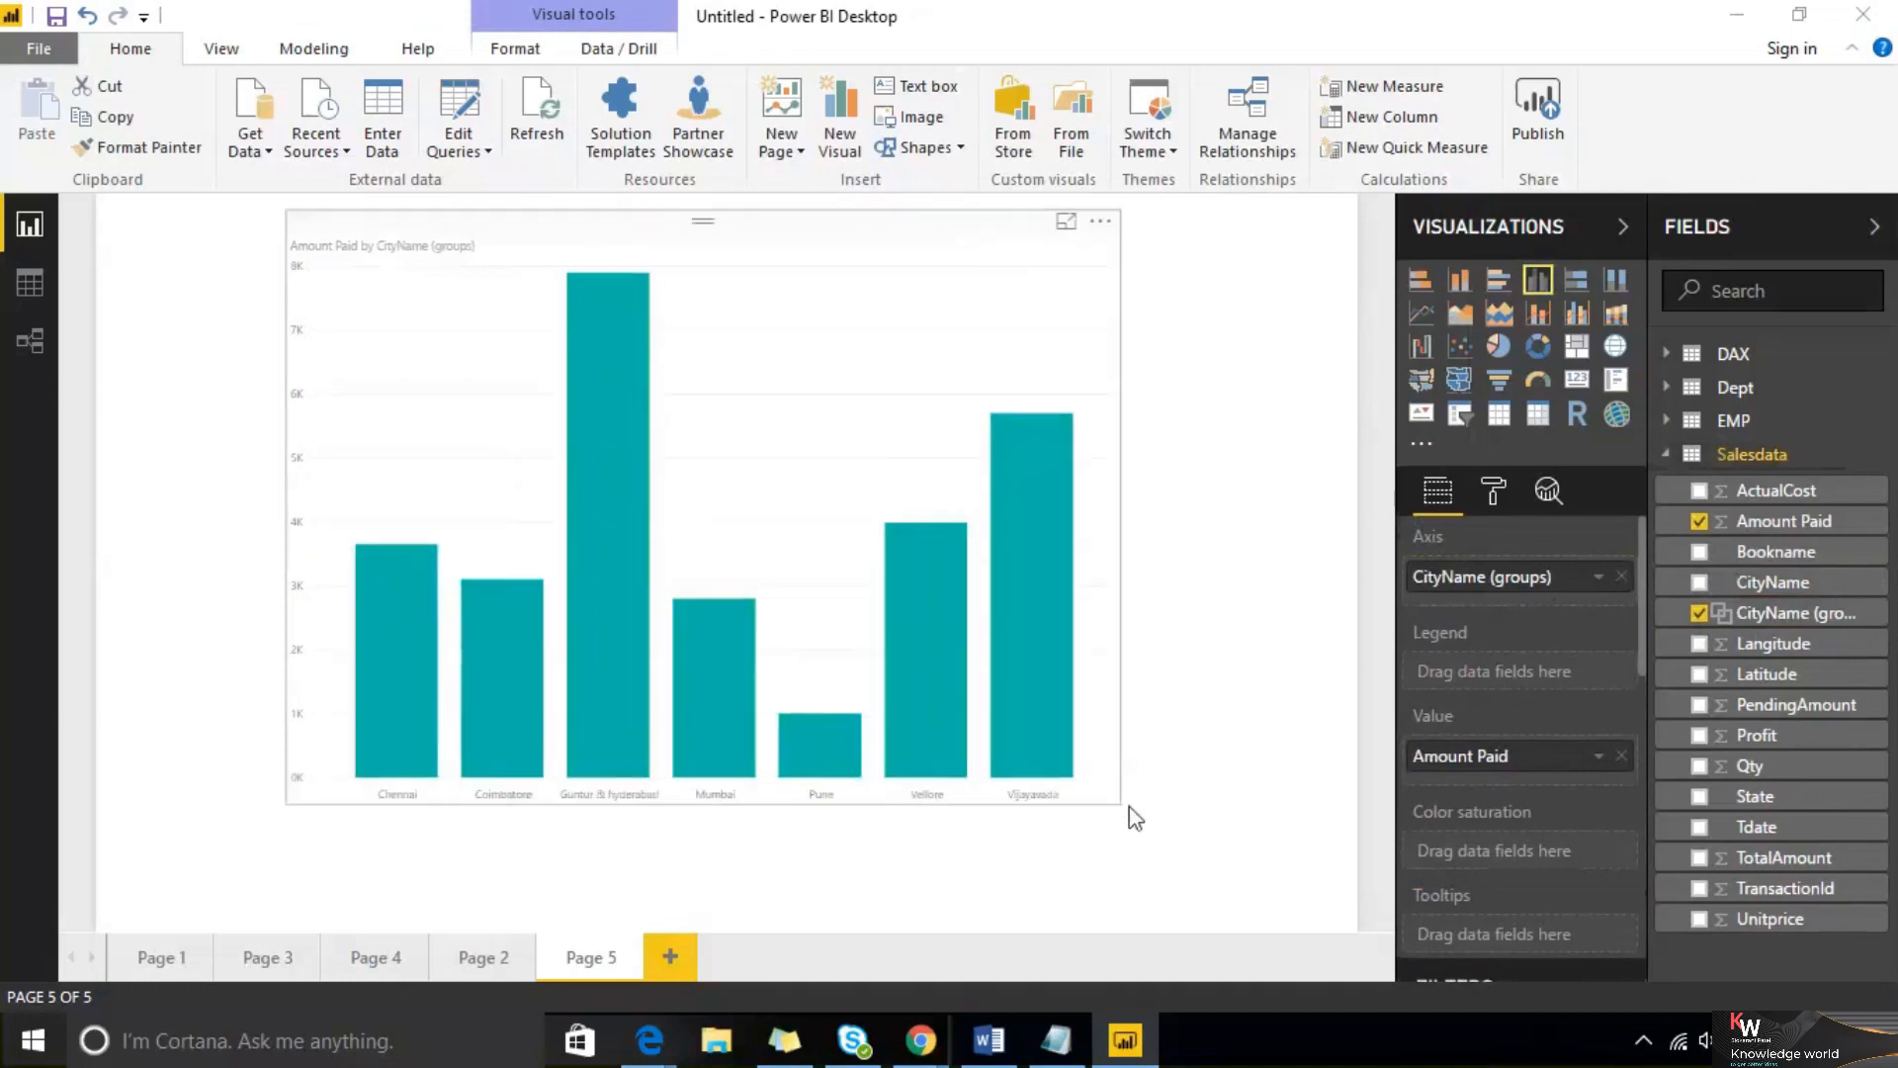
{"action": "left_click", "coordinate": [1135, 817]}
{"action": "left_click", "coordinate": [1495, 495]}
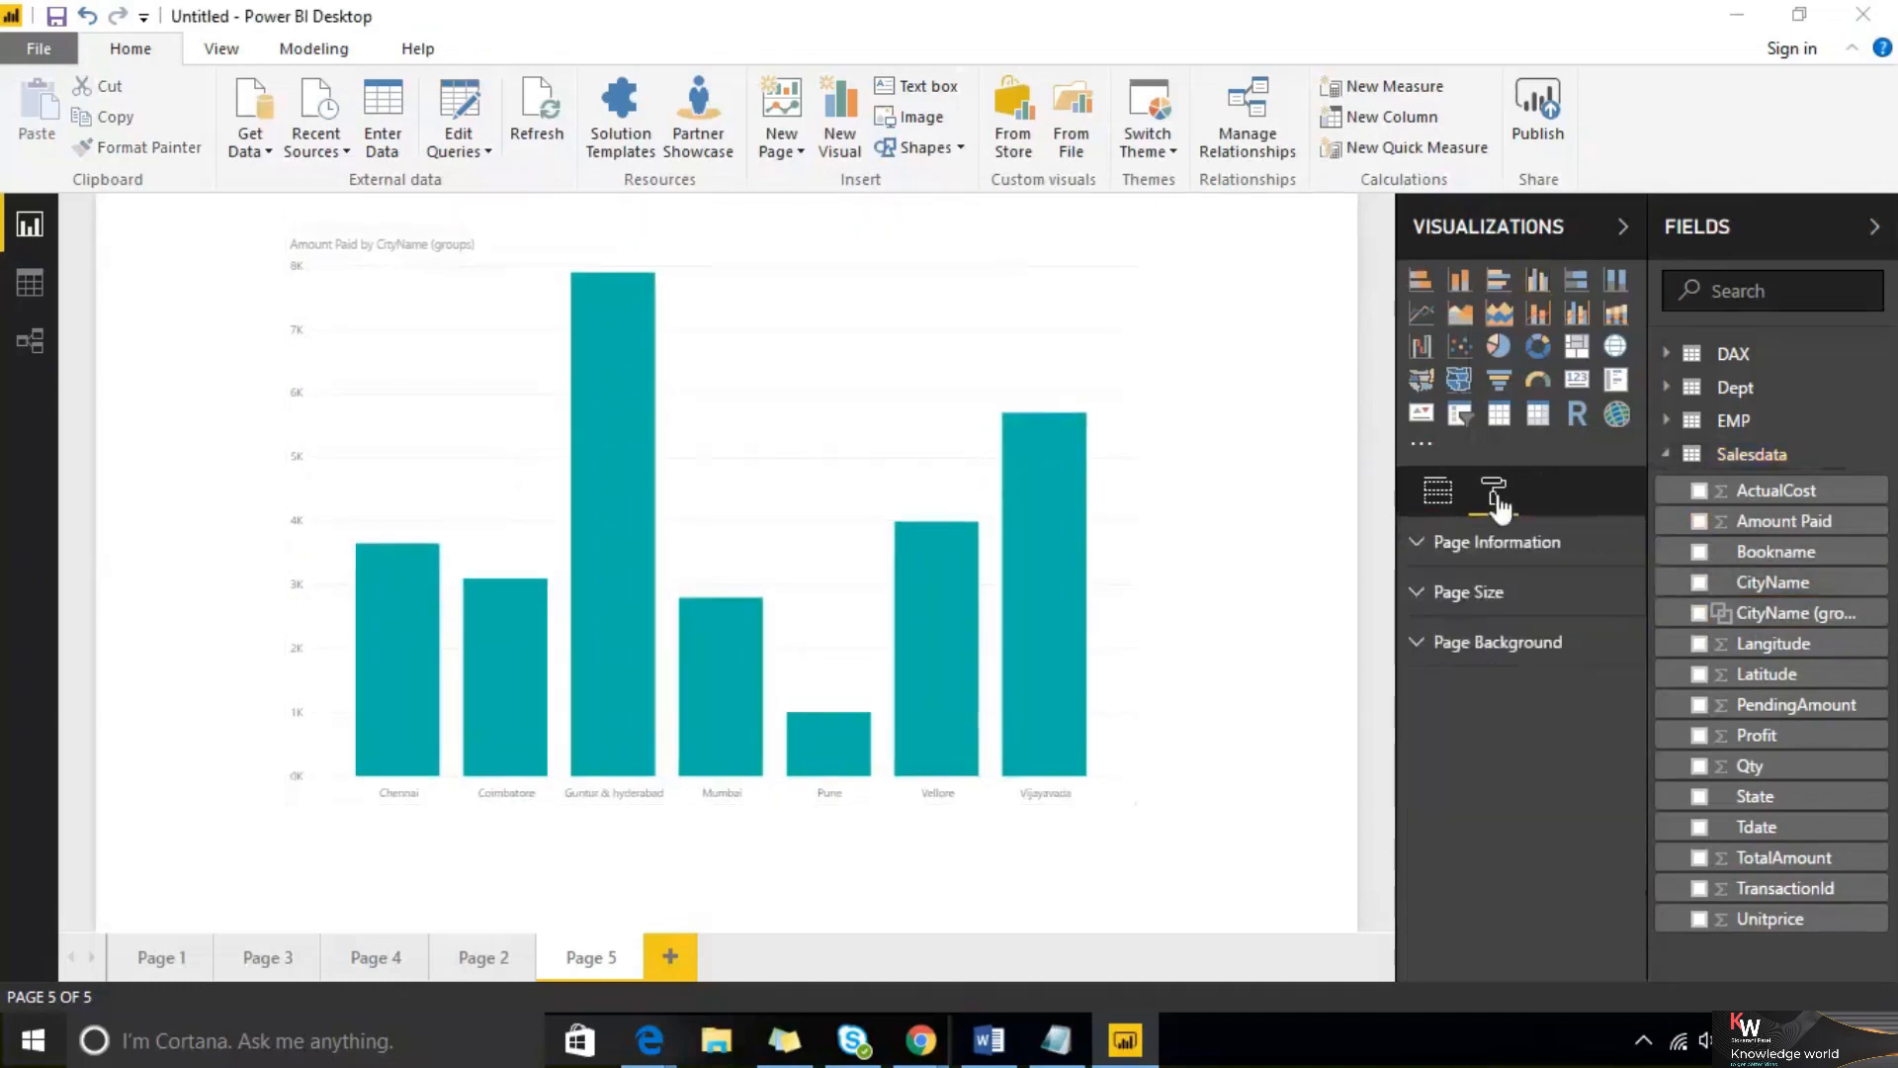
{"action": "left_click", "coordinate": [902, 390]}
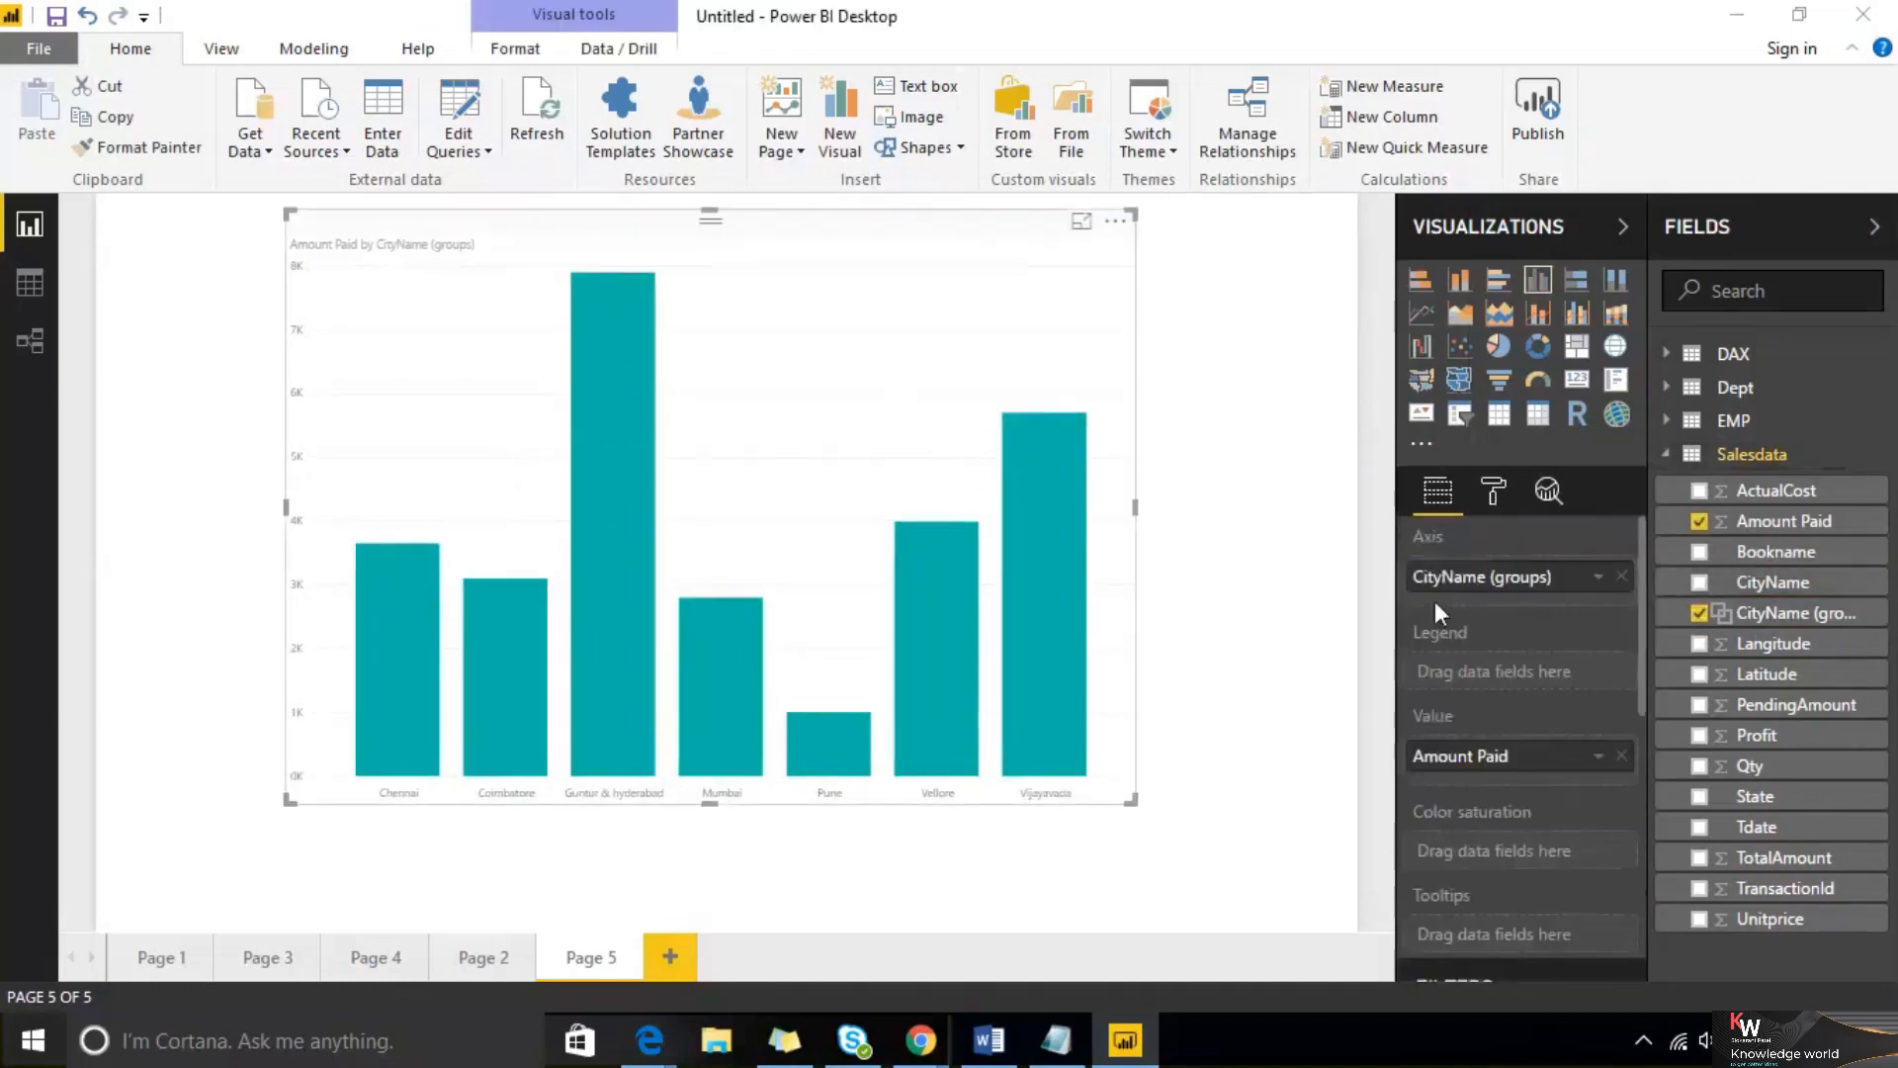
Set the chart's X-axis text size to 18 and stretch the chart across the page width
{"action": "left_click", "coordinate": [1493, 490]}
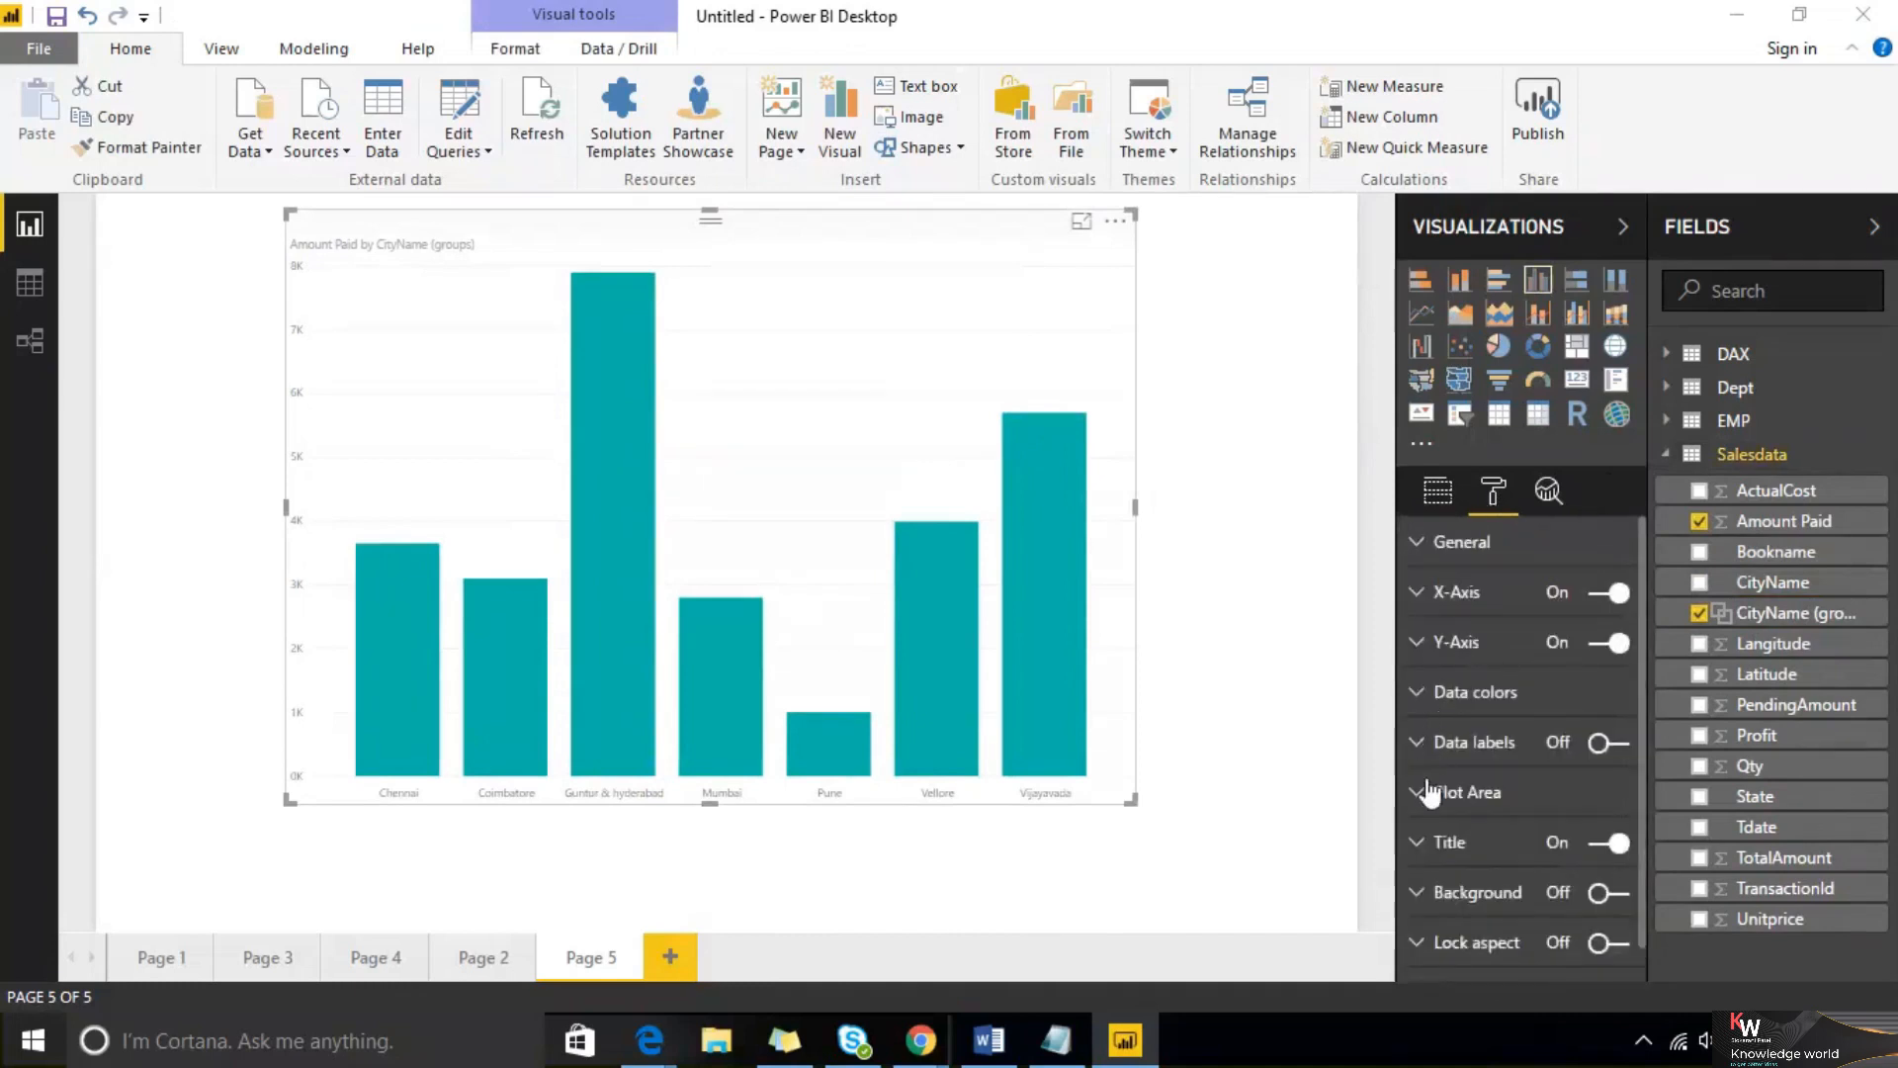
{"action": "left_click", "coordinate": [1432, 593]}
{"action": "left_click", "coordinate": [1597, 691]}
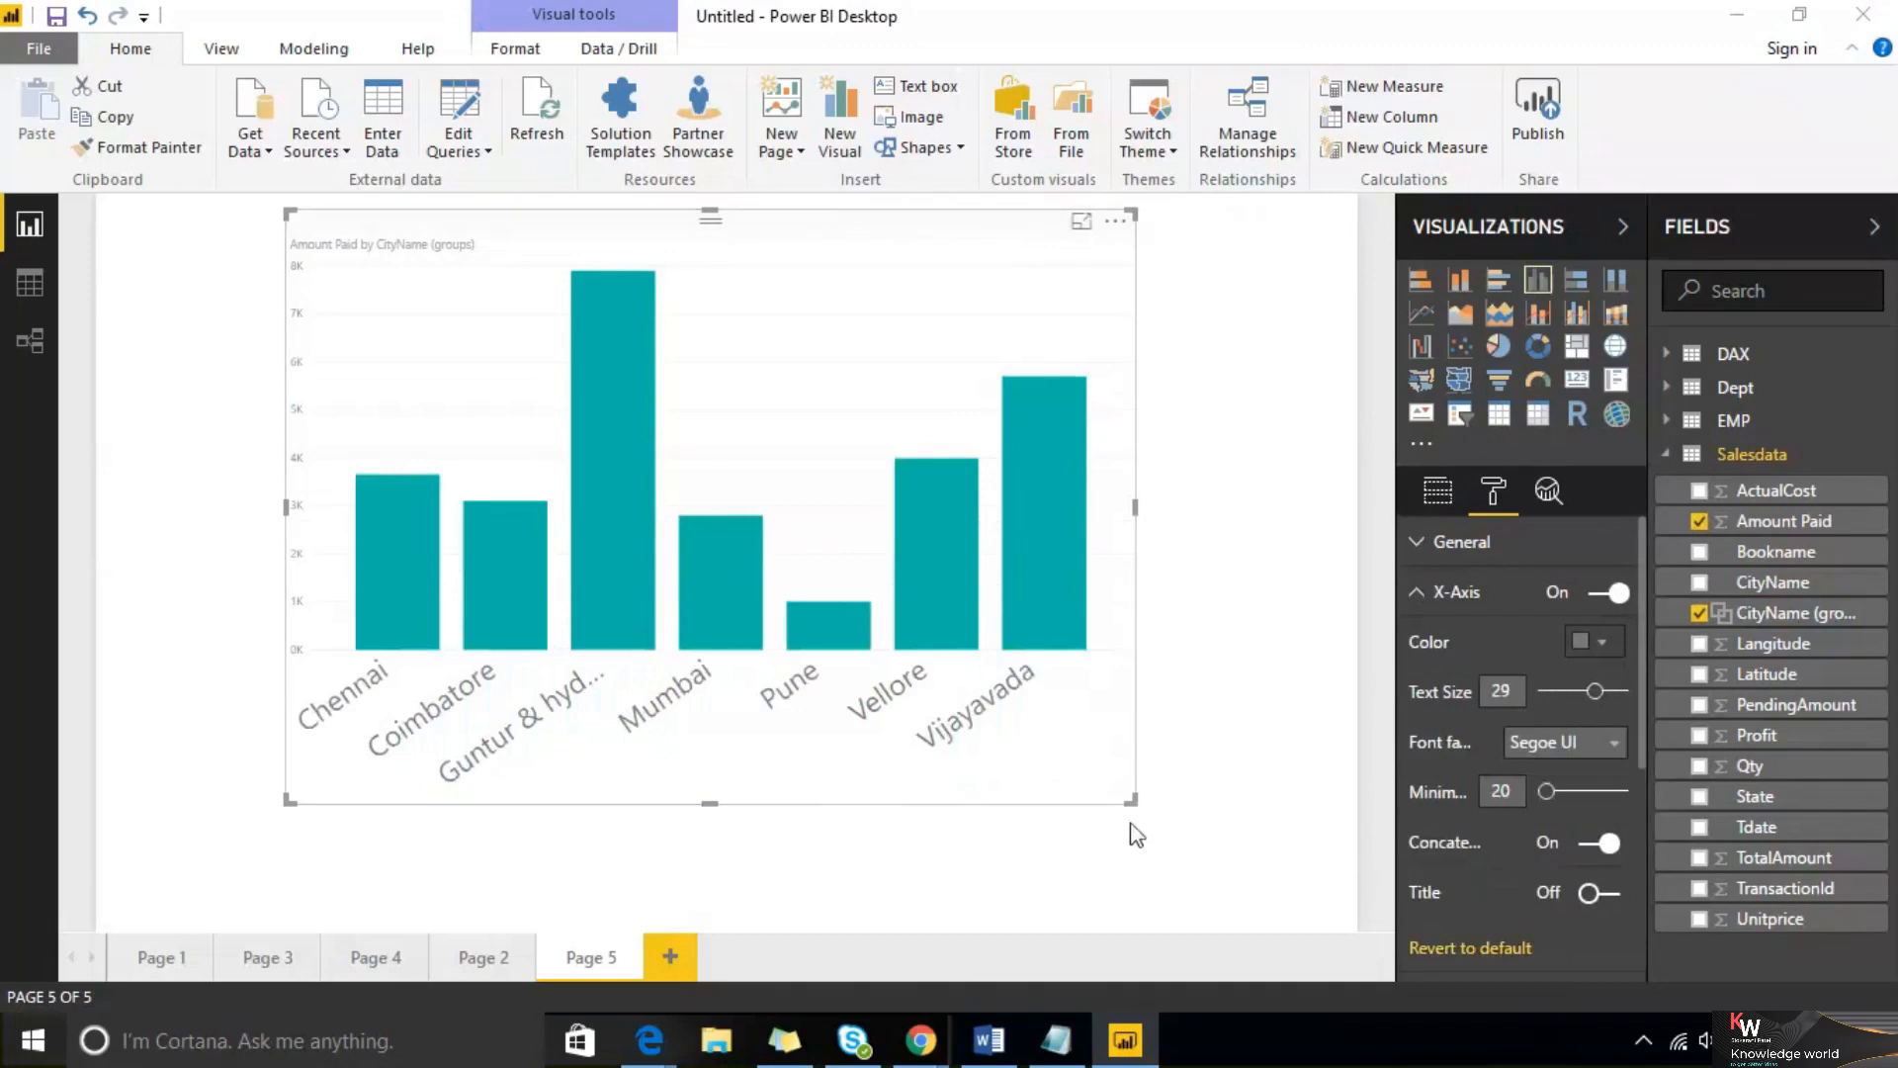
{"action": "left_click_drag", "start_coordinate": [1132, 800], "coordinate": [1307, 850]}
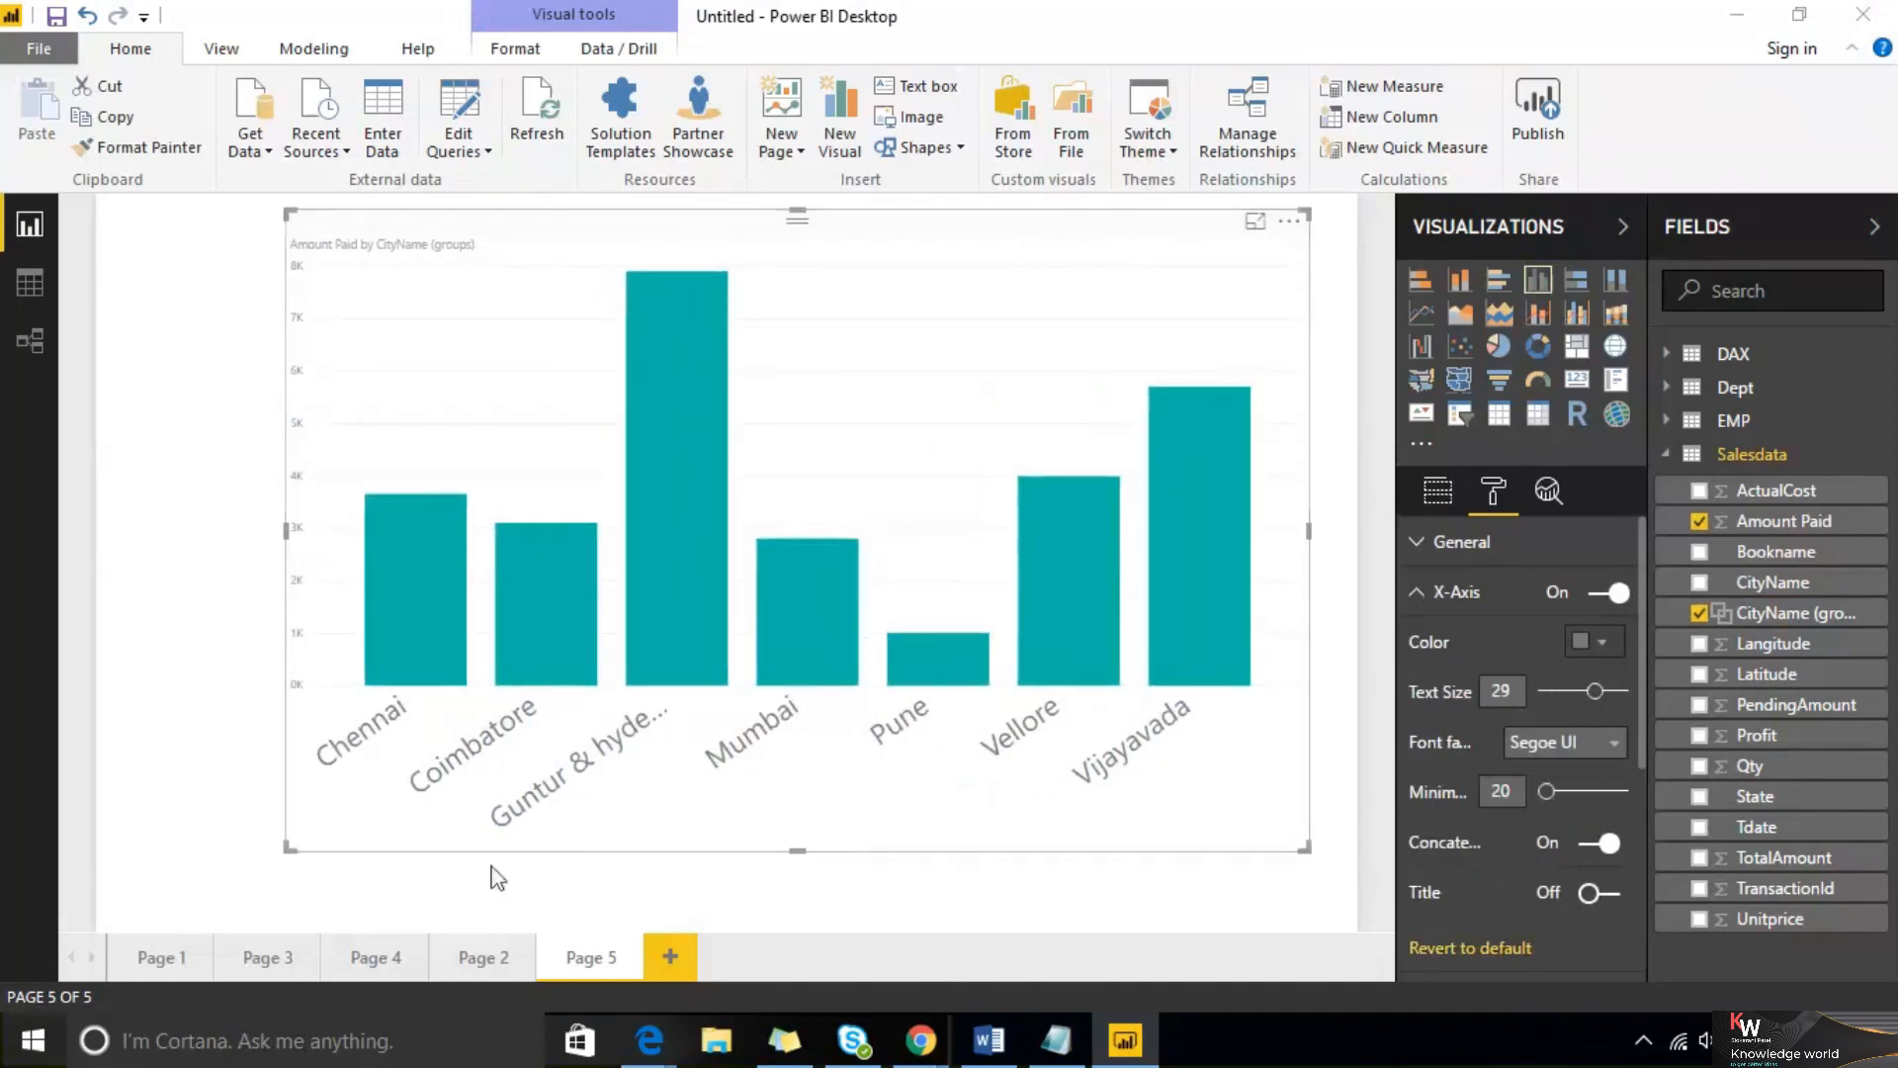
{"action": "left_click_drag", "start_coordinate": [289, 848], "coordinate": [113, 848]}
{"action": "left_click_drag", "start_coordinate": [1595, 691], "coordinate": [1569, 691]}
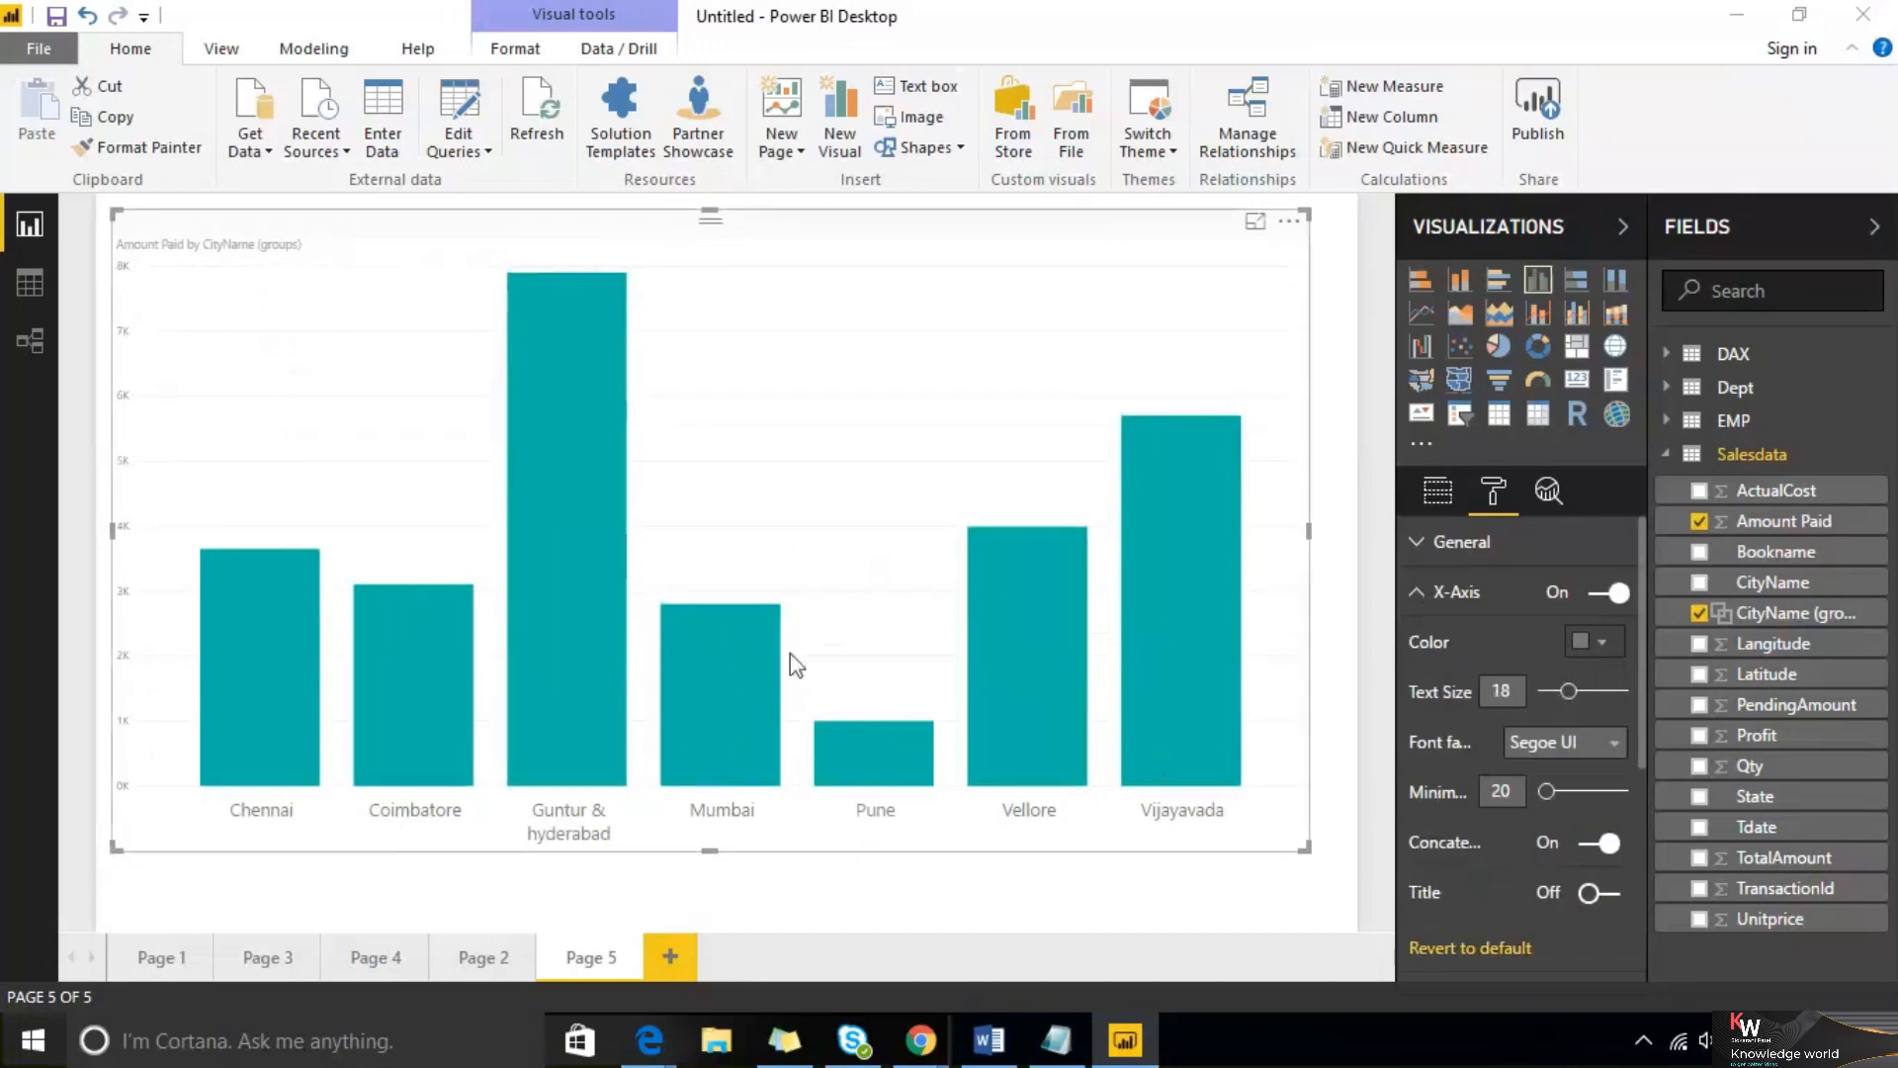
Edit the CityName (groups) field to include the Other group
{"action": "left_click", "coordinate": [1340, 514]}
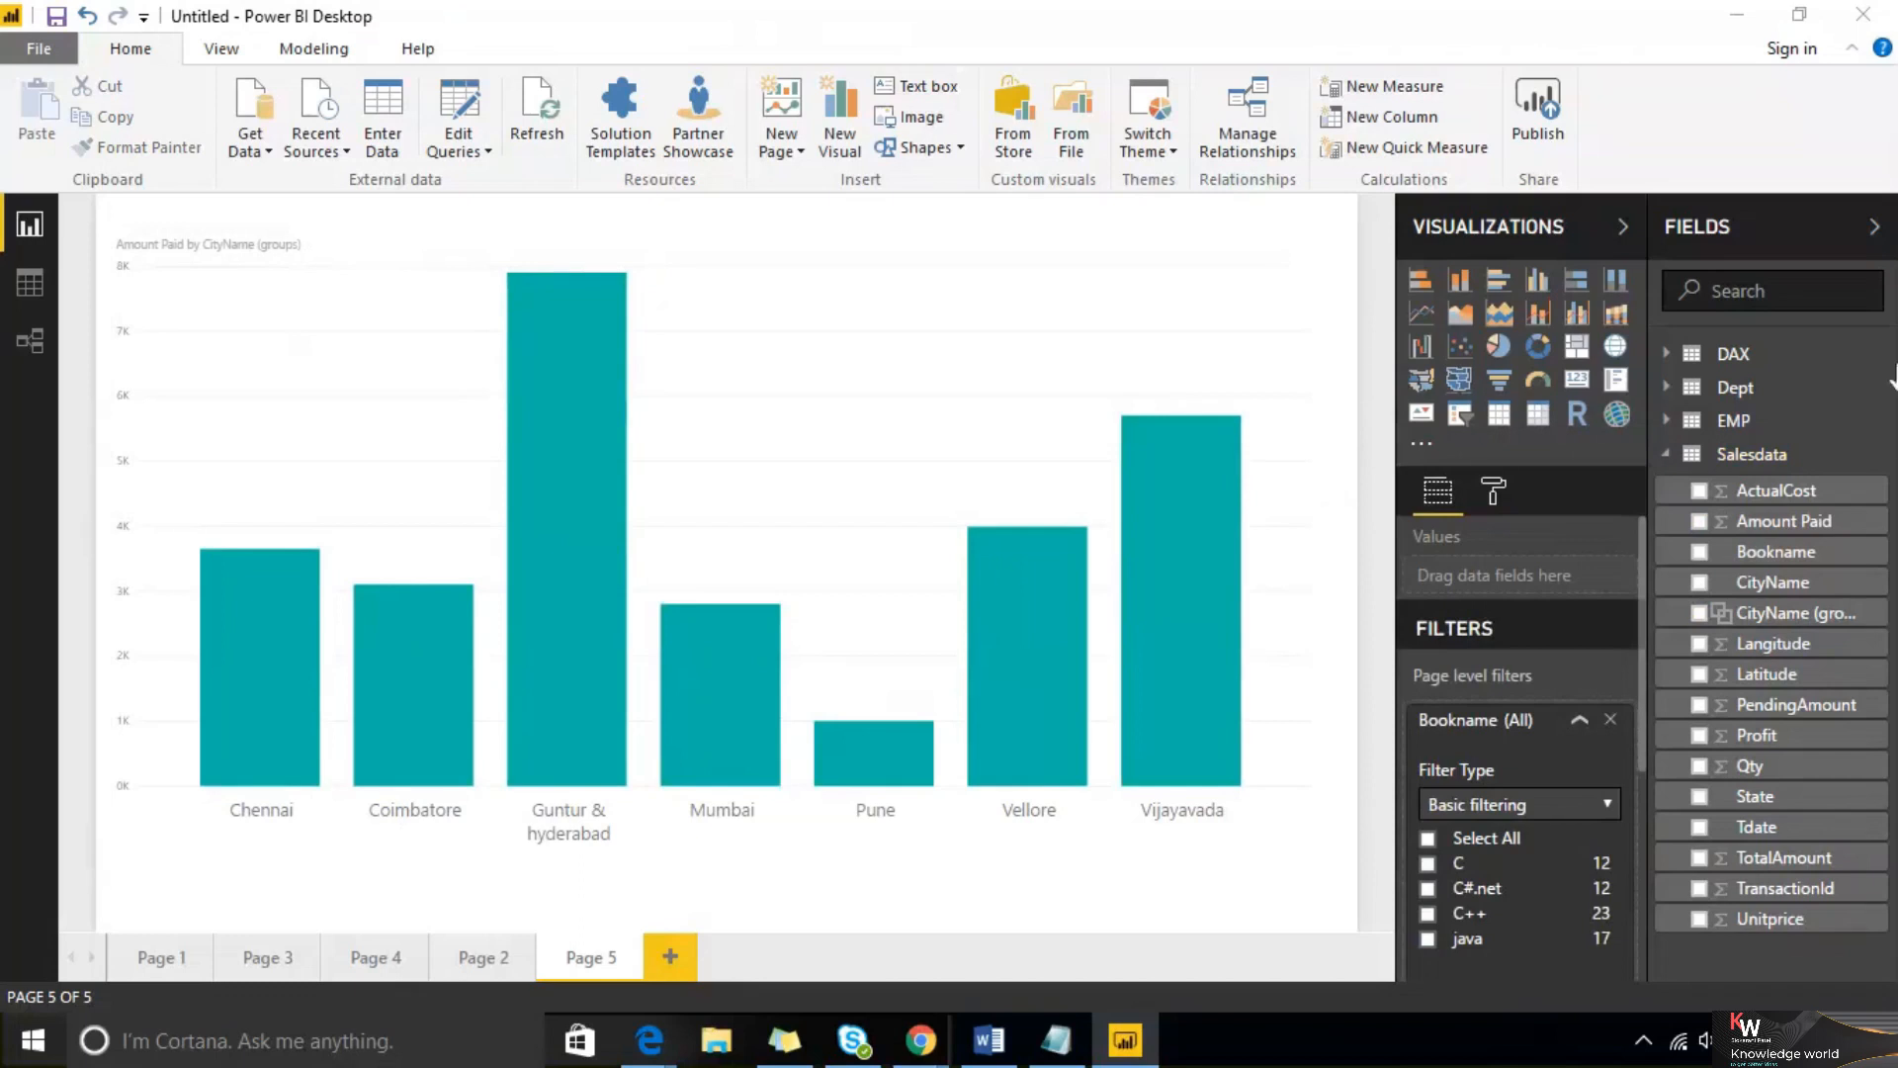
{"action": "left_click", "coordinate": [1872, 630]}
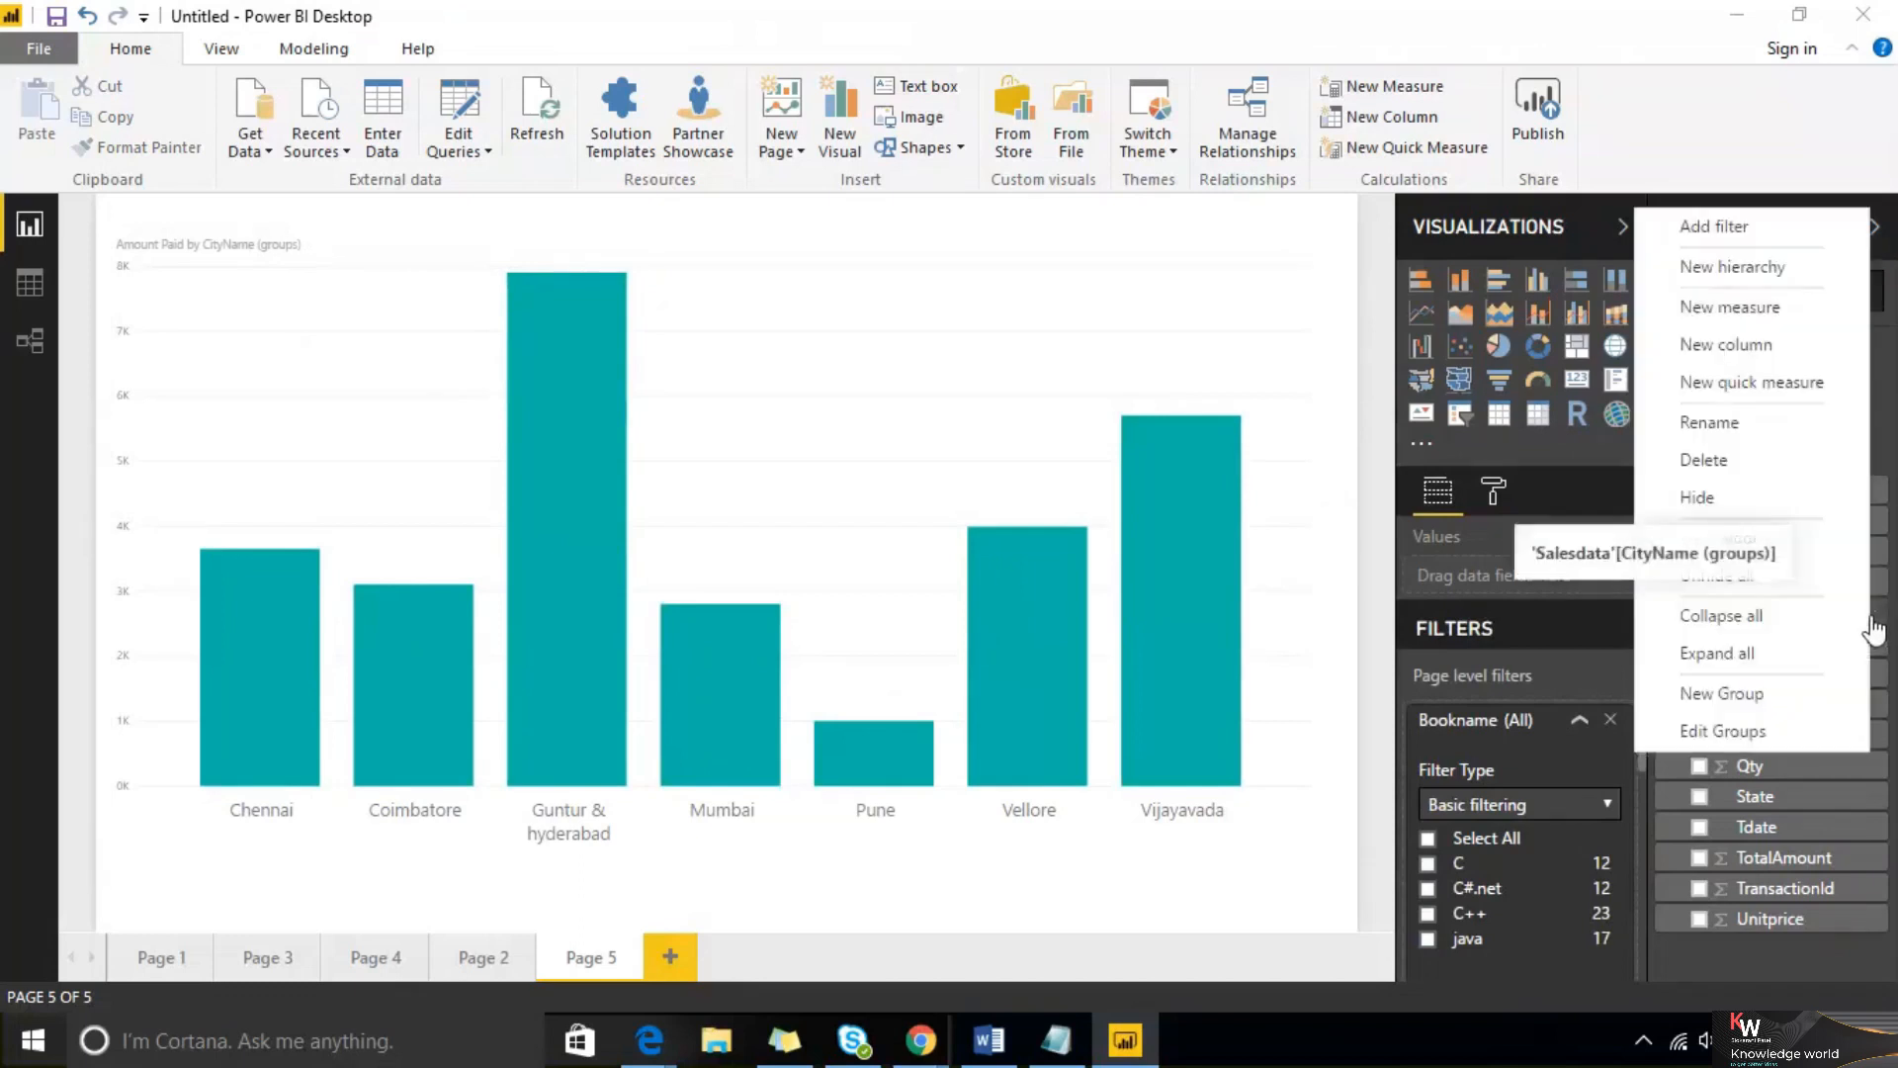
{"action": "left_click", "coordinate": [1812, 727]}
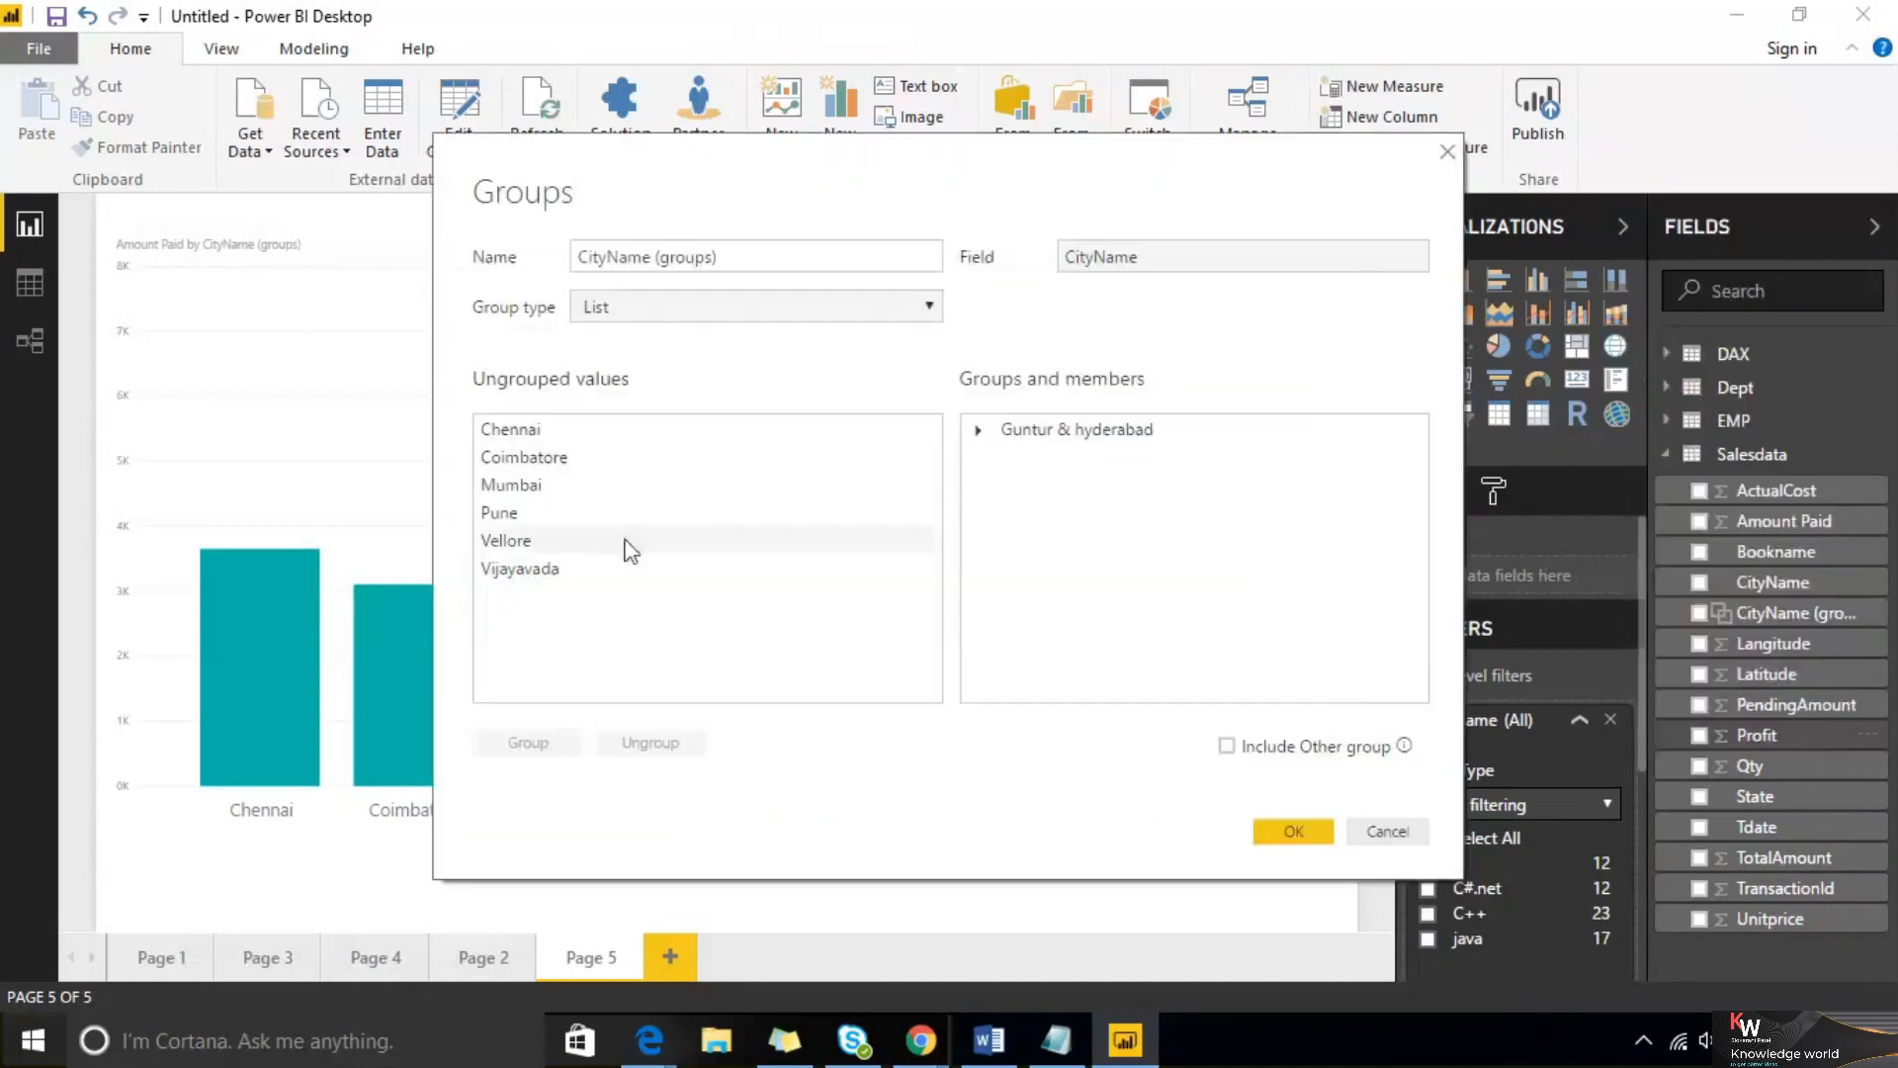
{"action": "left_click", "coordinate": [1227, 747]}
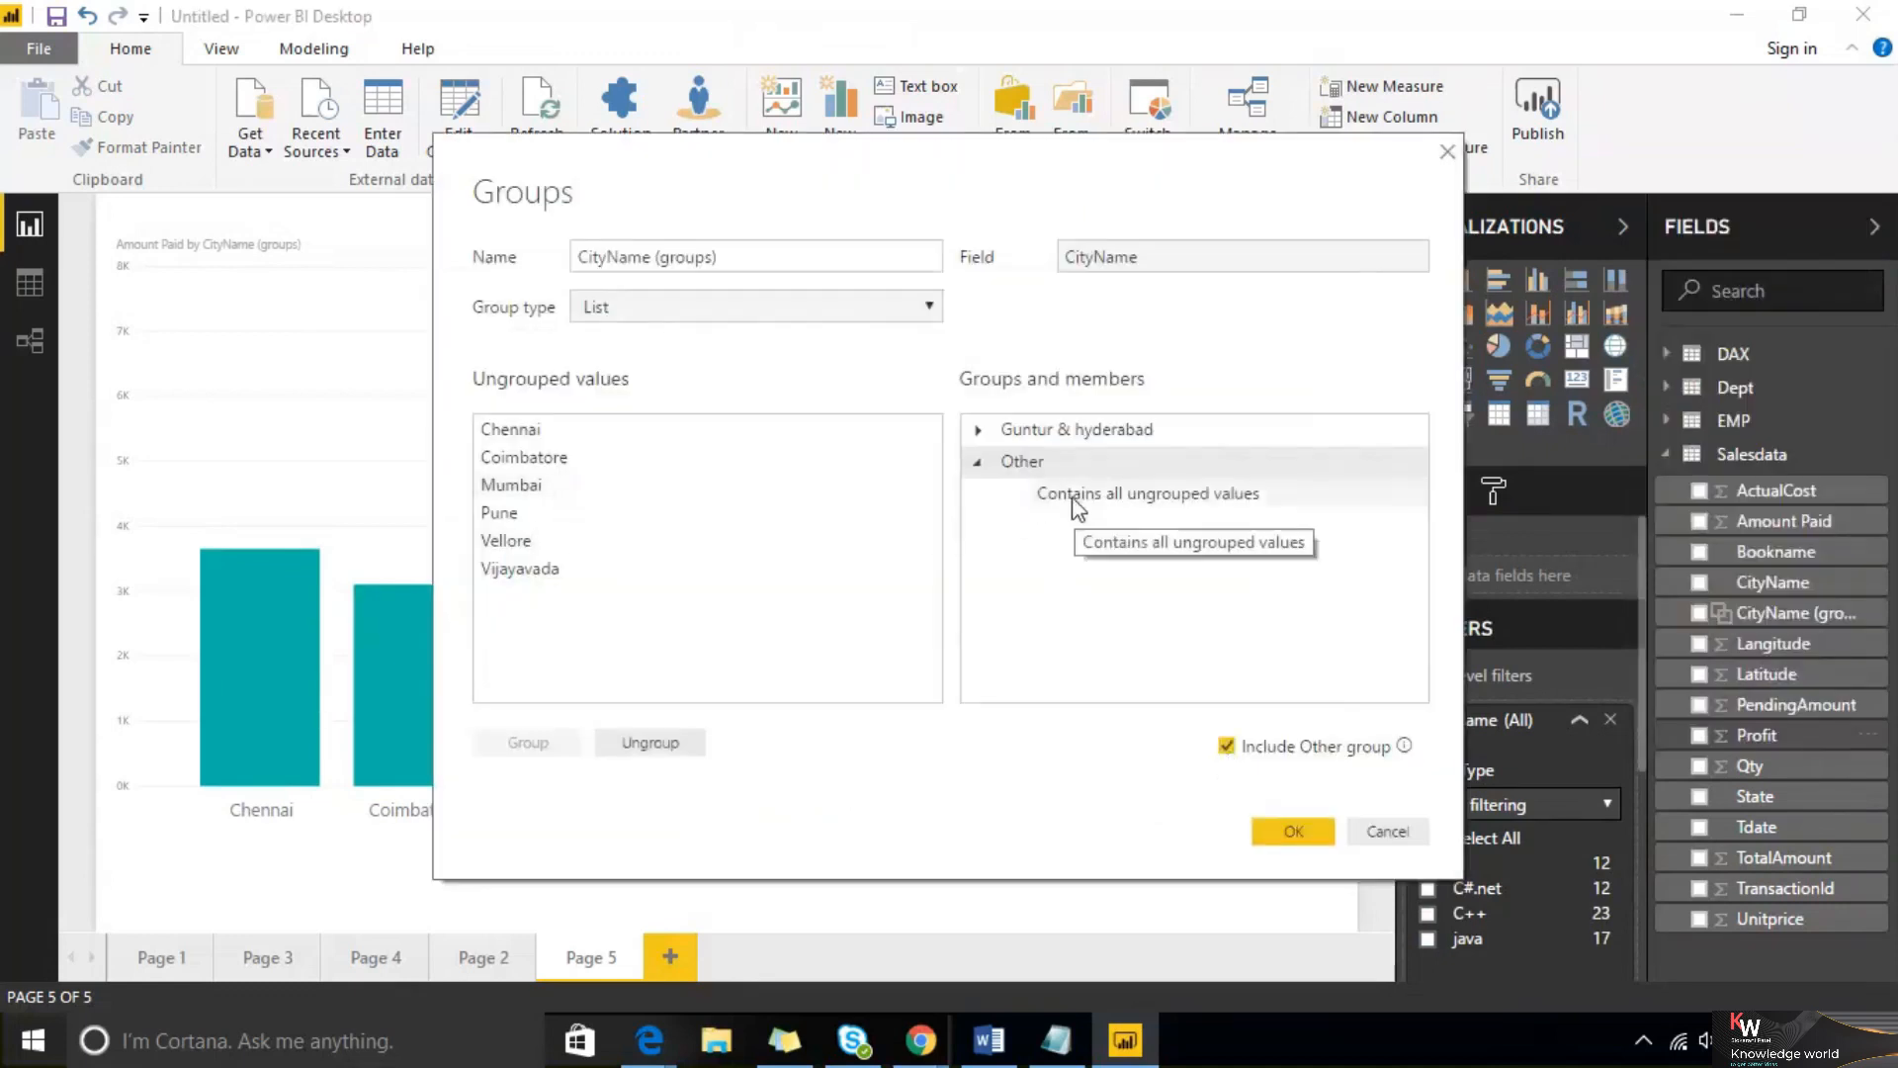
{"action": "left_click", "coordinate": [1309, 837]}
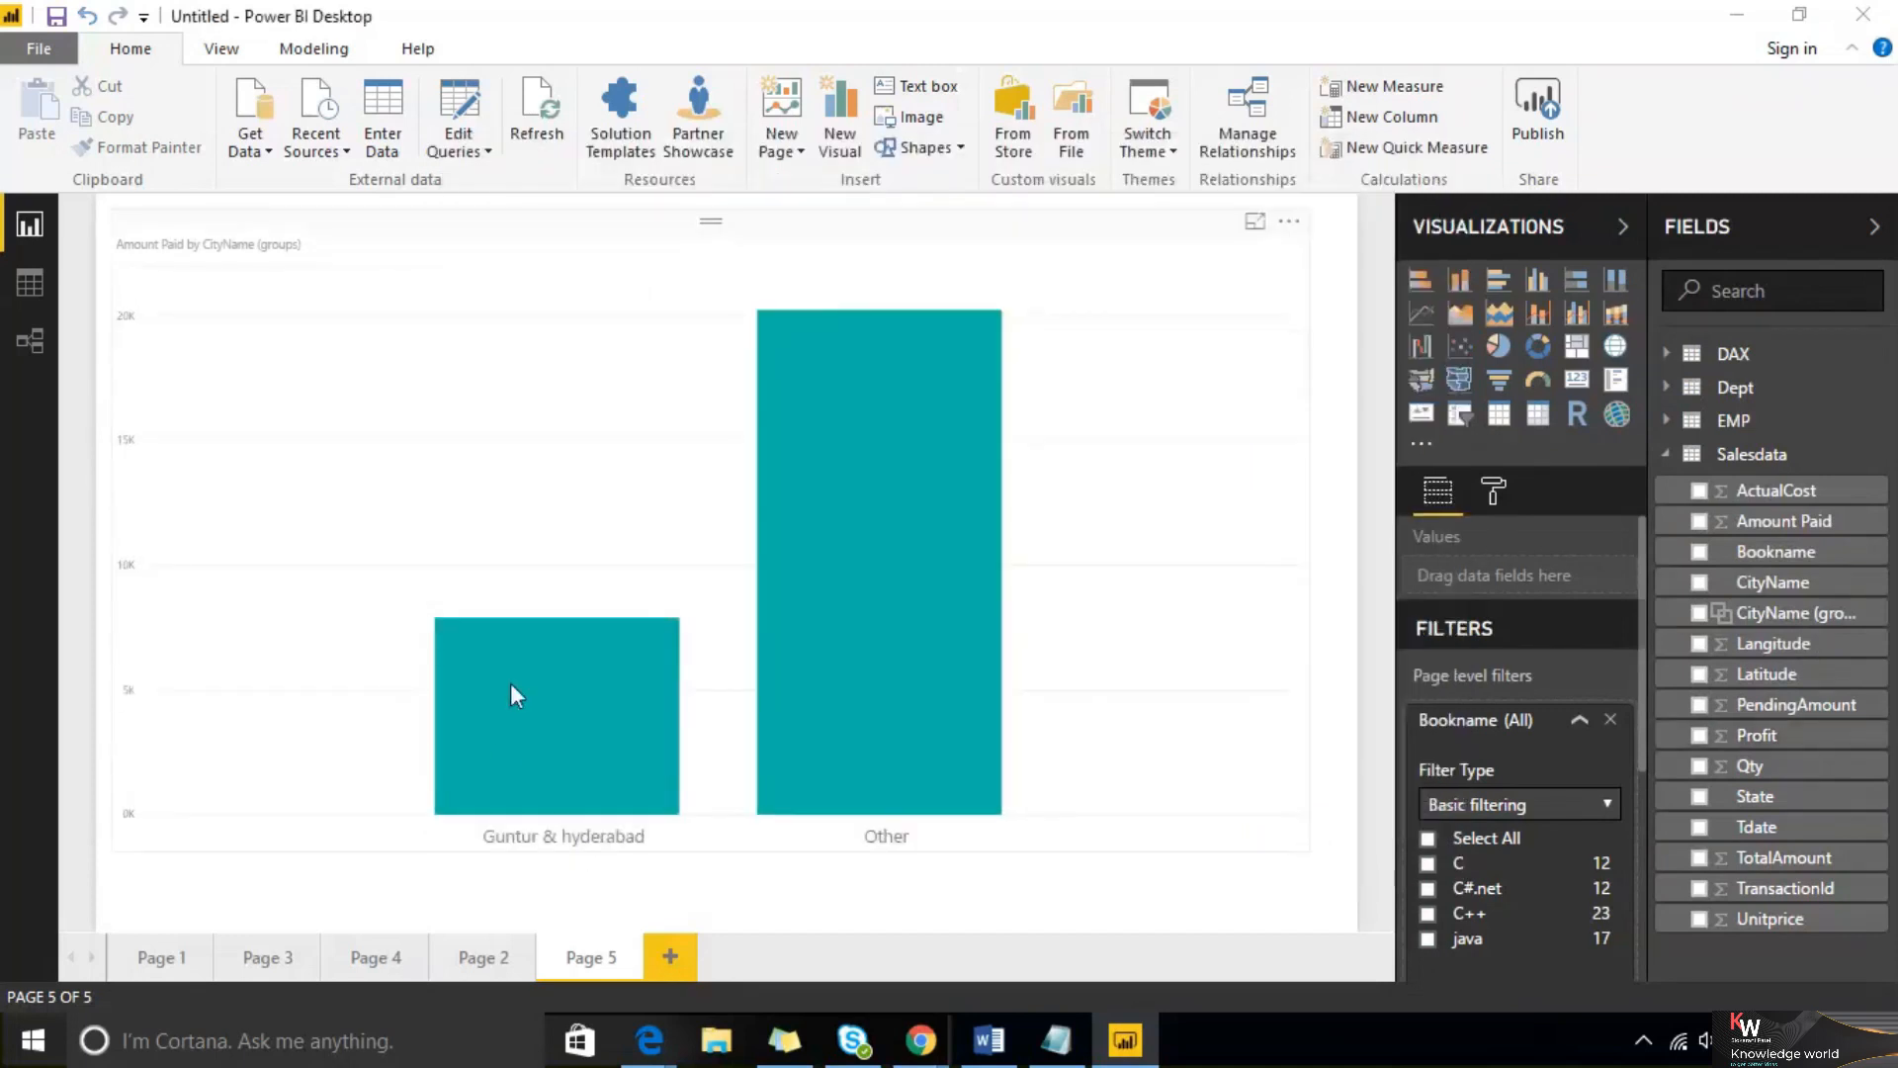
Shrink the chart to about the left half of the page
{"action": "left_click", "coordinate": [635, 246]}
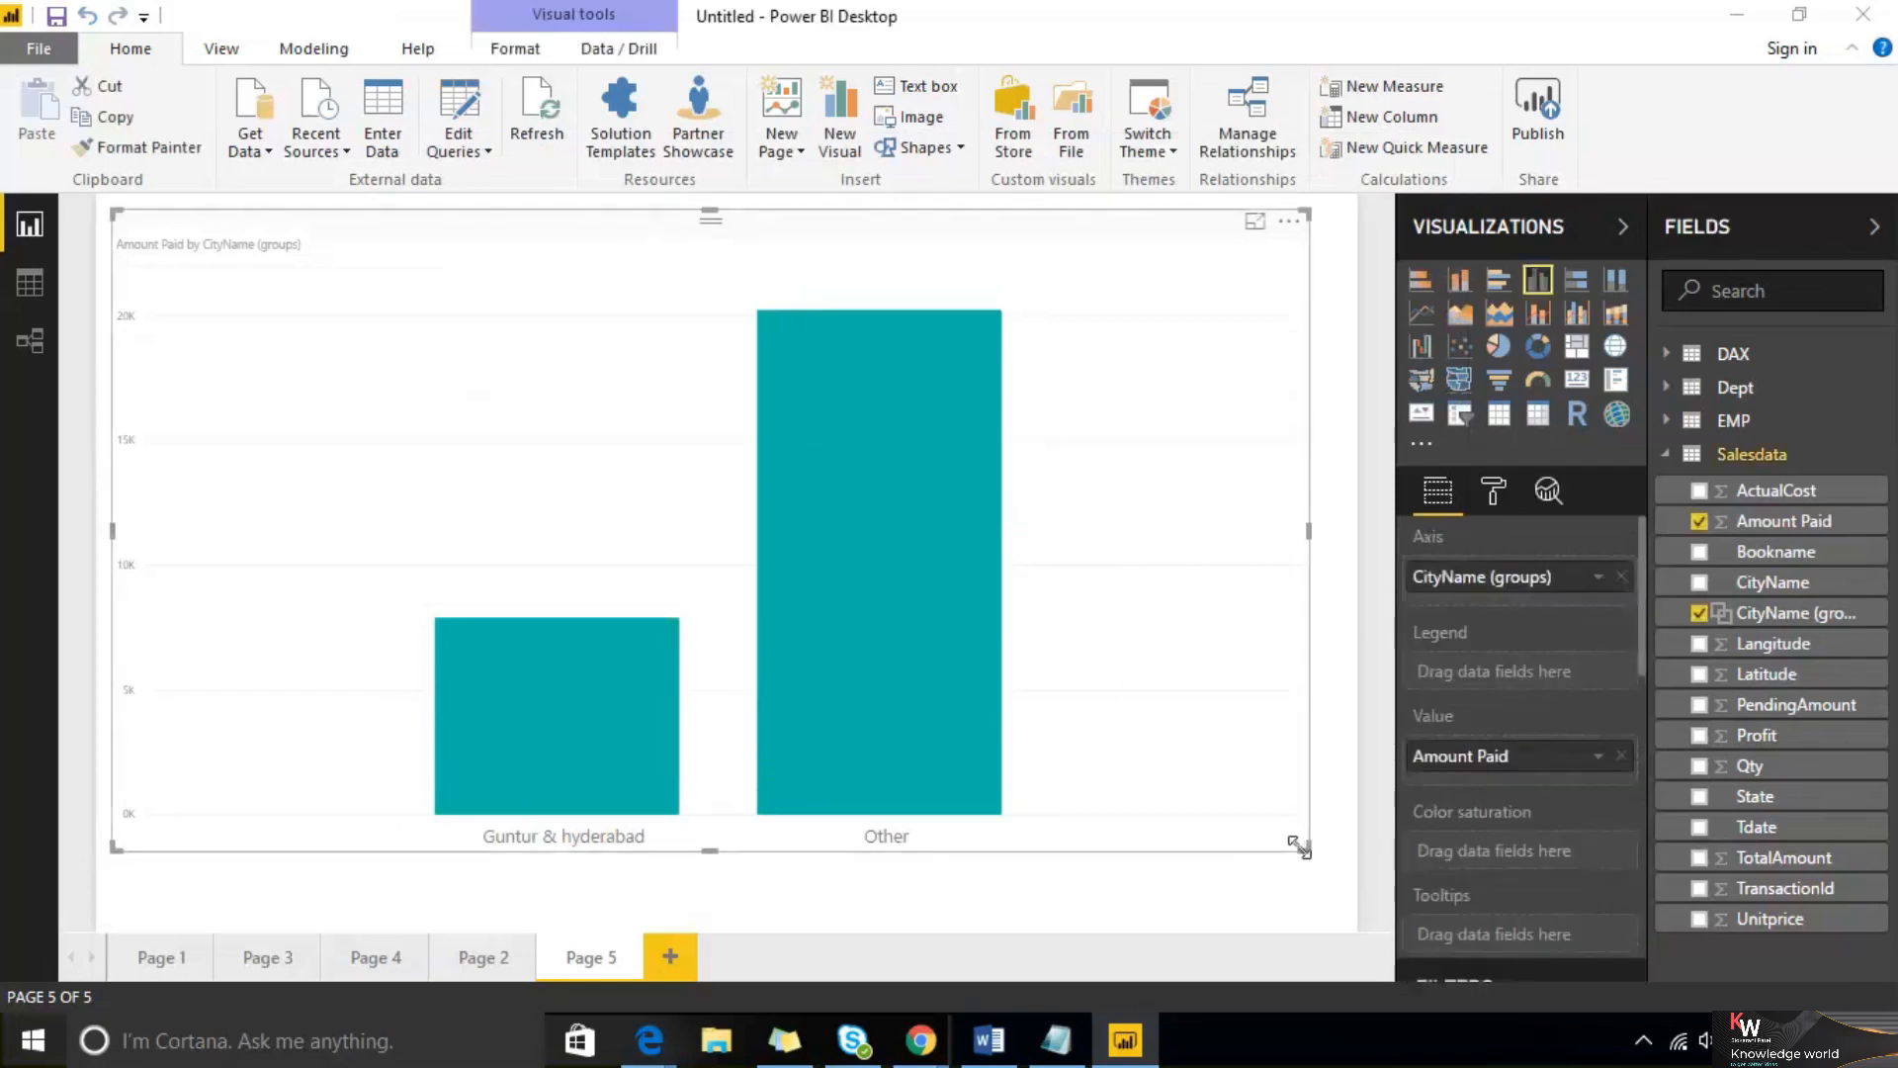
{"action": "left_click_drag", "start_coordinate": [1303, 847], "coordinate": [1056, 803]}
{"action": "left_click_drag", "start_coordinate": [892, 803], "coordinate": [801, 799]}
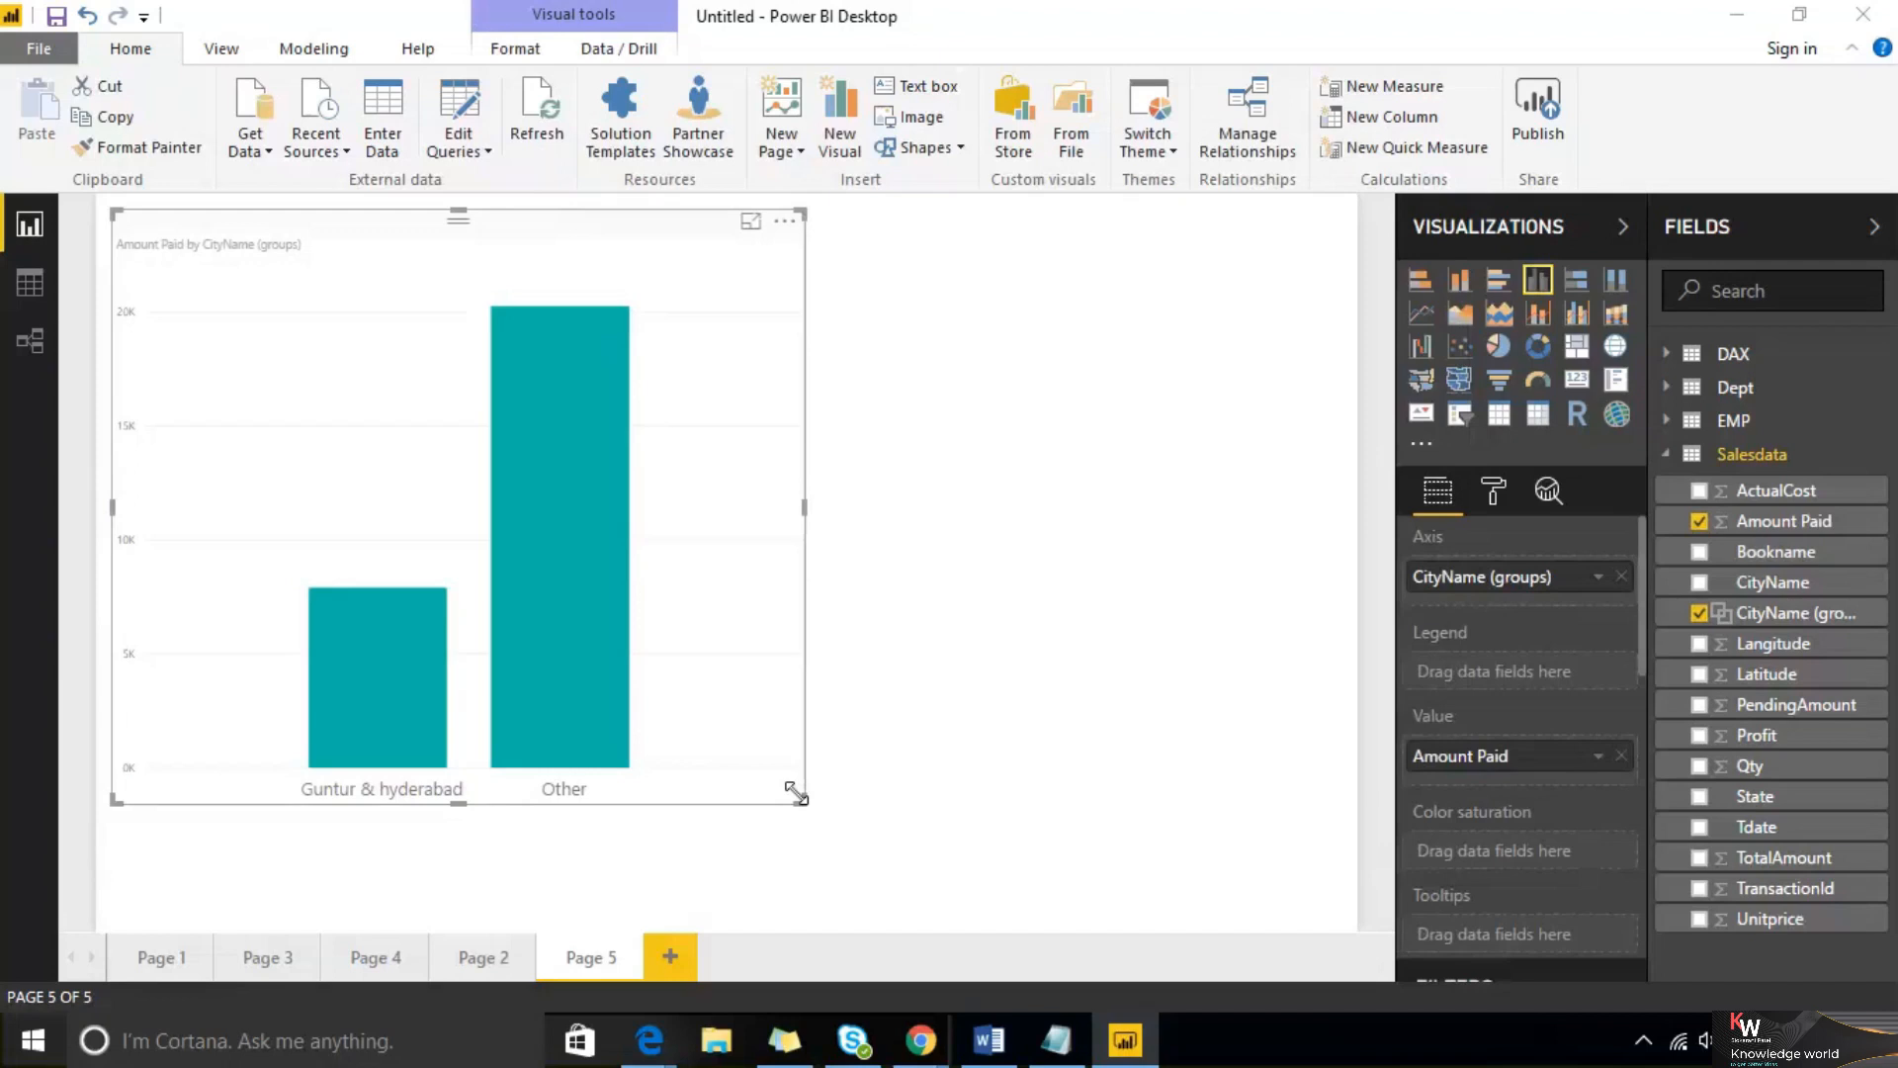
Group the Mumbai and Pune cities into a new Mumbai & Pune group within the CityName (groups) field
{"action": "right_click", "coordinate": [1875, 586]}
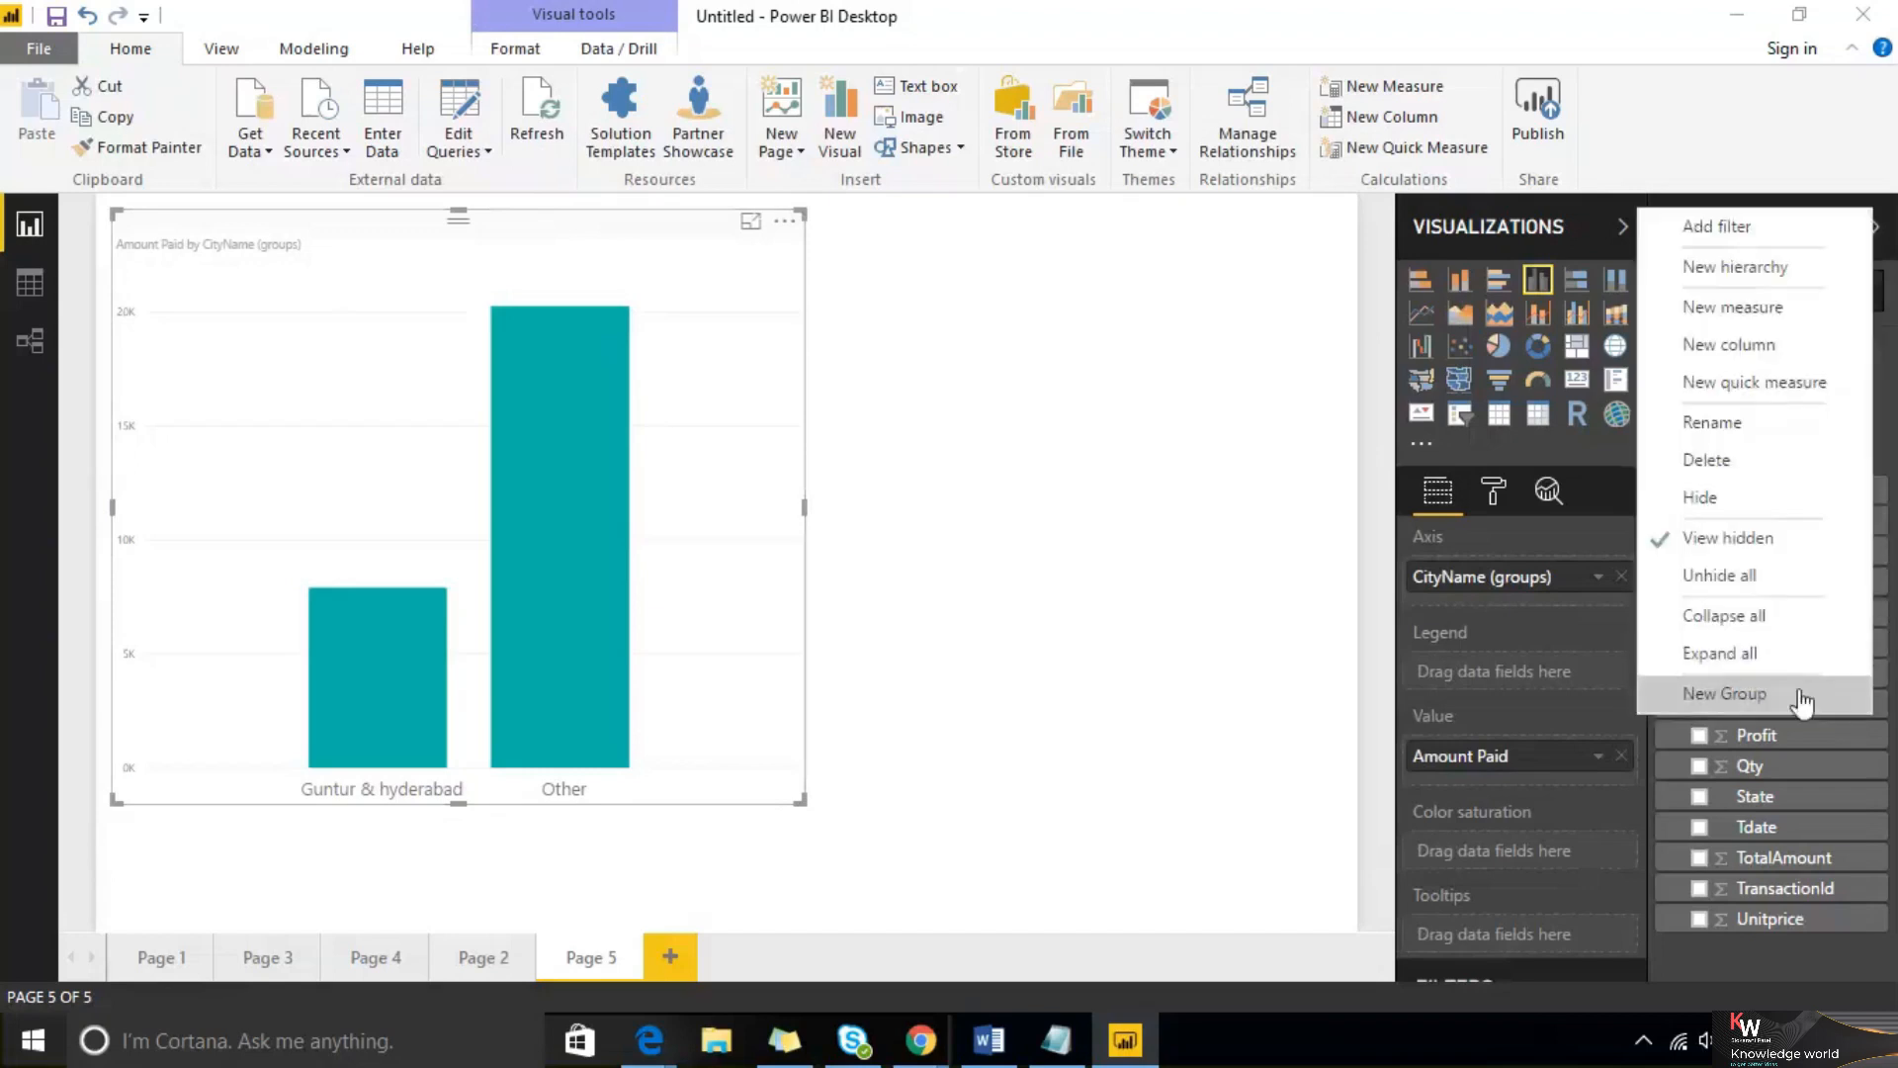
{"action": "left_click", "coordinate": [1216, 667]}
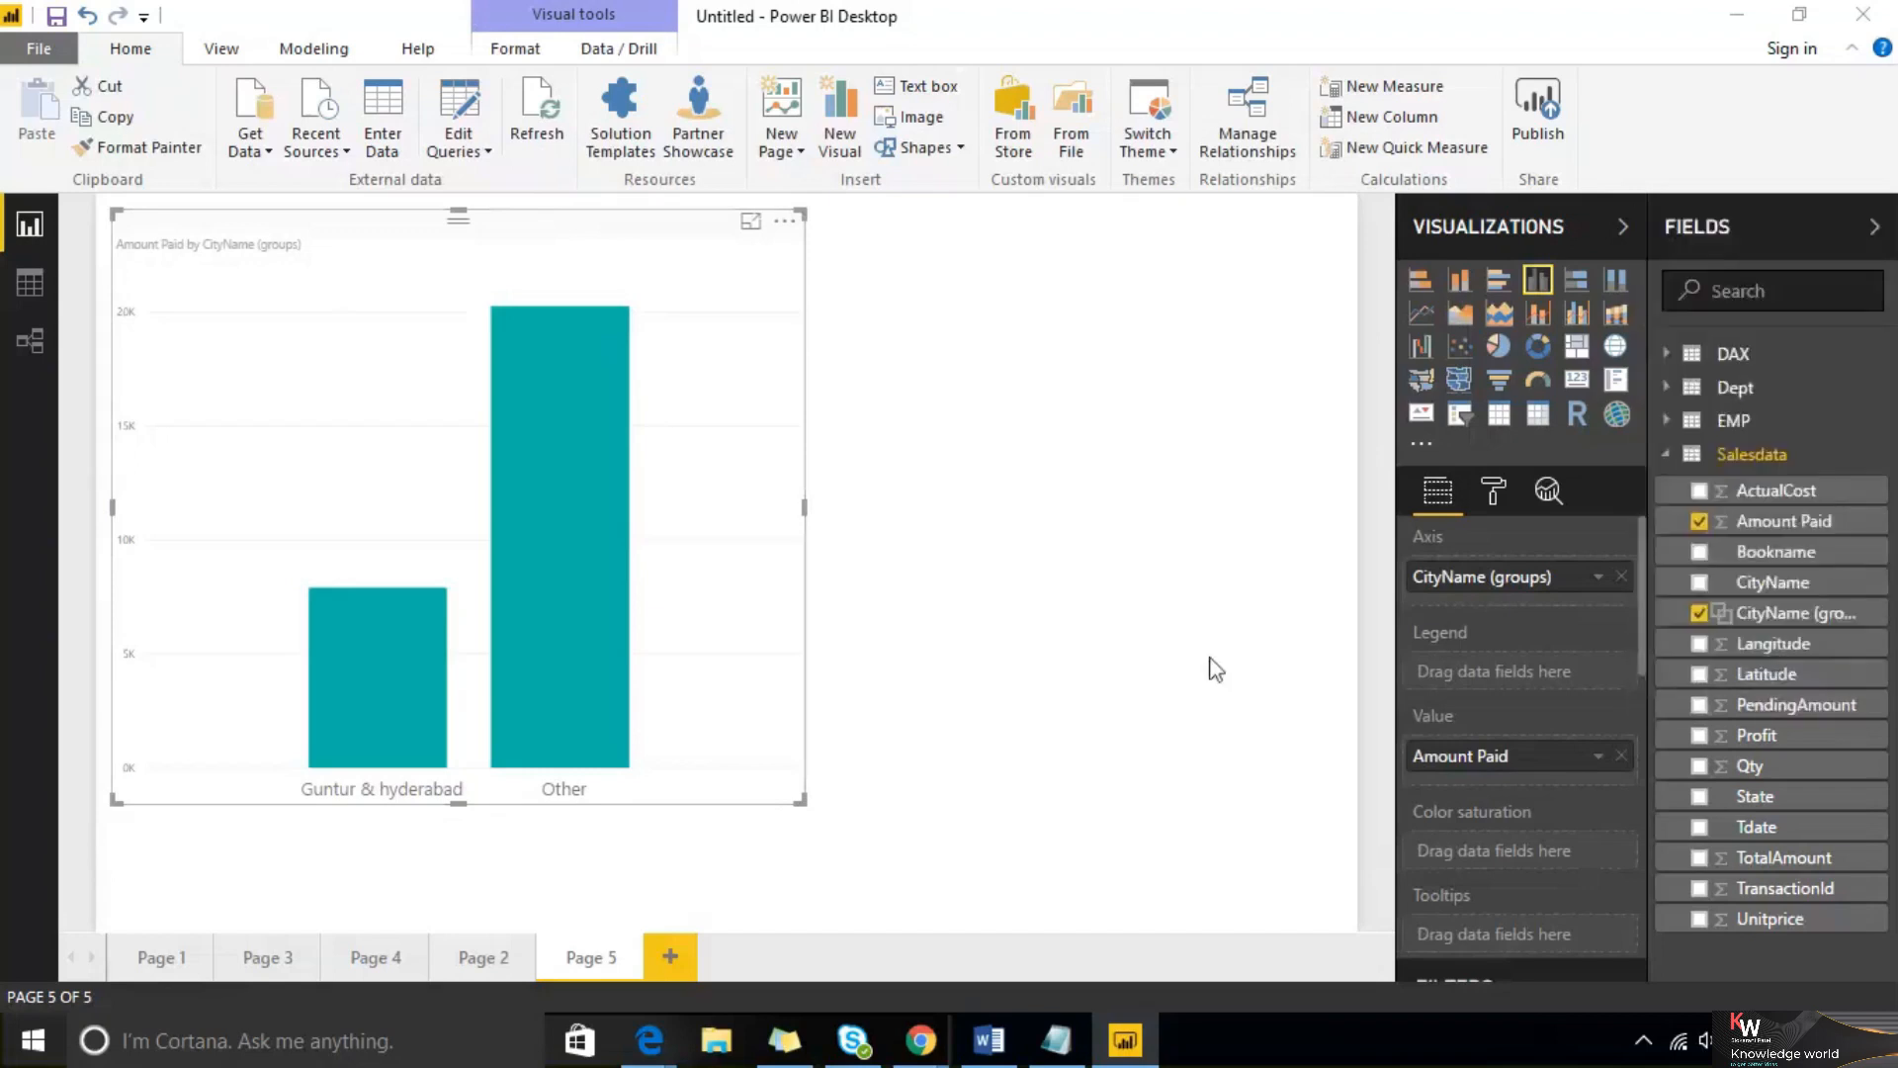
{"action": "right_click", "coordinate": [1872, 625]}
{"action": "left_click", "coordinate": [1776, 730]}
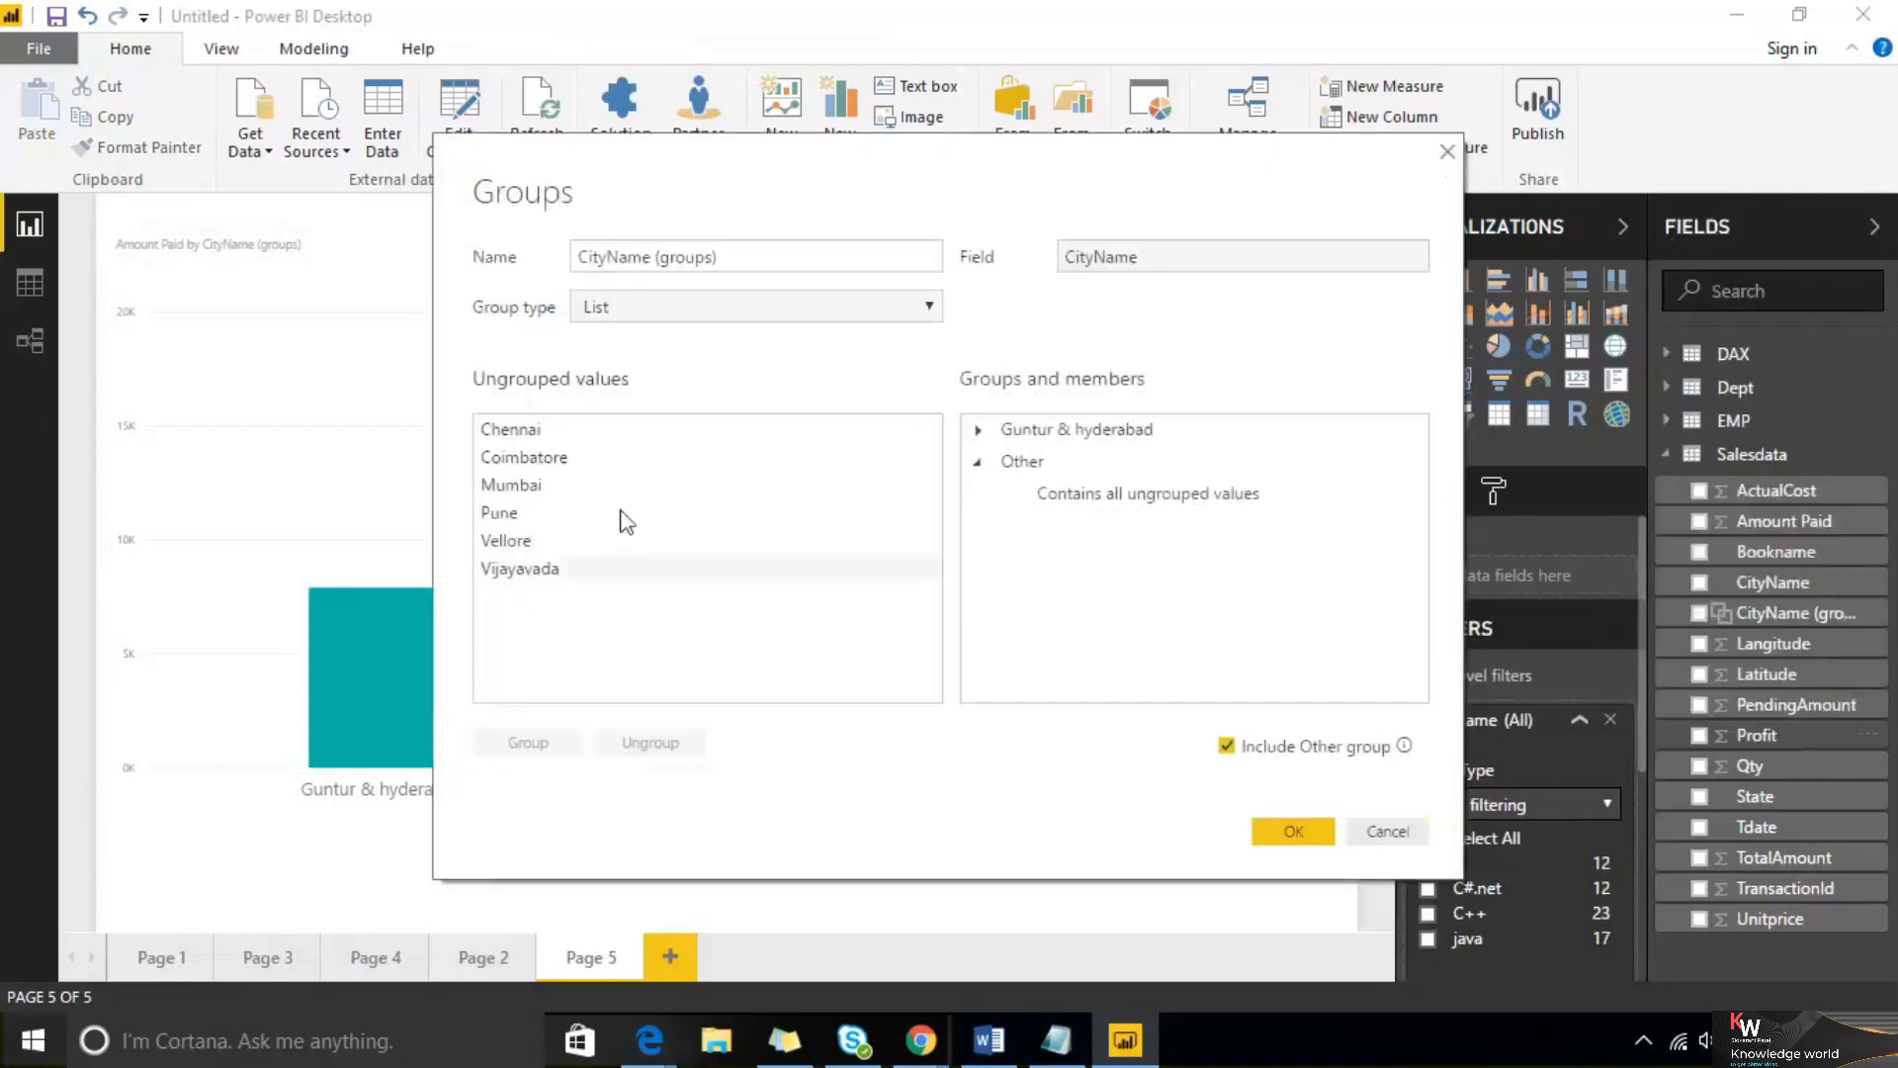
{"action": "left_click", "coordinate": [534, 489]}
{"action": "left_click", "coordinate": [536, 514], "text": "ctrl"}
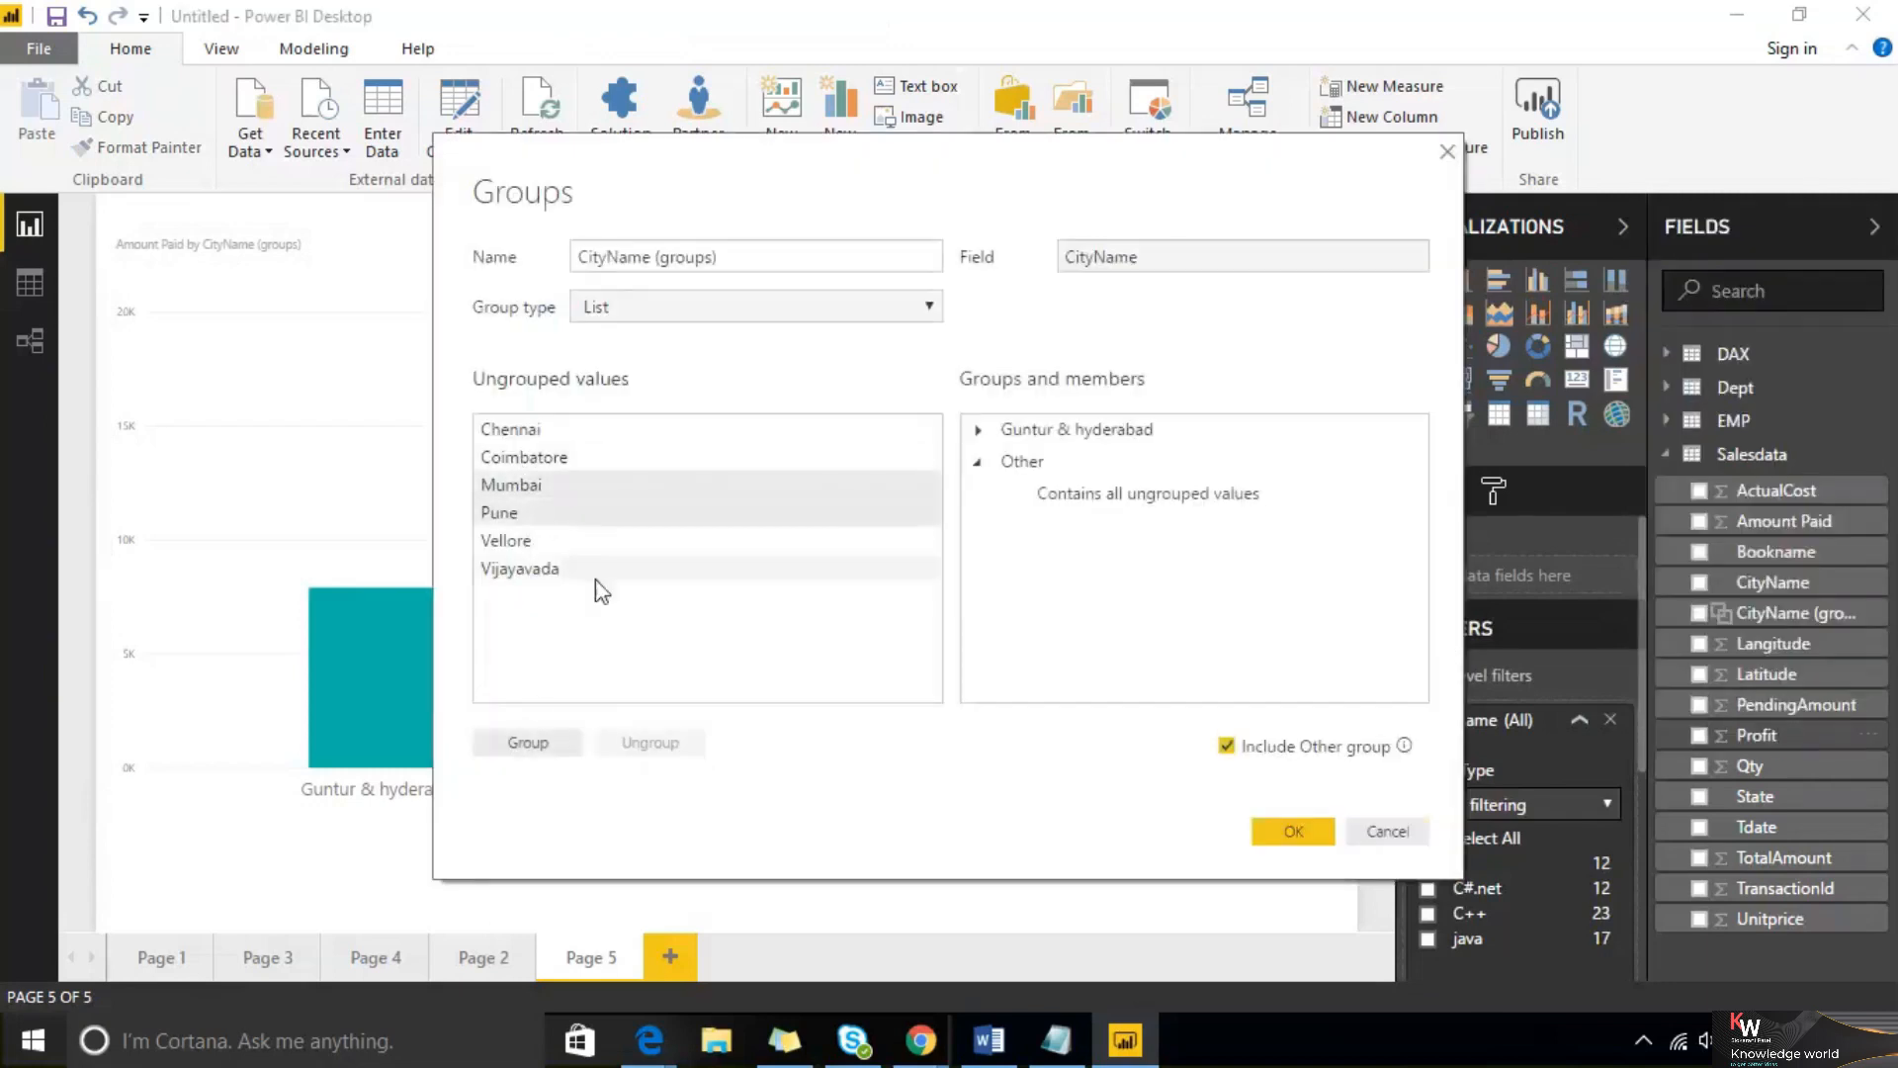
{"action": "left_click", "coordinate": [534, 745]}
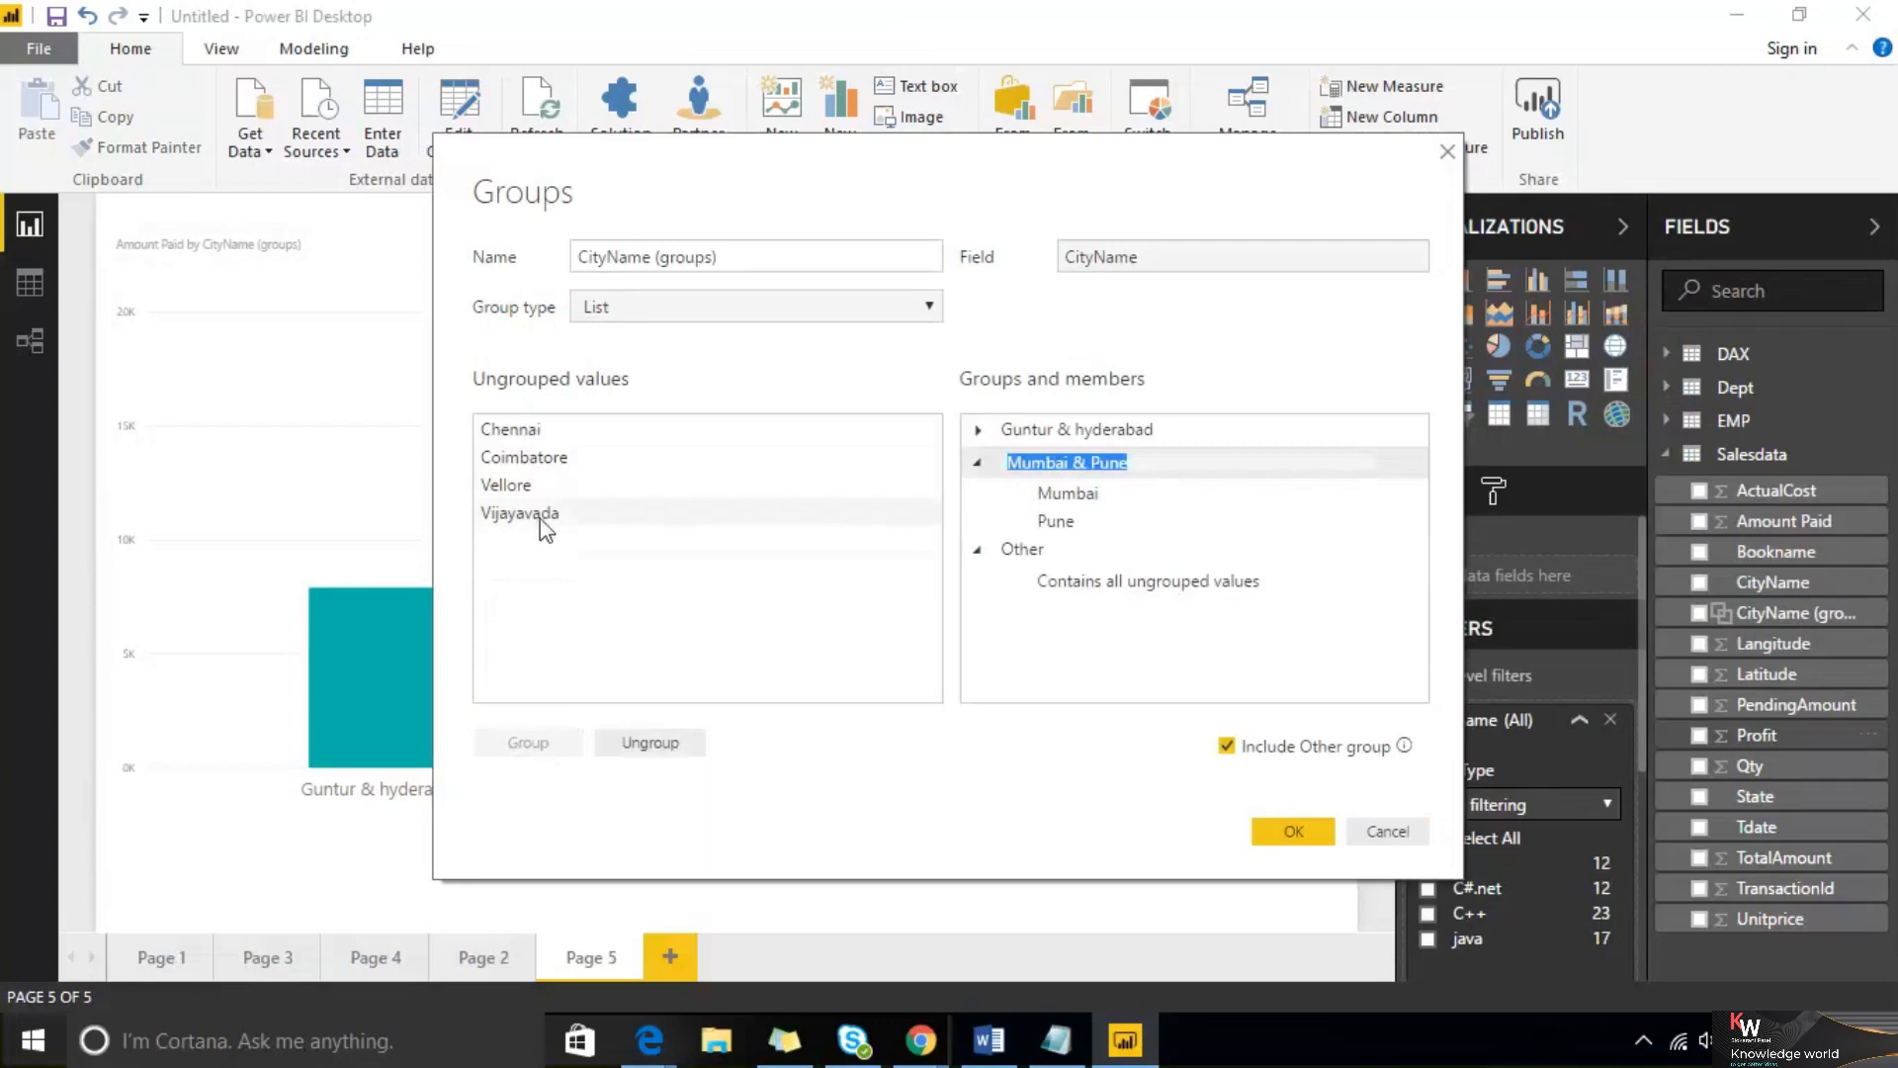
{"action": "left_click", "coordinate": [1313, 833]}
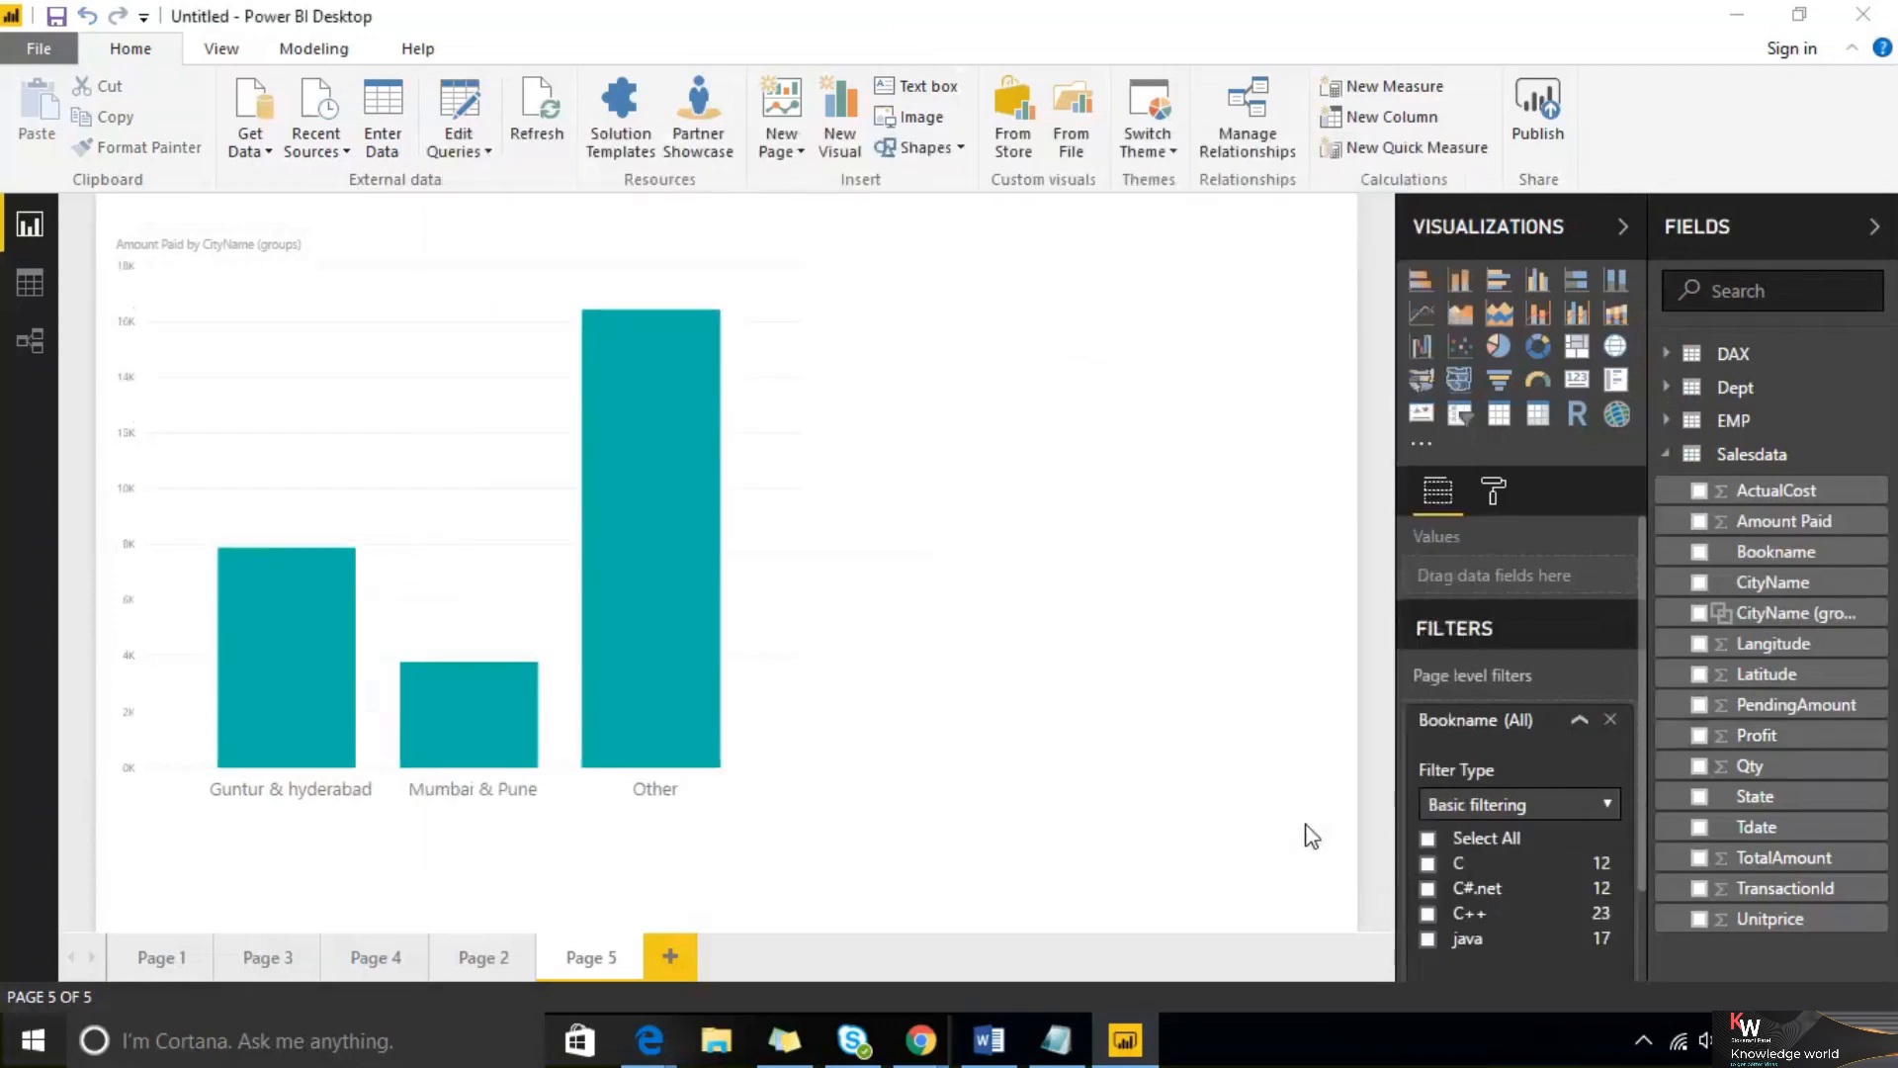
{"action": "left_click", "coordinate": [497, 285]}
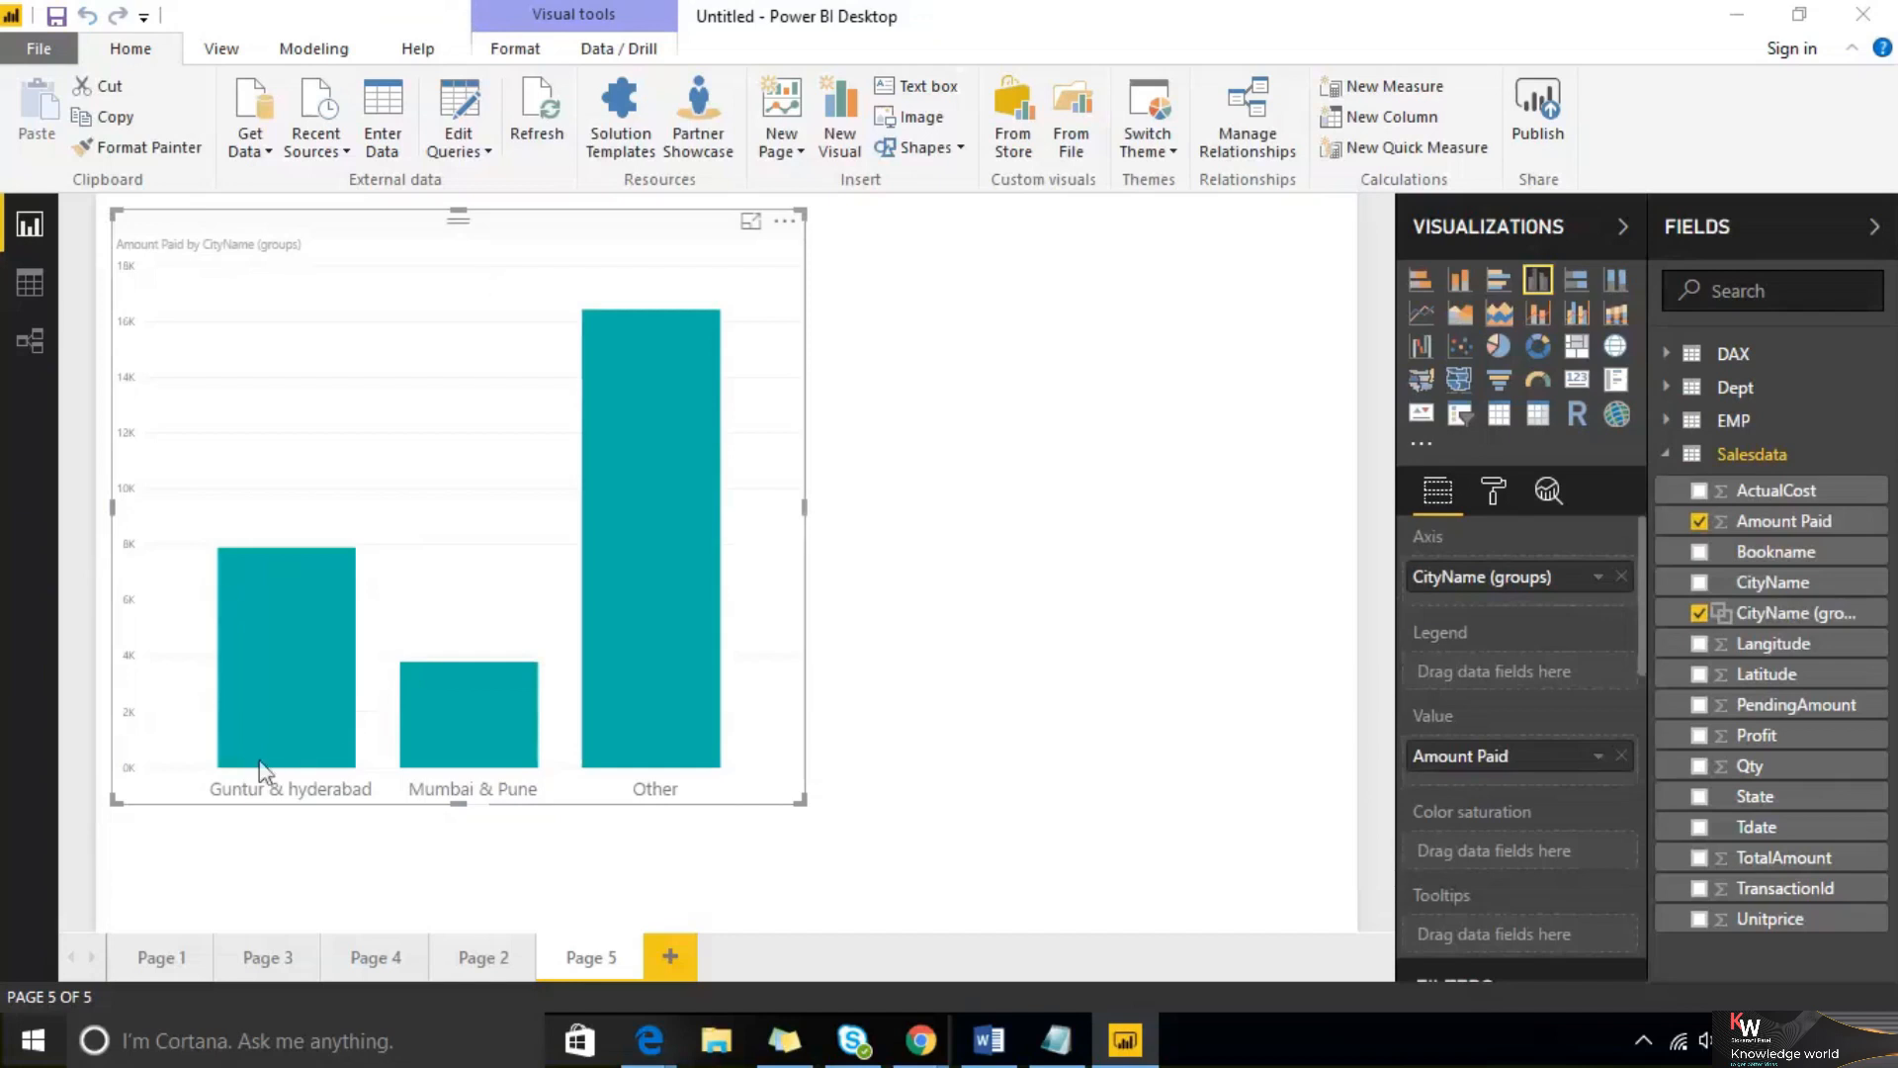
{"action": "left_click", "coordinate": [1220, 534]}
{"action": "left_click", "coordinate": [1870, 591]}
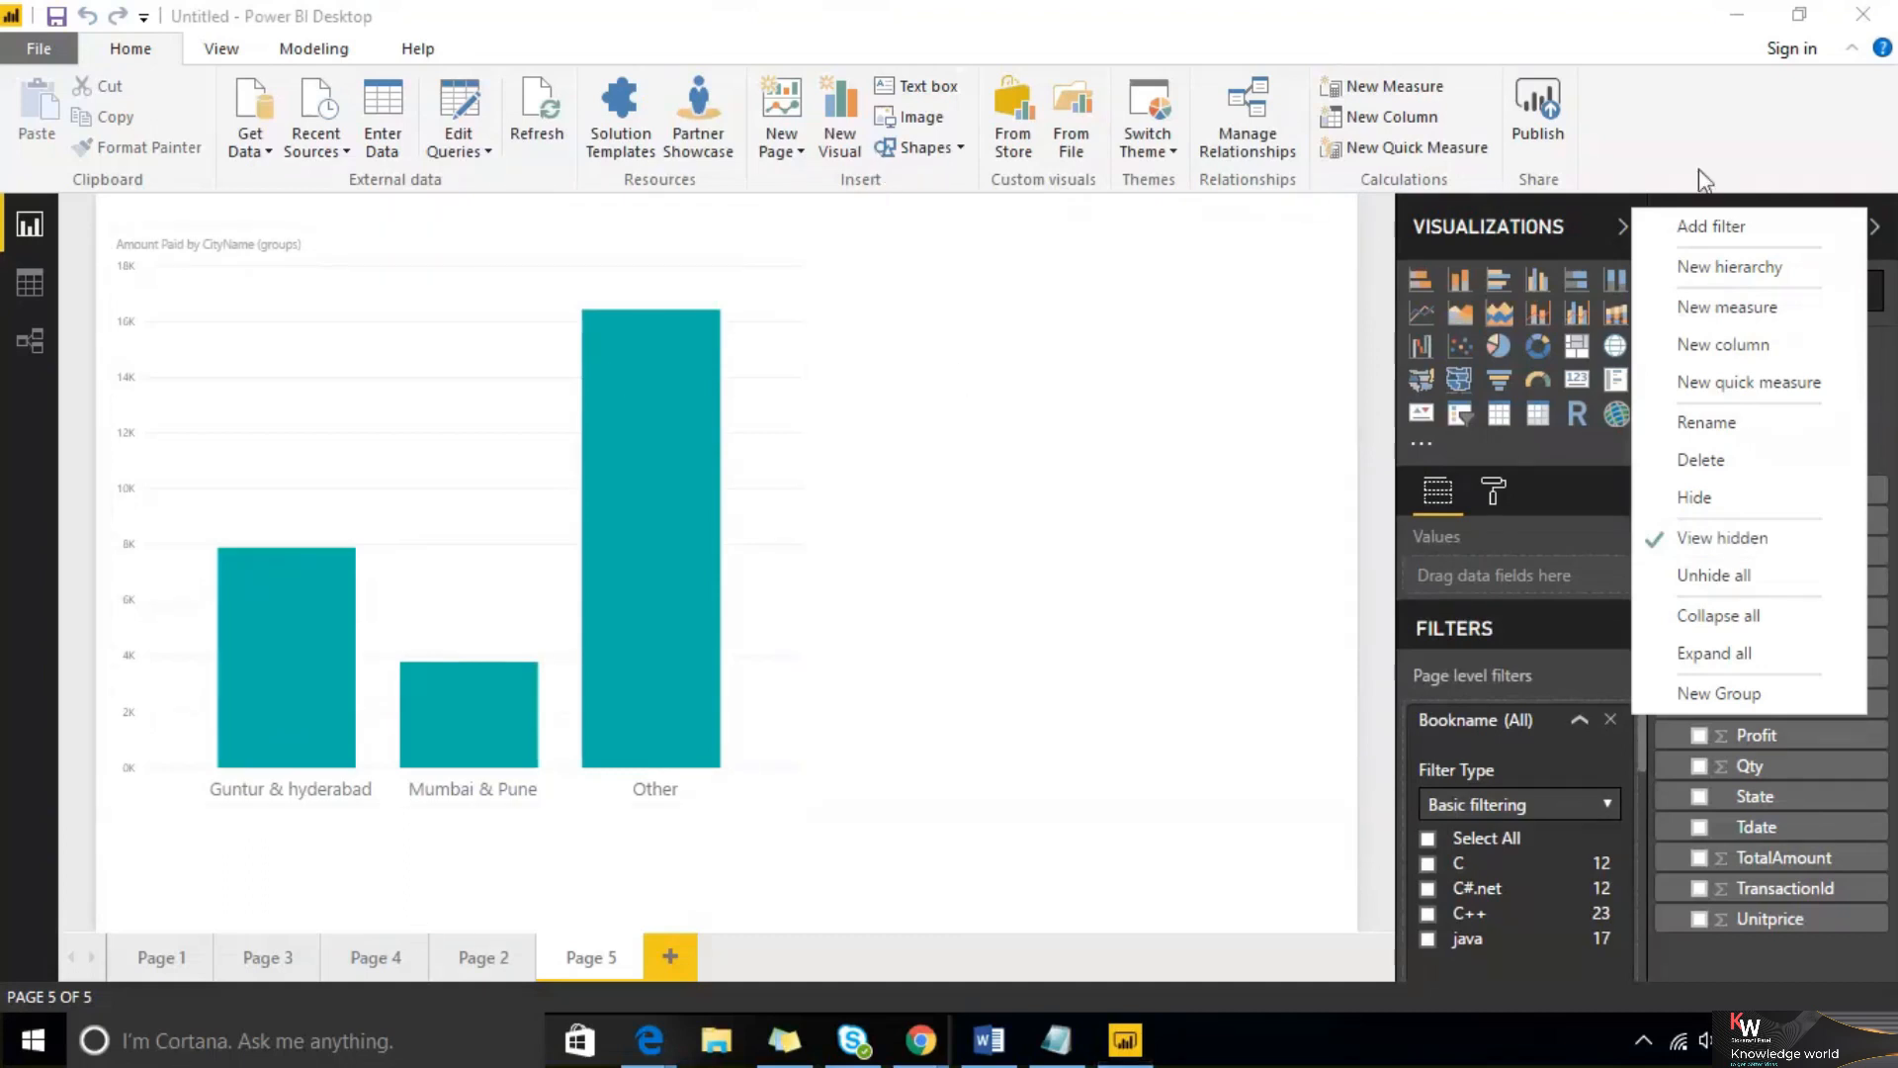
{"action": "left_click", "coordinate": [1097, 439]}
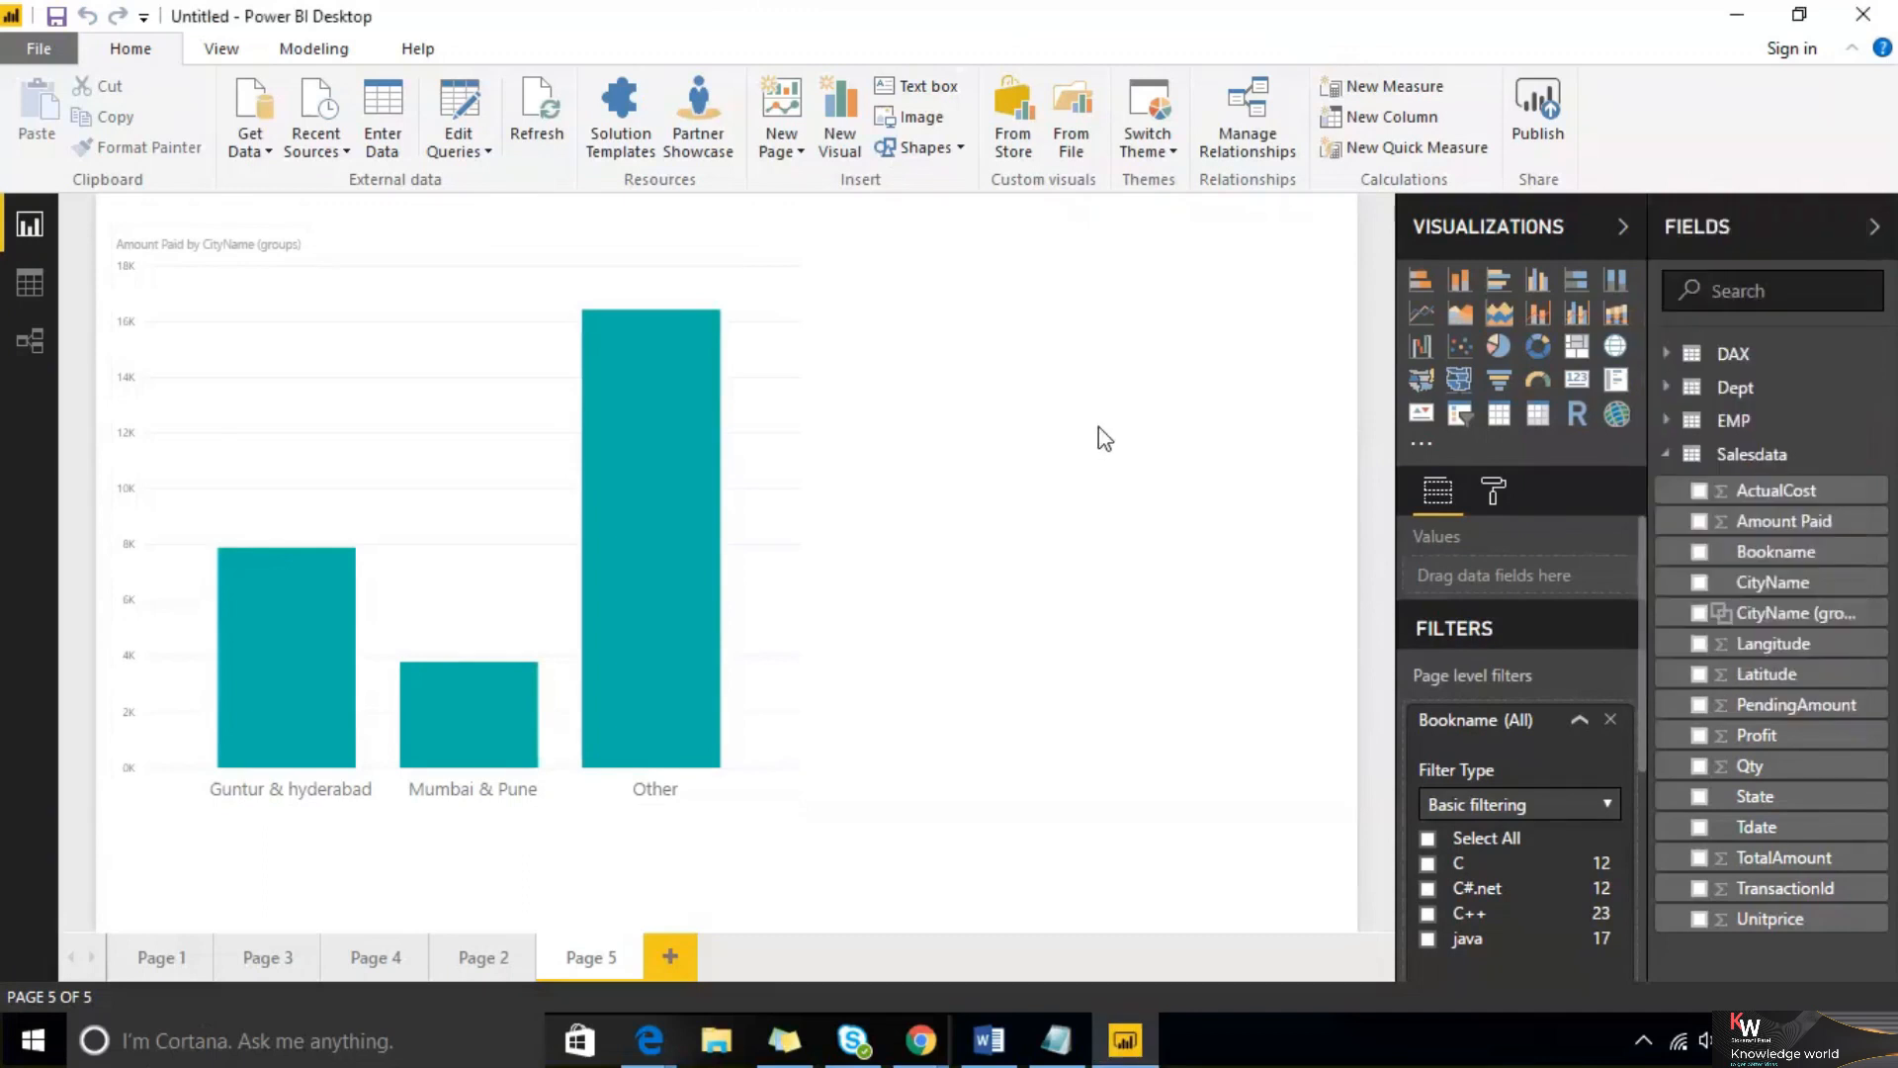
{"action": "left_click", "coordinate": [1868, 525]}
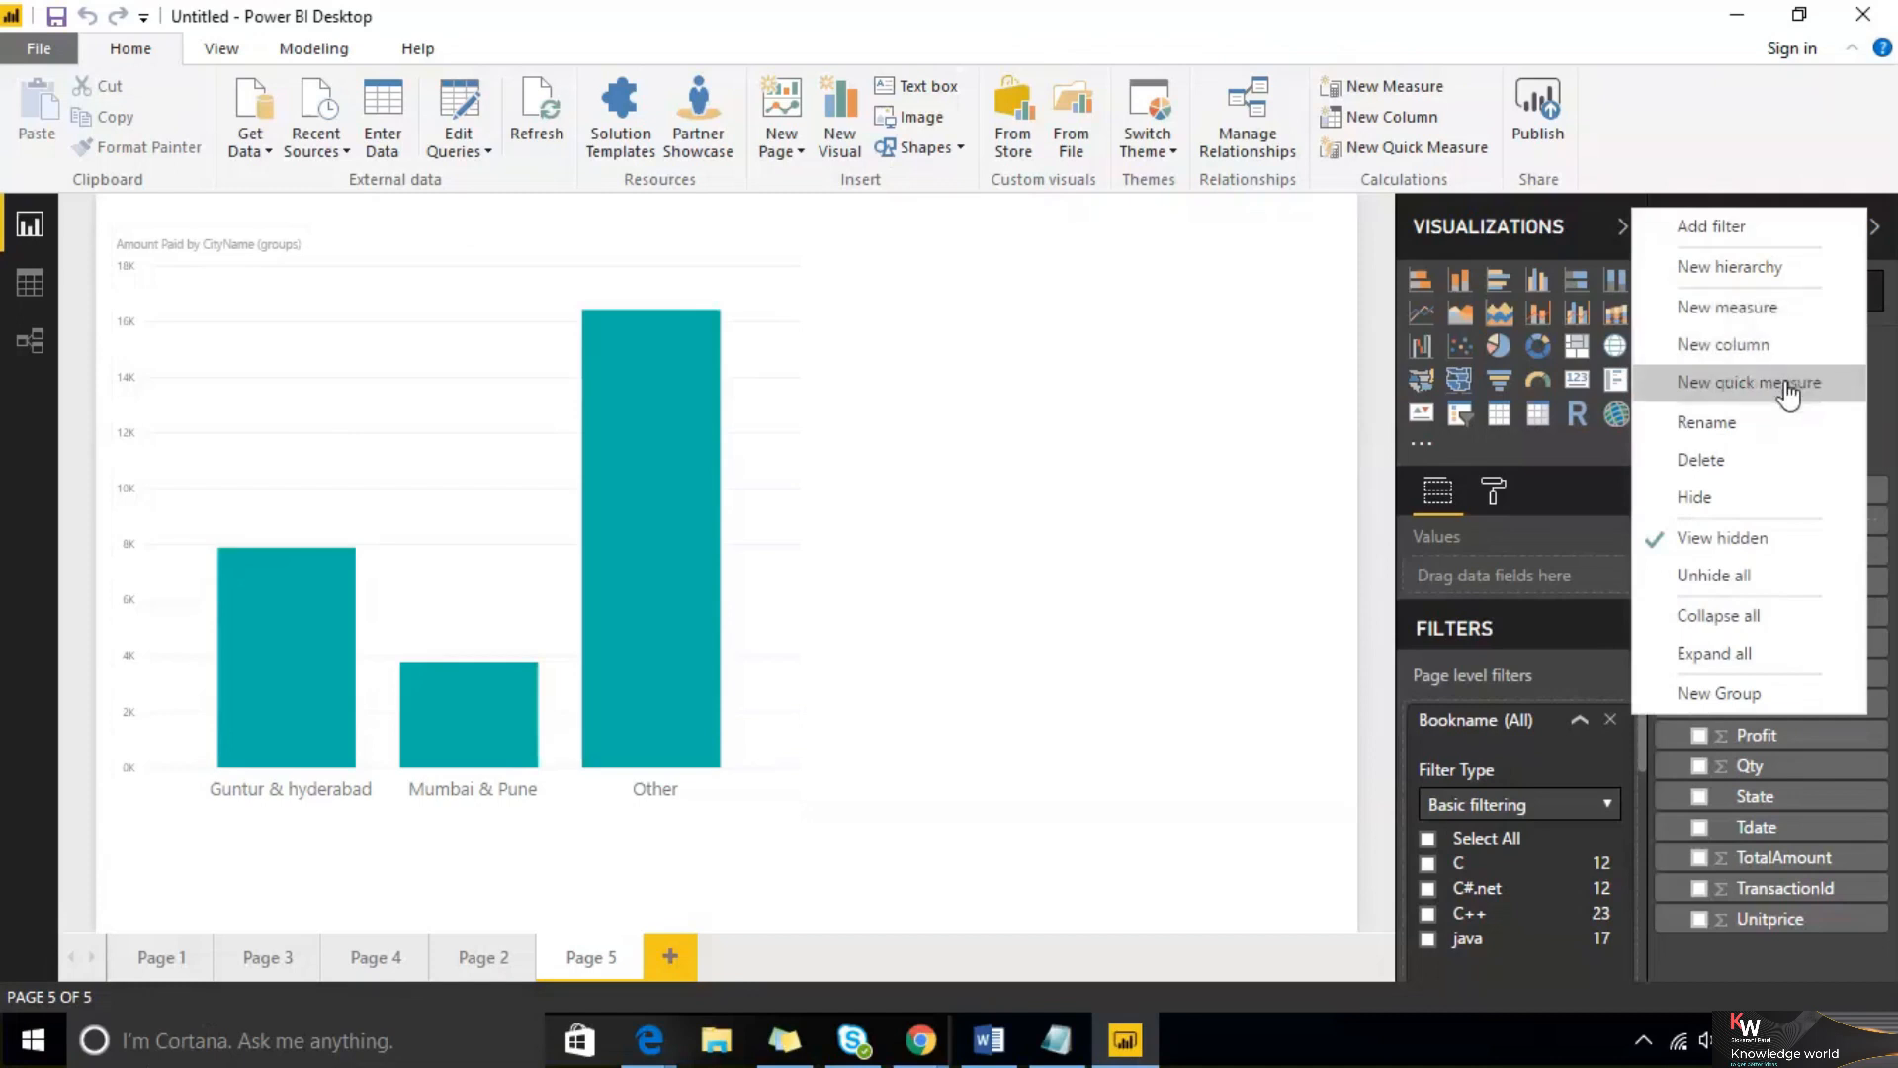
{"action": "left_click", "coordinate": [1453, 505]}
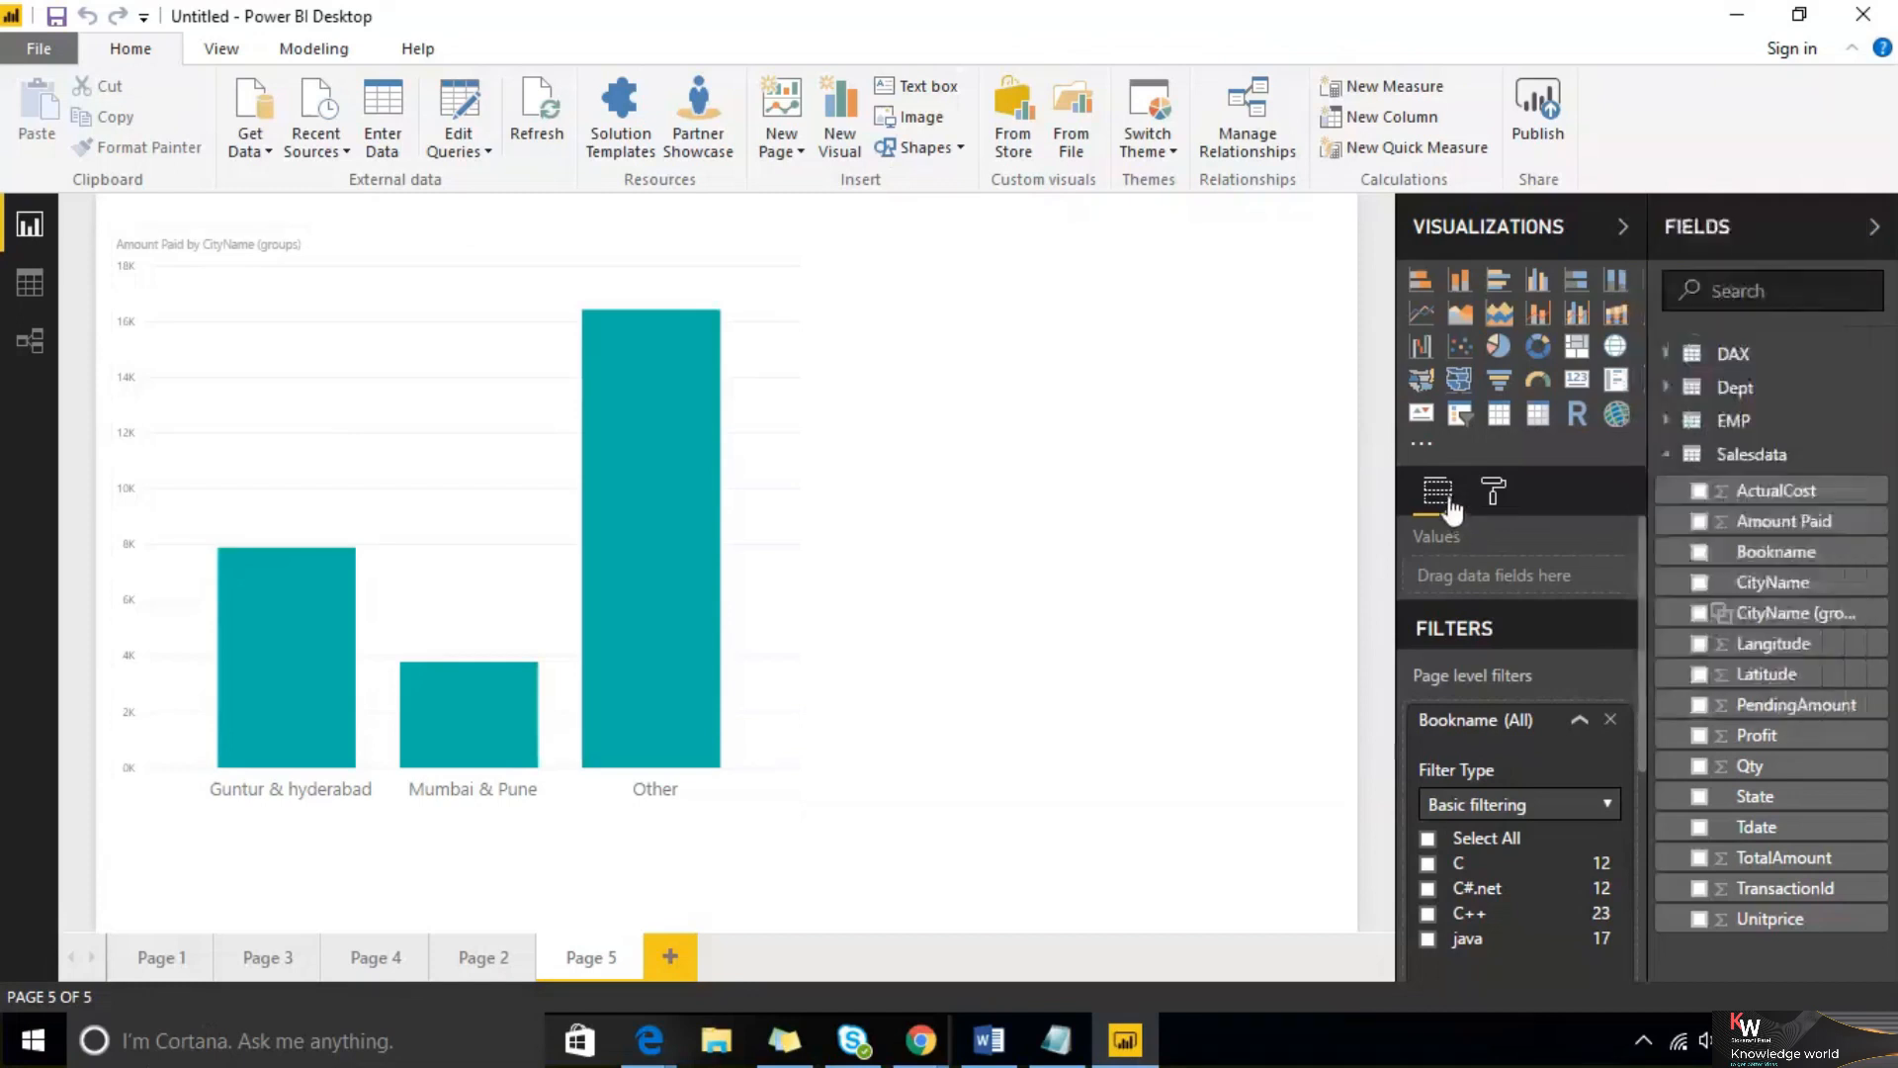
Scroll through the page's filter settings and collapse the Fields pane
{"action": "left_click", "coordinate": [1488, 494]}
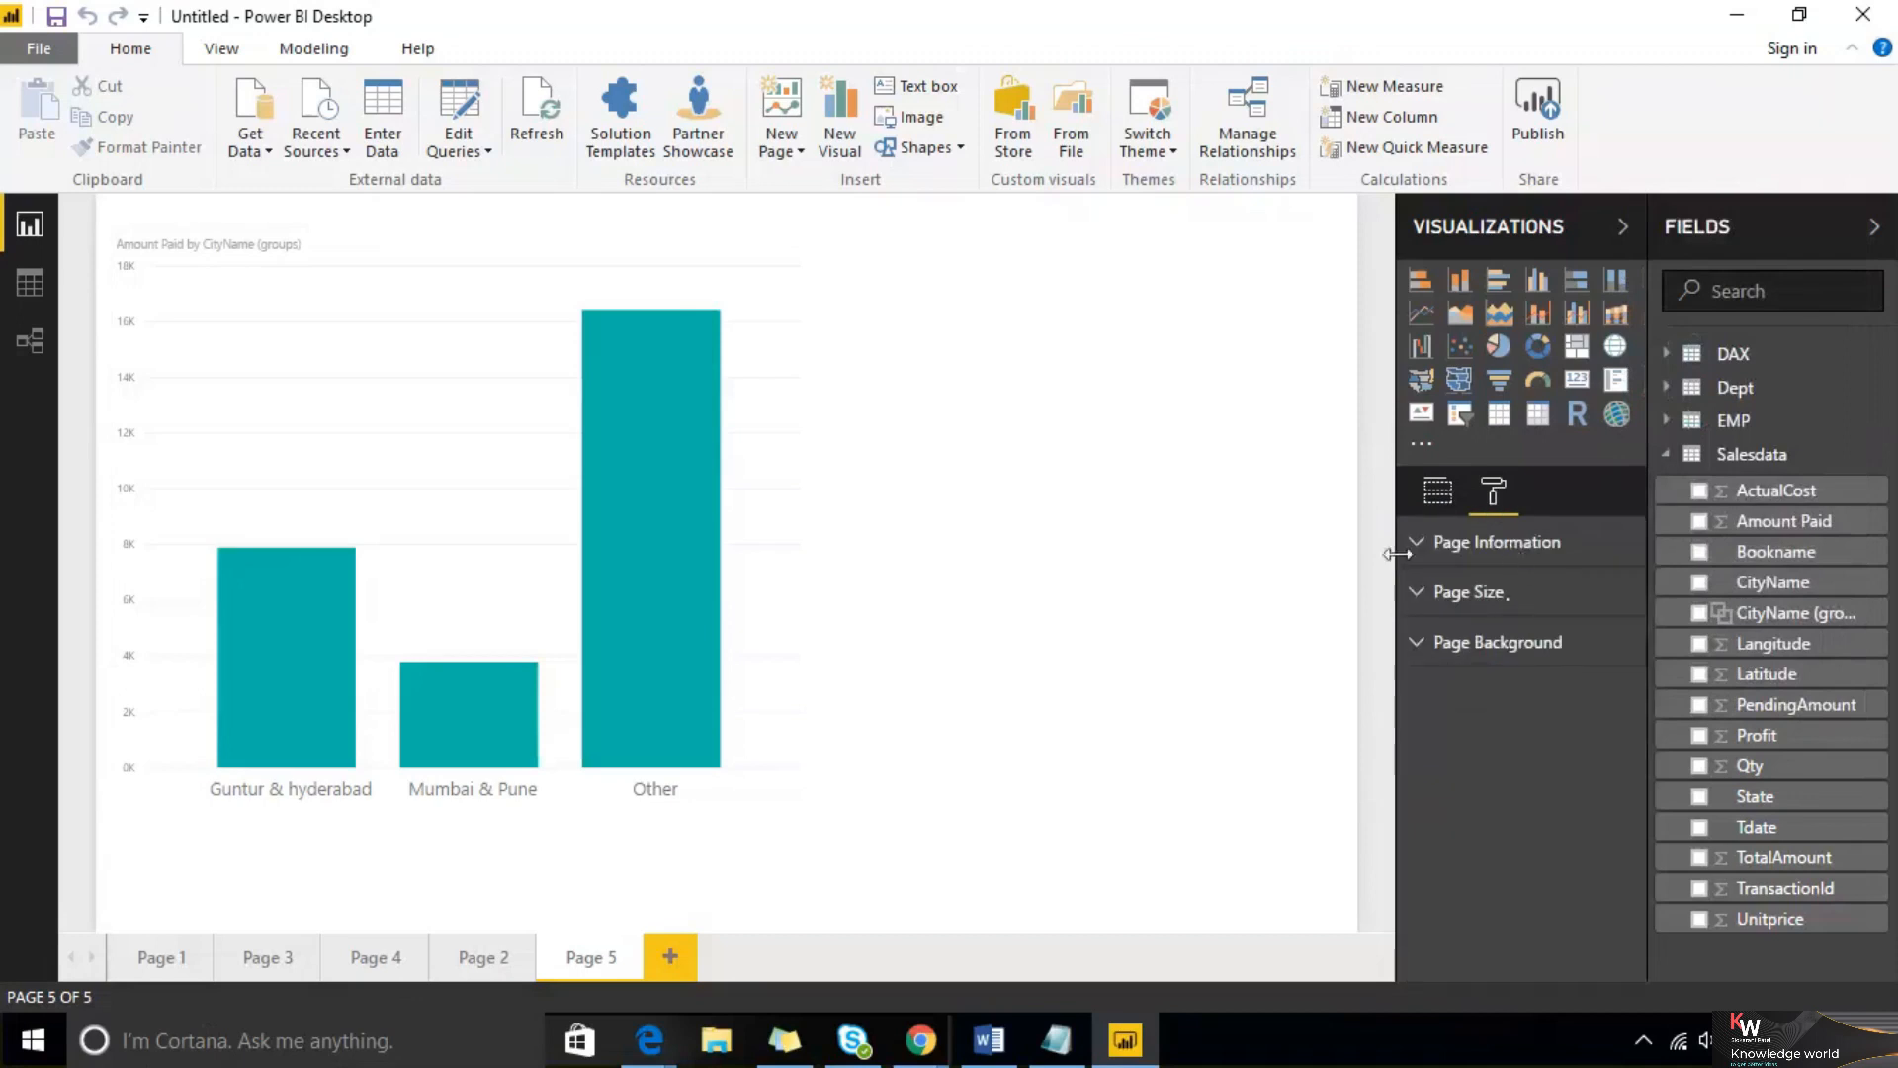
{"action": "left_click", "coordinate": [1439, 492]}
{"action": "scroll", "coordinate": [1477, 698], "scroll_direction": "down", "scroll_amount": 3}
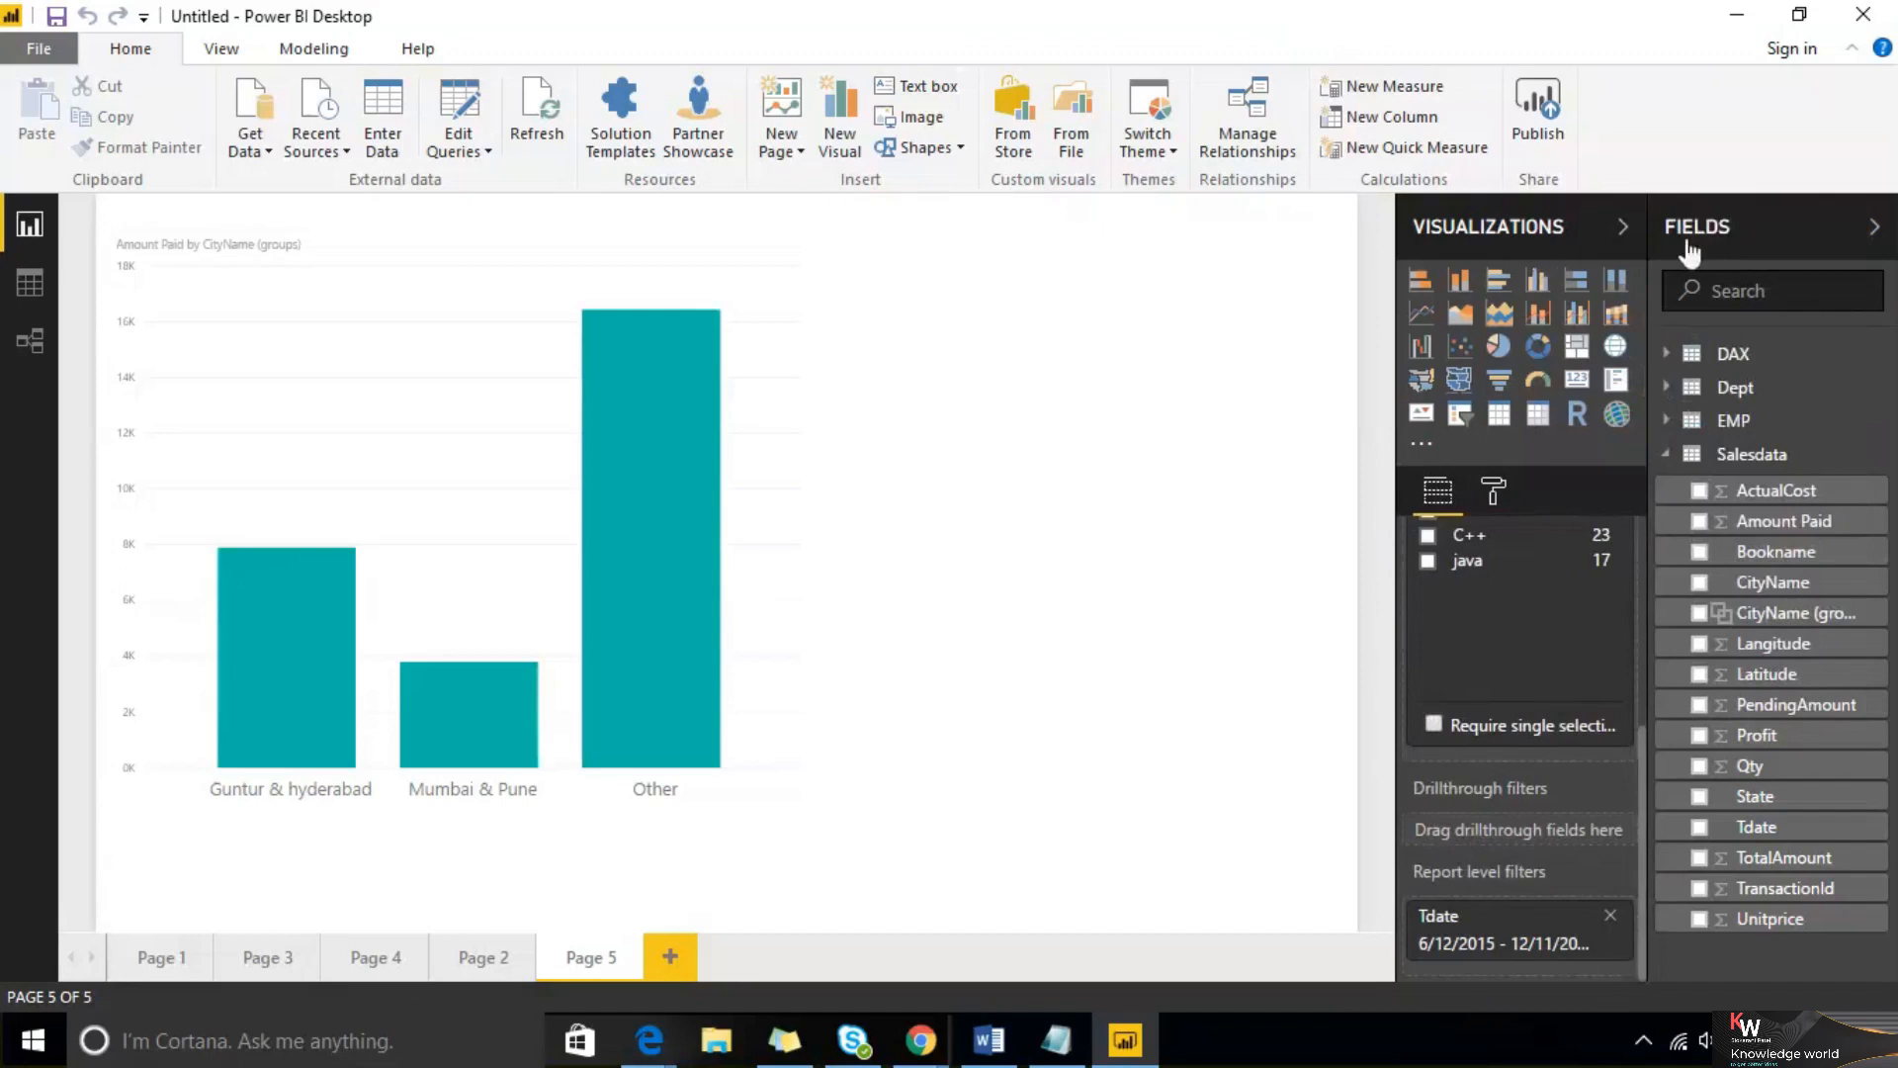
{"action": "left_click", "coordinate": [1794, 232]}
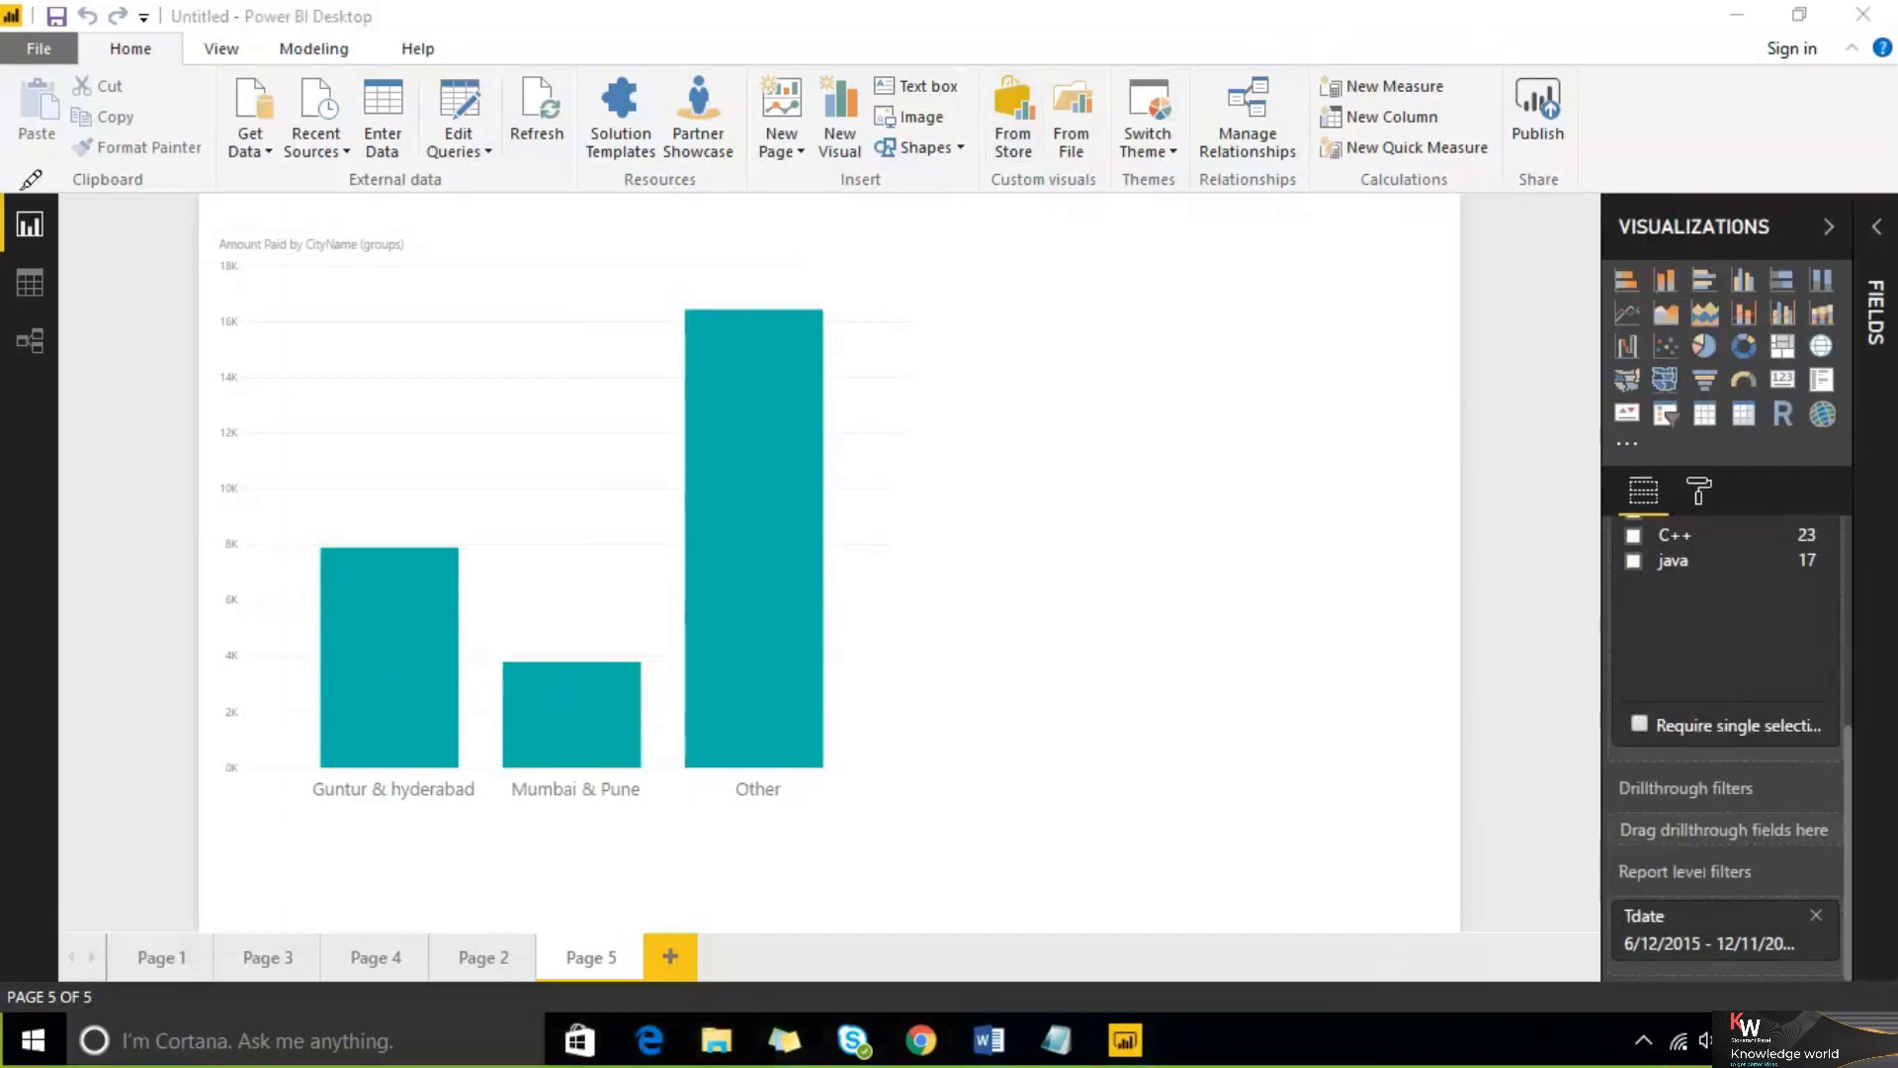
{"action": "left_click", "coordinate": [44, 229]}
{"action": "mouse_move", "coordinate": [22, 224]}
{"action": "left_mouse_down"}
{"action": "mouse_move", "coordinate": [36, 234]}
{"action": "mouse_move", "coordinate": [167, 132]}
{"action": "left_mouse_up"}
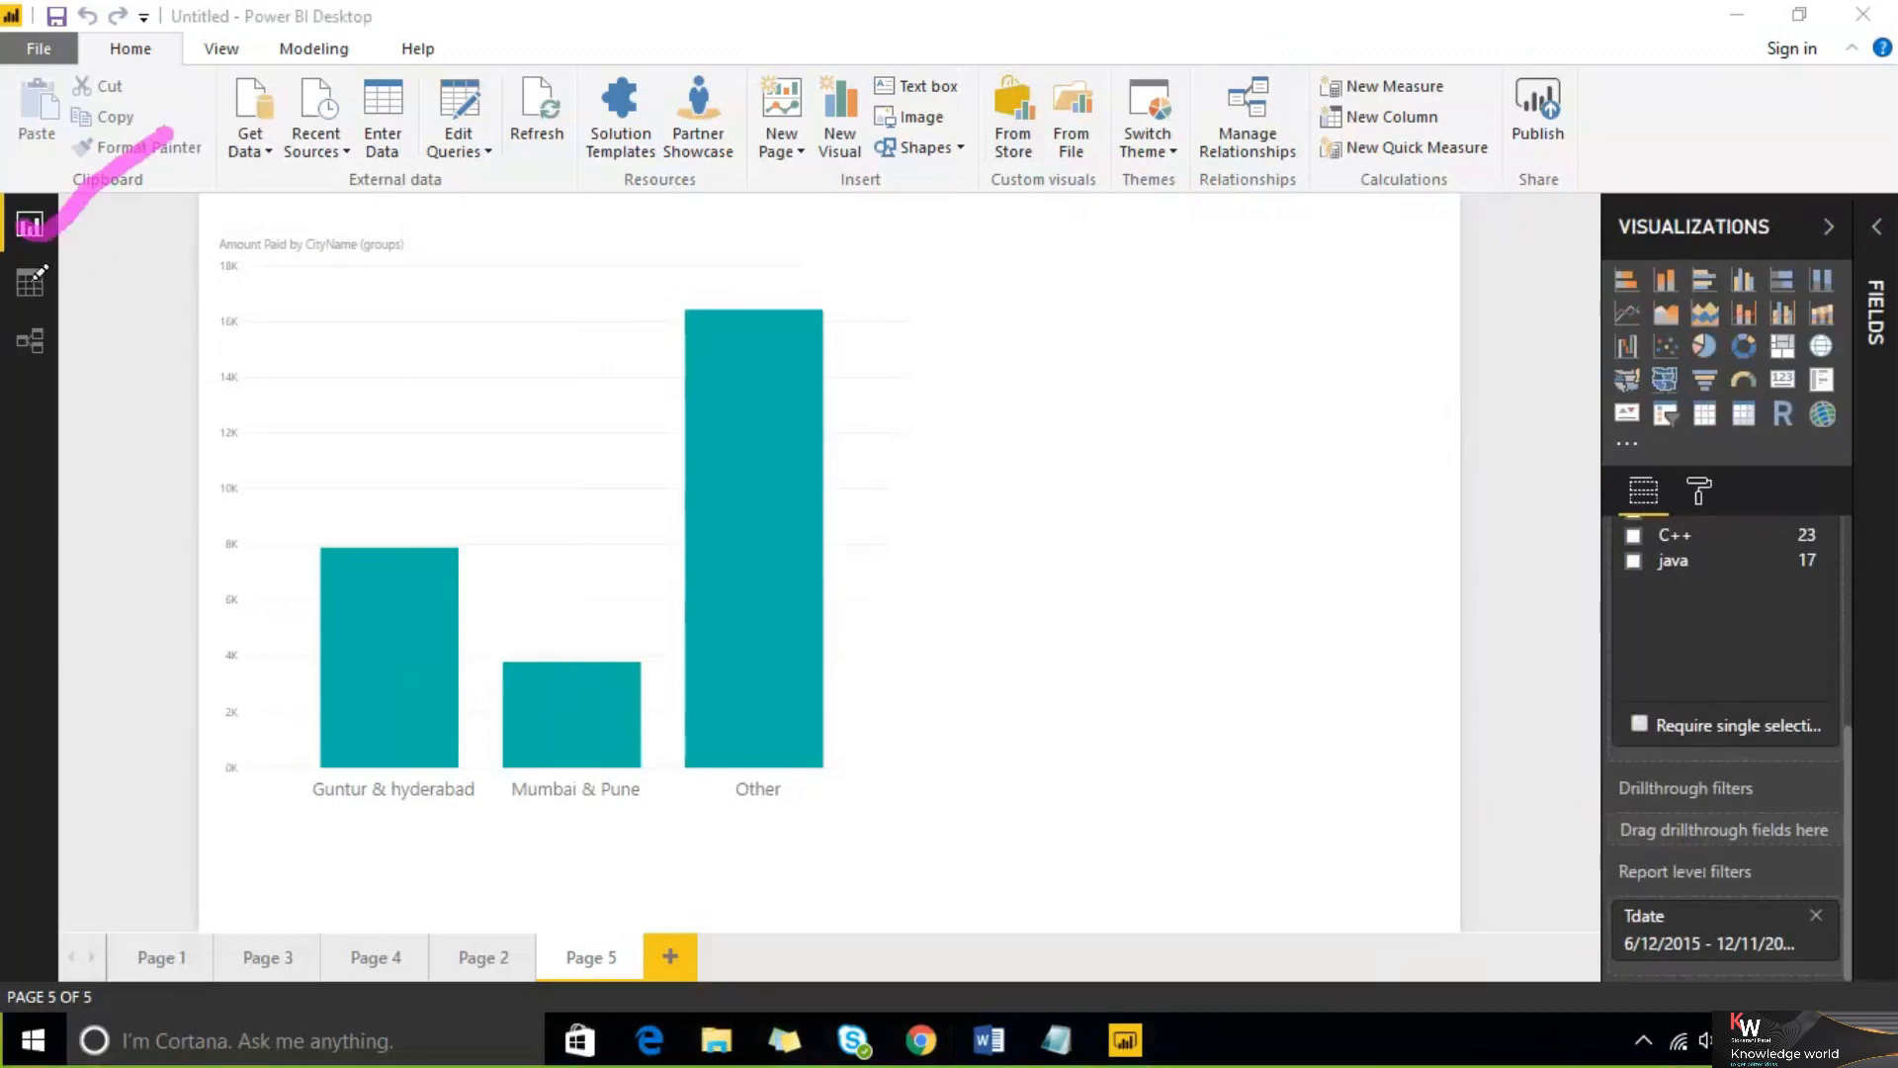
{"action": "left_click_drag", "start_coordinate": [30, 289], "coordinate": [256, 178]}
{"action": "mouse_move", "coordinate": [18, 339]}
{"action": "left_mouse_down"}
{"action": "mouse_move", "coordinate": [60, 368]}
{"action": "mouse_move", "coordinate": [321, 195]}
{"action": "left_mouse_up"}
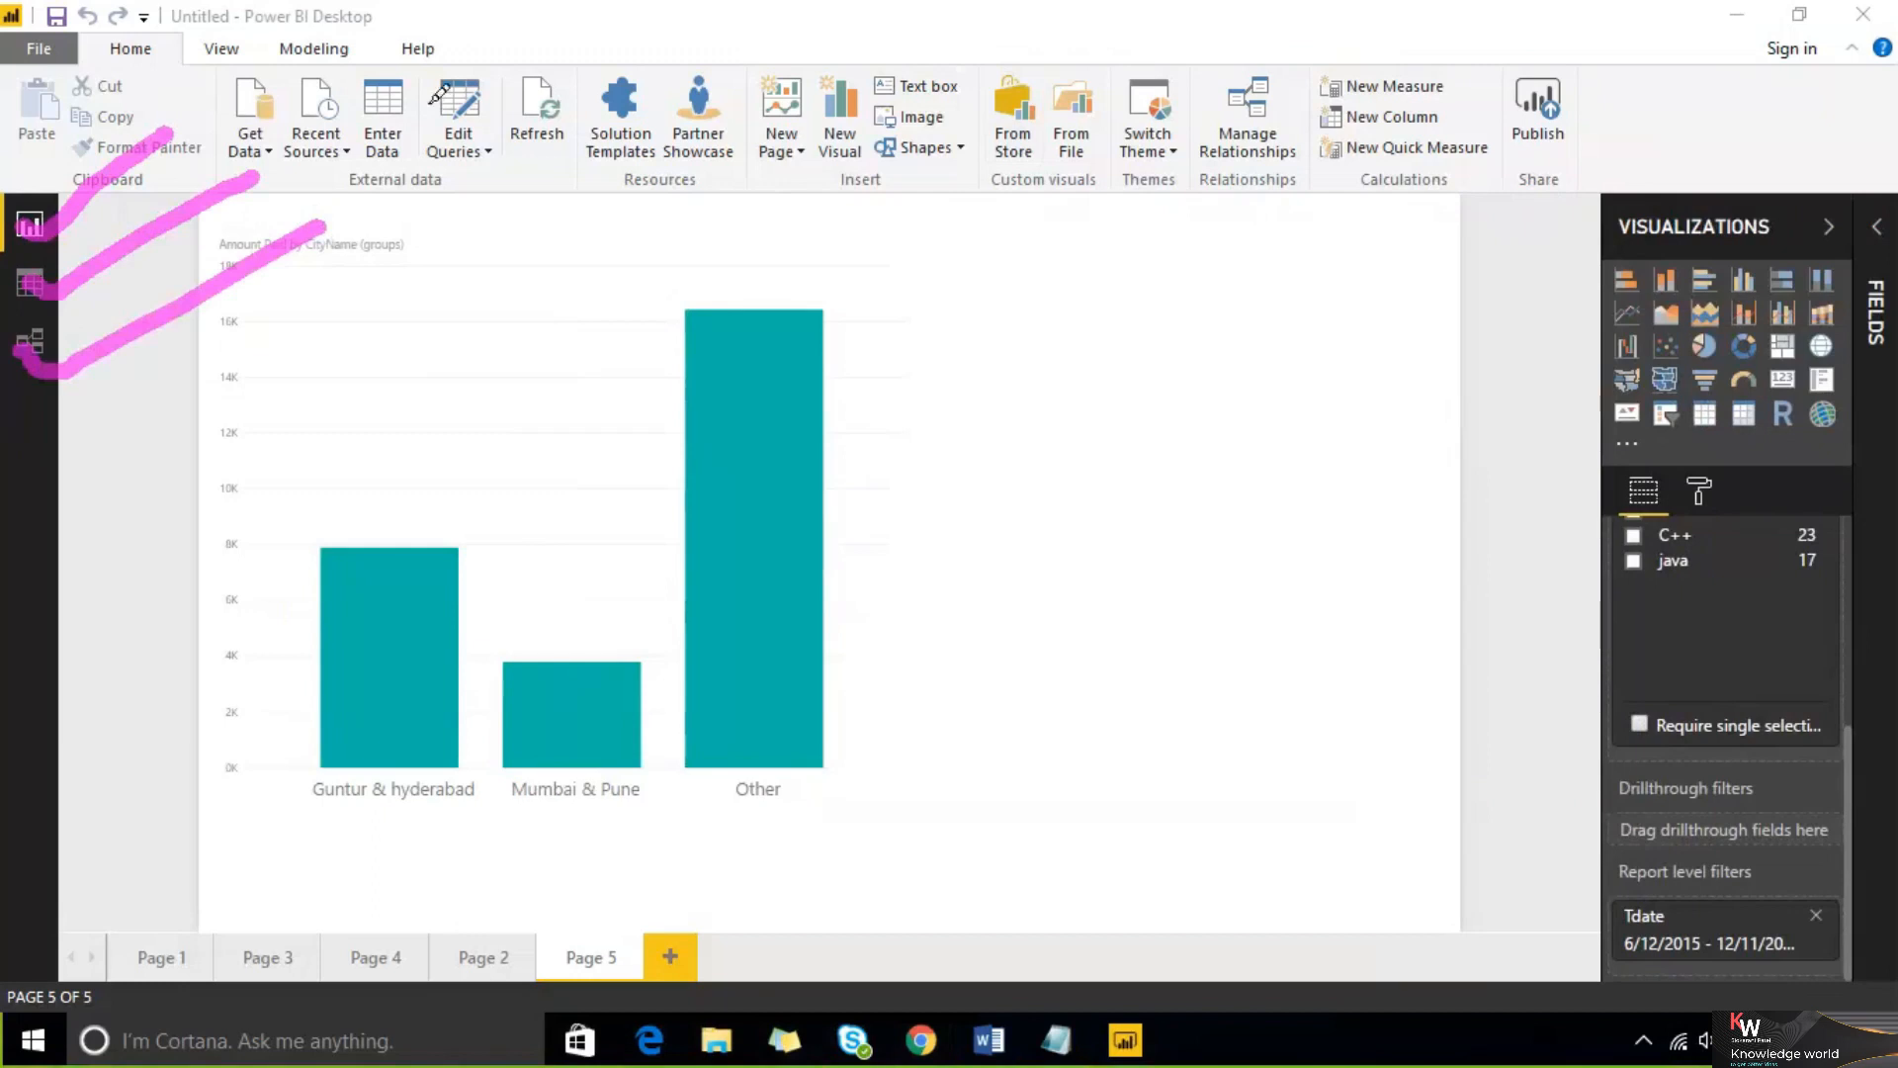
{"action": "left_click_drag", "start_coordinate": [210, 98], "coordinate": [1098, 100]}
{"action": "mouse_move", "coordinate": [230, 53]}
{"action": "left_mouse_down"}
{"action": "mouse_move", "coordinate": [303, 5]}
{"action": "mouse_move", "coordinate": [517, 30]}
{"action": "left_mouse_up"}
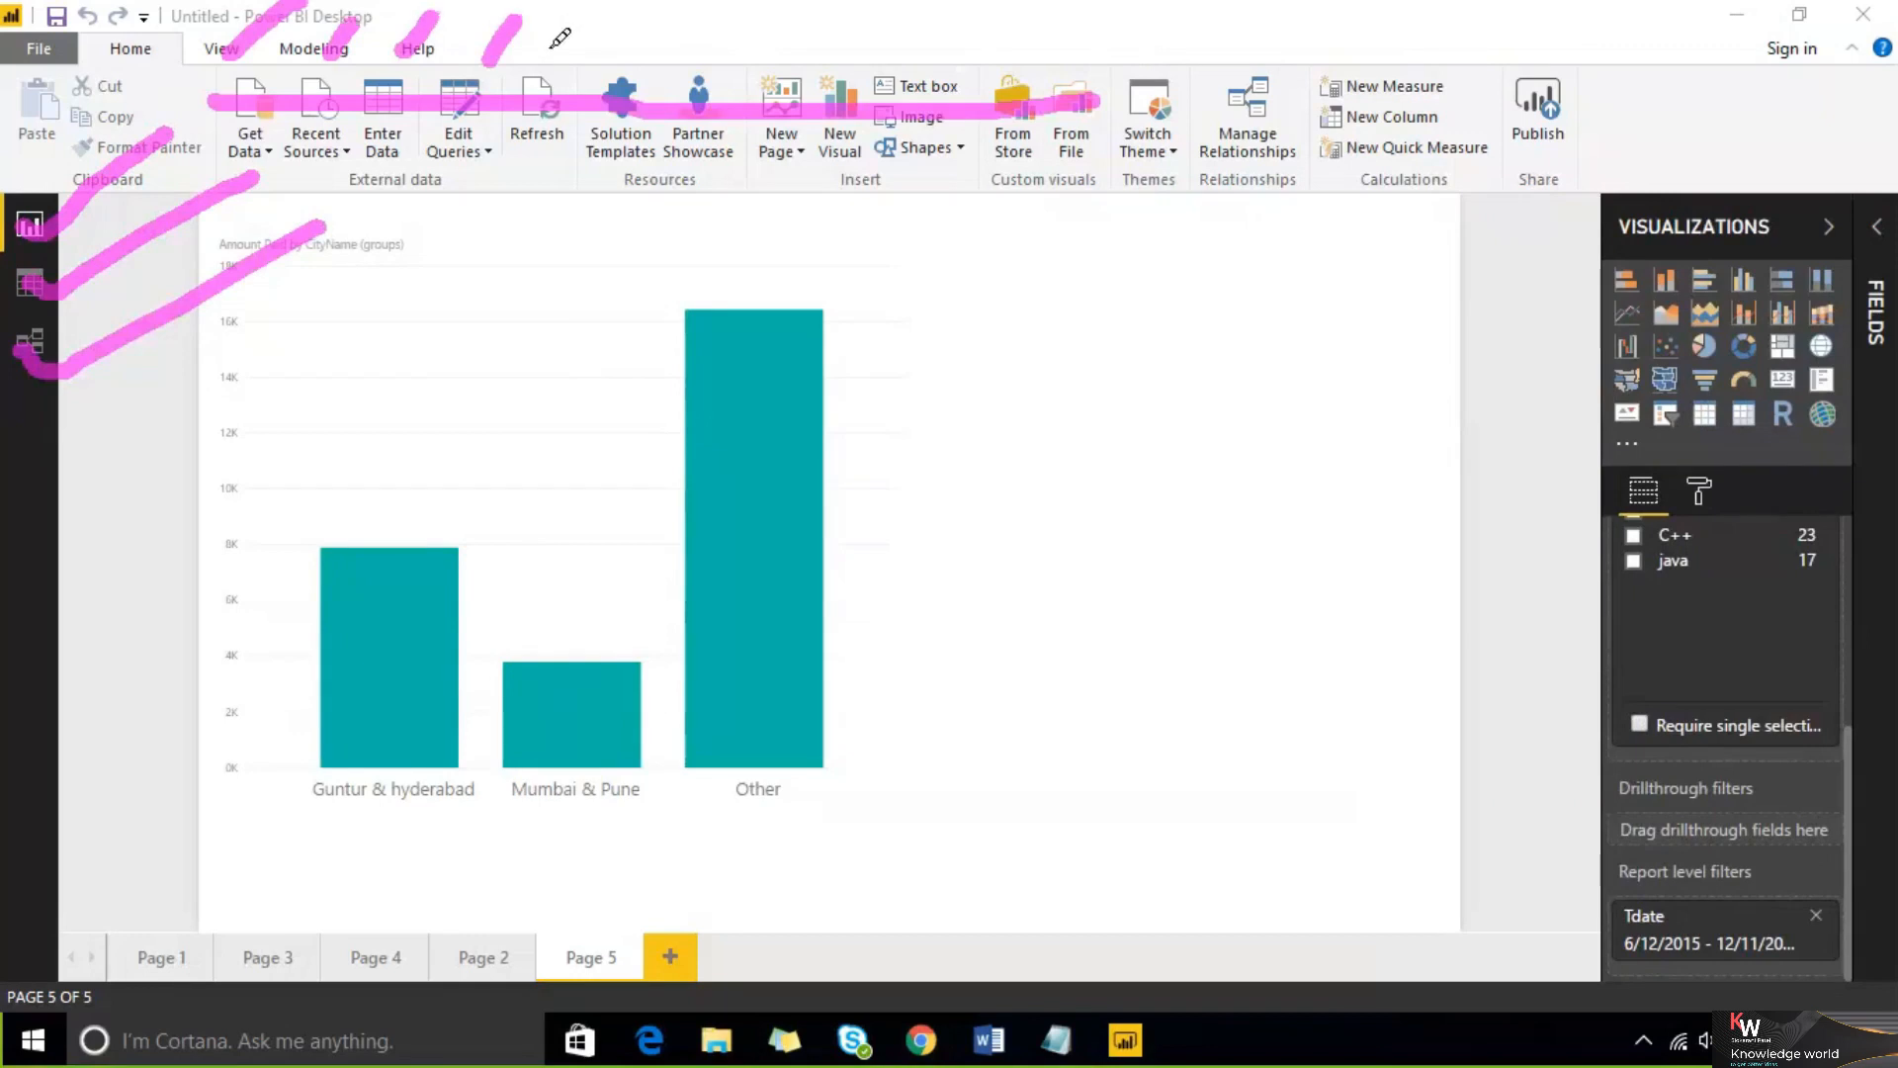
{"action": "left_click_drag", "start_coordinate": [550, 35], "coordinate": [597, 12]}
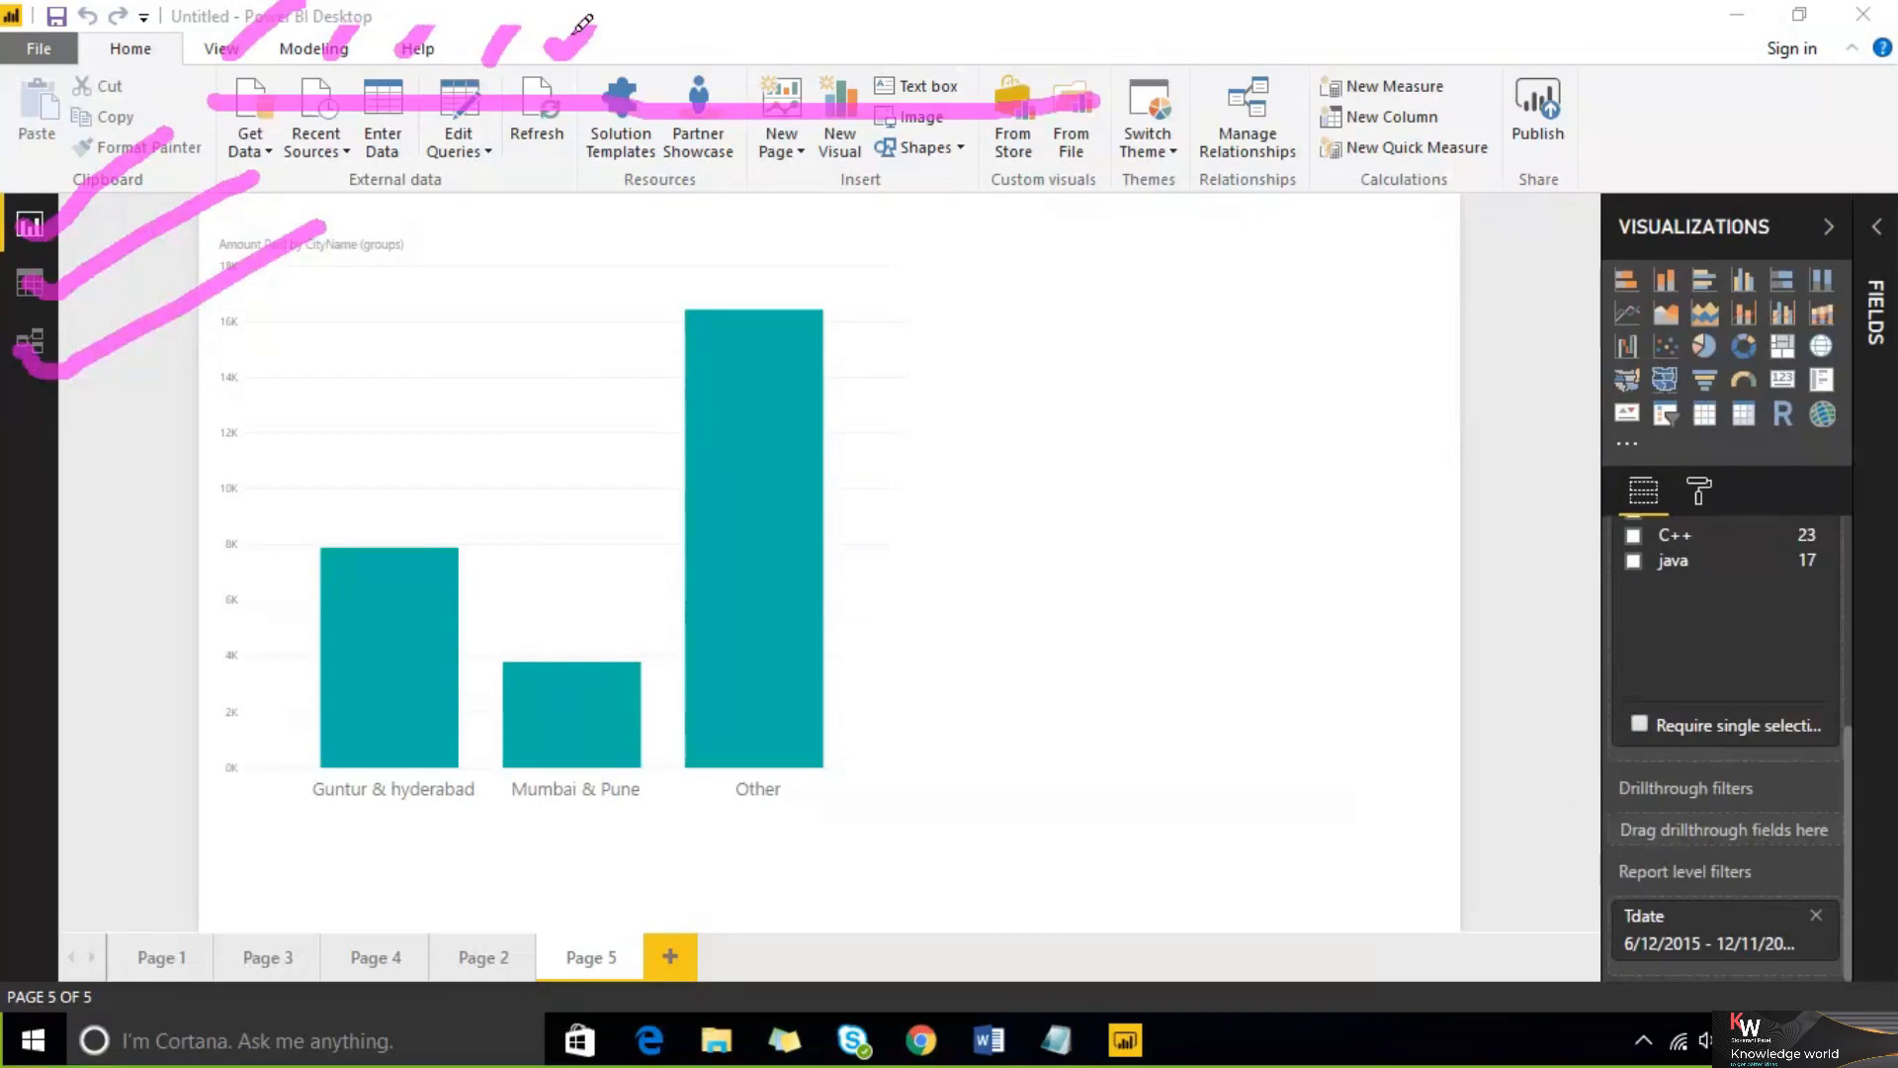
{"action": "mouse_move", "coordinate": [958, 285]}
{"action": "left_mouse_down"}
{"action": "mouse_move", "coordinate": [1044, 346]}
{"action": "mouse_move", "coordinate": [979, 373]}
{"action": "left_mouse_up"}
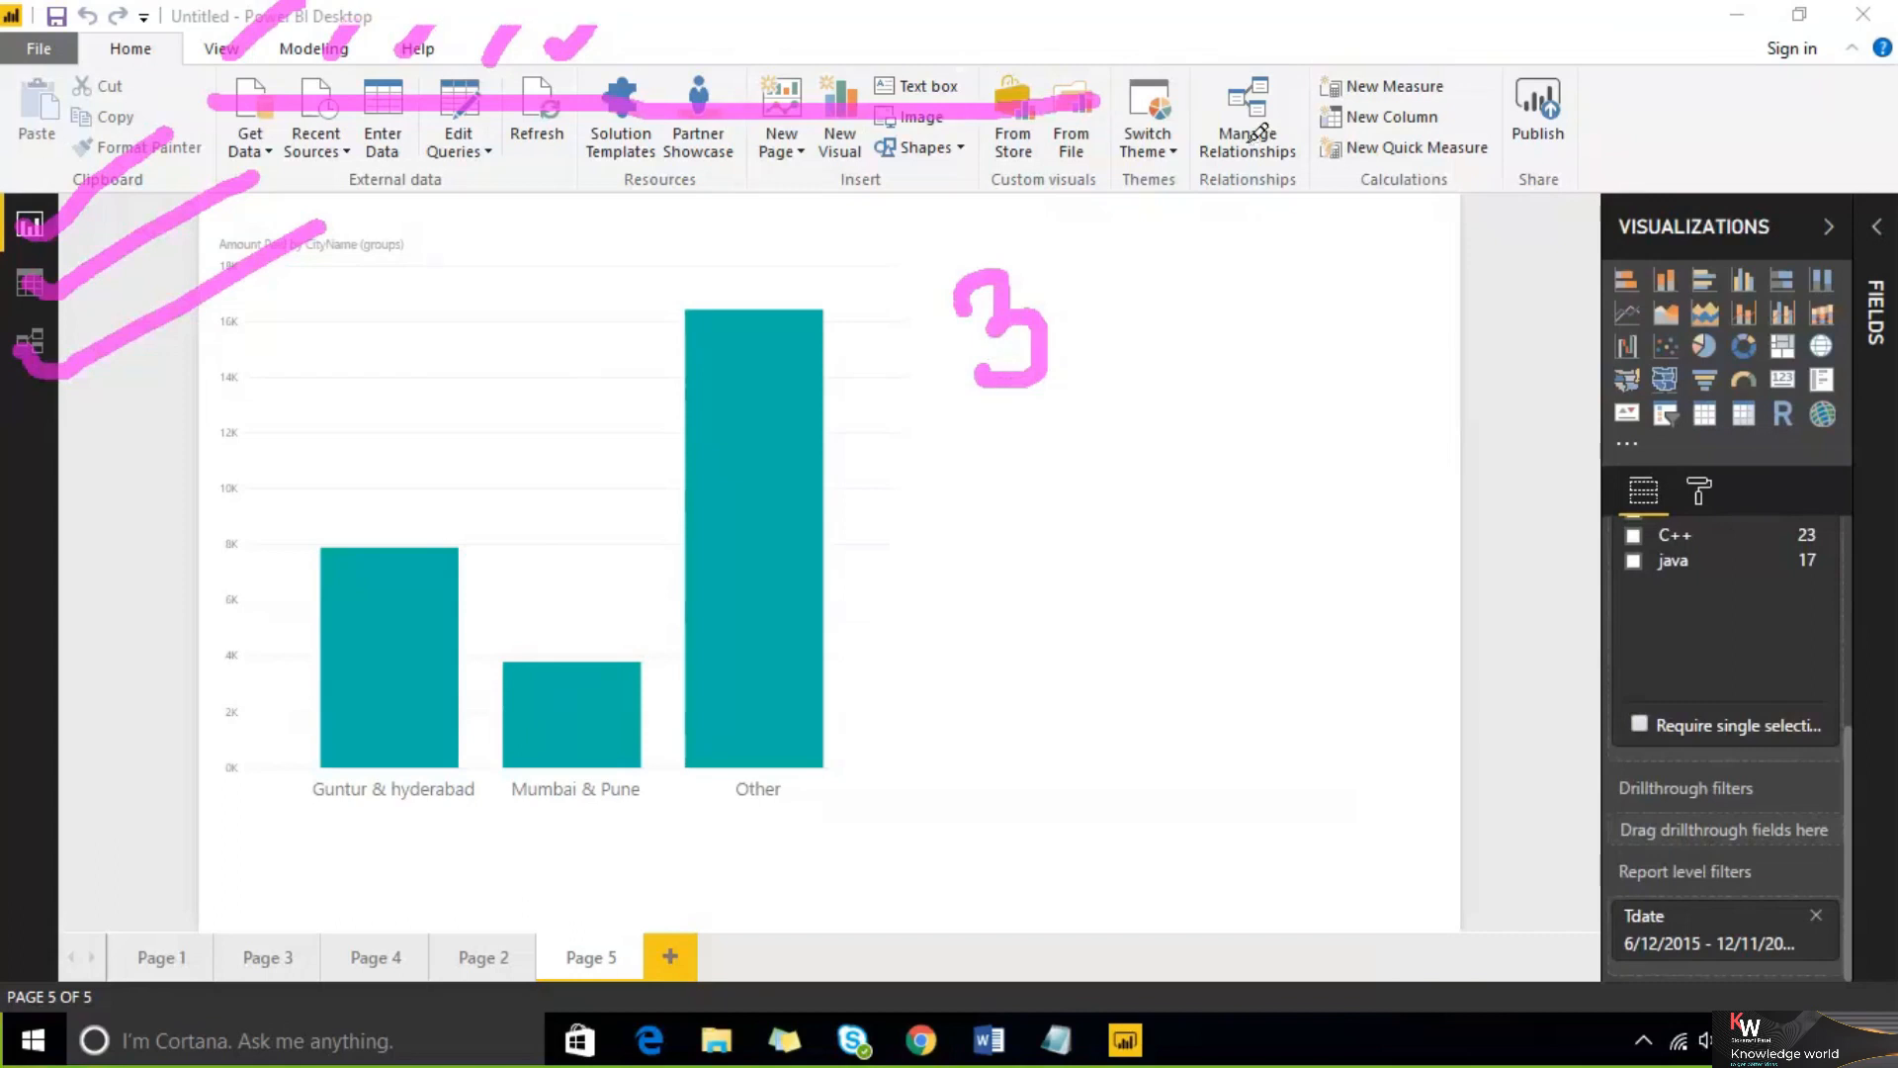
{"action": "left_click_drag", "start_coordinate": [1248, 146], "coordinate": [1671, 4]}
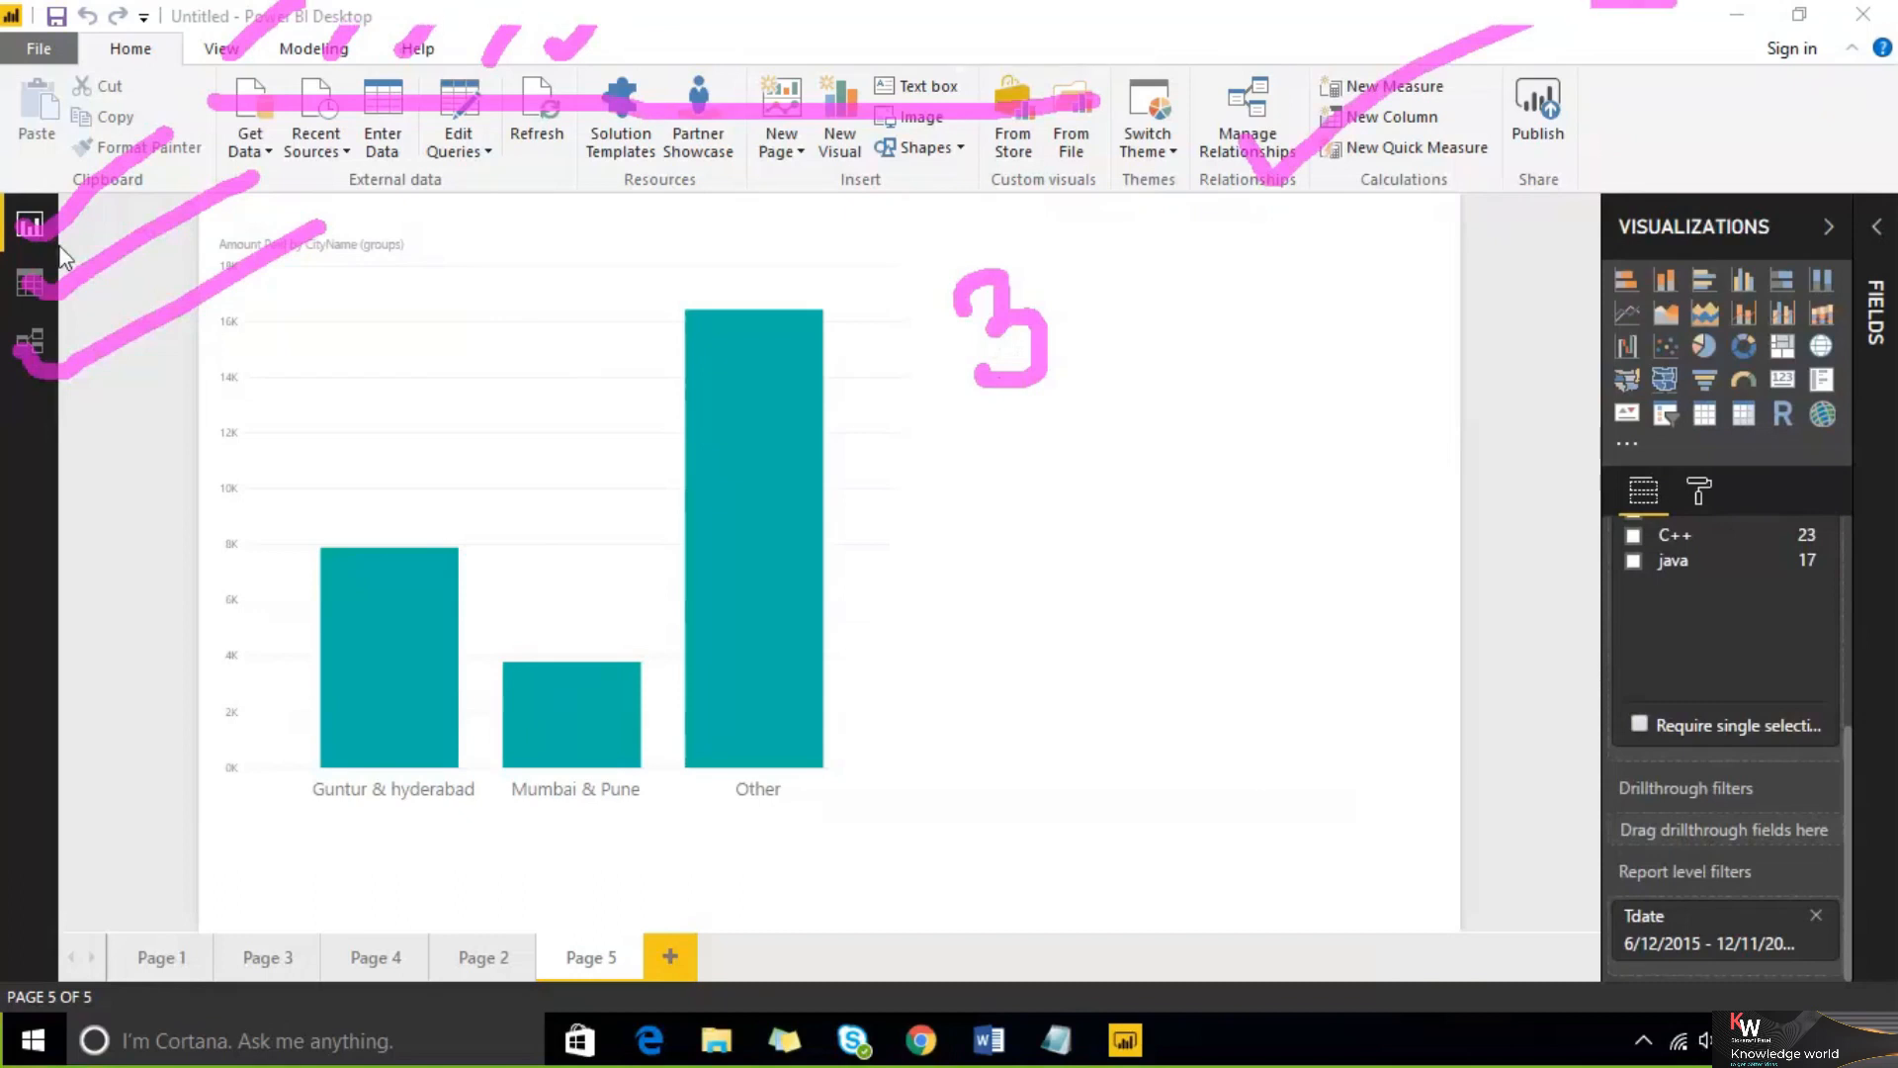
{"action": "mouse_move", "coordinate": [1033, 421]}
{"action": "left_mouse_down"}
{"action": "mouse_move", "coordinate": [1066, 481]}
{"action": "mouse_move", "coordinate": [1050, 461]}
{"action": "mouse_move", "coordinate": [1104, 417]}
{"action": "left_mouse_up"}
{"action": "mouse_move", "coordinate": [1076, 526]}
{"action": "left_mouse_down"}
{"action": "mouse_move", "coordinate": [1122, 572]}
{"action": "mouse_move", "coordinate": [1251, 492]}
{"action": "left_mouse_up"}
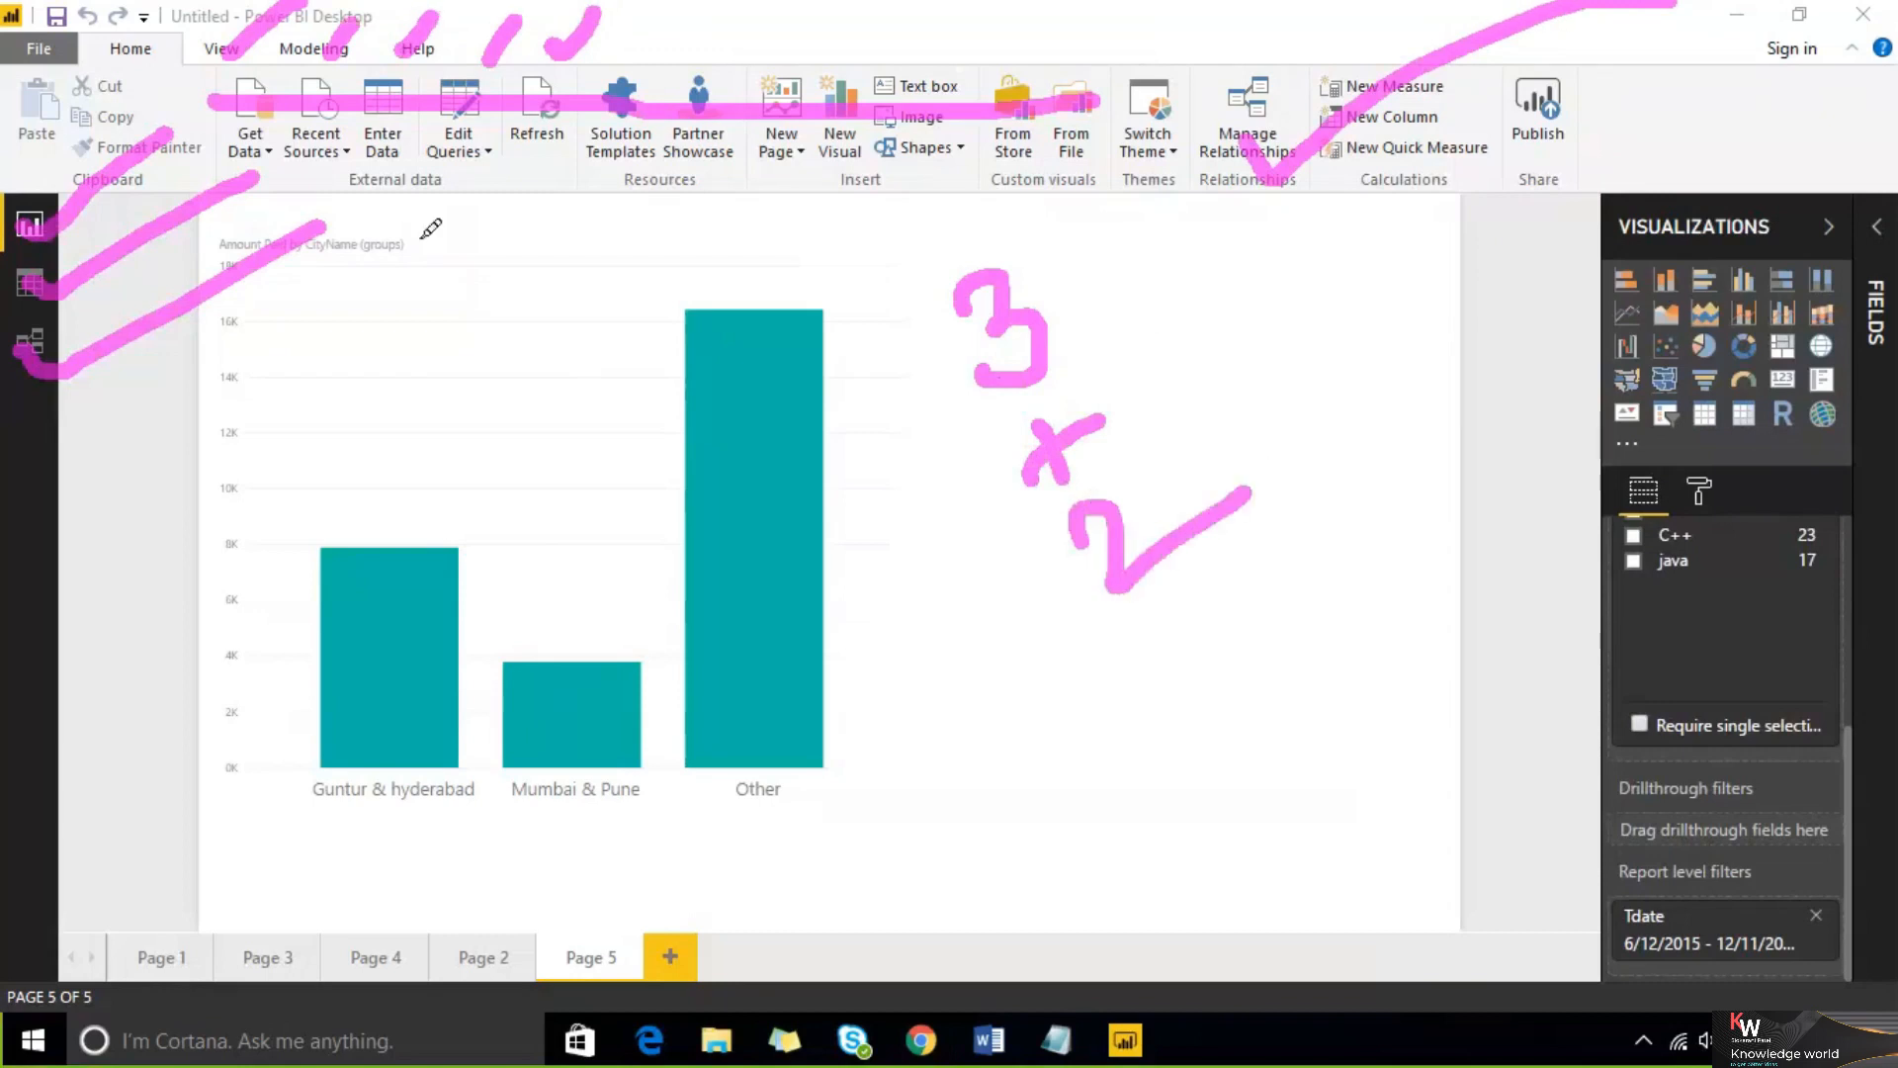
{"action": "mouse_move", "coordinate": [414, 208]}
{"action": "left_mouse_down"}
{"action": "mouse_move", "coordinate": [435, 76]}
{"action": "mouse_move", "coordinate": [529, 57]}
{"action": "mouse_move", "coordinate": [457, 204]}
{"action": "mouse_move", "coordinate": [414, 128]}
{"action": "left_mouse_up"}
{"action": "mouse_move", "coordinate": [1184, 571]}
{"action": "left_mouse_down"}
{"action": "mouse_move", "coordinate": [1212, 628]}
{"action": "mouse_move", "coordinate": [1211, 582]}
{"action": "left_mouse_up"}
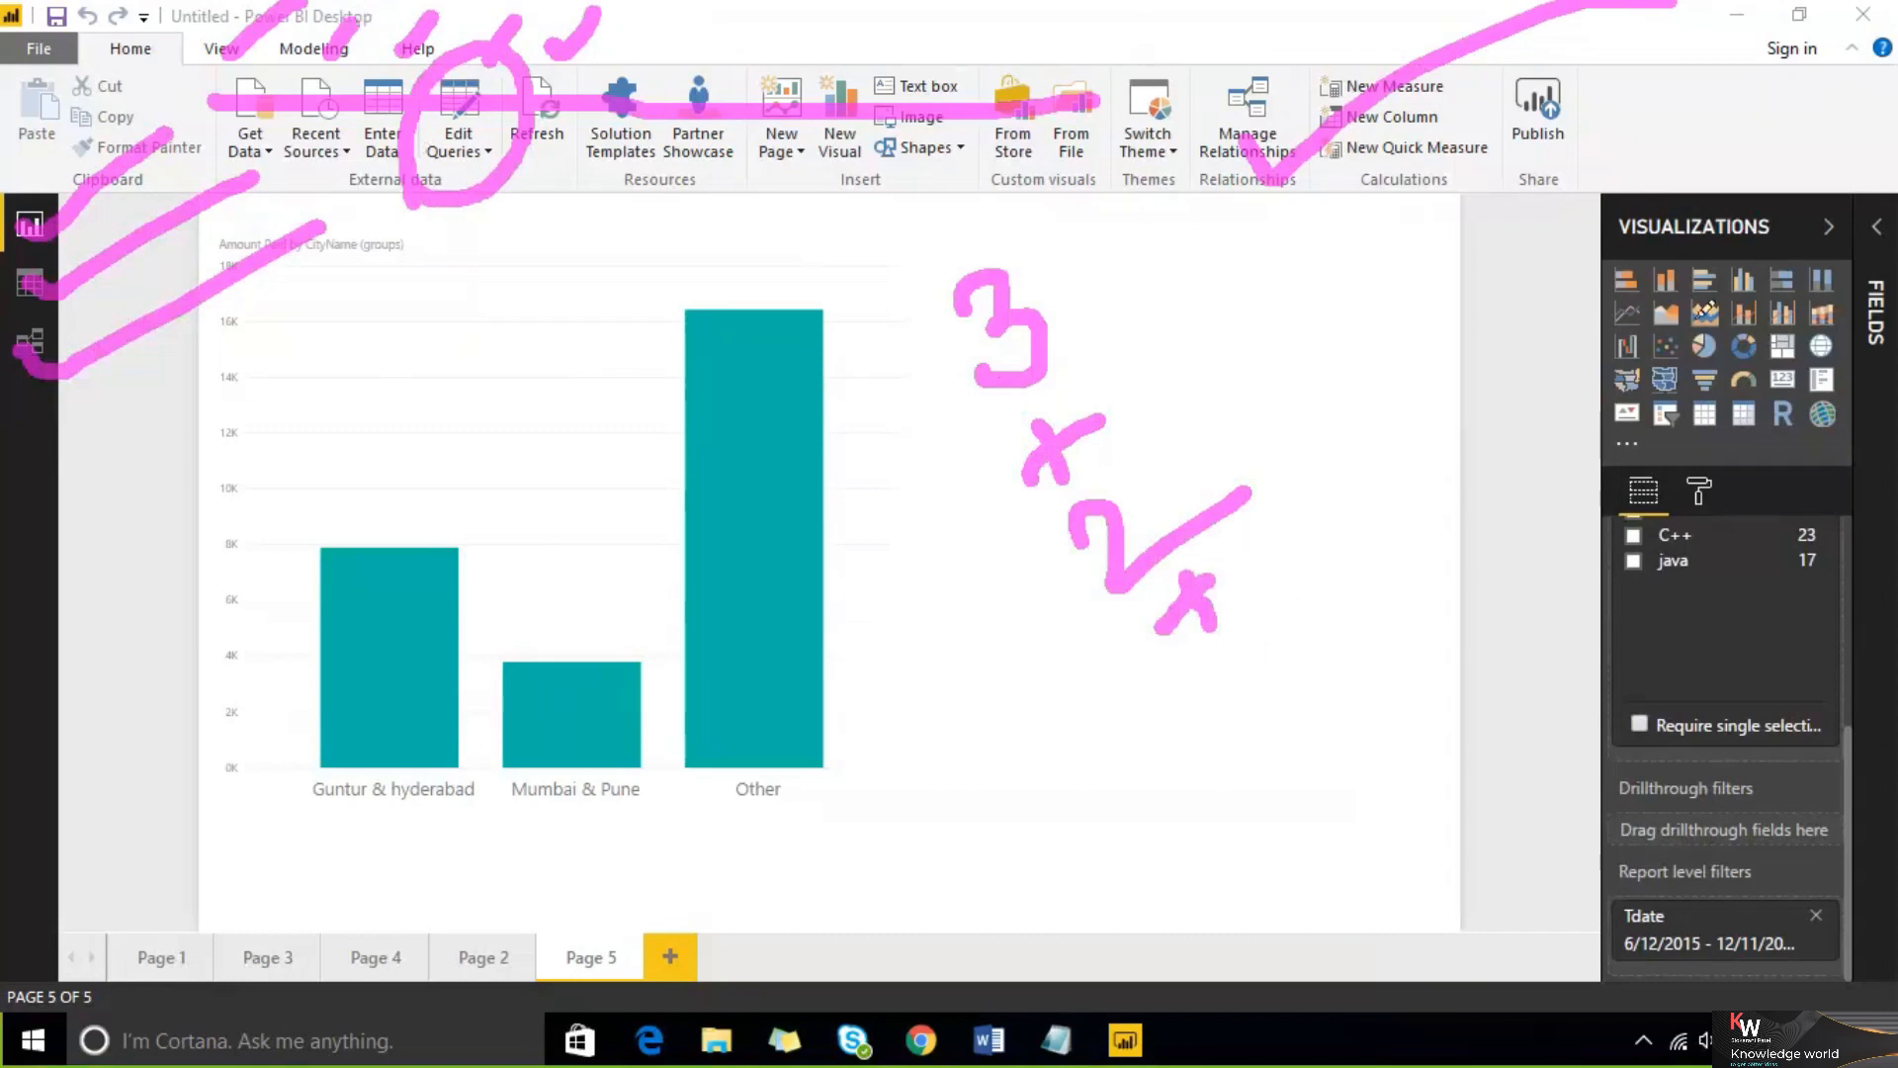
{"action": "left_click_drag", "start_coordinate": [1646, 341], "coordinate": [1662, 400]}
{"action": "mouse_move", "coordinate": [1210, 661]}
{"action": "left_mouse_down"}
{"action": "mouse_move", "coordinate": [1271, 672]}
{"action": "mouse_move", "coordinate": [1244, 731]}
{"action": "left_mouse_up"}
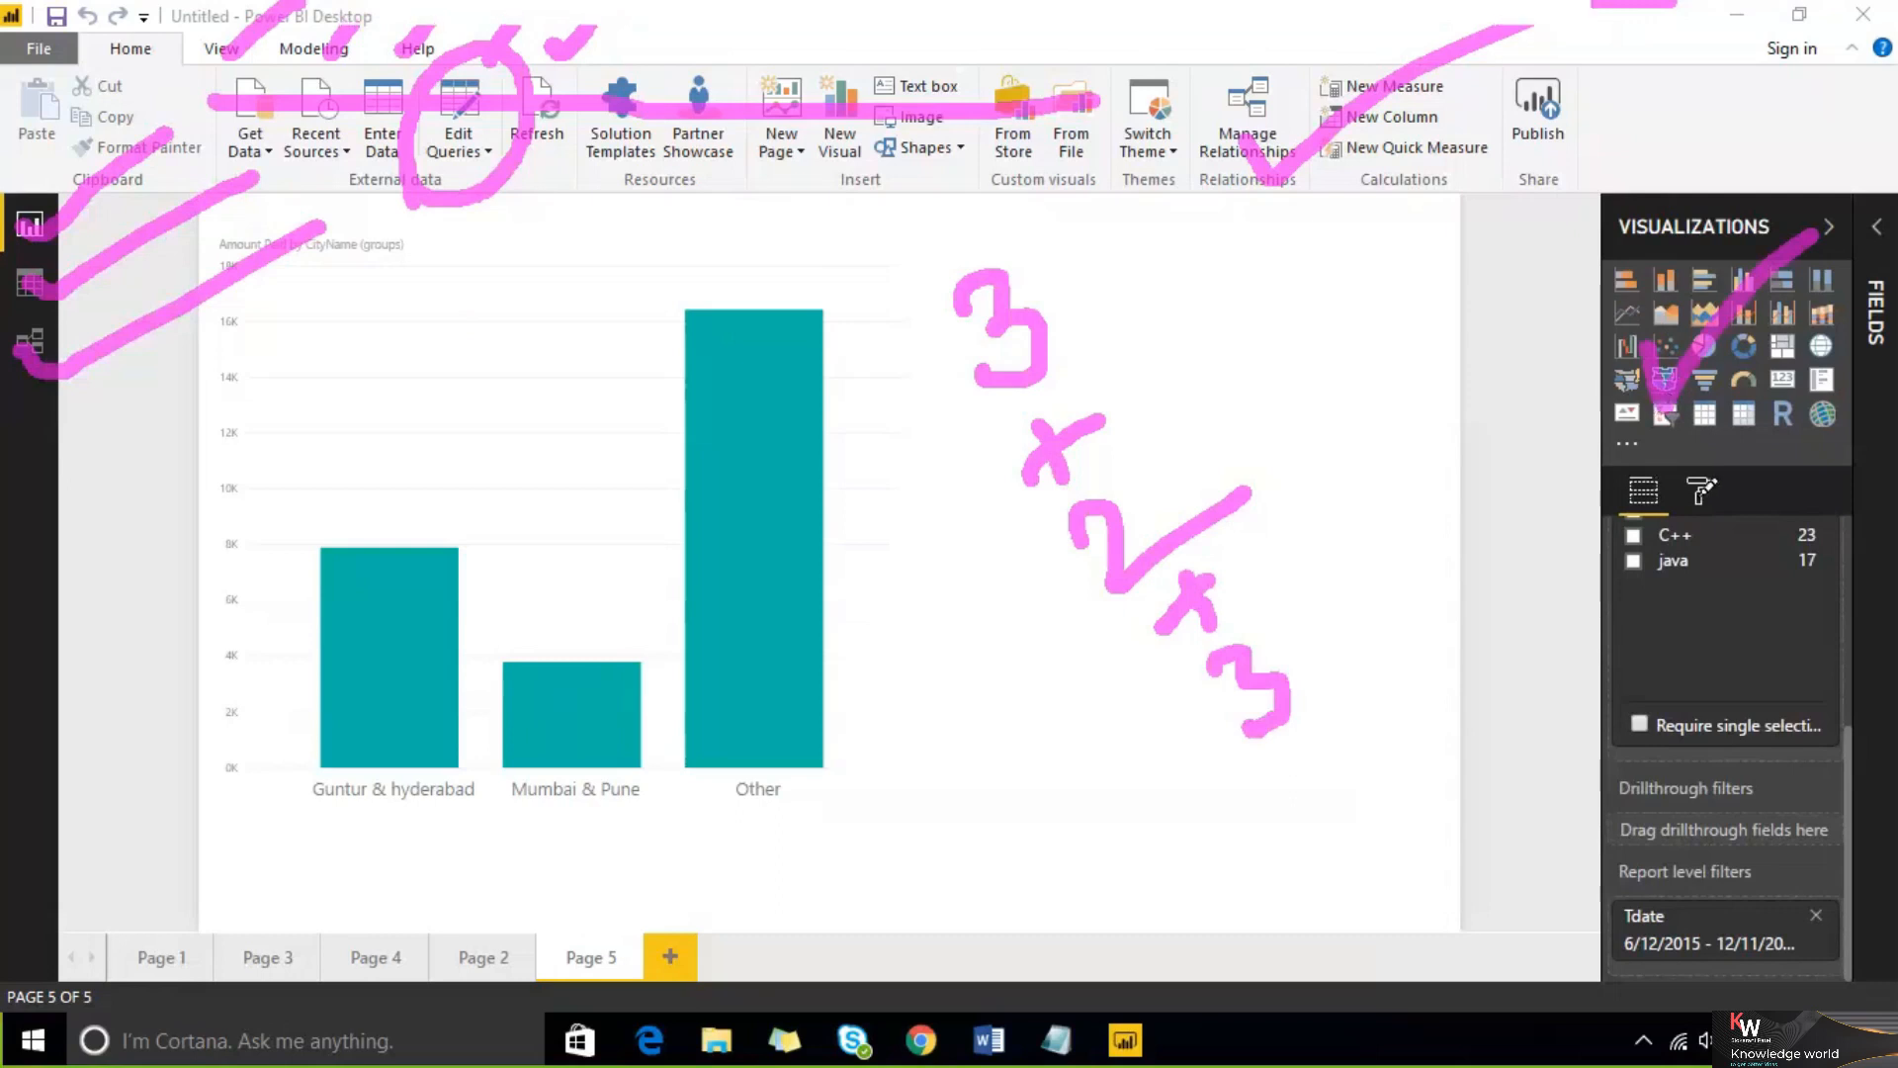
{"action": "mouse_move", "coordinate": [1295, 754]}
{"action": "left_mouse_down"}
{"action": "mouse_move", "coordinate": [1328, 801]}
{"action": "mouse_move", "coordinate": [1337, 752]}
{"action": "left_mouse_up"}
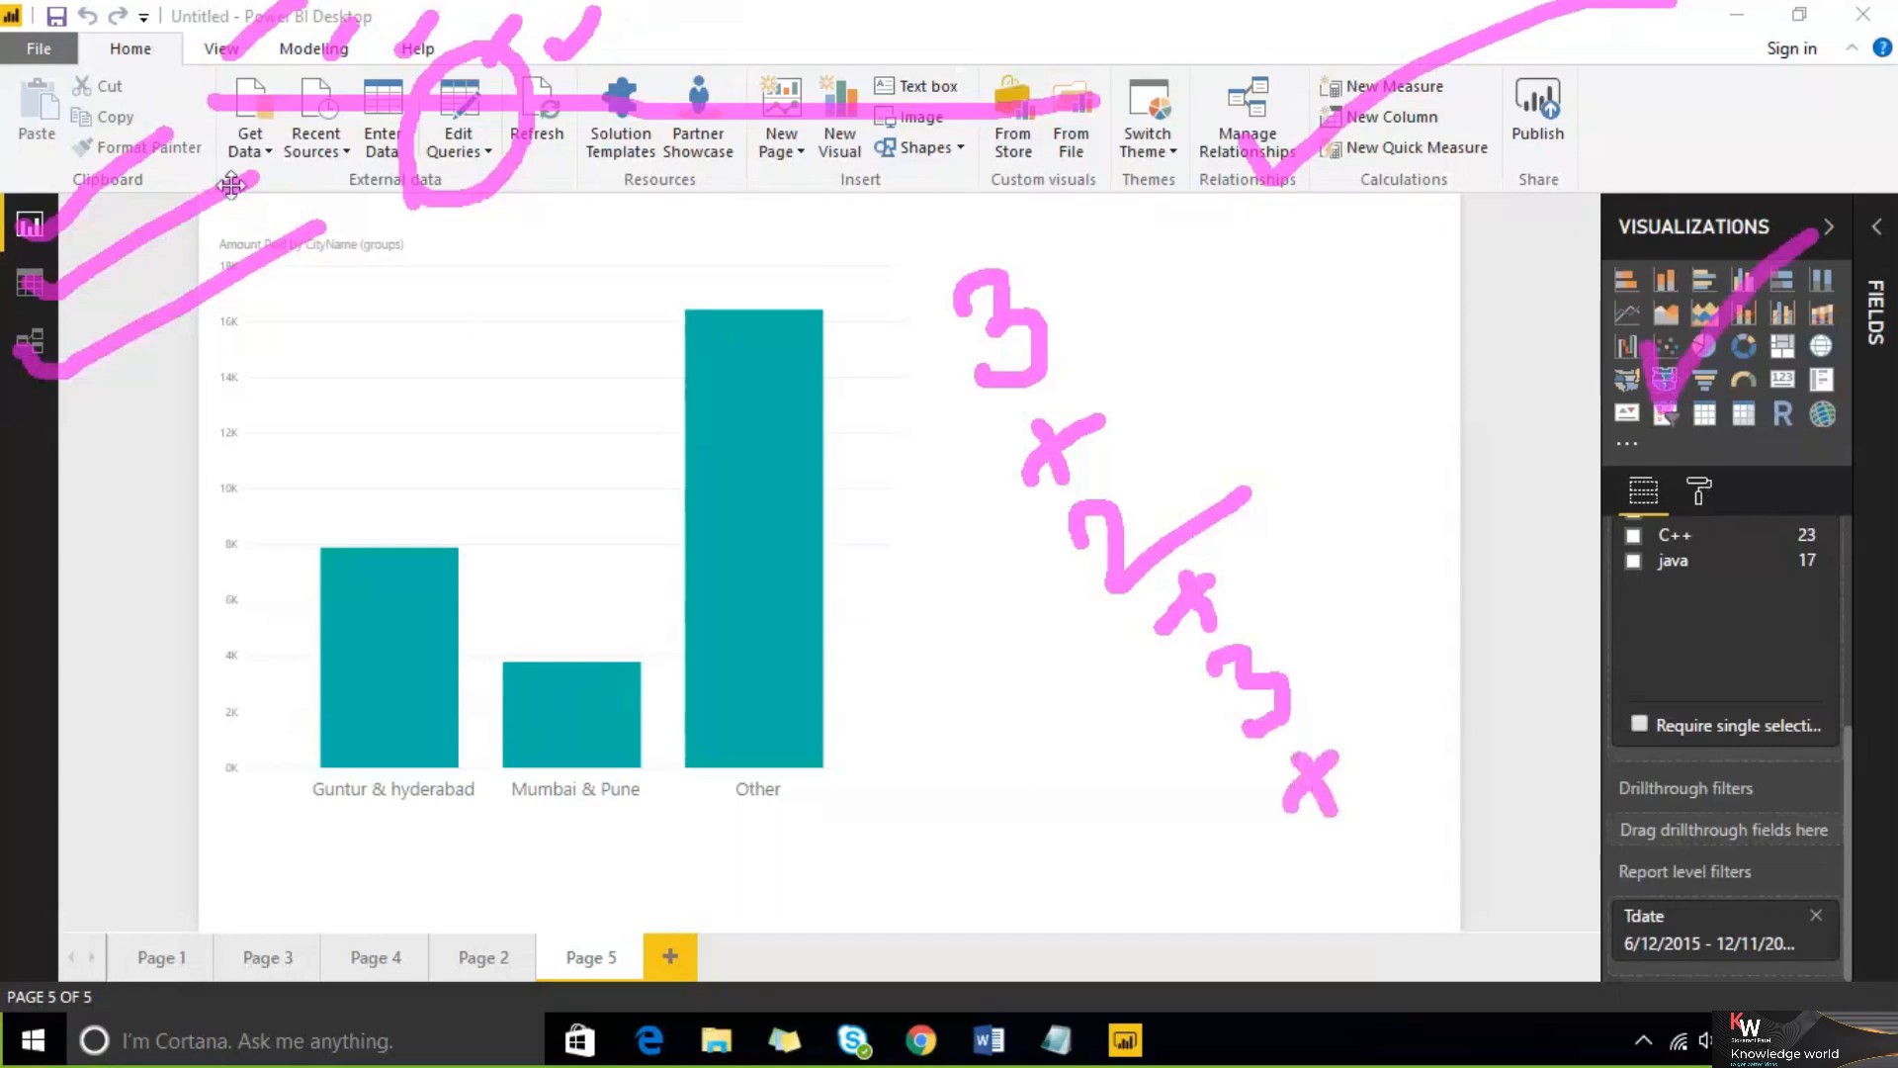
{"action": "mouse_move", "coordinate": [223, 143]}
{"action": "left_mouse_down"}
{"action": "mouse_move", "coordinate": [202, 133]}
{"action": "mouse_move", "coordinate": [252, 29]}
{"action": "mouse_move", "coordinate": [282, 164]}
{"action": "mouse_move", "coordinate": [232, 178]}
{"action": "left_mouse_up"}
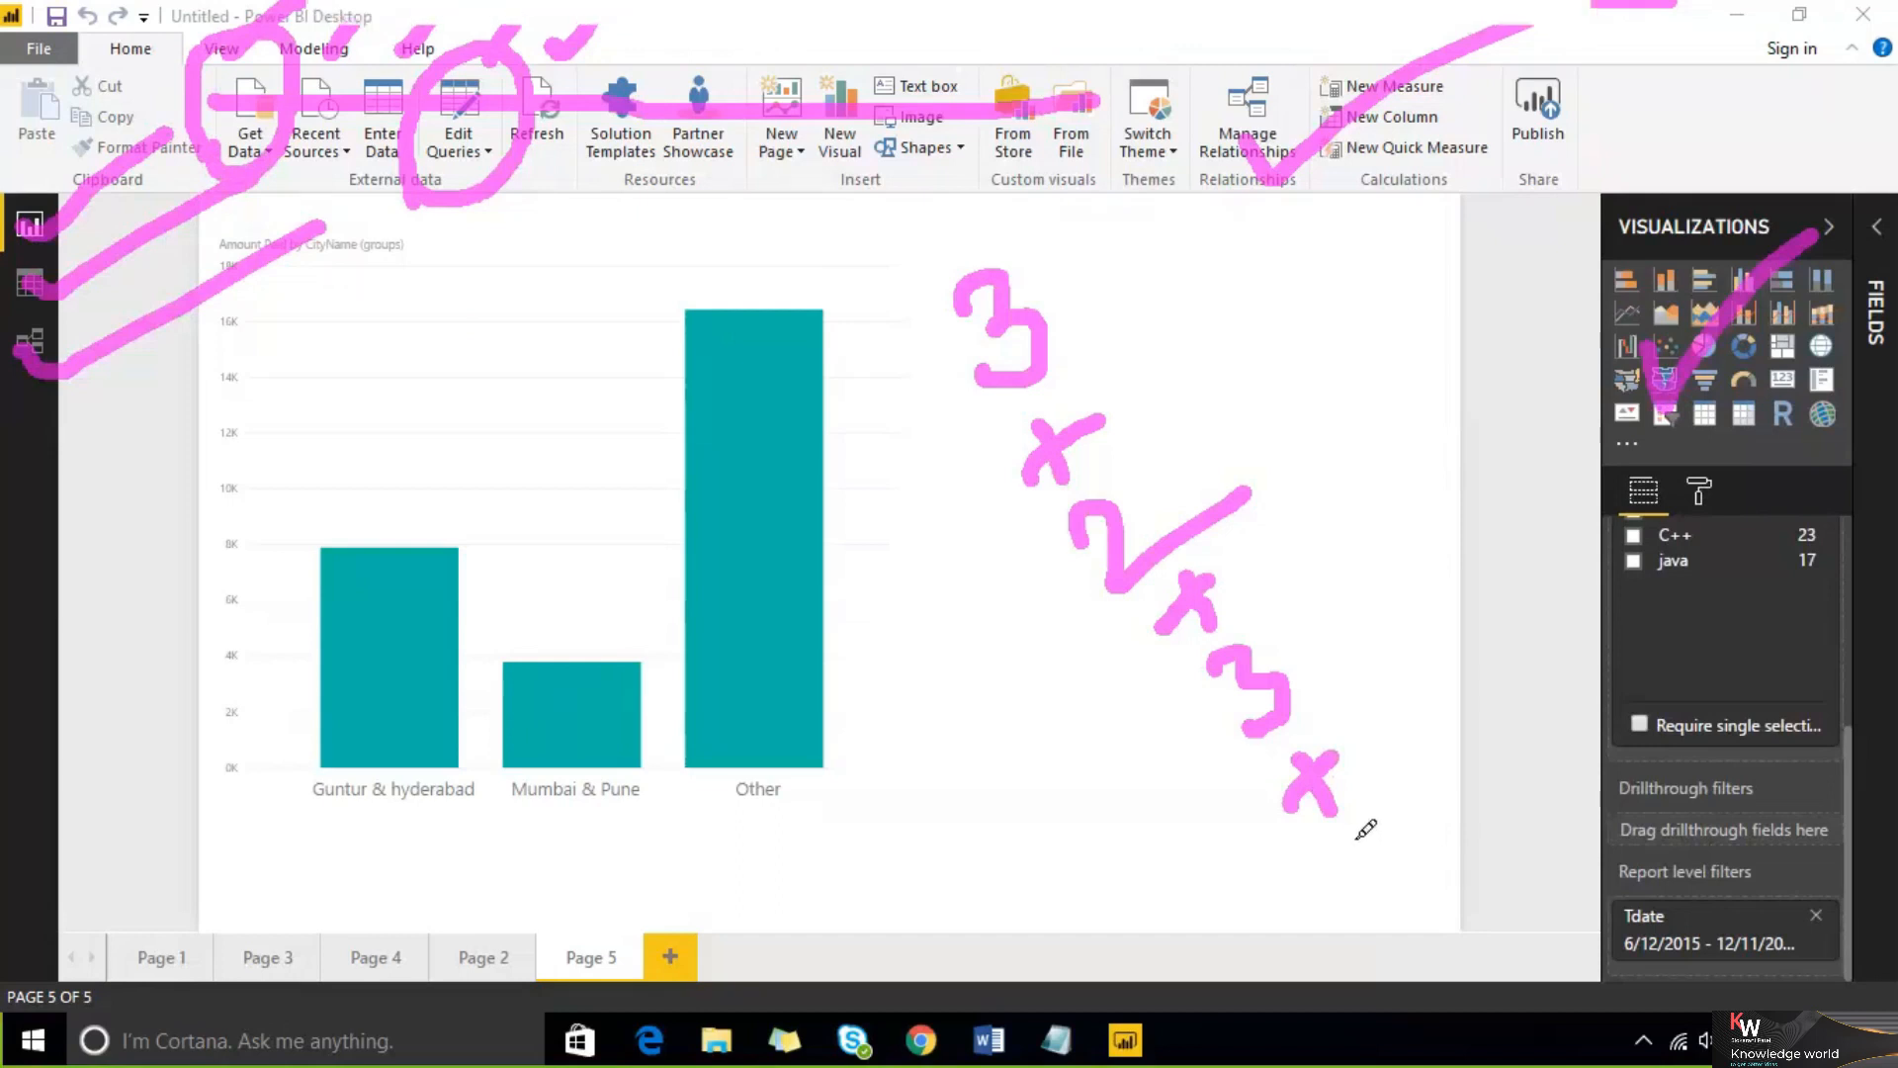
{"action": "left_click_drag", "start_coordinate": [1359, 828], "coordinate": [1394, 905]}
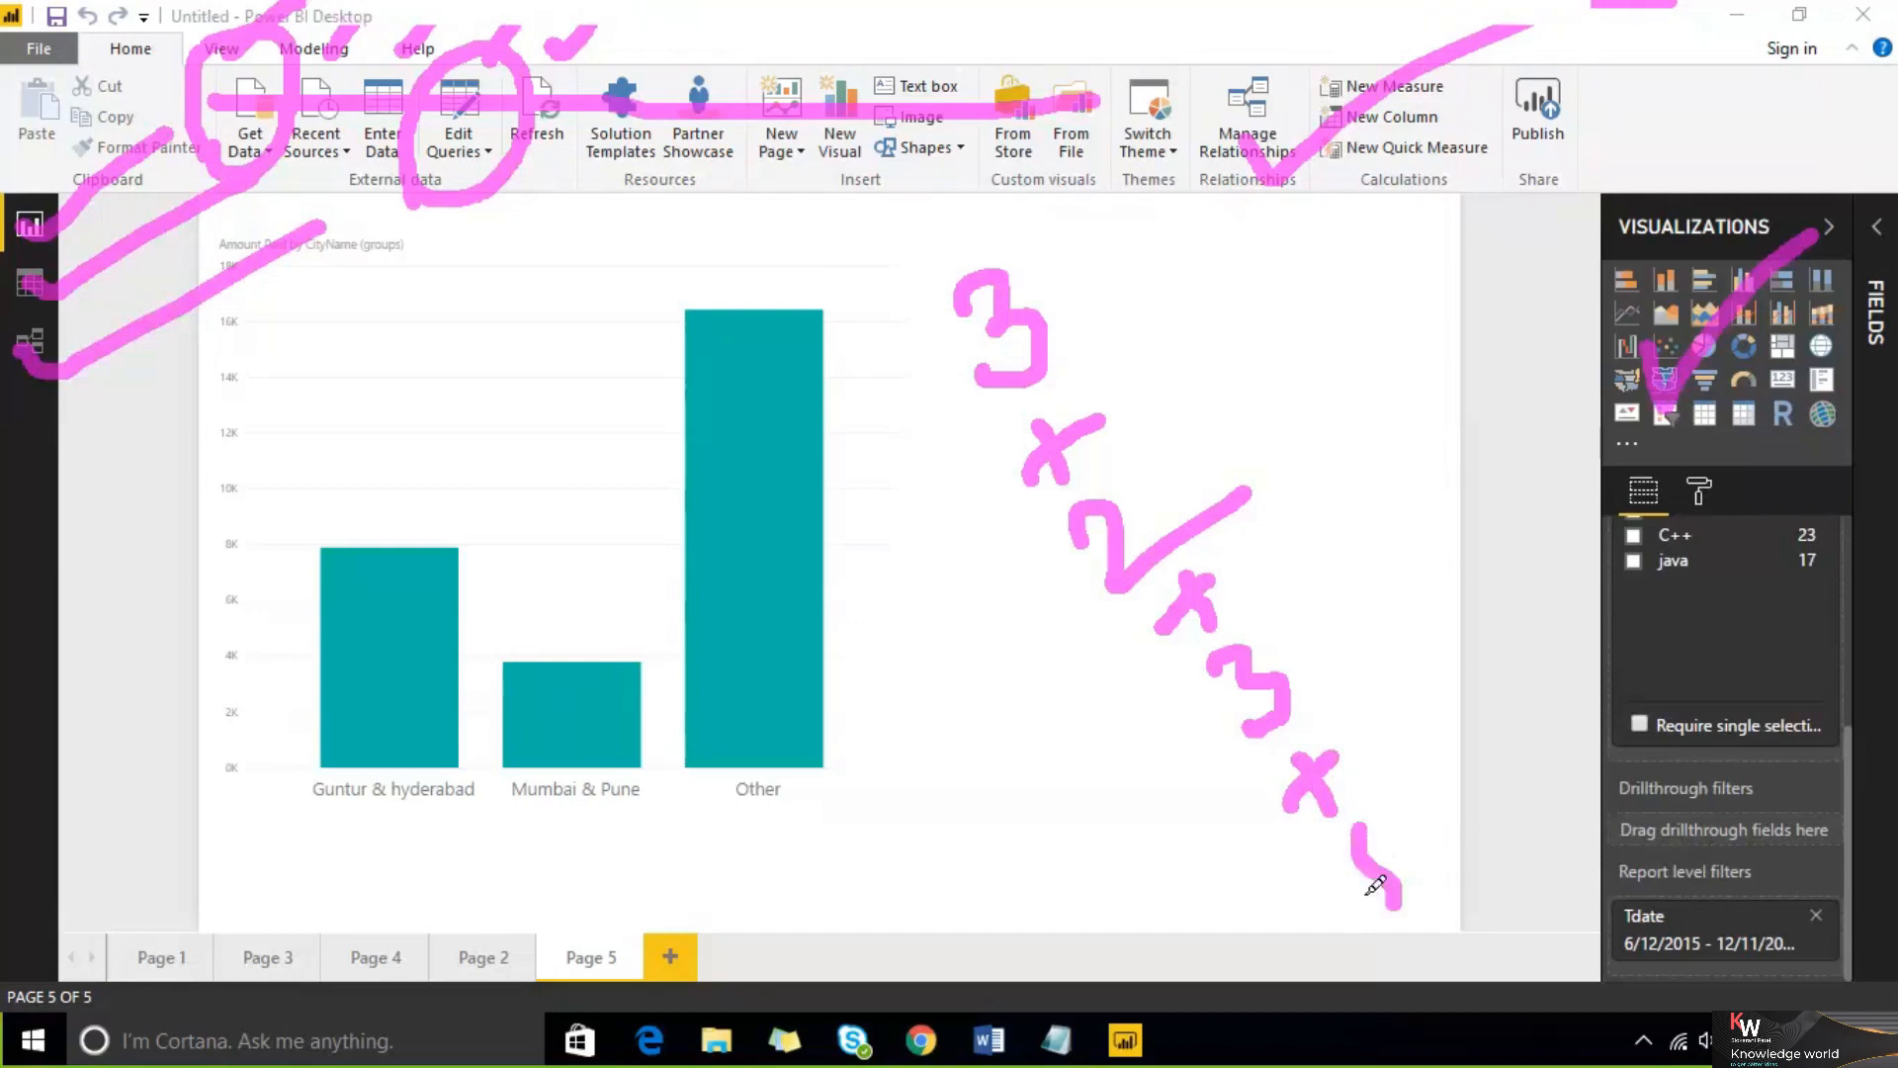
{"action": "left_click_drag", "start_coordinate": [1366, 839], "coordinate": [1414, 759]}
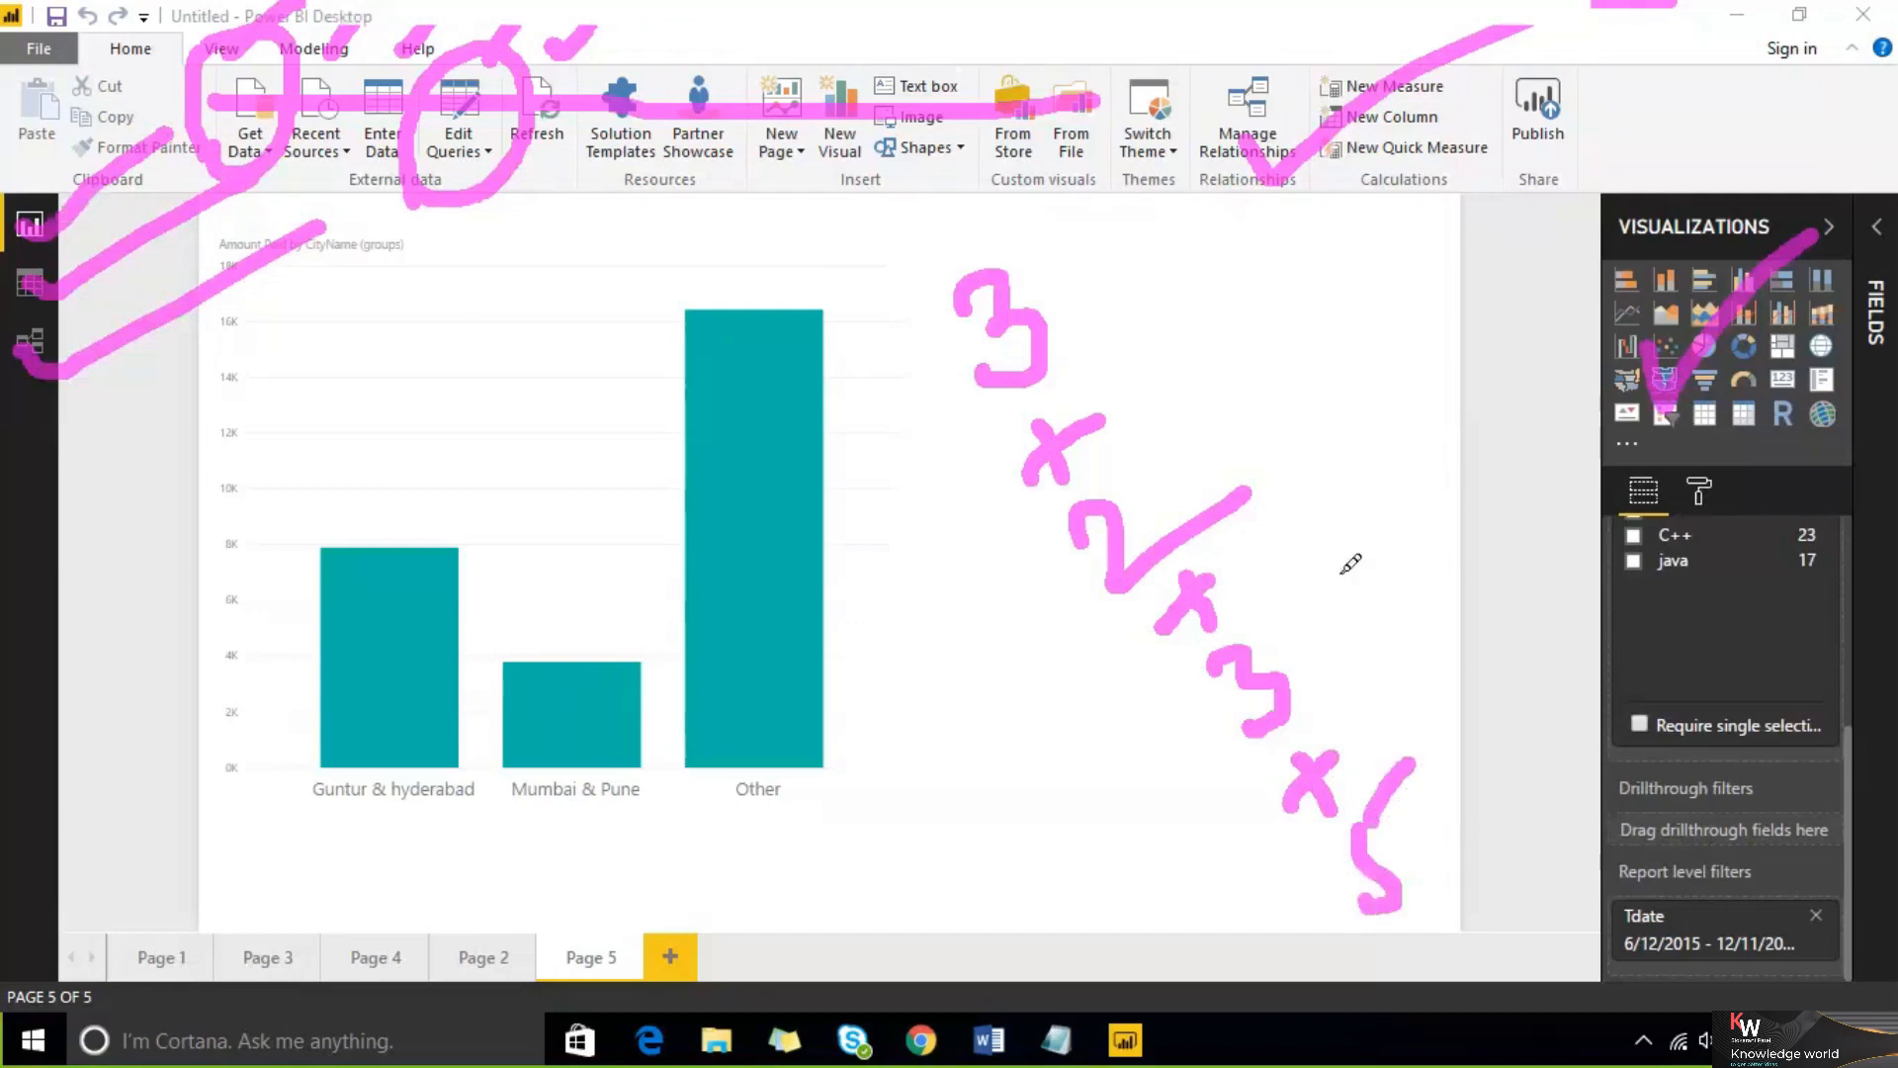
{"action": "mouse_move", "coordinate": [1450, 813]}
{"action": "left_mouse_down"}
{"action": "mouse_move", "coordinate": [1491, 857]}
{"action": "mouse_move", "coordinate": [1495, 819]}
{"action": "mouse_move", "coordinate": [1475, 870]}
{"action": "left_mouse_up"}
{"action": "left_click_drag", "start_coordinate": [38, 39], "coordinate": [56, 373]}
{"action": "left_click_drag", "start_coordinate": [1503, 734], "coordinate": [1540, 791]}
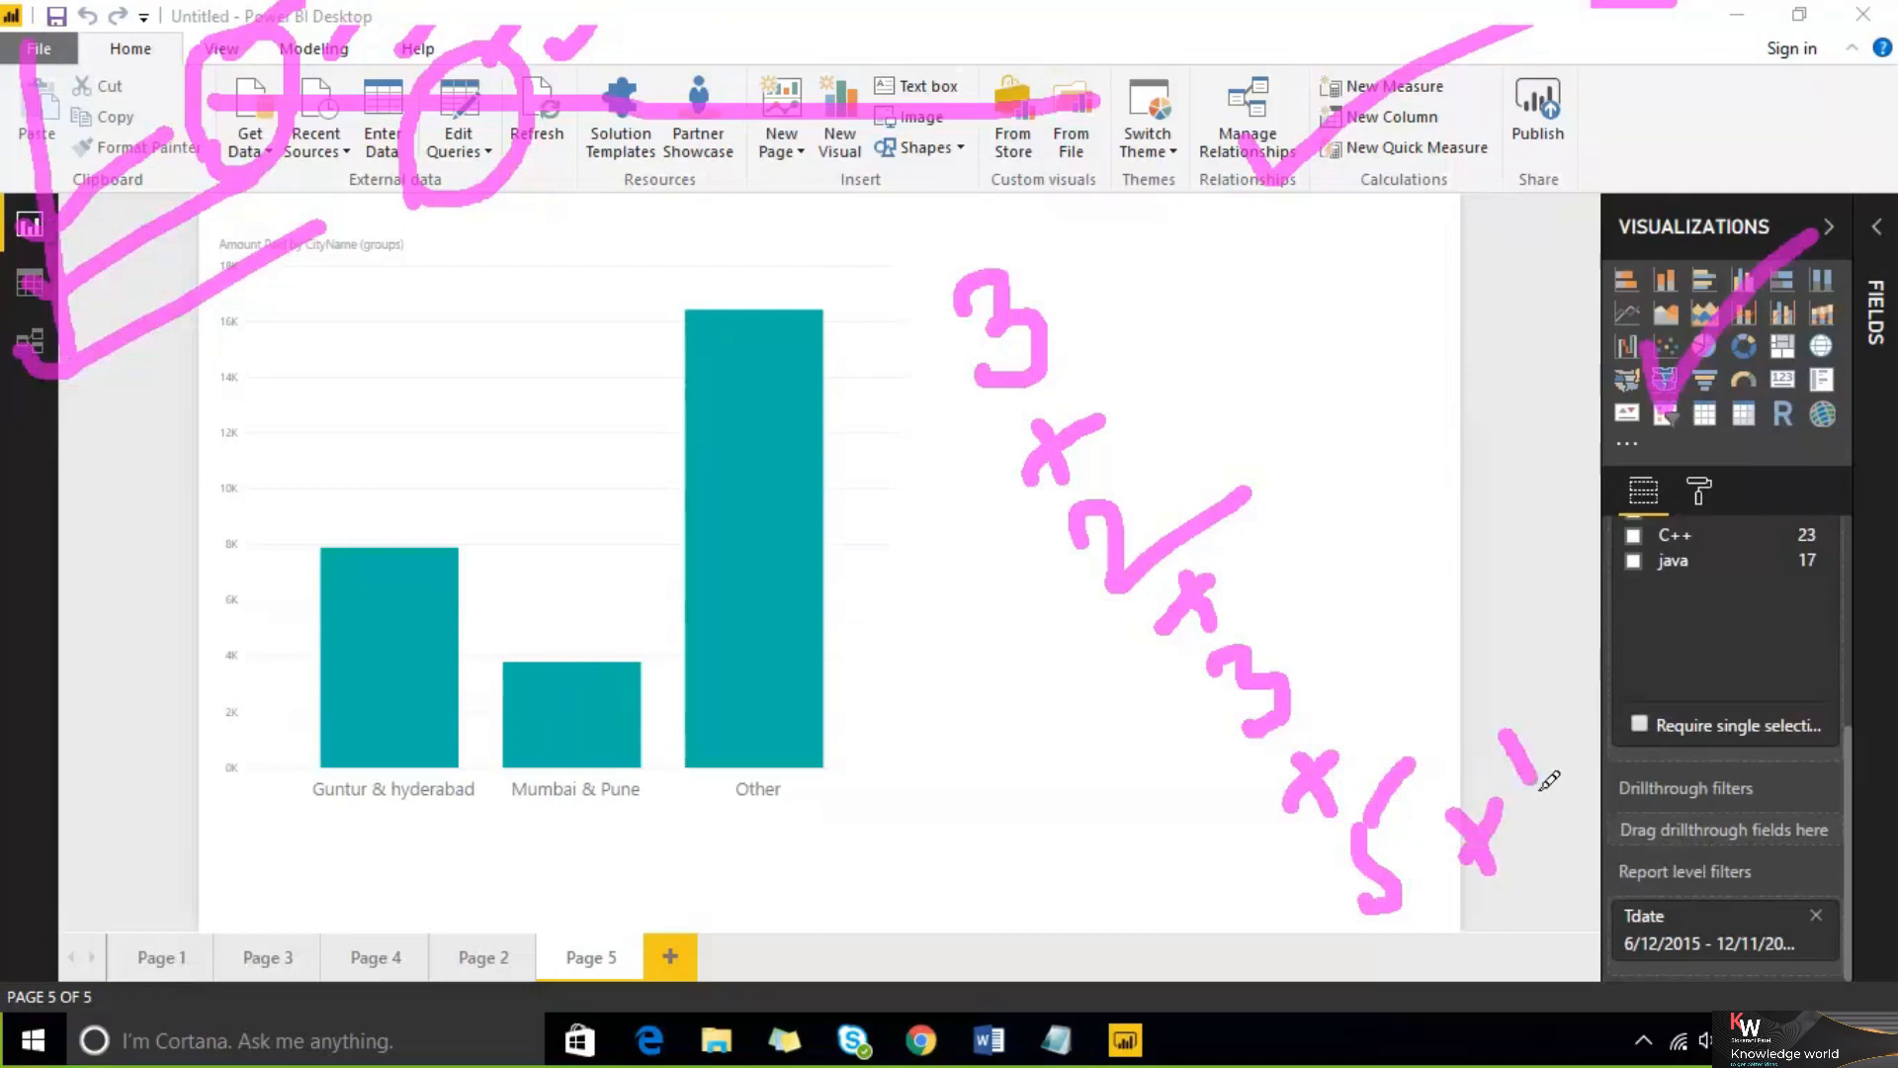
{"action": "mouse_move", "coordinate": [897, 314]}
{"action": "left_mouse_down"}
{"action": "mouse_move", "coordinate": [951, 223]}
{"action": "mouse_move", "coordinate": [1305, 262]}
{"action": "mouse_move", "coordinate": [1588, 752]}
{"action": "mouse_move", "coordinate": [1498, 939]}
{"action": "mouse_move", "coordinate": [1346, 940]}
{"action": "mouse_move", "coordinate": [1122, 811]}
{"action": "left_mouse_up"}
{"action": "mouse_move", "coordinate": [1069, 732]}
{"action": "left_mouse_down"}
{"action": "mouse_move", "coordinate": [869, 317]}
{"action": "mouse_move", "coordinate": [895, 284]}
{"action": "left_mouse_up"}
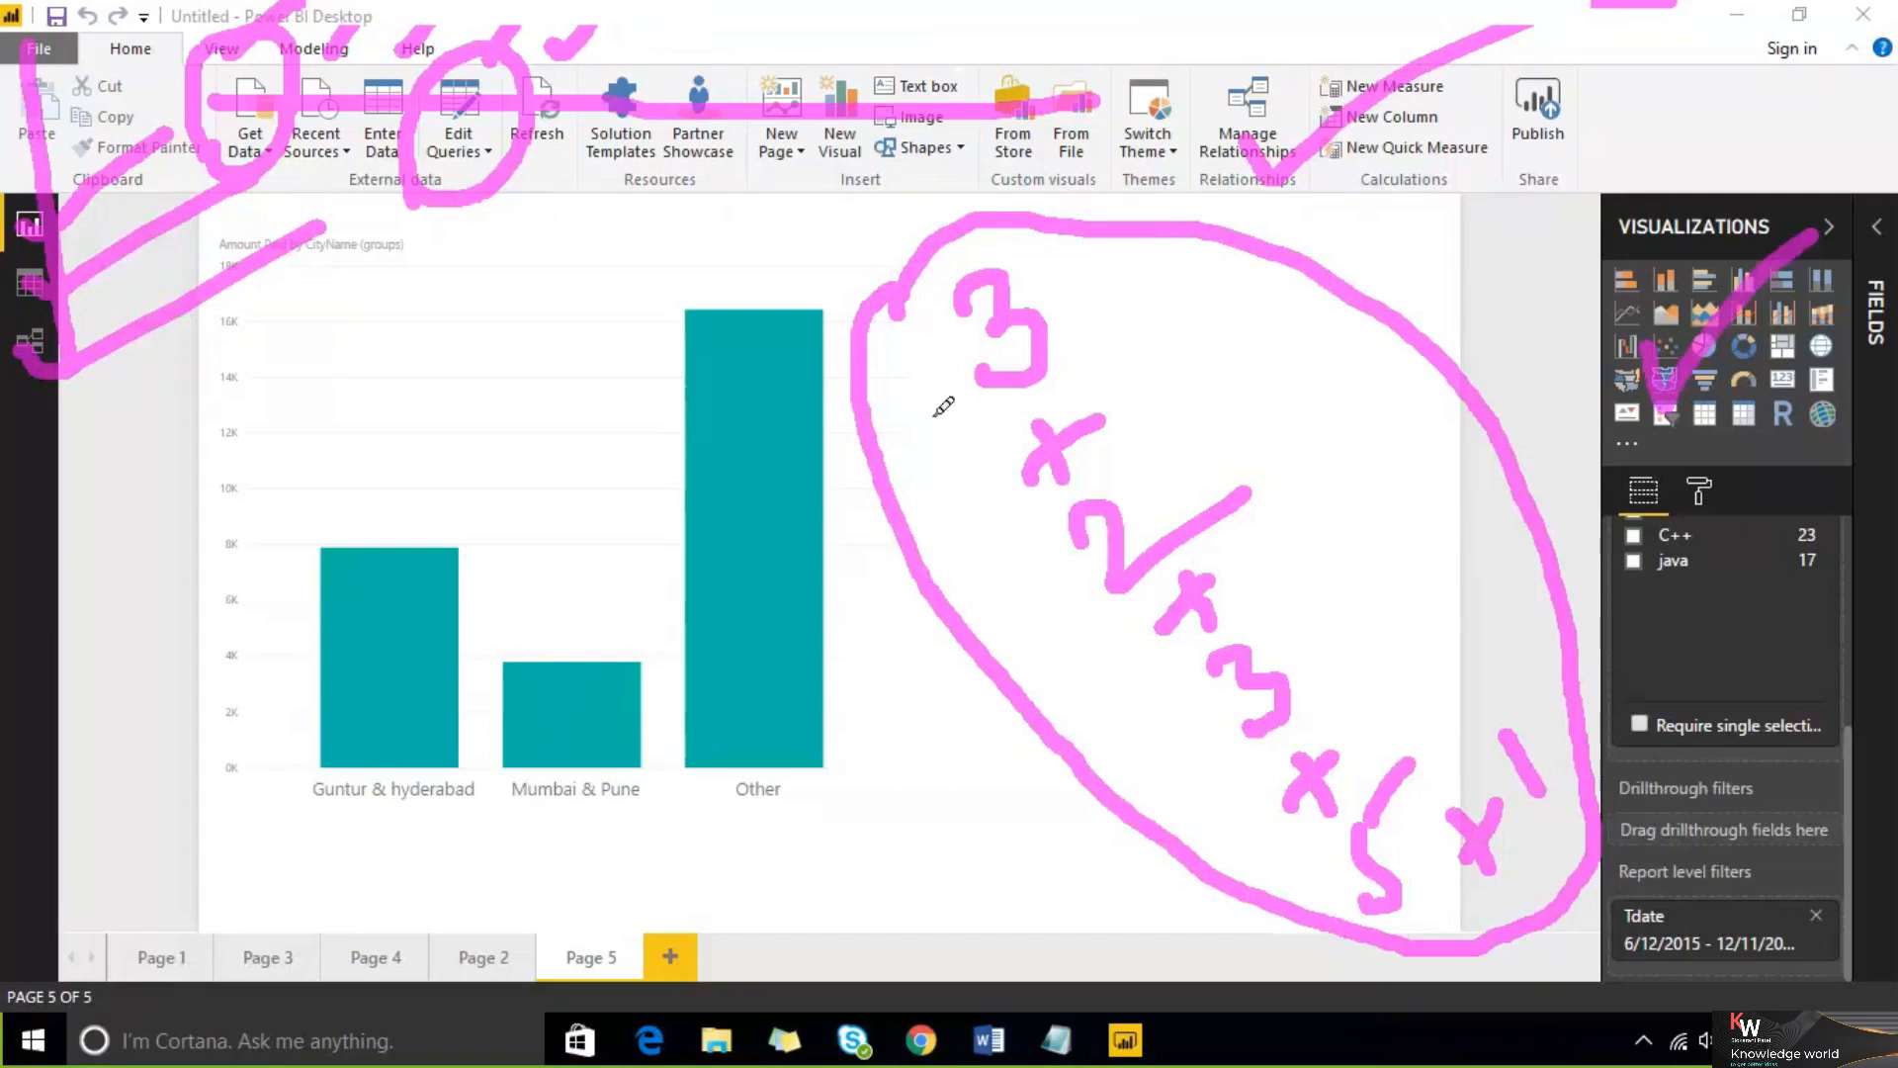
{"action": "left_click_drag", "start_coordinate": [1186, 454], "coordinate": [1452, 262]}
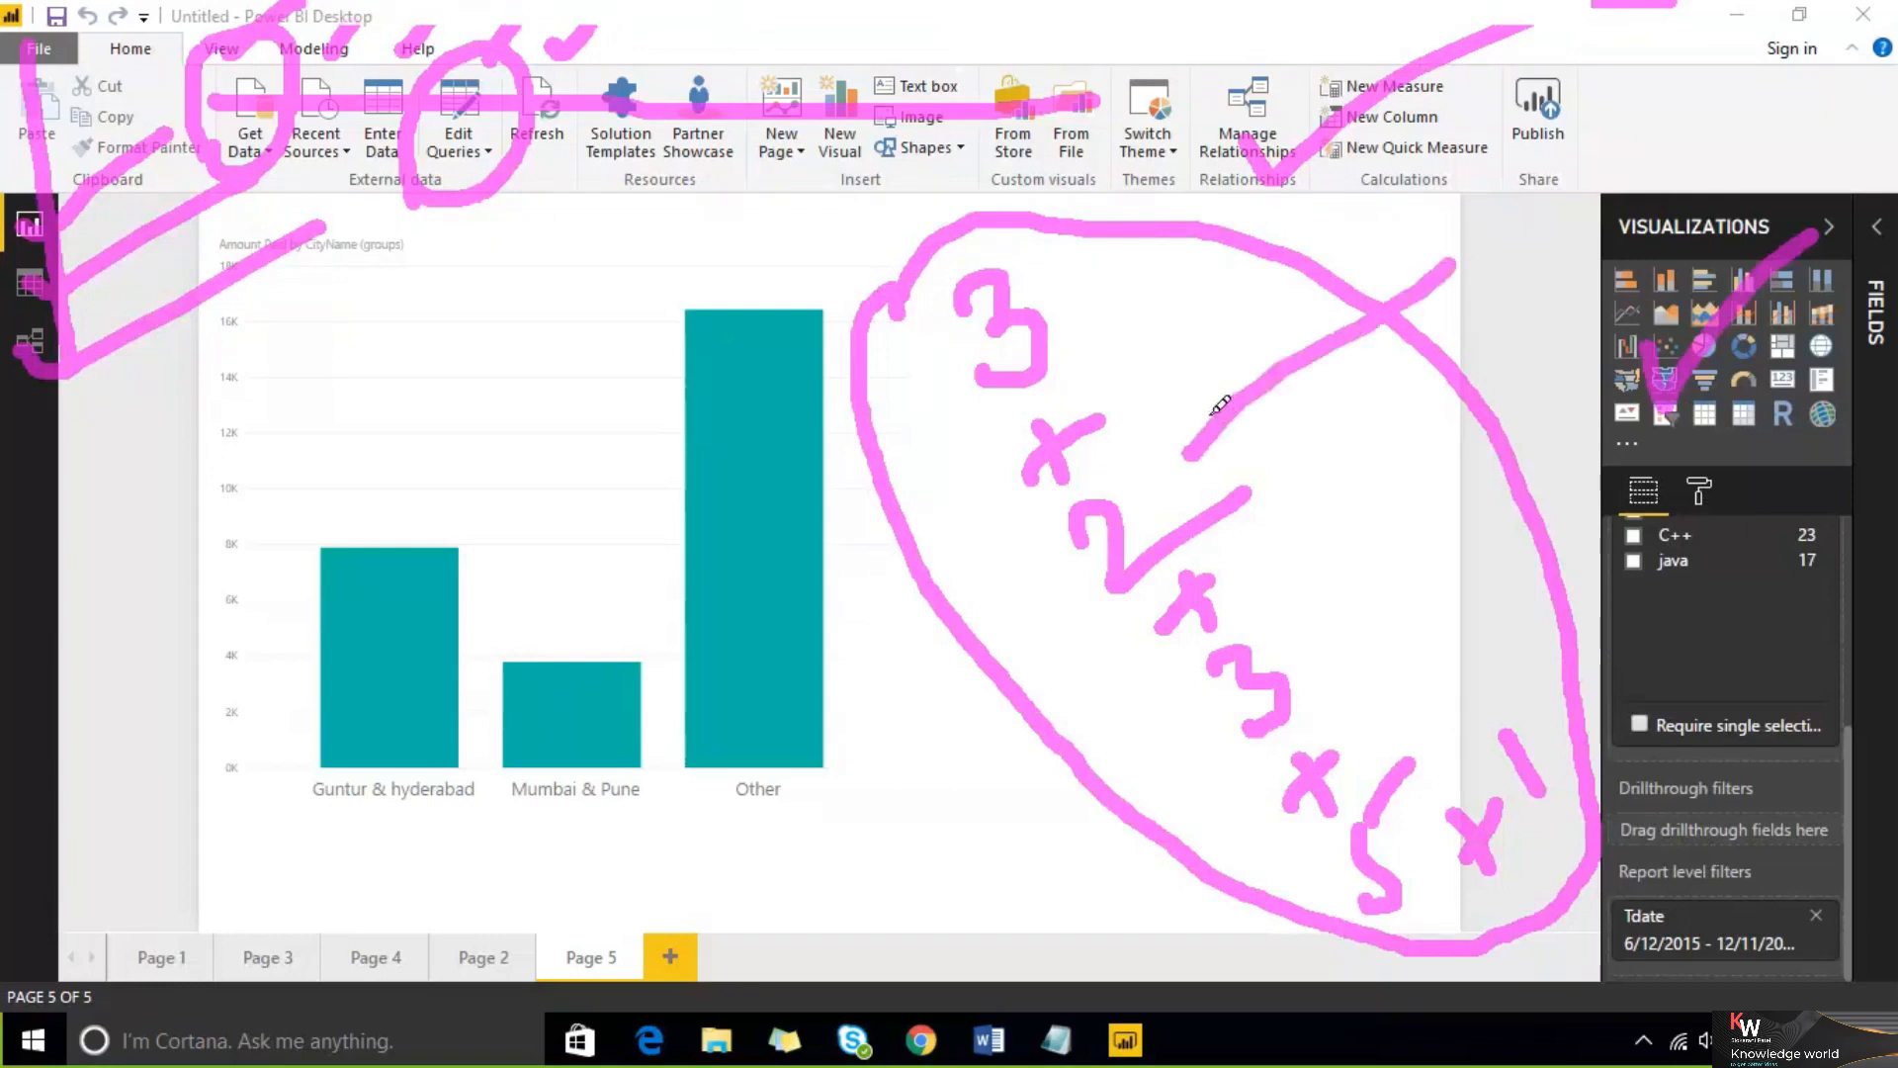
{"action": "left_click_drag", "start_coordinate": [1296, 627], "coordinate": [1253, 667]}
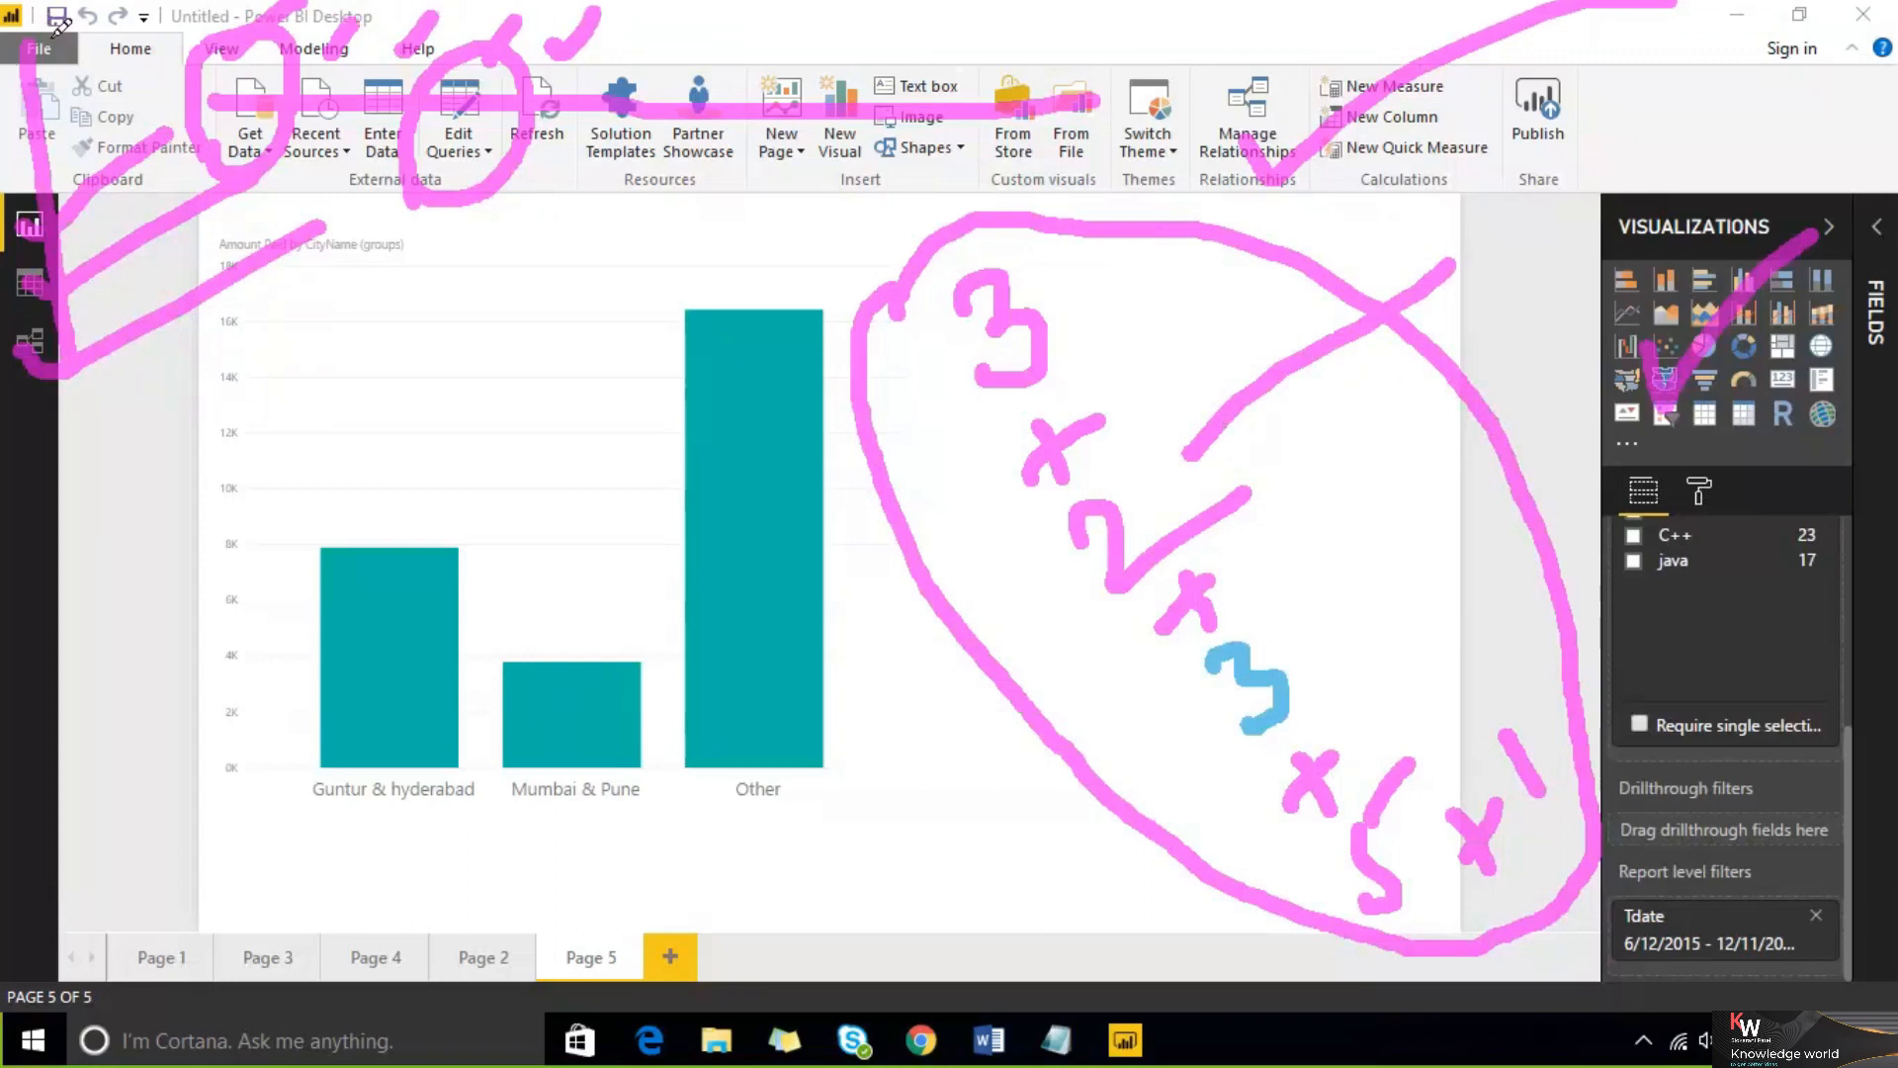
{"action": "left_click_drag", "start_coordinate": [893, 651], "coordinate": [939, 710]}
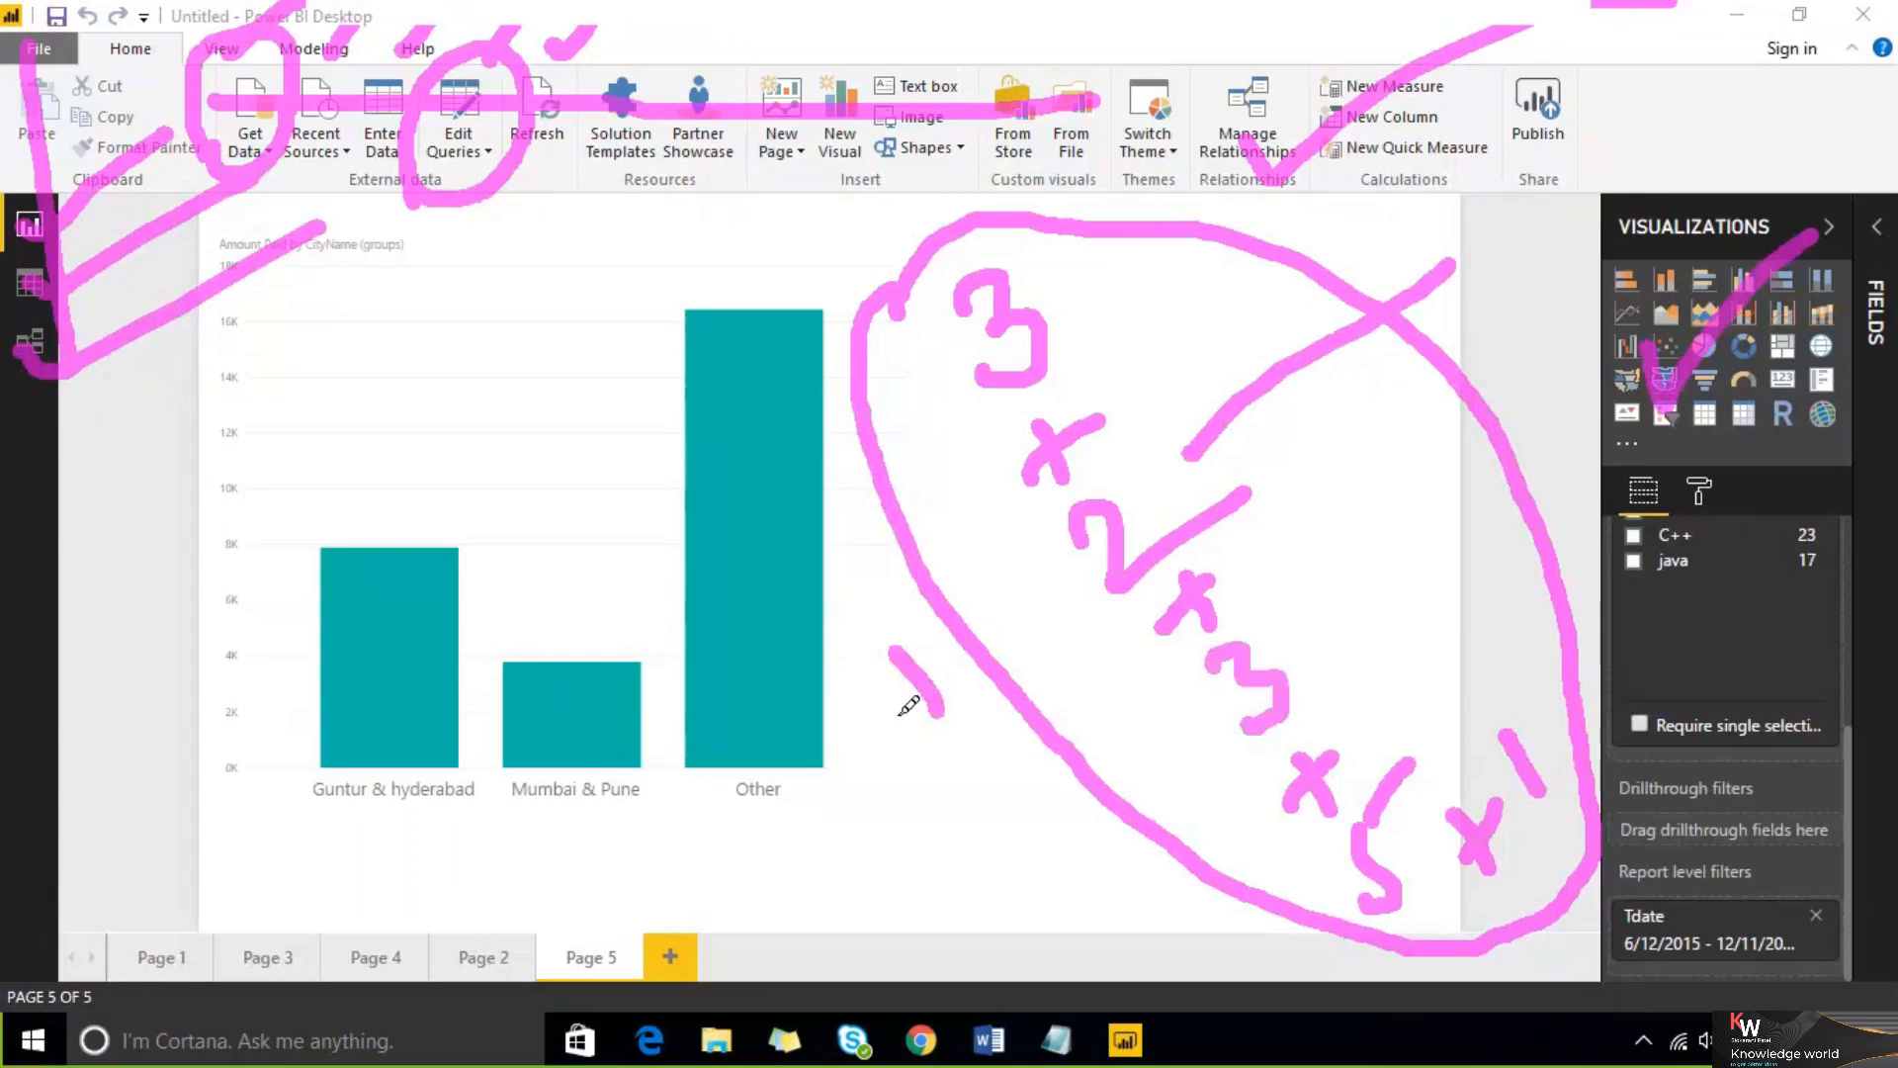
{"action": "left_click_drag", "start_coordinate": [979, 629], "coordinate": [878, 699]}
{"action": "left_click_drag", "start_coordinate": [761, 683], "coordinate": [843, 840]}
{"action": "left_click_drag", "start_coordinate": [534, 843], "coordinate": [633, 760]}
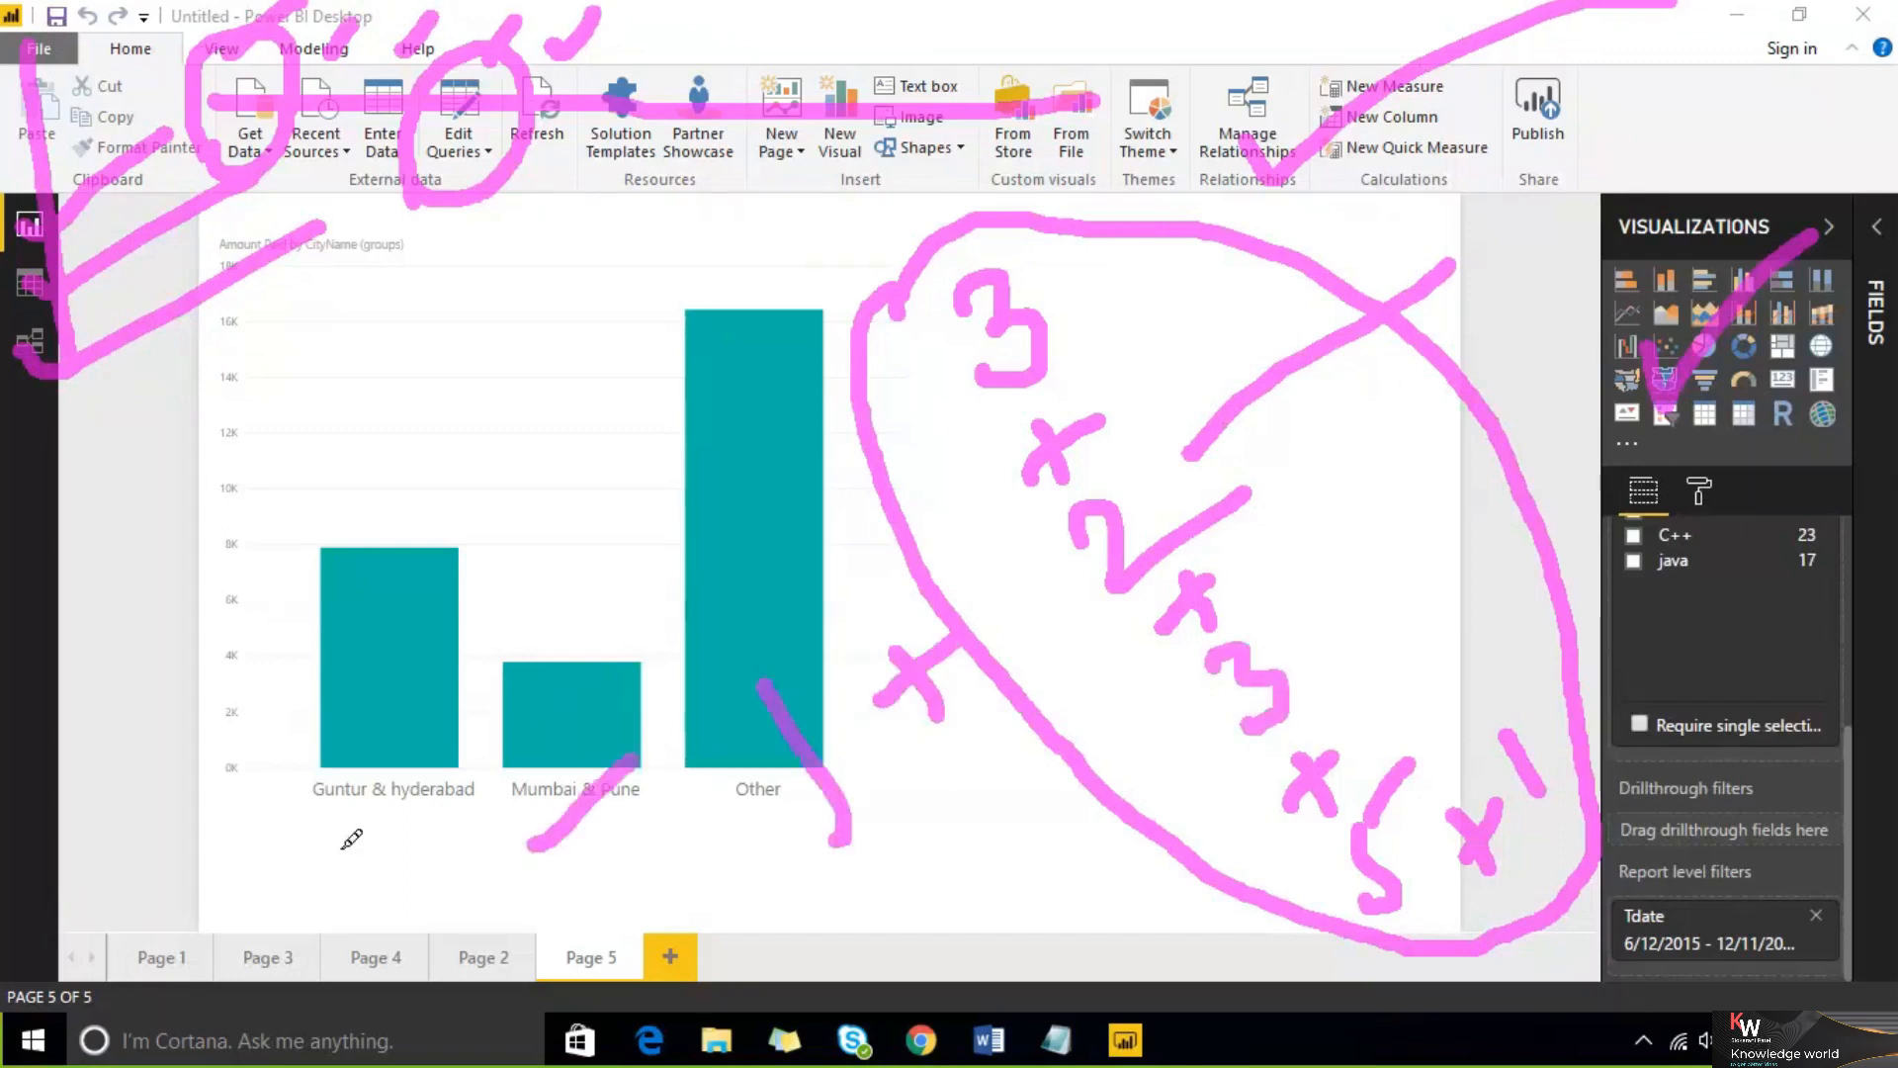
{"action": "left_click_drag", "start_coordinate": [338, 848], "coordinate": [497, 762]}
{"action": "left_click_drag", "start_coordinate": [270, 683], "coordinate": [499, 576]}
{"action": "left_click_drag", "start_coordinate": [245, 510], "coordinate": [499, 420]}
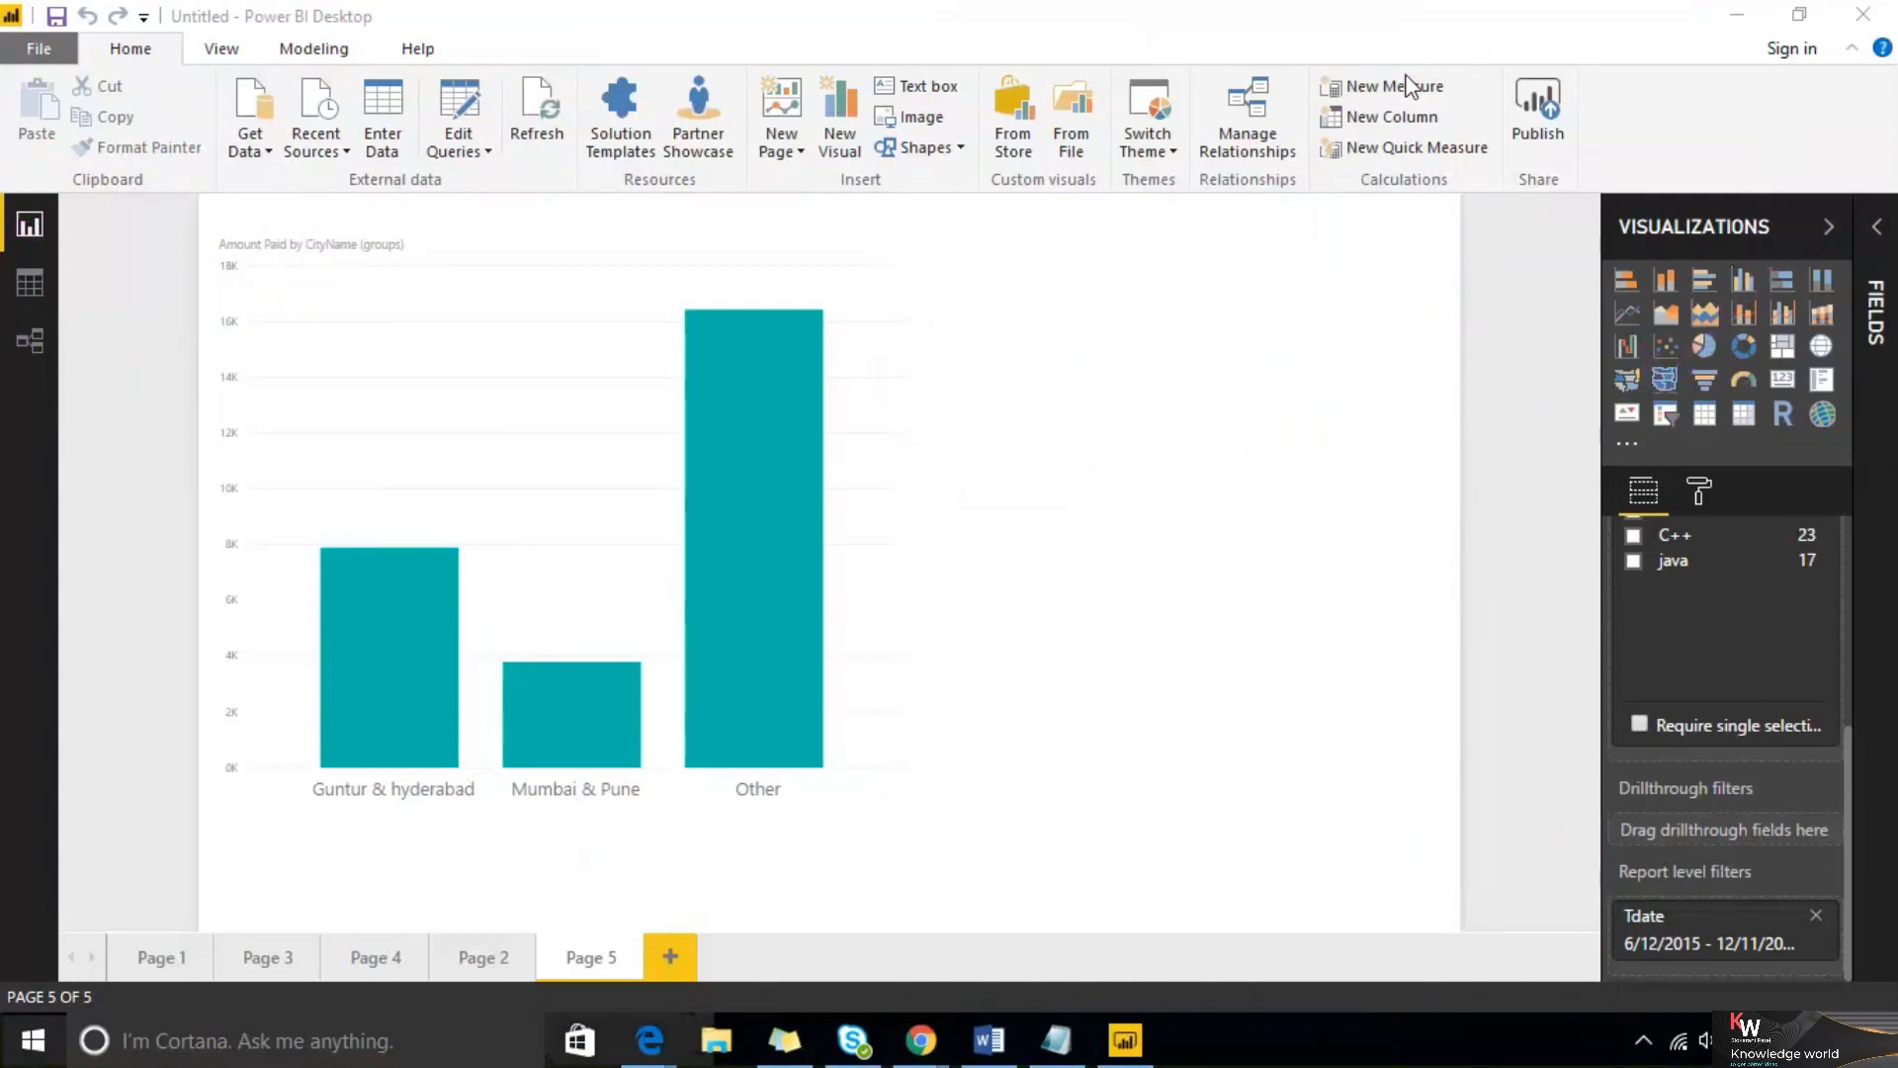
{"action": "mouse_move", "coordinate": [907, 1046]}
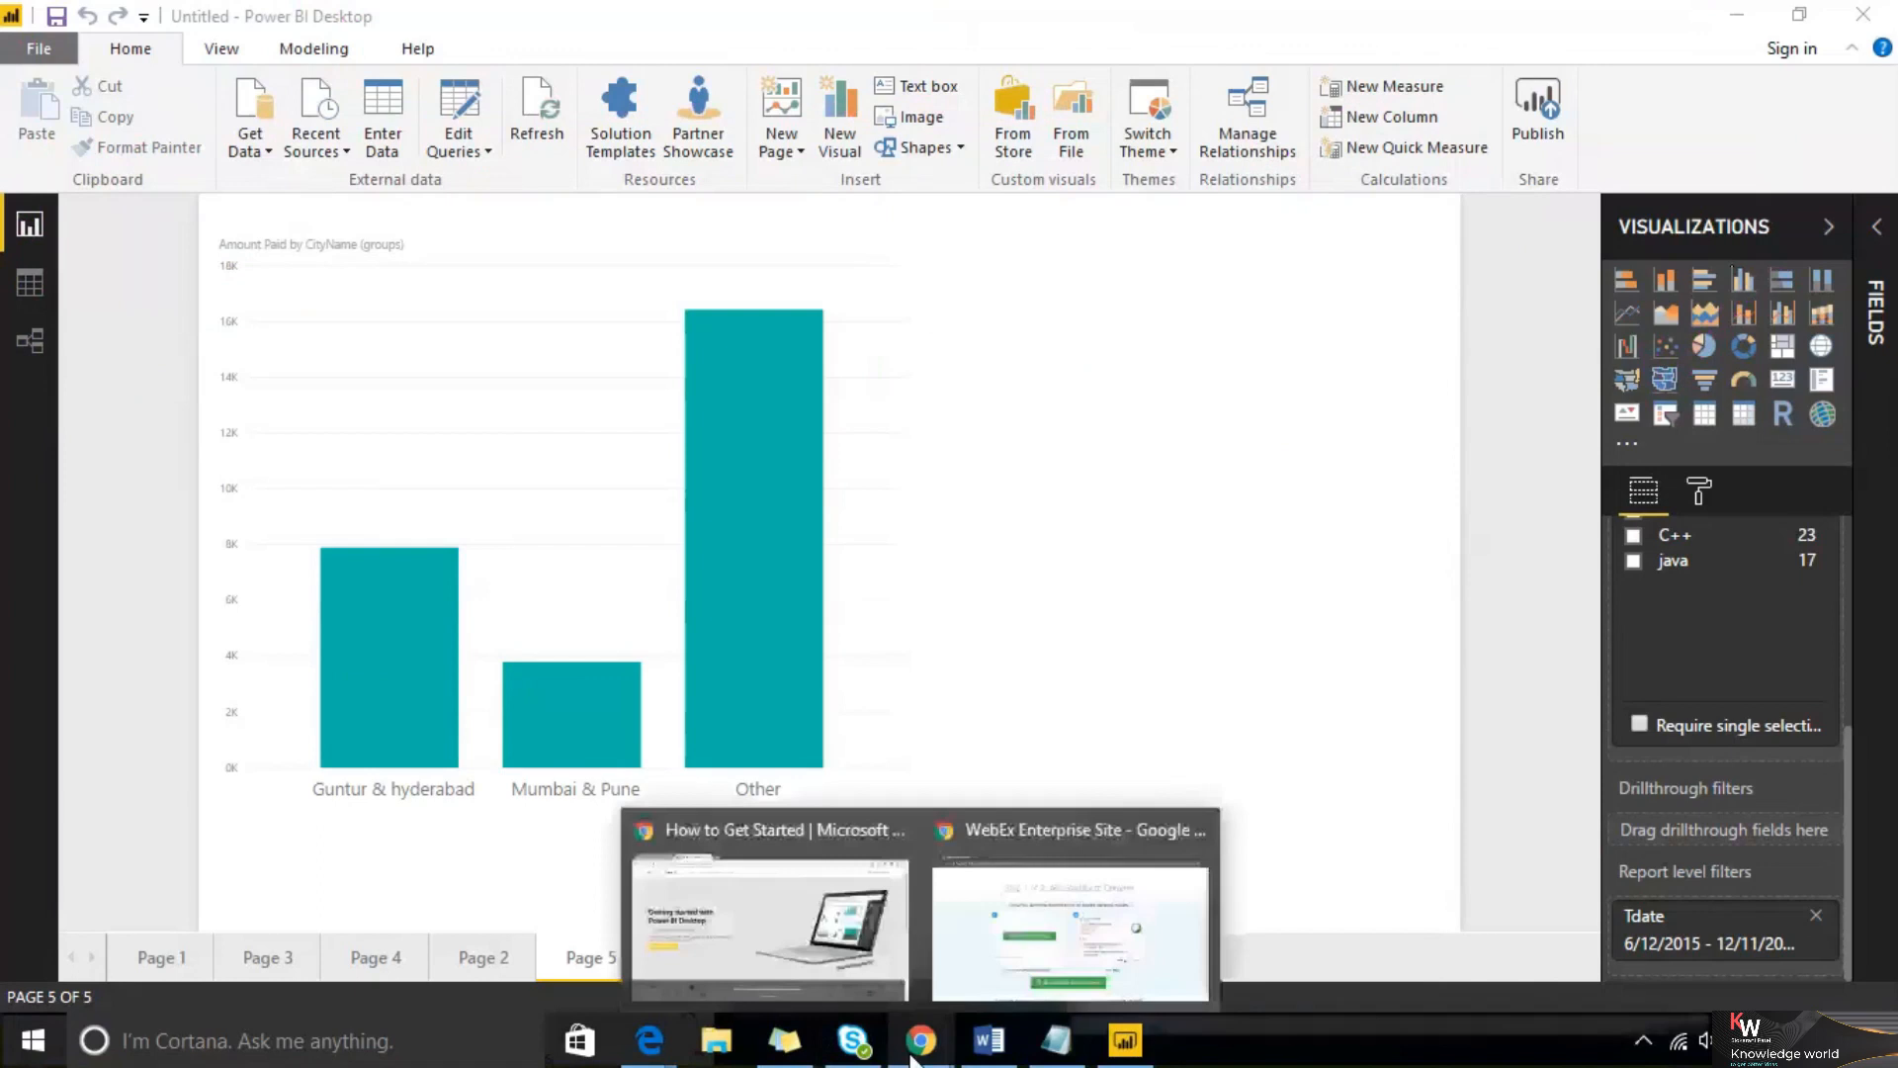
Switch to the Chrome browser and go to app.powerbi.com
{"action": "left_click", "coordinate": [770, 910]}
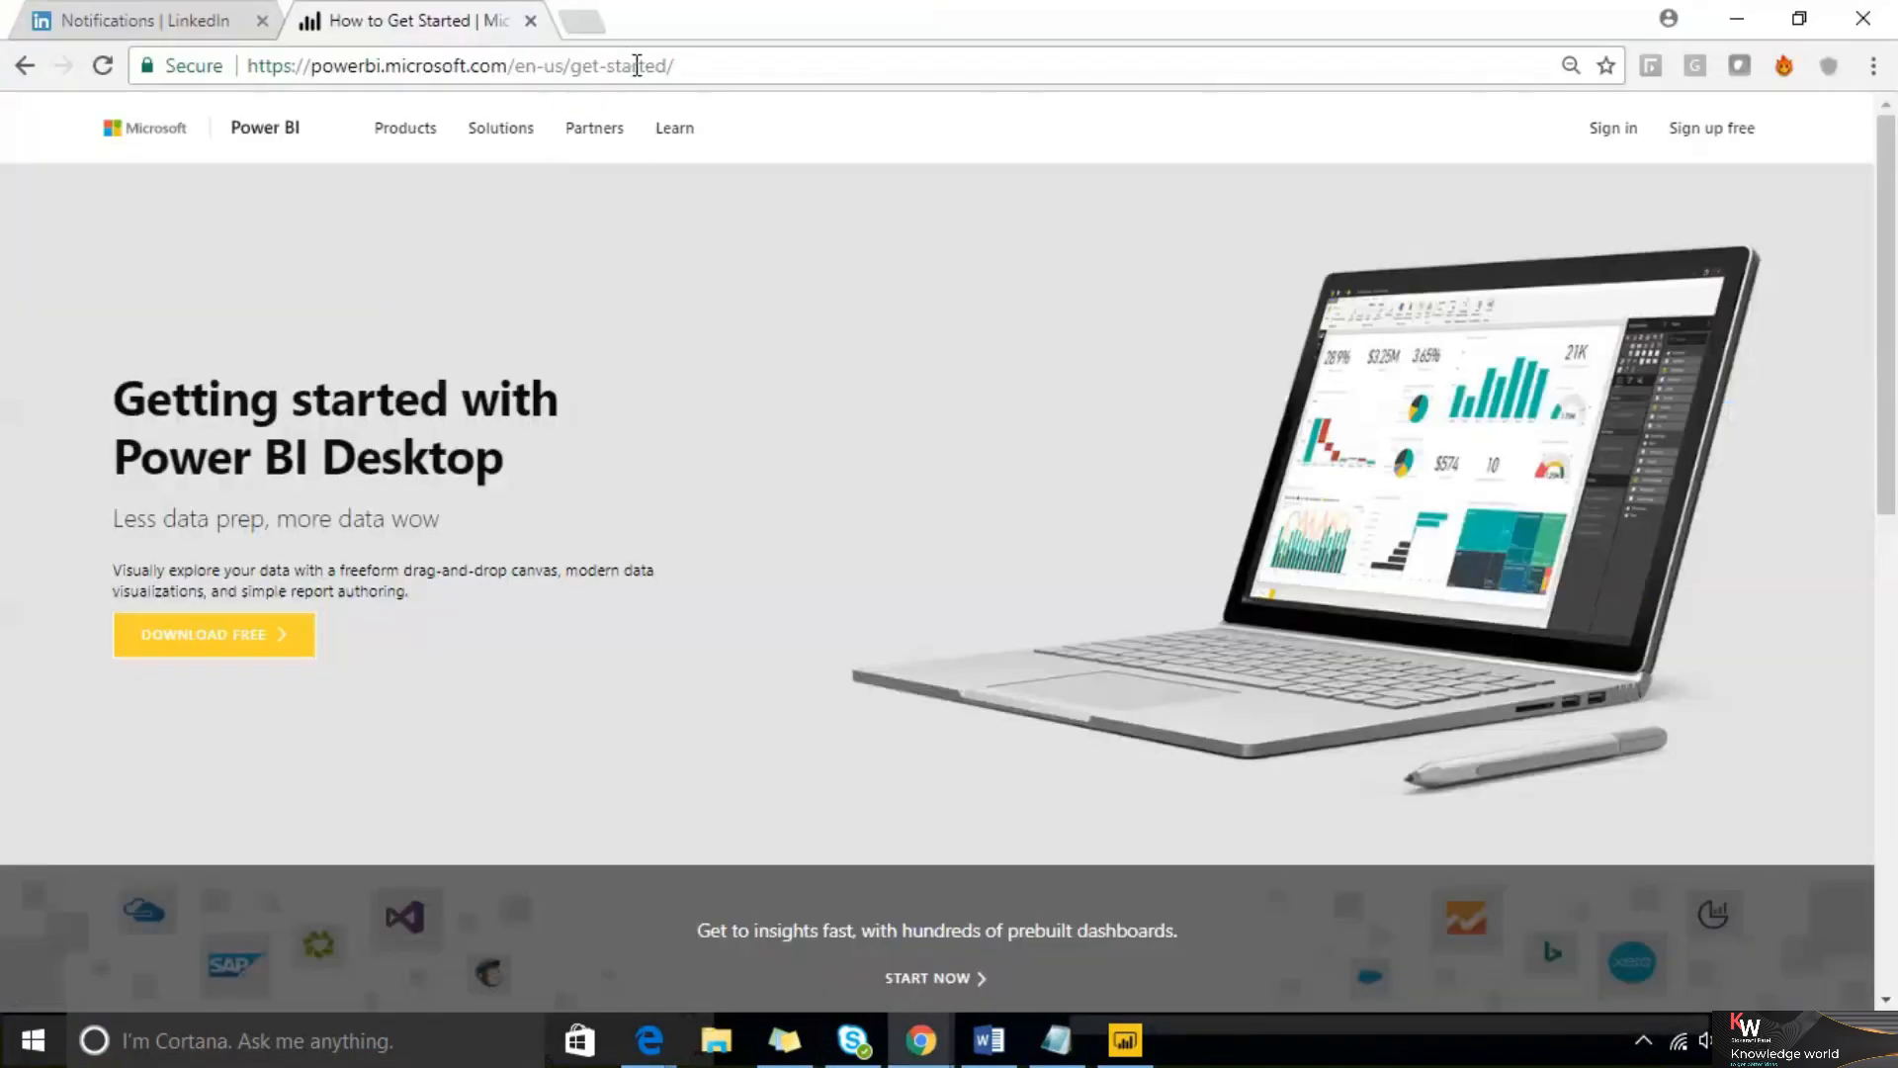
{"action": "left_click", "coordinate": [636, 65]}
{"action": "type", "text": "app"}
{"action": "key", "text": "Return"}
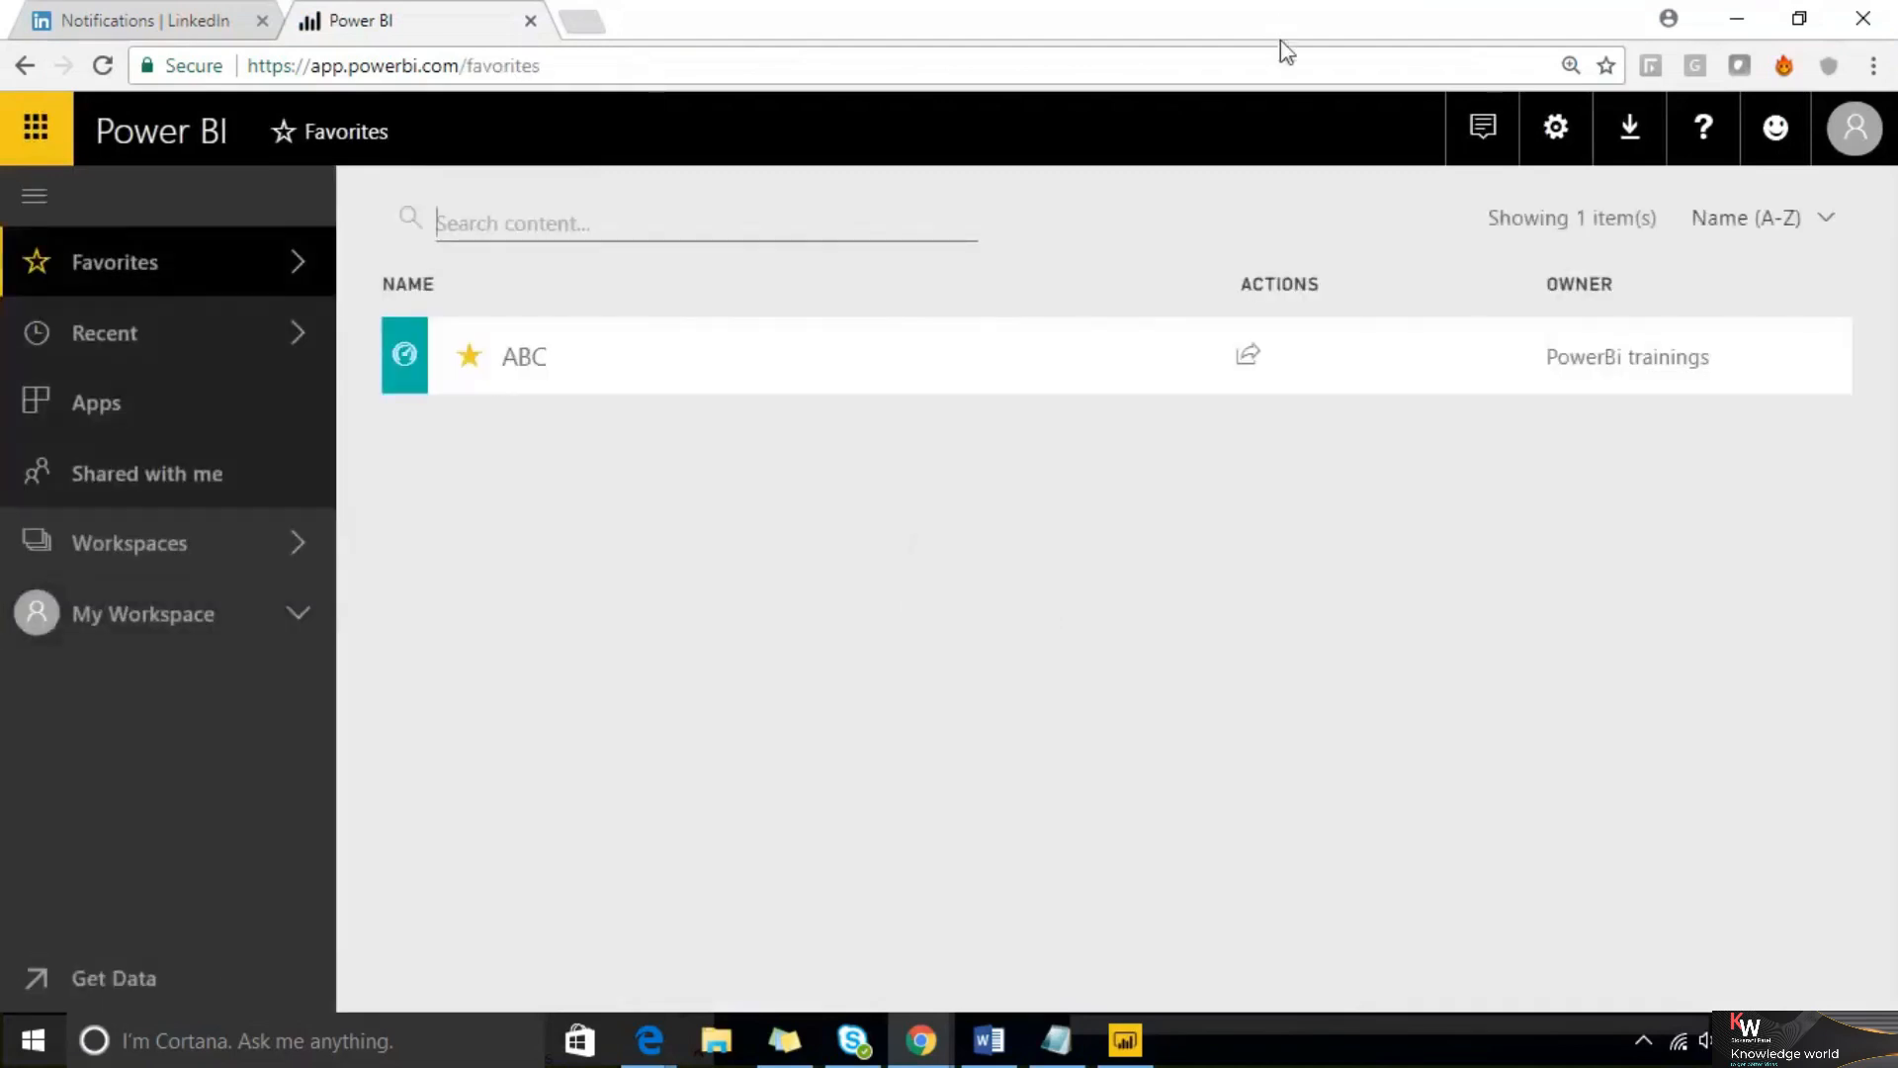
Open the Emaar Wifi-Analytics workspace and create a new report from the WIFI_Analytics_UserDemographics dataset
{"action": "left_click", "coordinate": [287, 547]}
{"action": "scroll", "coordinate": [534, 692], "scroll_direction": "down", "scroll_amount": 3}
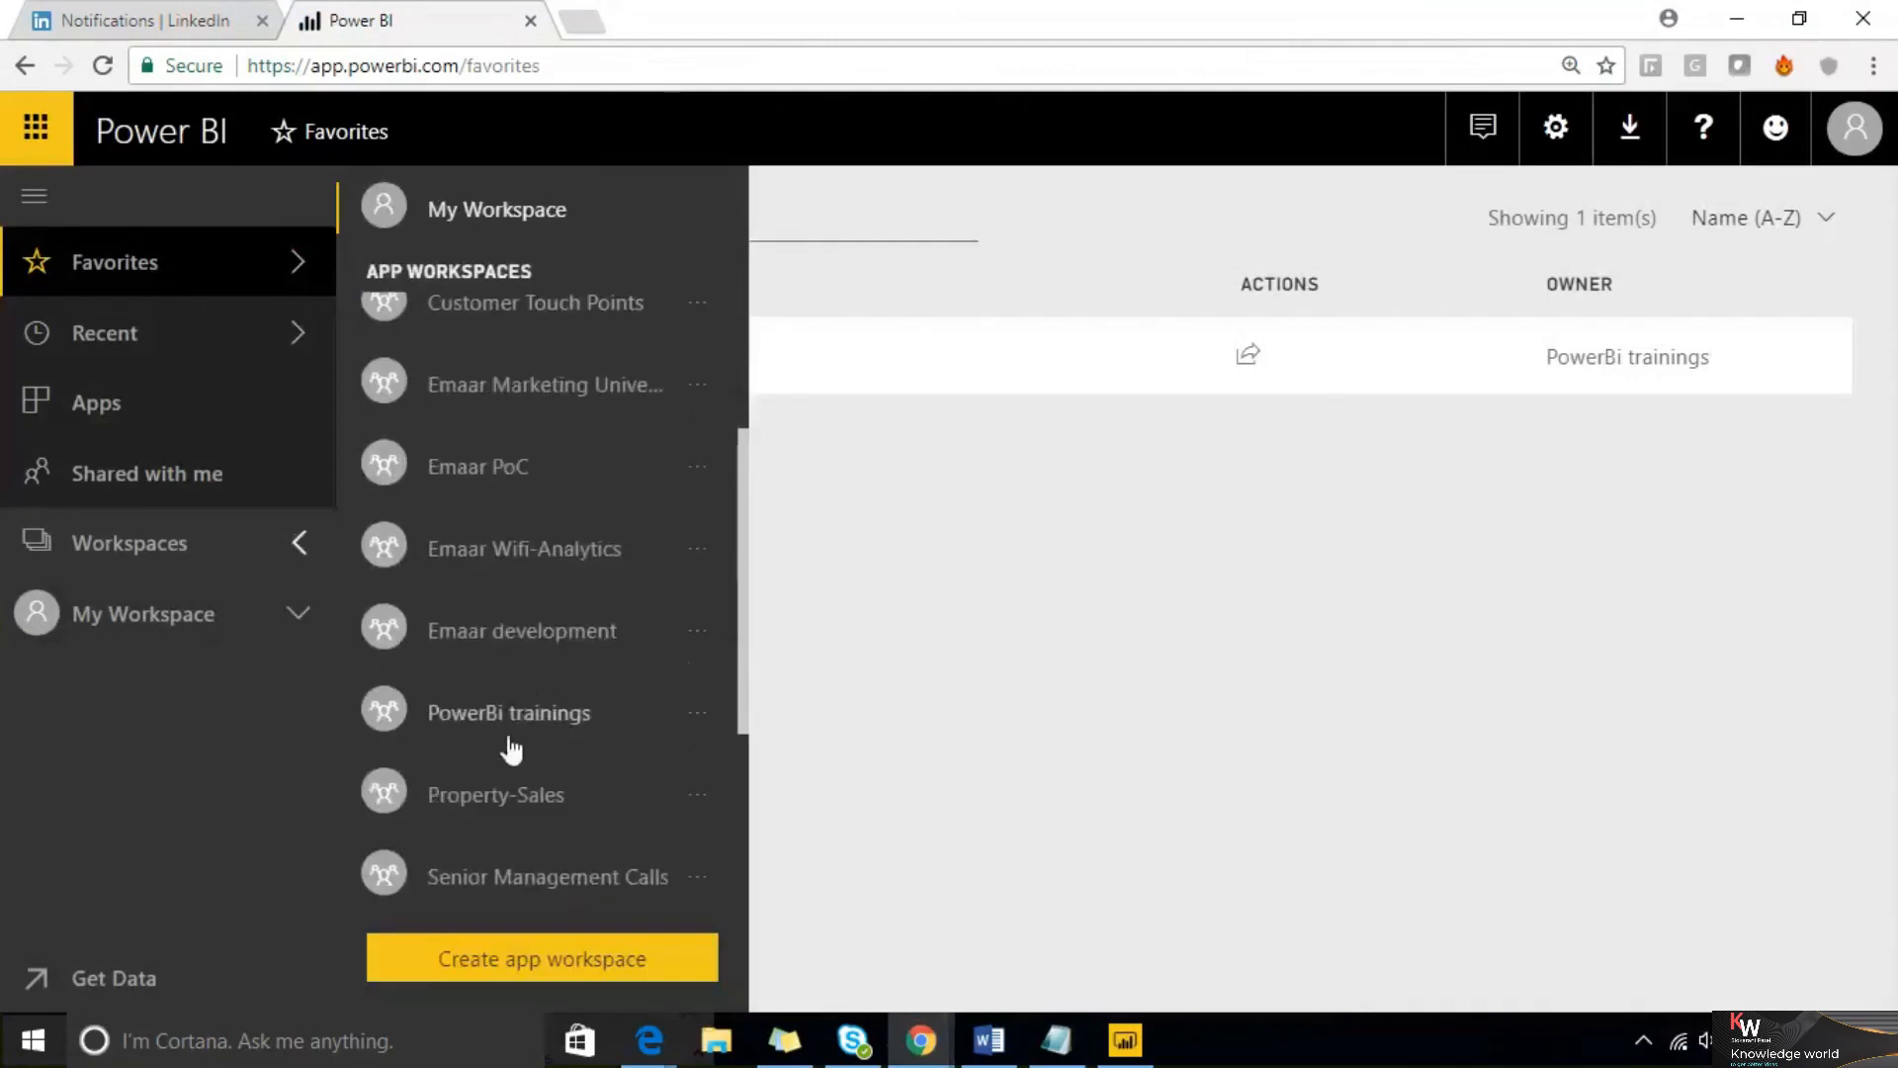
{"action": "left_click", "coordinate": [547, 552]}
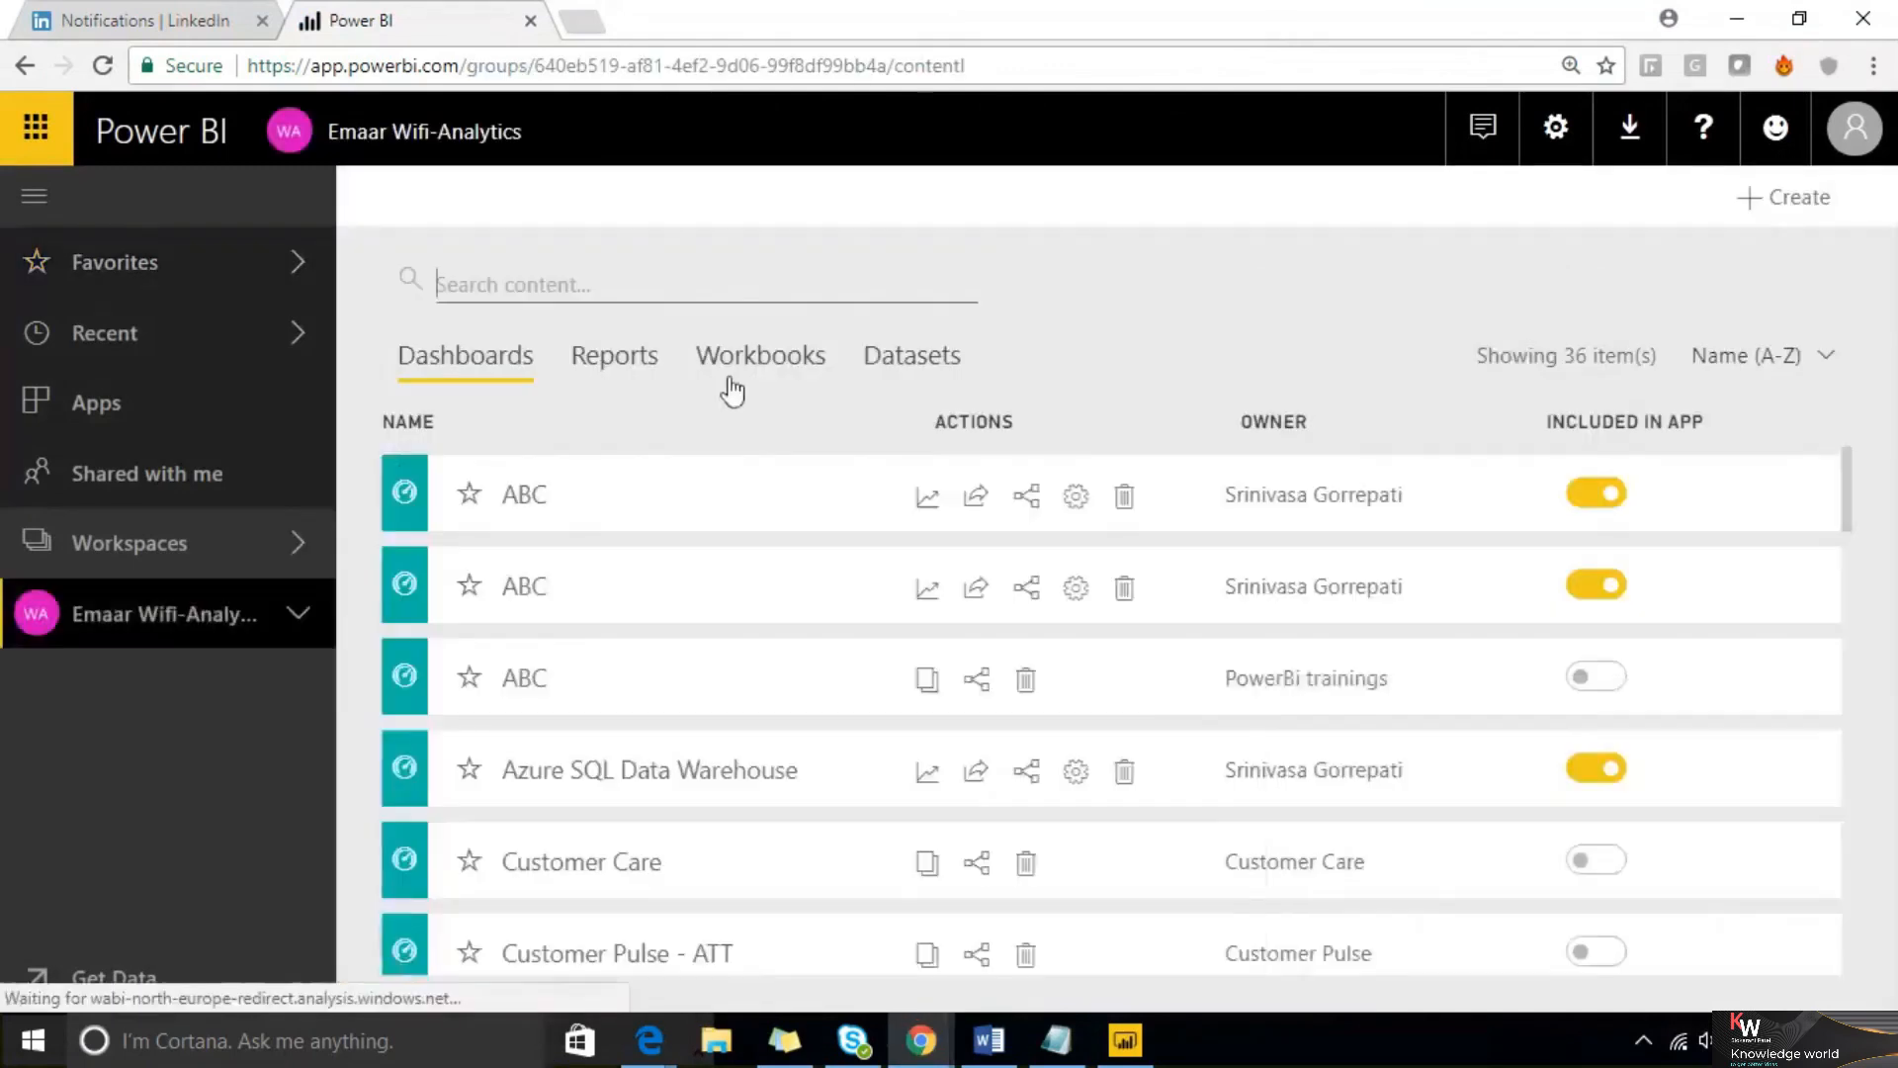
{"action": "left_click", "coordinate": [890, 365]}
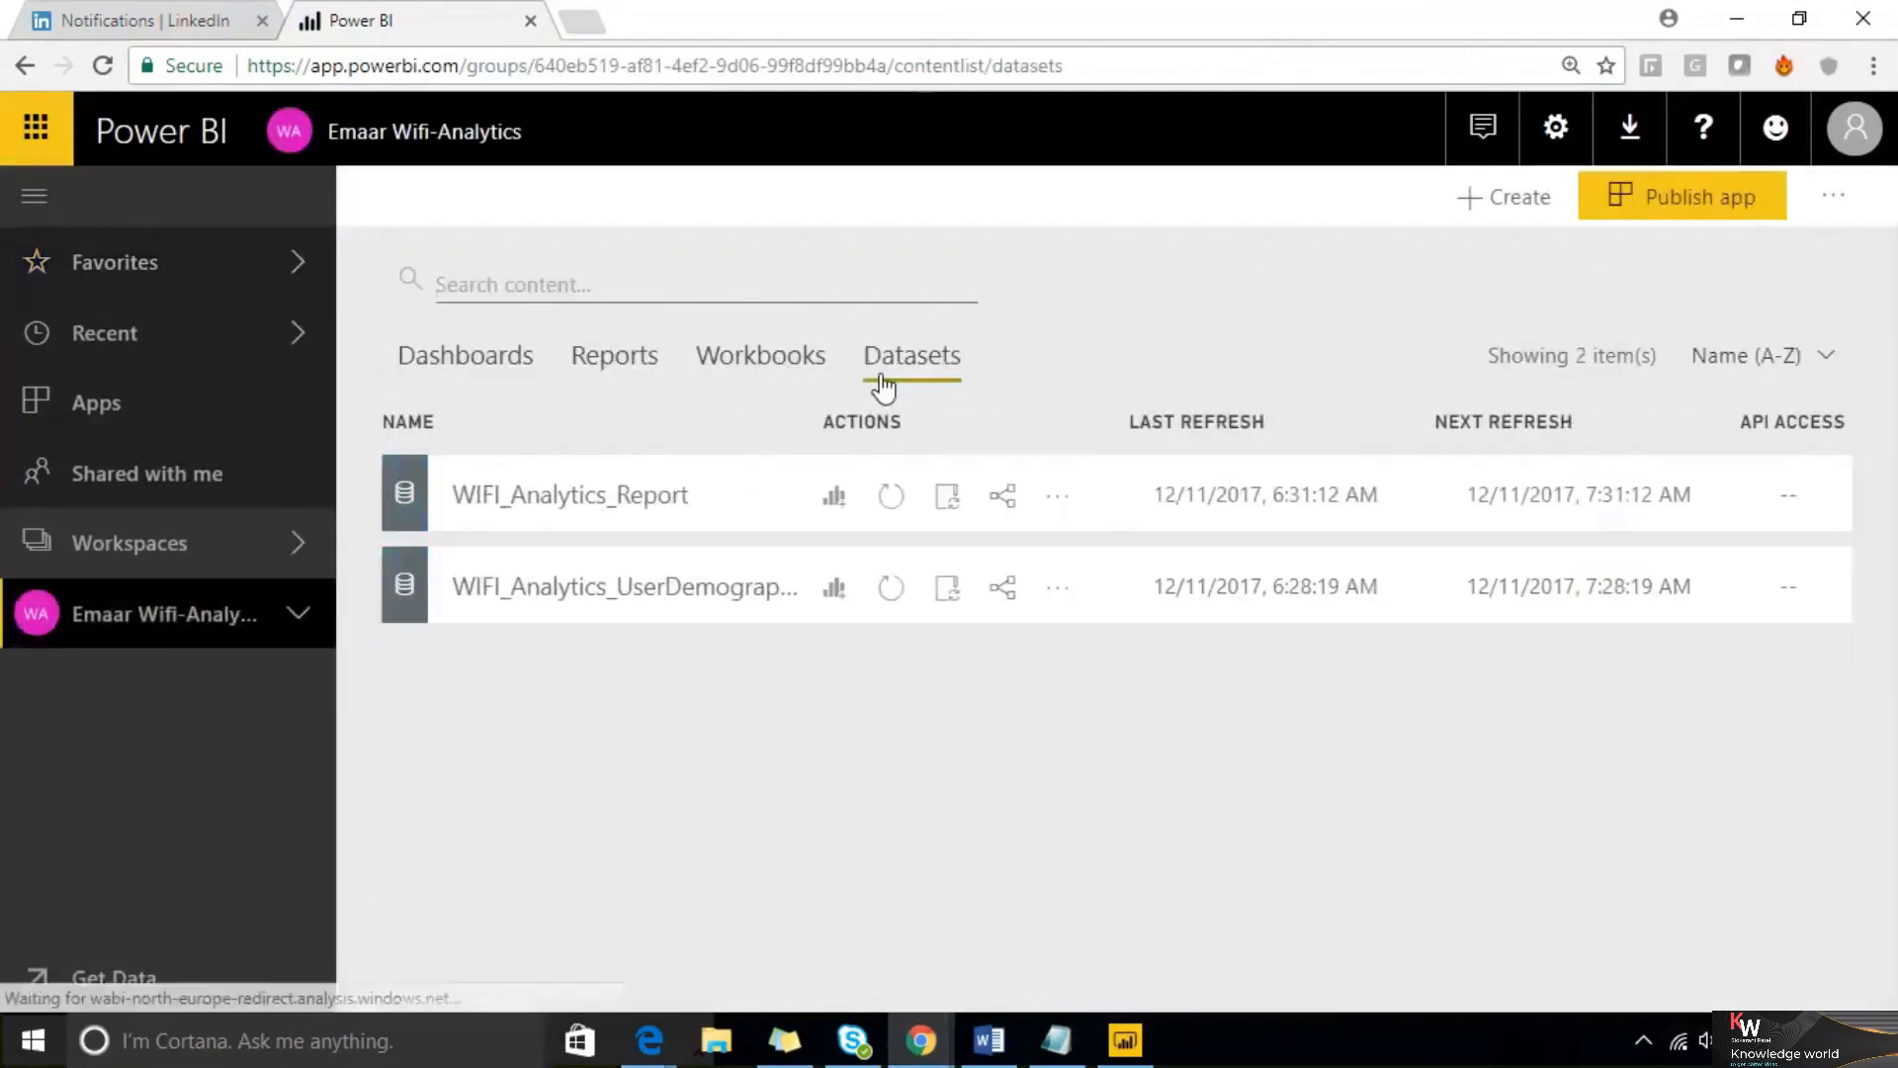
{"action": "left_click", "coordinate": [834, 594]}
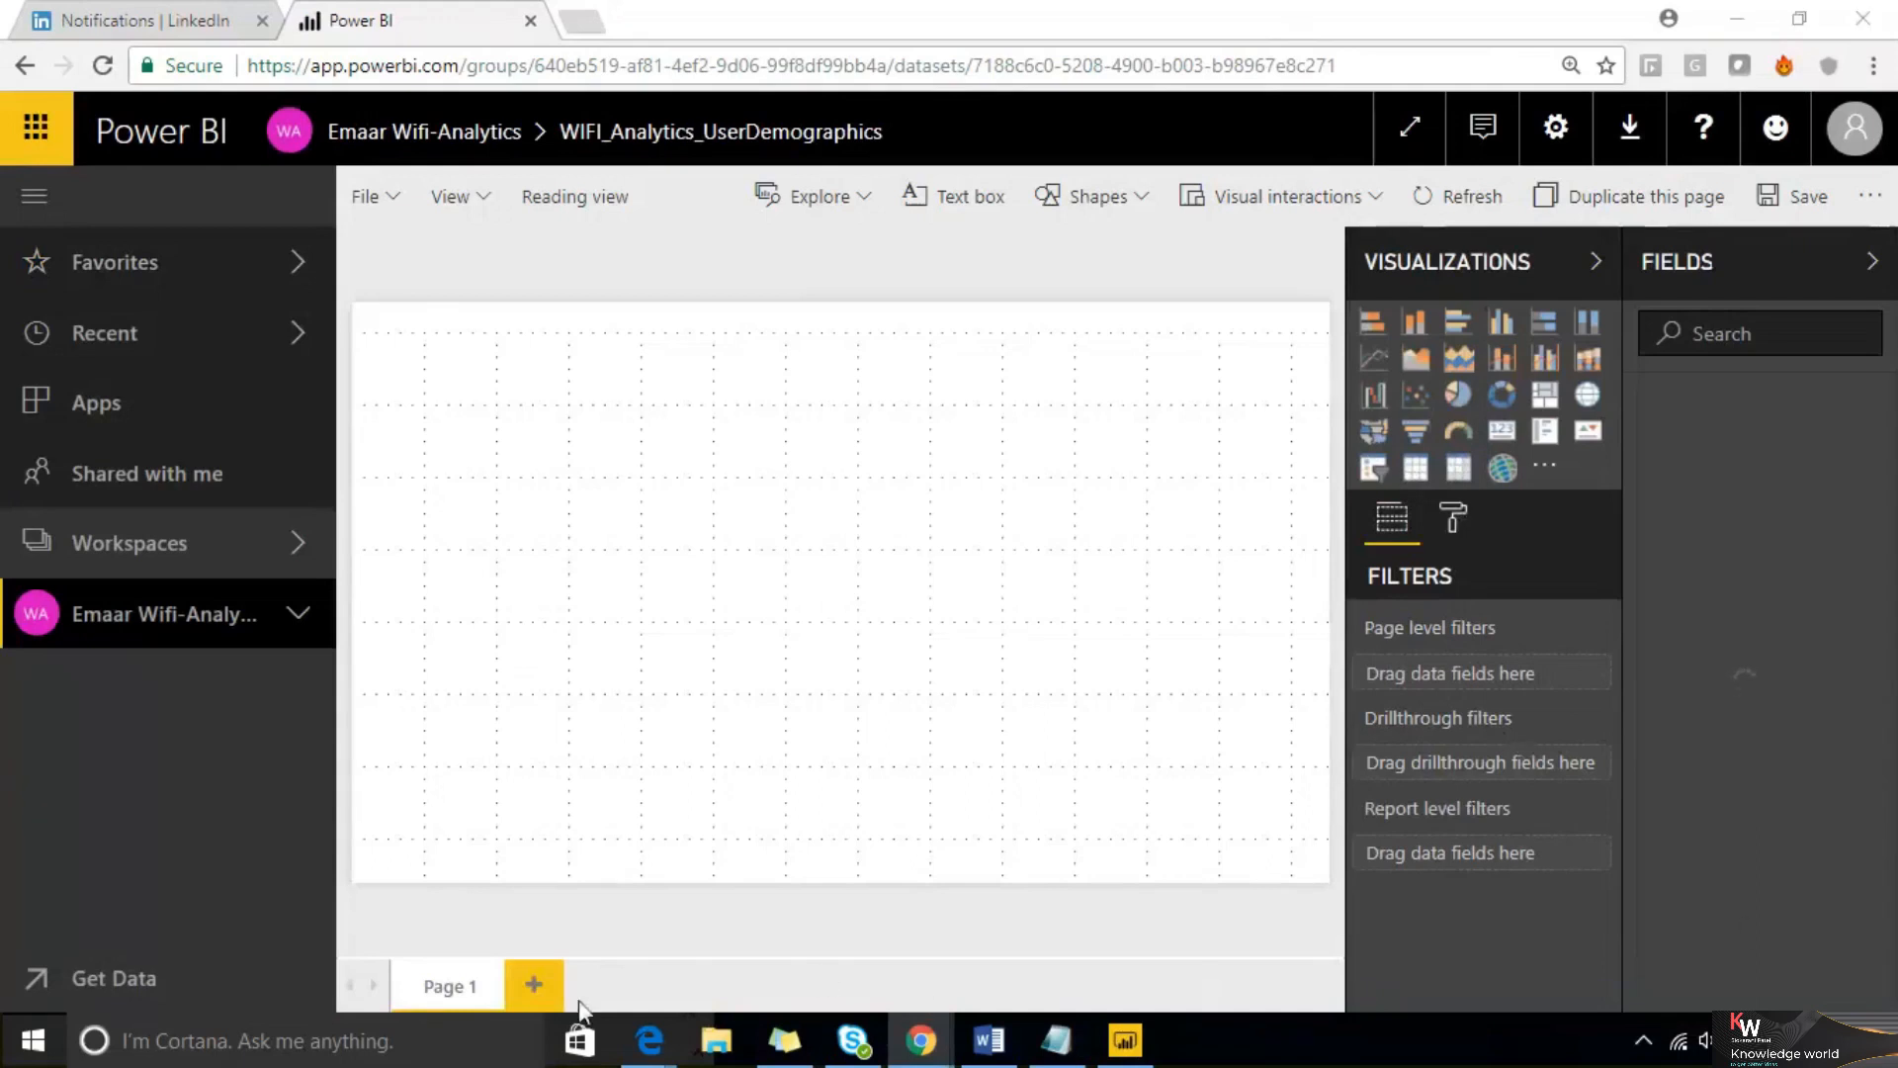
Add two new pages to the report, Page 2 and Page 3
{"action": "left_click", "coordinate": [549, 986]}
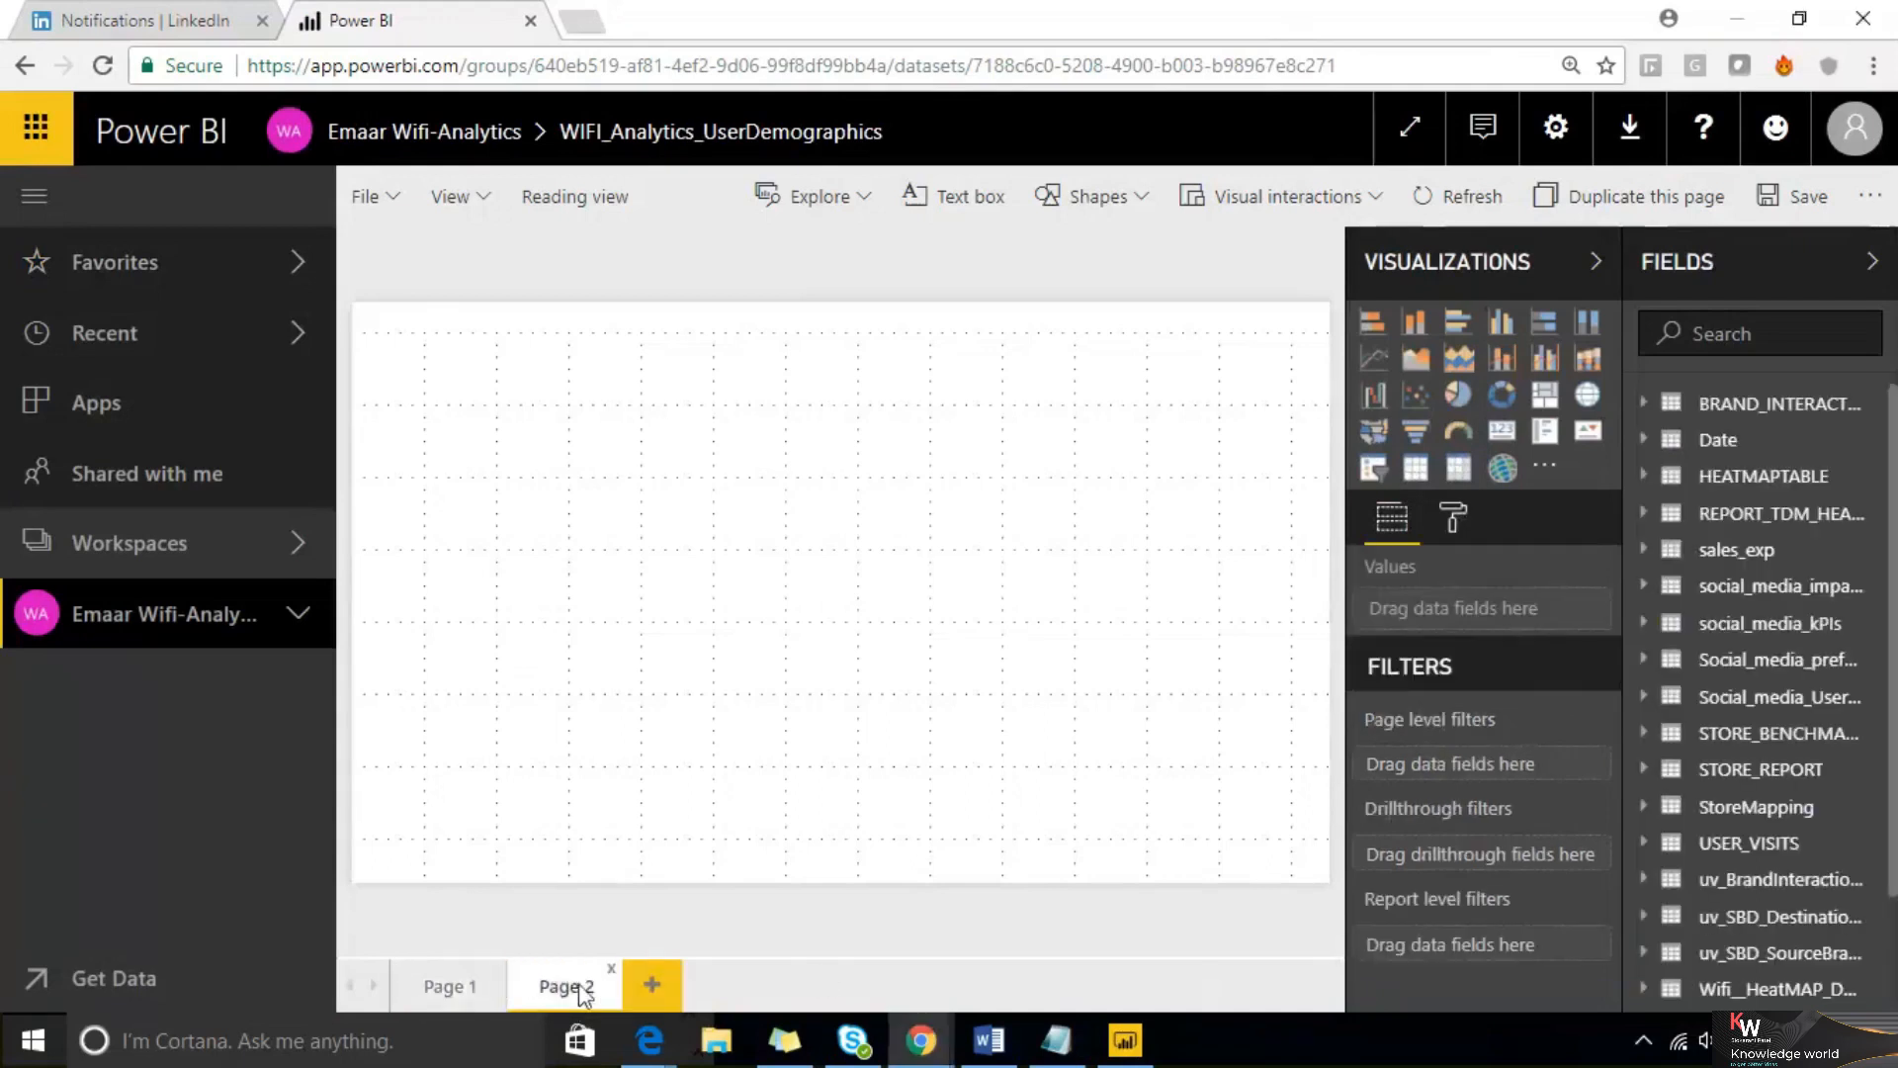
{"action": "left_click", "coordinate": [655, 987]}
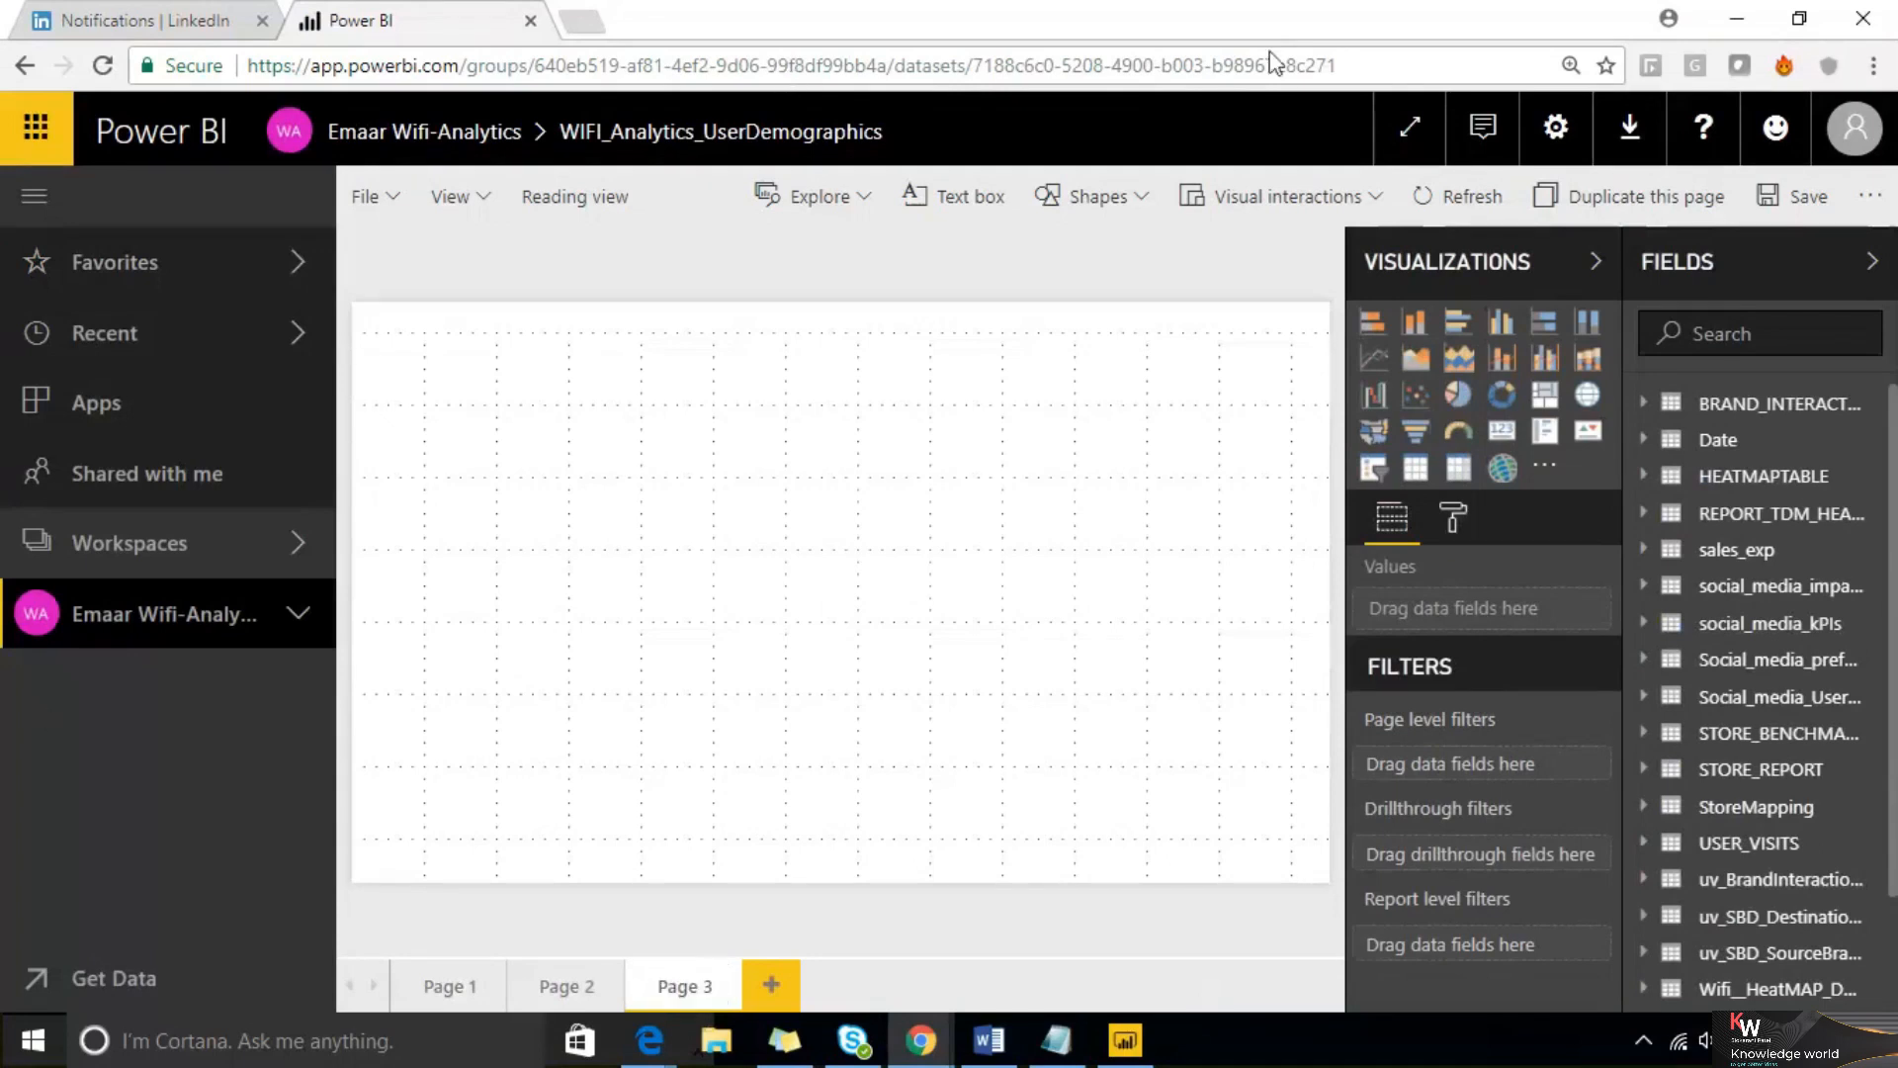
{"action": "left_click", "coordinate": [1229, 184]}
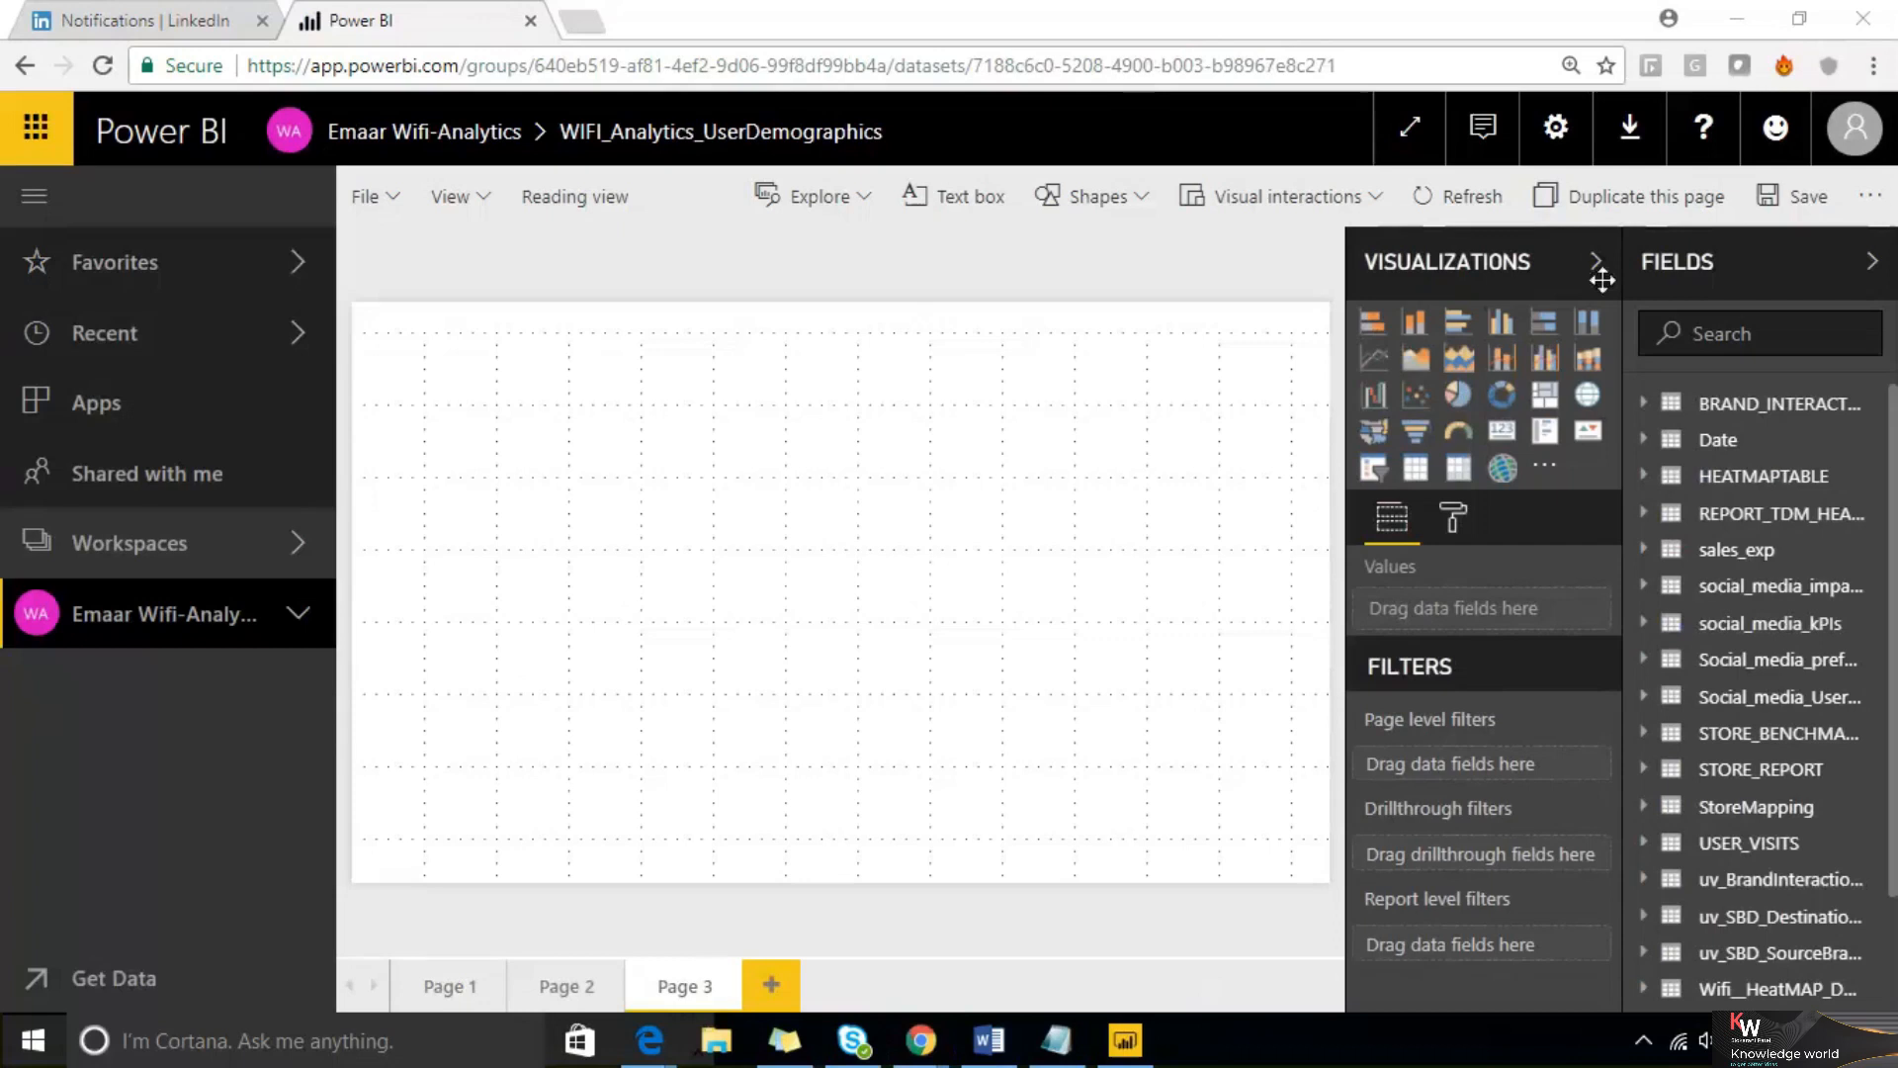